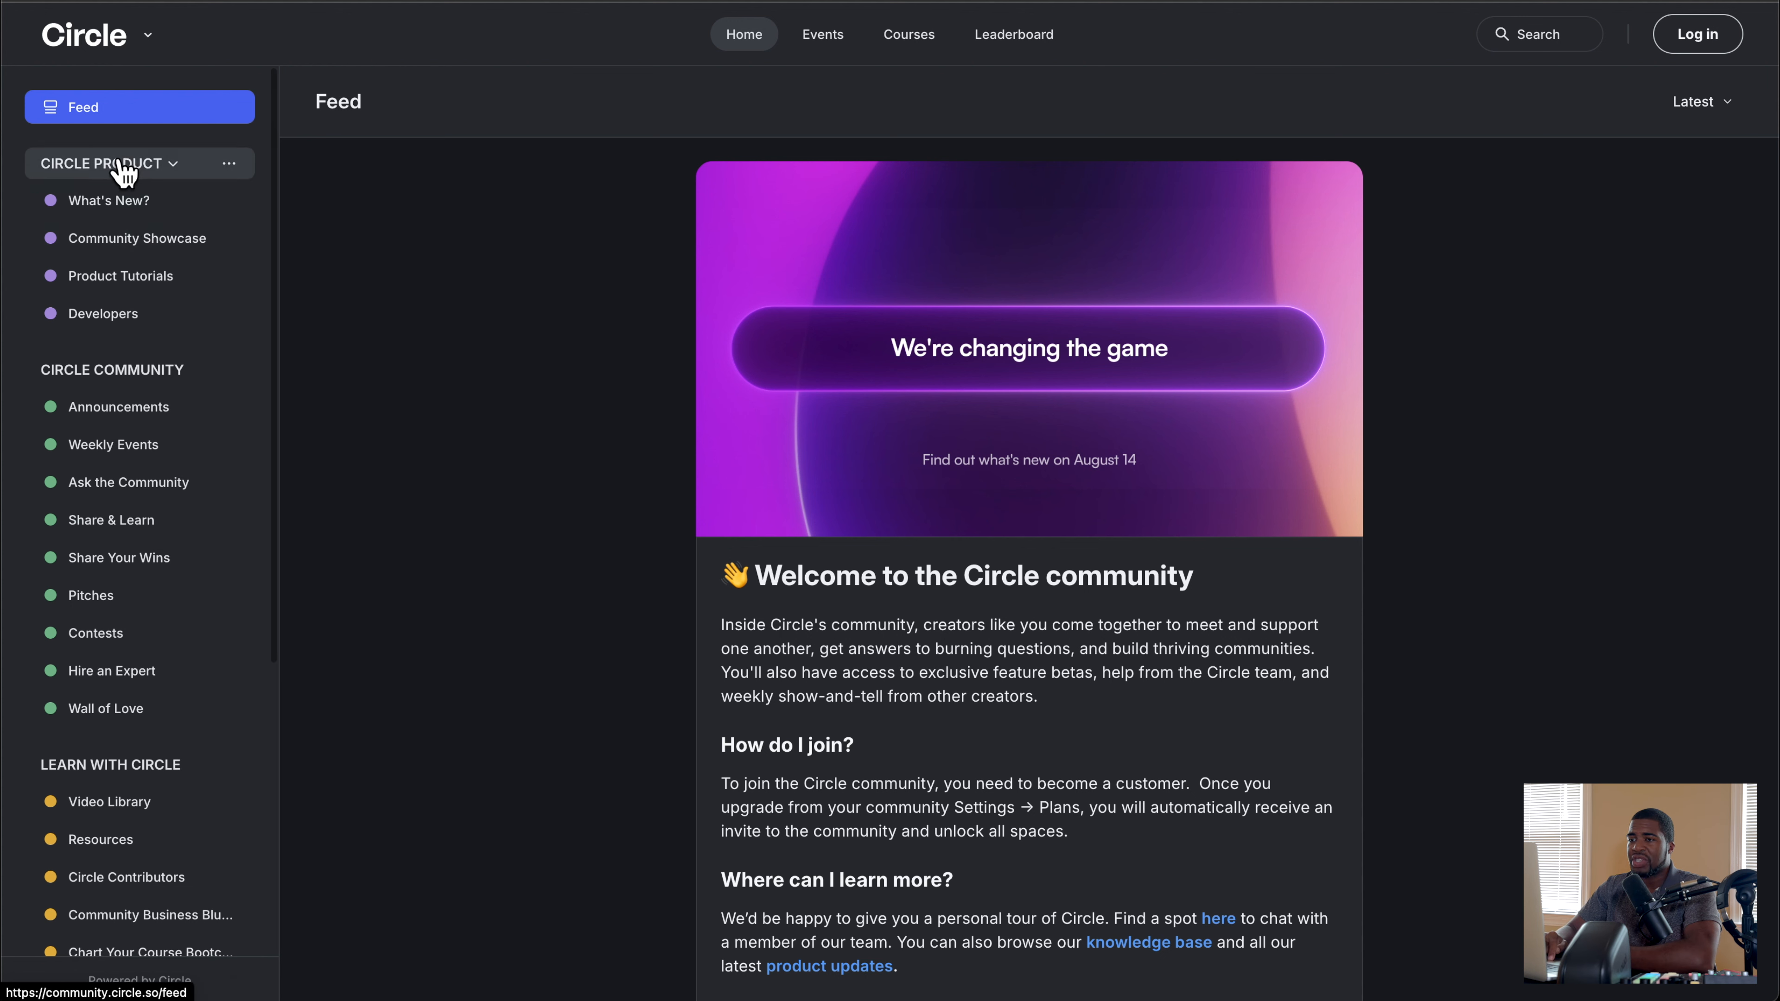
# Step: Browse the Circle community's What's New?, Events, Courses and Leaderboard pages and return to its Home feed
pyautogui.click(137, 211)
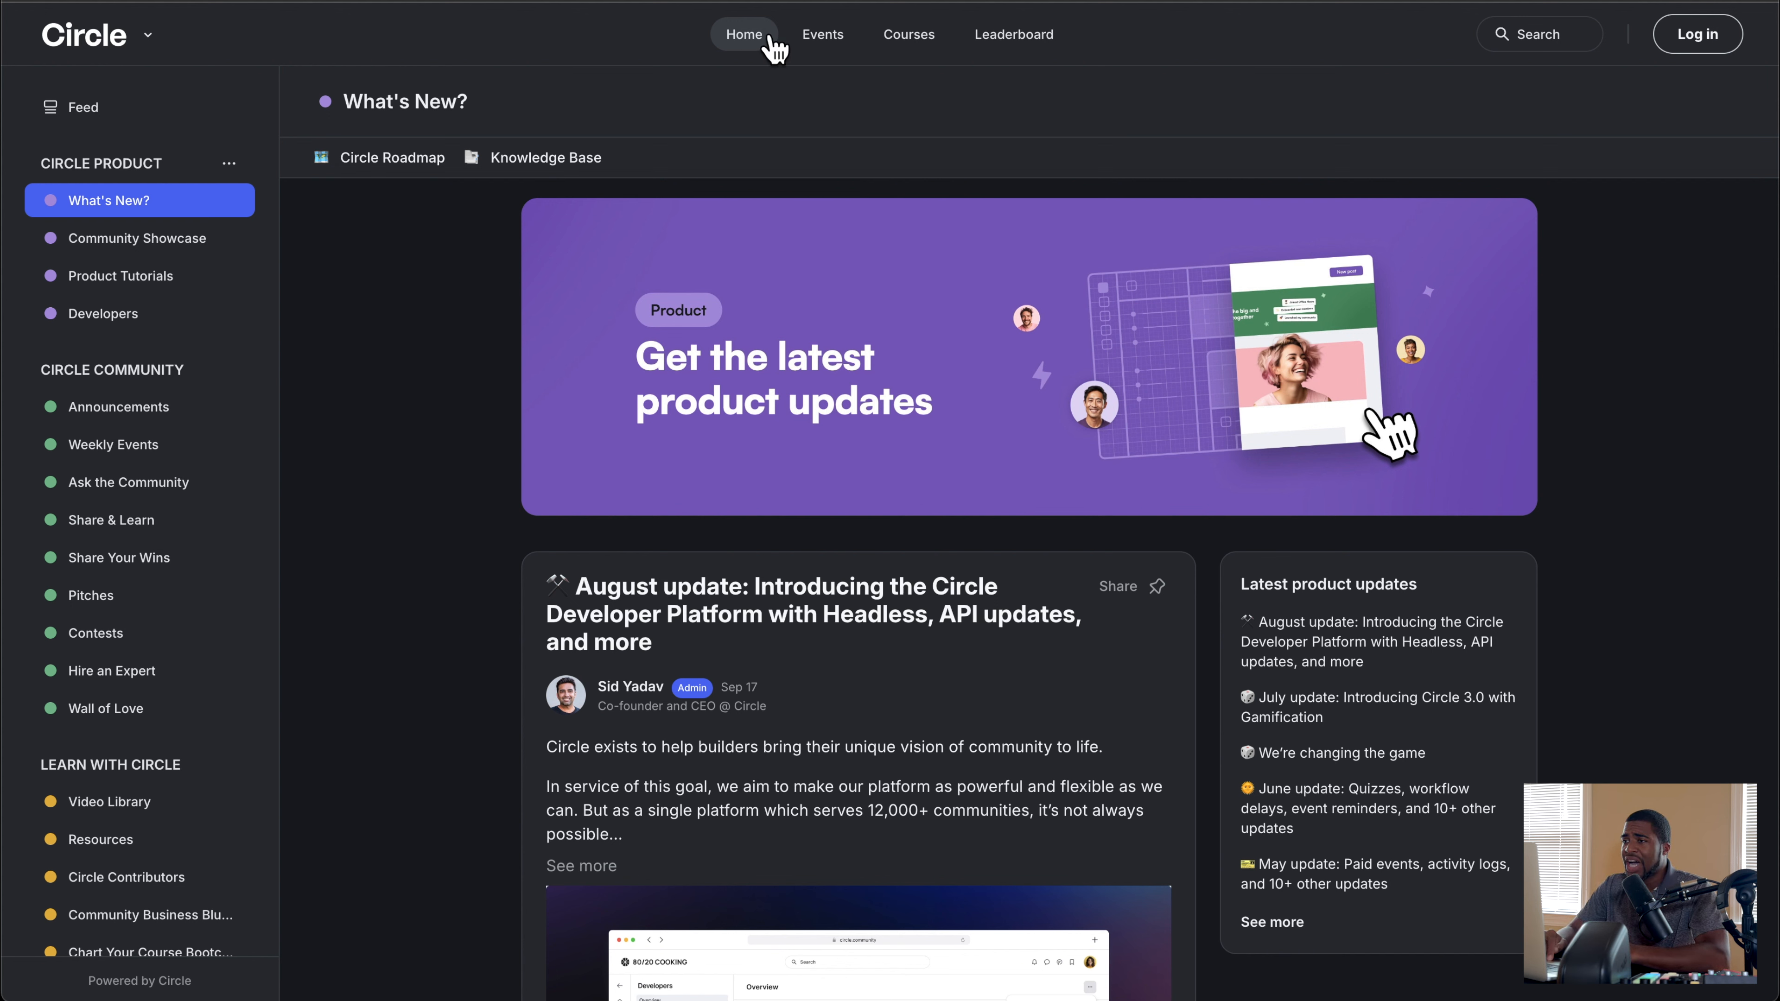
pyautogui.click(829, 49)
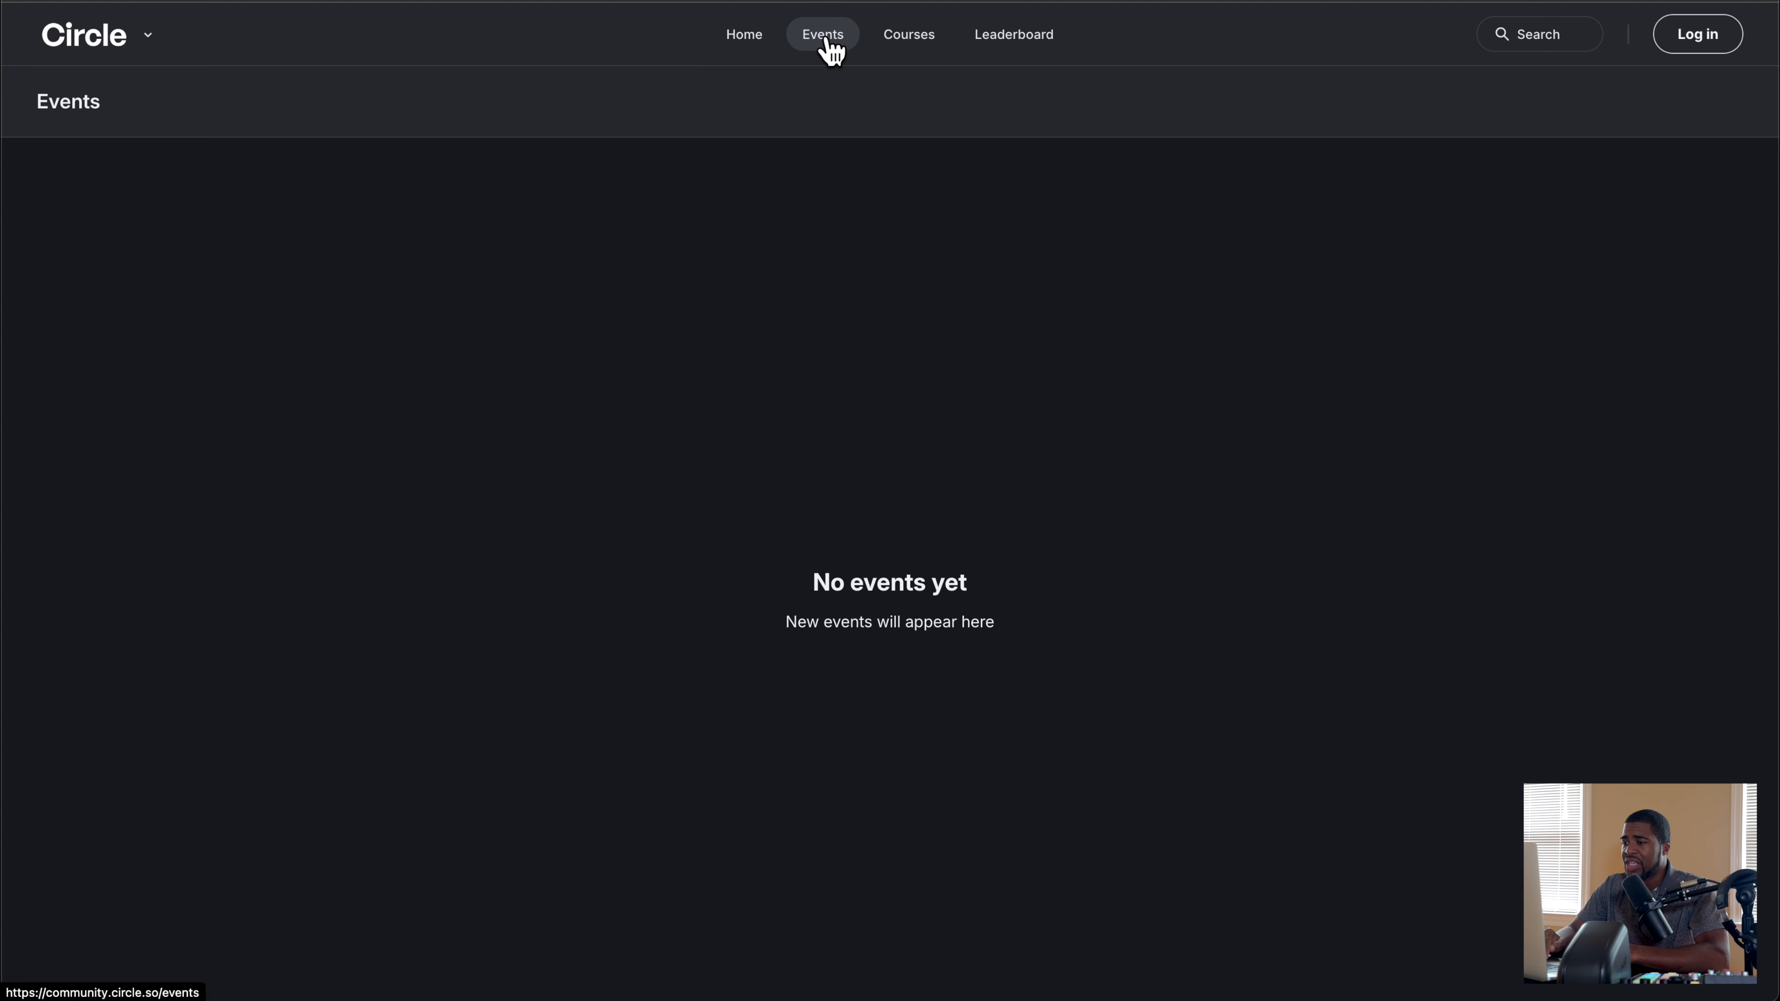
pyautogui.click(933, 46)
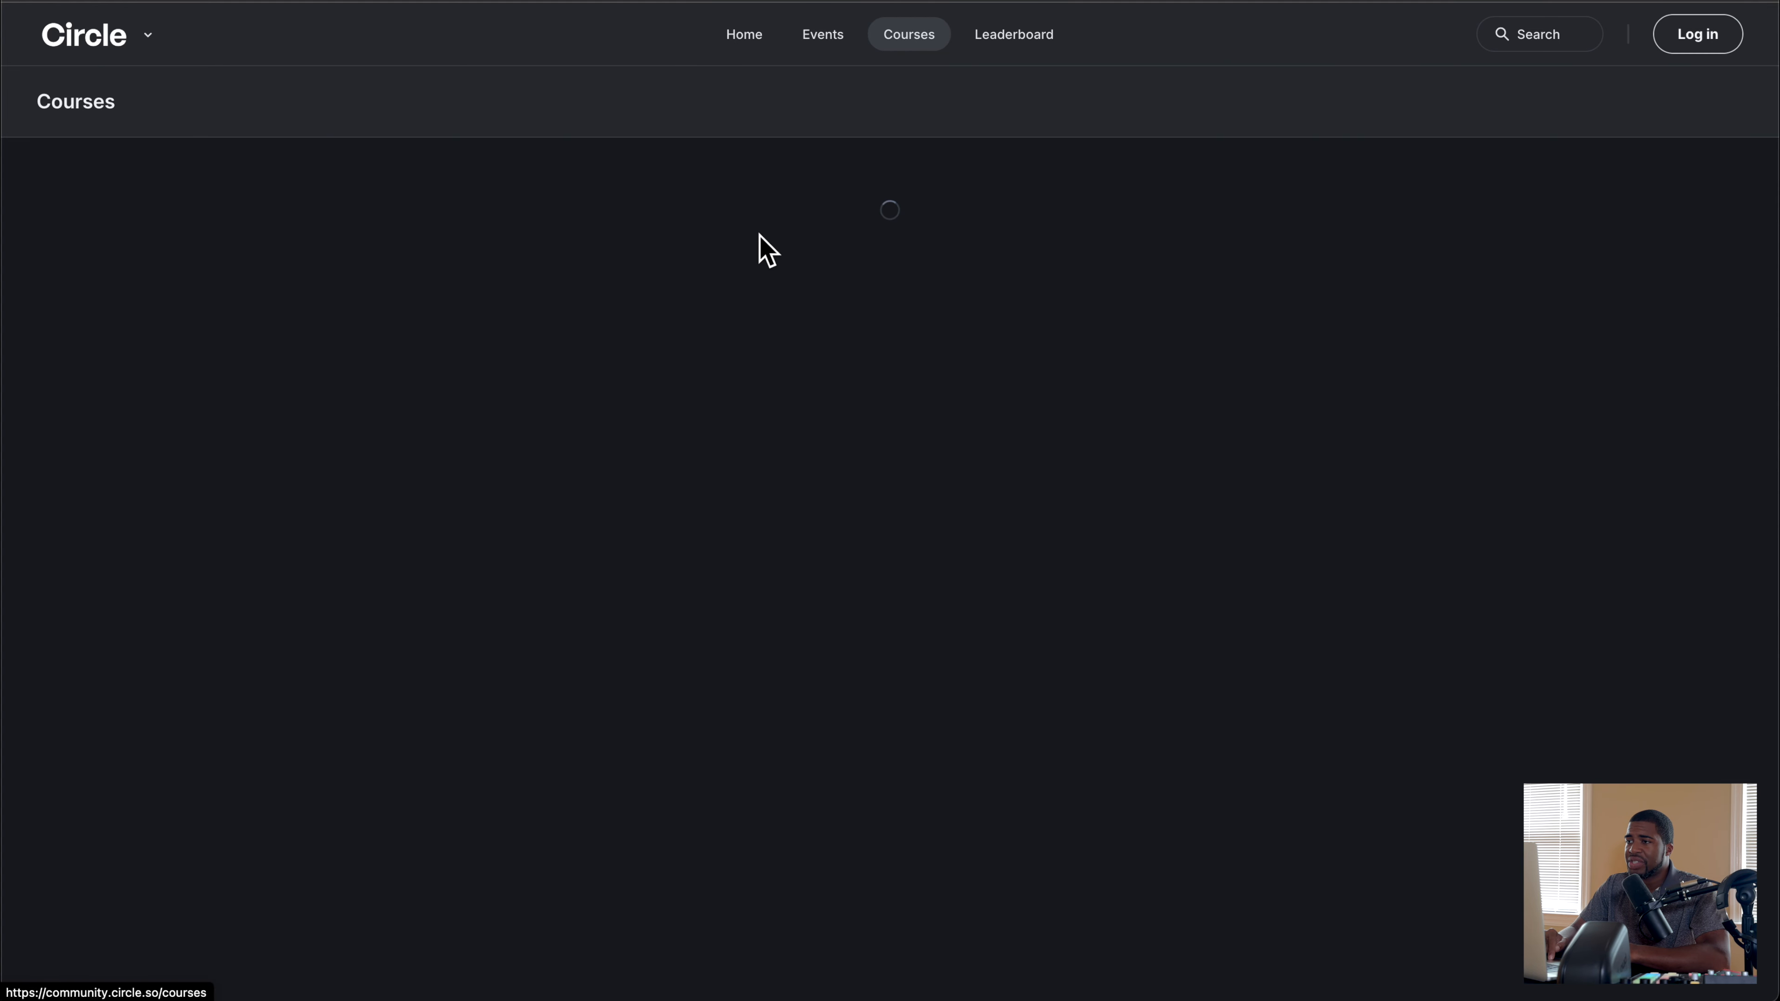
pyautogui.click(1029, 45)
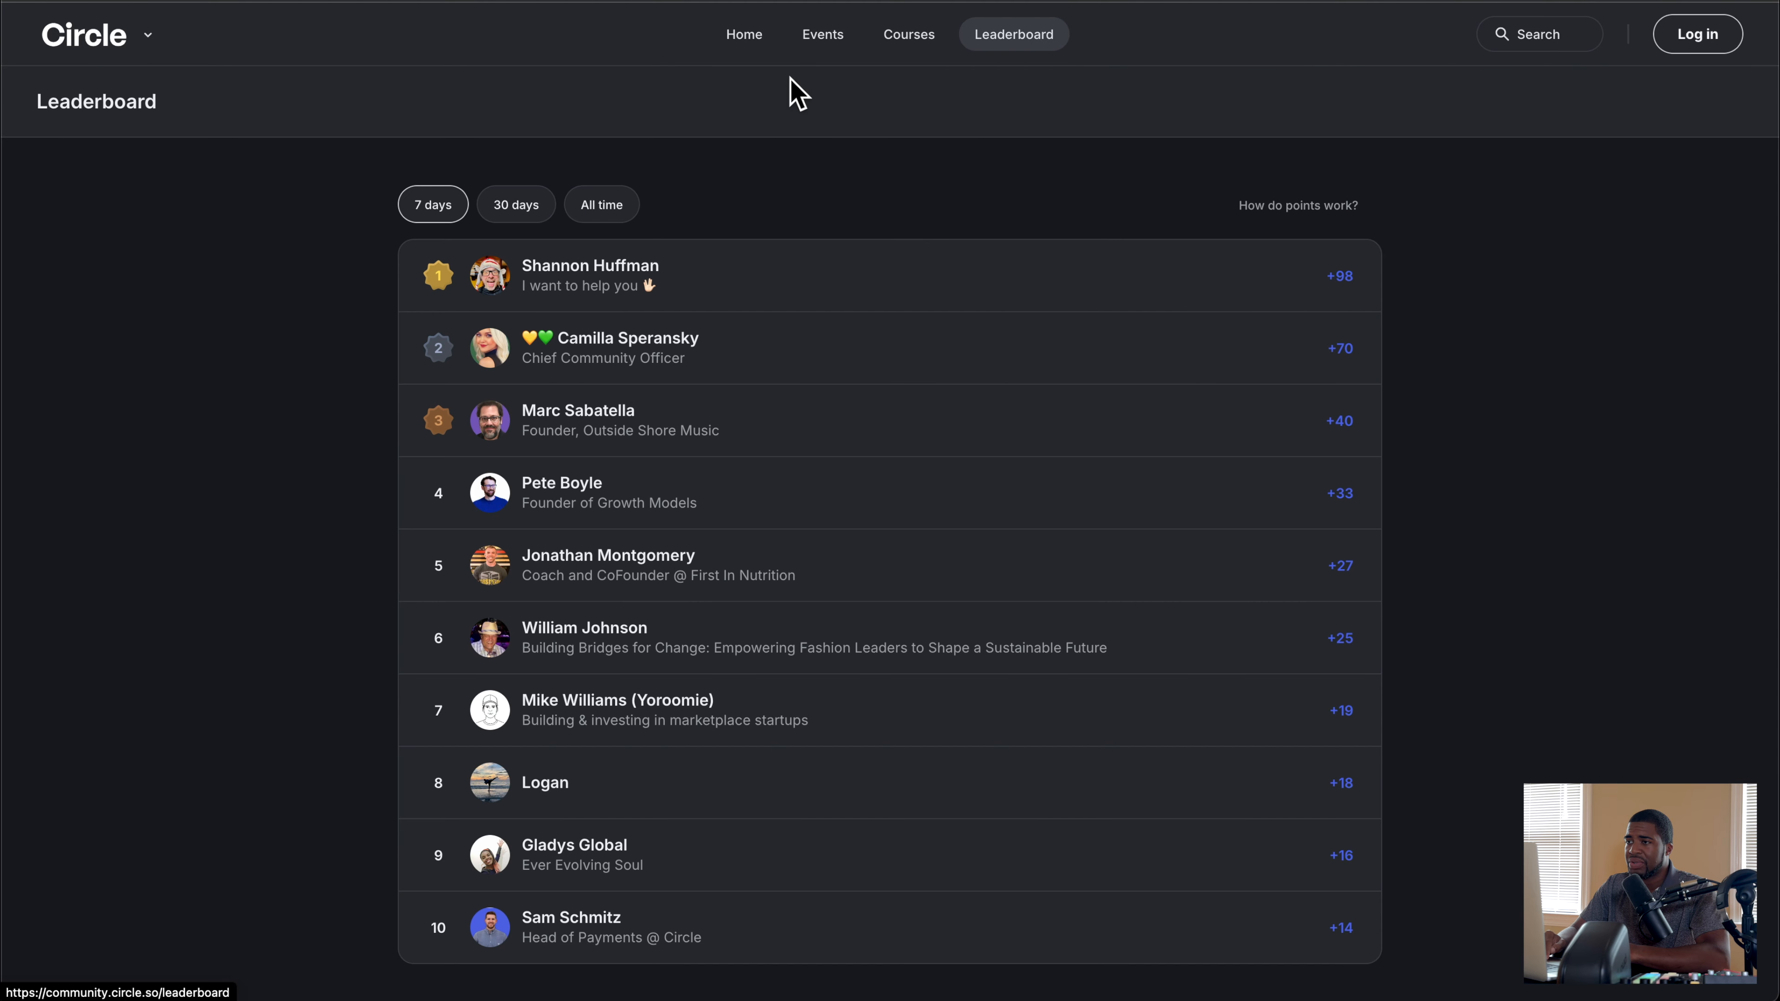
pyautogui.click(746, 42)
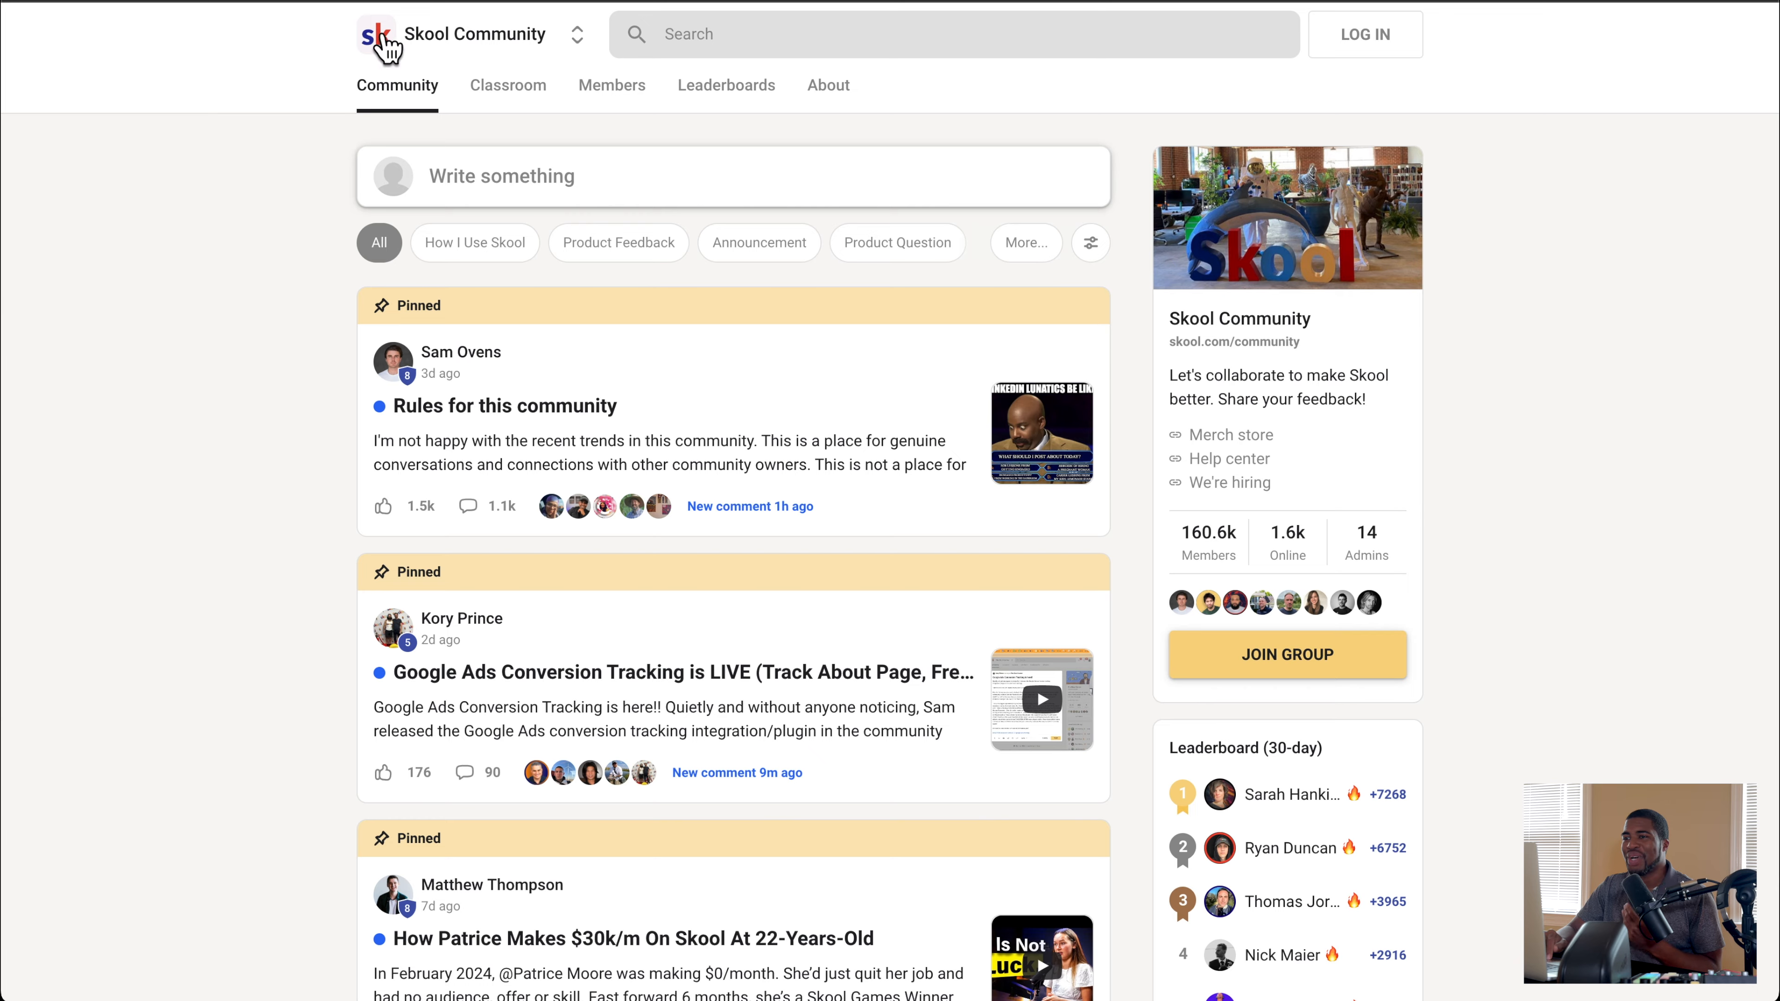
# Step: Switch to the Skool Community and browse its Classroom, Members, Leaderboards and About pages before returning to the Community feed
pyautogui.click(414, 2)
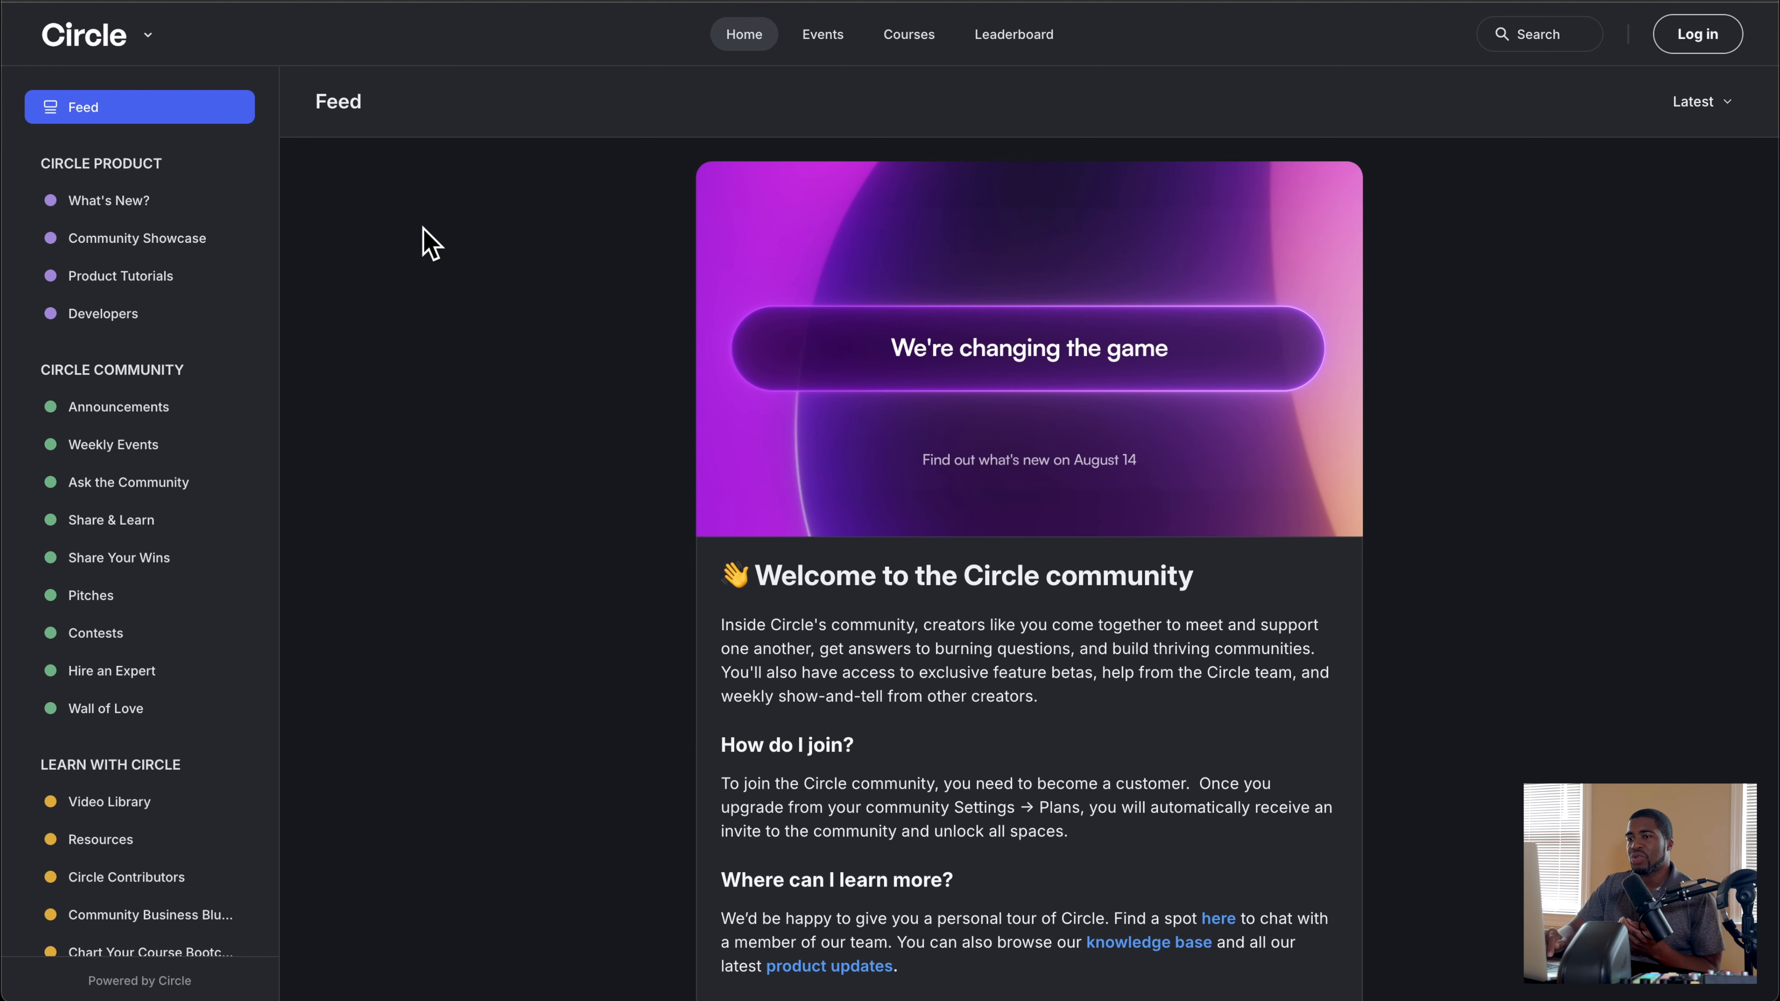
pyautogui.click(570, 1)
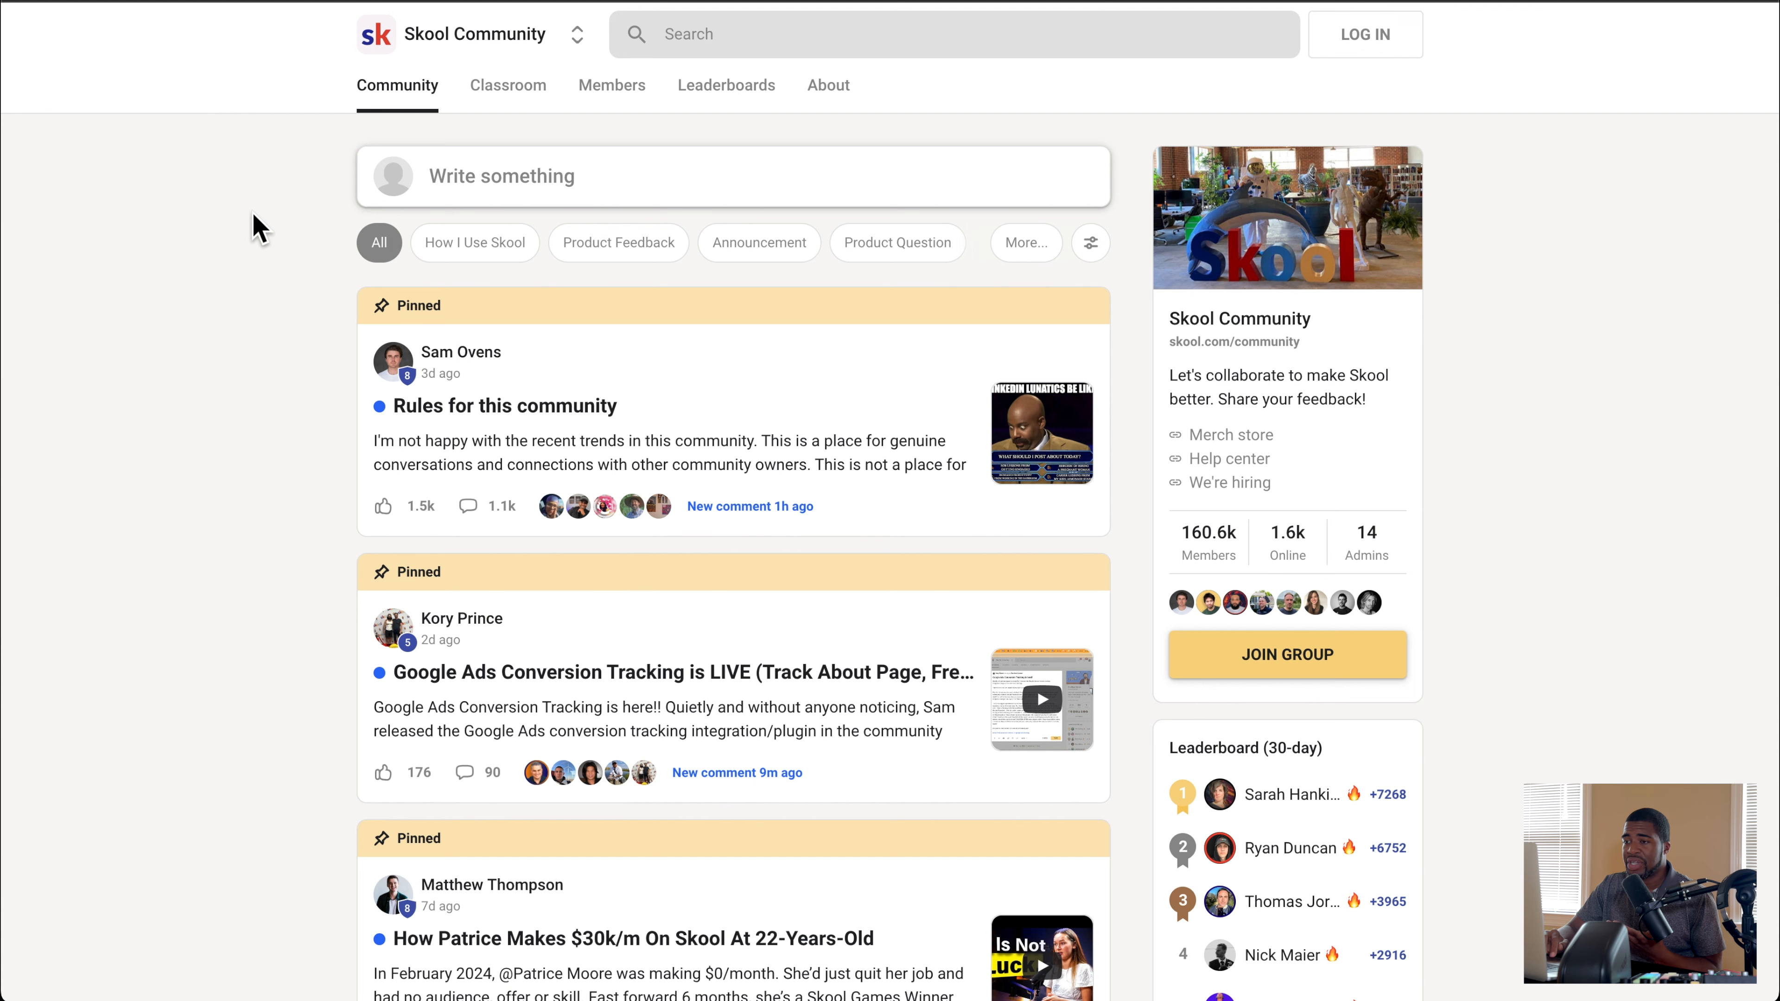
pyautogui.click(527, 90)
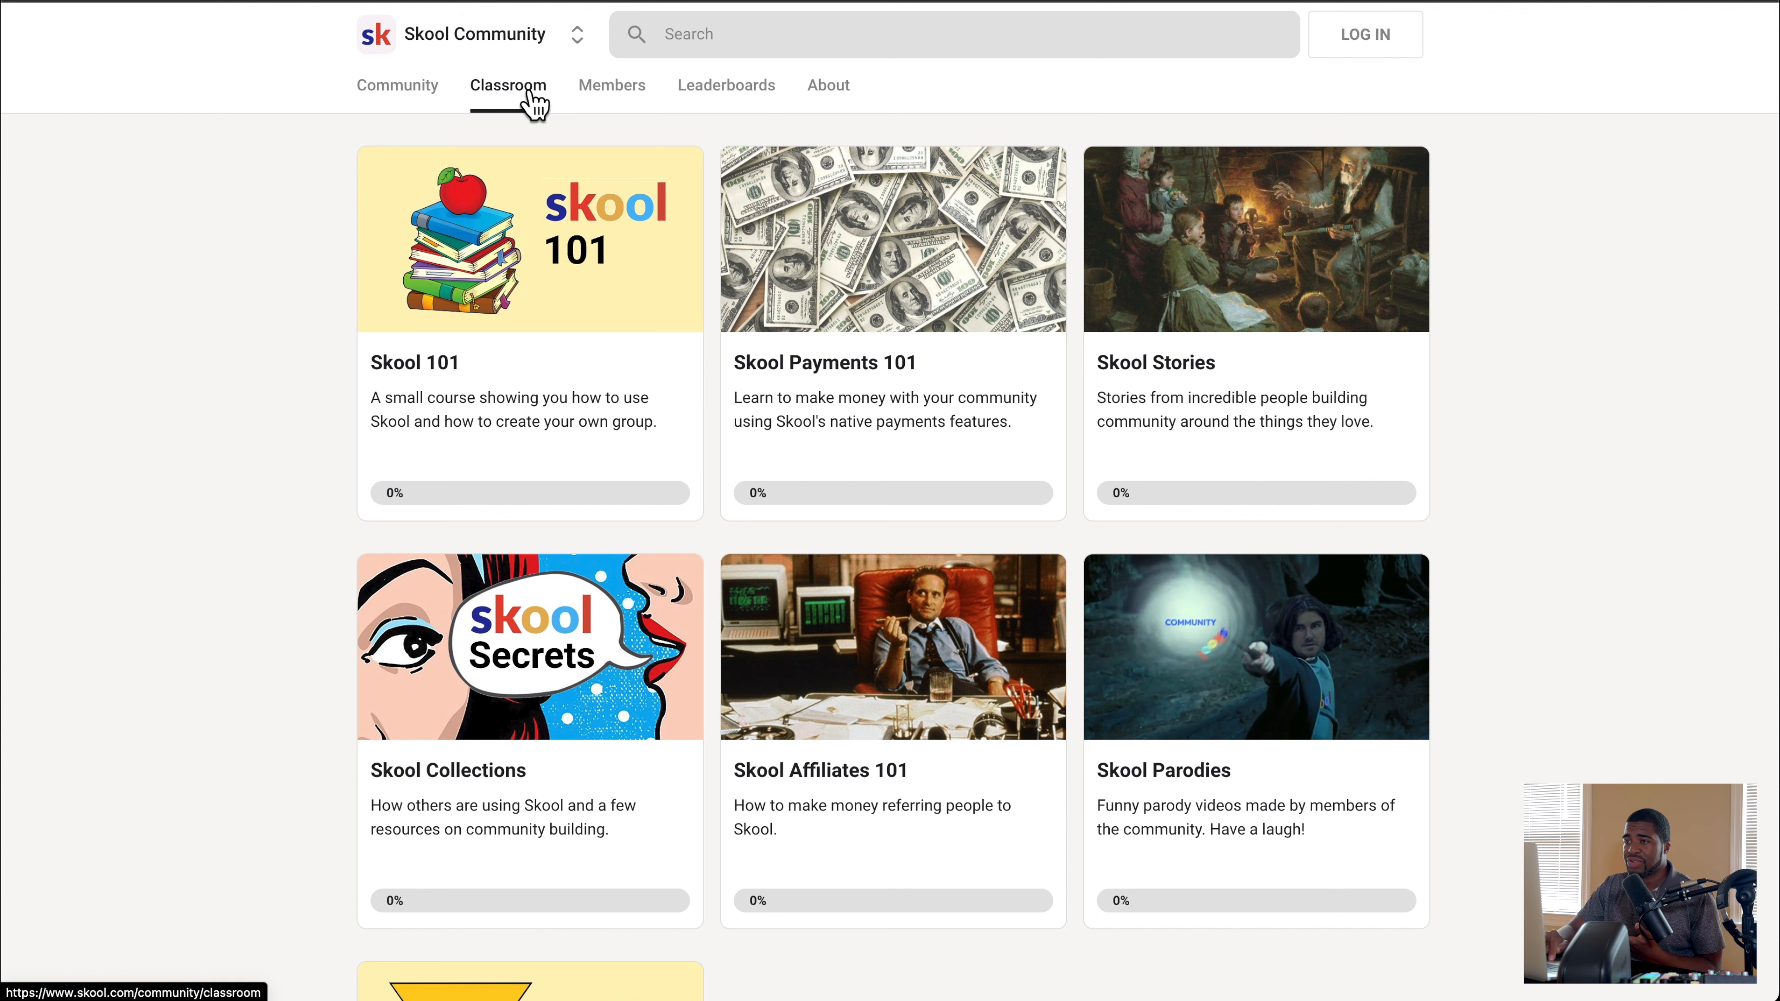
pyautogui.click(616, 97)
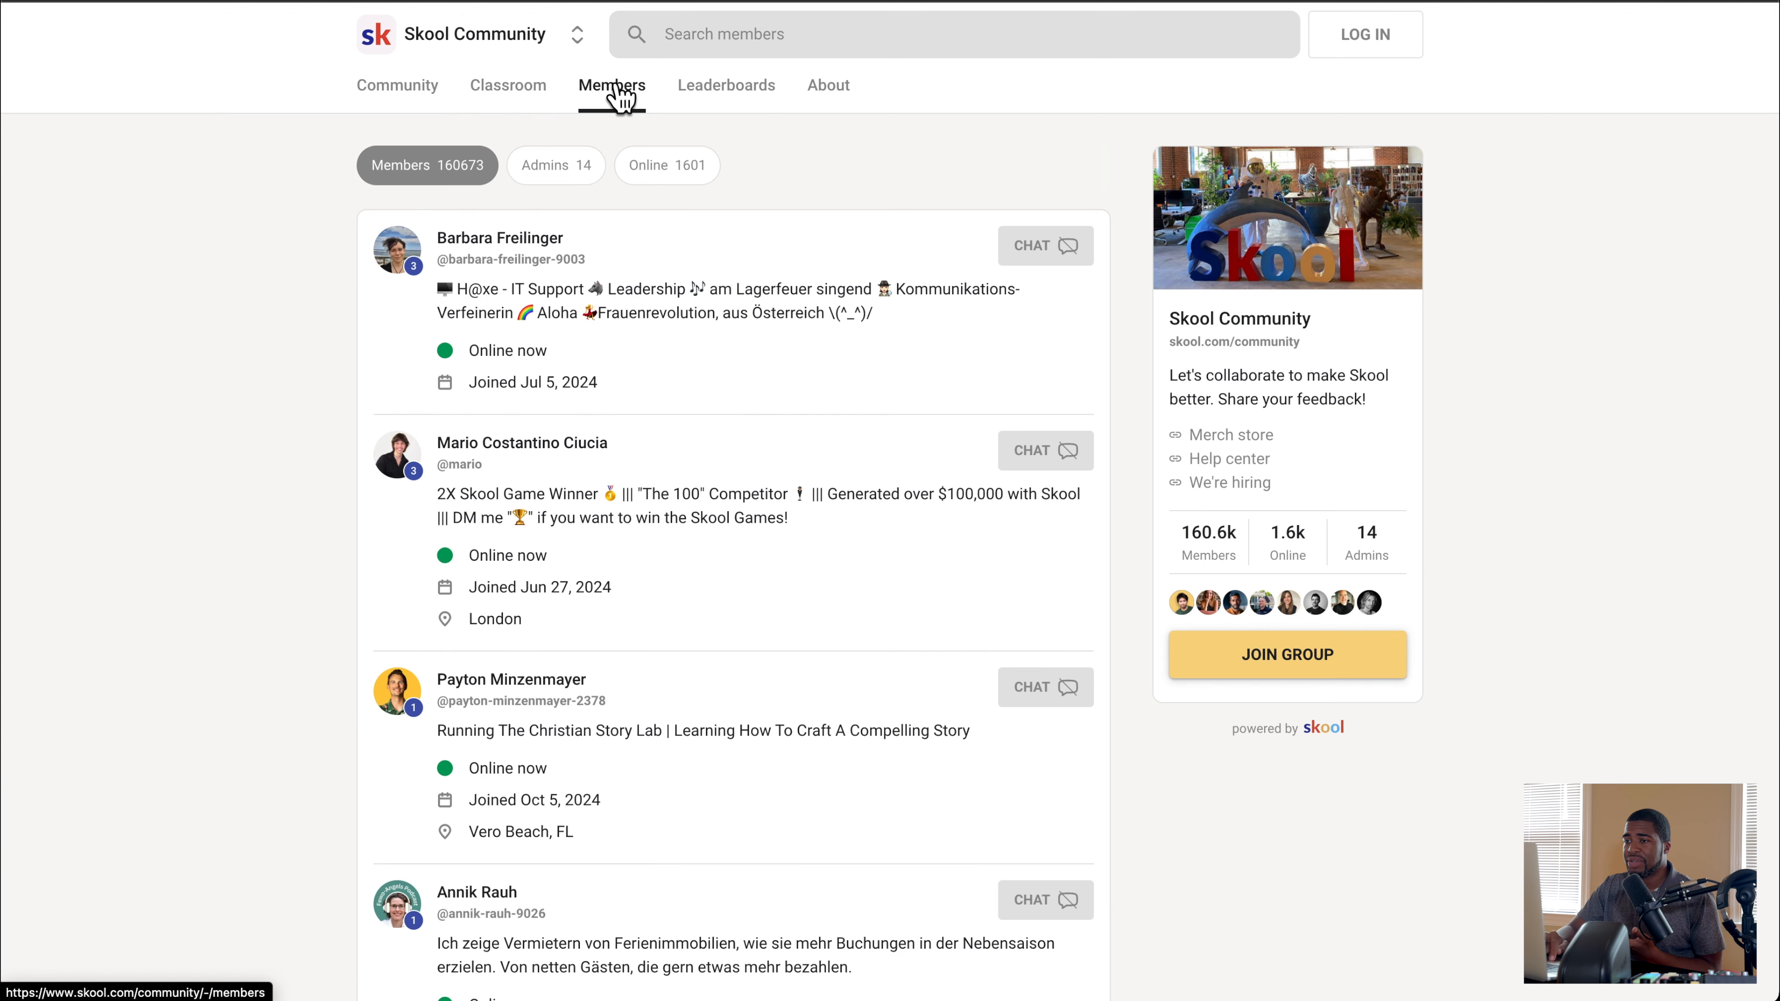
pyautogui.click(742, 104)
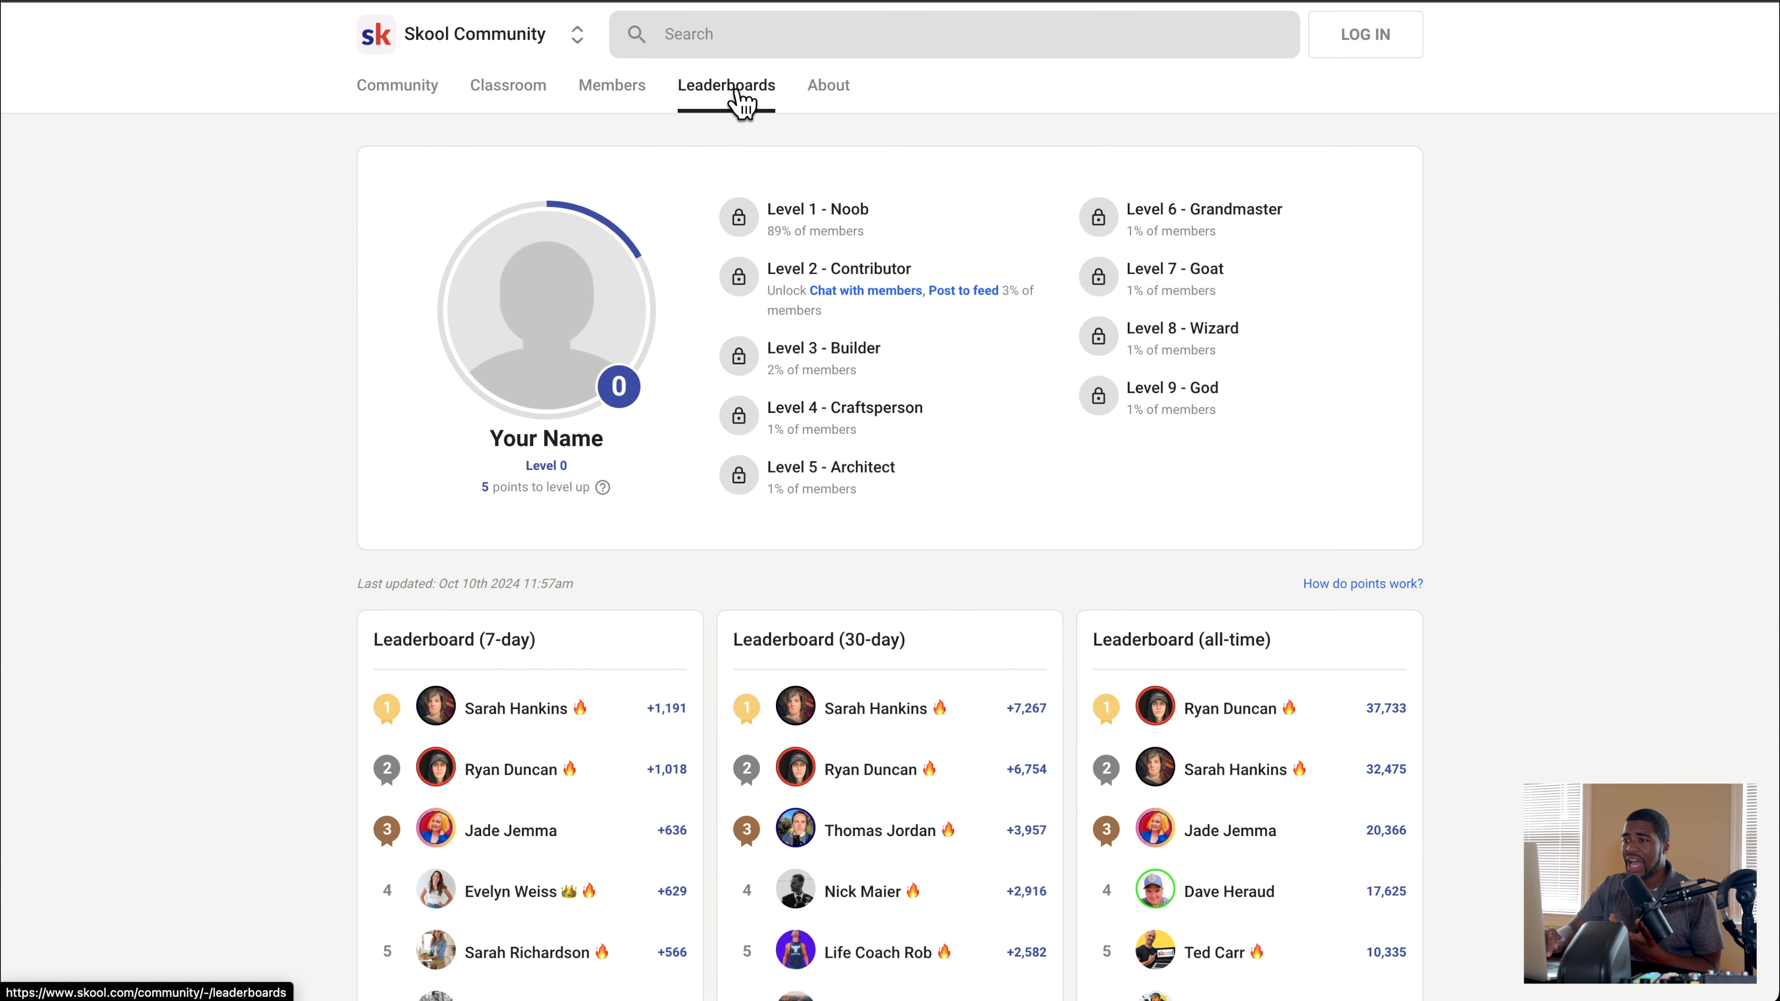
pyautogui.click(834, 102)
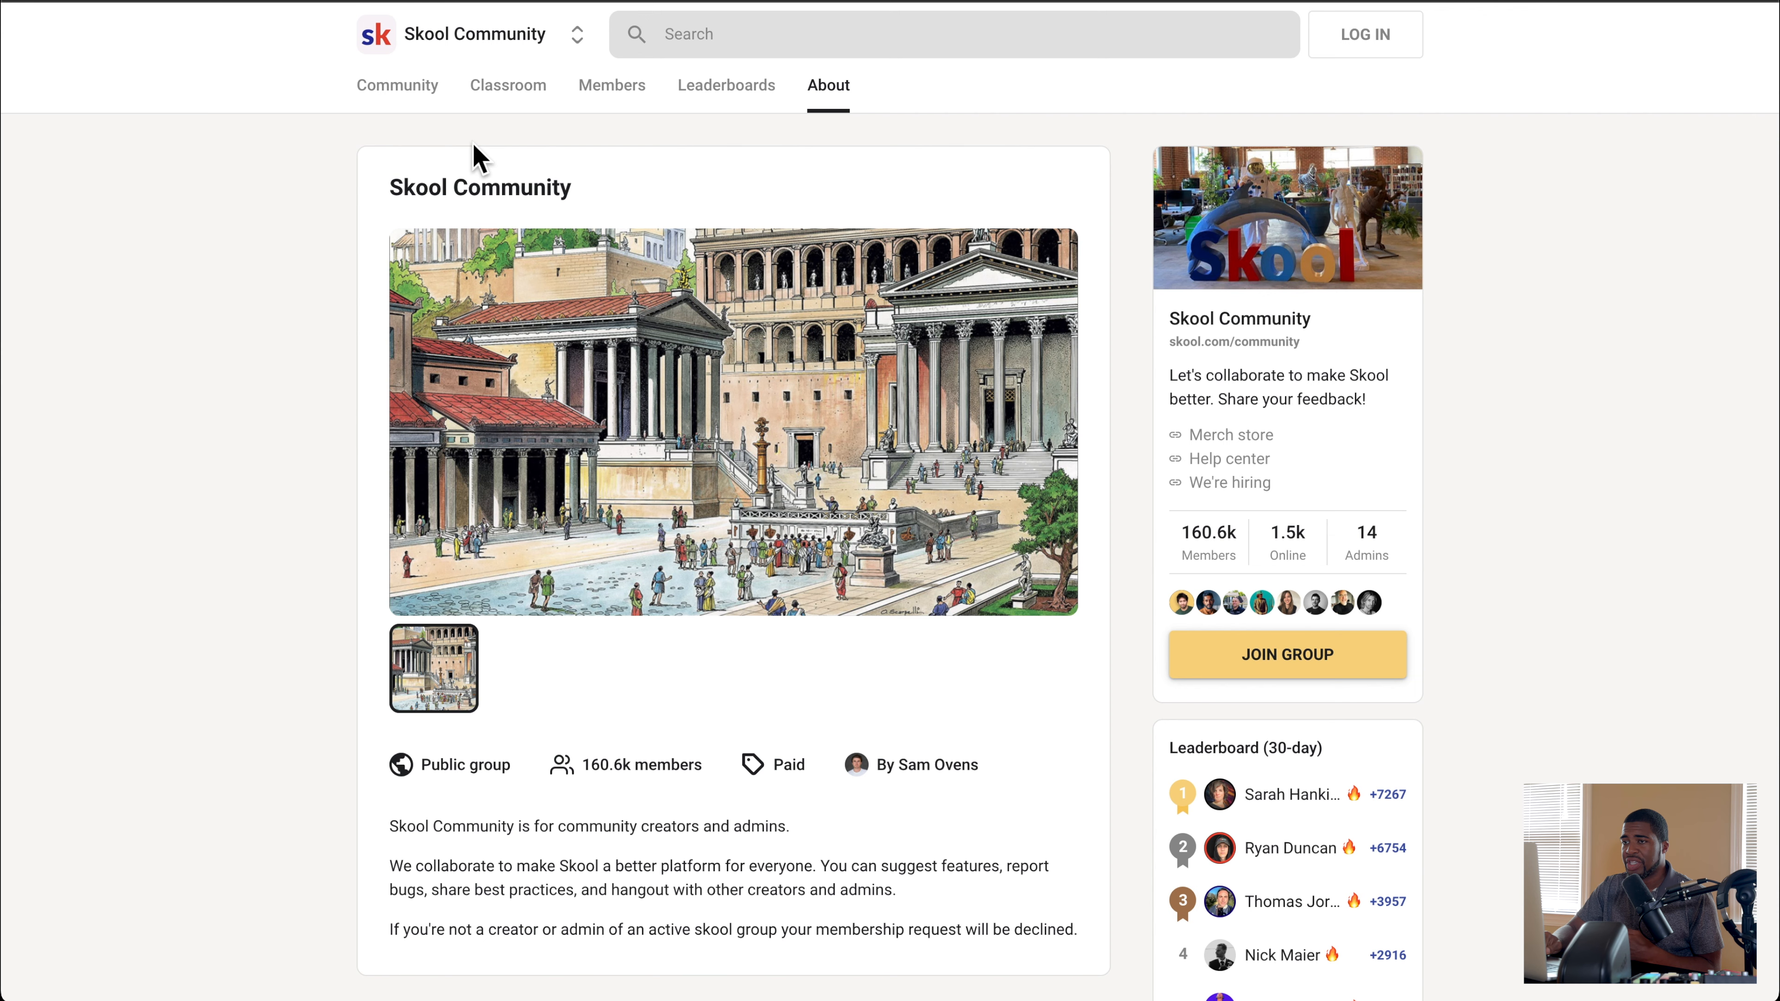
pyautogui.click(401, 99)
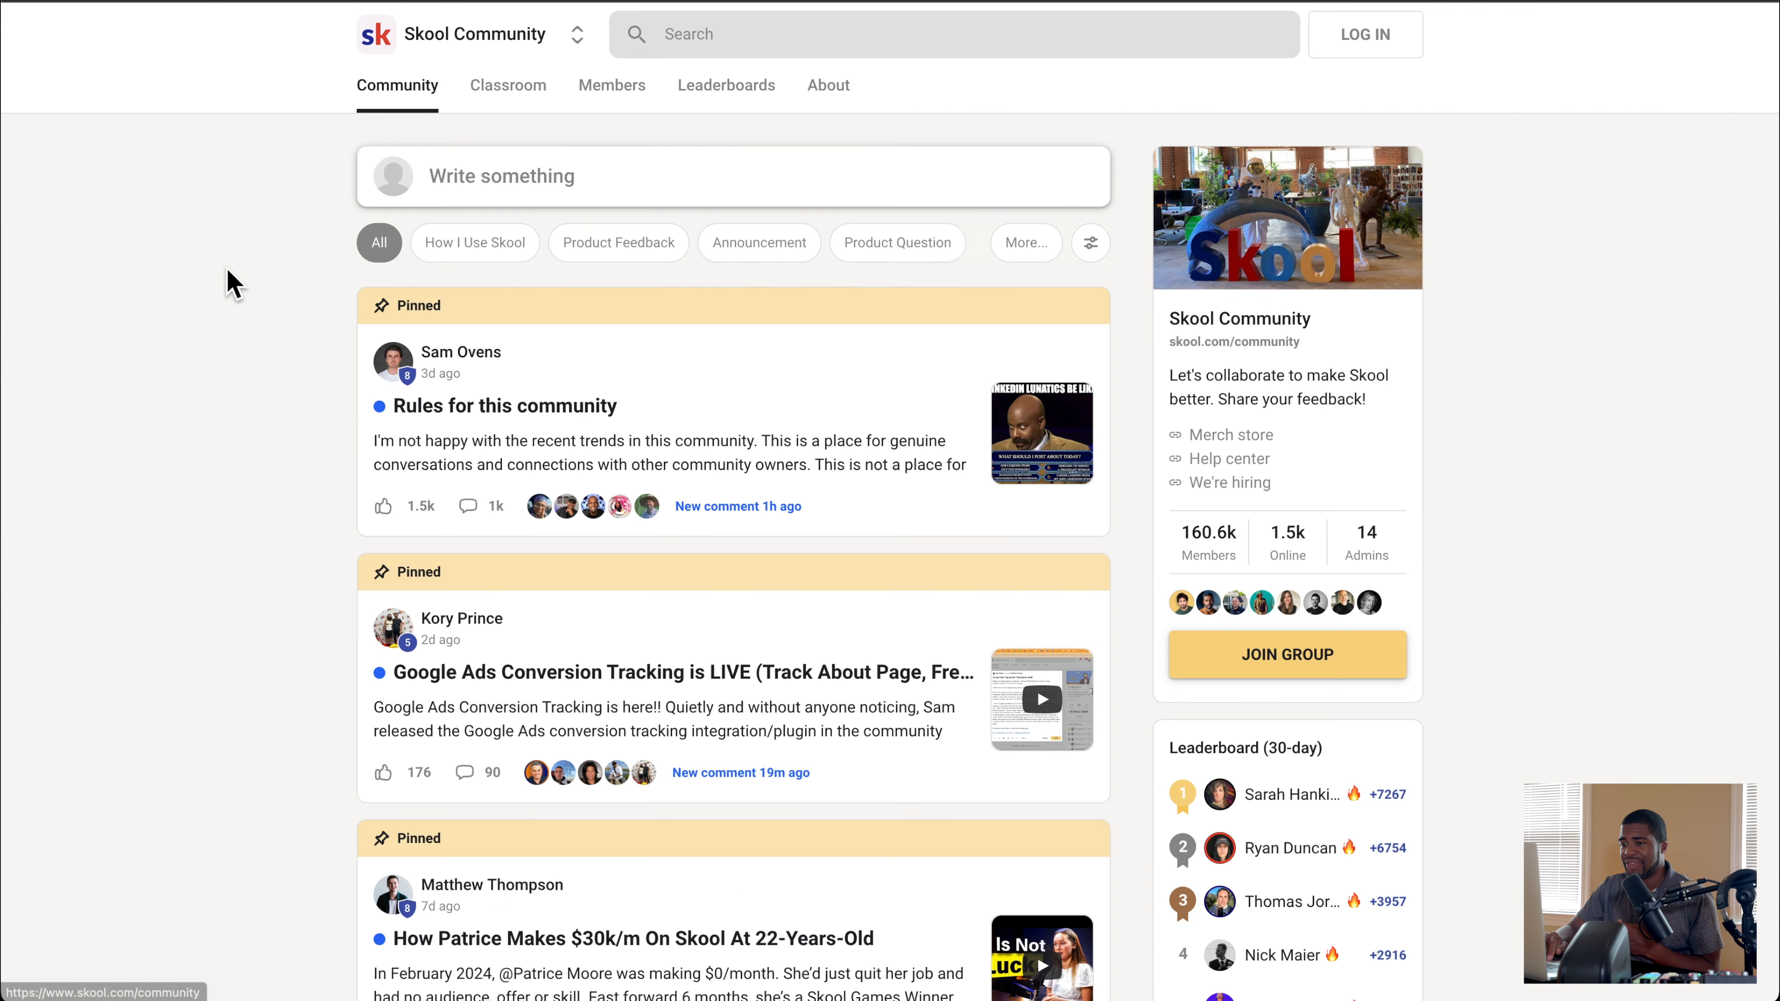
pyautogui.scroll(-1, 229, 306)
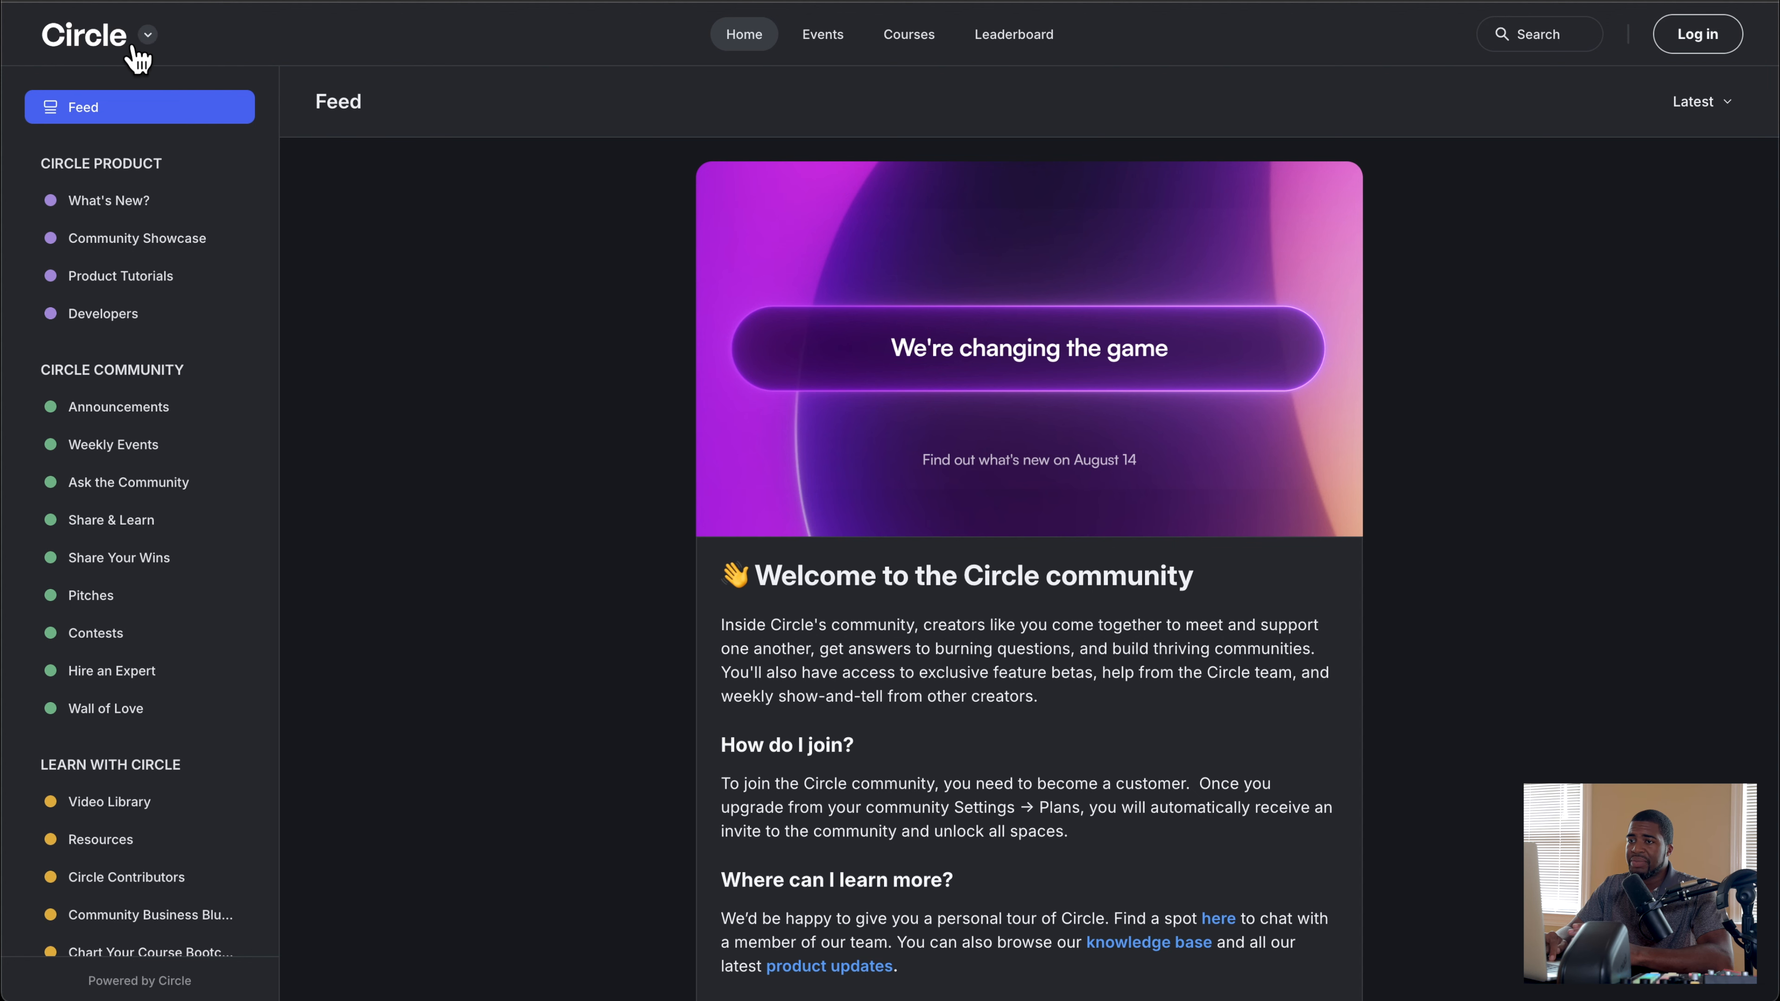
# Step: Change the Circle community's appearance from dark to light mode
pyautogui.click(148, 36)
pyautogui.click(137, 130)
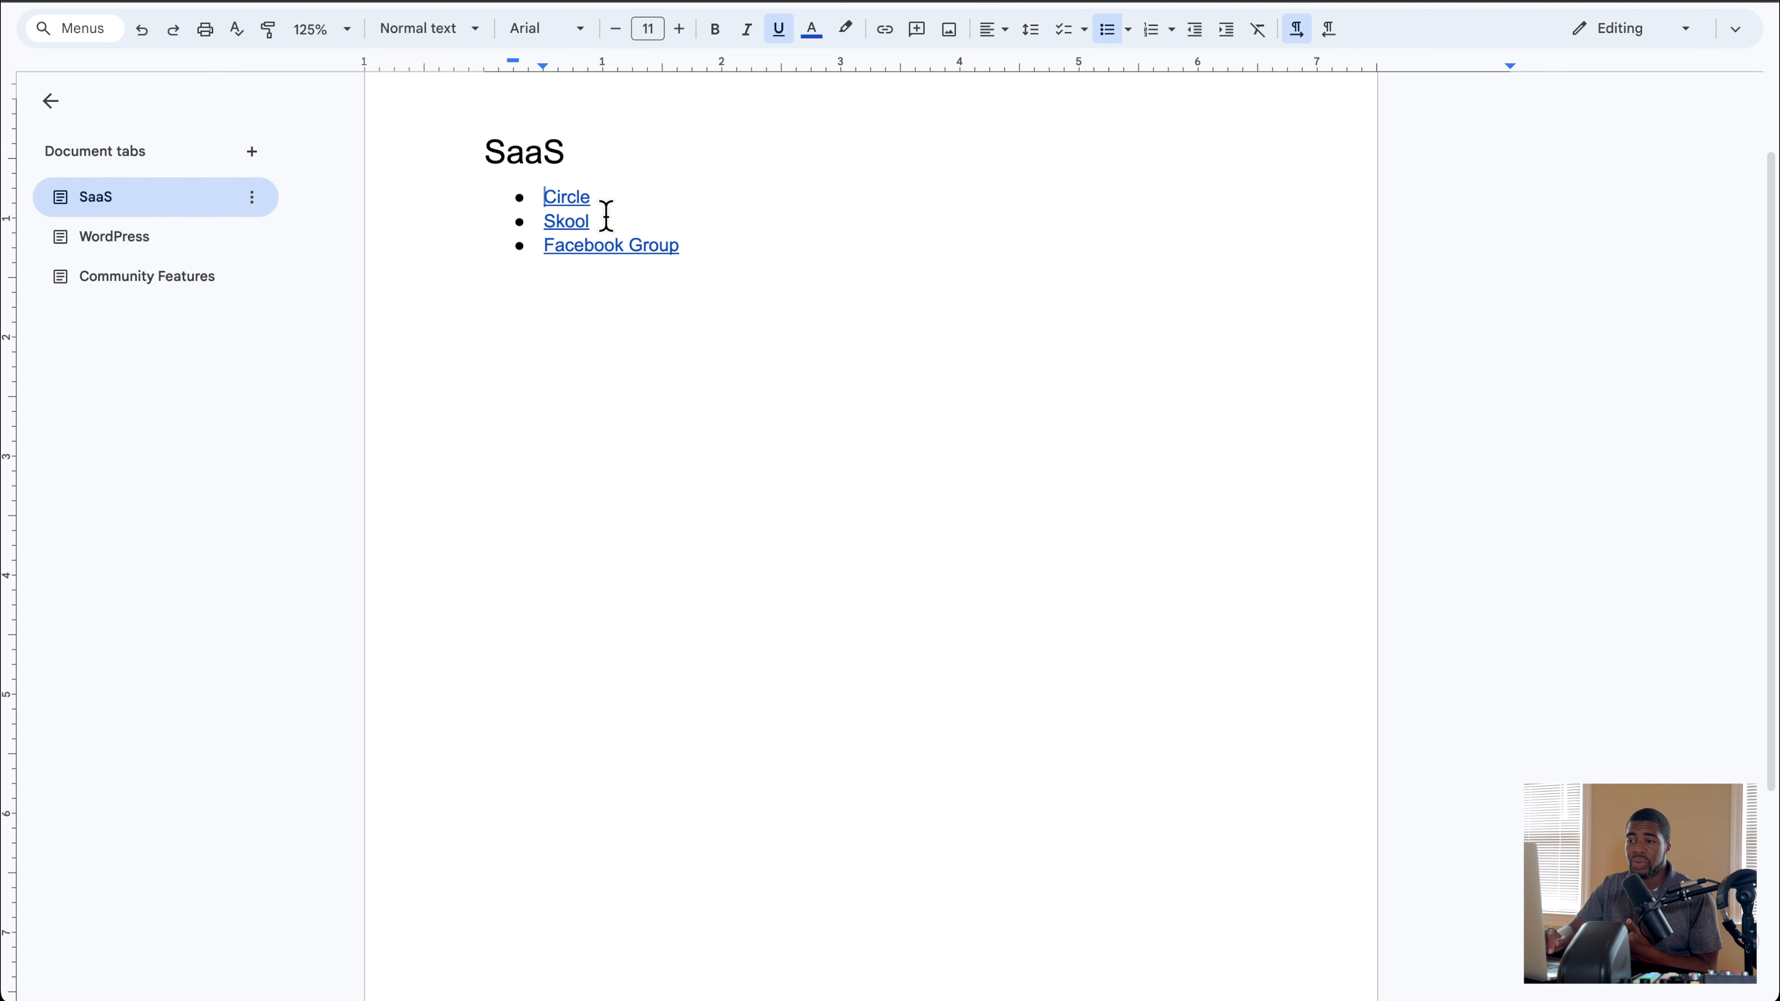
# Step: Show the WordPress tab of the Google Docs outline and open its linked BuddyPress website
pyautogui.click(149, 254)
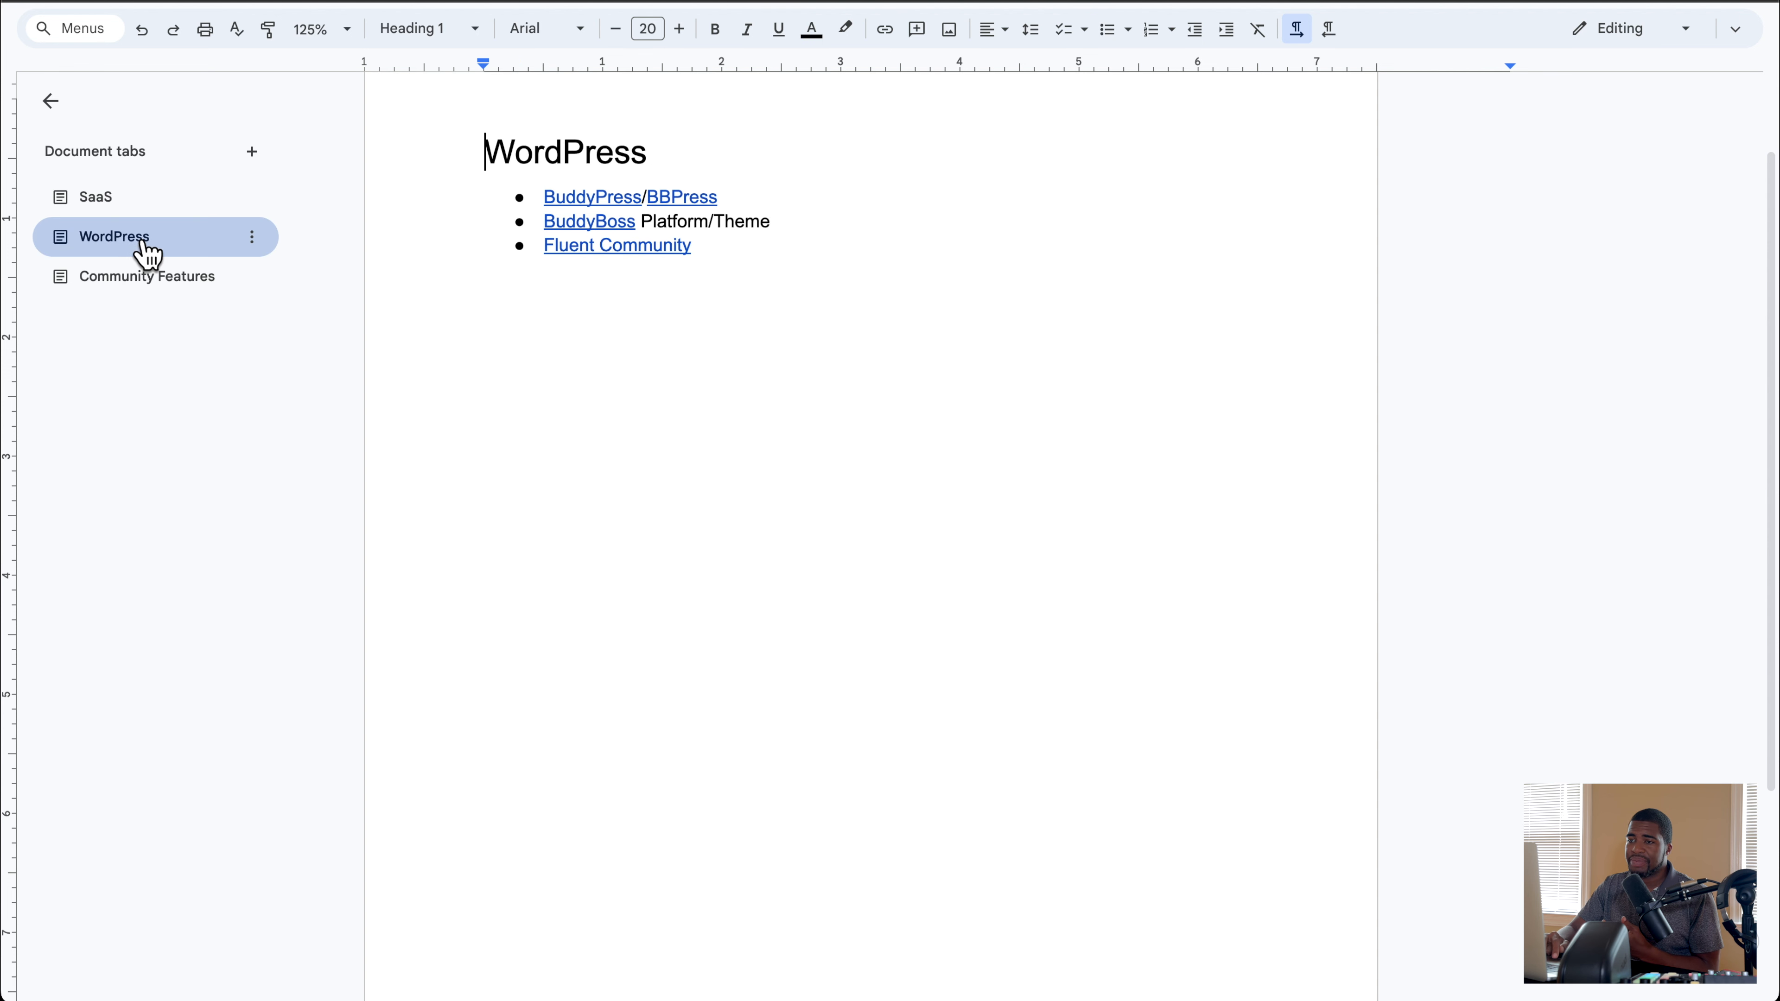
pyautogui.click(580, 196)
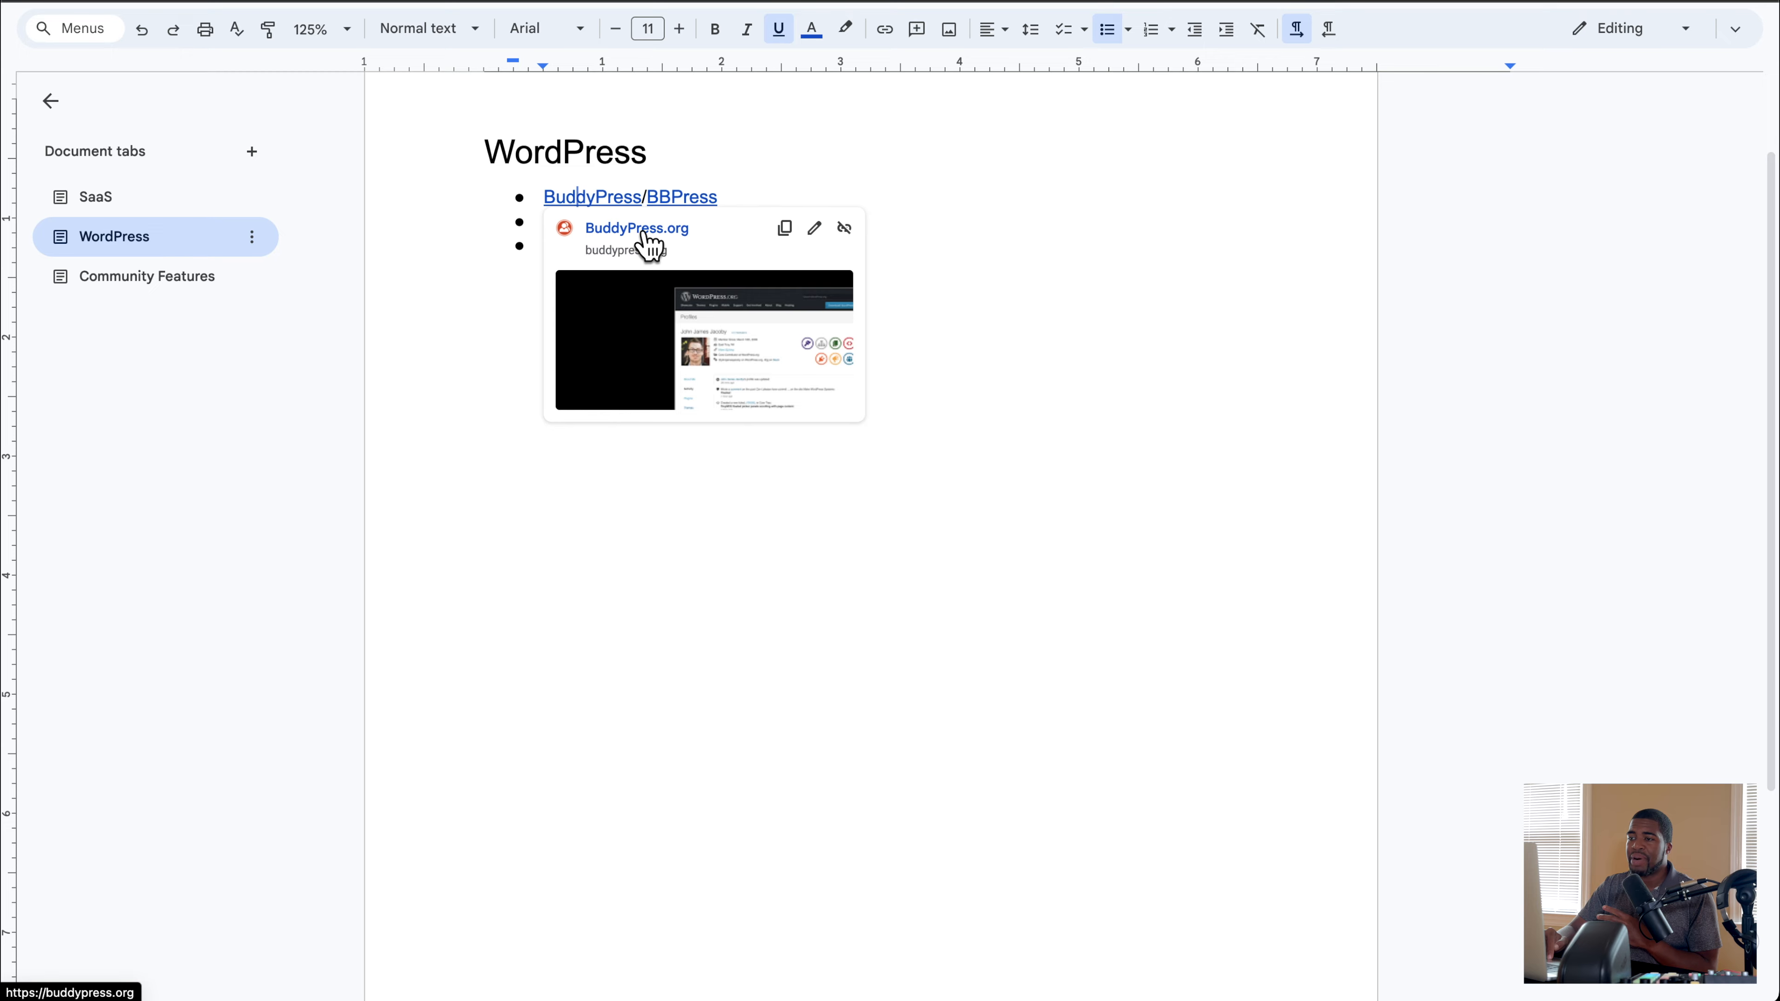
pyautogui.click(646, 235)
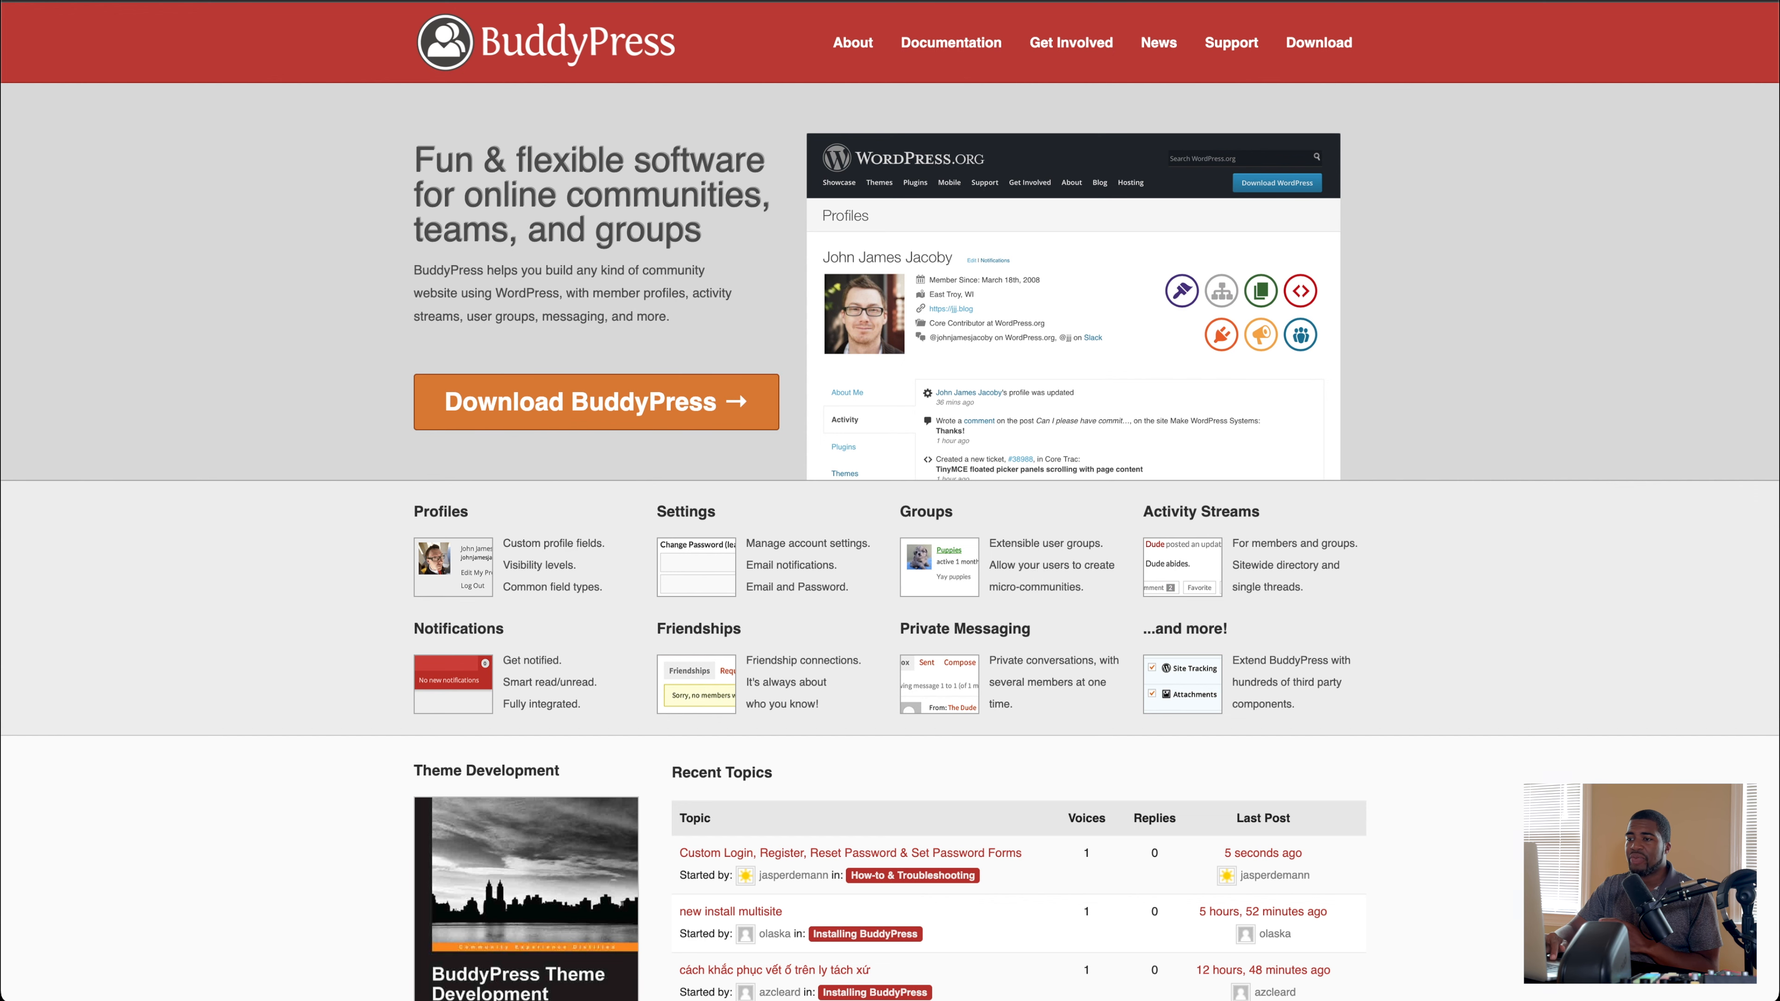
# Step: Return to the document's WordPress list and open the linked bbPress website
pyautogui.click(442, 3)
pyautogui.click(687, 196)
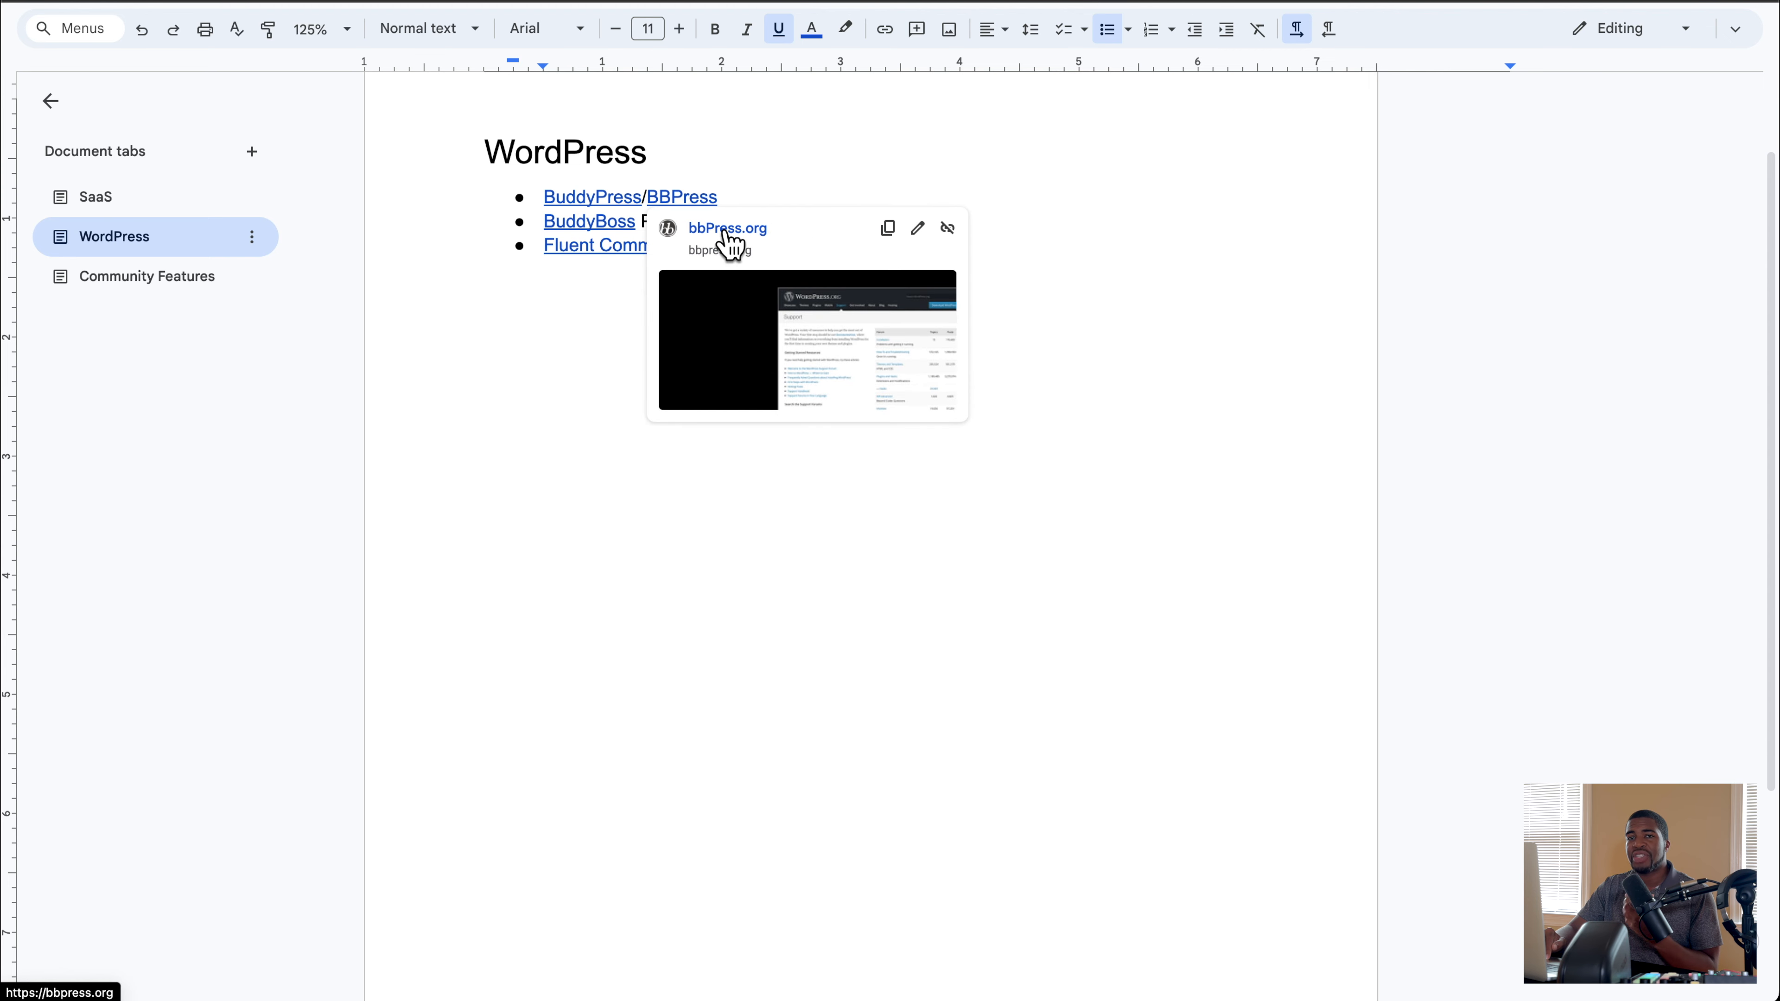
pyautogui.click(726, 231)
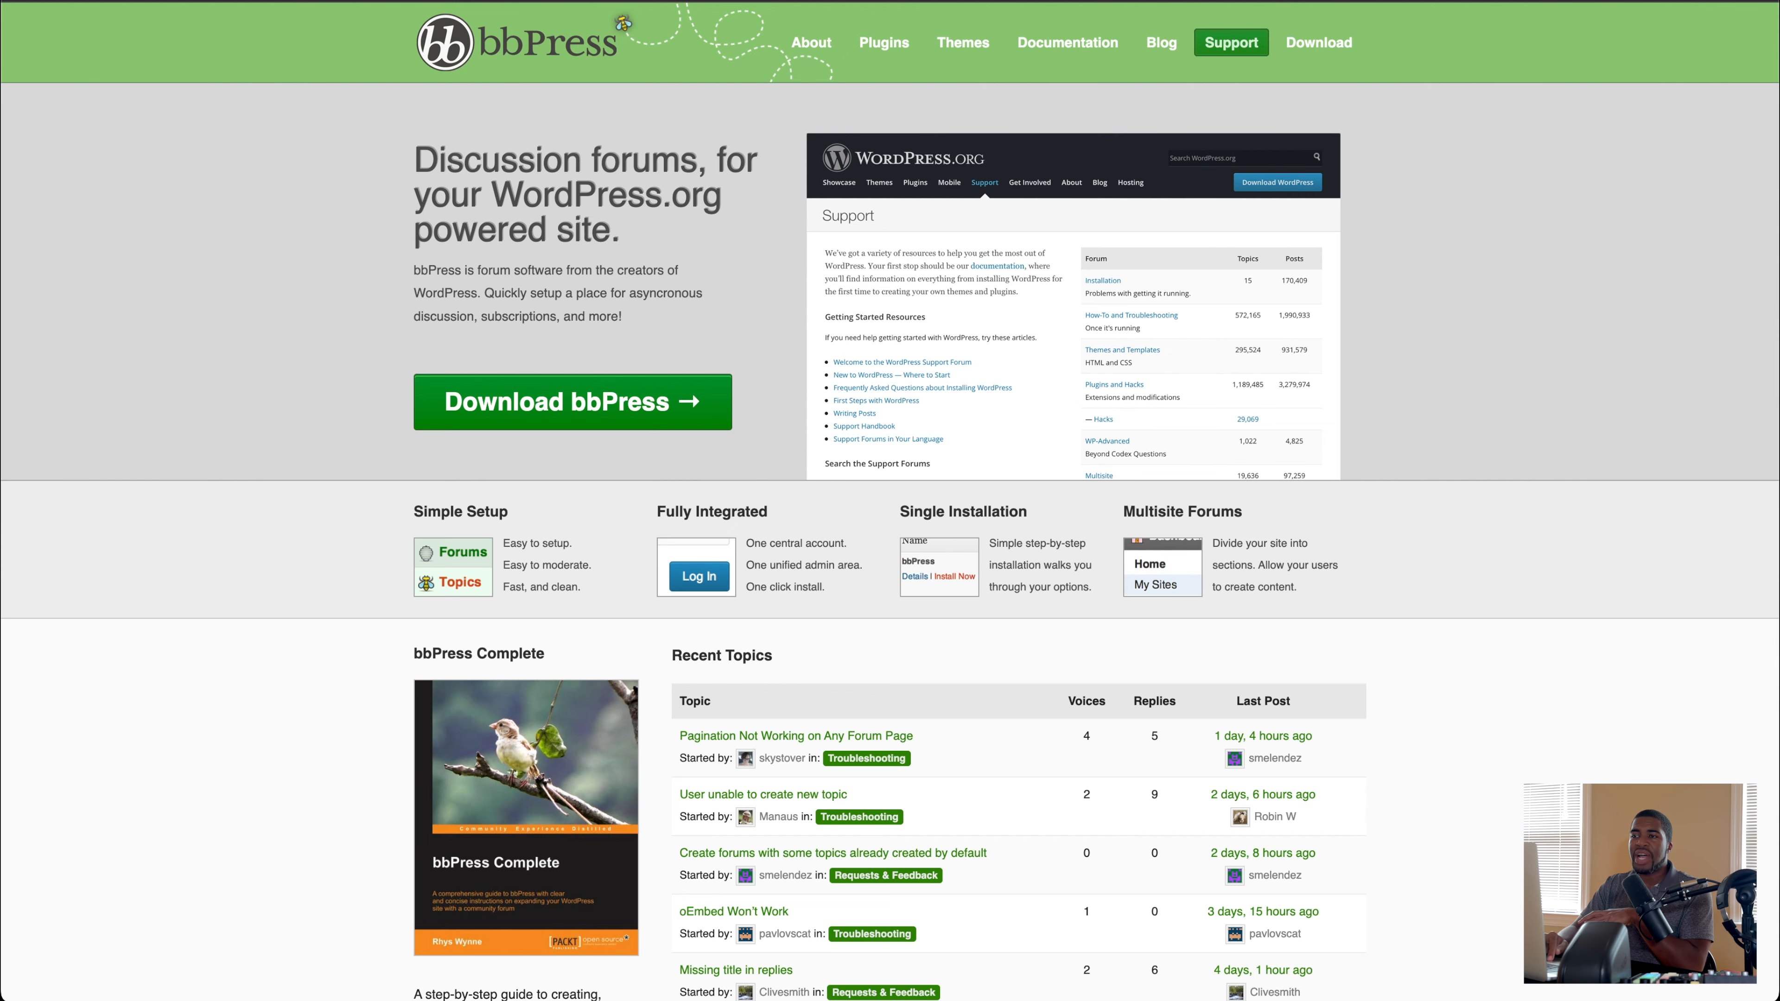
# Step: Compare the BuddyPress and bbPress home pages with the Circle and Skool communities
pyautogui.click(490, 1)
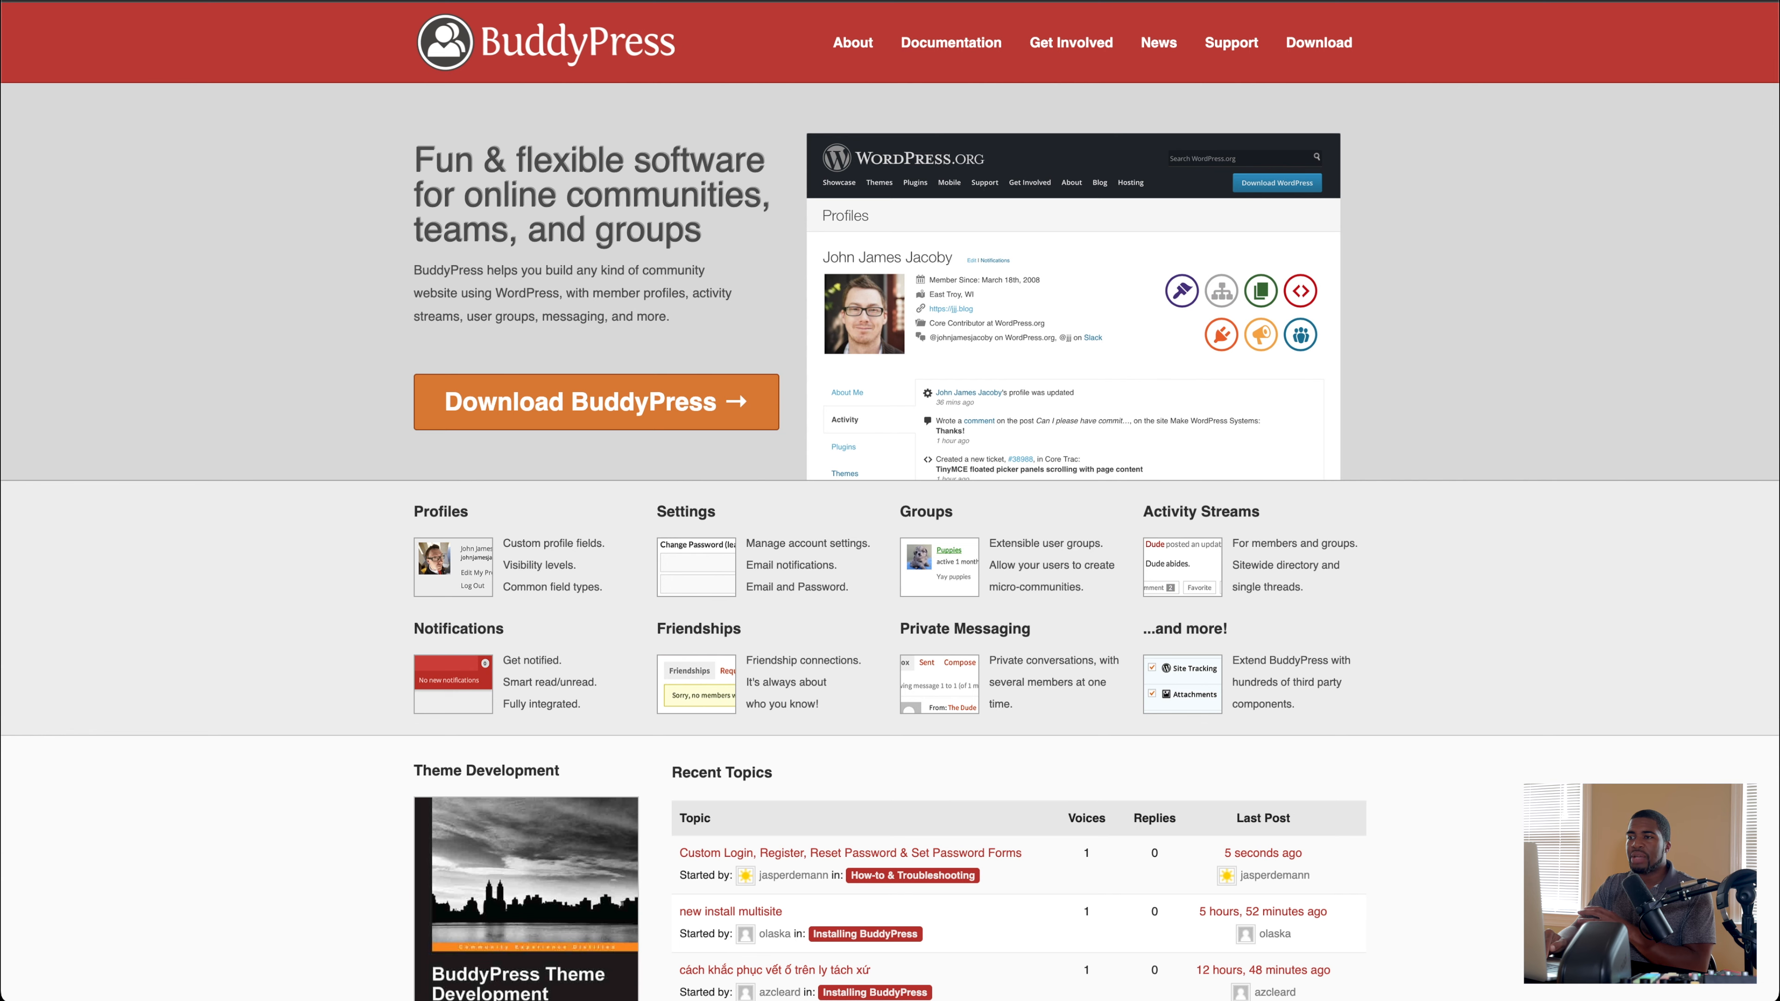
pyautogui.click(617, 1)
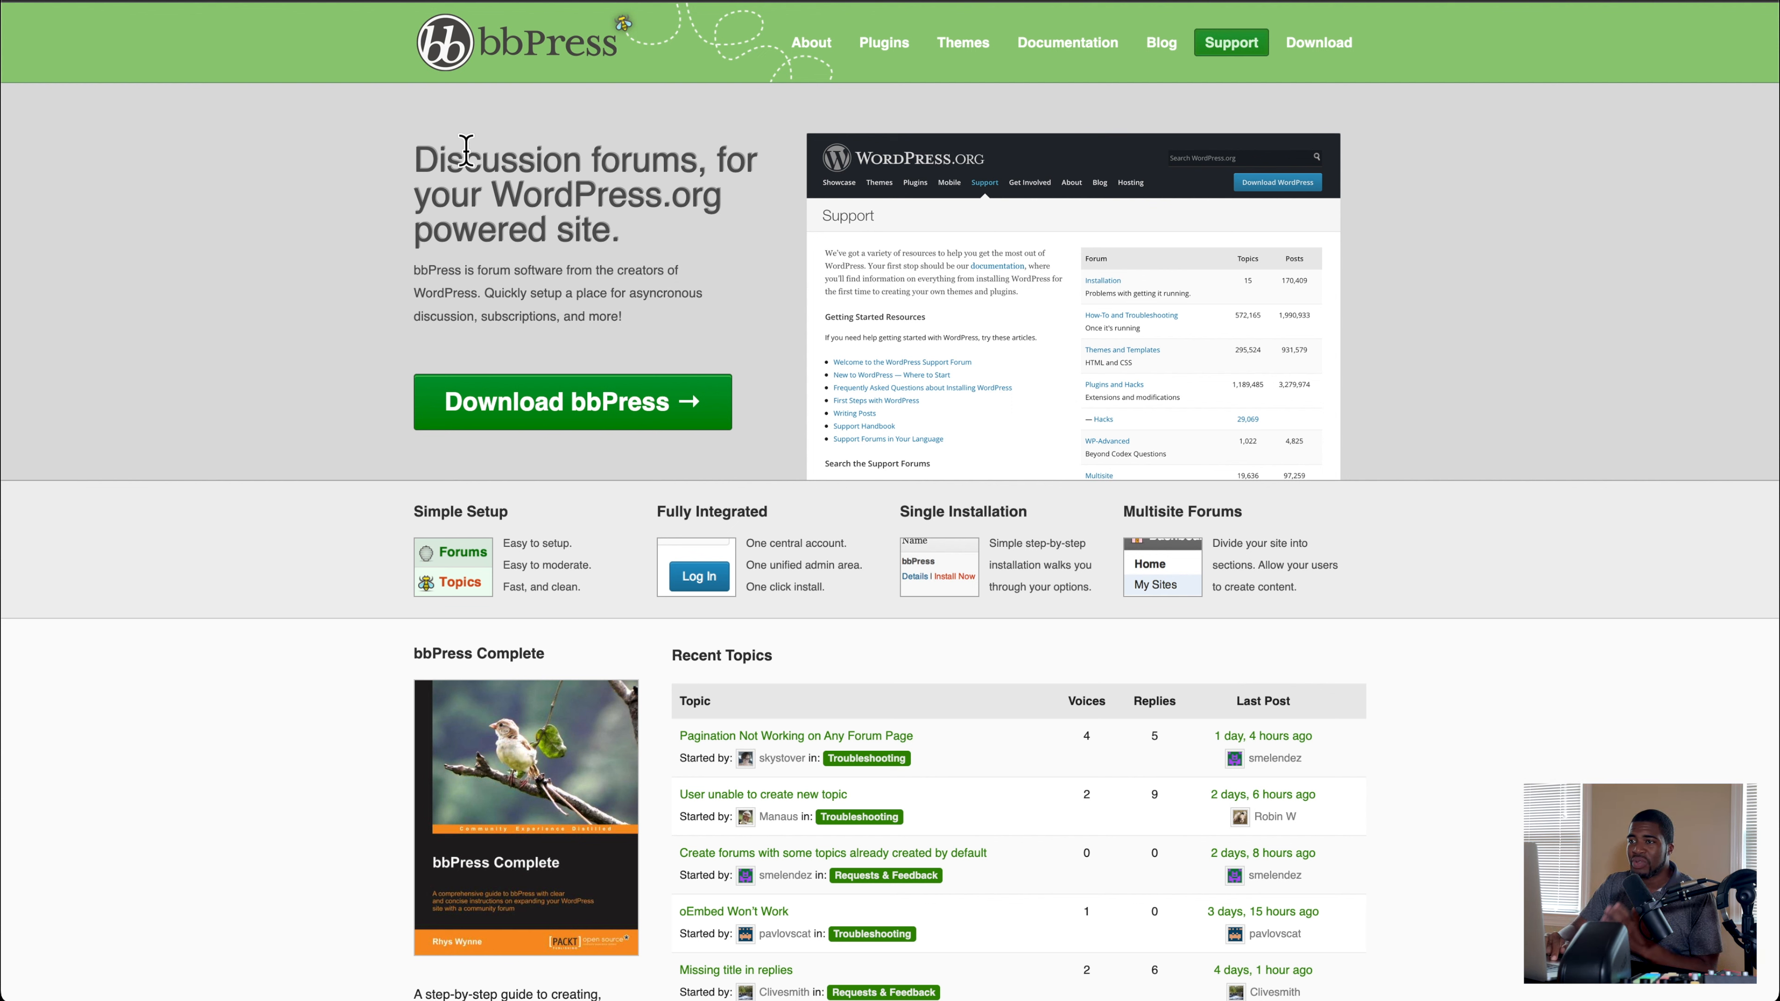
pyautogui.click(379, 1)
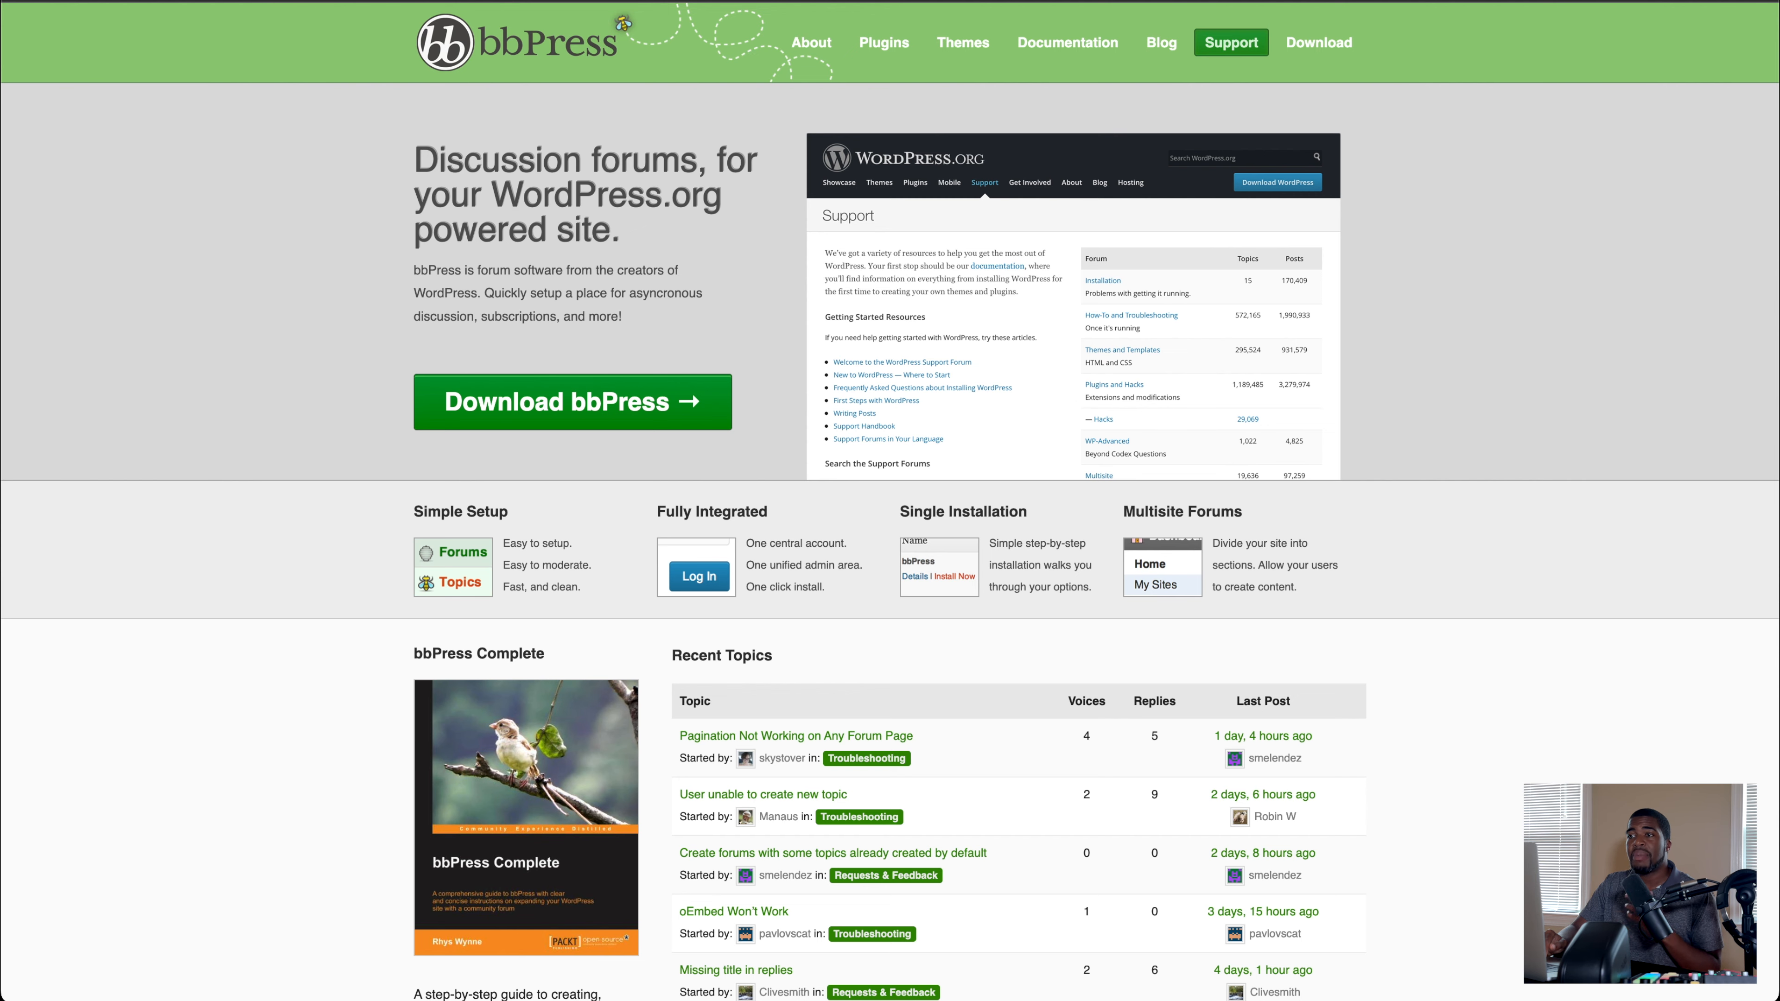
pyautogui.click(371, 18)
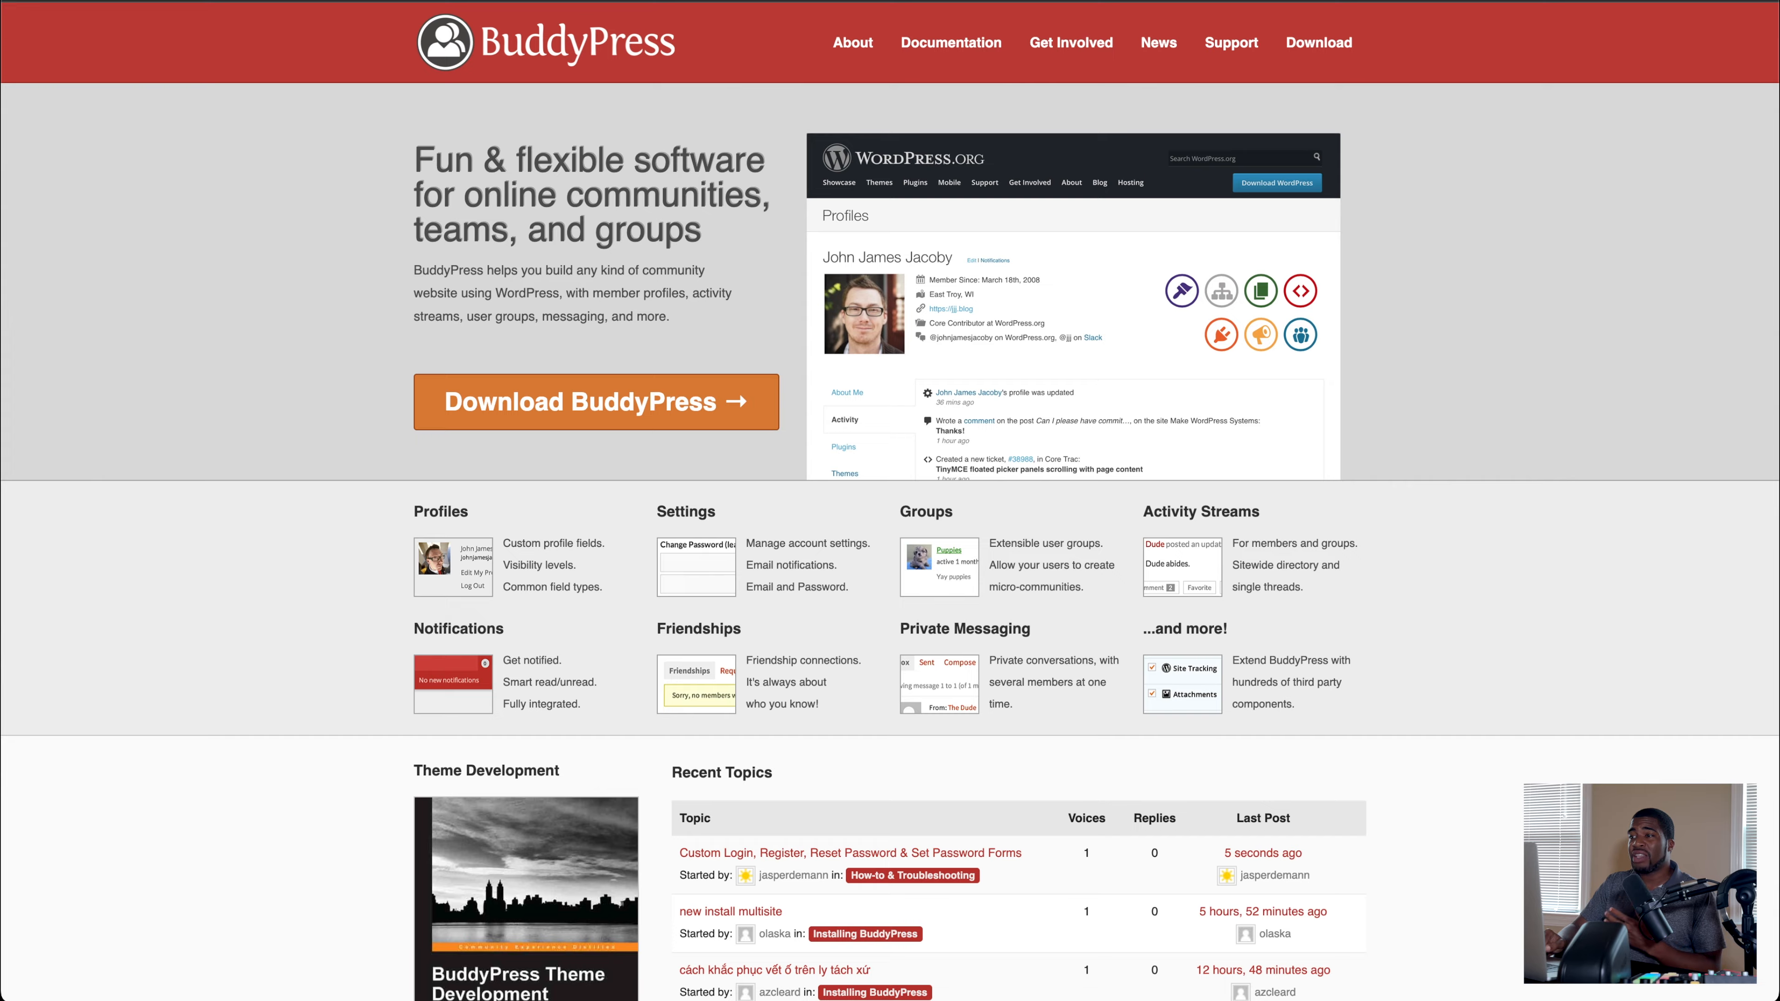
pyautogui.click(673, 1)
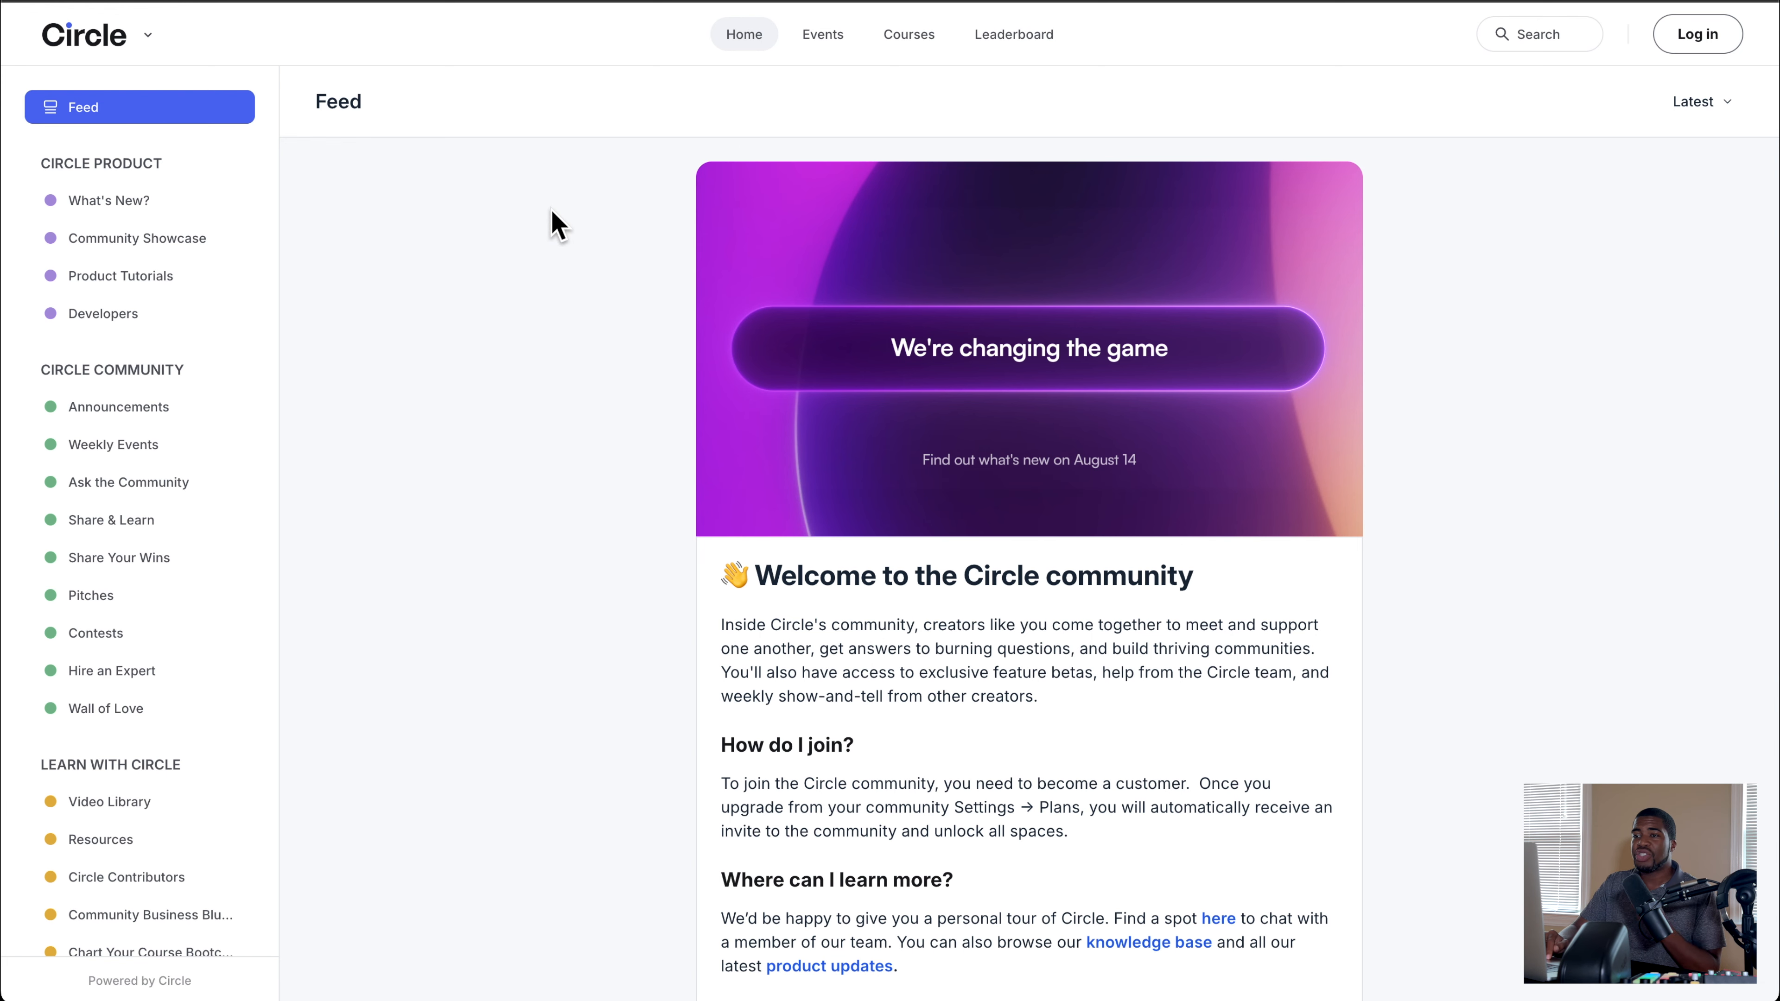
pyautogui.click(870, 1)
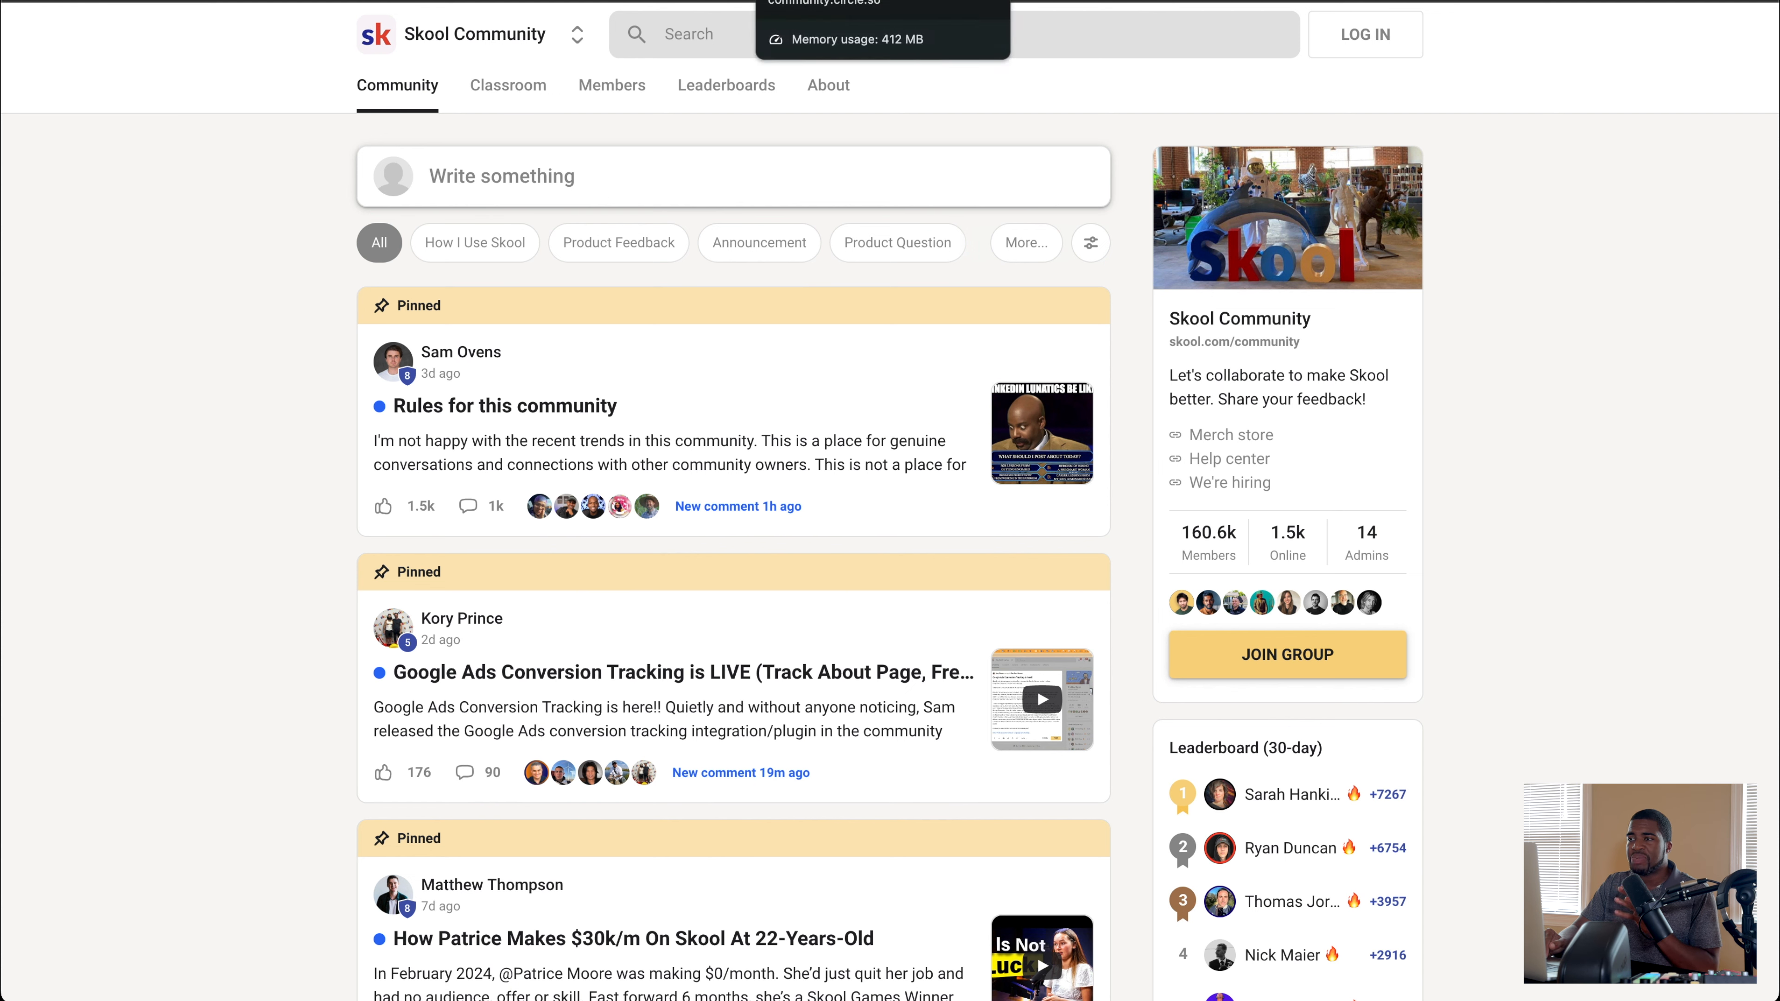
pyautogui.click(841, 1)
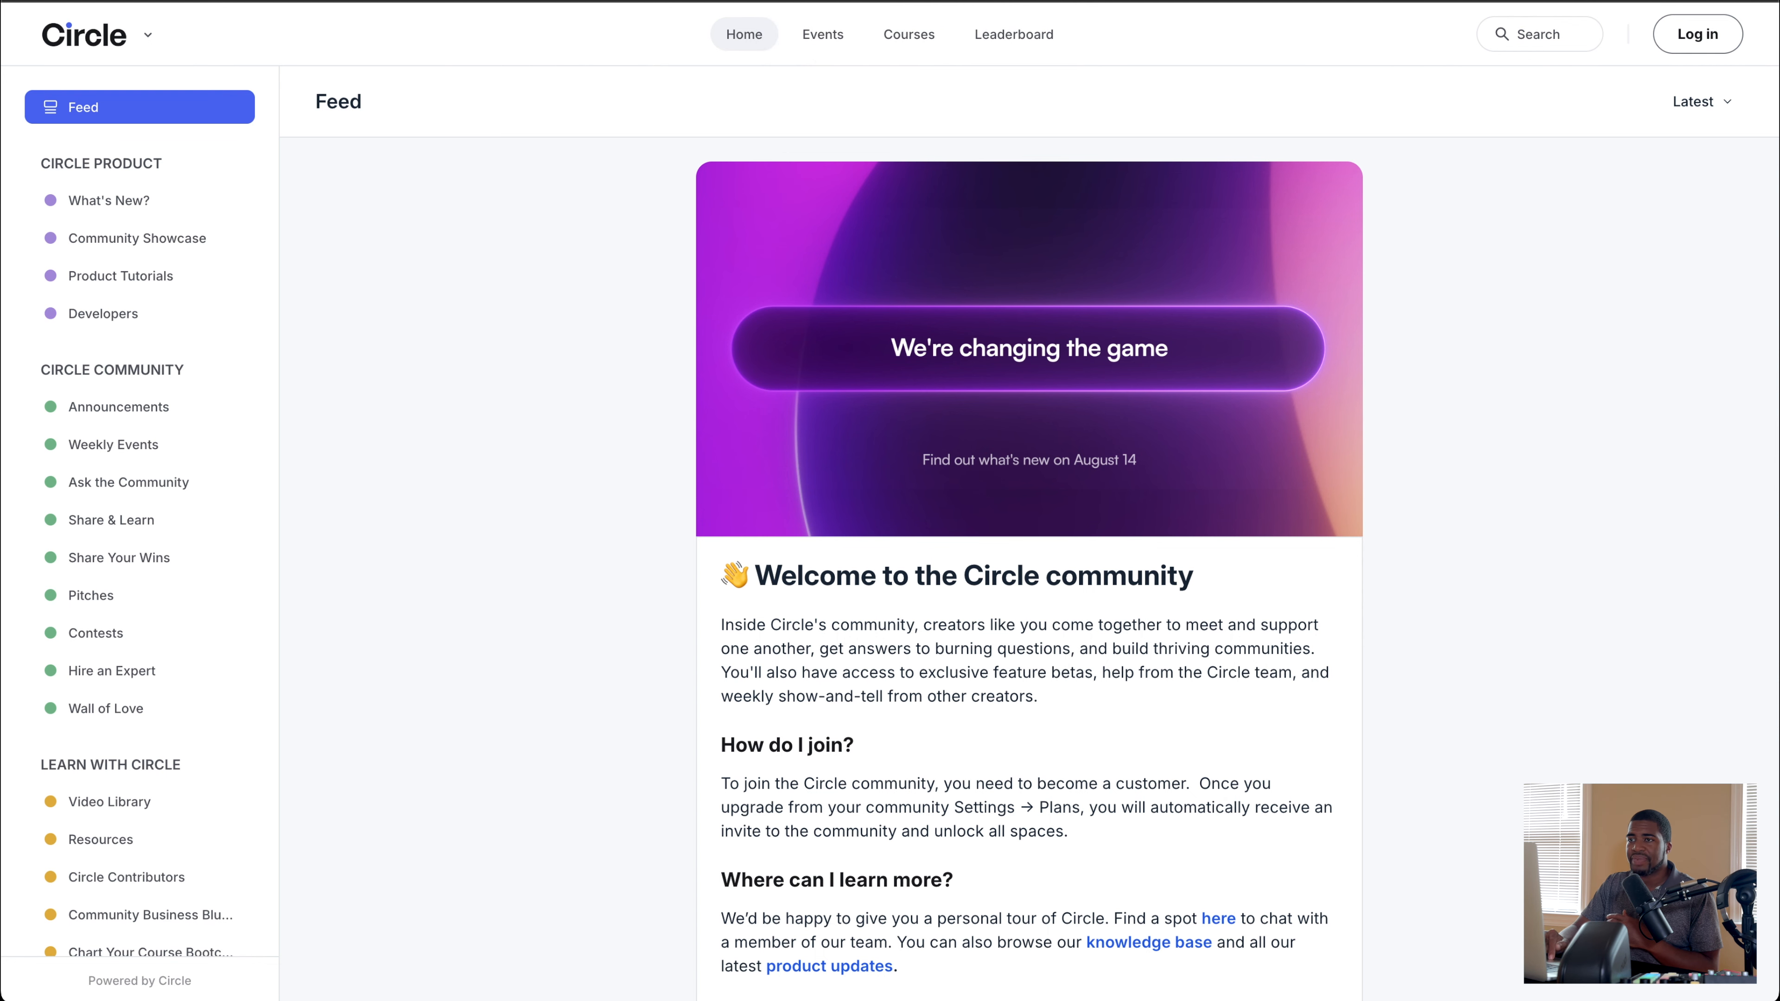
# Step: Return to the document's WordPress list and open the linked BuddyBoss website
pyautogui.click(455, 2)
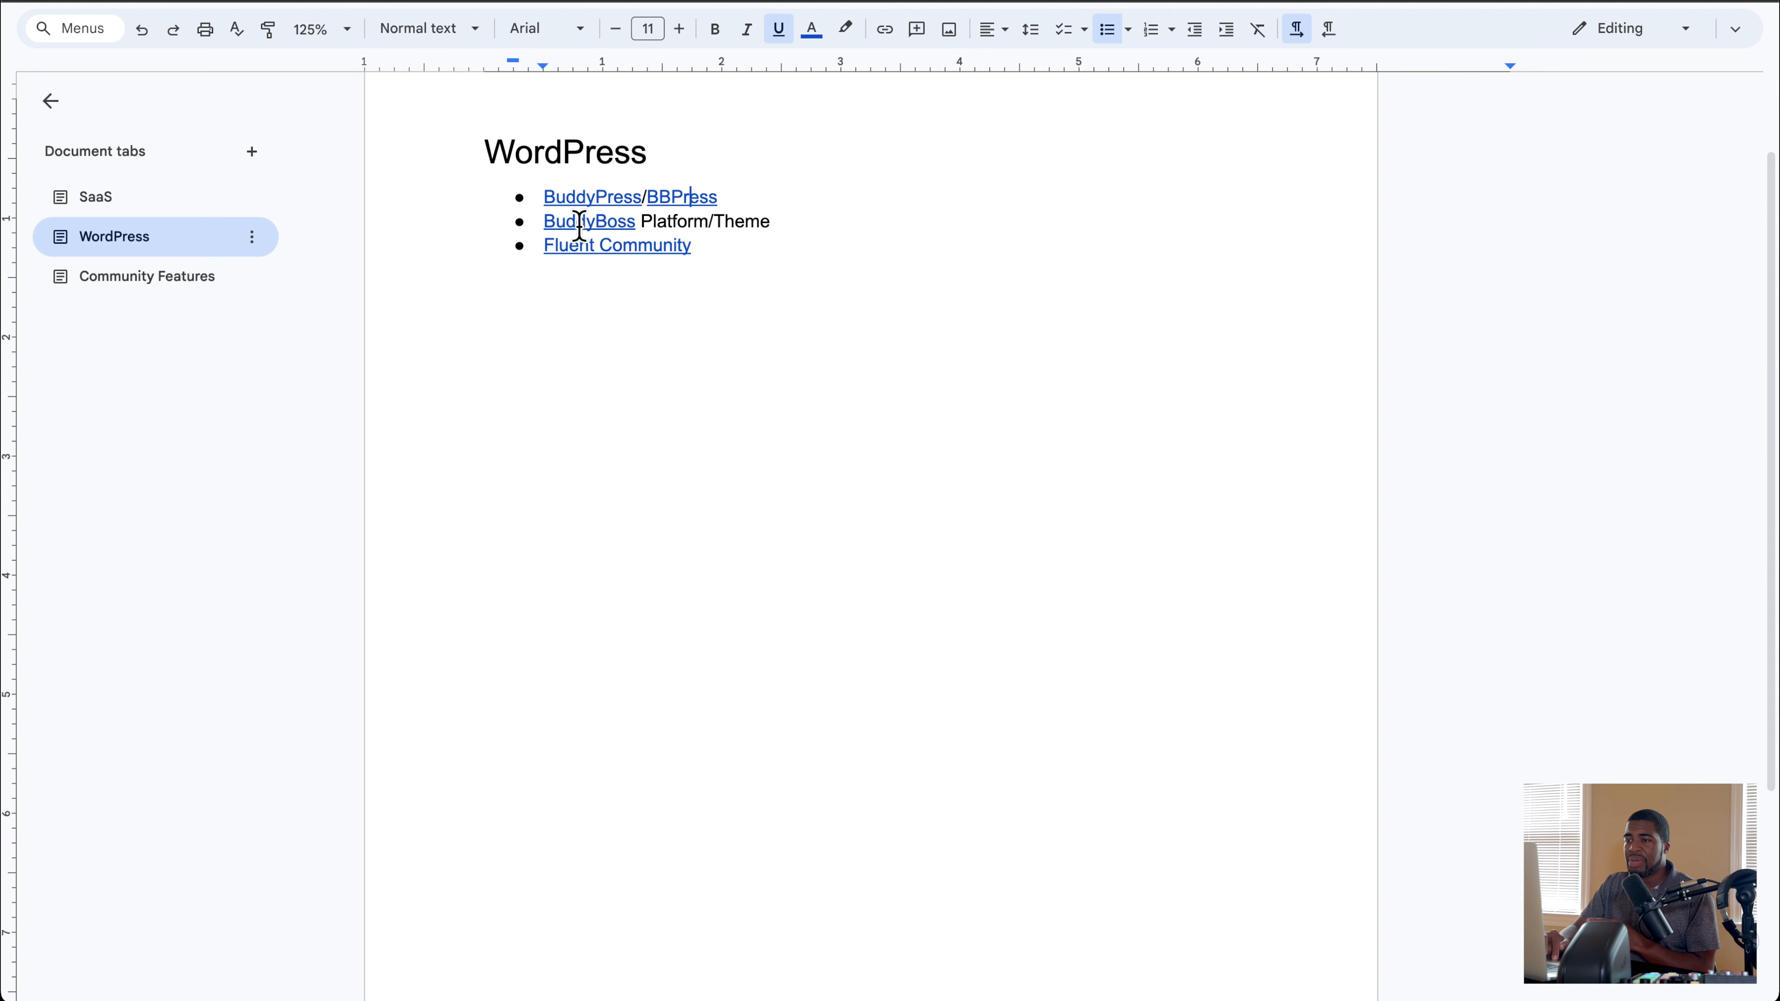
pyautogui.moveTo(578, 225)
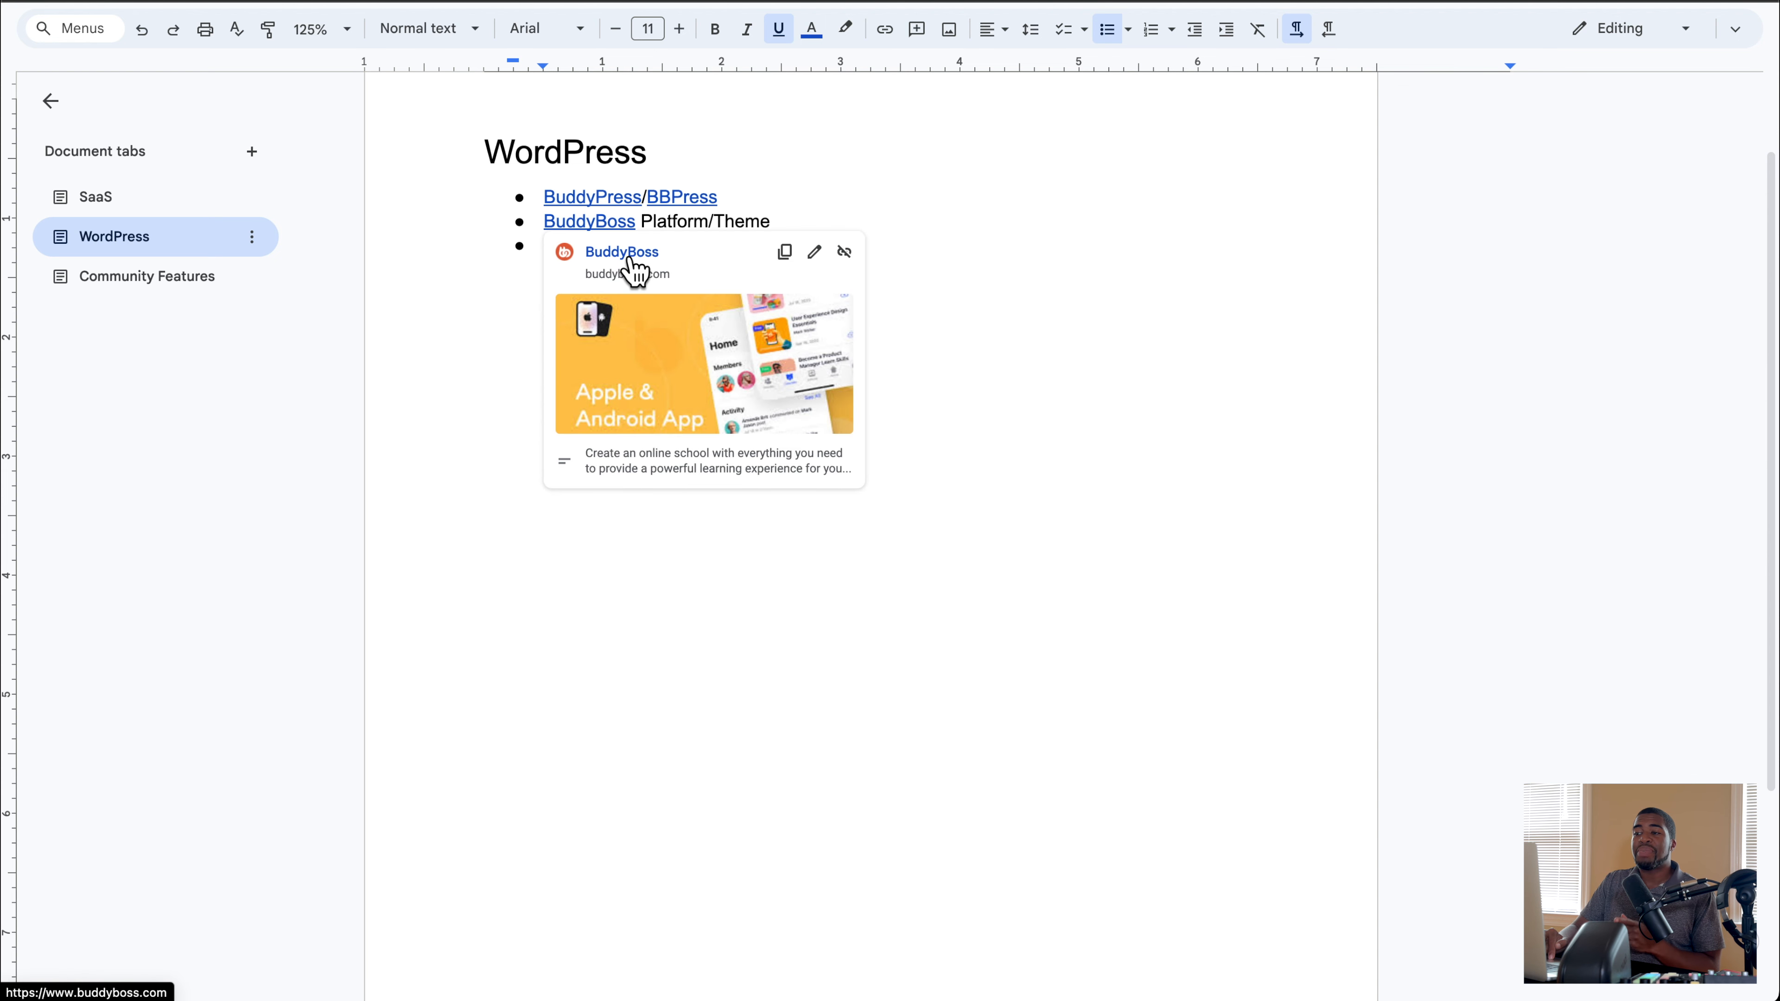
pyautogui.click(629, 258)
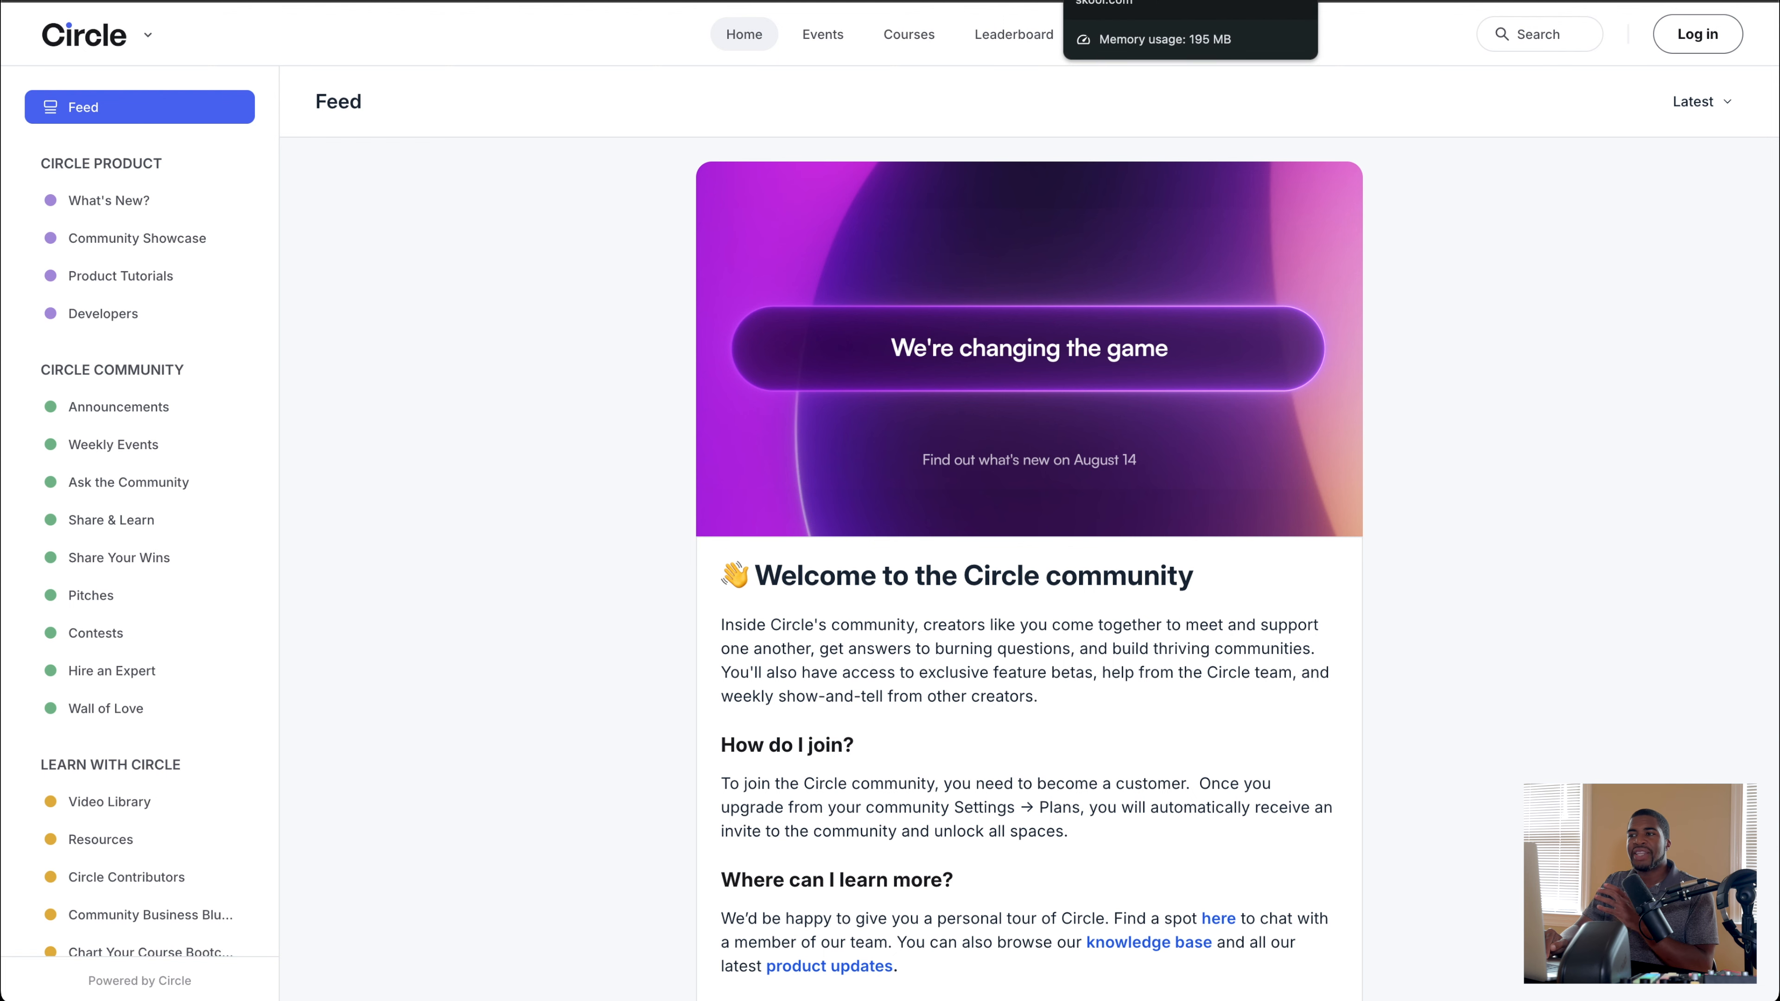
# Step: Revisit the Skool Community, BuddyPress and bbPress pages for comparison with BuddyBoss
pyautogui.click(1149, 1)
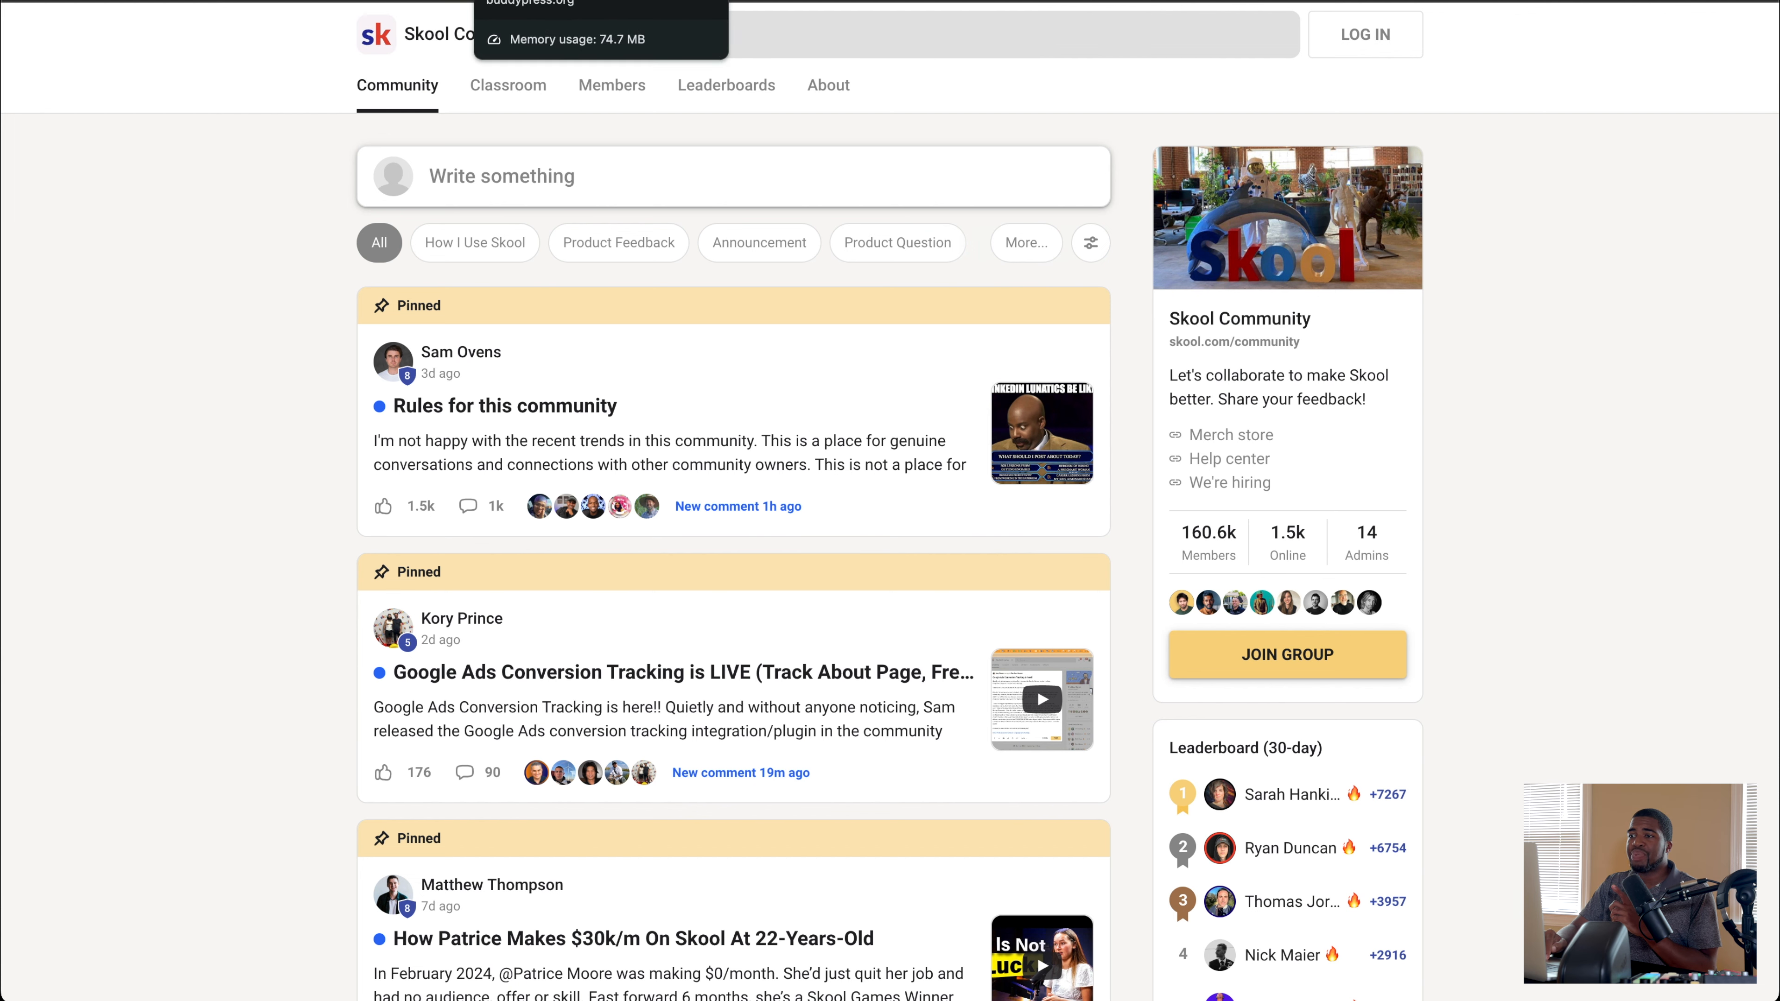
pyautogui.click(560, 0)
pyautogui.click(761, 0)
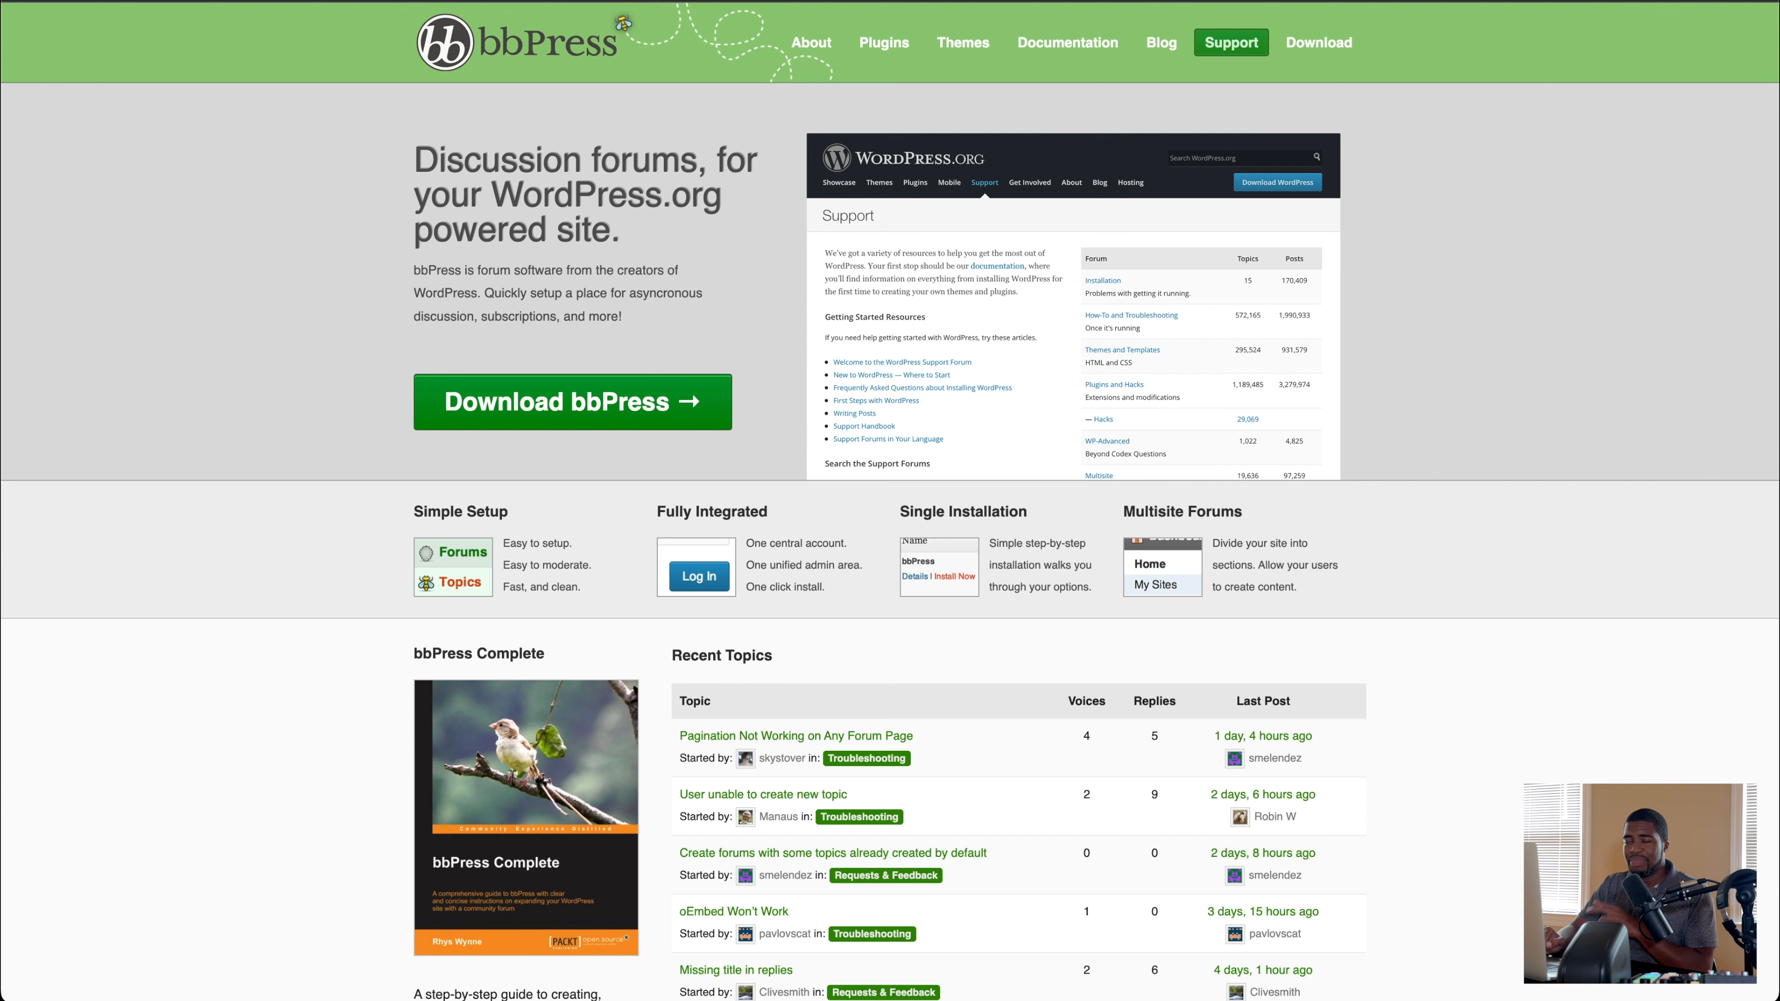
# Step: Examine the BuddyBoss Web page down to its Courses & Community feature cards
pyautogui.click(364, 0)
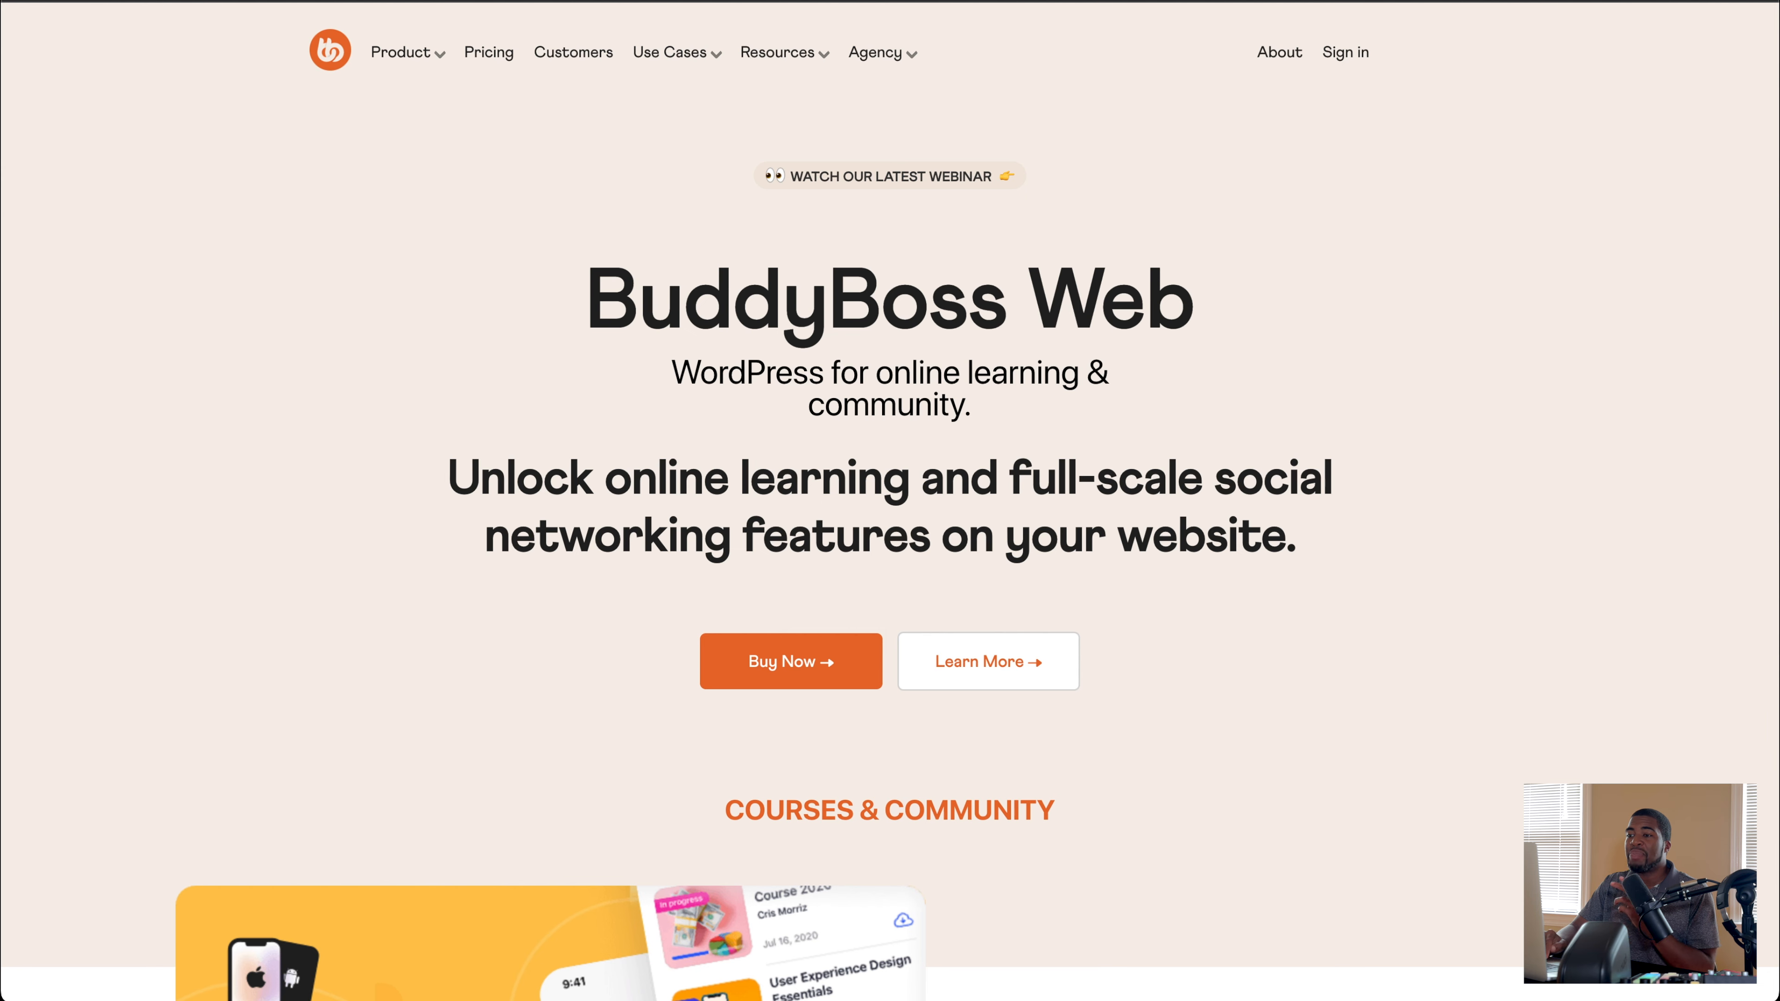
pyautogui.scroll(-3, 309, 267)
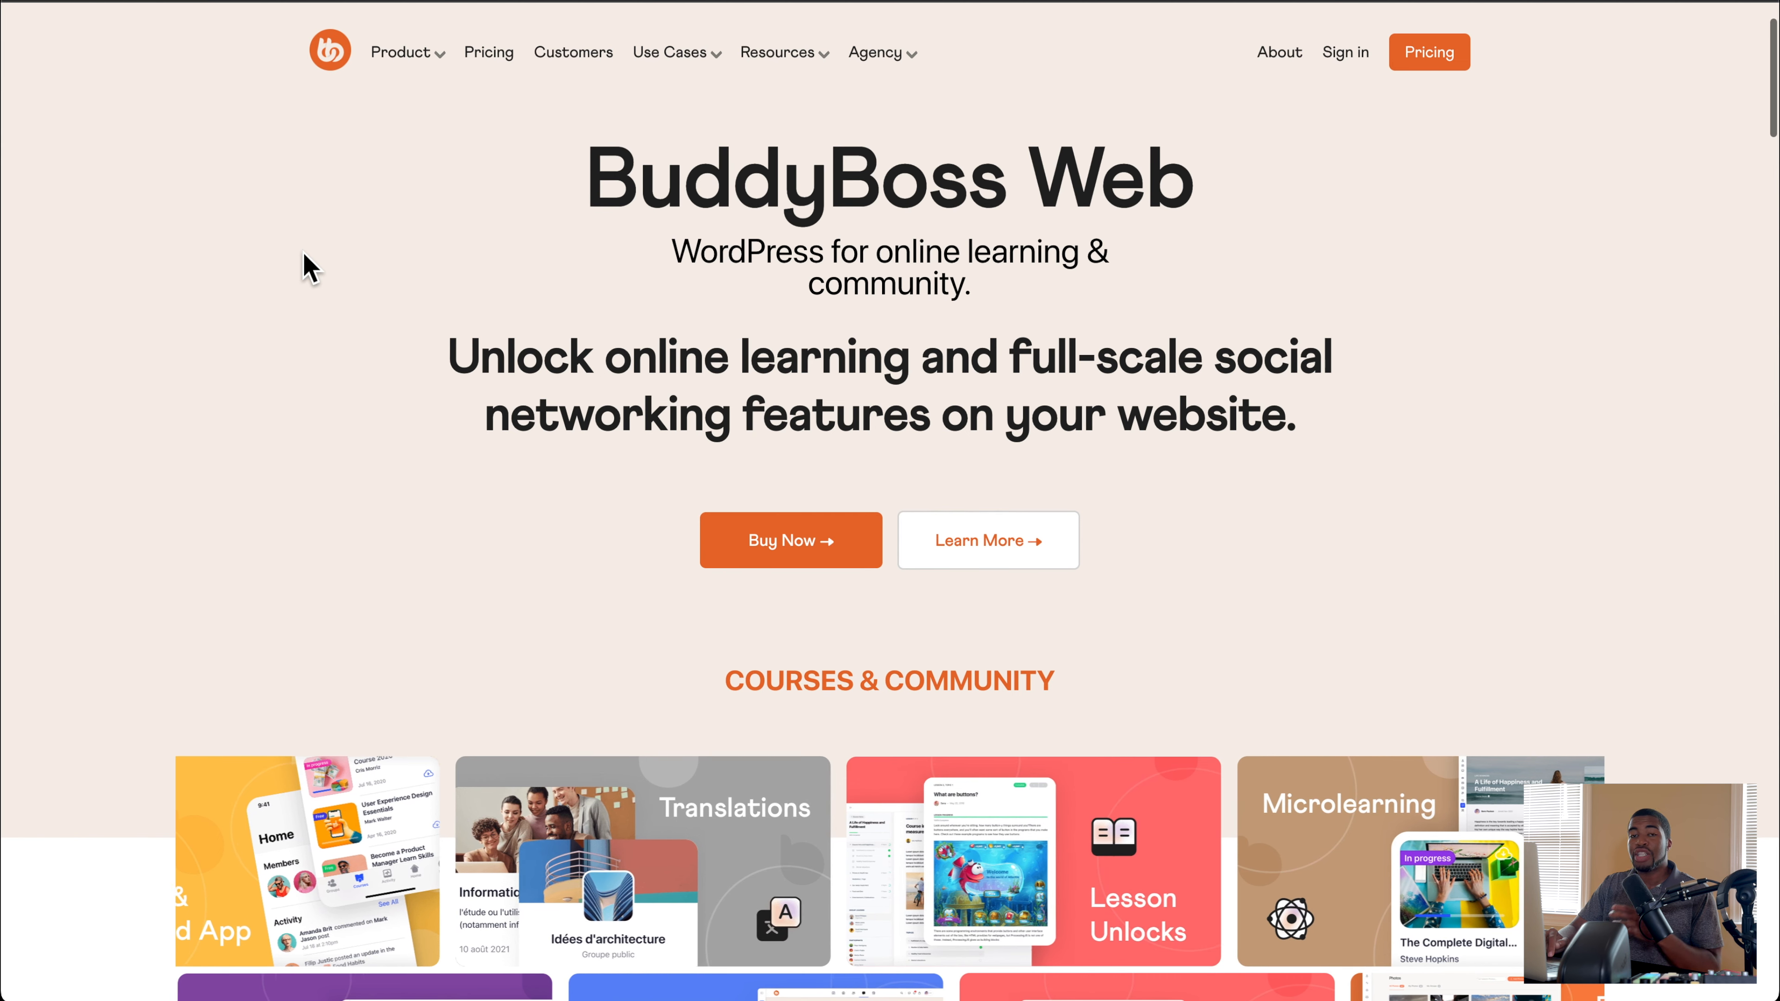
pyautogui.scroll(-3, 308, 266)
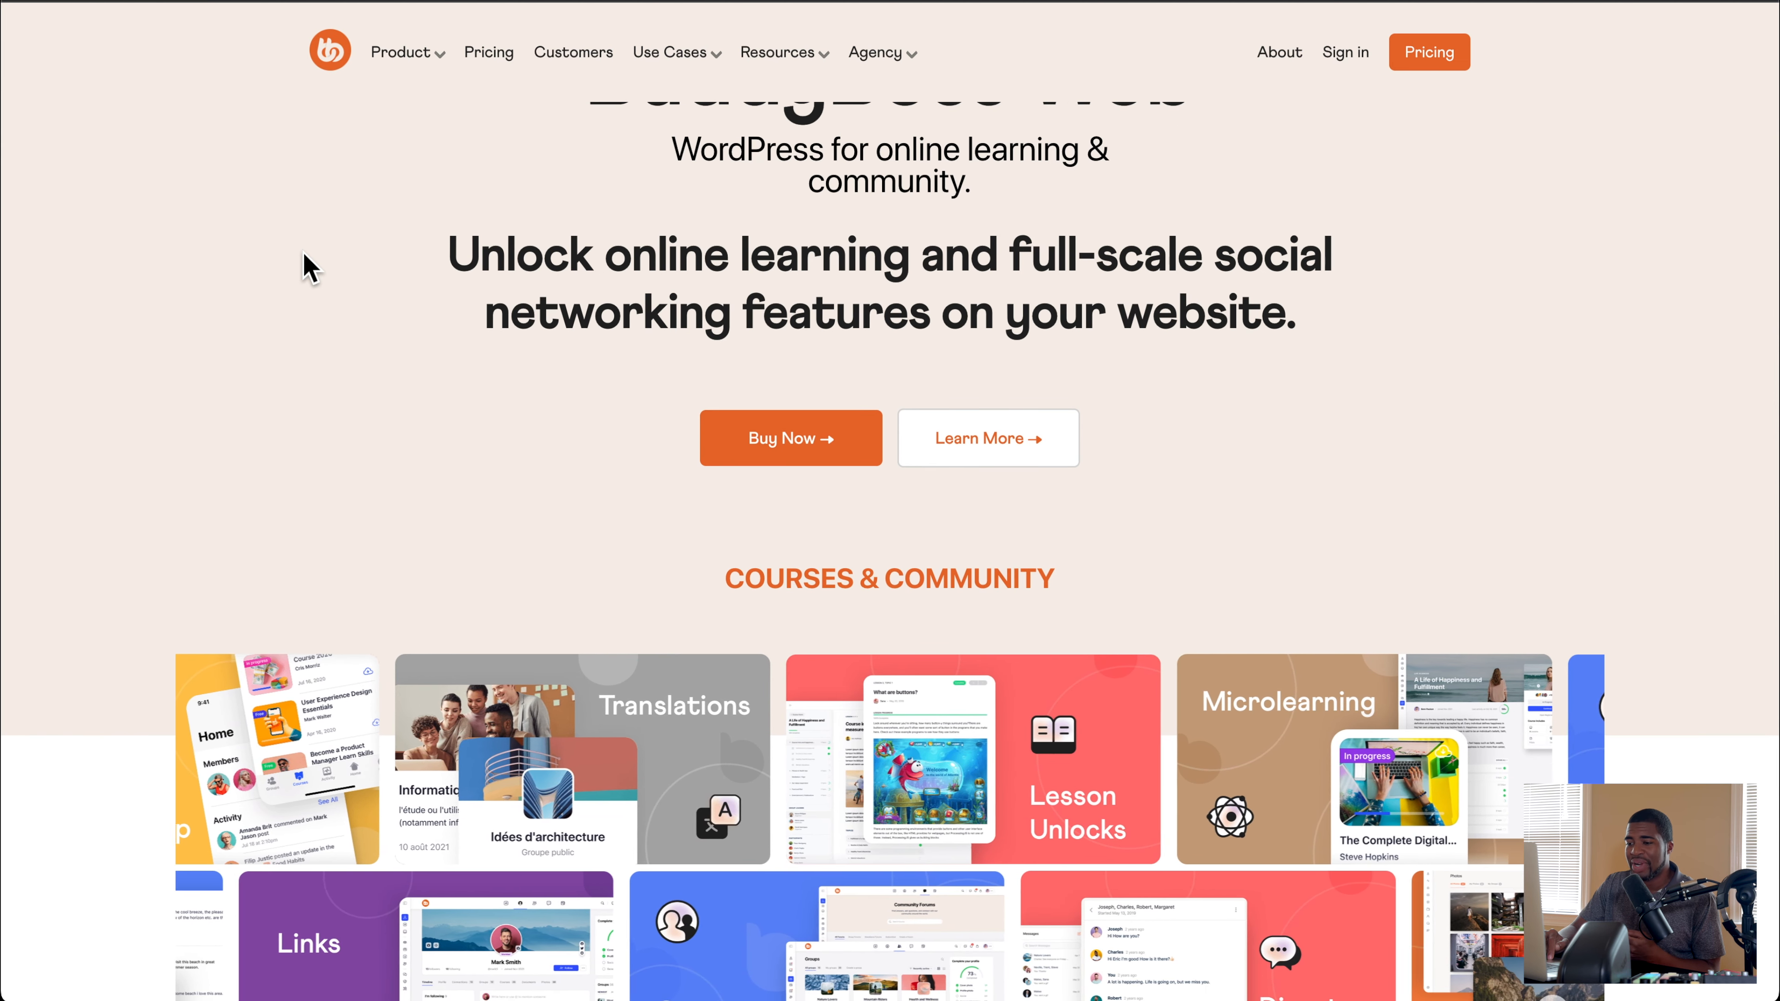
pyautogui.scroll(-1, 308, 266)
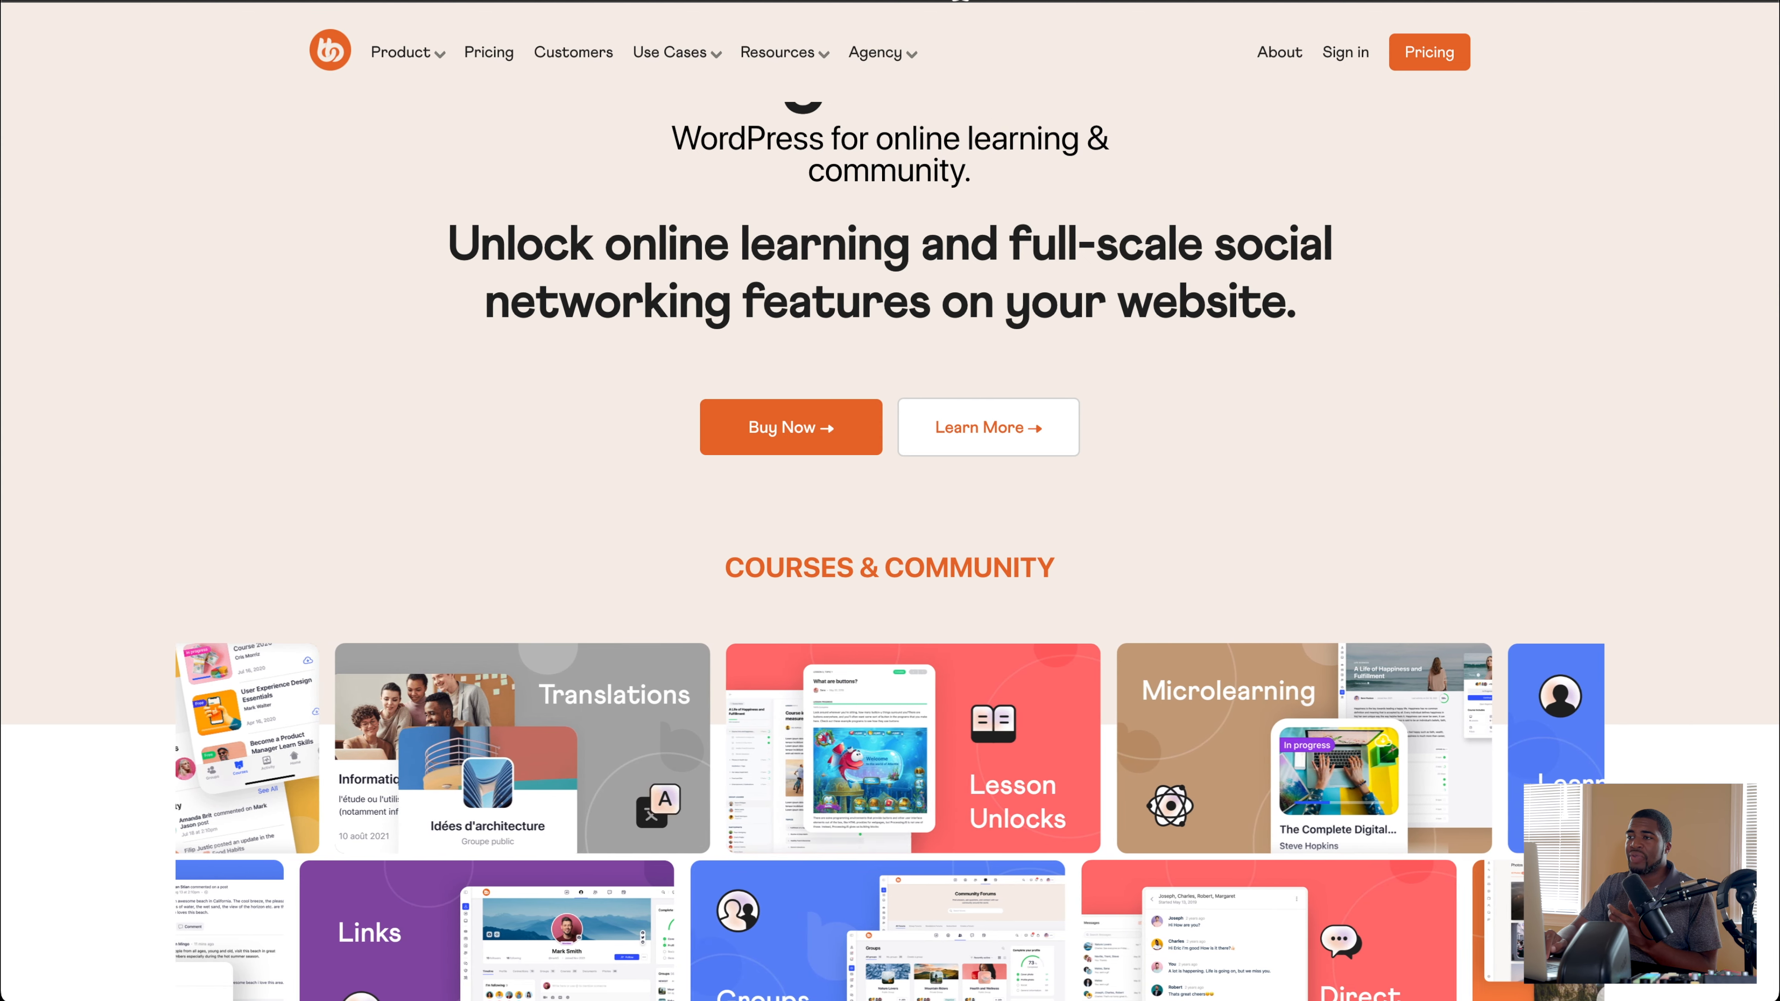
# Step: Open the BuddyBoss Web product page for creating a course or community website
pyautogui.moveTo(779, 53)
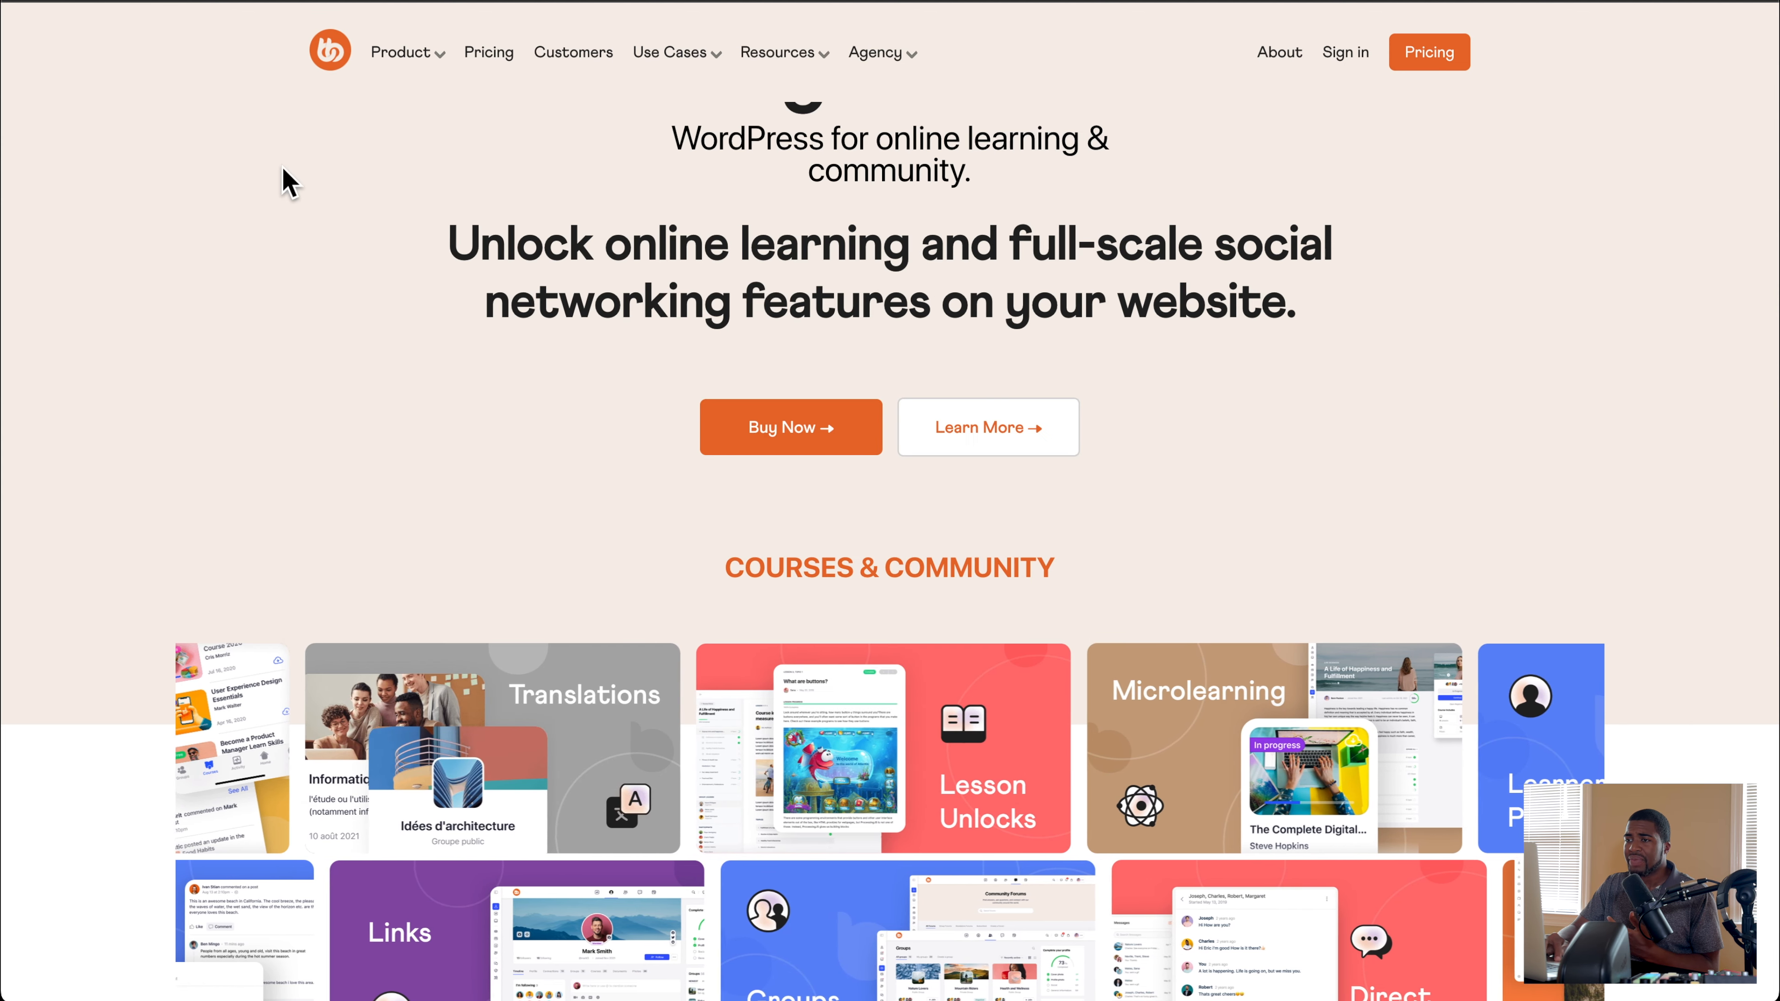
pyautogui.scroll(-2, 308, 176)
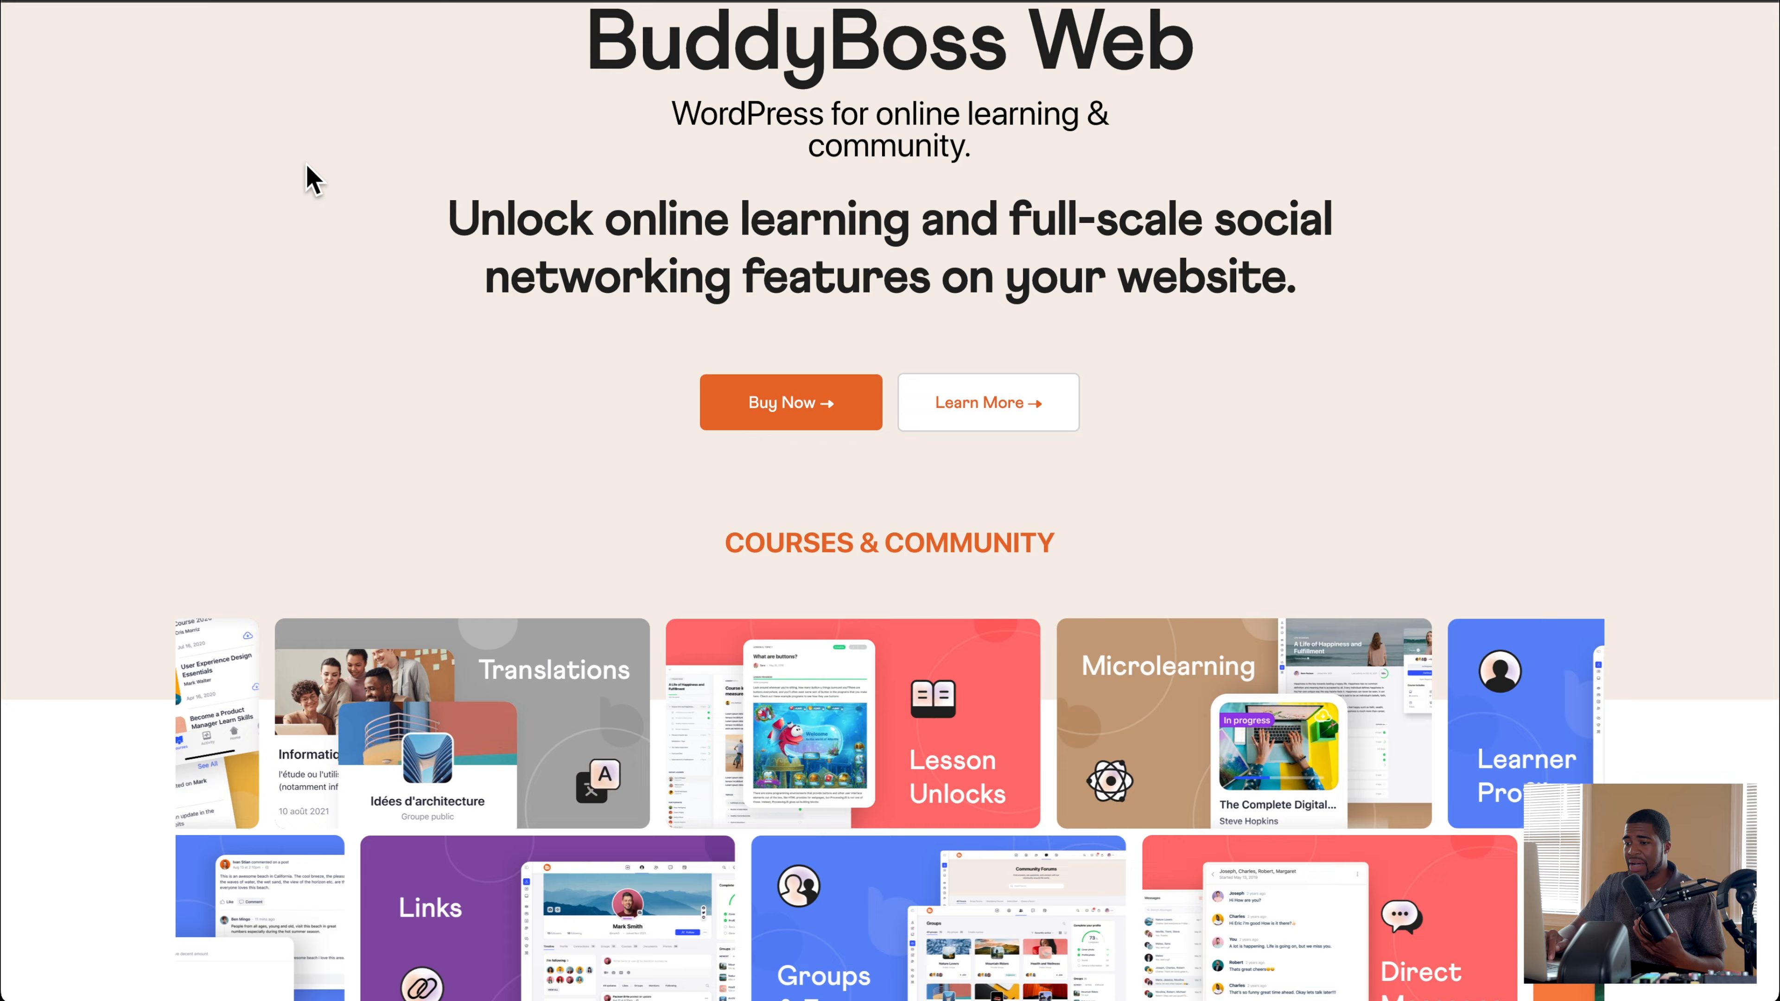
pyautogui.scroll(3, 308, 176)
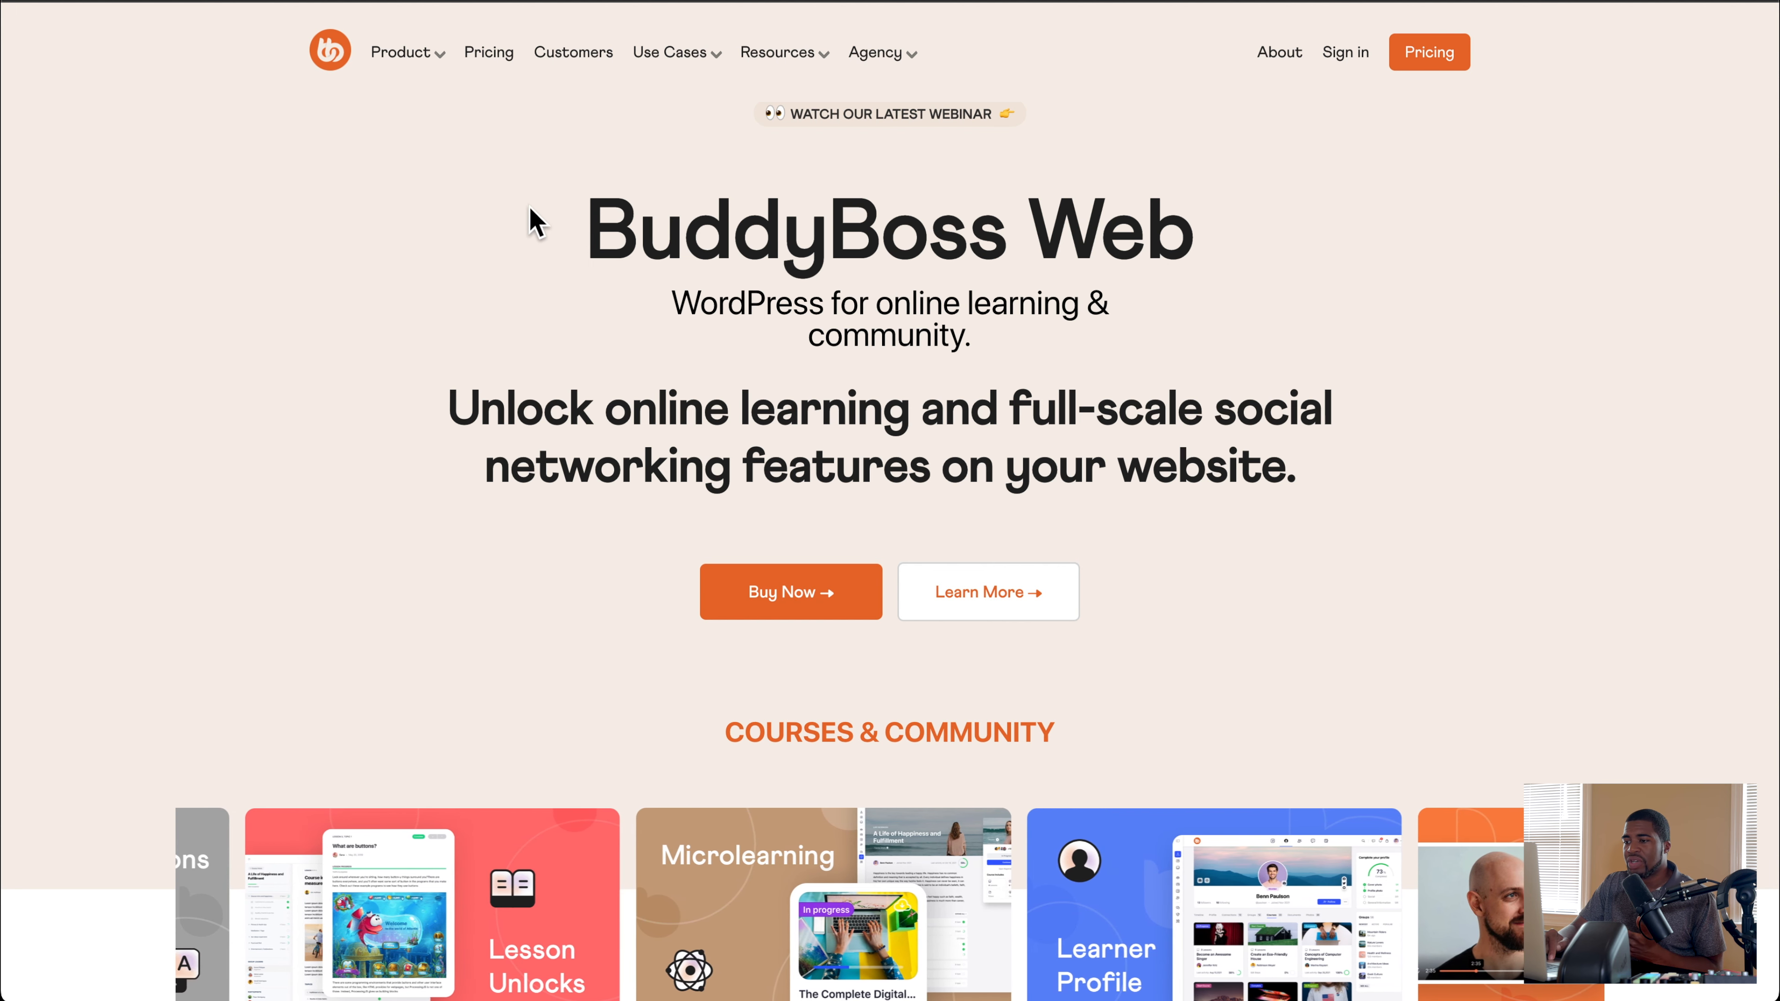
pyautogui.moveTo(408, 53)
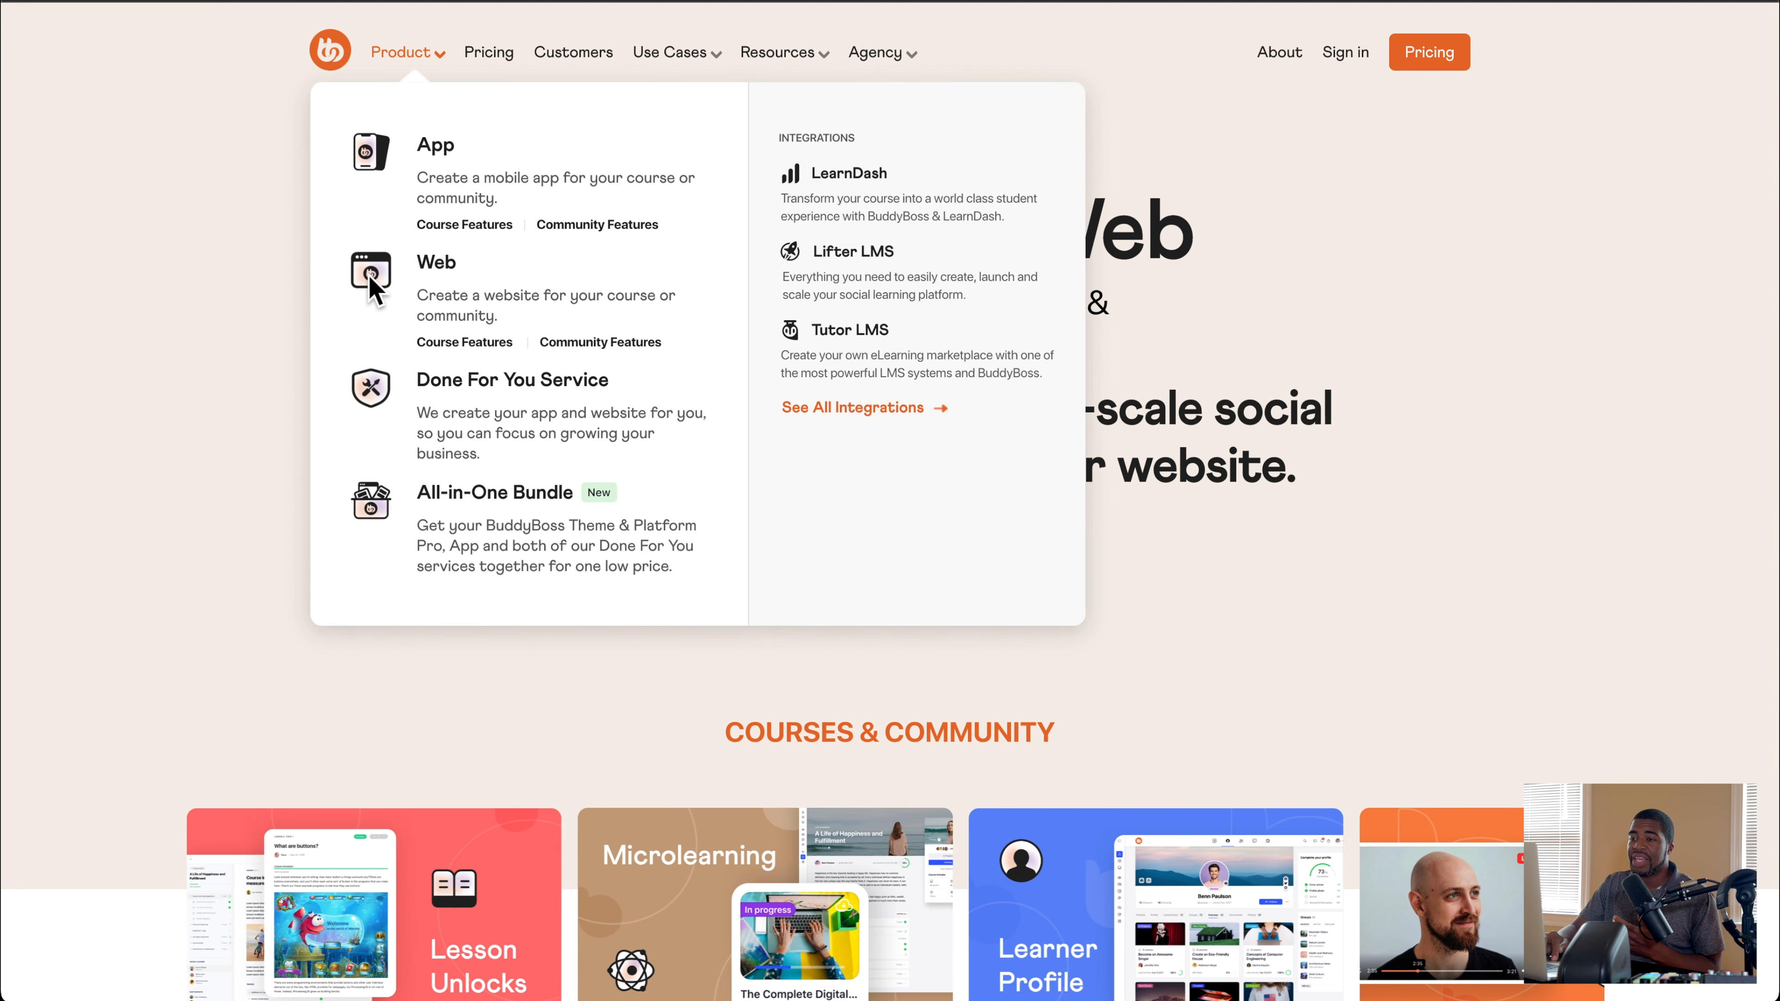
pyautogui.click(415, 267)
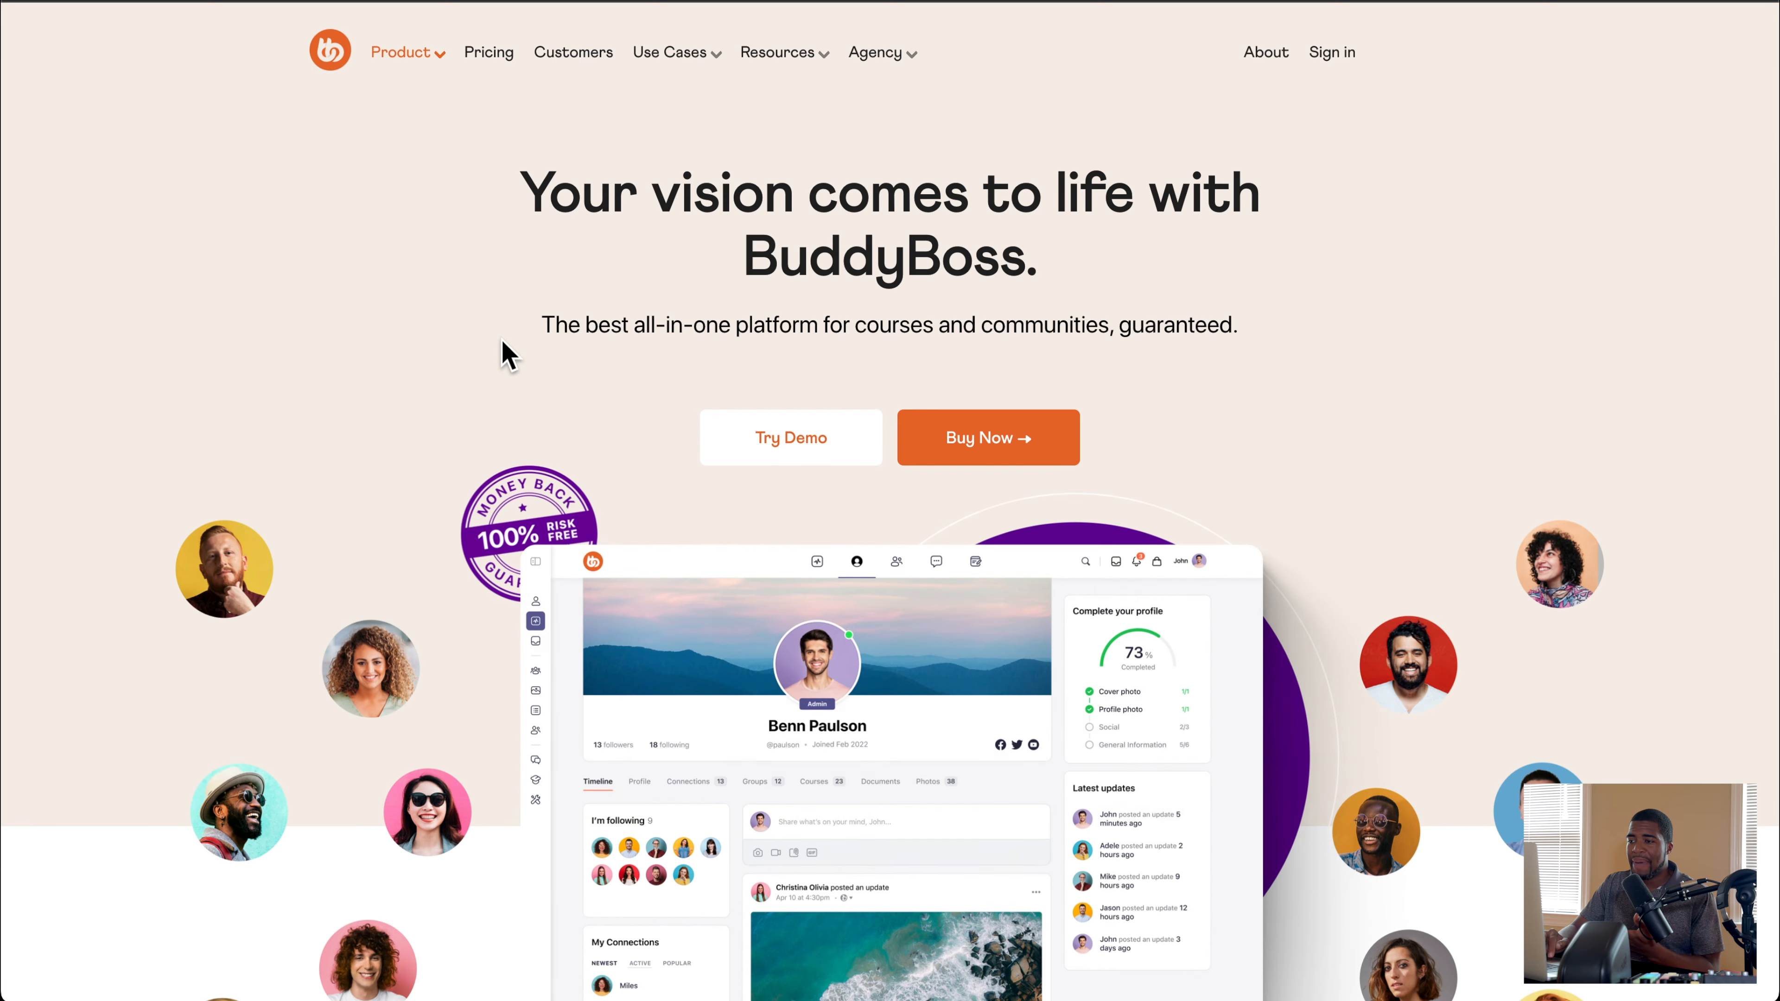
# Step: Go to the BuddyBoss Web purchase options and view the Platform Pro and Pro & Theme plans
pyautogui.scroll(-4, 501, 347)
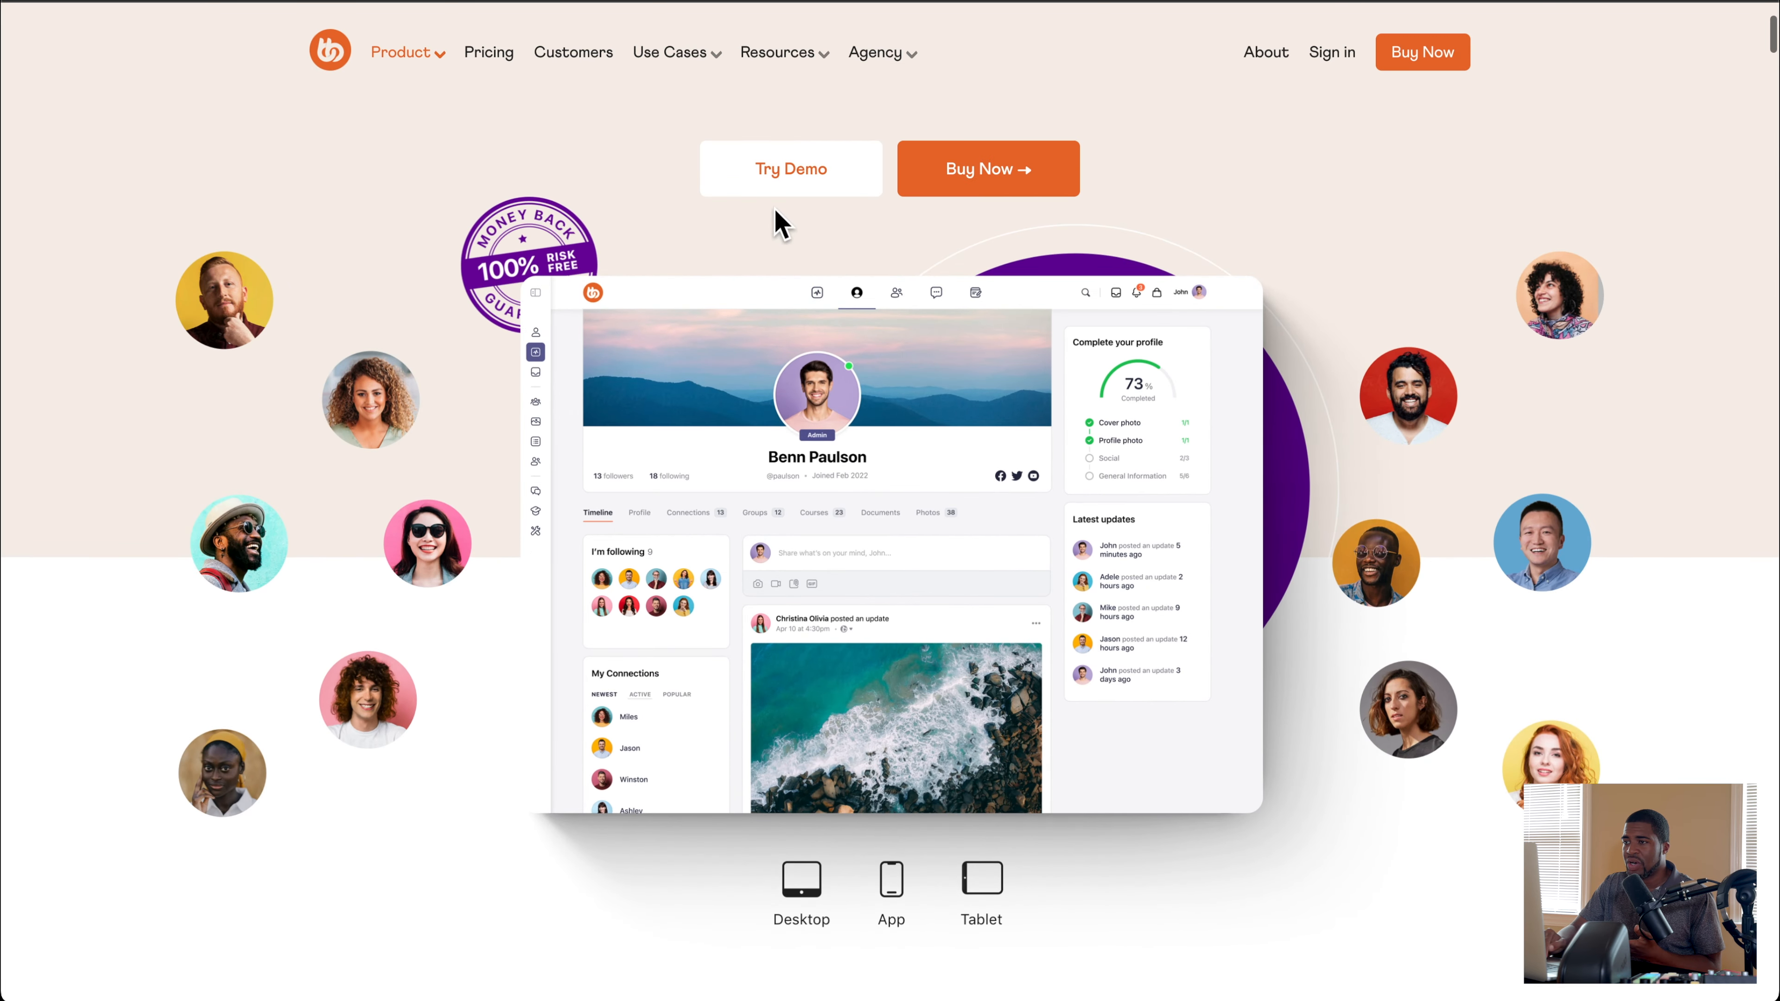
pyautogui.click(985, 184)
pyautogui.scroll(-3, 421, 662)
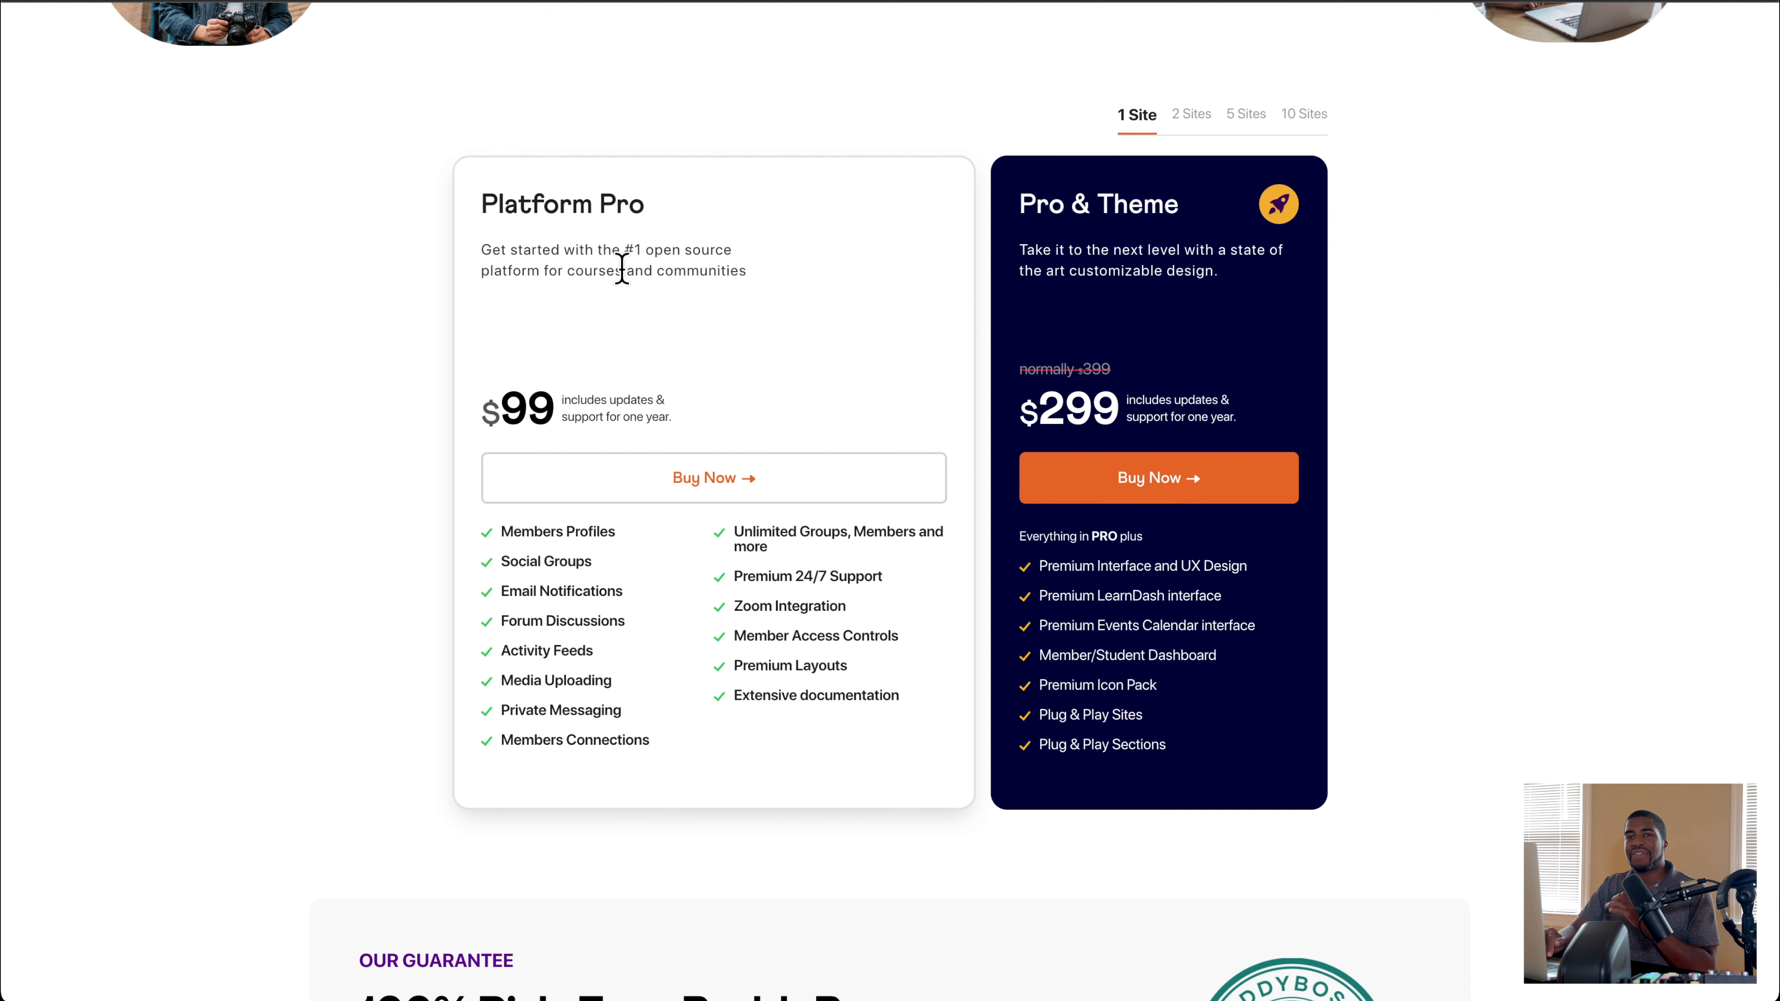
# Step: Review the BuddyBoss Web feature sections from the plans back up to the Courses and Community overview
pyautogui.scroll(15, 334, 306)
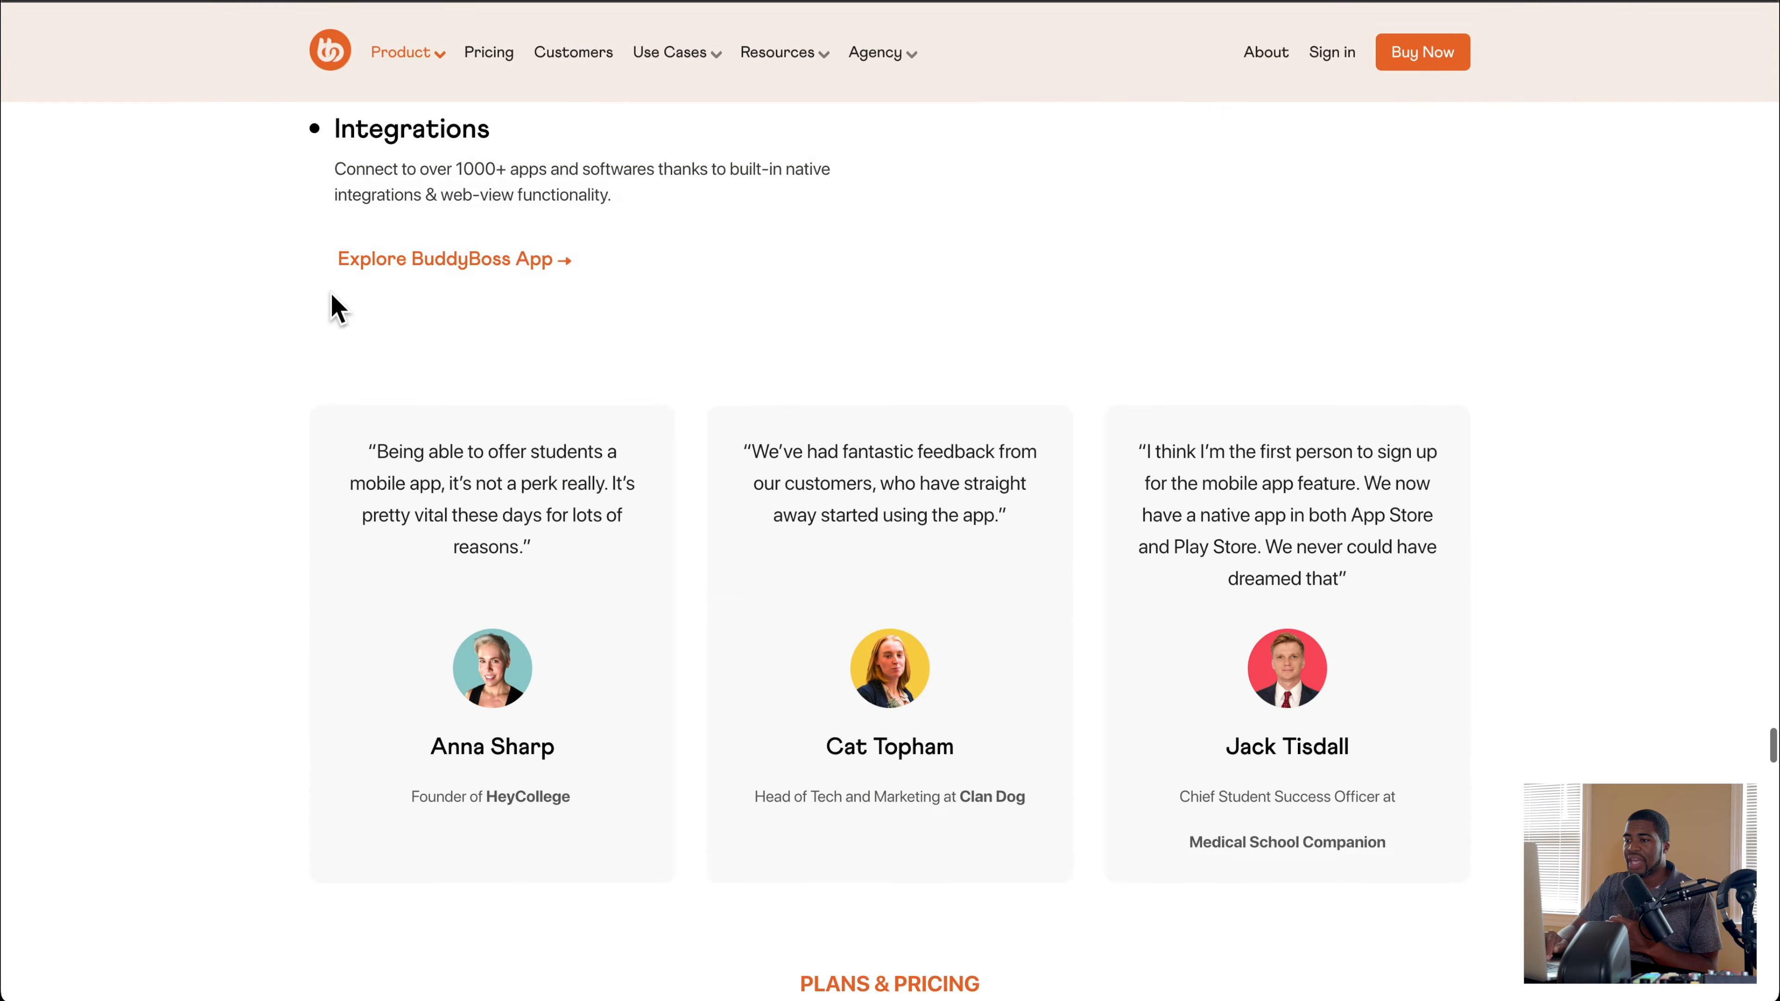
pyautogui.scroll(15, 337, 307)
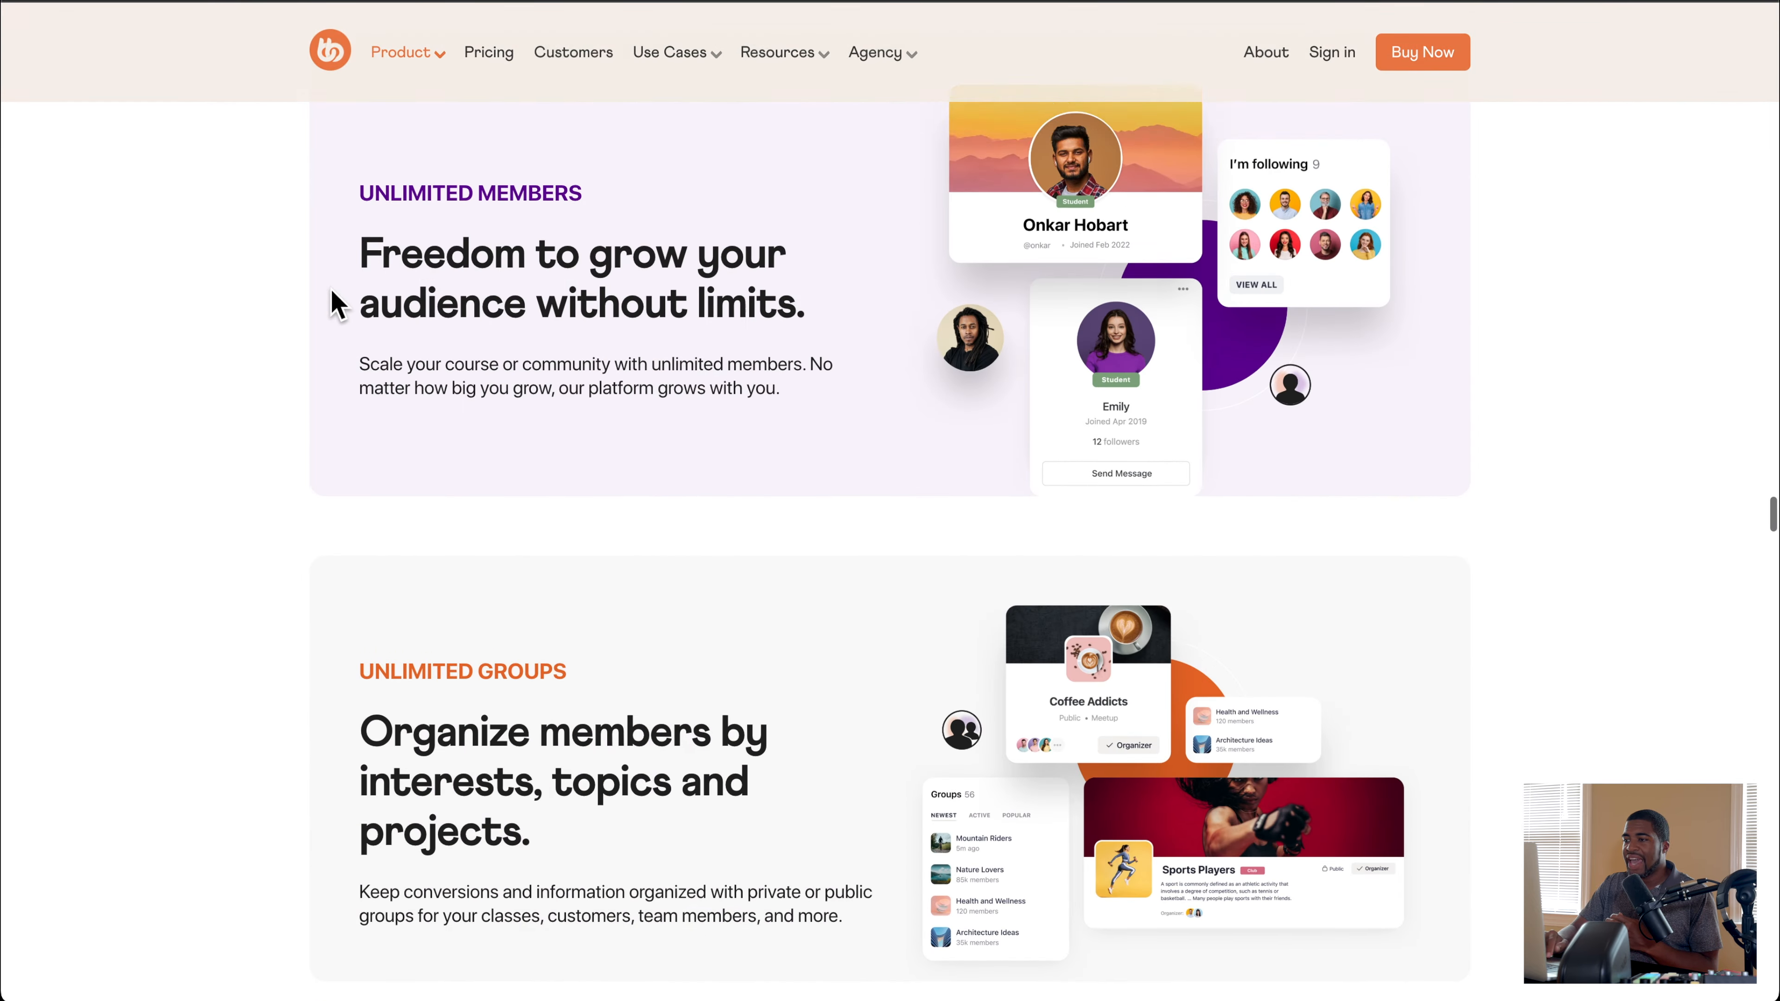
pyautogui.scroll(10, 336, 306)
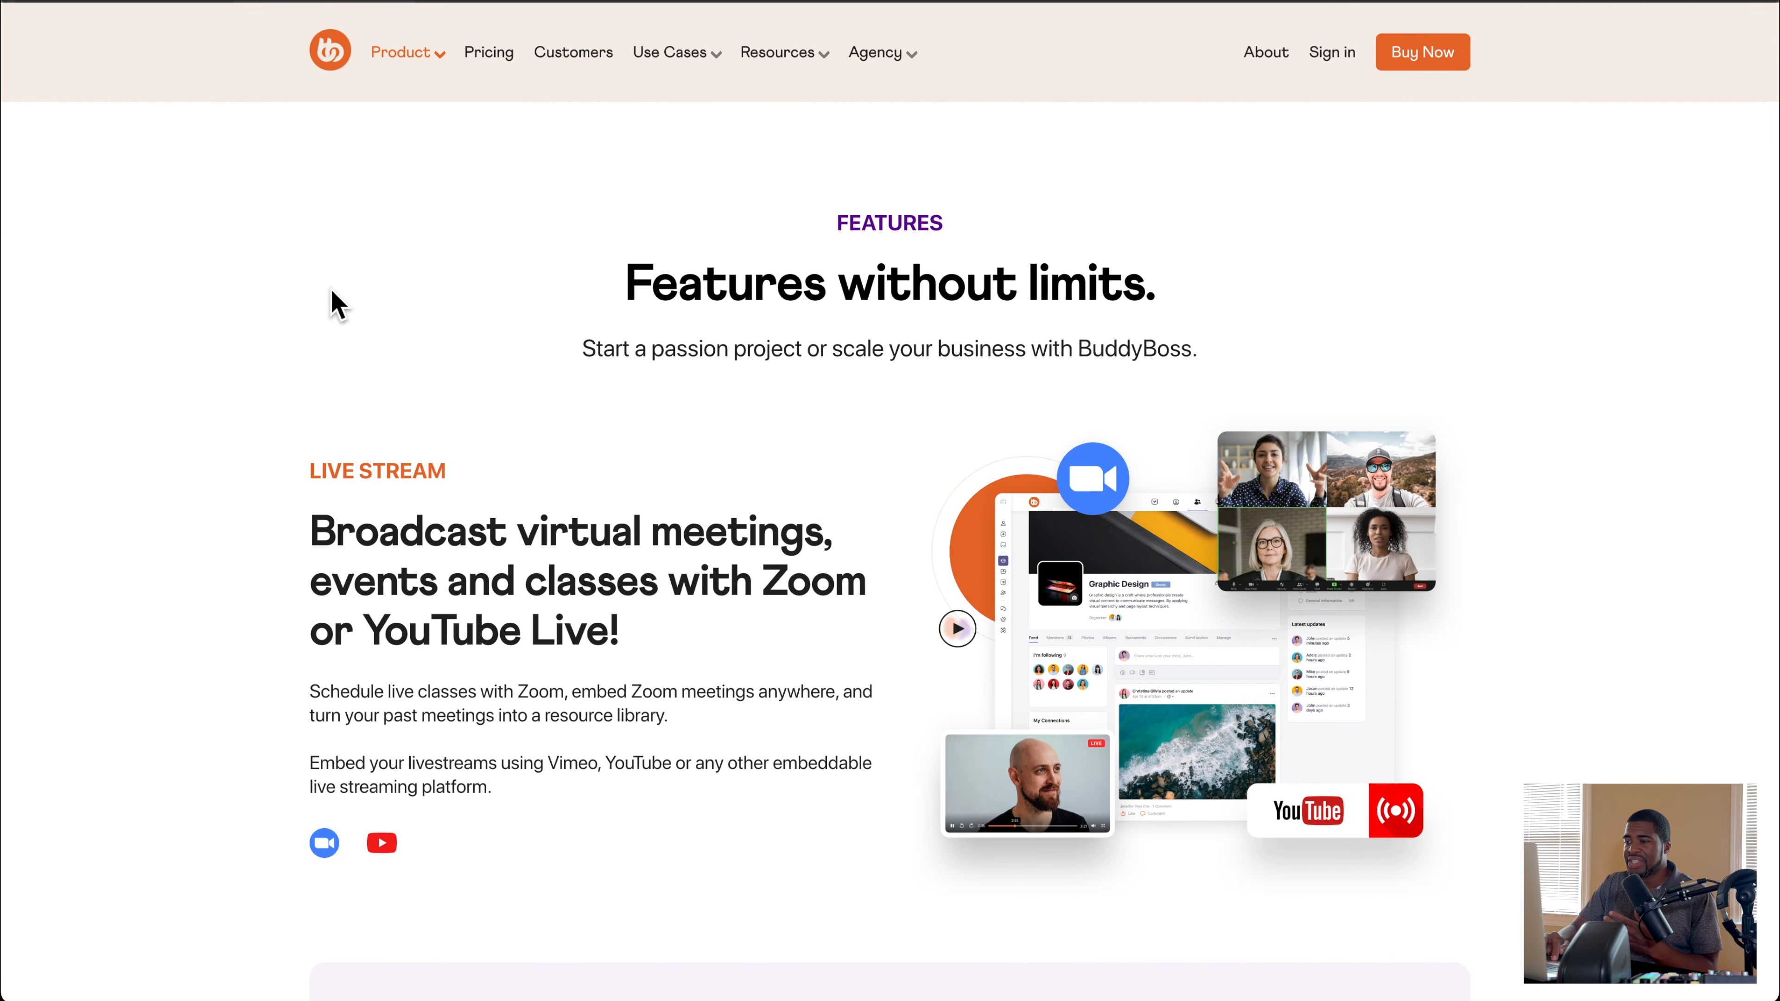
pyautogui.scroll(-20, 960, 420)
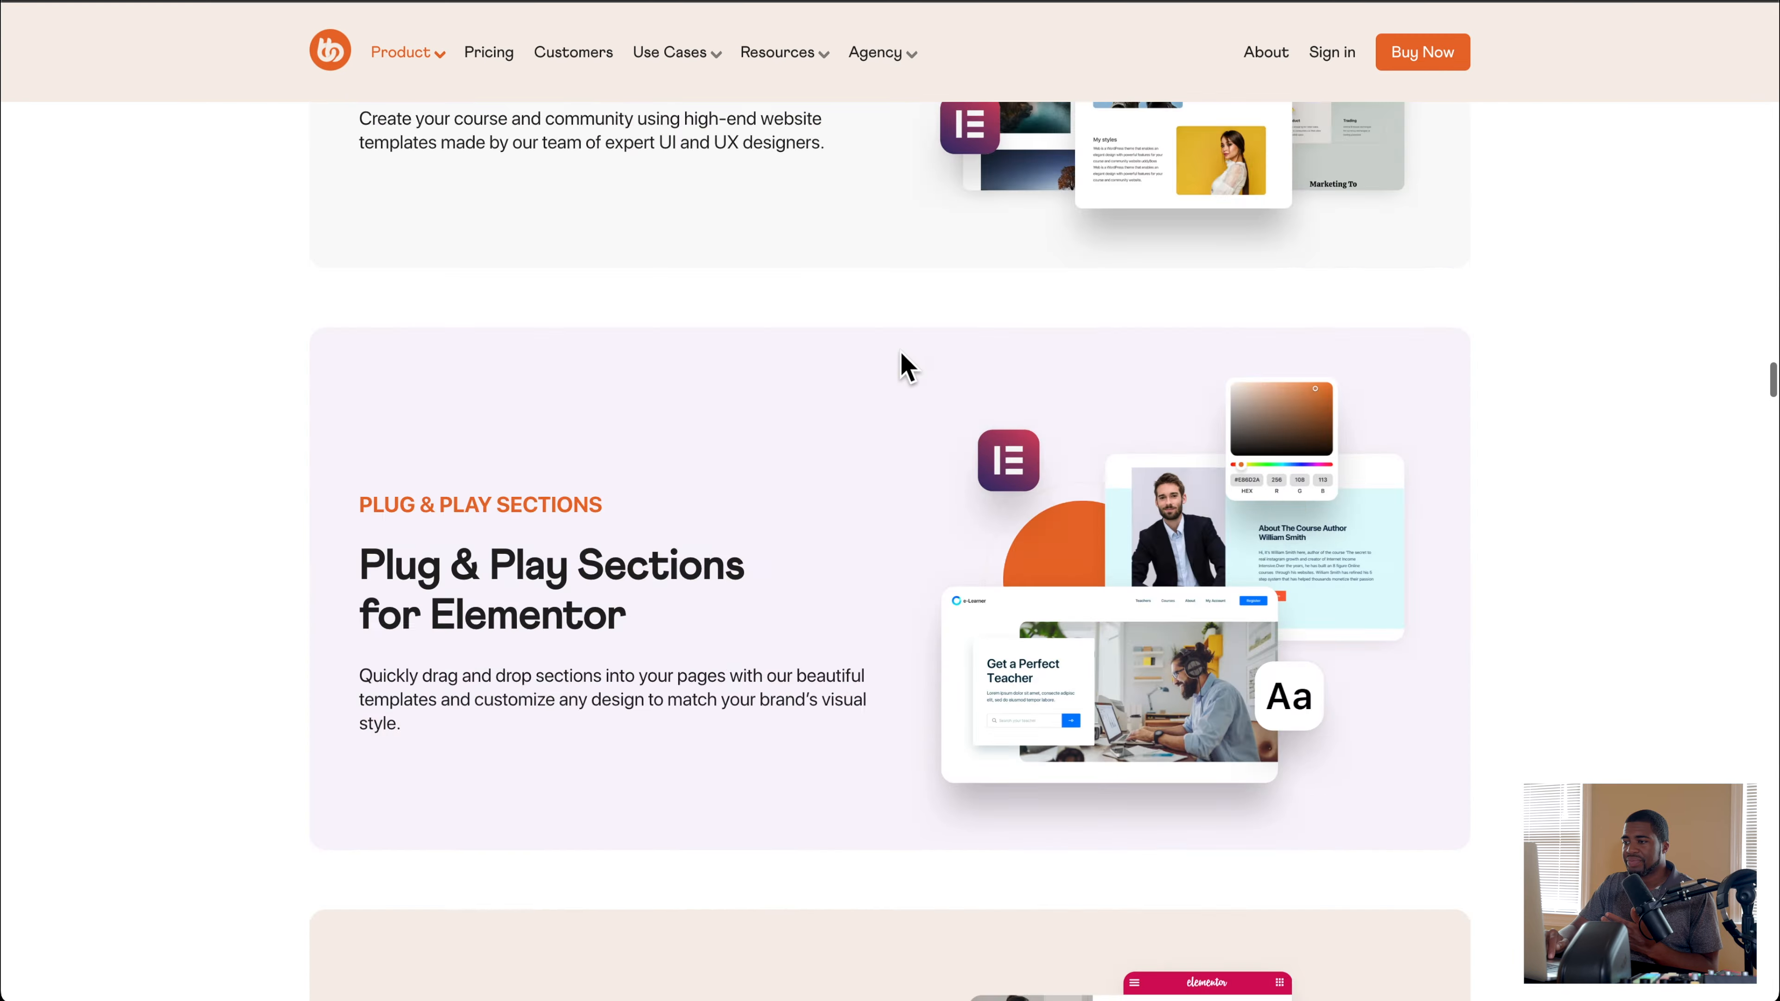
pyautogui.scroll(20, 900, 349)
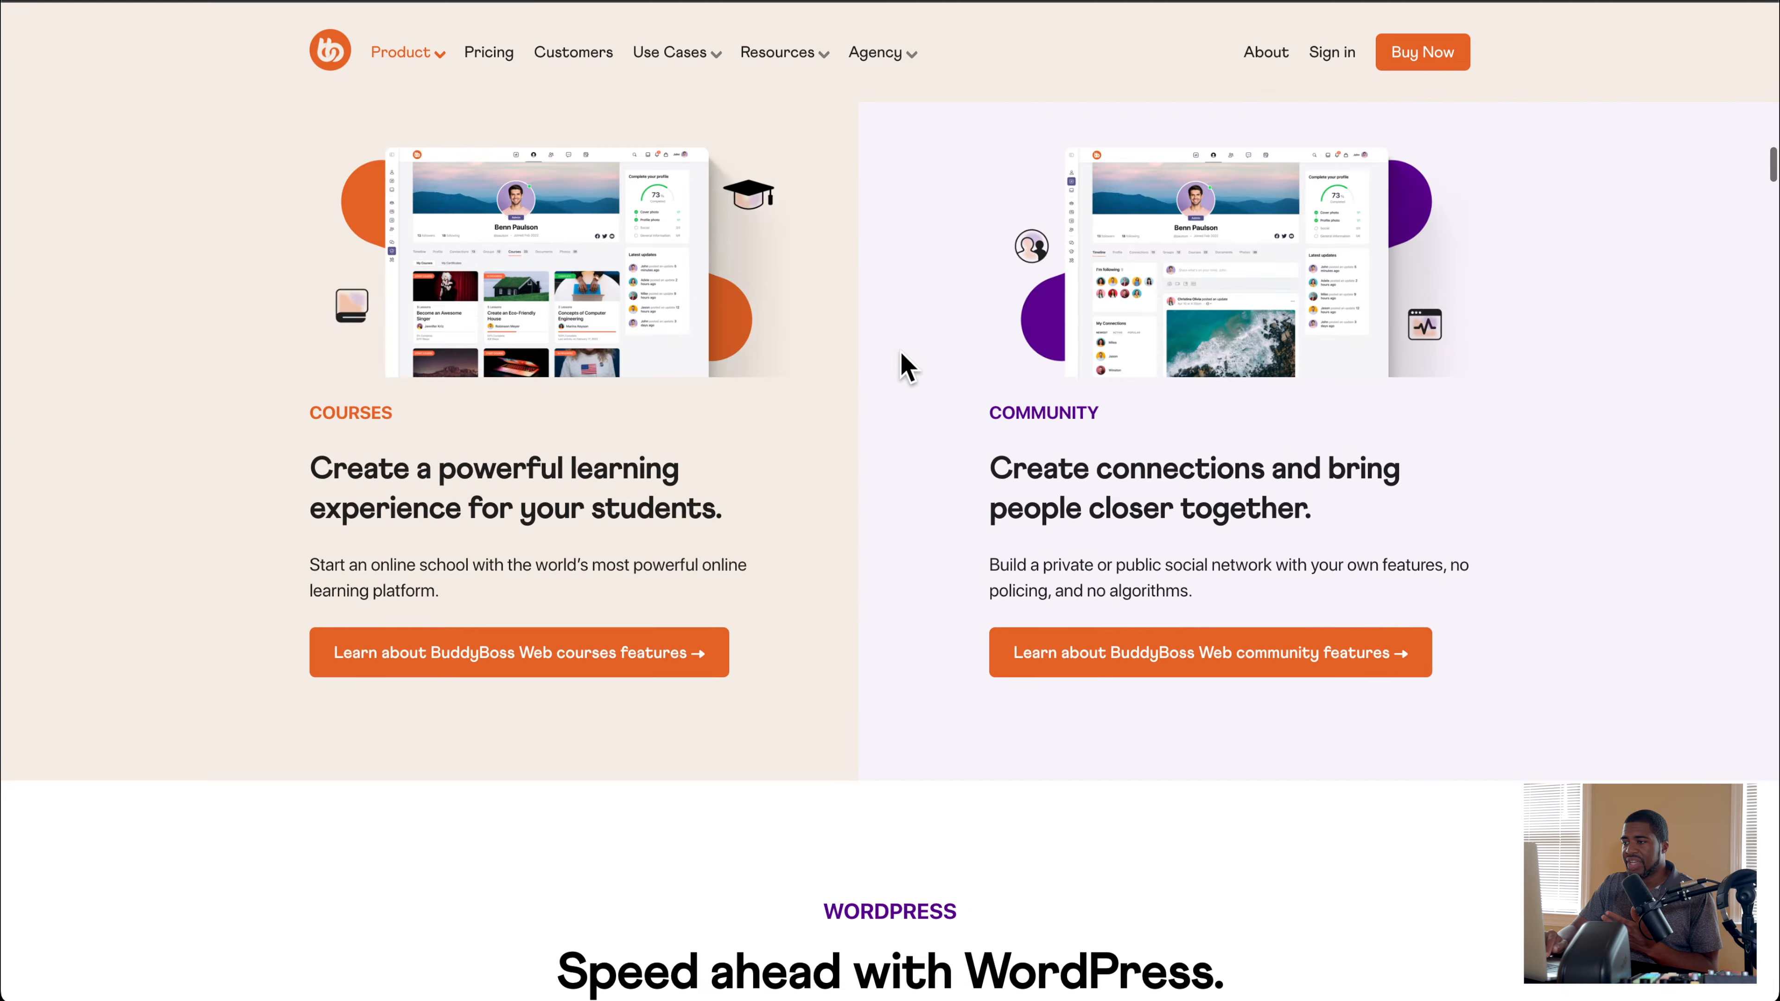
pyautogui.scroll(-10, 902, 354)
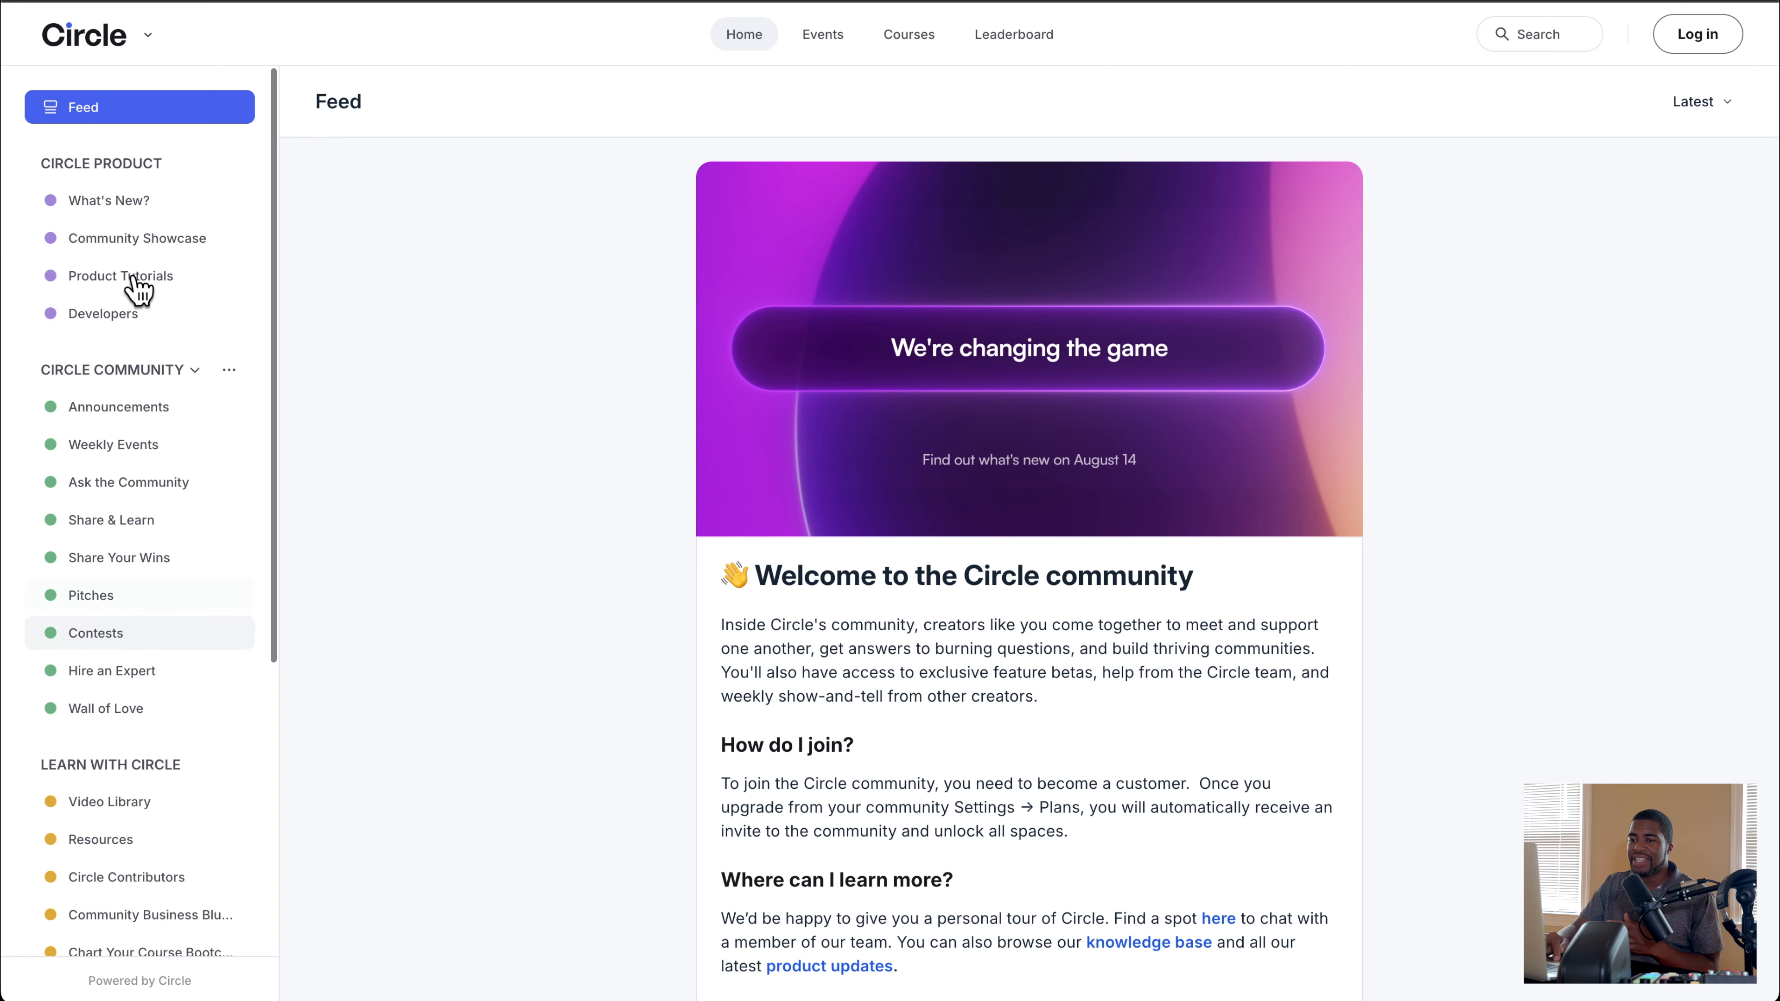
# Step: Visit the Weekly Events space, the Events page and the Courses page in the Circle community
pyautogui.click(161, 444)
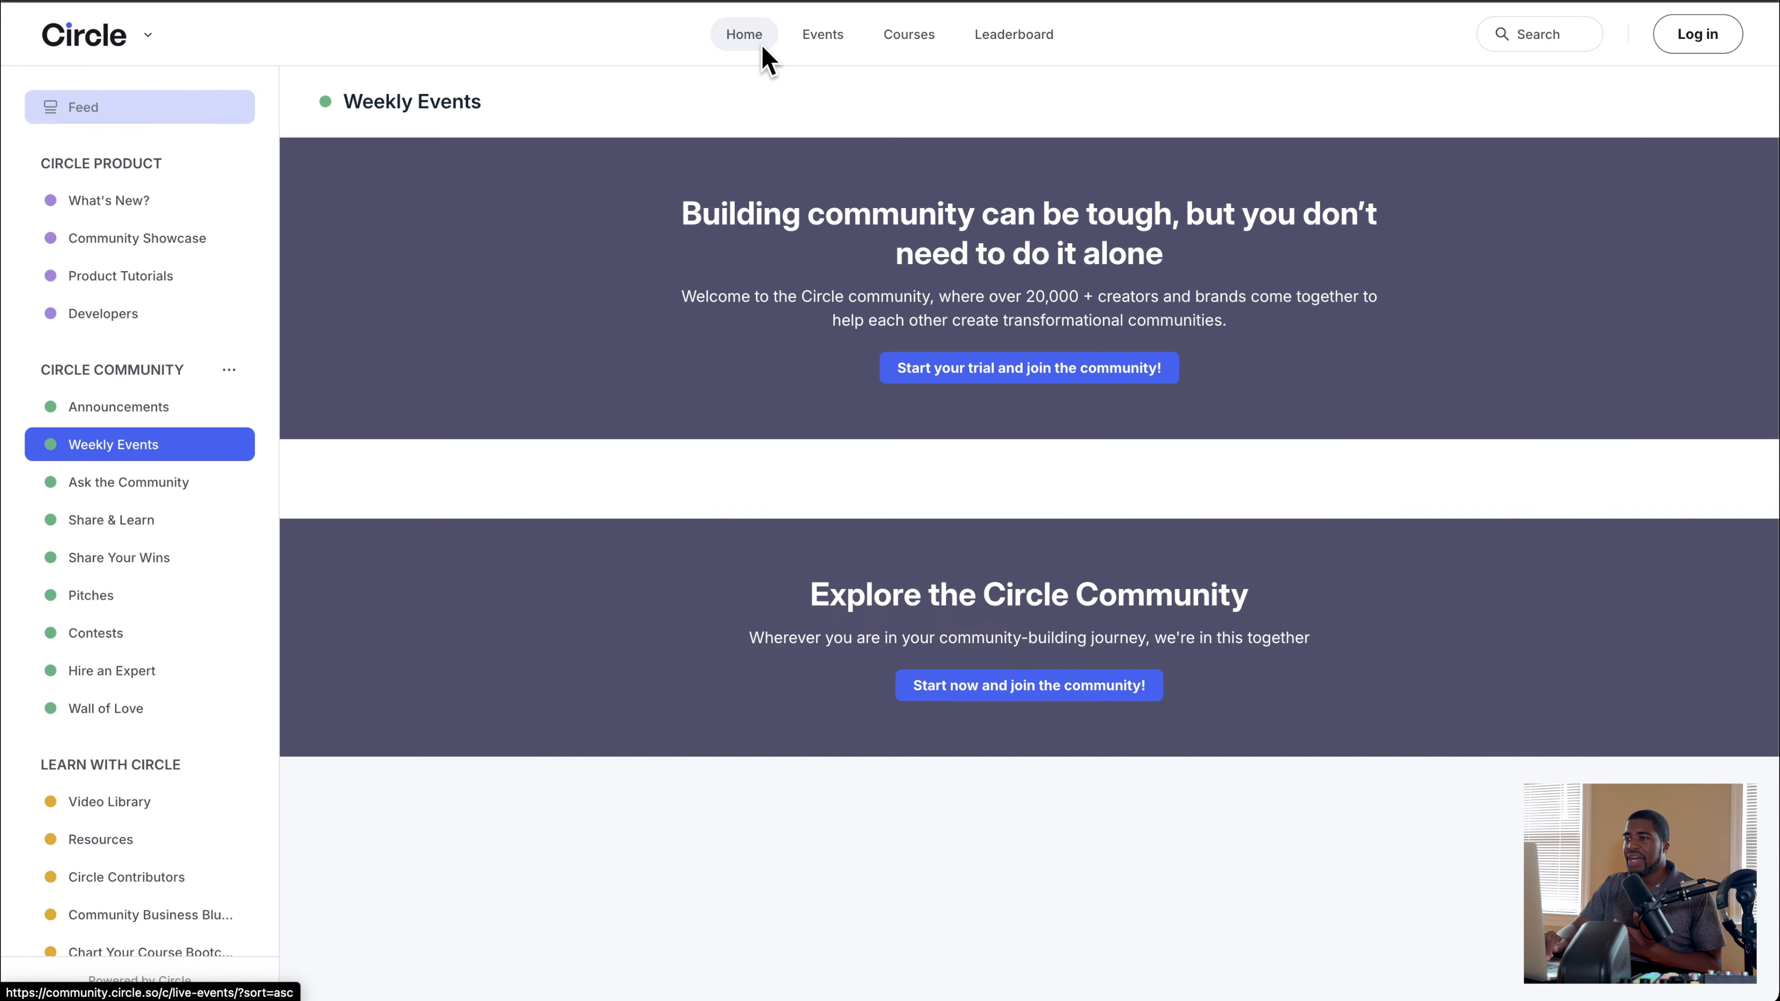
pyautogui.click(821, 38)
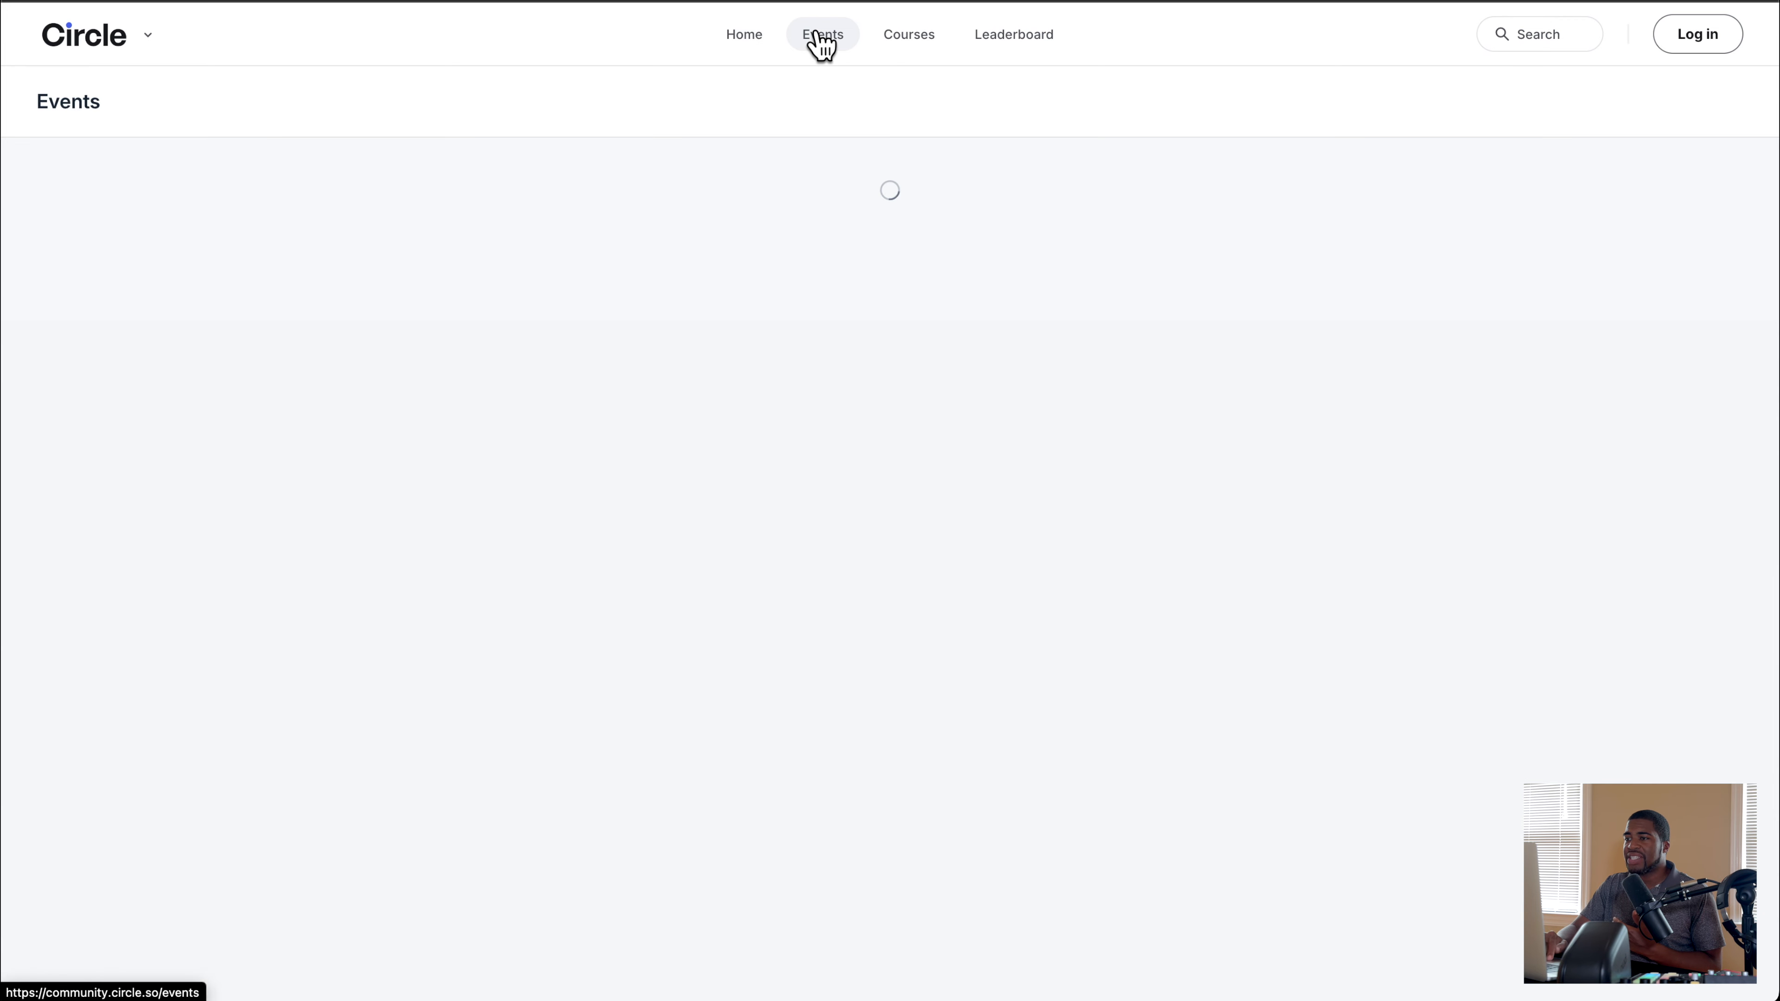
pyautogui.click(908, 44)
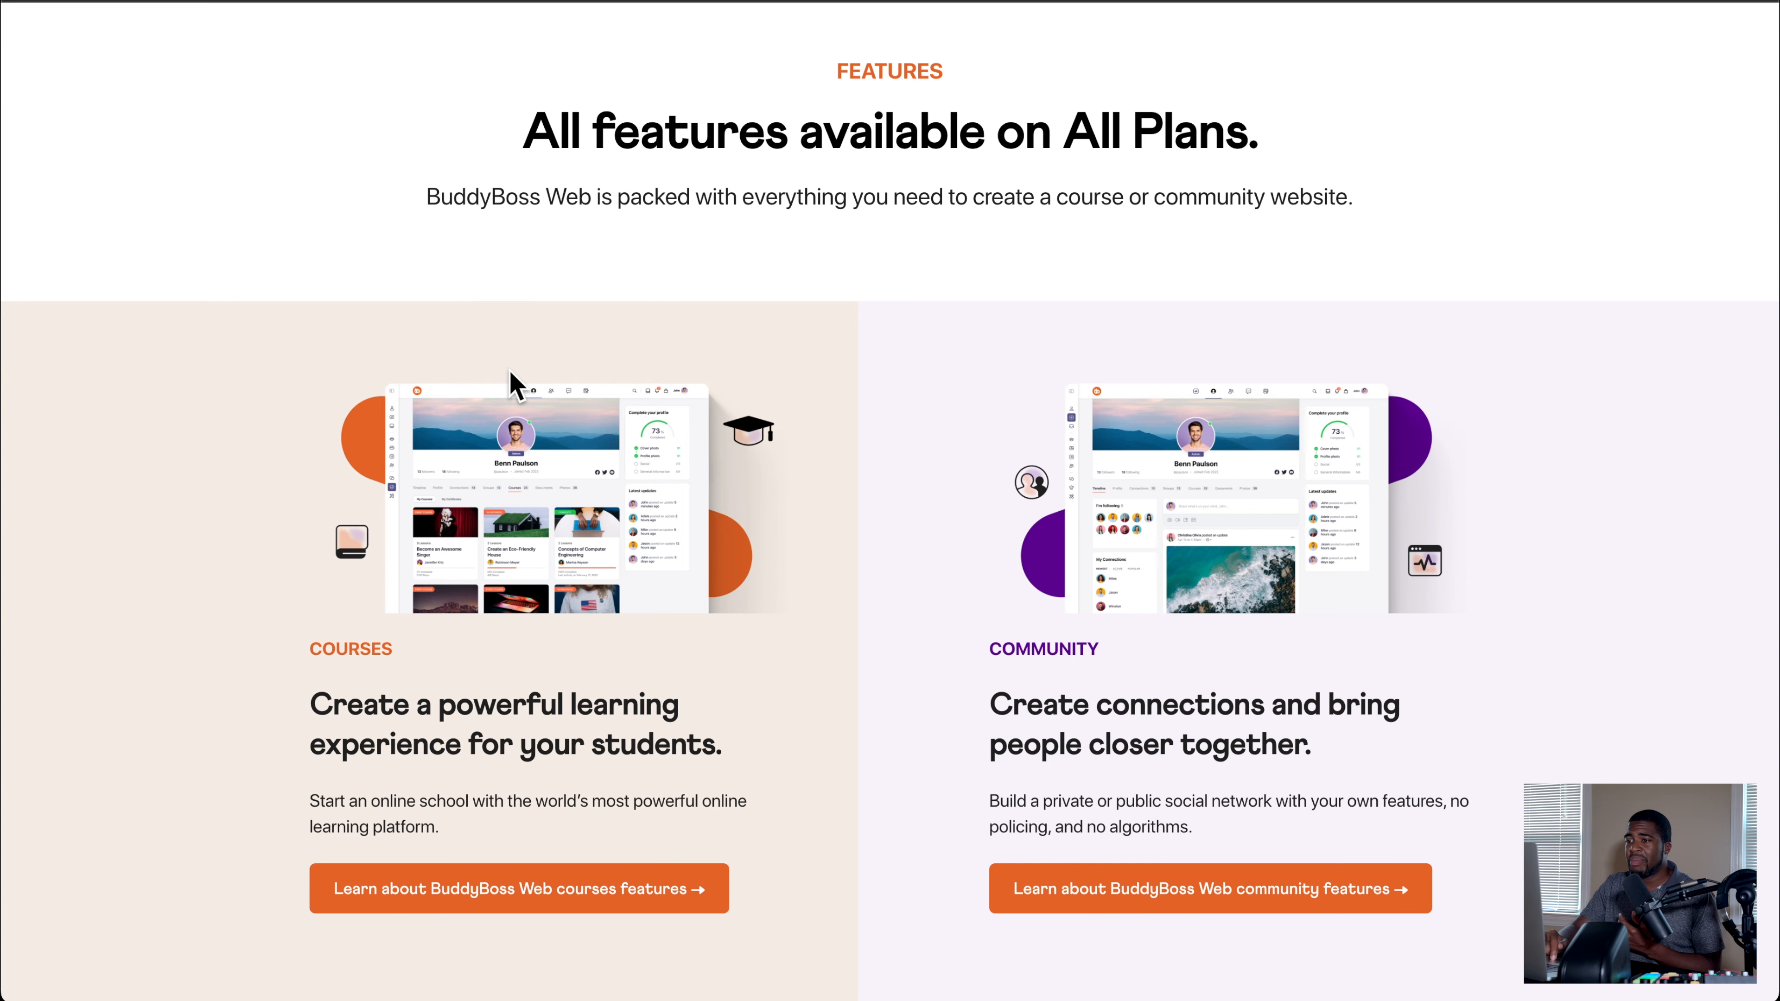
# Step: Return from the Skool Community to BuddyBoss Web and examine its theme, platform plugin, Elementor widgets, integrations and pricing sections
pyautogui.scroll(-5, 511, 385)
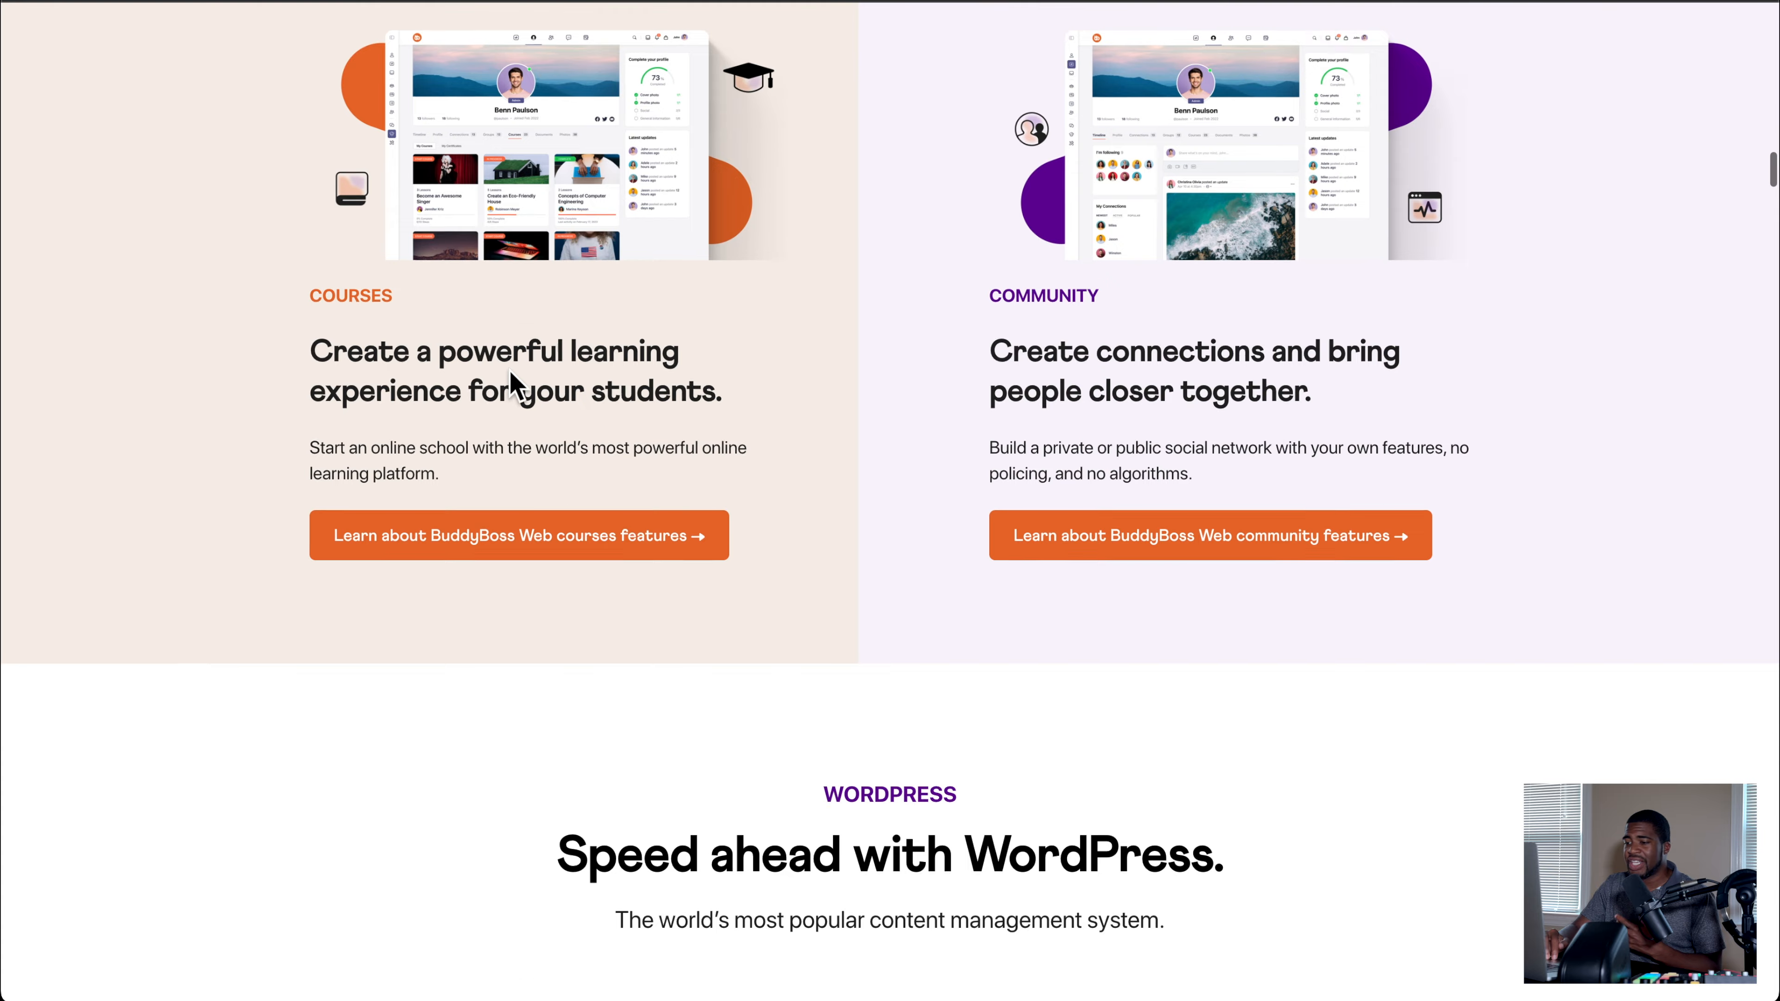
pyautogui.scroll(-10, 510, 385)
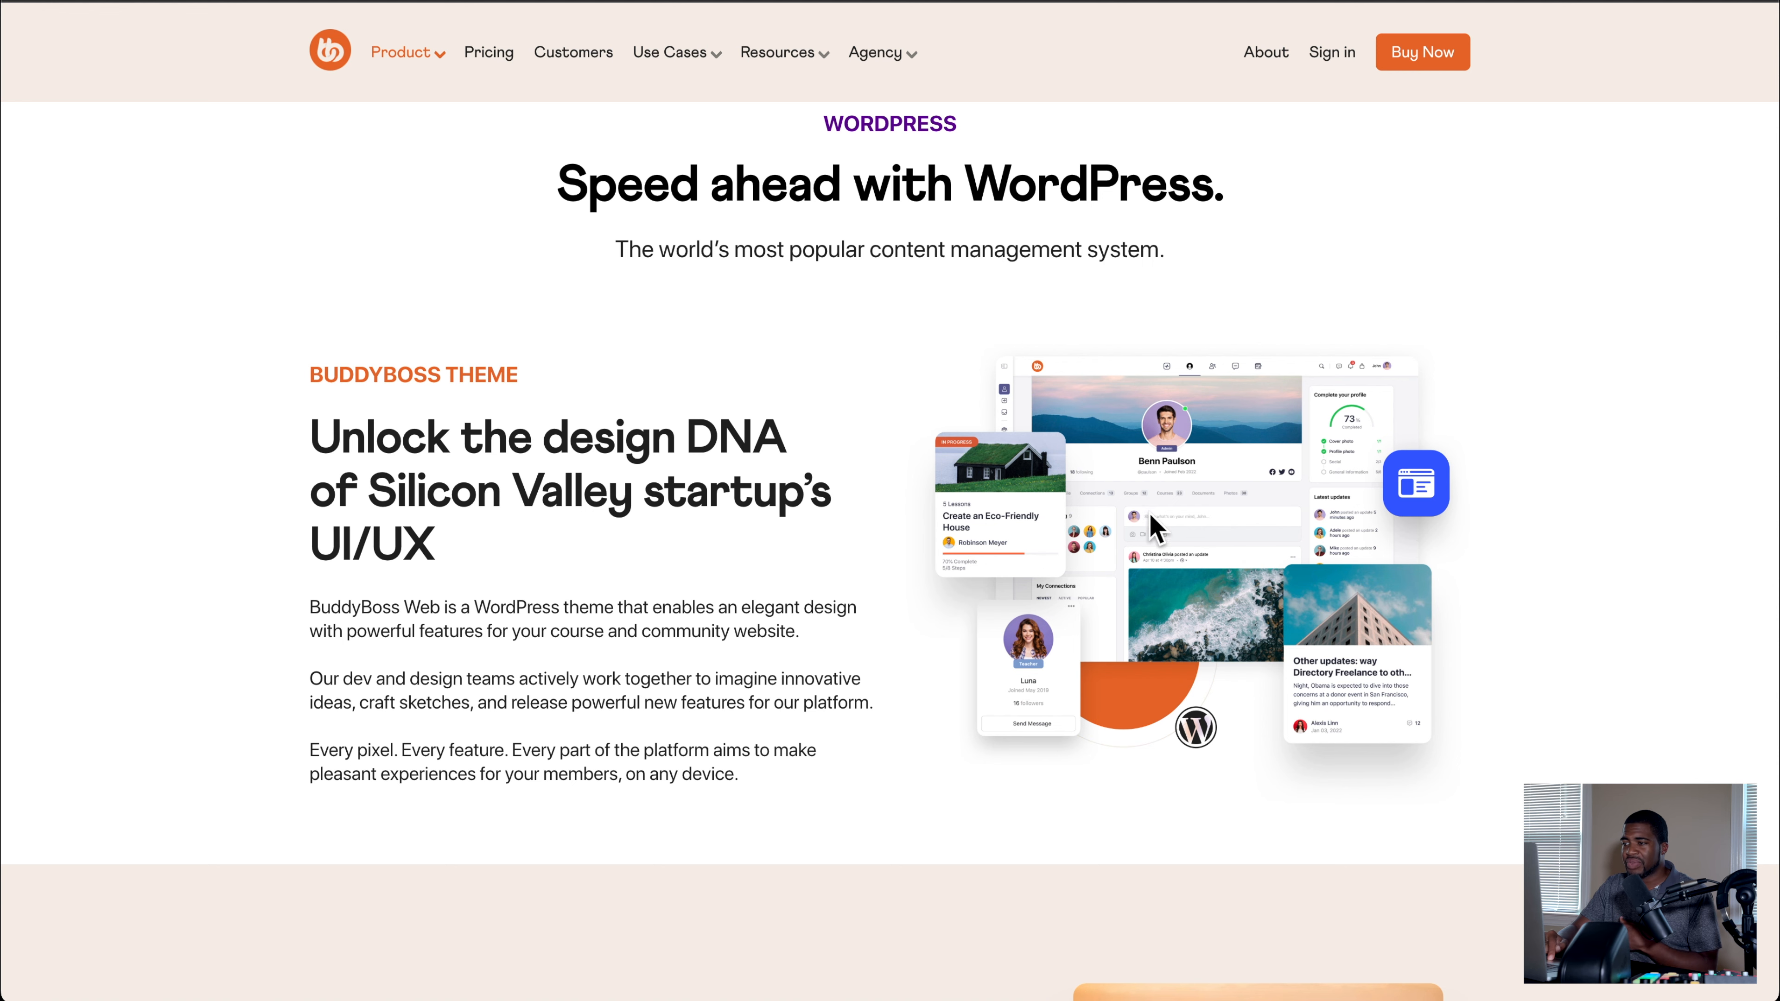
pyautogui.moveTo(672, 52)
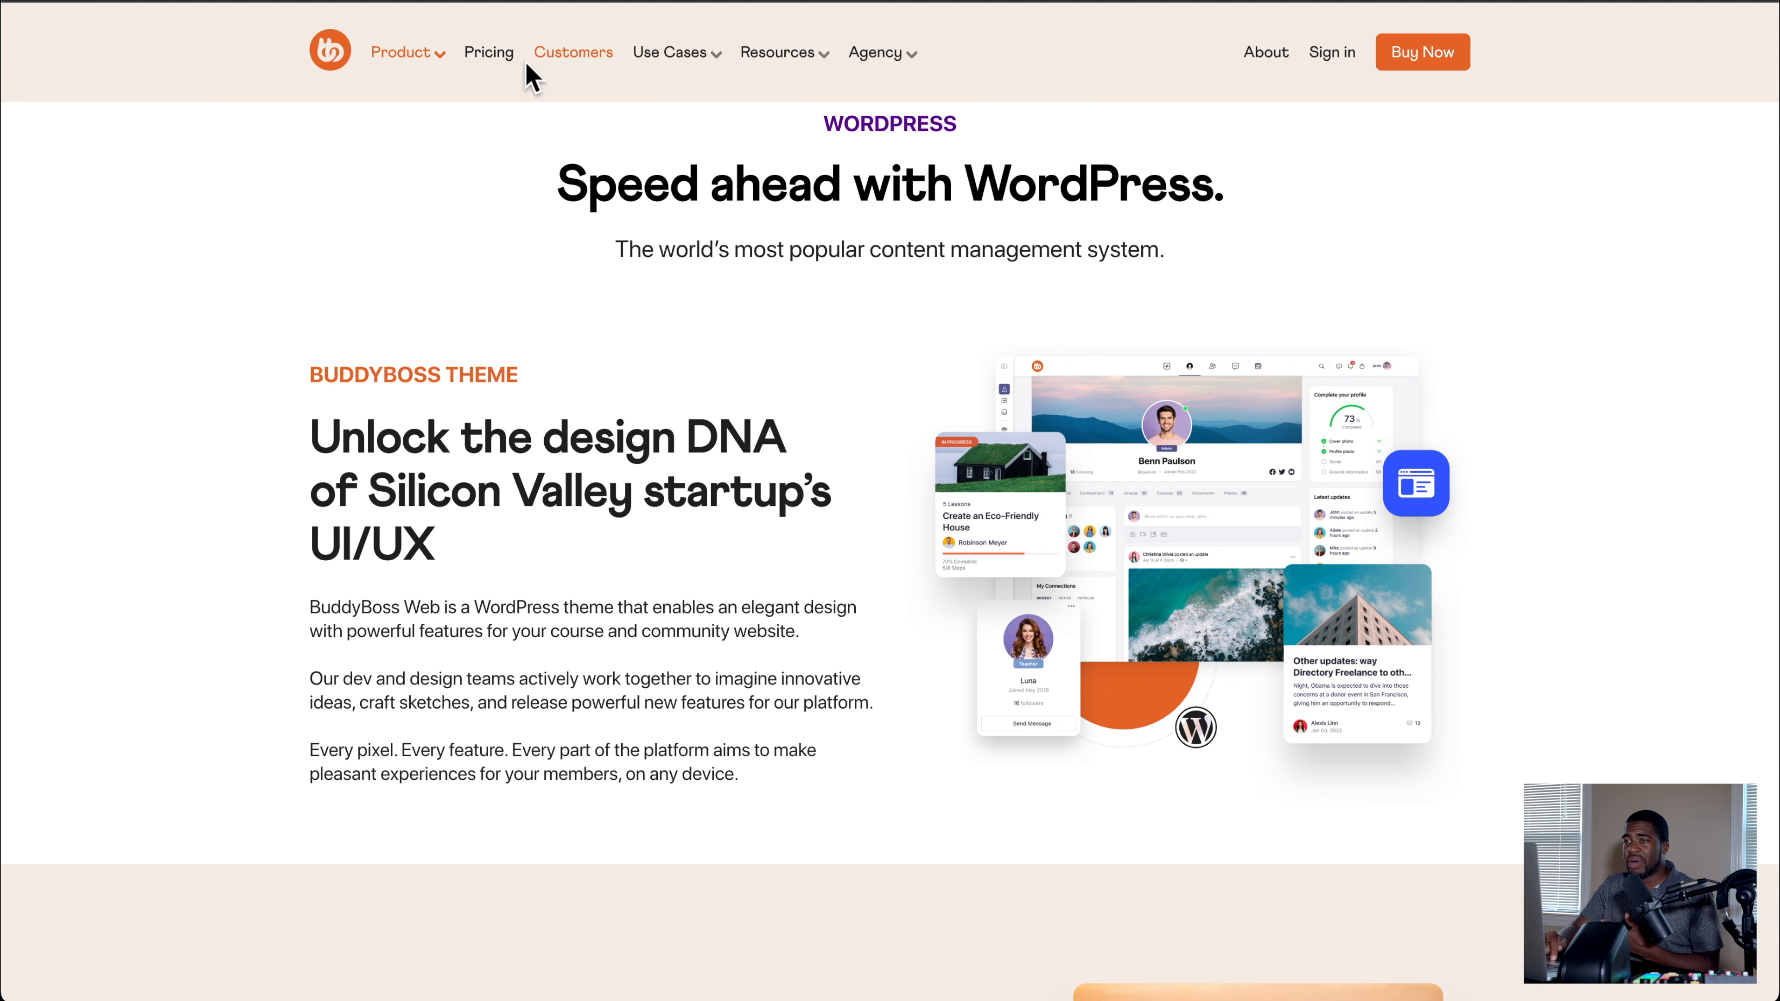
pyautogui.scroll(-20, 294, 244)
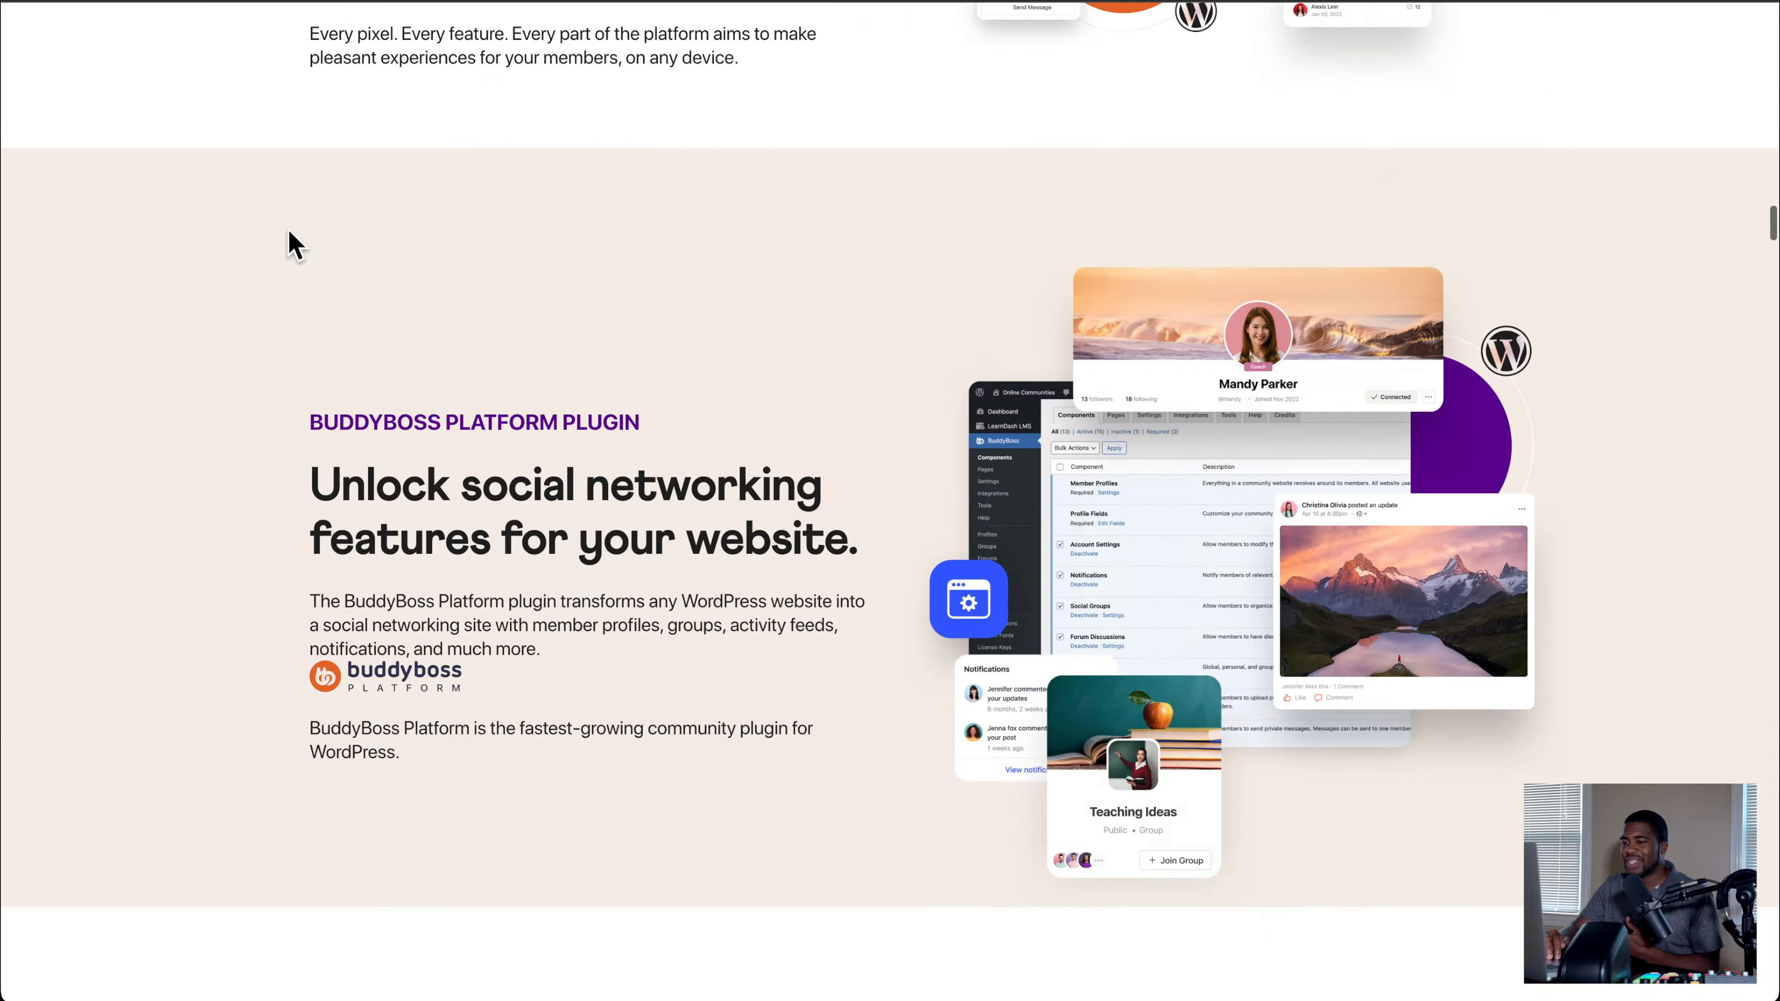
pyautogui.scroll(-20, 295, 244)
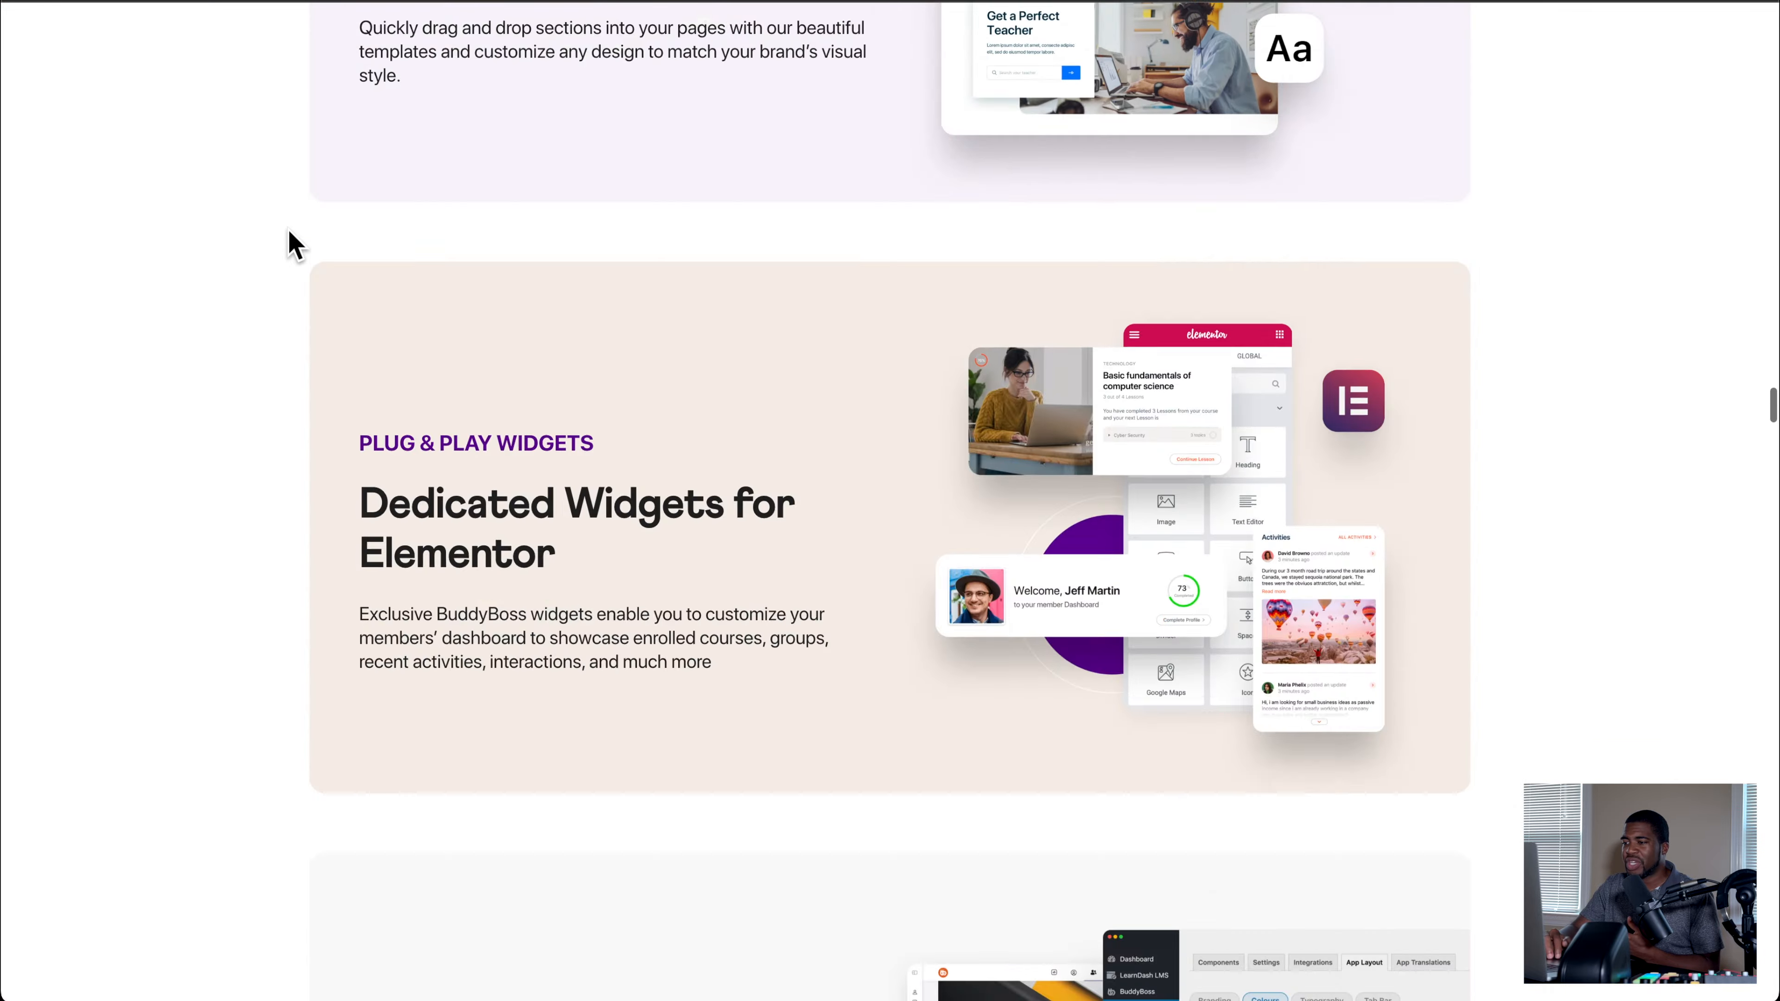
pyautogui.scroll(-20, 294, 244)
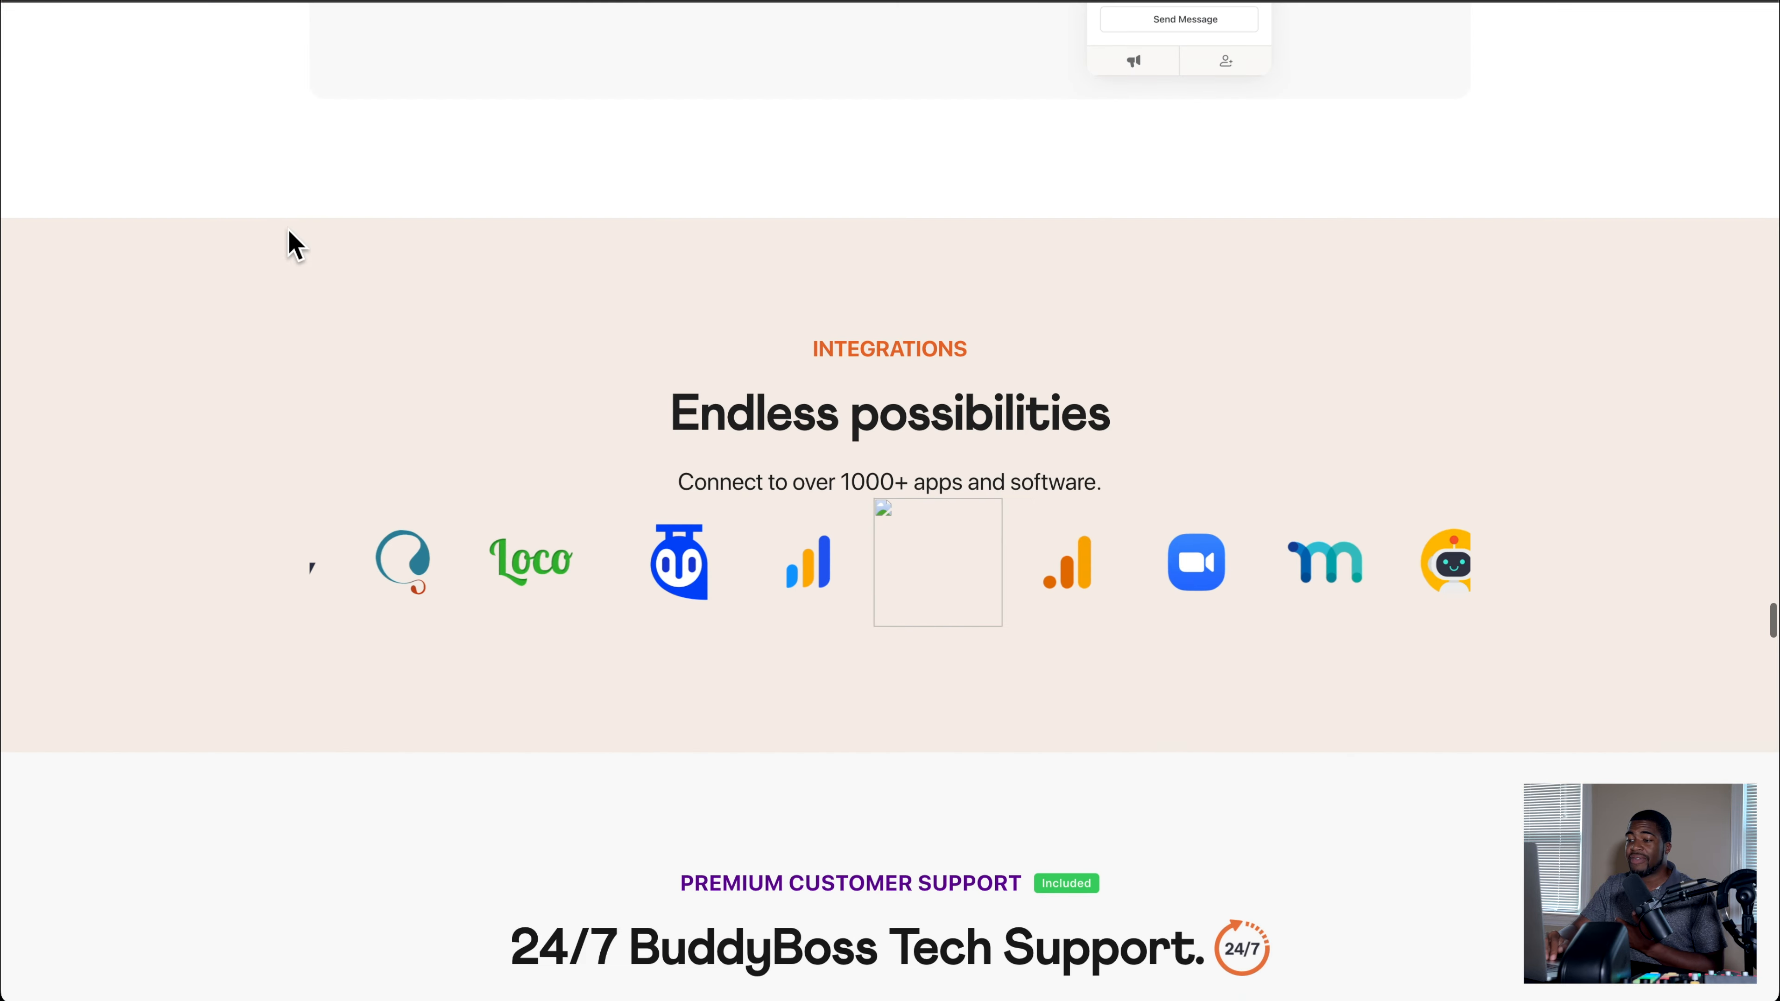
pyautogui.scroll(-10, 286, 238)
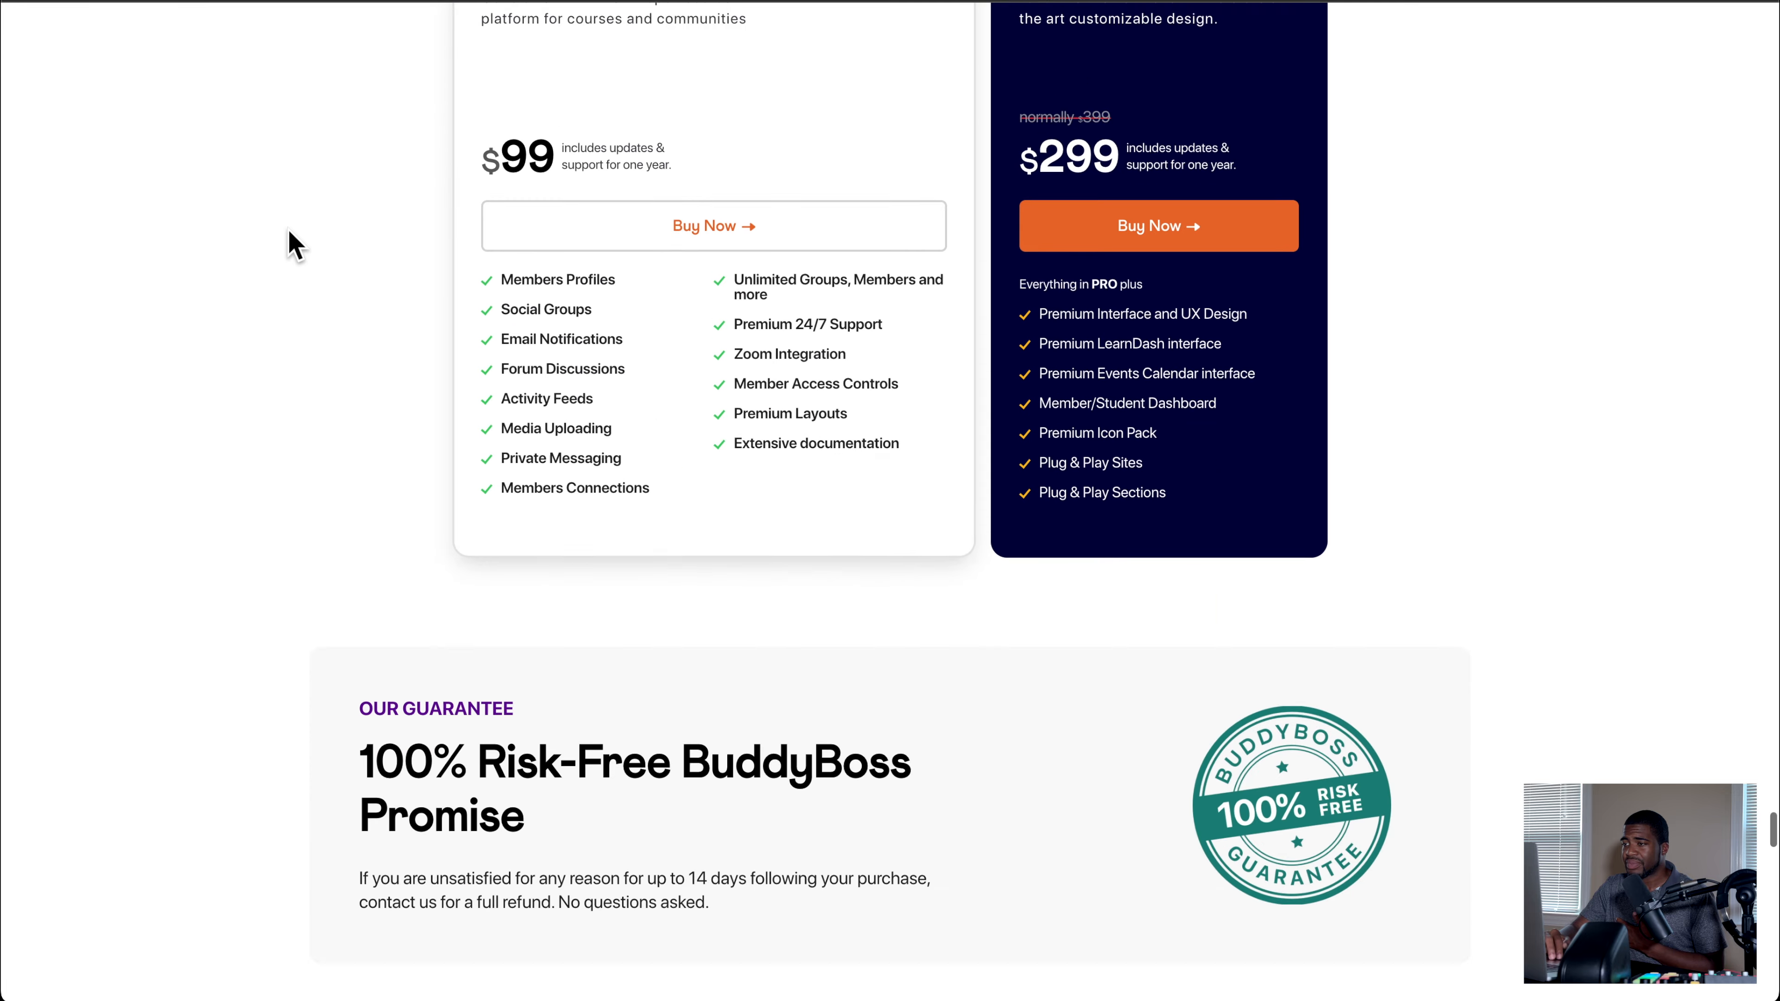
# Step: Compare the two BuddyBoss plans and revisit the mobile app, support, events, groups, members and live stream sections
pyautogui.scroll(2, 286, 239)
pyautogui.scroll(2, 715, 270)
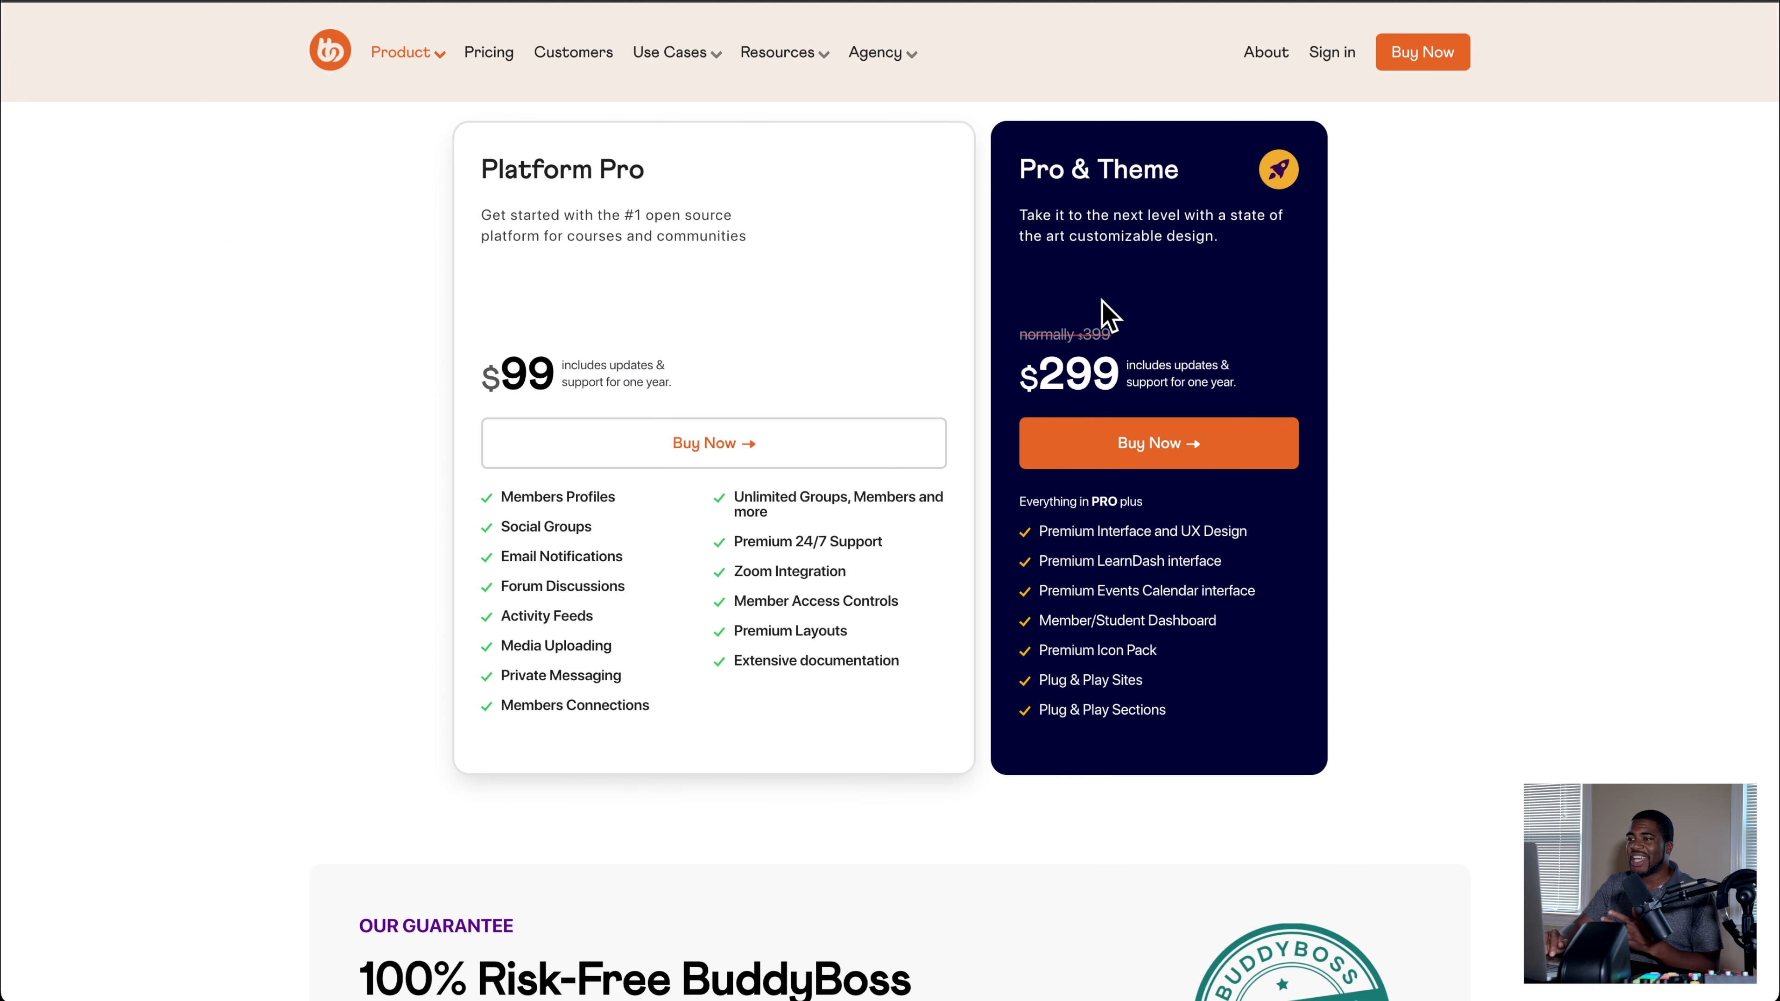
pyautogui.scroll(15, 1105, 314)
pyautogui.scroll(4, 1110, 316)
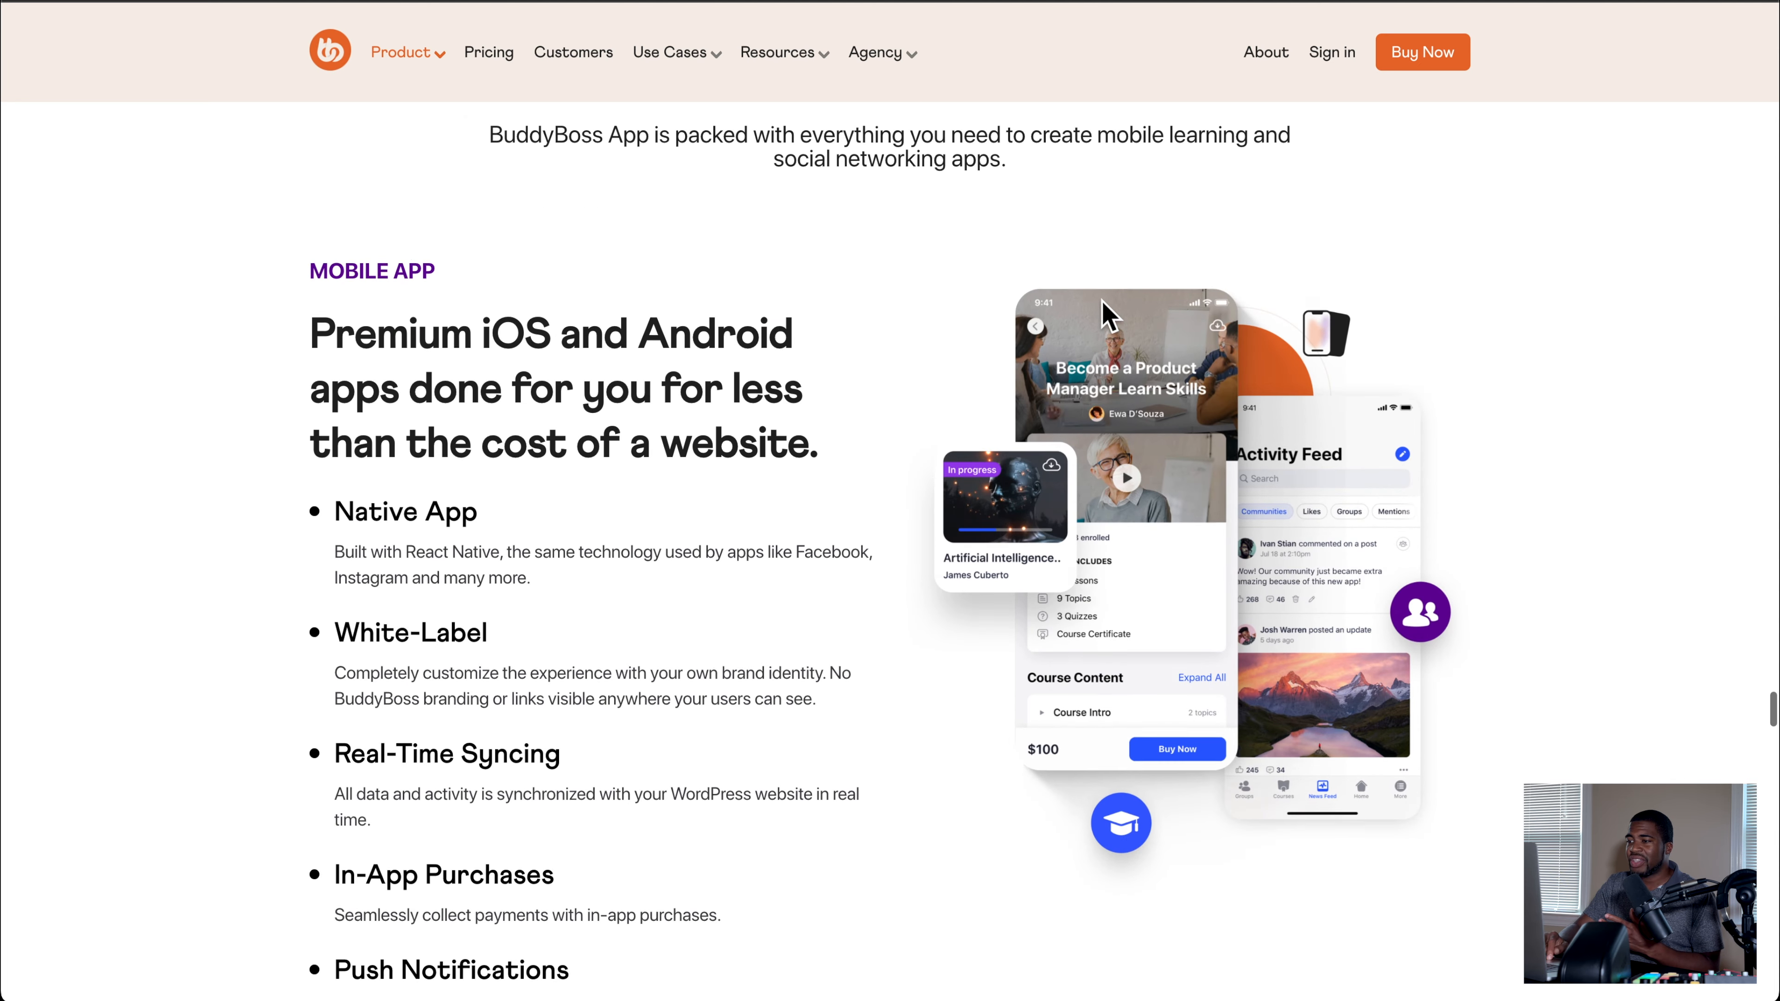
pyautogui.scroll(5, 1075, 463)
pyautogui.scroll(20, 1075, 463)
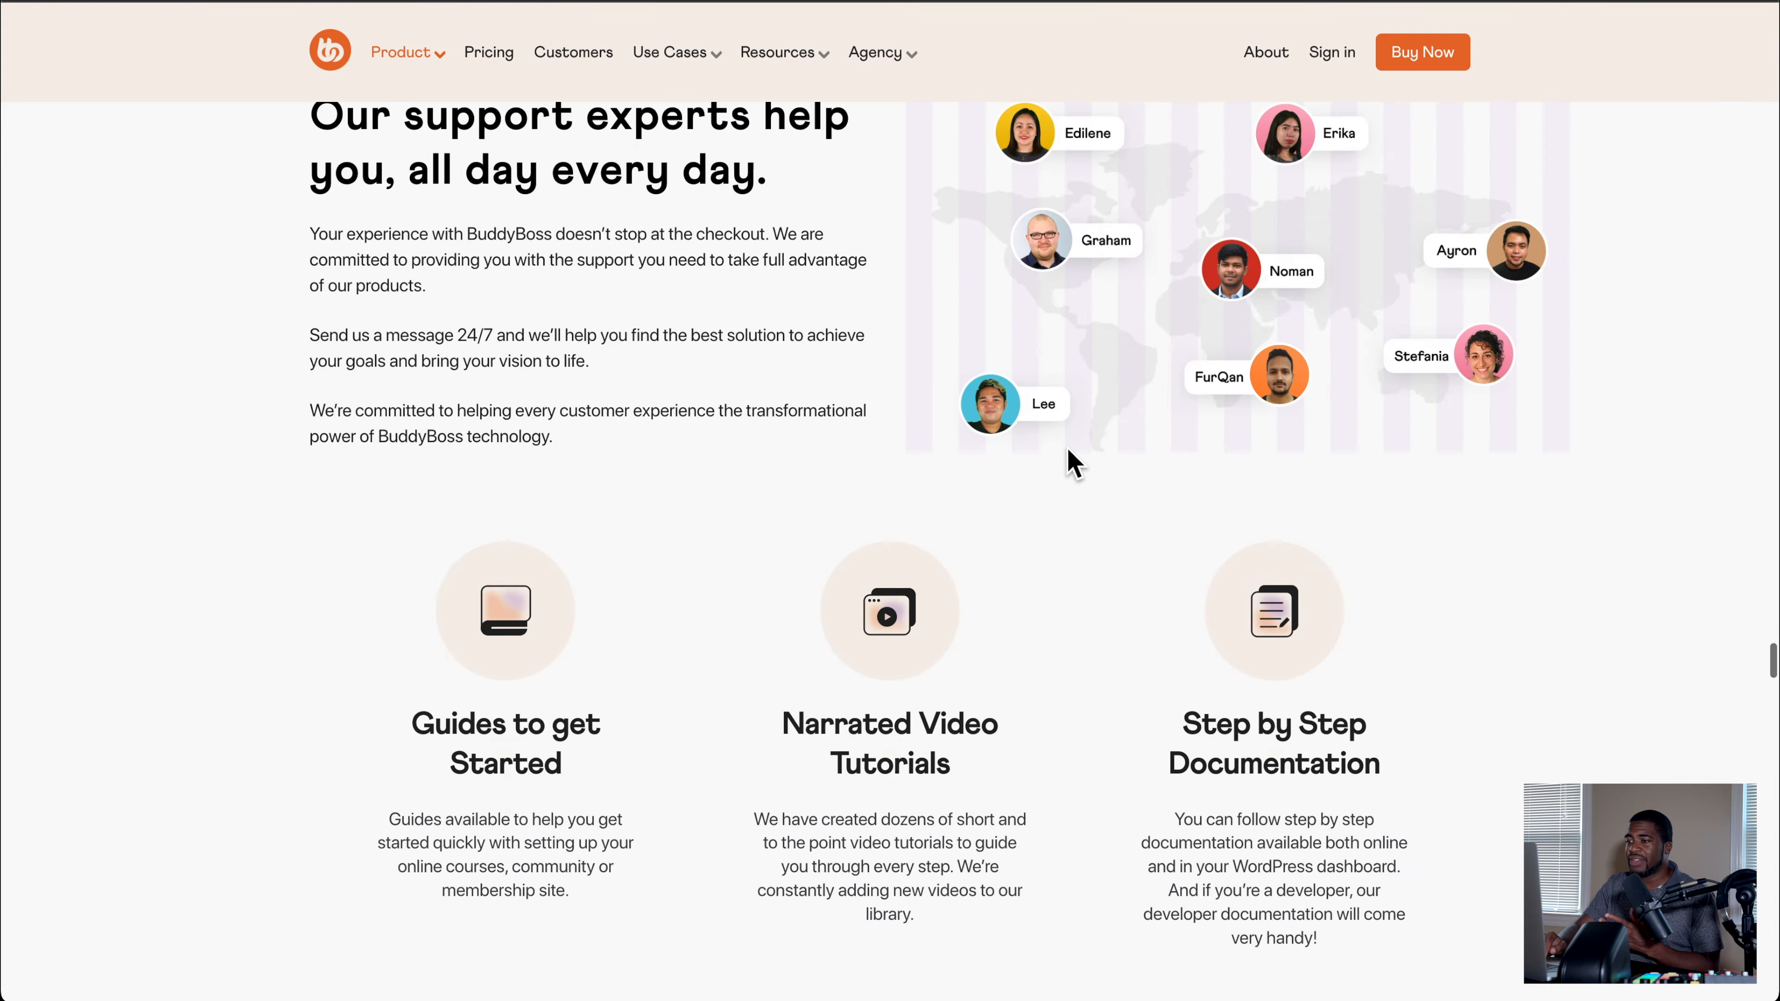
pyautogui.scroll(12, 1072, 463)
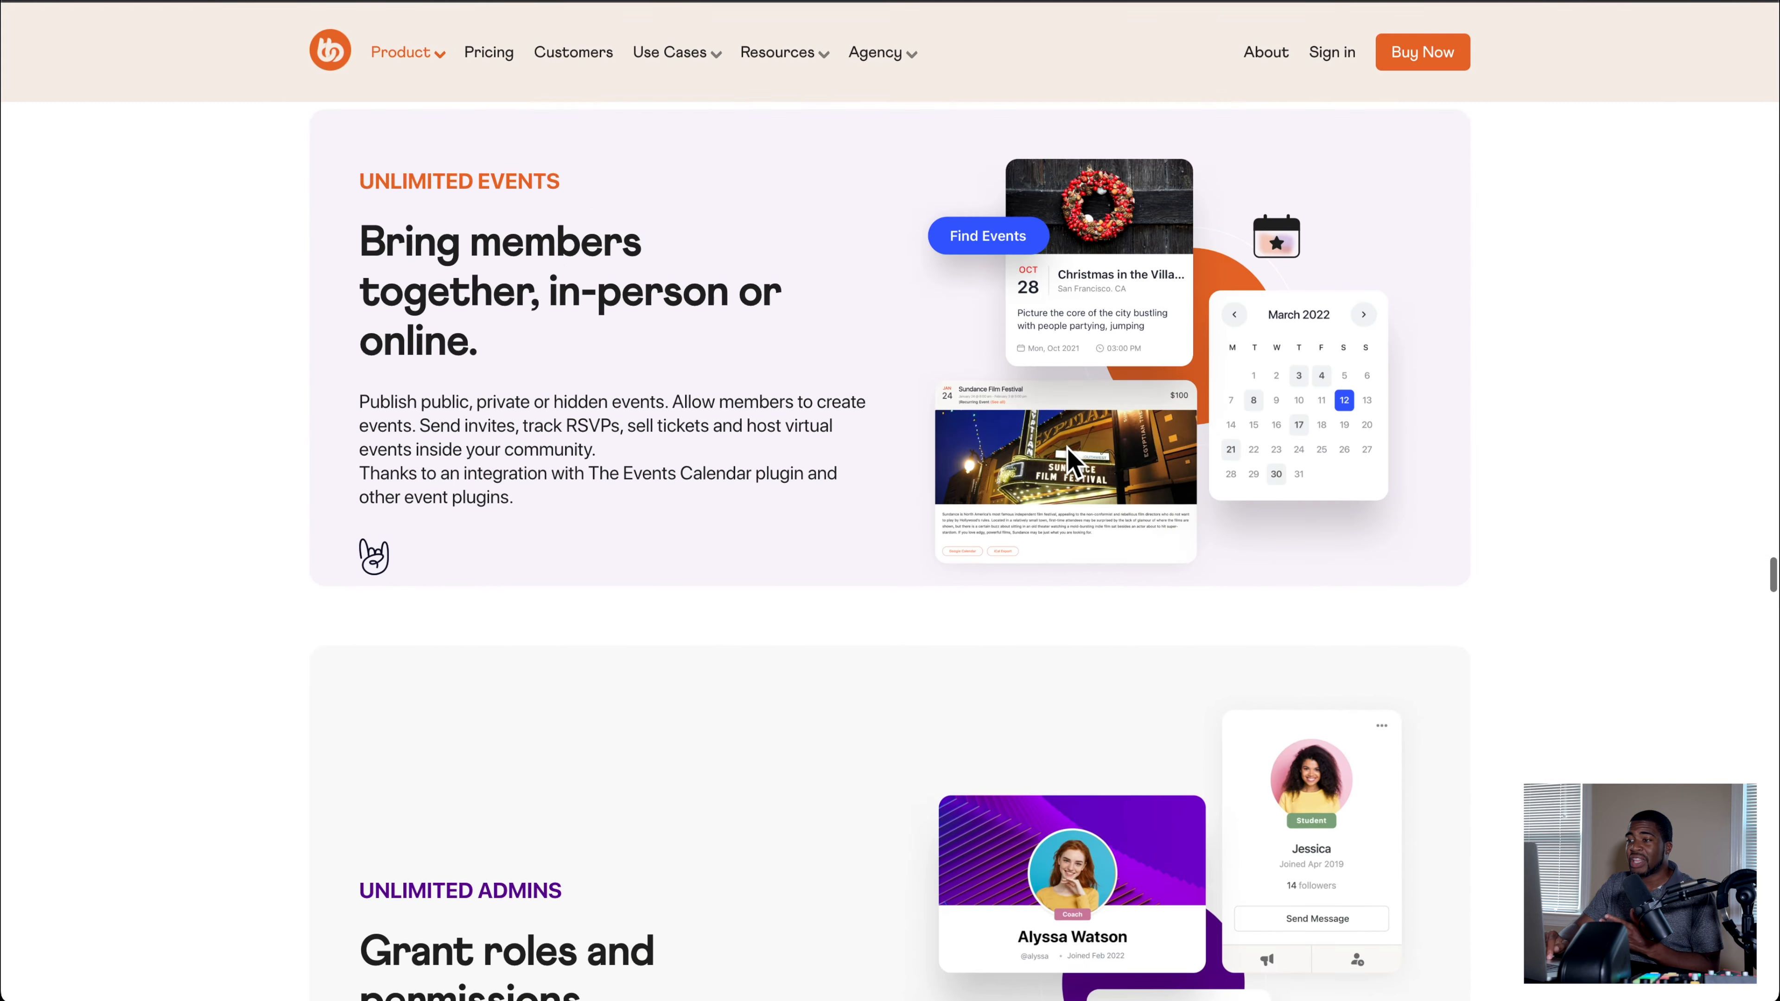
pyautogui.scroll(6, 1068, 448)
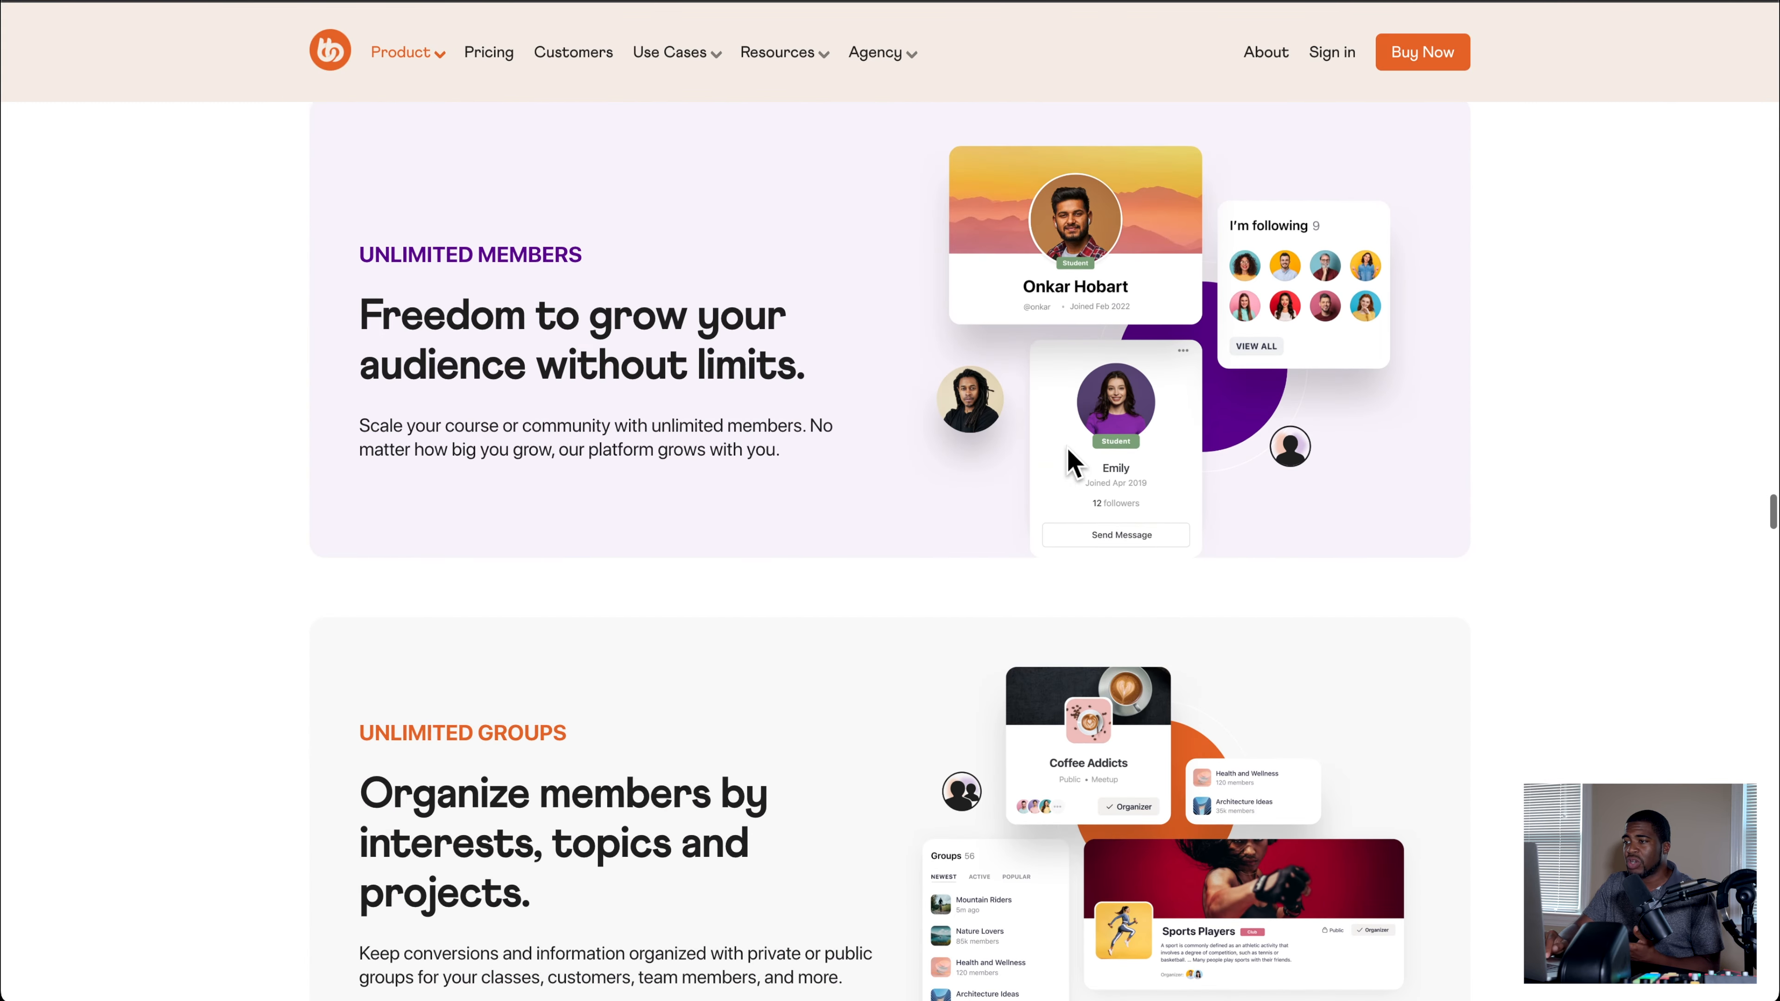
pyautogui.scroll(4, 1066, 460)
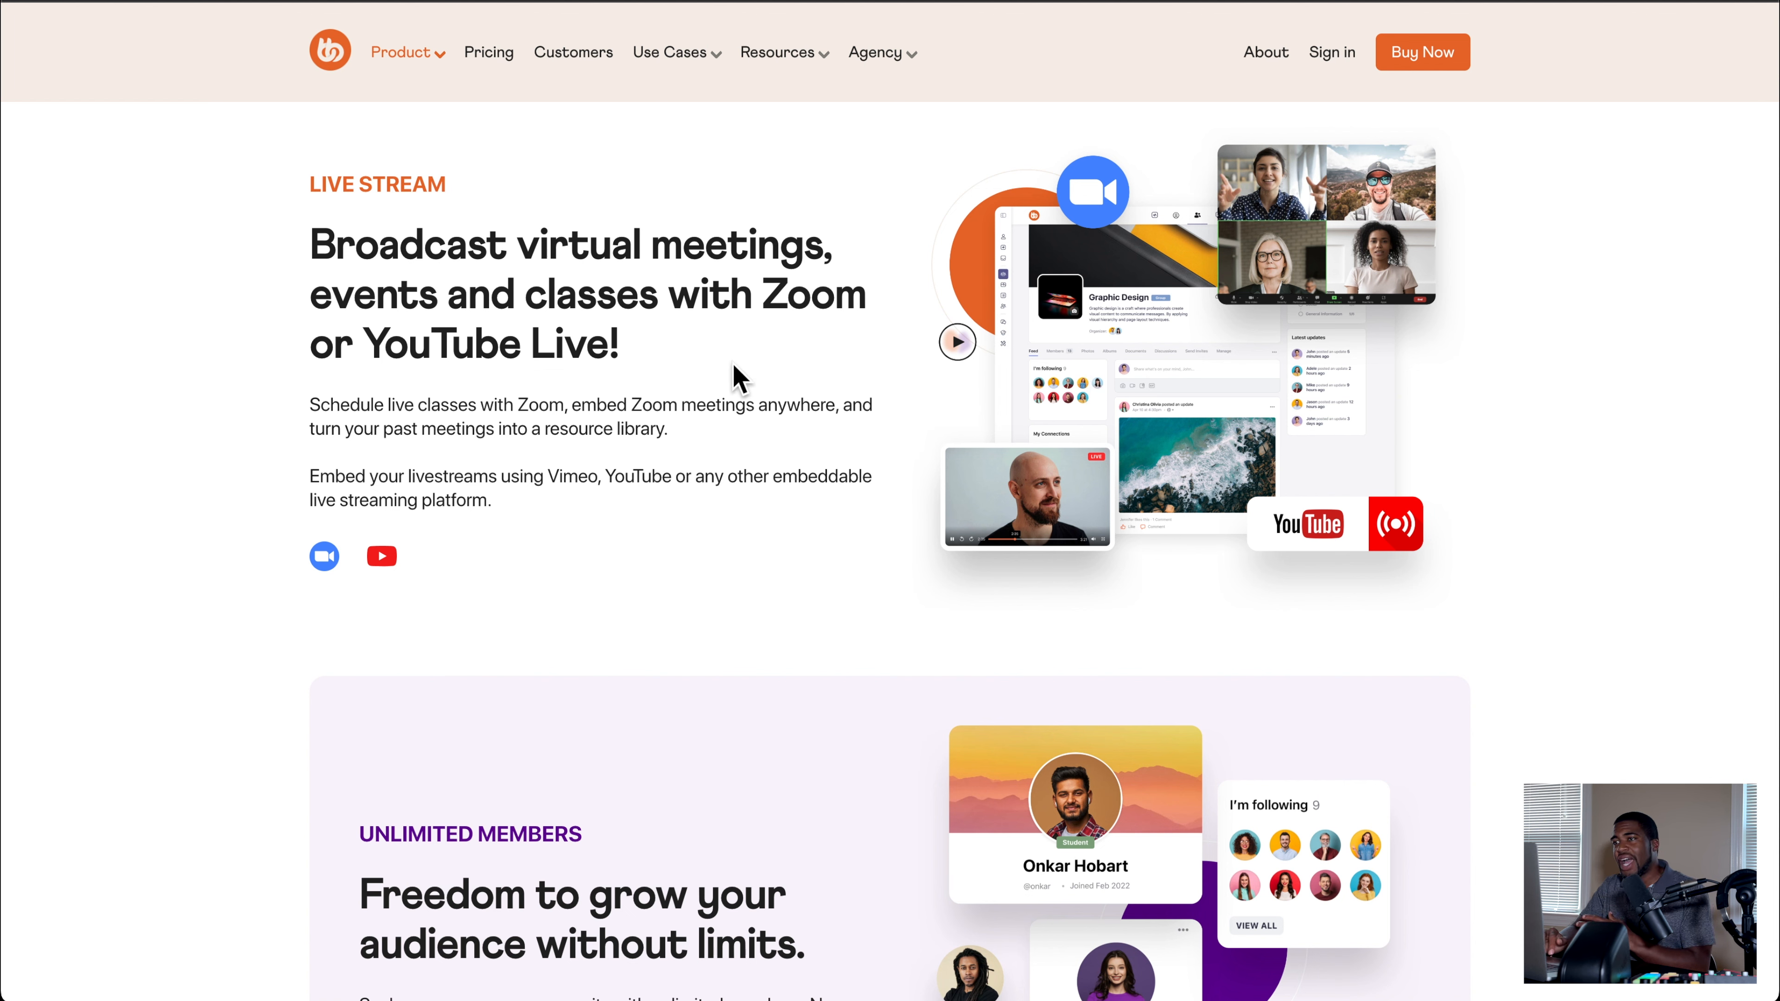
# Step: Switch to the FluentCommunity portal and look over its feed, spaces, product links and trending posts
pyautogui.moveTo(441, 102)
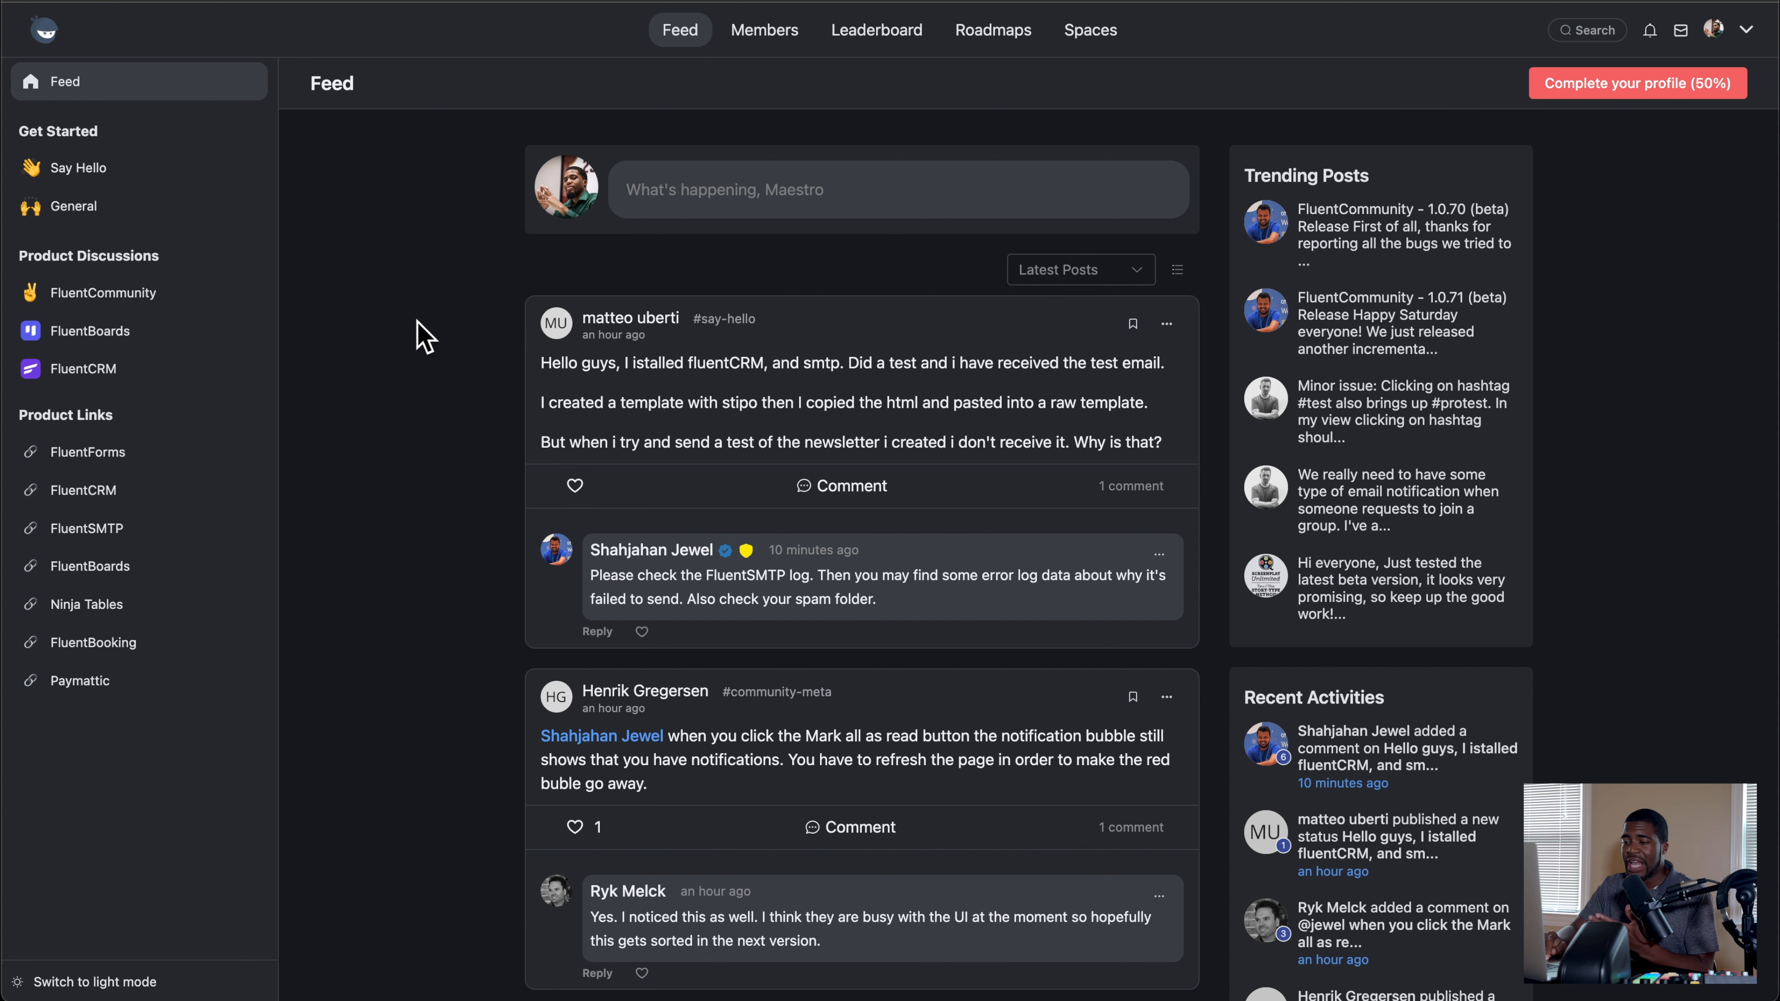
pyautogui.scroll(-1, 417, 321)
pyautogui.scroll(1, 417, 321)
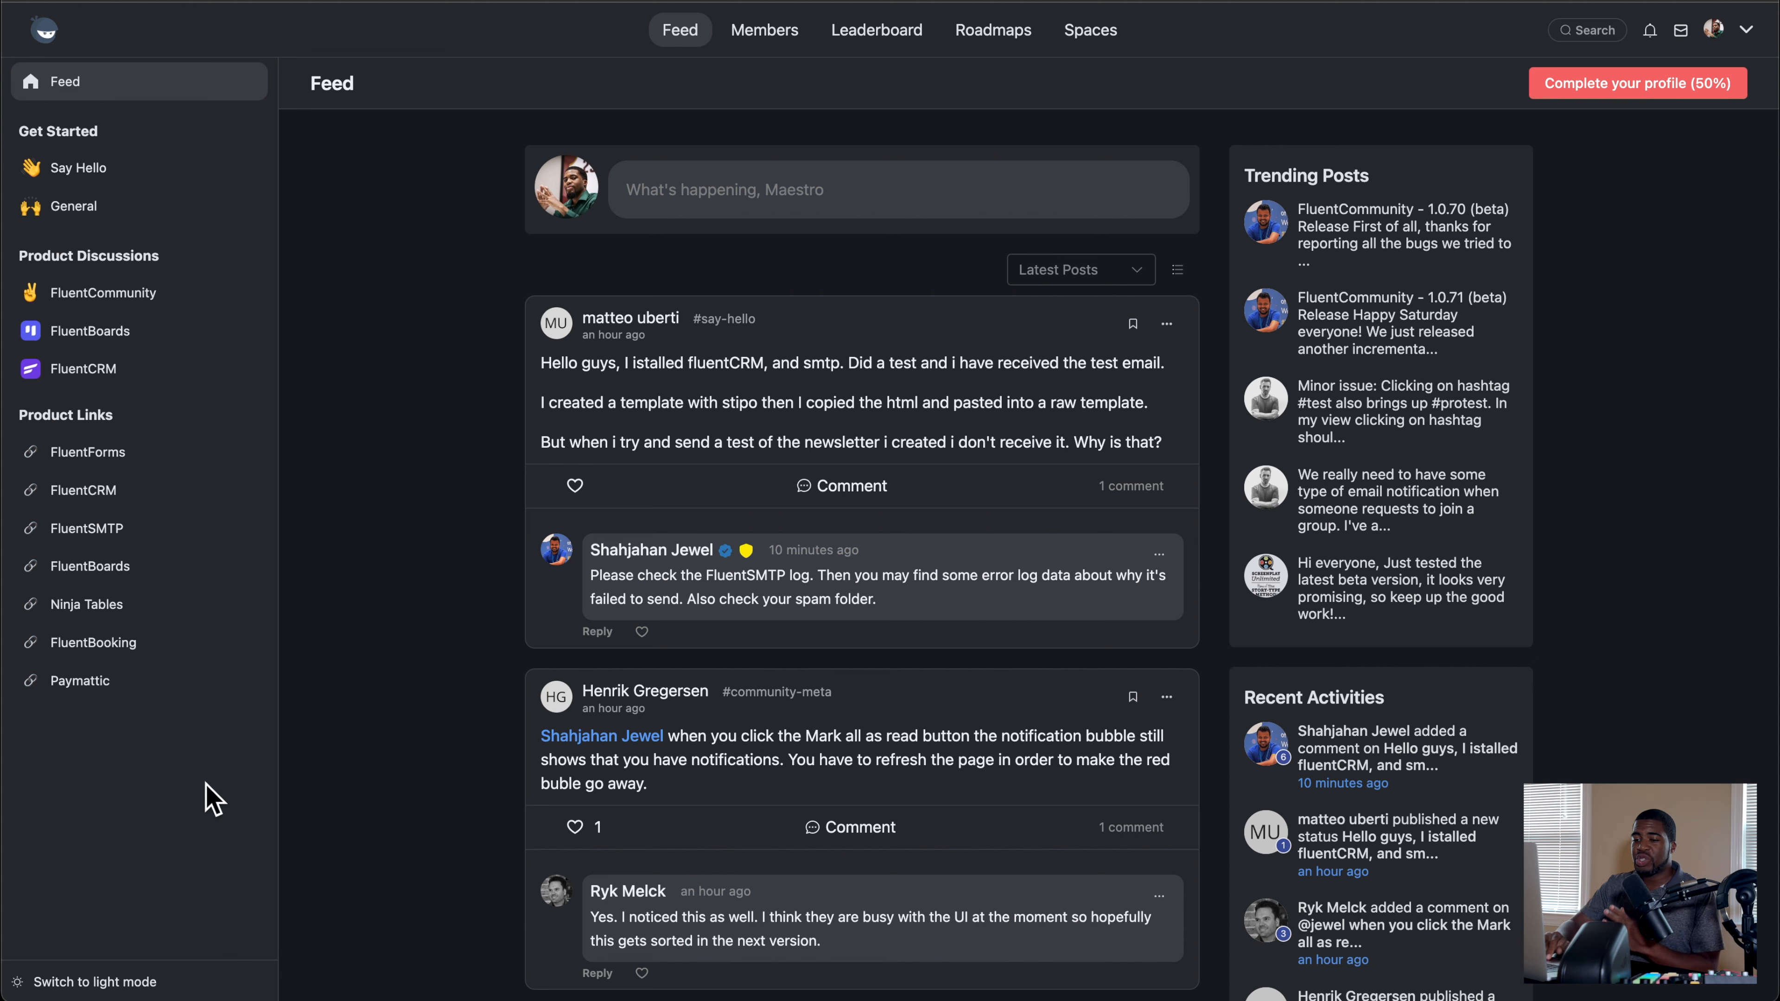
# Step: Switch the FluentCommunity portal to light mode and back to dark mode, twice
pyautogui.click(83, 985)
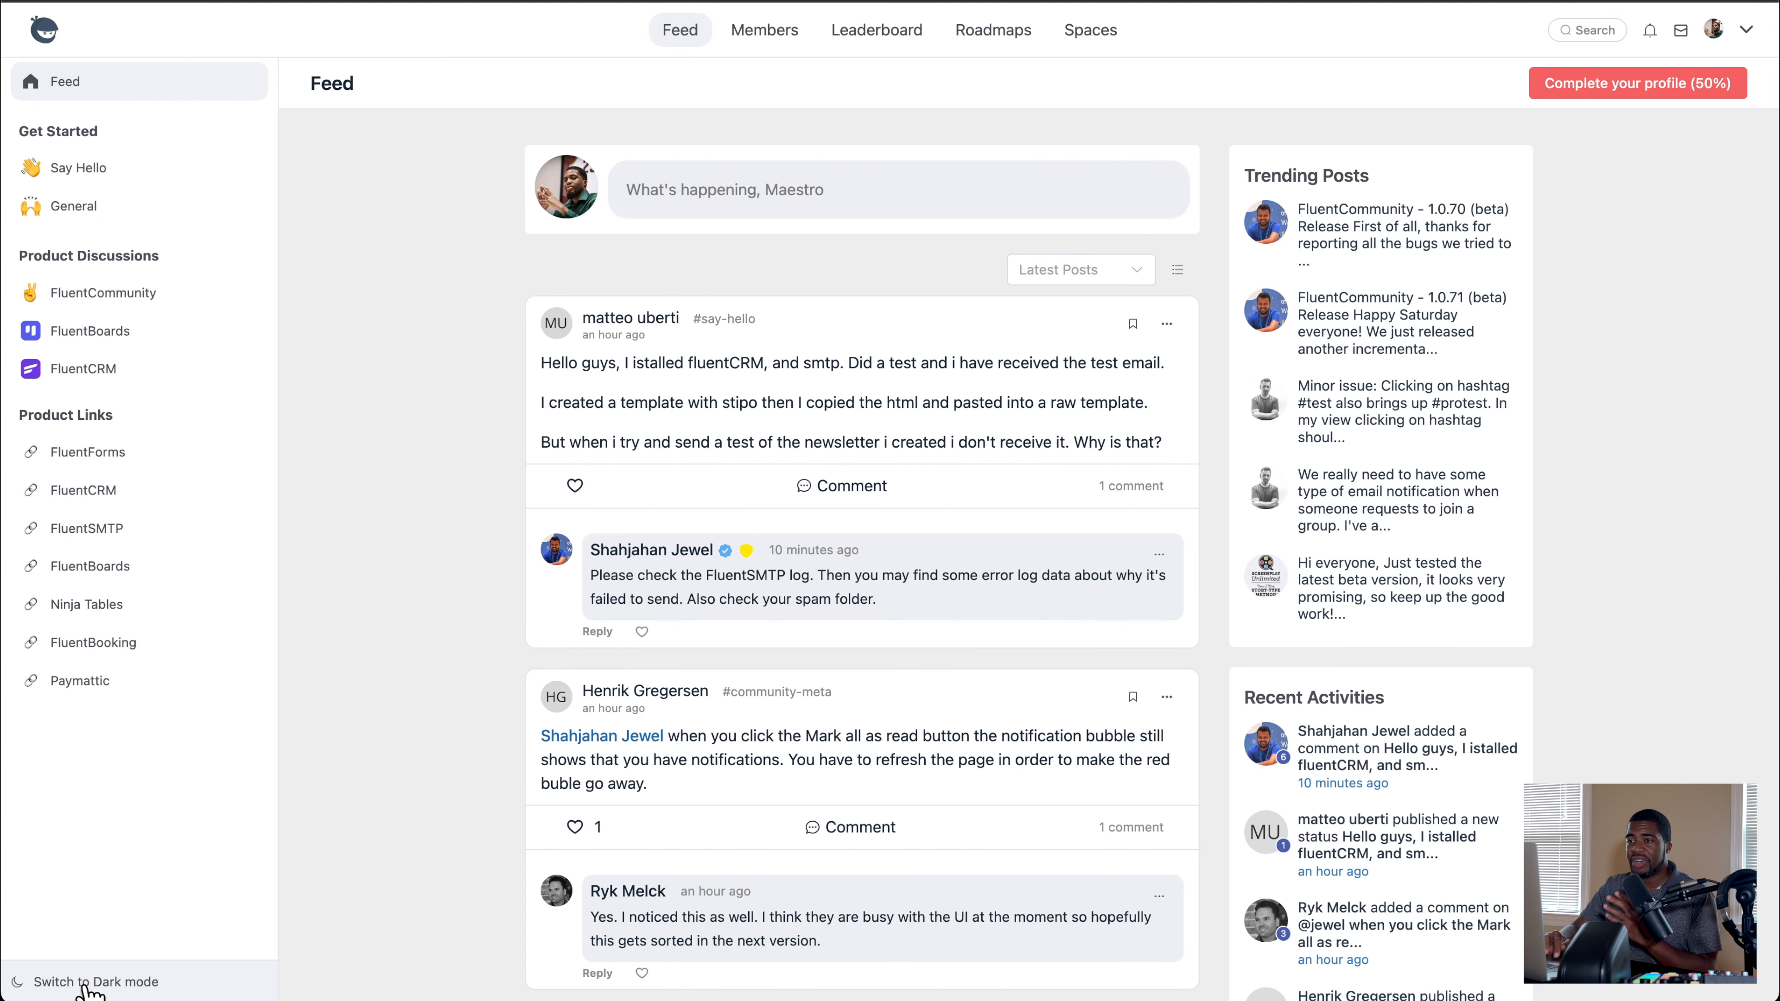
pyautogui.click(85, 984)
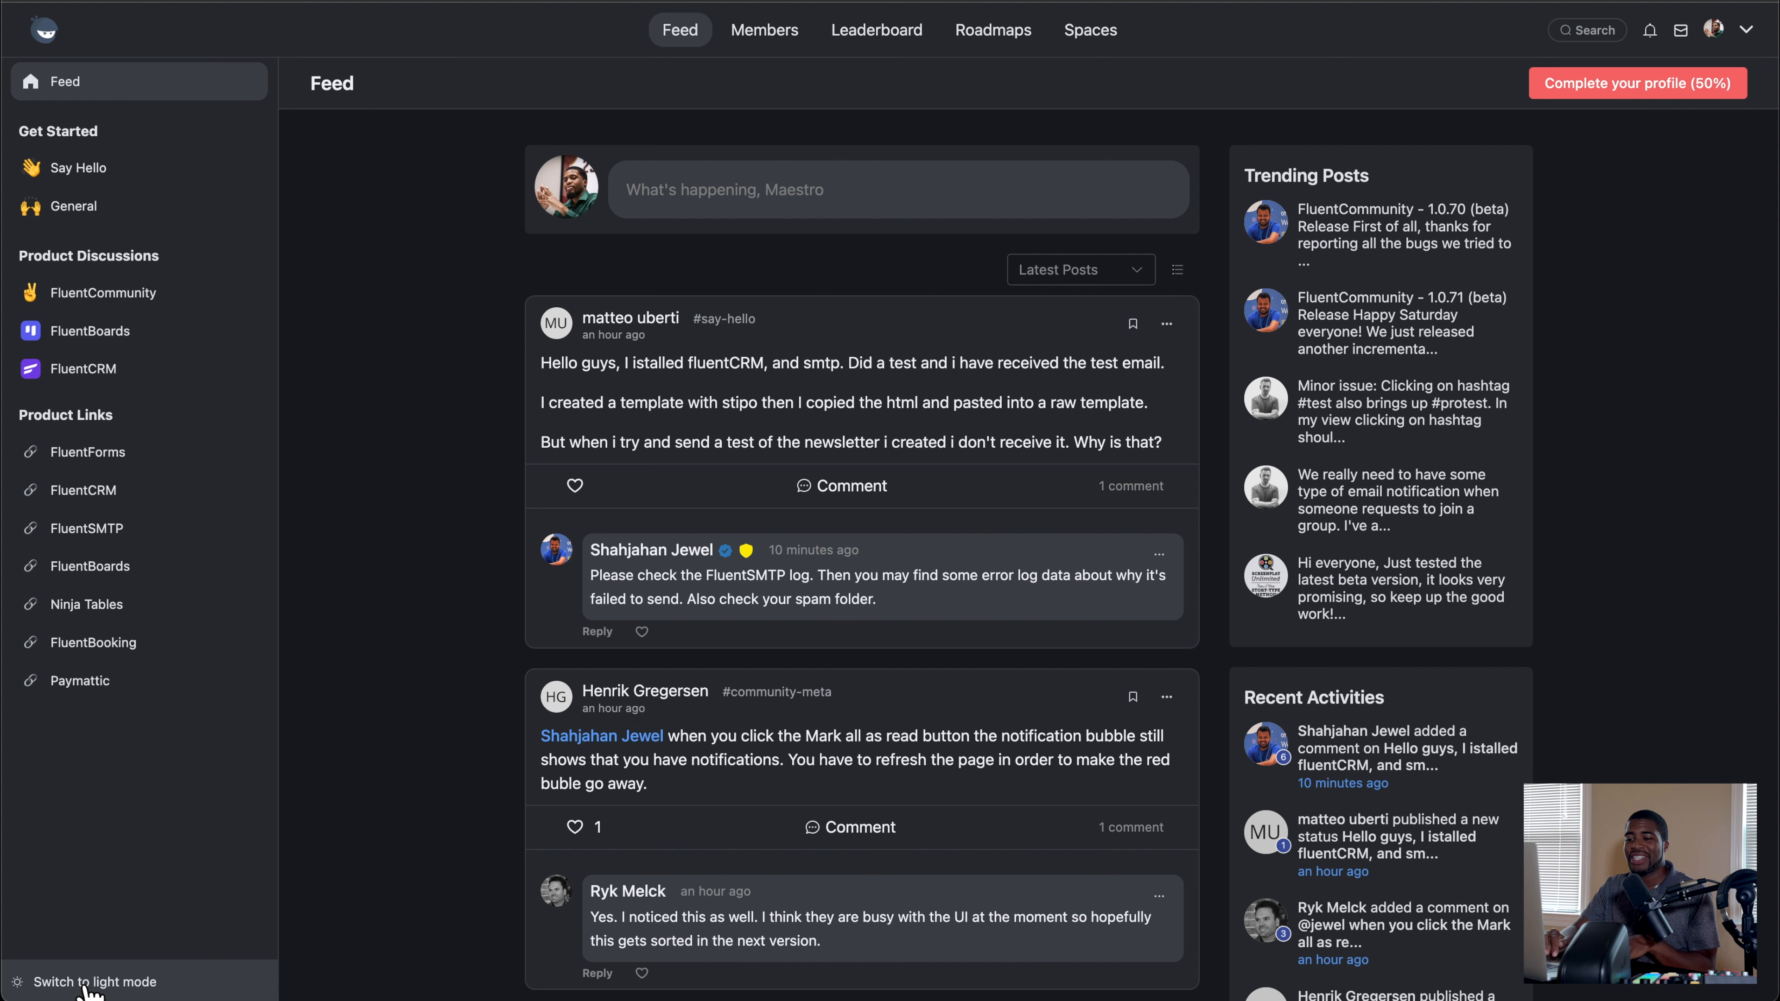
pyautogui.click(86, 984)
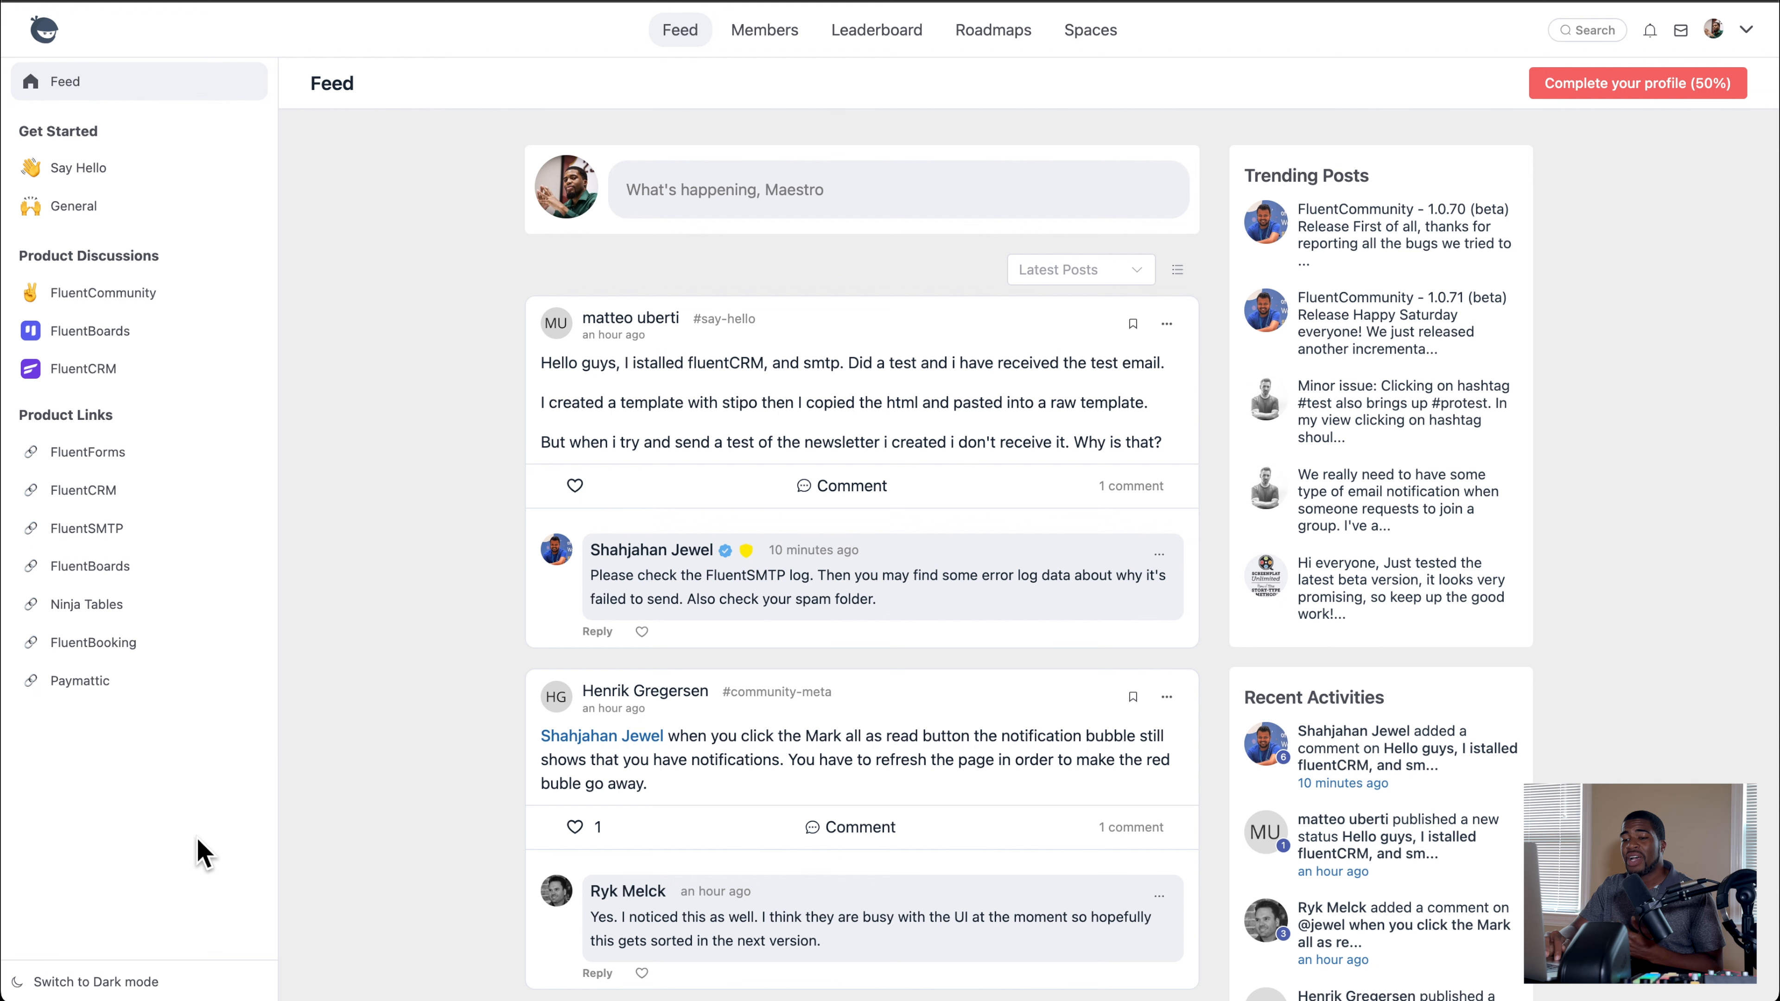
pyautogui.click(112, 983)
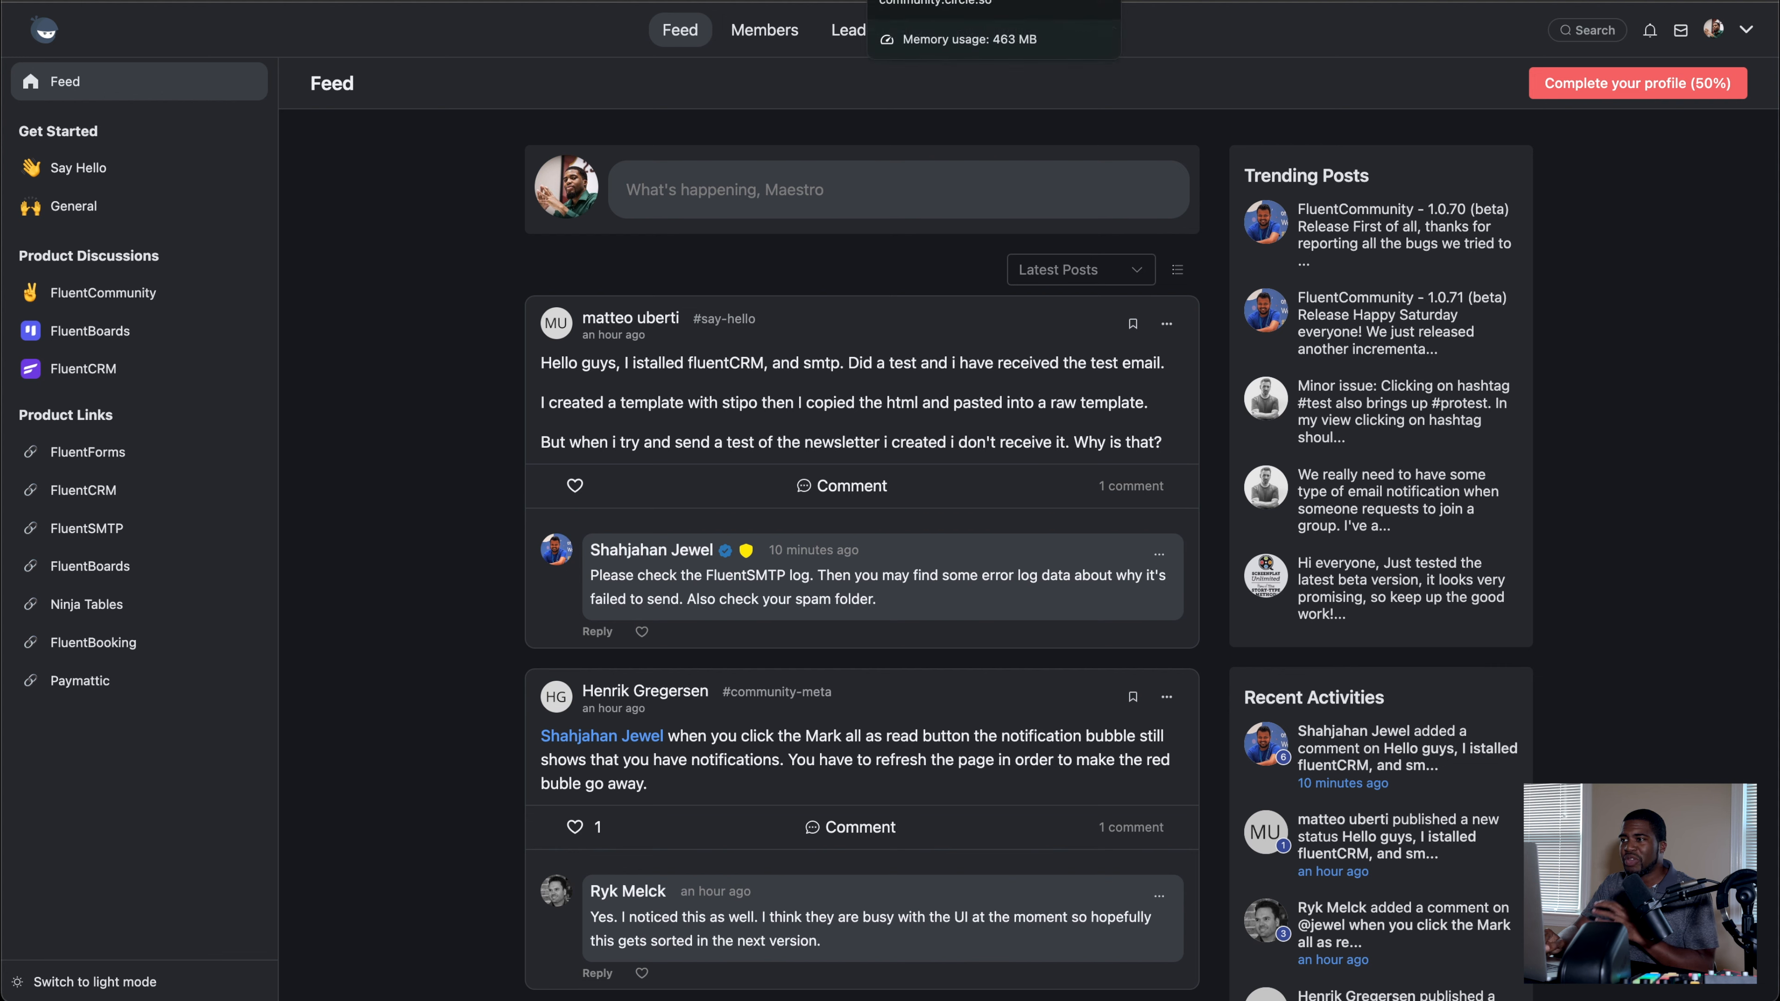
# Step: Revisit Circle's home page, and open the early access signup form from the FluentCommunity space in the WPManageNinja portal
pyautogui.click(904, 1)
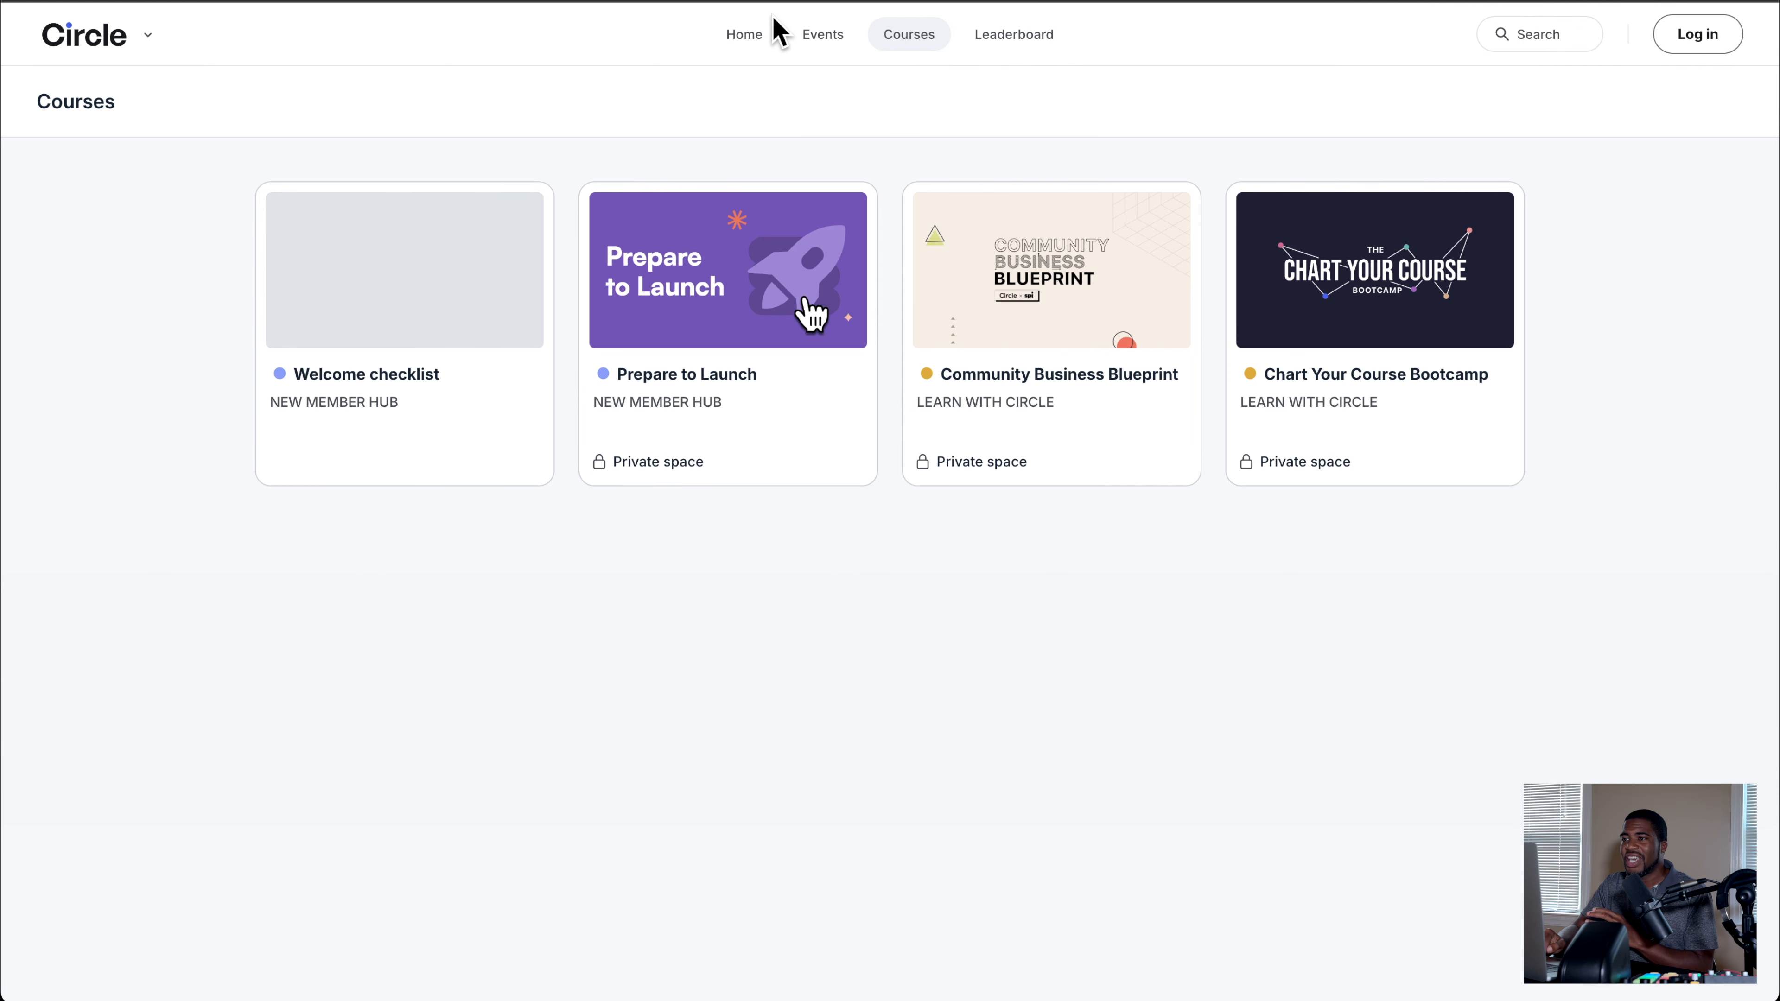
pyautogui.click(746, 32)
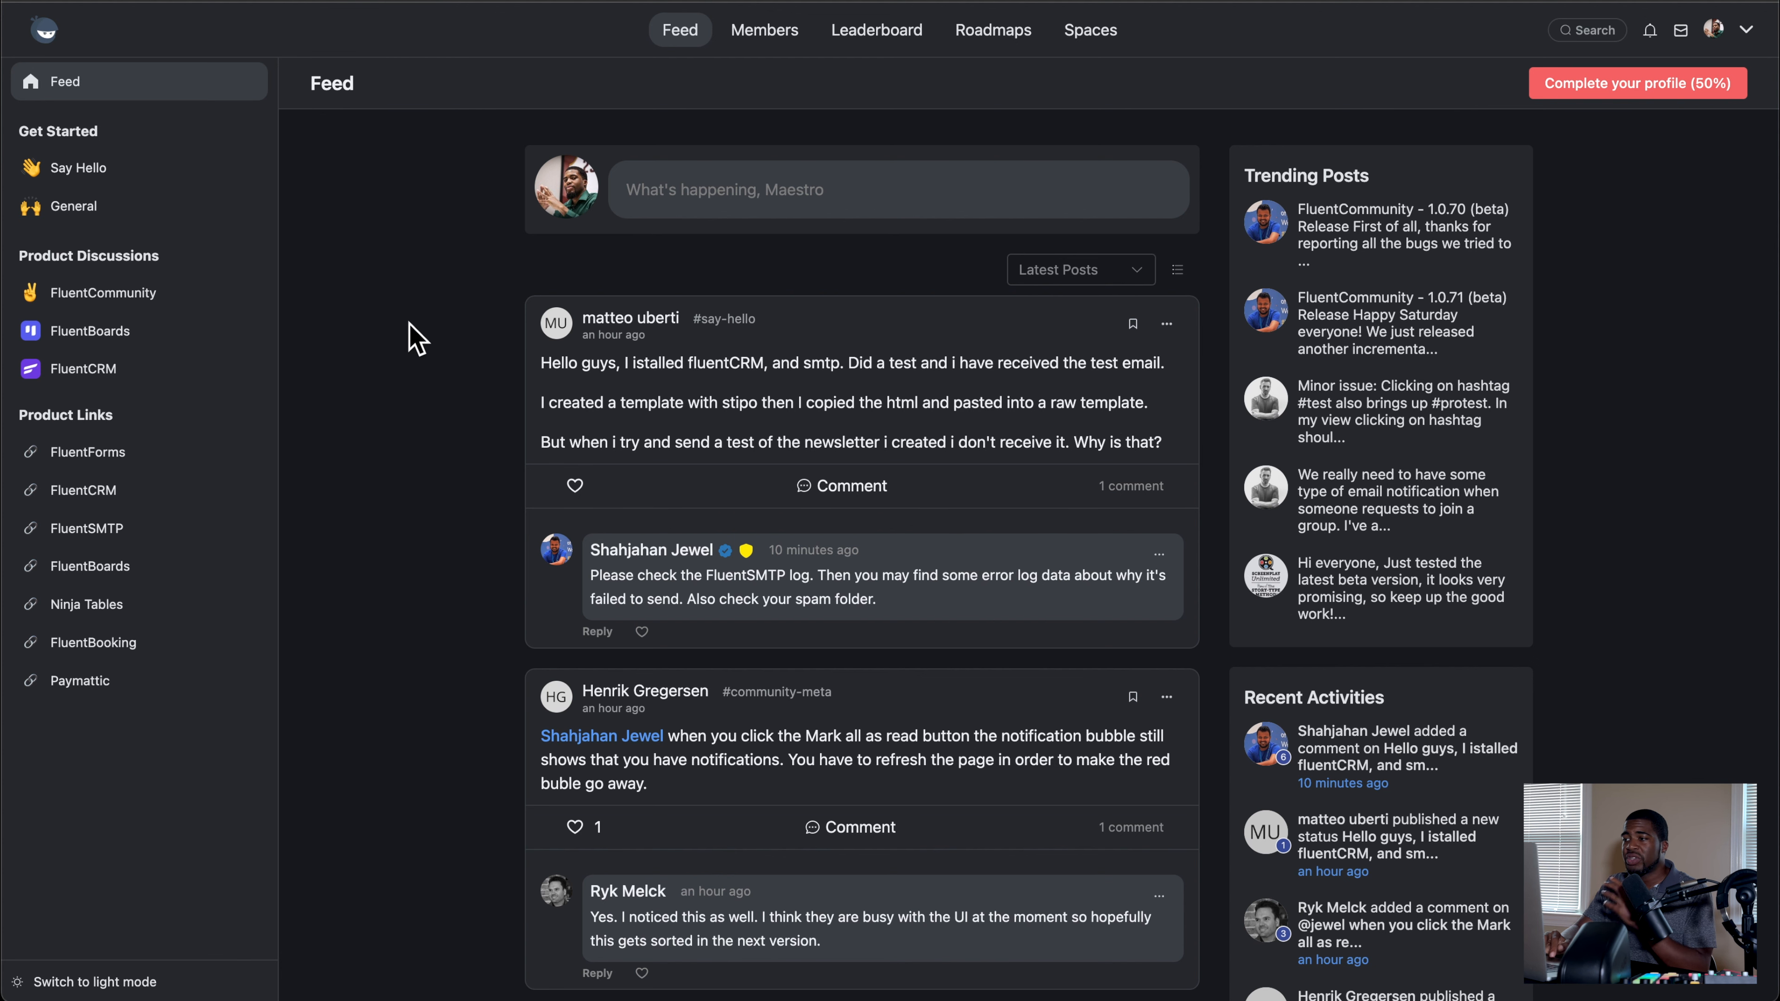
pyautogui.click(119, 307)
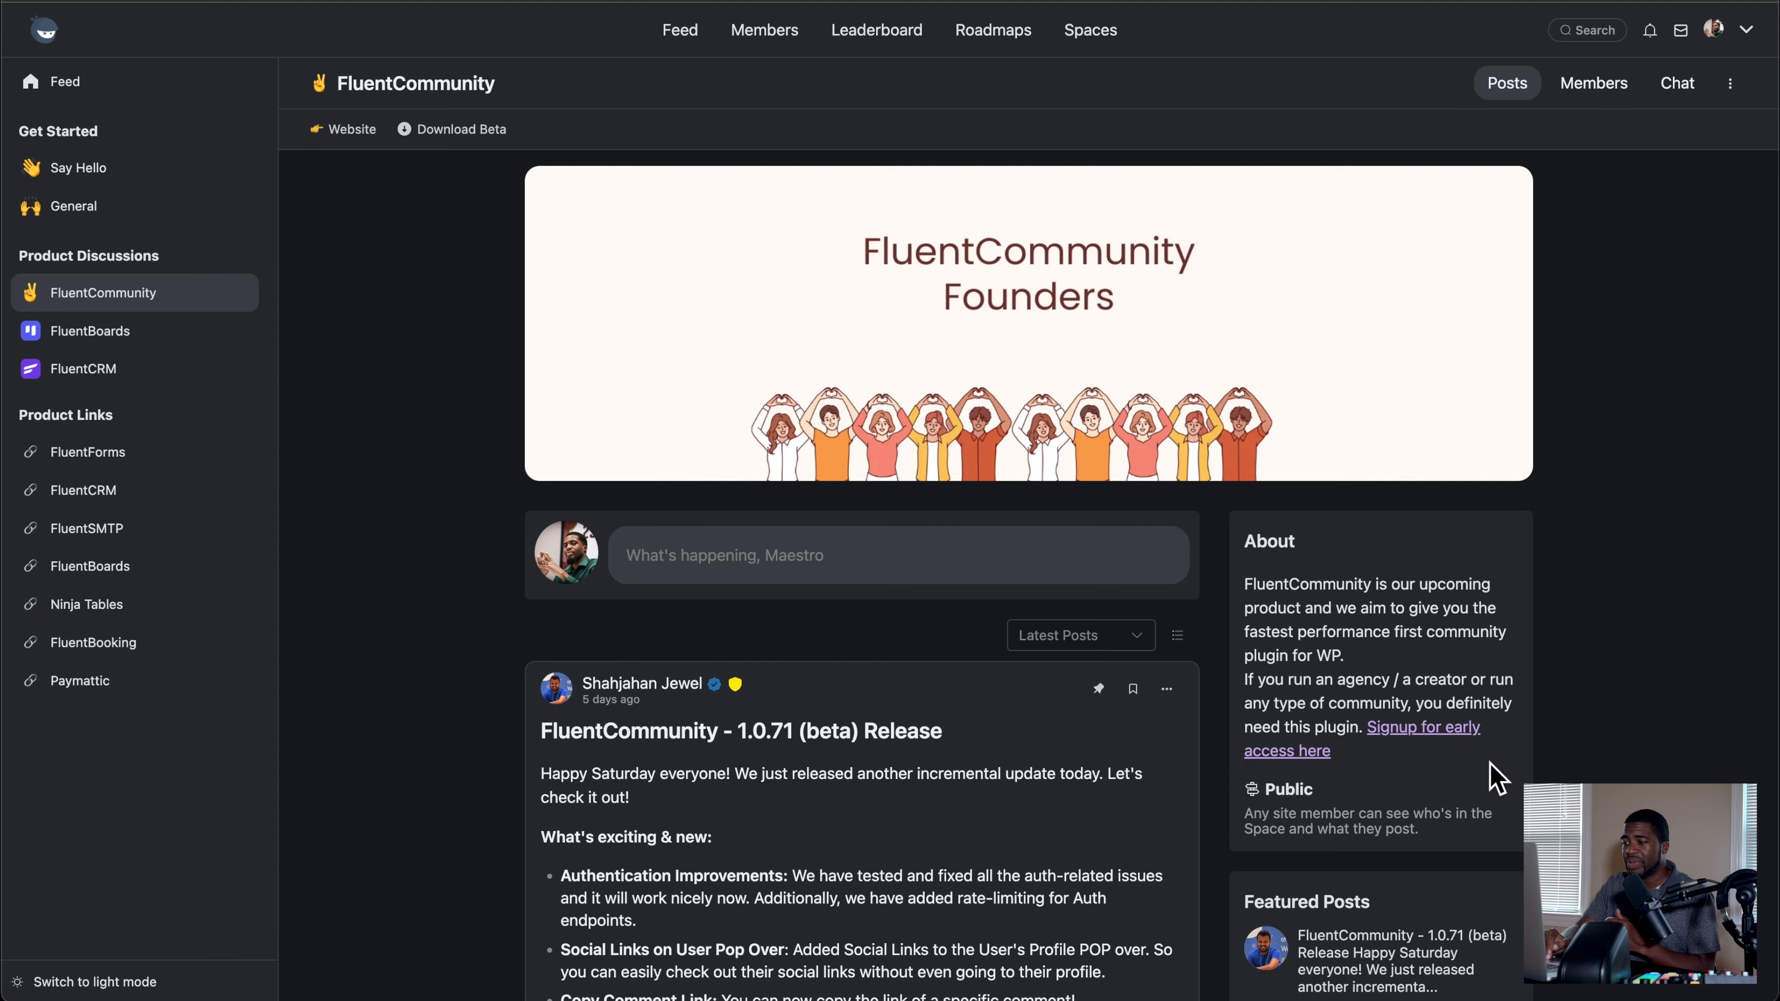
pyautogui.click(1423, 744)
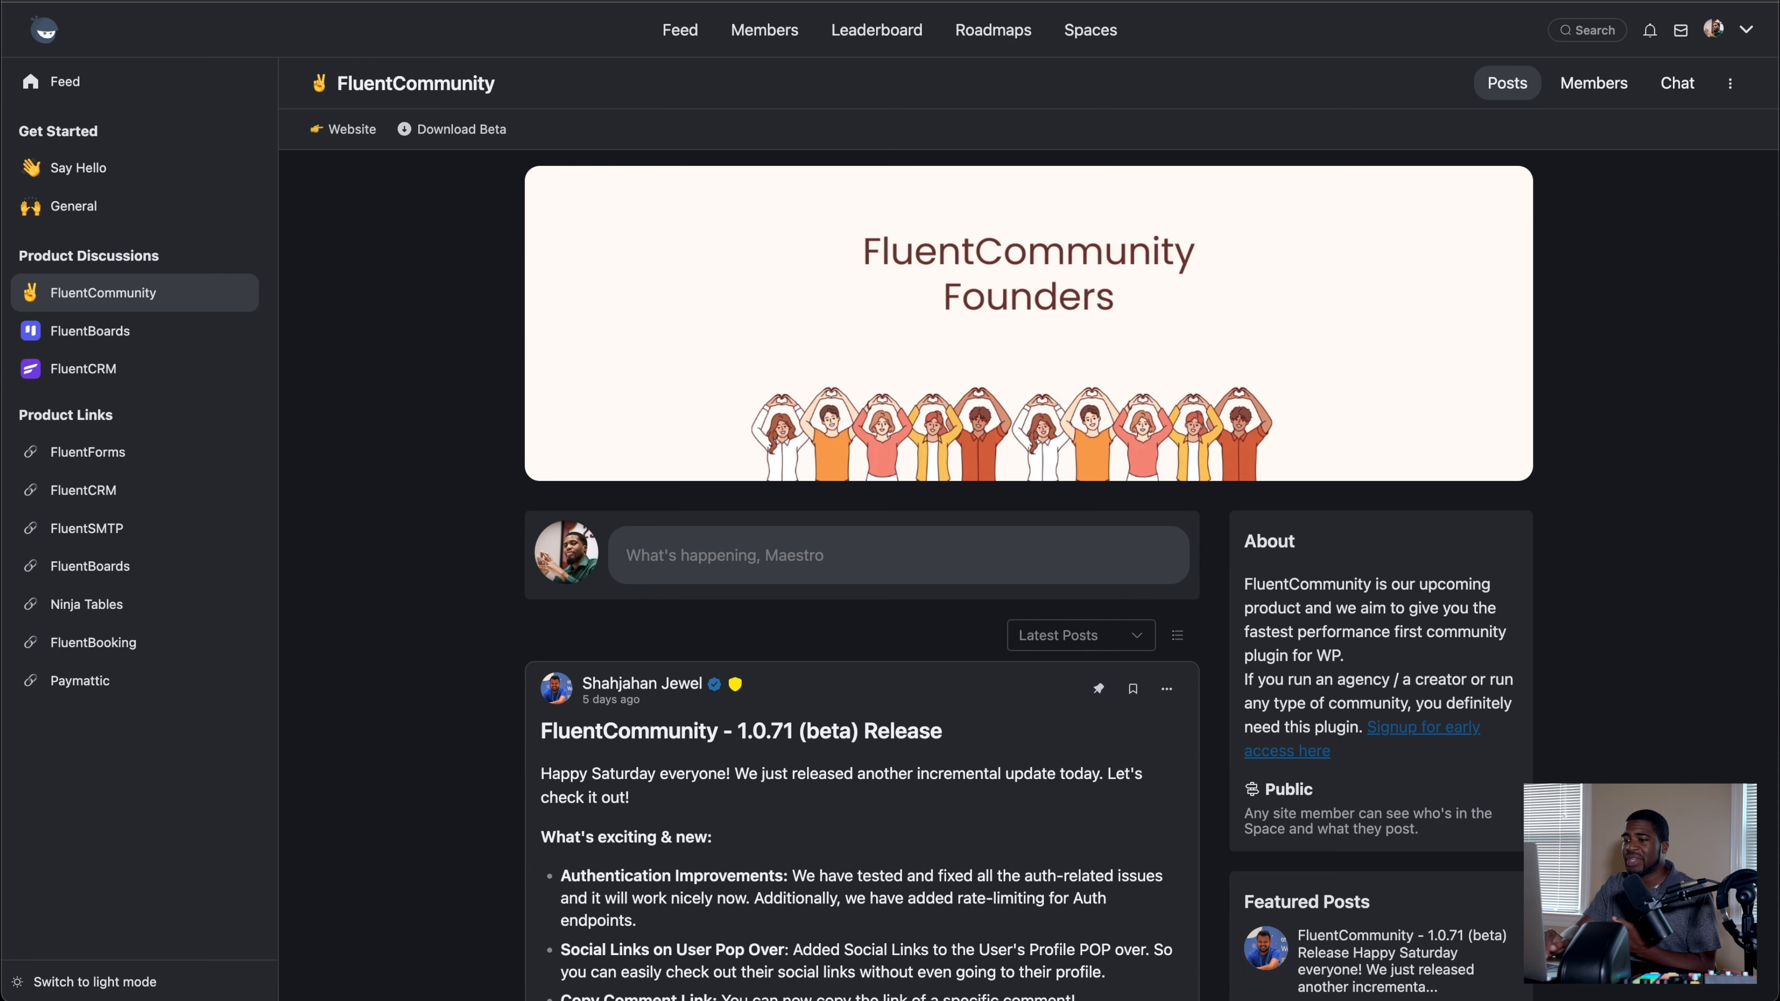
# Step: Return to the FluentCommunity space and look through its beta release post, comments, other posts and recent community activities
pyautogui.scroll(-2, 438, 421)
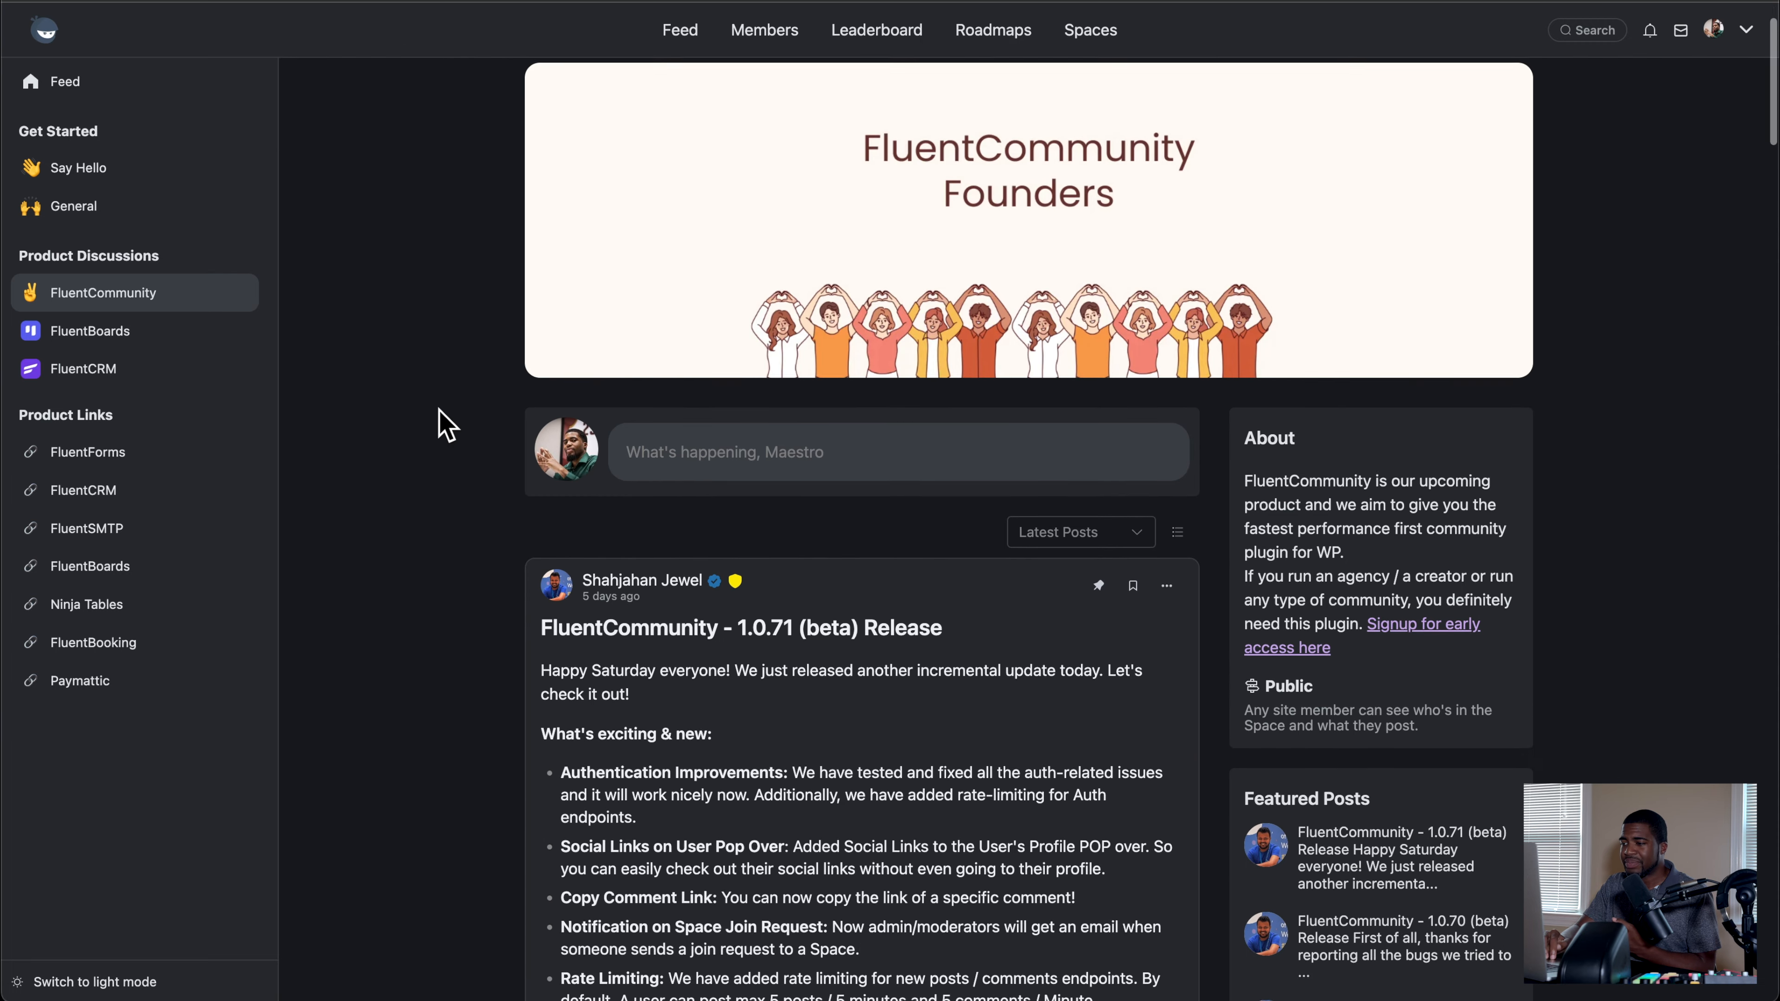
pyautogui.scroll(2, 438, 422)
pyautogui.scroll(-5, 442, 421)
pyautogui.scroll(-10, 455, 407)
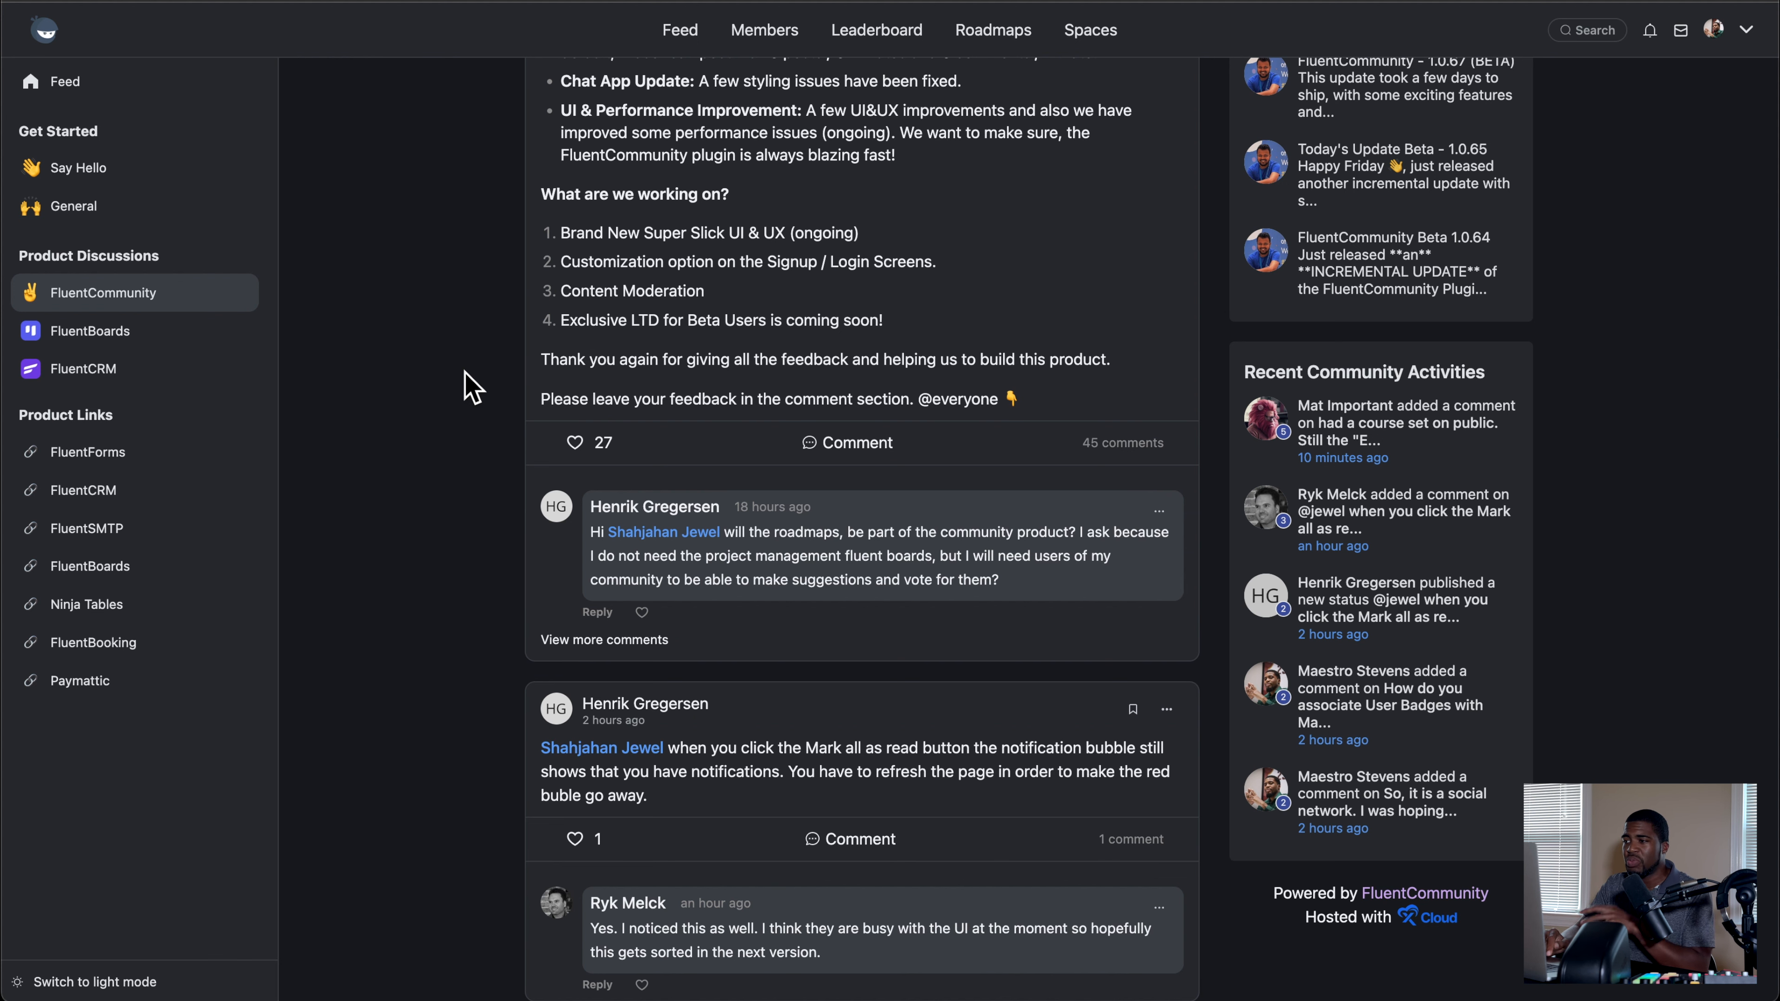
pyautogui.scroll(-2, 468, 386)
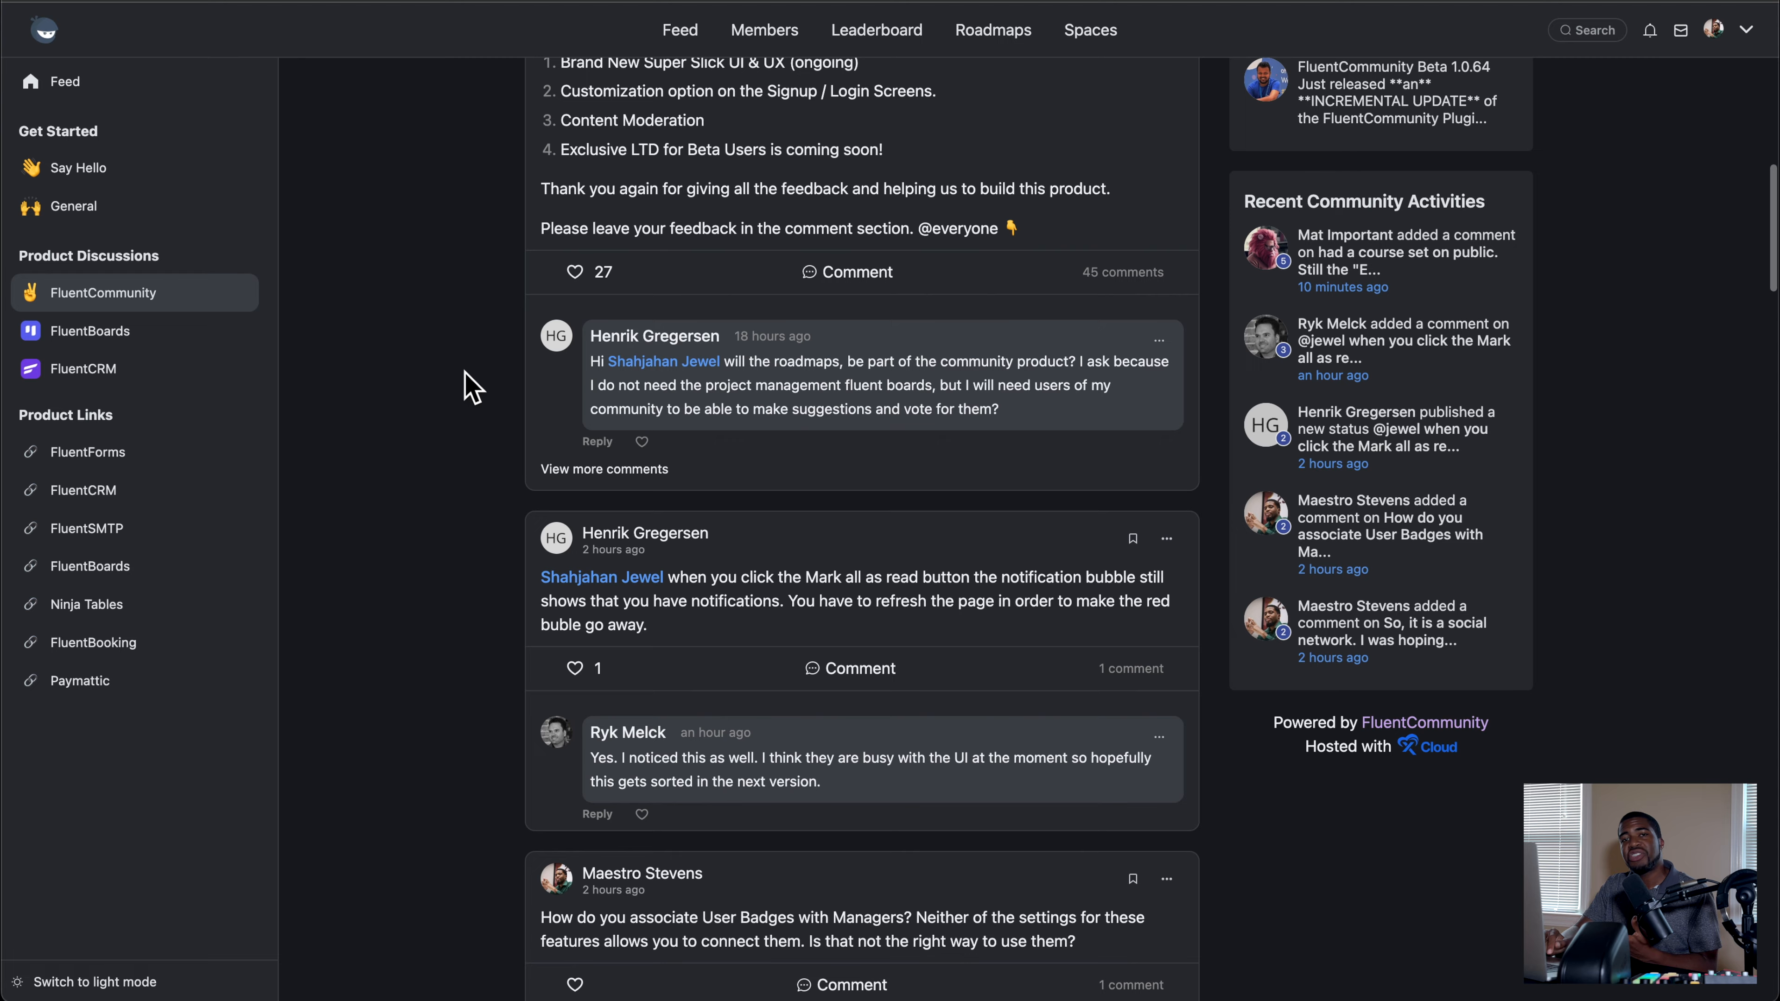
pyautogui.scroll(-3, 469, 386)
pyautogui.scroll(-4, 466, 385)
pyautogui.scroll(20, 466, 385)
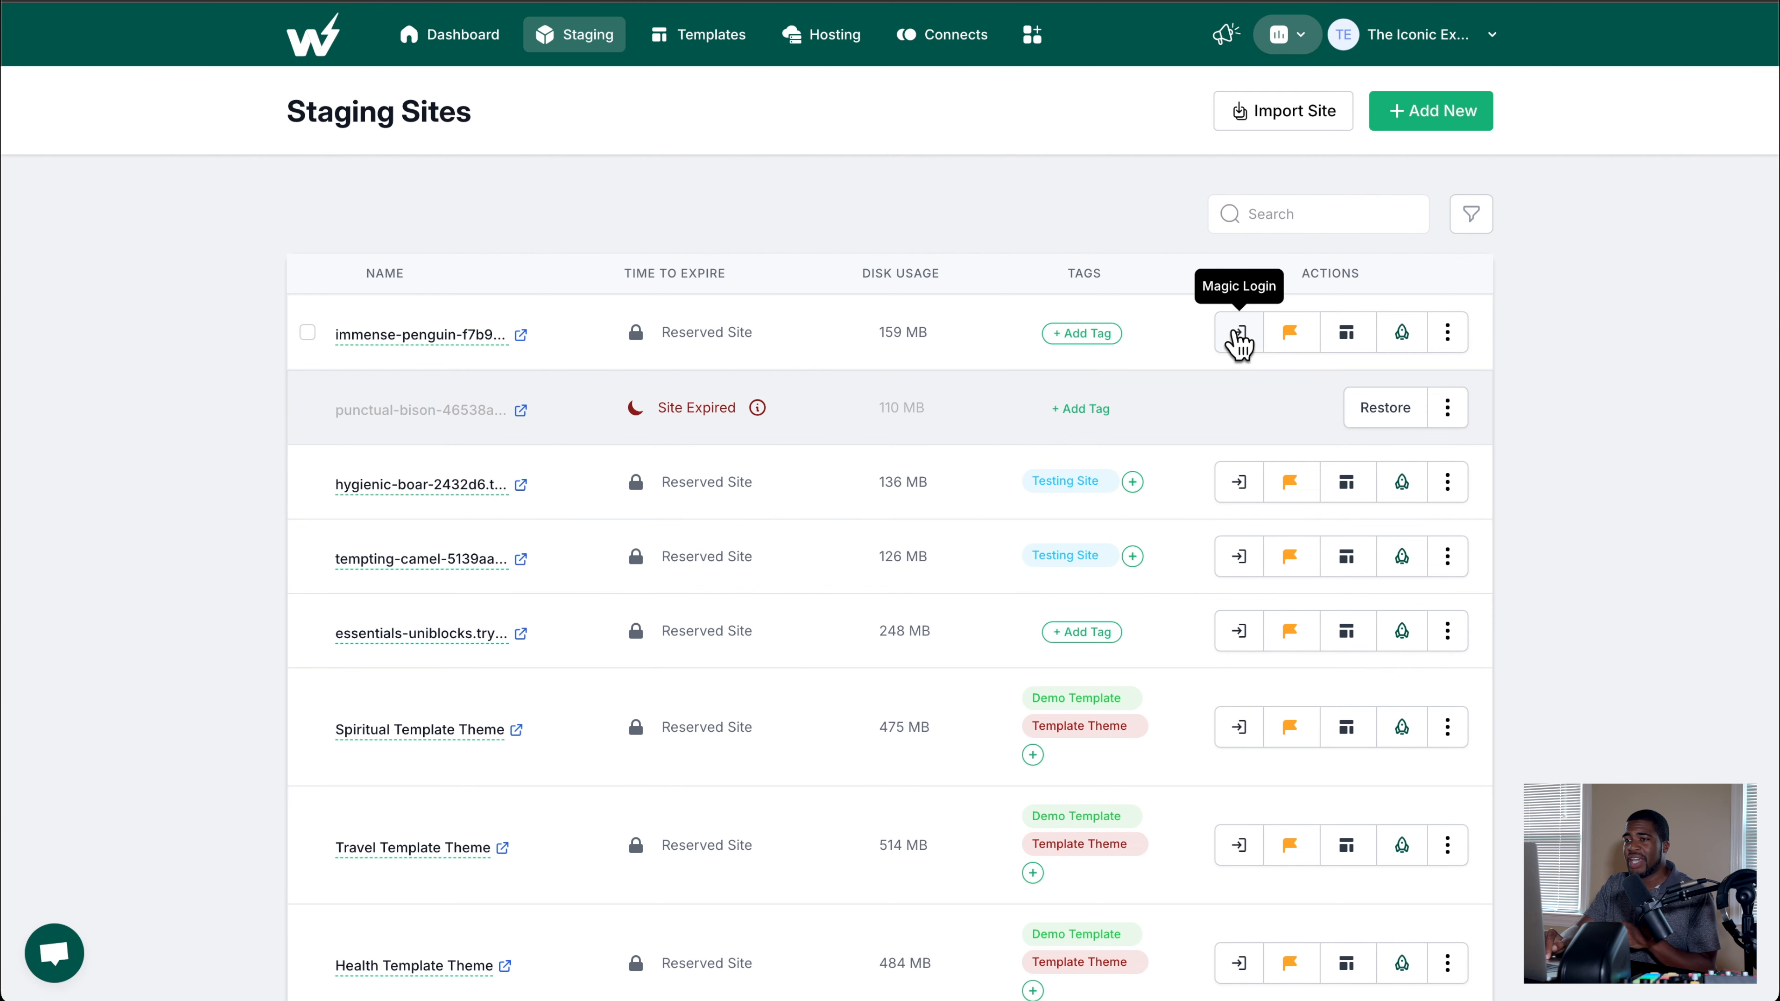
# Step: Log in to the WordPress admin of the immense-penguin staging site
pyautogui.click(1239, 341)
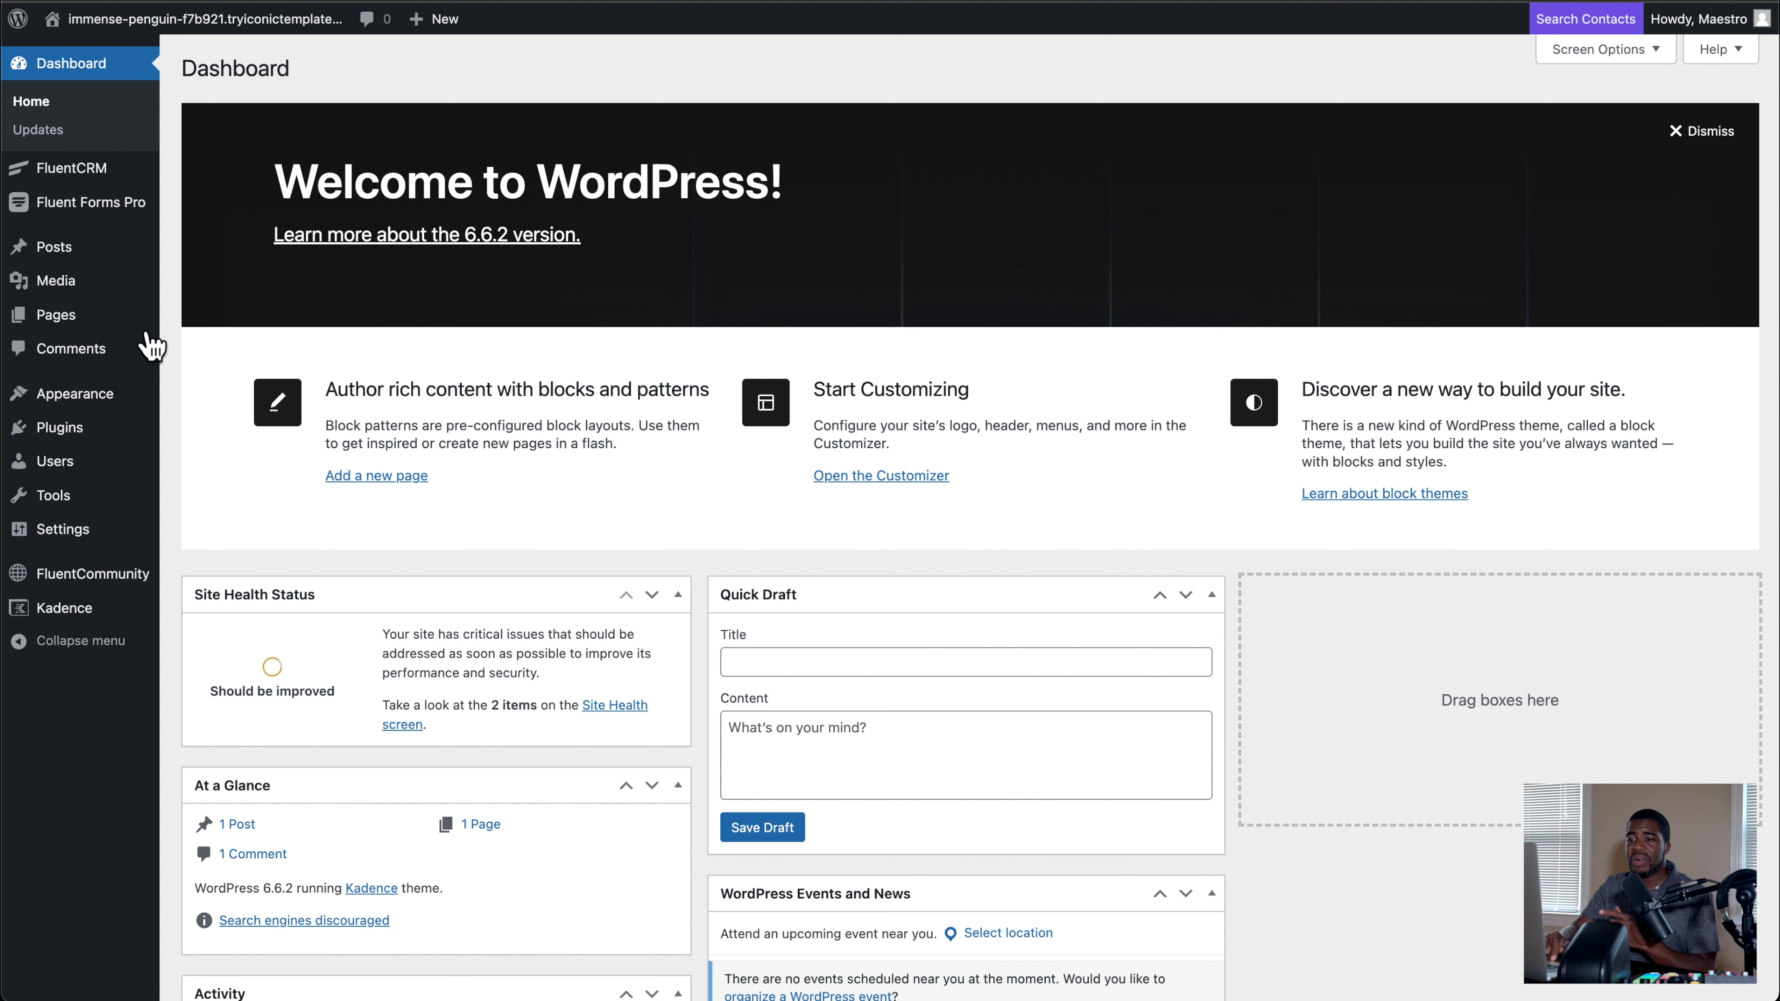
pyautogui.moveTo(67, 435)
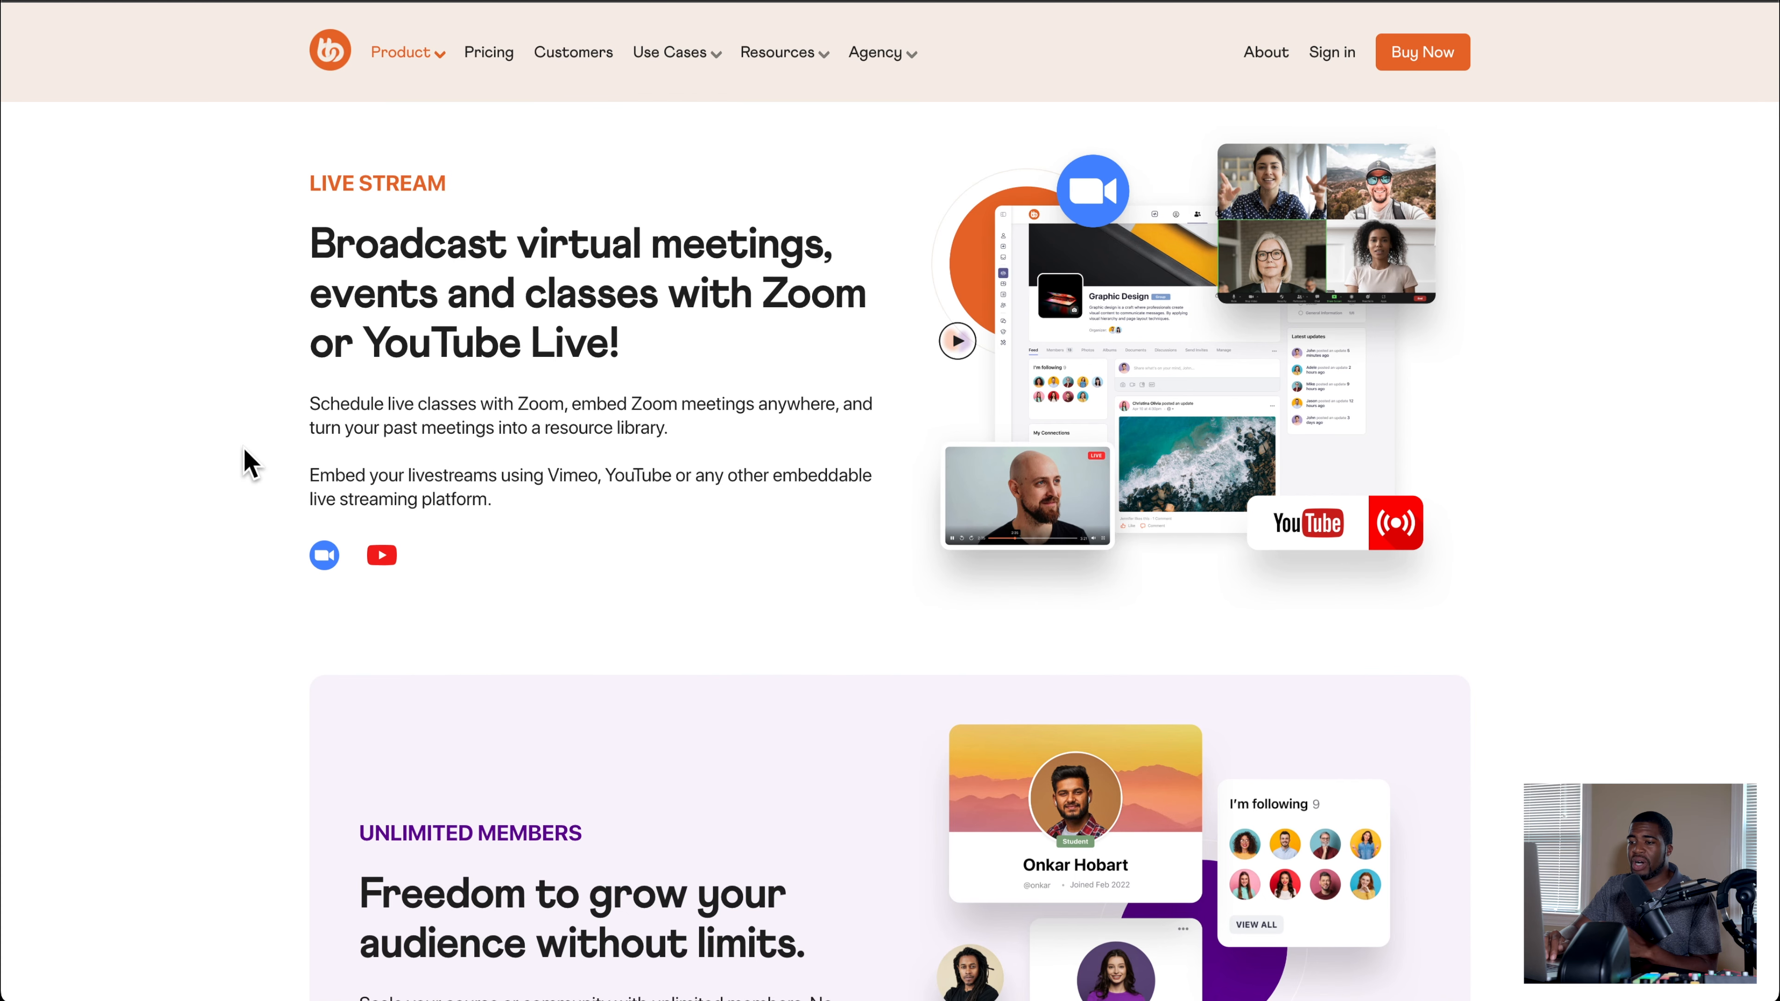
# Step: Switch to BuddyBoss Web and review its live stream section and the Platform Pro and Pro & Theme plans
pyautogui.scroll(-15, 249, 463)
pyautogui.scroll(-20, 244, 449)
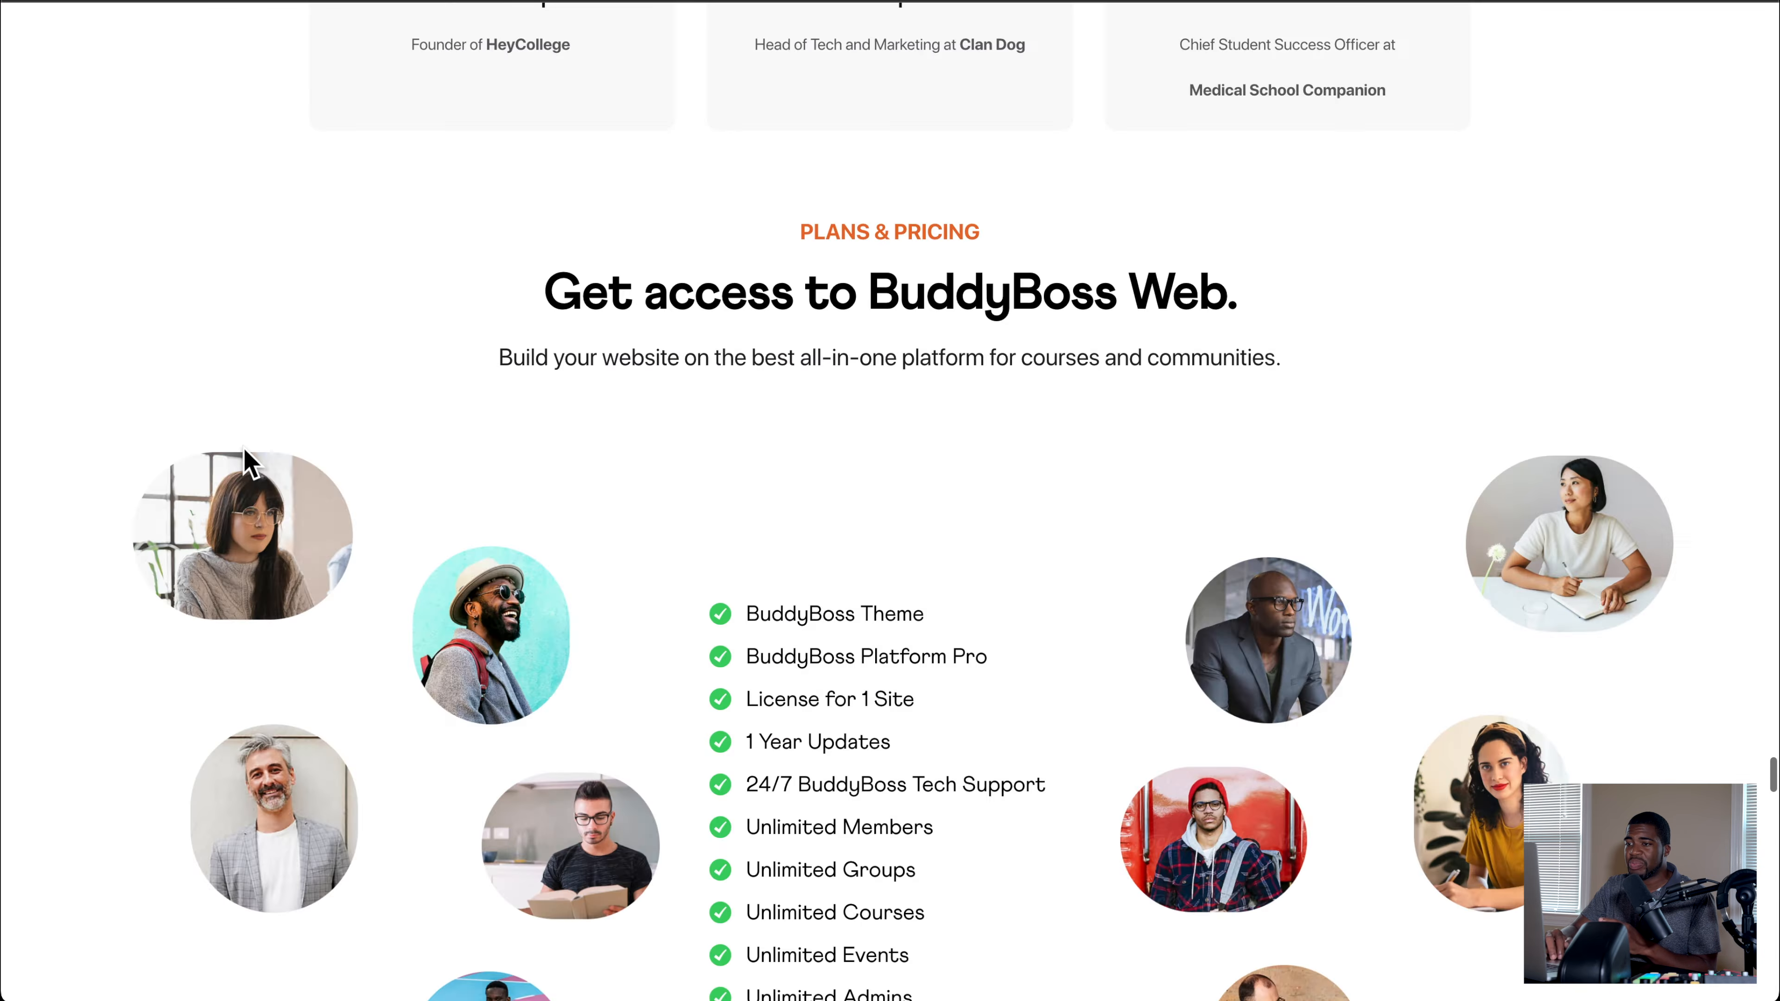
pyautogui.scroll(6, 244, 450)
pyautogui.scroll(5, 247, 462)
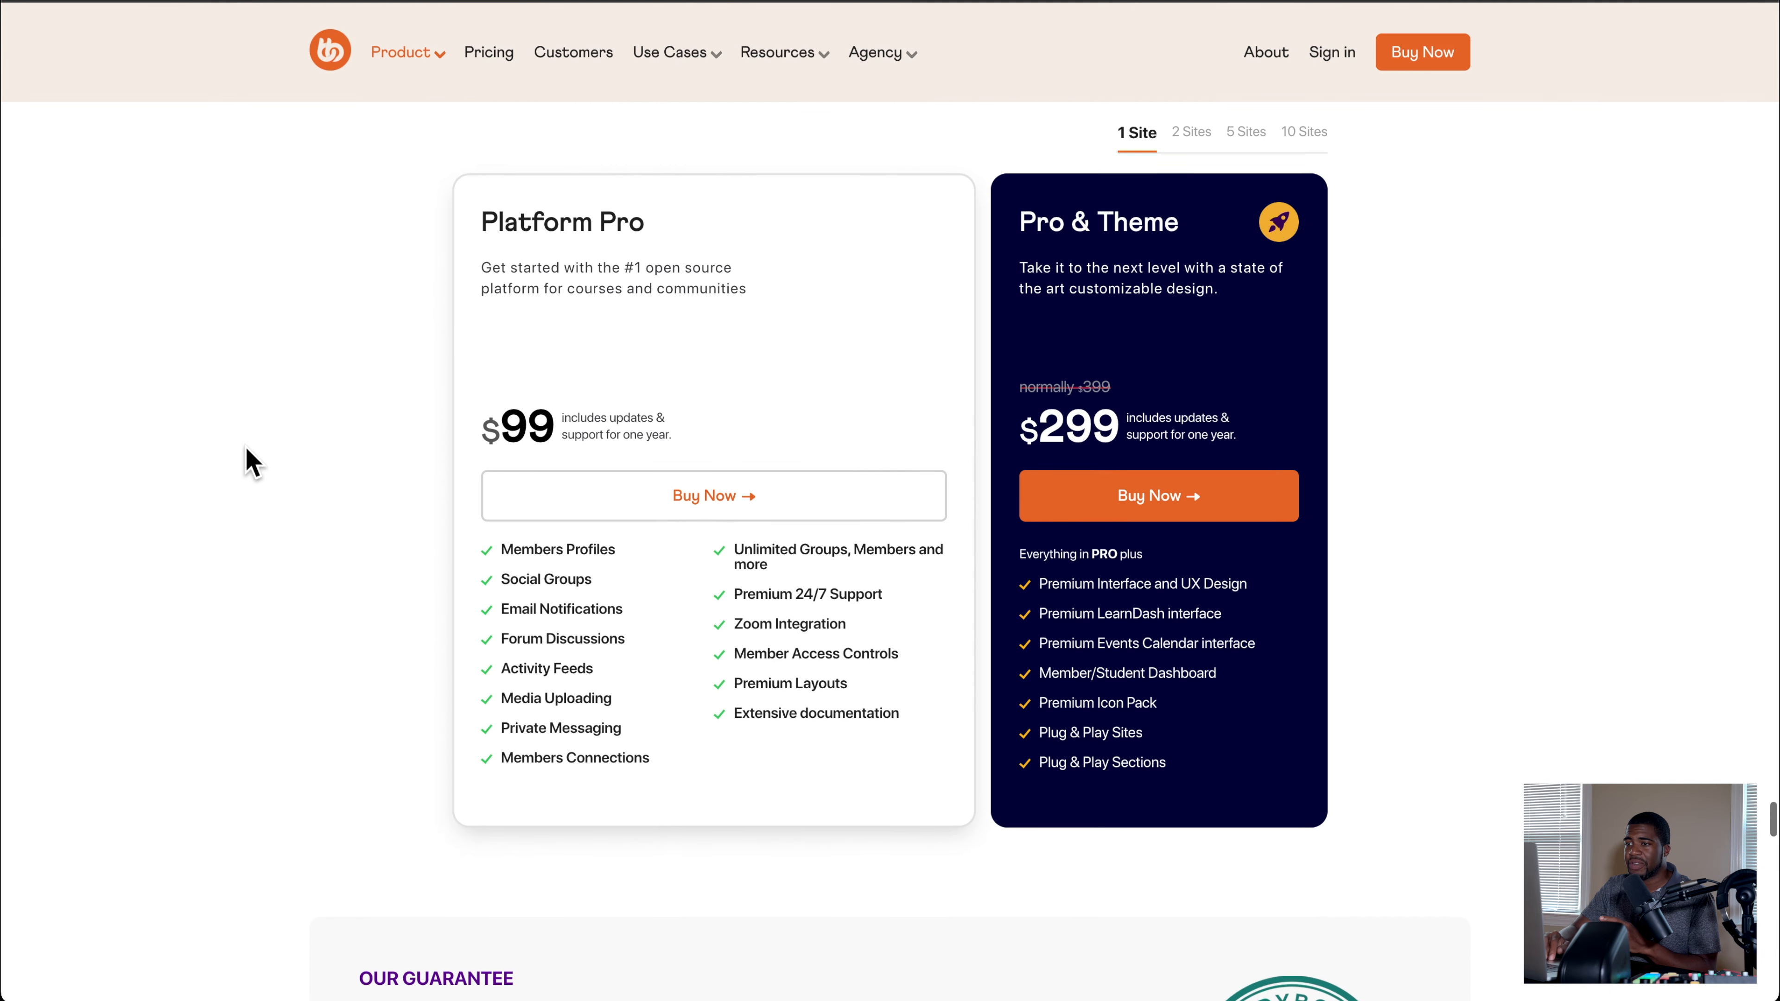
pyautogui.scroll(-1, 505, 226)
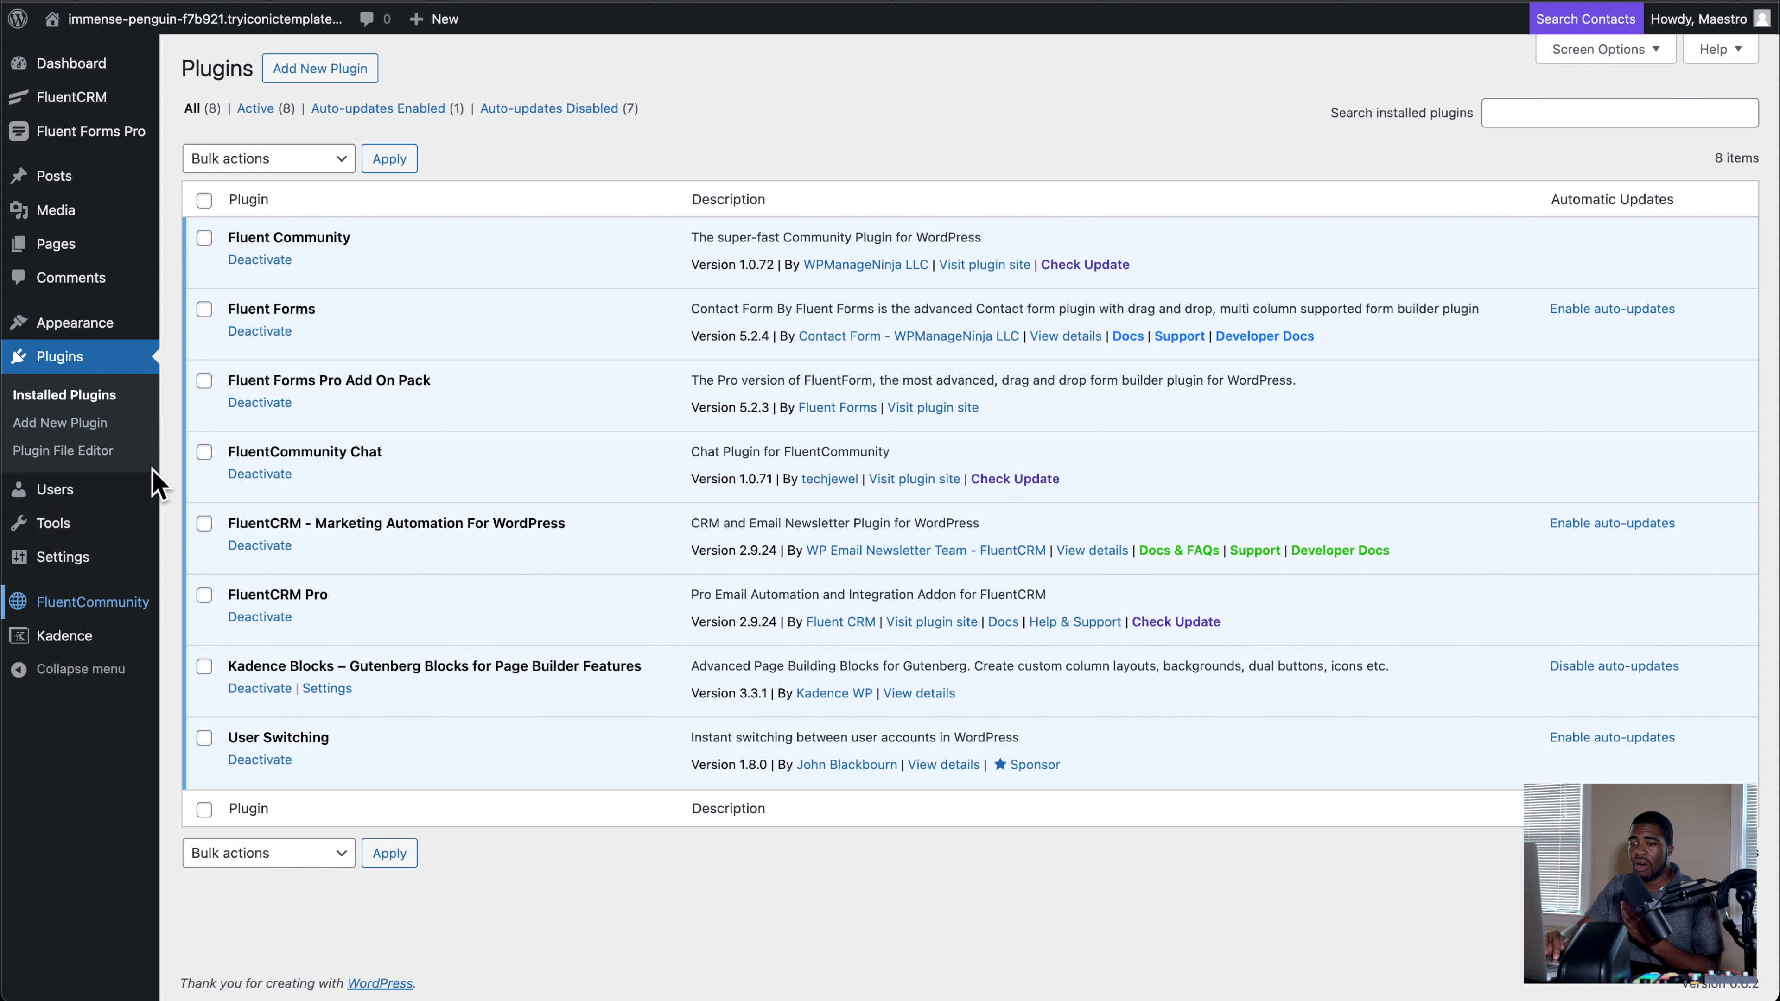
# Step: Open the staging site's FluentCommunity portal from the WordPress admin, examine the portal's General Settings and return to the feed
pyautogui.moveTo(104, 575)
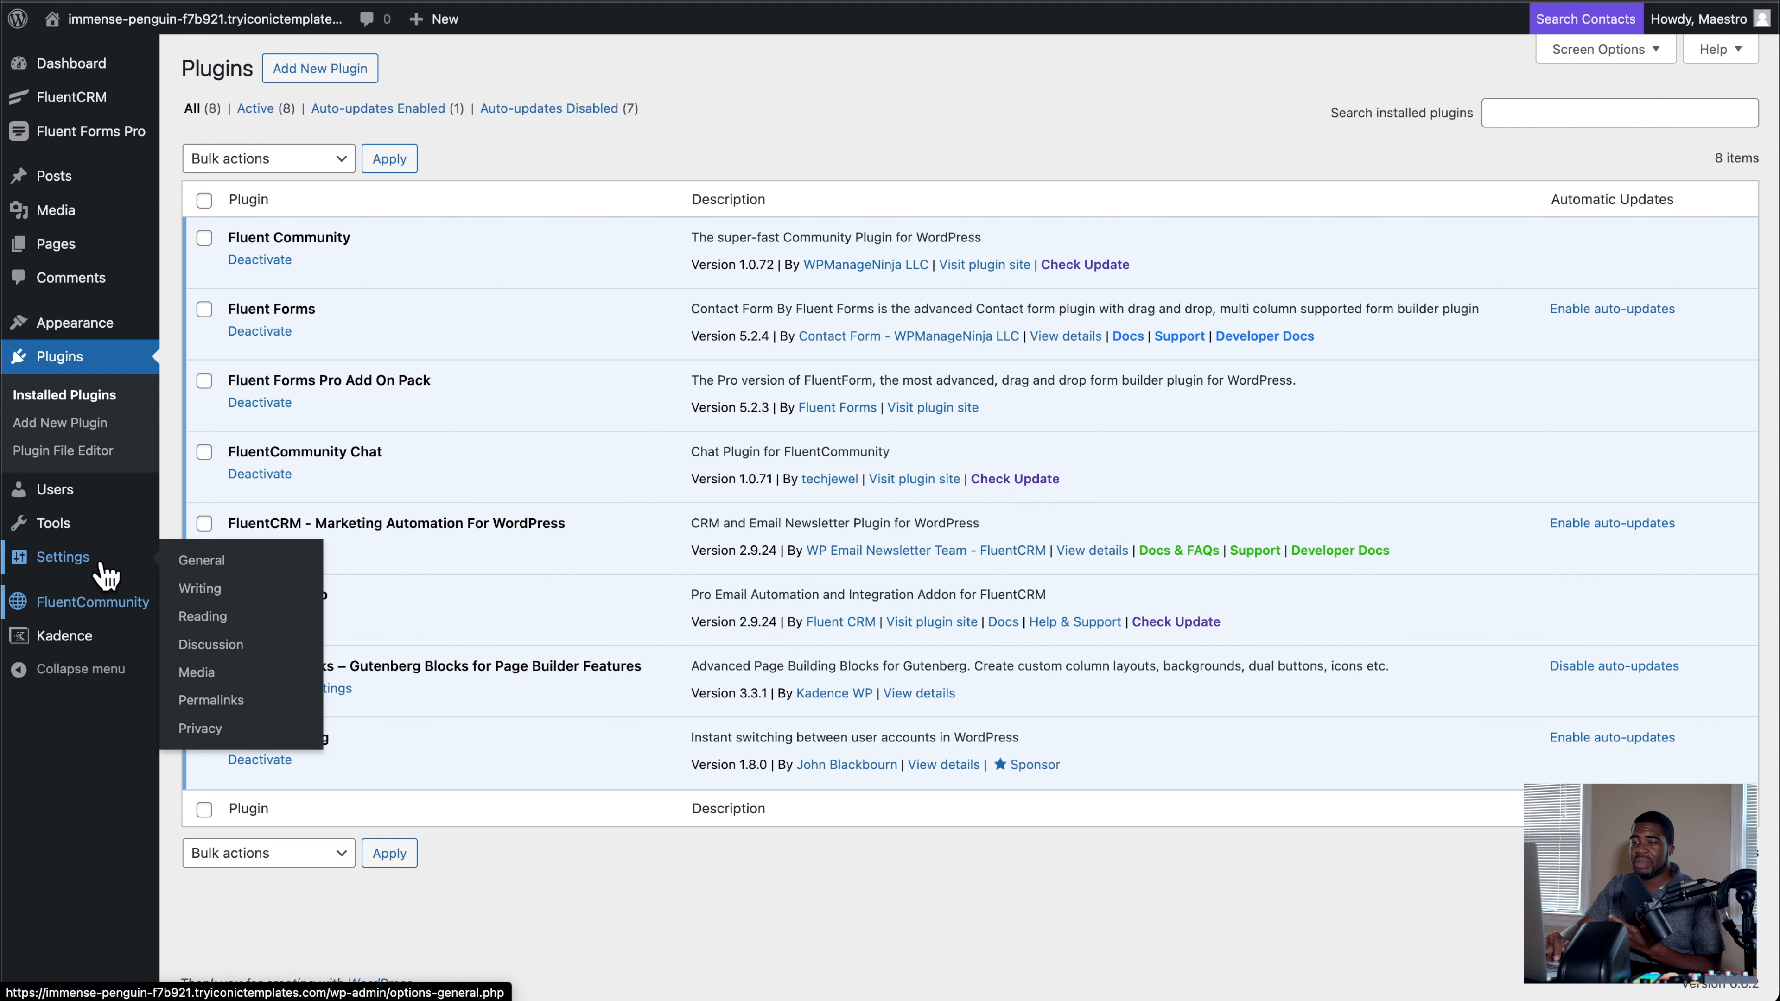
pyautogui.click(96, 561)
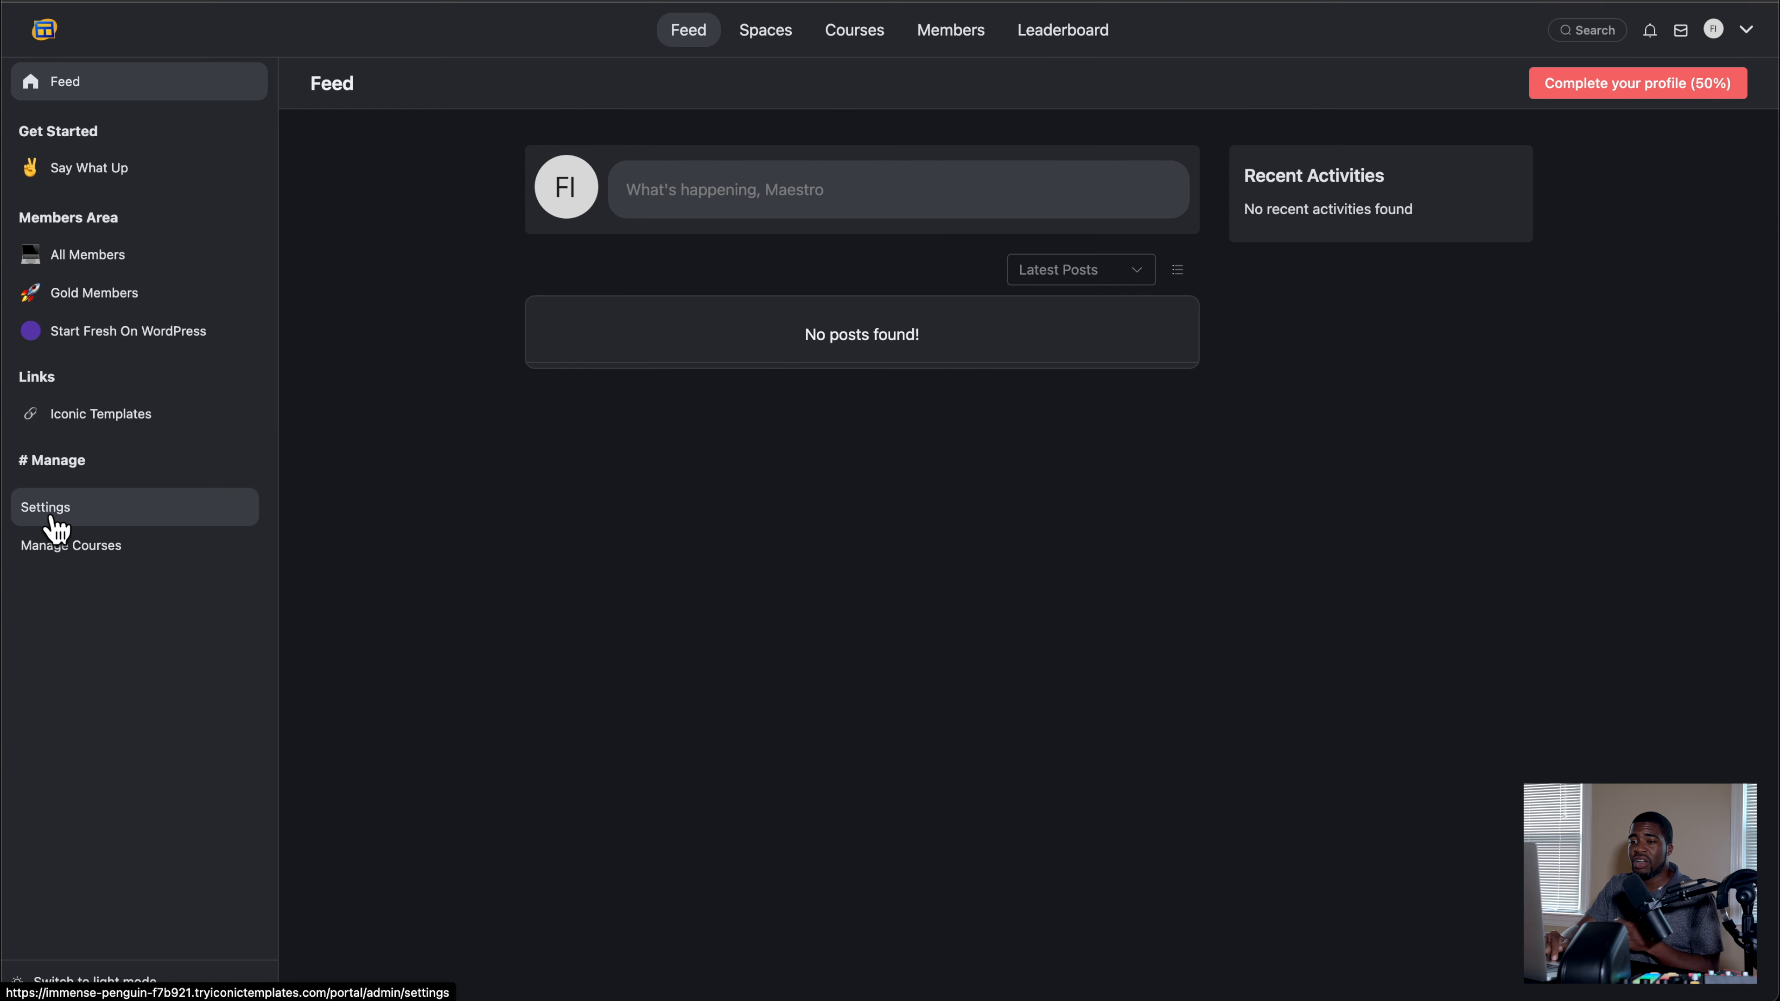
pyautogui.click(53, 527)
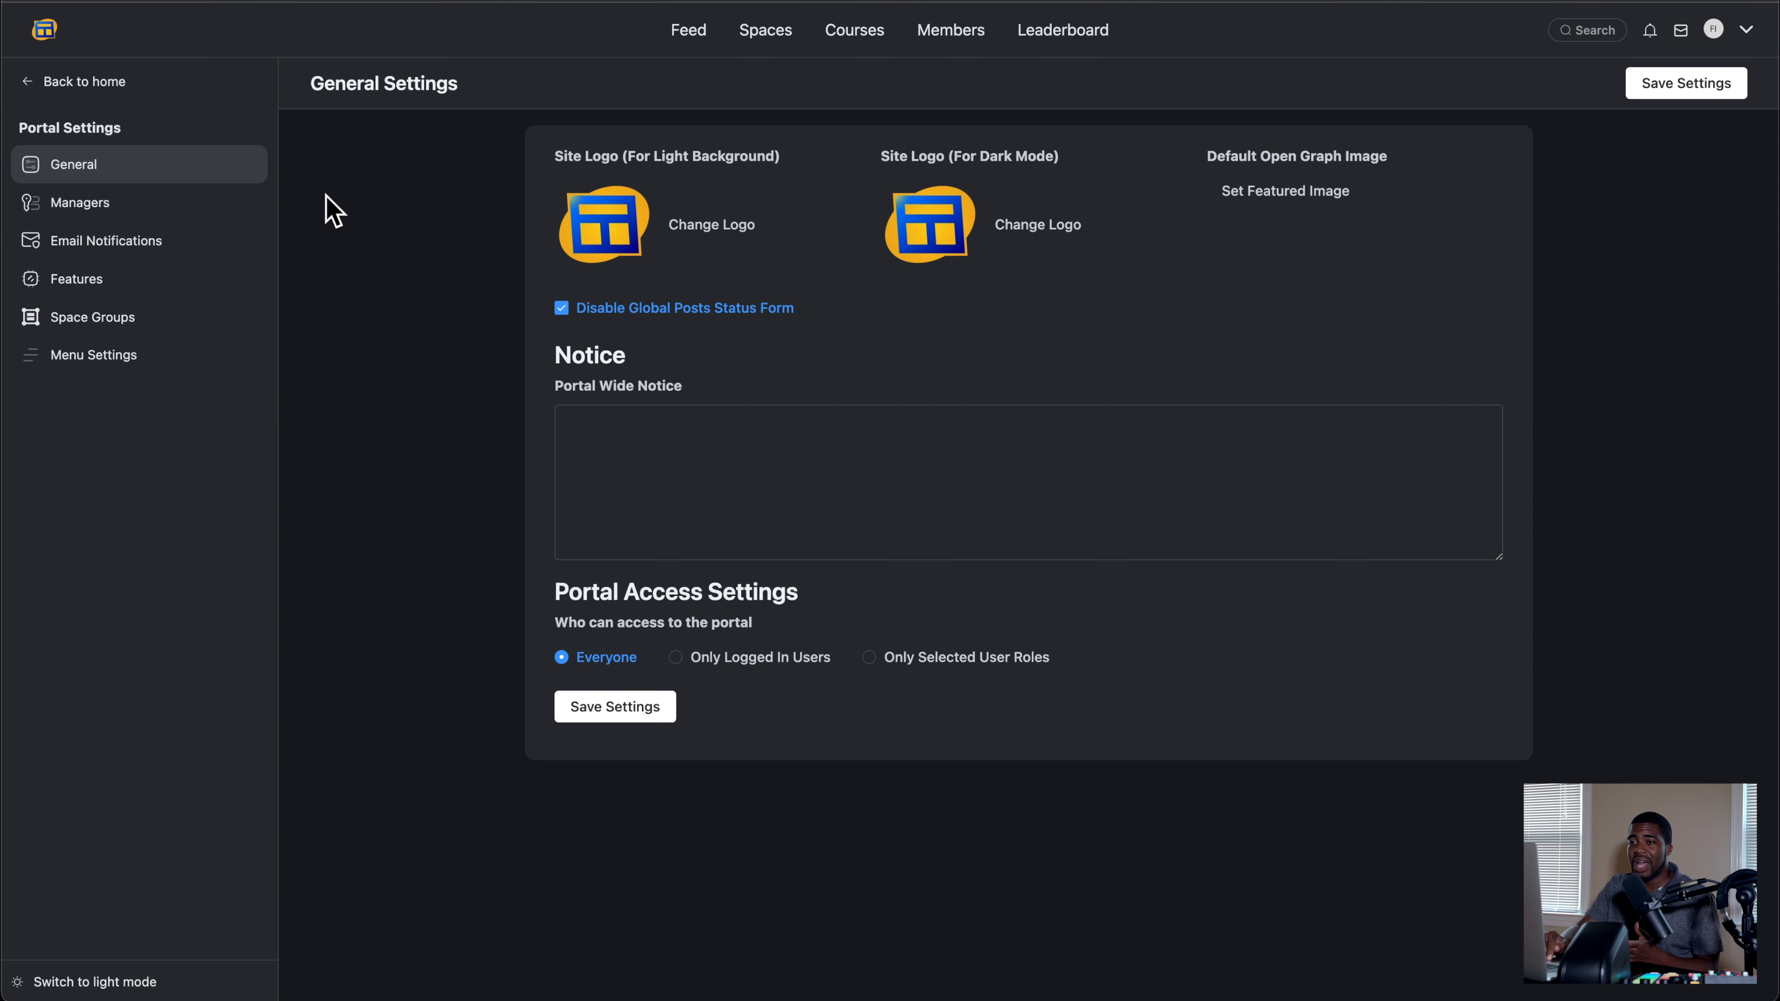
pyautogui.click(89, 97)
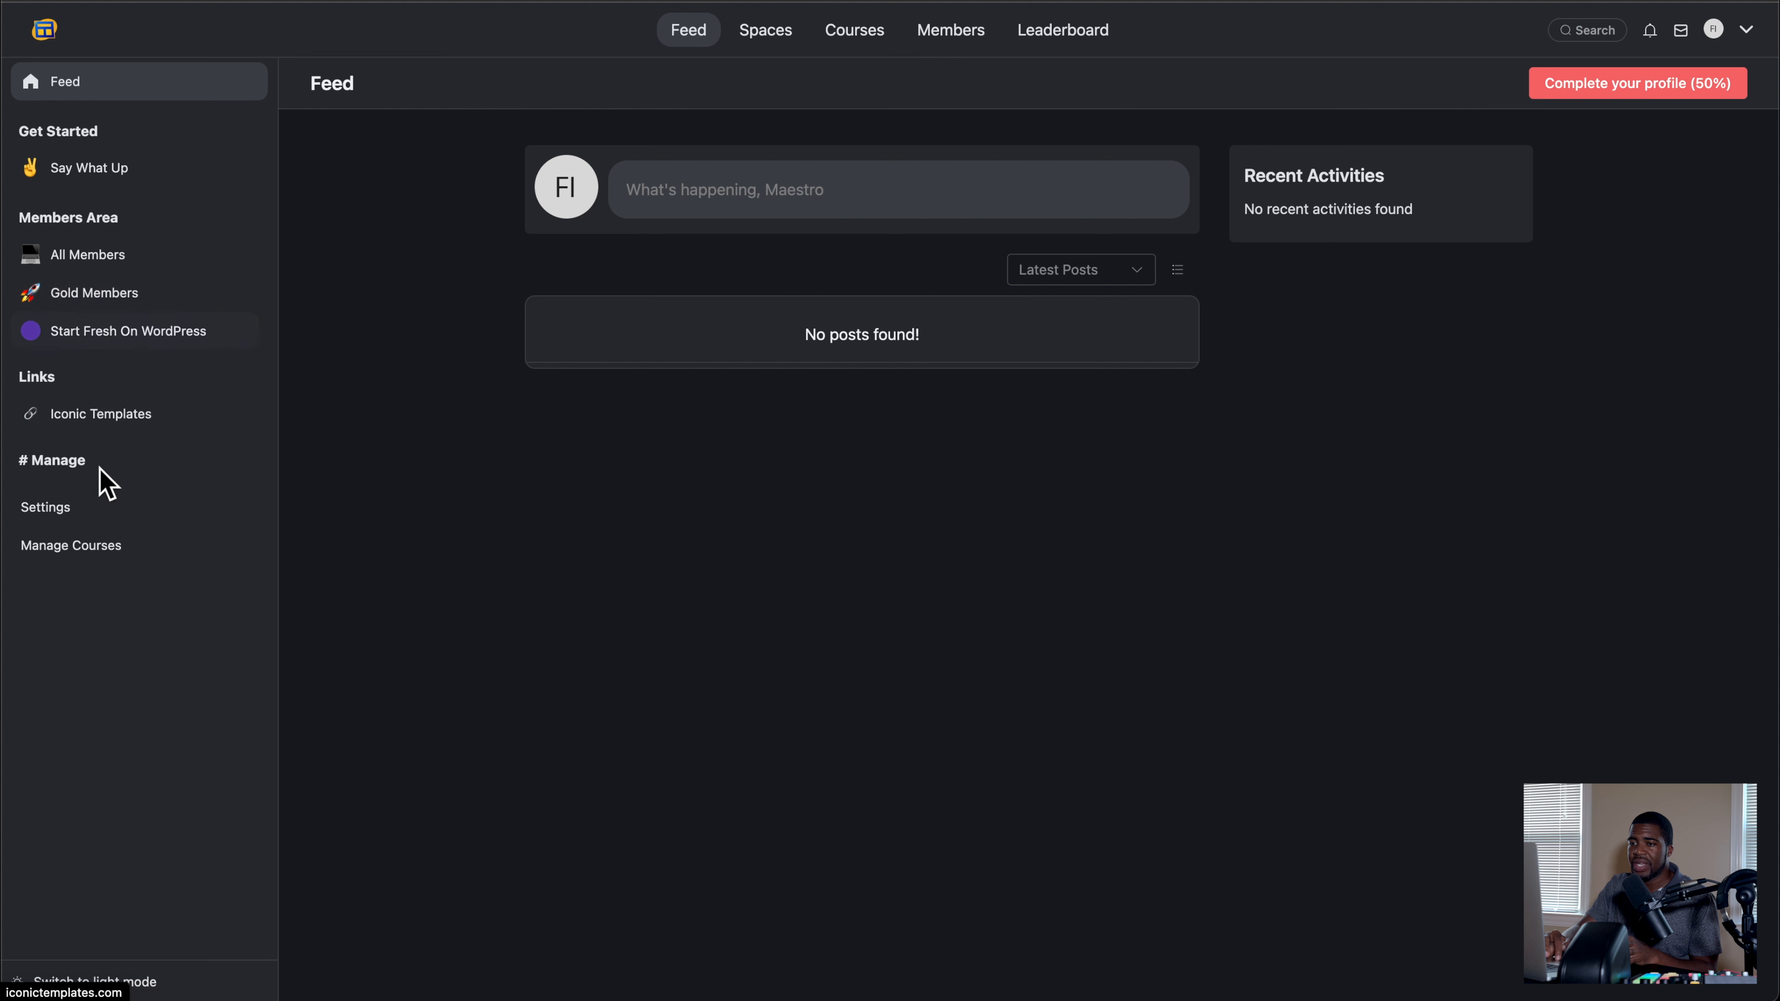
# Step: Set the Portal Wide Notice in the general portal settings to "This is your final warning" and save
pyautogui.click(88, 510)
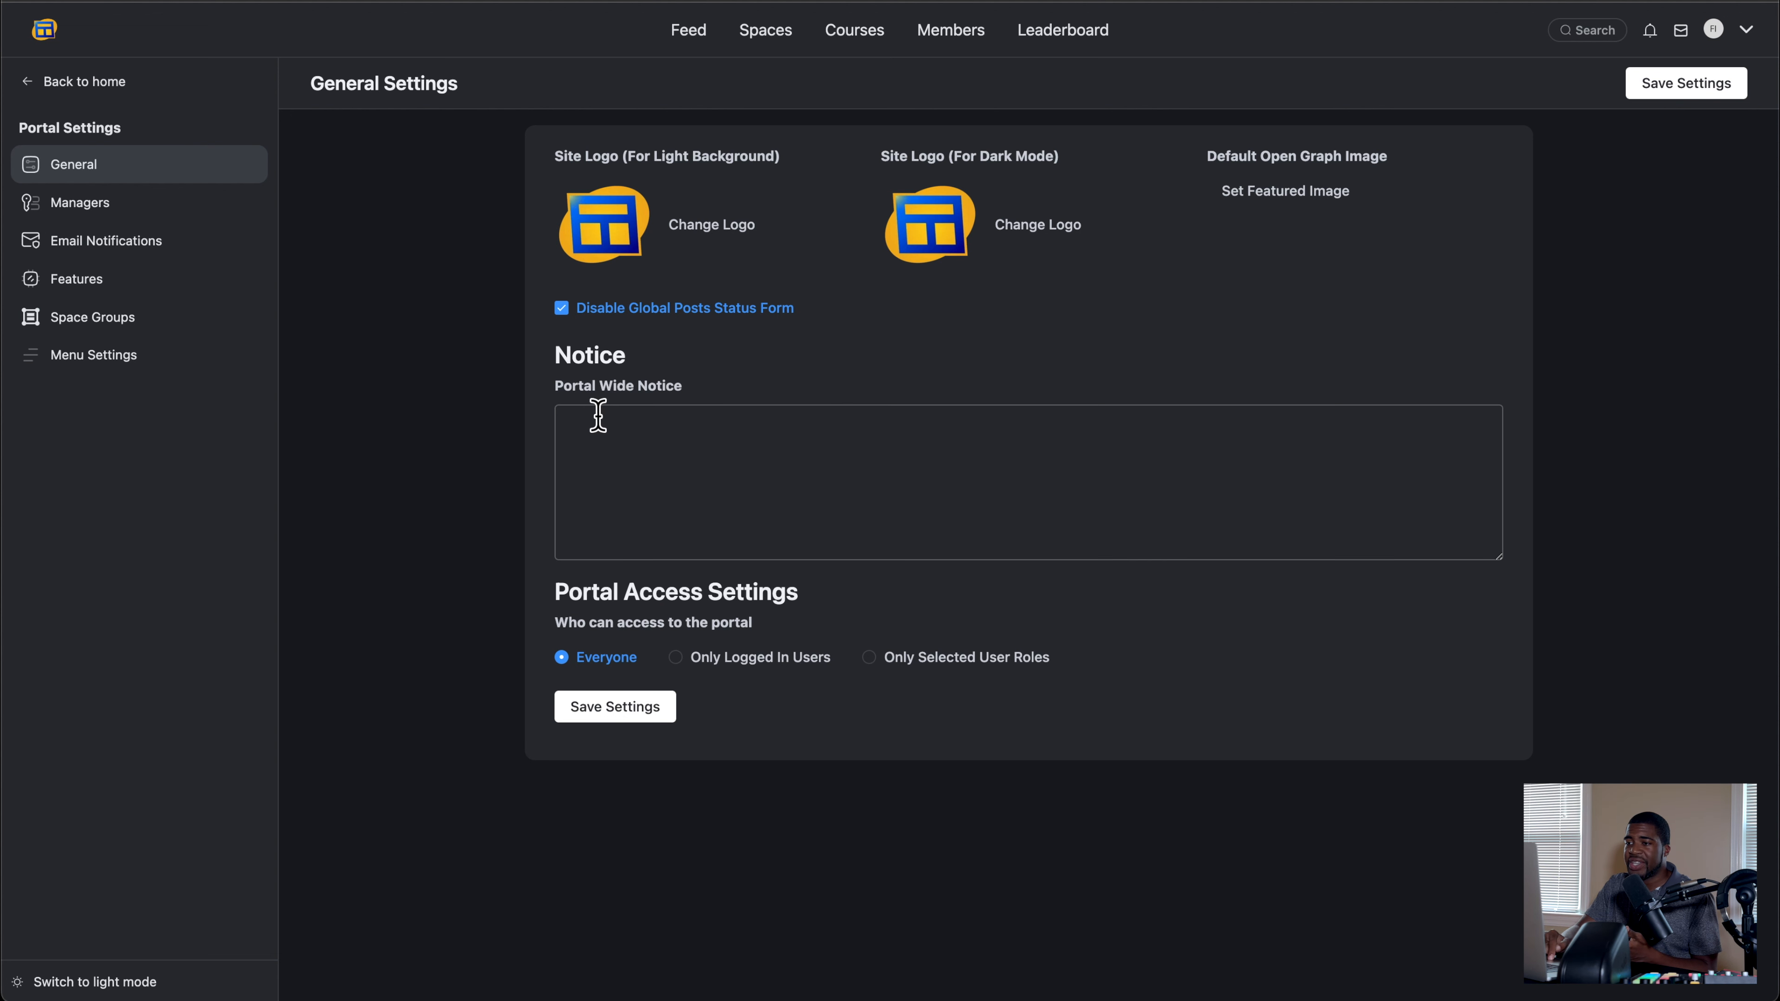
pyautogui.click(614, 439)
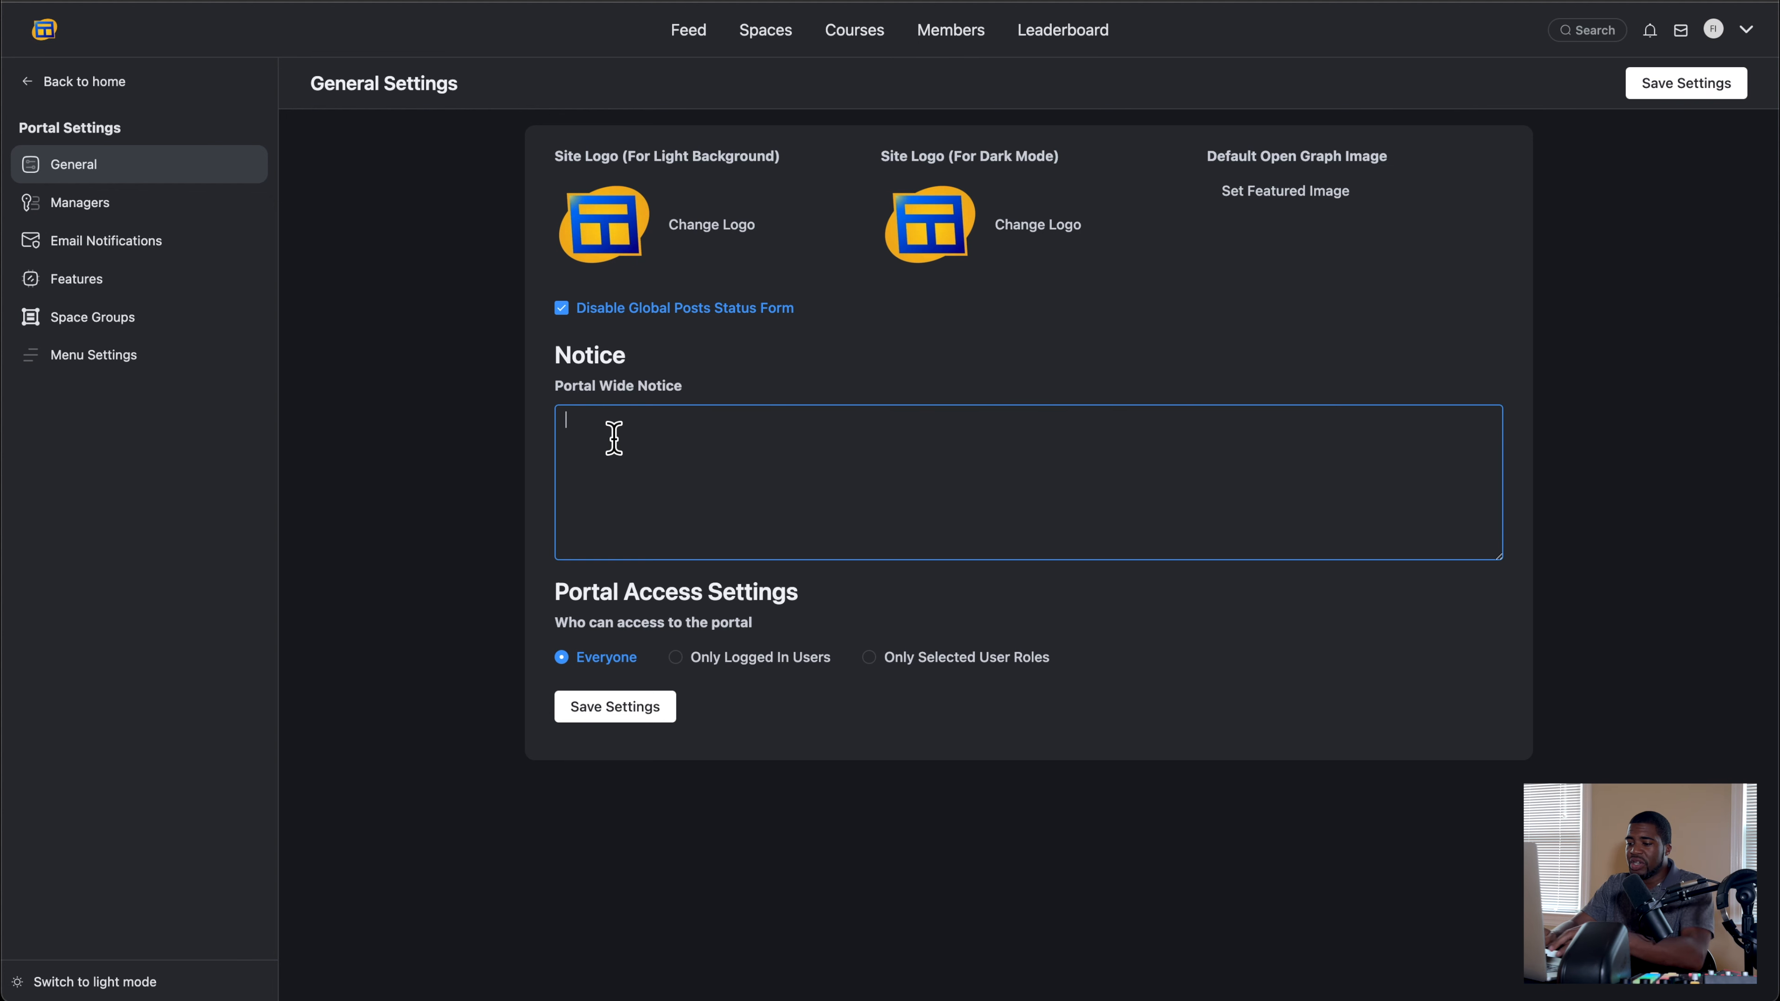
pyautogui.write('This is your final warn')
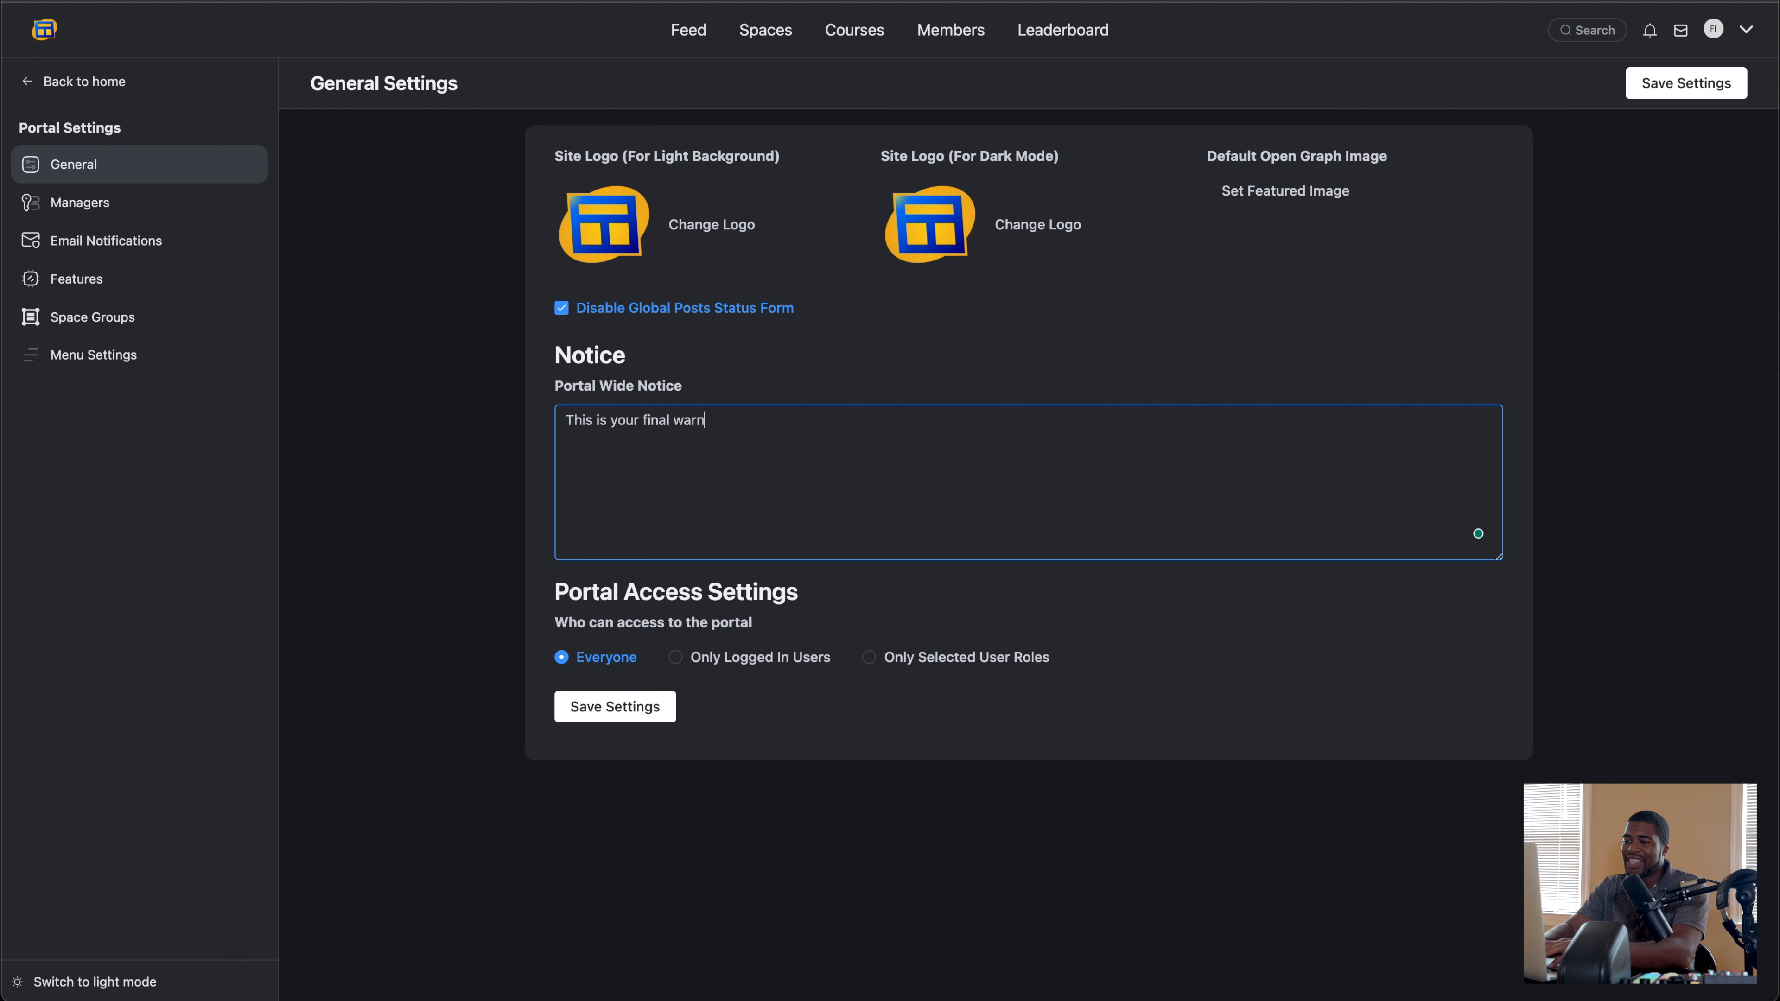
pyautogui.write('ing')
pyautogui.click(613, 712)
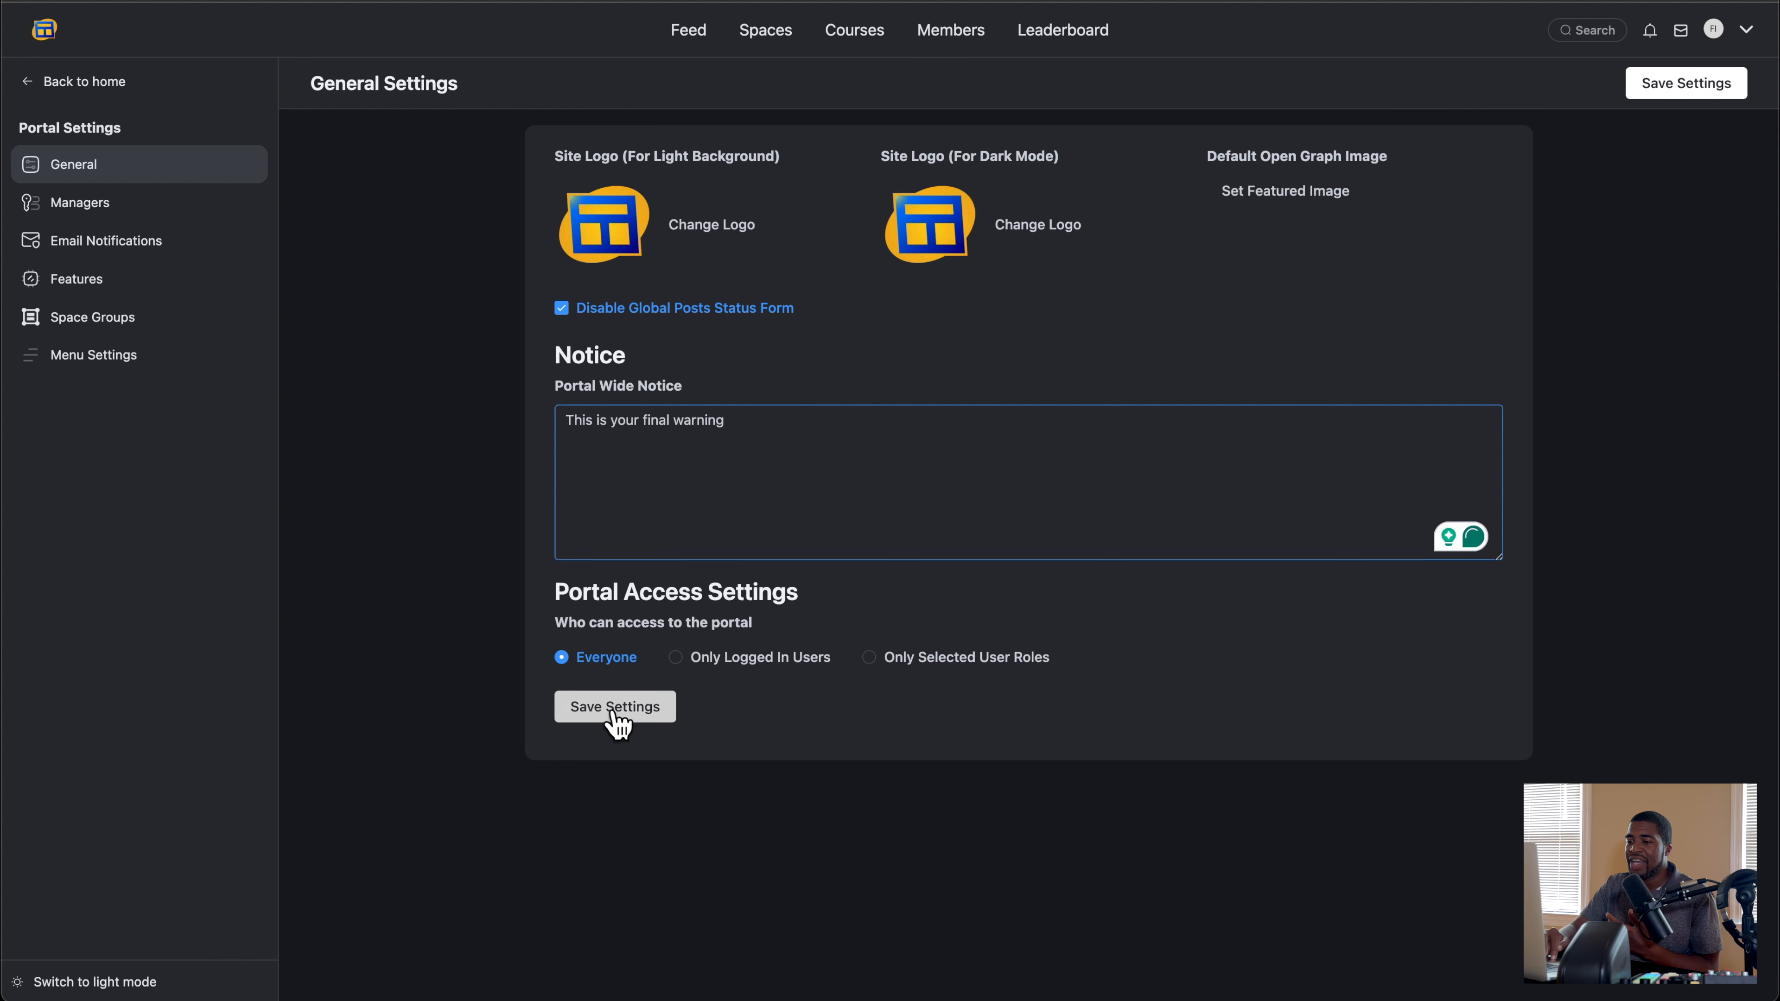
# Step: Look for the portal-wide notice on the feed, visit the Spaces and Courses pages, and reload the feed
pyautogui.click(683, 32)
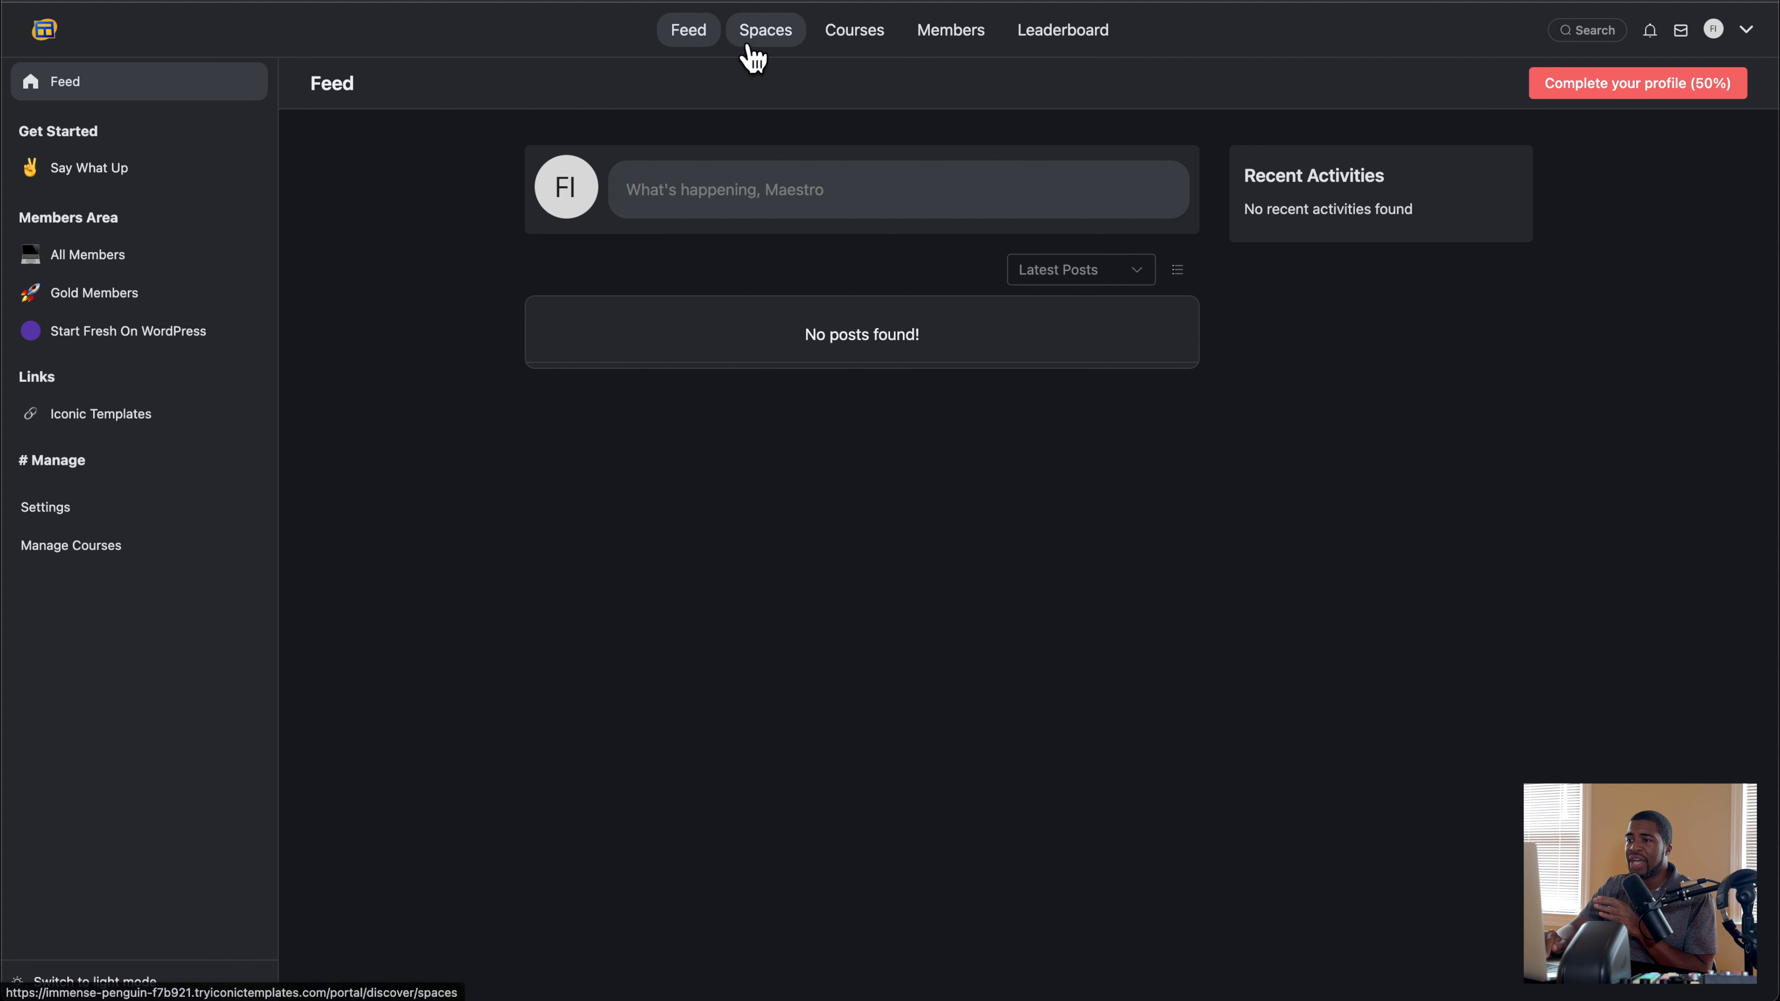
pyautogui.click(785, 44)
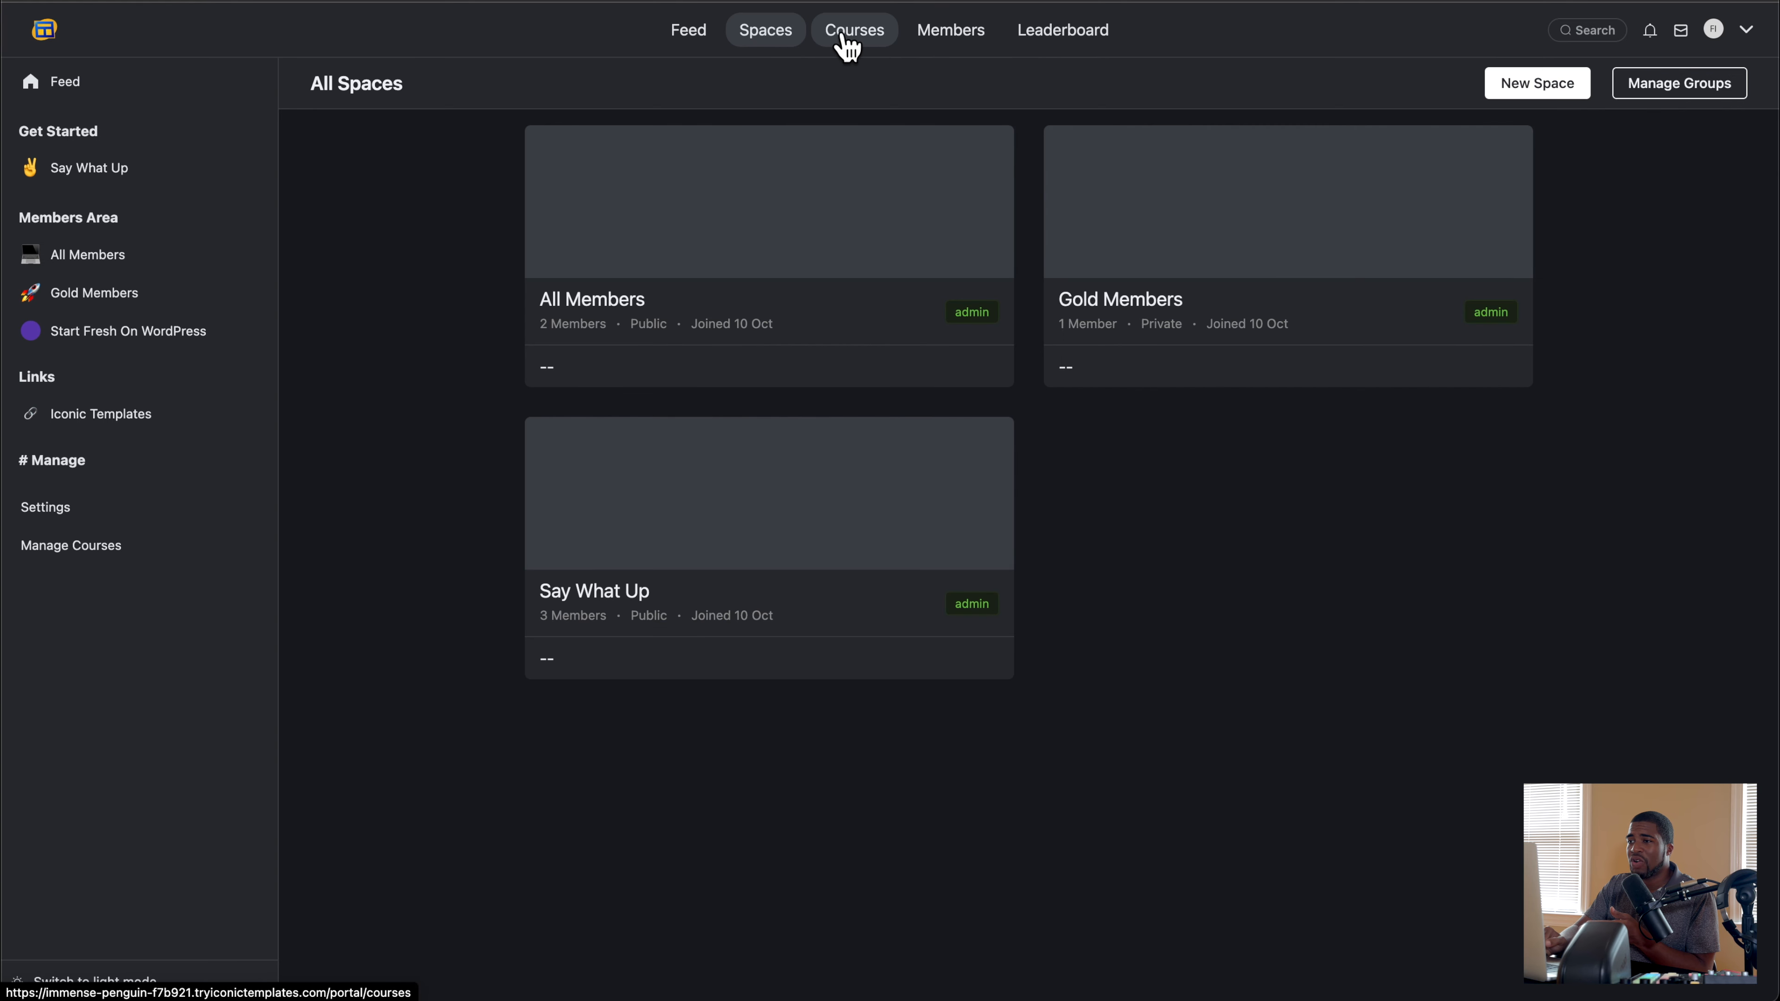
pyautogui.click(847, 44)
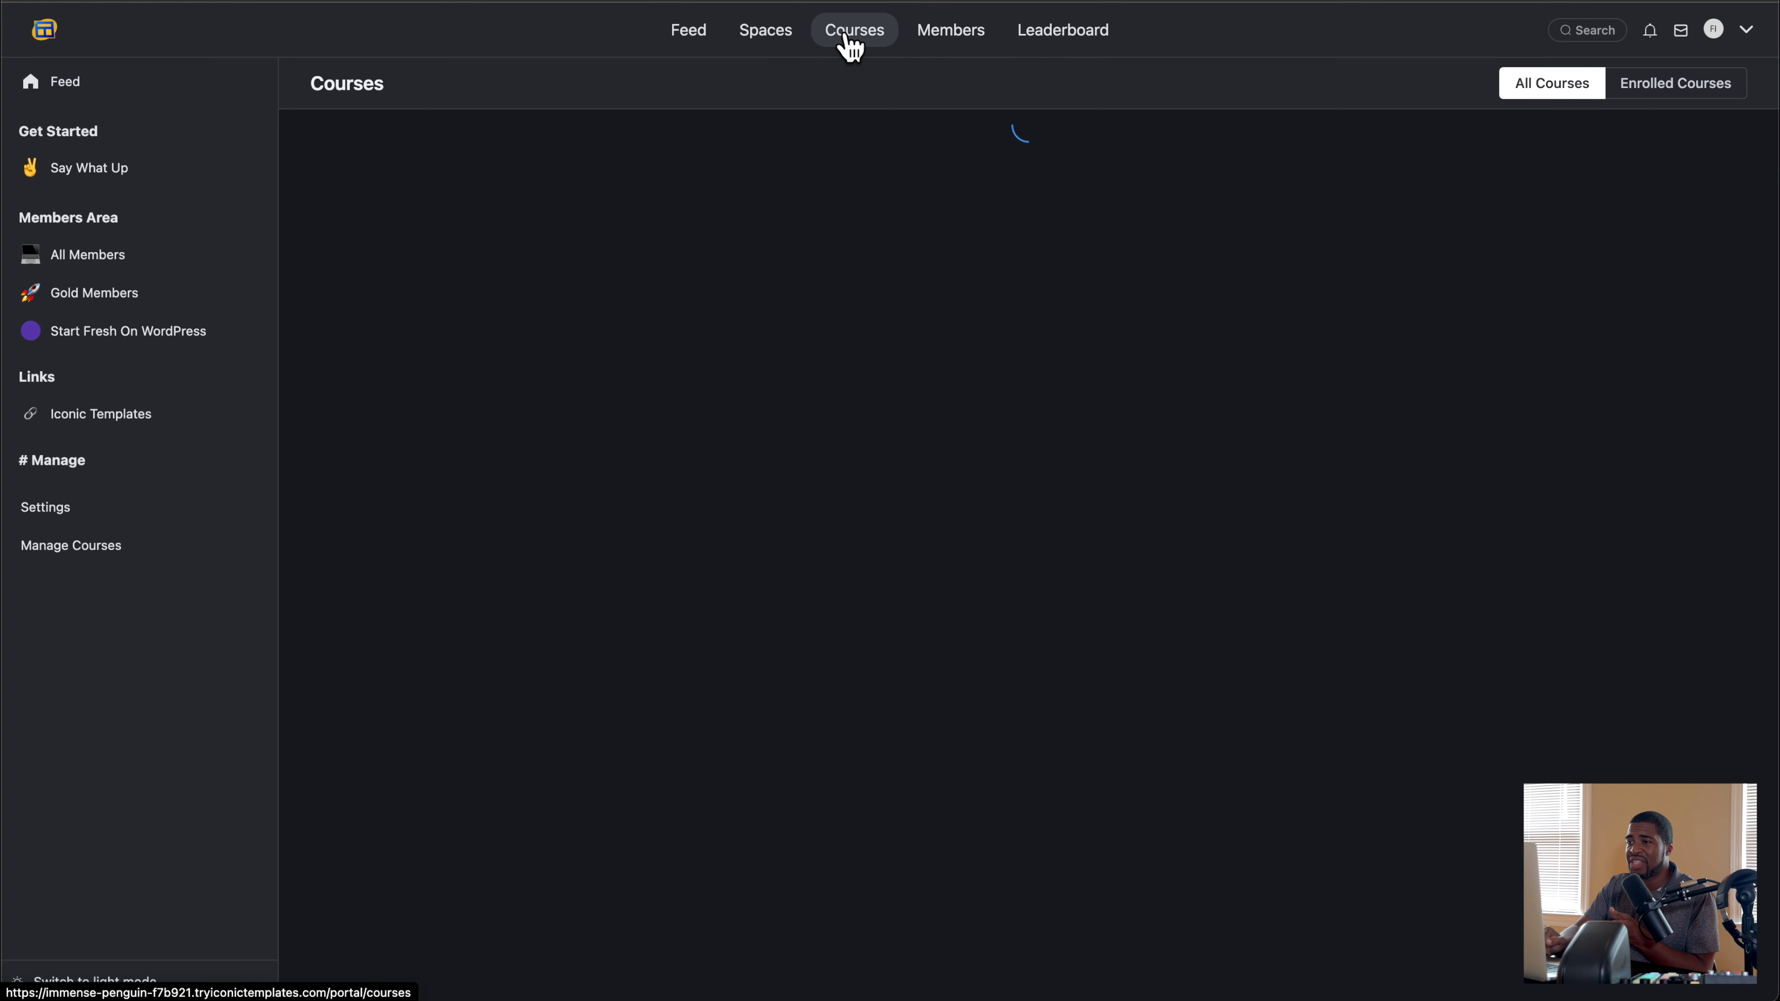
pyautogui.click(689, 43)
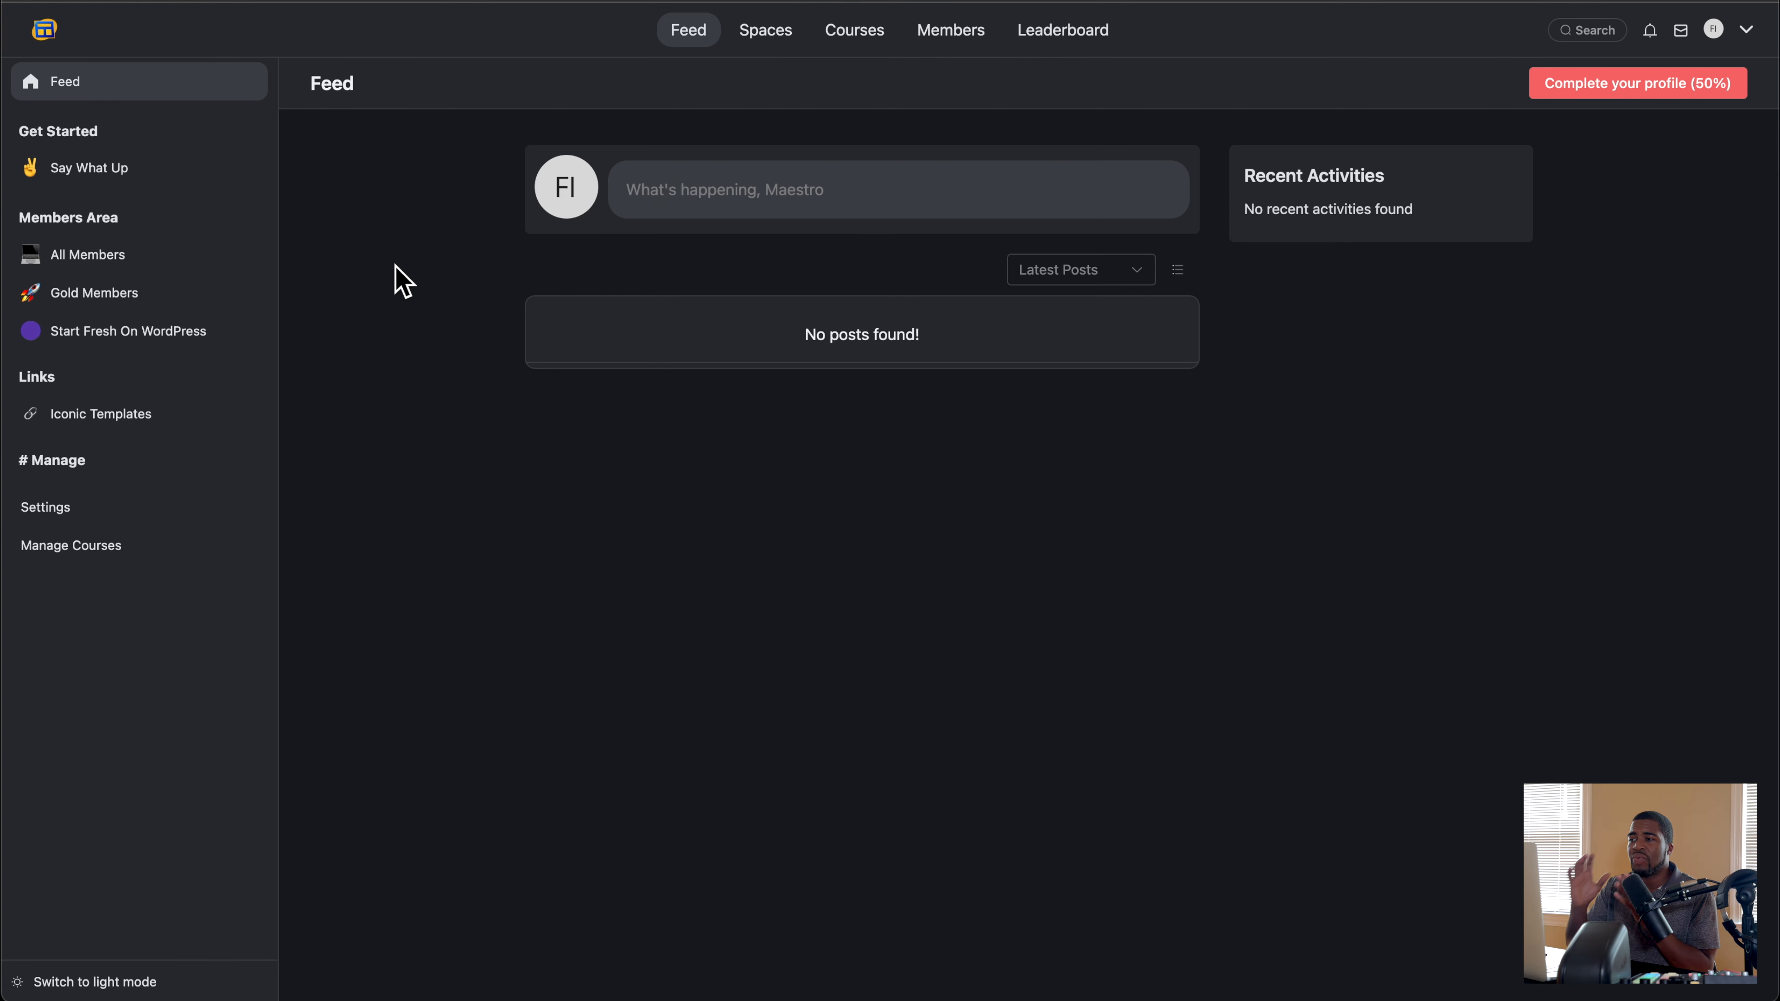
pyautogui.click(98, 1)
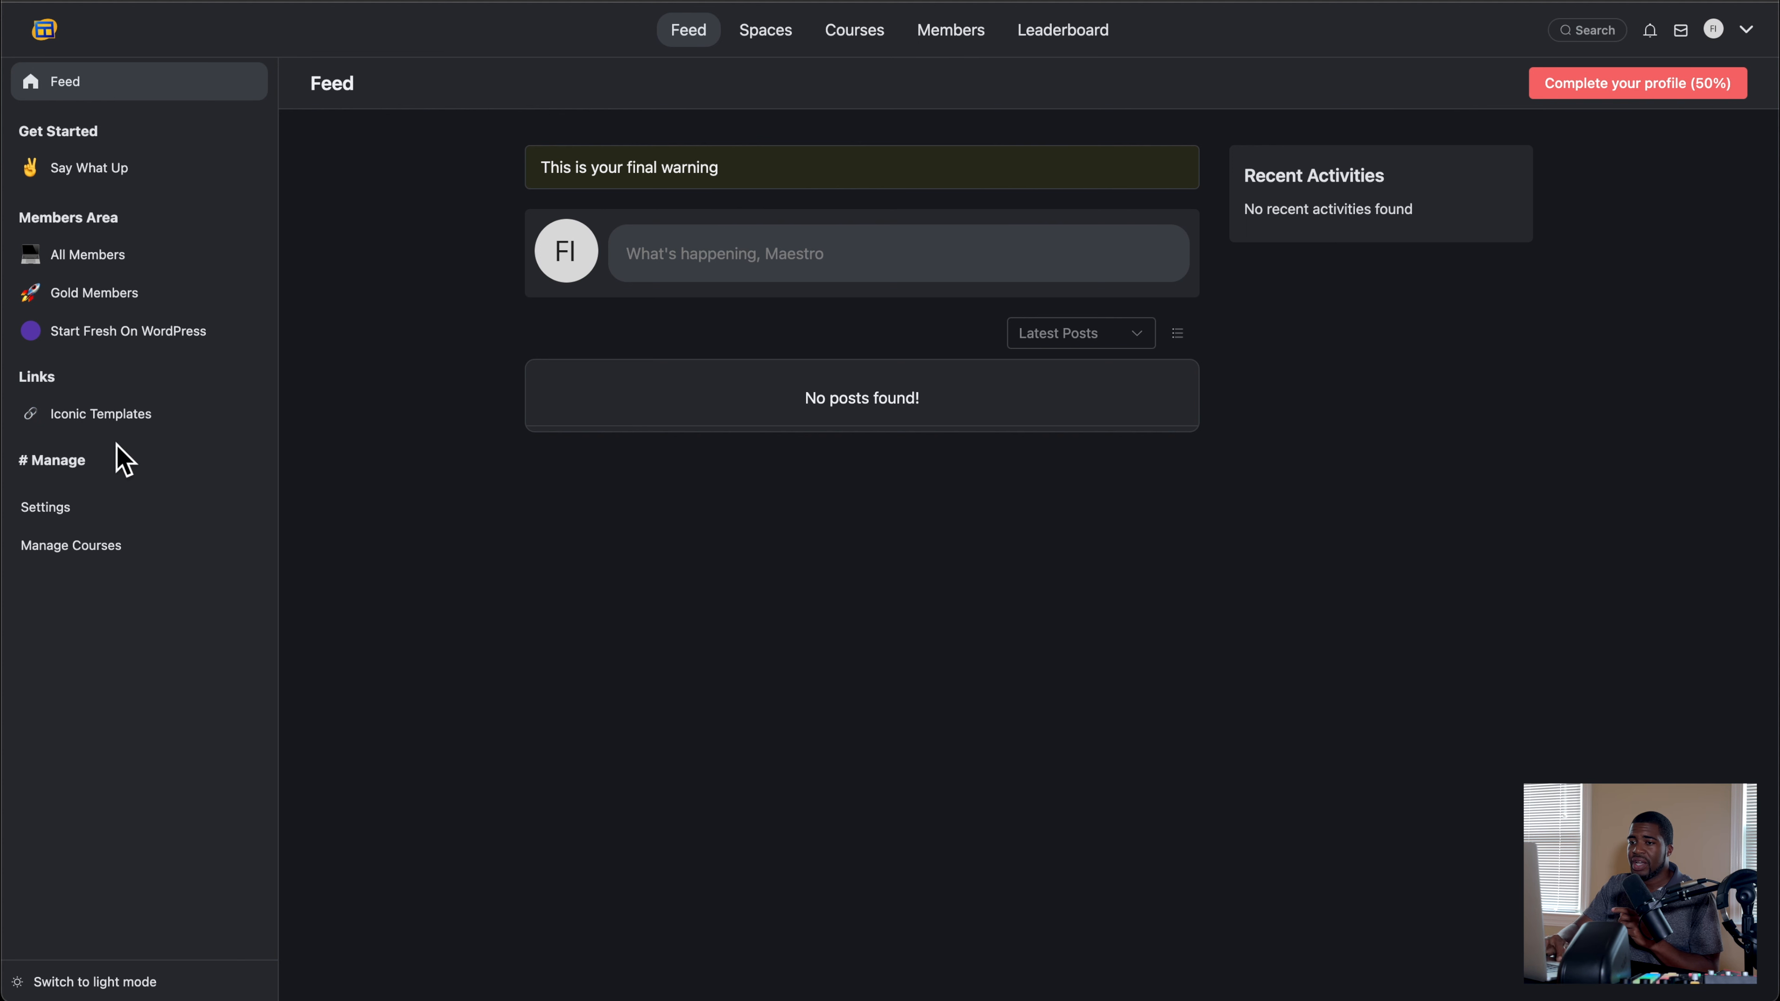
# Step: Clear the Portal Wide Notice in the general portal settings, save, and return to the feed
pyautogui.click(82, 509)
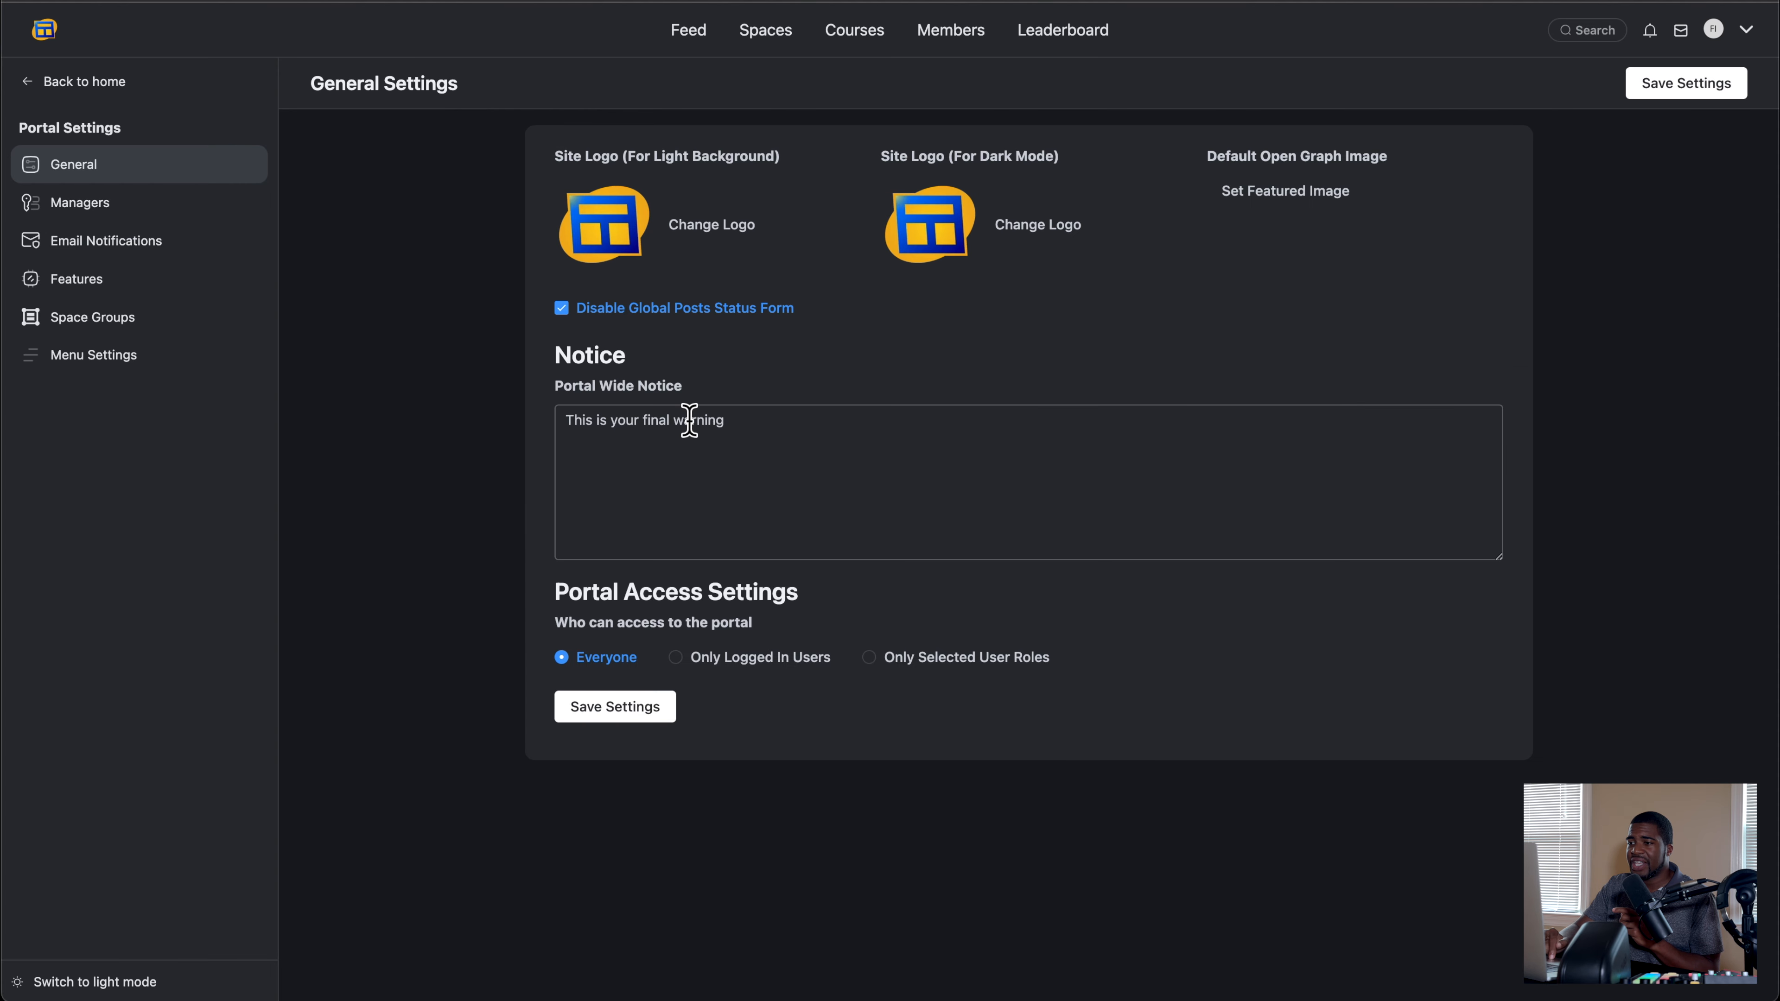
pyautogui.tripleClick(690, 420)
pyautogui.press('BackSpace')
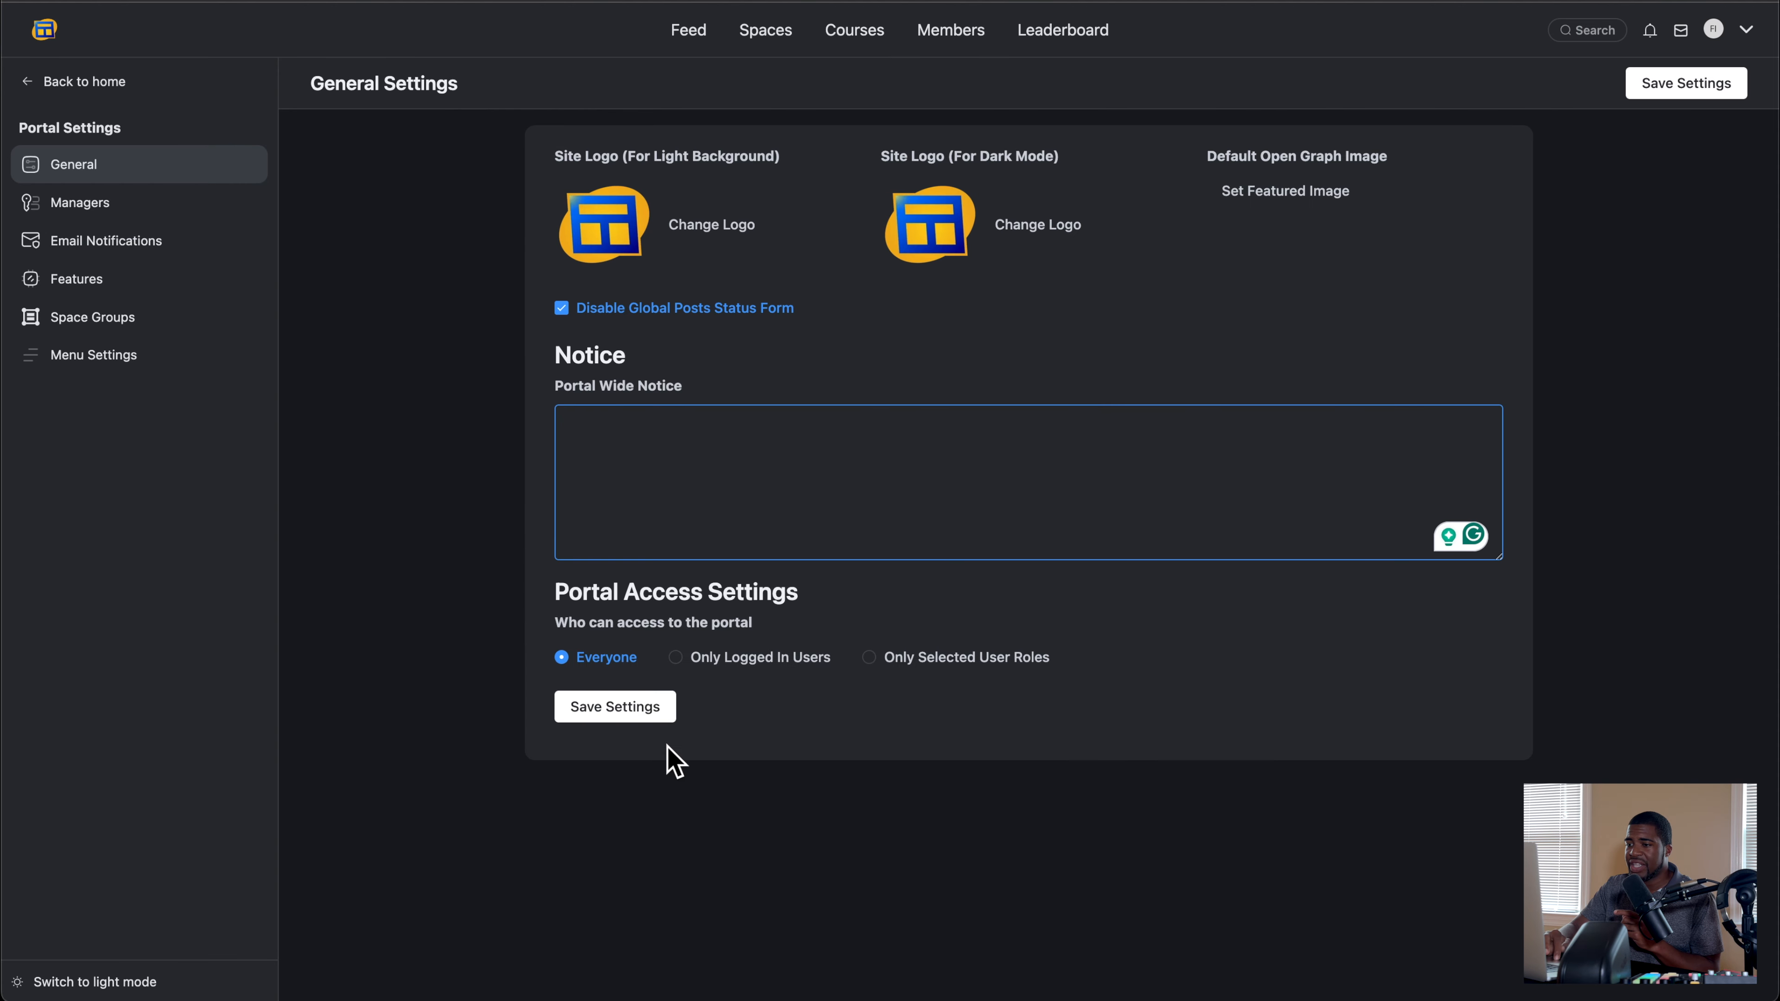
pyautogui.click(617, 709)
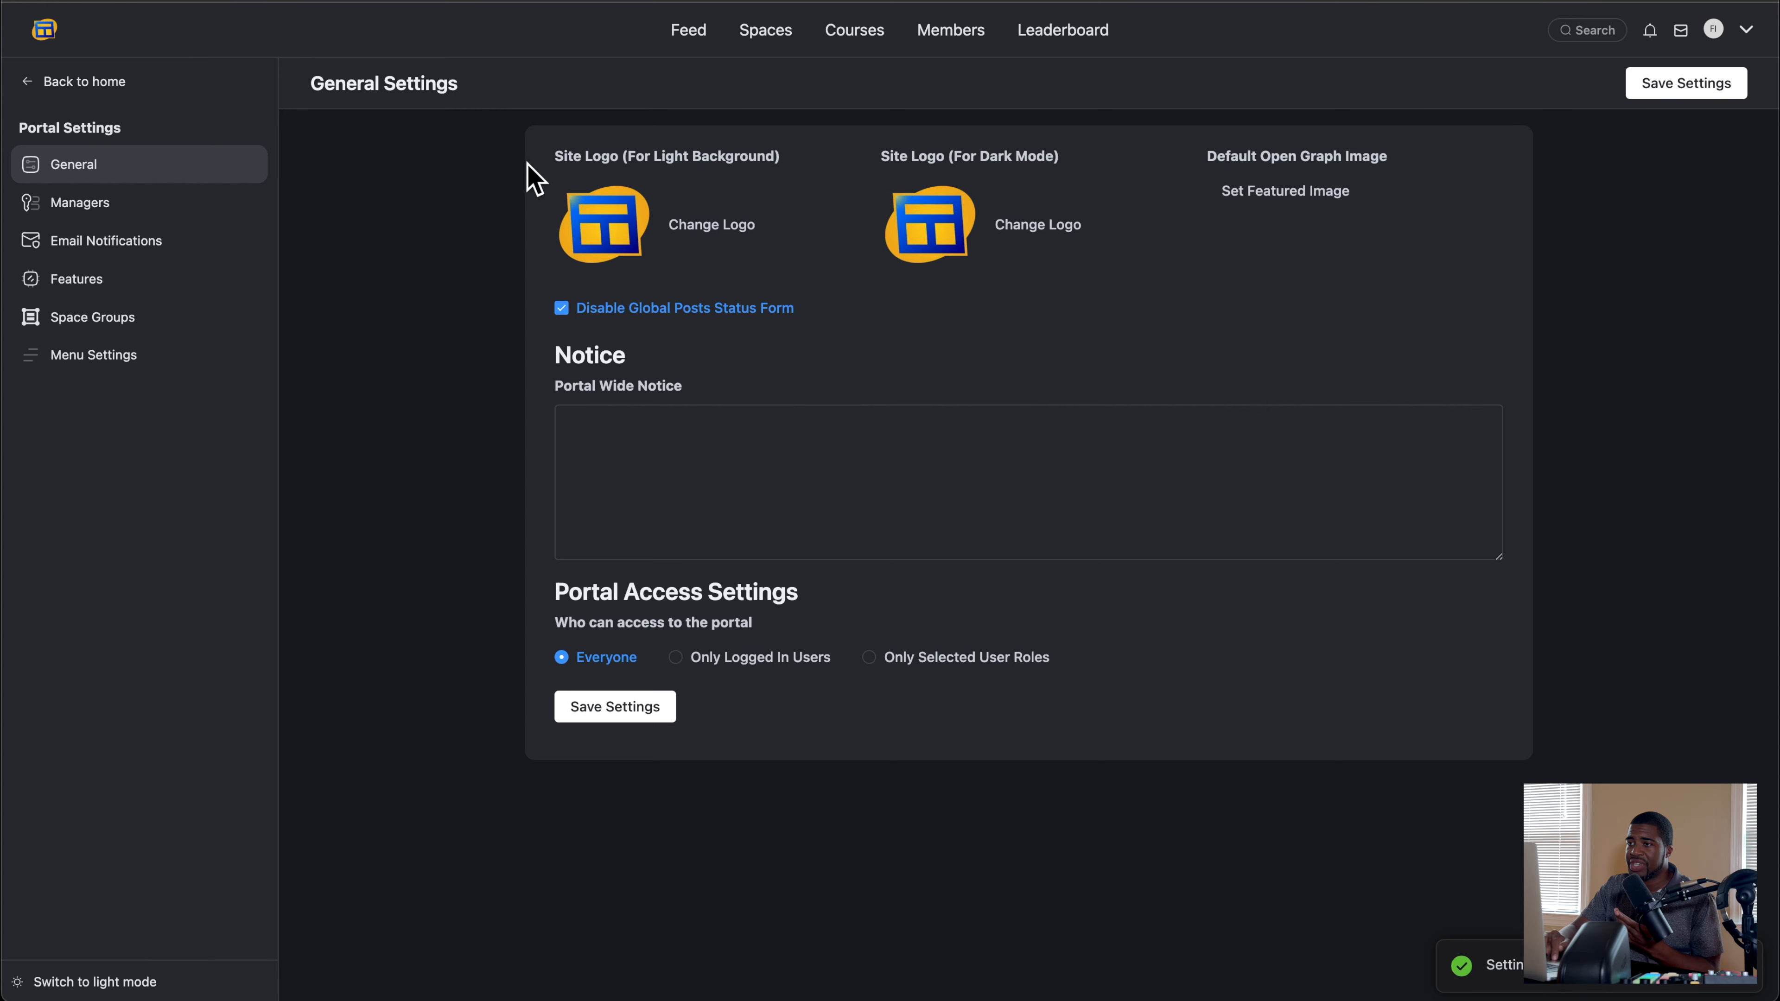
pyautogui.click(694, 32)
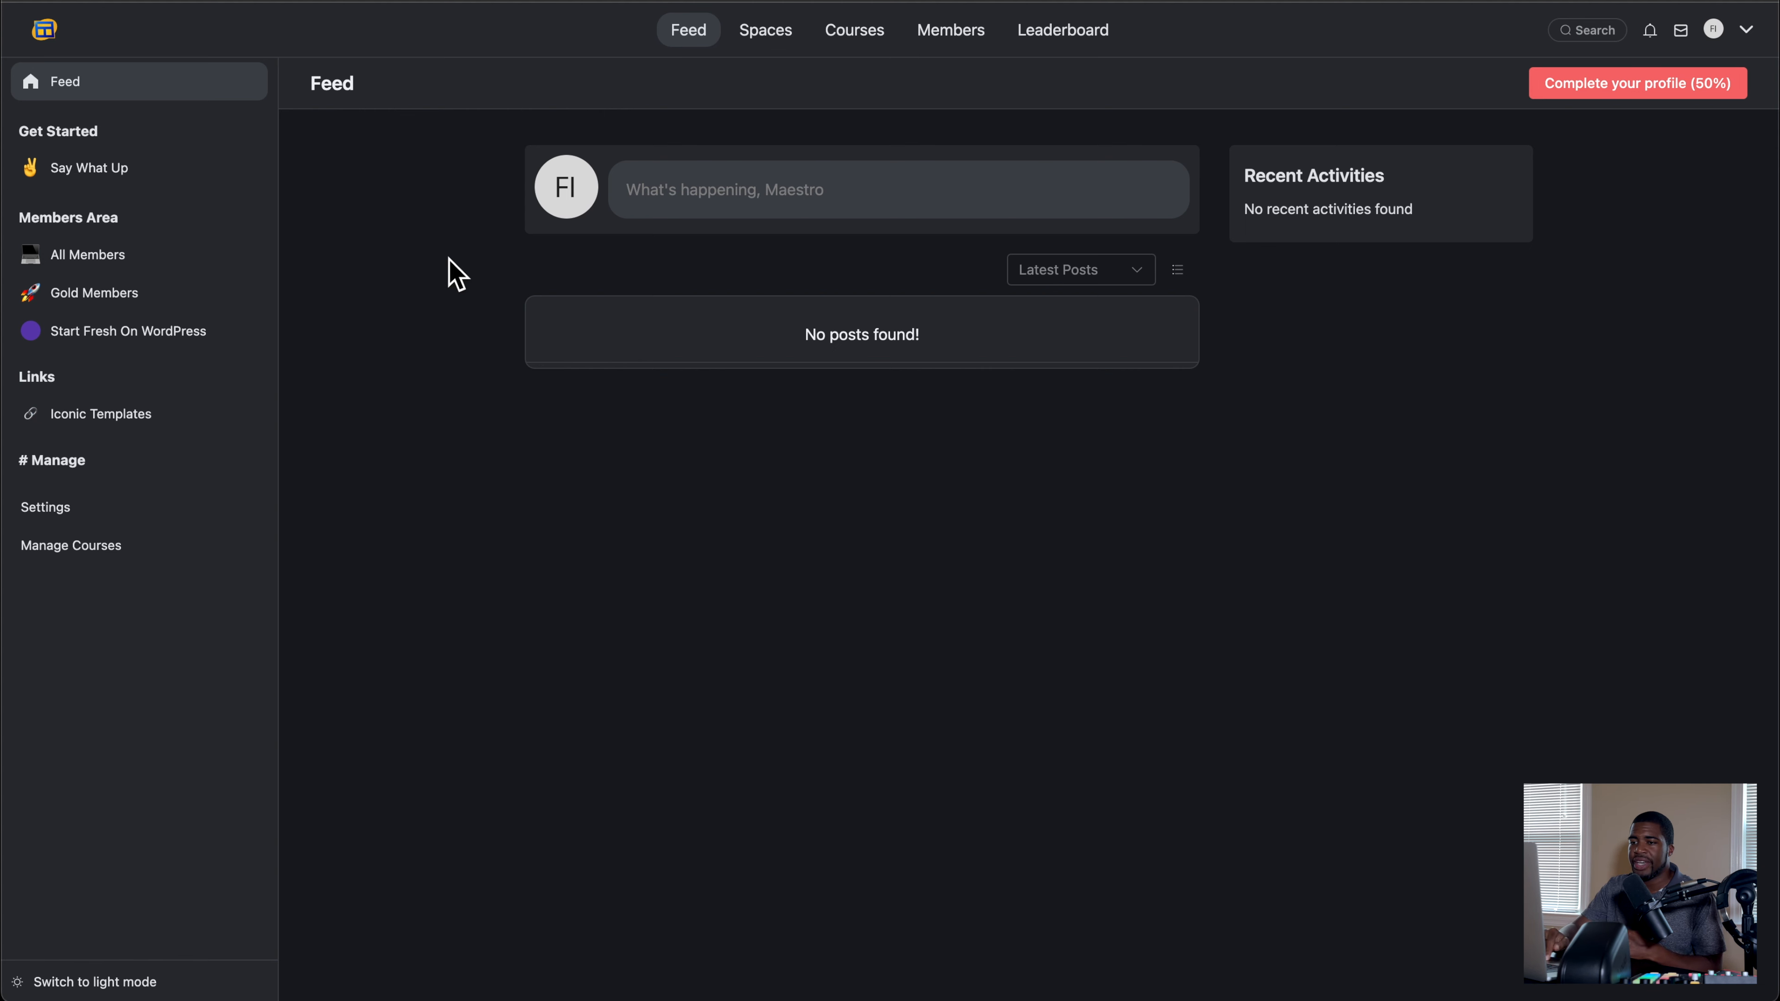
# Step: Compare the Community Managers list in the portal settings with the roles shown on the Members page
pyautogui.click(51, 519)
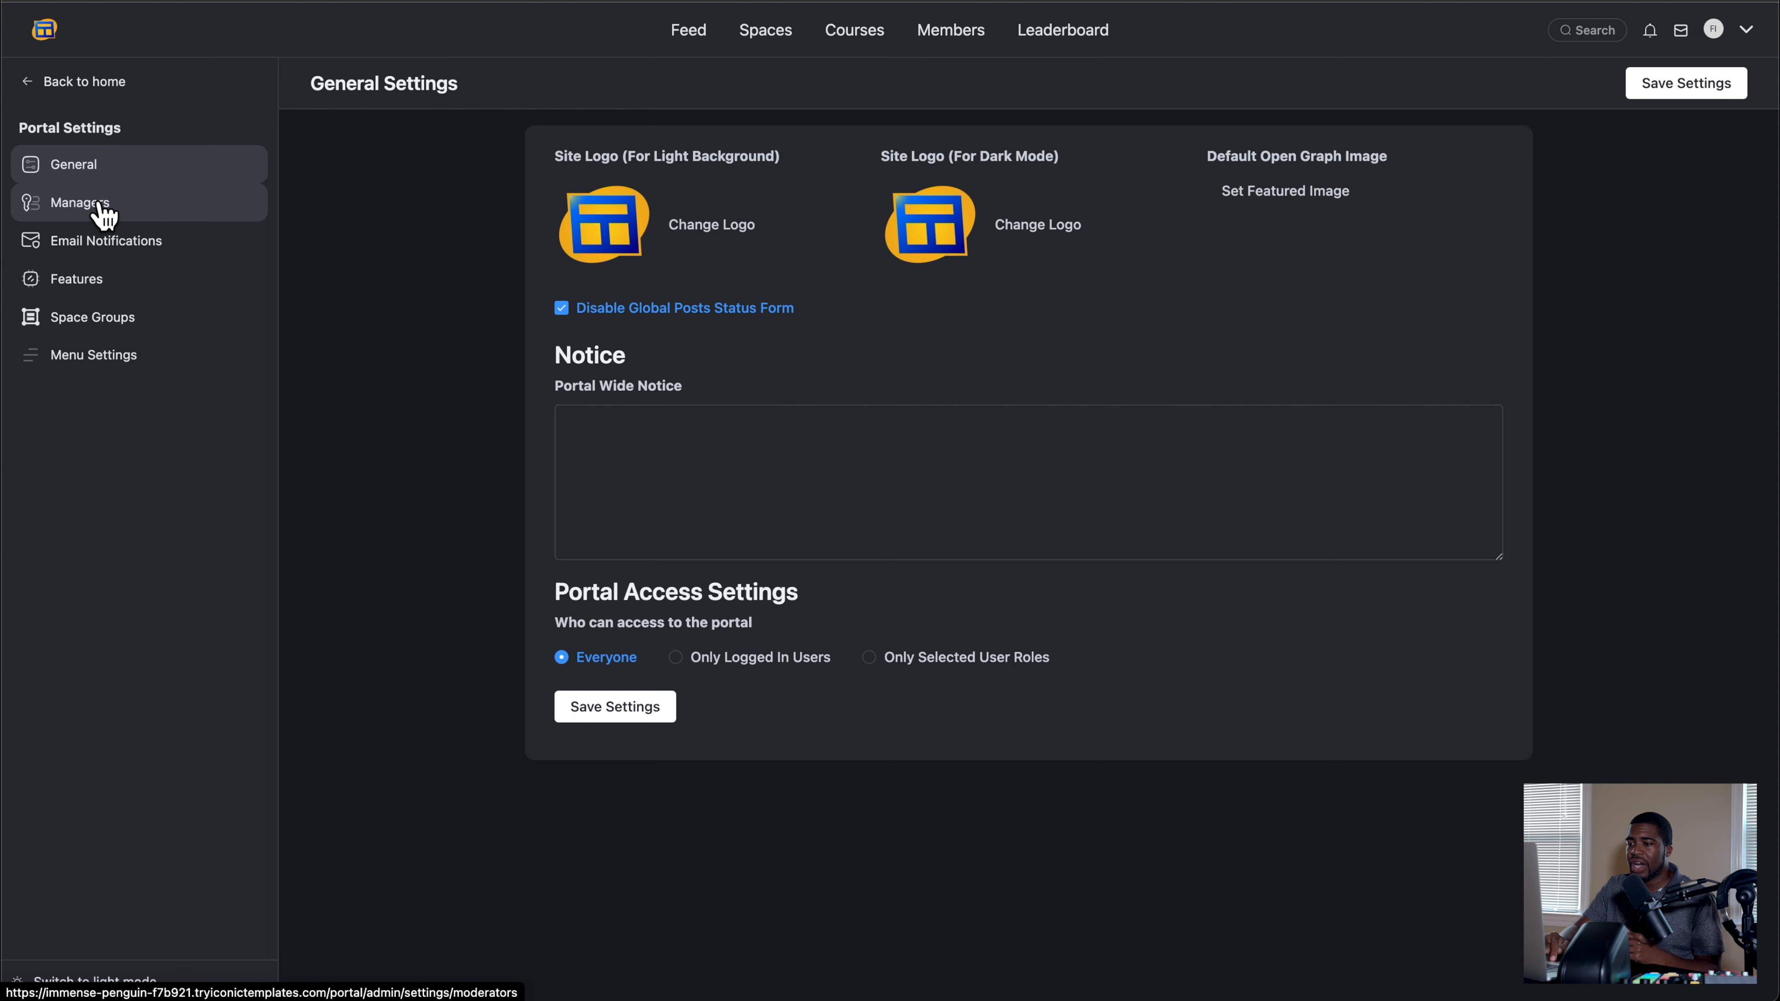
pyautogui.click(102, 205)
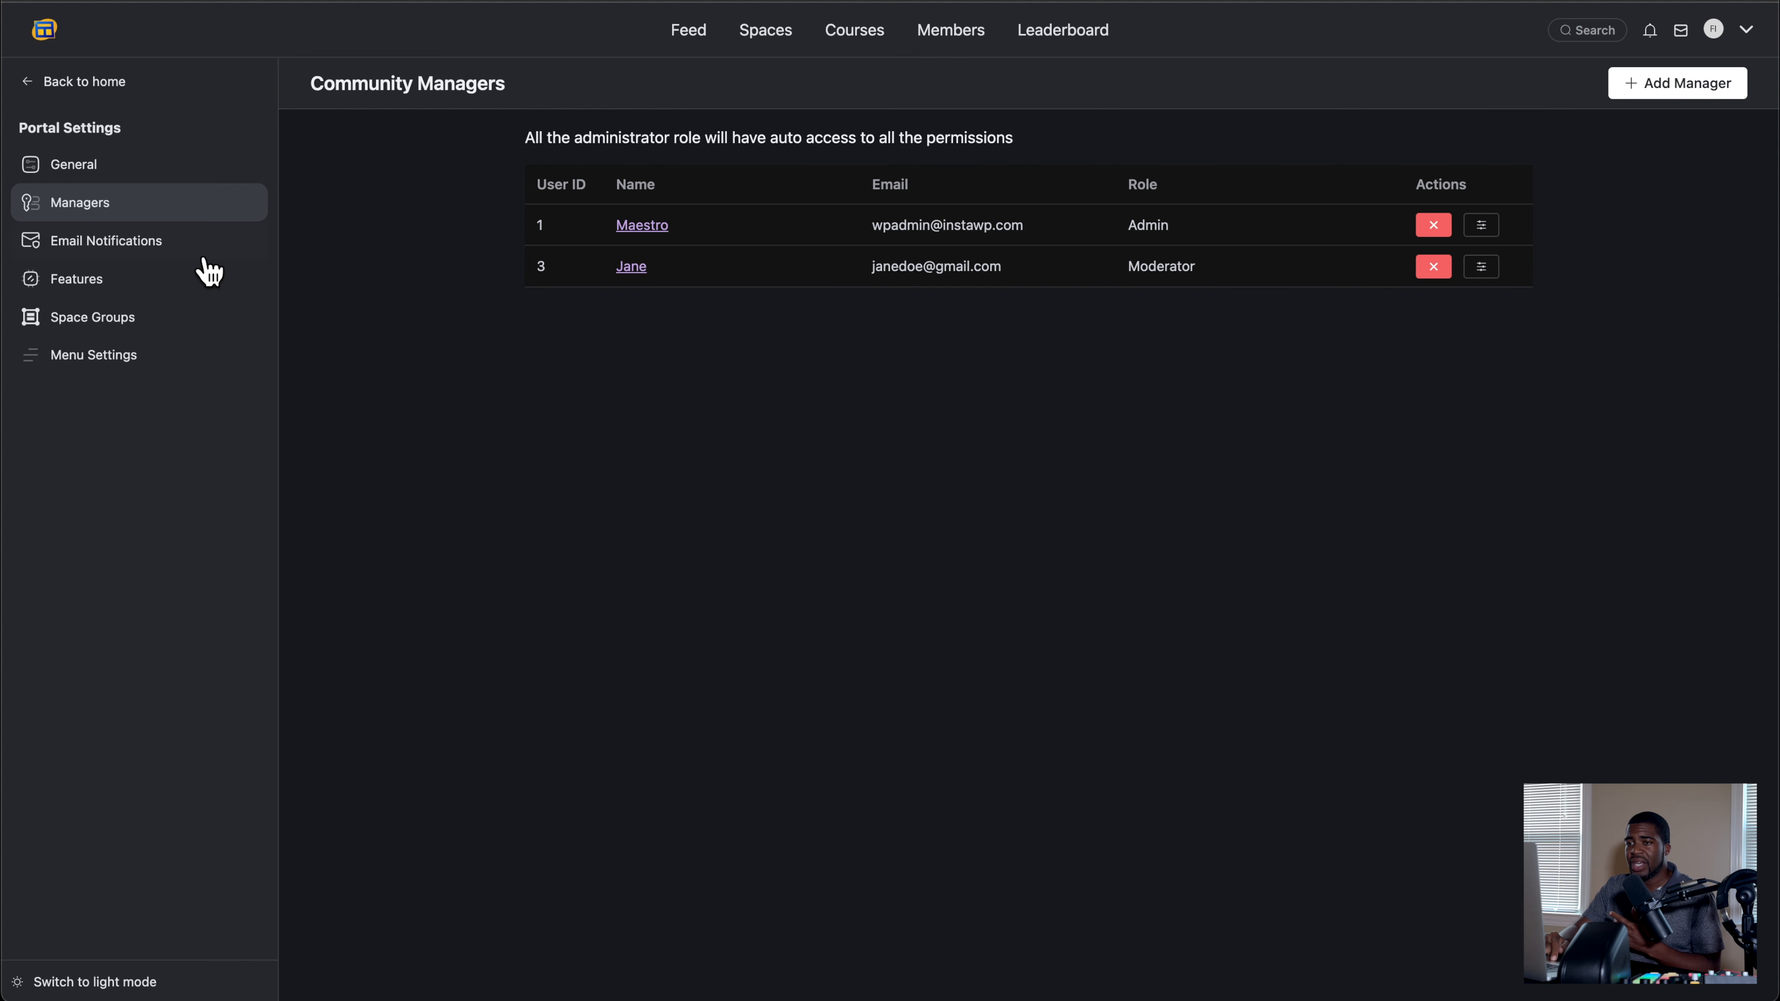
pyautogui.click(951, 32)
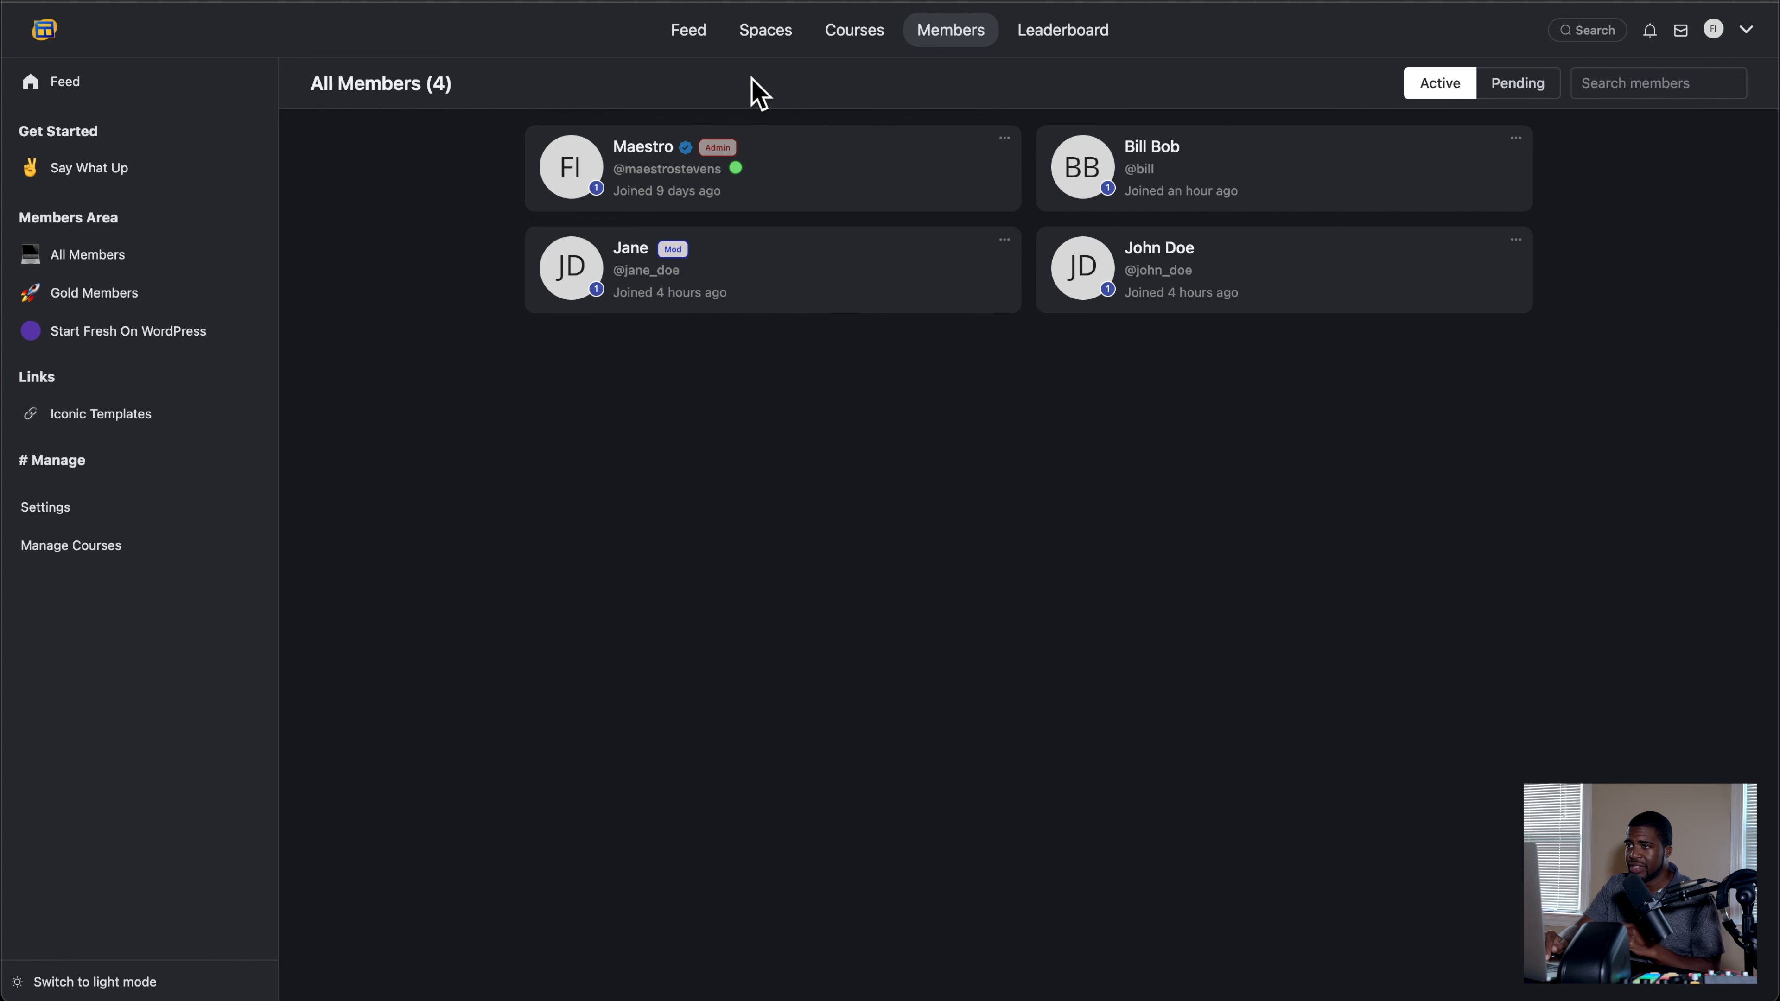
pyautogui.click(50, 503)
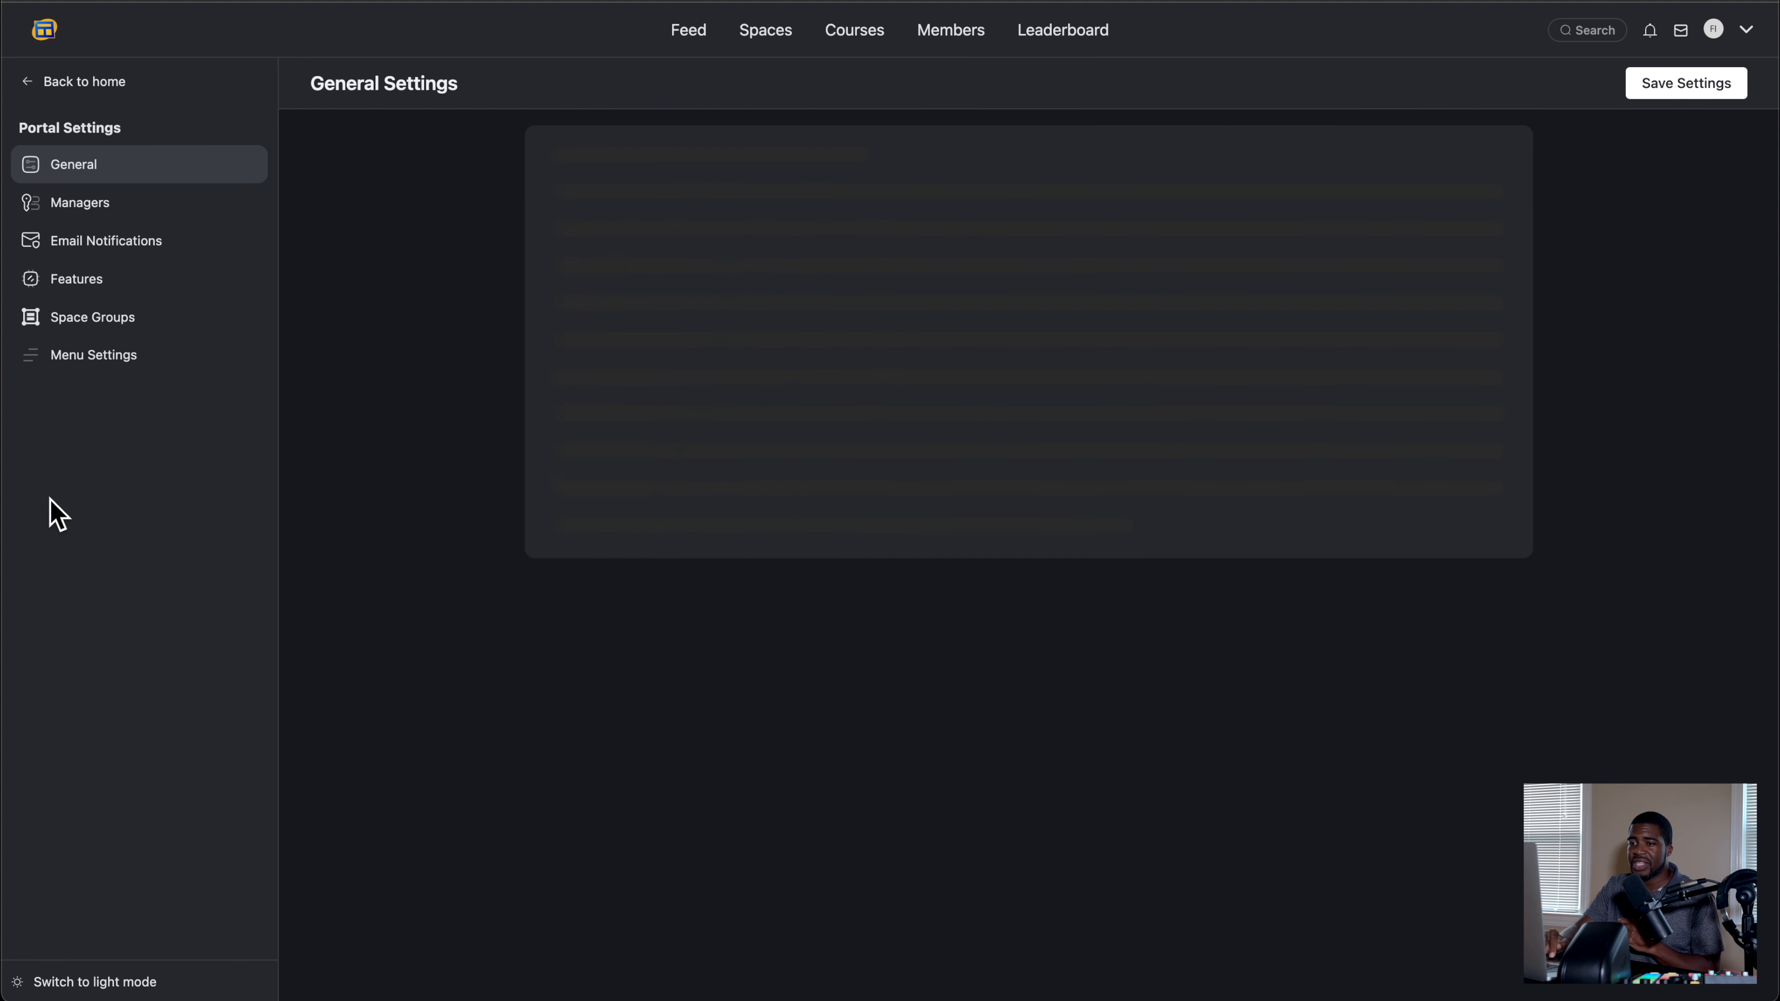
pyautogui.click(103, 219)
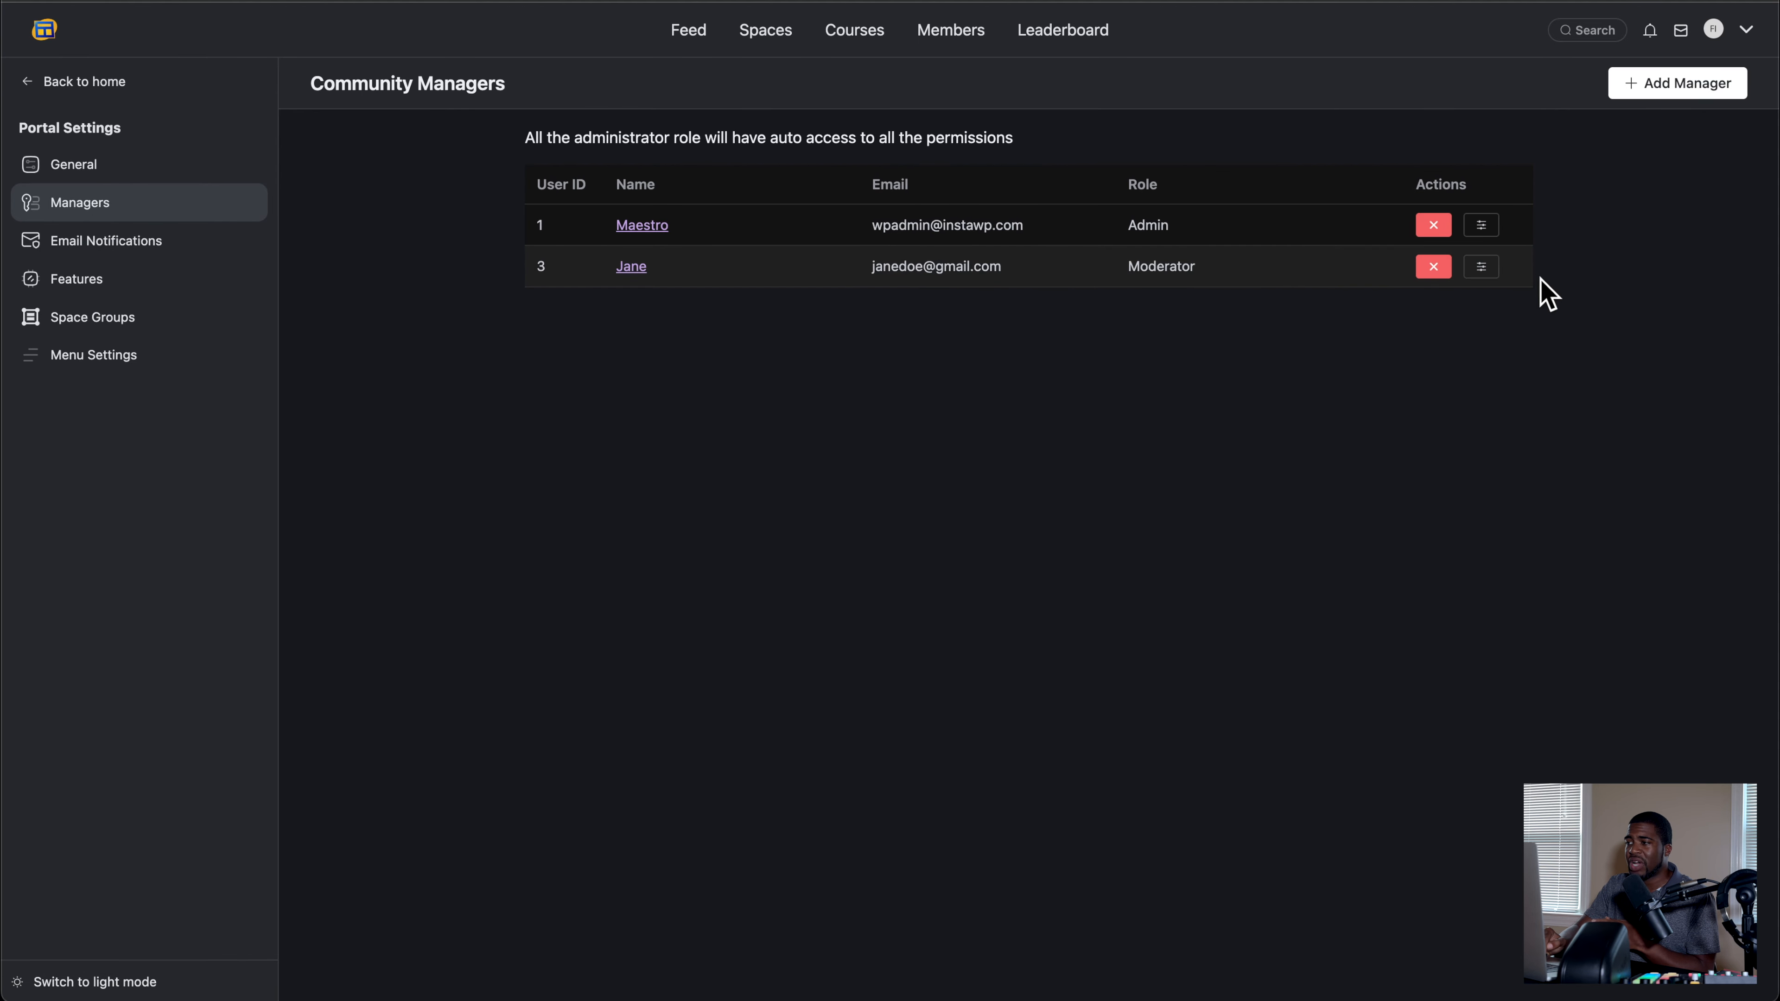
# Step: Review the community management role options for the manager who has the Moderator role
pyautogui.click(1480, 266)
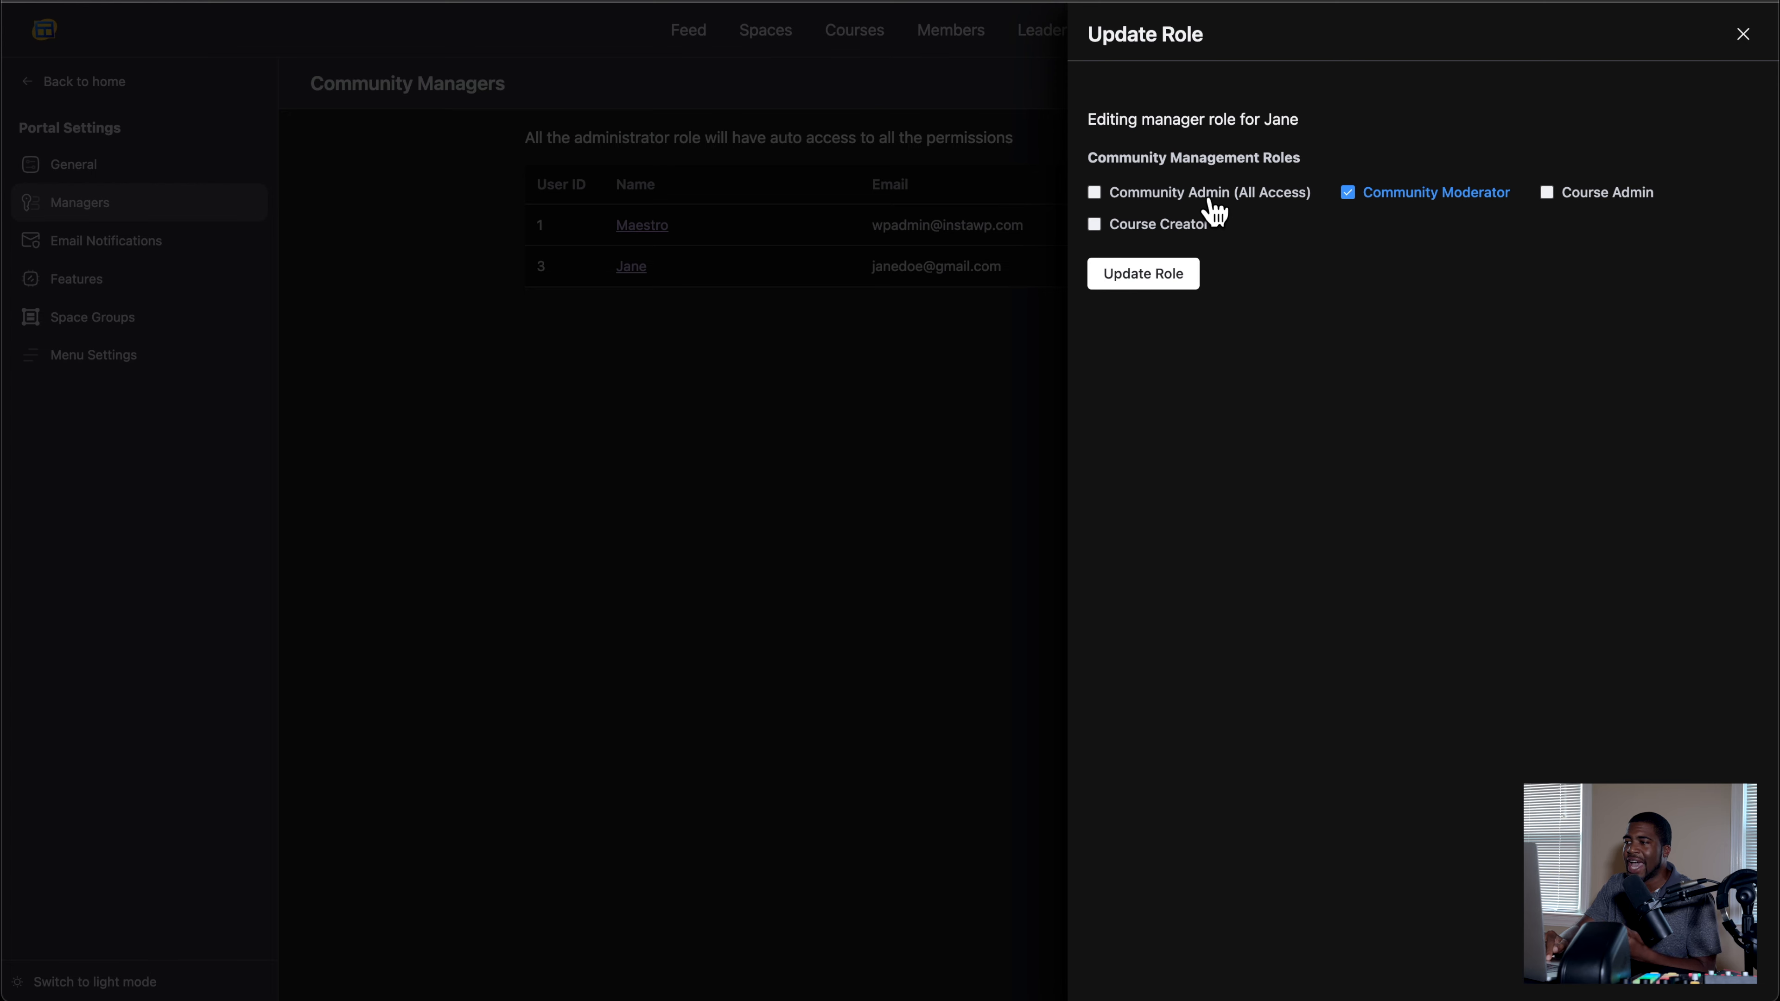
pyautogui.click(1743, 35)
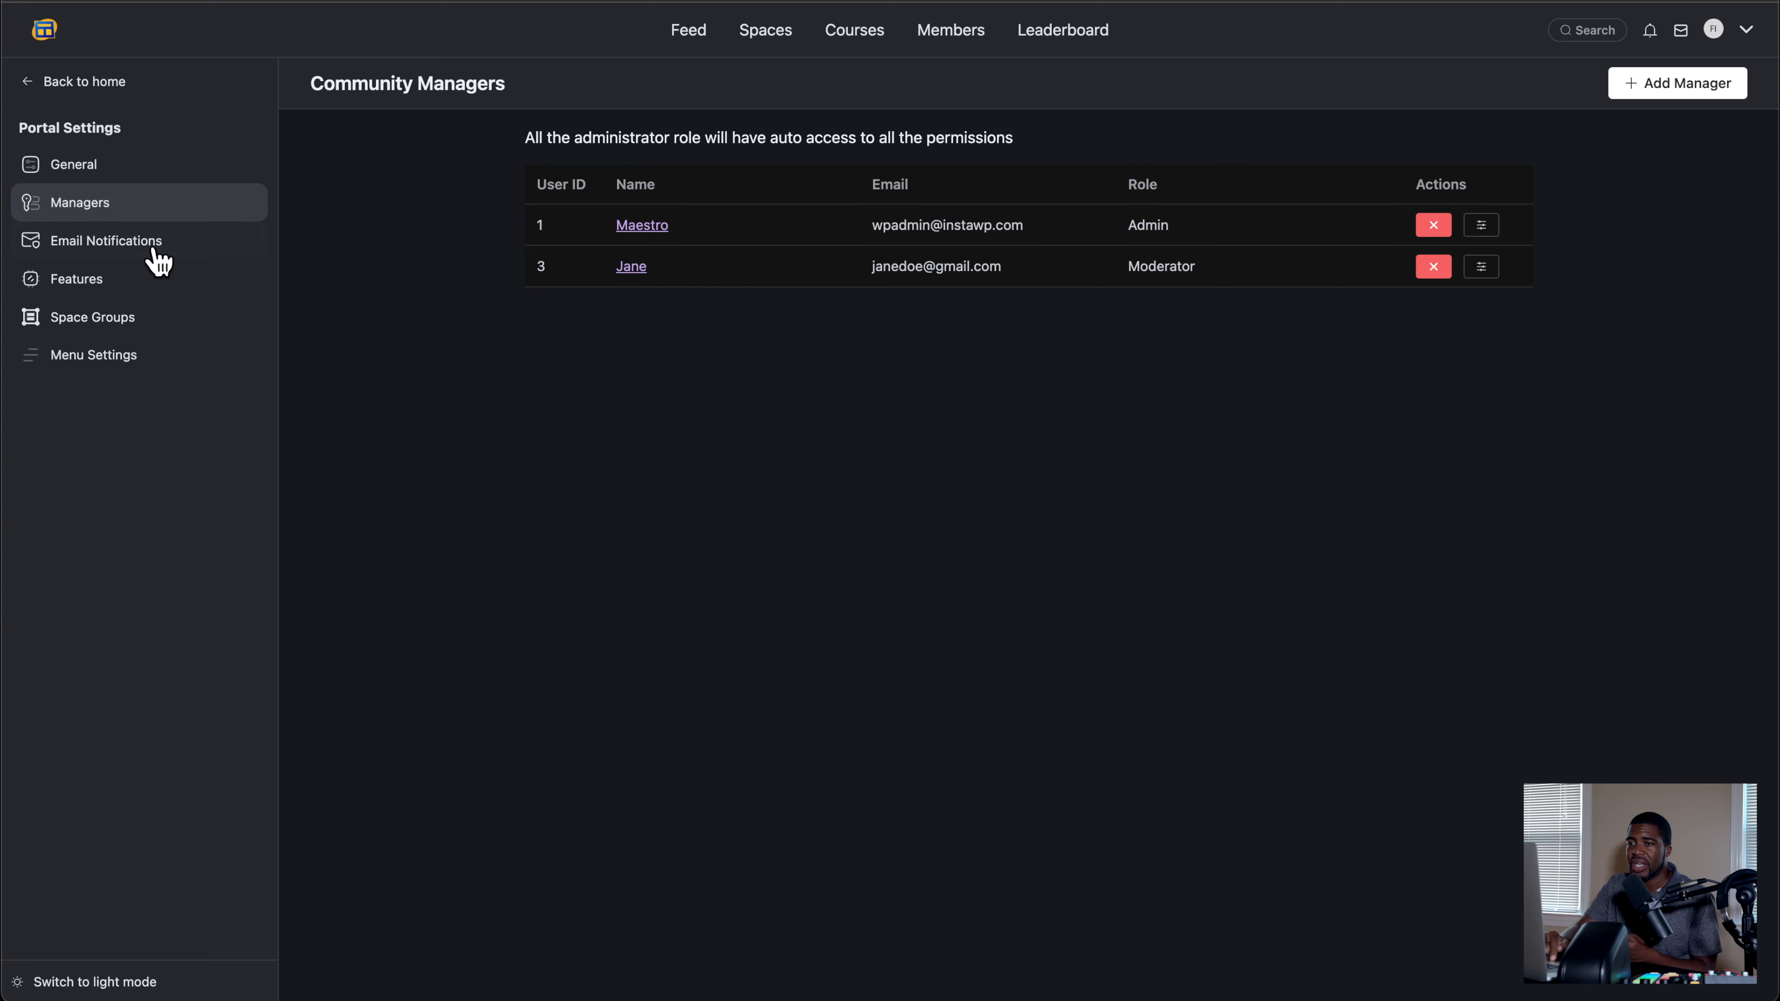
# Step: Review the email notification settings, including the schedule options for Email Digest on Unread Notifications
pyautogui.click(122, 260)
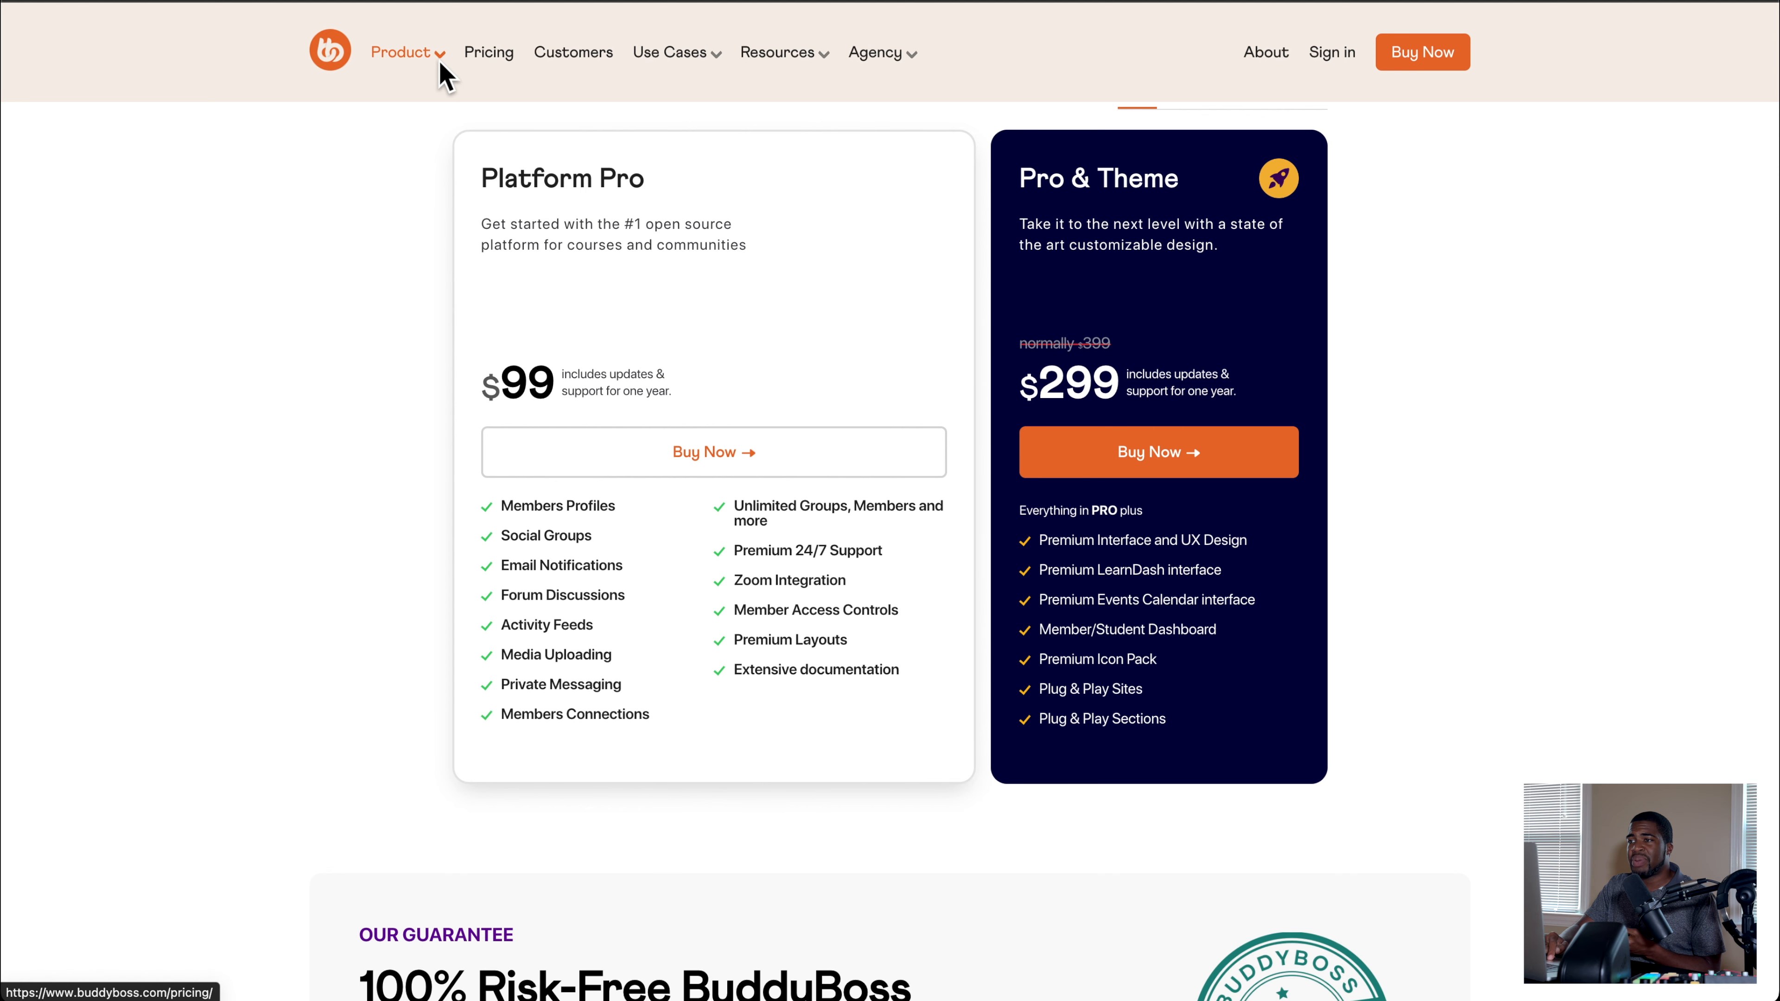
pyautogui.moveTo(438, 62)
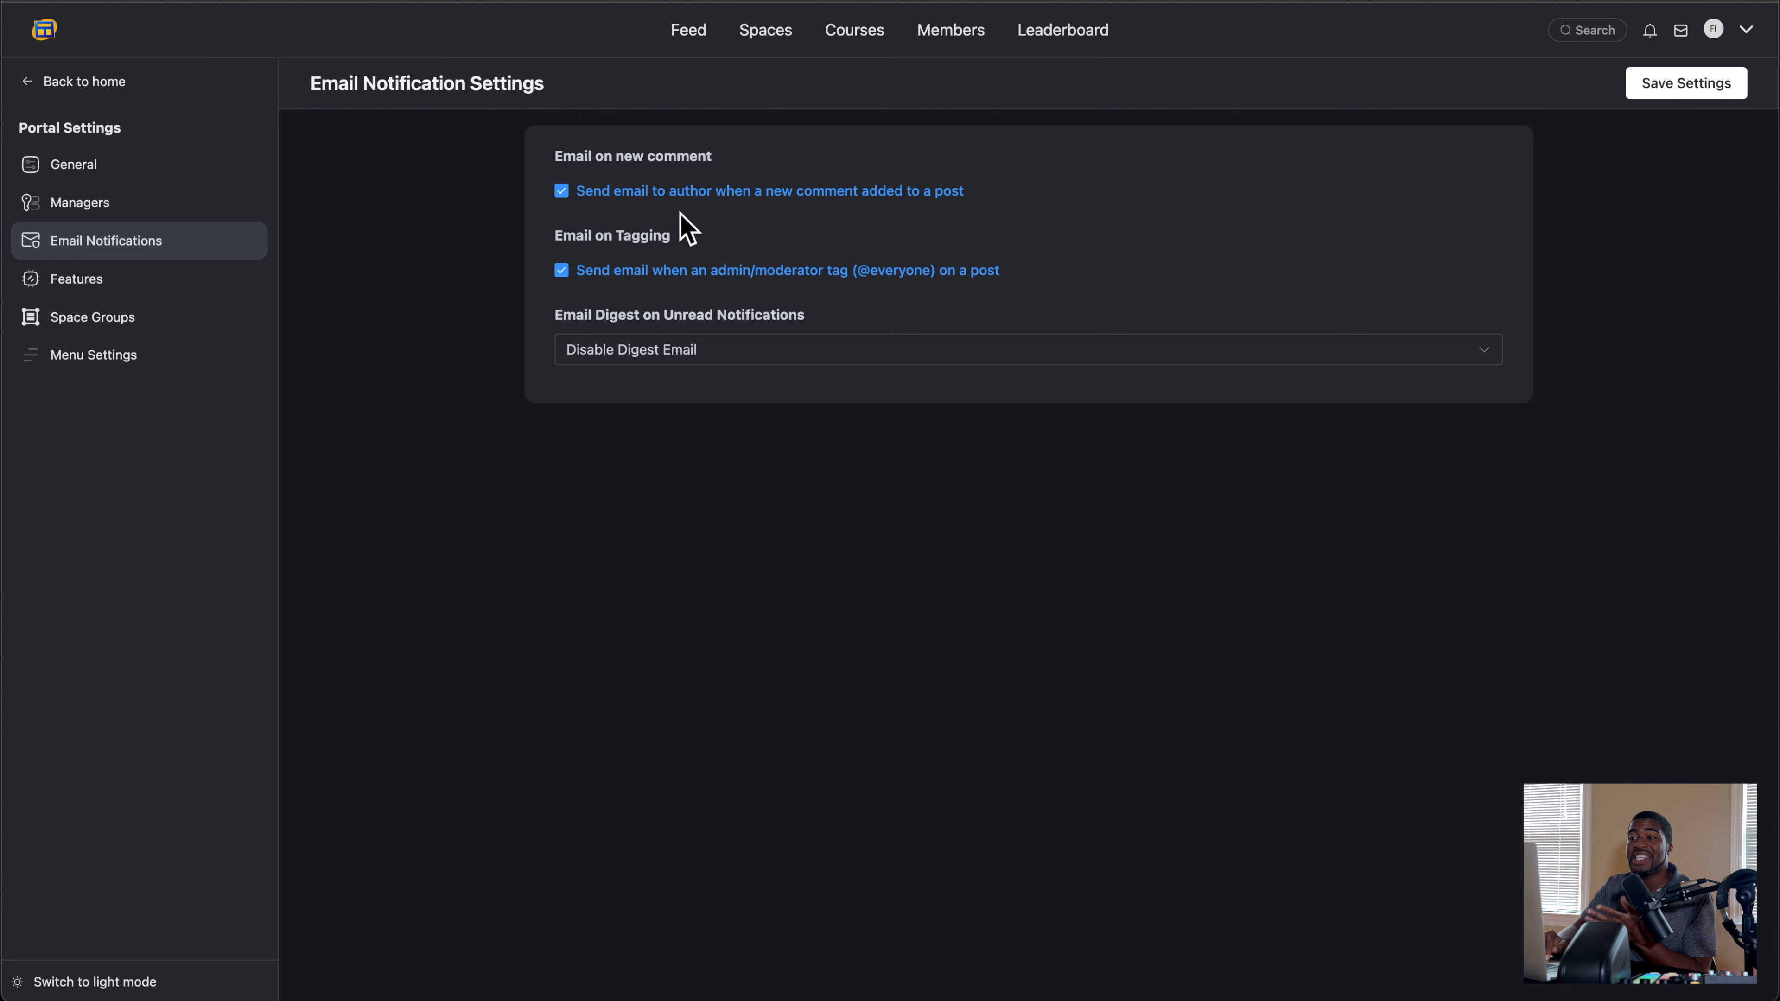
pyautogui.click(645, 357)
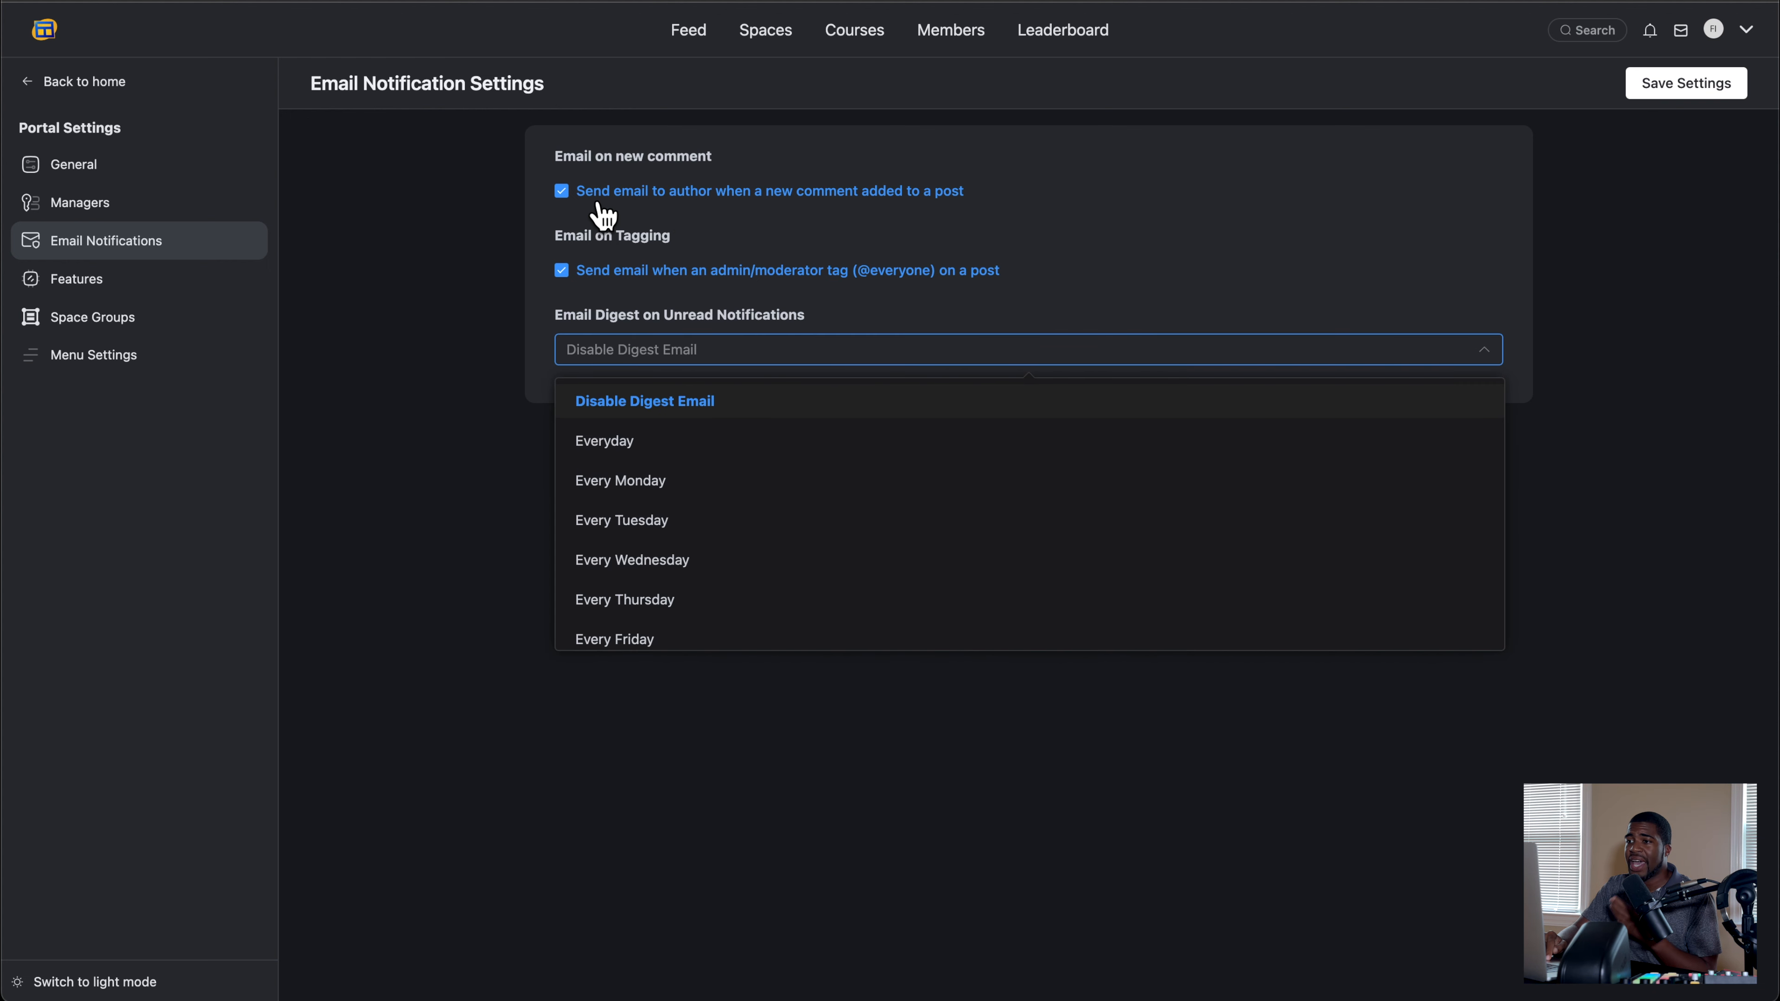
pyautogui.click(562, 267)
pyautogui.click(618, 350)
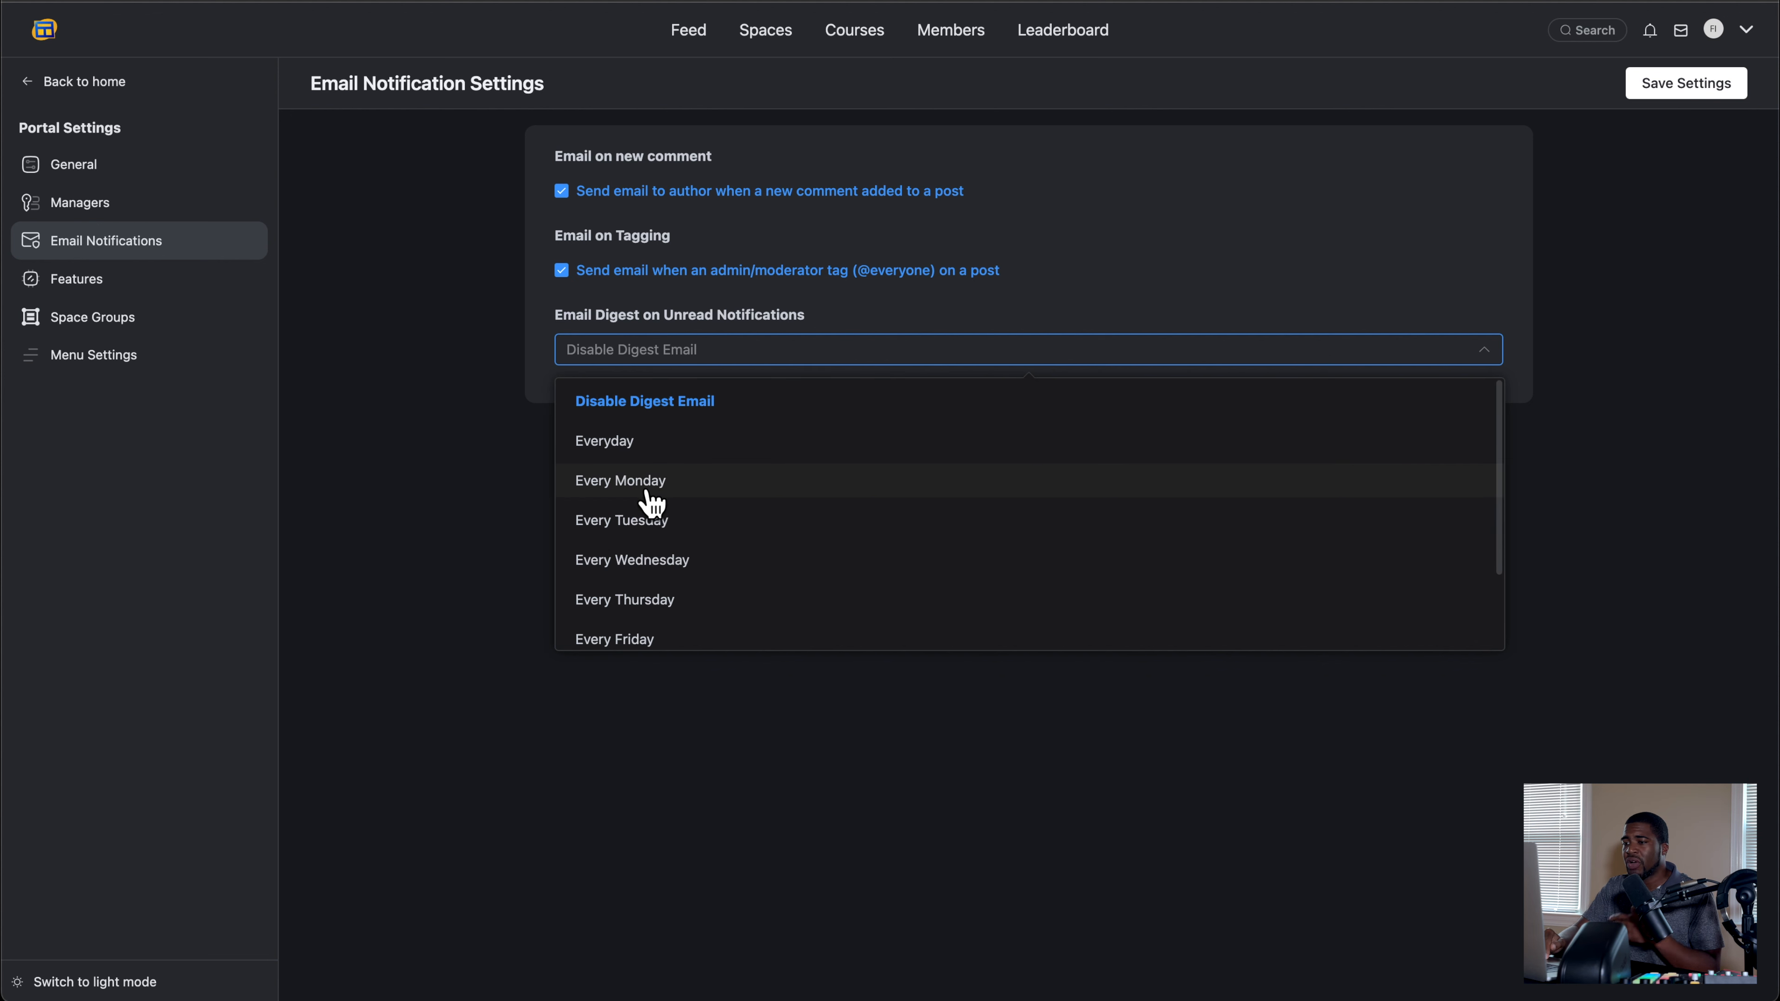
pyautogui.click(490, 484)
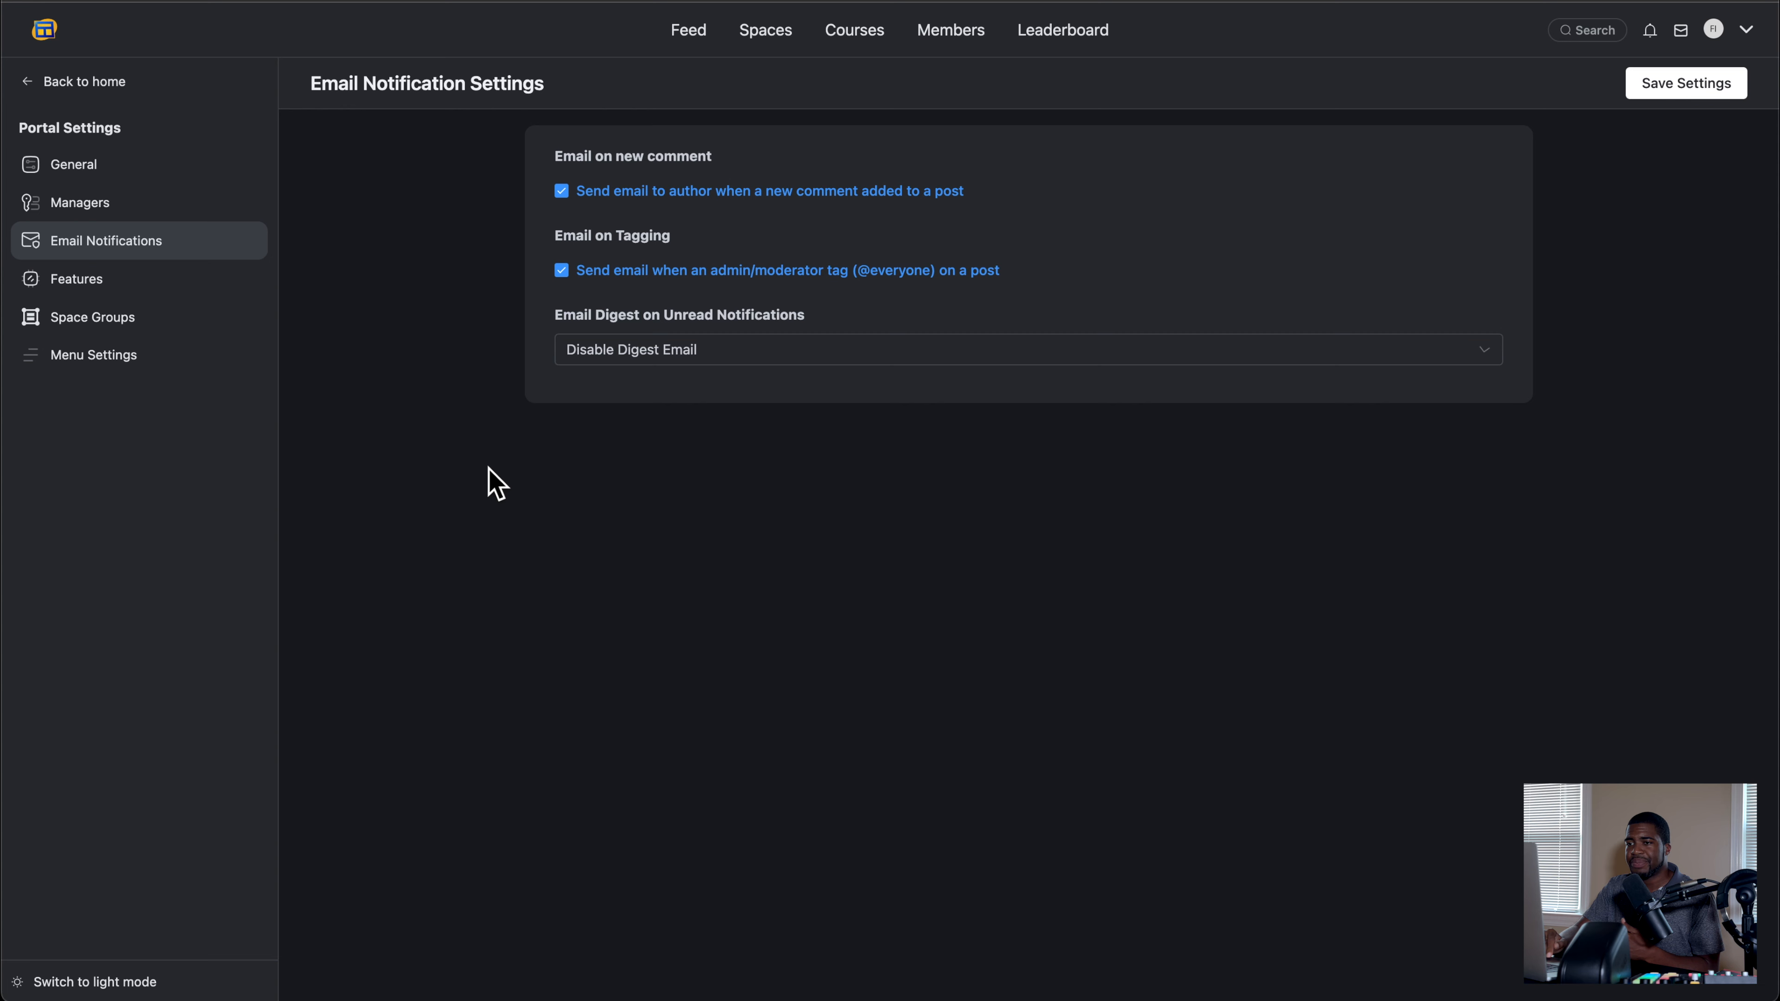
# Step: Disable the Leaderboards Module in the portal features and save its settings
pyautogui.click(130, 307)
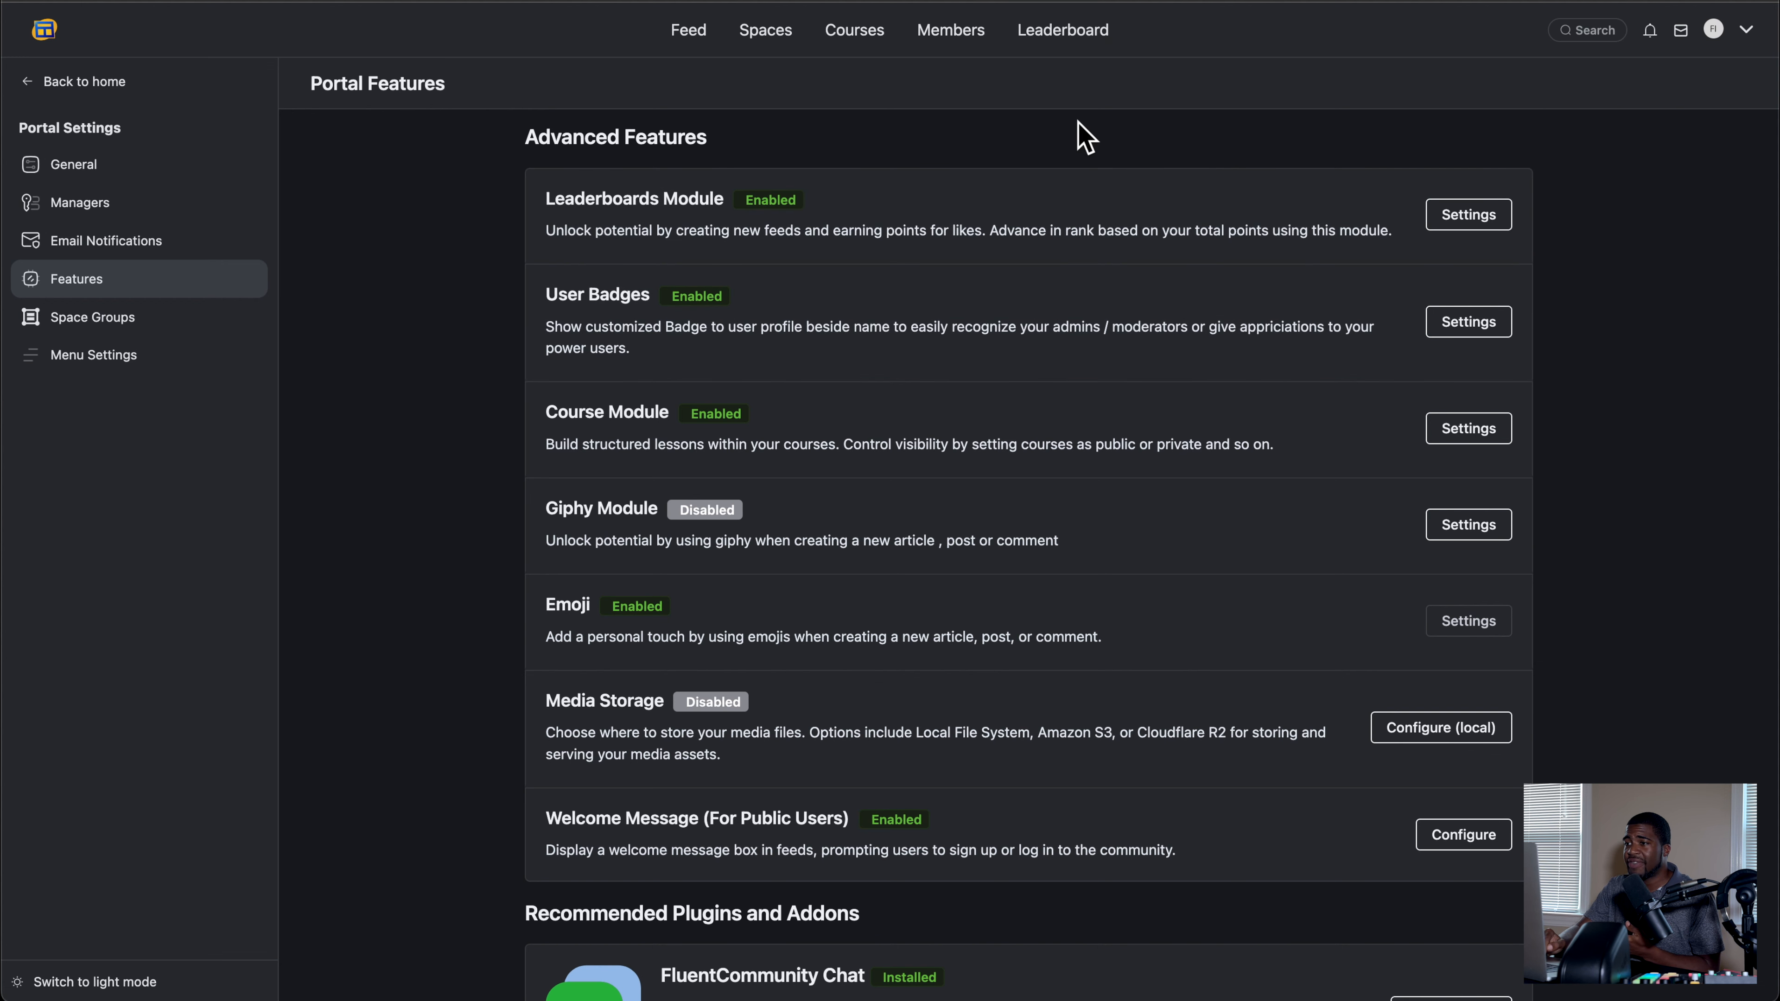
pyautogui.click(1467, 221)
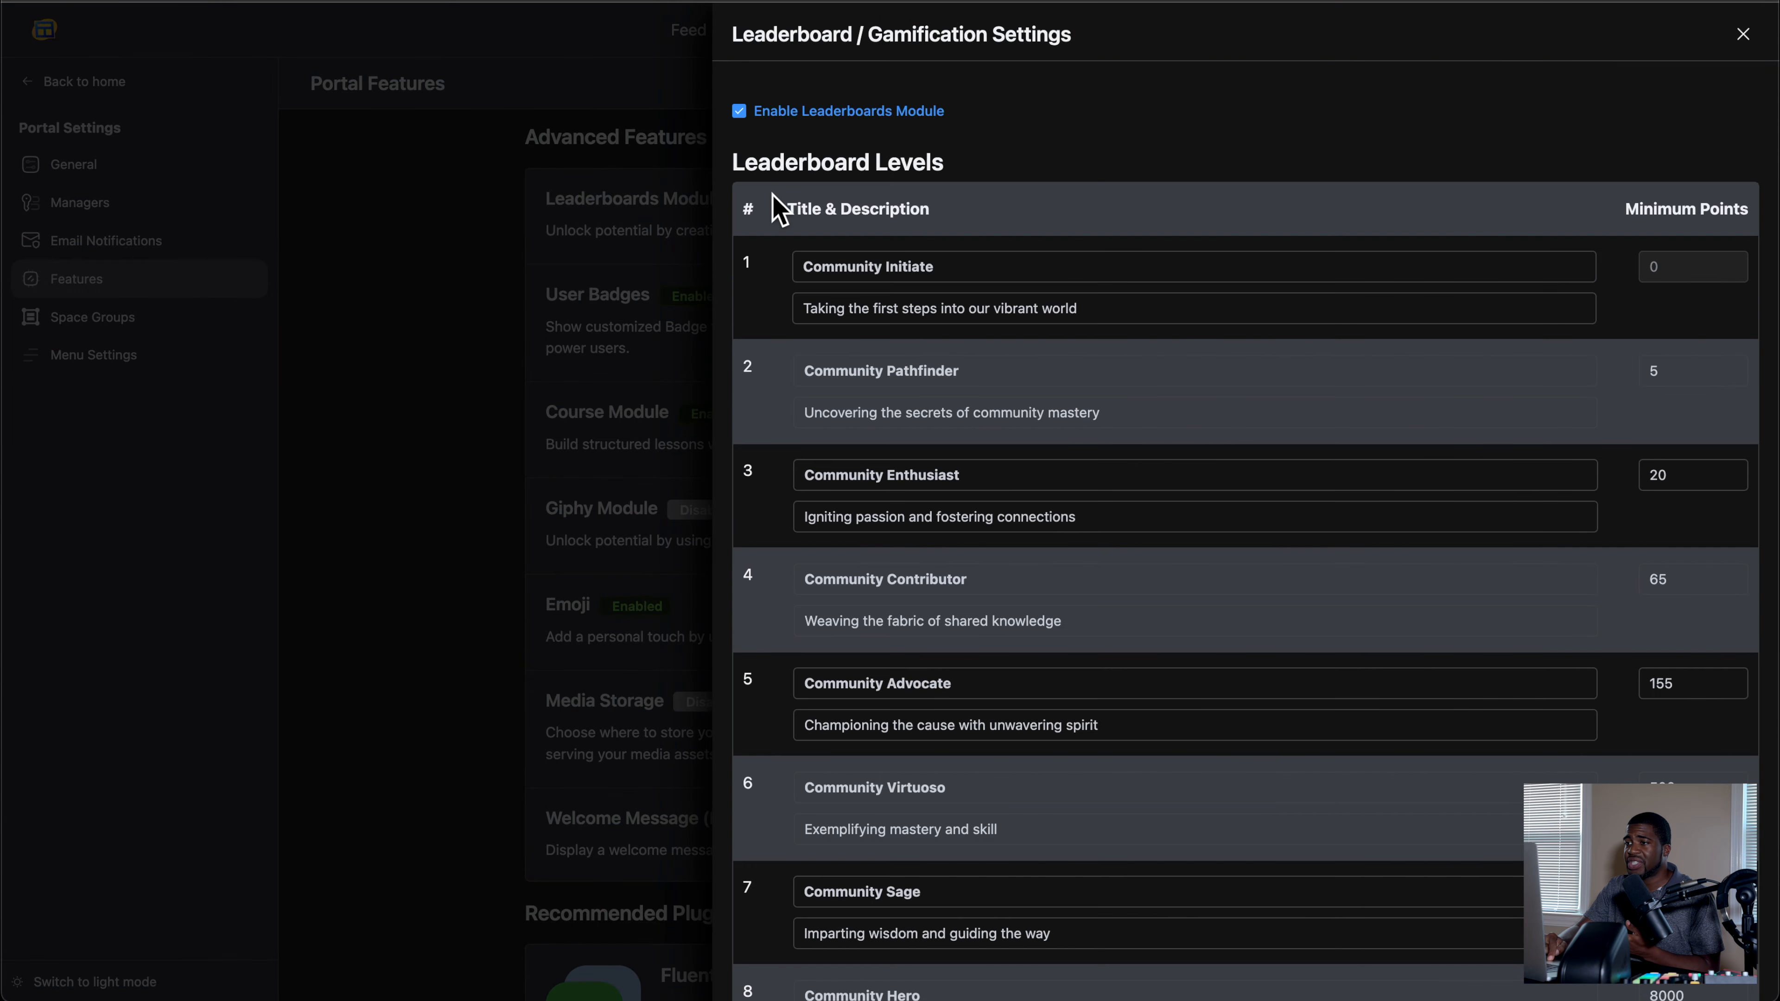
pyautogui.click(740, 112)
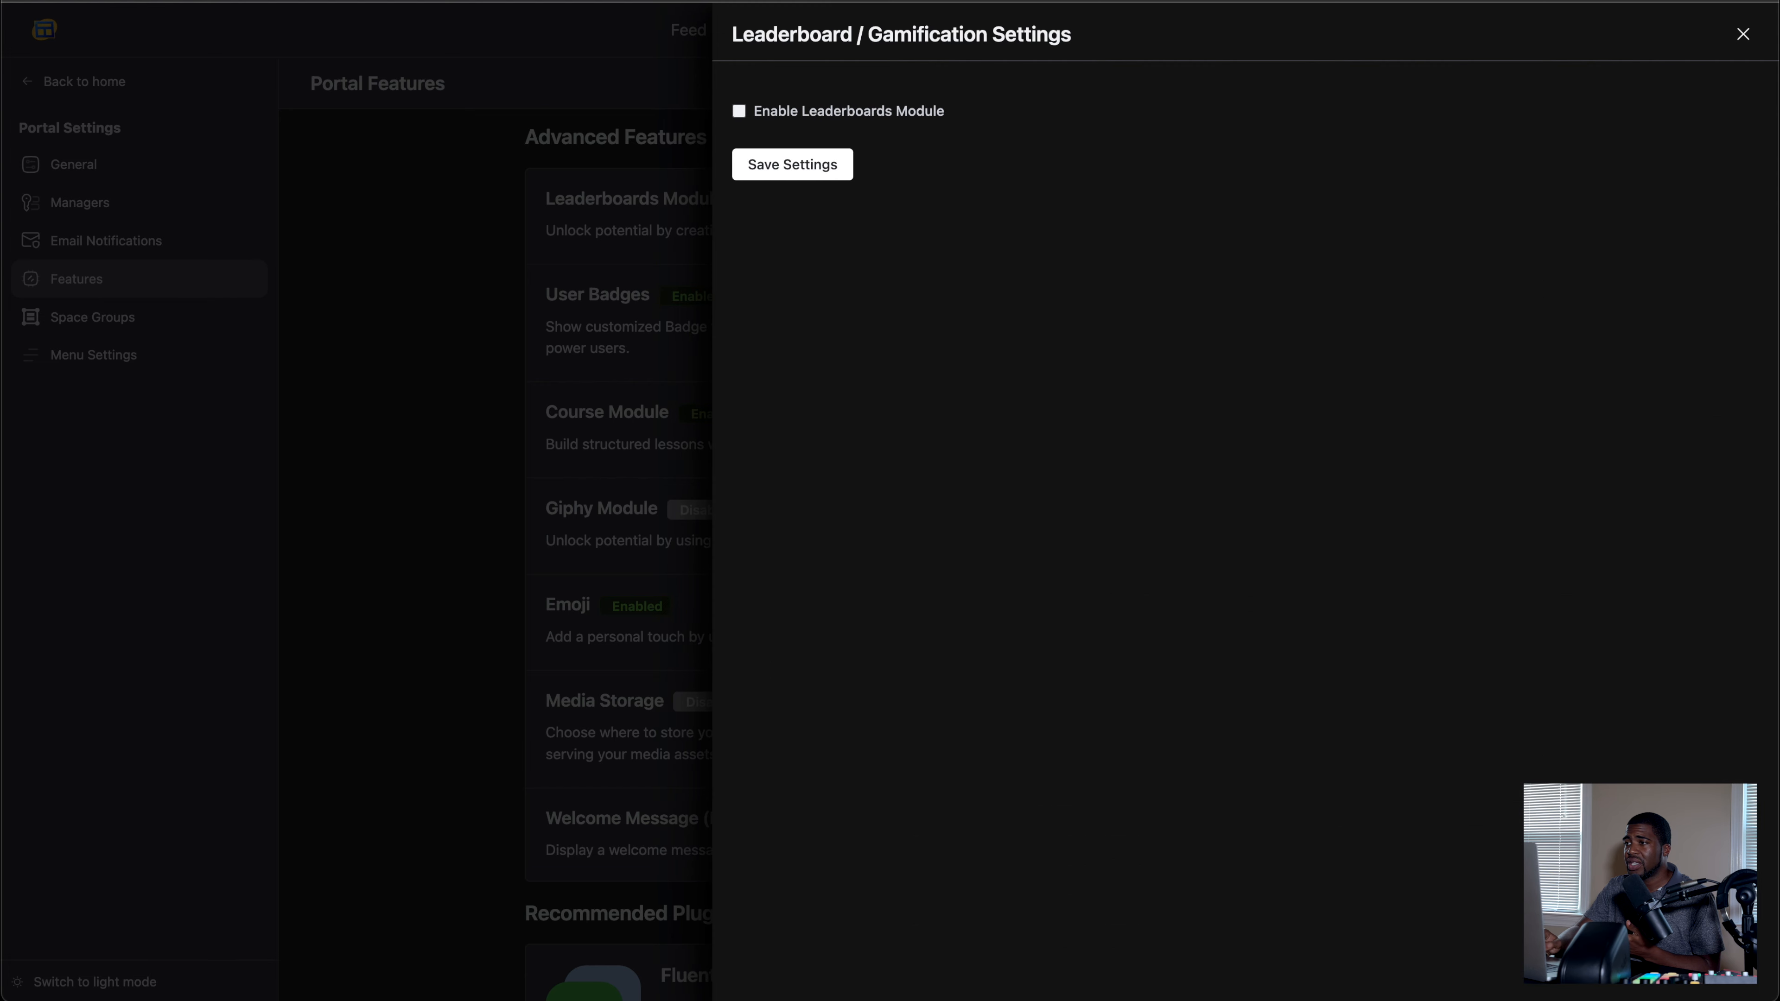
pyautogui.click(798, 174)
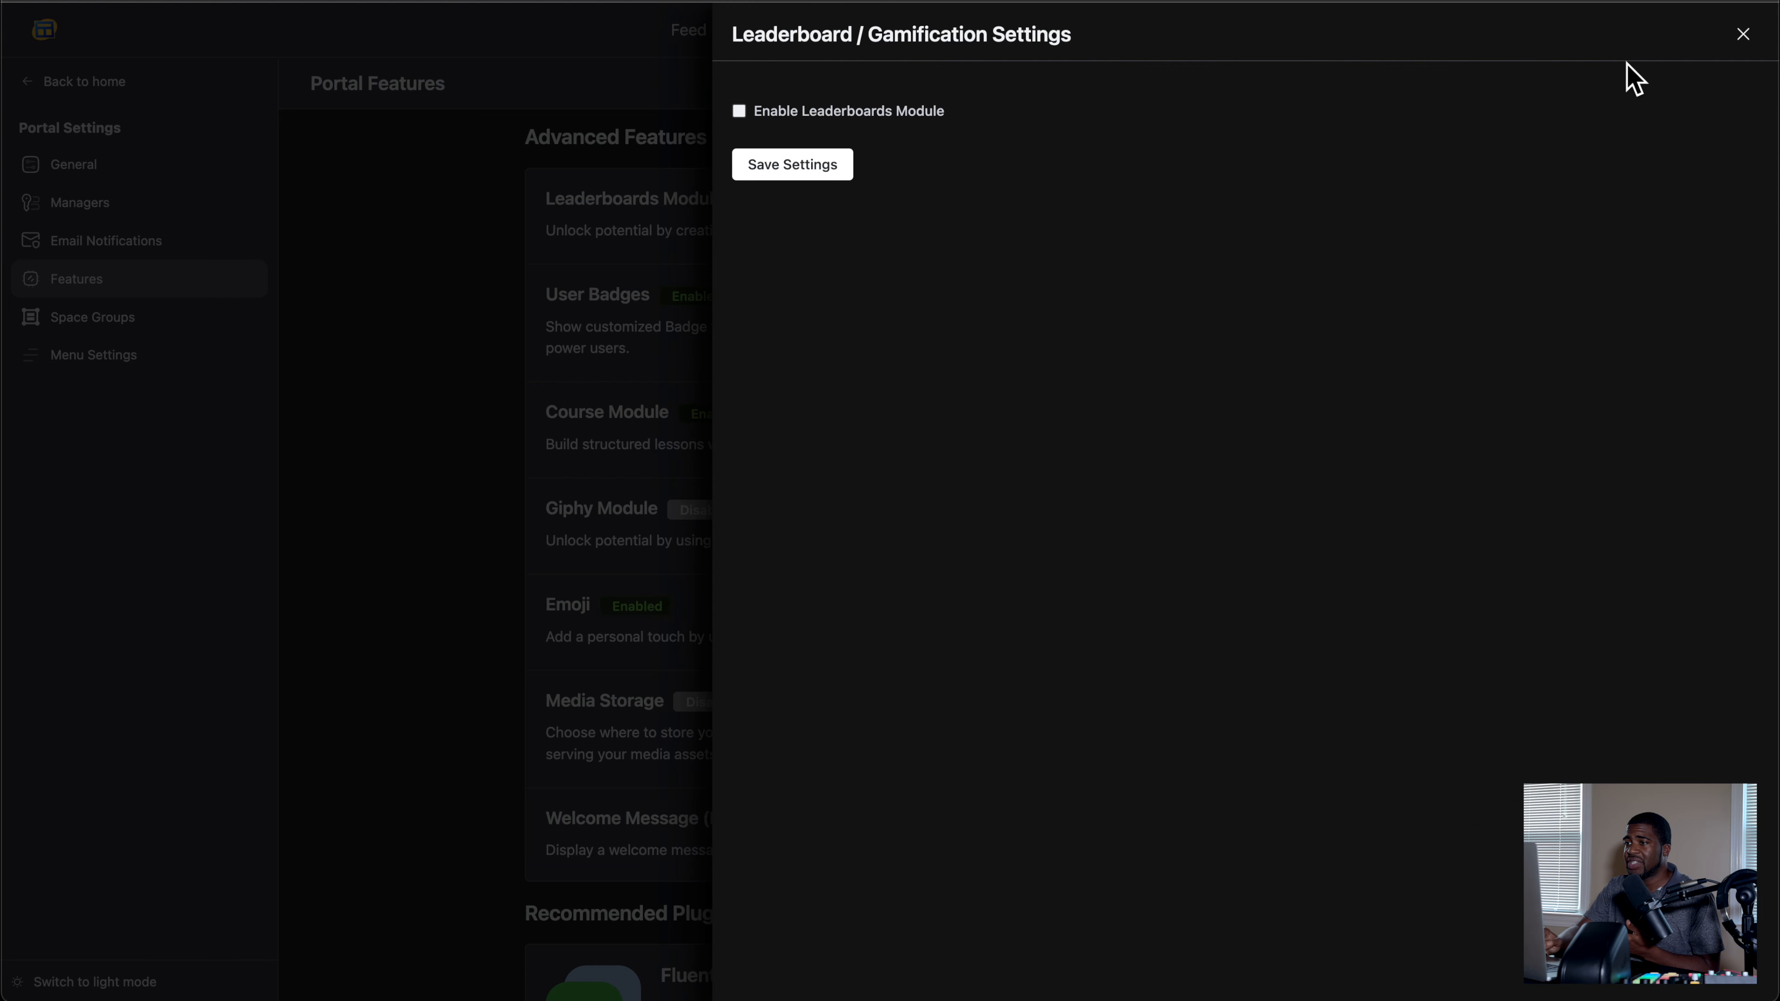
pyautogui.click(1743, 35)
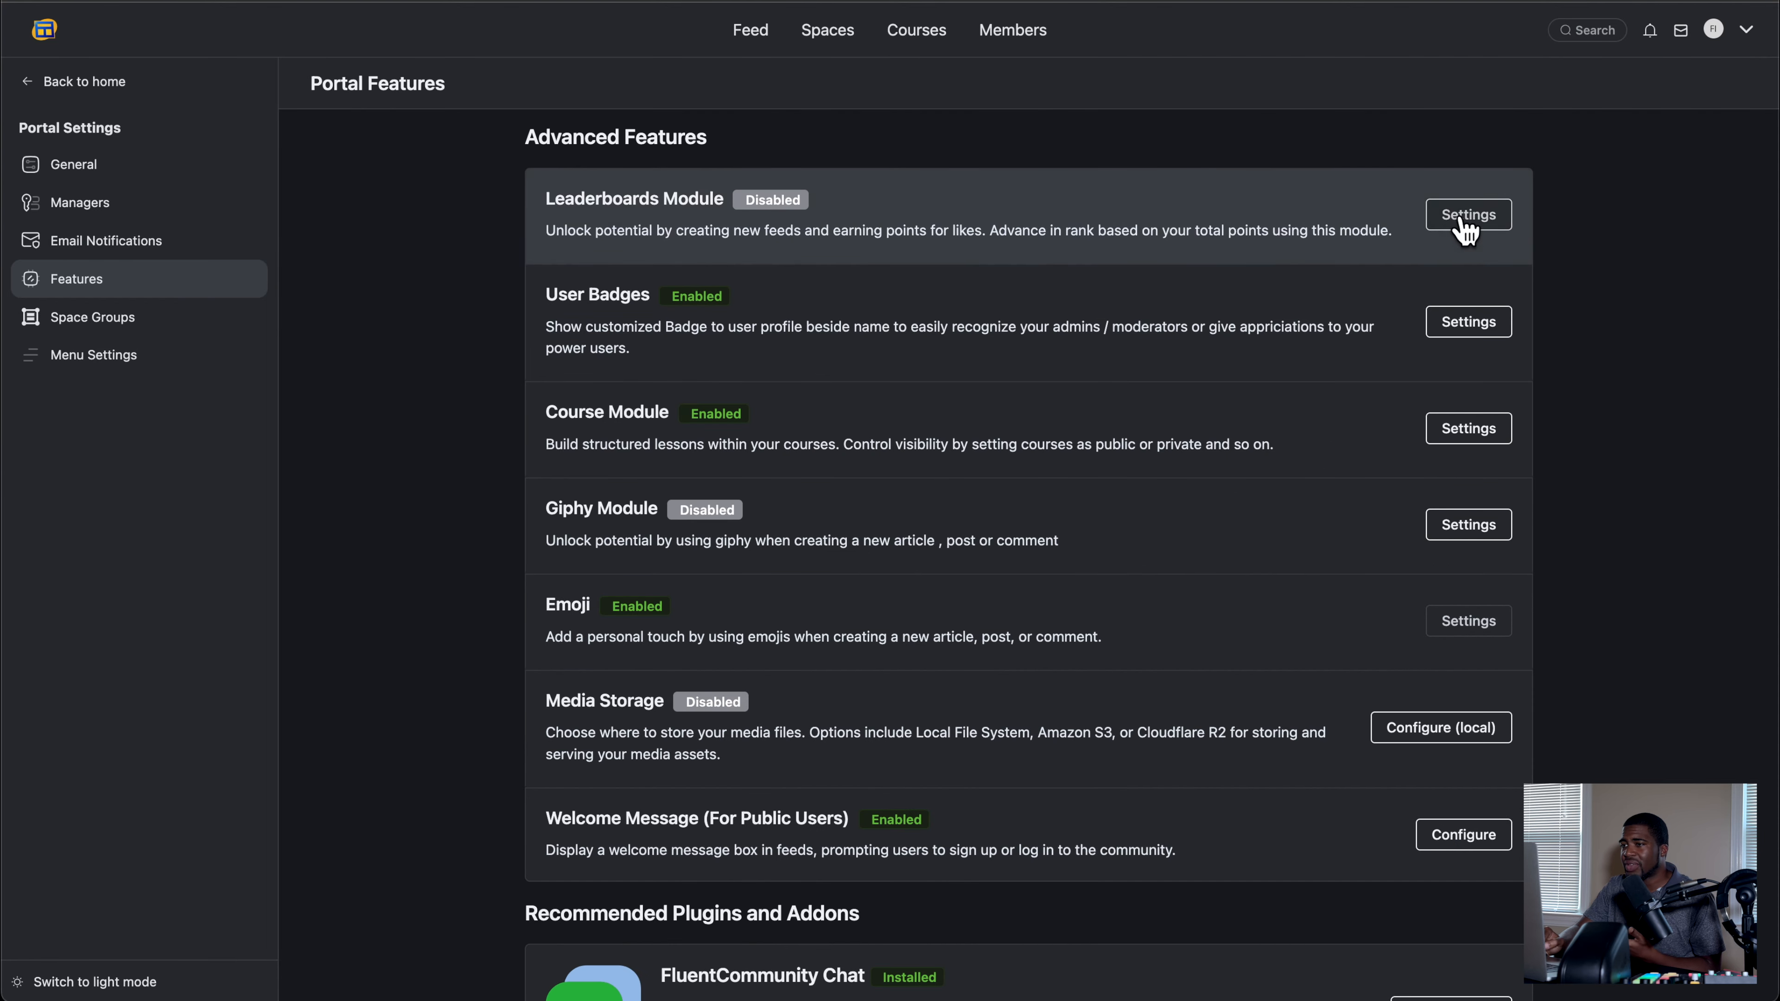
# Step: Re-enable the Leaderboards Module and save the leaderboard and gamification settings
pyautogui.click(1465, 214)
pyautogui.click(738, 113)
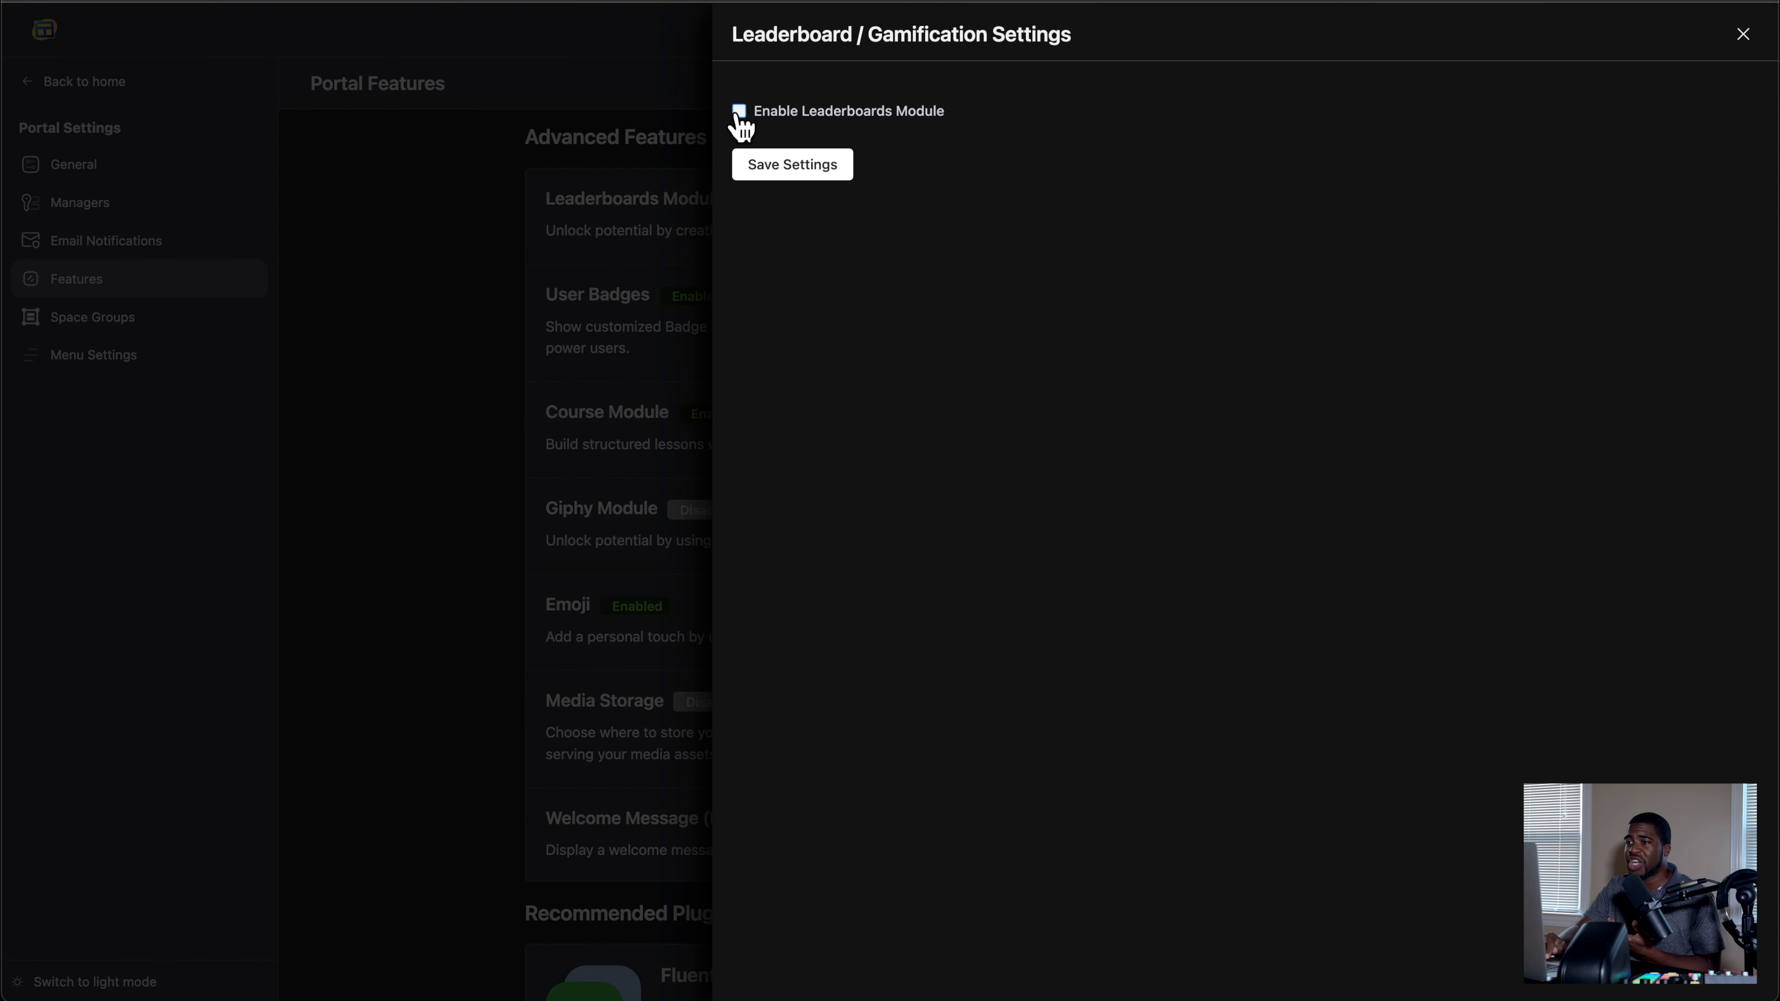
pyautogui.scroll(-4, 1248, 310)
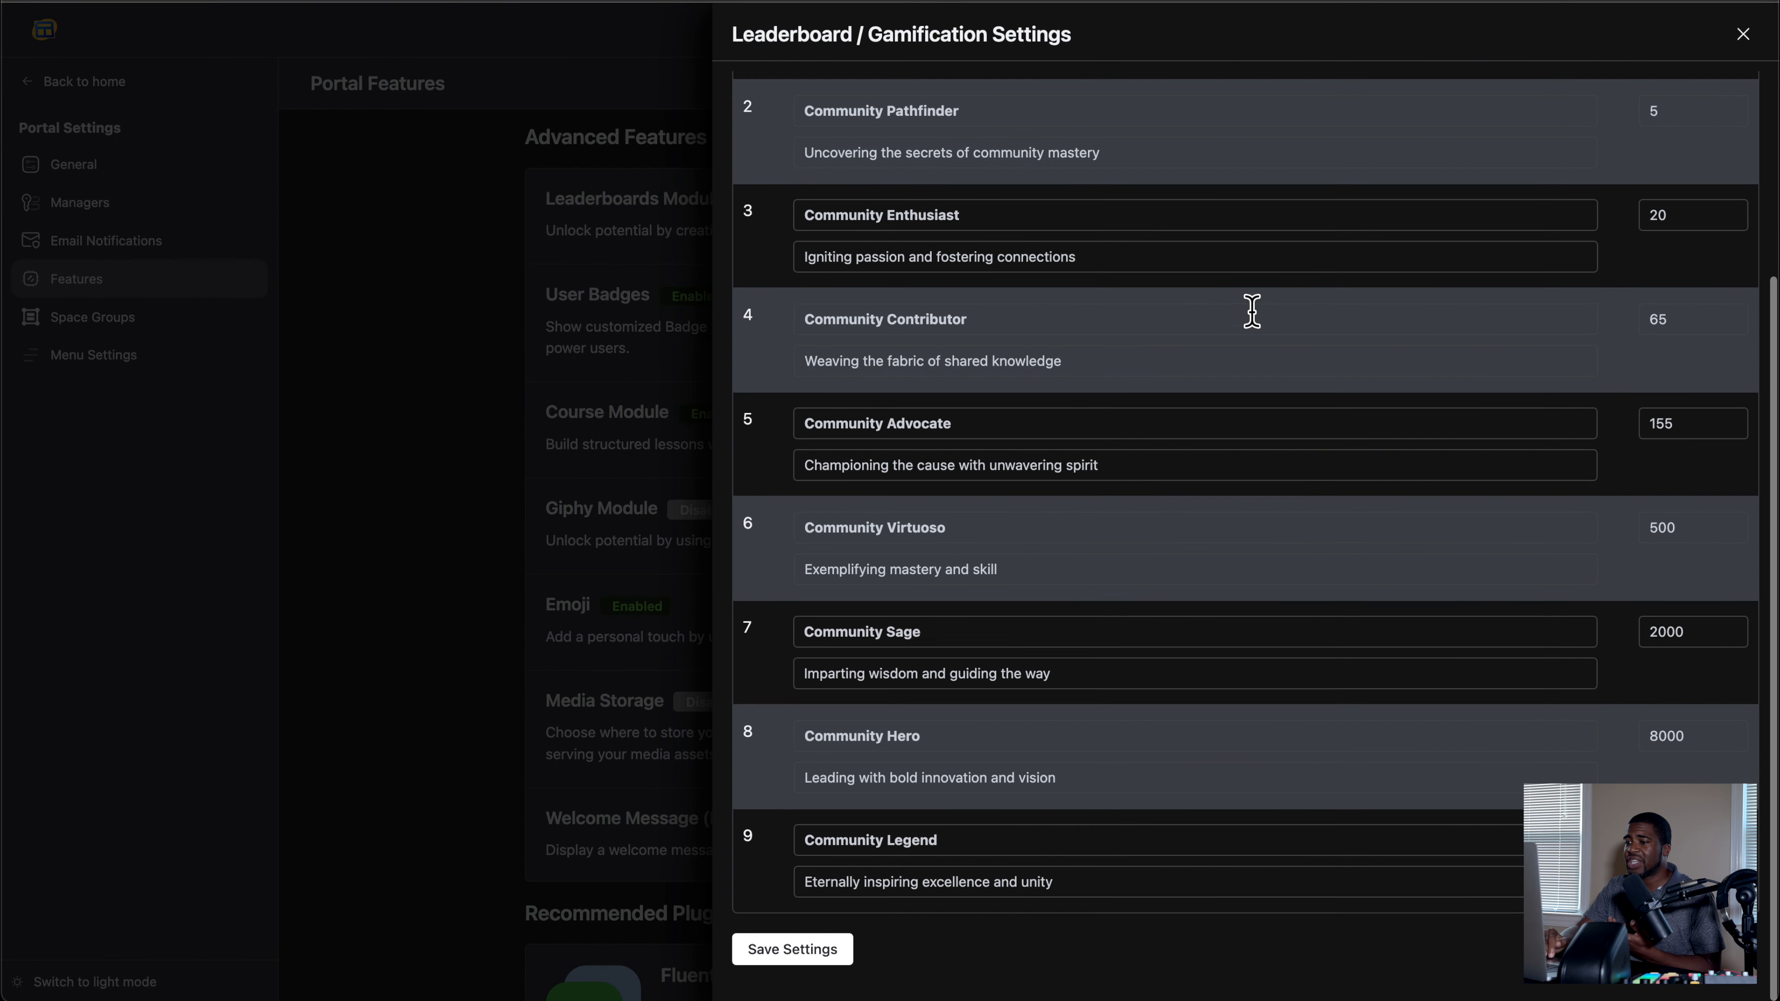
pyautogui.click(778, 947)
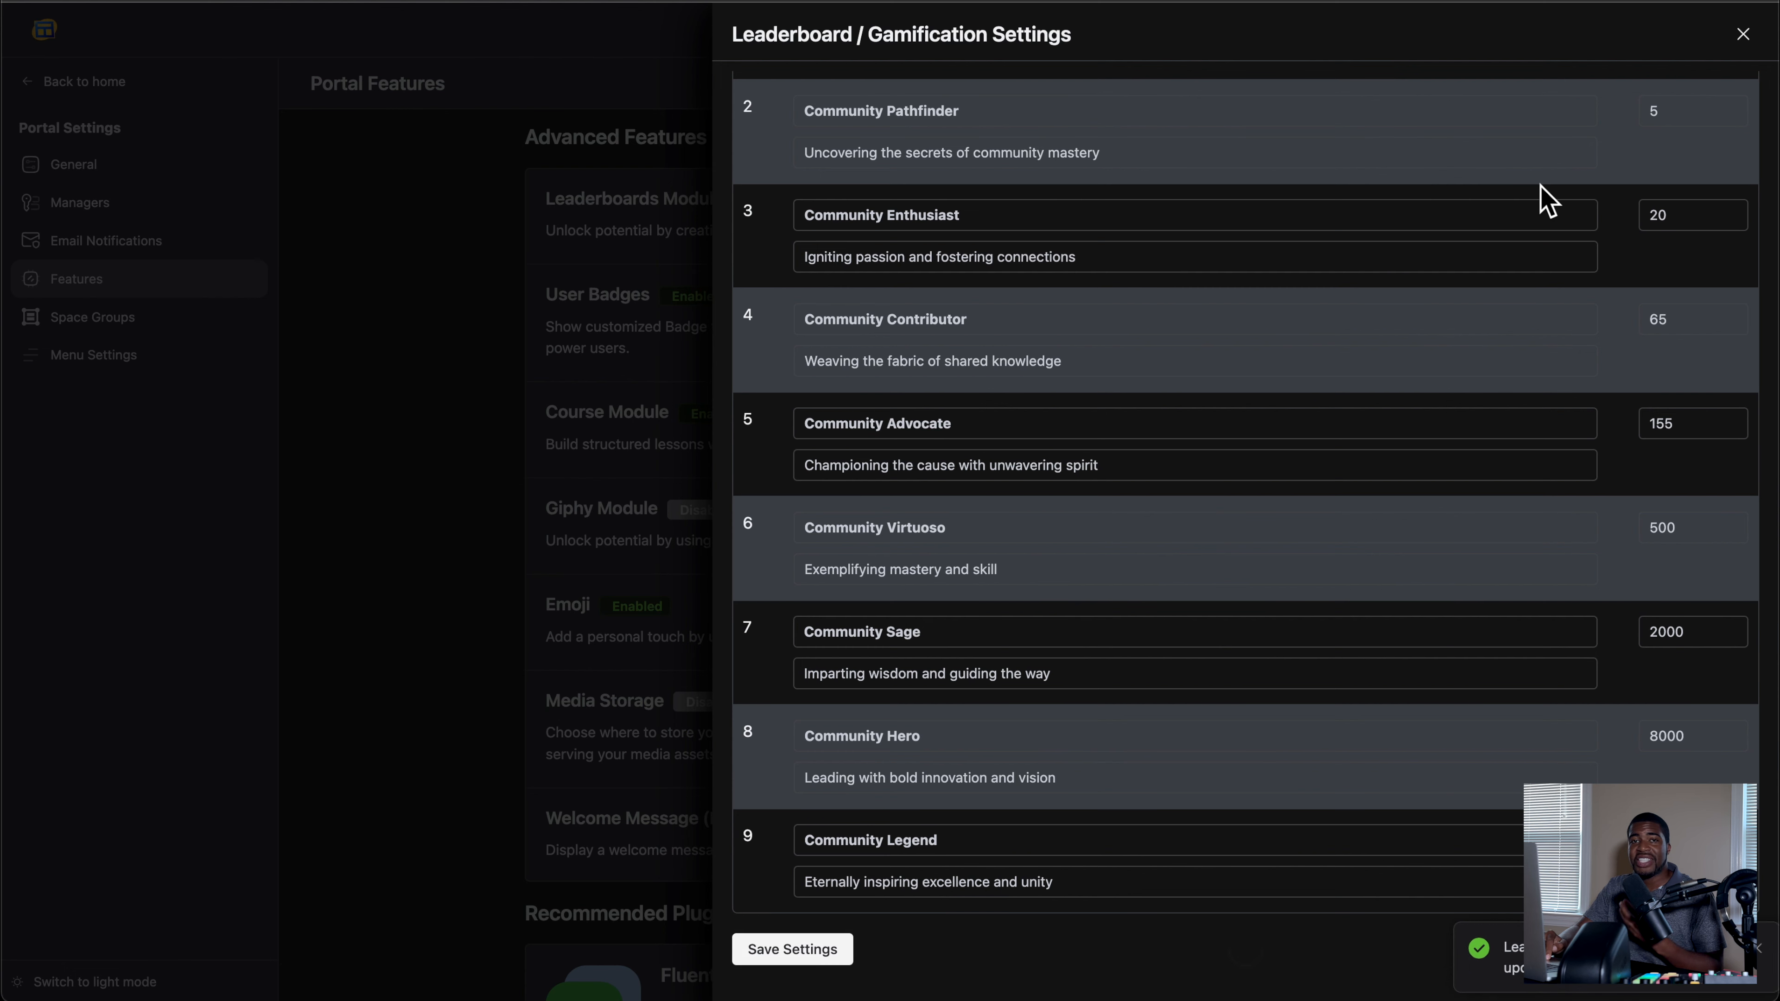
pyautogui.click(1743, 34)
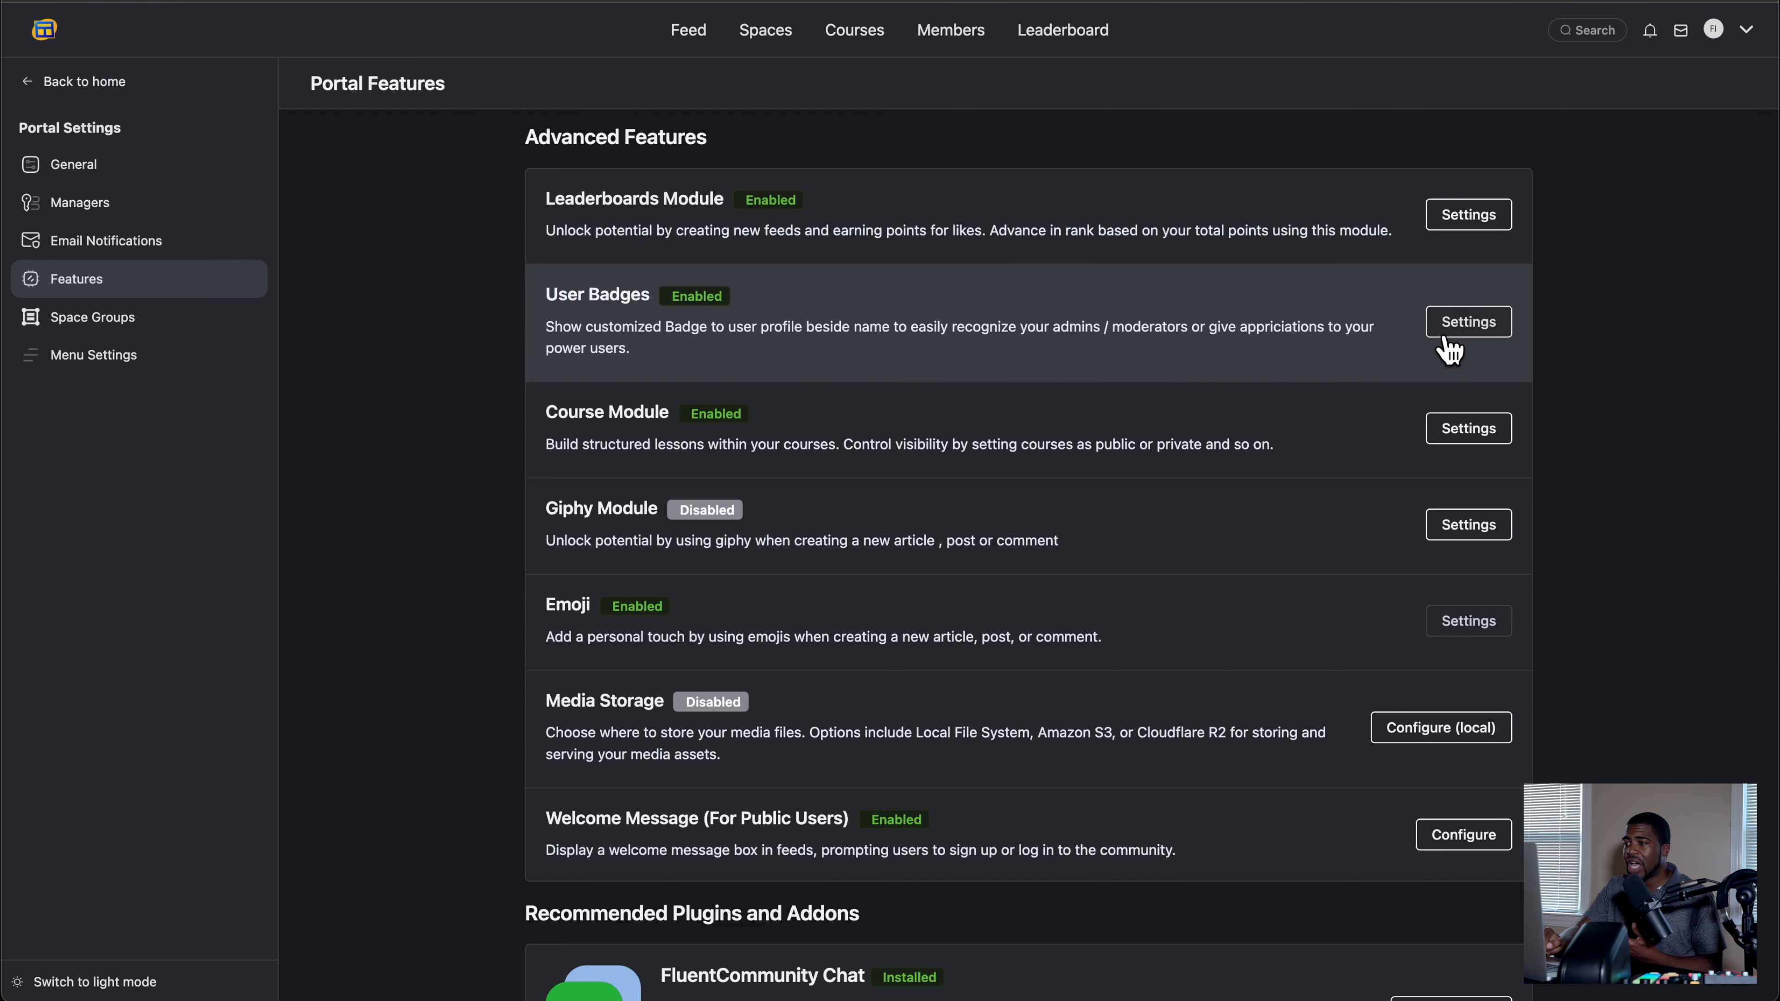
# Step: Review the Mod badge's label and color options in the User Badges settings without saving
pyautogui.click(1465, 331)
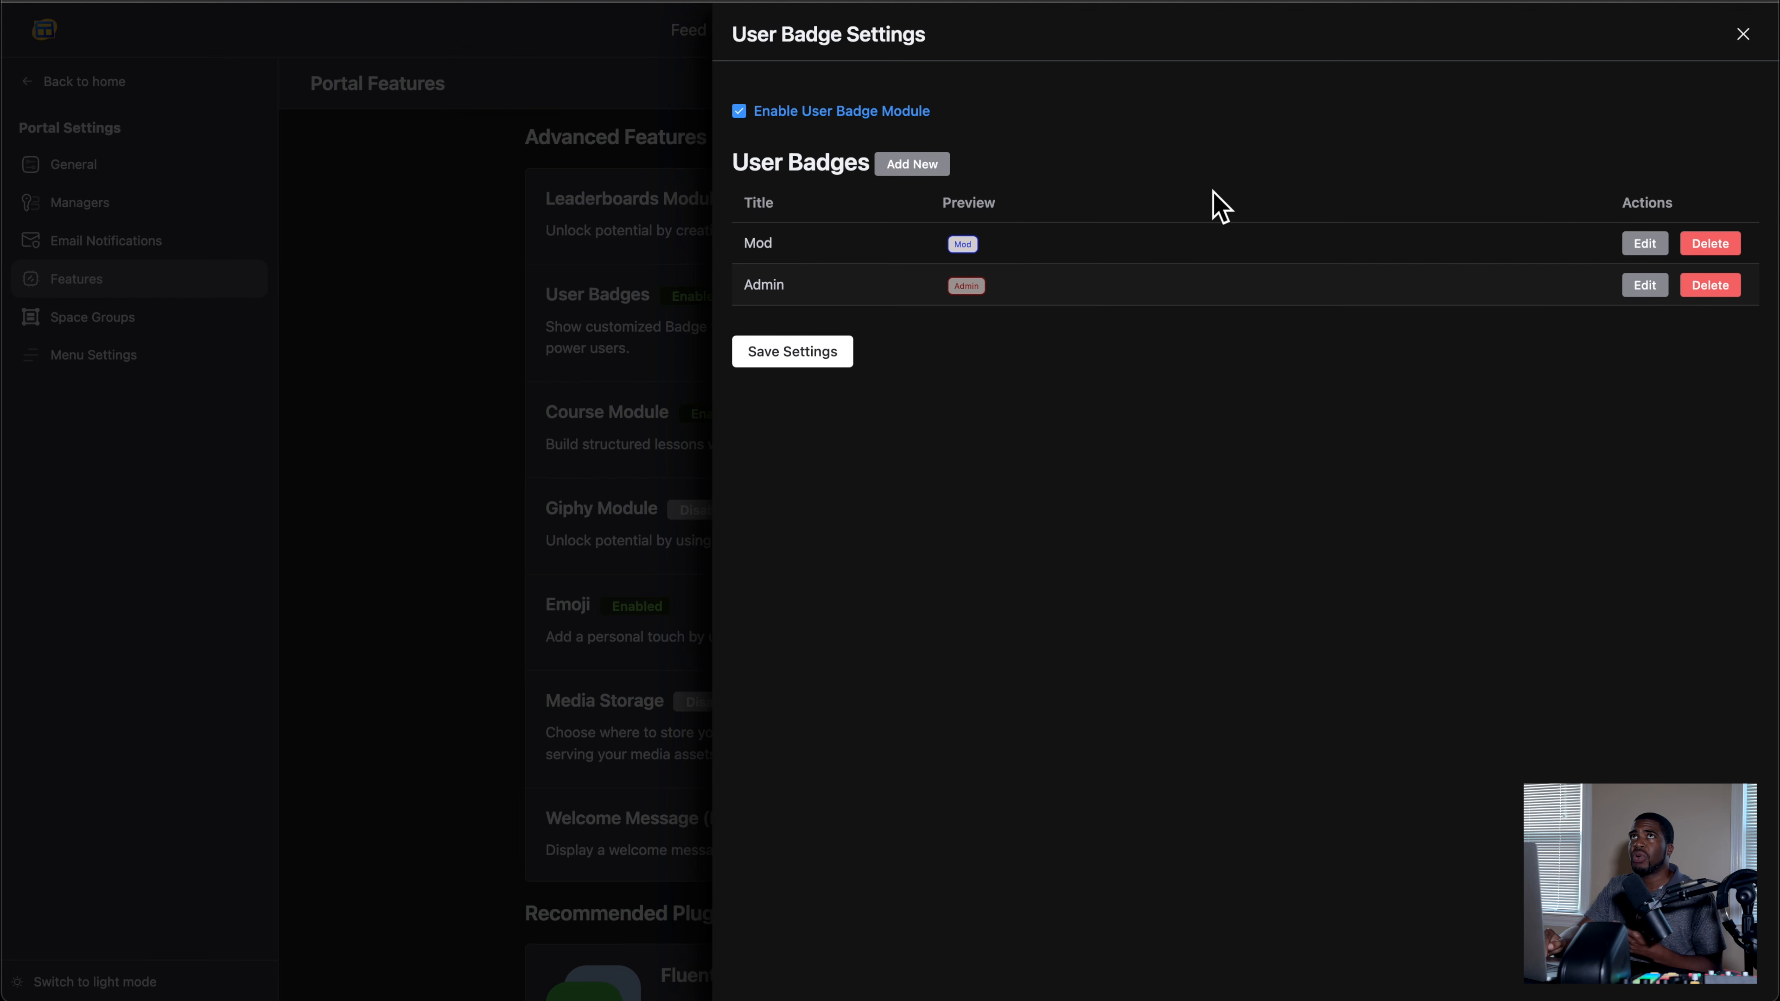
pyautogui.click(1645, 244)
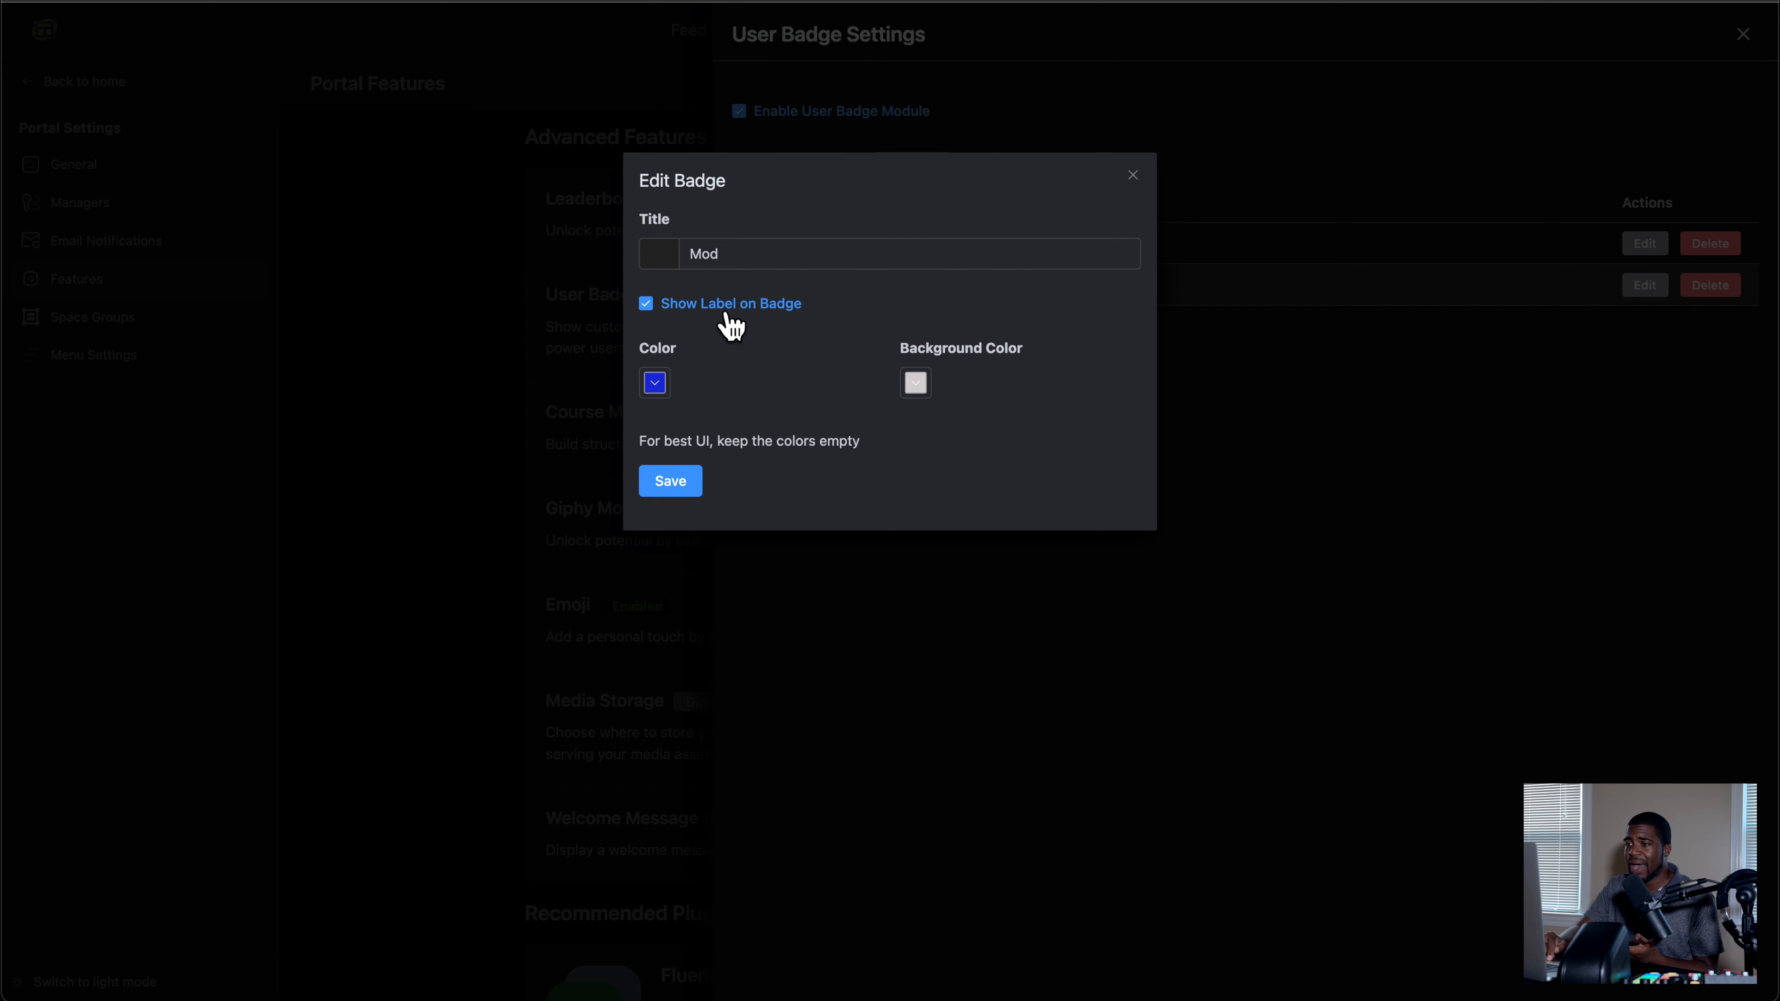
pyautogui.click(646, 306)
pyautogui.click(645, 306)
pyautogui.click(1132, 176)
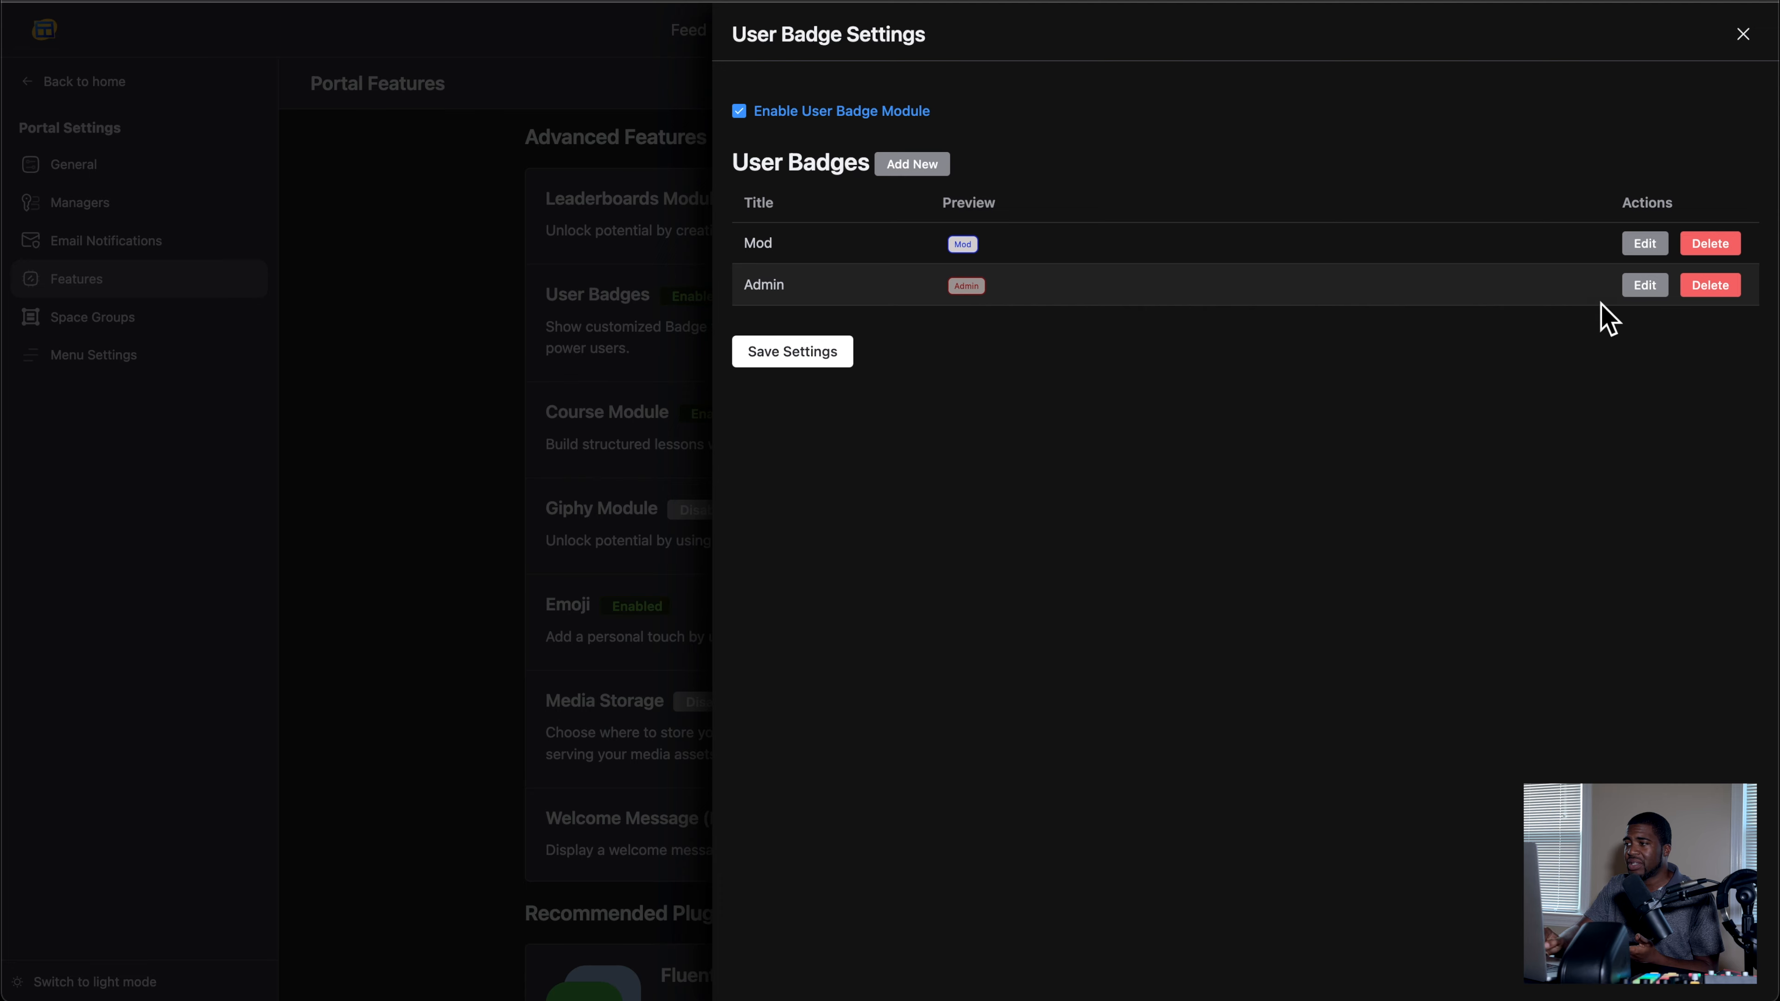
# Step: Add an emoji icon to the Admin user badge and save both the badge and the User Badge settings
pyautogui.click(1643, 286)
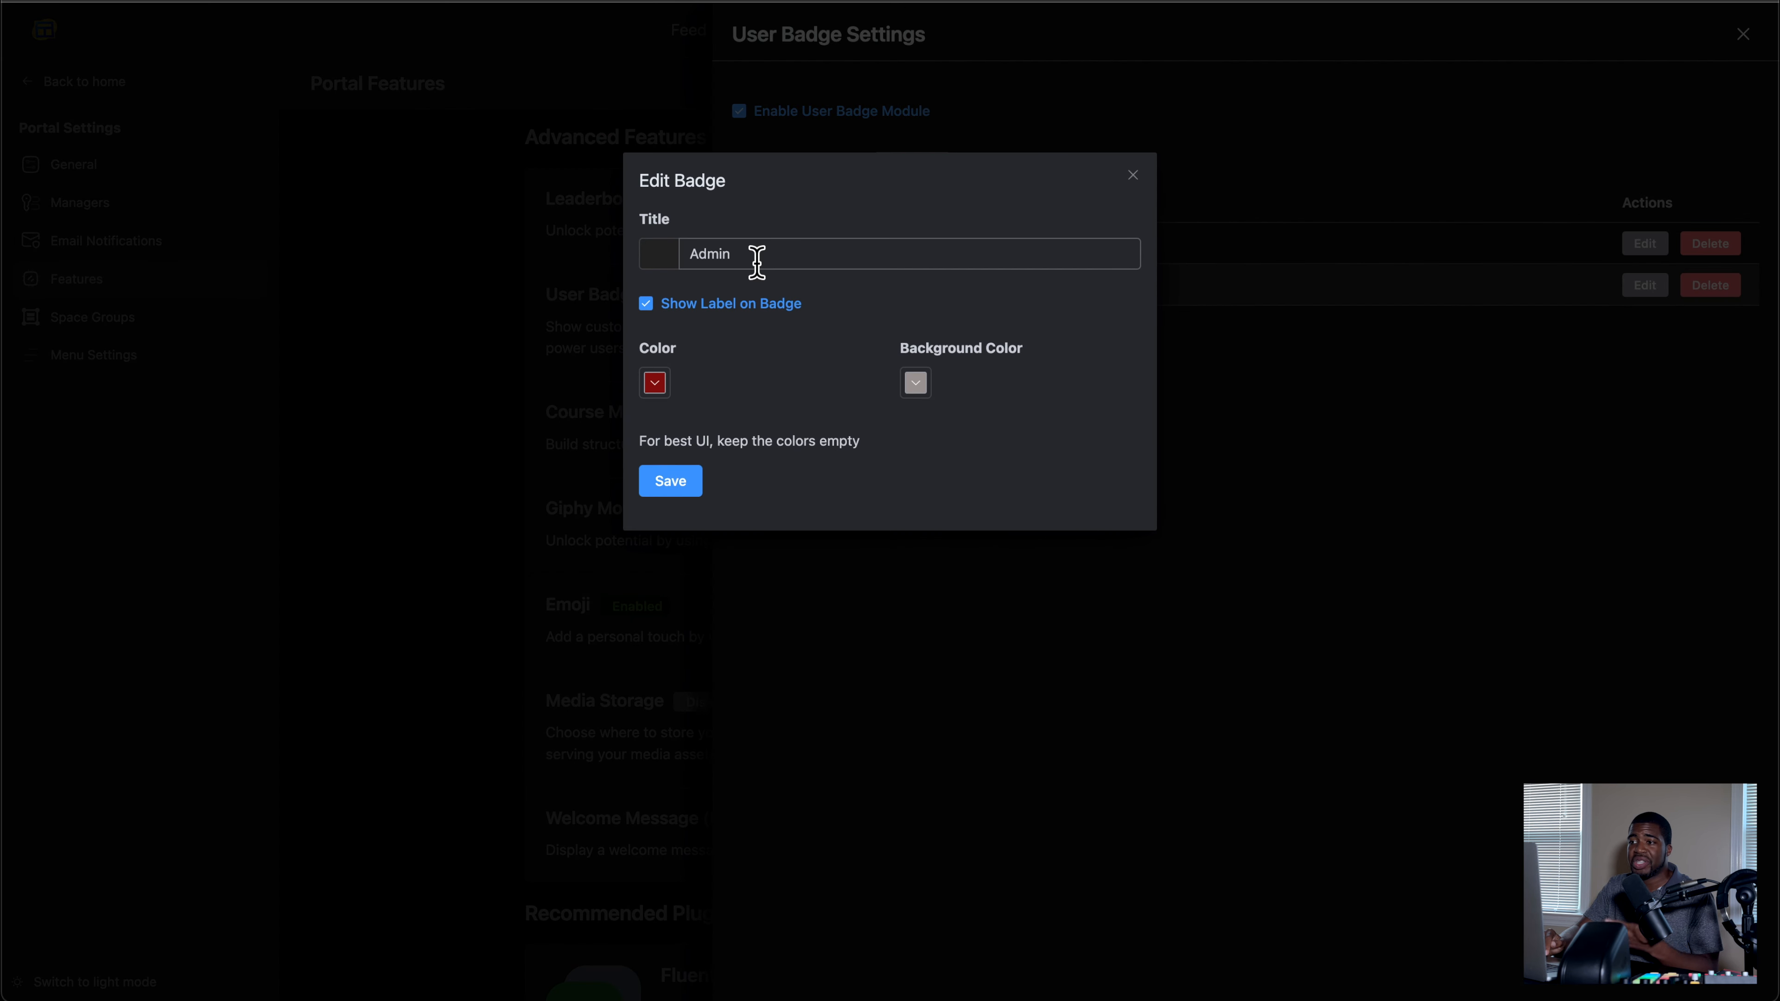
pyautogui.click(658, 263)
pyautogui.click(575, 365)
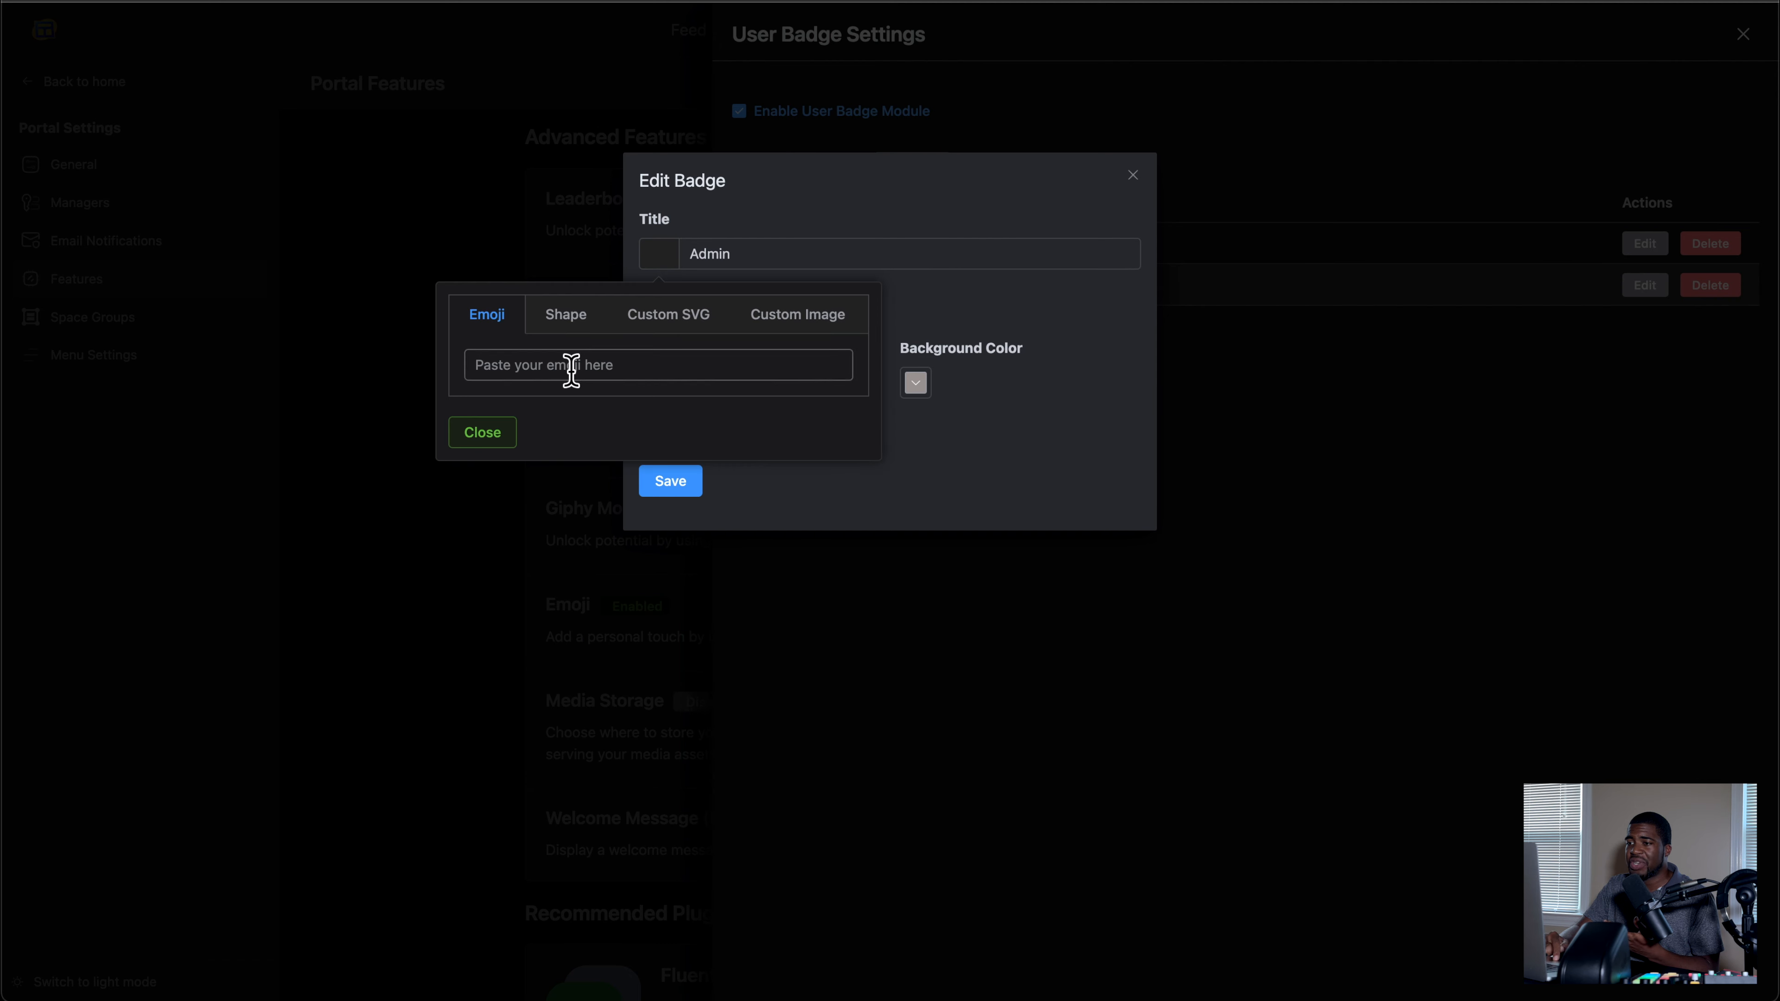
pyautogui.press('ctrl+super+space')
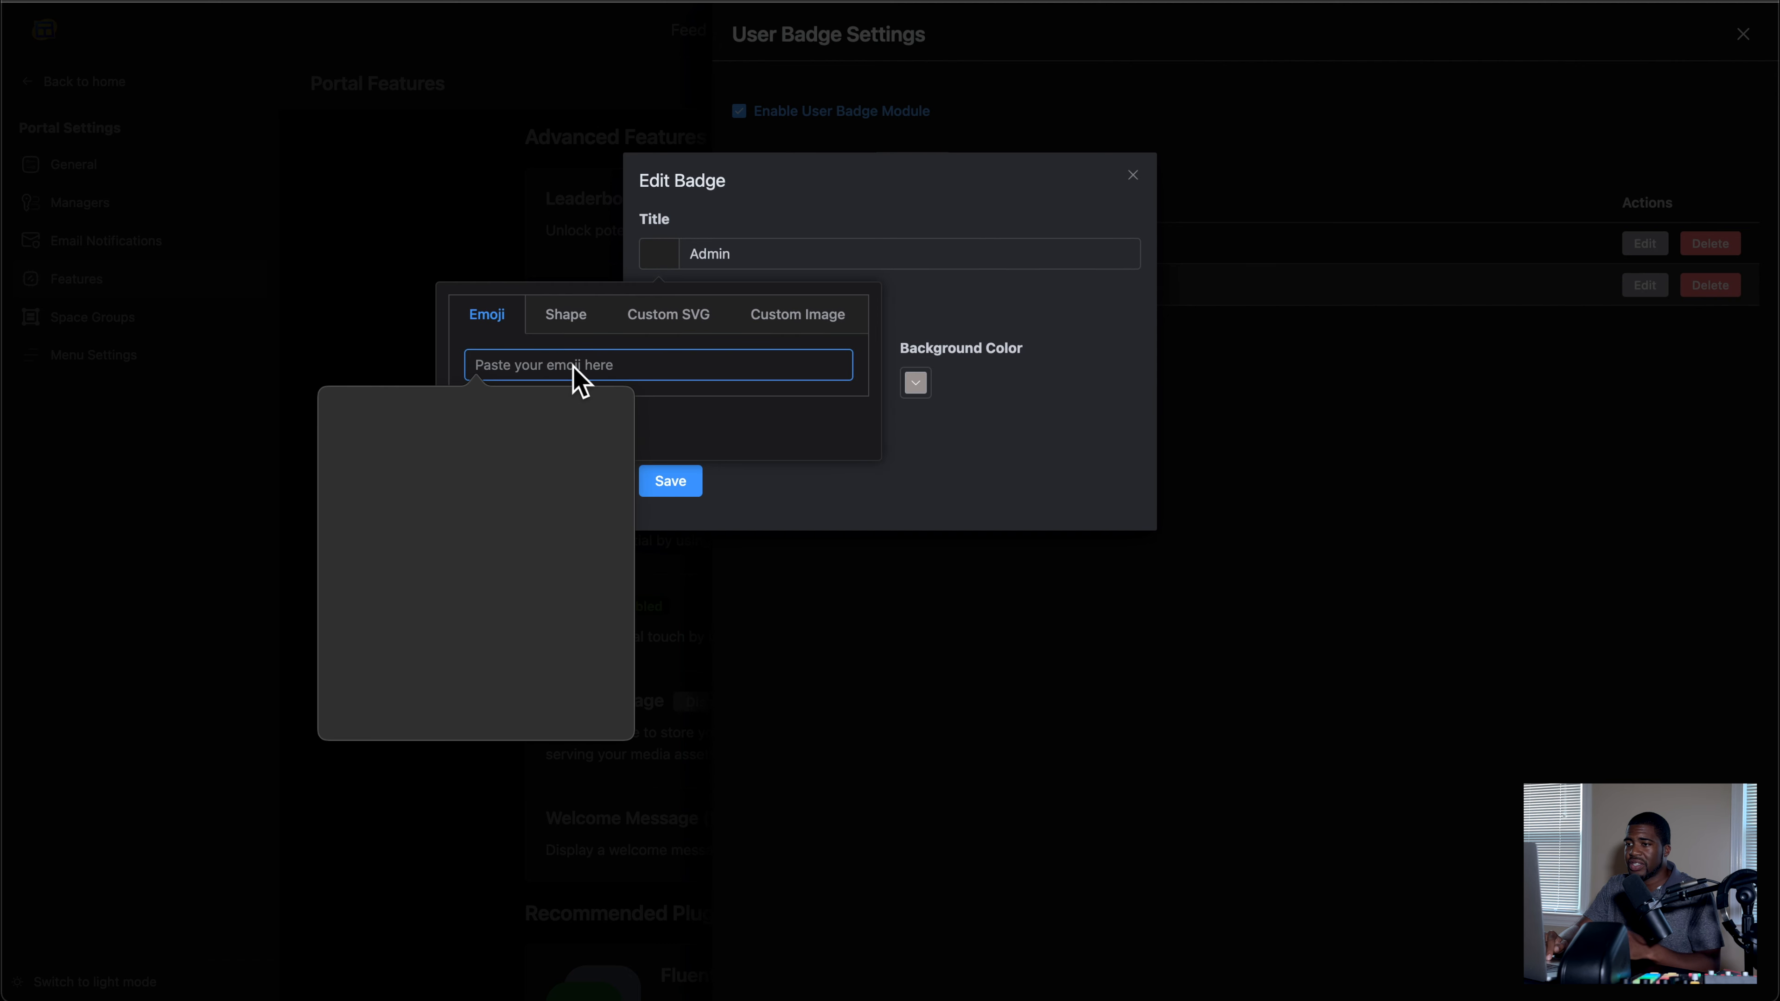
pyautogui.scroll(2, 469, 473)
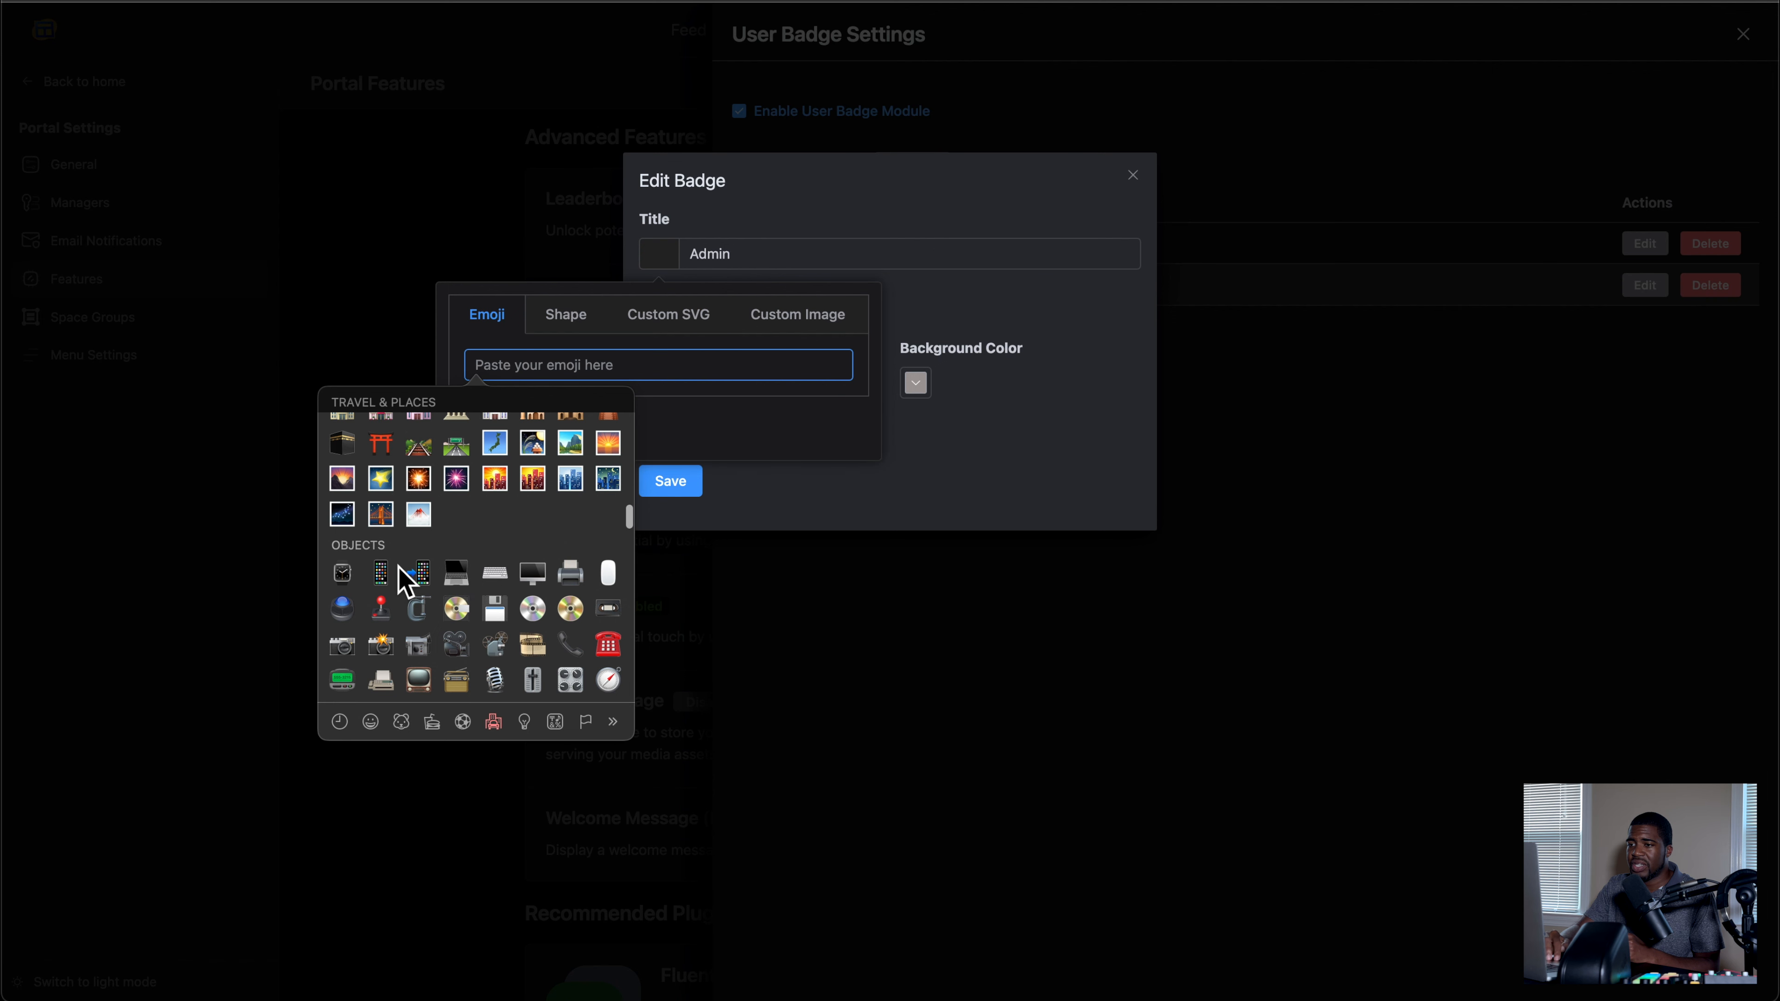
pyautogui.scroll(4, 462, 596)
pyautogui.click(456, 586)
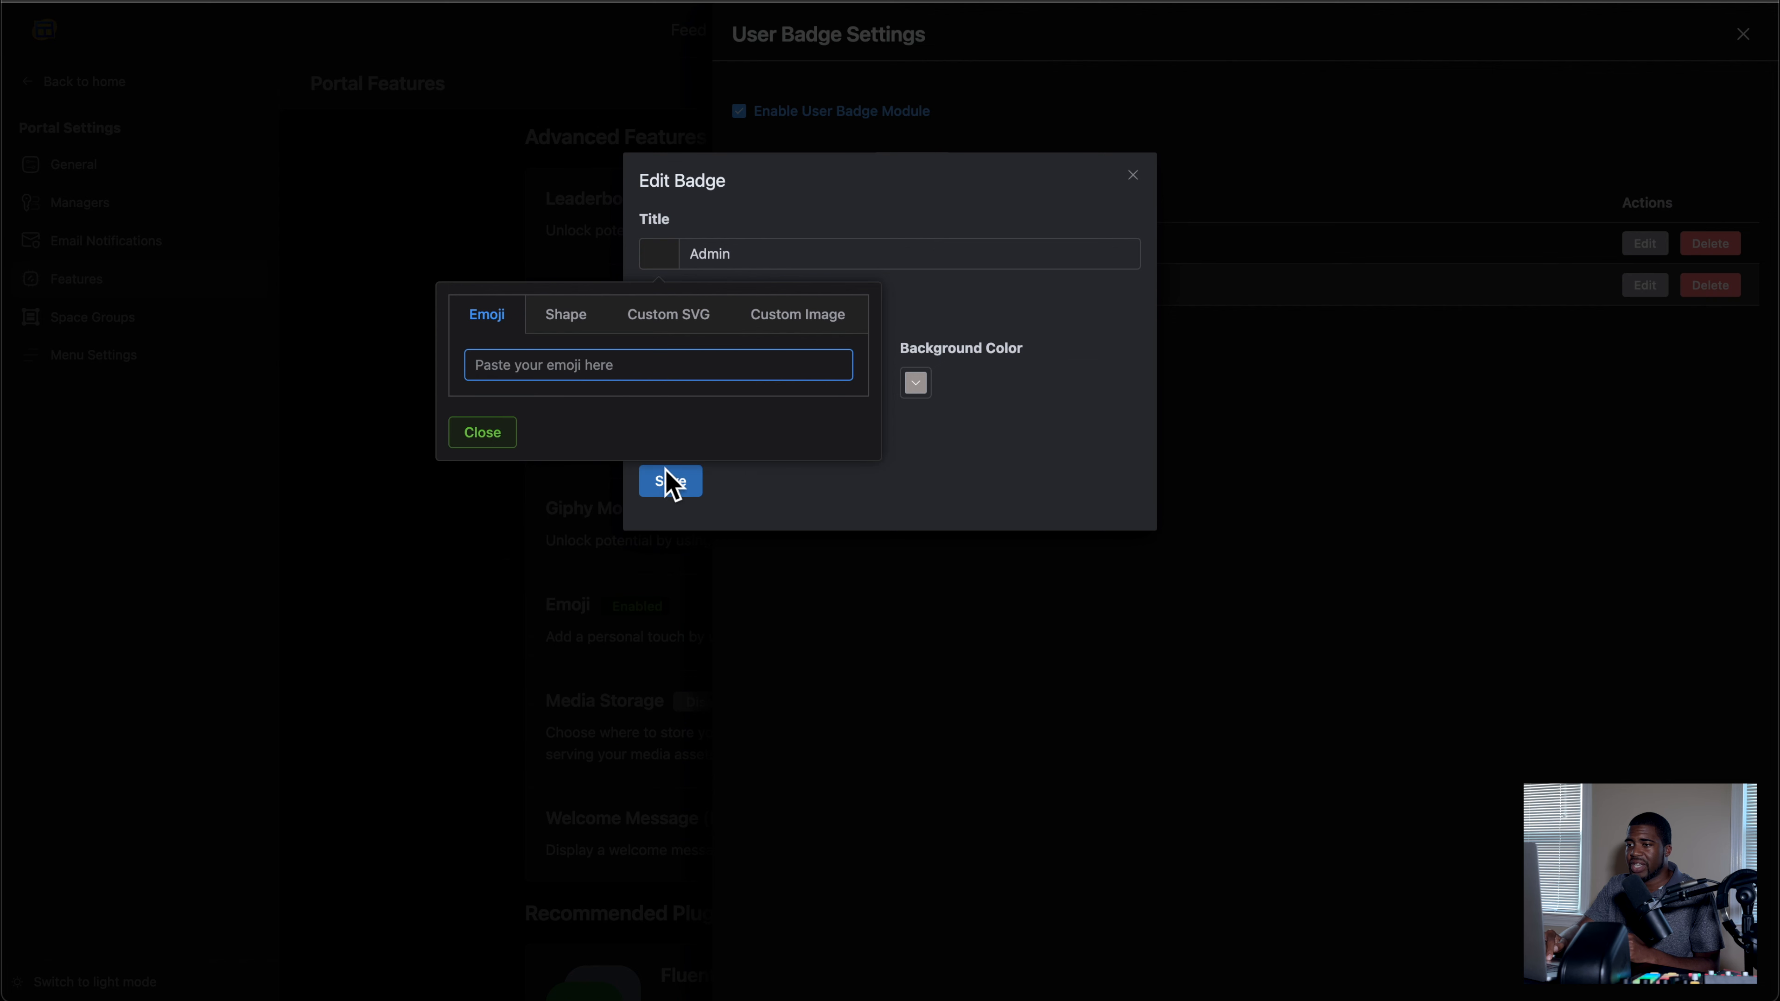
pyautogui.click(670, 479)
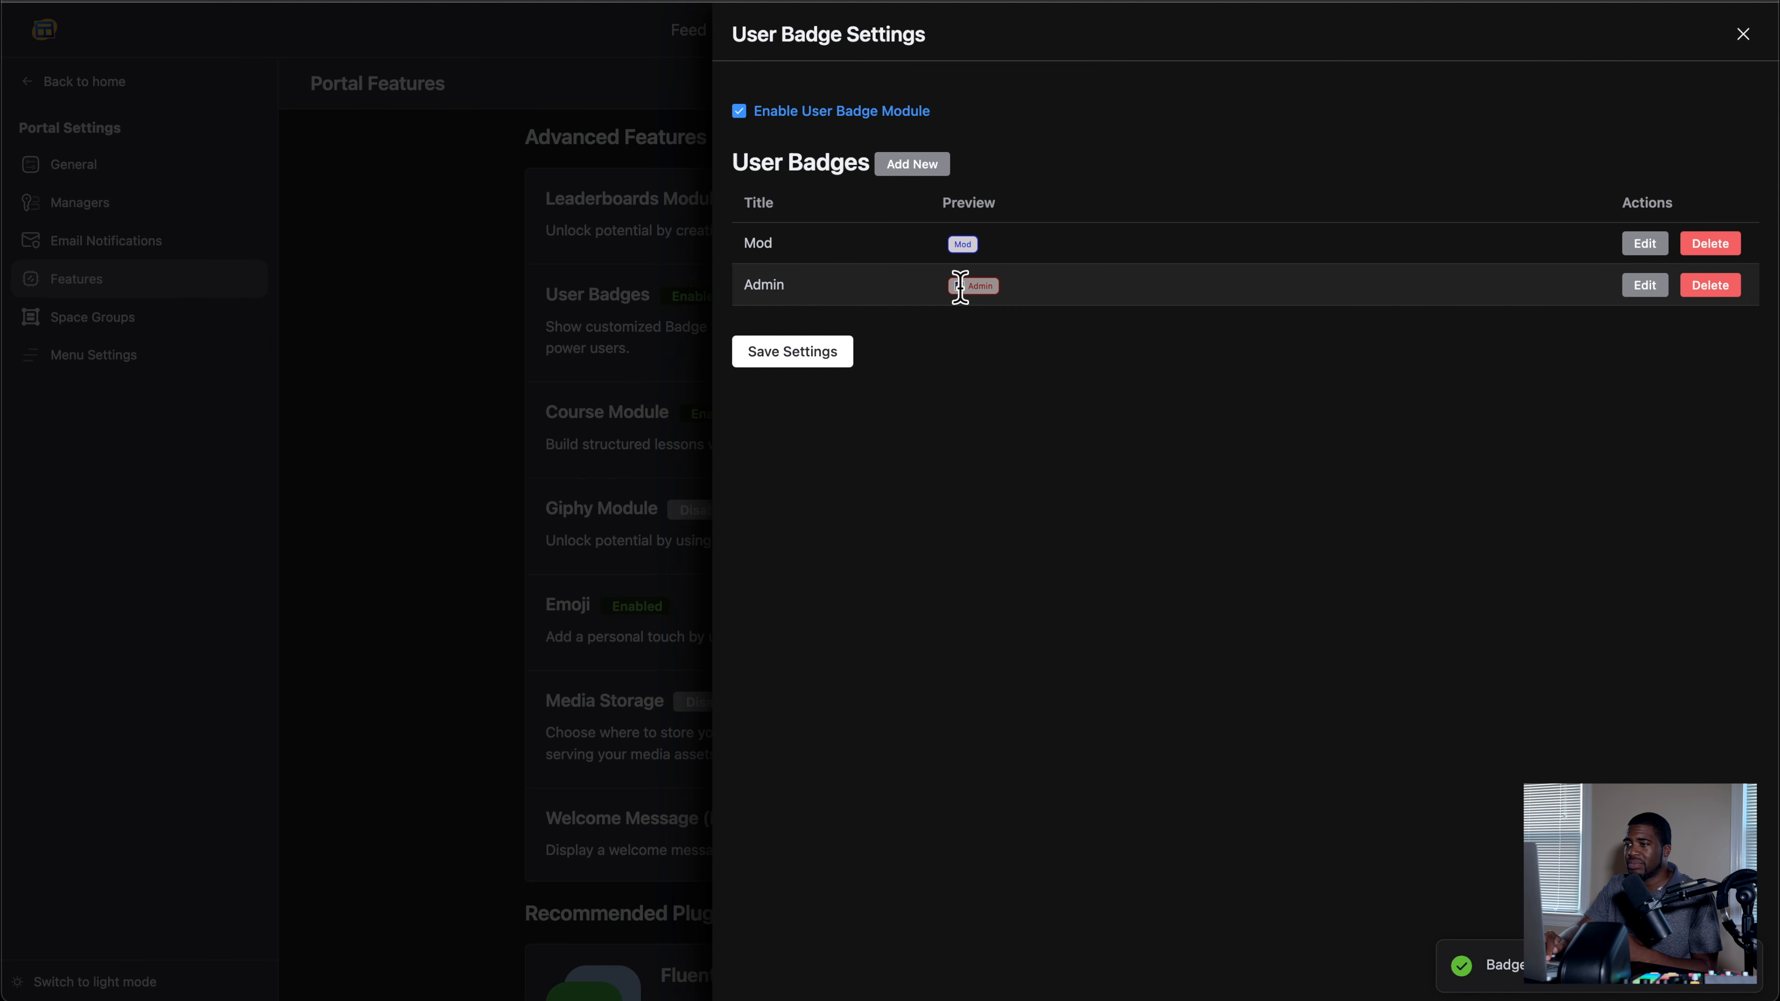
pyautogui.click(828, 361)
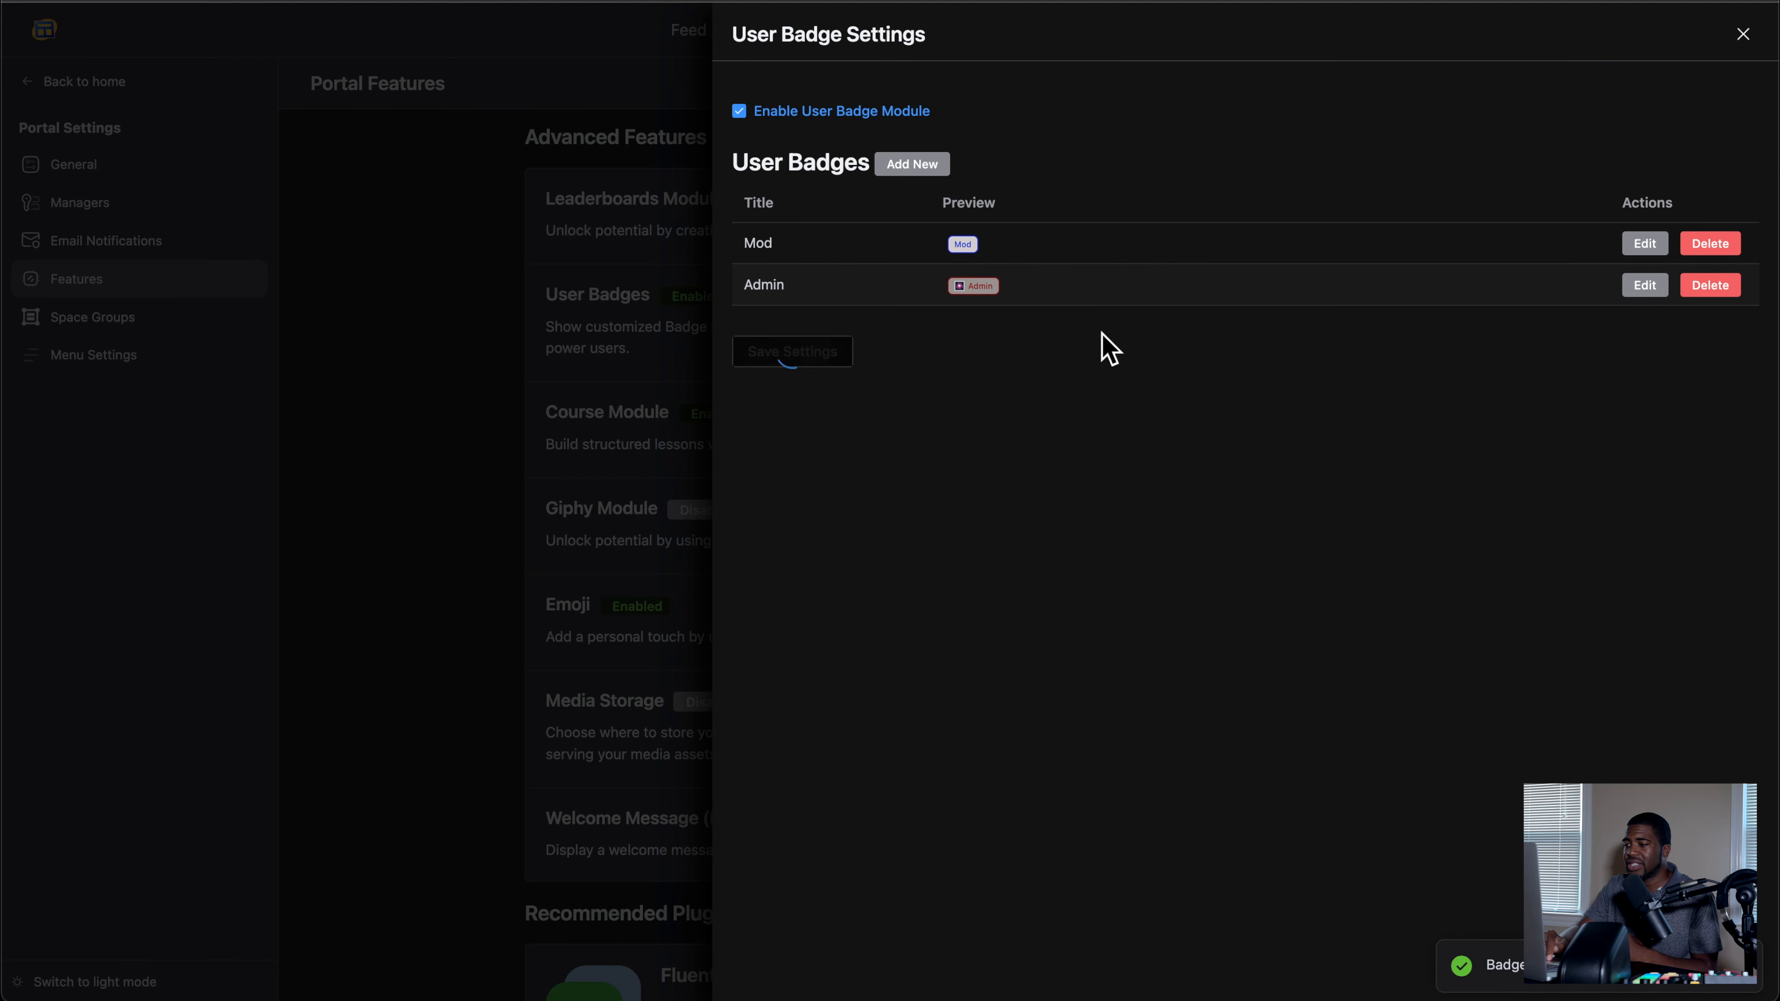
pyautogui.click(1743, 34)
# Step: Check how the Admin and Mod badges are displayed on the Members page and in the admin's profile preview
pyautogui.click(946, 32)
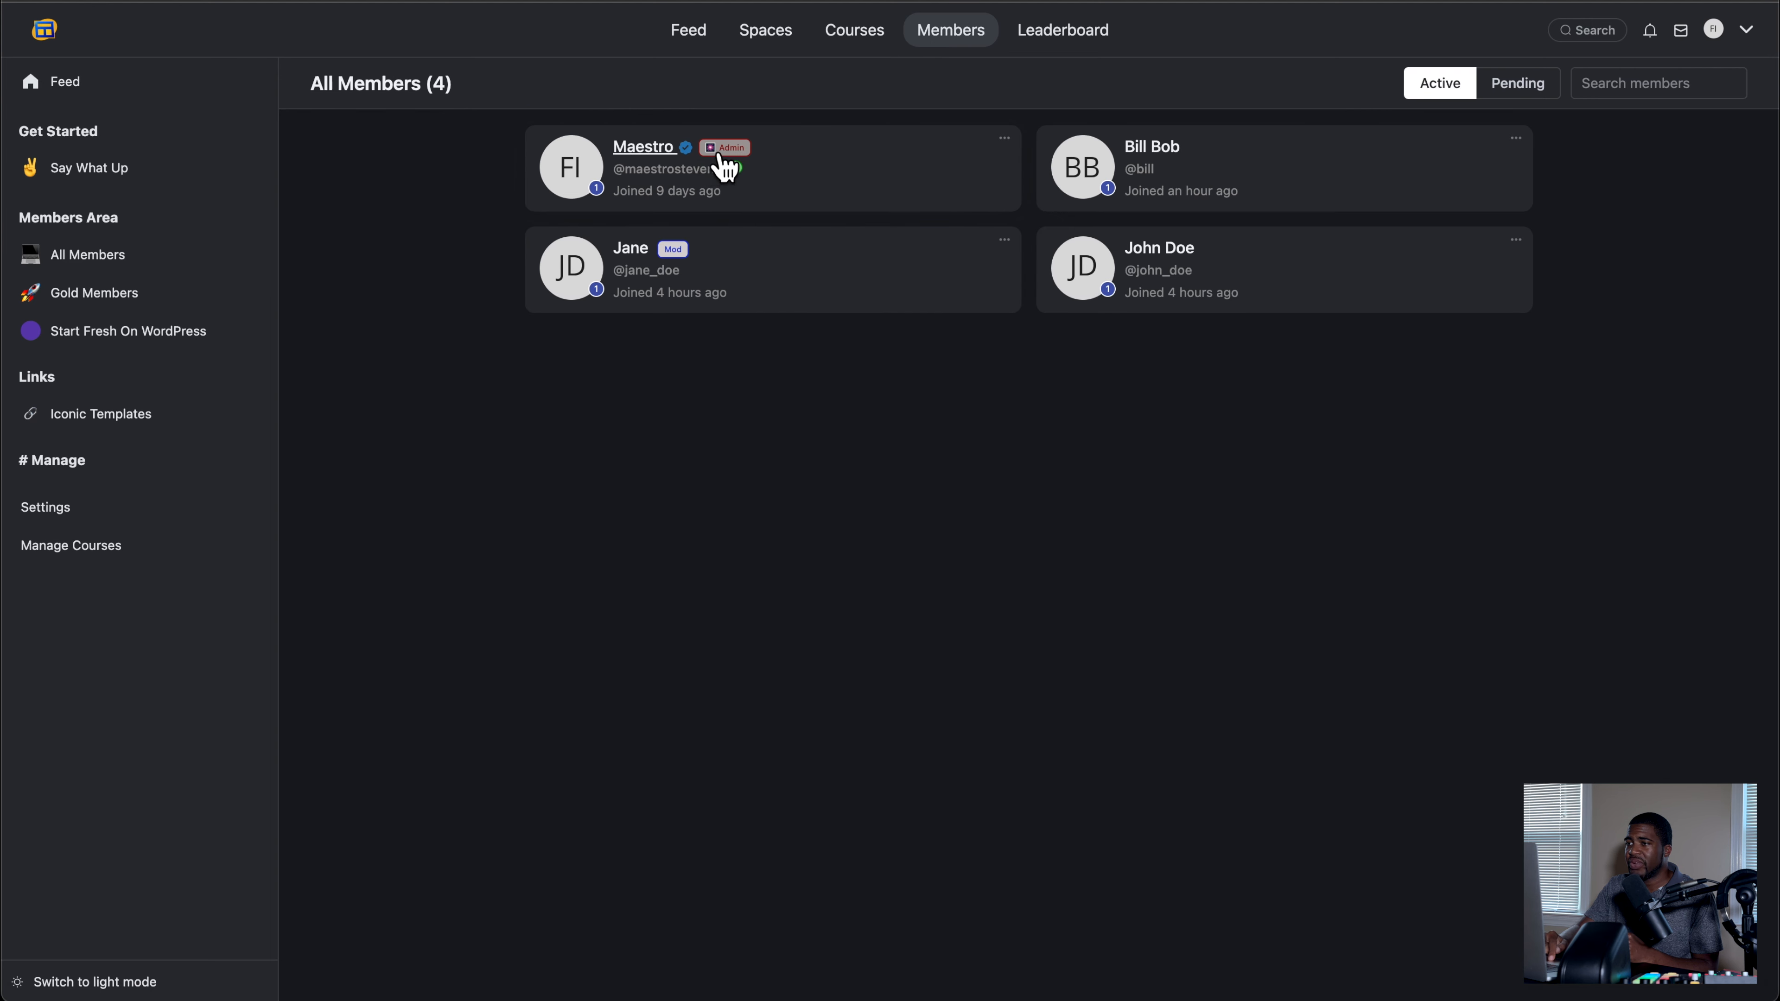
pyautogui.moveTo(722, 153)
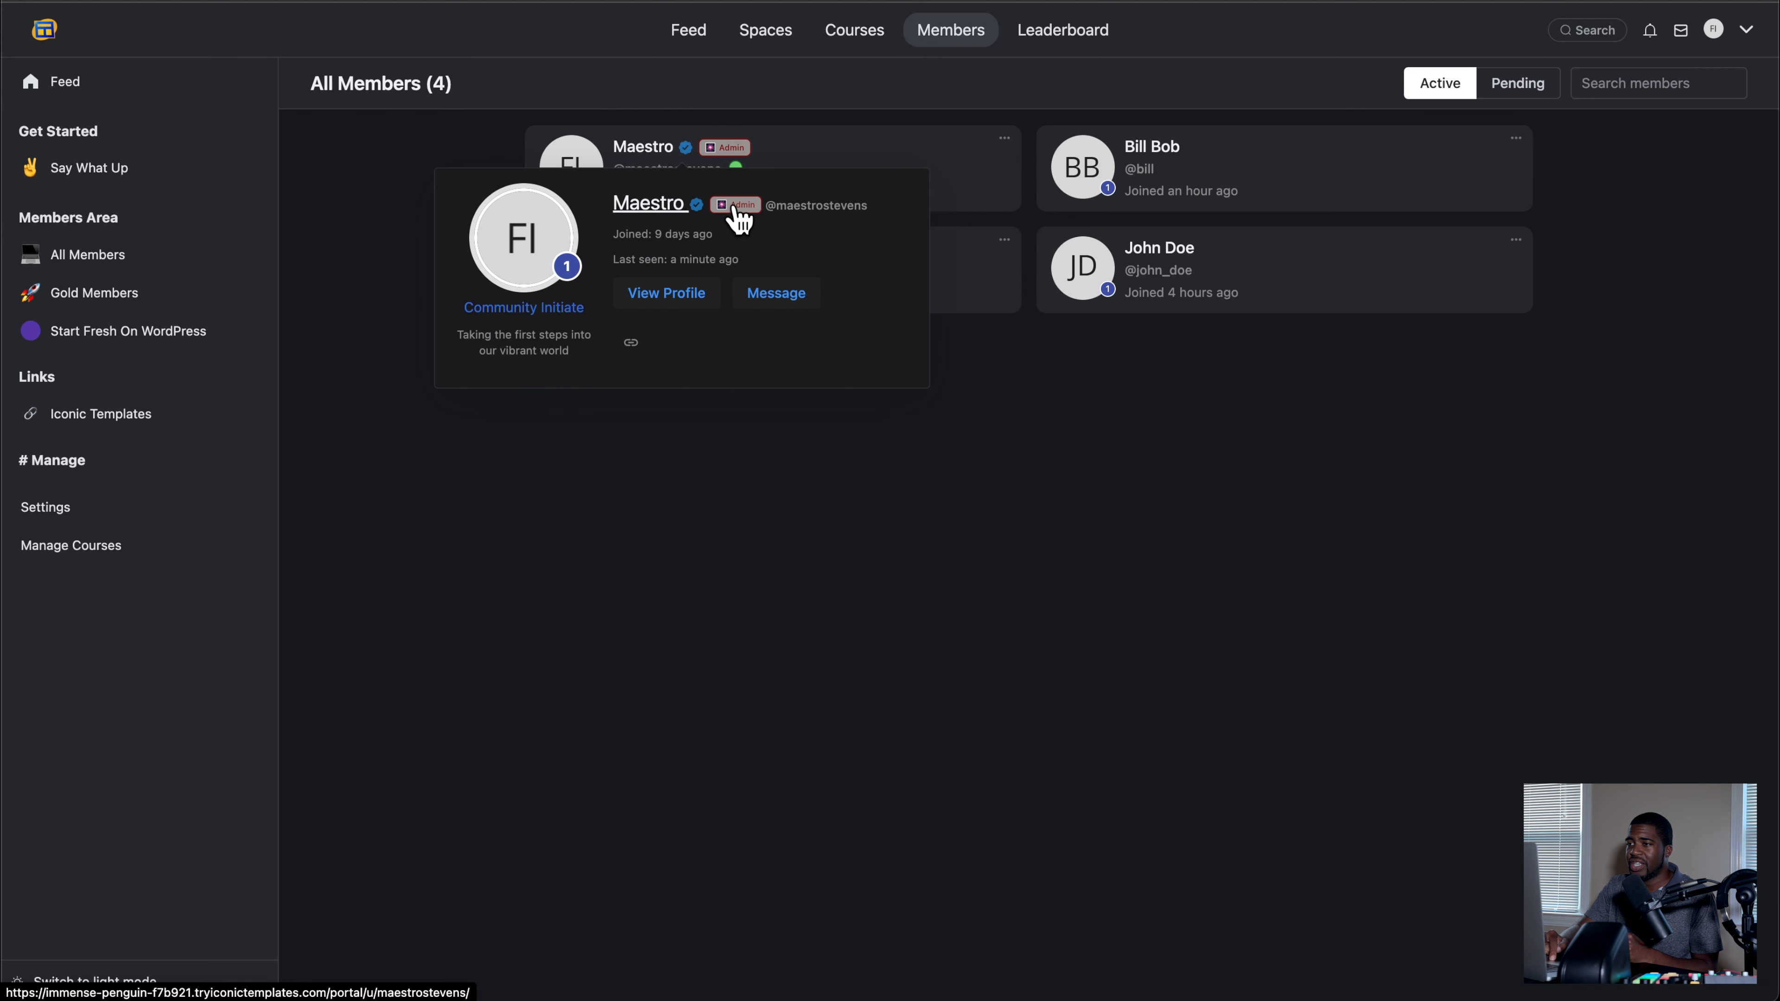
pyautogui.moveTo(684, 267)
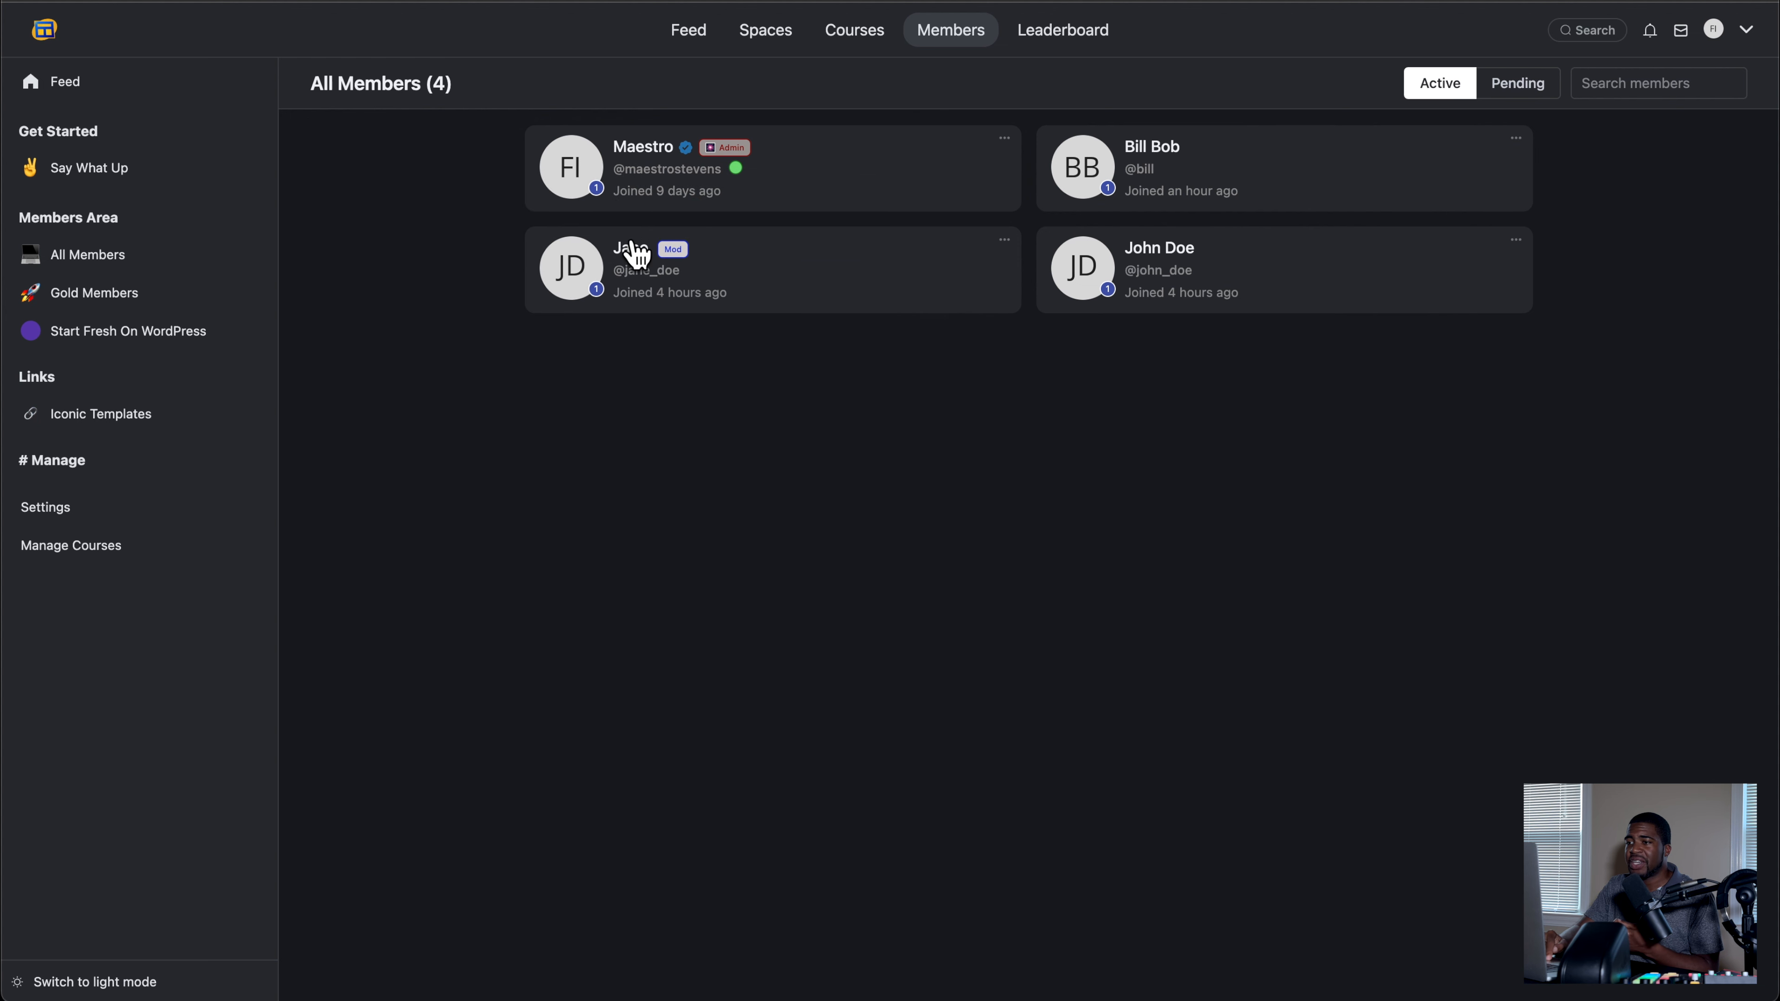
# Step: Review the role options for the manager who has the Admin role in the portal's Community Managers settings
pyautogui.click(105, 508)
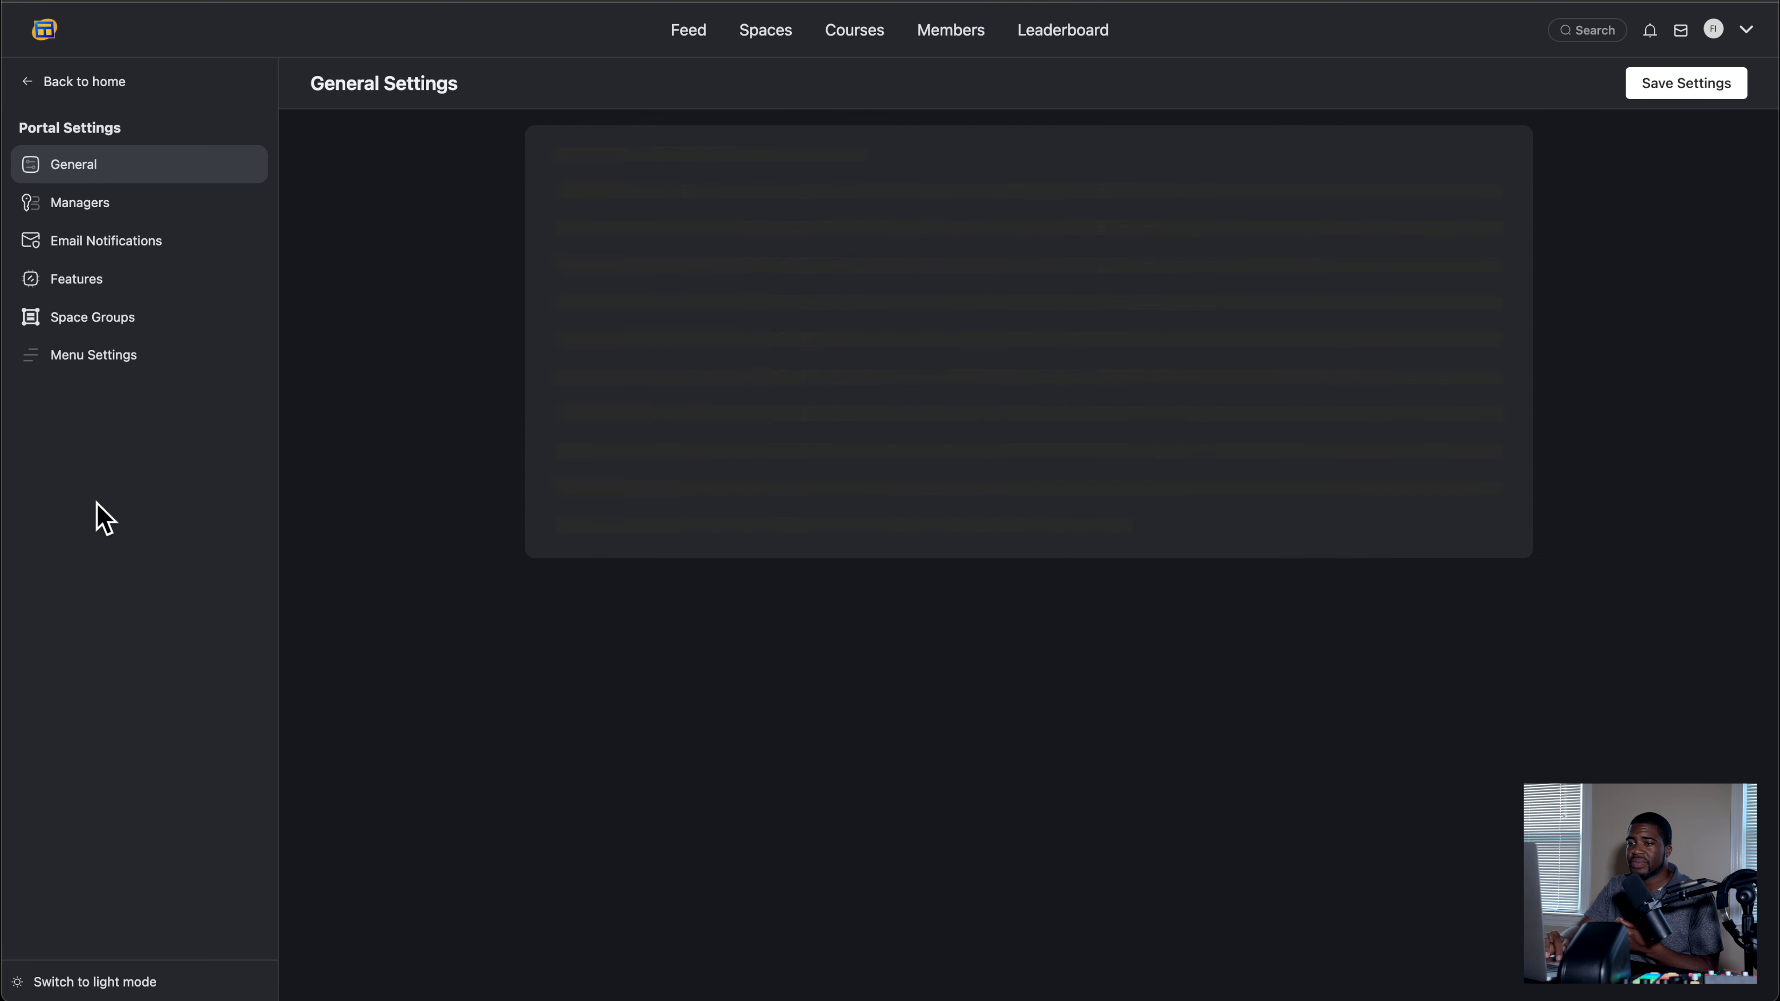
pyautogui.click(144, 211)
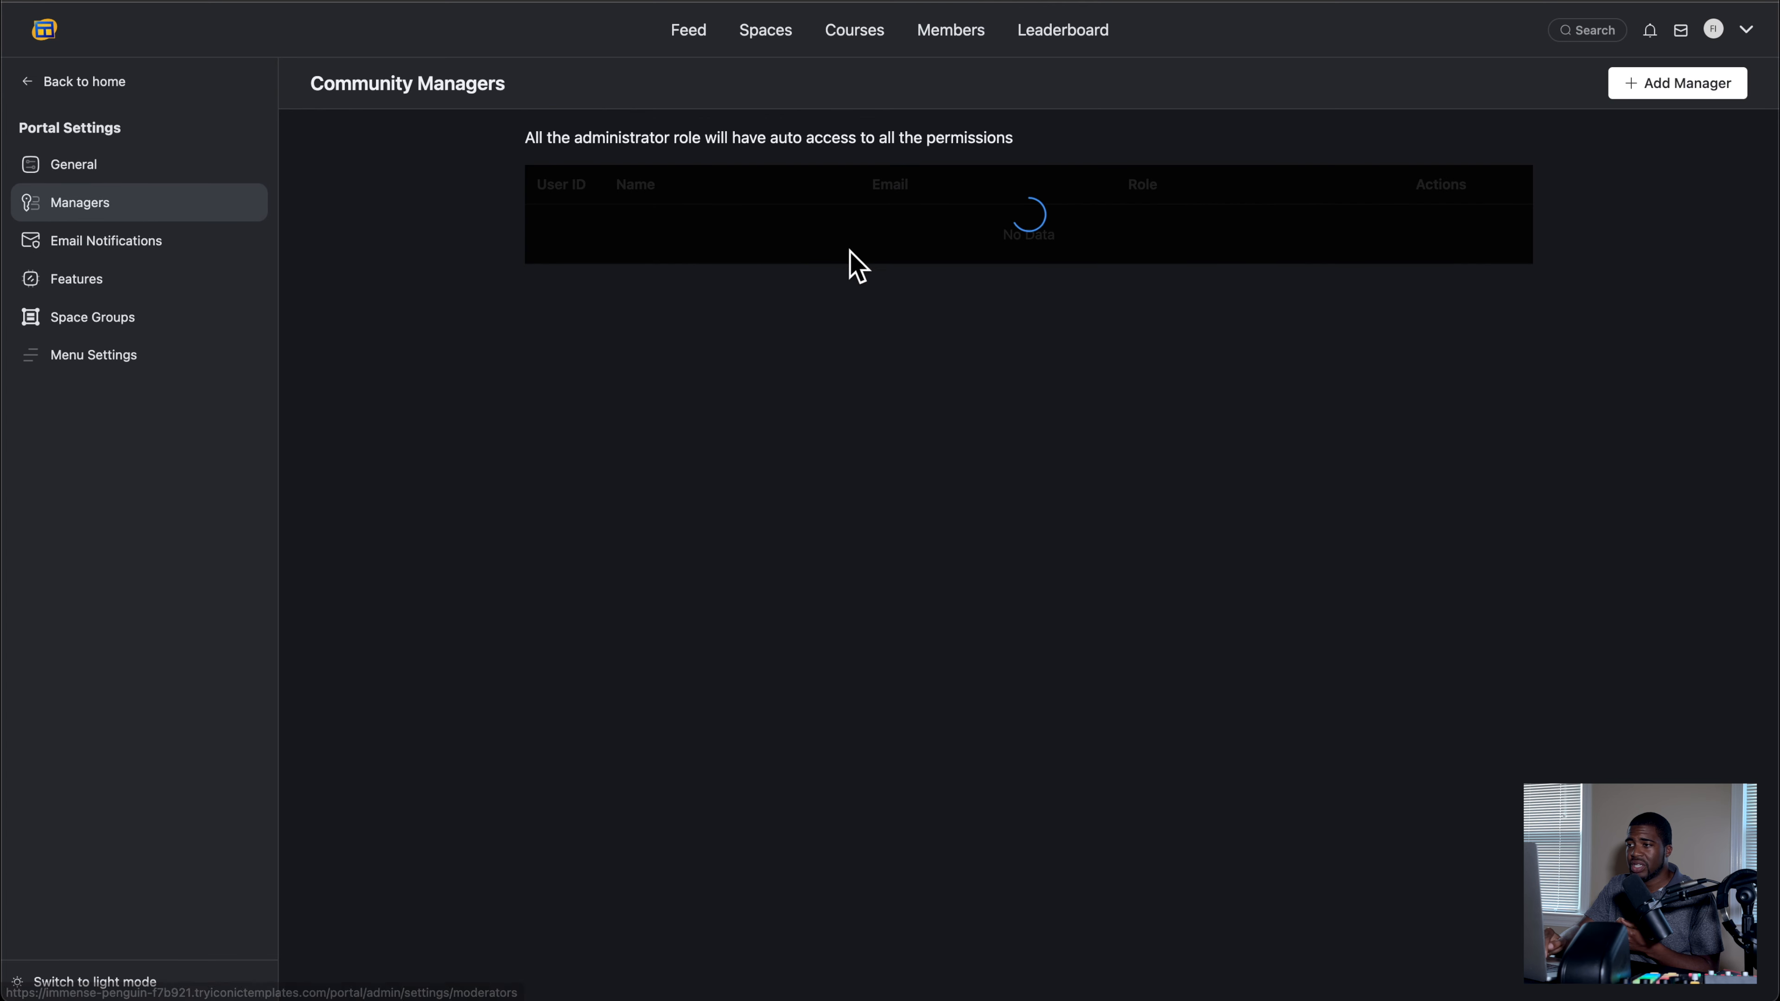
pyautogui.click(1485, 231)
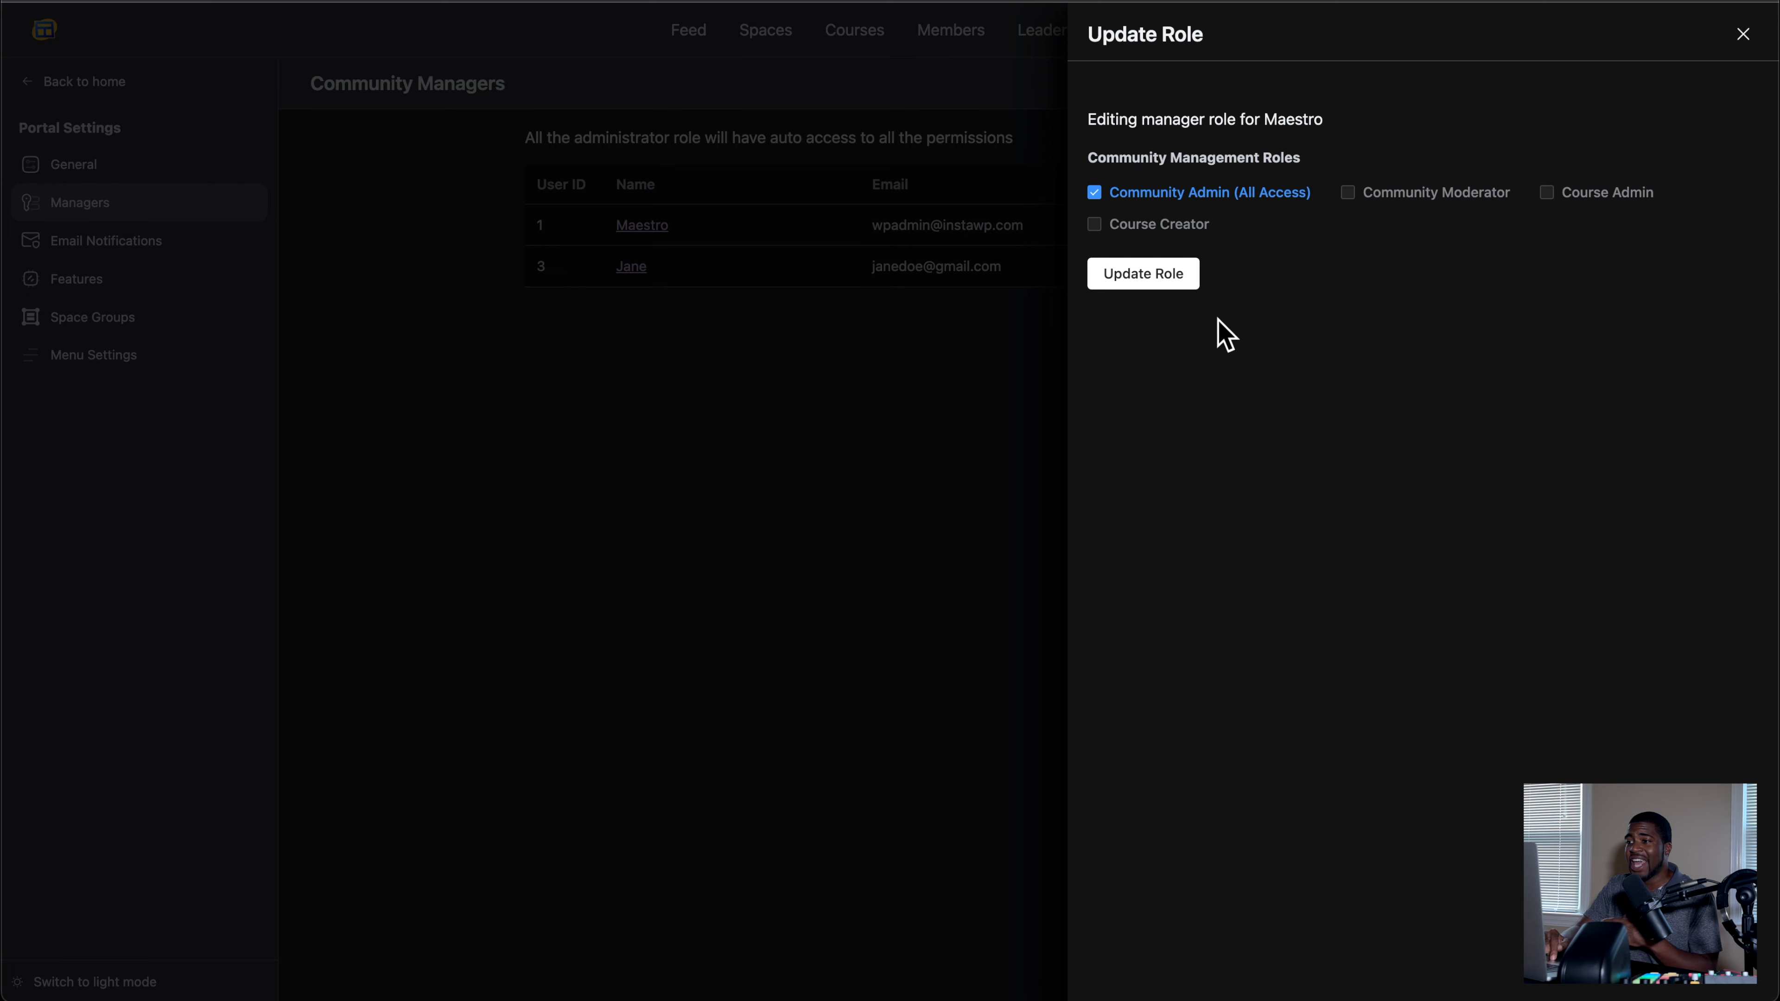
pyautogui.click(1745, 37)
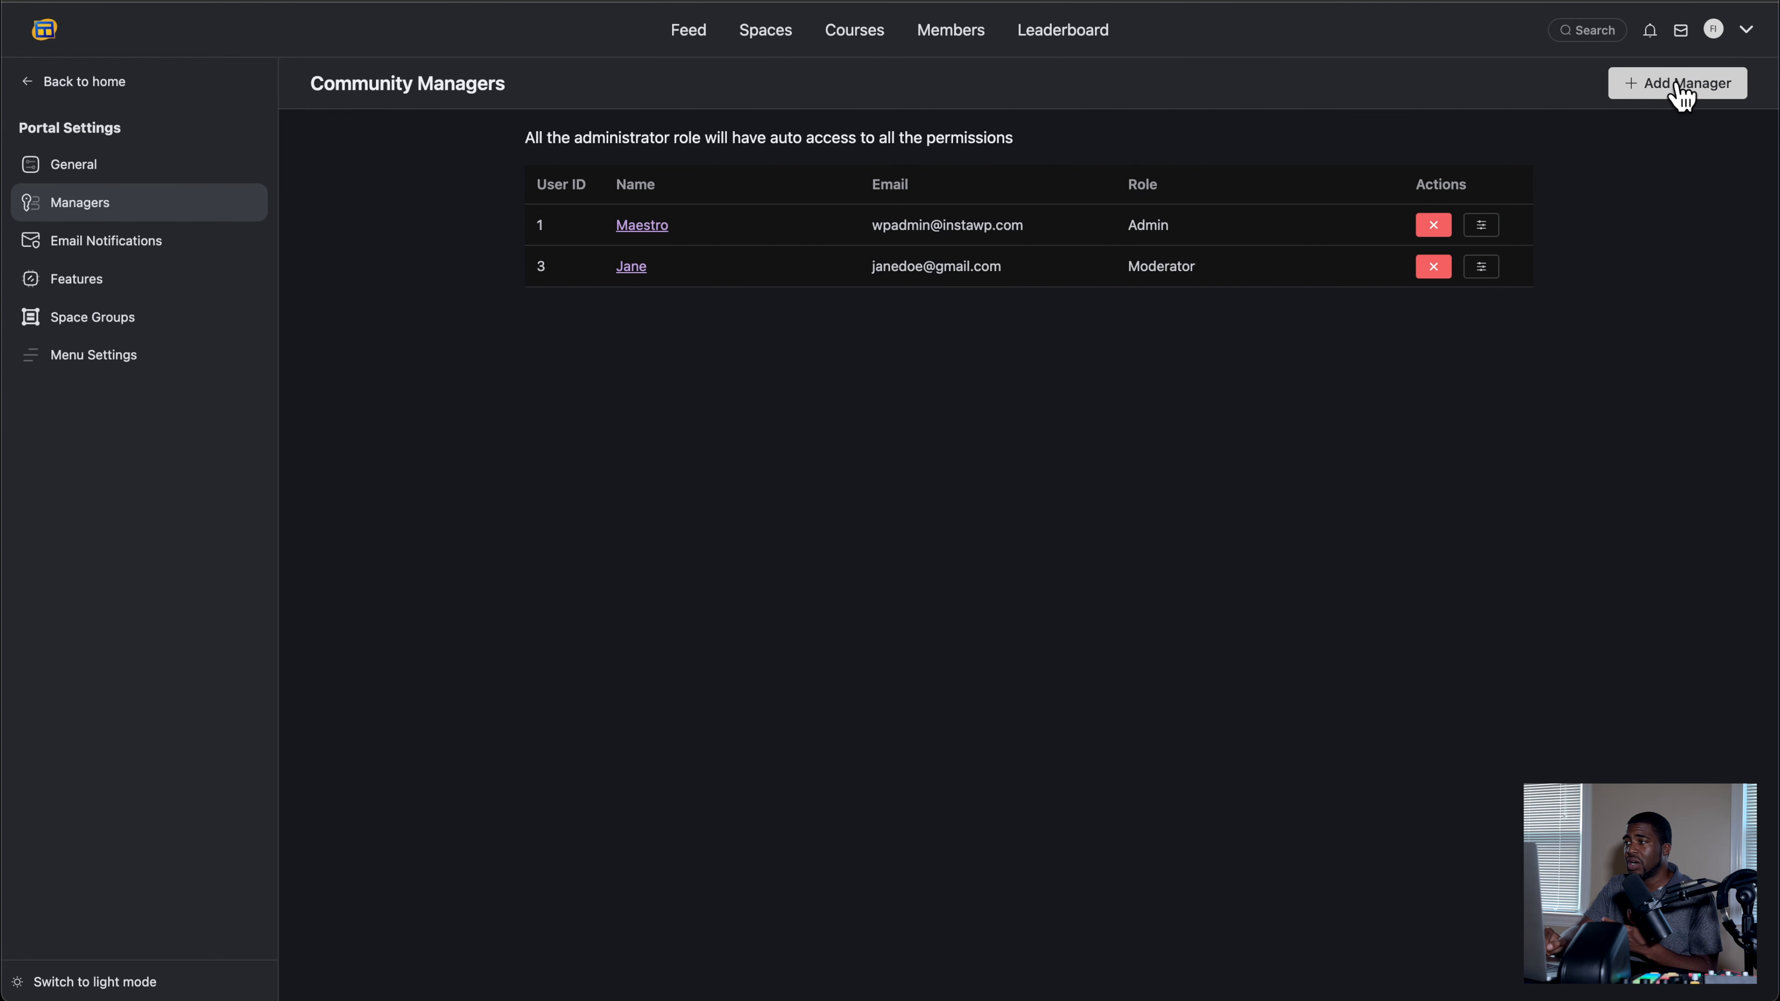
# Step: Add the second user offered in the user list as a community manager with the Course Admin role
pyautogui.click(1649, 90)
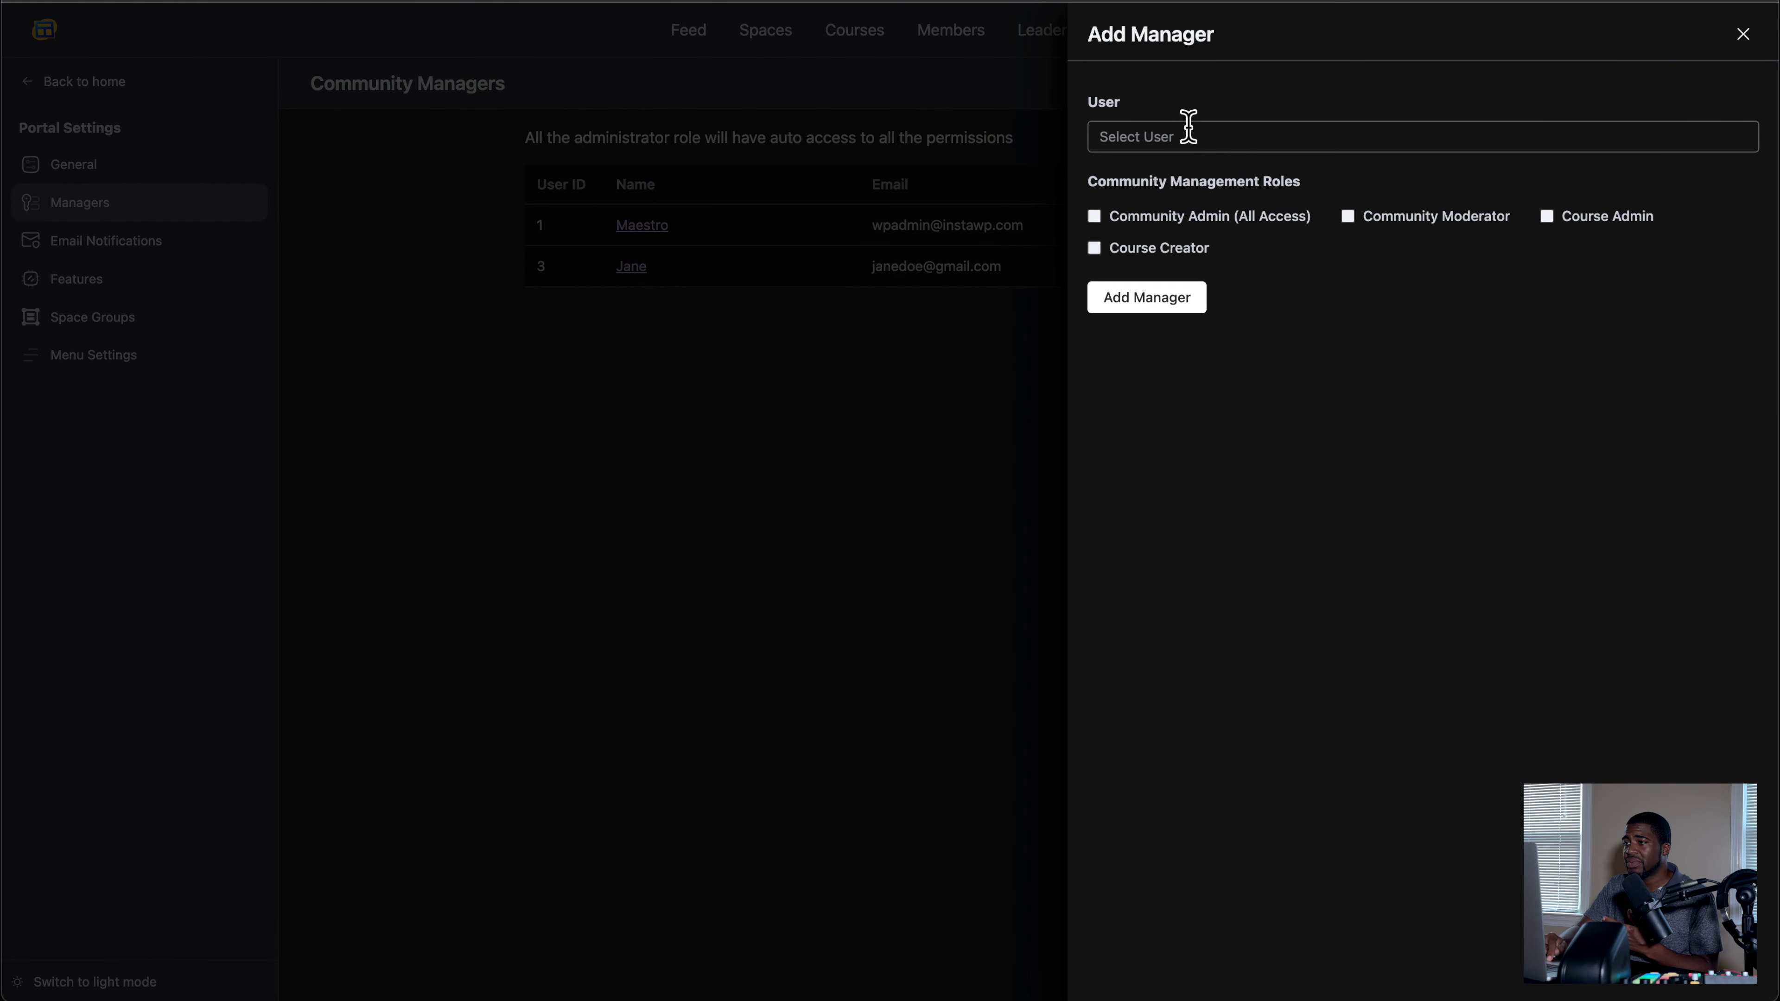
pyautogui.click(1200, 137)
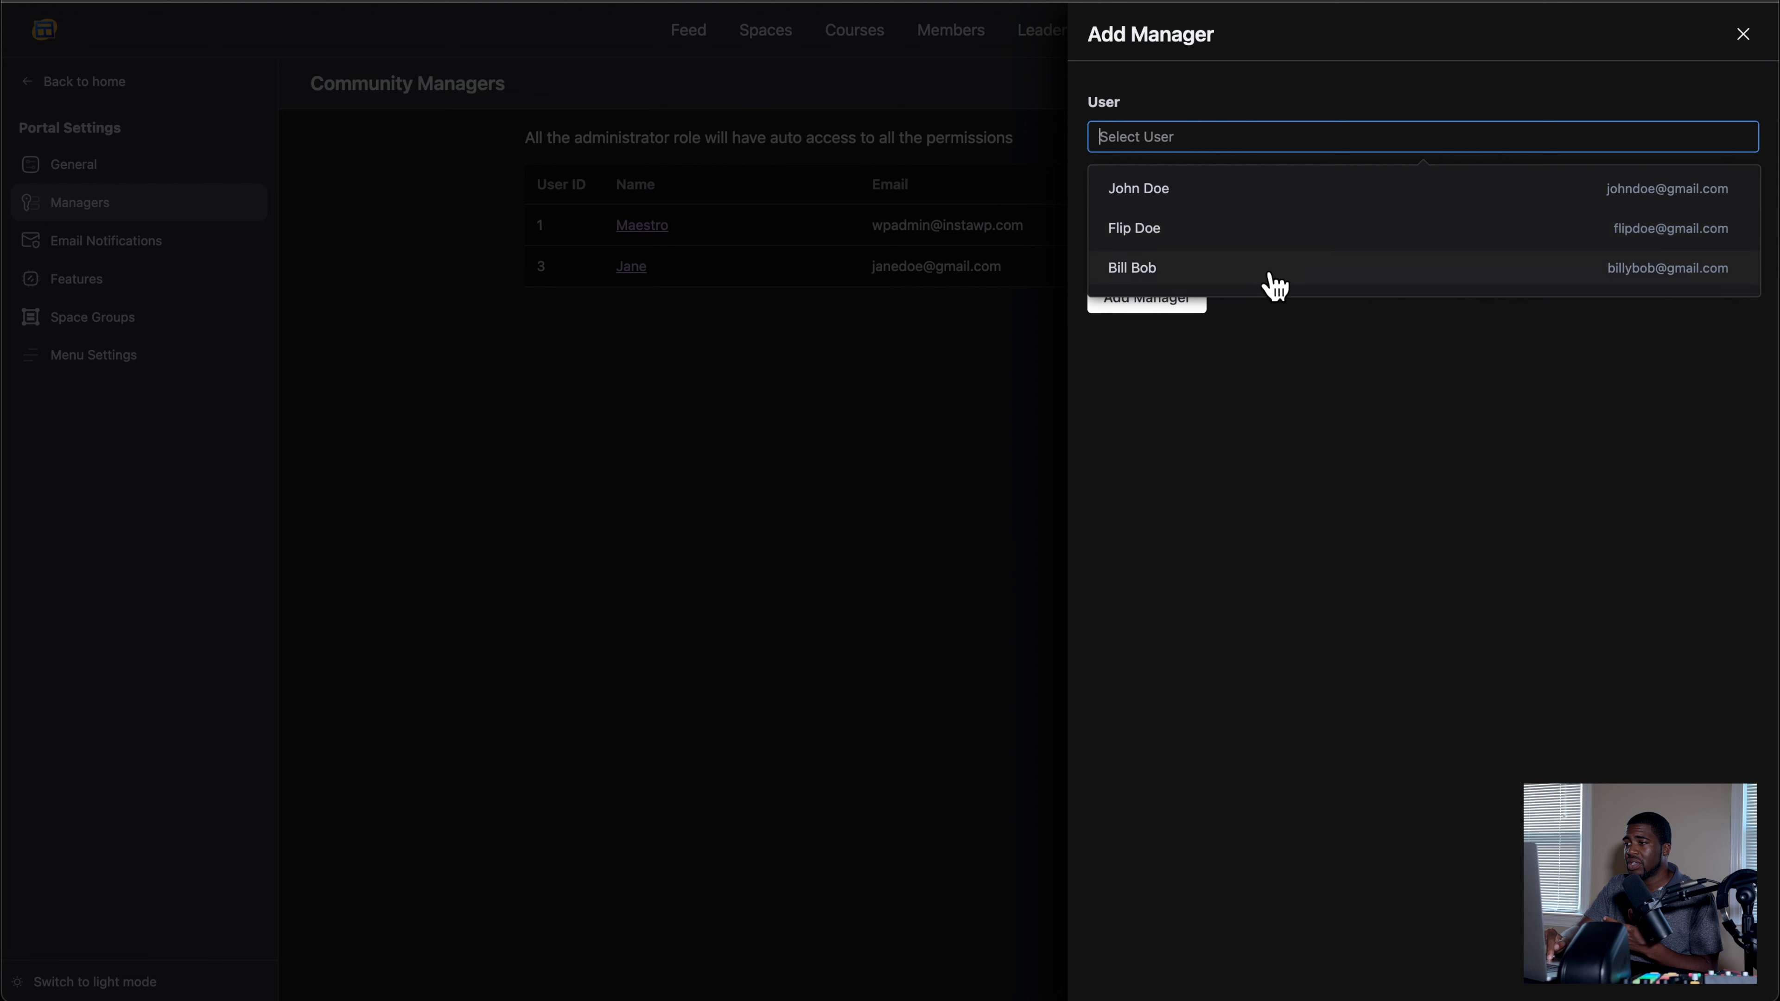
pyautogui.click(1261, 237)
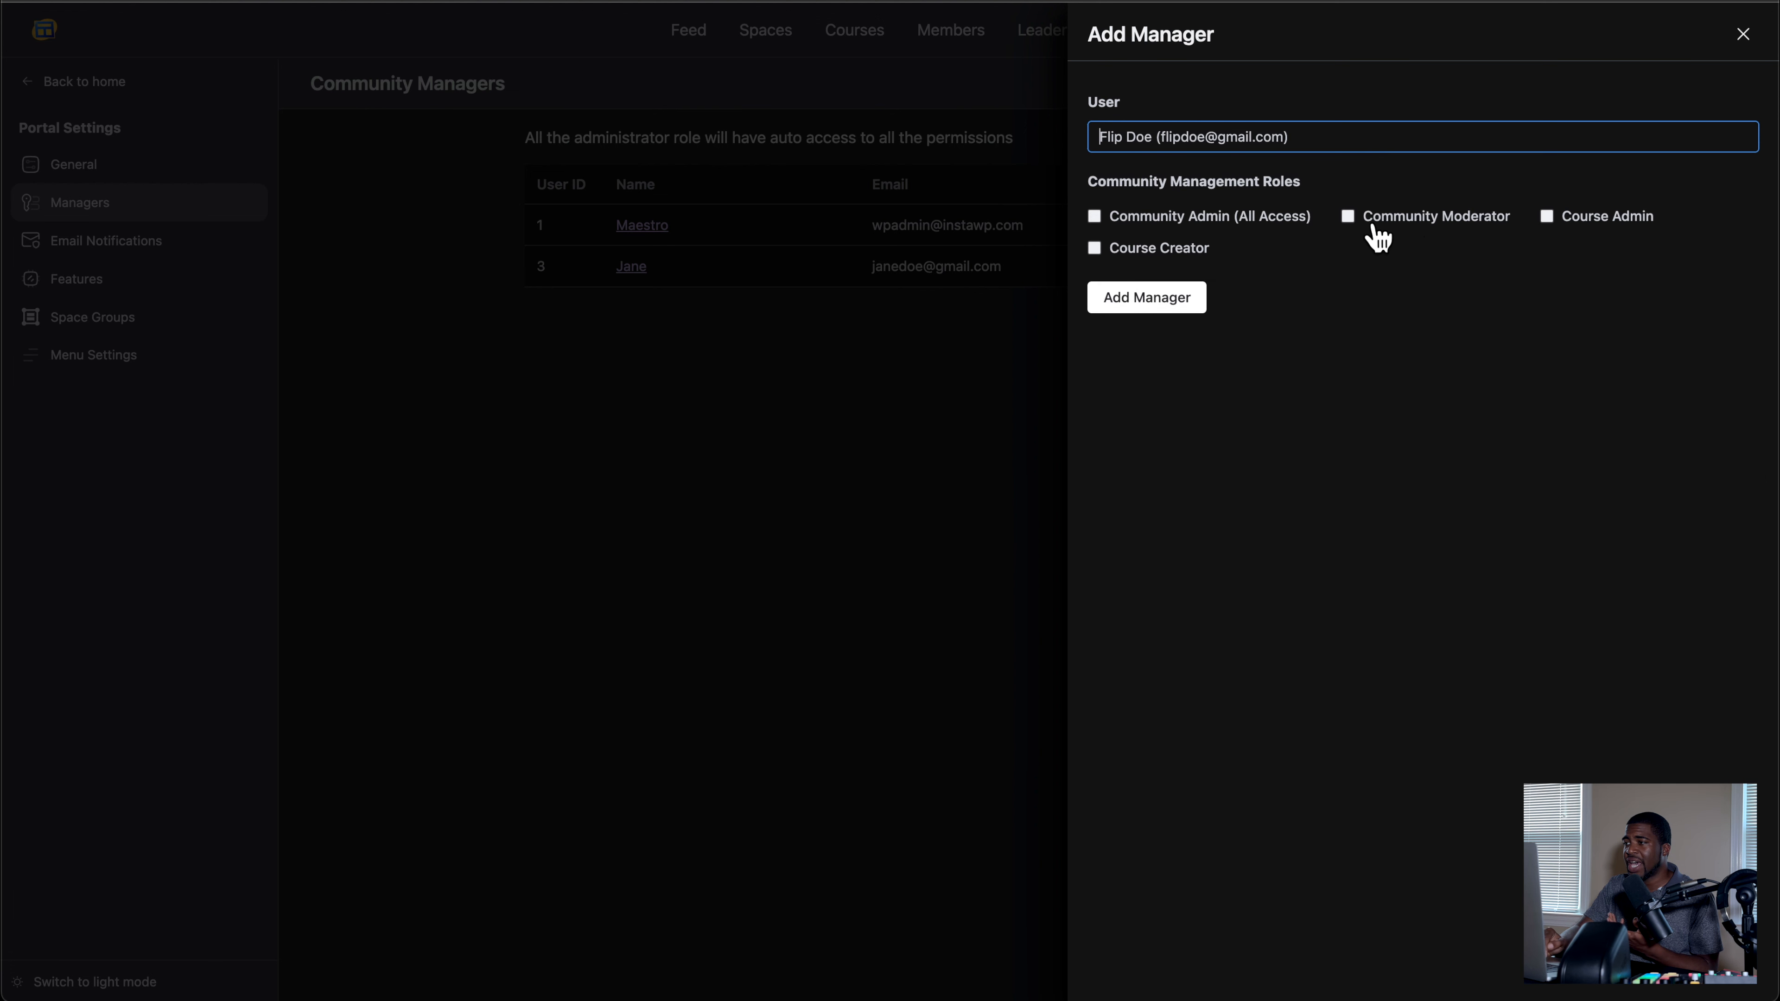
pyautogui.click(1548, 218)
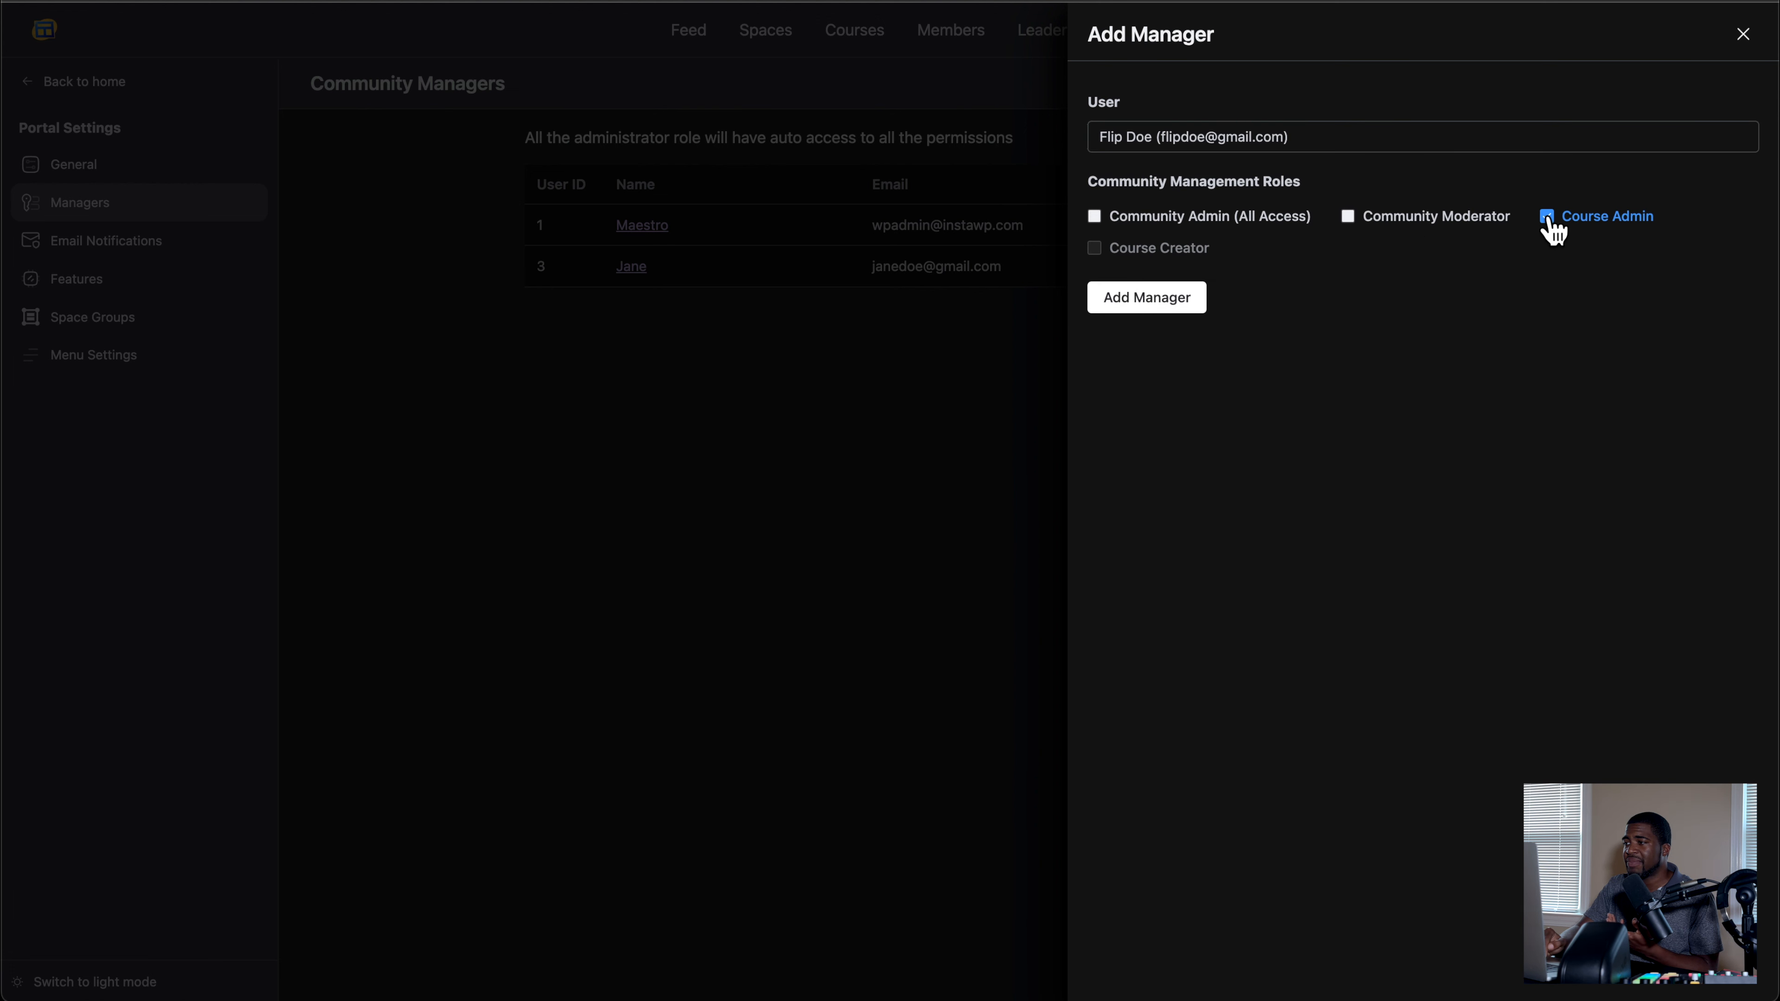
pyautogui.click(1172, 305)
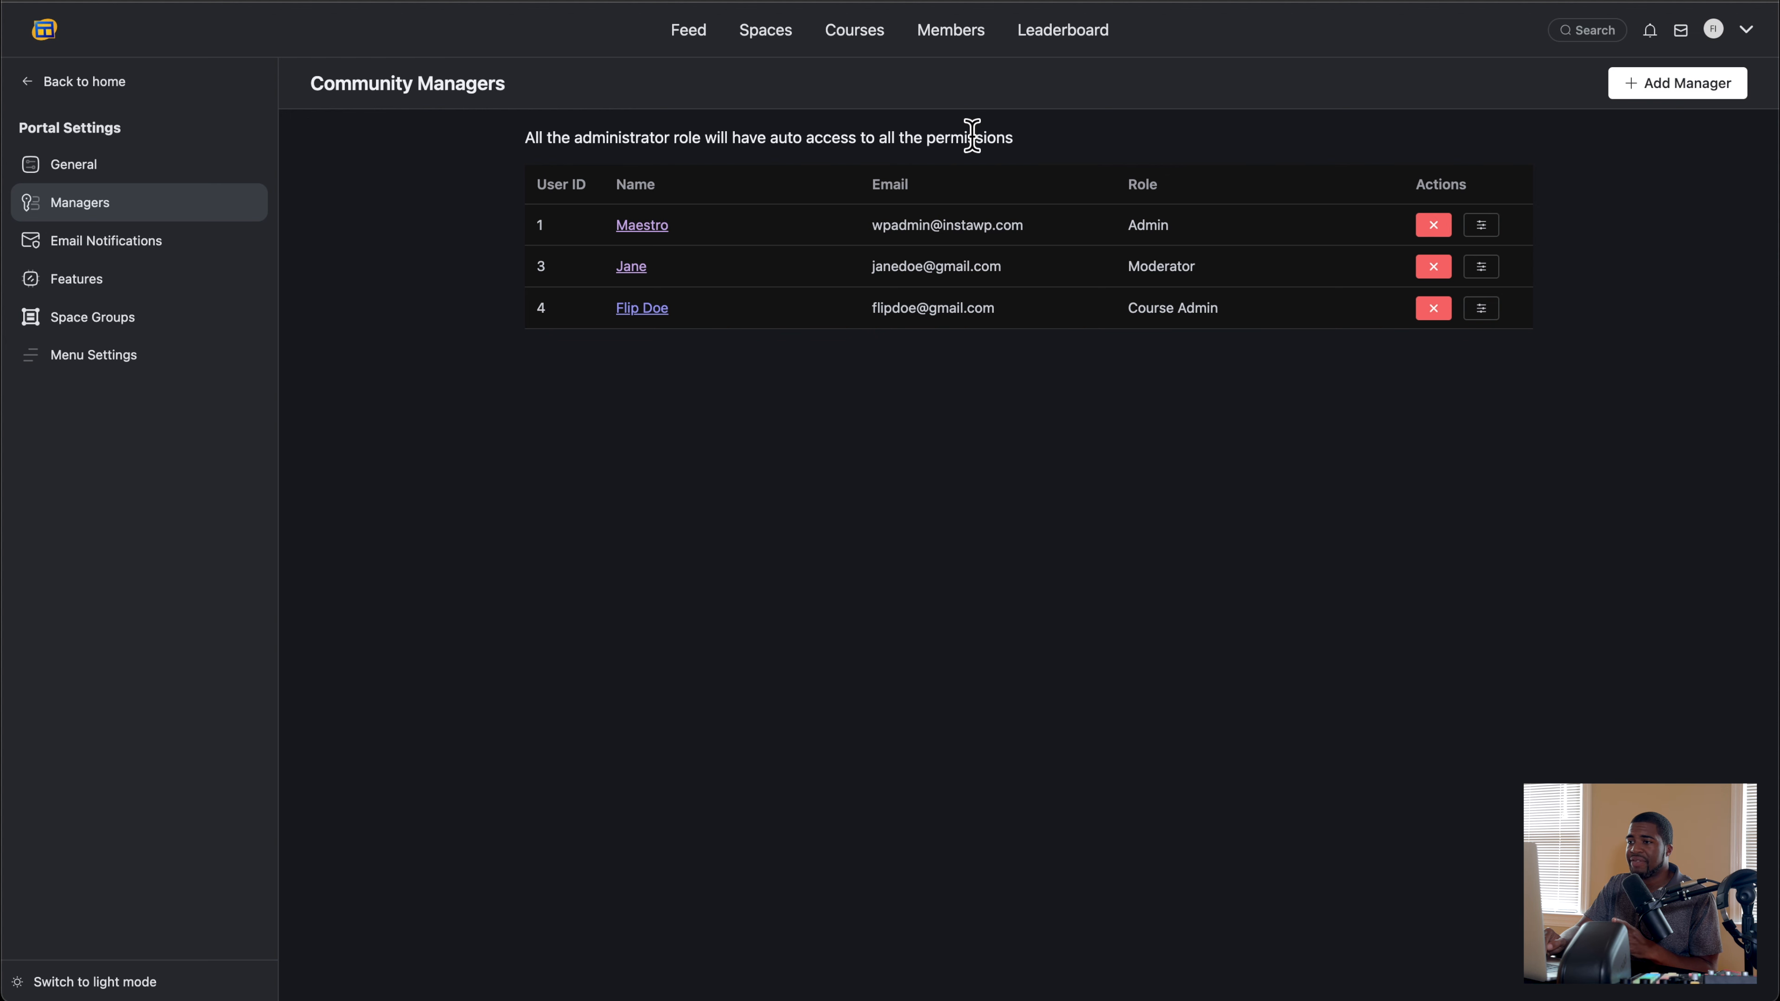
# Step: Review the existing badges in the User Badges feature settings without changing them
pyautogui.click(104, 288)
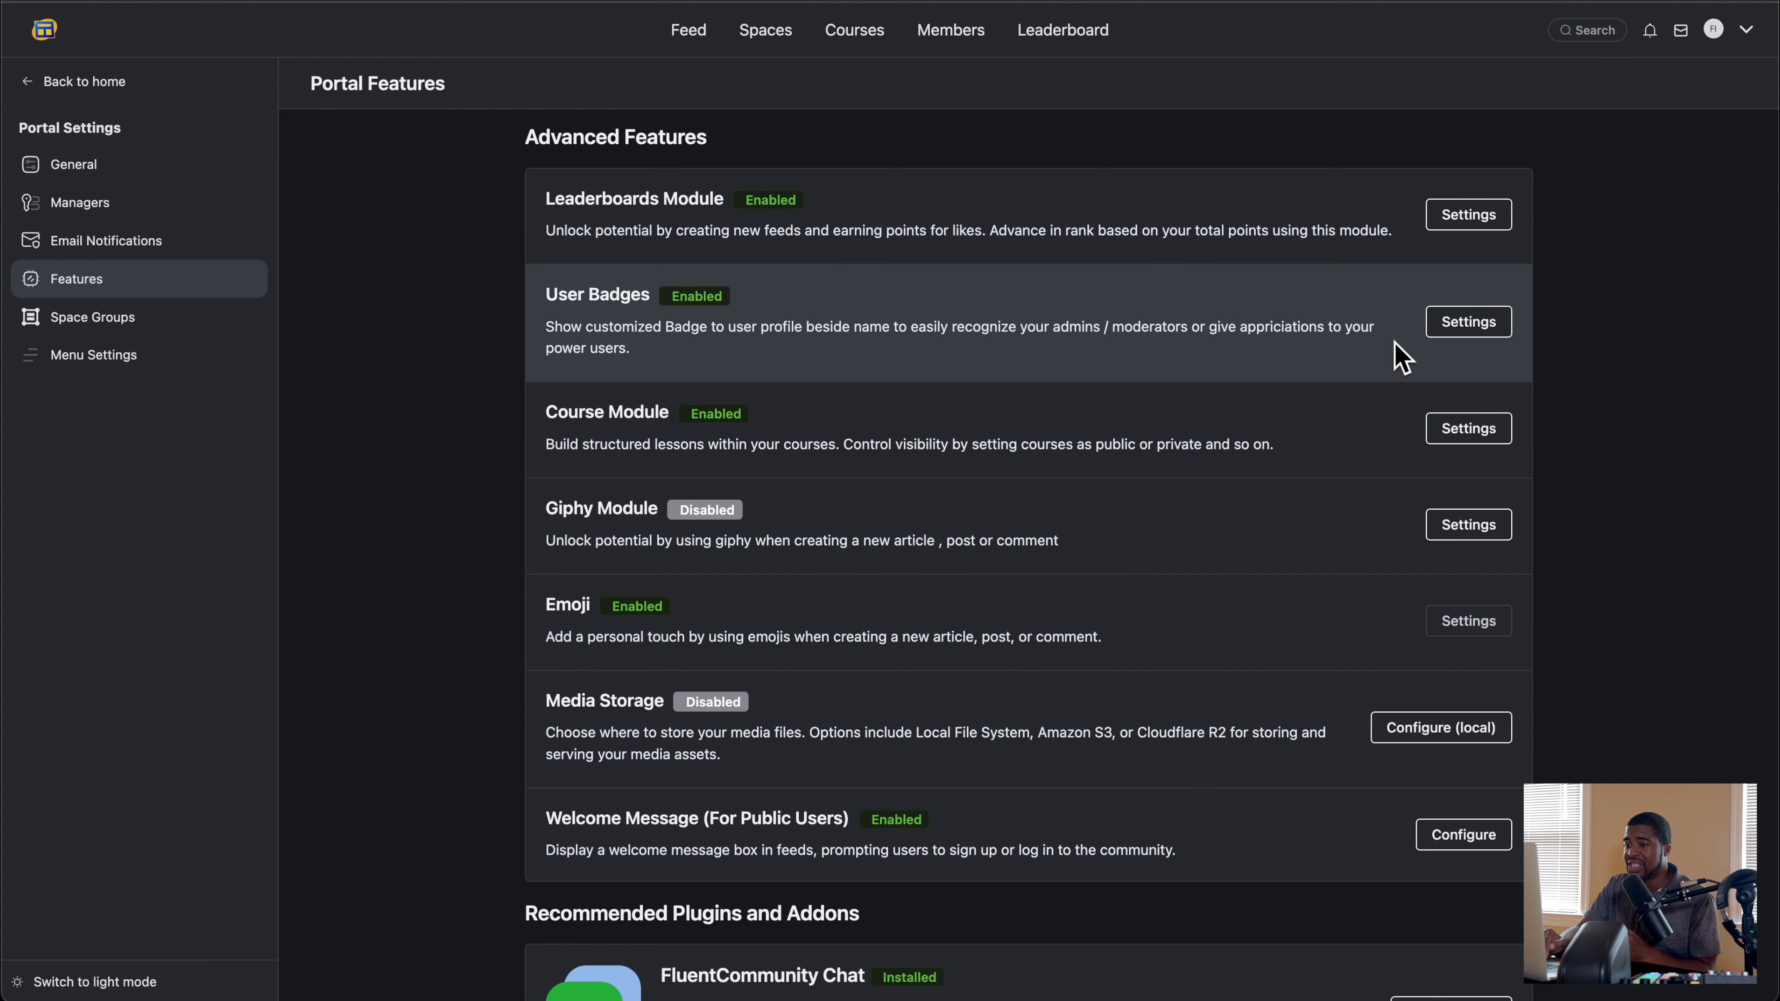
pyautogui.click(1471, 324)
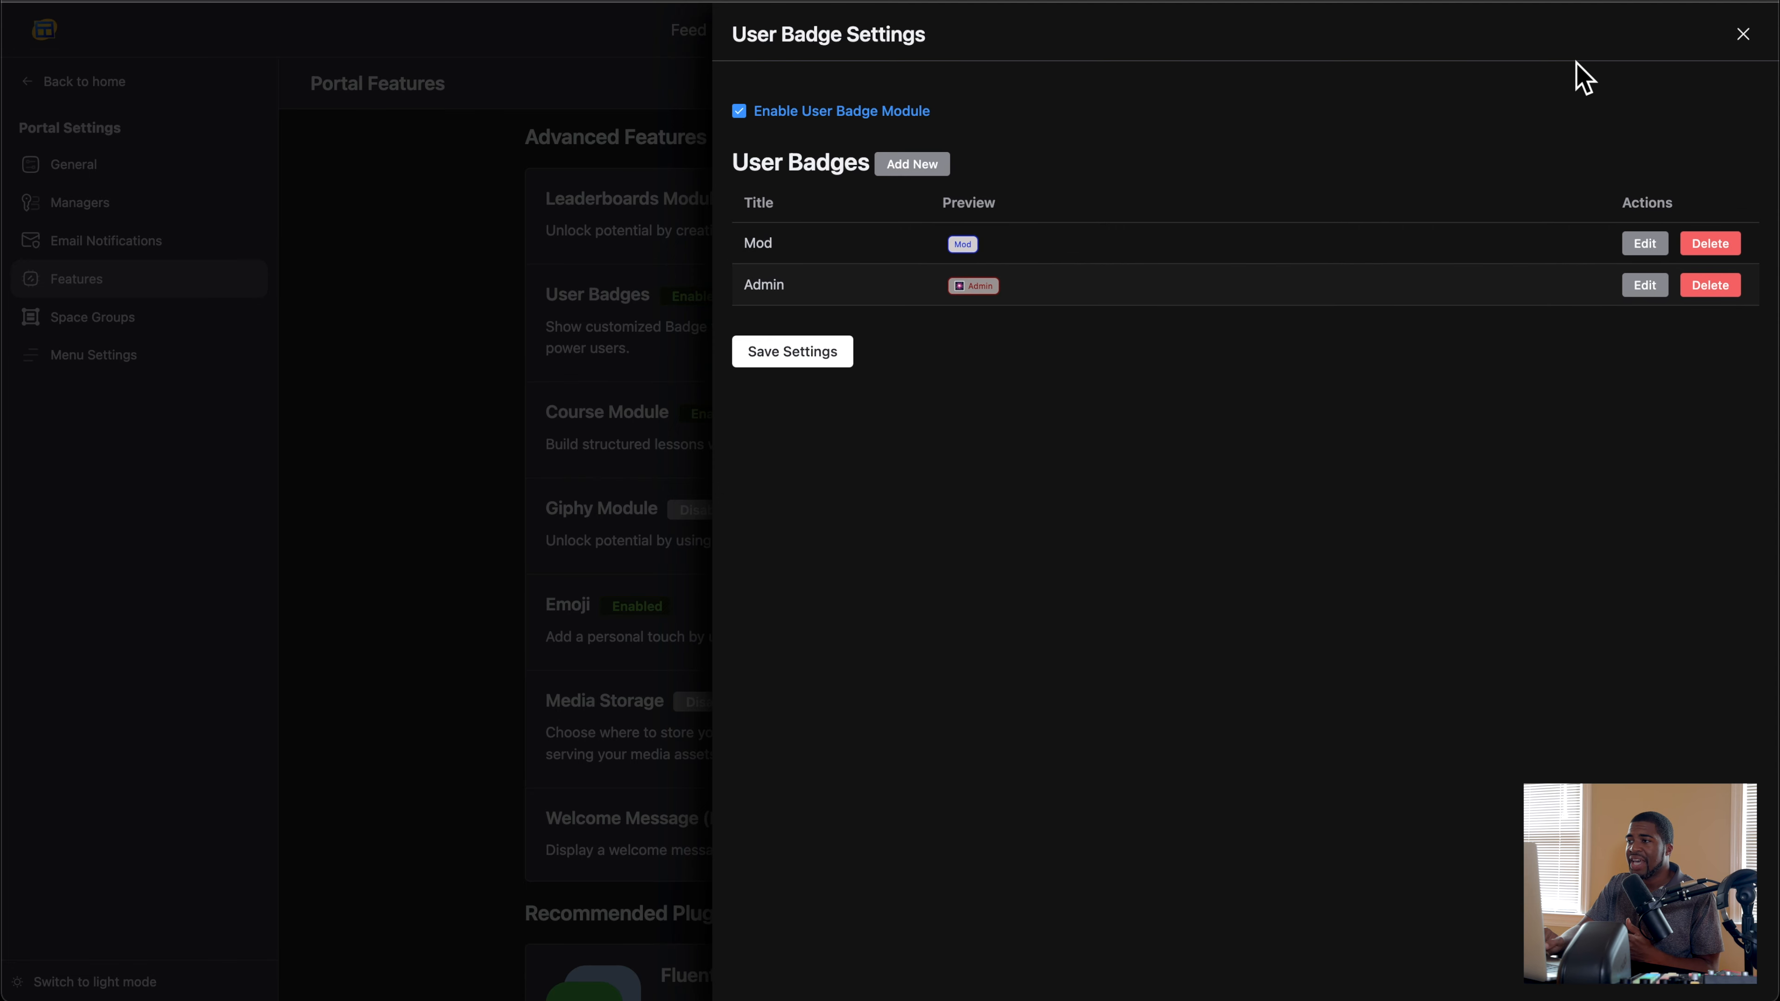
pyautogui.click(1744, 34)
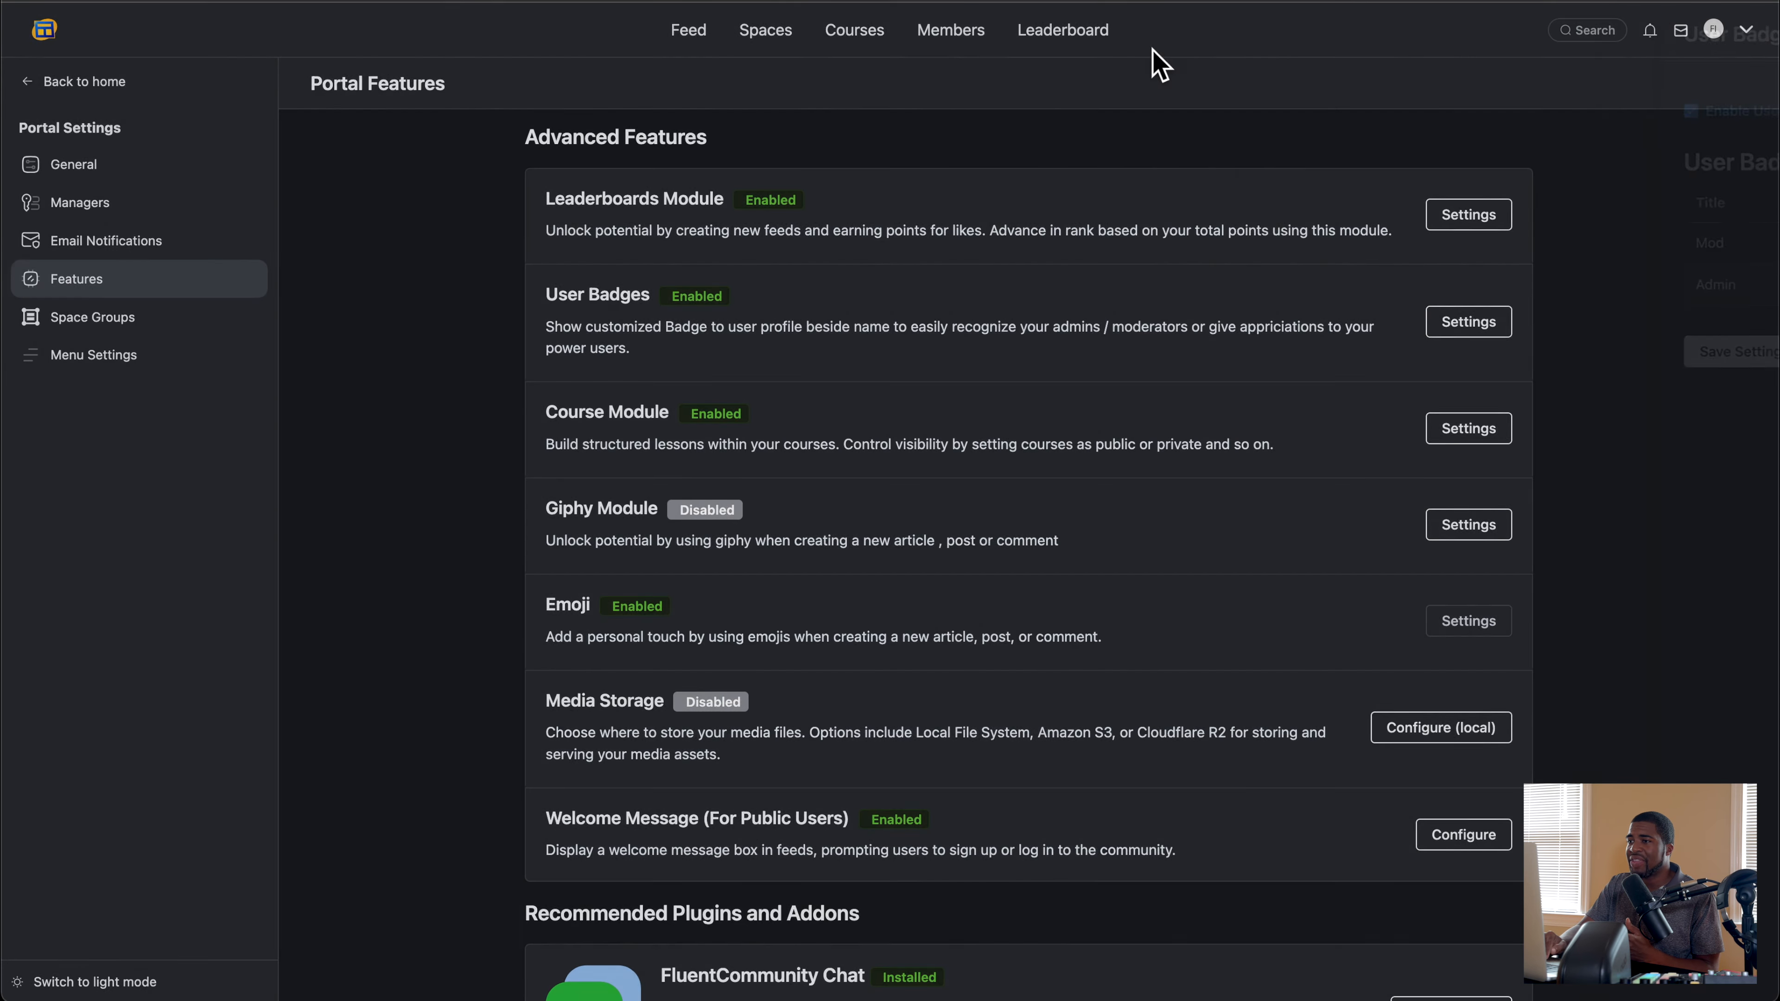
# Step: Open the admin's full profile from the Members page and look through it
pyautogui.click(949, 32)
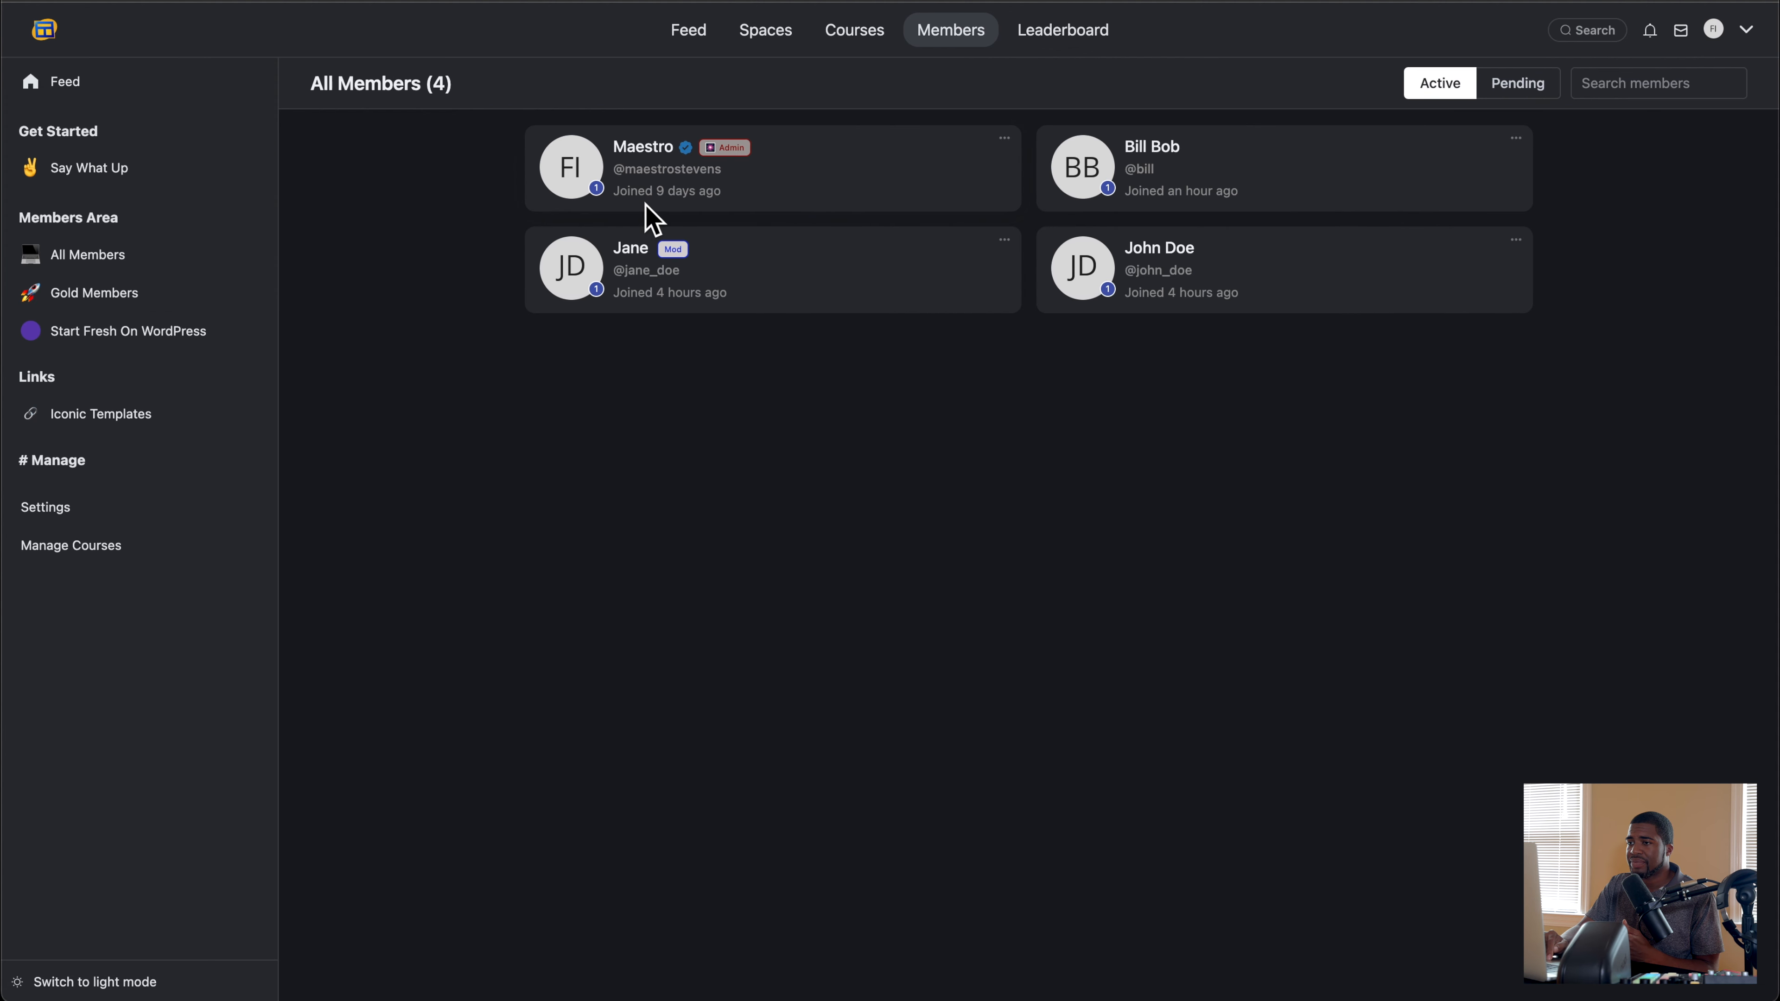
pyautogui.moveTo(674, 166)
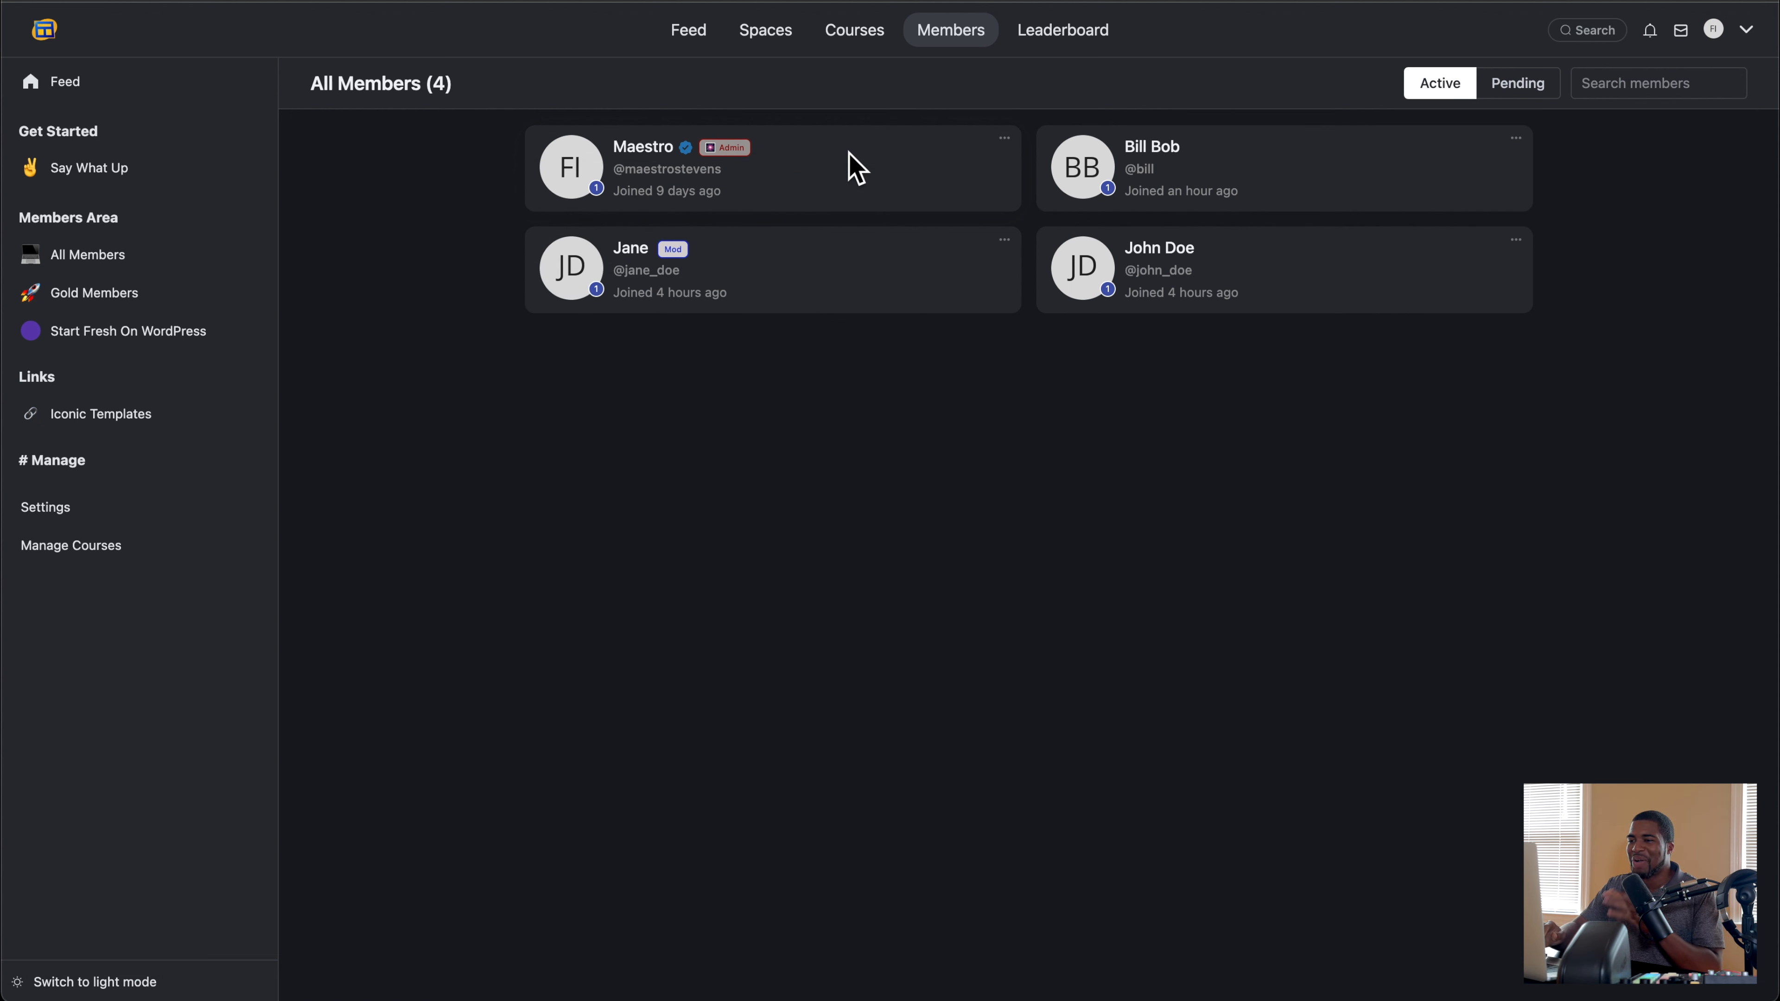
pyautogui.click(646, 149)
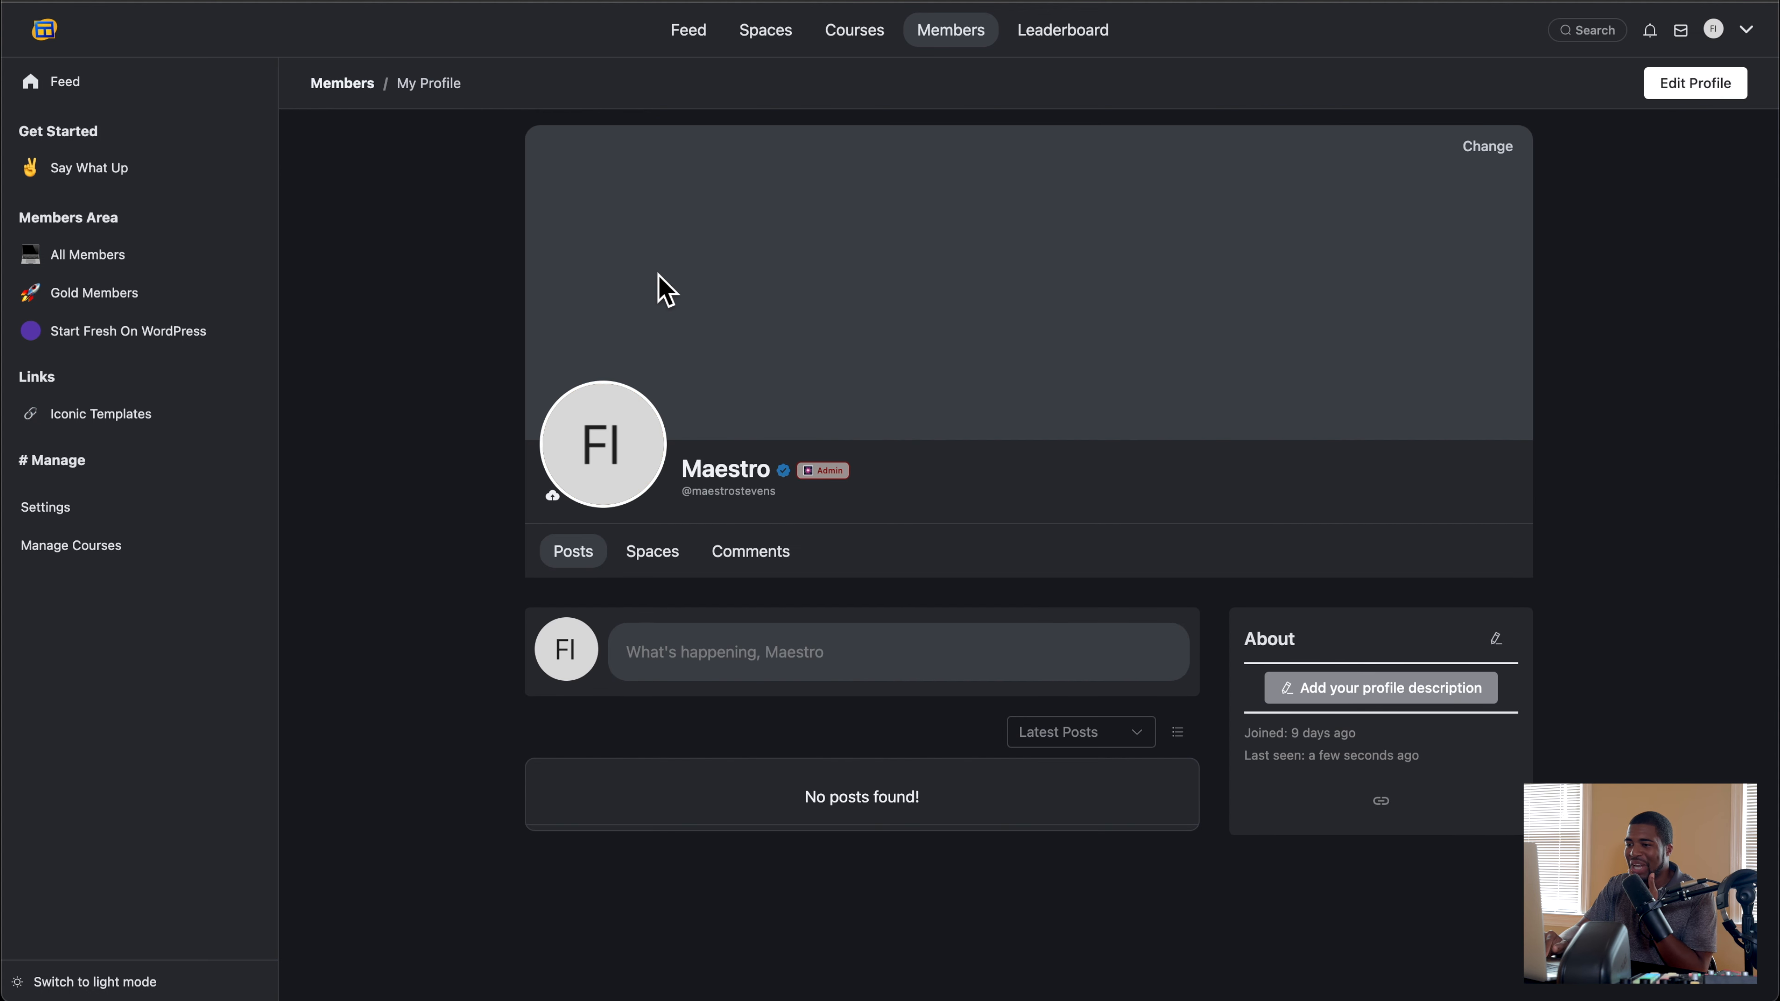
pyautogui.scroll(-2, 779, 445)
pyautogui.scroll(2, 1506, 225)
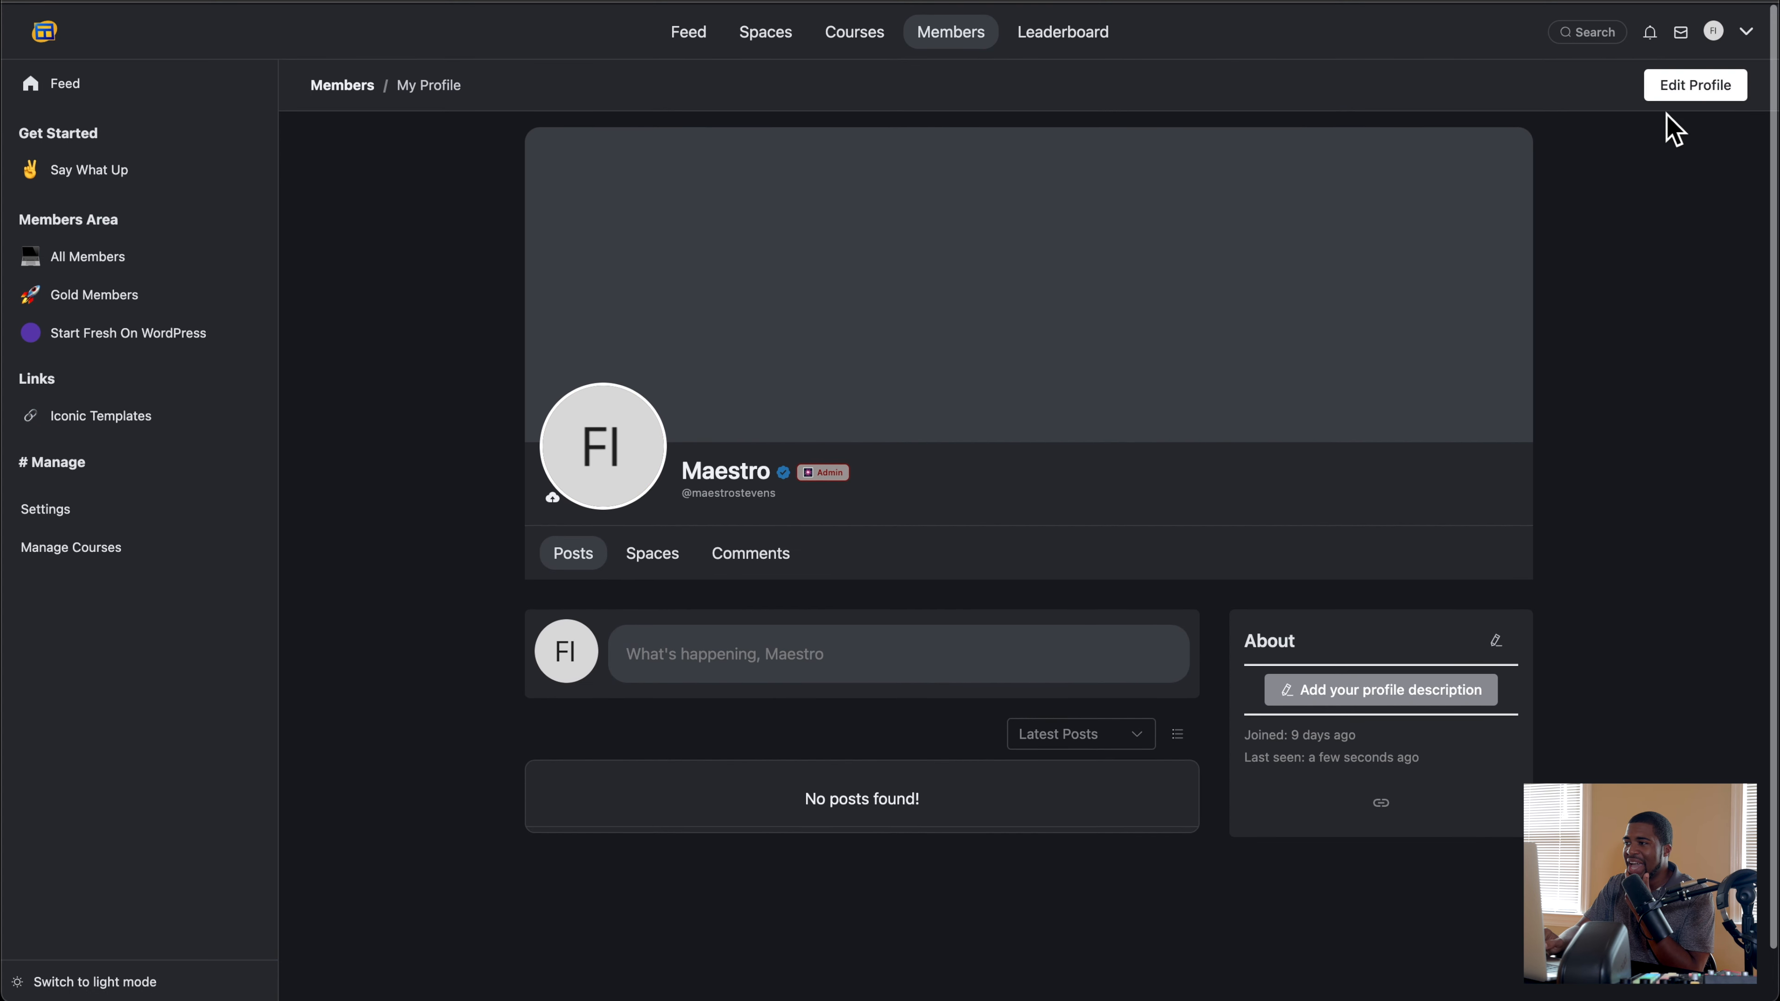
# Step: Review the admin's editable profile details, social links and admin actions, including the badge choices, keeping Admin selected
pyautogui.click(1710, 86)
pyautogui.scroll(-1, 926, 342)
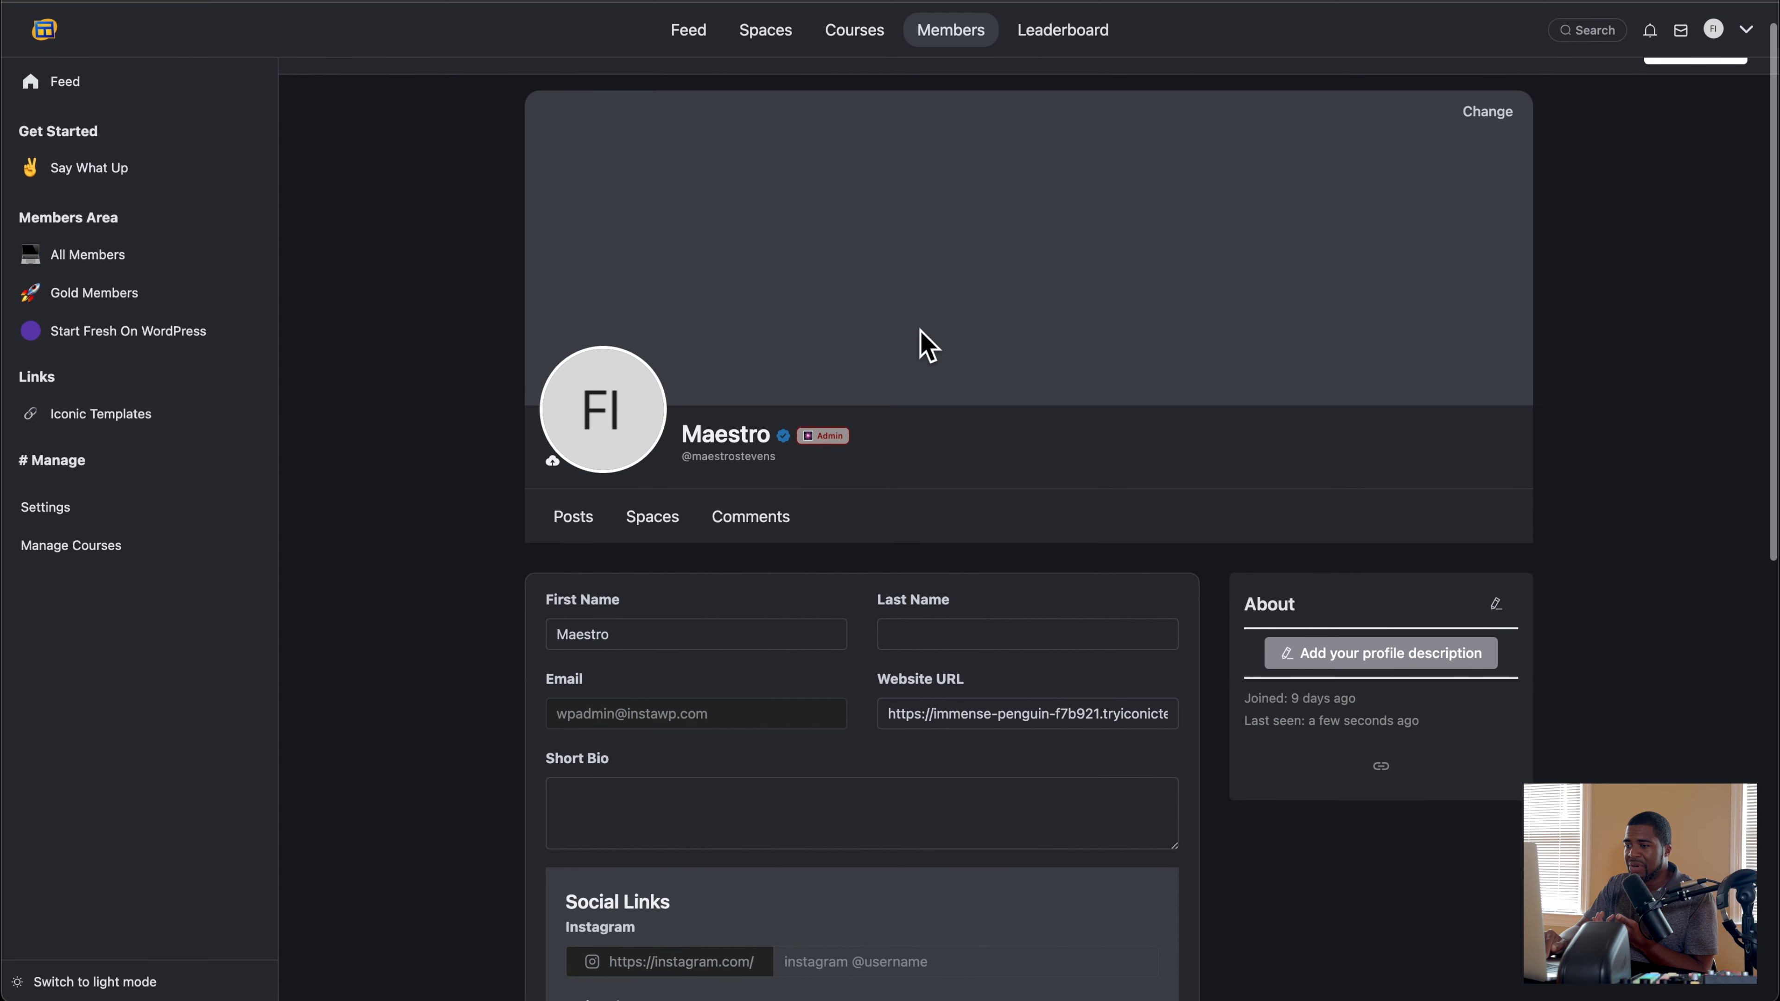
pyautogui.scroll(-5, 928, 344)
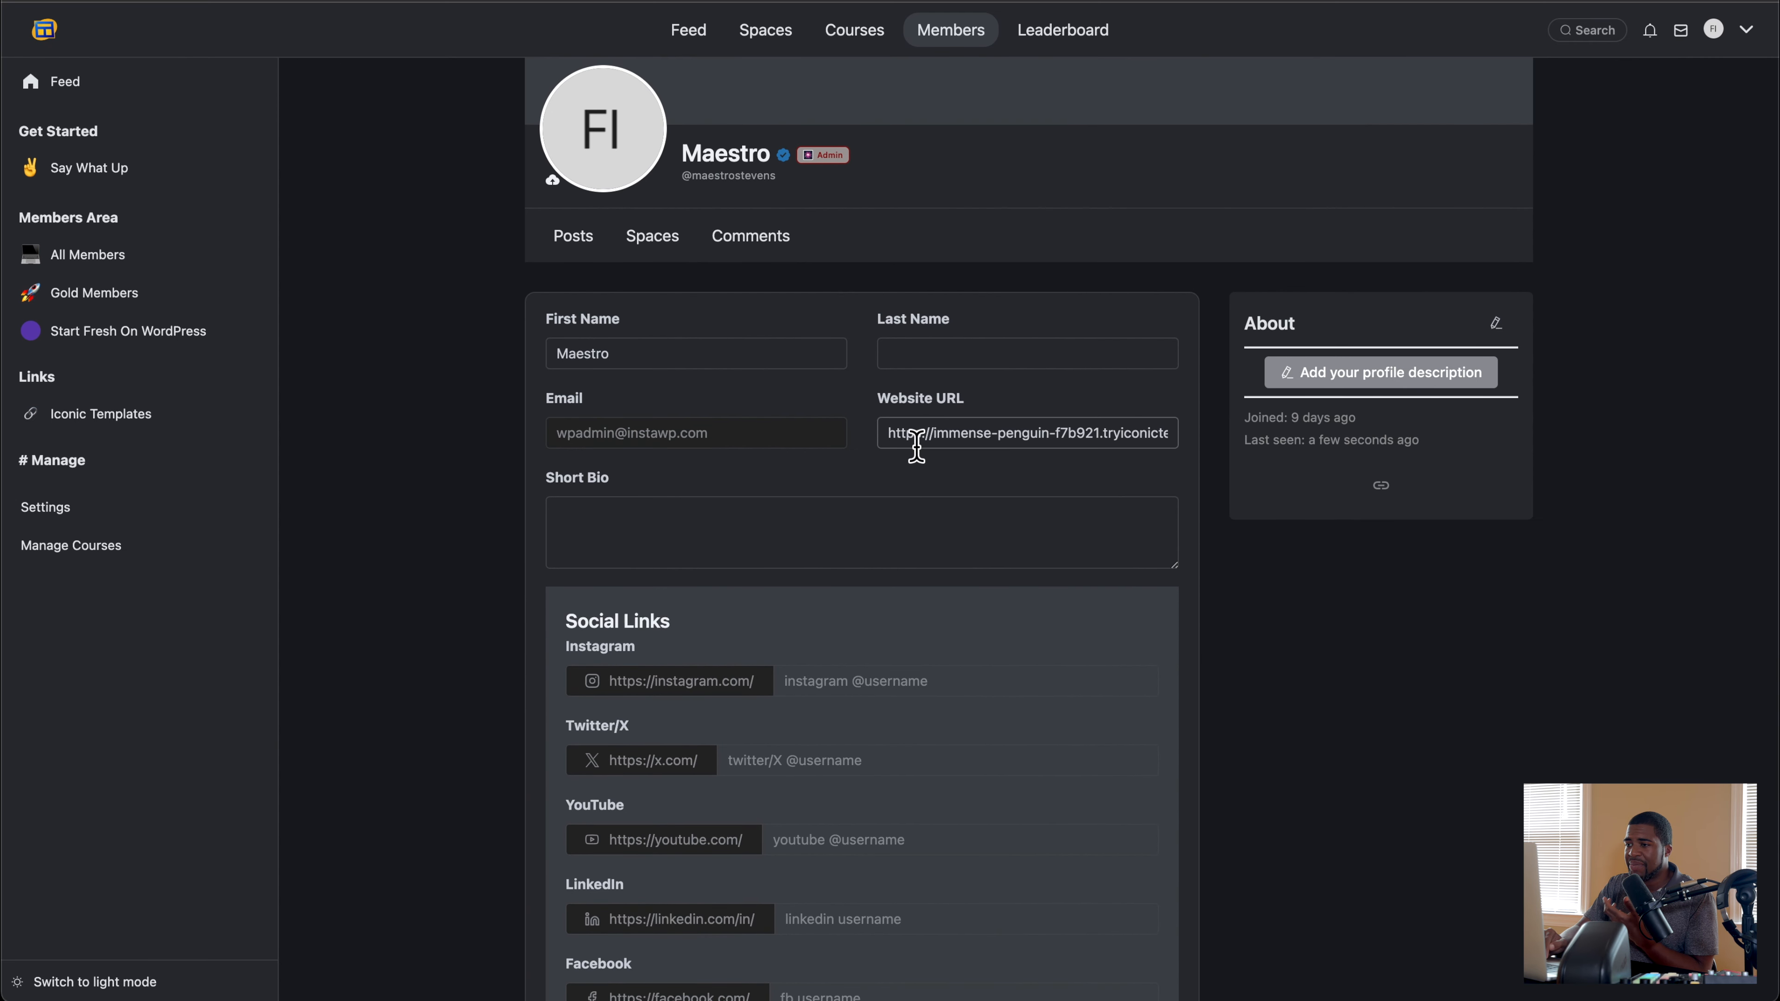
pyautogui.scroll(-4, 946, 463)
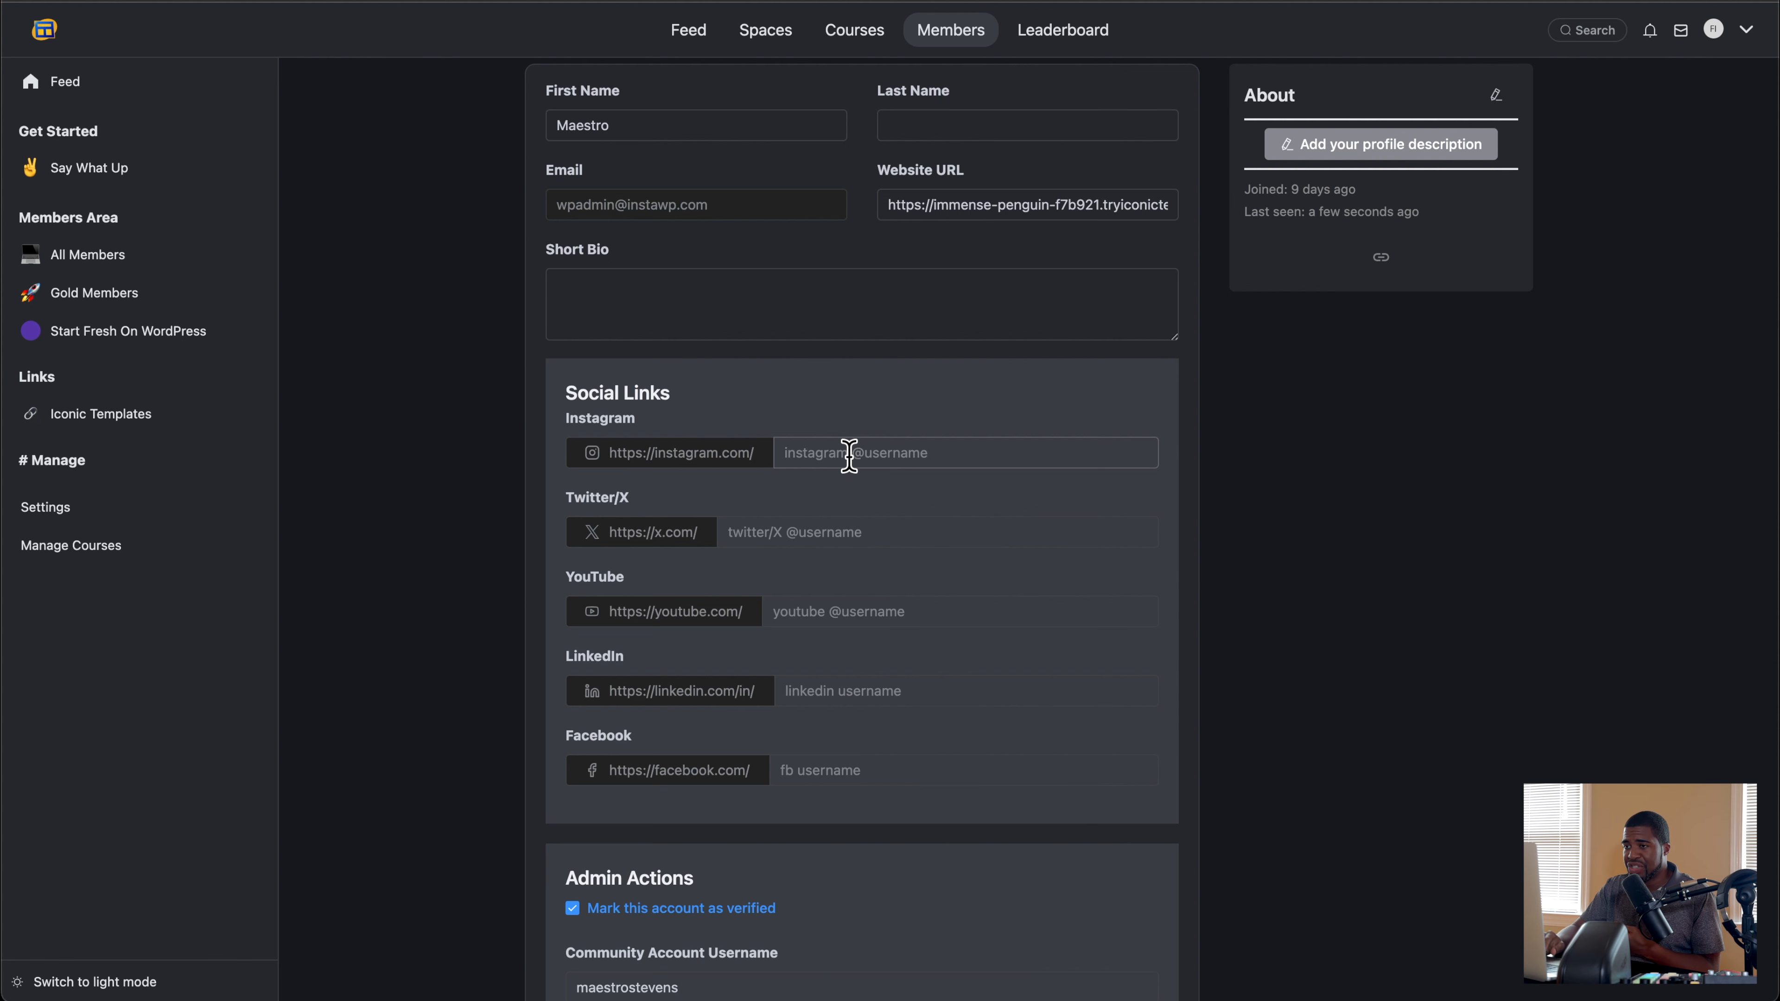
pyautogui.scroll(-5, 849, 455)
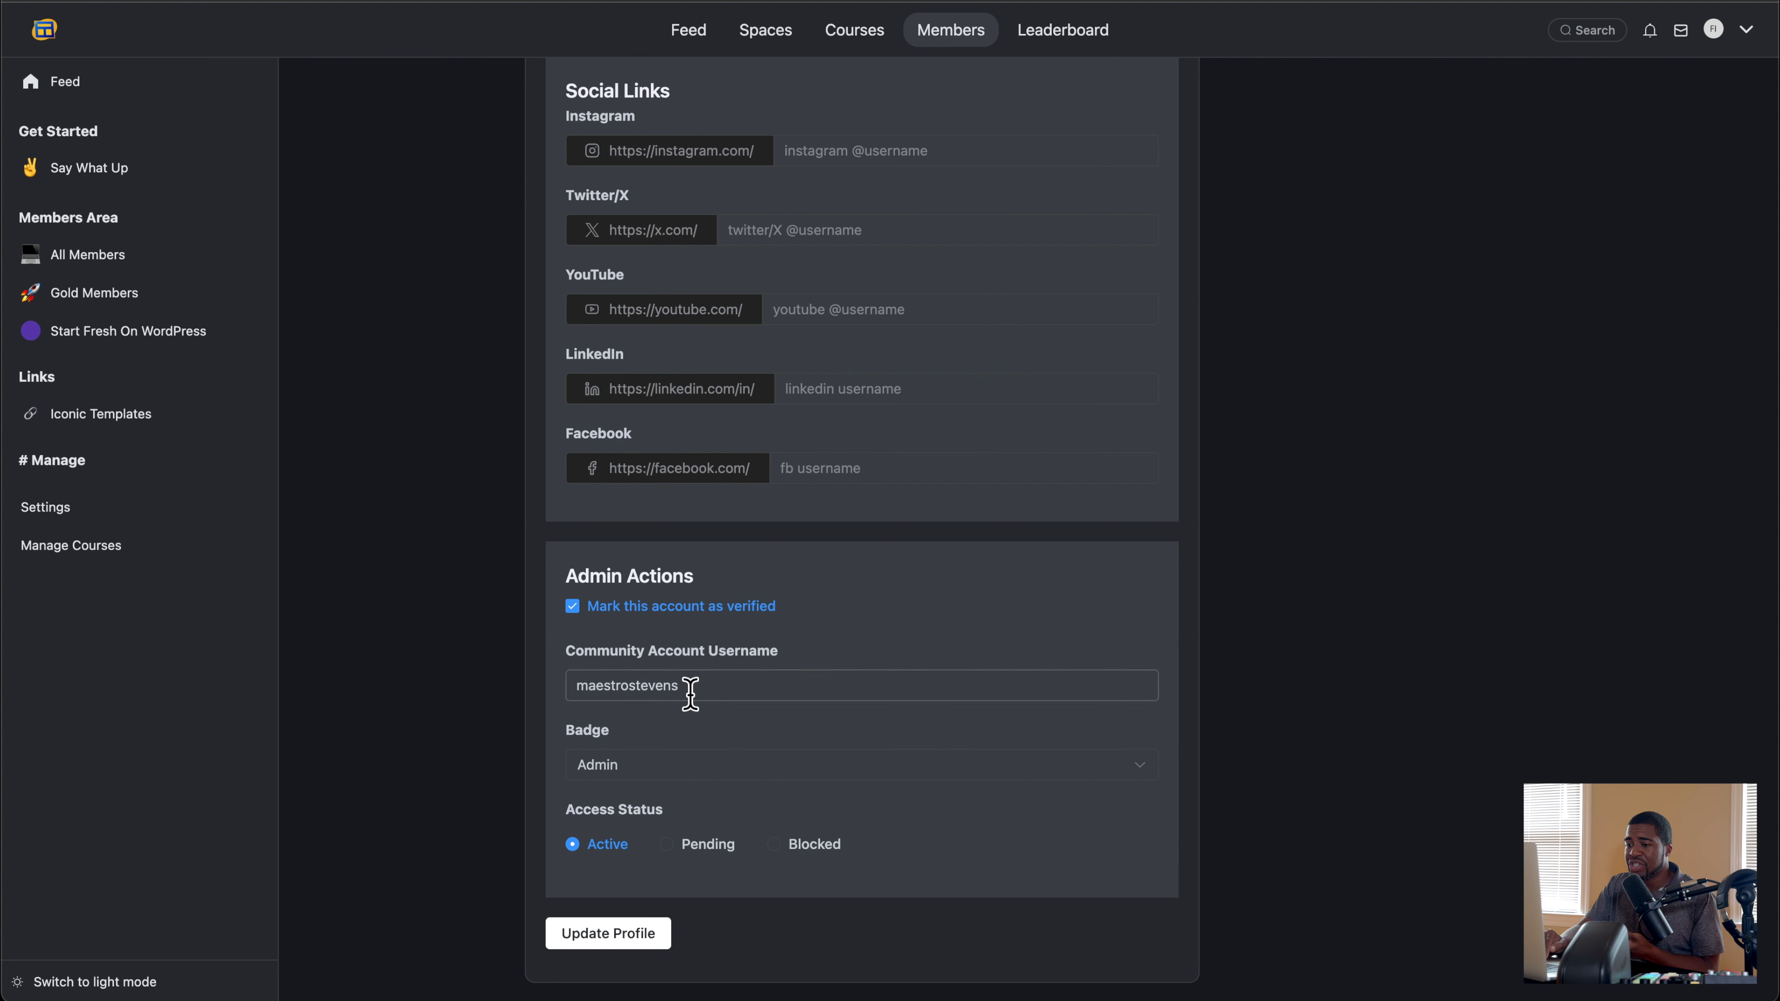
pyautogui.click(660, 773)
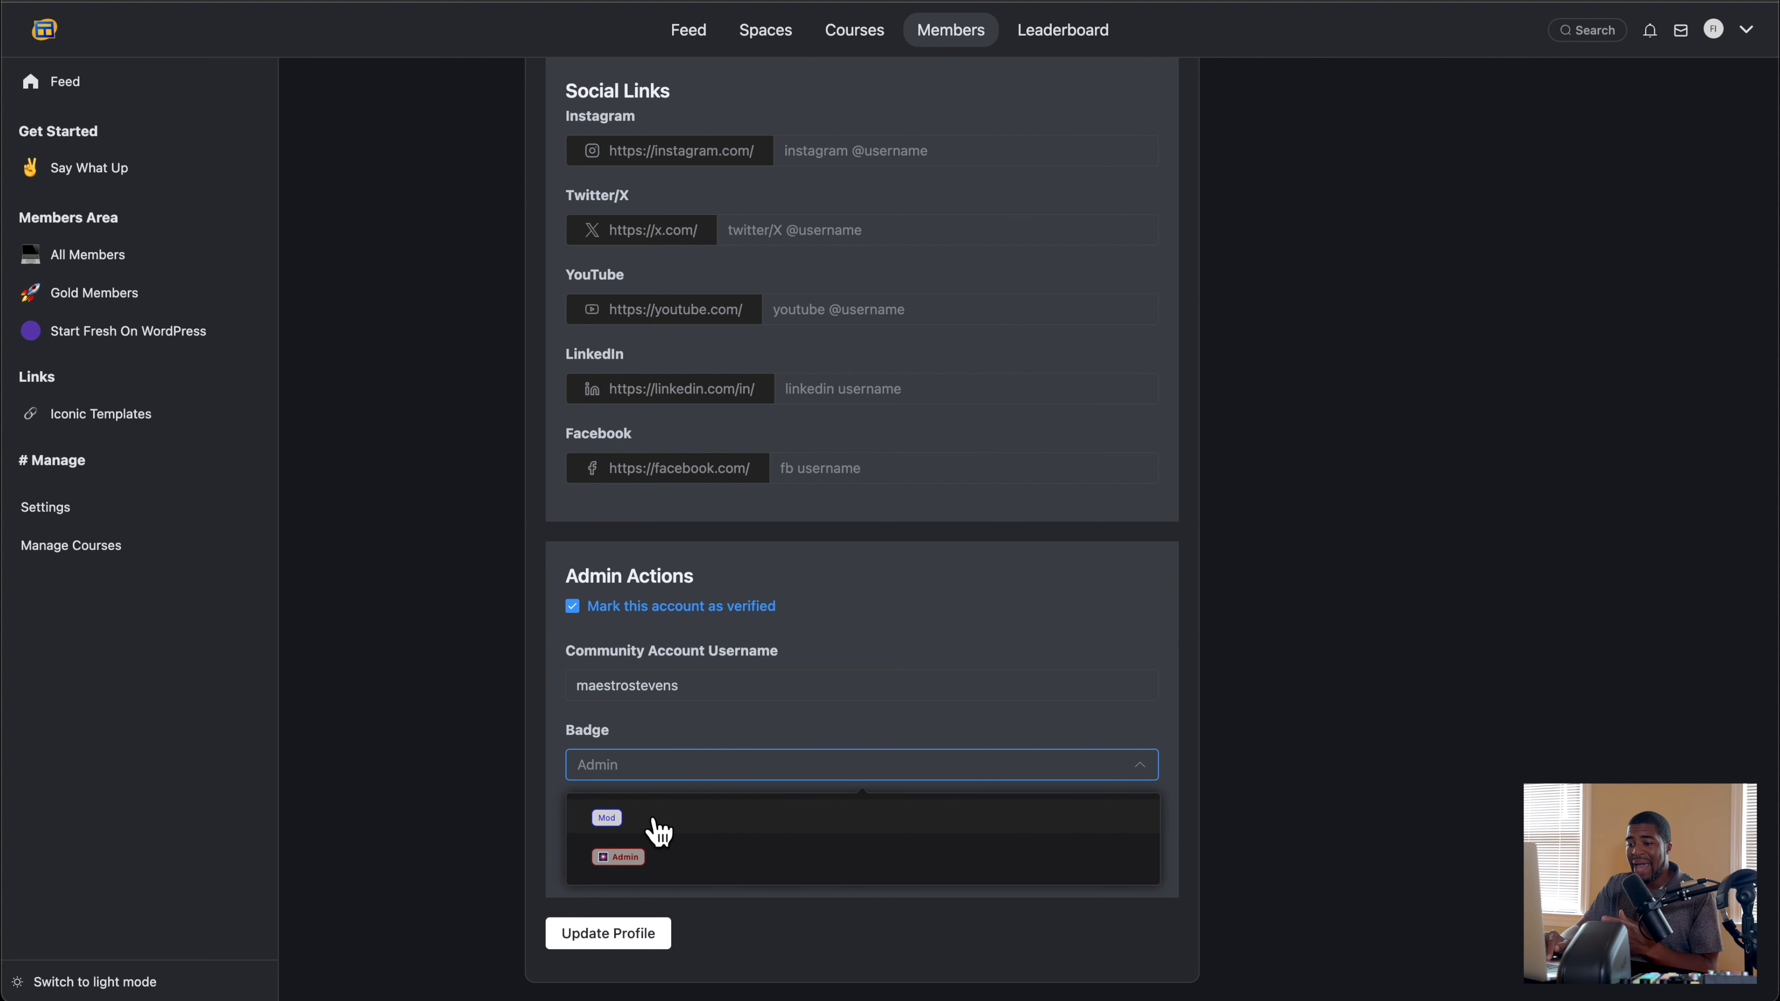
pyautogui.click(647, 855)
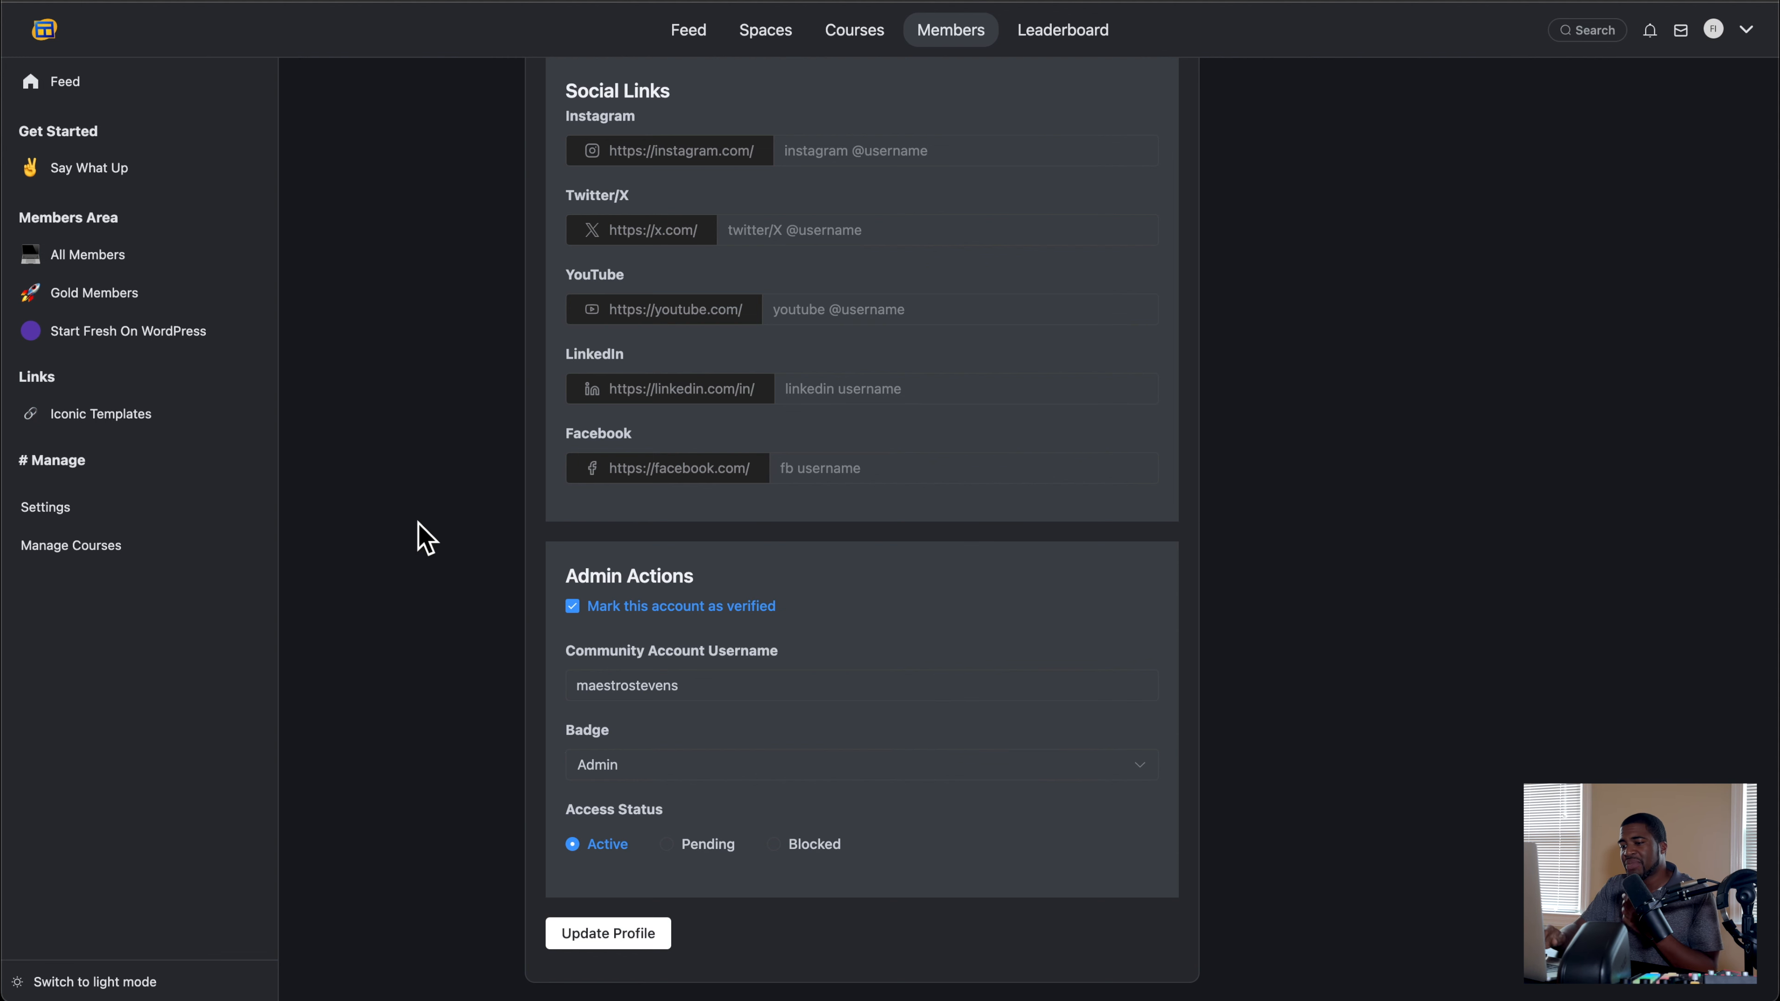
pyautogui.scroll(10, 476, 796)
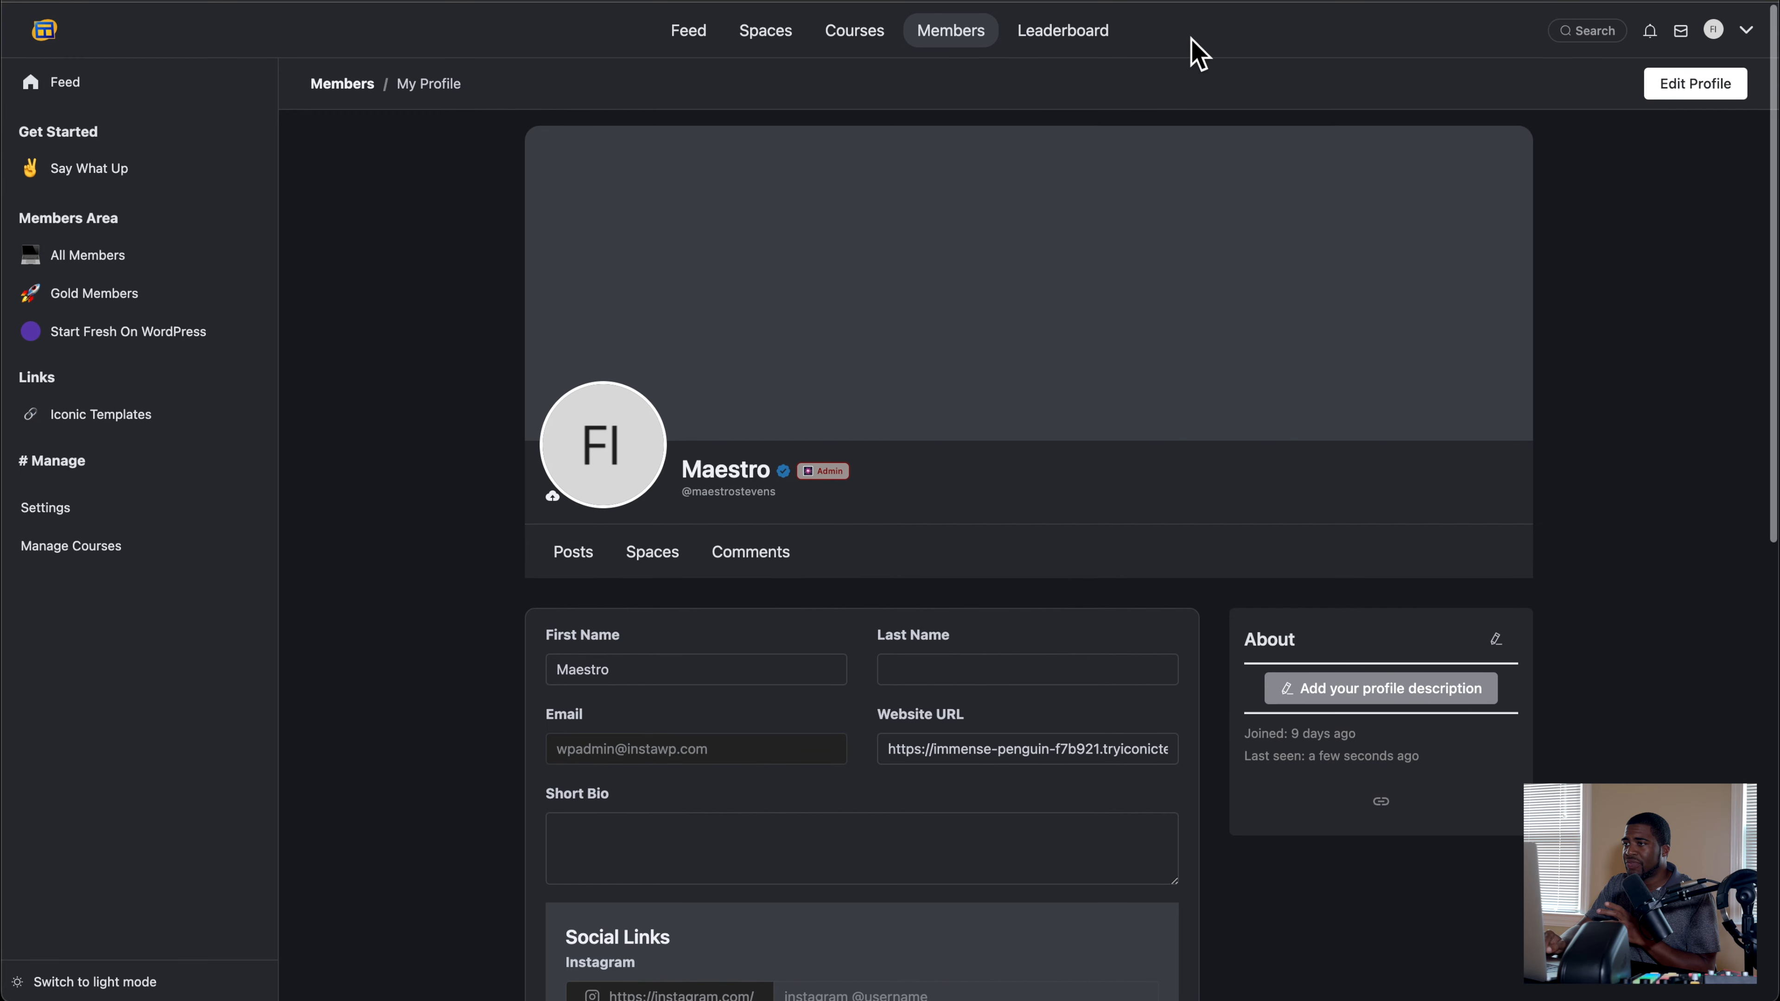
# Step: Check the Members page and review the Course Admin manager's role options in the Community Managers settings
pyautogui.click(953, 38)
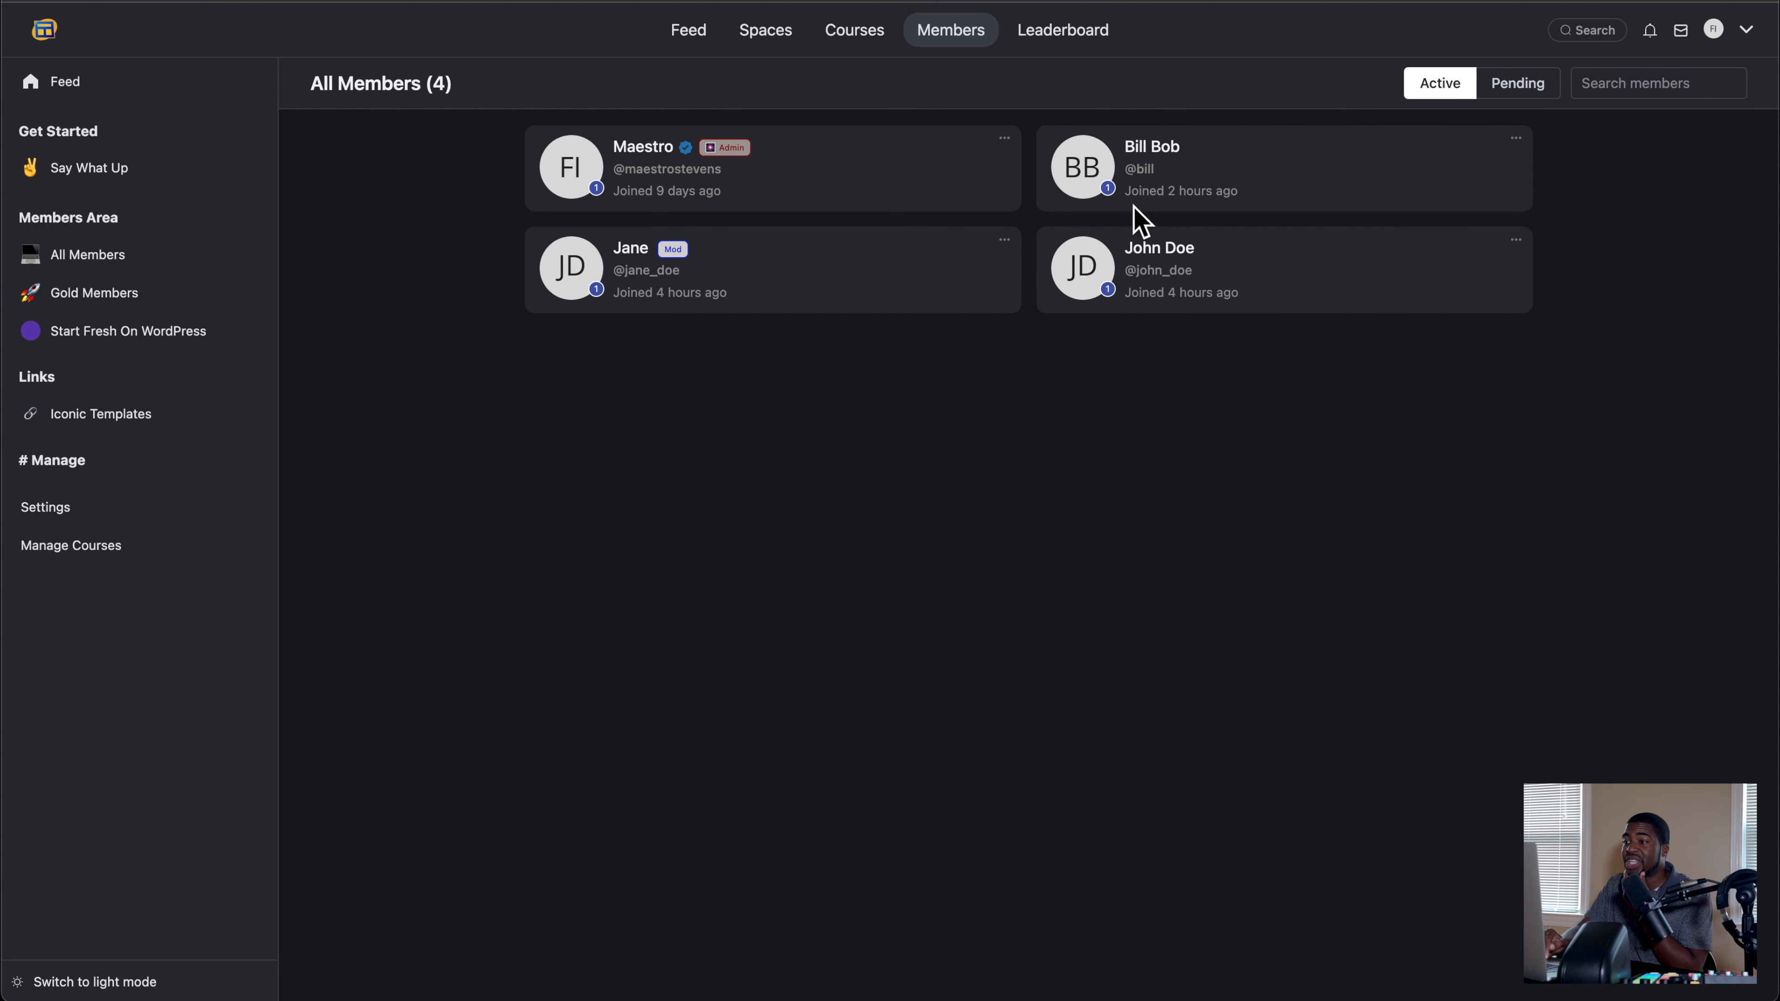
pyautogui.moveTo(1149, 154)
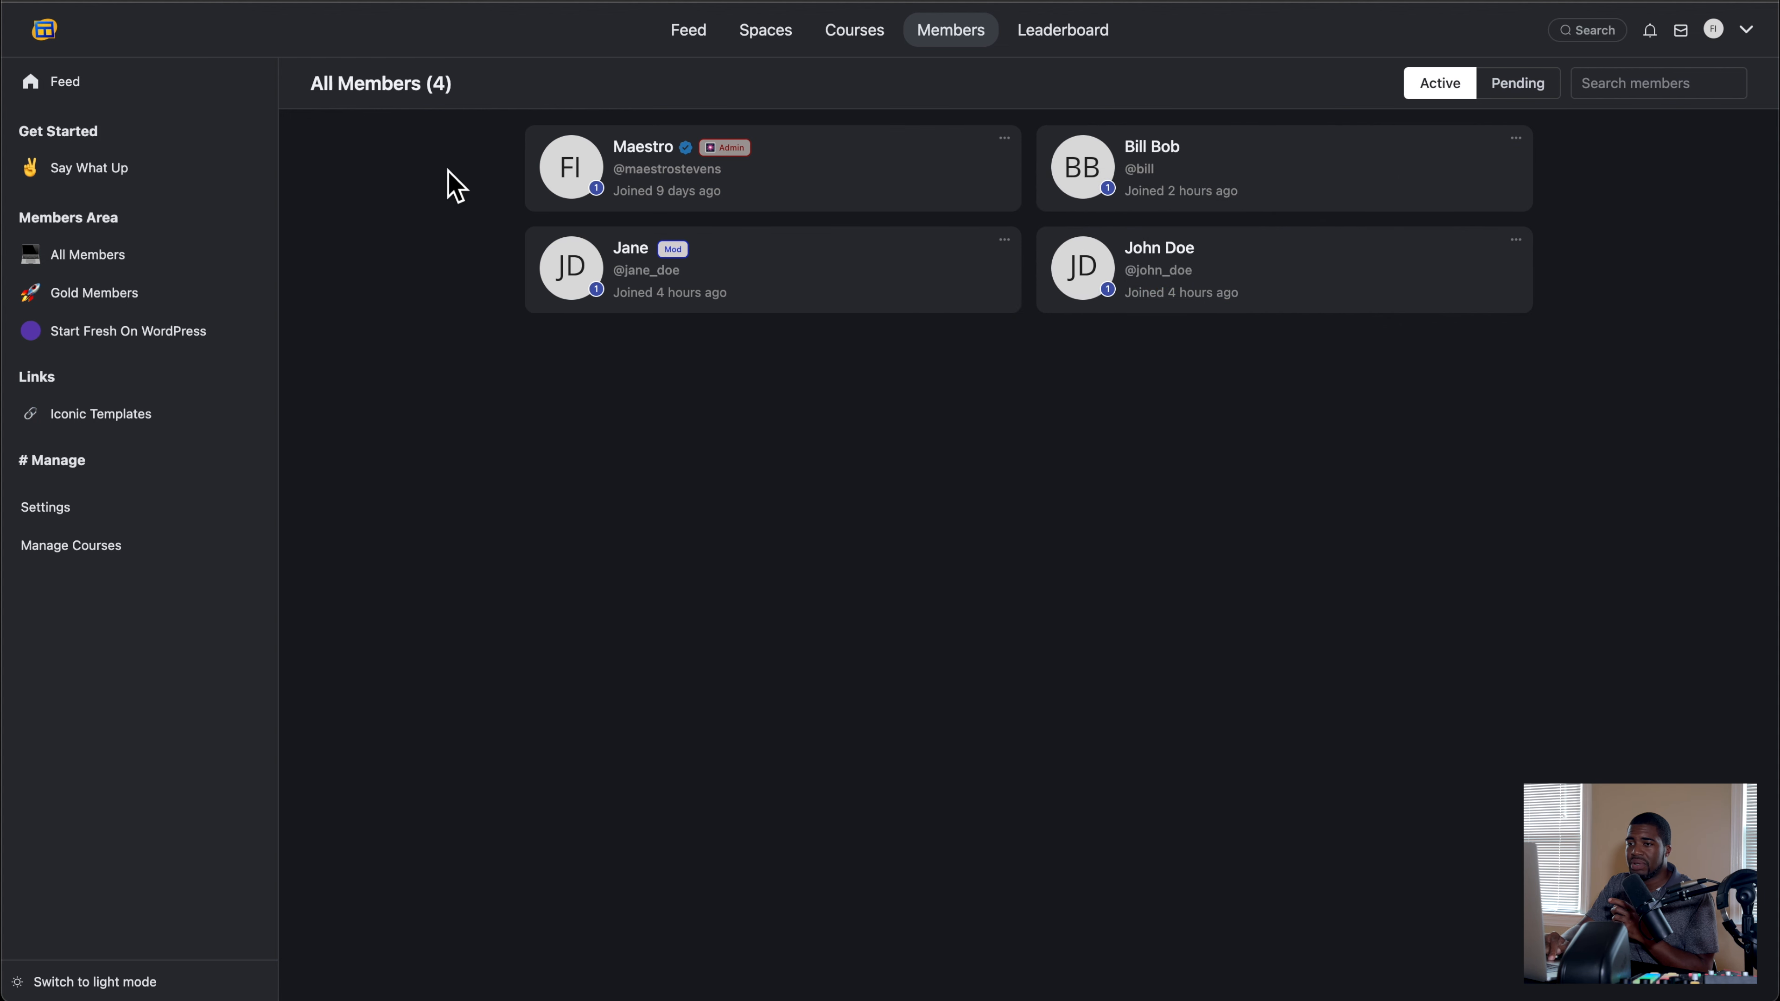
pyautogui.click(62, 511)
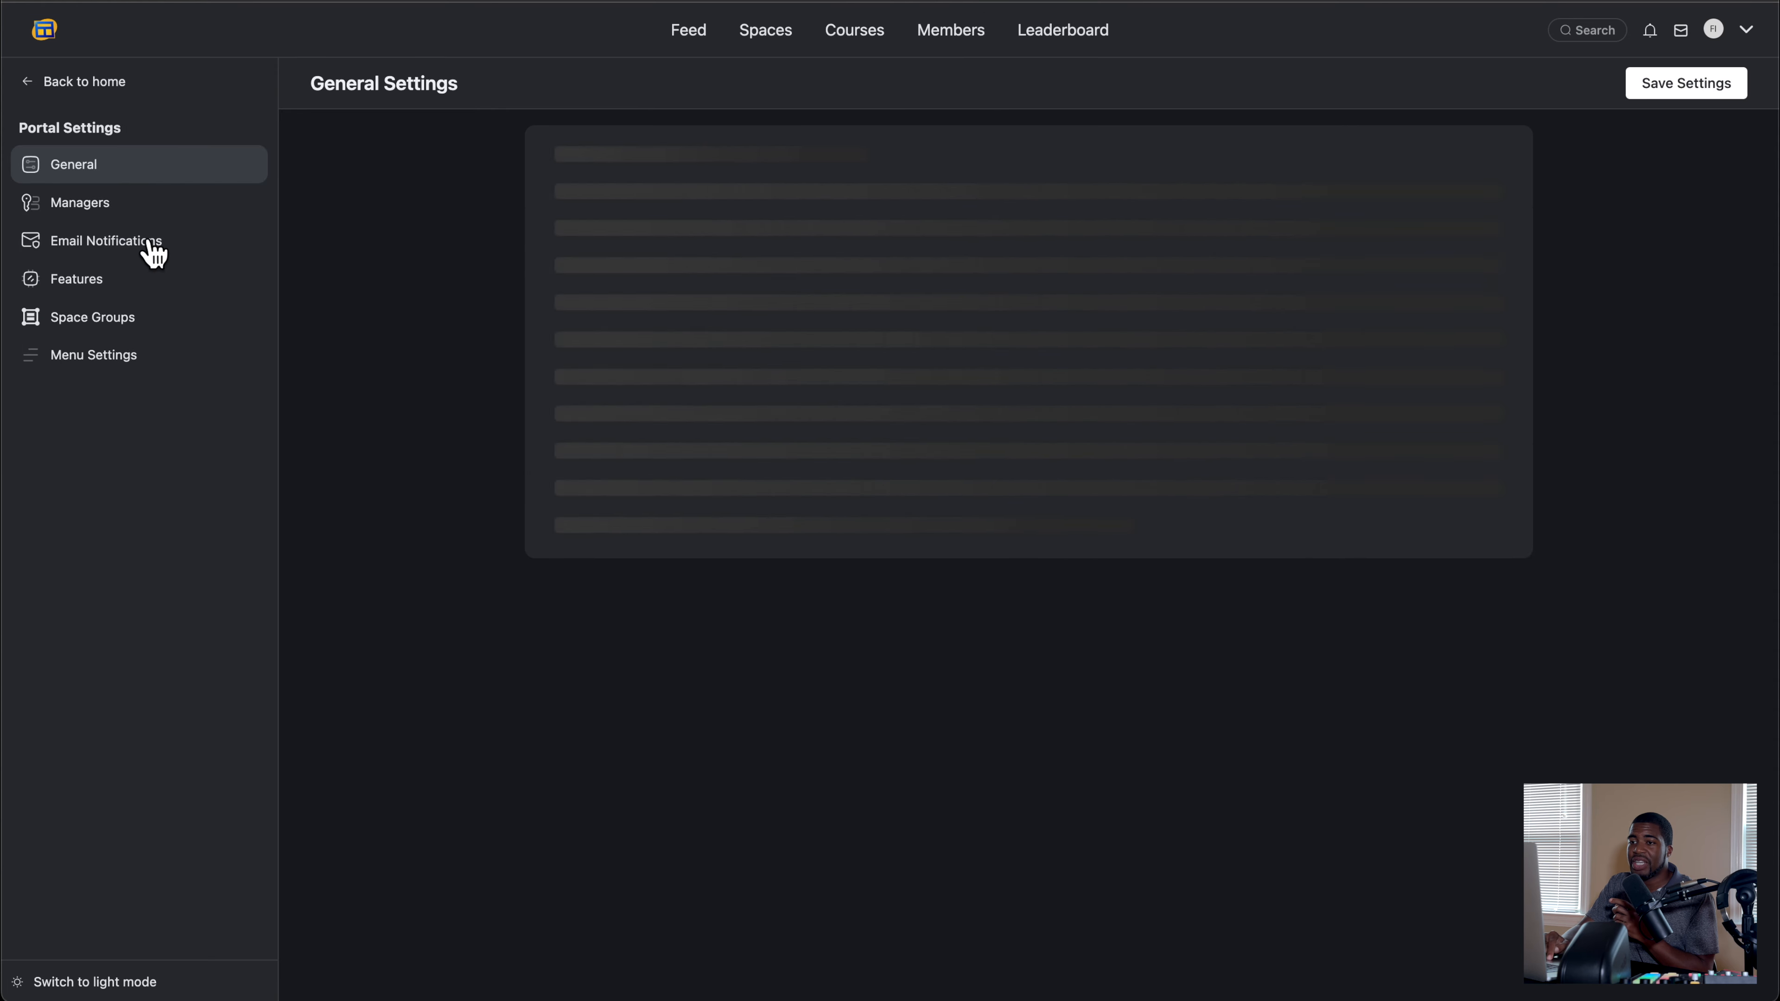
pyautogui.click(109, 205)
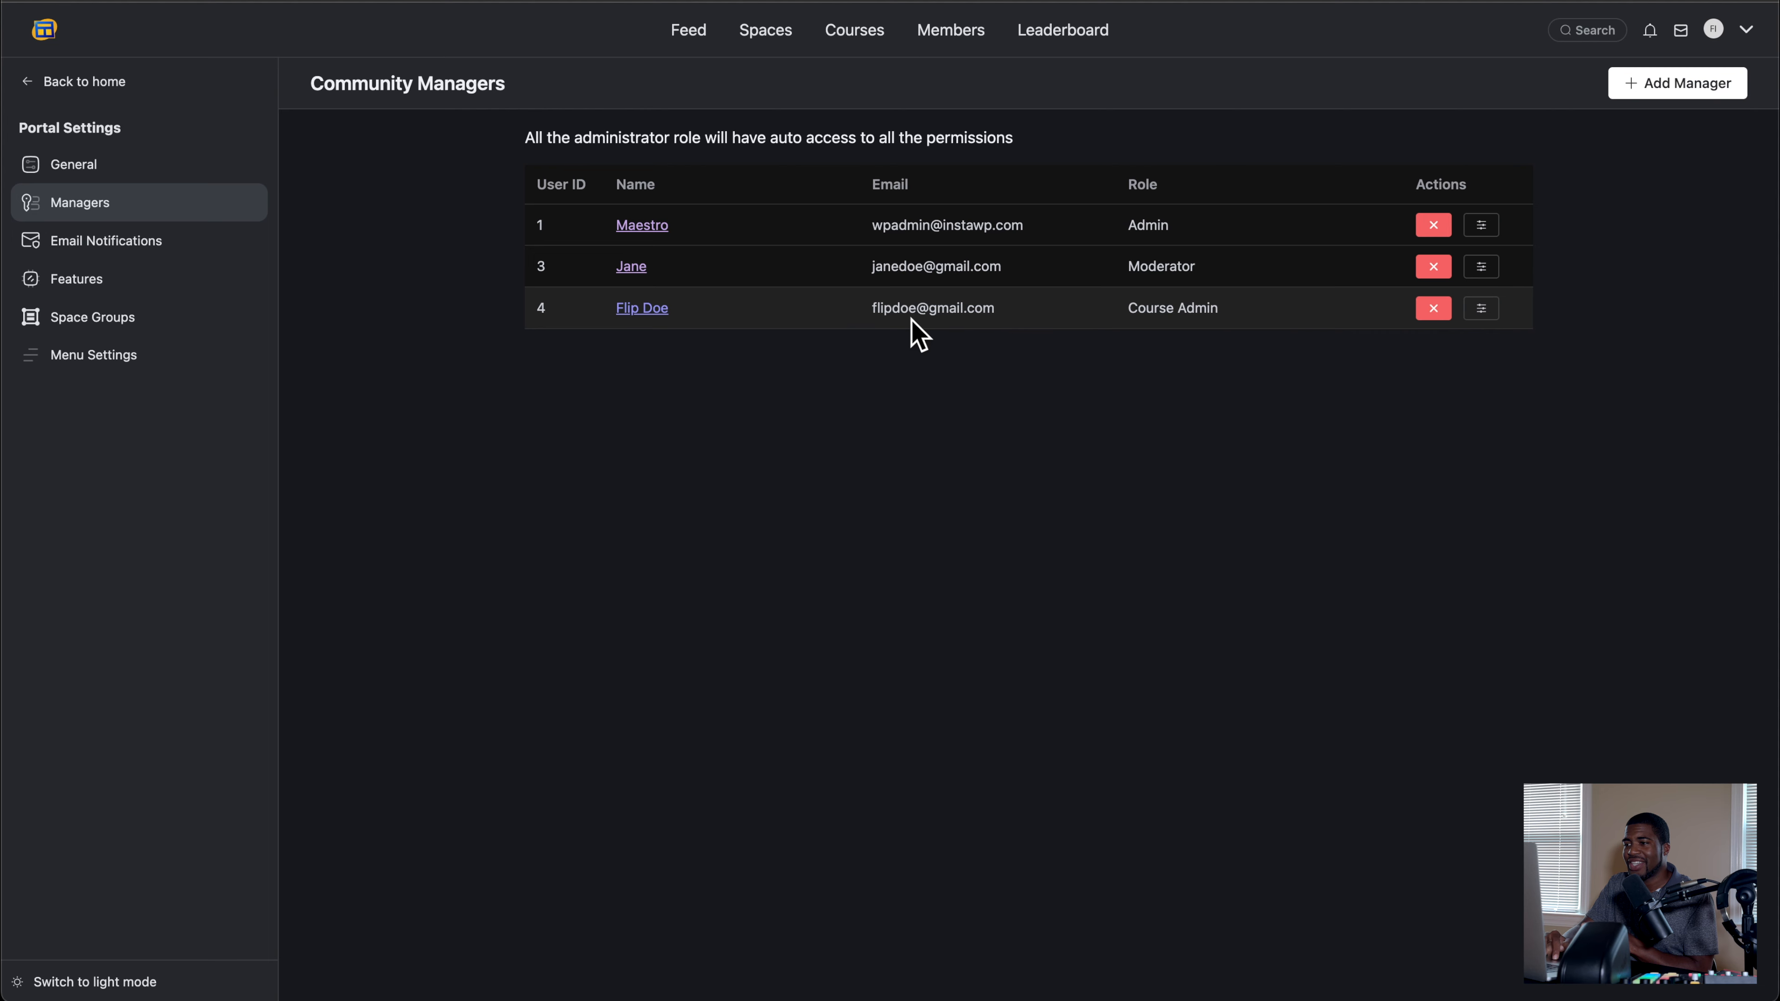
pyautogui.click(1481, 309)
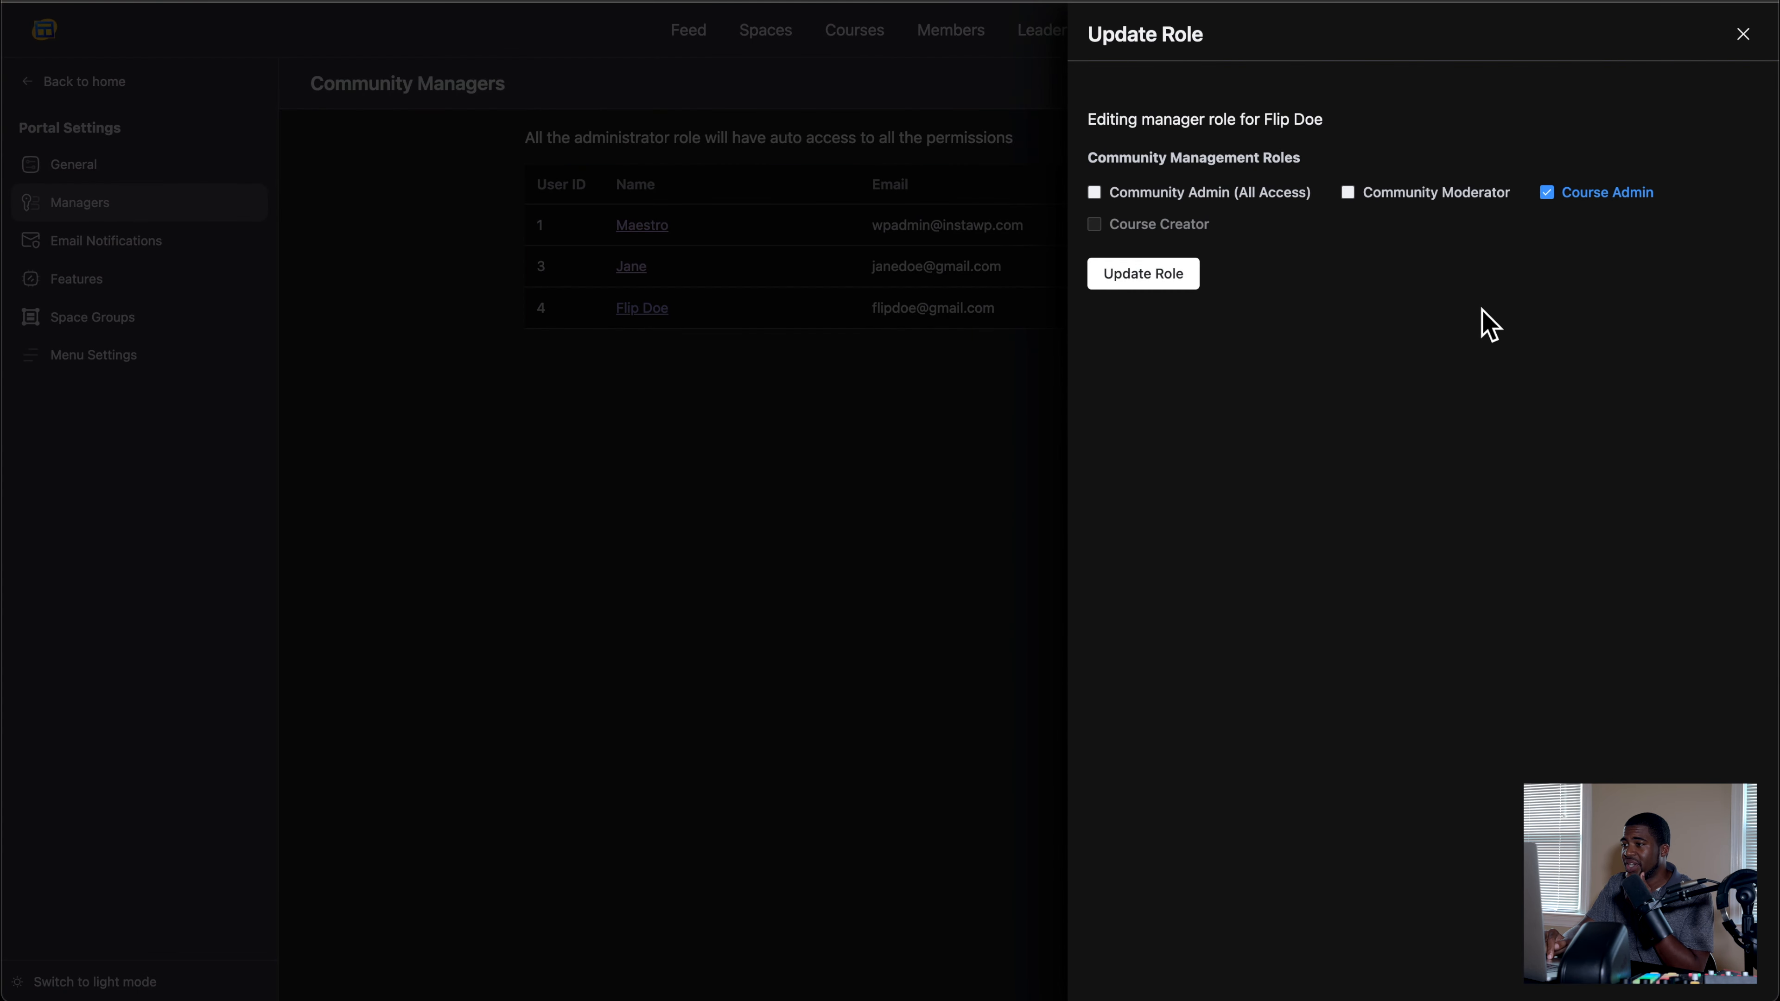
pyautogui.click(1744, 34)
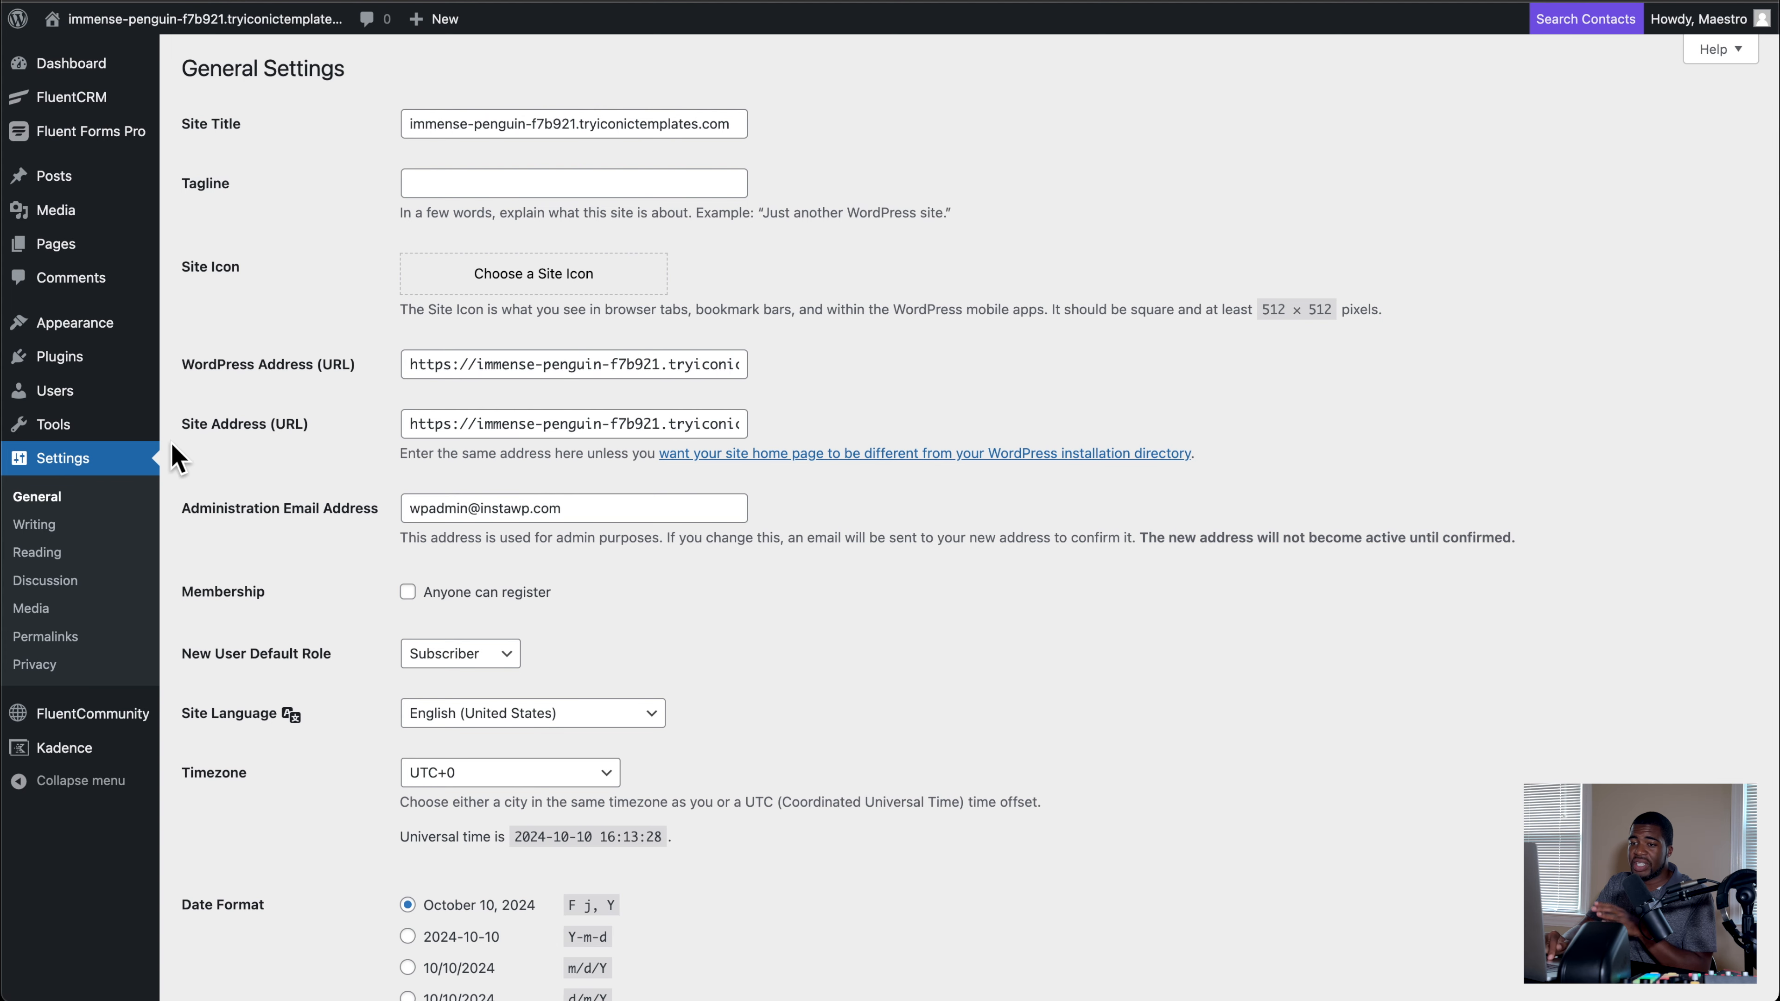
# Step: Switch to the WordPress admin and bring up the moderator's account actions in the list of all users
pyautogui.click(85, 401)
pyautogui.moveTo(561, 438)
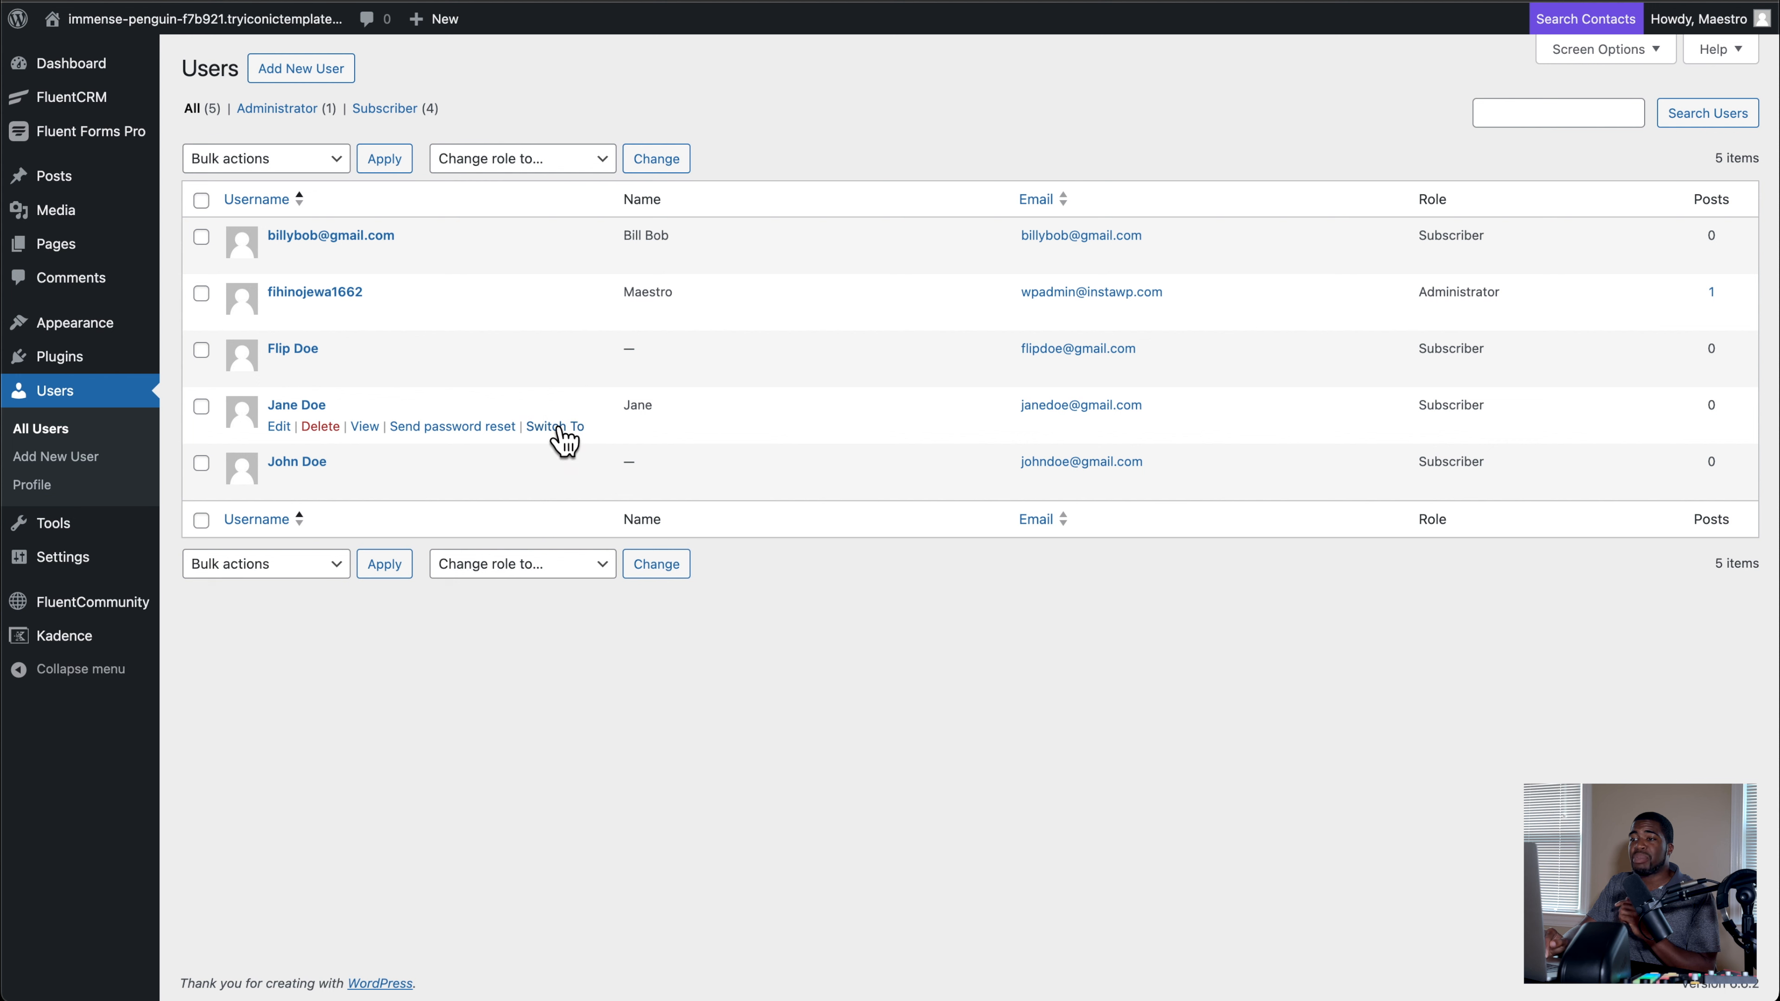
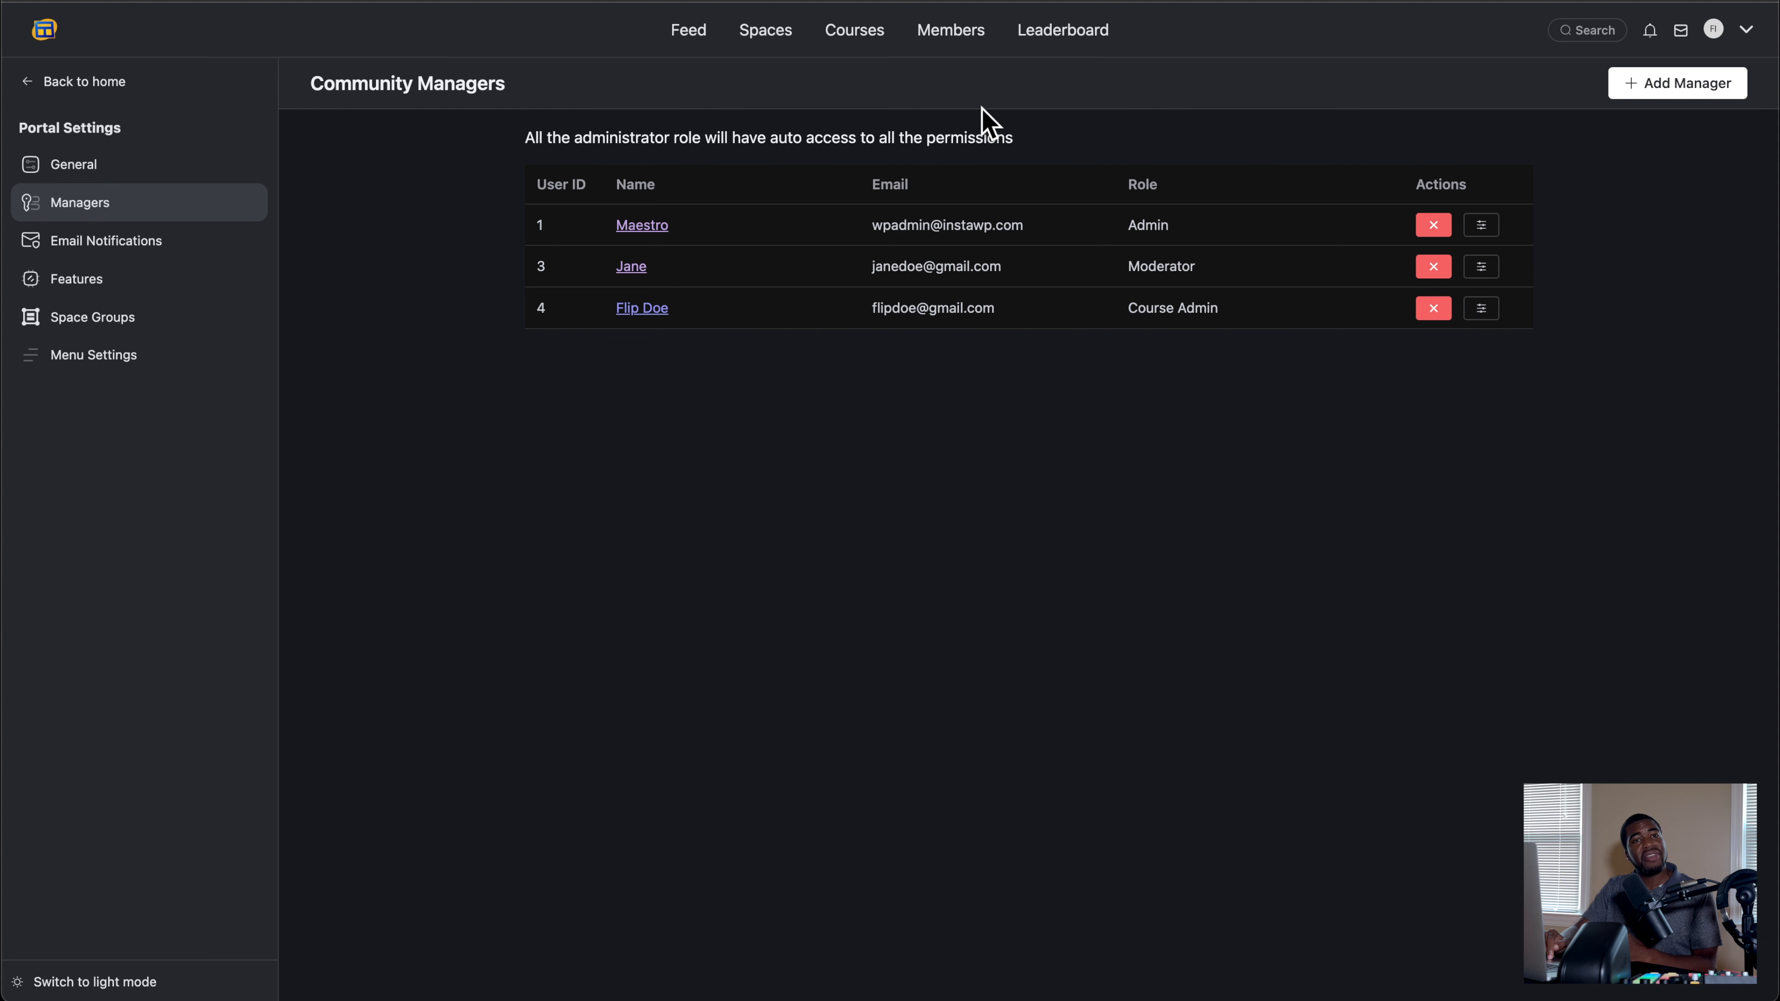
# Step: Check the pending and active member lists and search the active members for the Course Admin manager
pyautogui.click(962, 40)
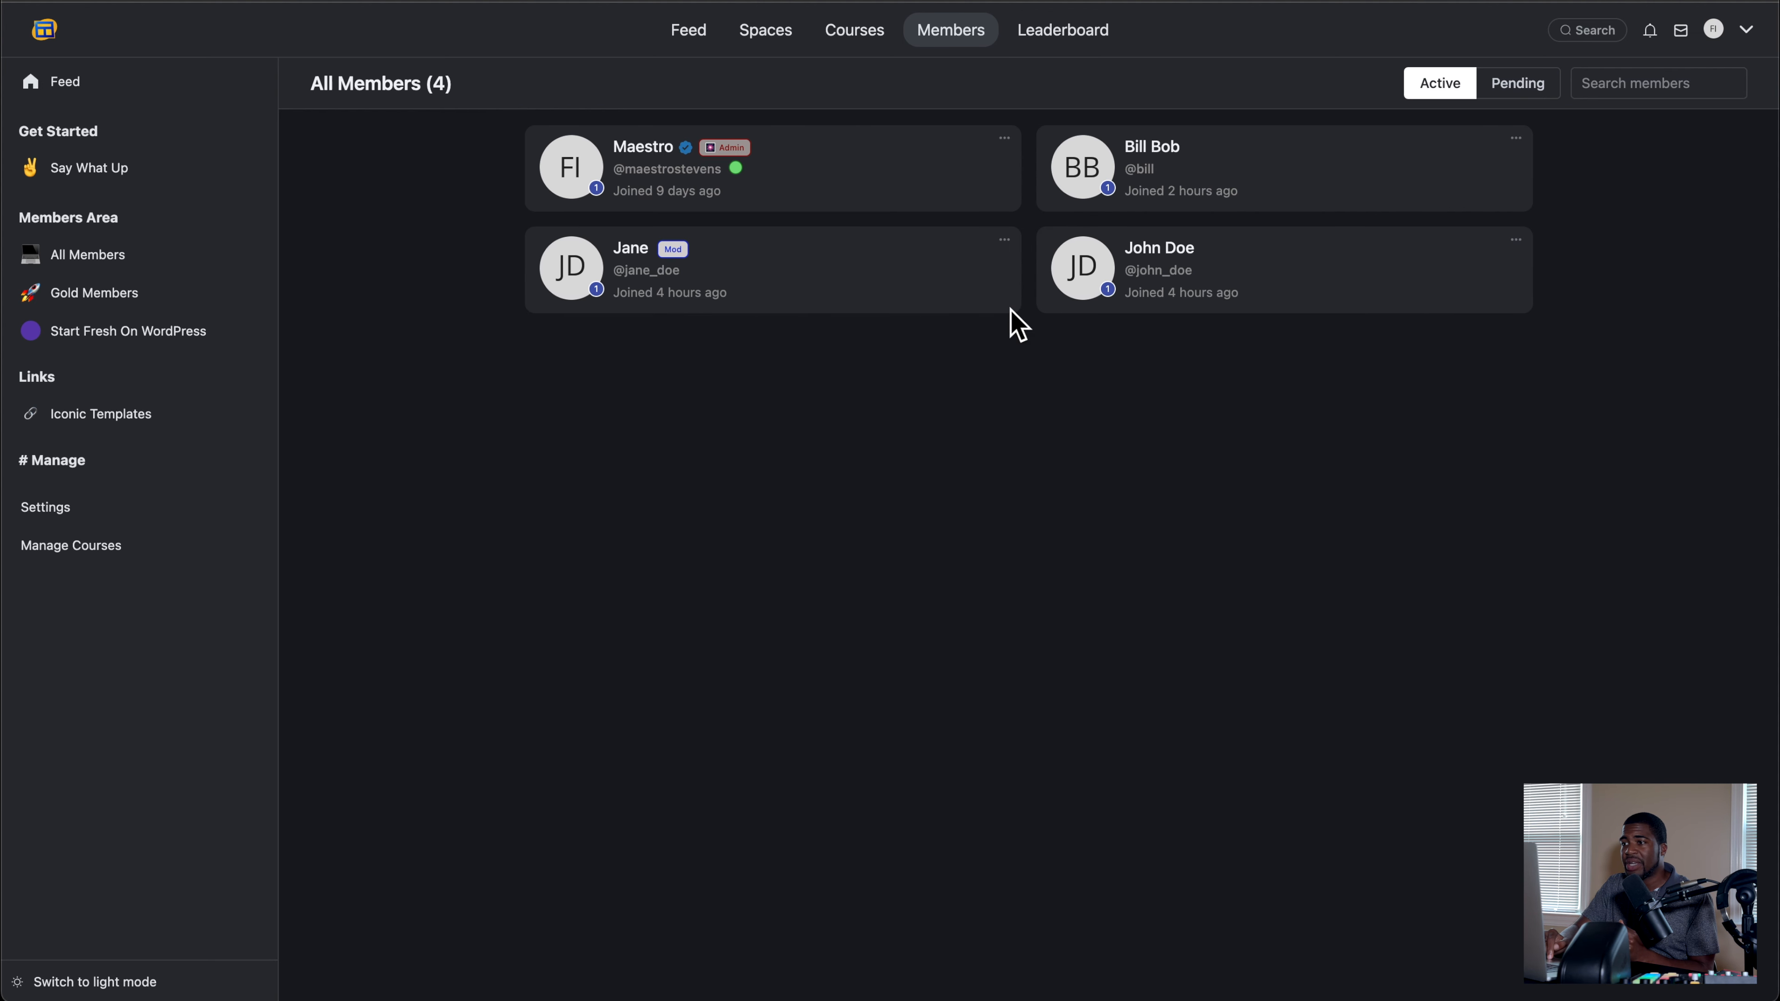
pyautogui.click(1518, 86)
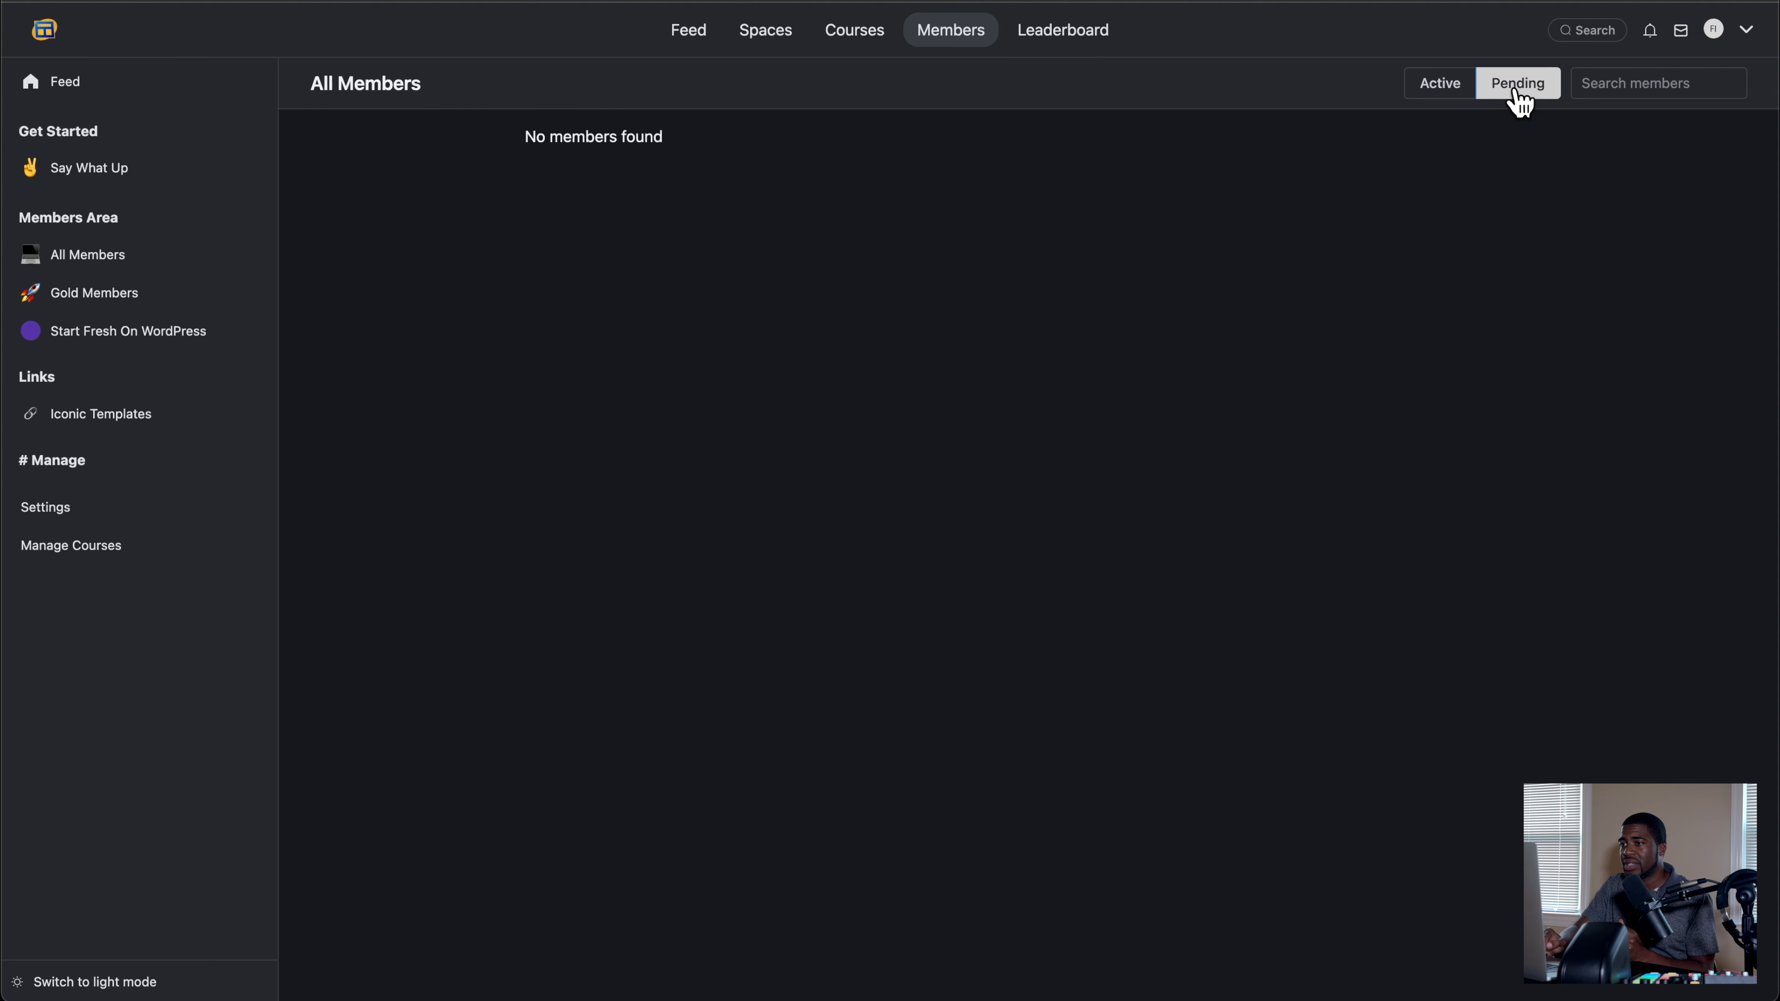
pyautogui.click(1435, 91)
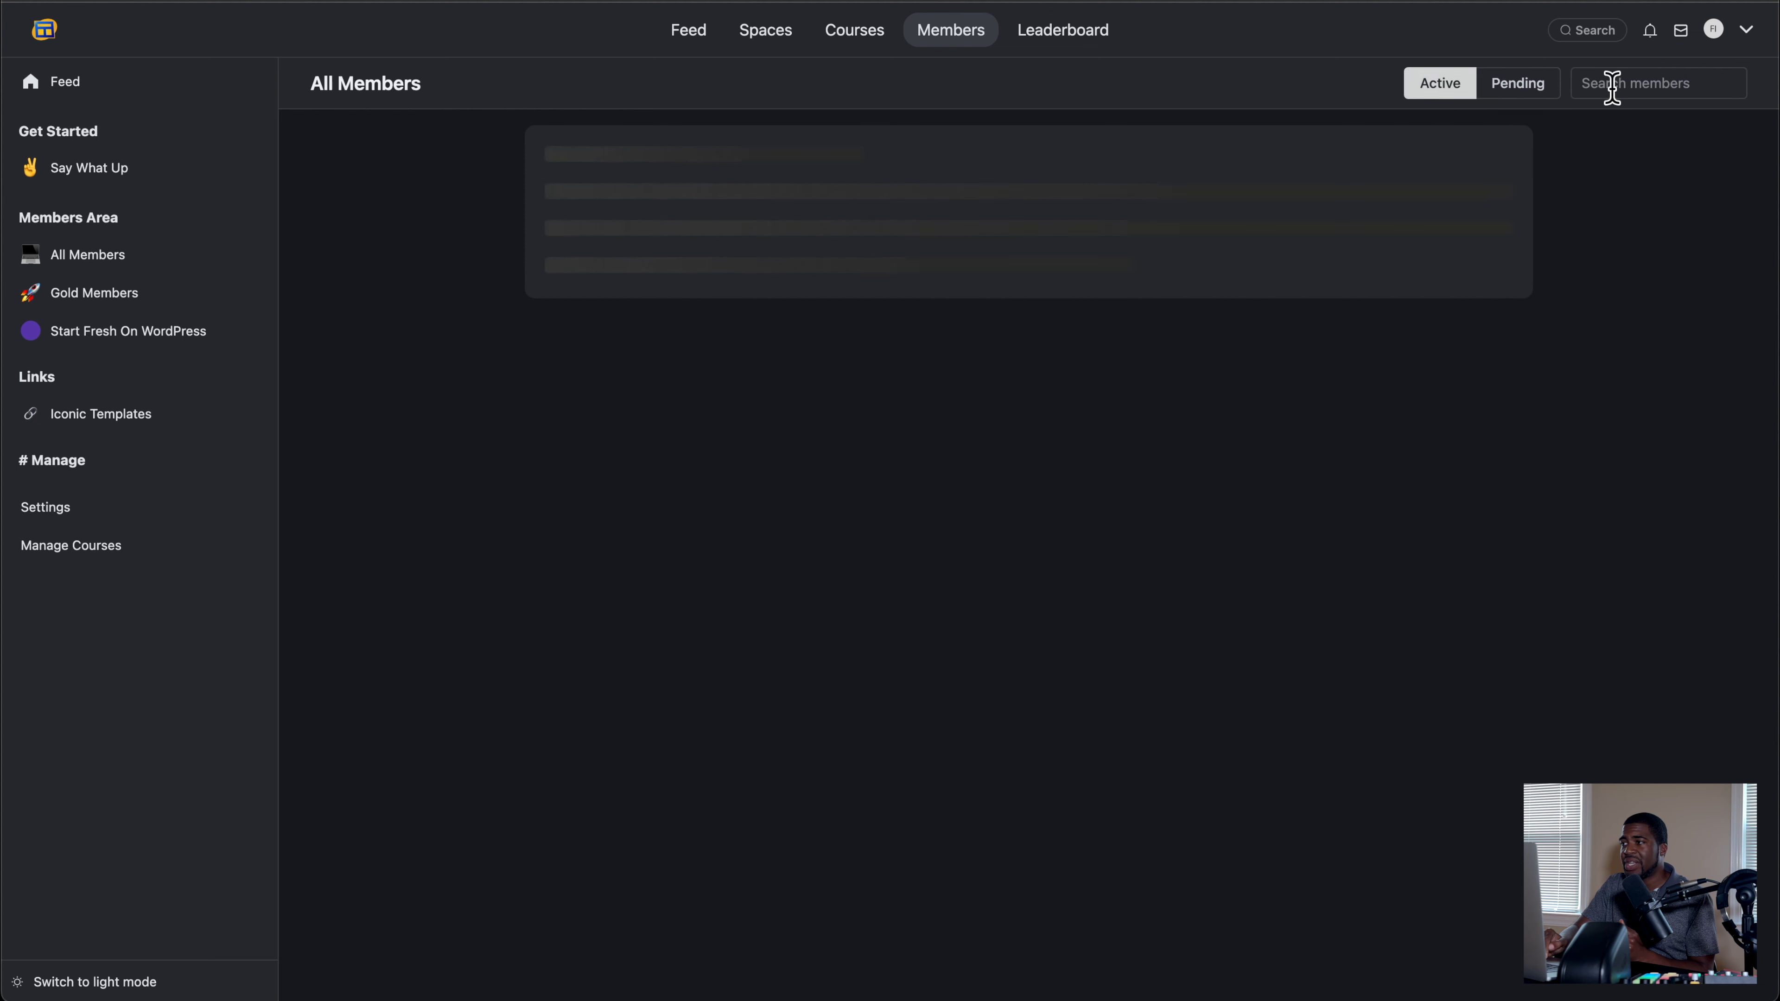
pyautogui.write('flip')
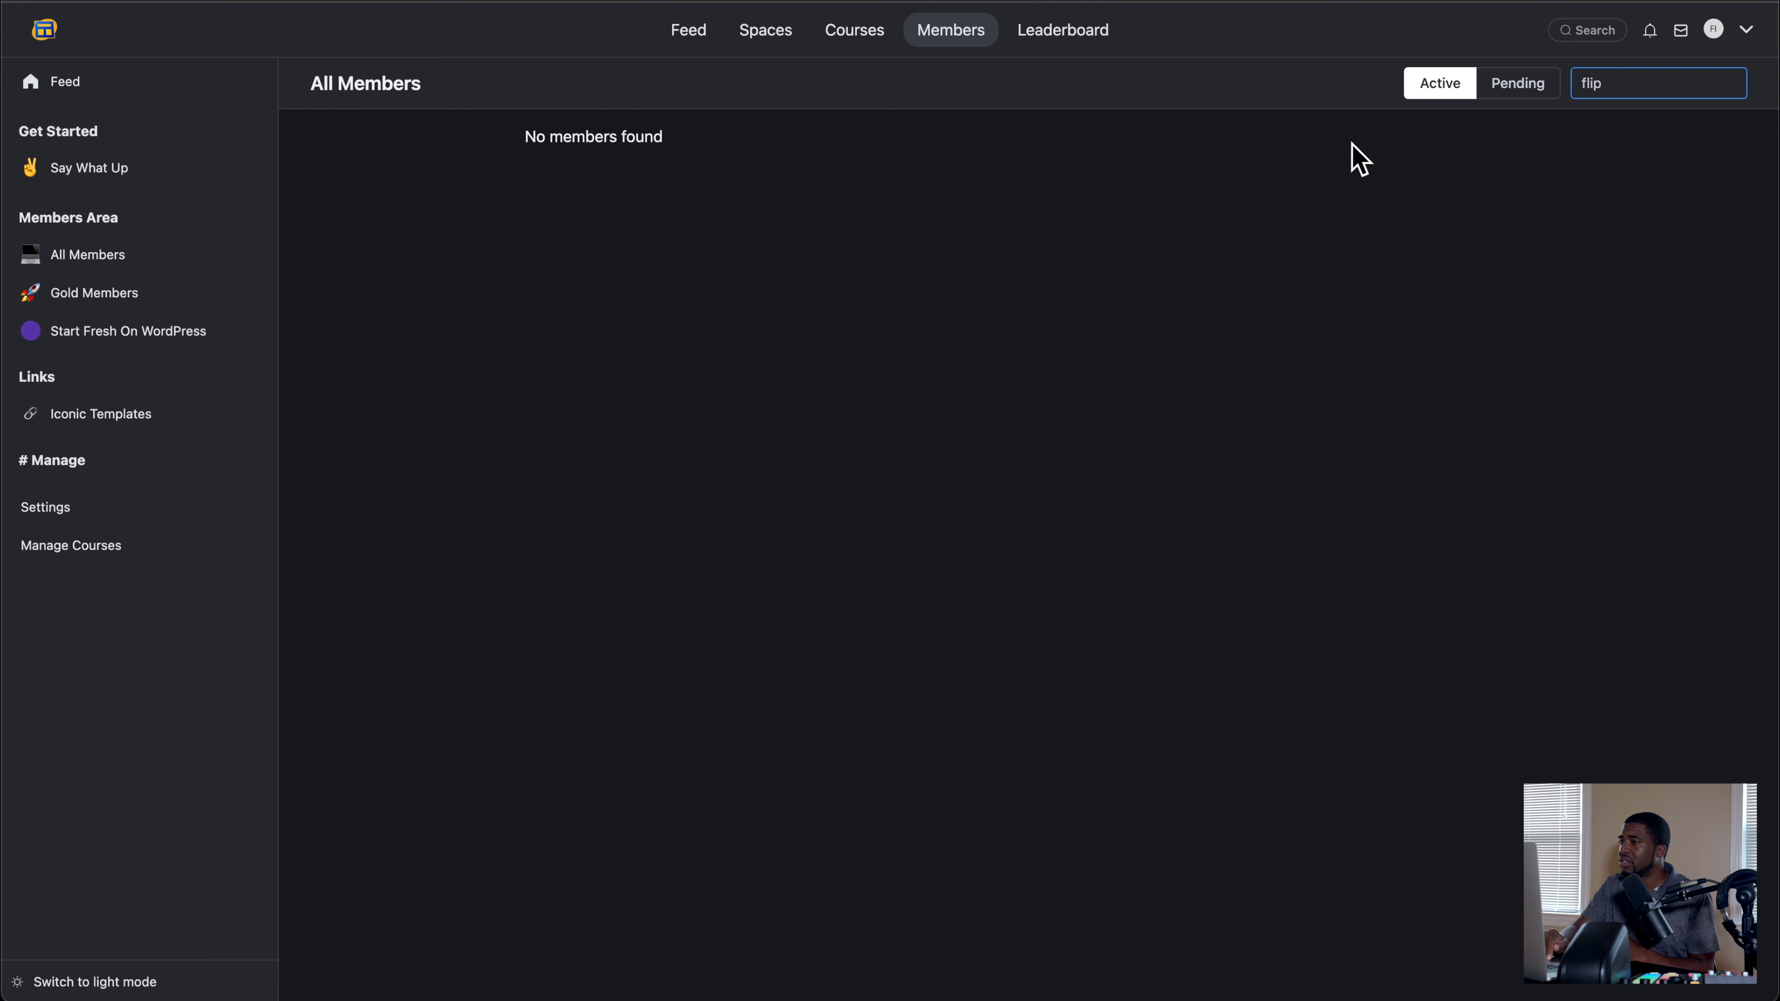
# Step: Review the Community Managers list and the Email Notification options in the portal settings
pyautogui.click(110, 508)
pyautogui.click(118, 203)
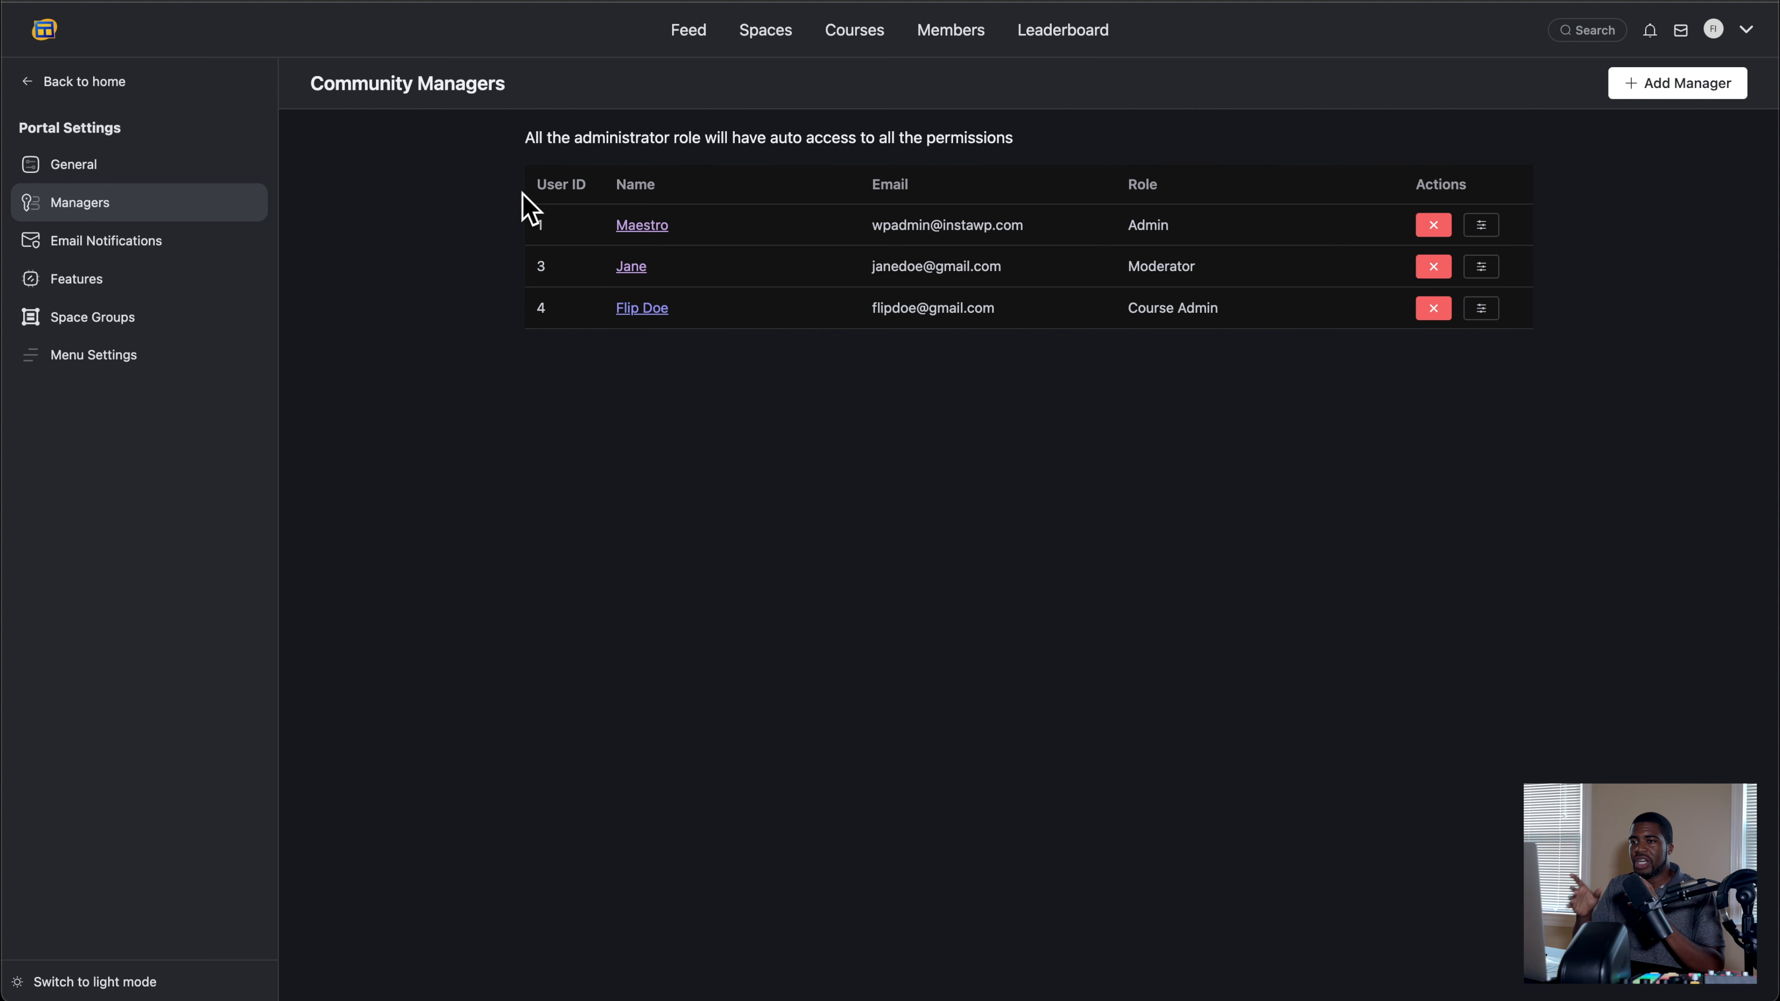
pyautogui.click(150, 262)
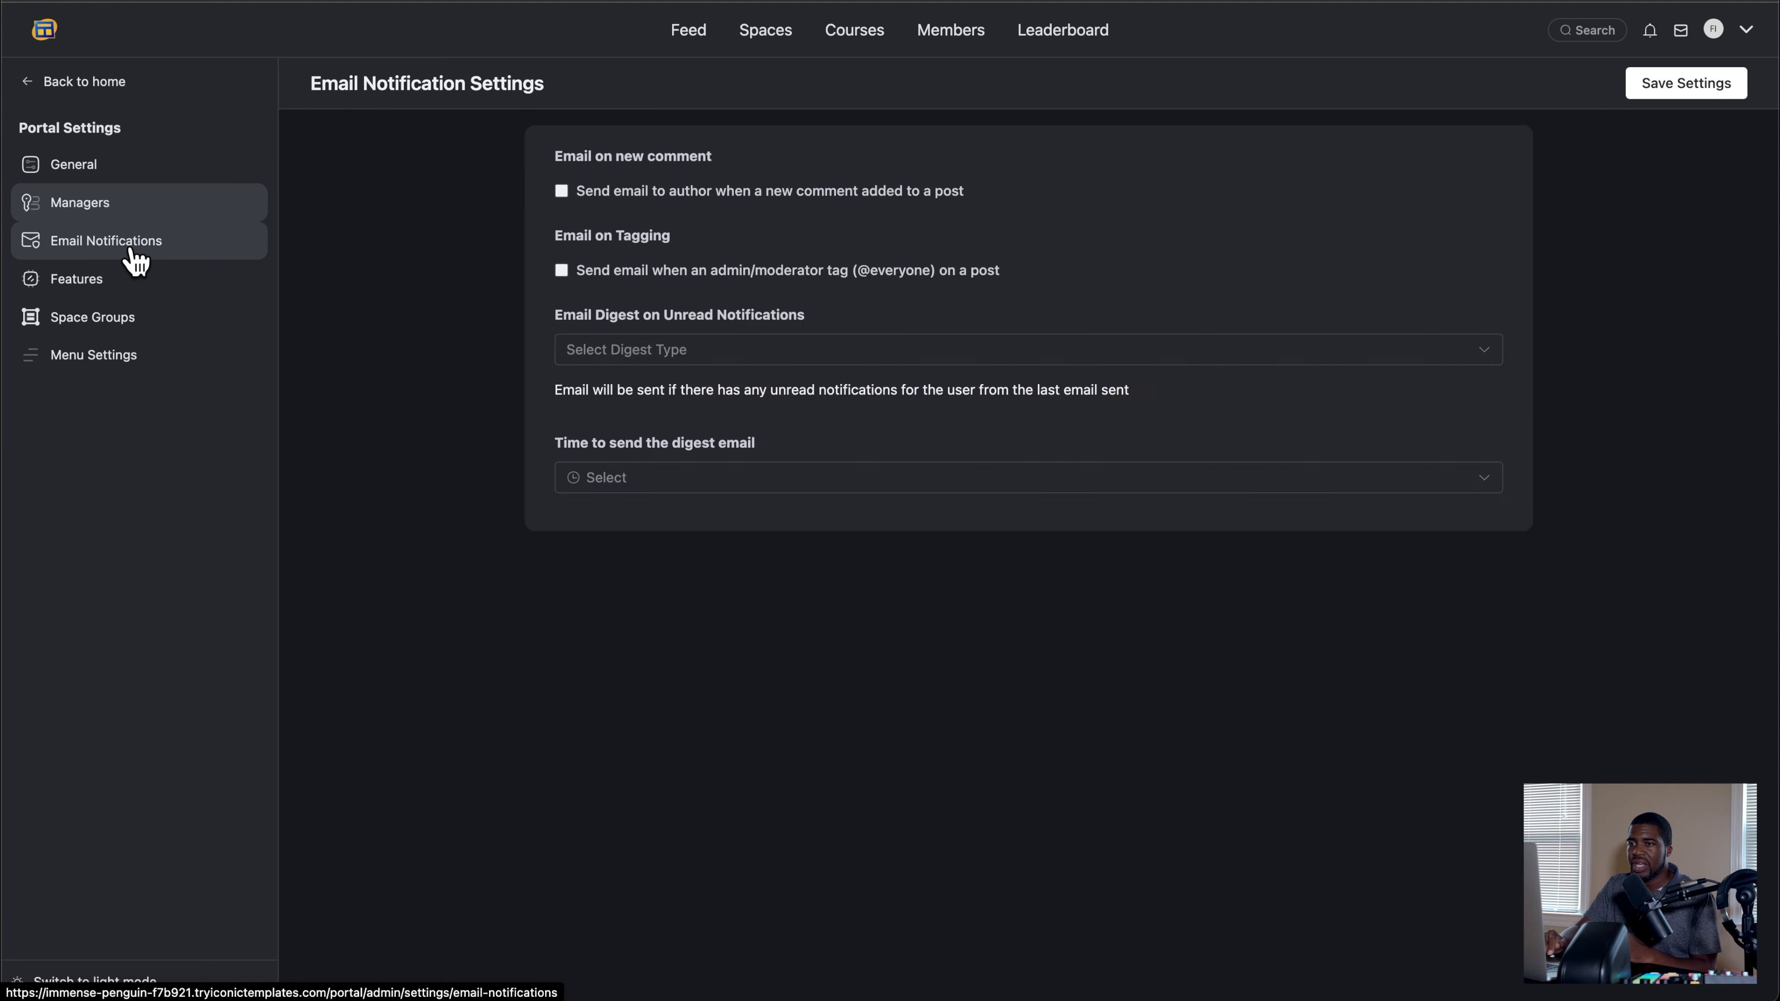
# Step: Look through the Portal Features list and check the Course Module's enable option, keeping it enabled
pyautogui.click(123, 295)
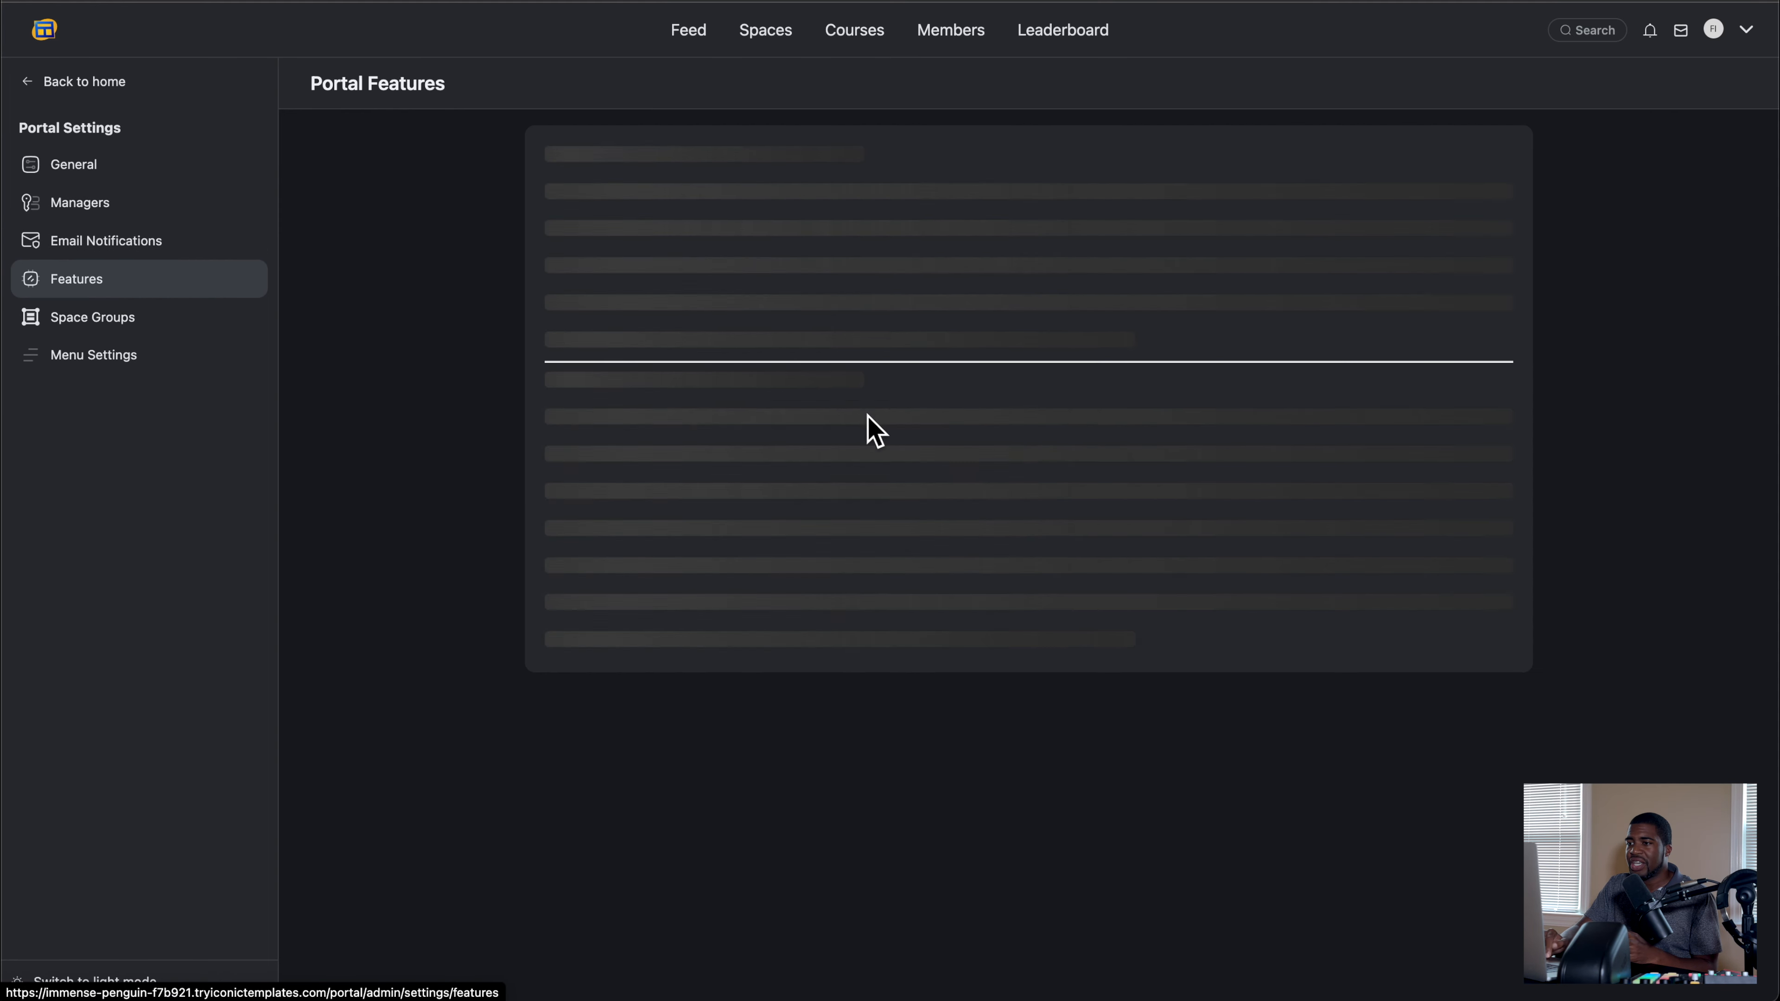
pyautogui.scroll(-2, 1198, 406)
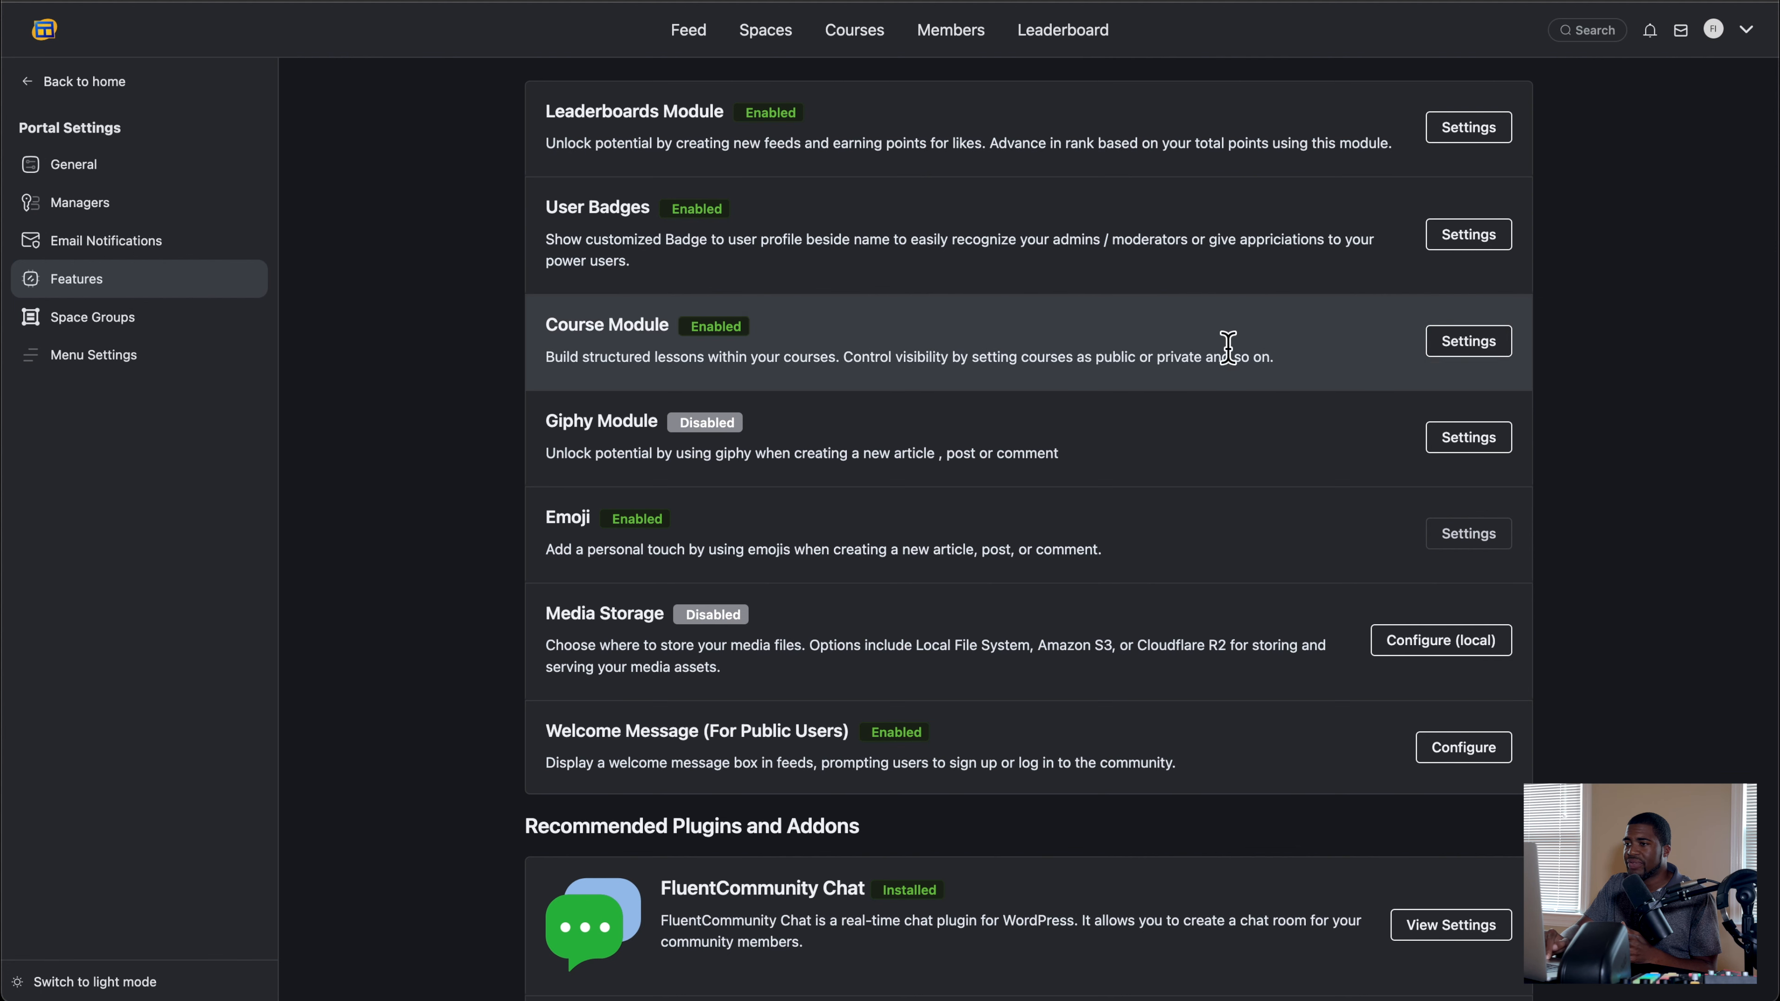
pyautogui.click(1454, 351)
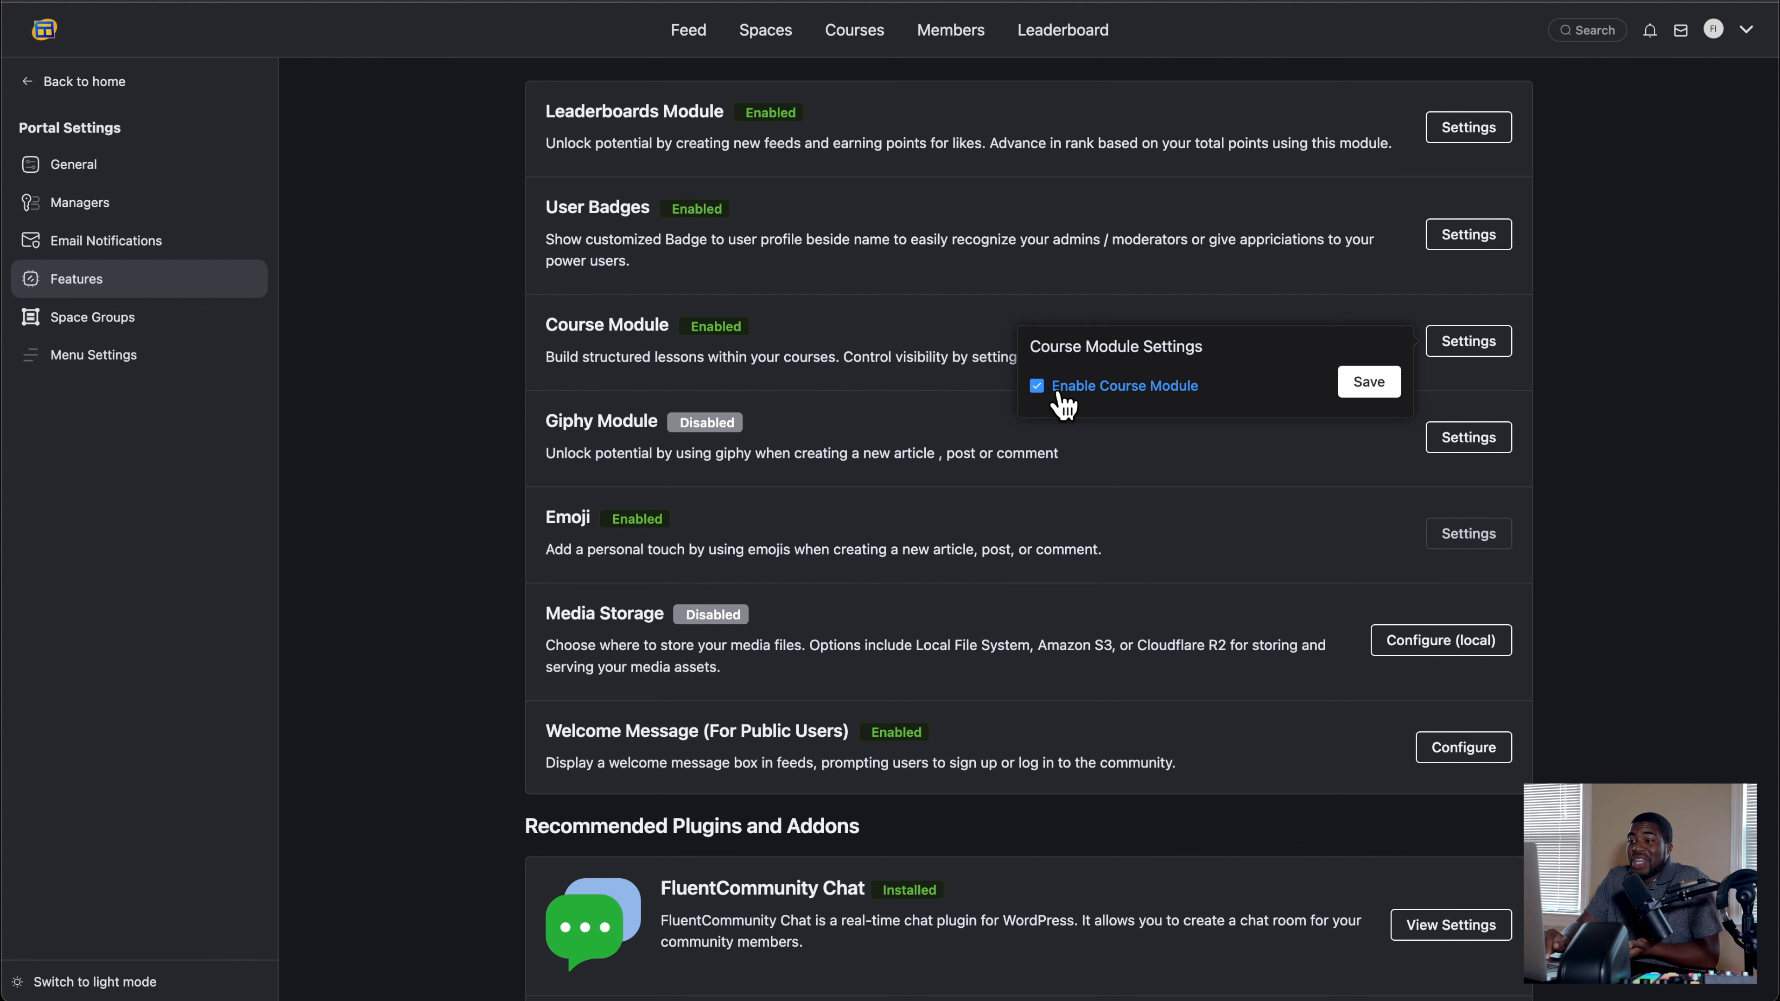
pyautogui.click(894, 353)
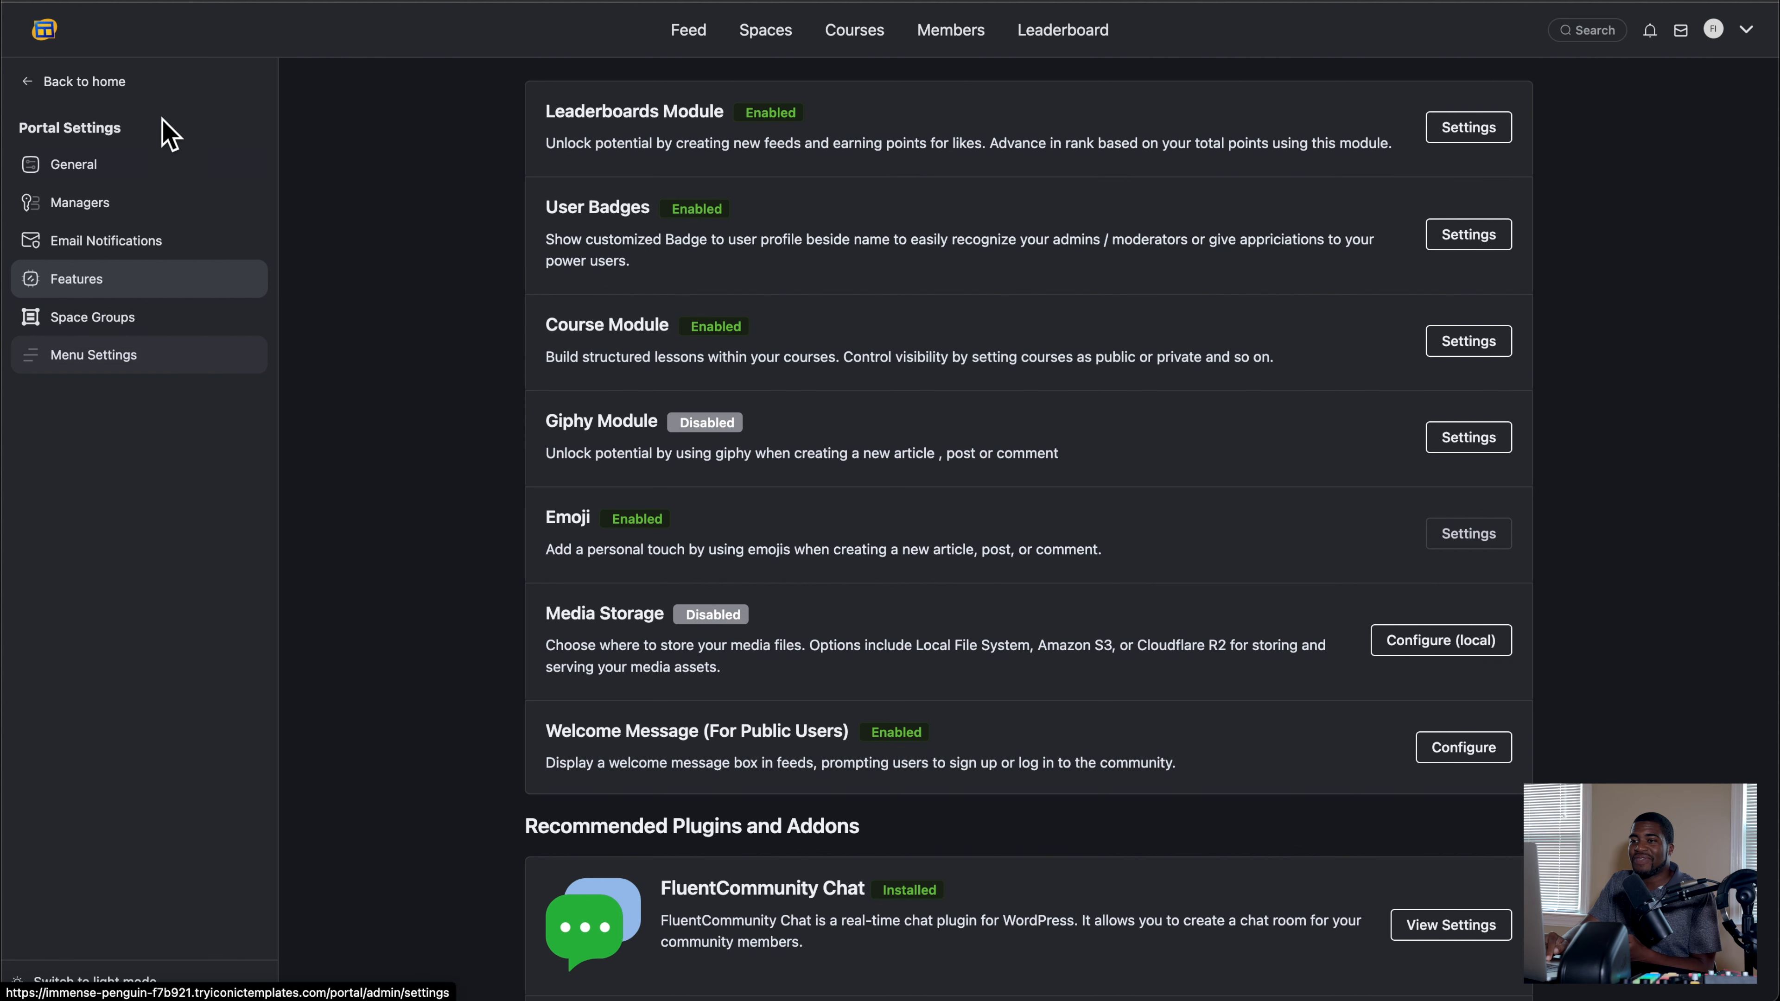
# Step: View the Courses page, go to course management and review the blank form for creating a new course
pyautogui.click(856, 31)
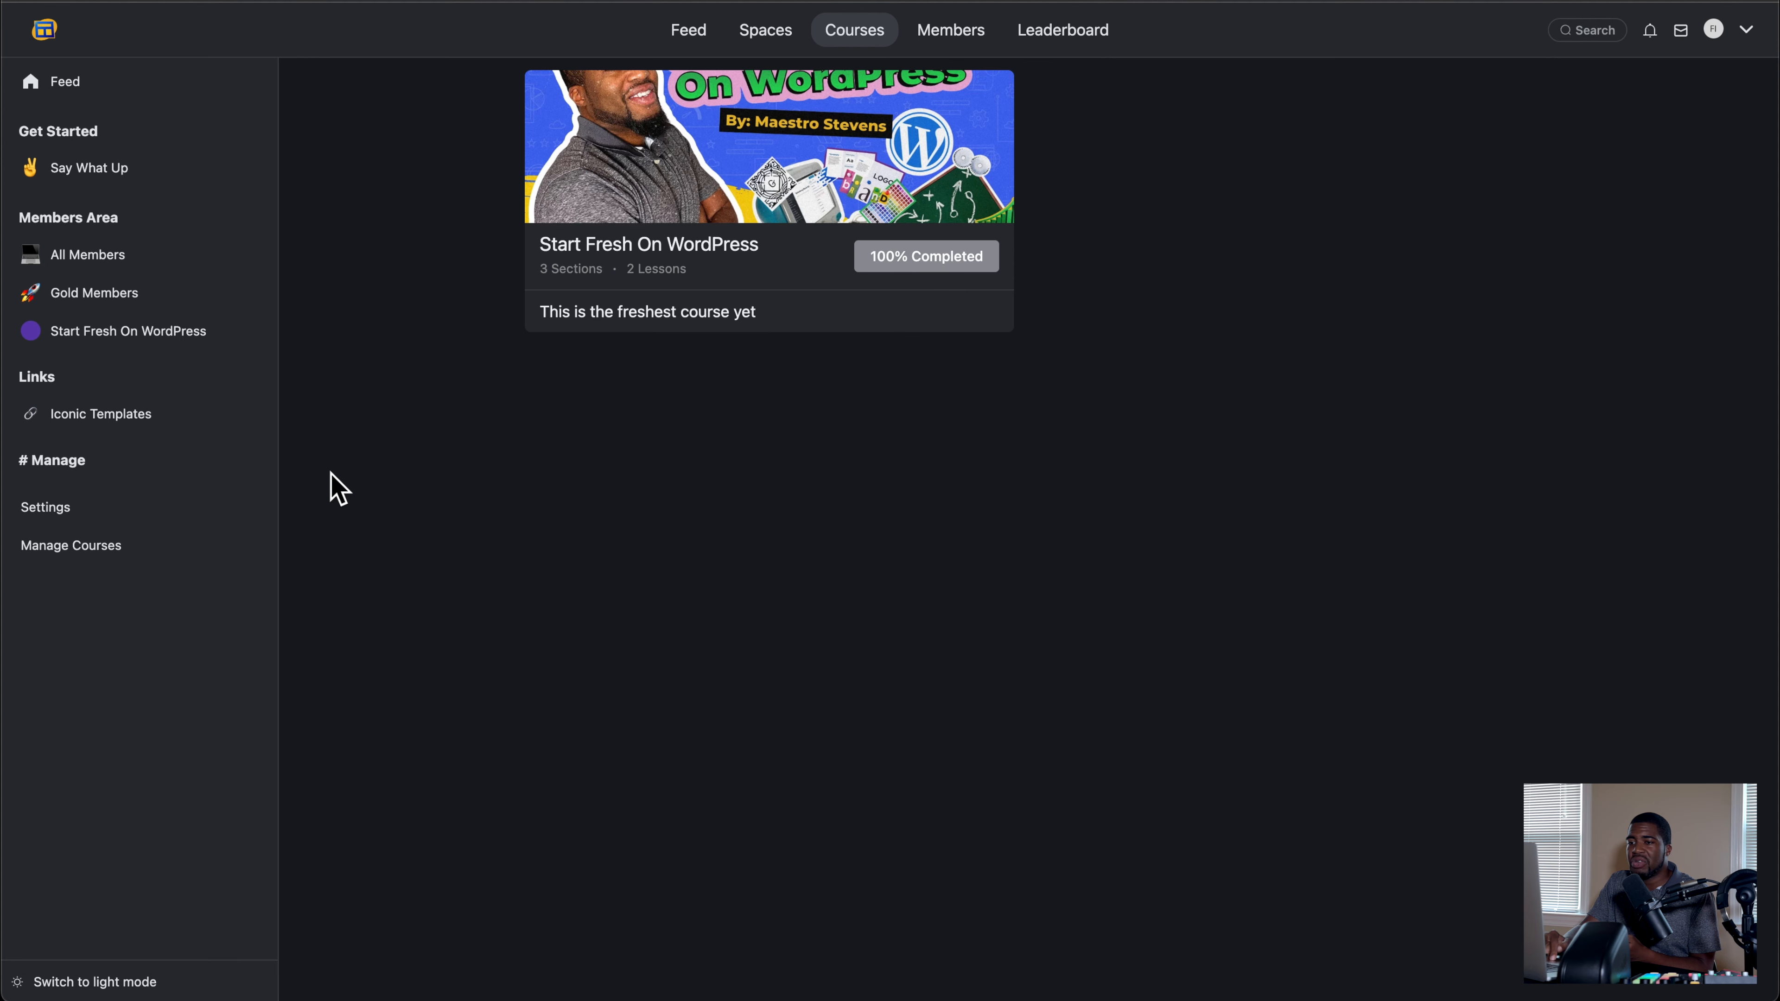
pyautogui.click(60, 556)
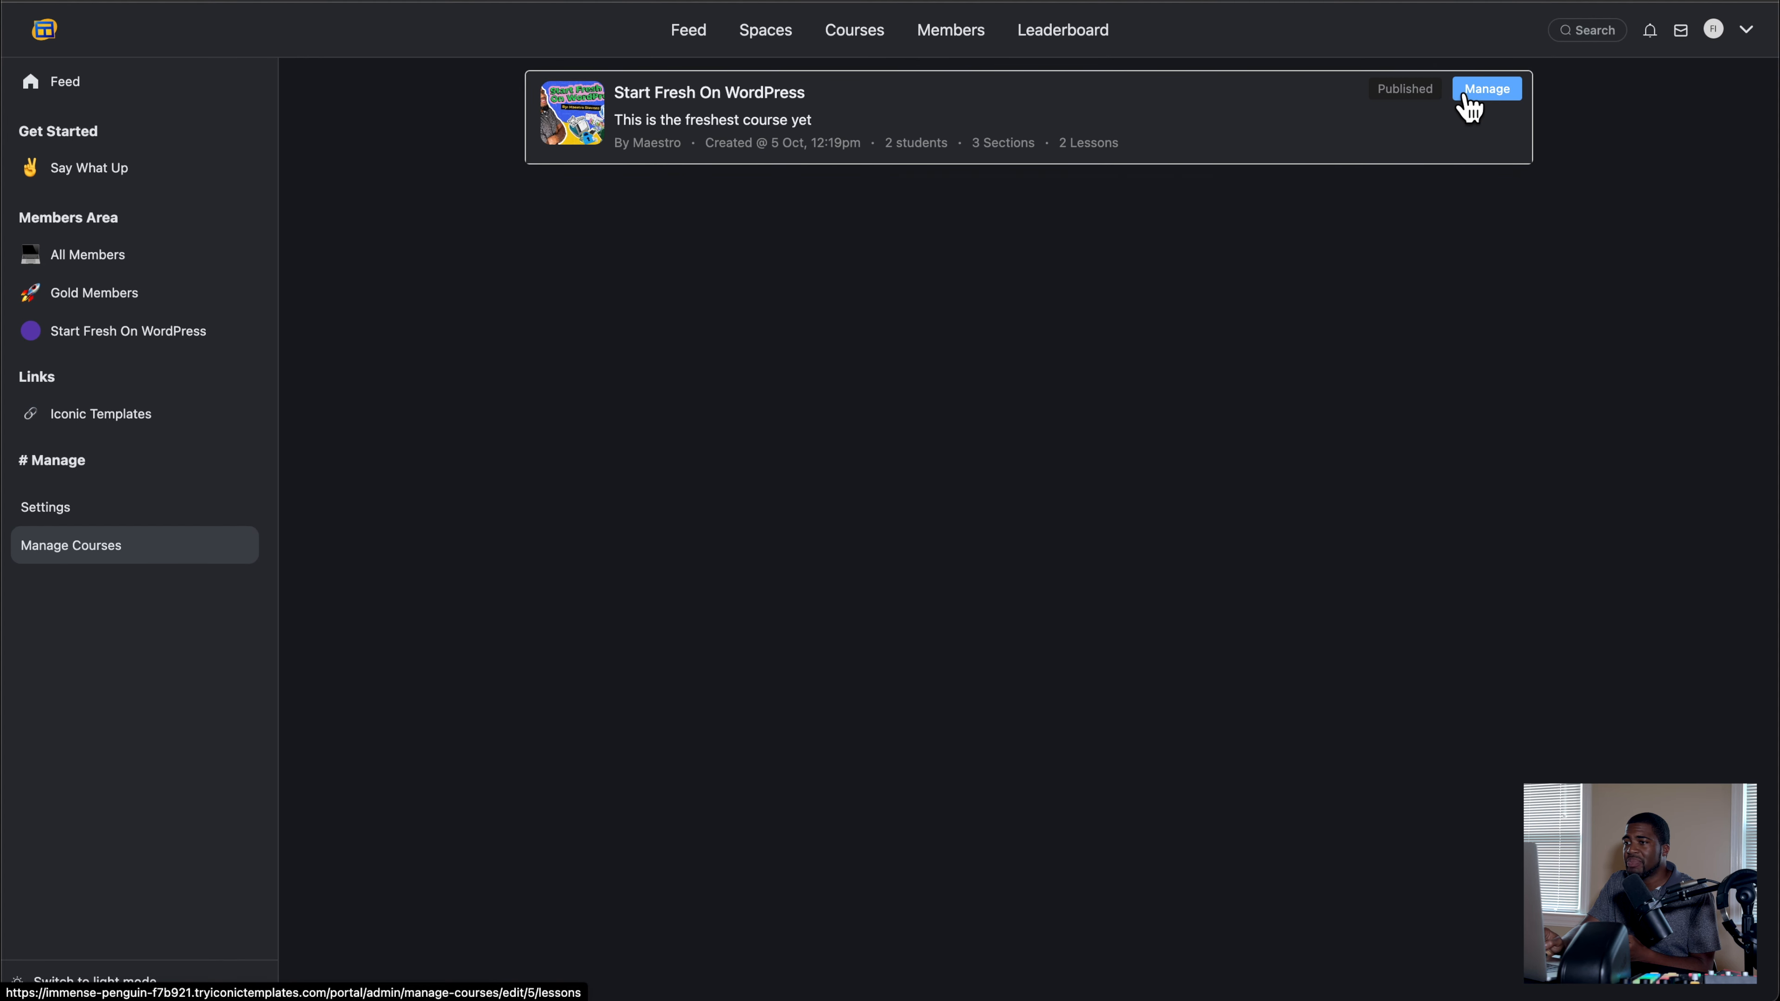
pyautogui.moveTo(1462, 94); pyautogui.dragTo(1296, 172)
pyautogui.scroll(2, 982, 322)
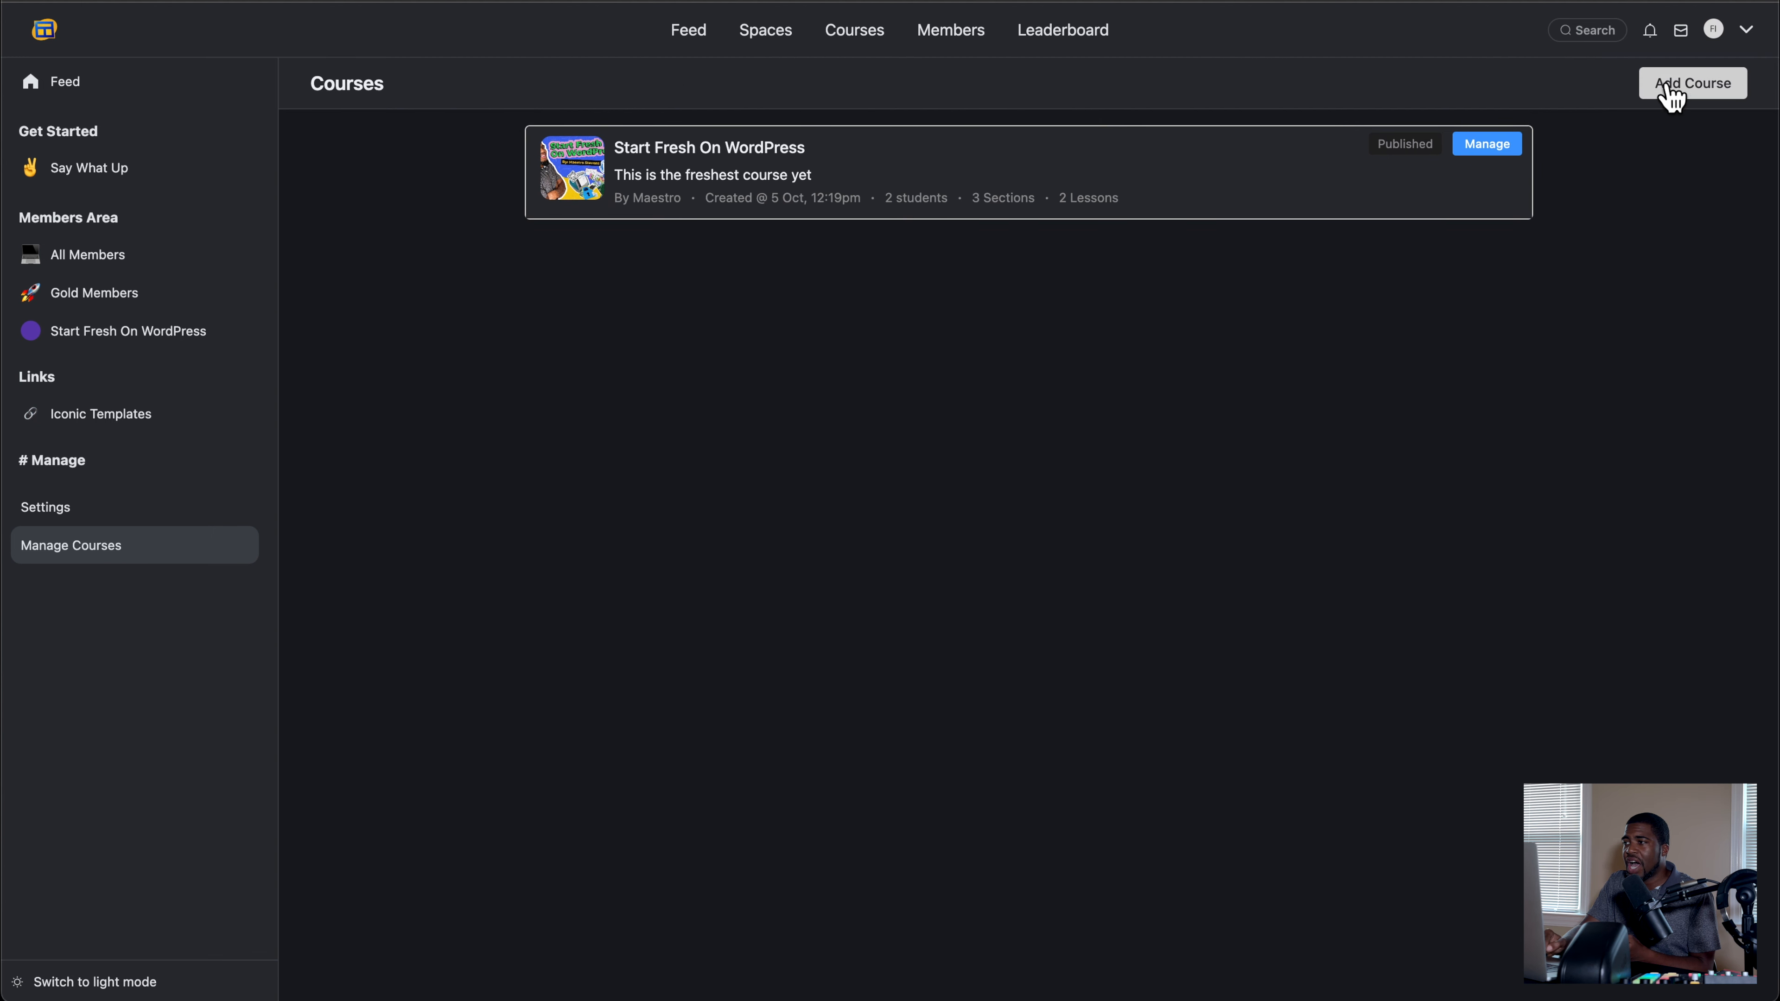
pyautogui.click(1680, 93)
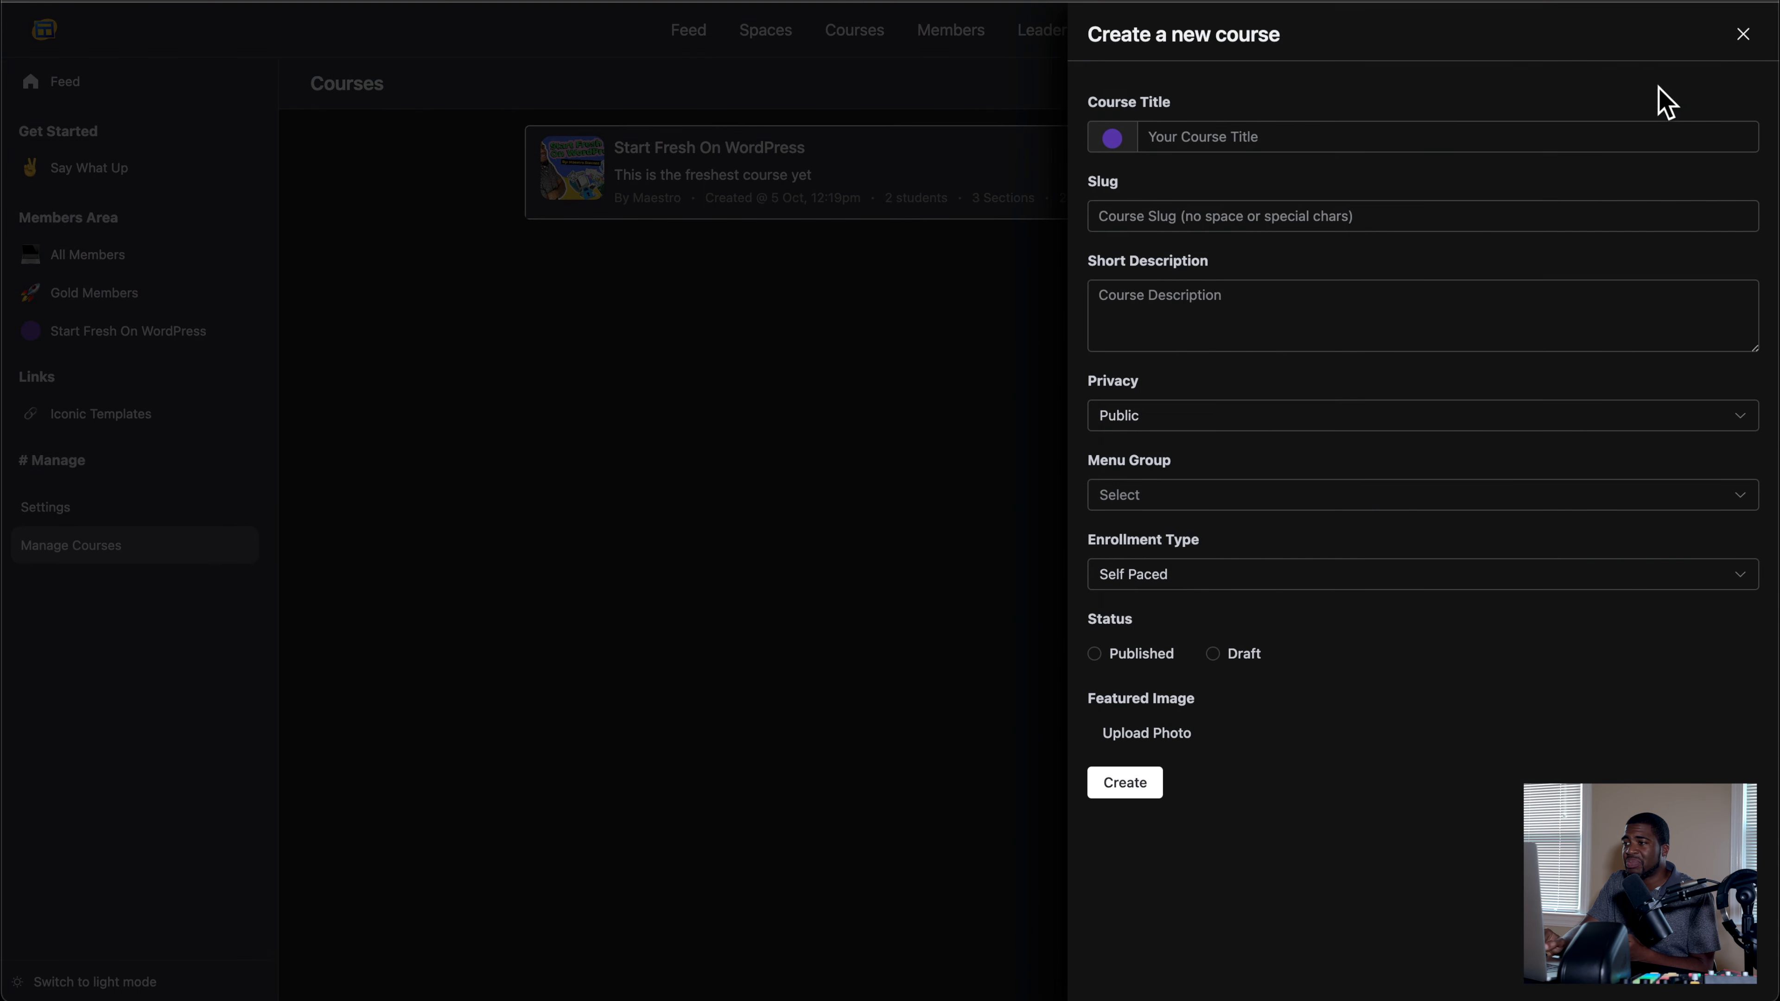
pyautogui.click(1744, 36)
# Step: Manage the Start Fresh On WordPress course and open Chapter 1's title for editing from its section options
pyautogui.click(1497, 149)
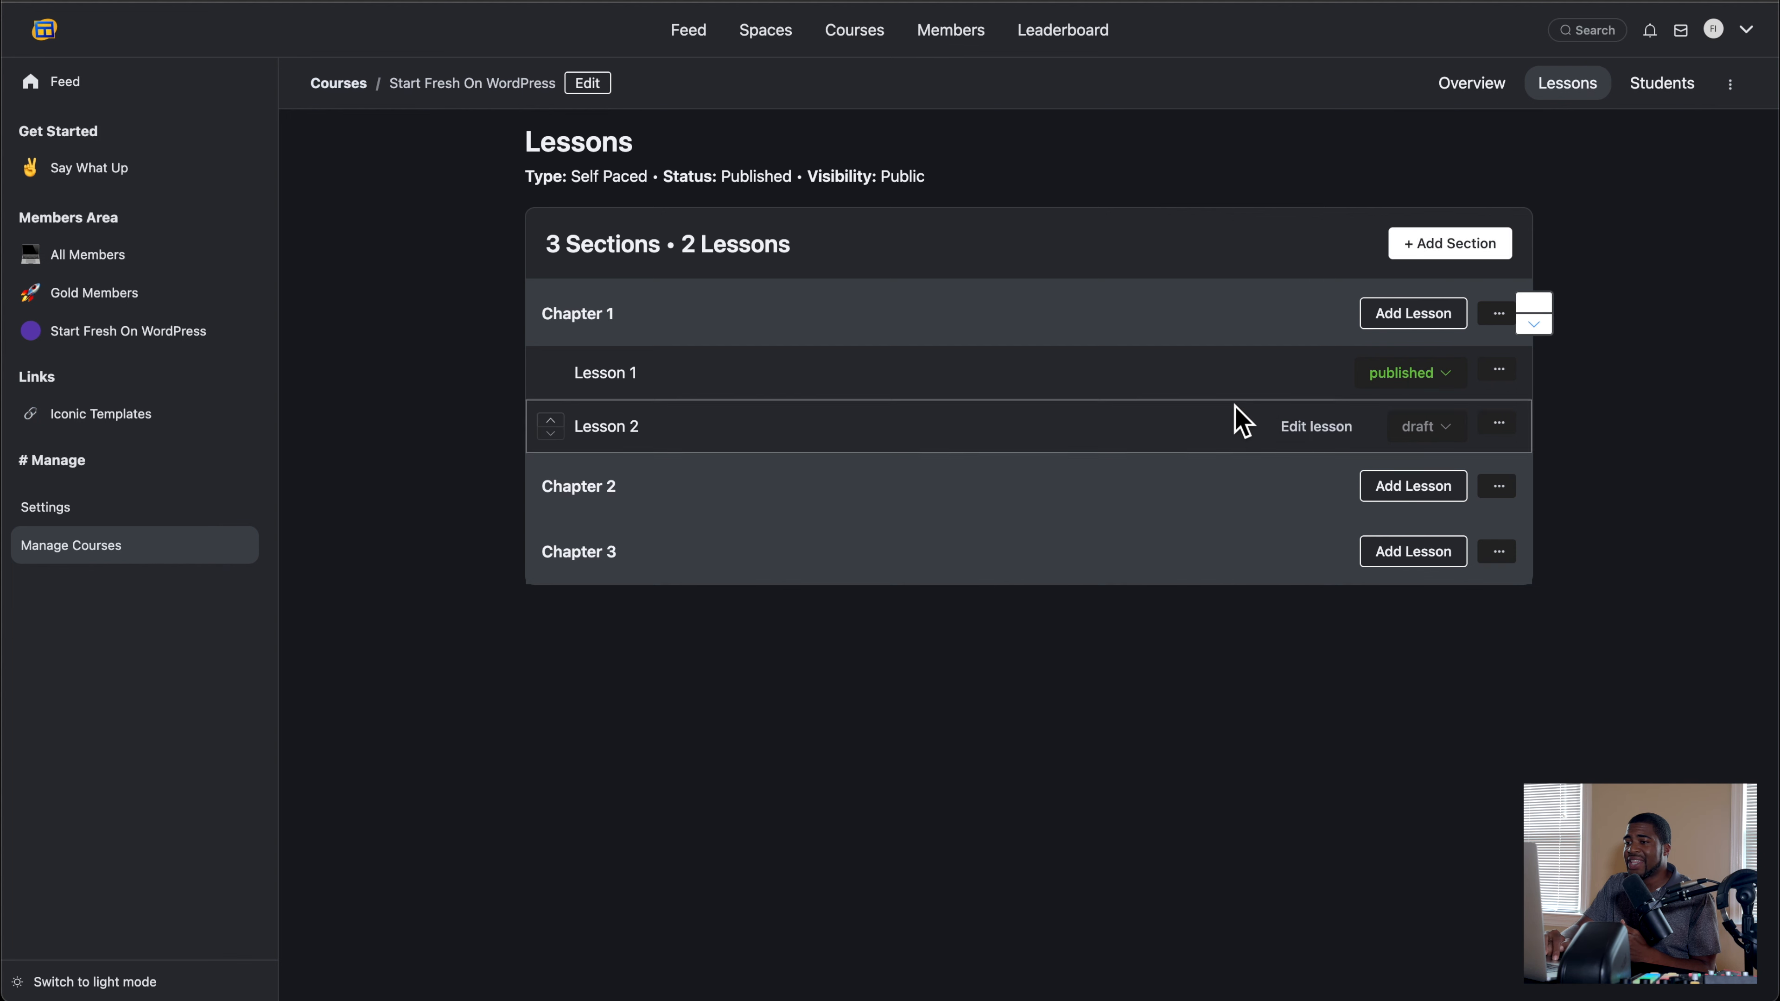
pyautogui.click(1496, 317)
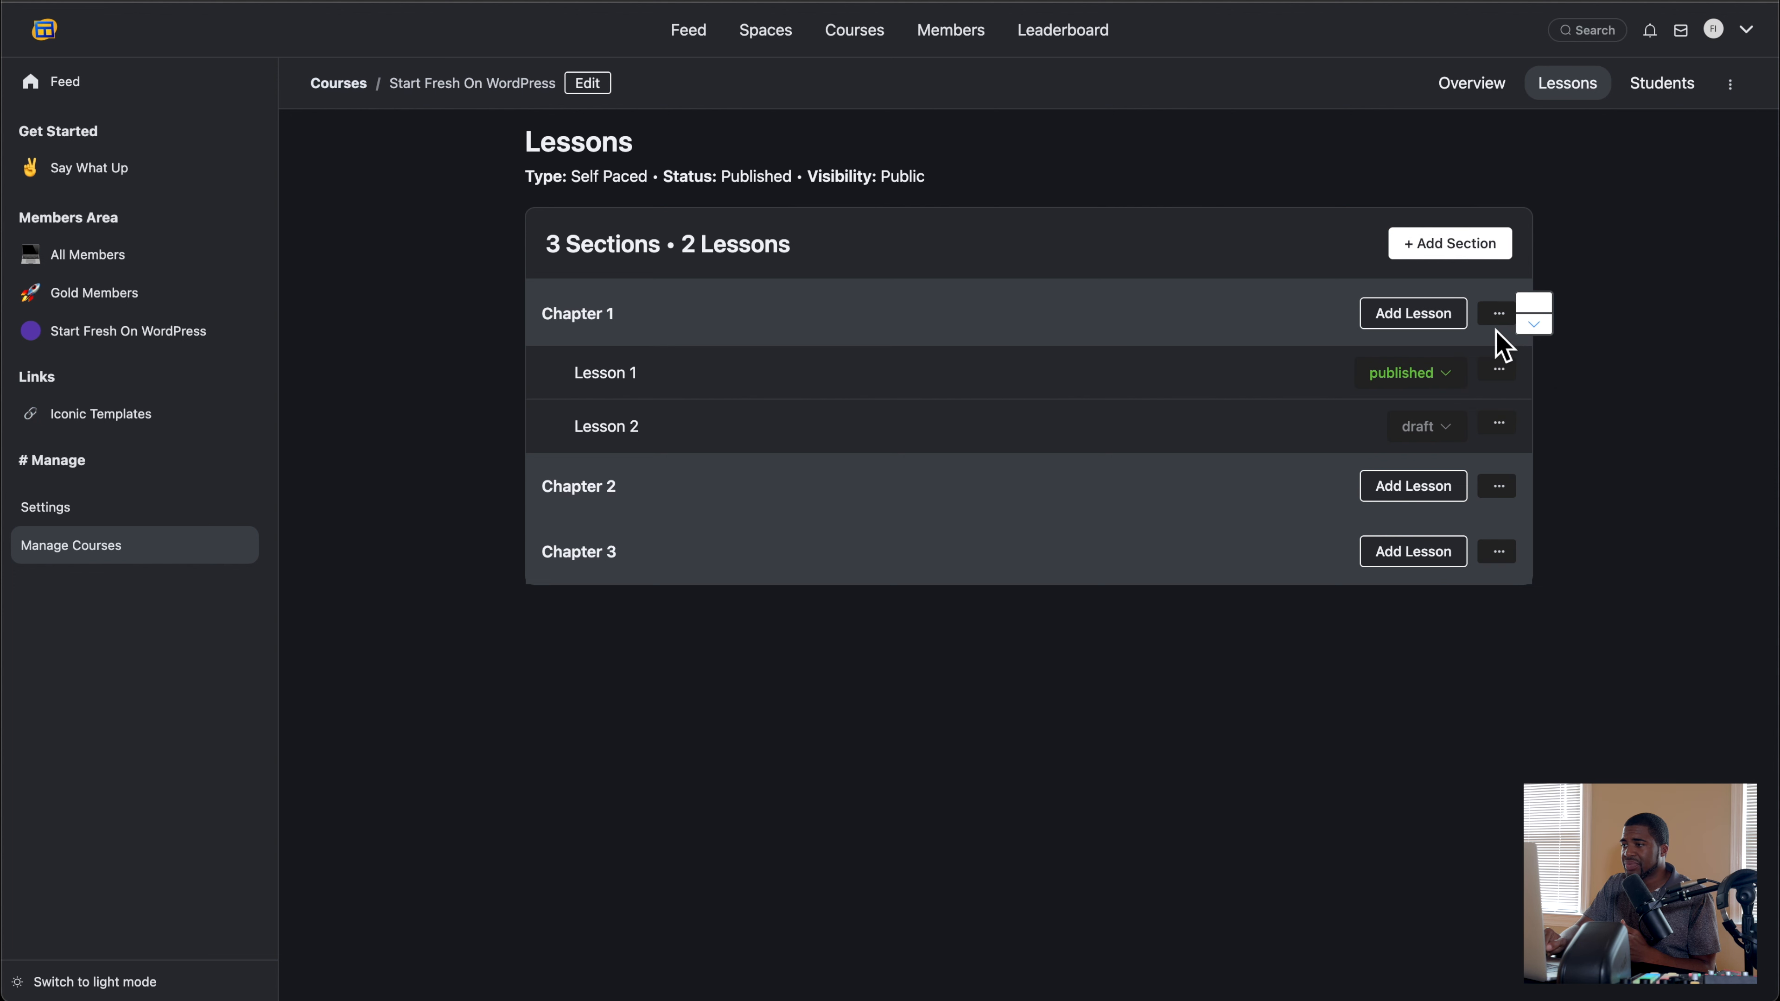
pyautogui.click(1484, 319)
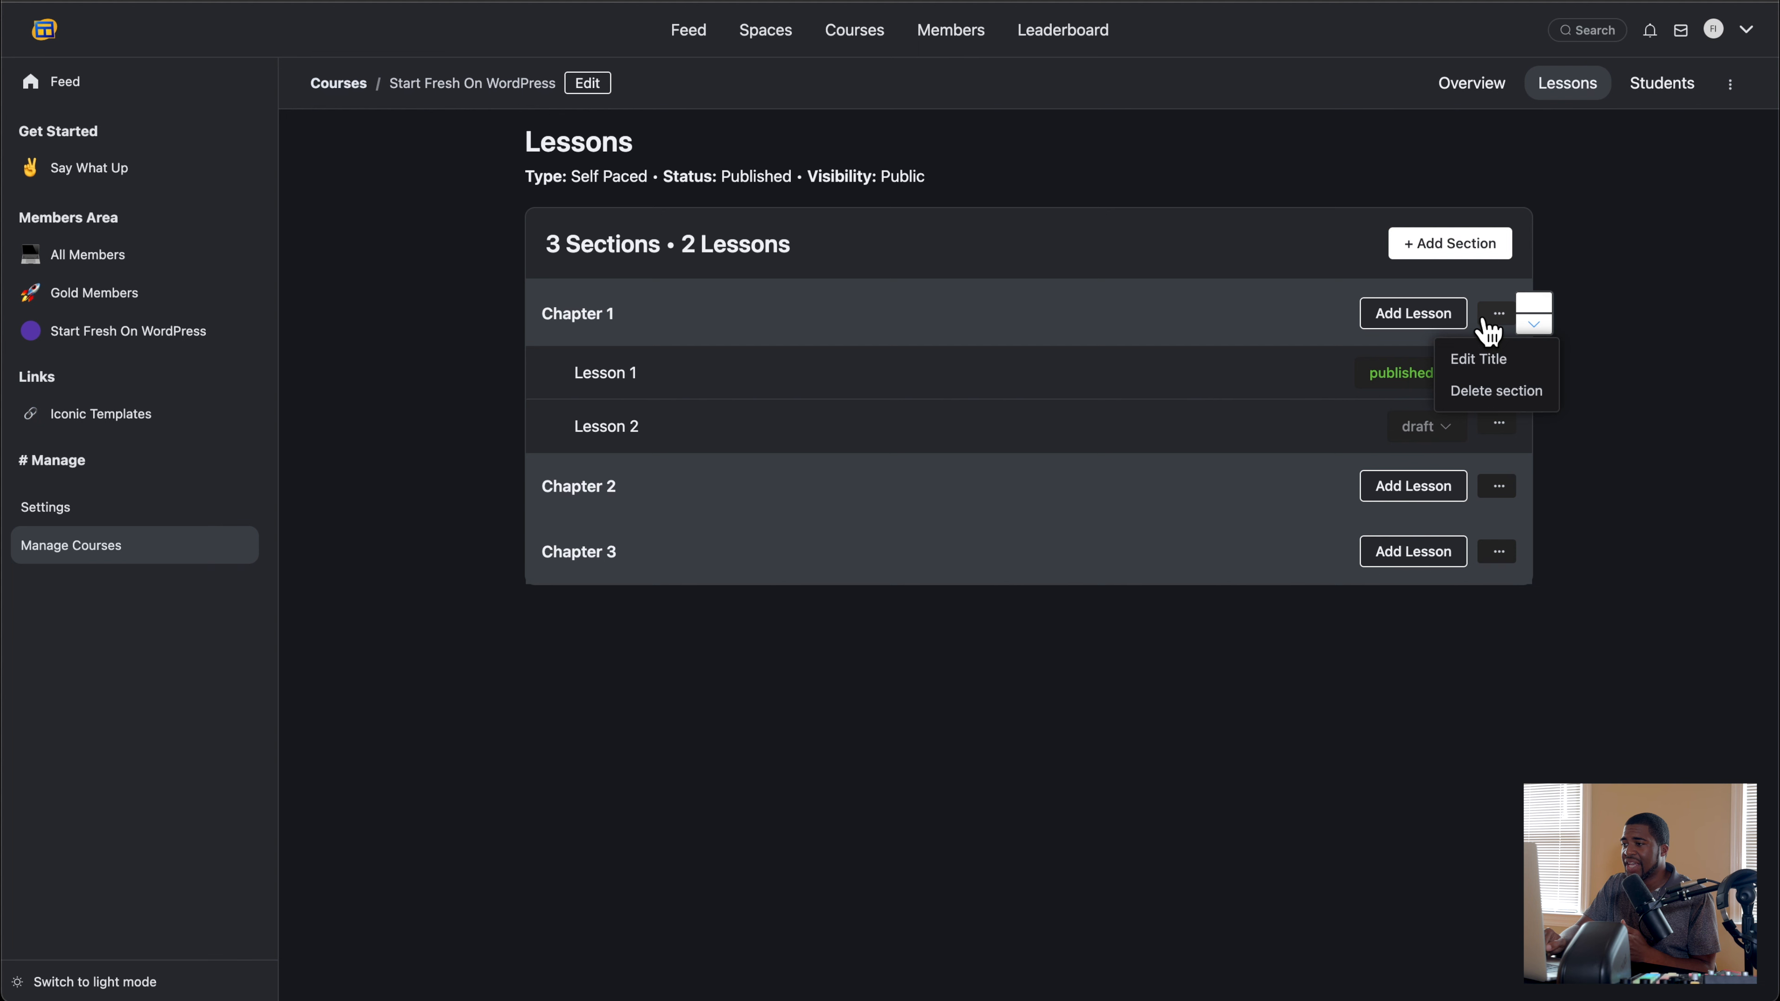
pyautogui.click(1489, 365)
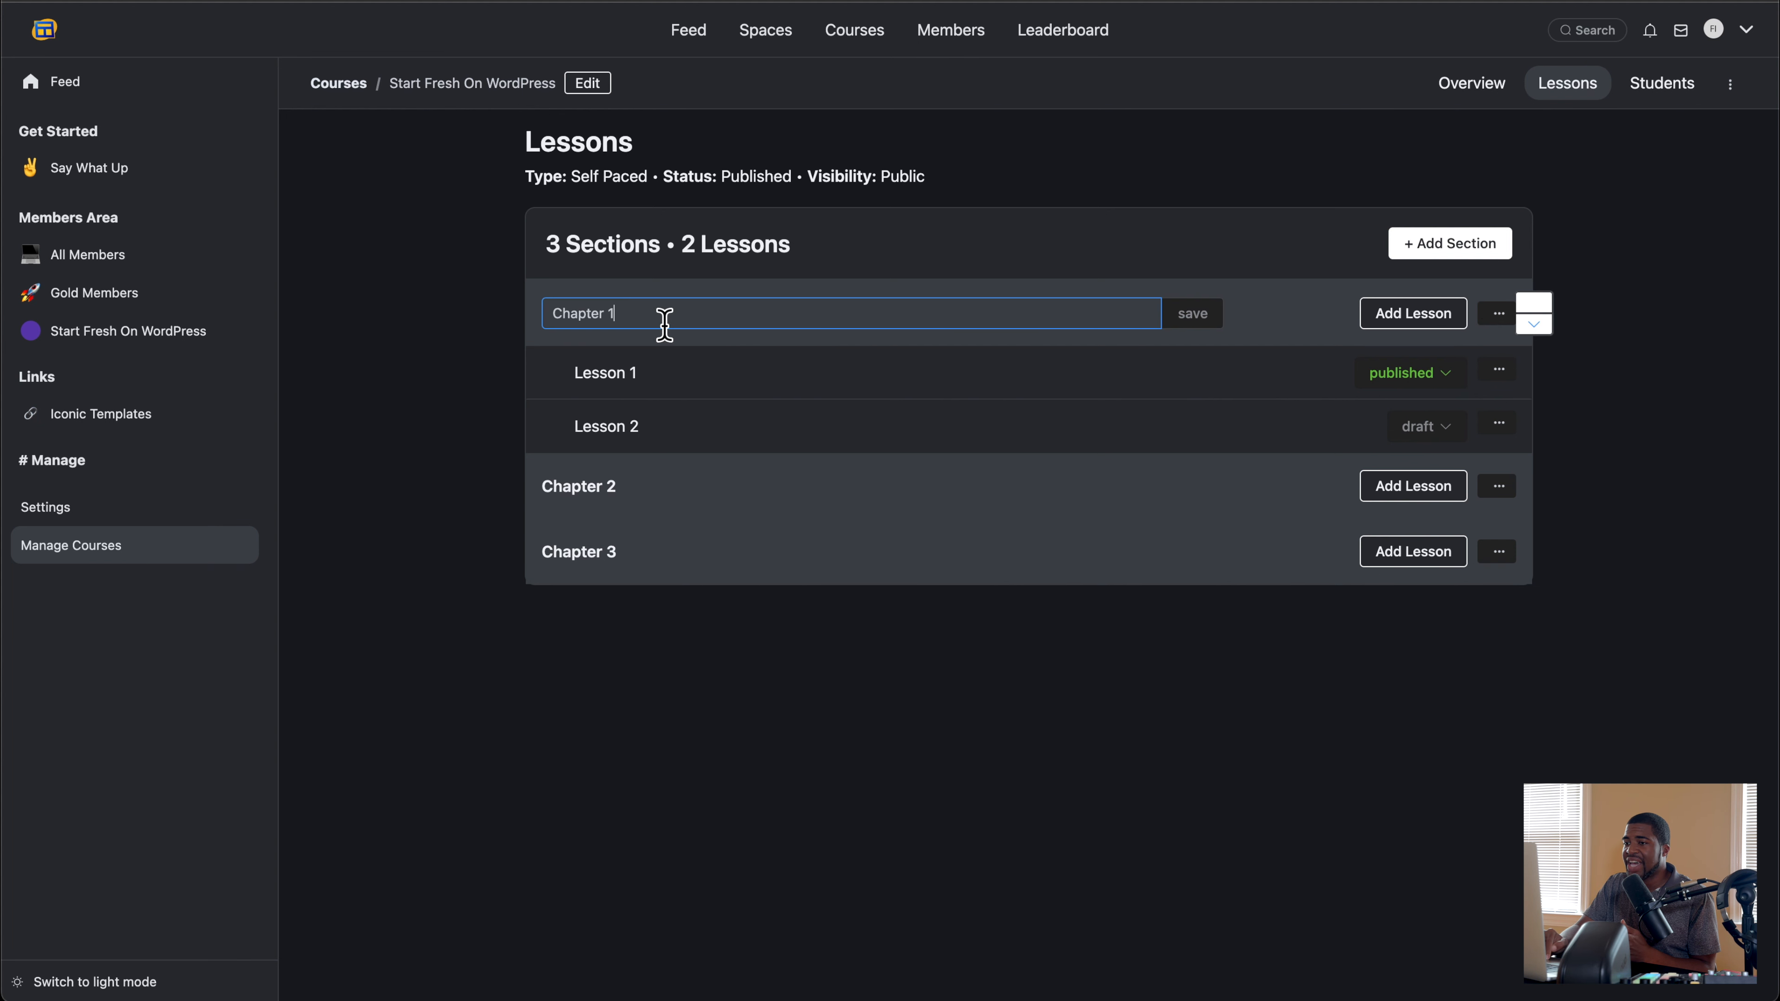
pyautogui.click(1235, 292)
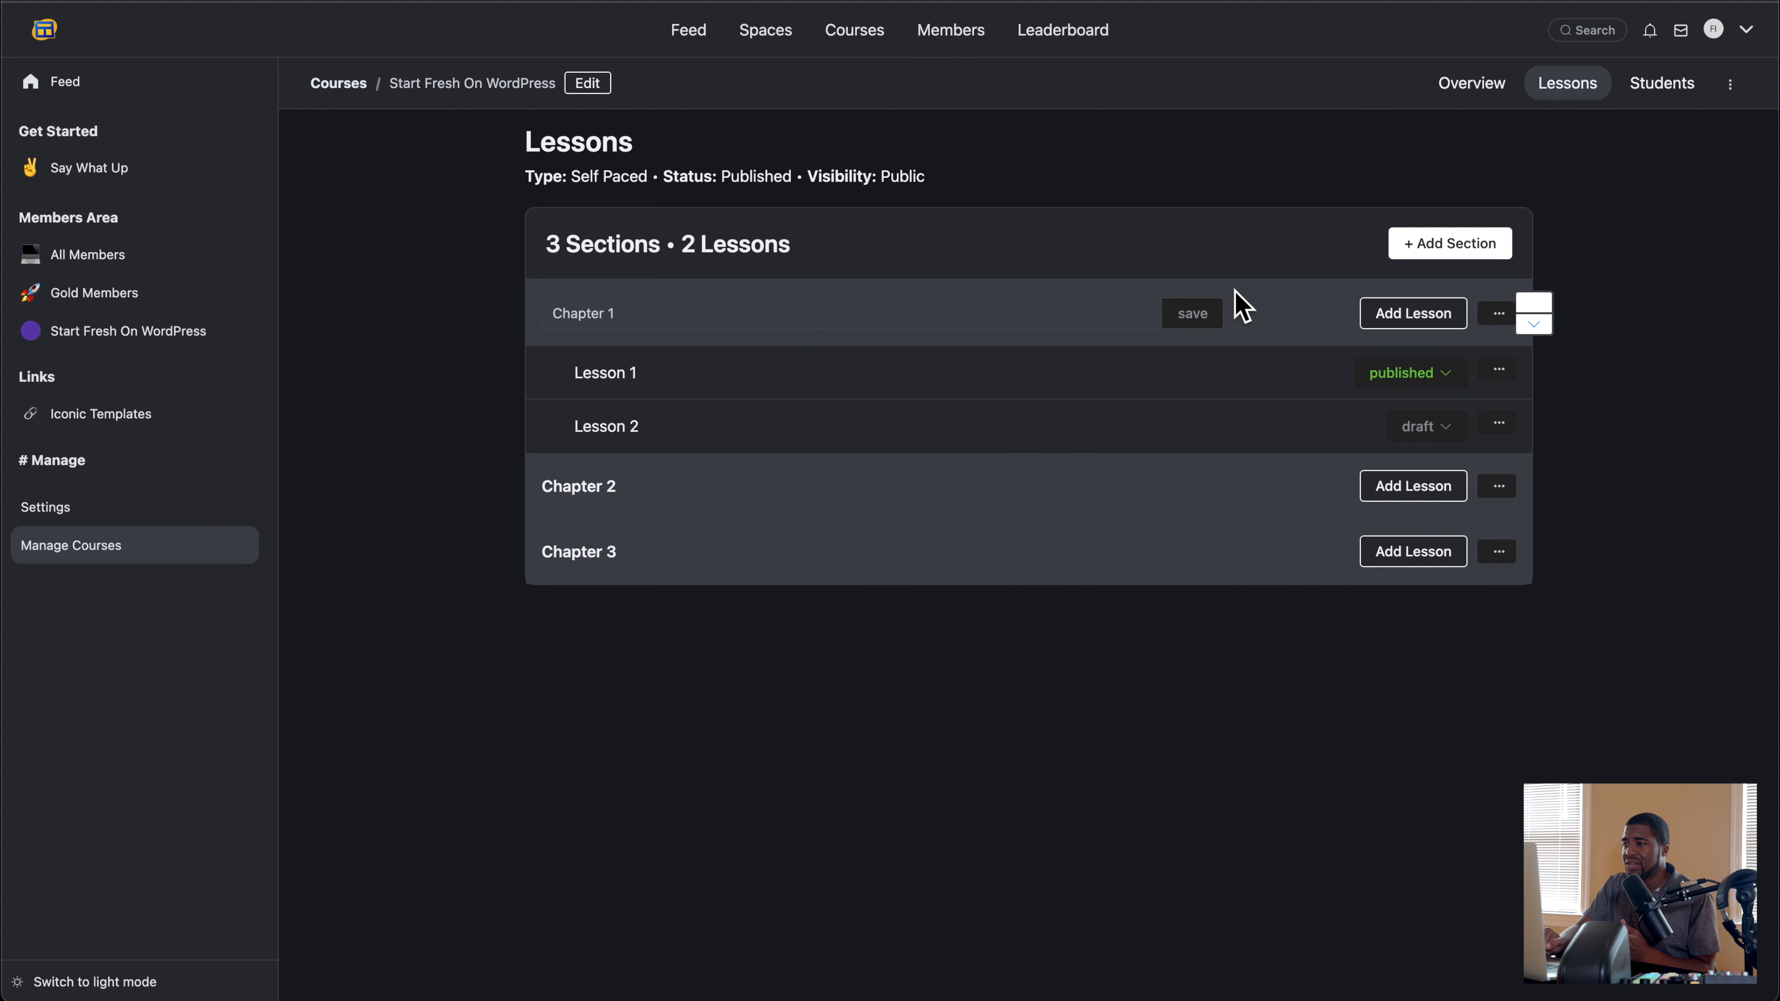
# Step: Open Lesson 1's content for review, look over its status, video and text, and return to the lesson list
pyautogui.click(1499, 382)
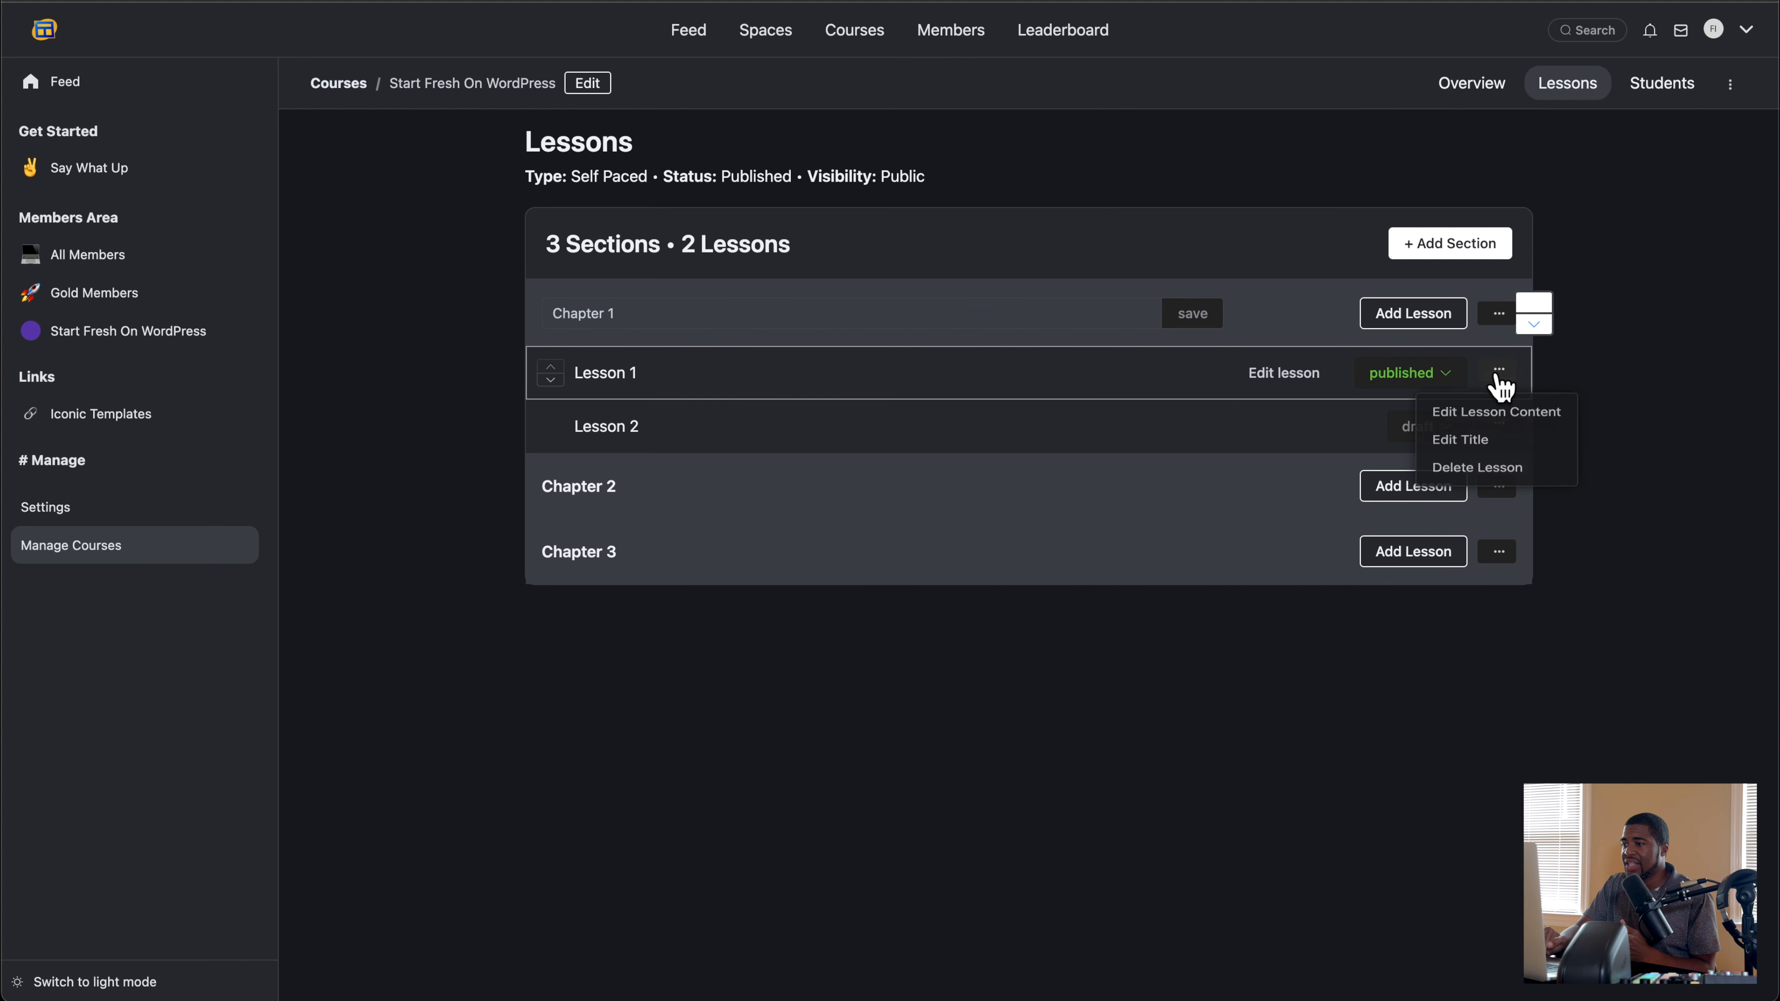
pyautogui.click(1491, 429)
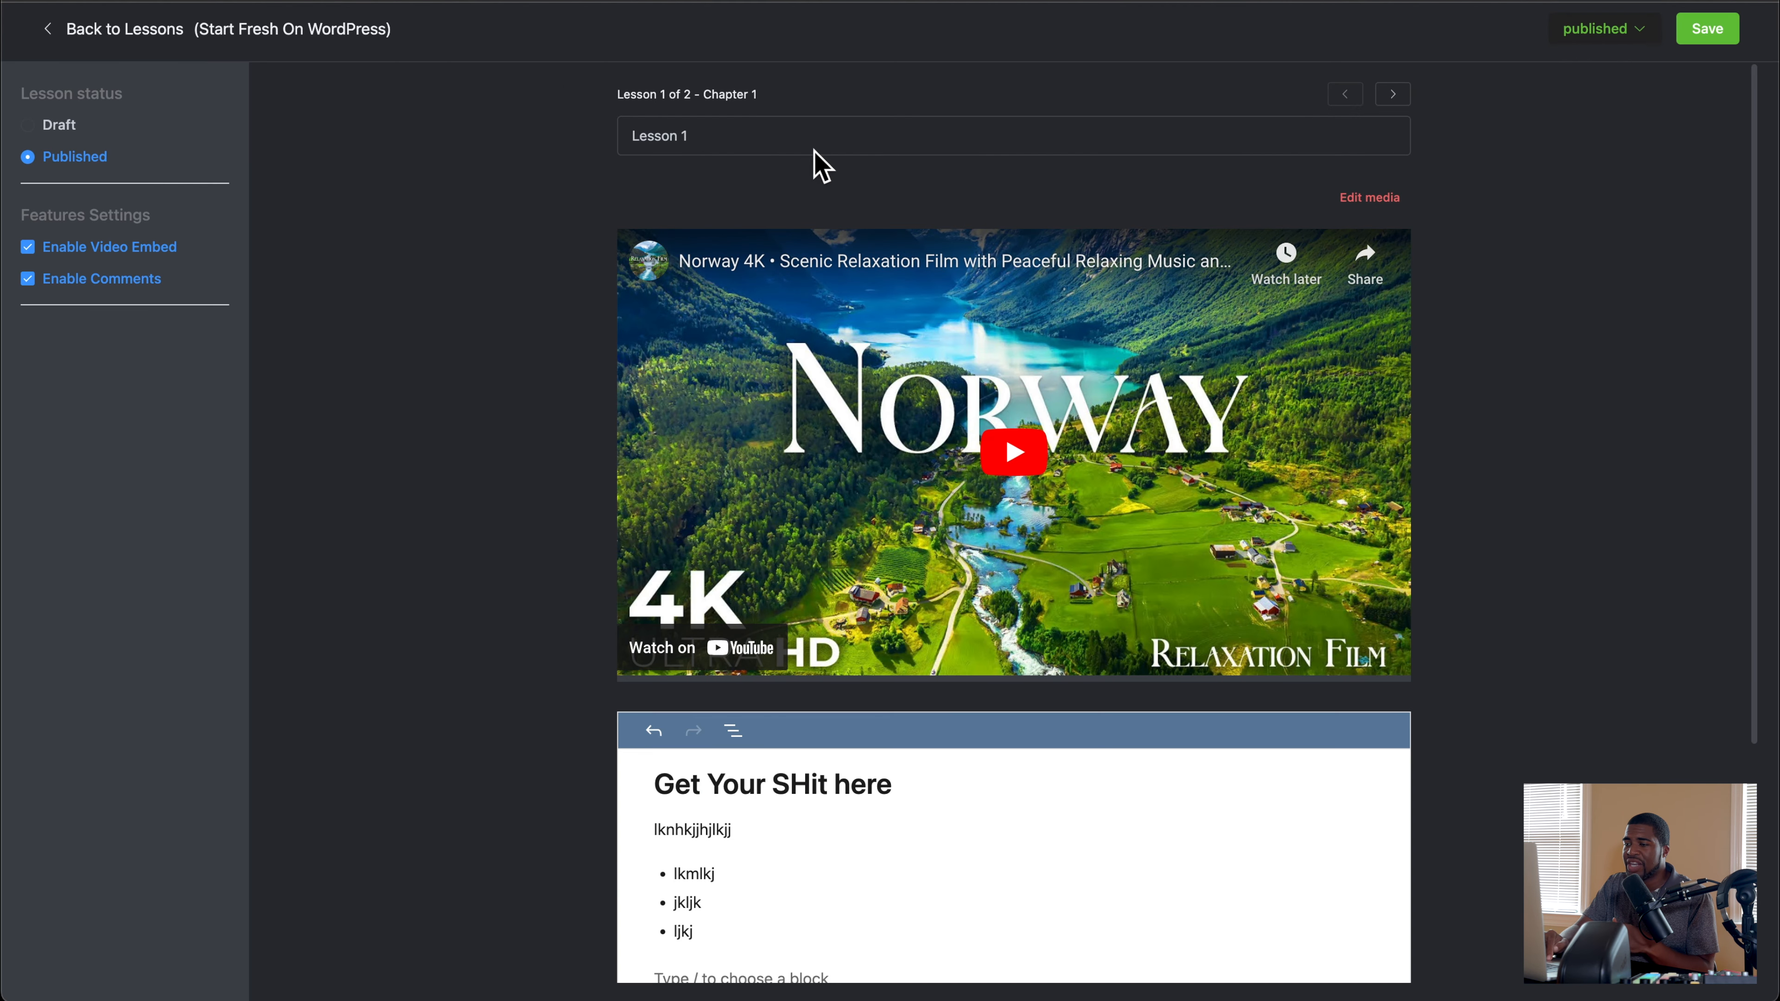
pyautogui.scroll(-5, 841, 227)
pyautogui.scroll(5, 841, 227)
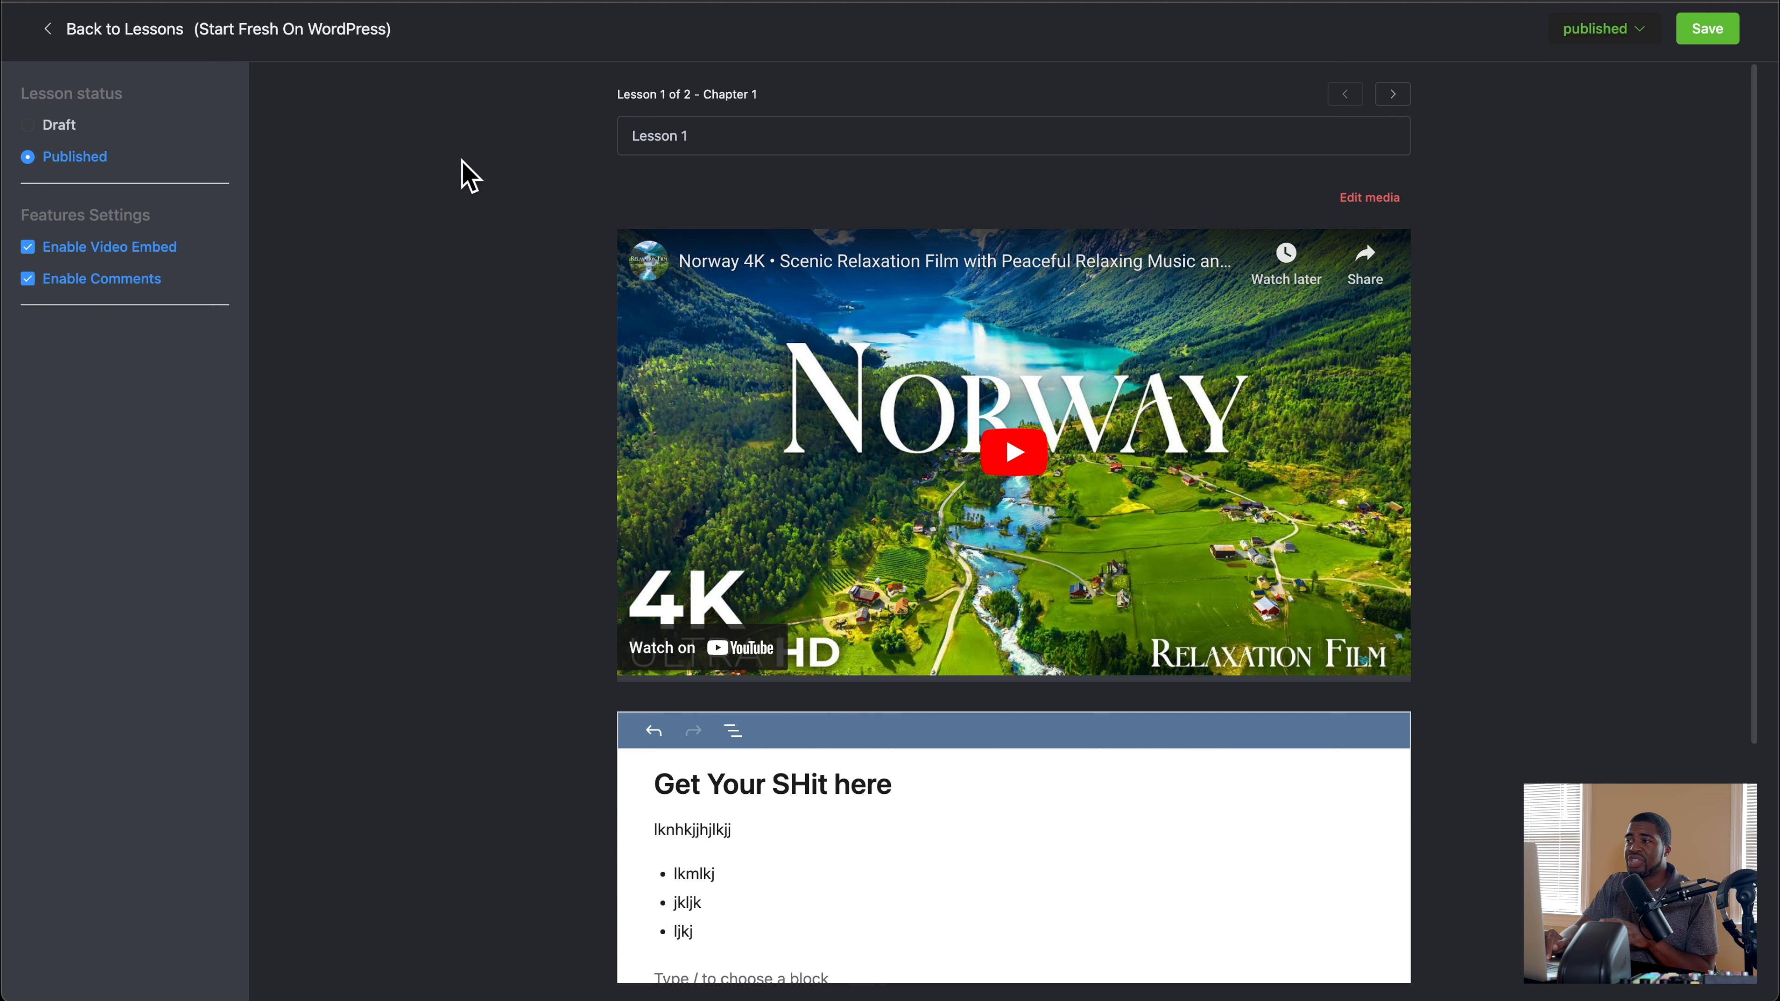
pyautogui.click(1612, 32)
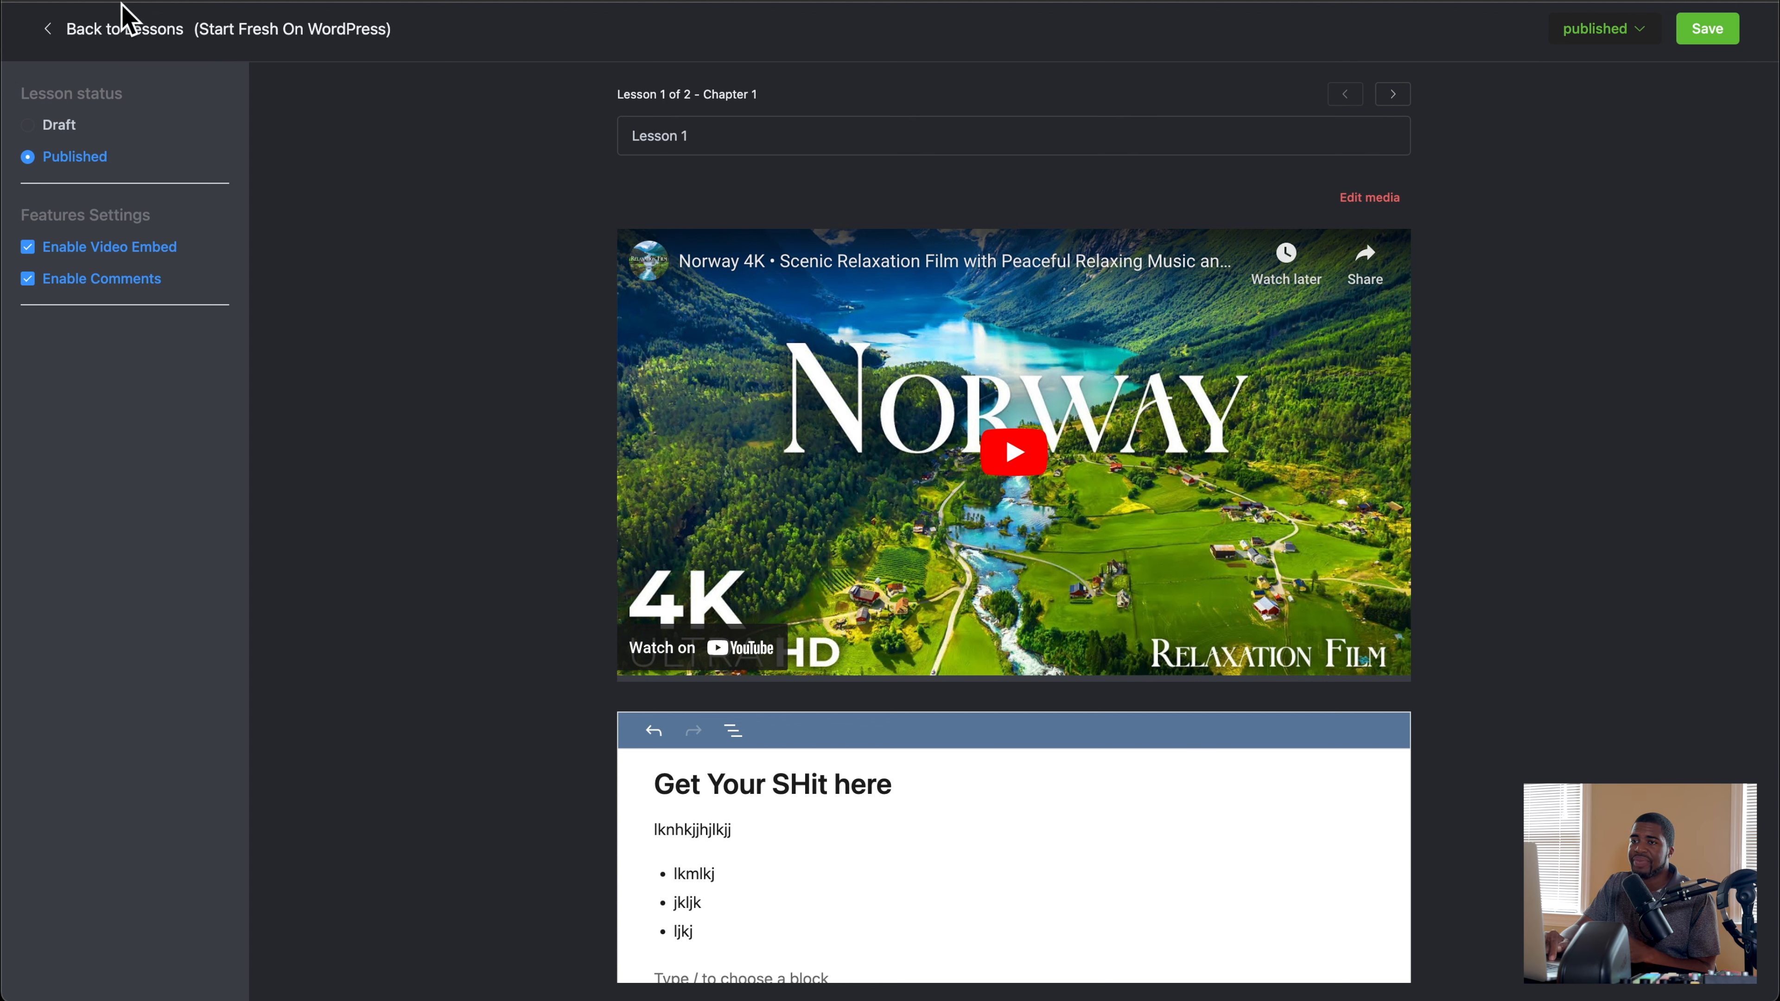
pyautogui.click(48, 29)
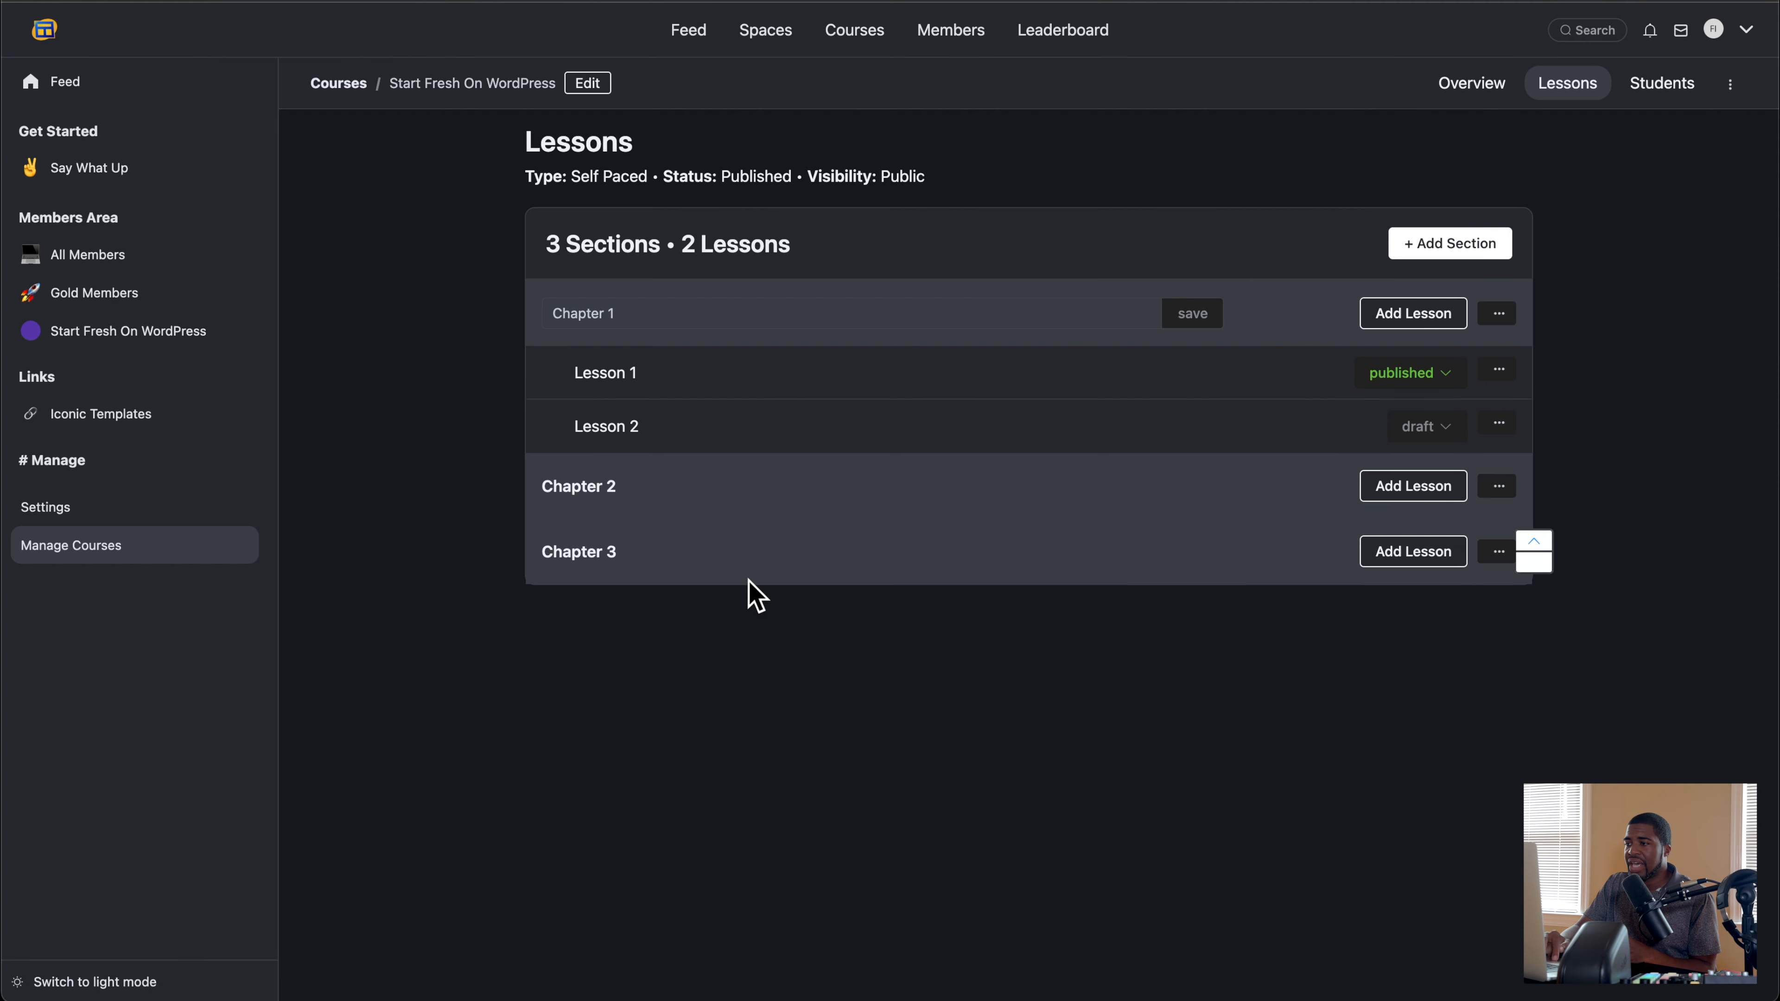
# Step: Open the Start Fresh On WordPress course's general settings and review the enrollment type and privacy choices, keeping Self Paced and Public
pyautogui.click(1733, 87)
pyautogui.click(1663, 136)
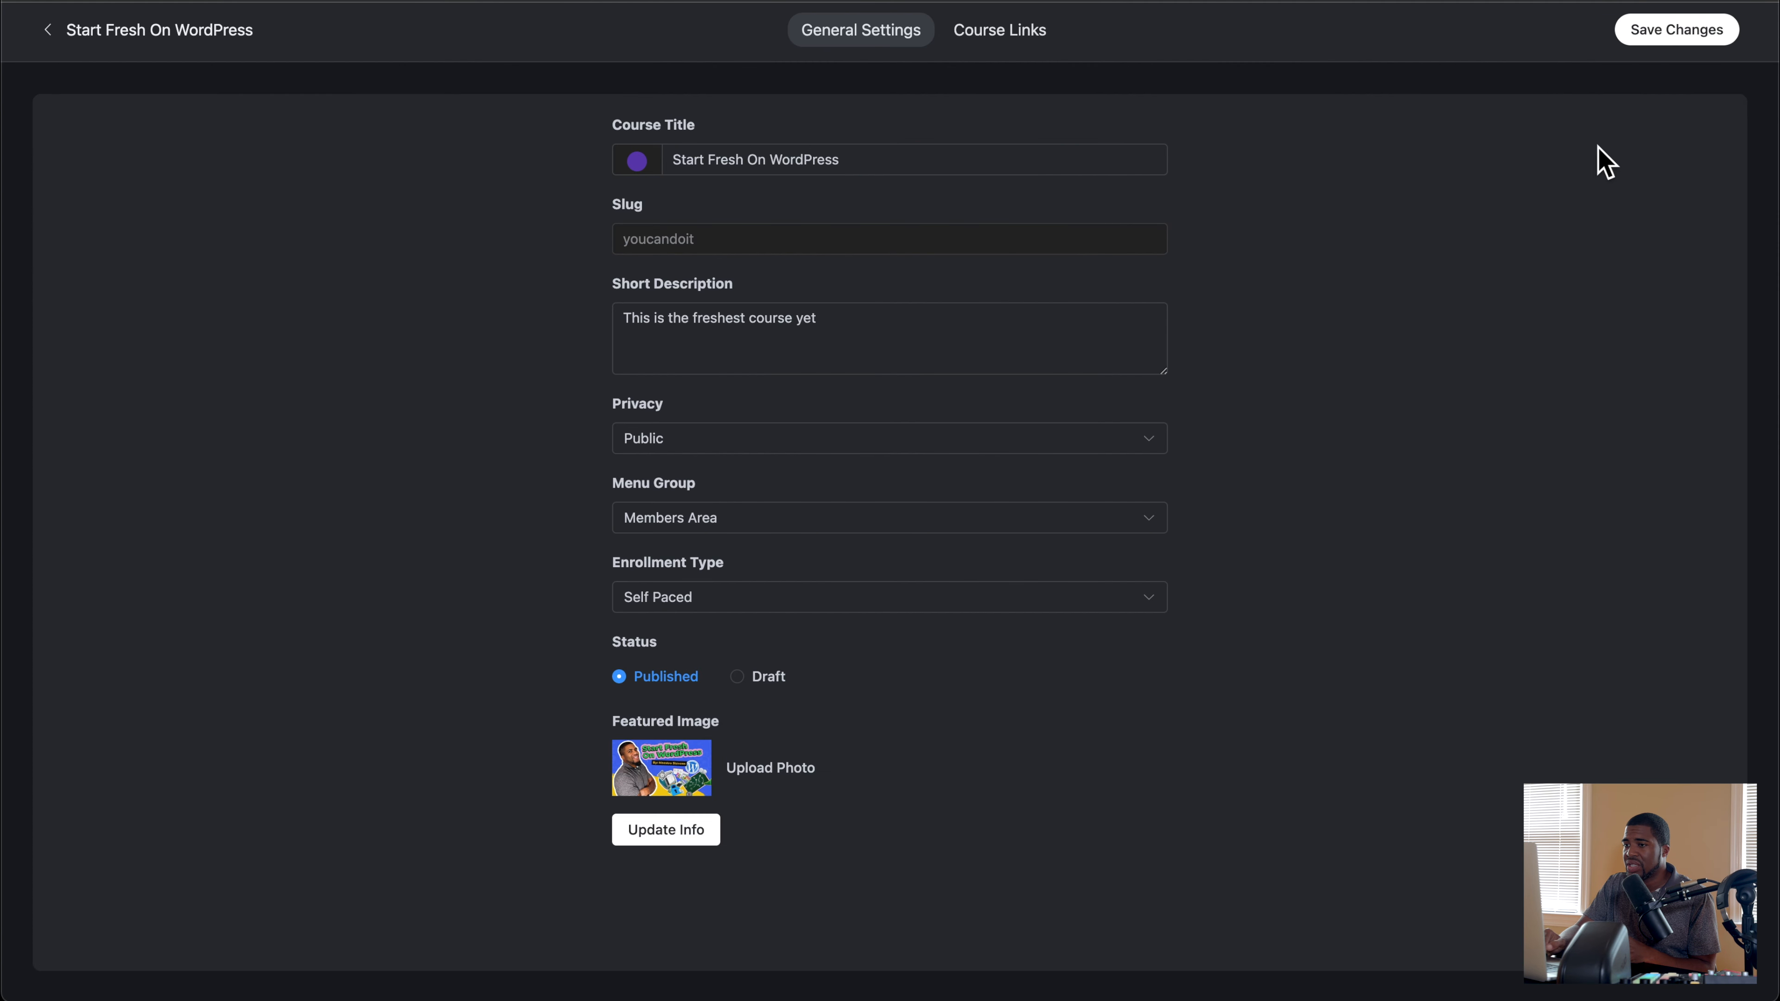
pyautogui.click(693, 598)
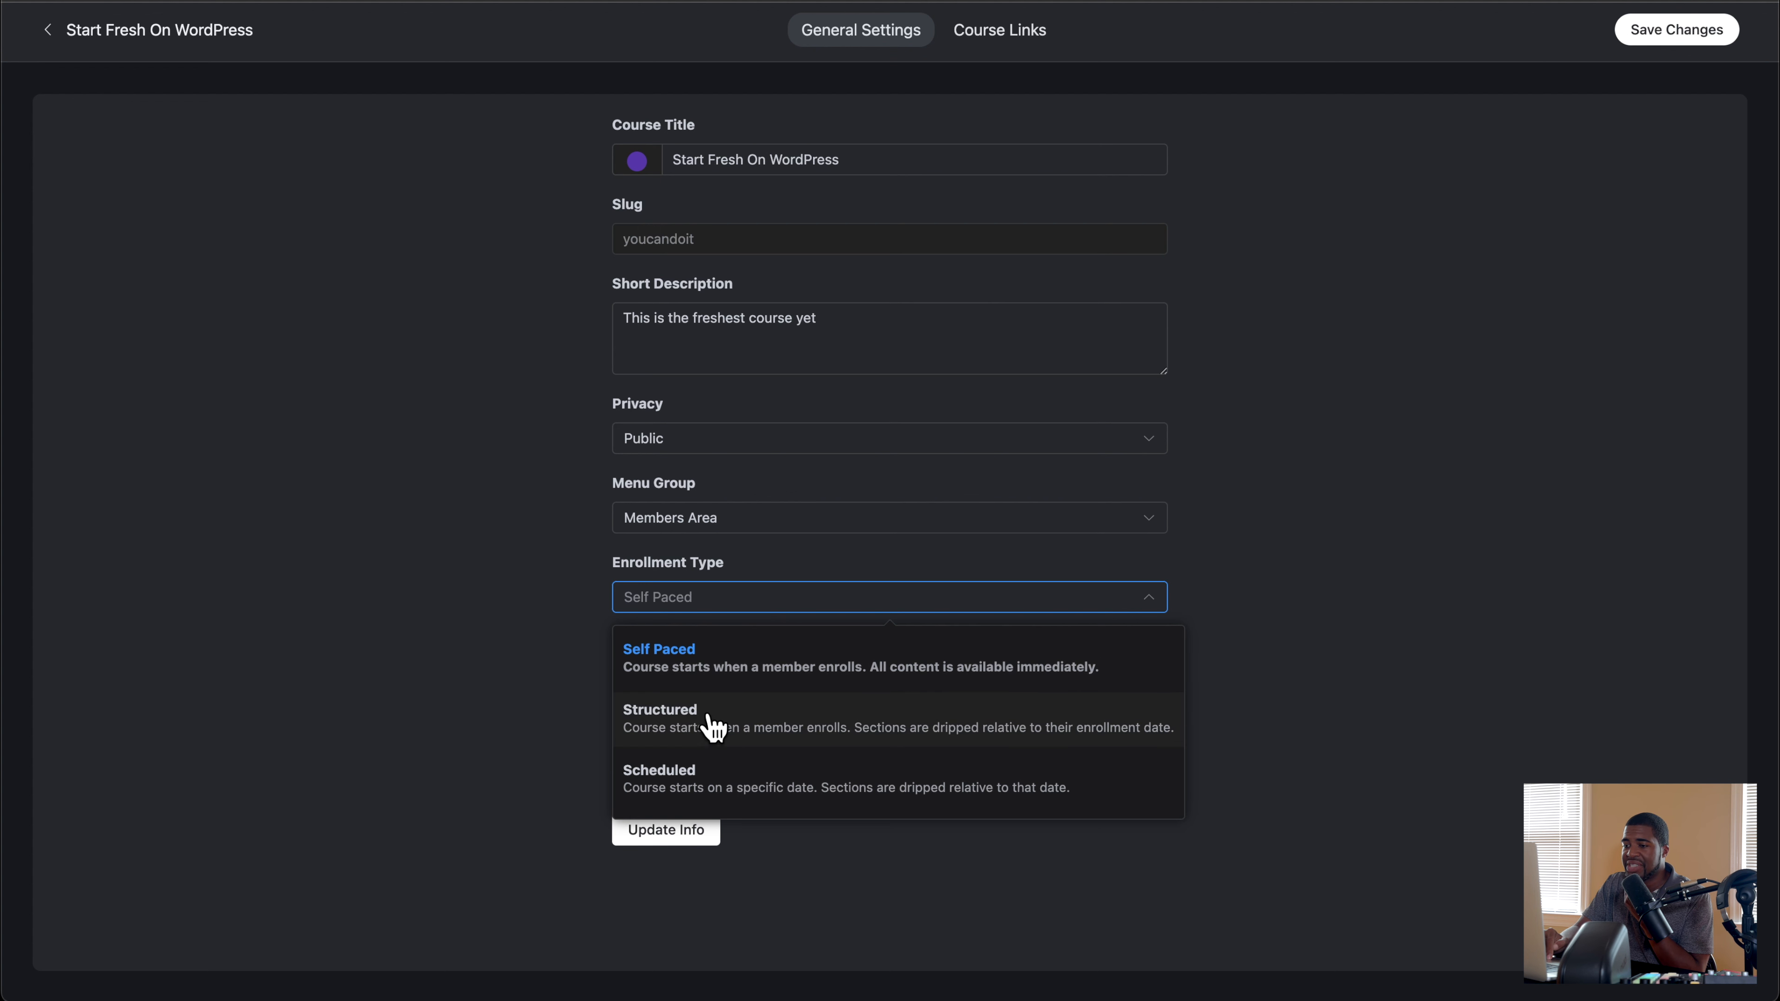
pyautogui.click(507, 654)
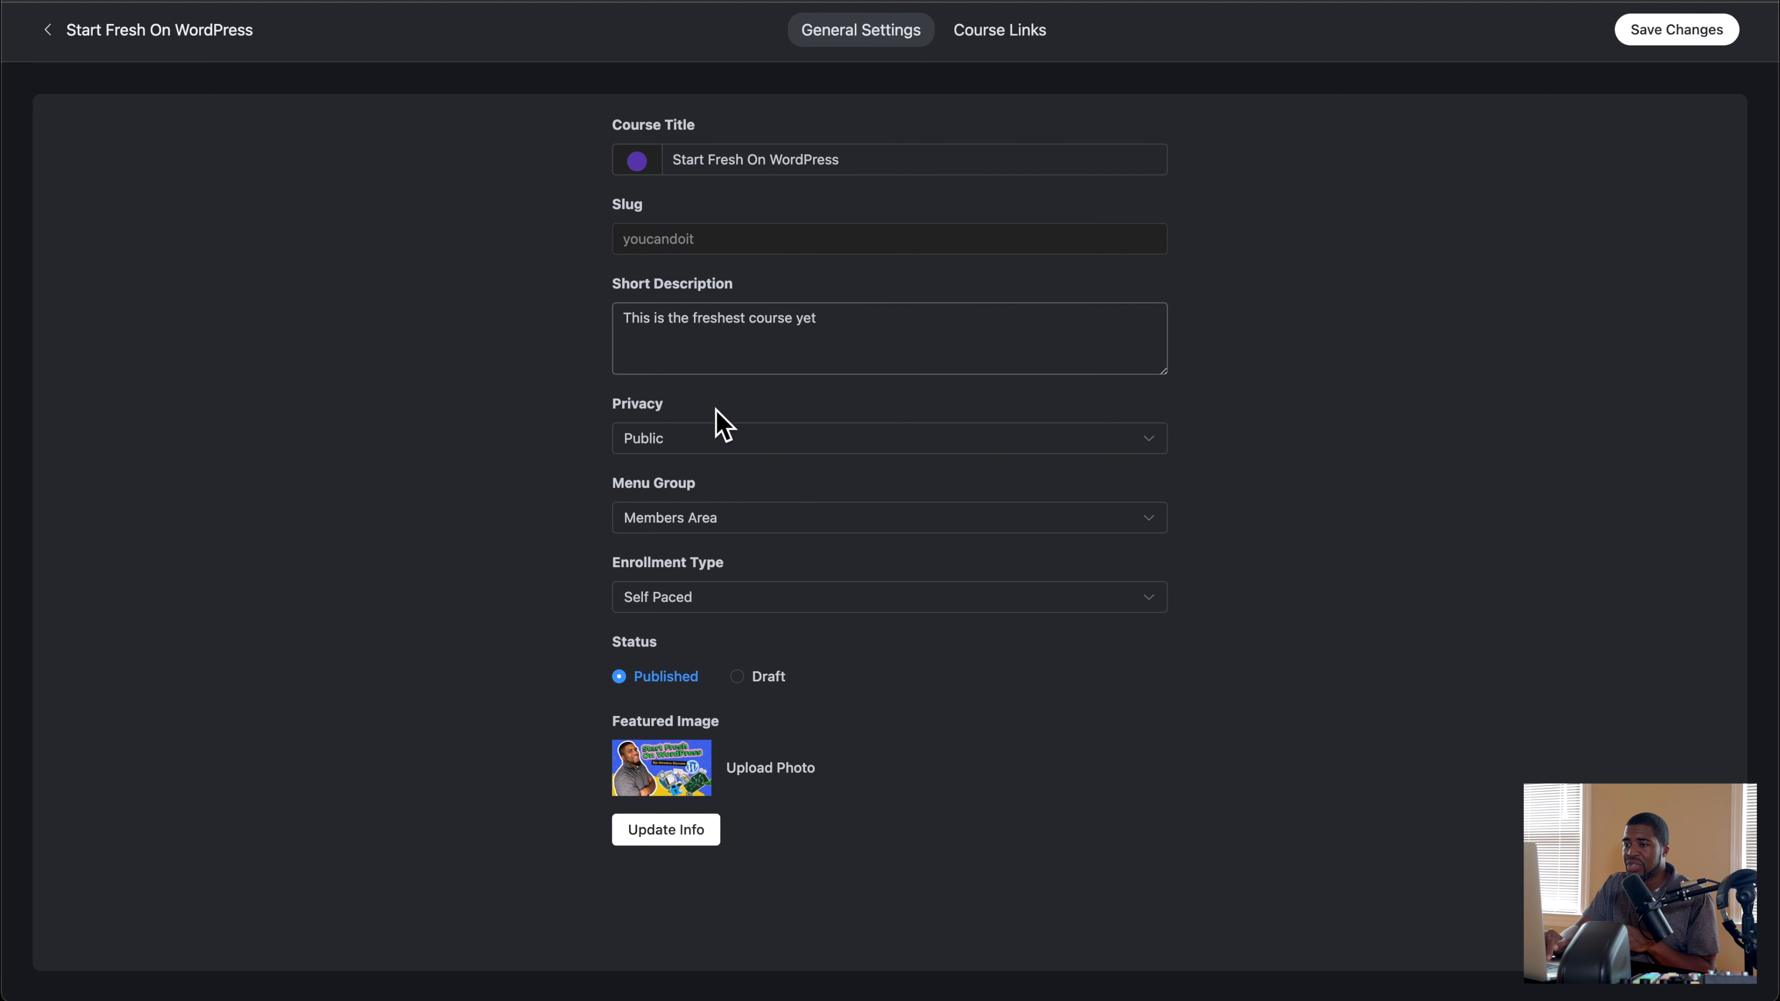
pyautogui.click(708, 441)
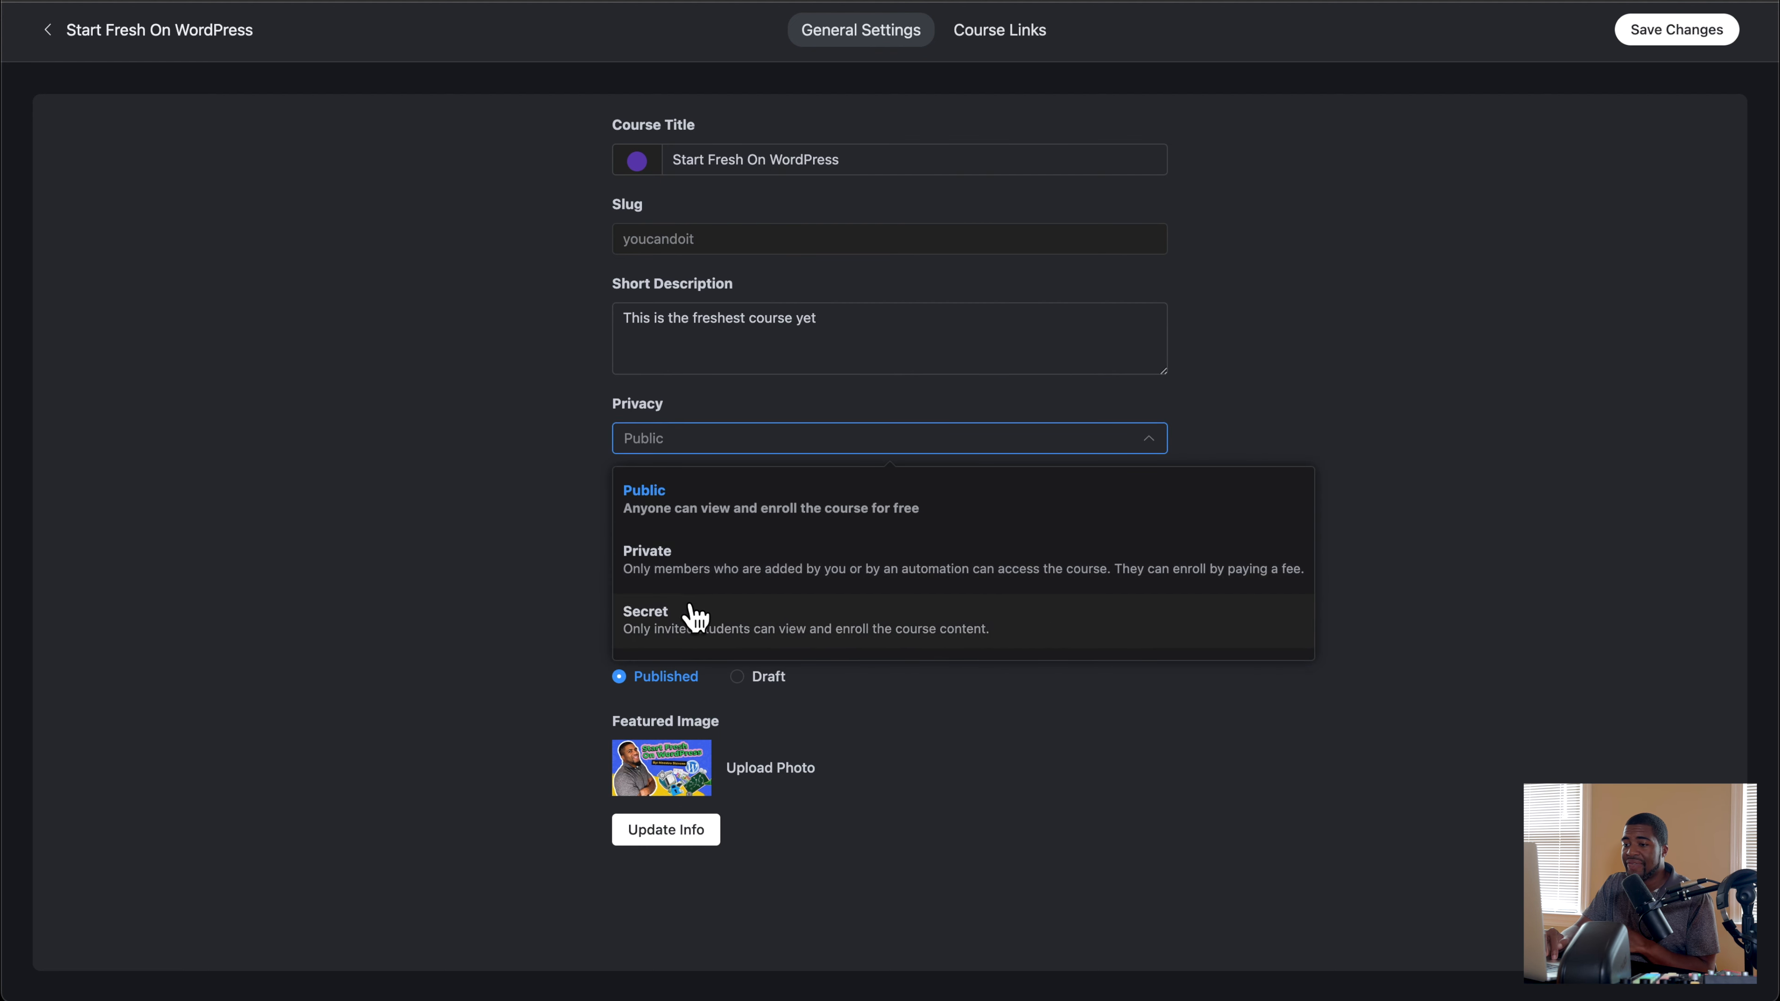
pyautogui.click(519, 536)
# Step: Set the course's enrollment type to Structured, save the changes and return to the lesson list
pyautogui.click(698, 617)
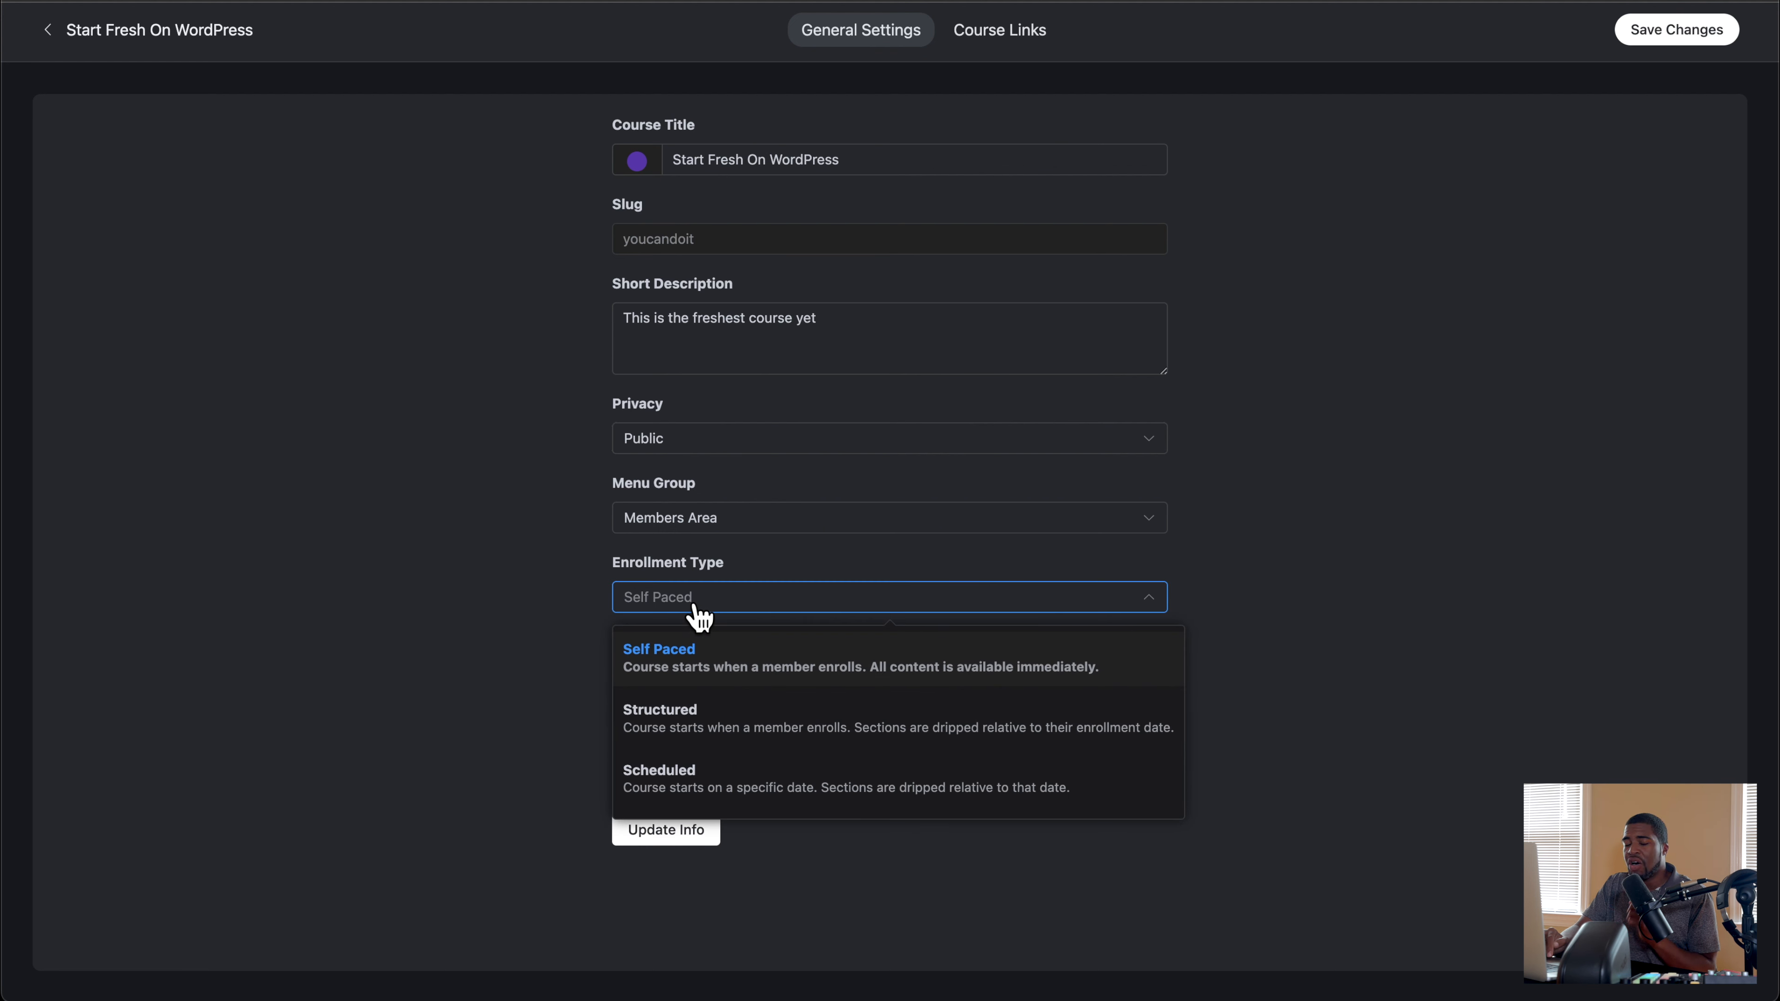
pyautogui.click(669, 733)
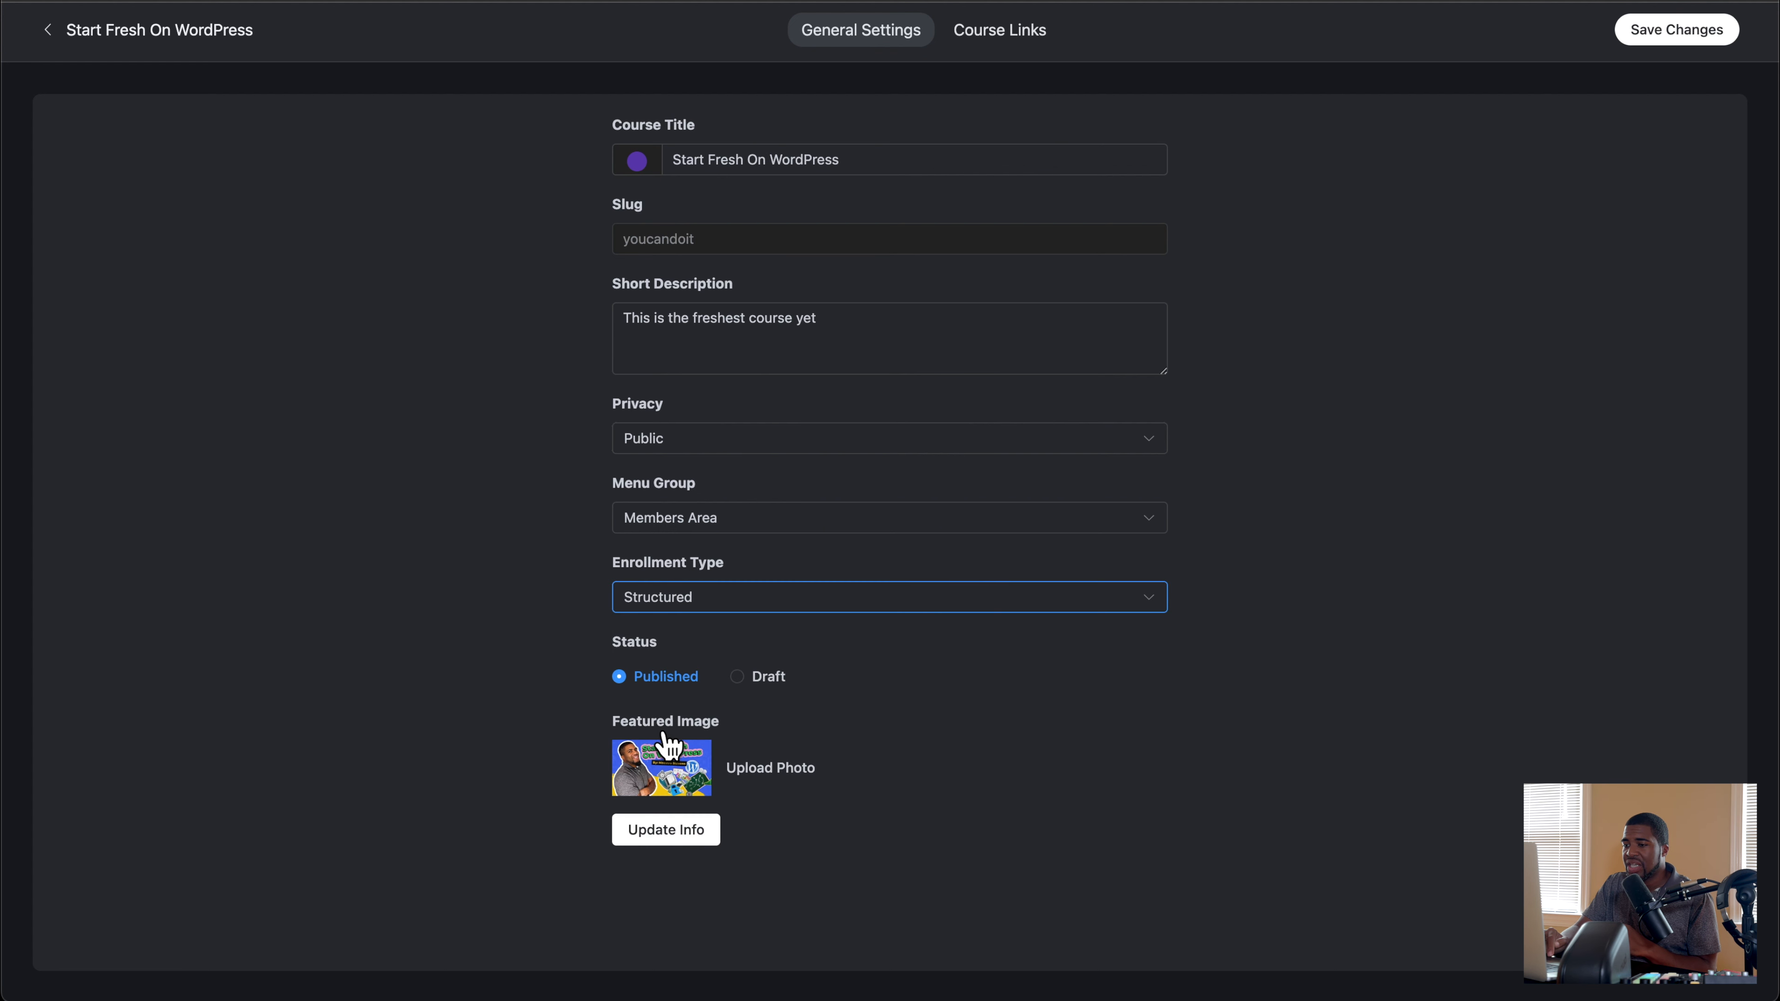
pyautogui.click(1703, 36)
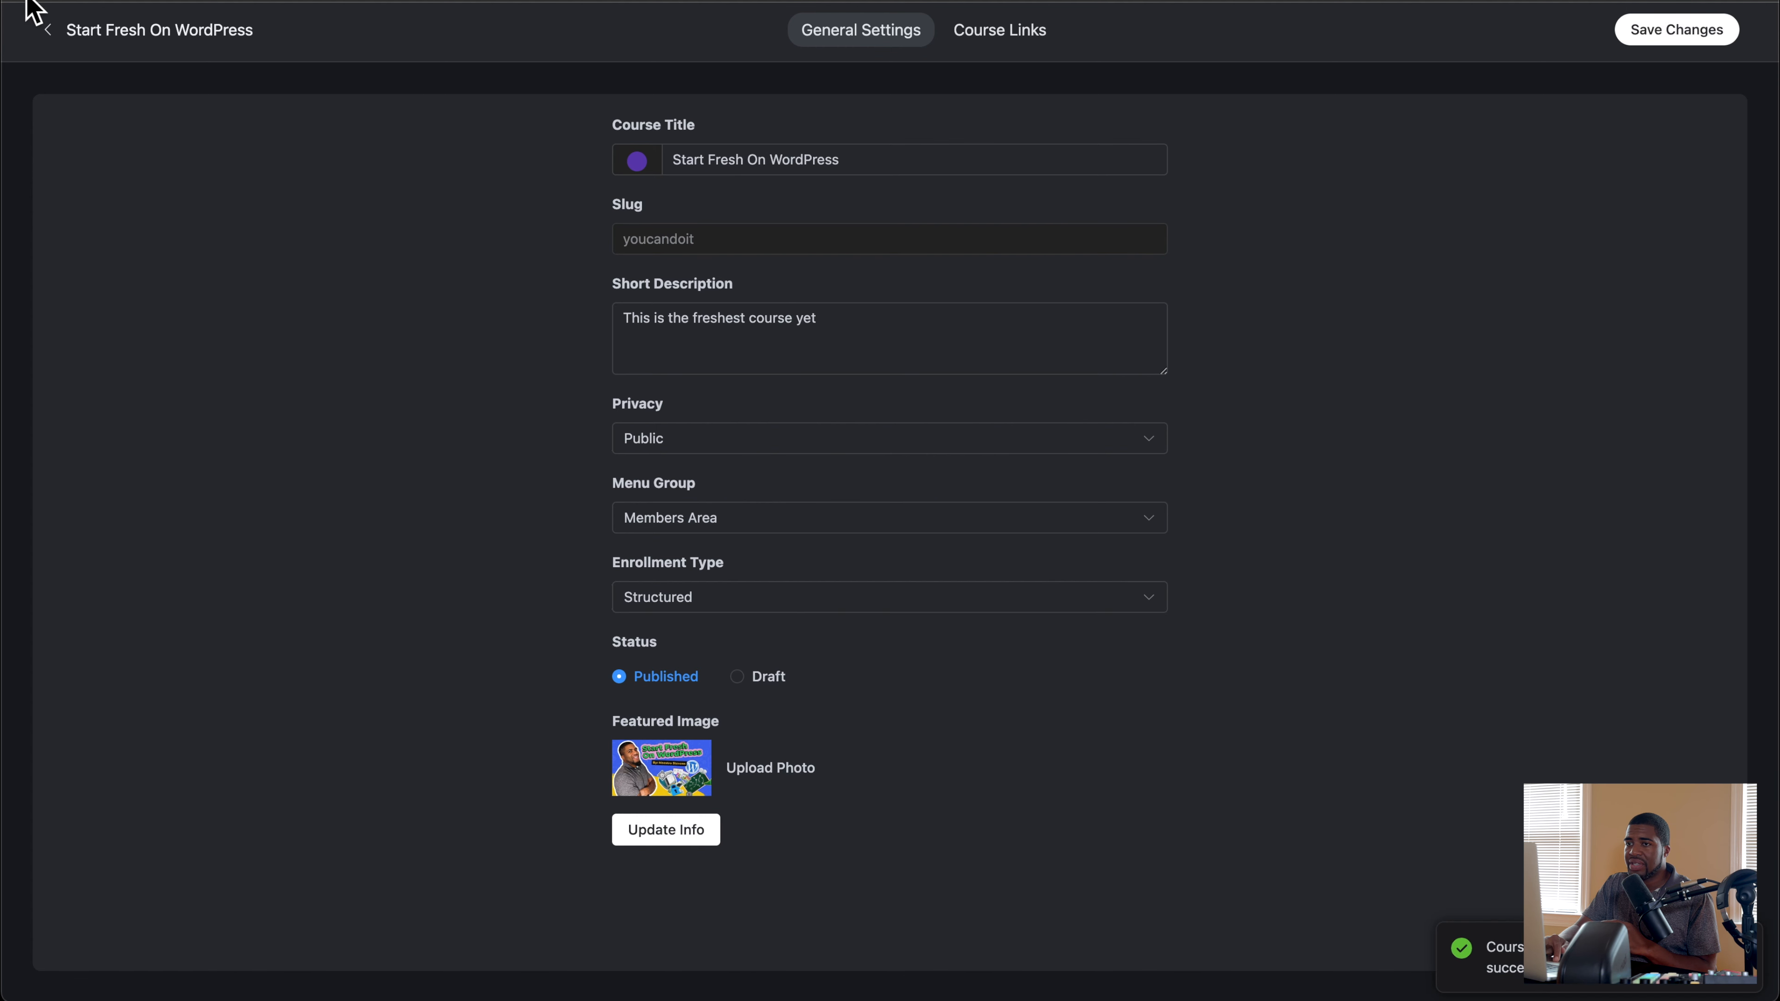
pyautogui.click(47, 29)
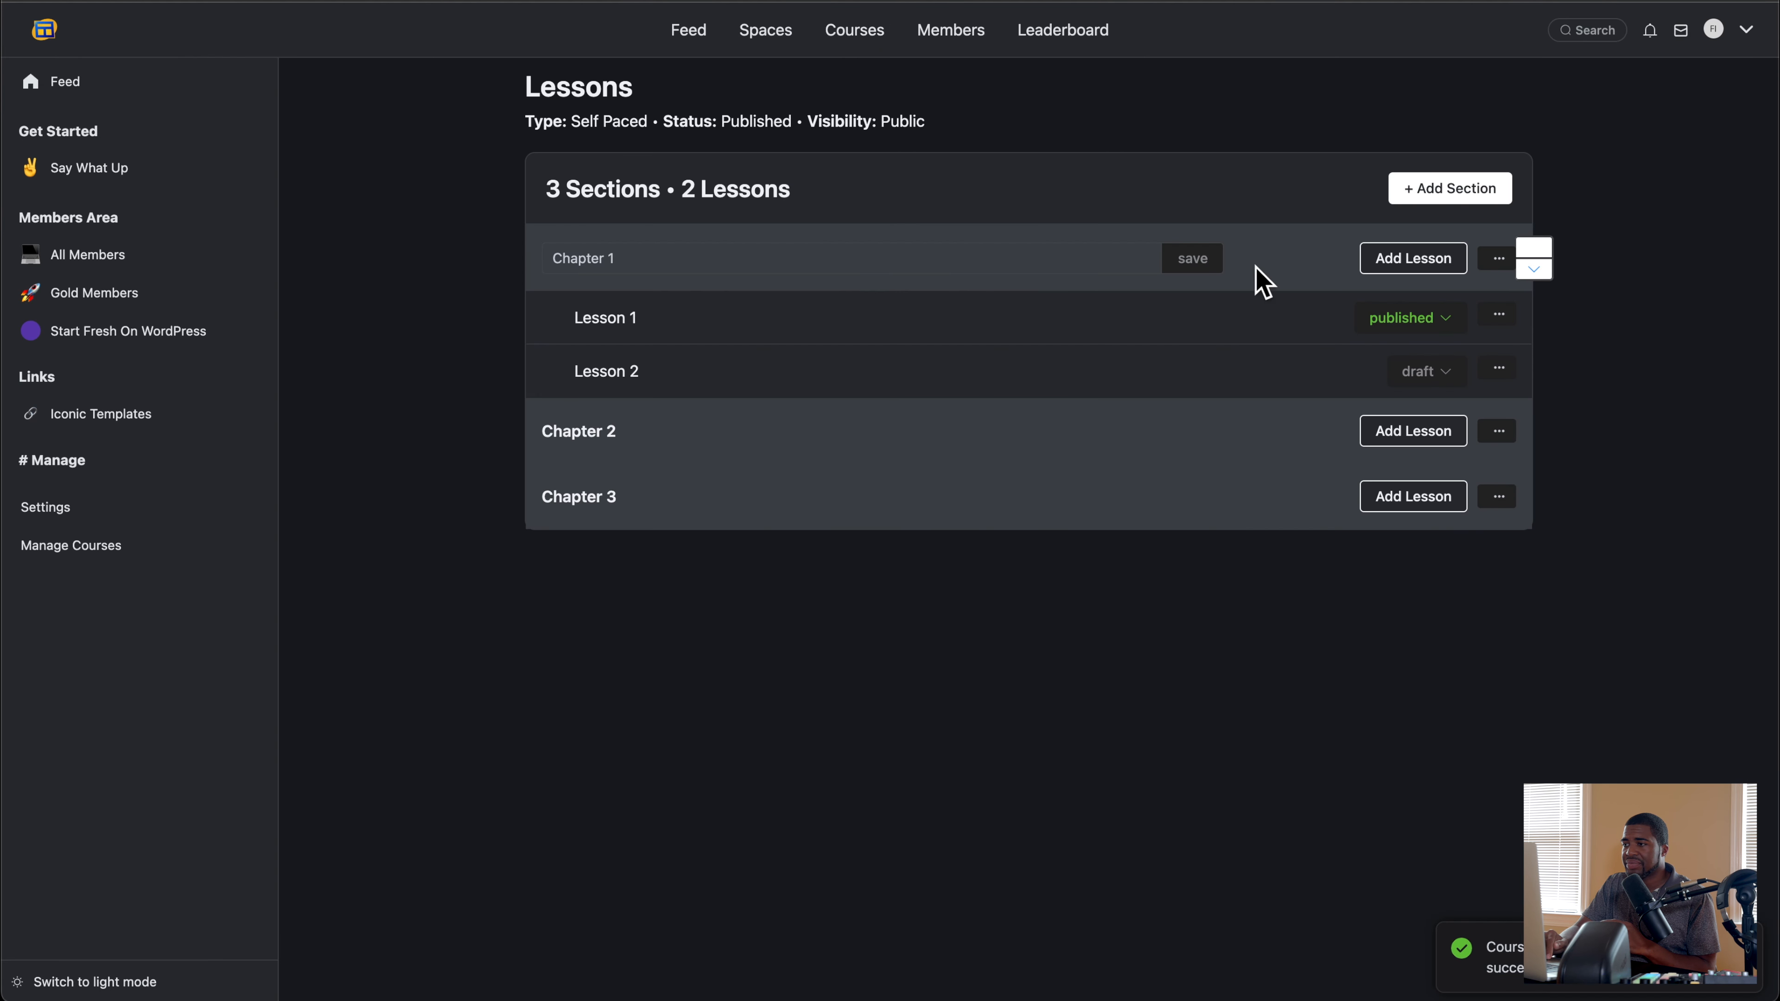
# Step: Check Chapter 1's section options for drip settings and open Lesson 1 in the lesson editor
pyautogui.click(1498, 260)
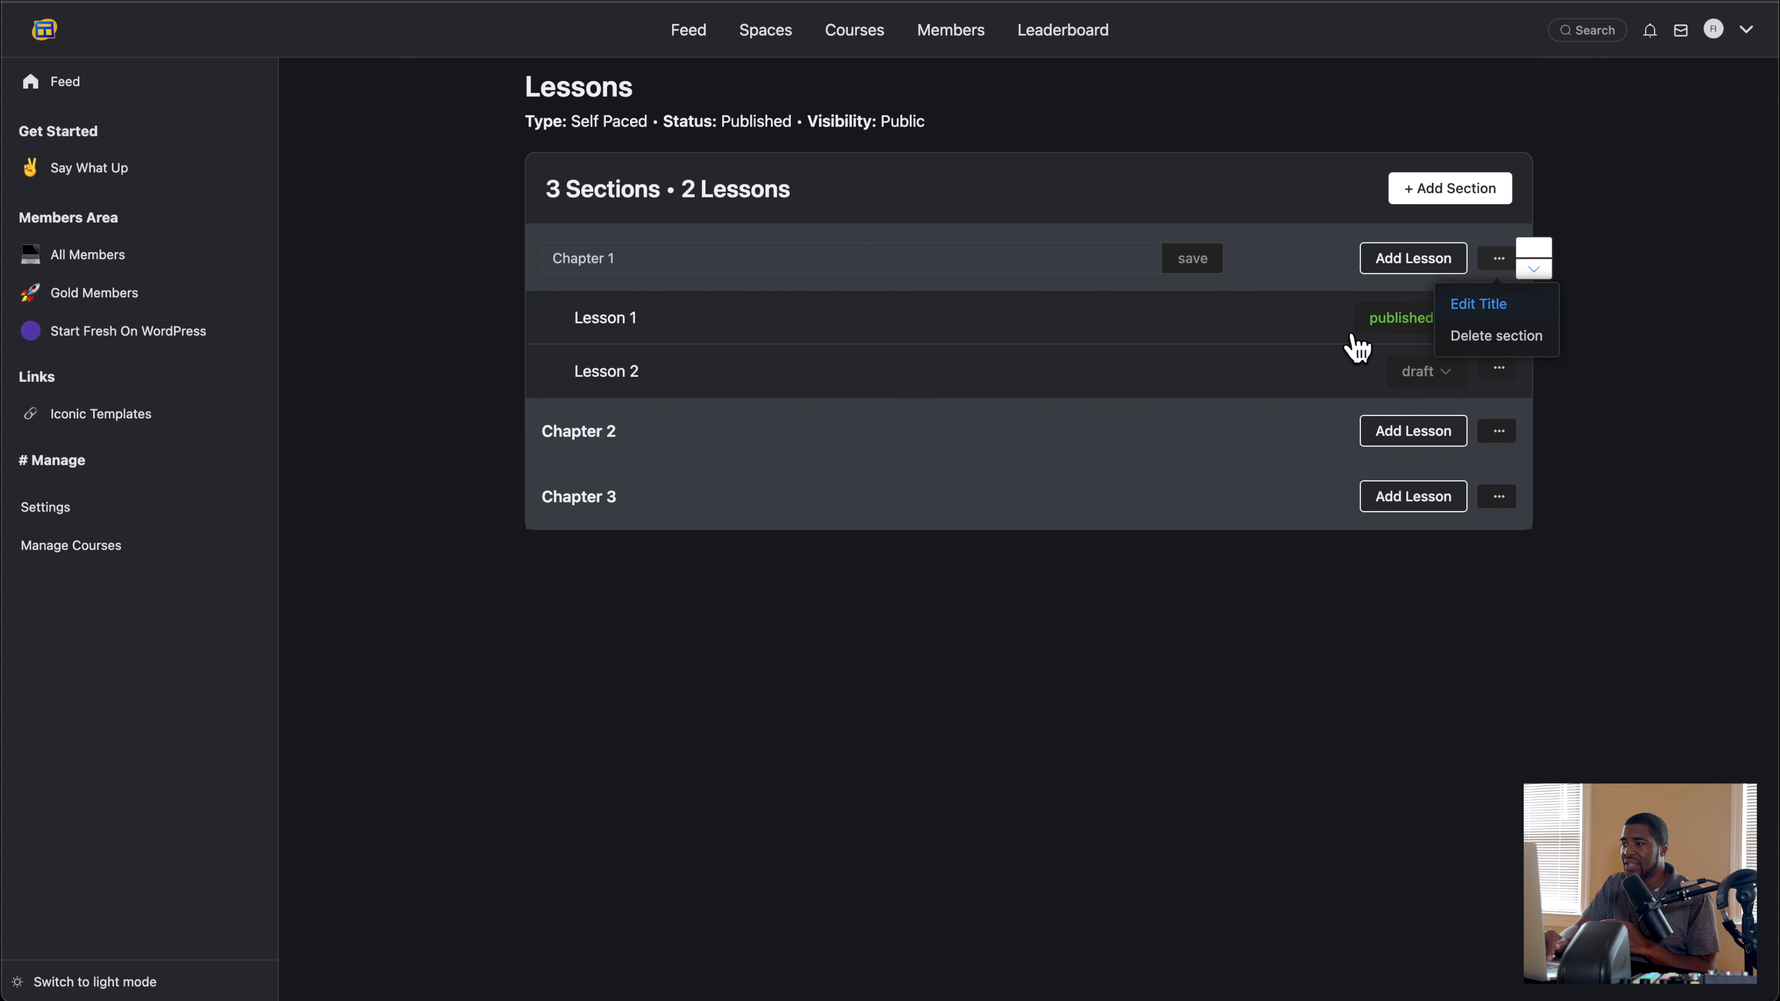
pyautogui.click(1157, 541)
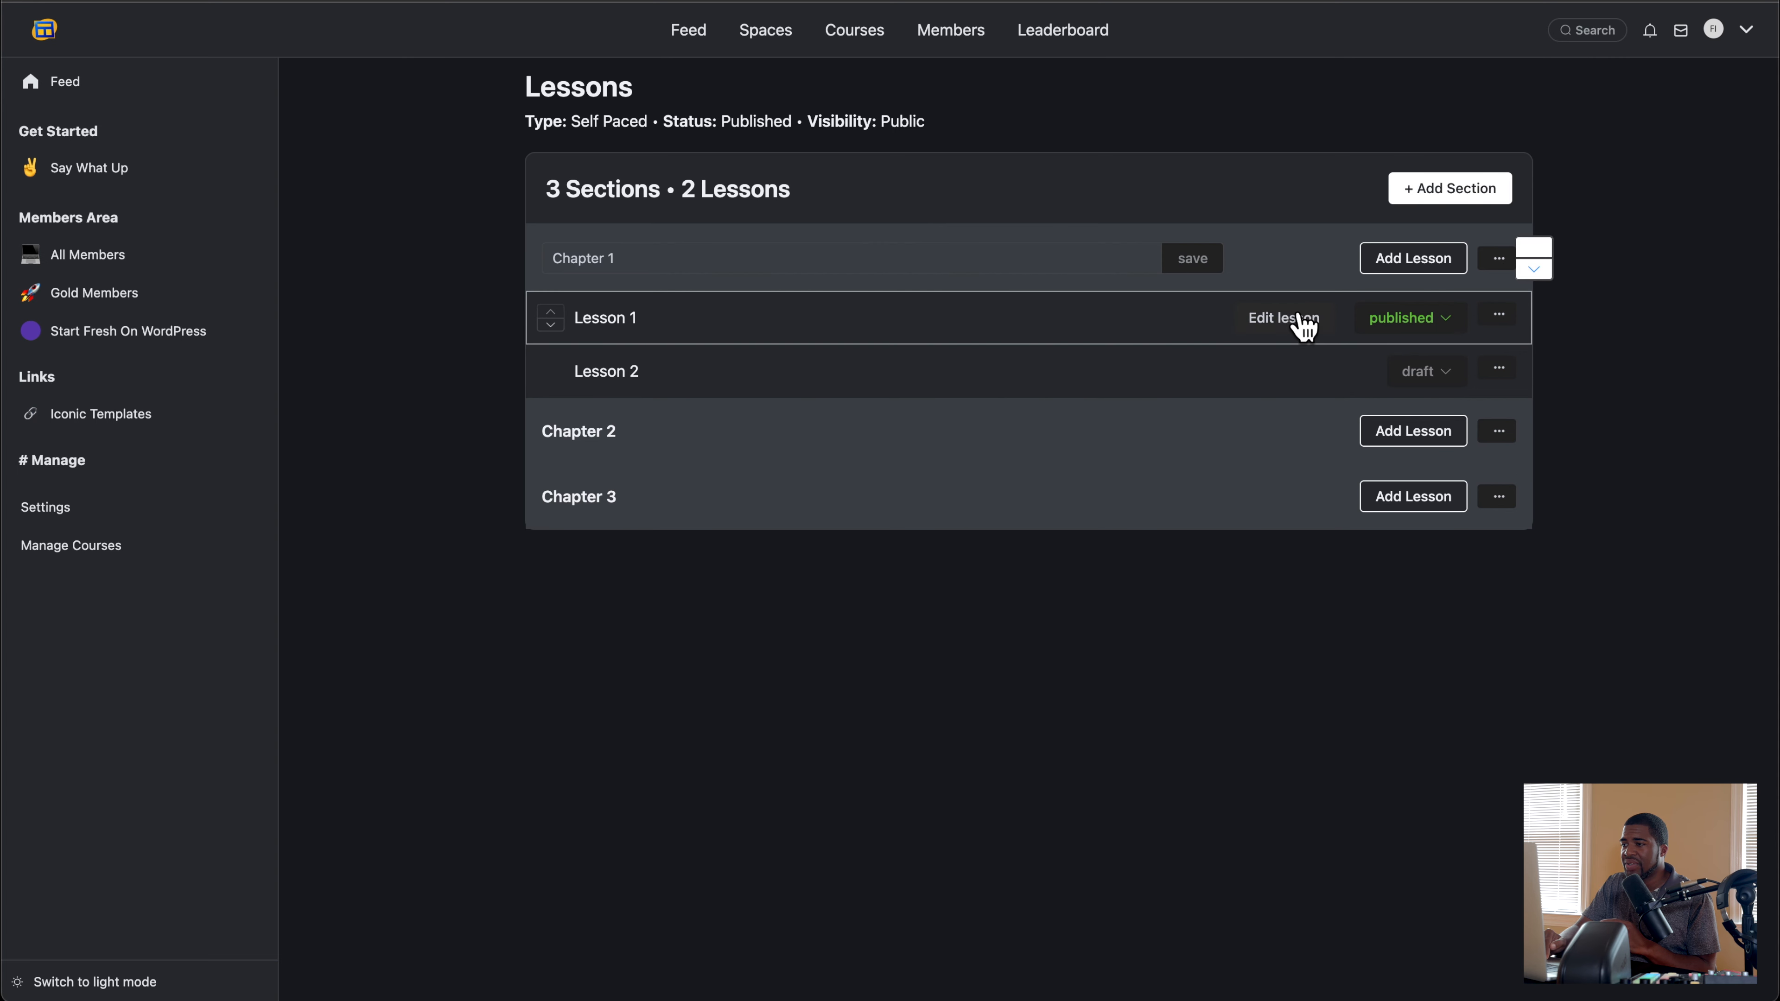
pyautogui.click(1284, 319)
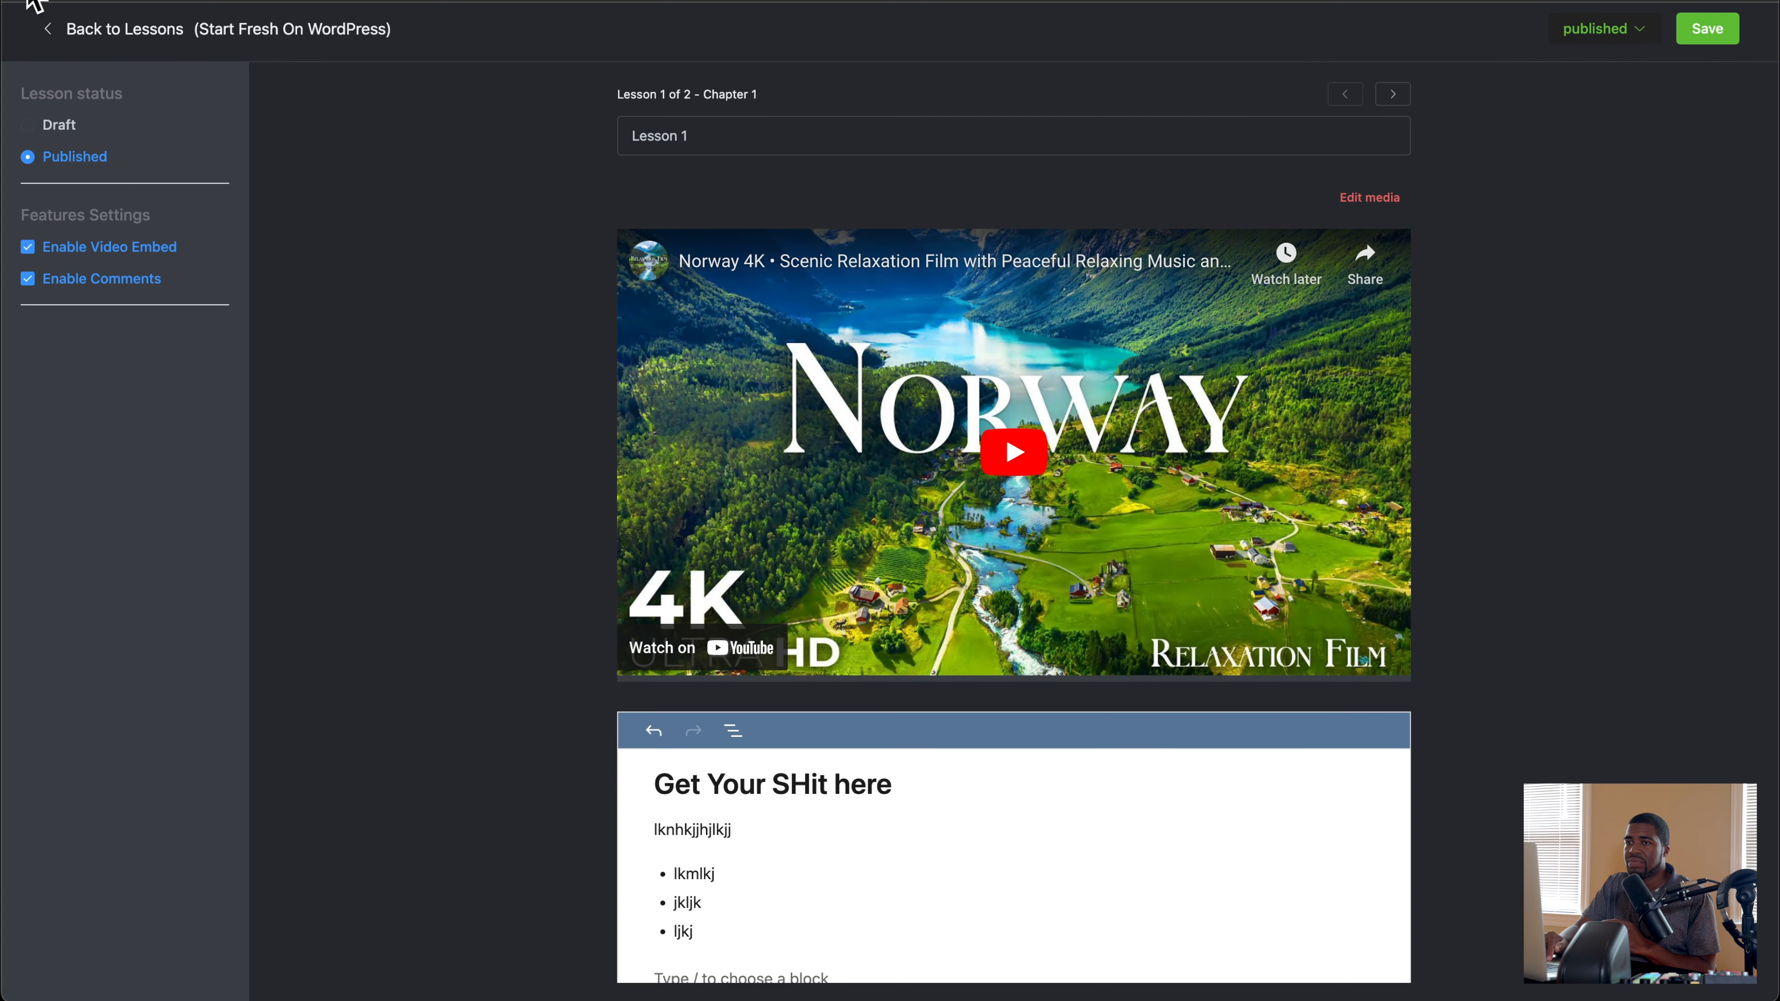
# Step: Return to the Start Fresh On WordPress course's lesson list and review the unlock schedule settings of Chapter 1 and Chapter 2
pyautogui.click(46, 28)
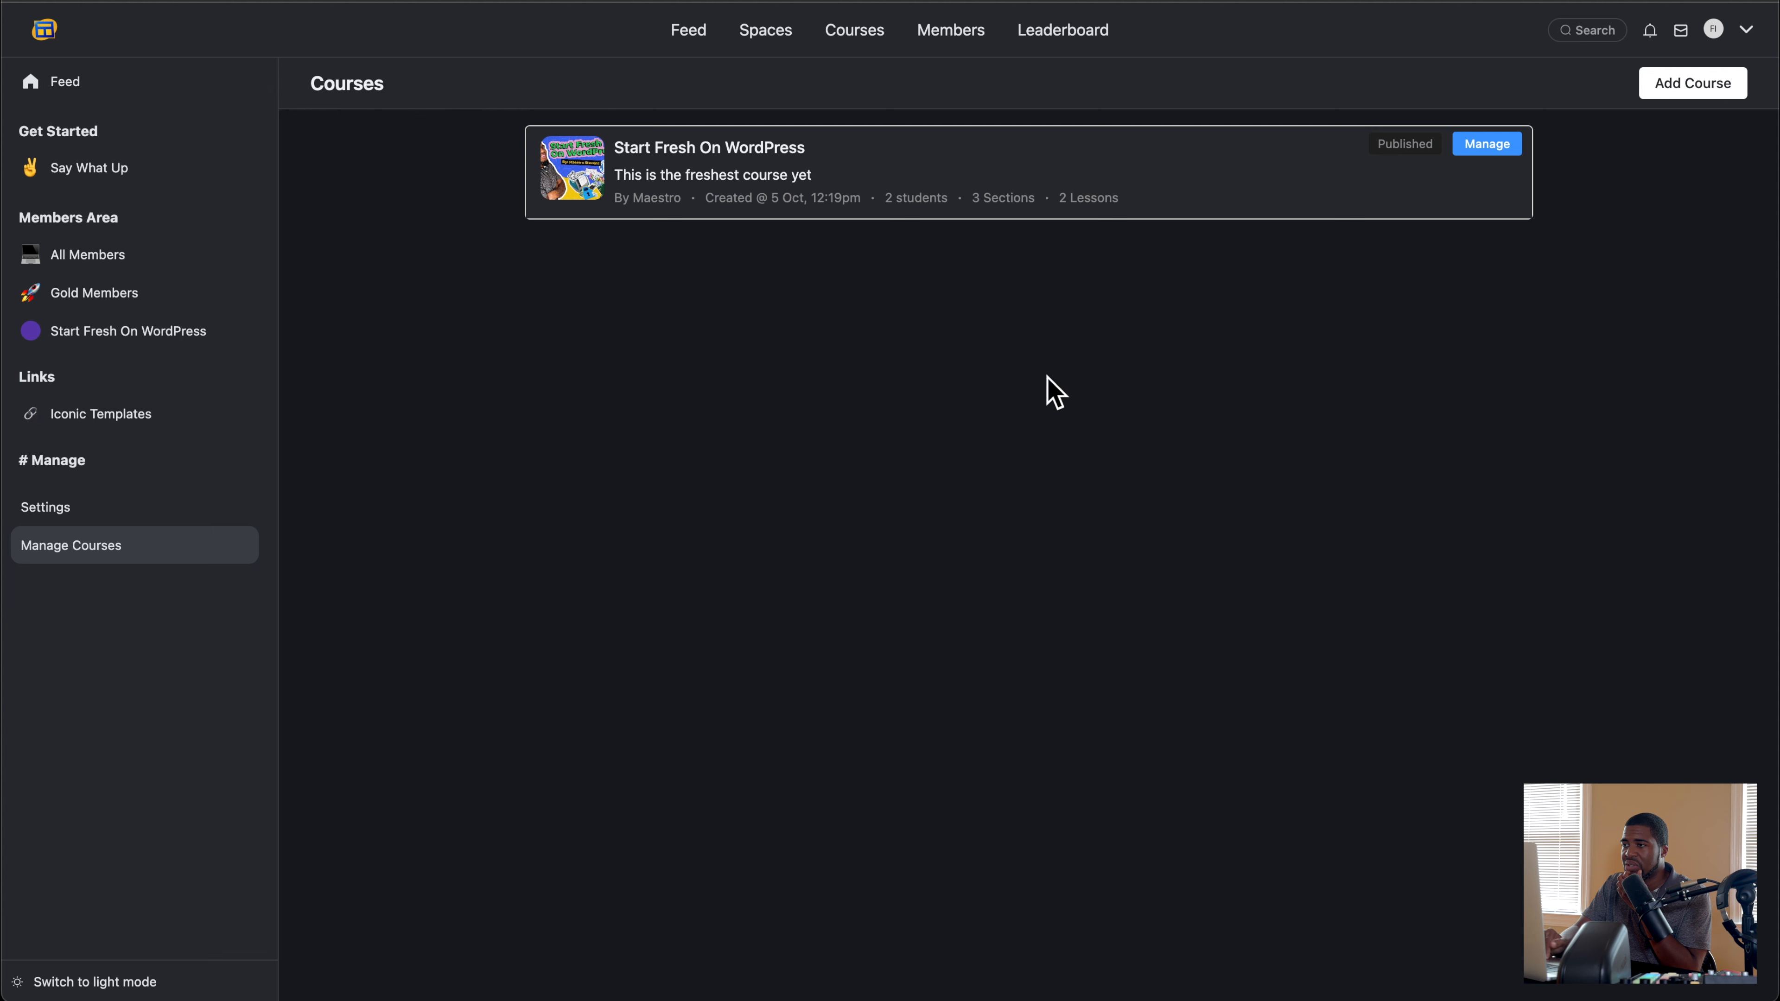
pyautogui.click(1487, 144)
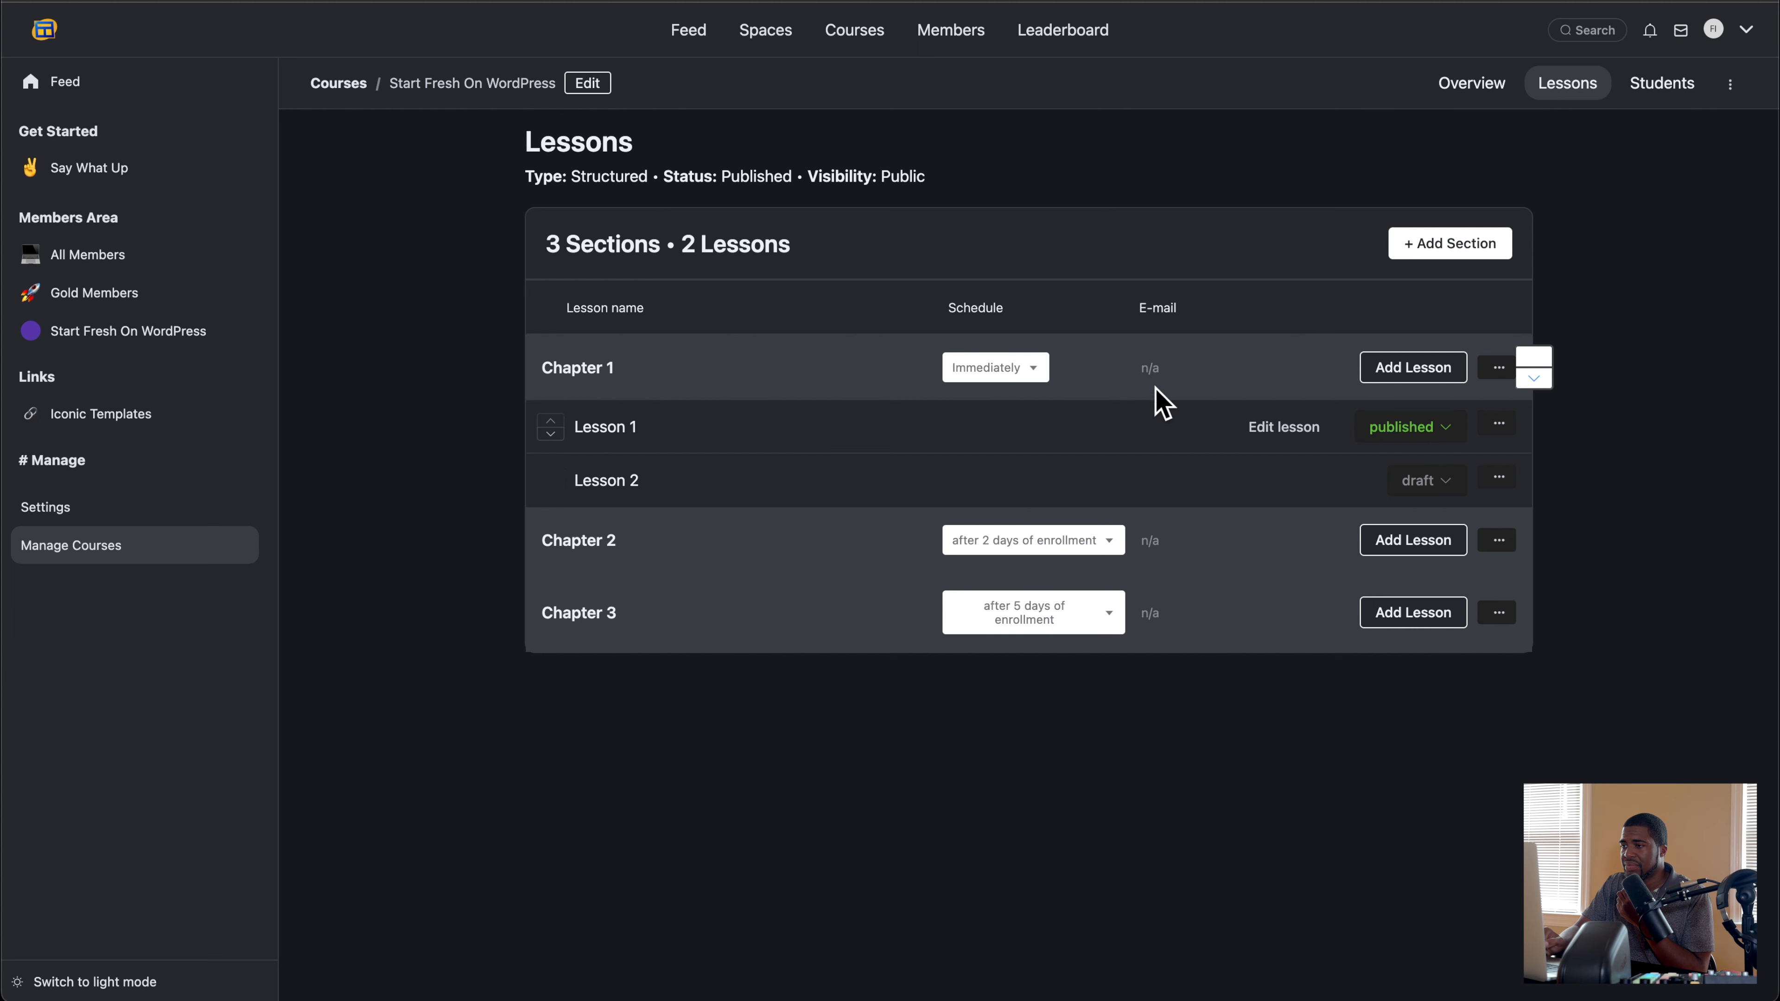
pyautogui.click(1016, 372)
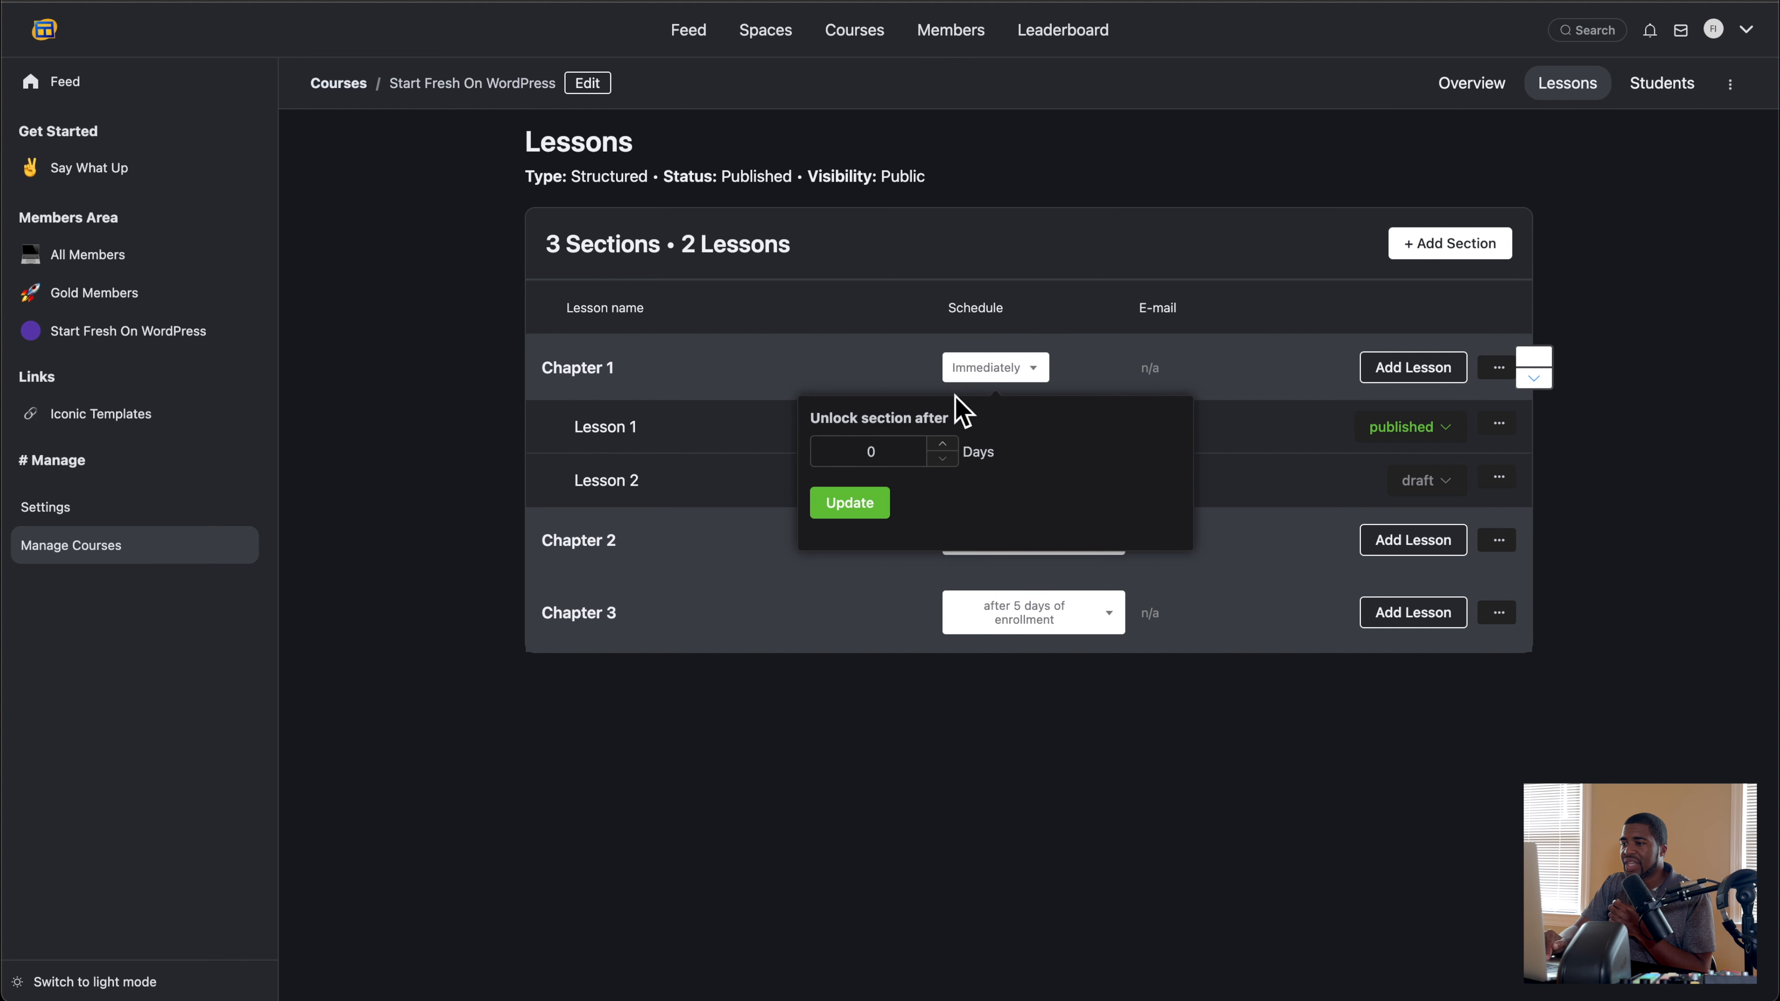
pyautogui.click(1020, 372)
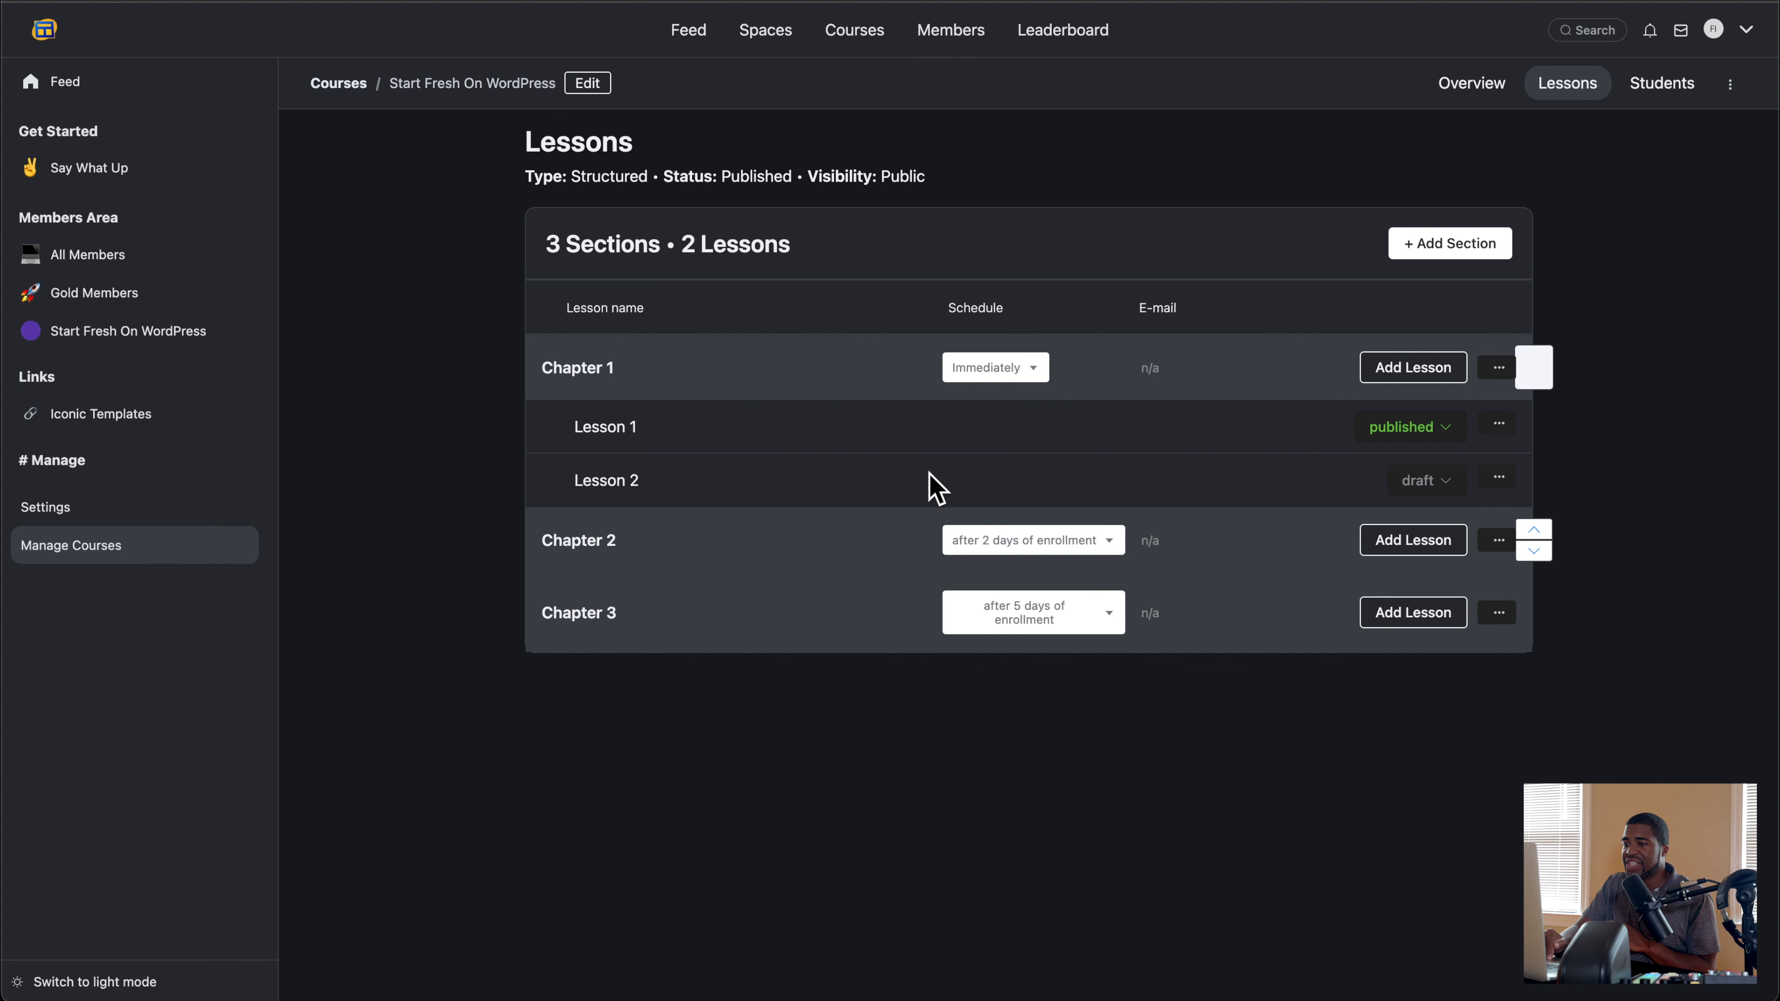
pyautogui.click(1009, 554)
pyautogui.click(1009, 556)
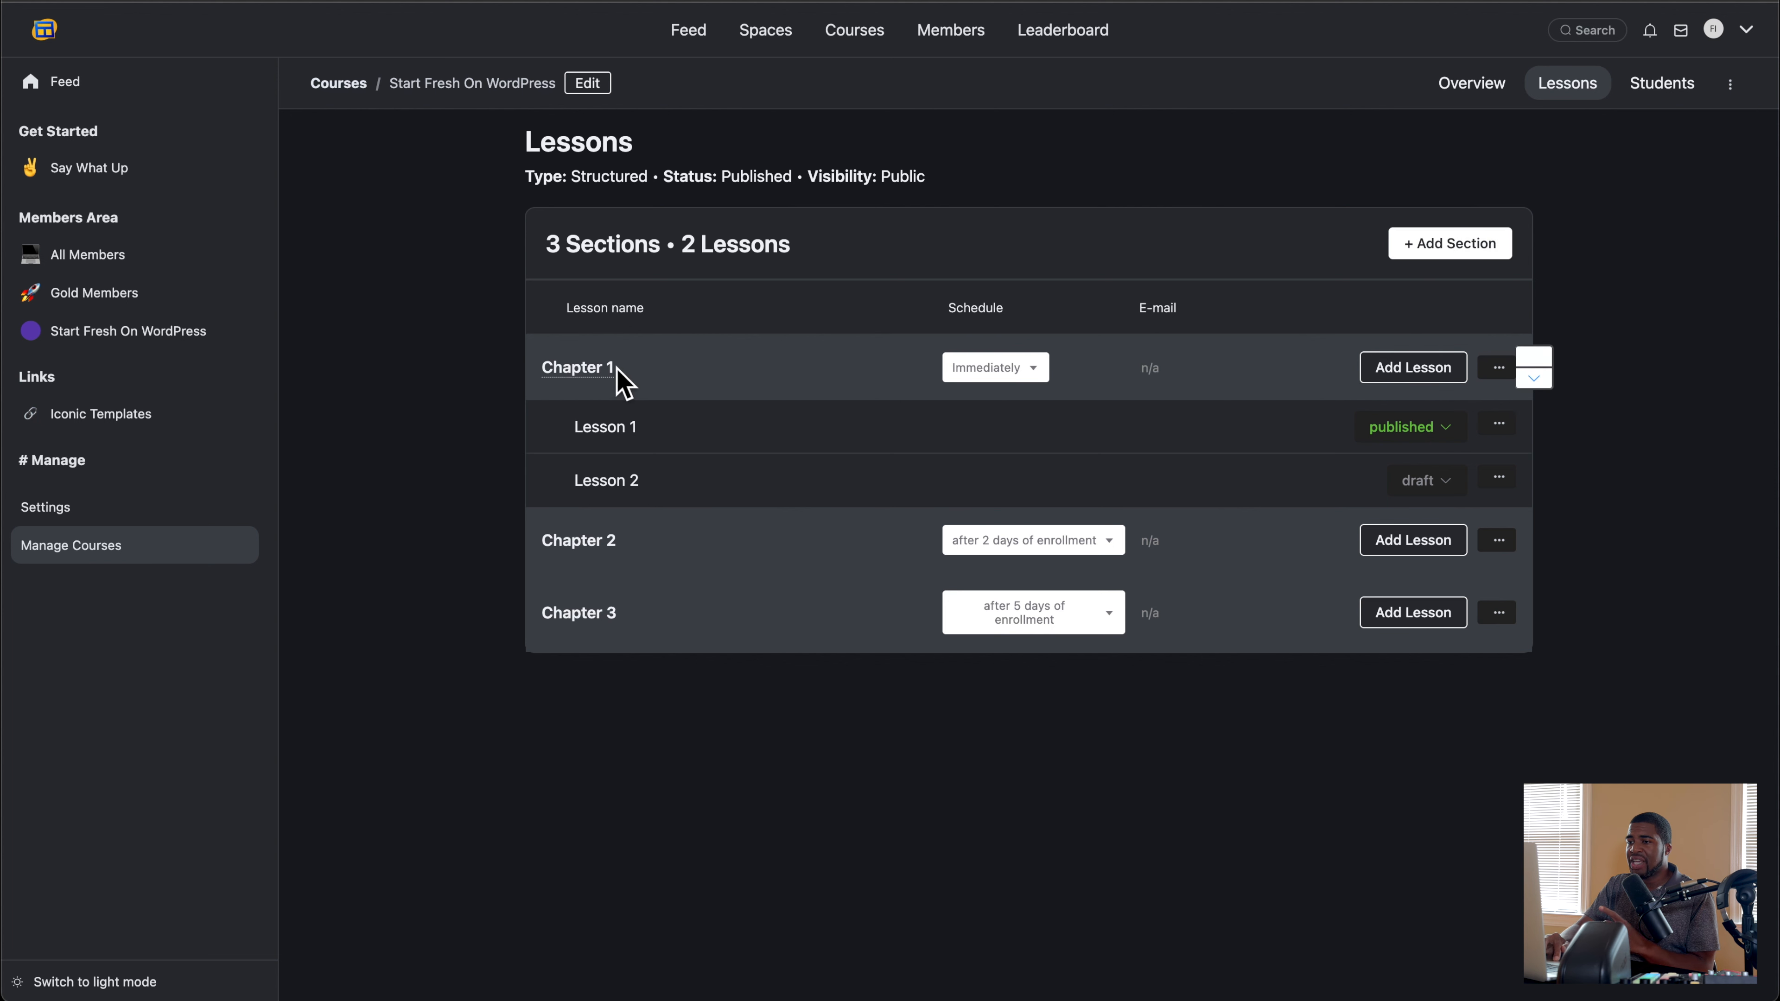
# Step: Review the form for adding a section, Chapter 1's section options and its form for adding a lesson, without entering anything
pyautogui.click(1472, 246)
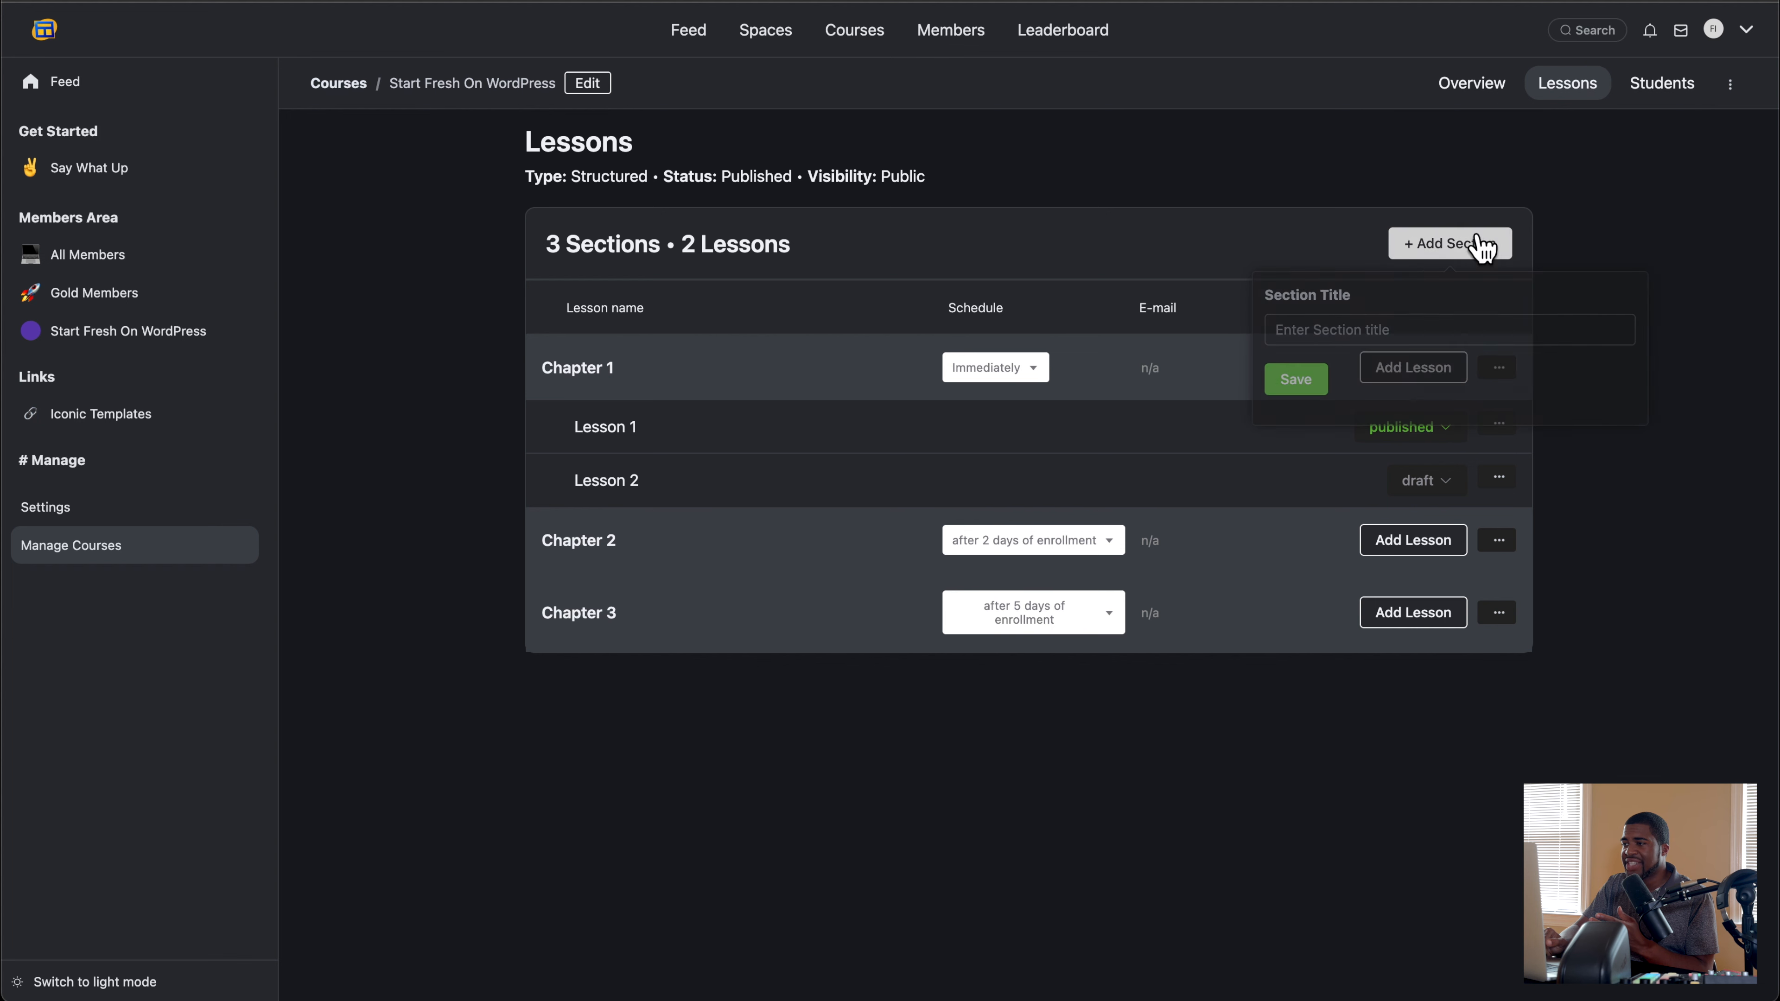
pyautogui.click(678, 413)
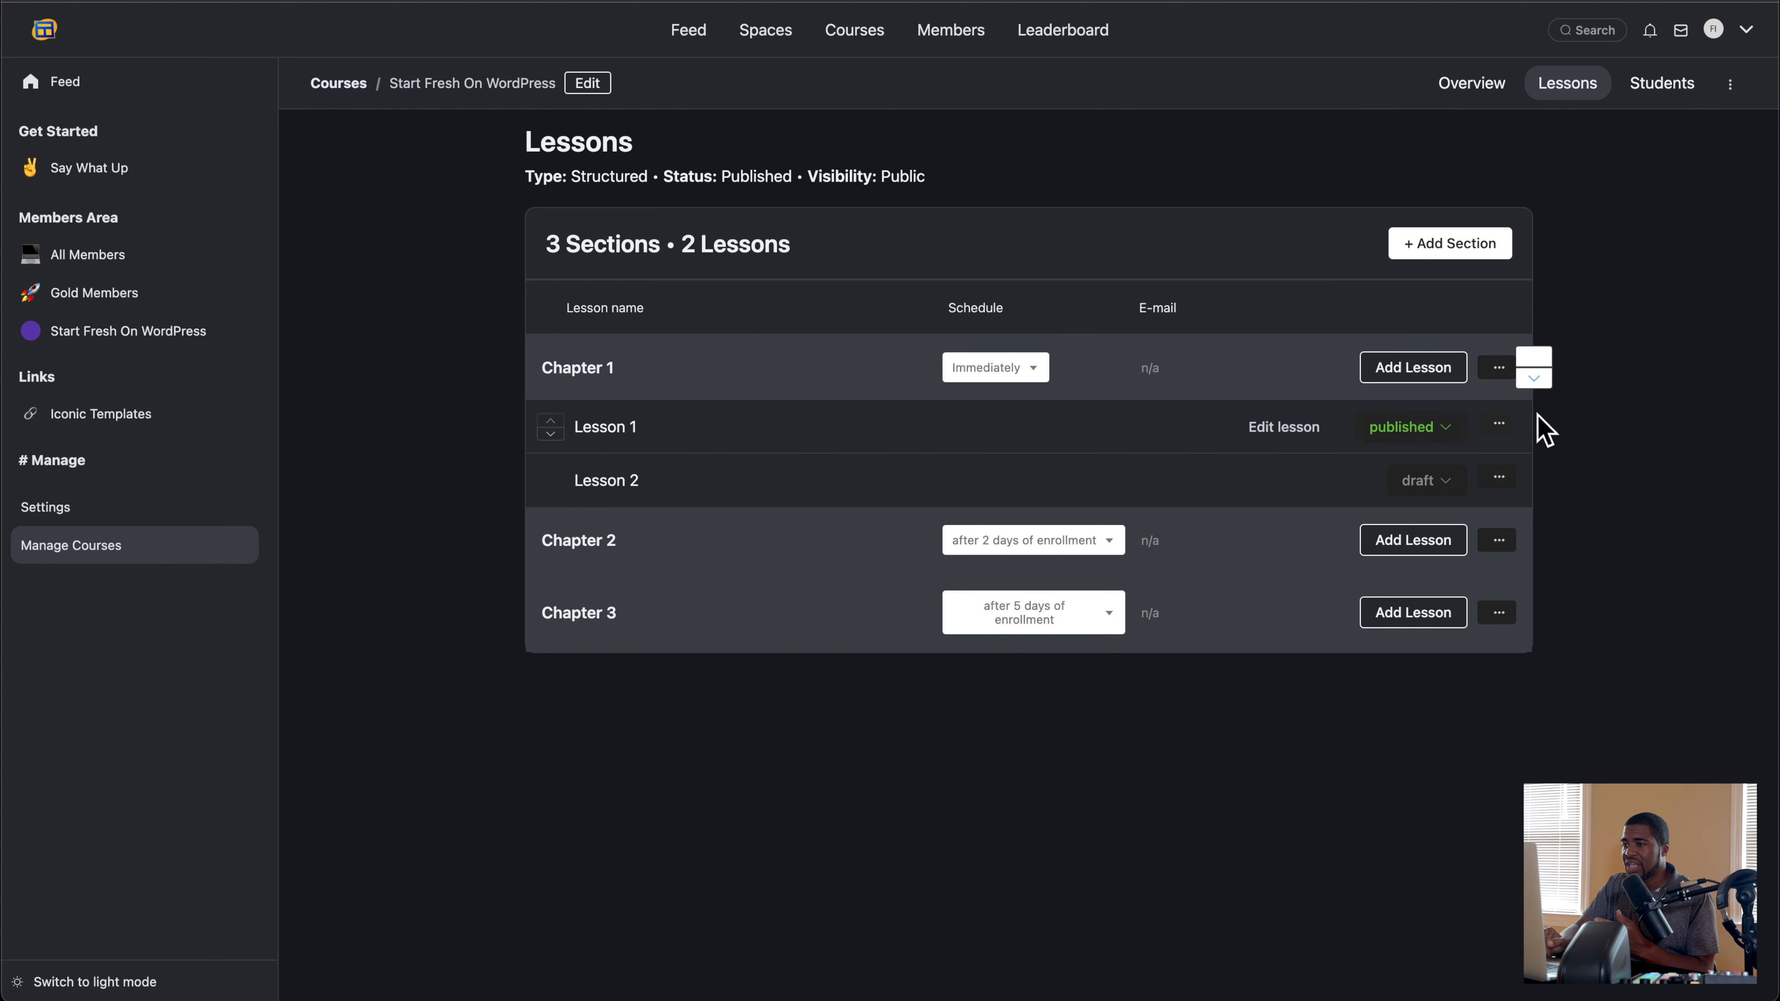
pyautogui.click(1496, 368)
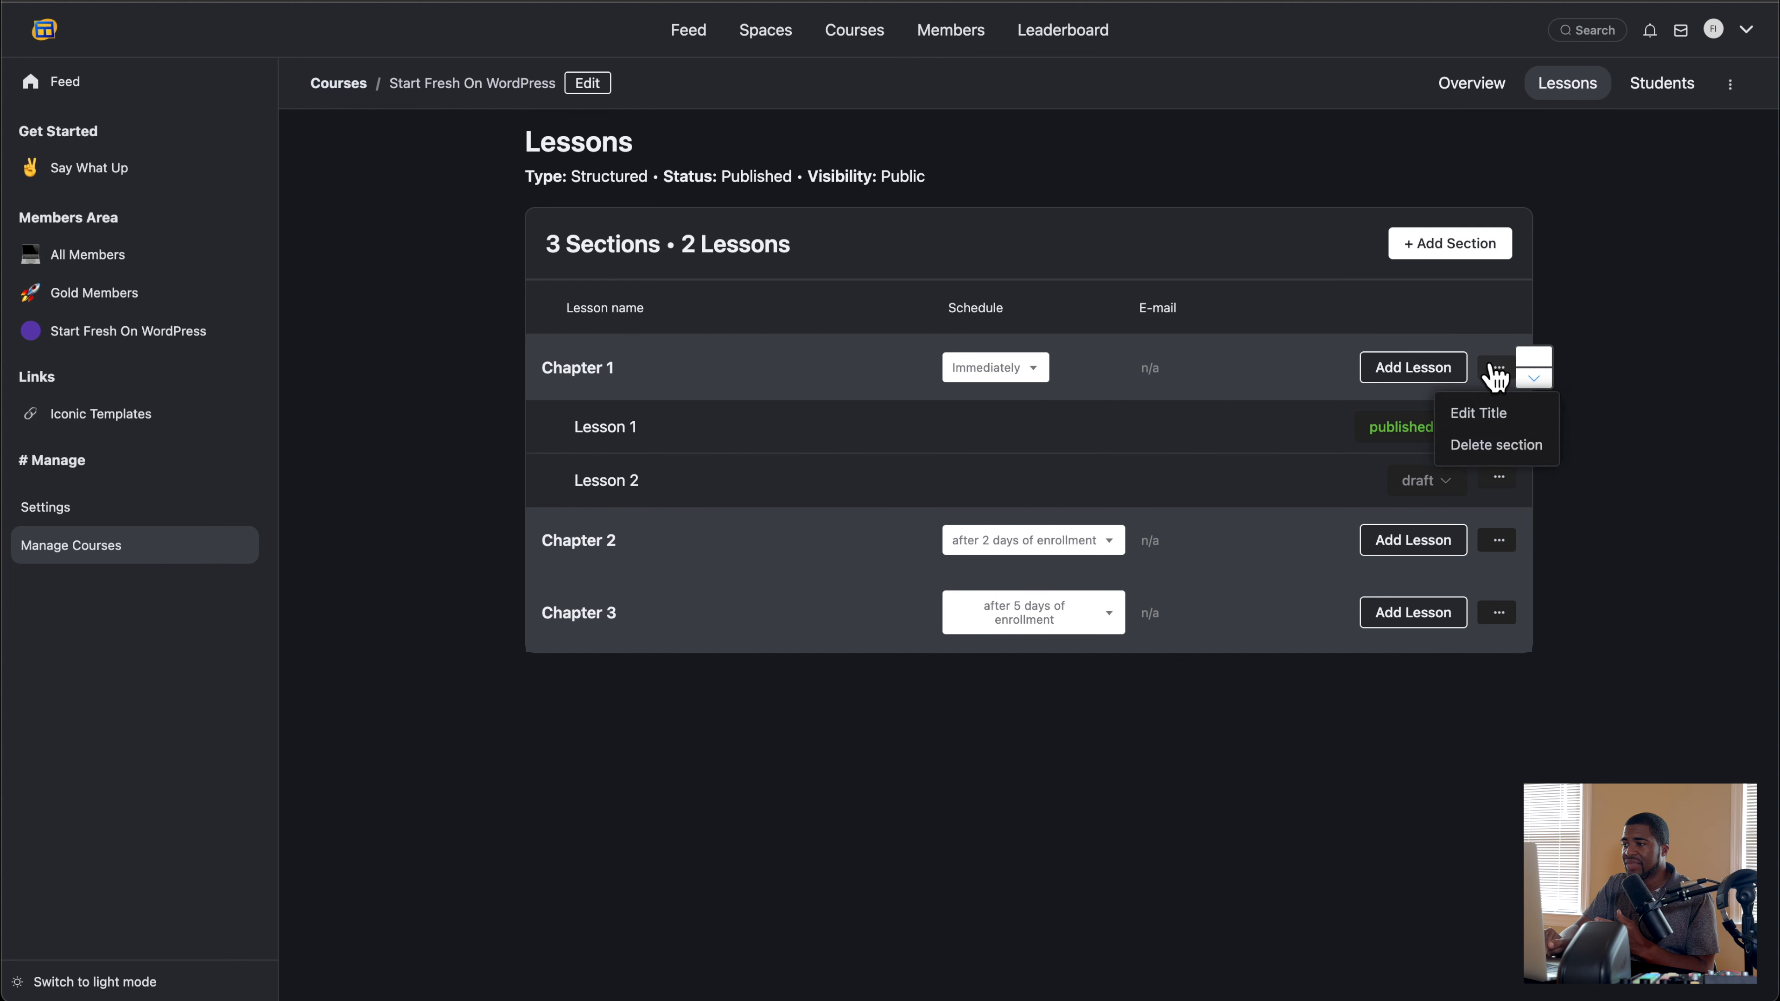
pyautogui.click(1414, 373)
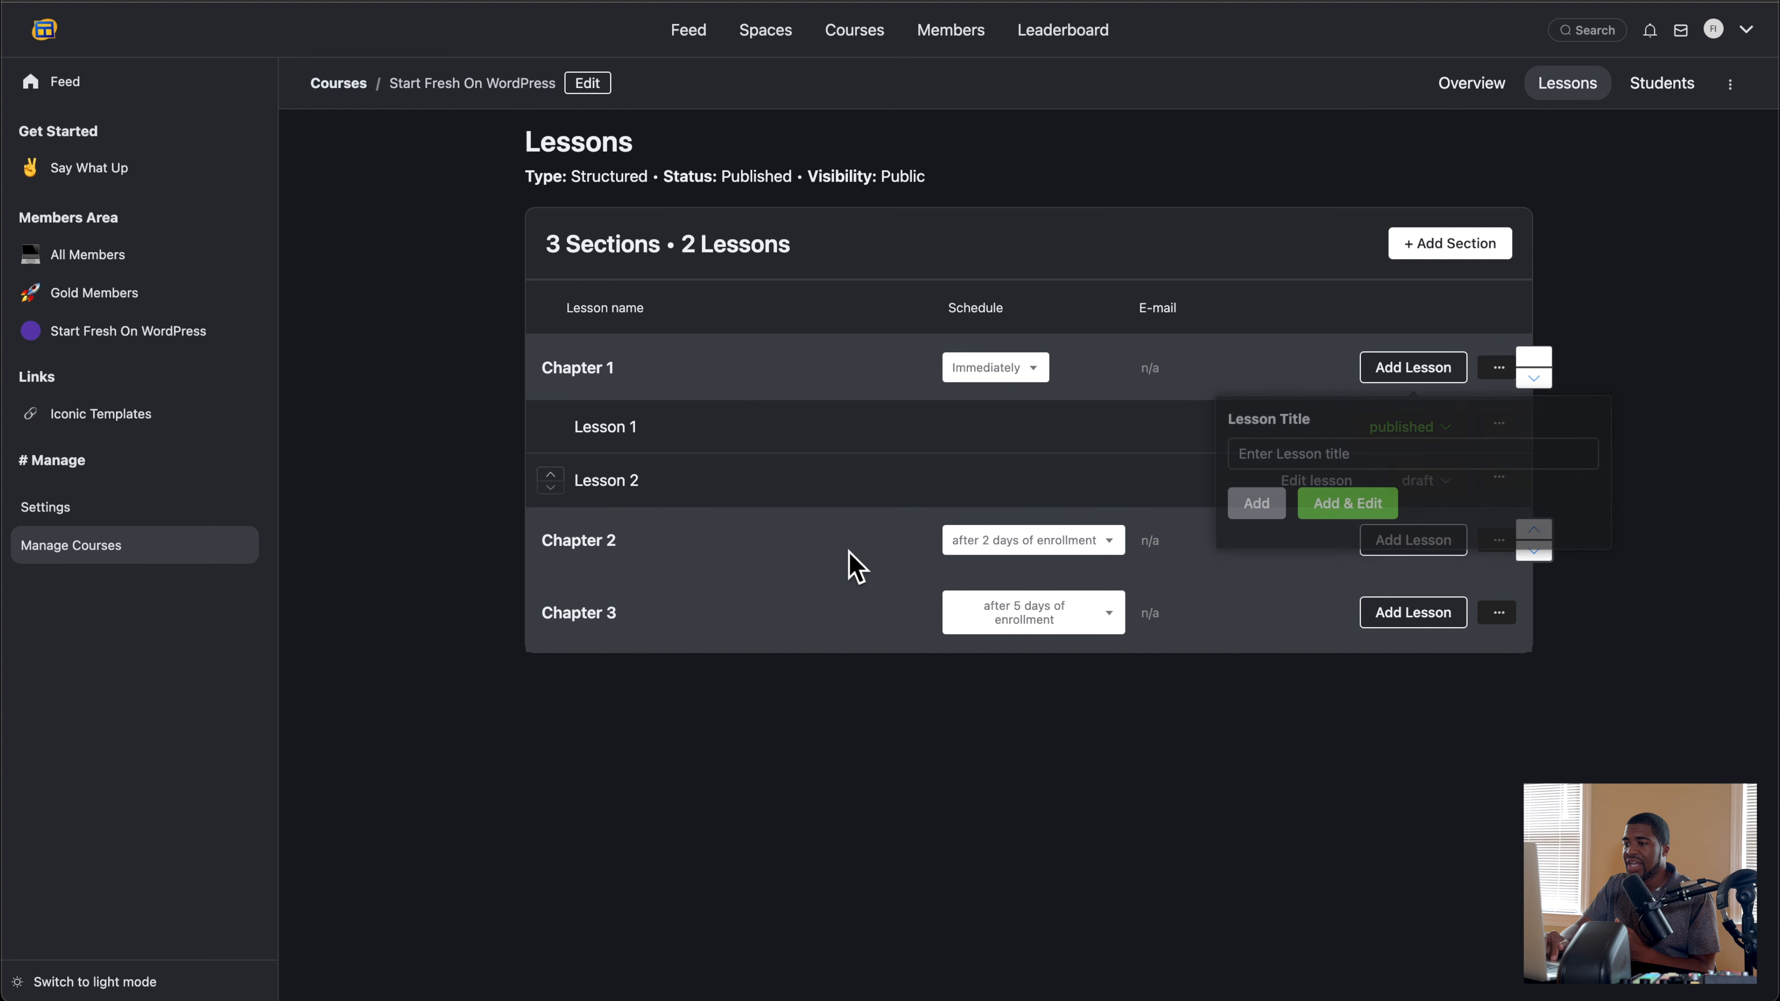
pyautogui.click(814, 561)
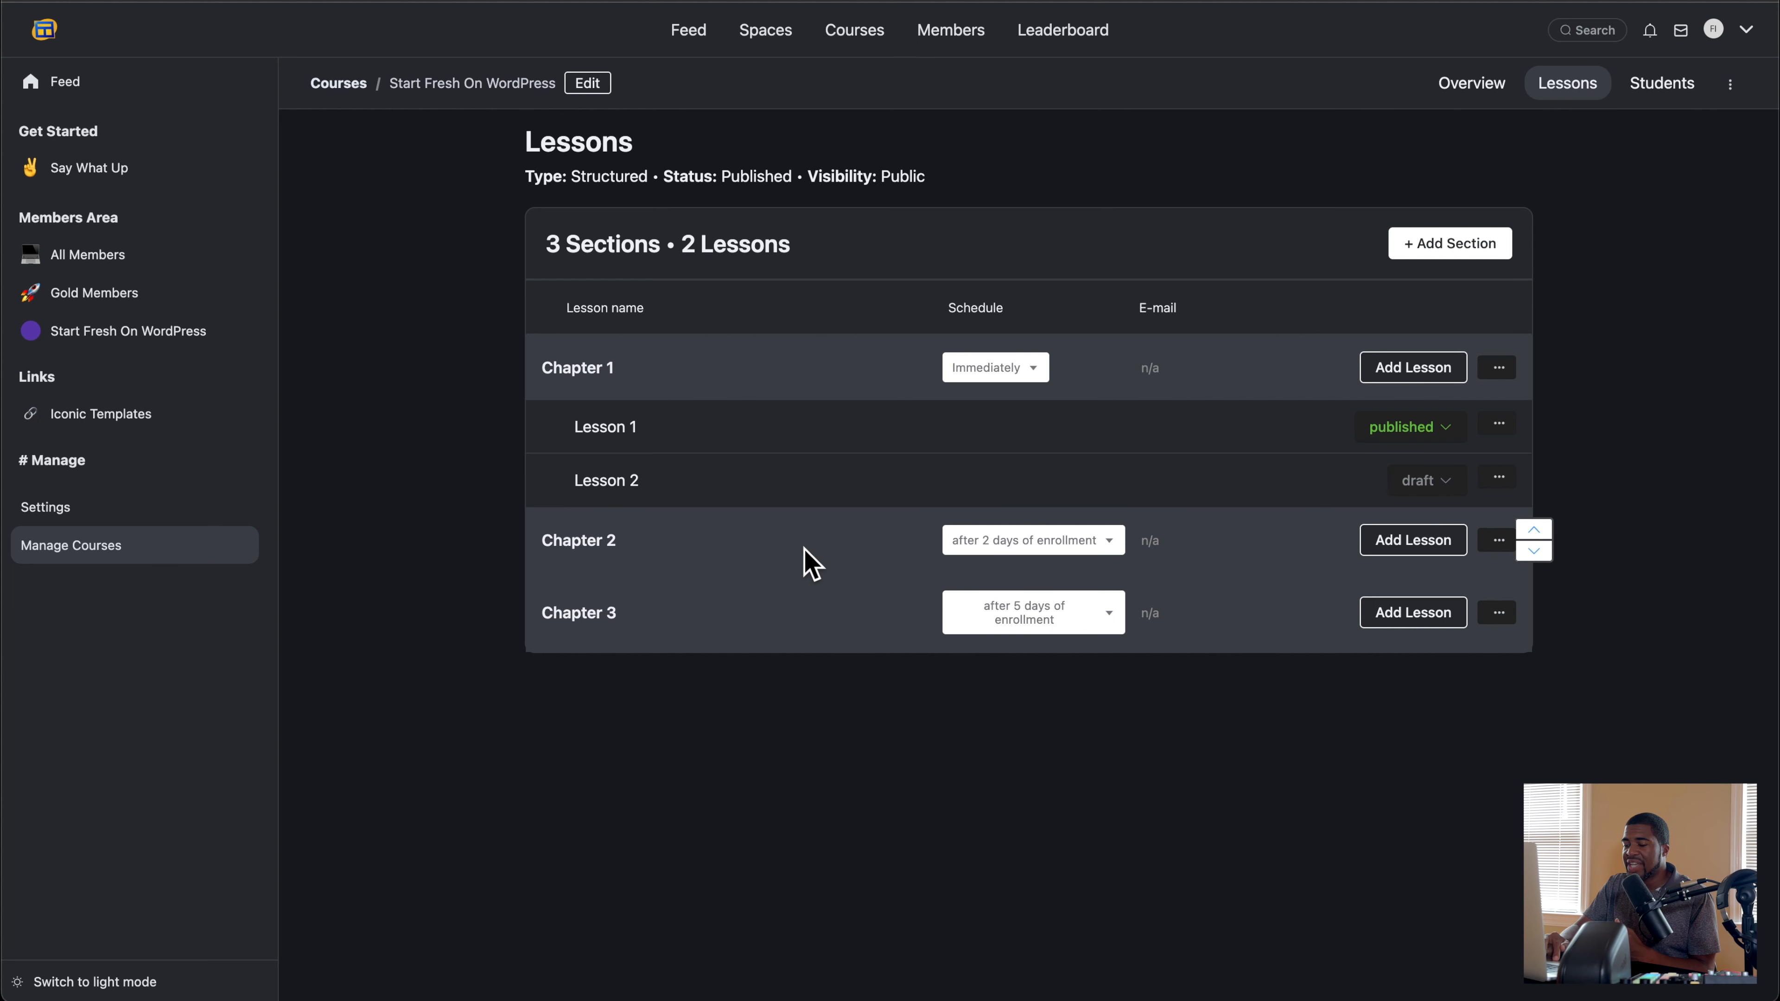
# Step: Add a lesson titled Lesson 2 to Chapter 2, save it as a draft and return to the lesson list
pyautogui.click(1419, 550)
pyautogui.click(1272, 624)
pyautogui.write('Lesson 2')
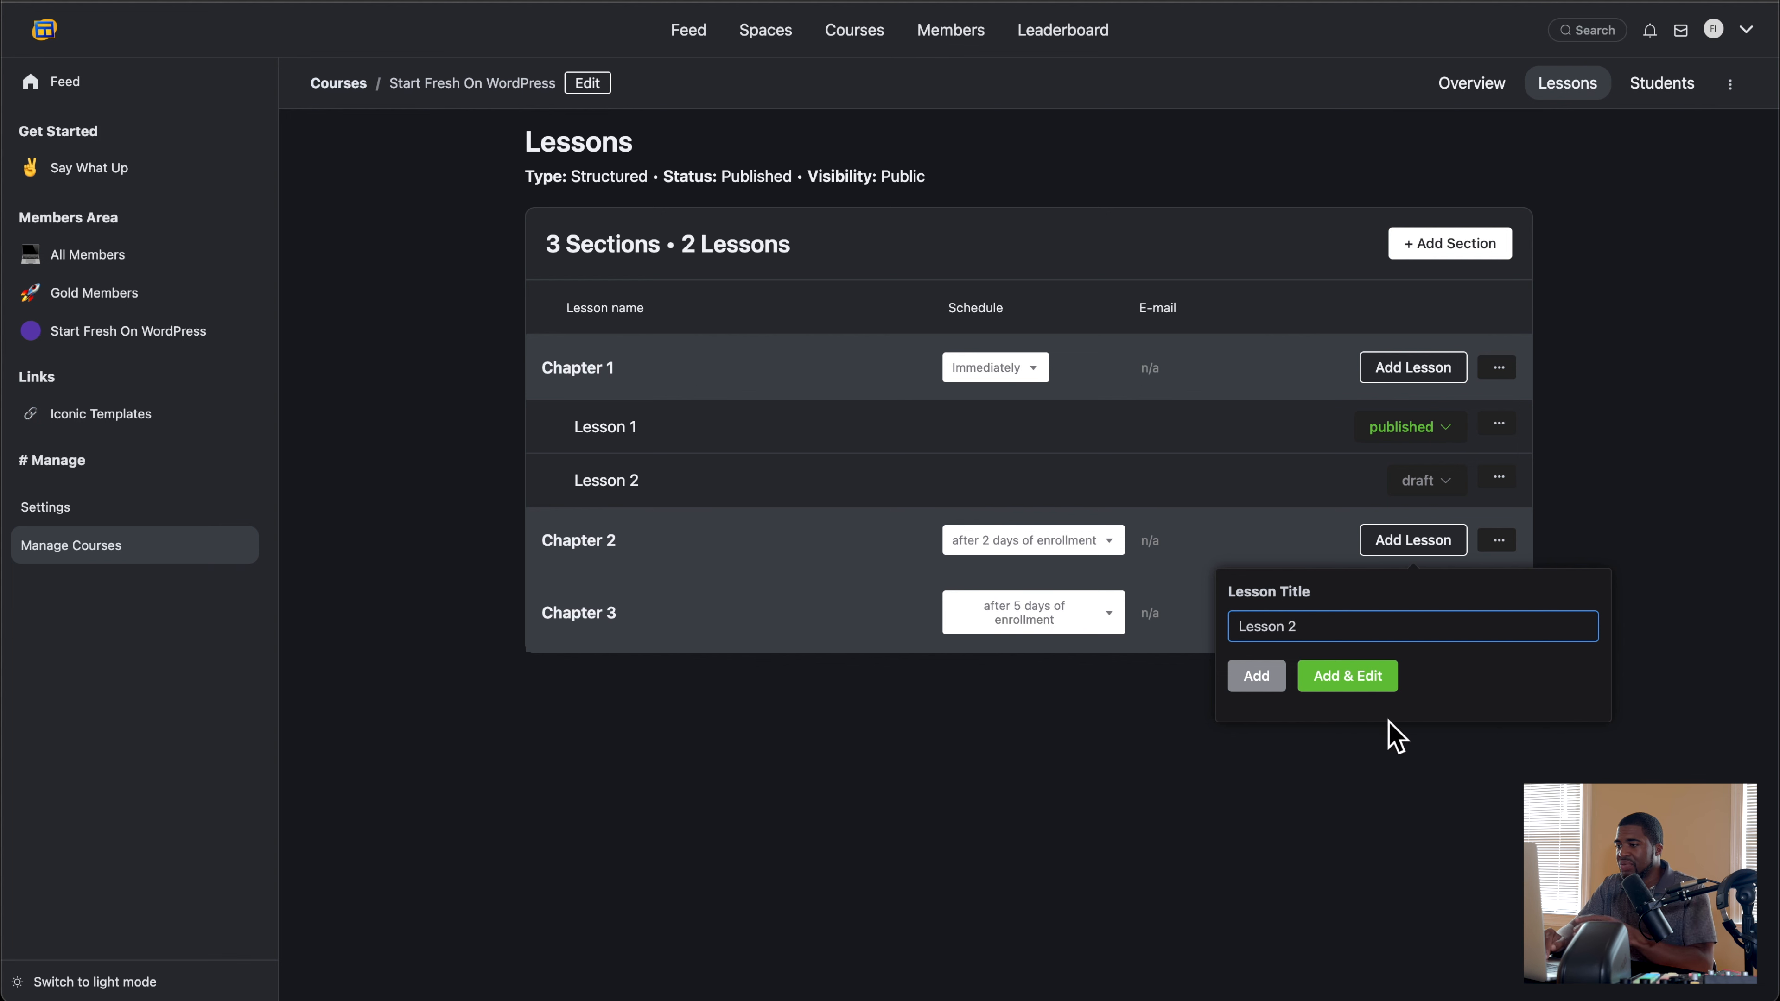
pyautogui.click(1352, 679)
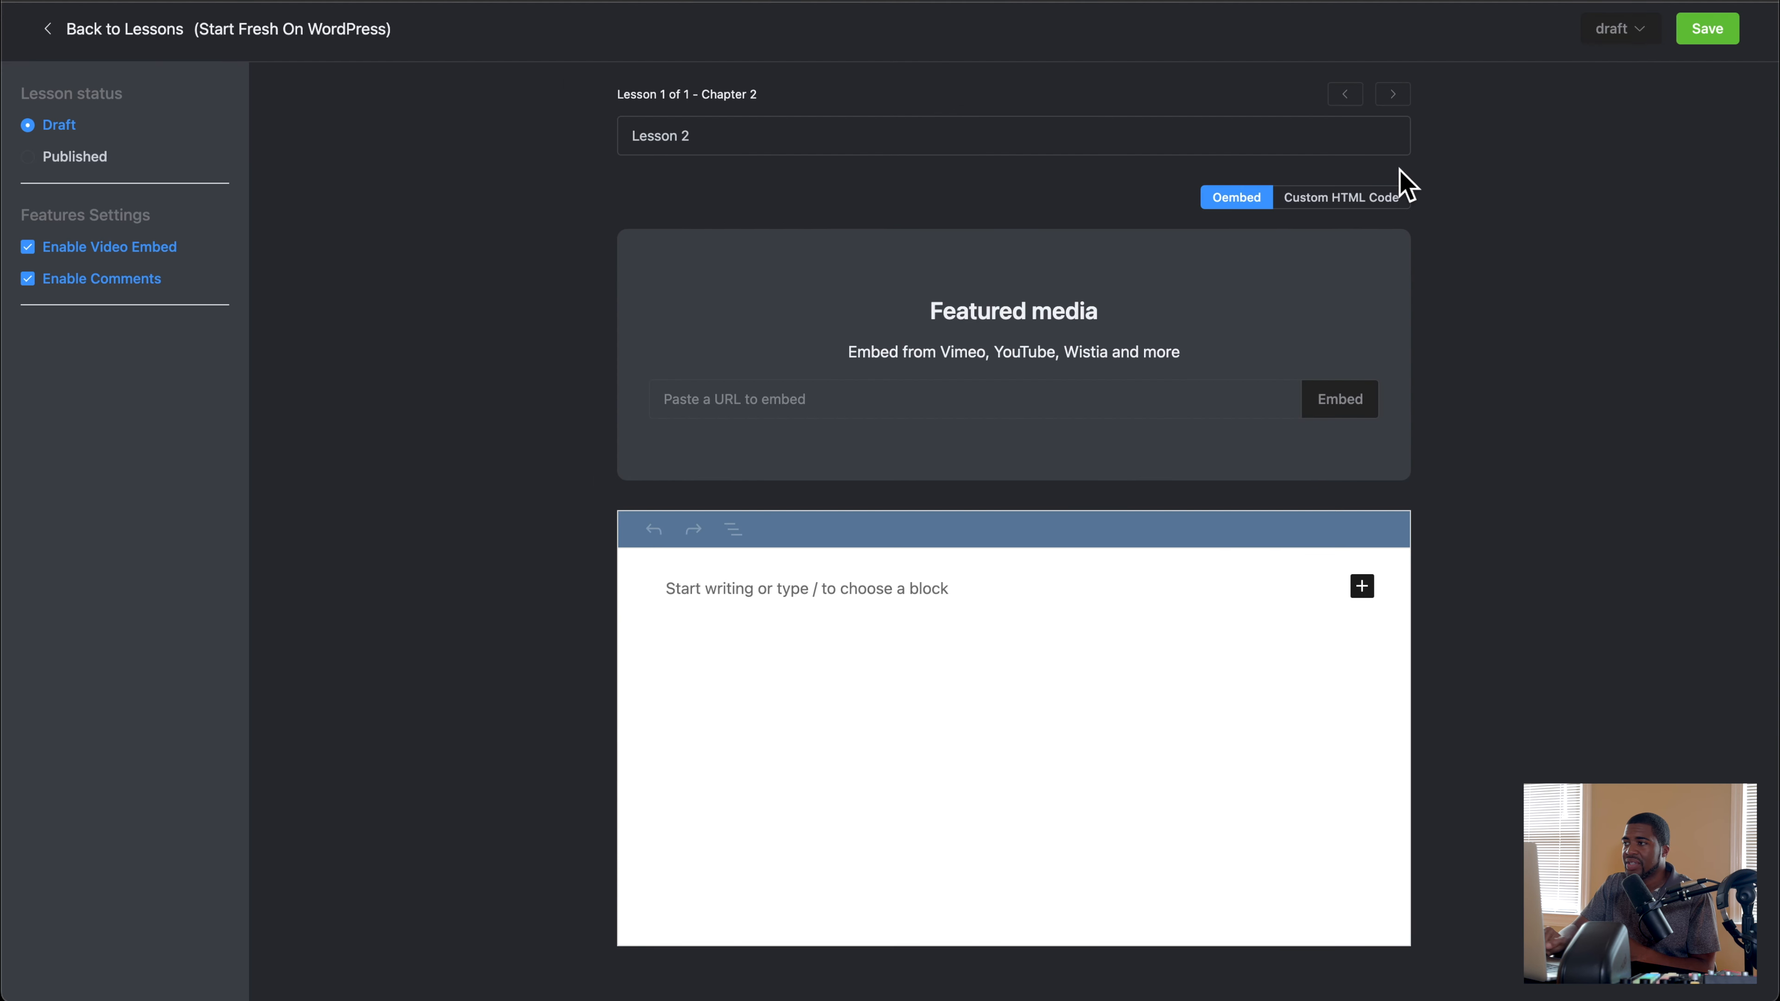
pyautogui.click(1704, 29)
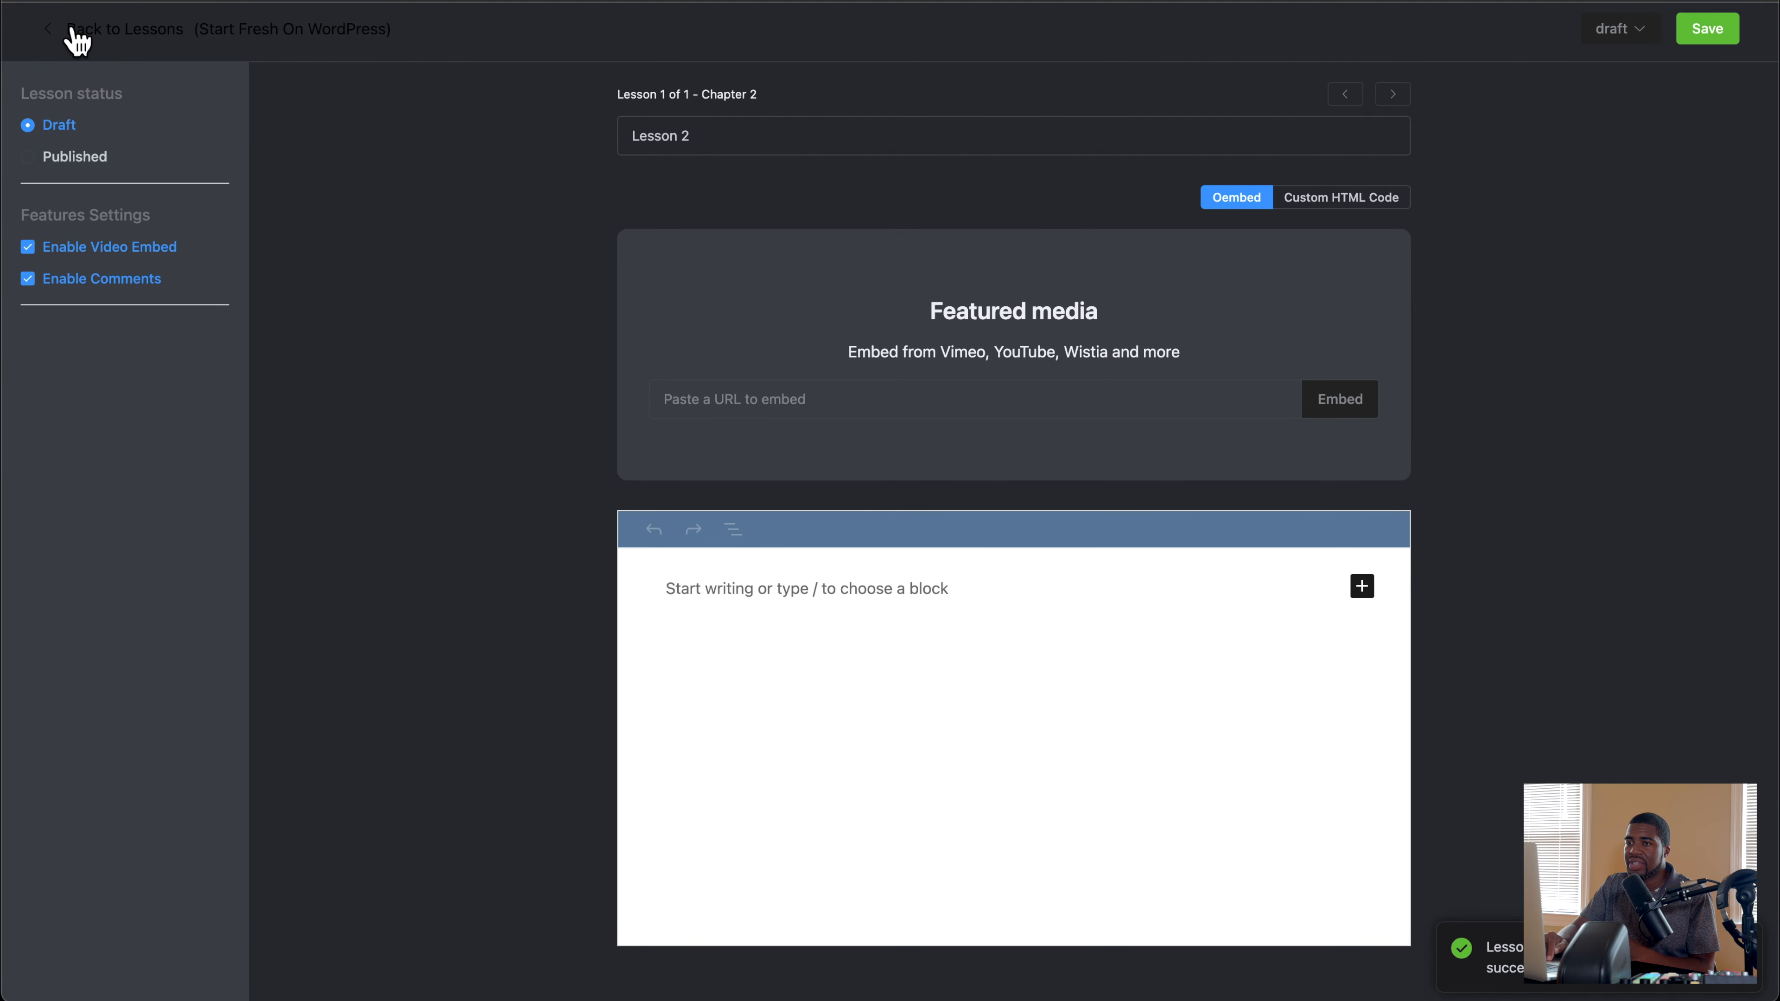
pyautogui.click(70, 31)
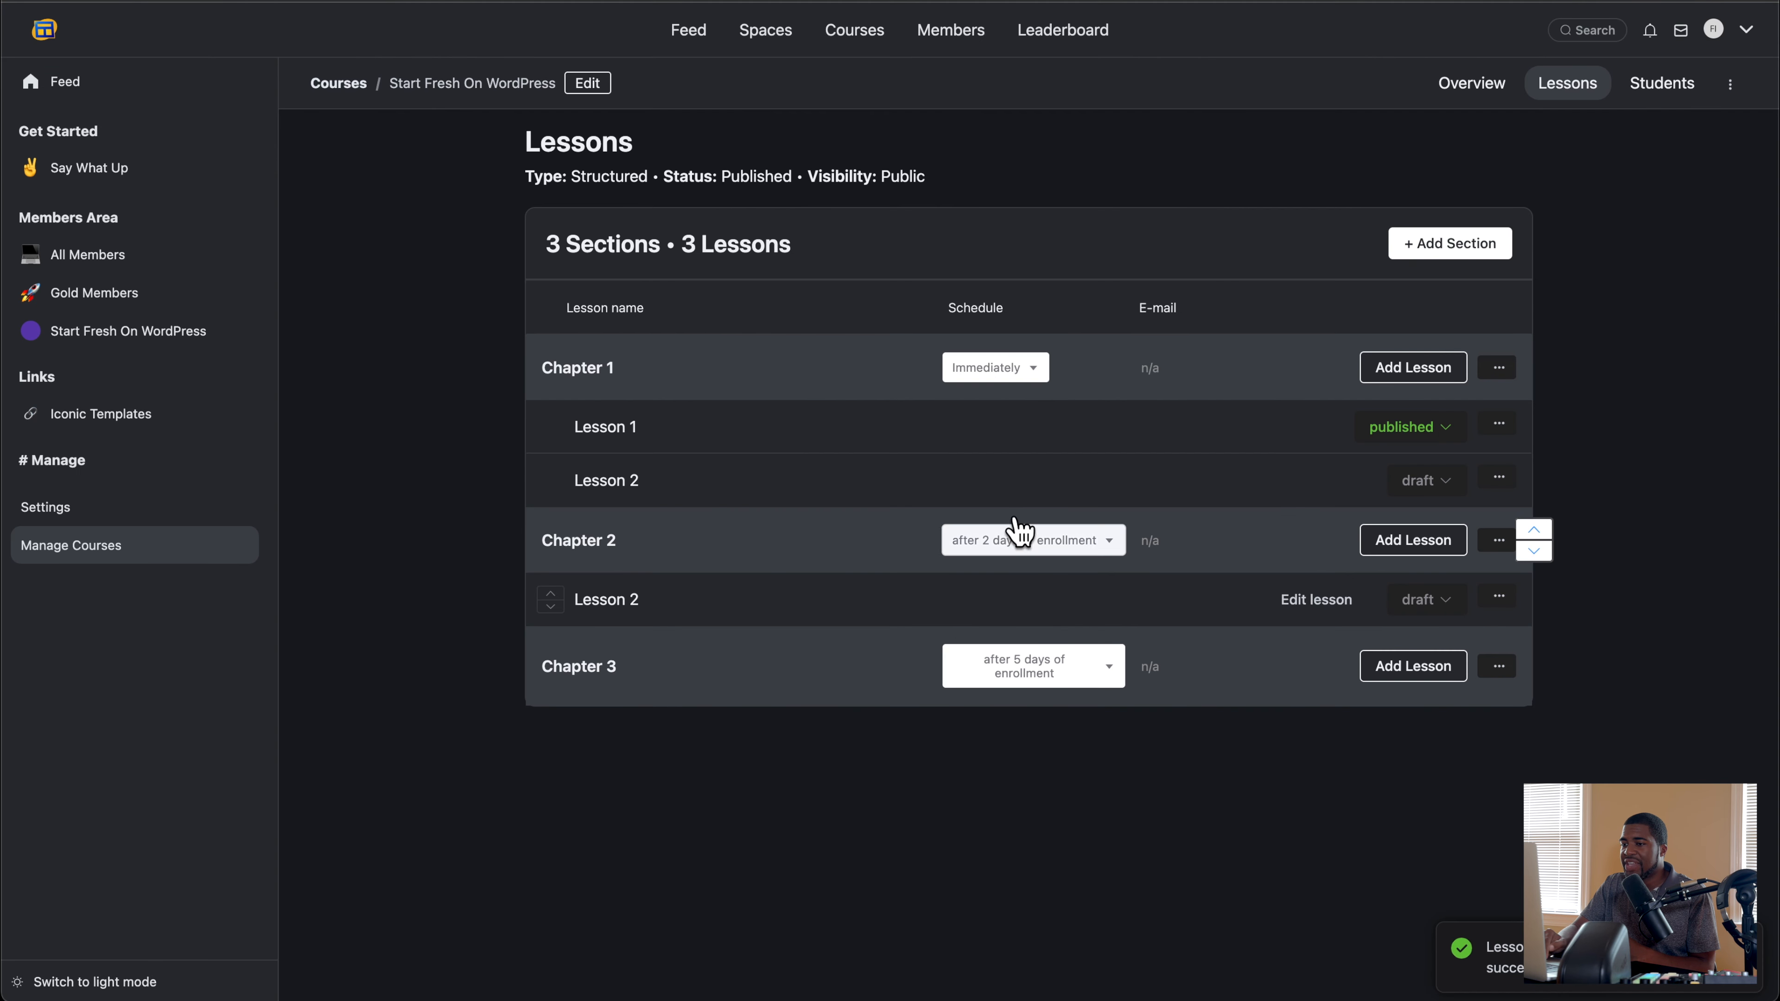
# Step: Delete the draft Lesson 2 from Chapter 1
pyautogui.click(1499, 477)
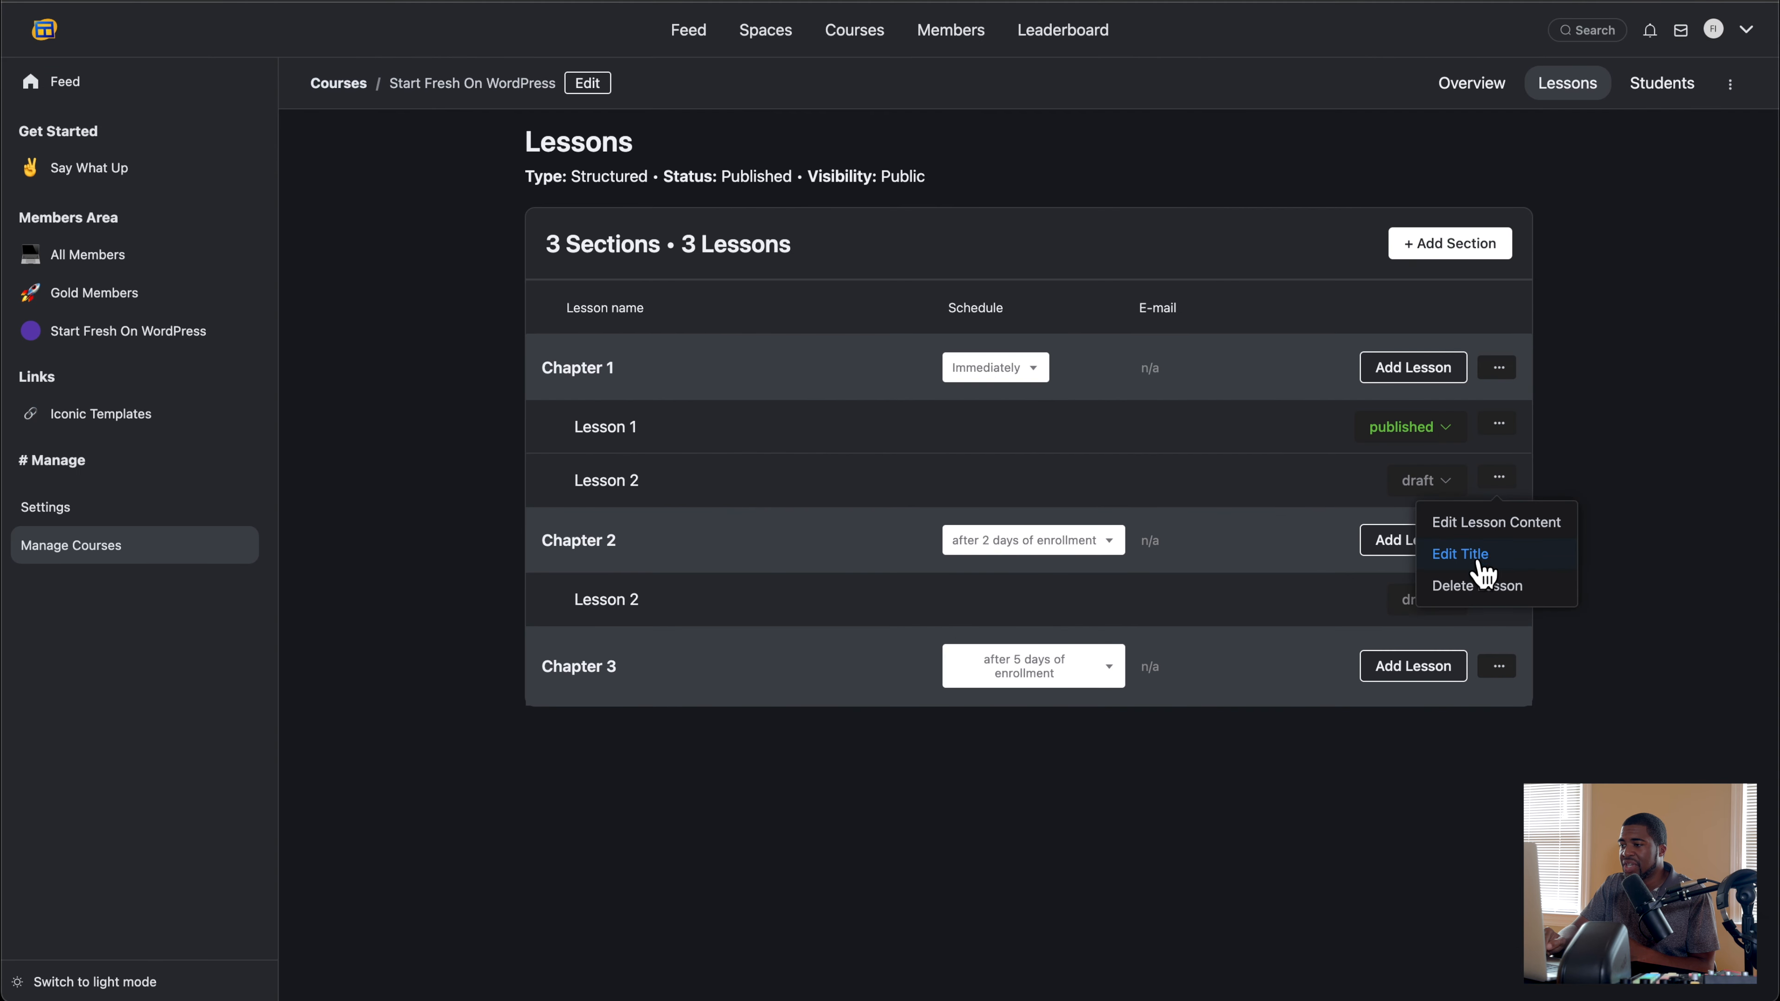
pyautogui.click(1480, 588)
pyautogui.click(1049, 552)
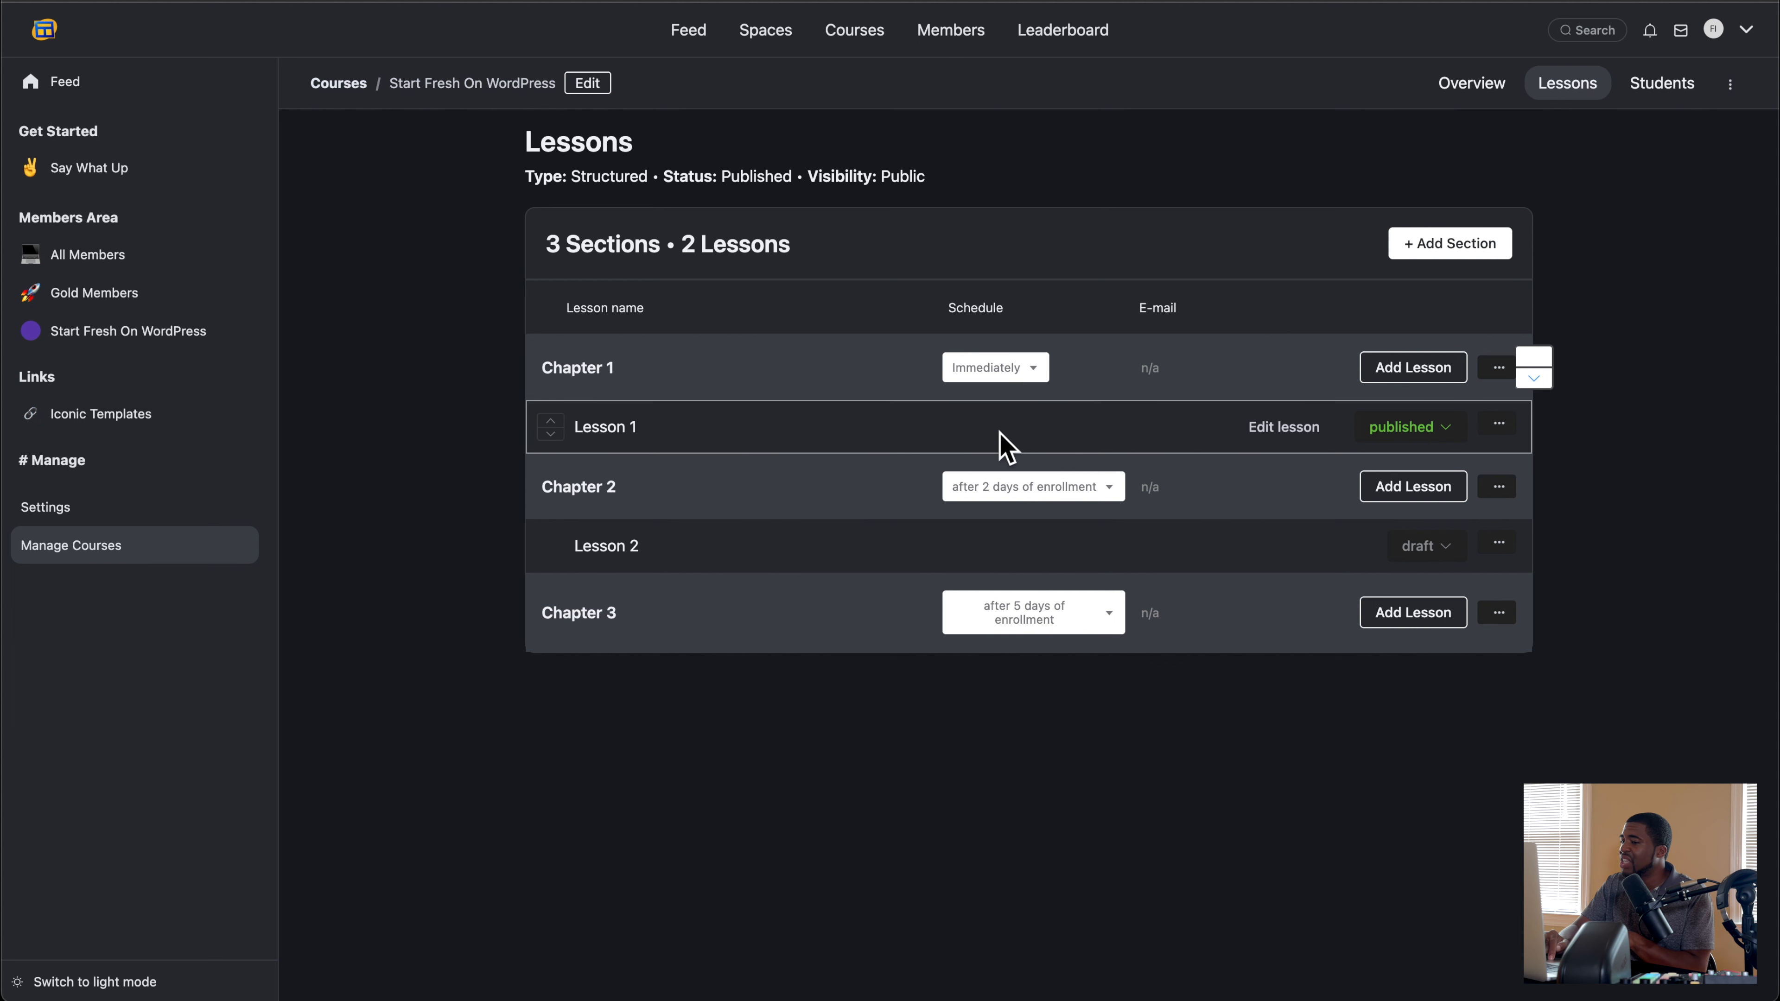
# Step: Set the course's enrollment type to Self Paced, save the changes and return to the lesson list
pyautogui.click(1731, 84)
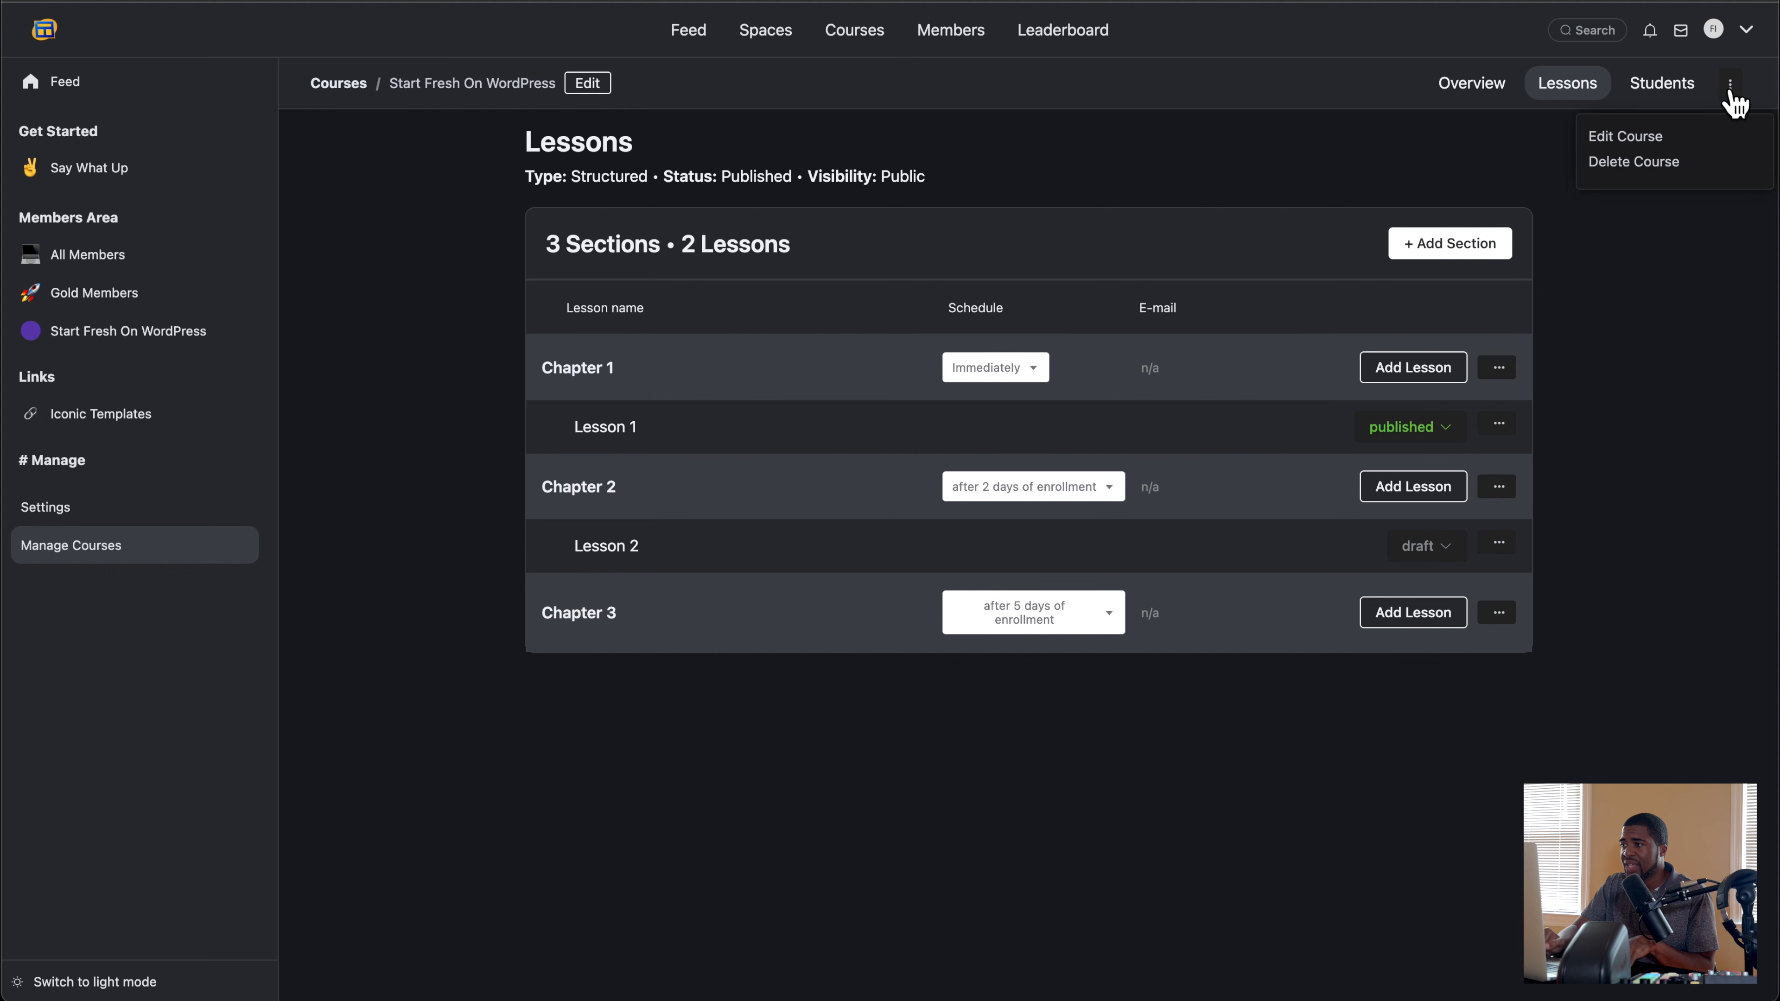
pyautogui.click(1655, 140)
pyautogui.click(730, 602)
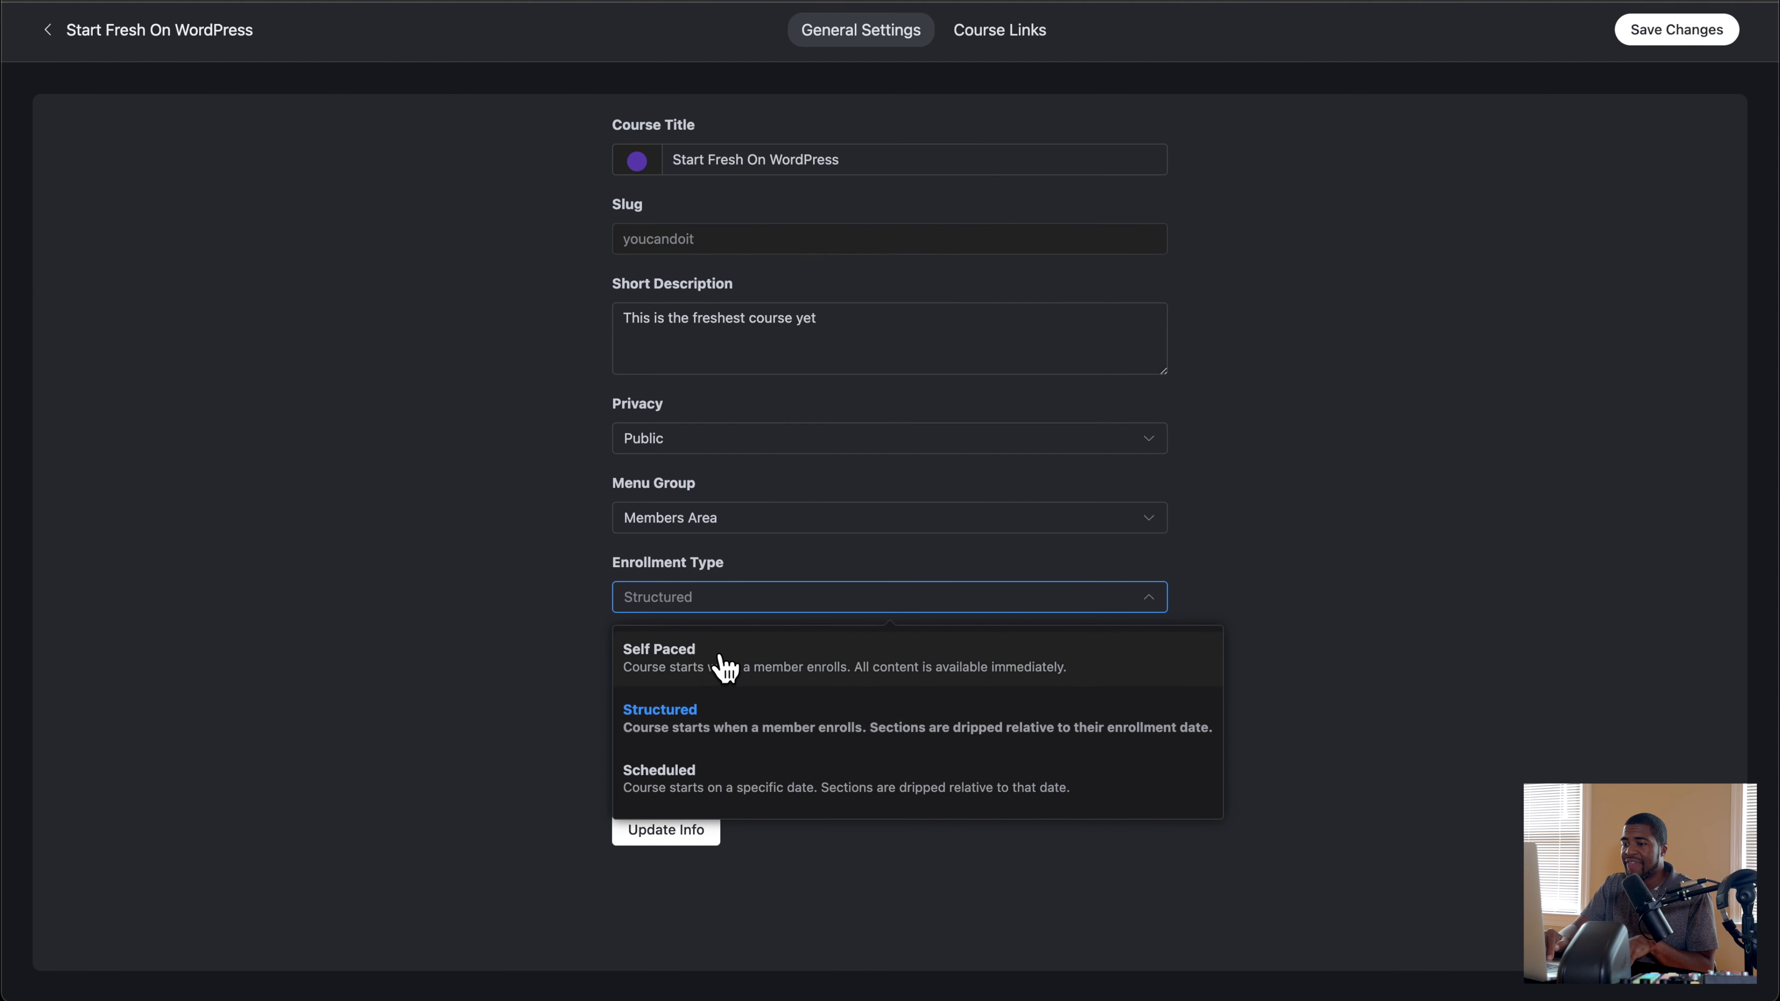
pyautogui.click(726, 668)
pyautogui.click(1669, 48)
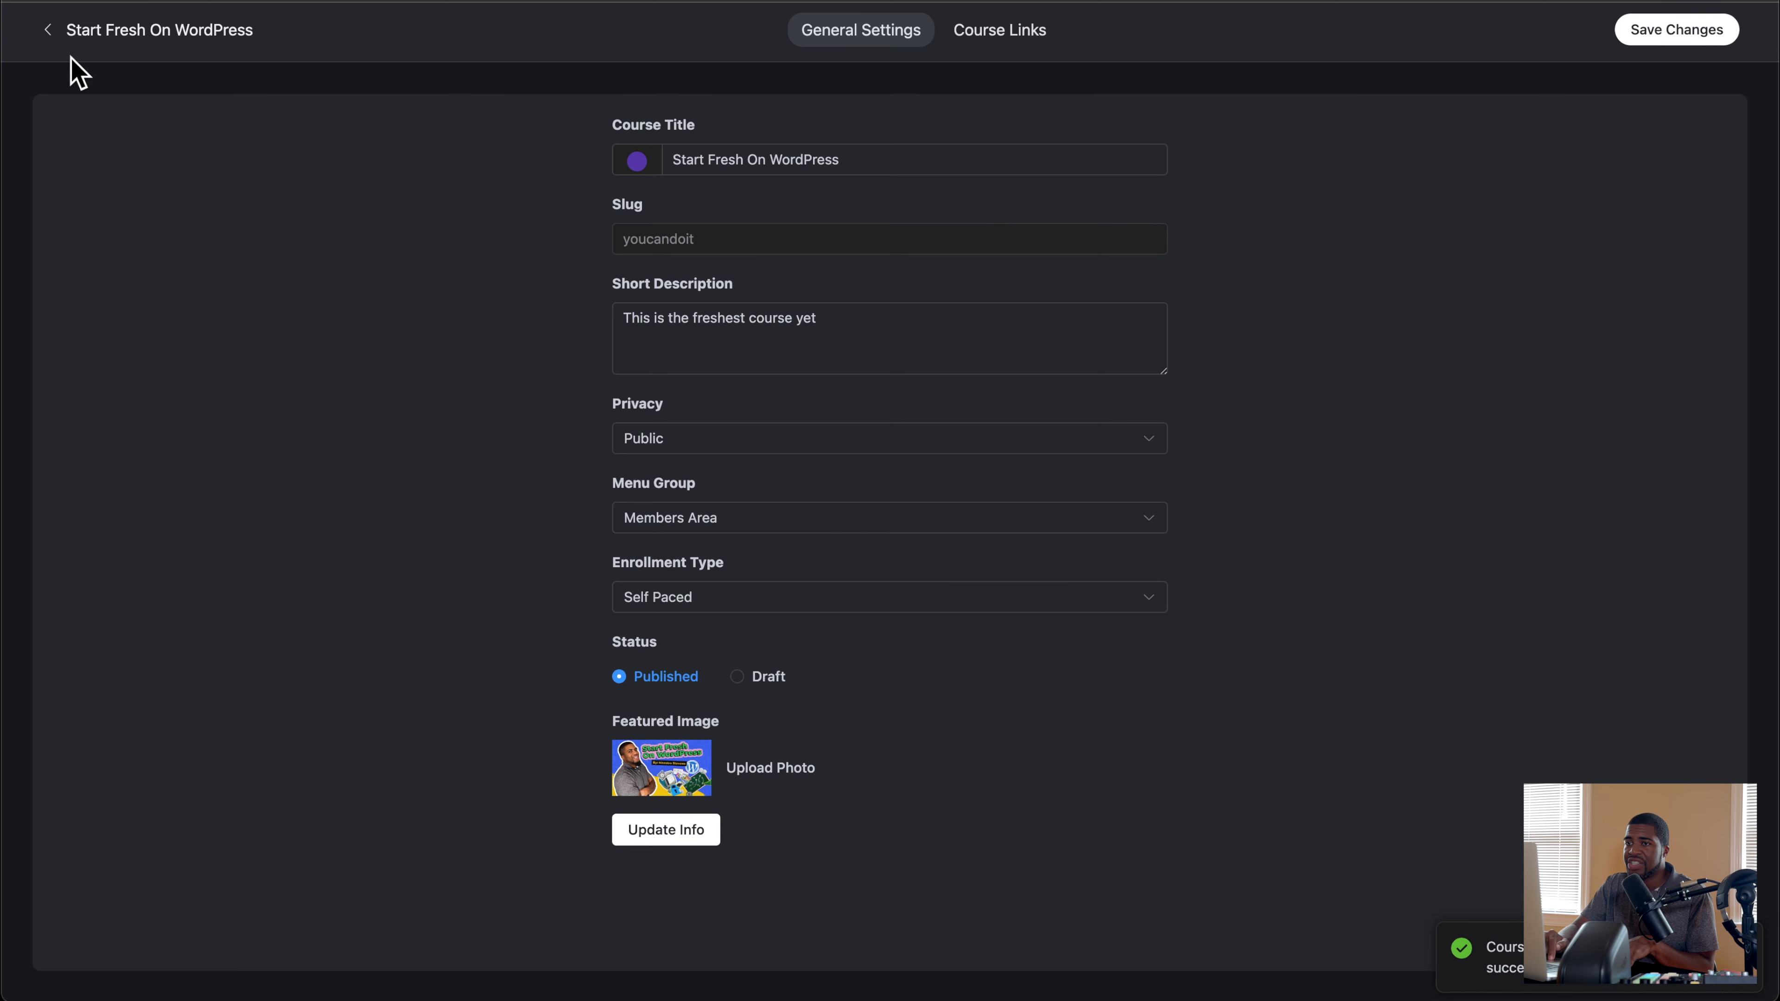
pyautogui.click(49, 31)
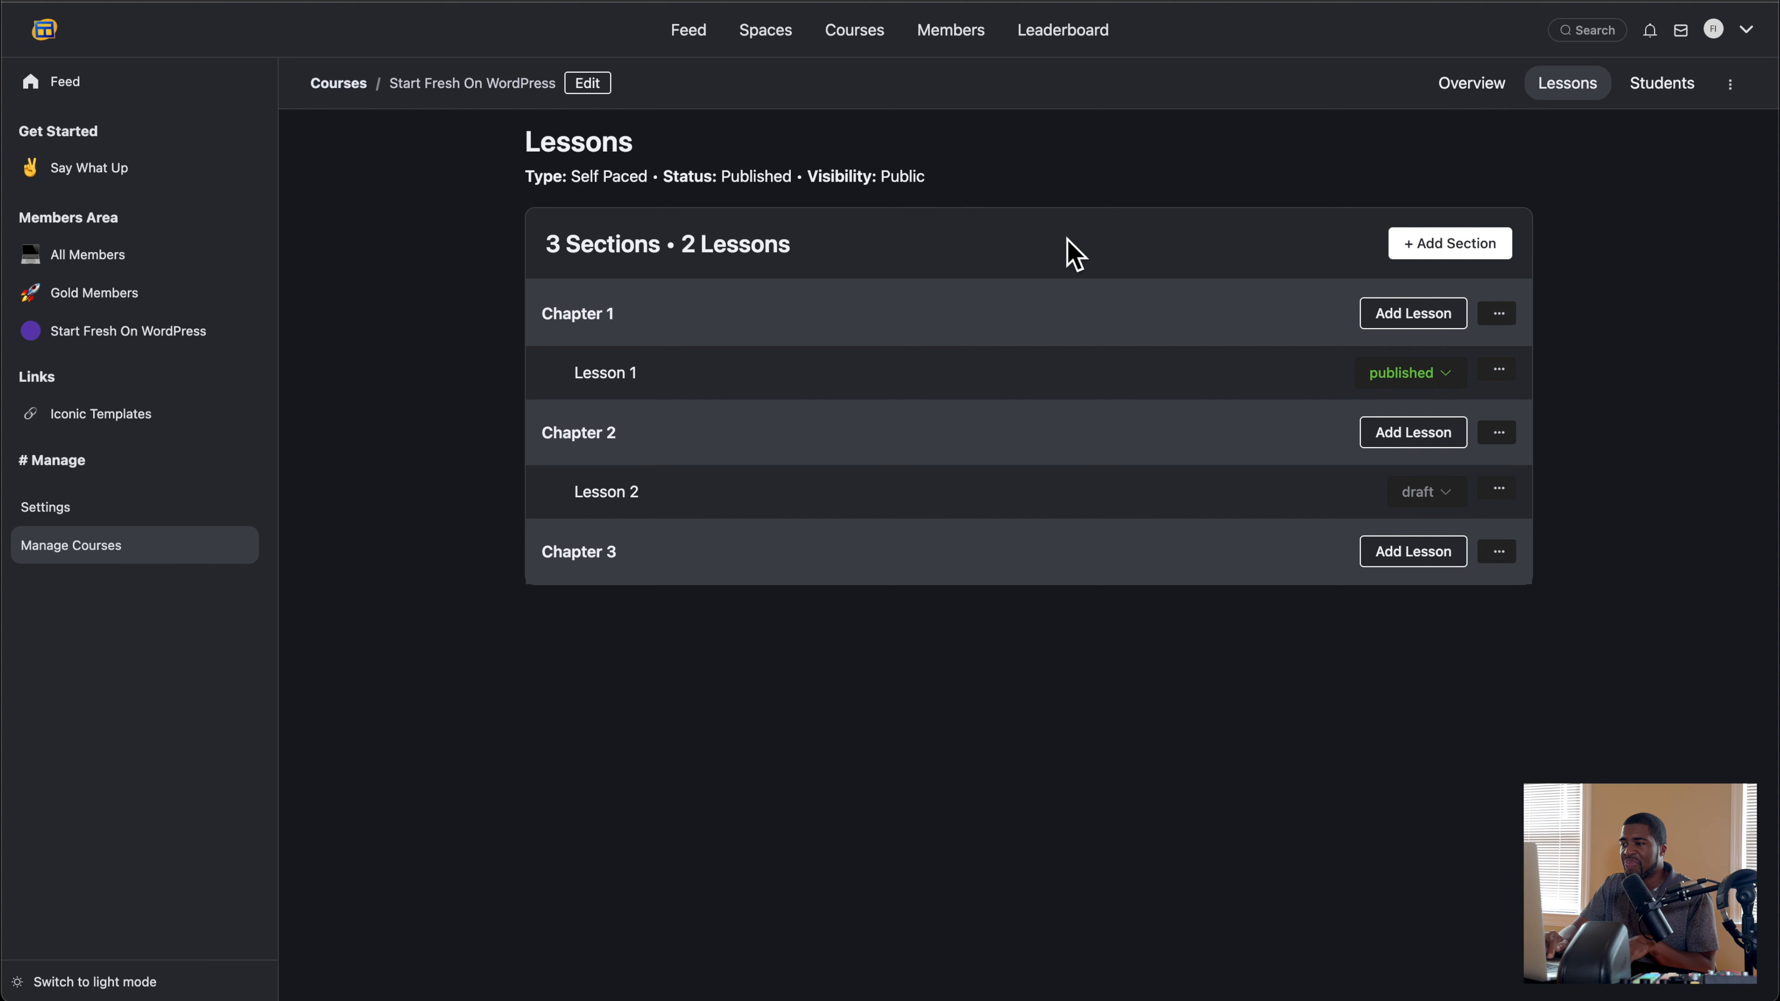
# Step: Set the course's enrollment type to Scheduled, update the course info and return to the lesson list
pyautogui.click(1728, 86)
pyautogui.click(1659, 139)
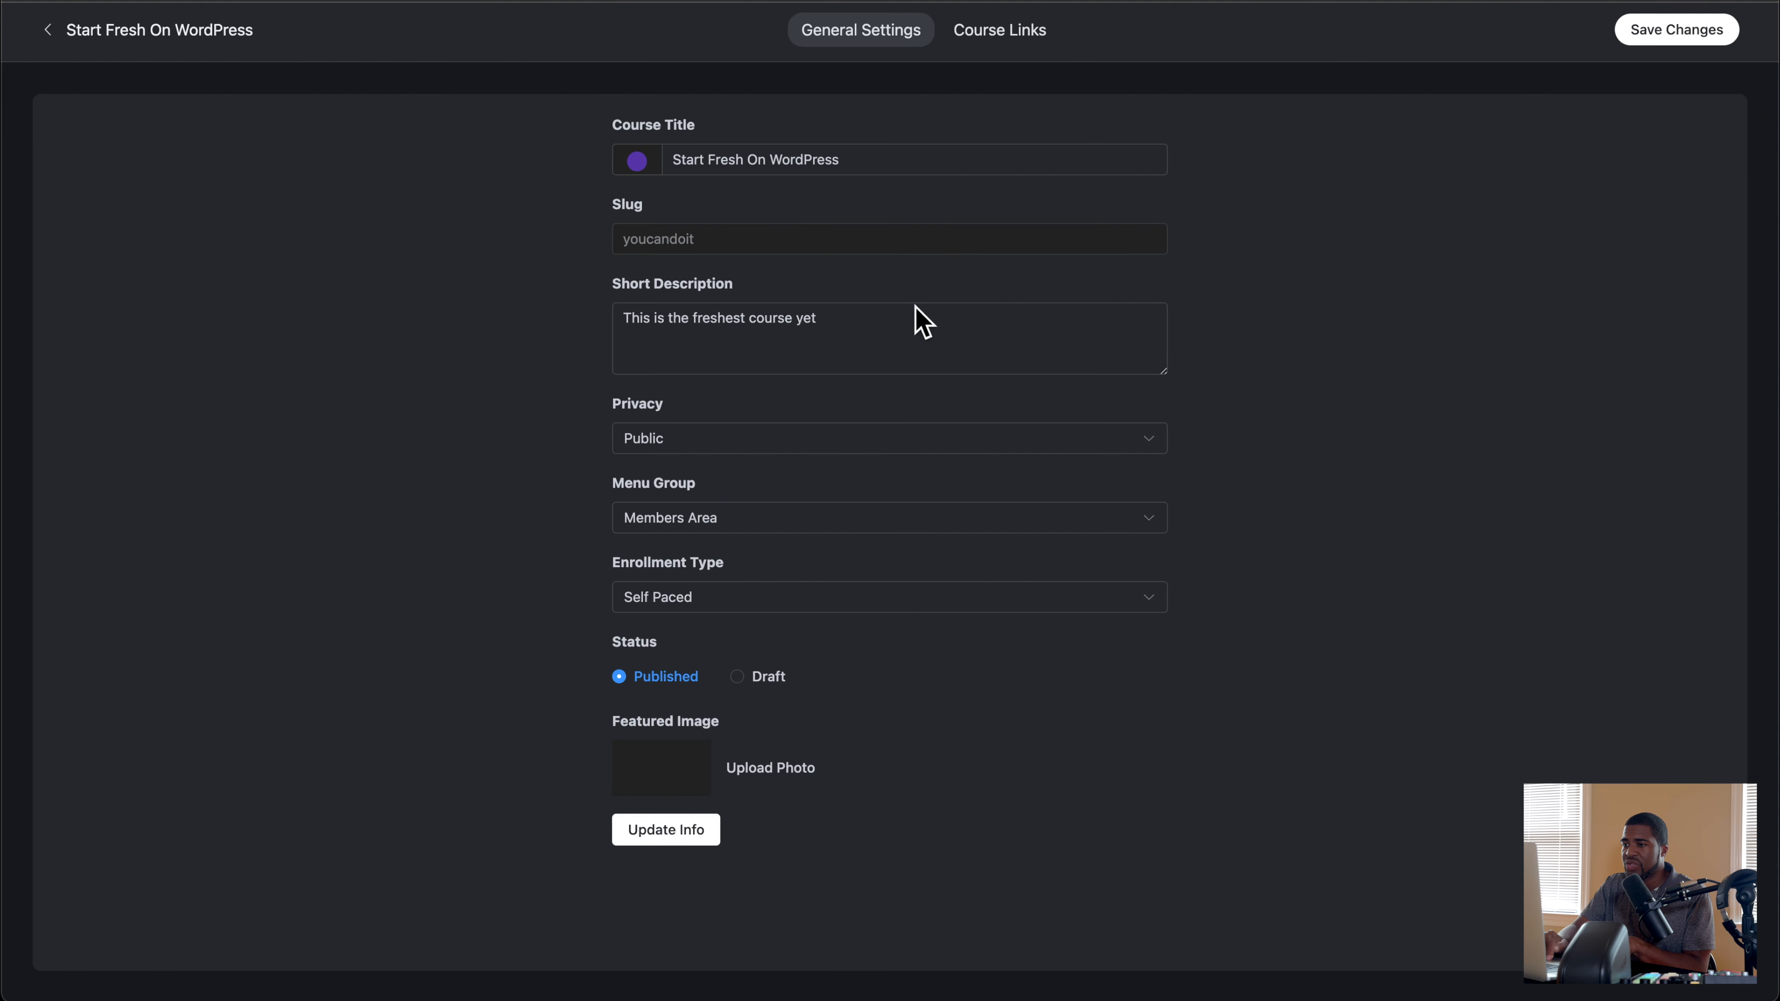
pyautogui.click(773, 598)
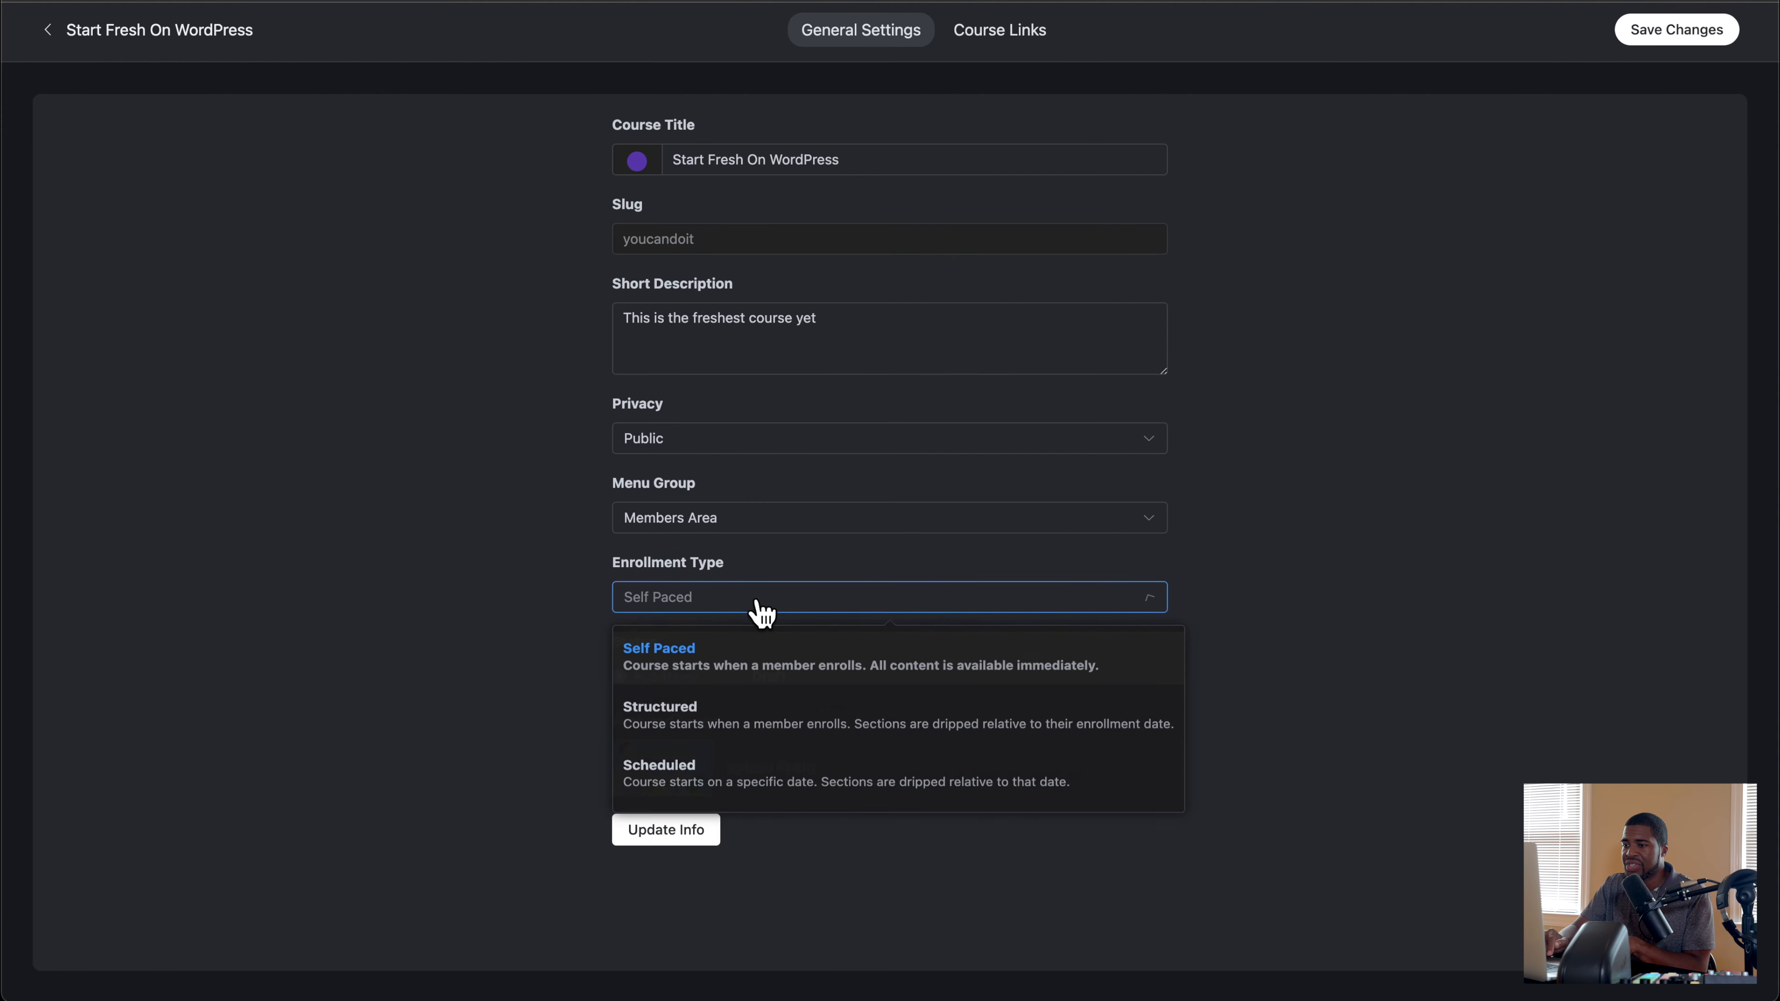
pyautogui.click(704, 791)
pyautogui.click(696, 829)
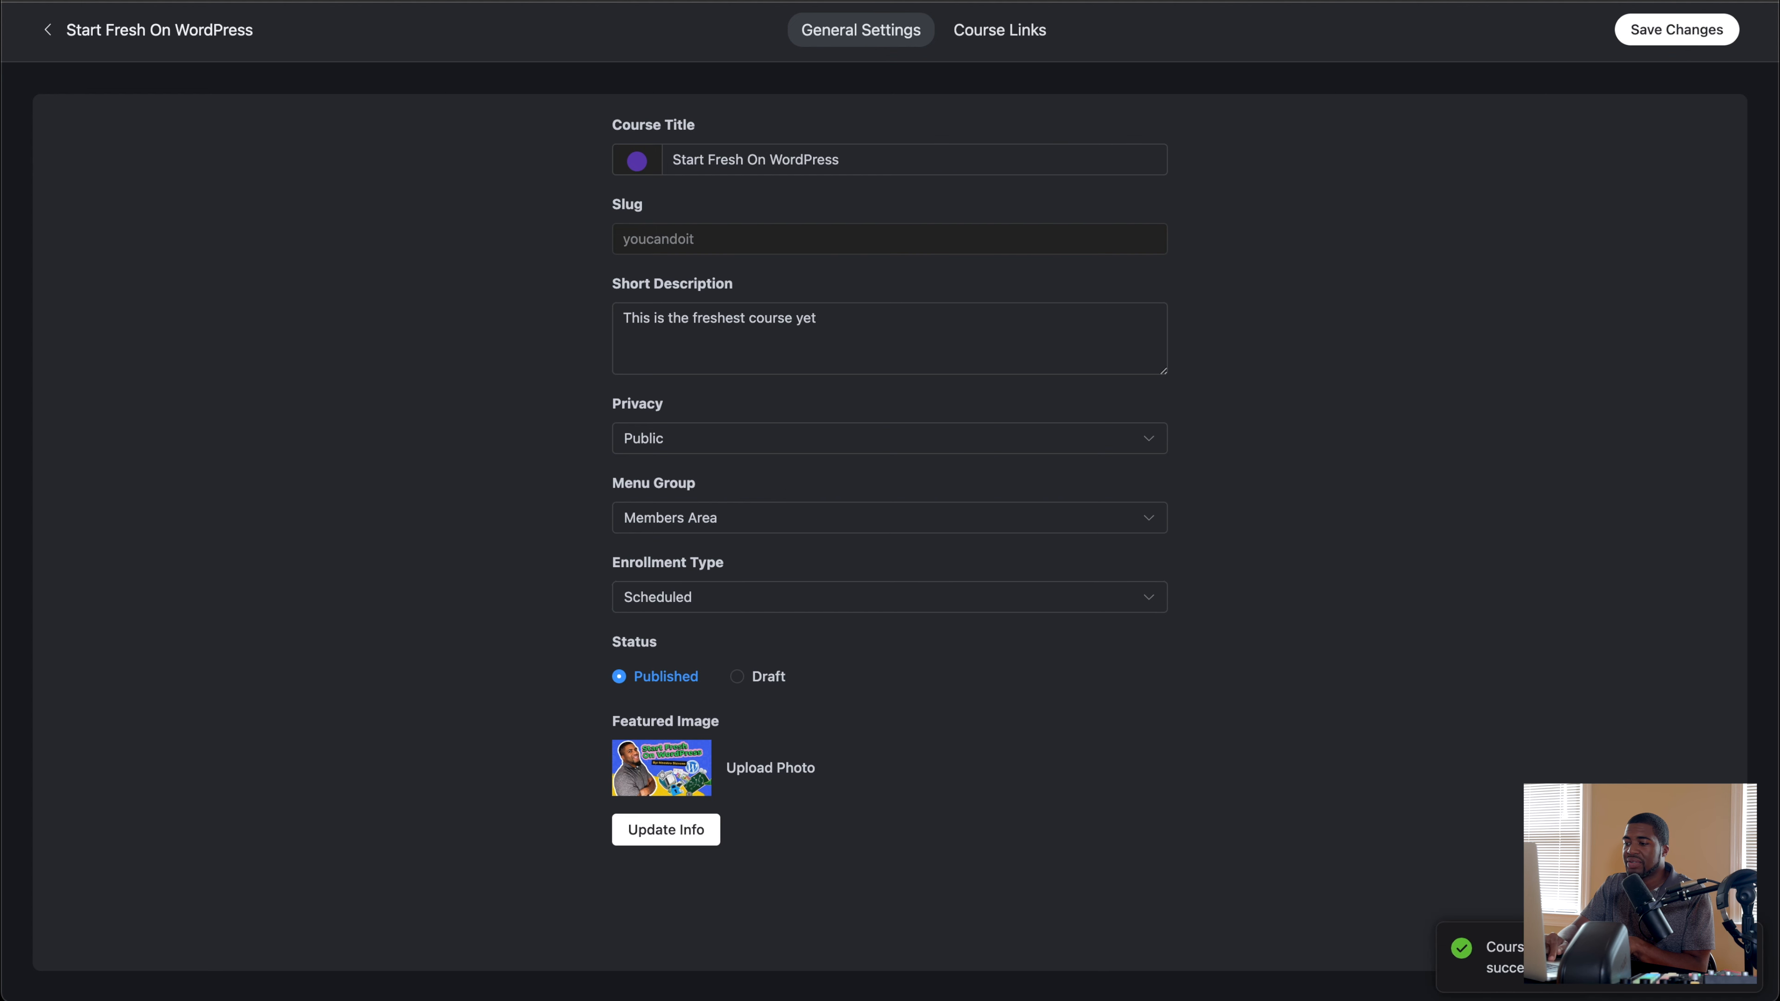
pyautogui.click(116, 30)
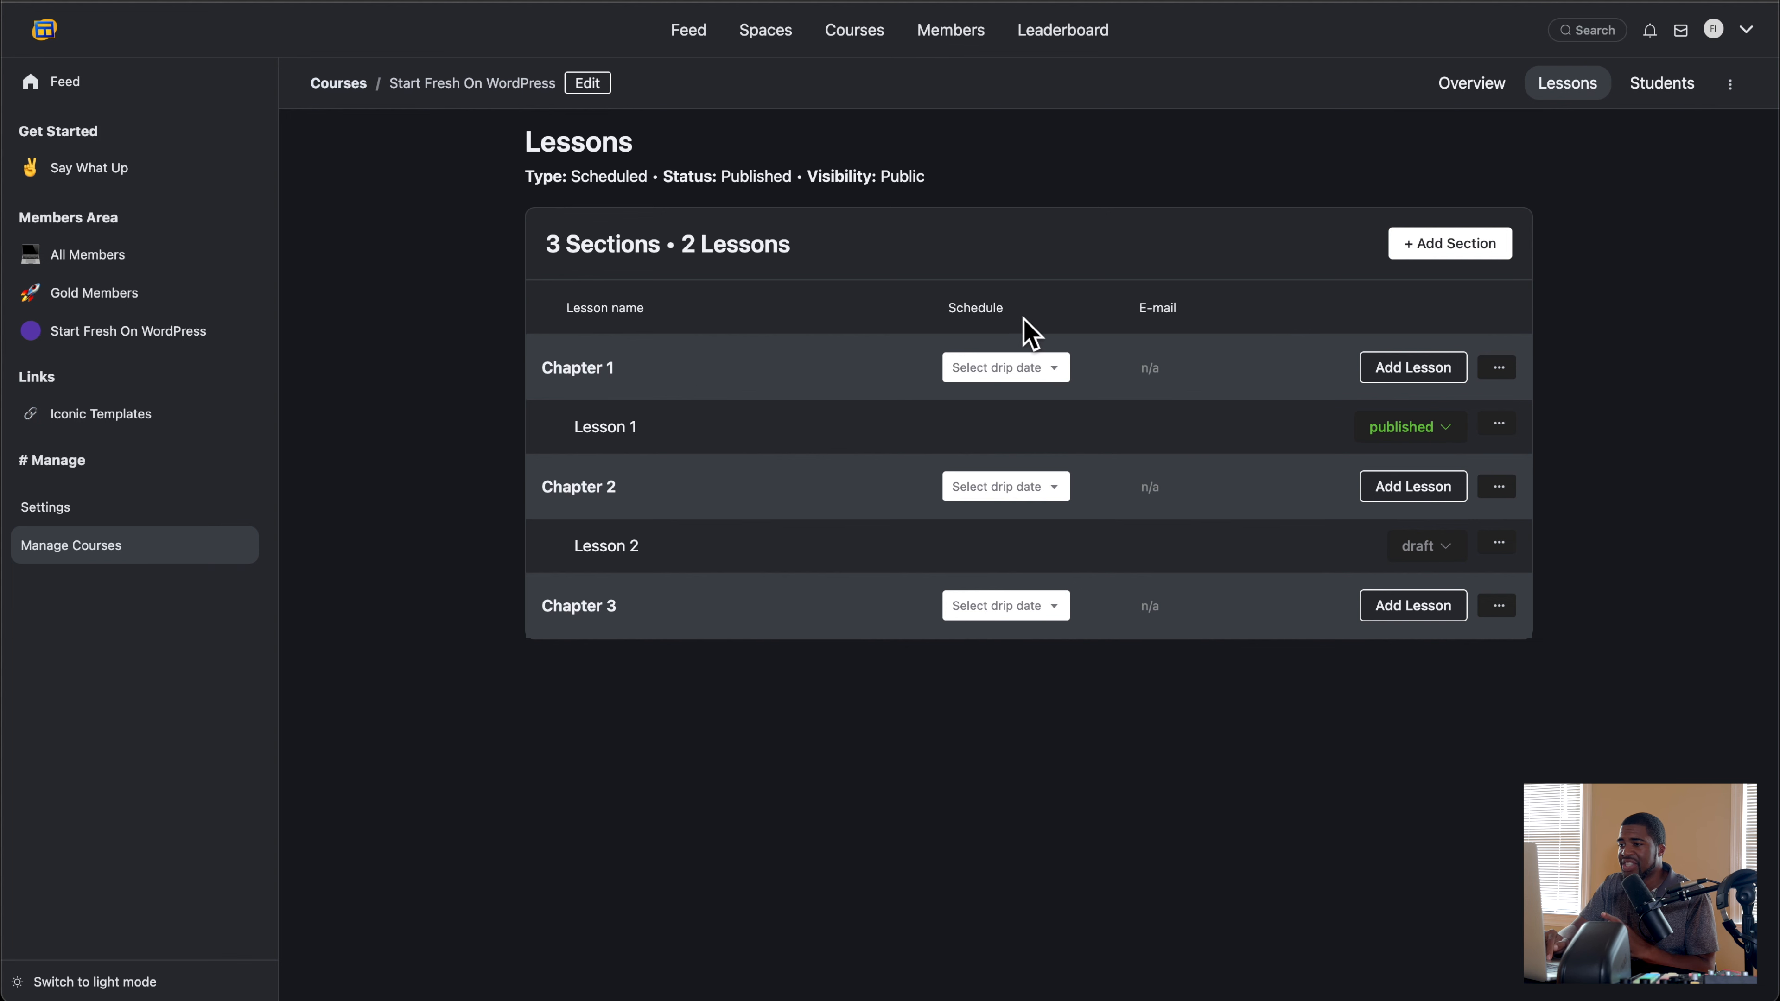
# Step: Open Chapter 1's Lesson 1 in the lesson editor and review its feature settings, video and text content
pyautogui.click(1407, 372)
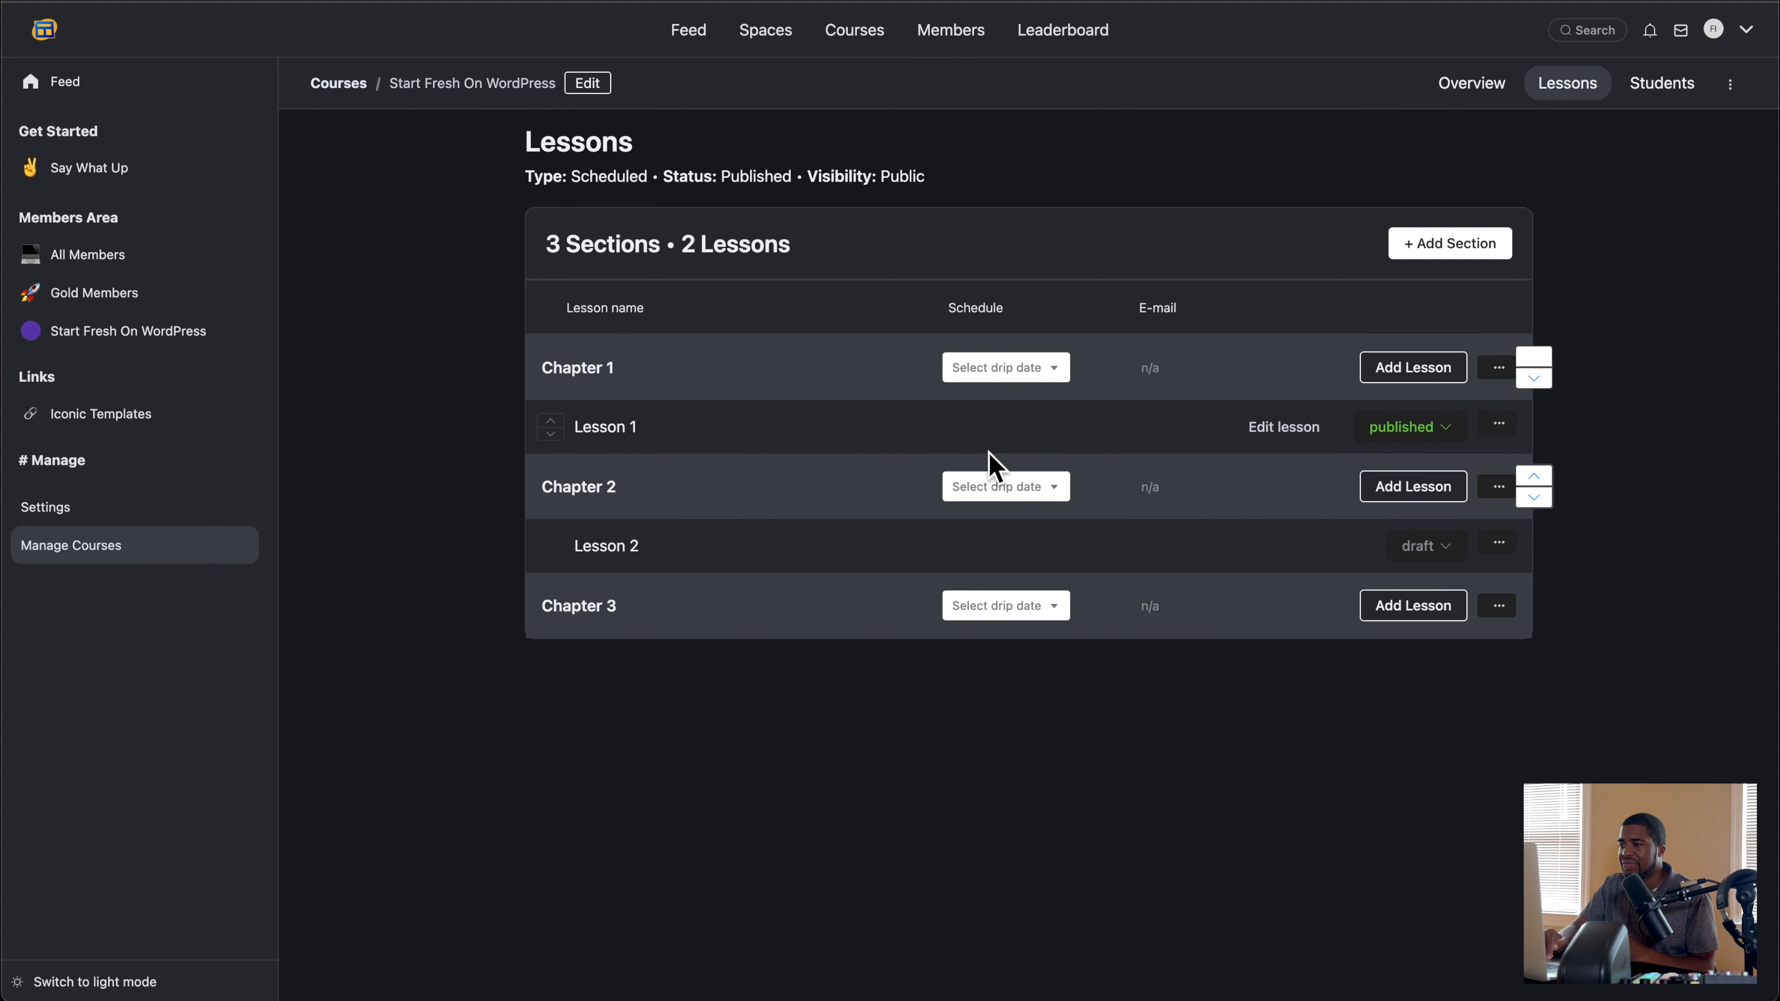
pyautogui.click(1278, 426)
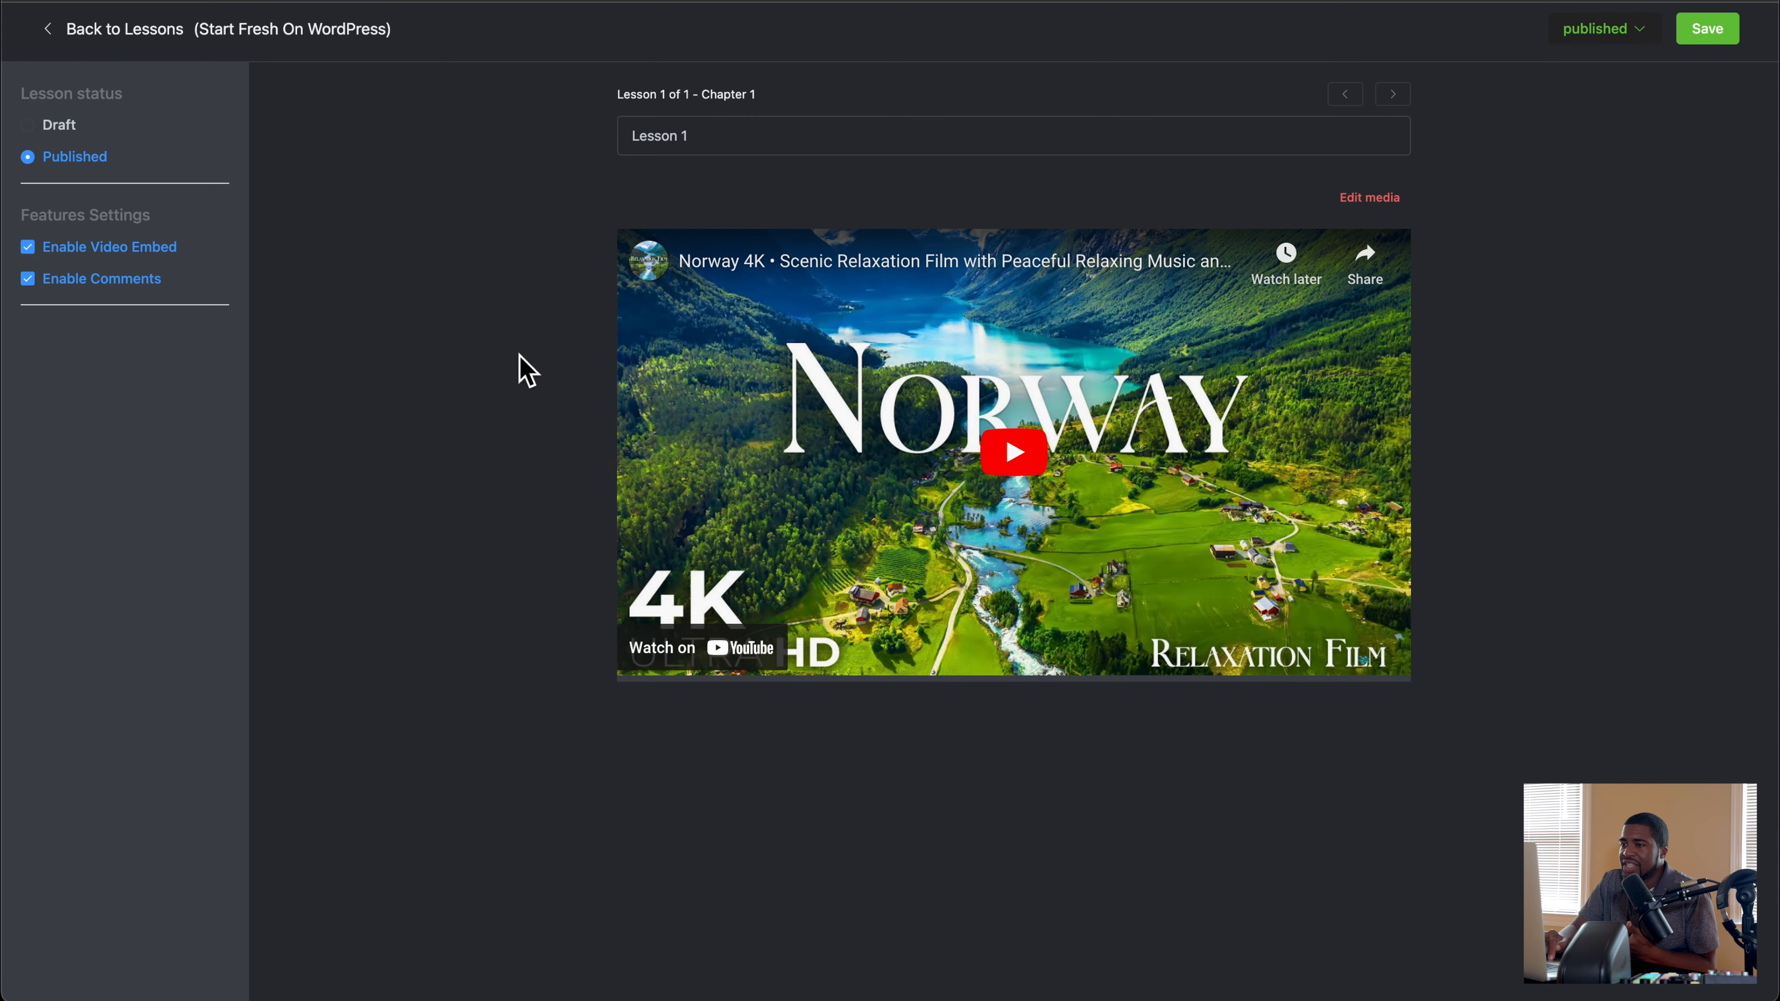
pyautogui.scroll(1, 512, 371)
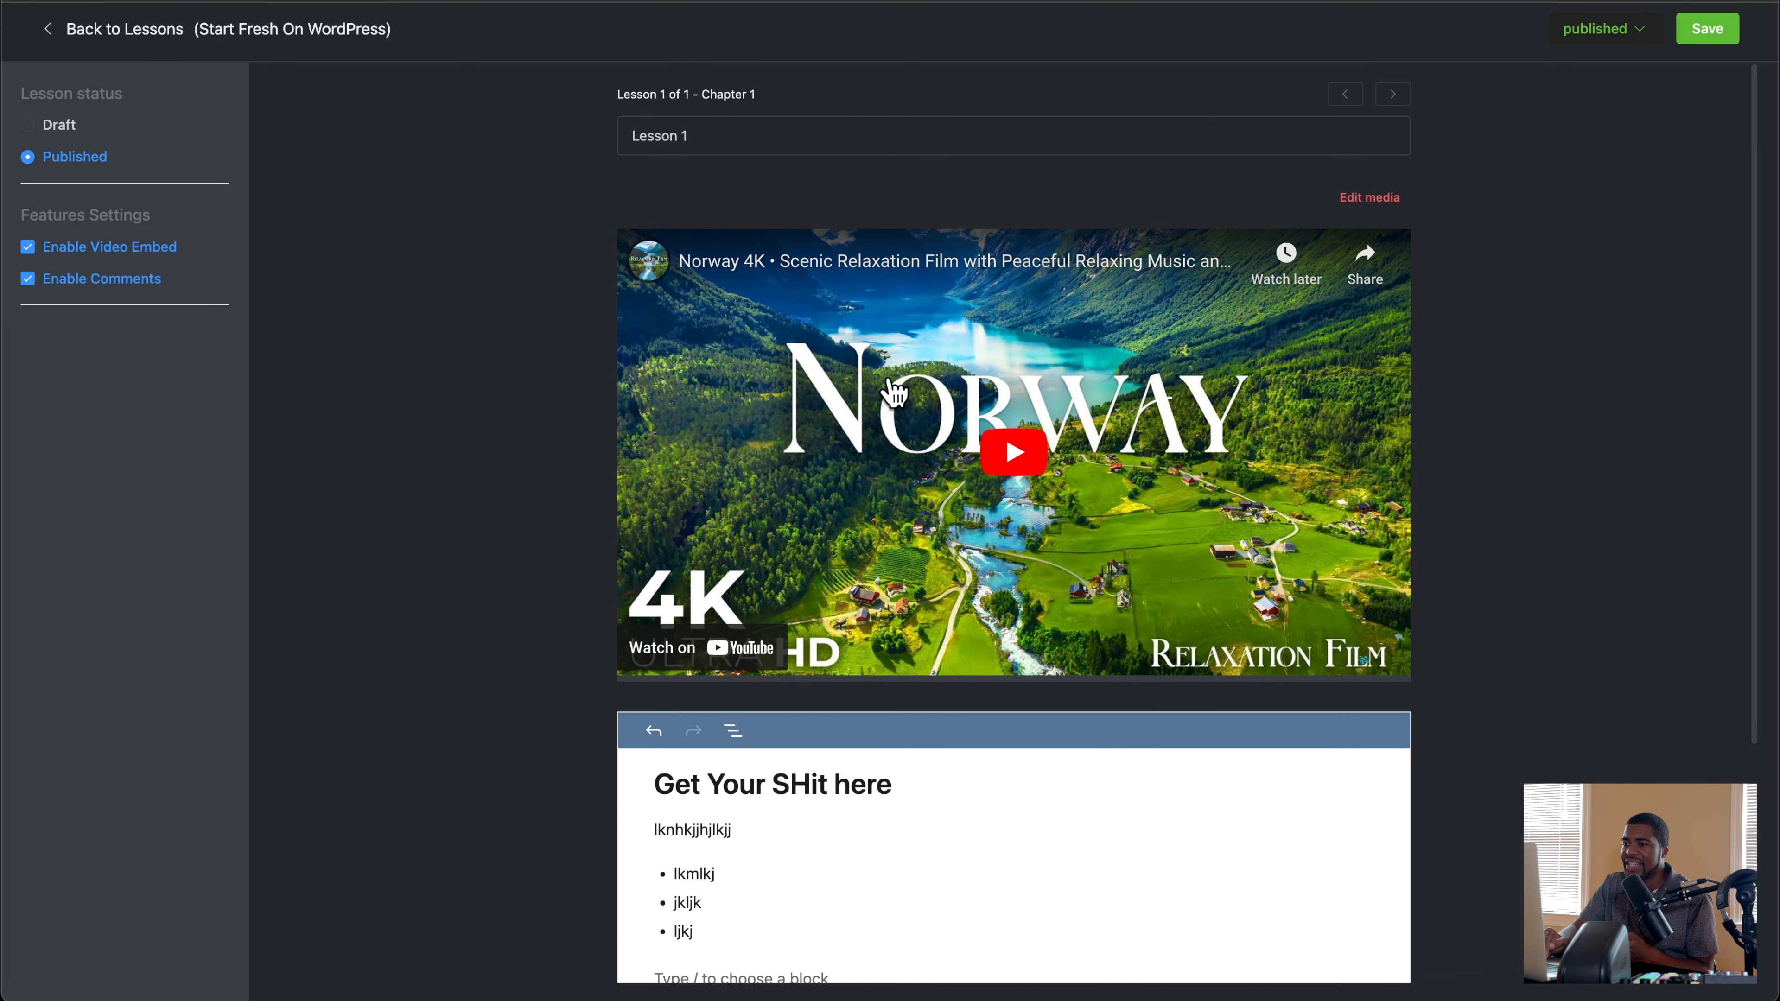
pyautogui.scroll(-3, 595, 396)
pyautogui.scroll(3, 537, 378)
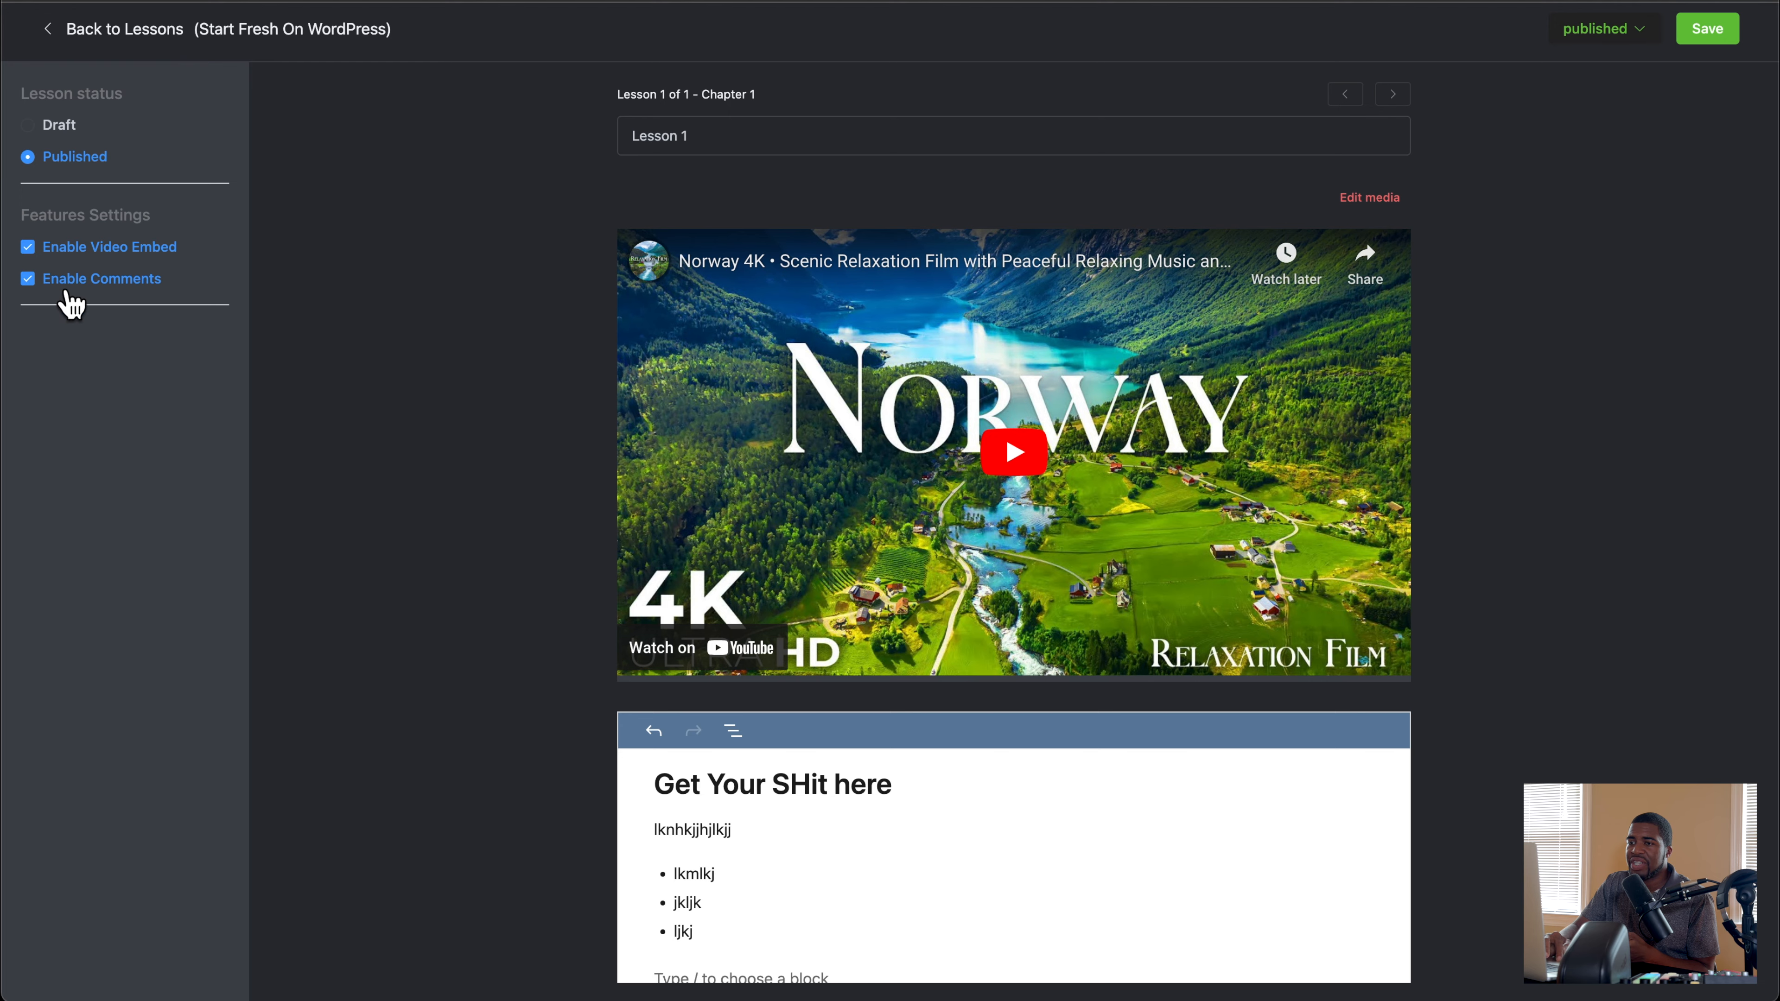
pyautogui.scroll(-5, 676, 358)
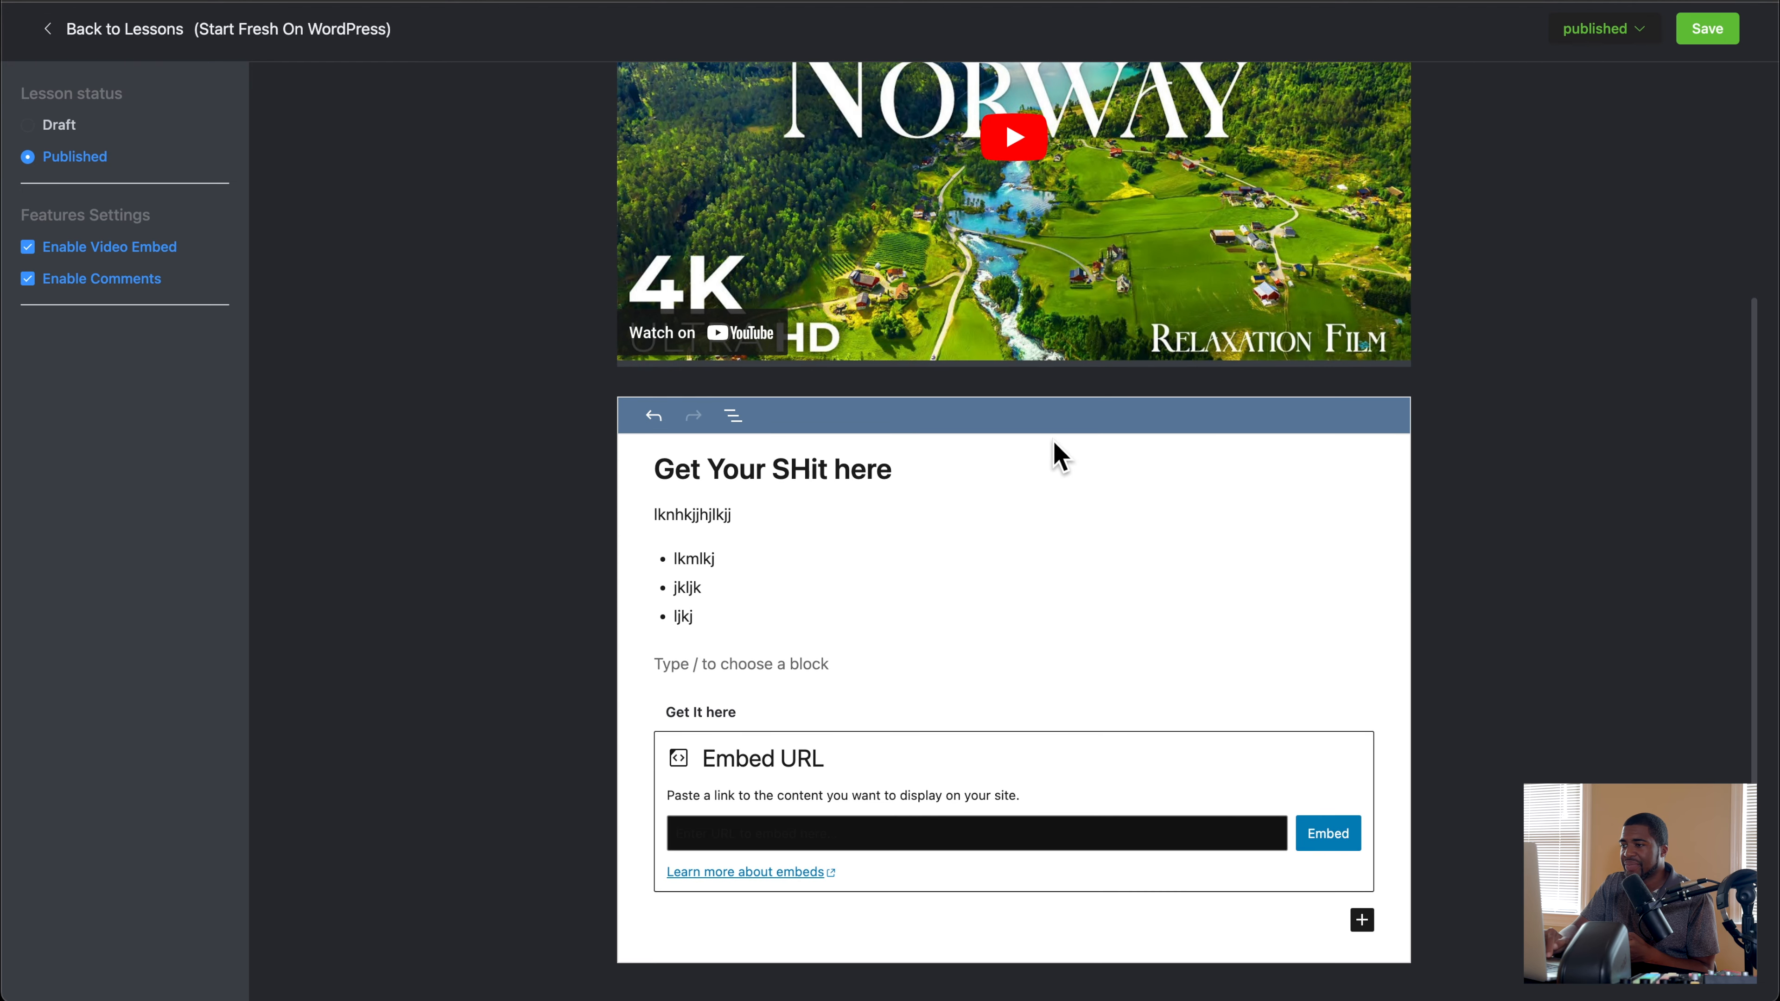
# Step: Bring up the block choices on the empty line below Lesson 1's bulleted list and examine the available block types and formatting options
pyautogui.click(746, 587)
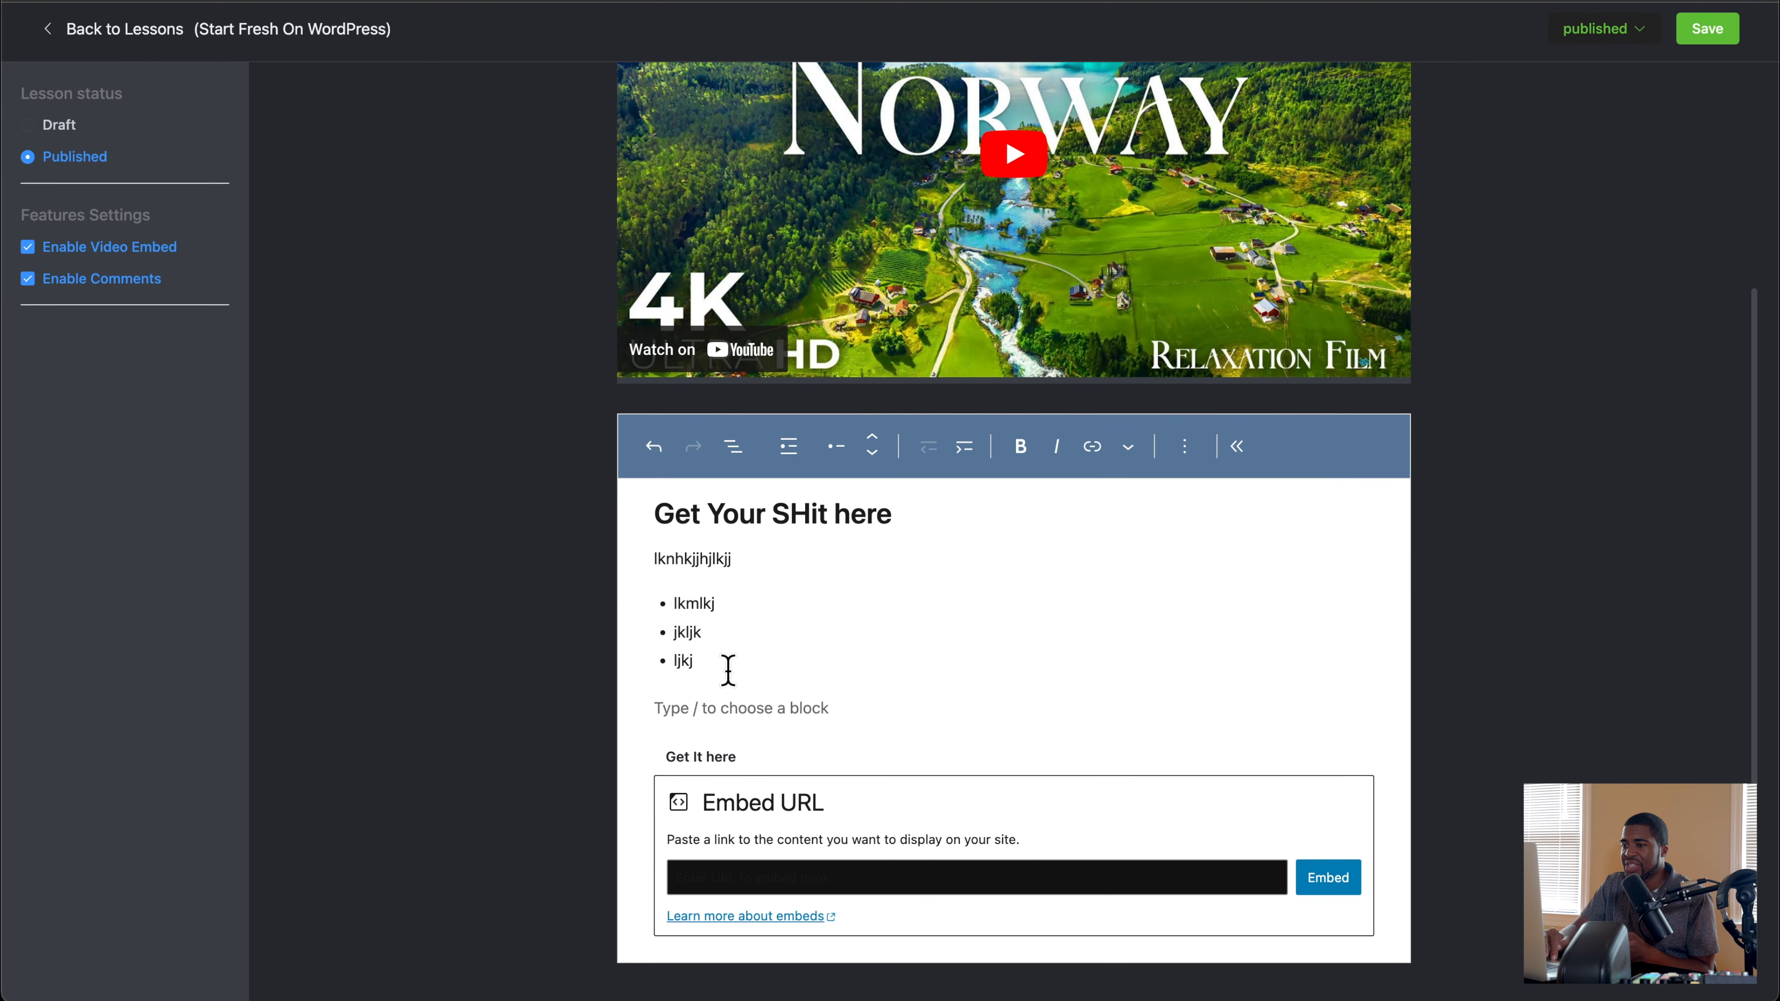
pyautogui.click(748, 709)
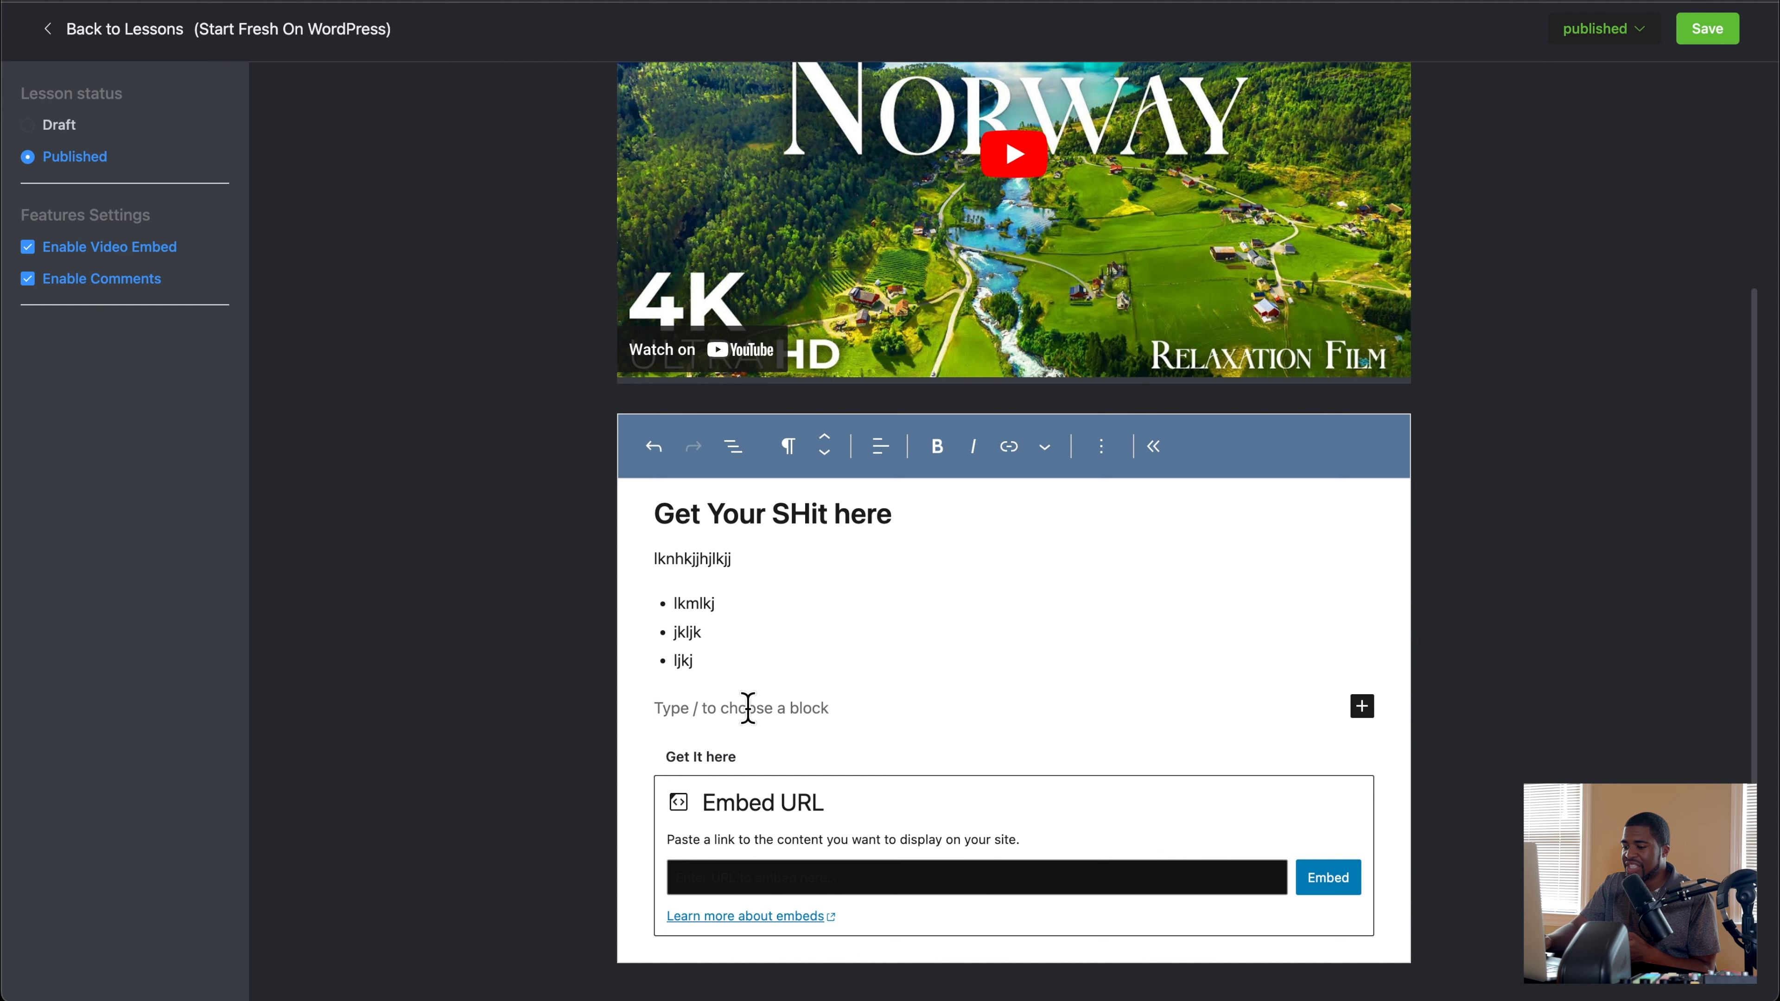
pyautogui.write('/')
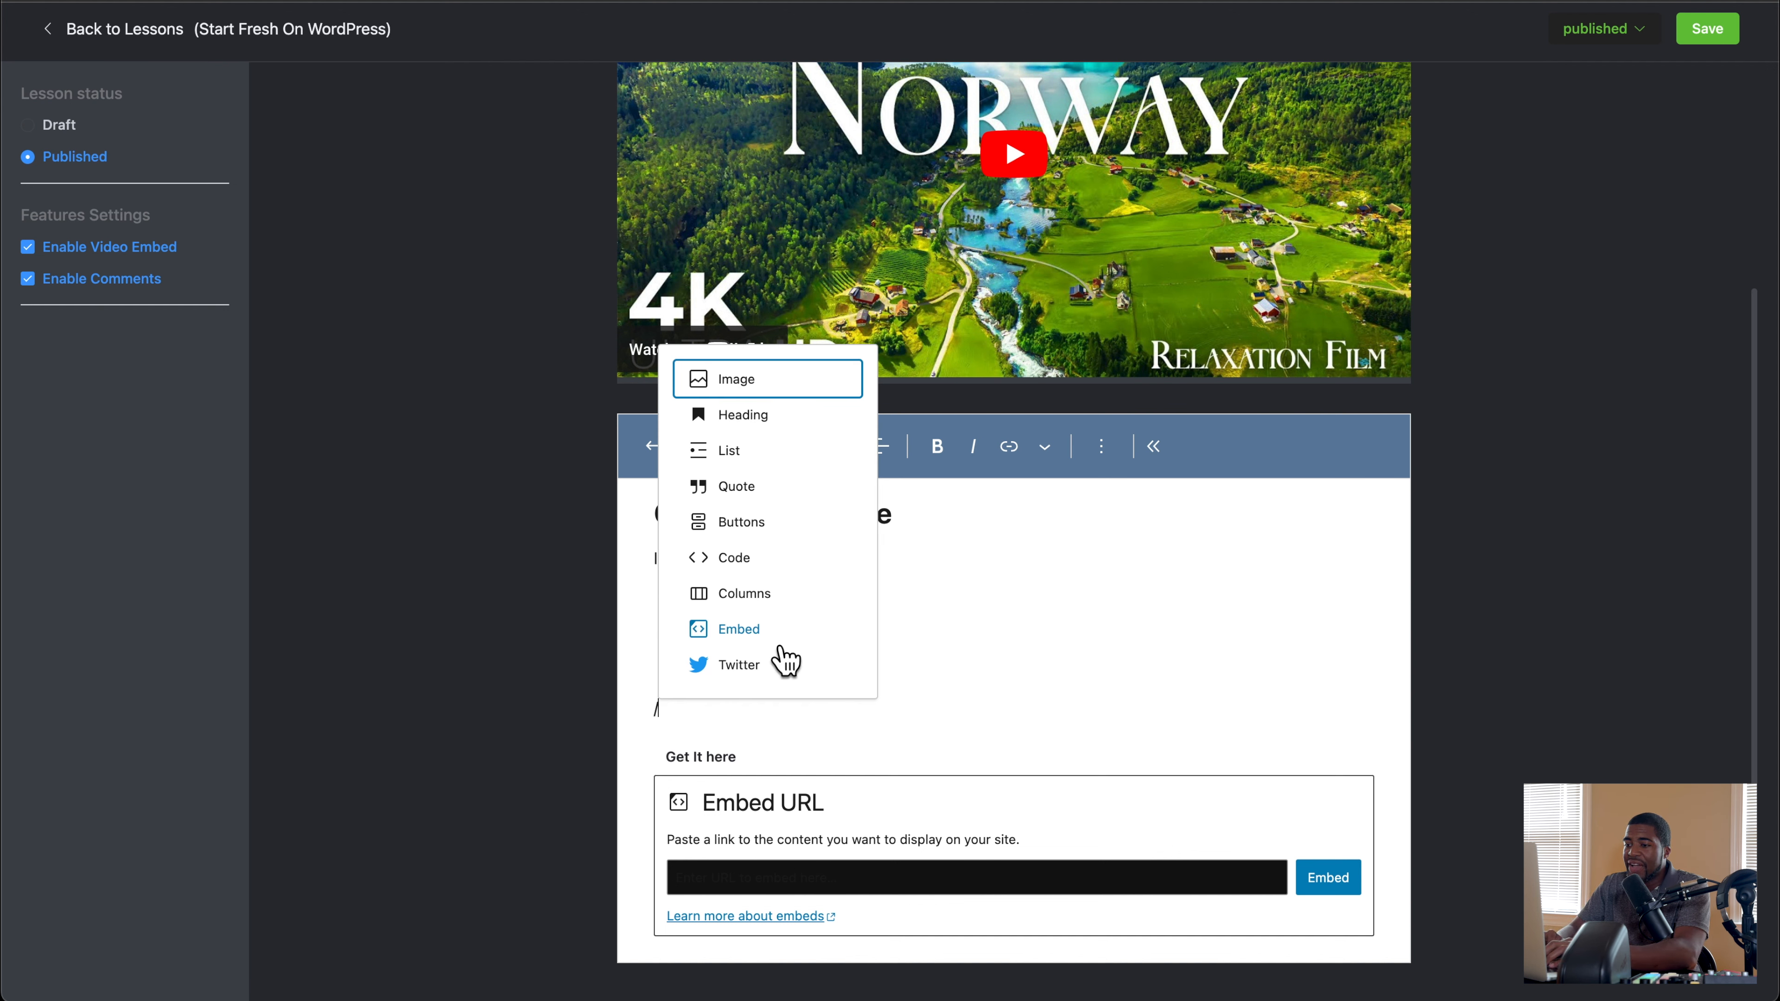
pyautogui.click(739, 742)
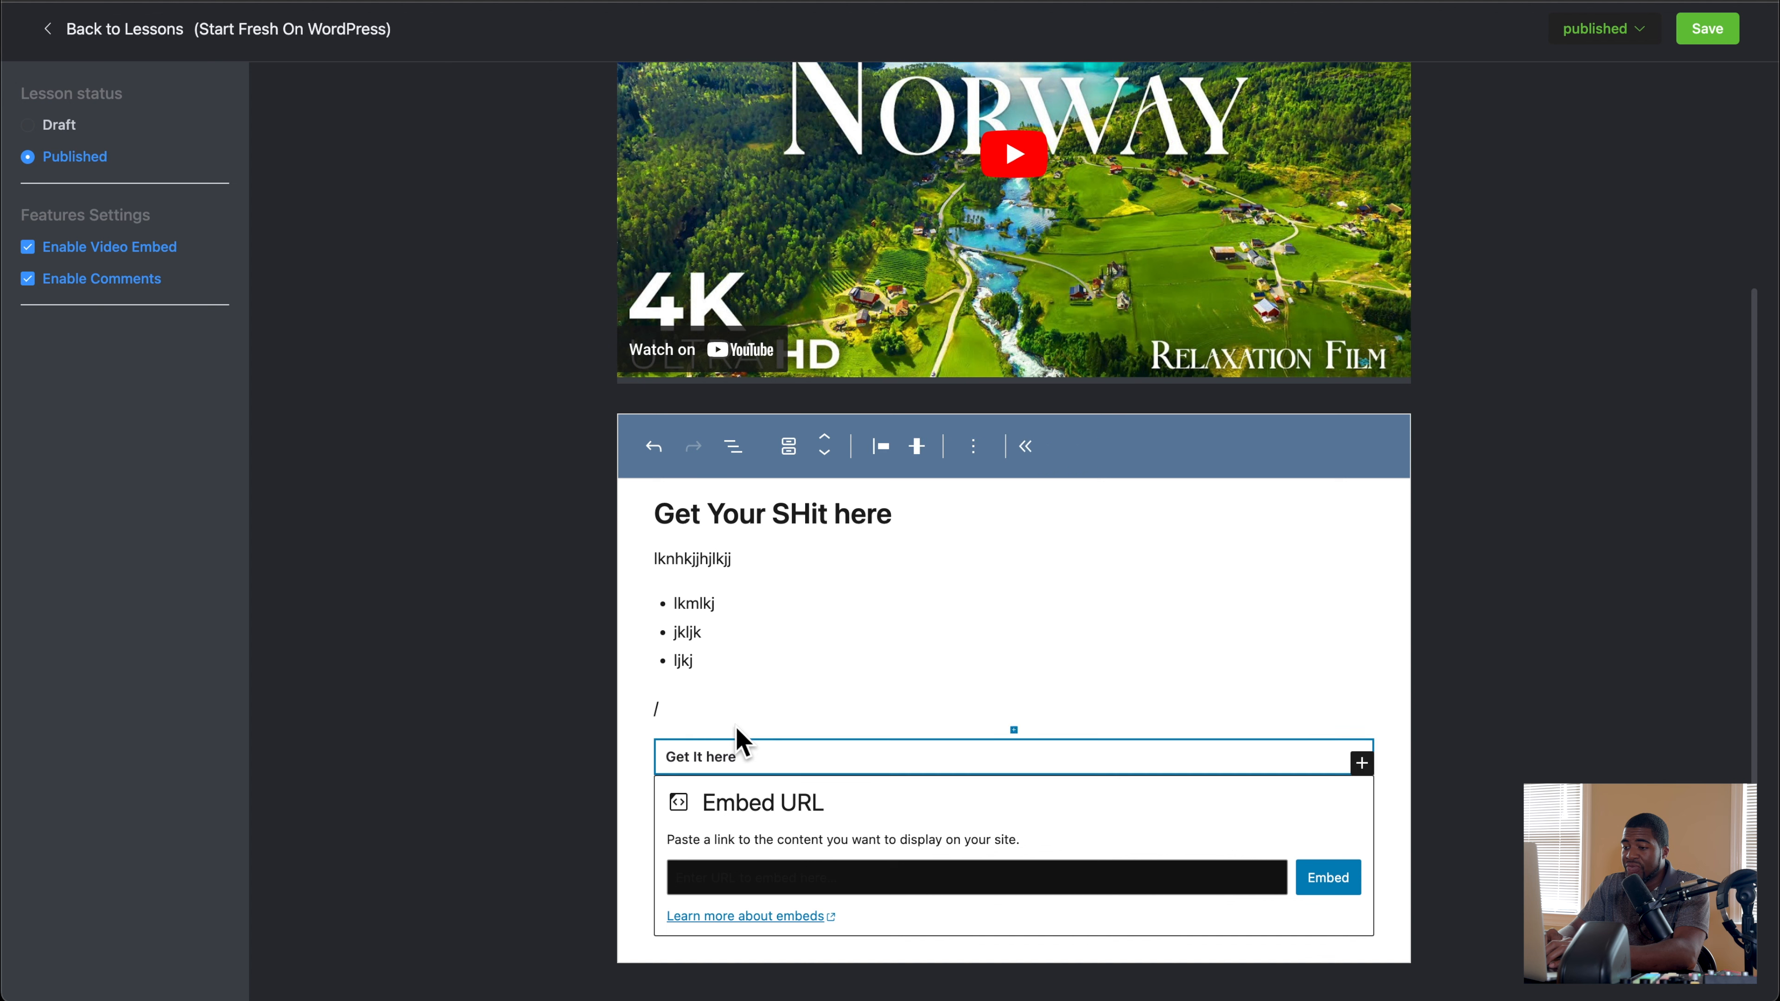
pyautogui.click(731, 700)
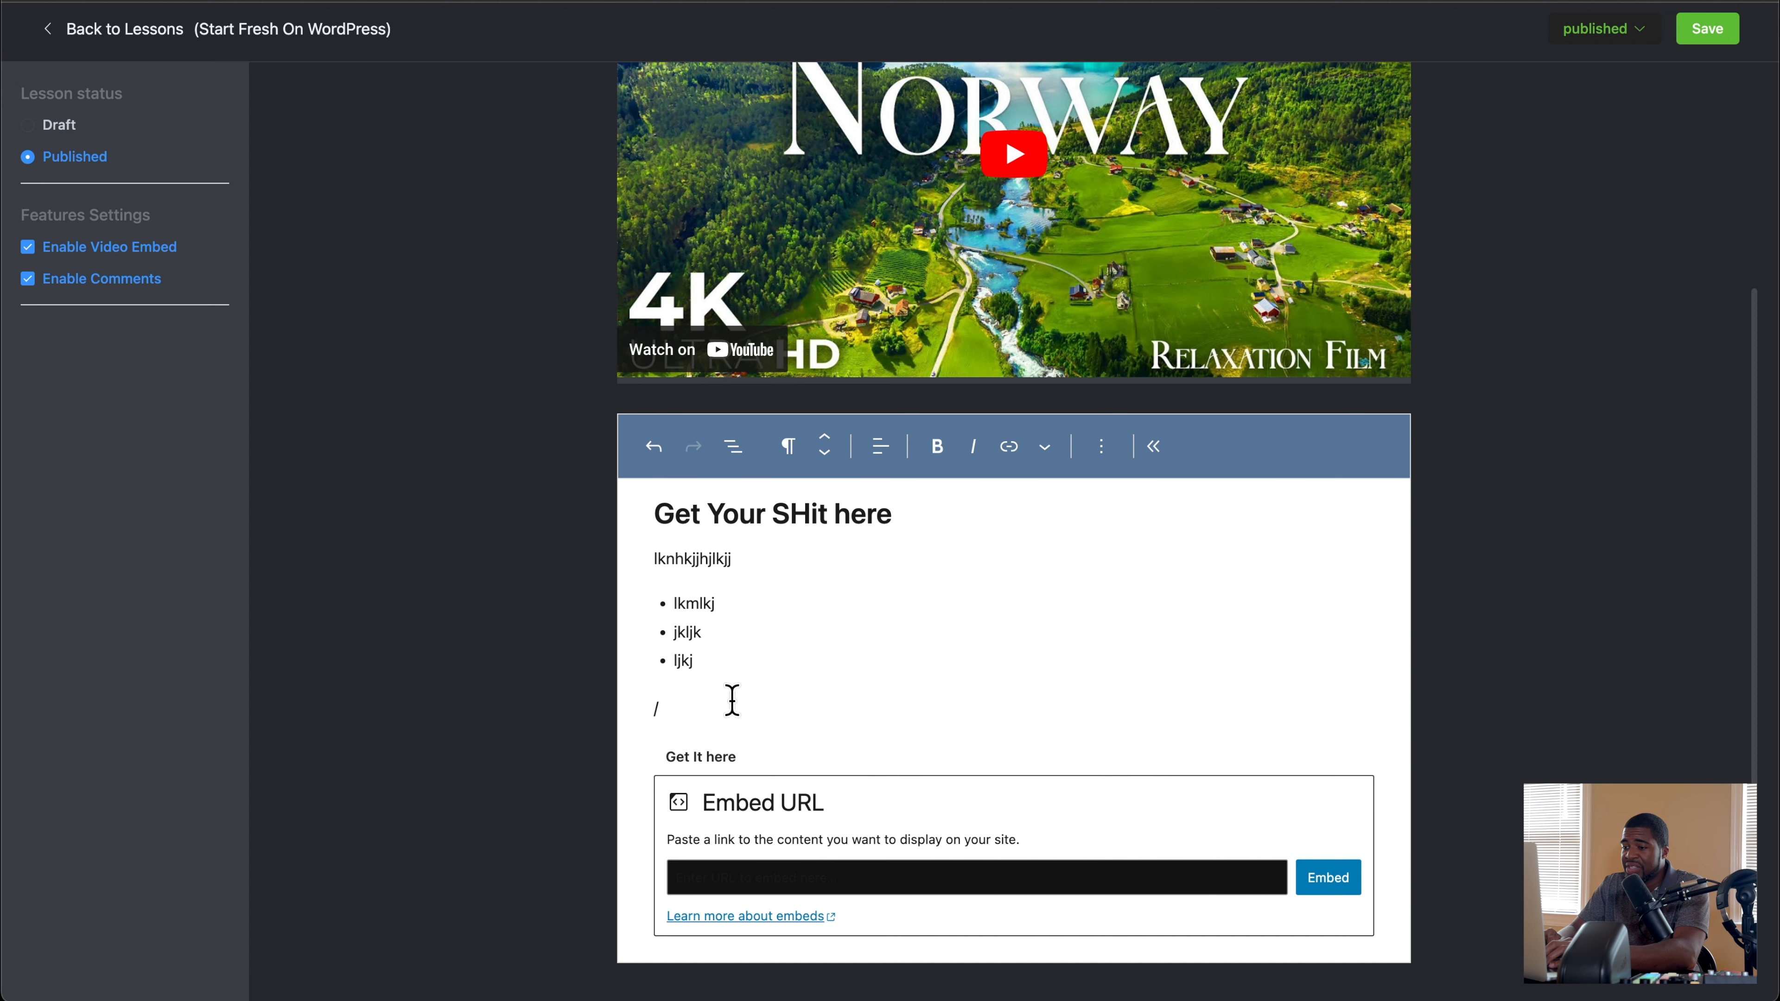
pyautogui.click(733, 606)
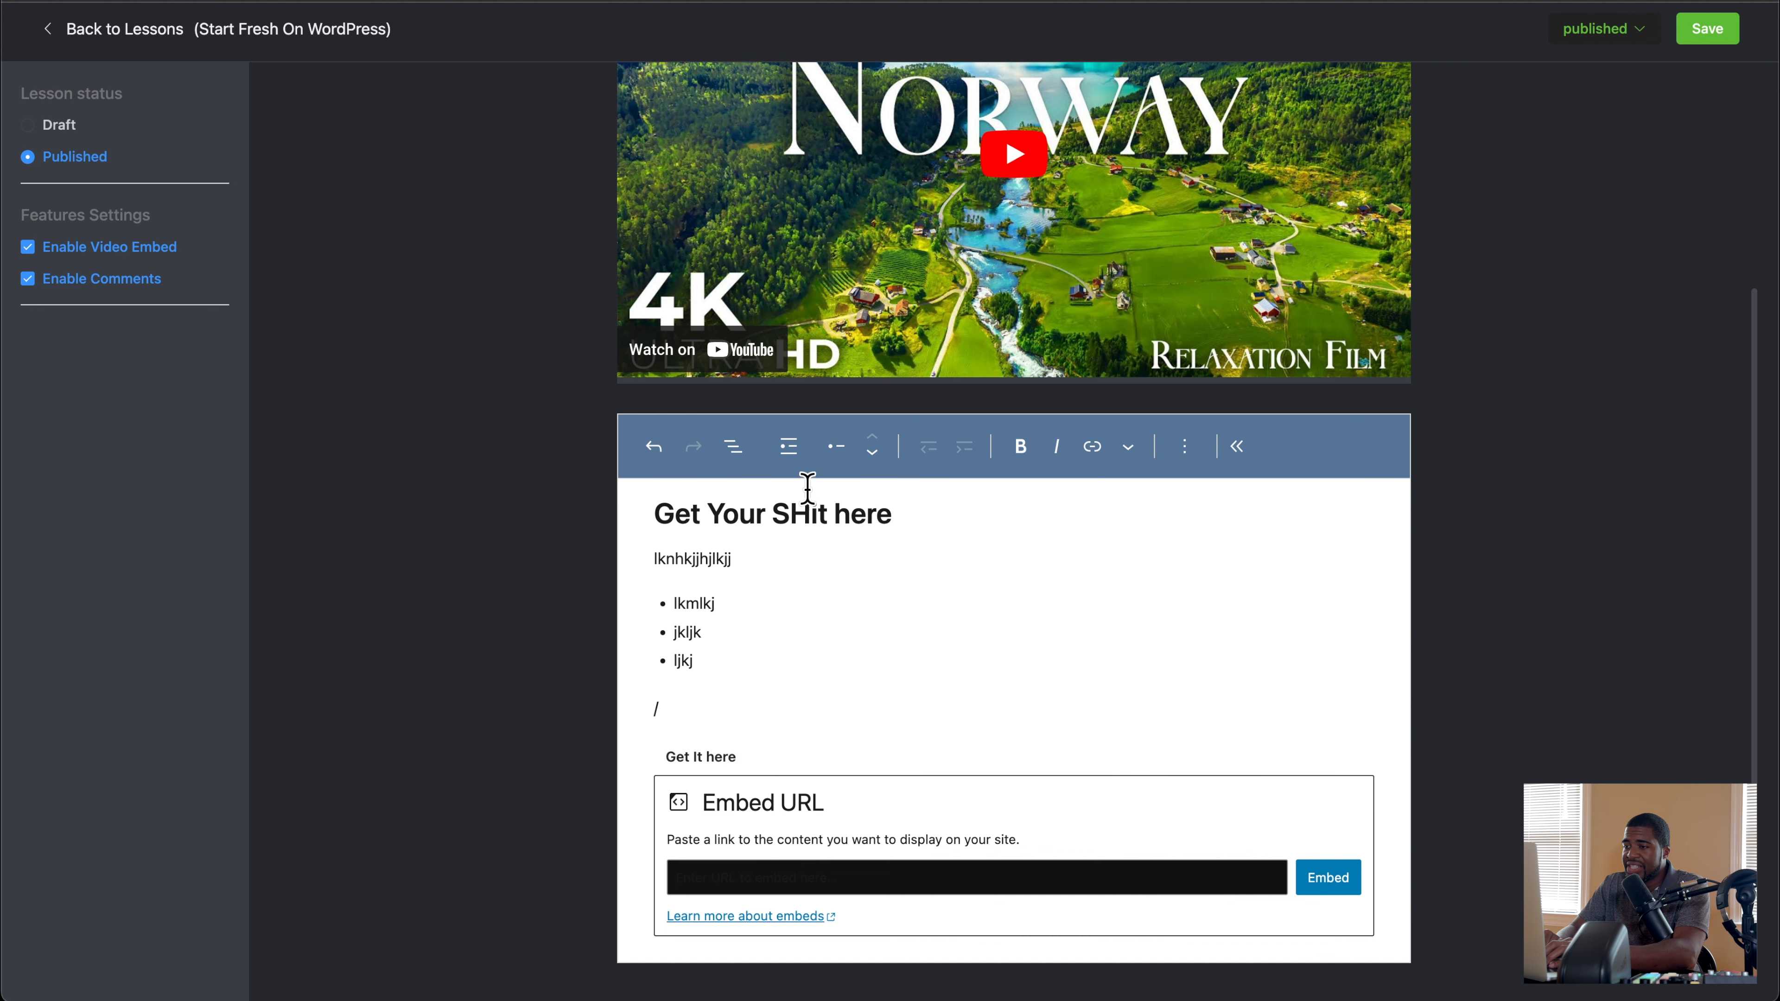
# Step: Open Lesson 1's featured media for editing, compare the Oembed and Custom HTML Code embed options, and return to the lesson list
pyautogui.scroll(5, 935, 670)
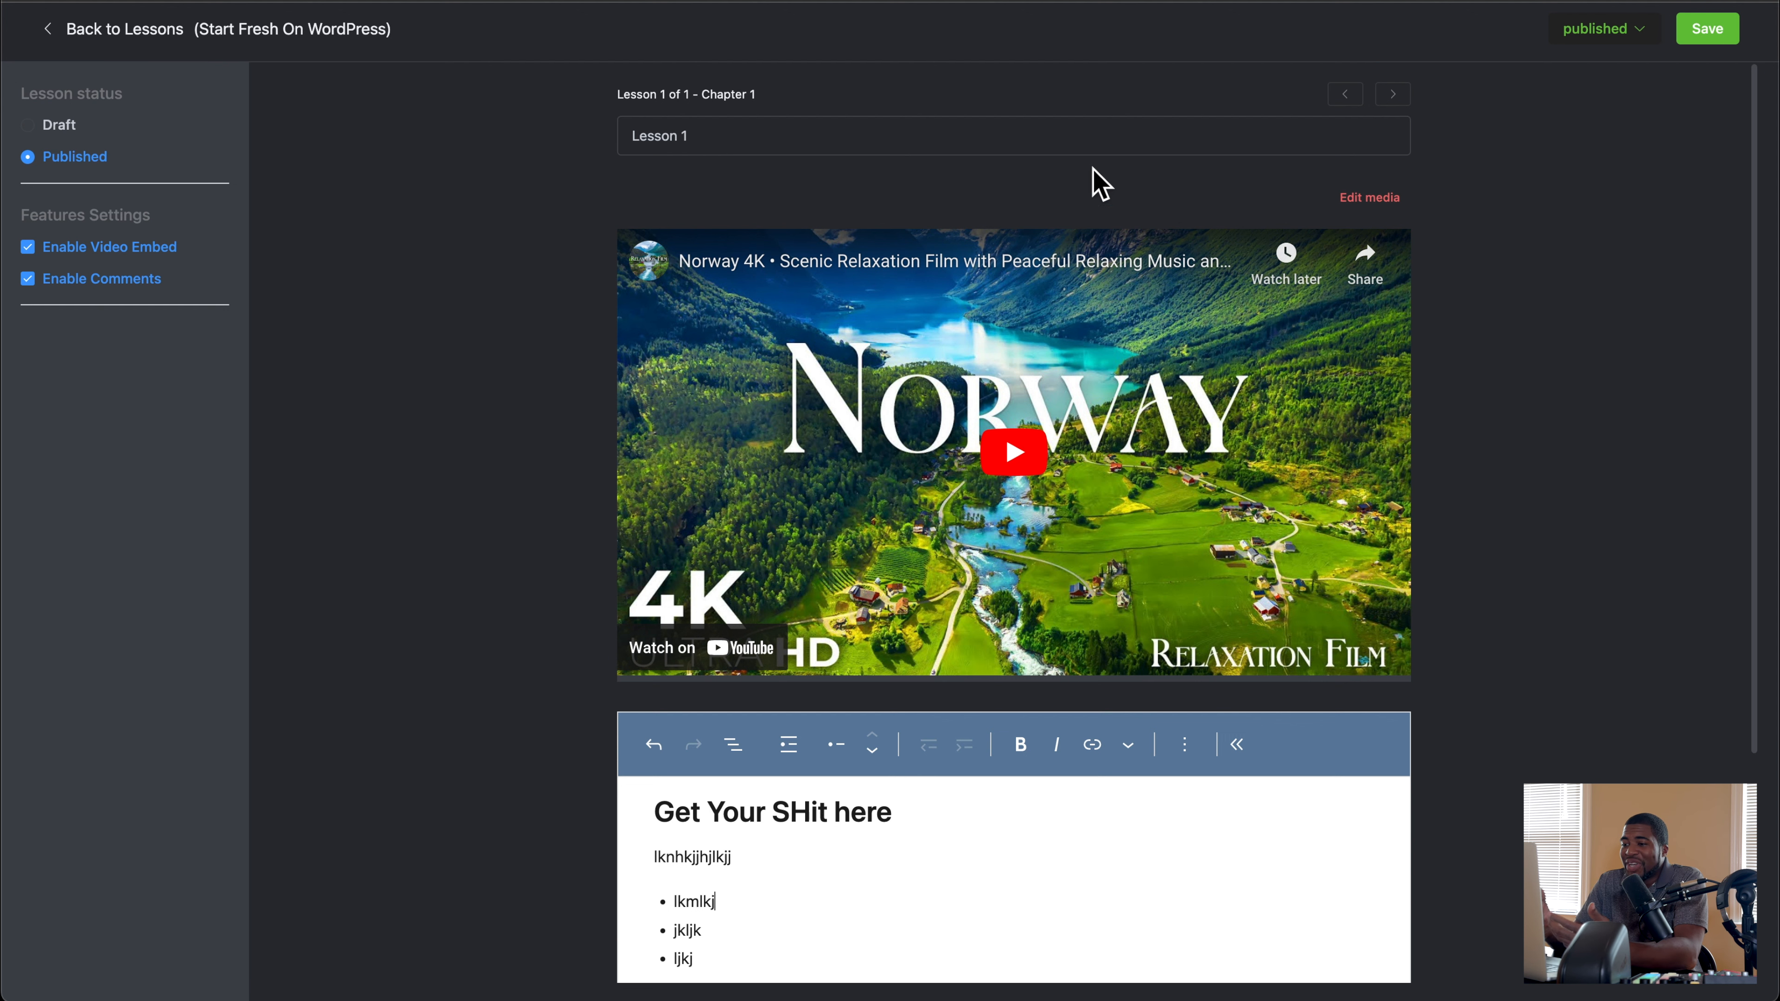
pyautogui.click(1378, 204)
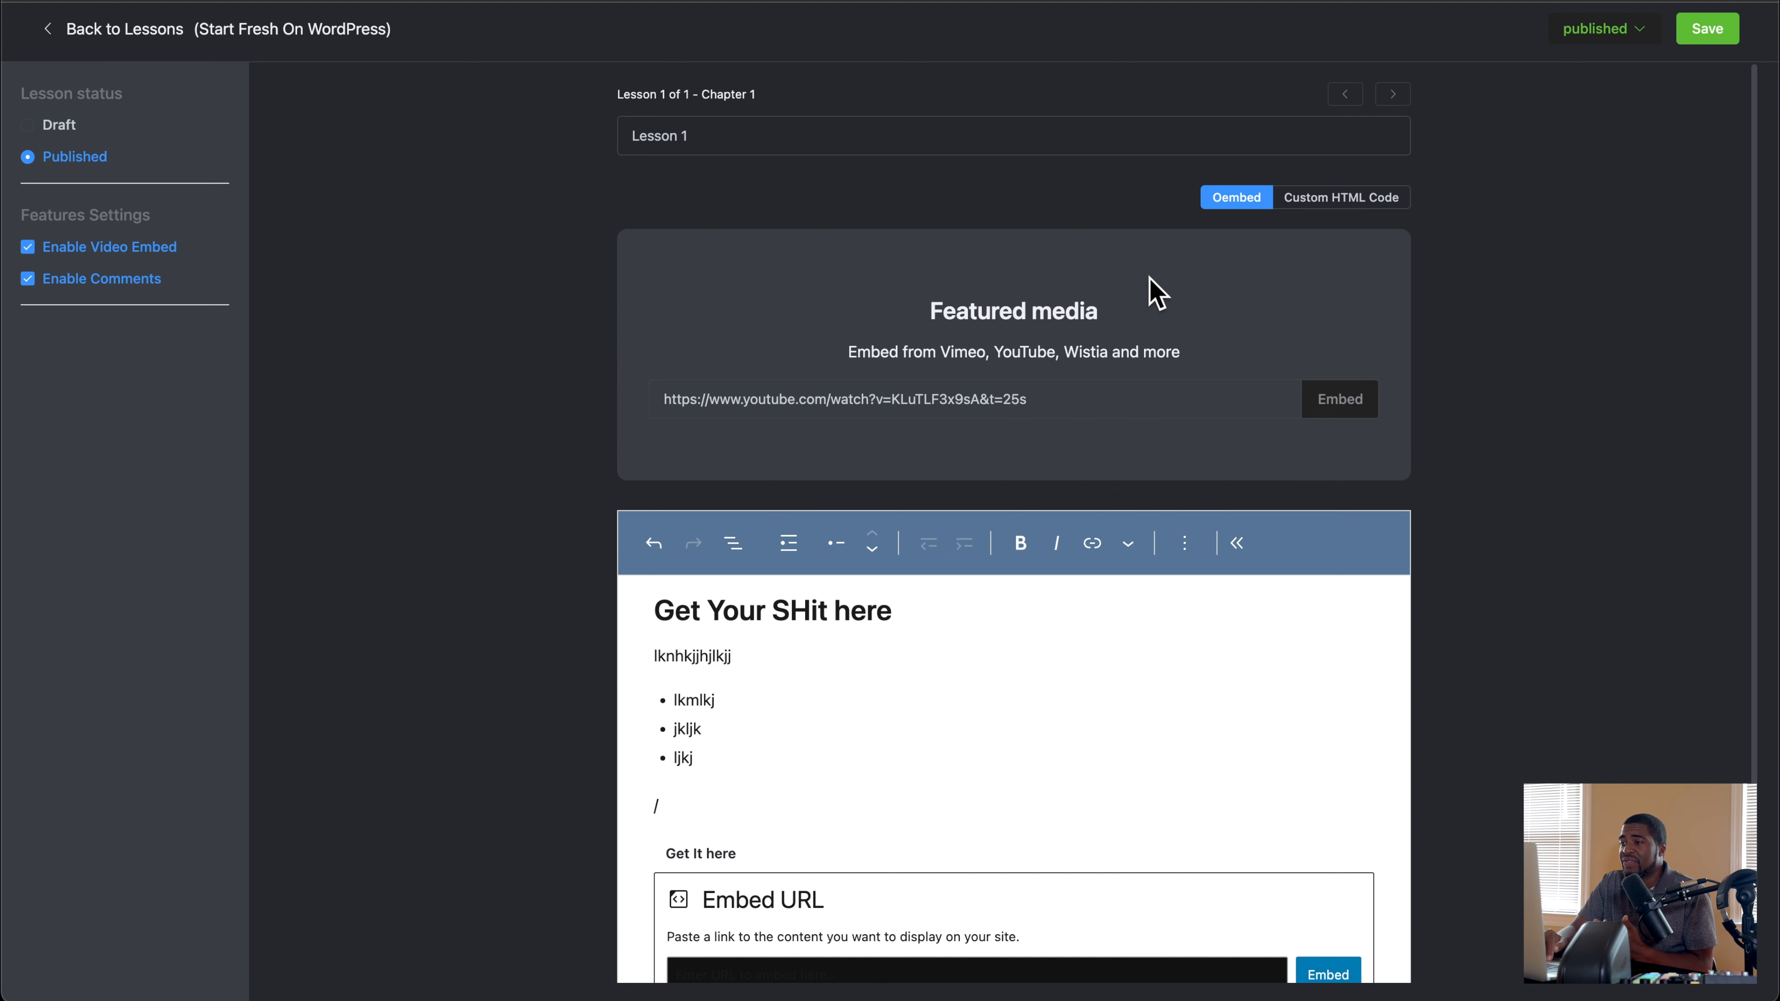
pyautogui.click(1320, 200)
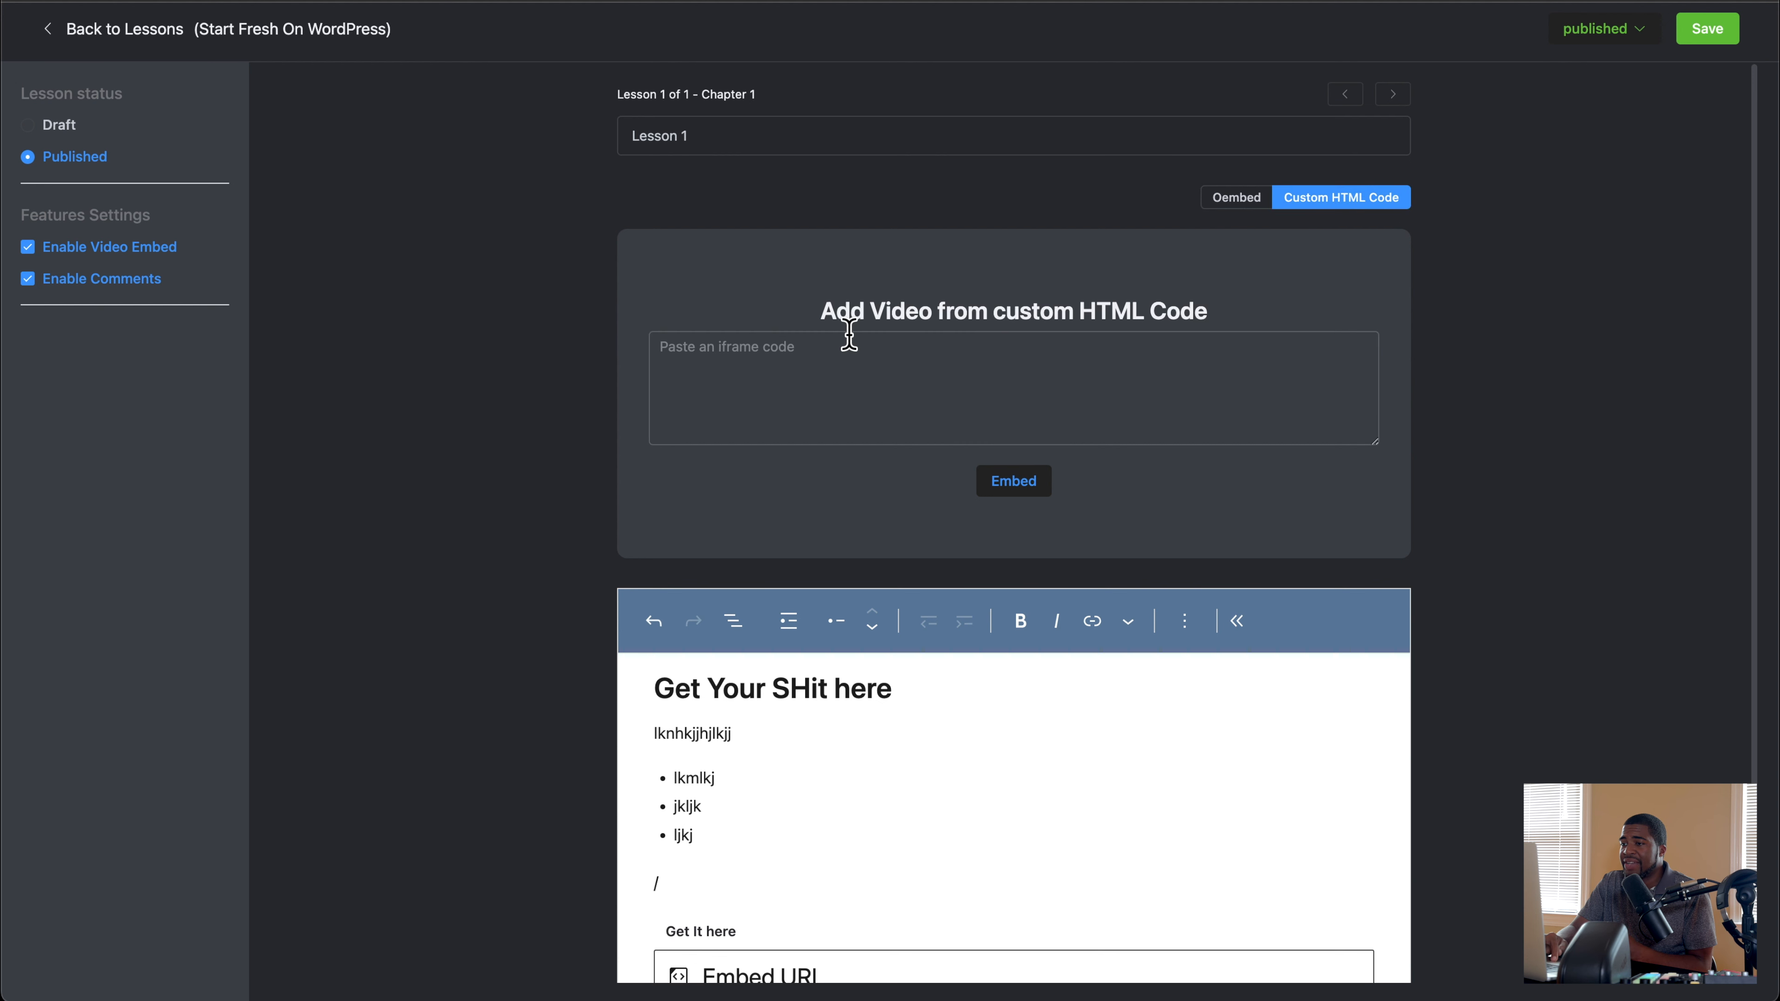
pyautogui.click(1242, 210)
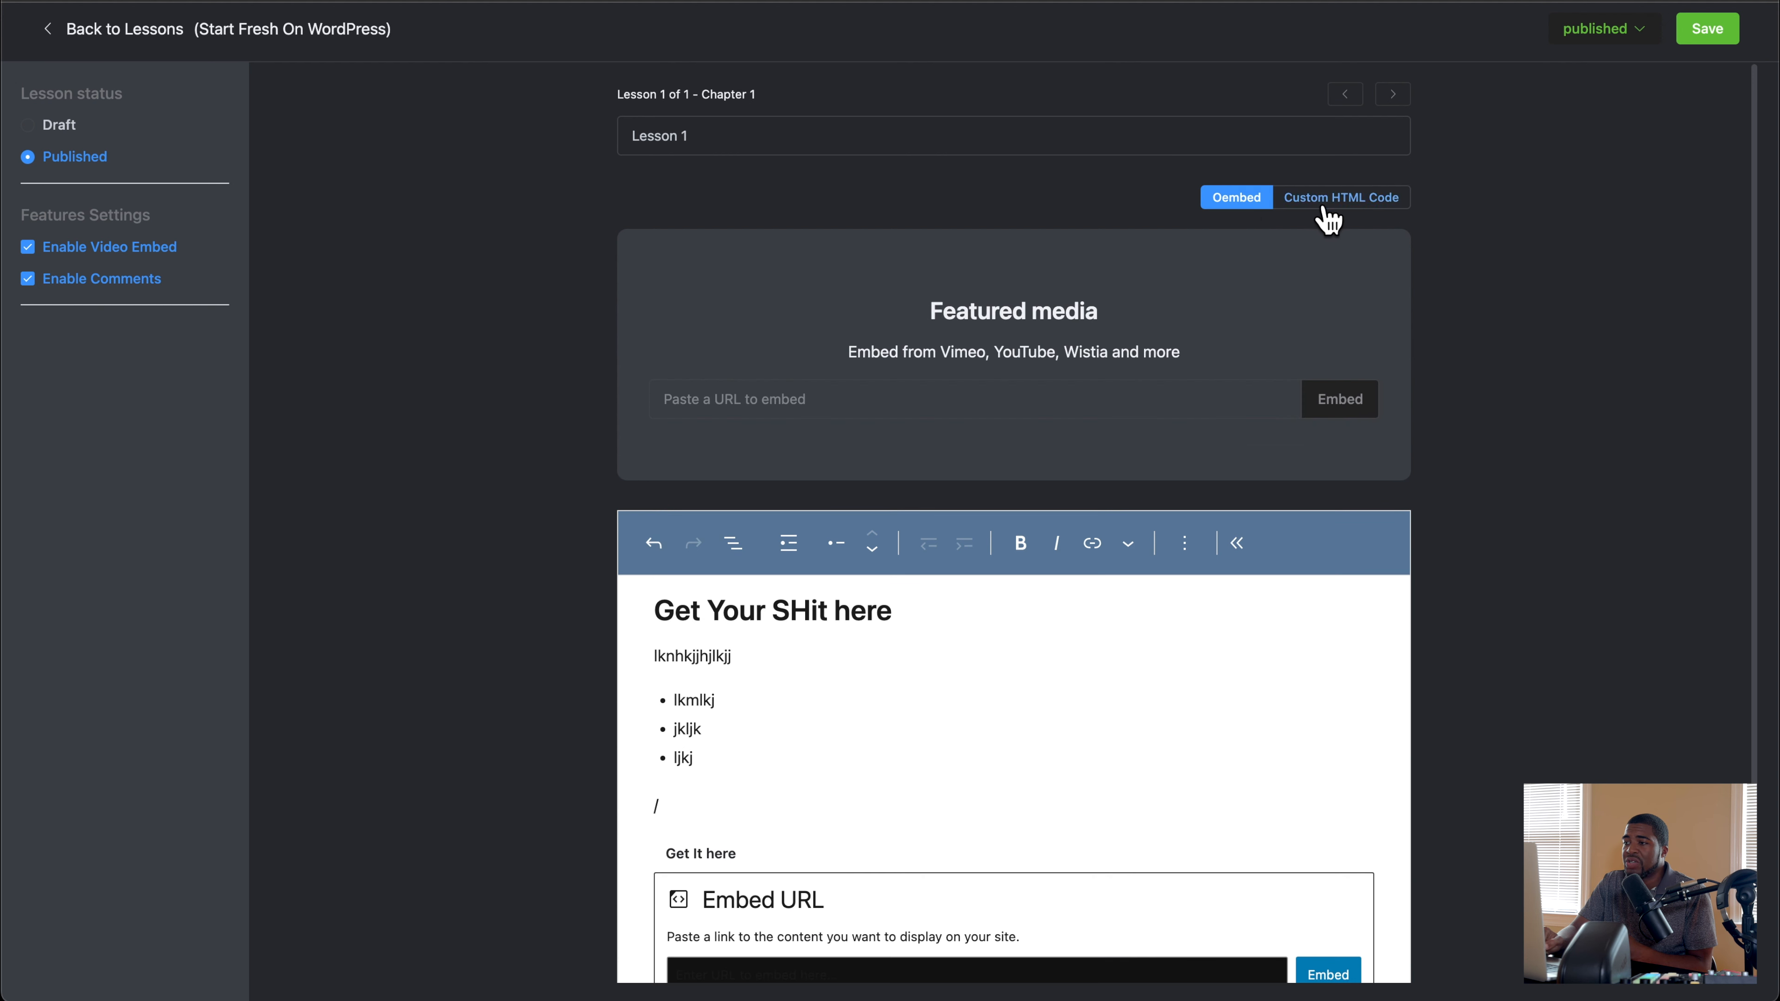
pyautogui.click(1323, 219)
pyautogui.click(1256, 217)
pyautogui.click(1323, 221)
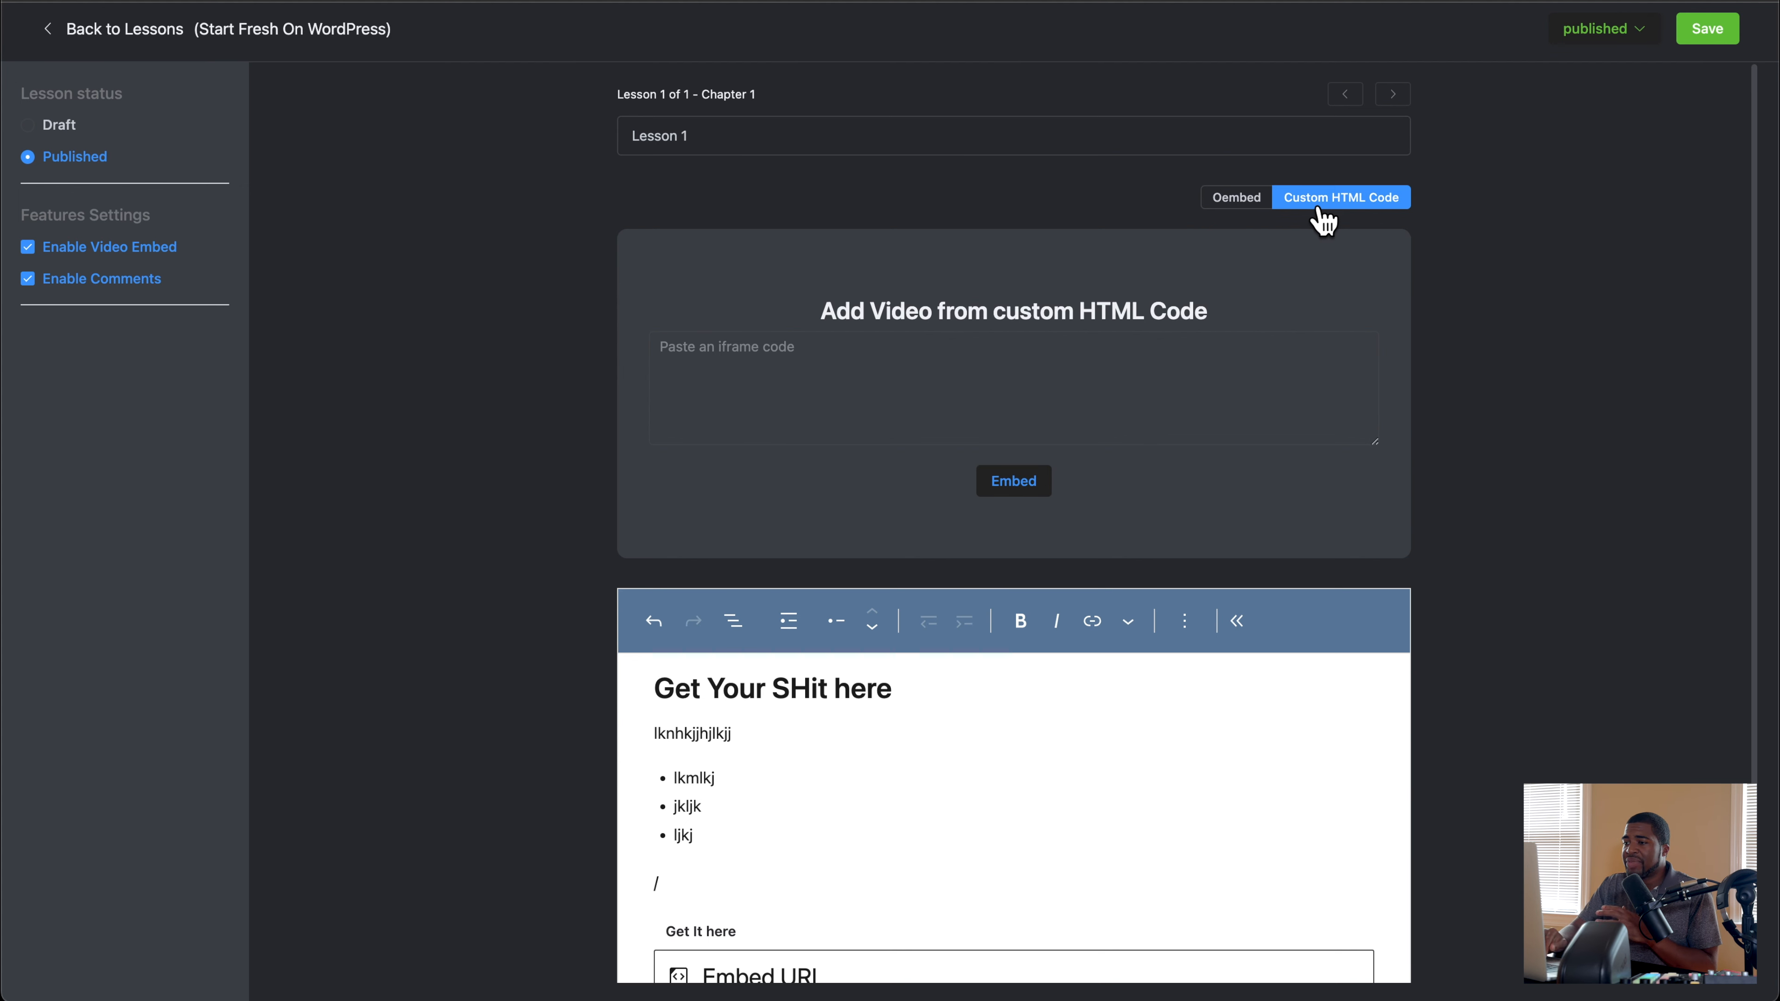
pyautogui.click(1261, 212)
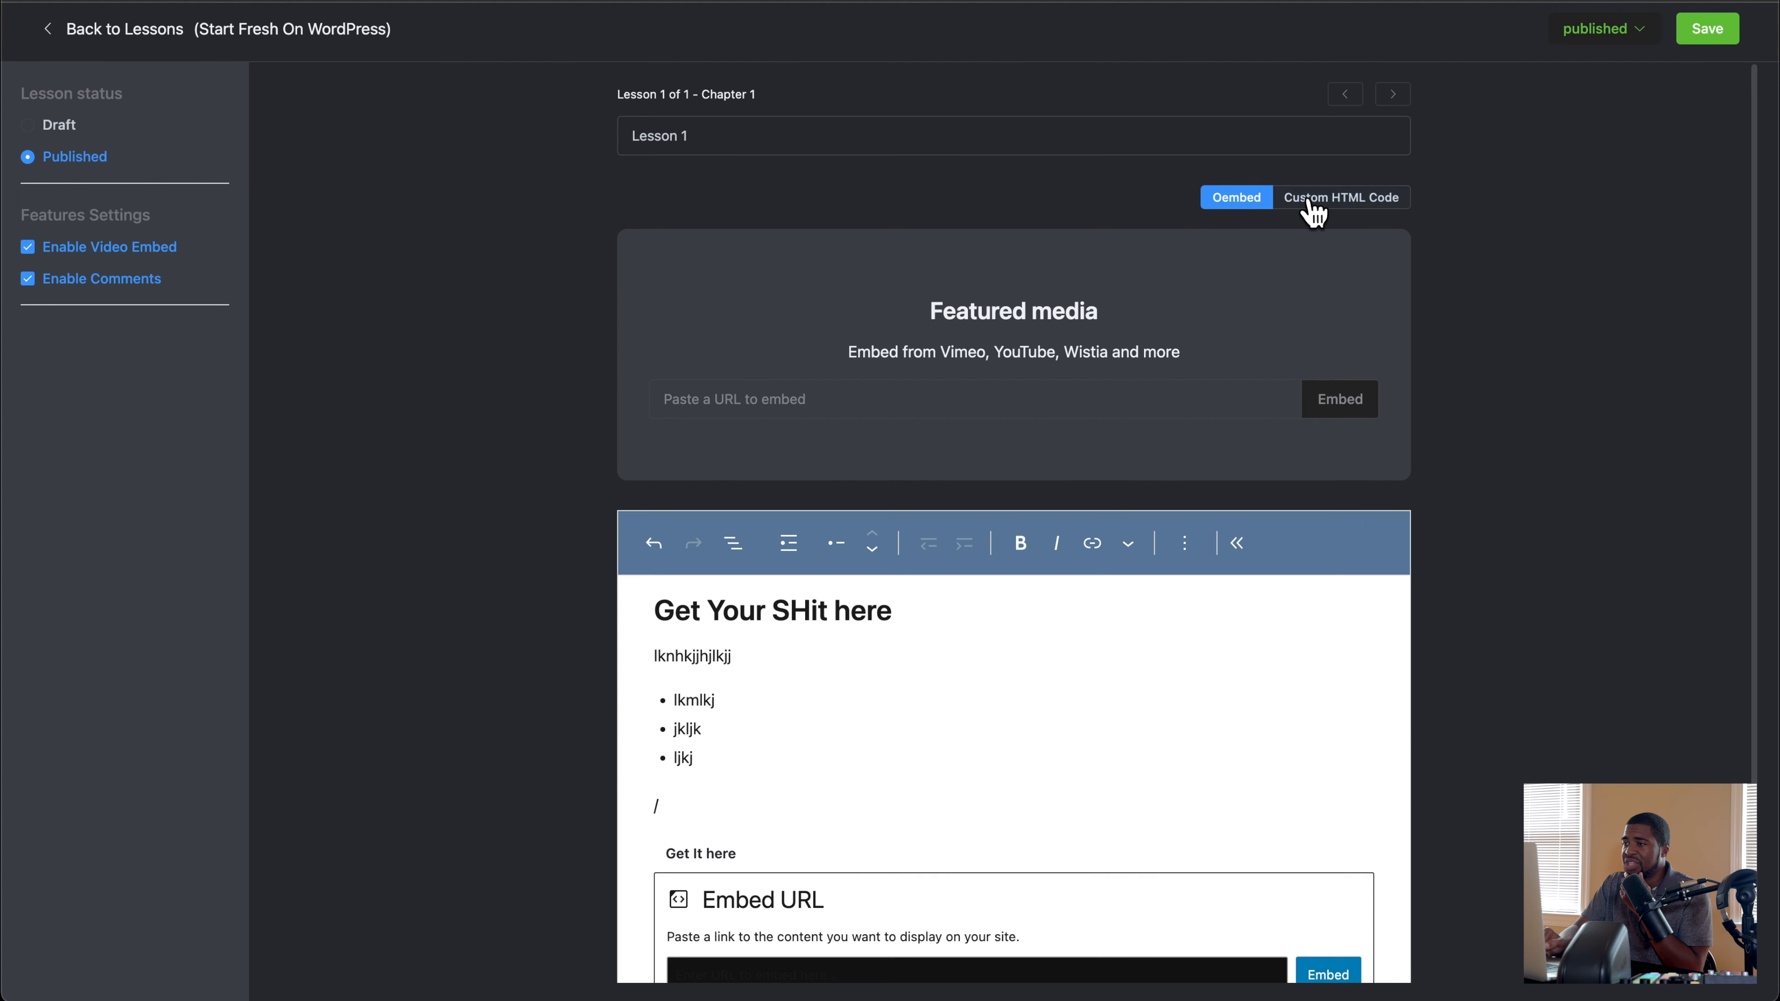
pyautogui.click(1311, 205)
pyautogui.click(88, 29)
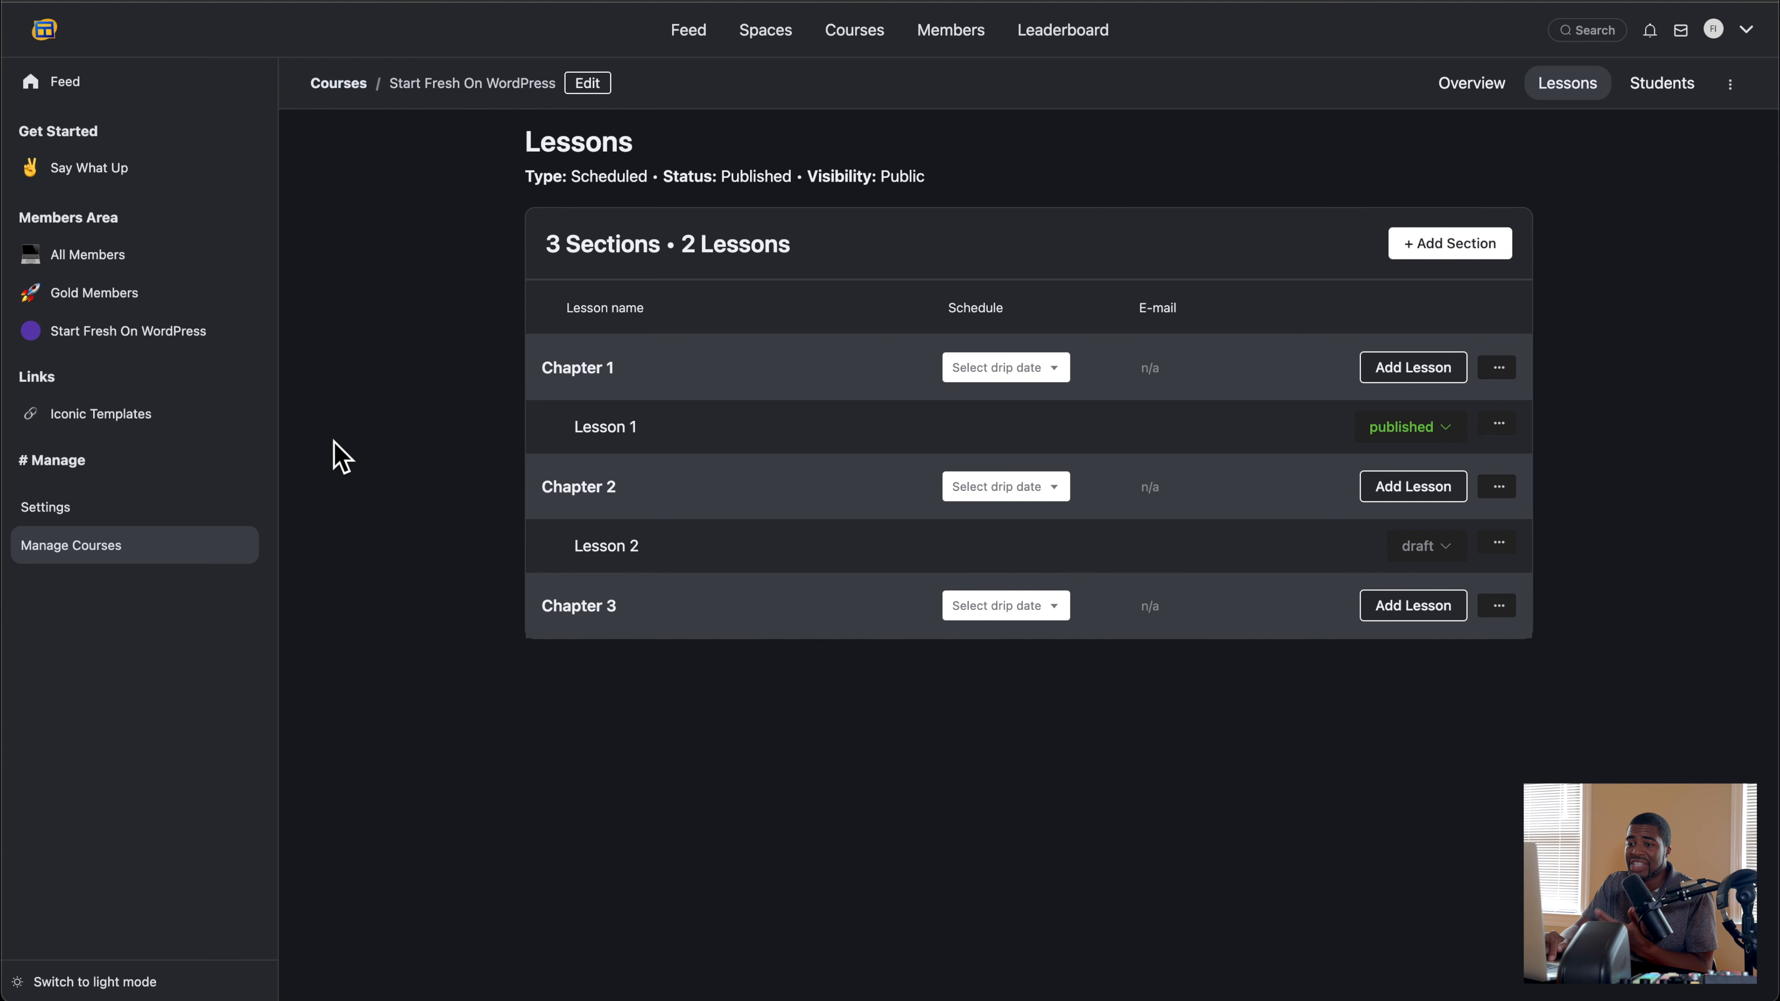
# Step: Open the Features section of the portal settings and save the Emoji settings with Enable Emoji on
pyautogui.click(83, 506)
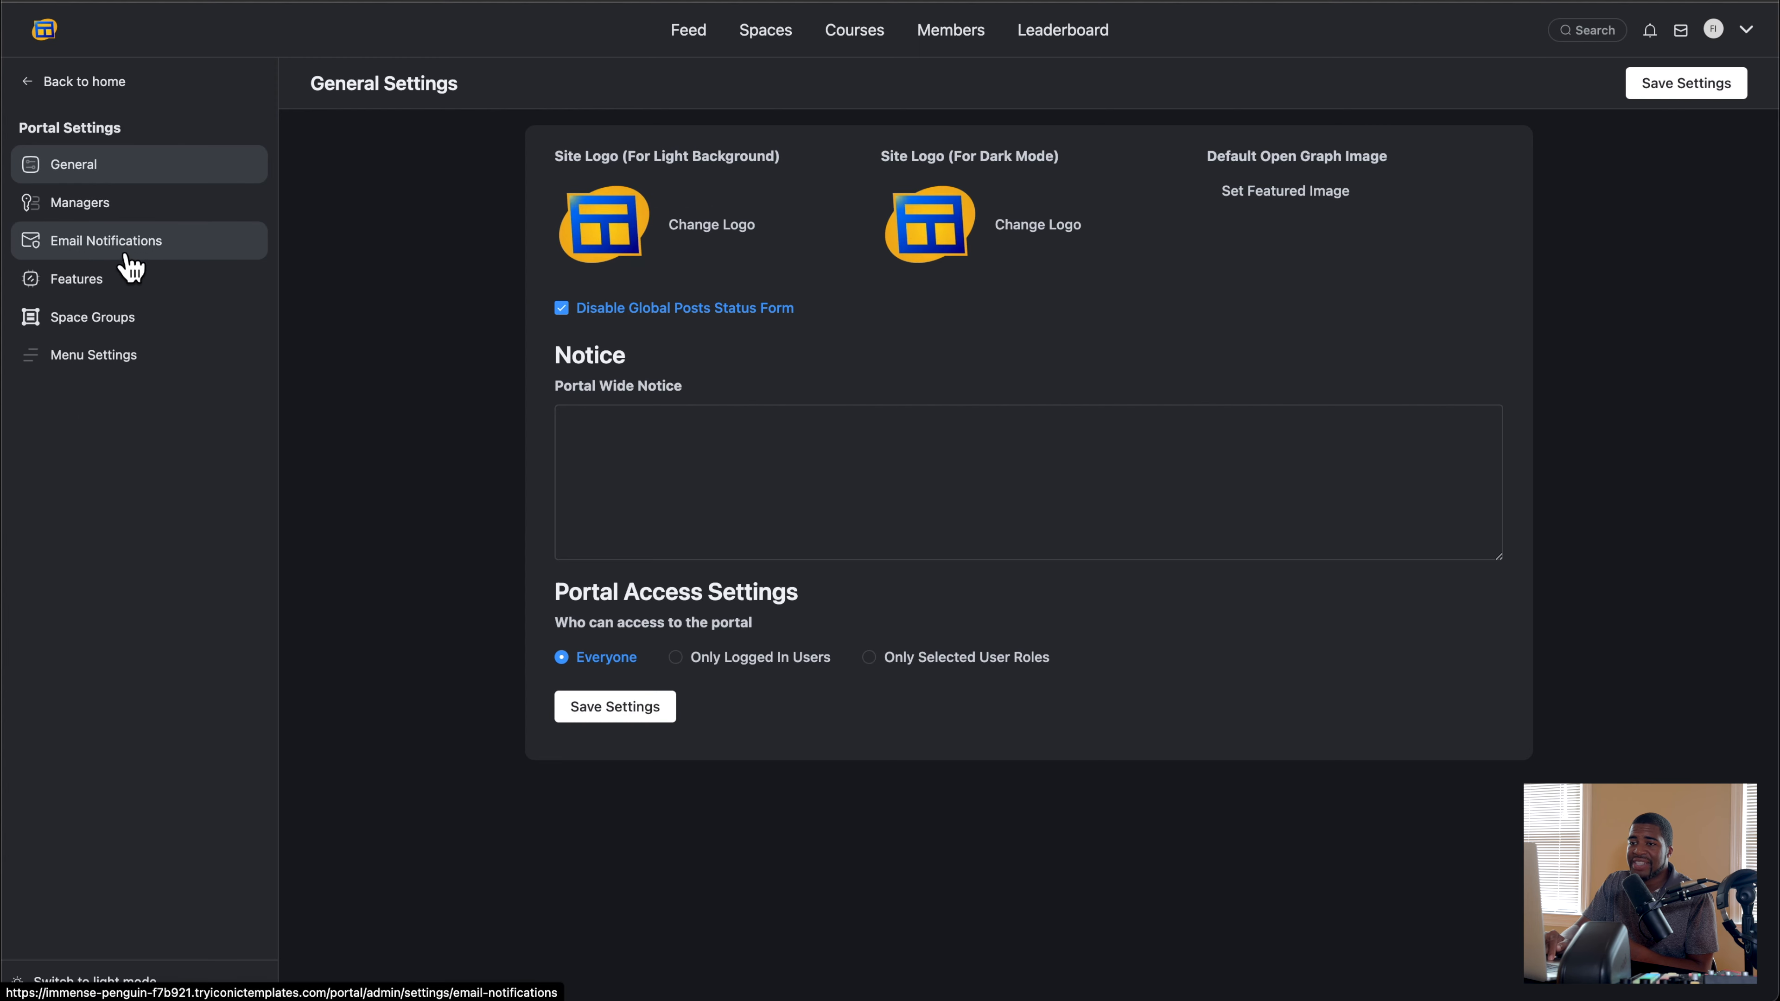
pyautogui.click(119, 284)
pyautogui.scroll(-4, 710, 405)
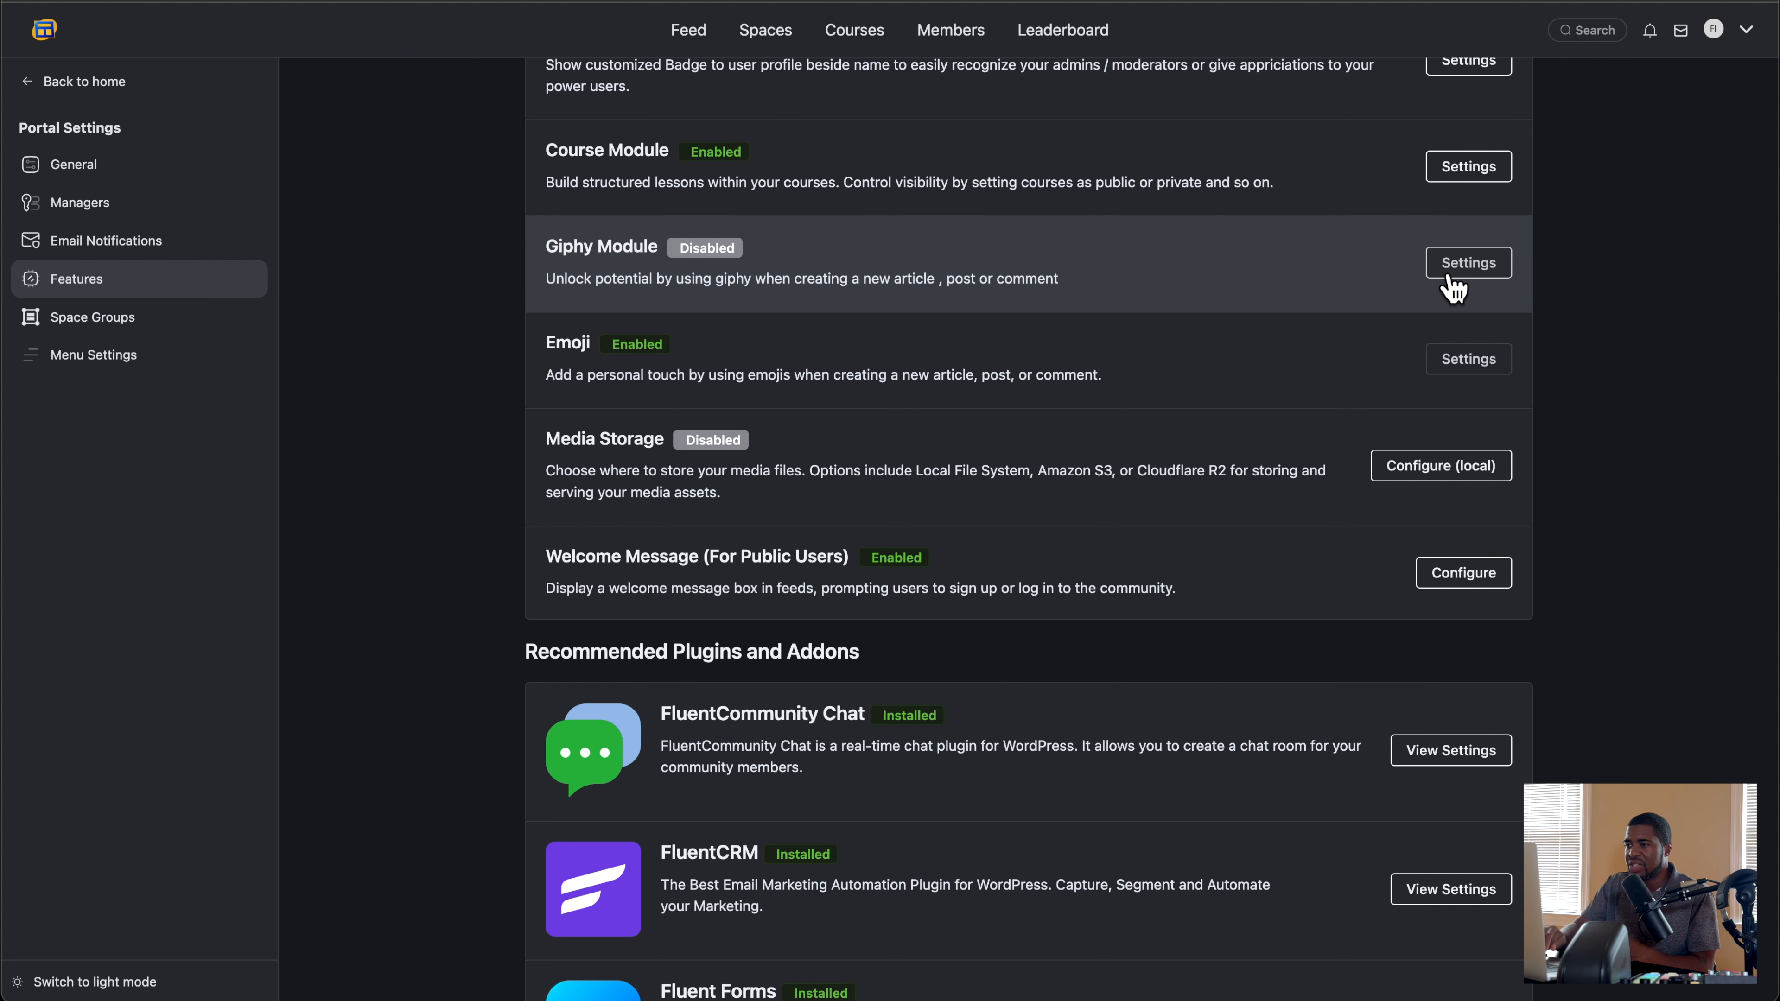
pyautogui.click(1465, 375)
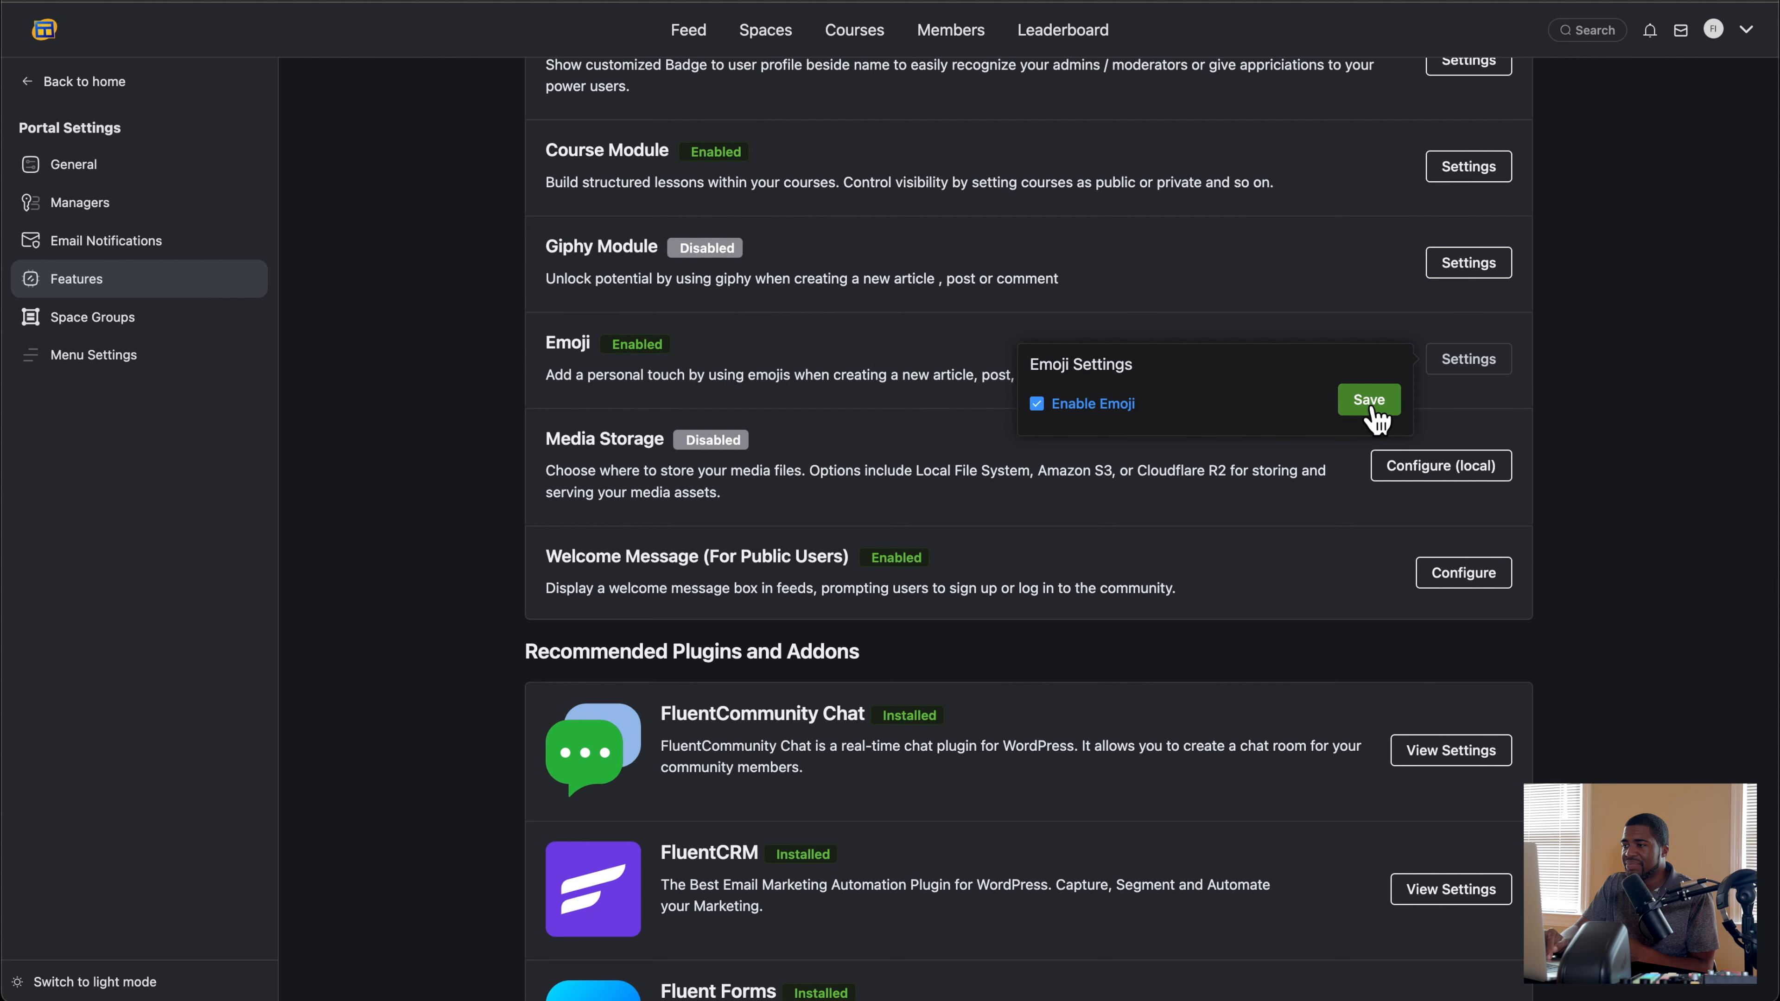
pyautogui.click(1370, 406)
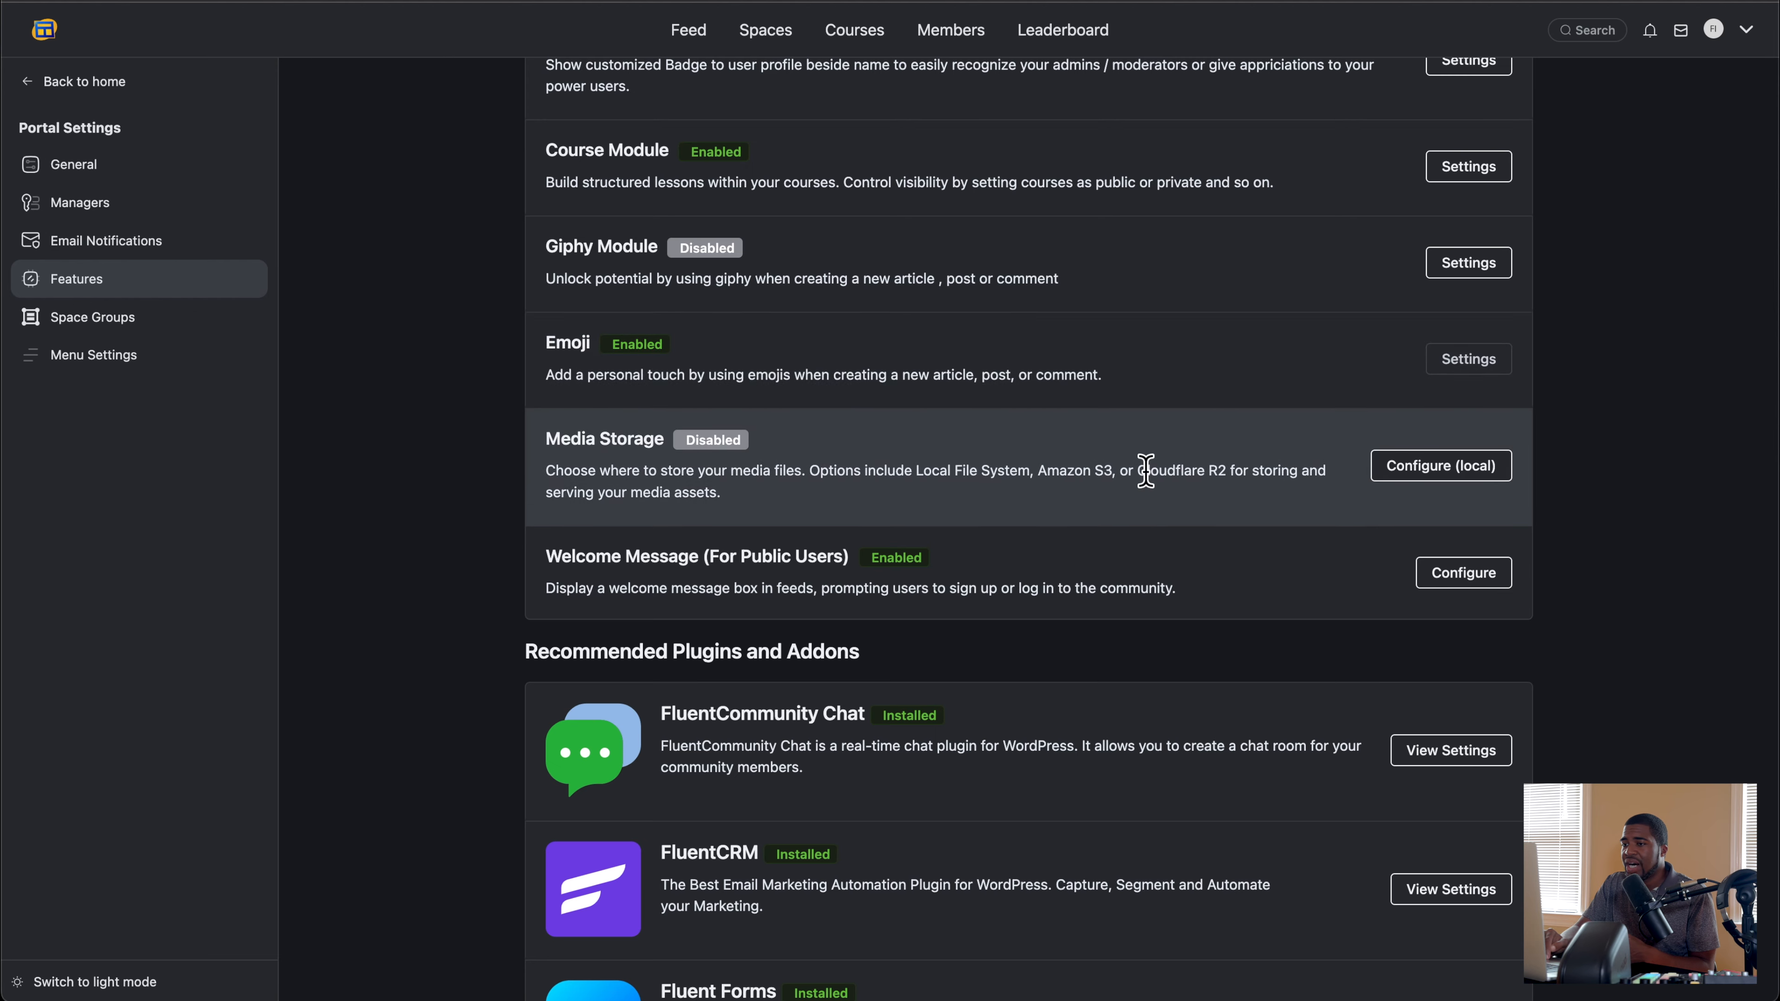
# Step: Review the public users' welcome message configuration, trying the Enable Welcome Box switch and both button URL options, and close it without updating
pyautogui.scroll(-2, 1146, 470)
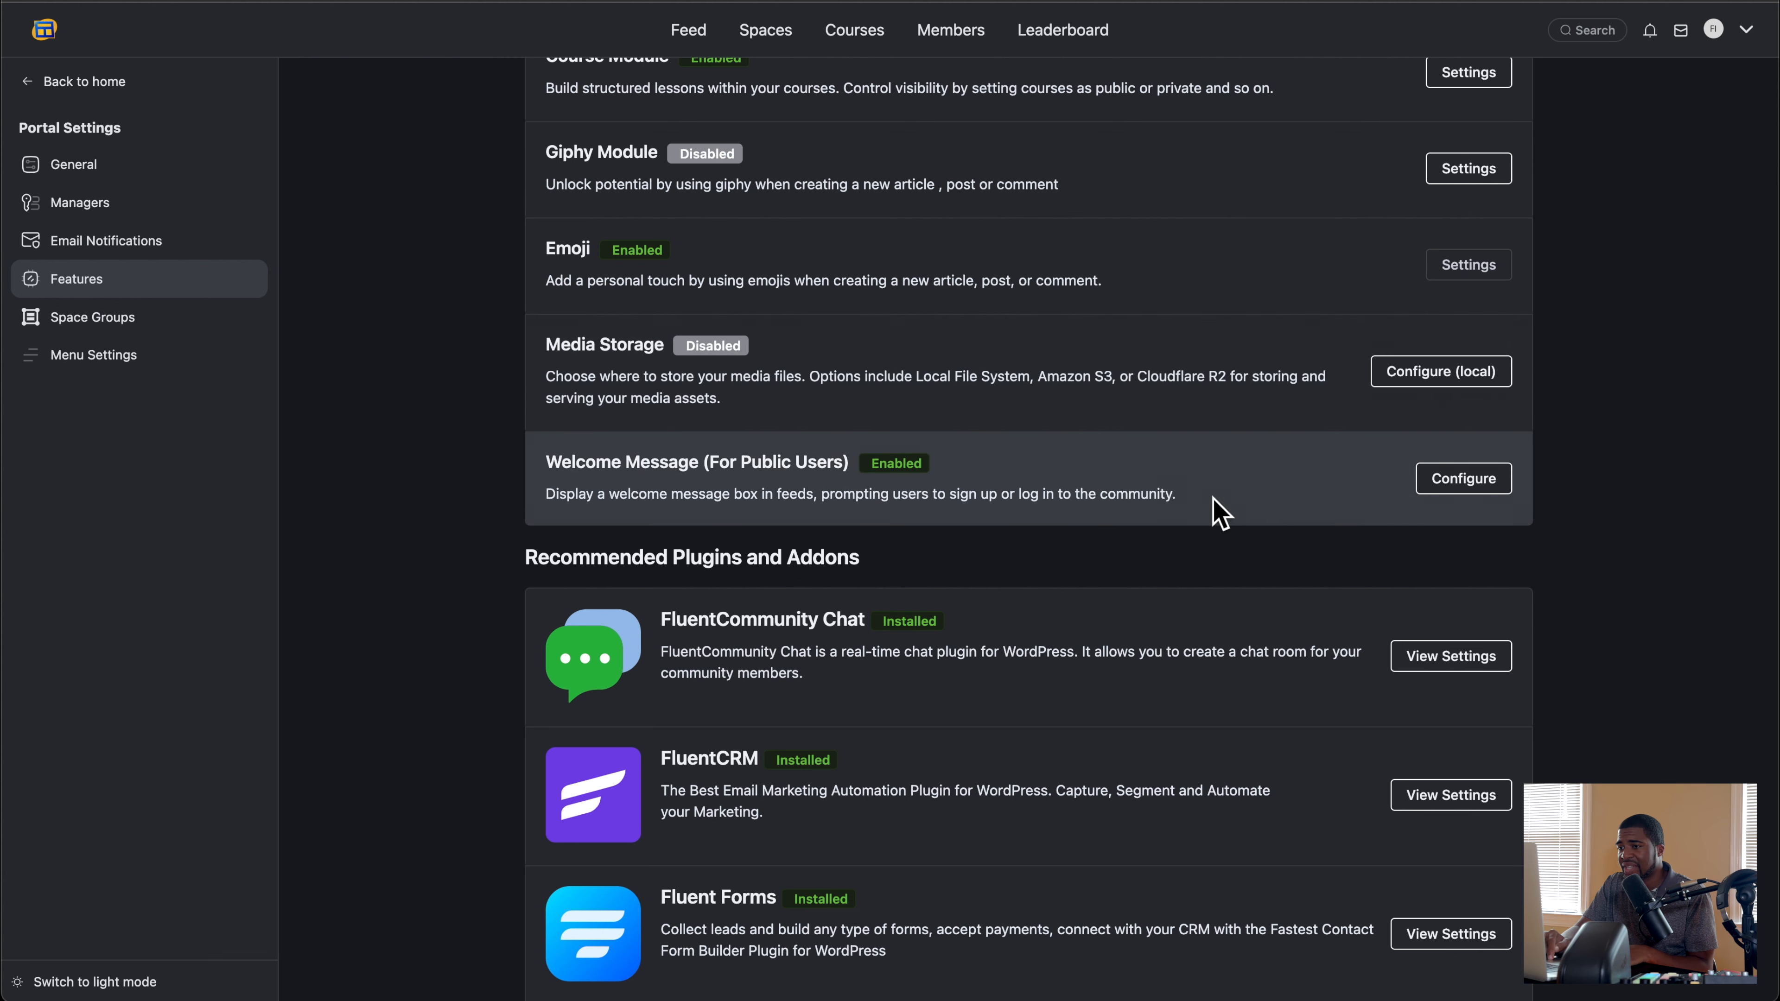
pyautogui.click(1462, 479)
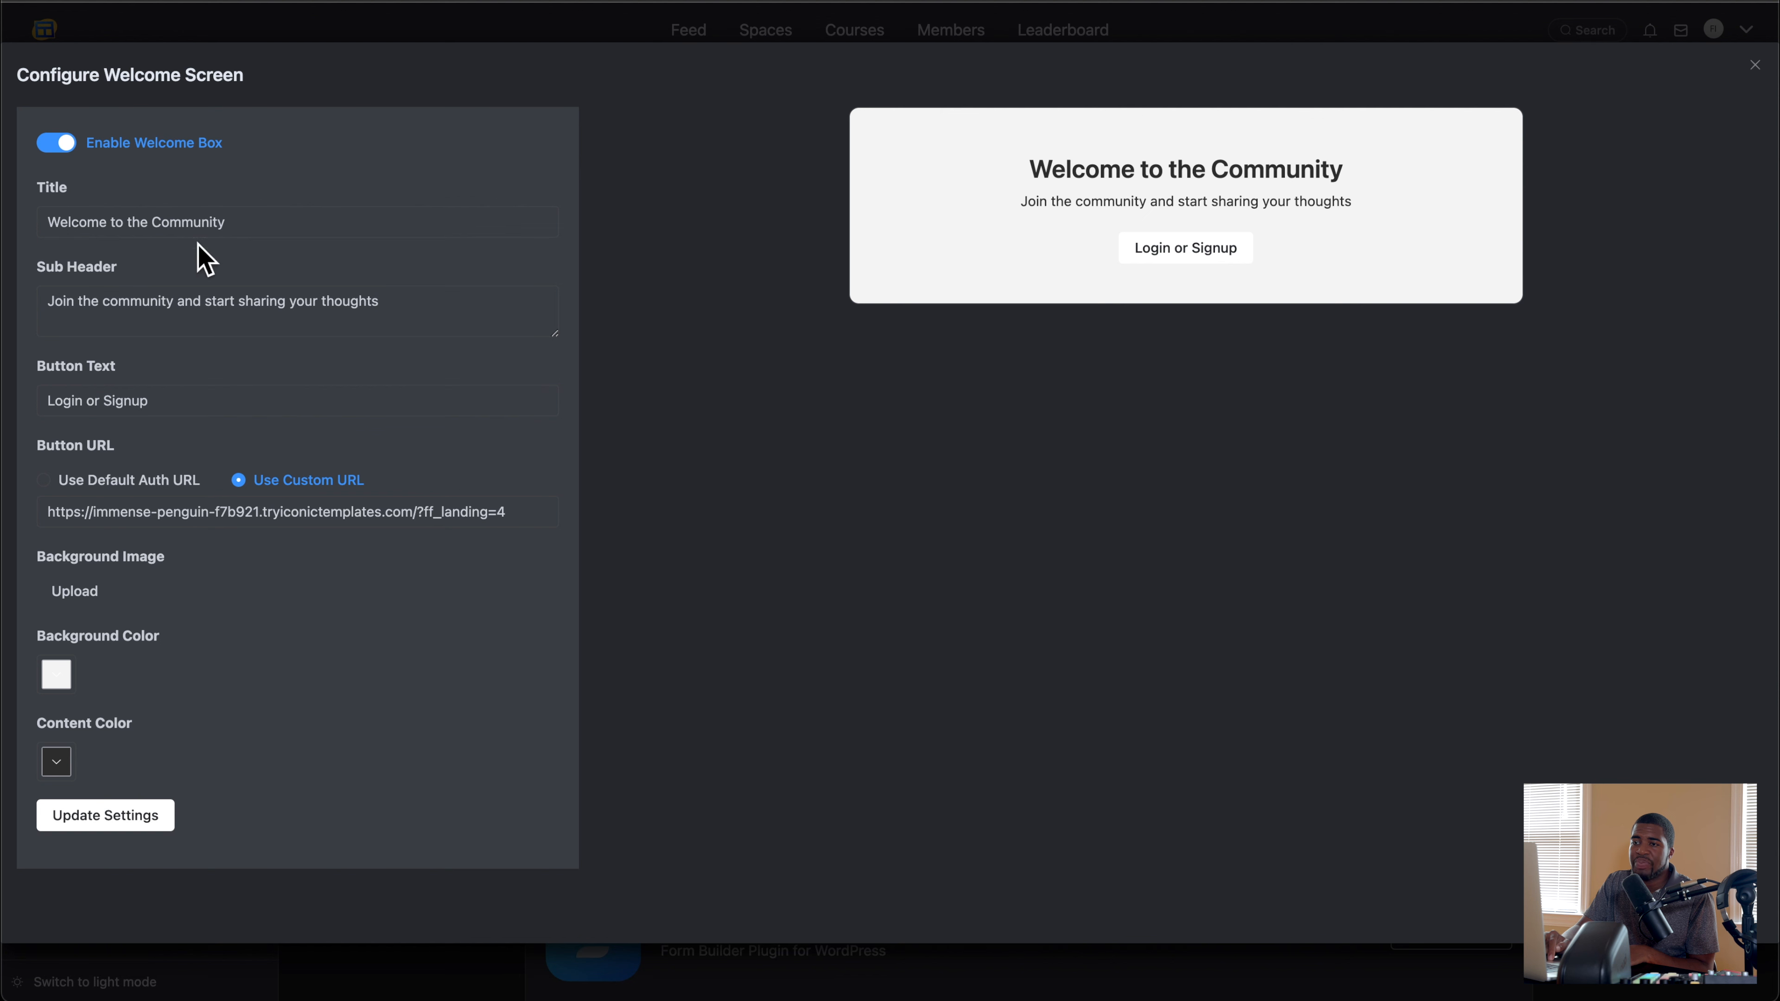
pyautogui.click(63, 143)
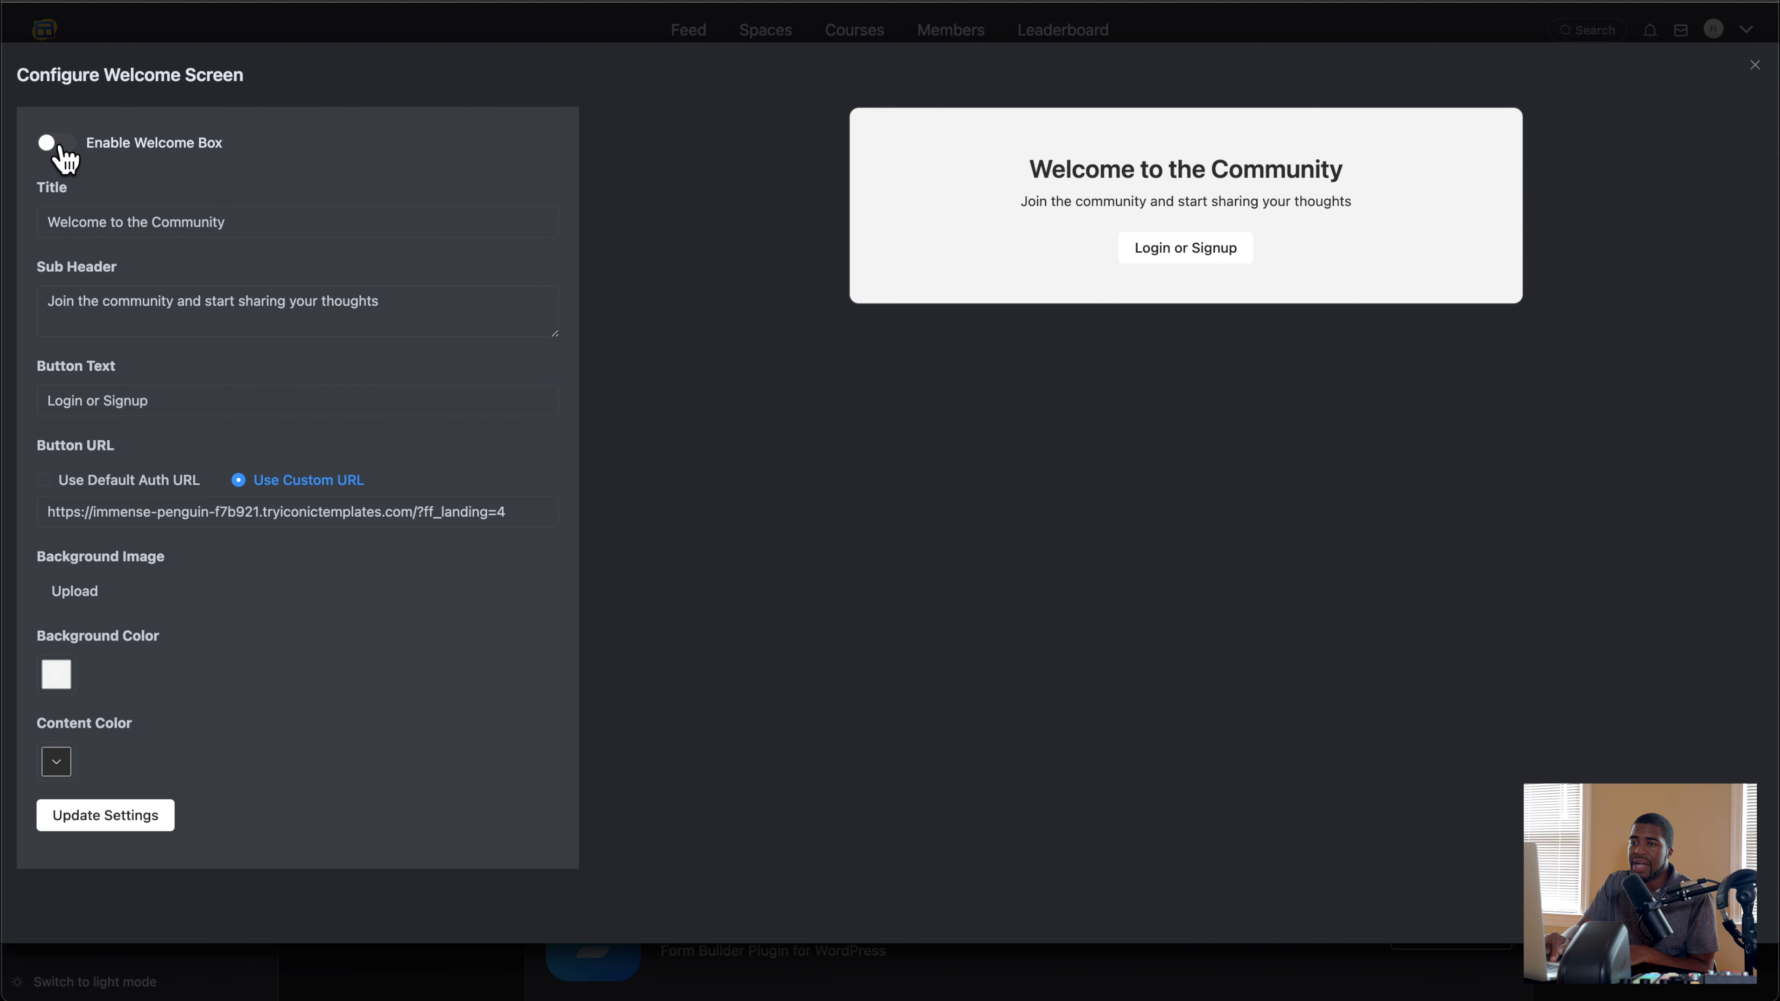
pyautogui.click(62, 146)
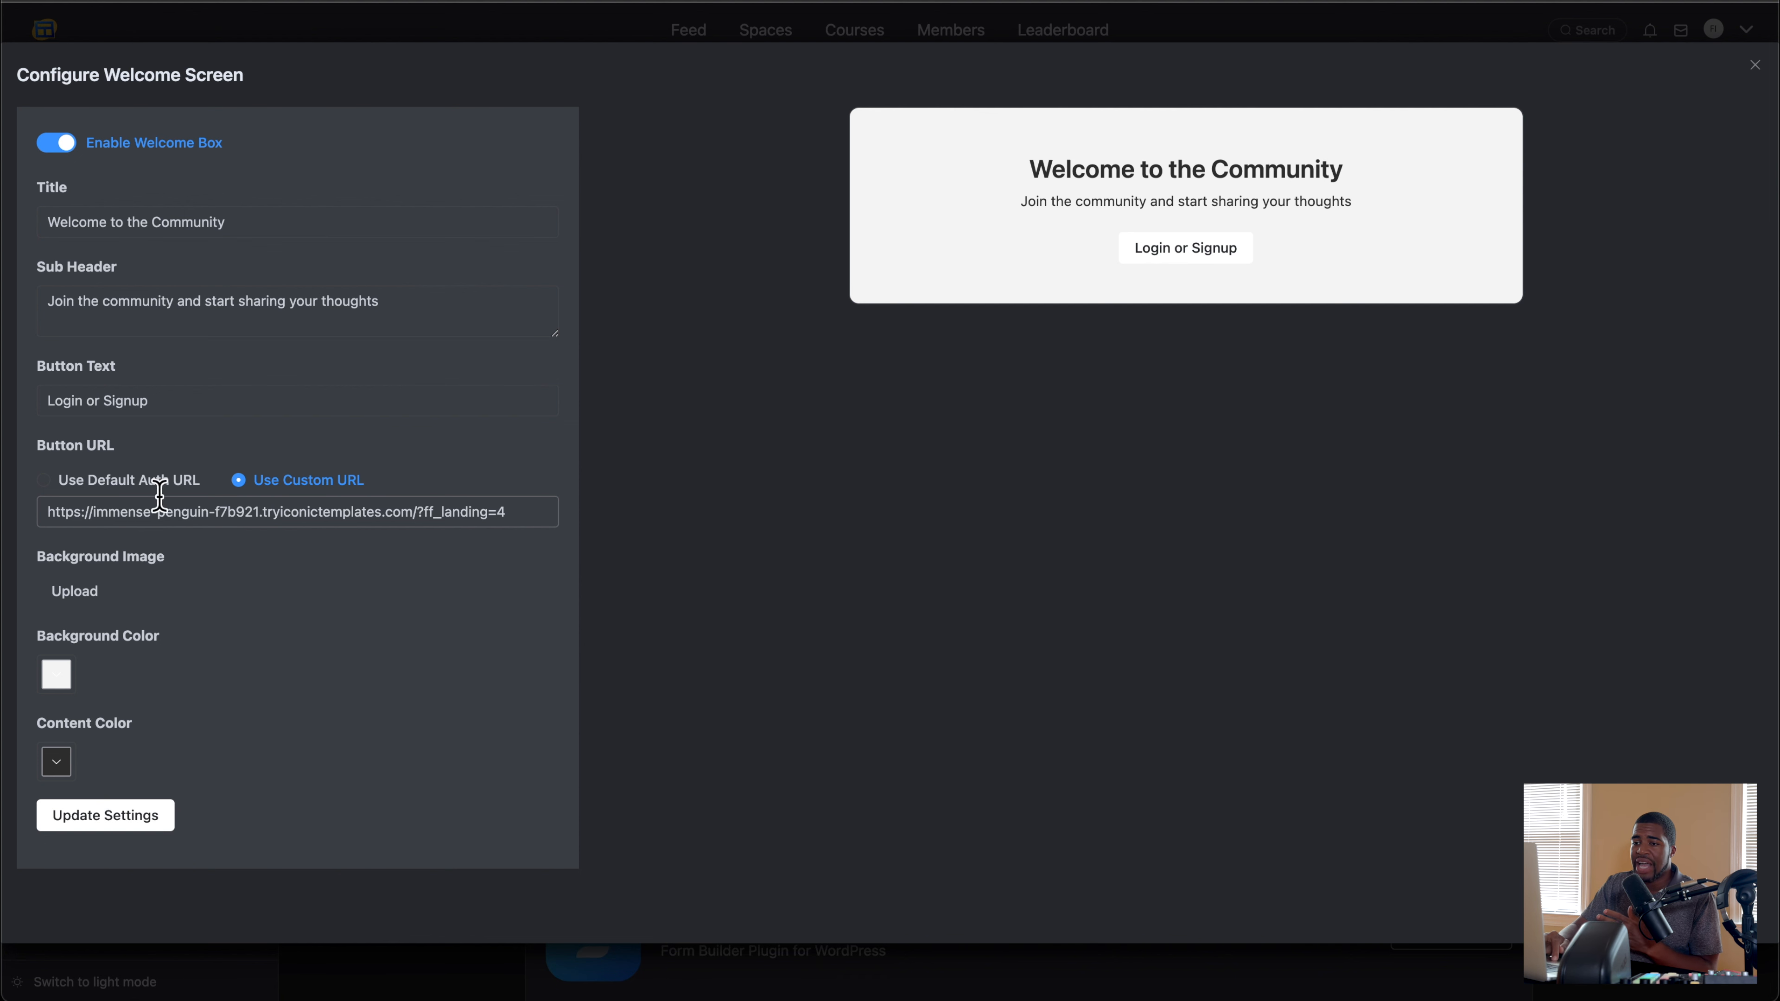
pyautogui.click(46, 483)
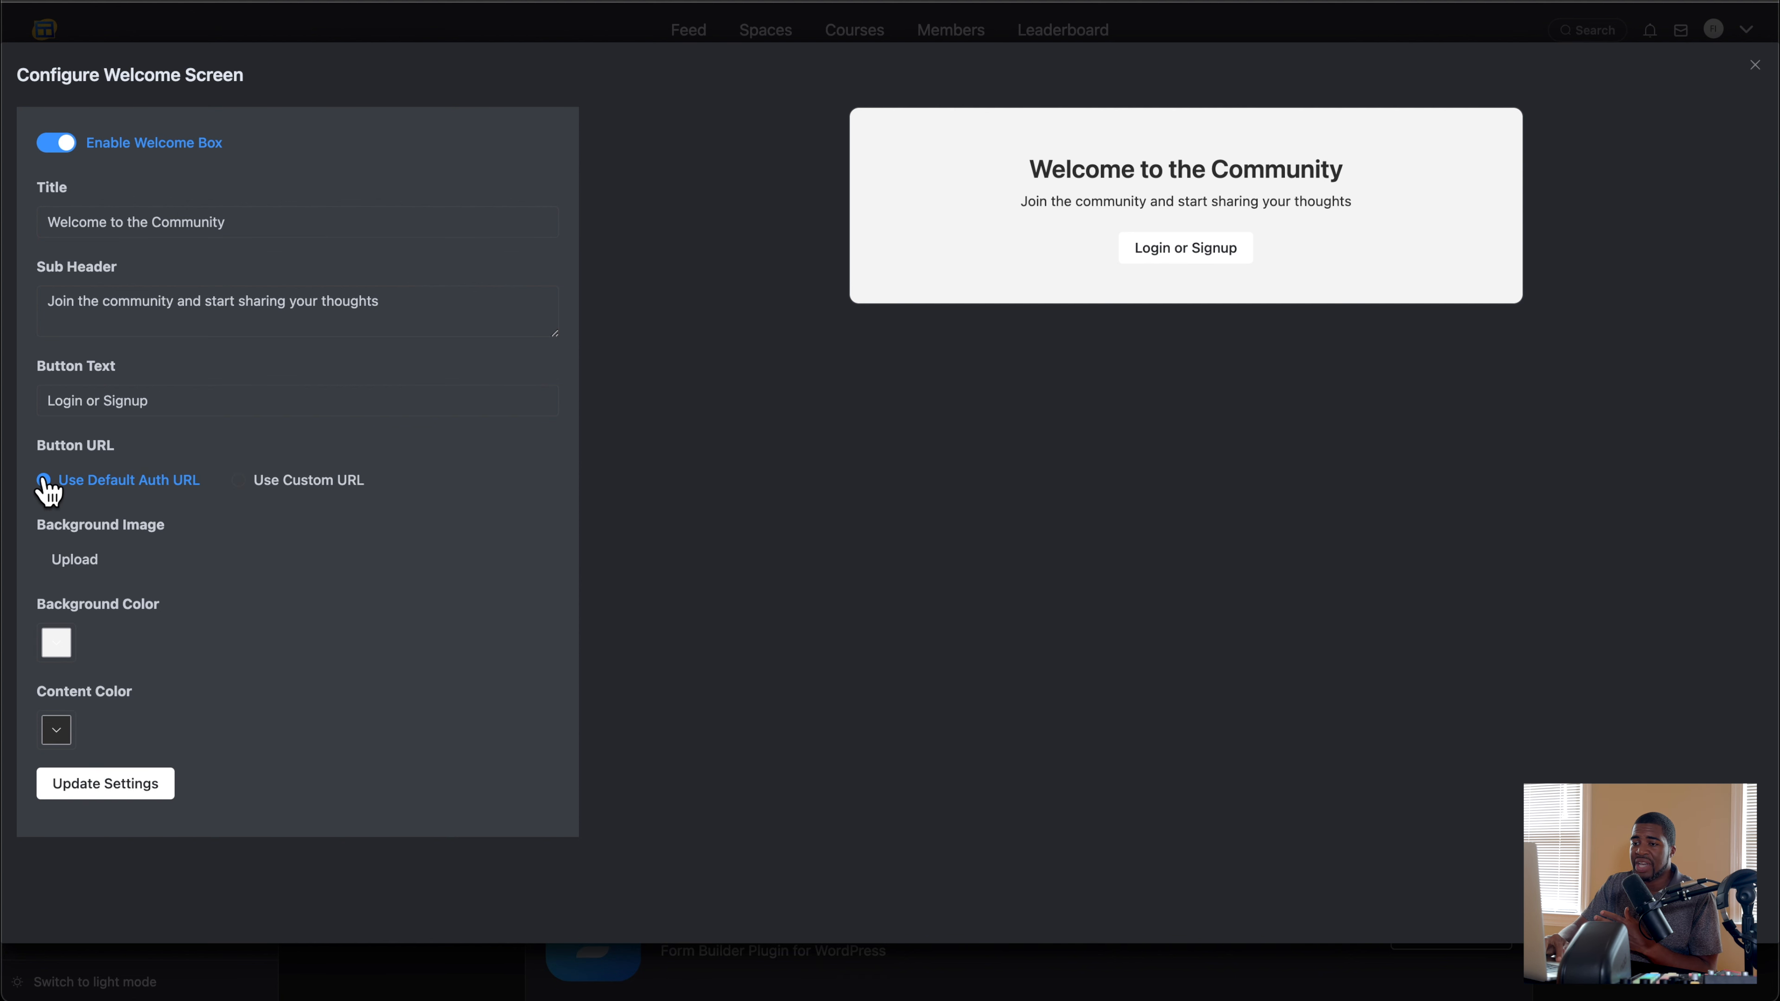
pyautogui.click(266, 491)
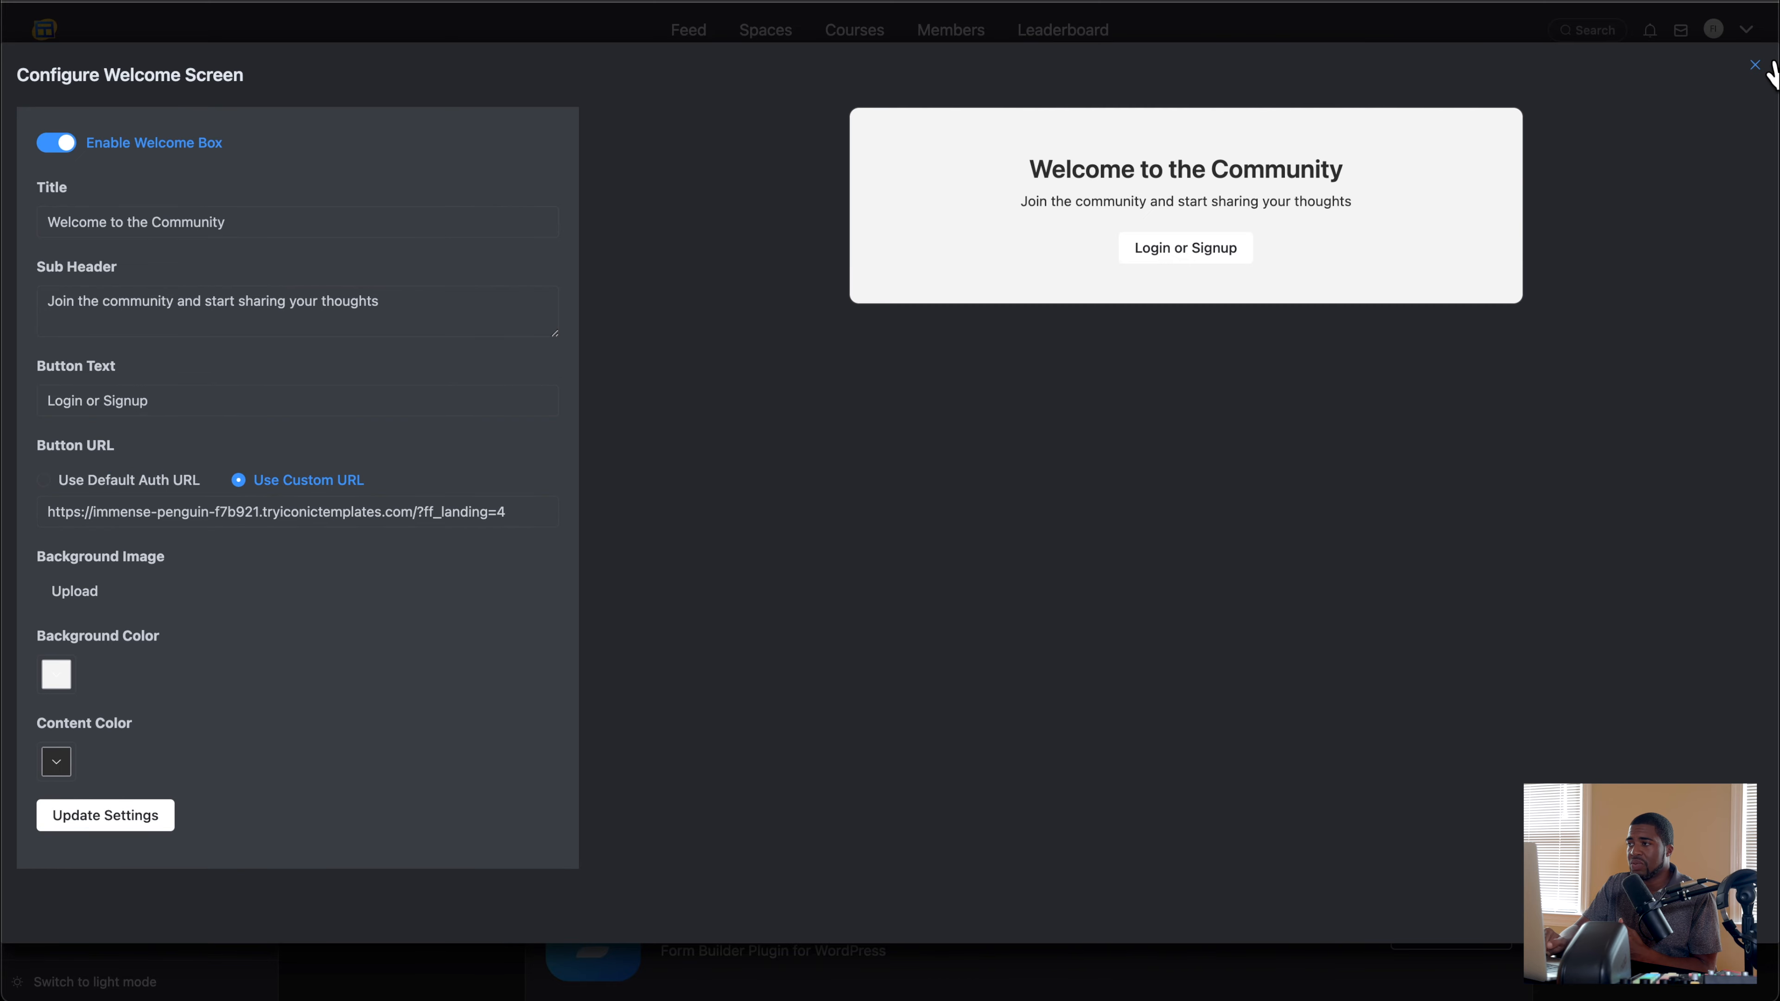
pyautogui.click(1757, 65)
# Step: Look over the recommended plugins and addons, and check the messages in this portal and in the FluentCommunity founders' community
pyautogui.scroll(-5, 469, 357)
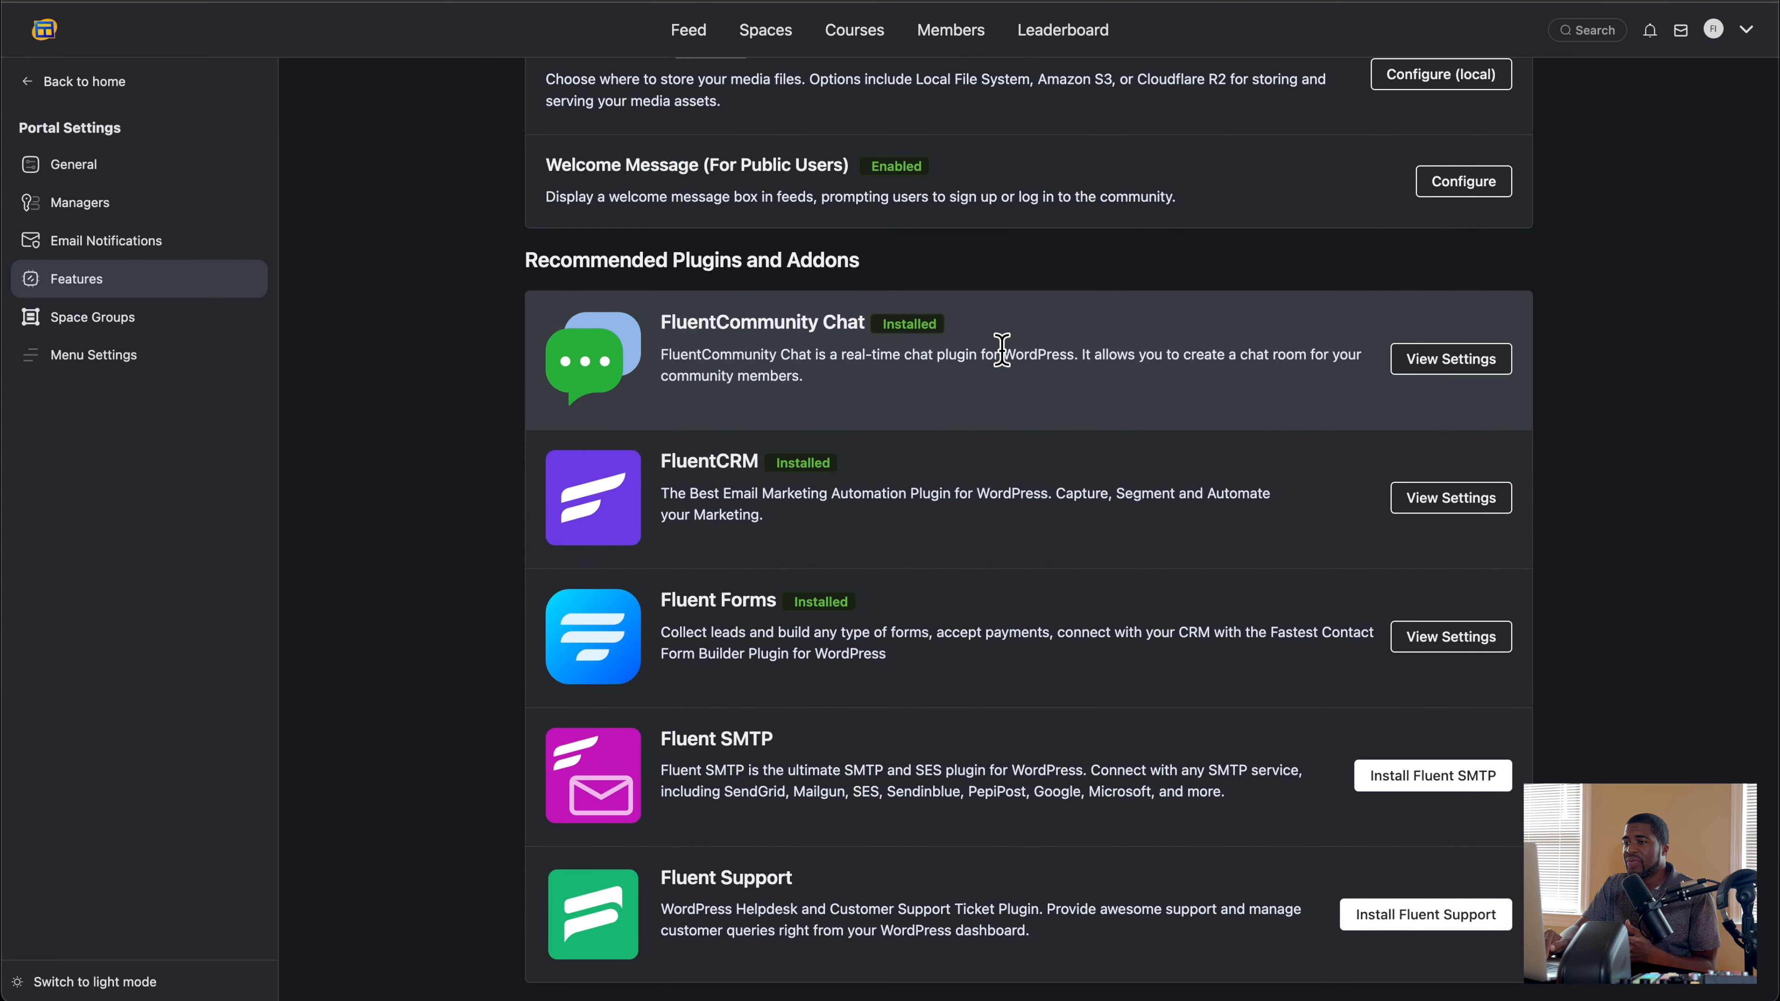
pyautogui.scroll(10, 936, 355)
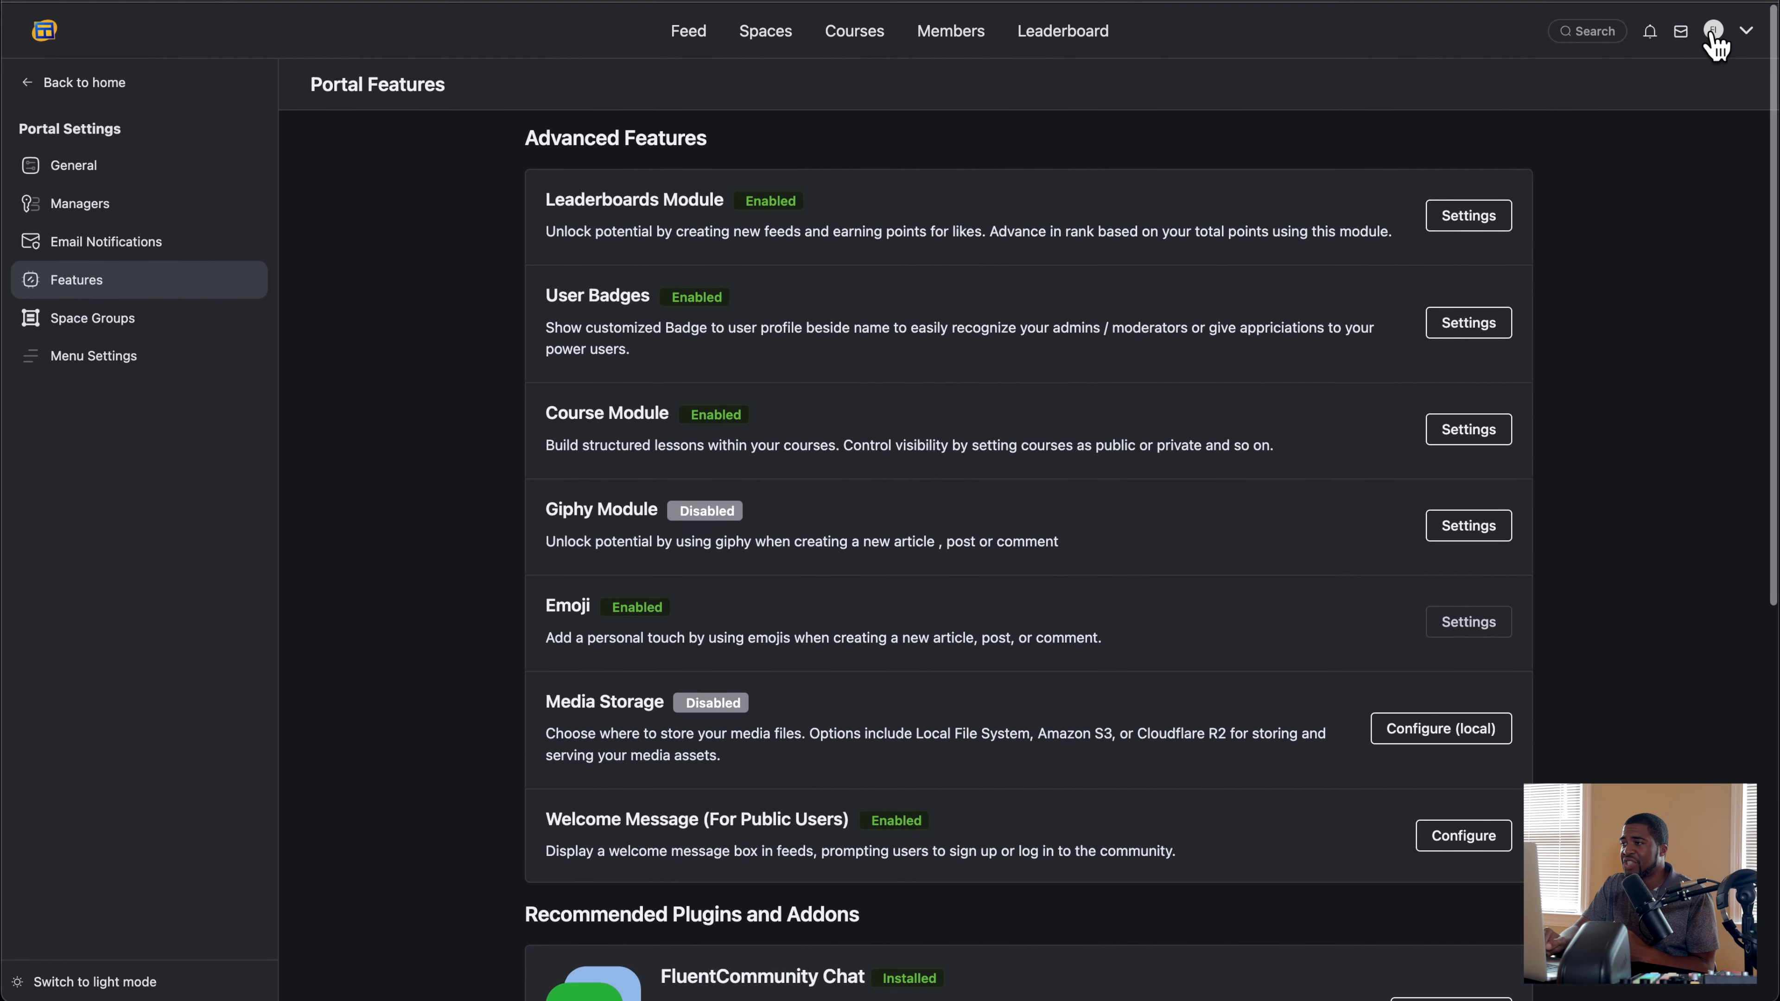
pyautogui.click(1682, 32)
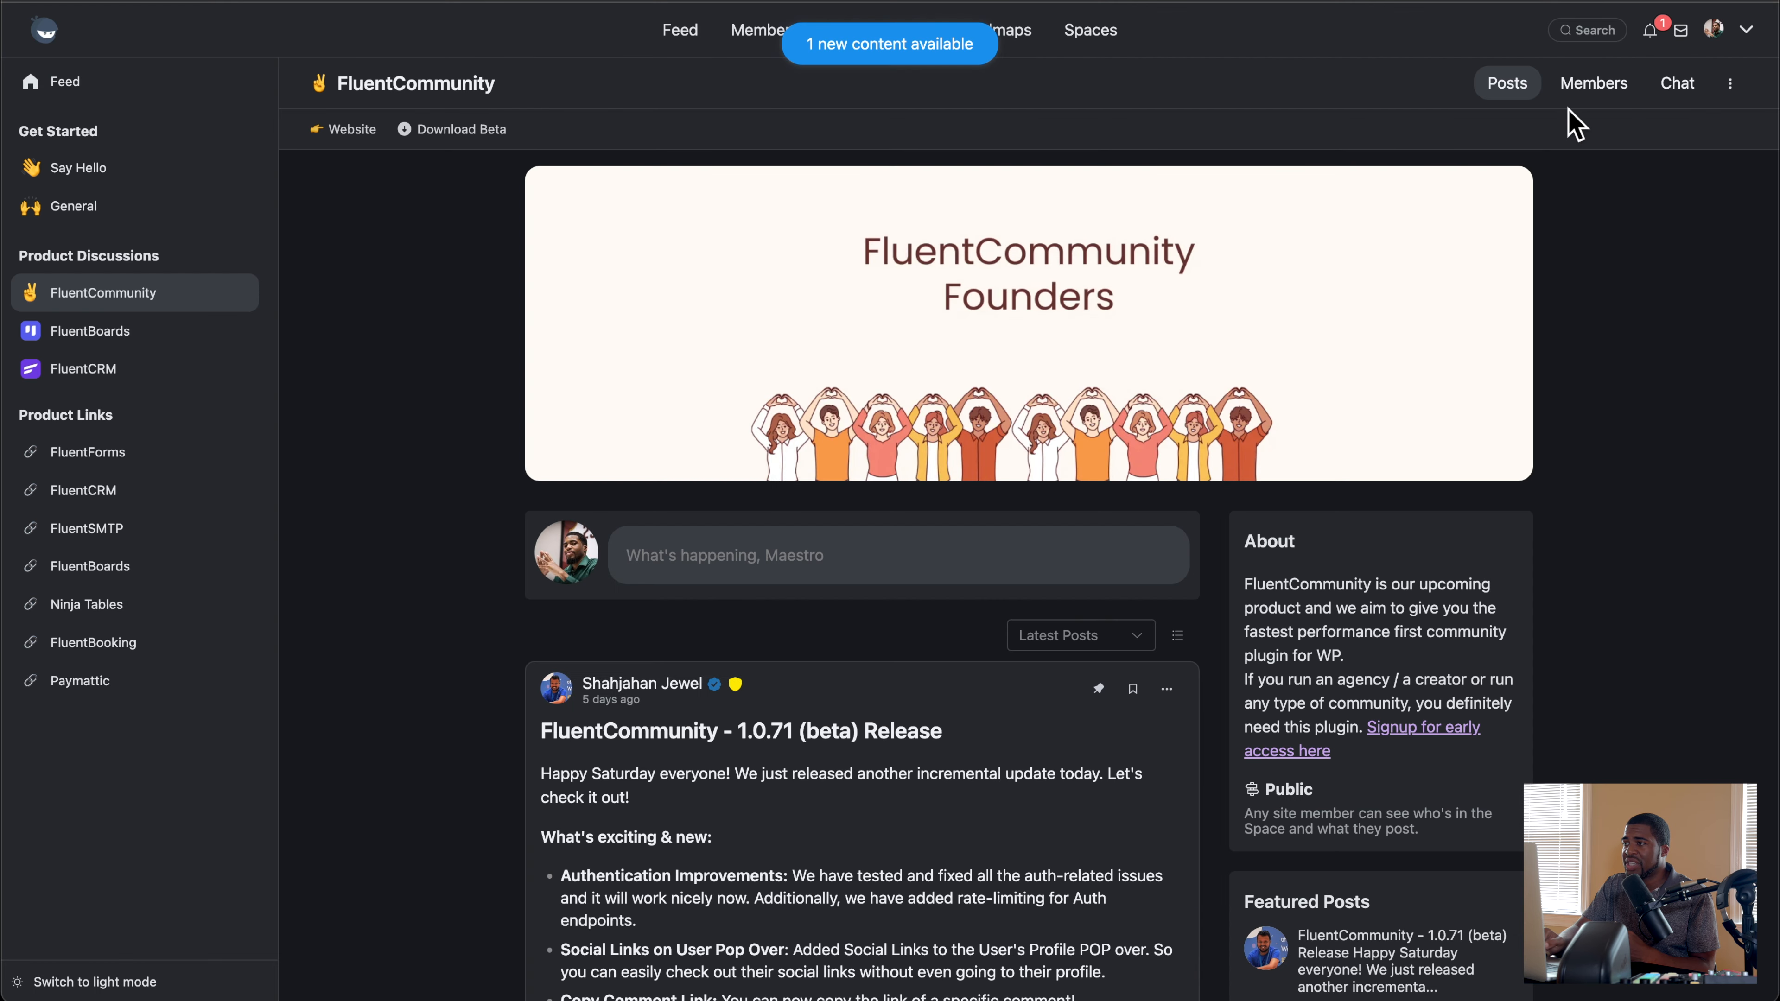
pyautogui.click(1681, 33)
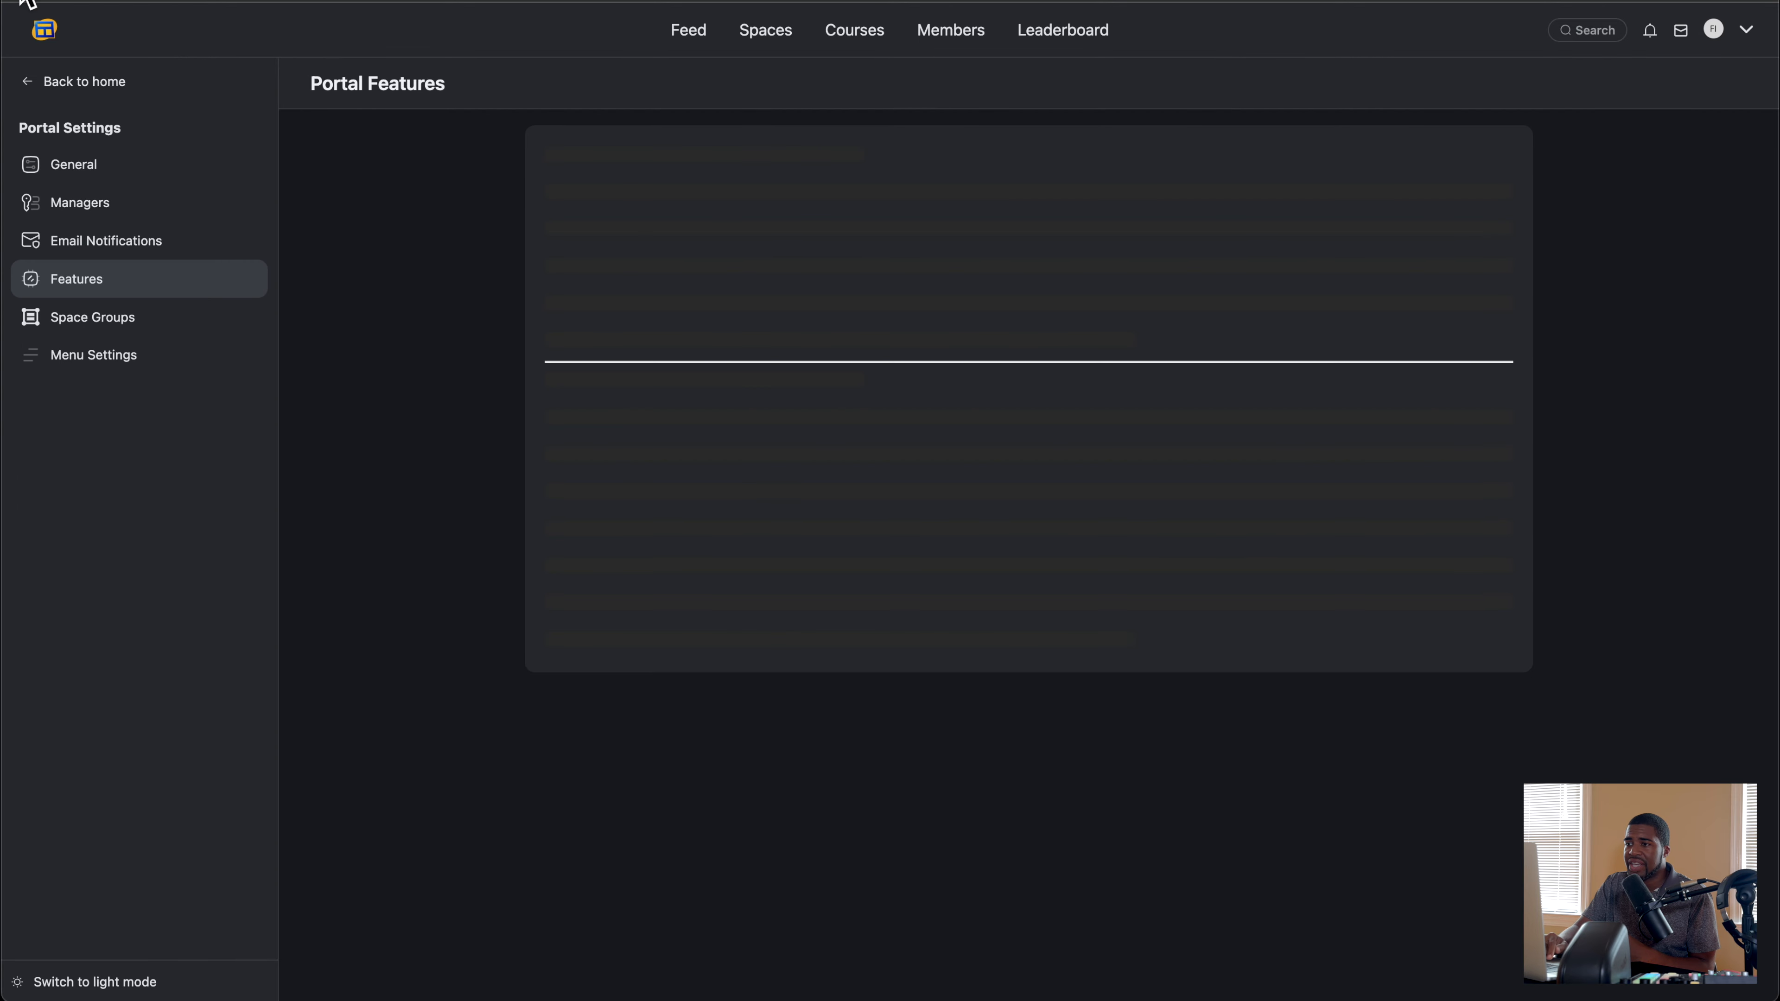
# Step: Examine the recommended plugins on the portal's features page, from FluentCommunity Chat and FluentCRM down to Fluent Support
pyautogui.scroll(-2, 982, 624)
pyautogui.scroll(-7, 992, 645)
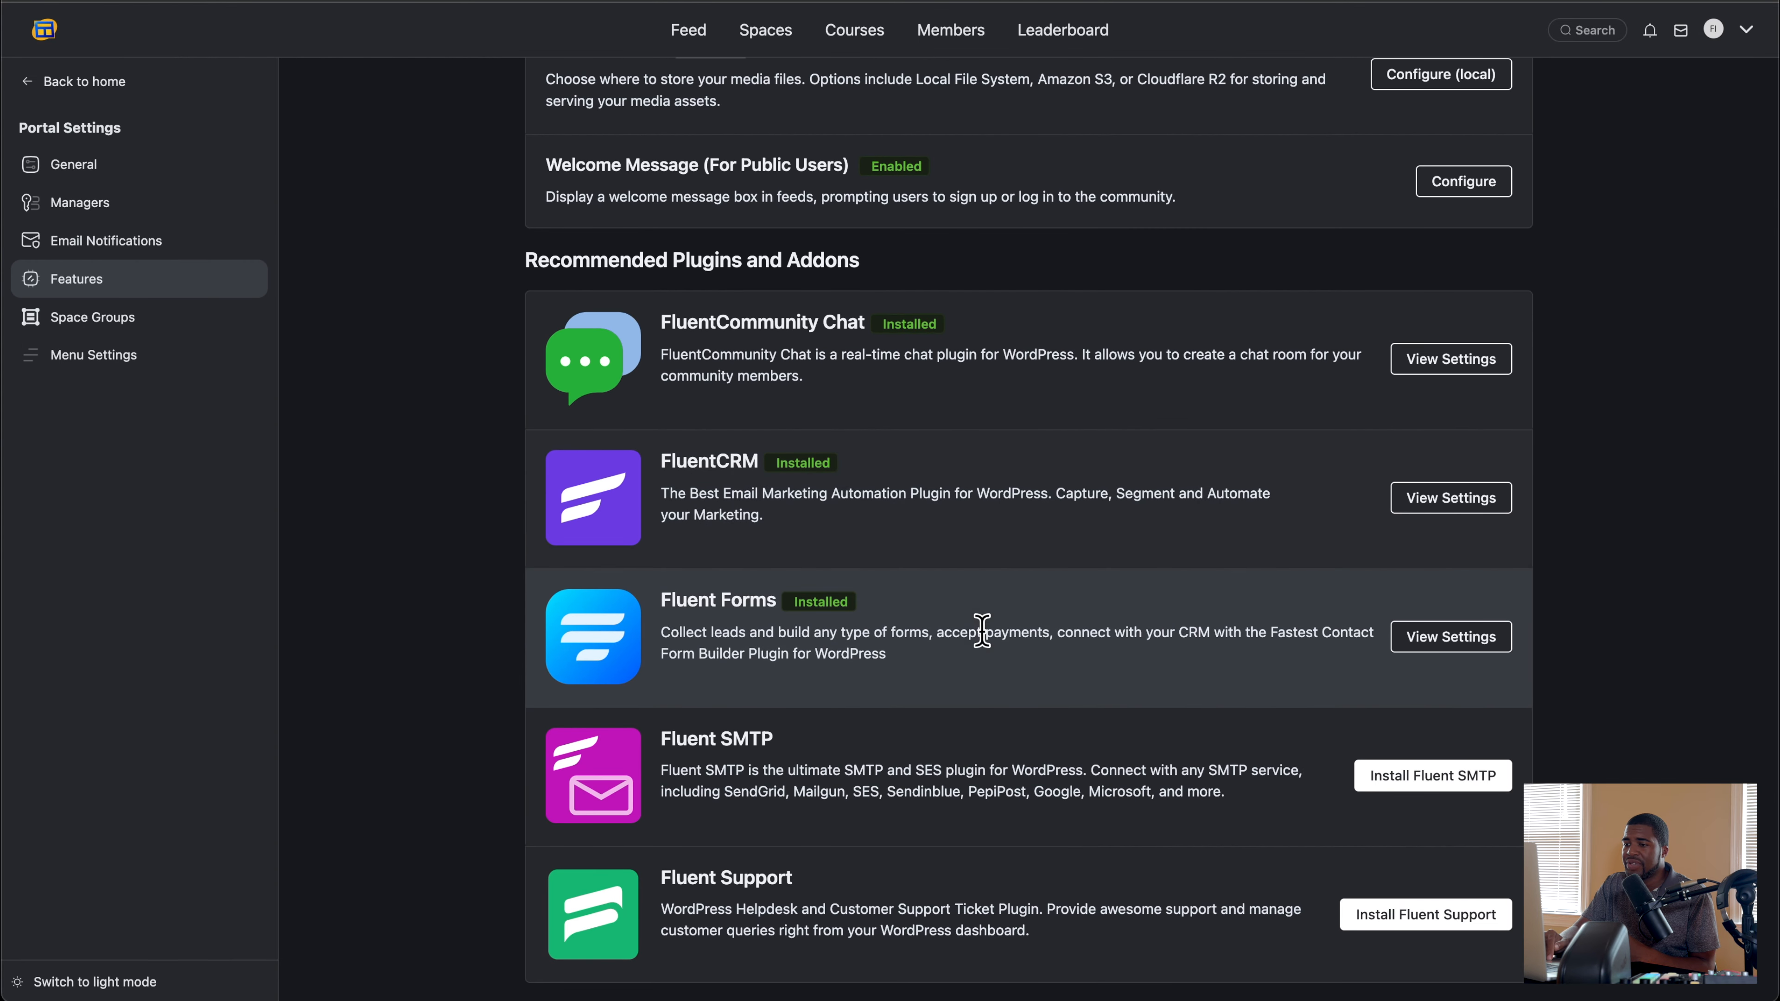
pyautogui.scroll(1, 915, 708)
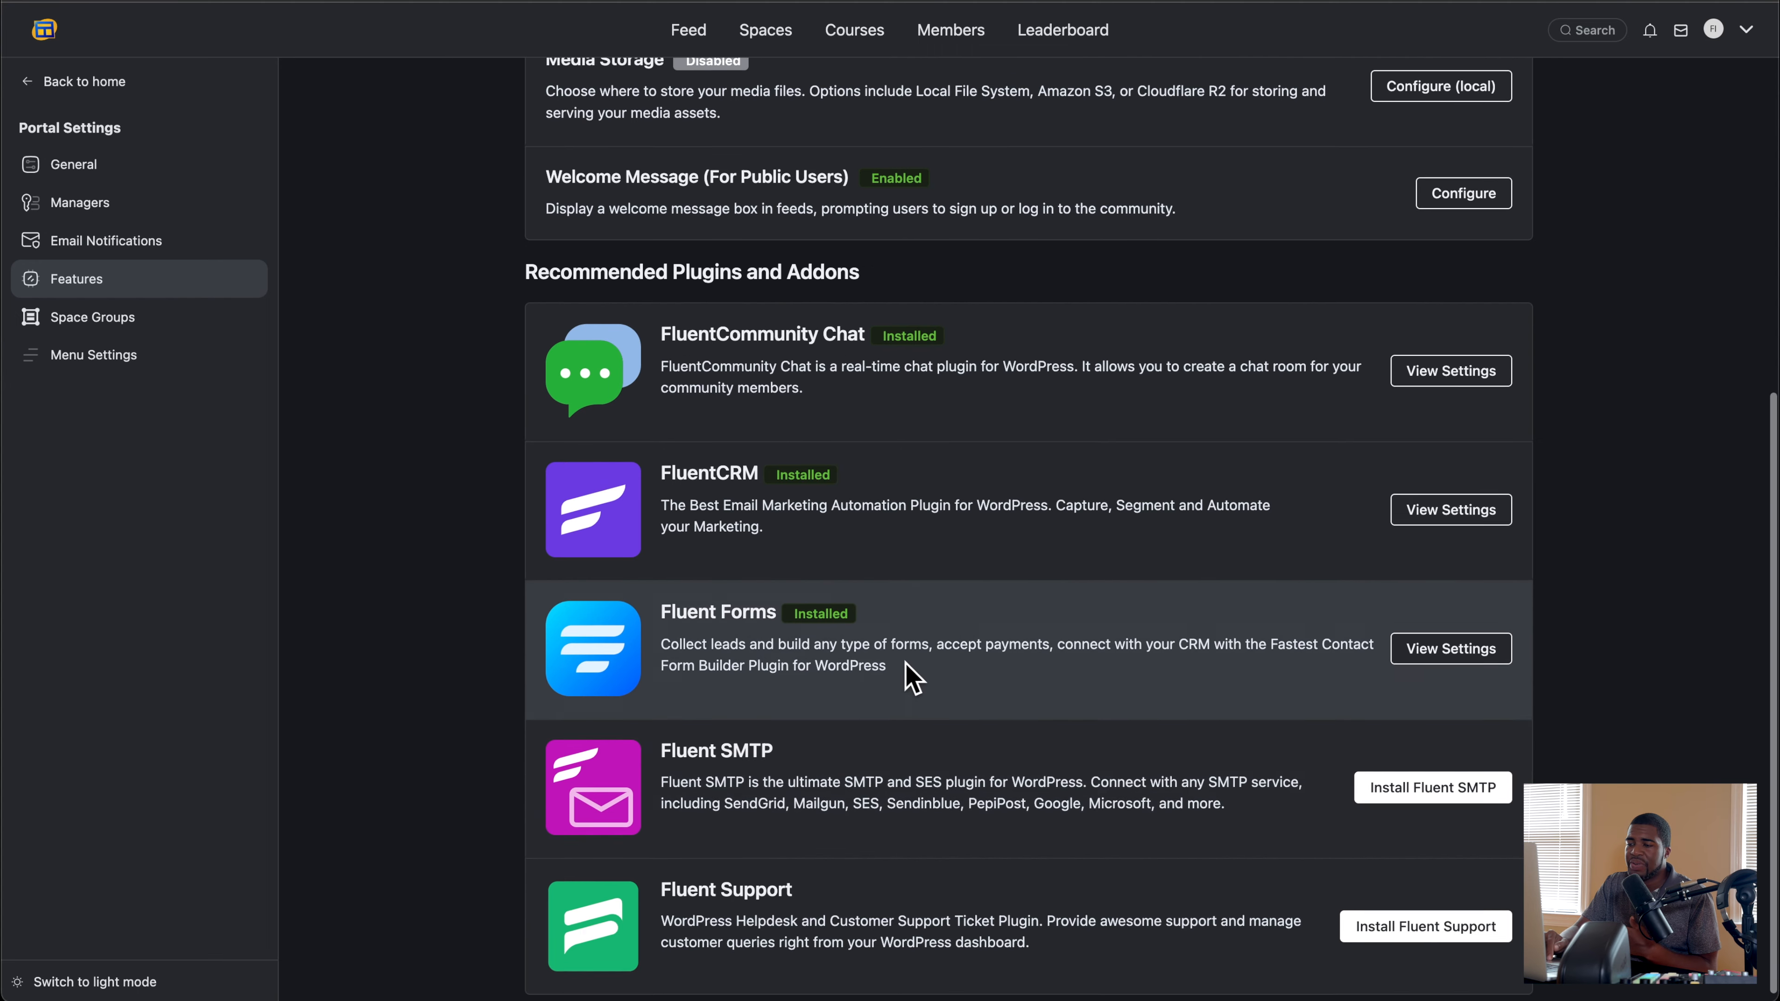
pyautogui.scroll(-1, 905, 662)
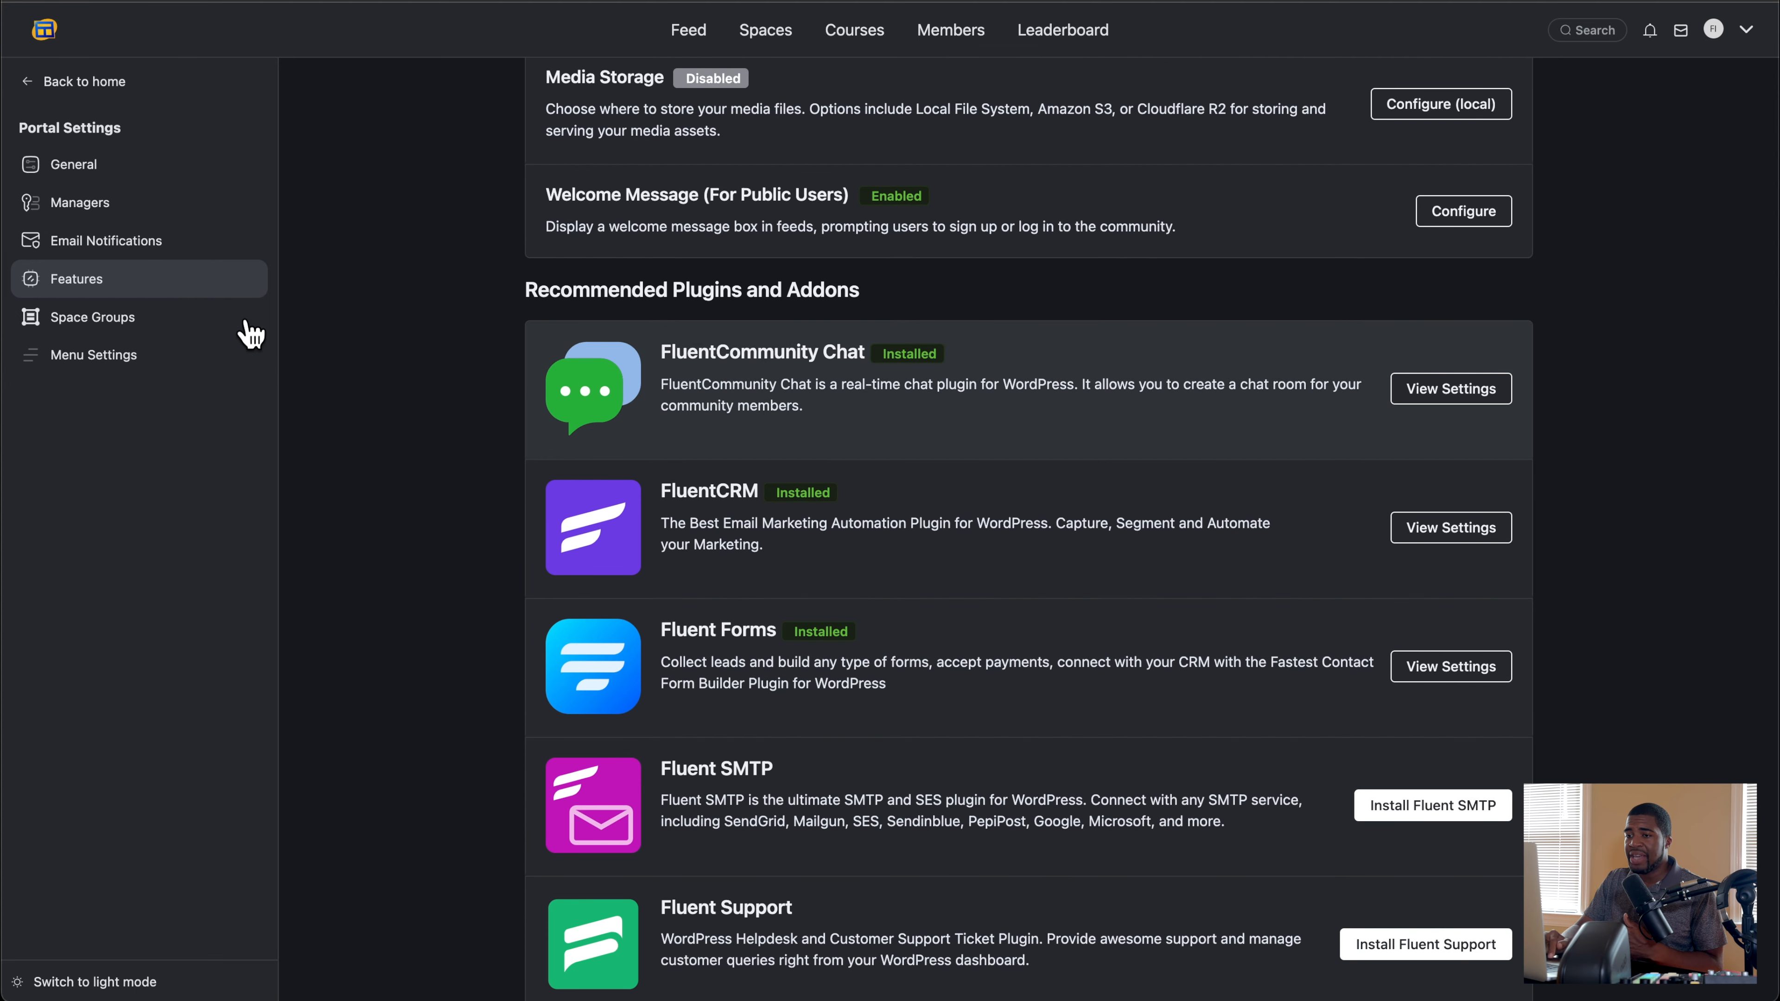
# Step: Go to the All Members space through the space groups and open its customization settings to review the general options
pyautogui.click(134, 333)
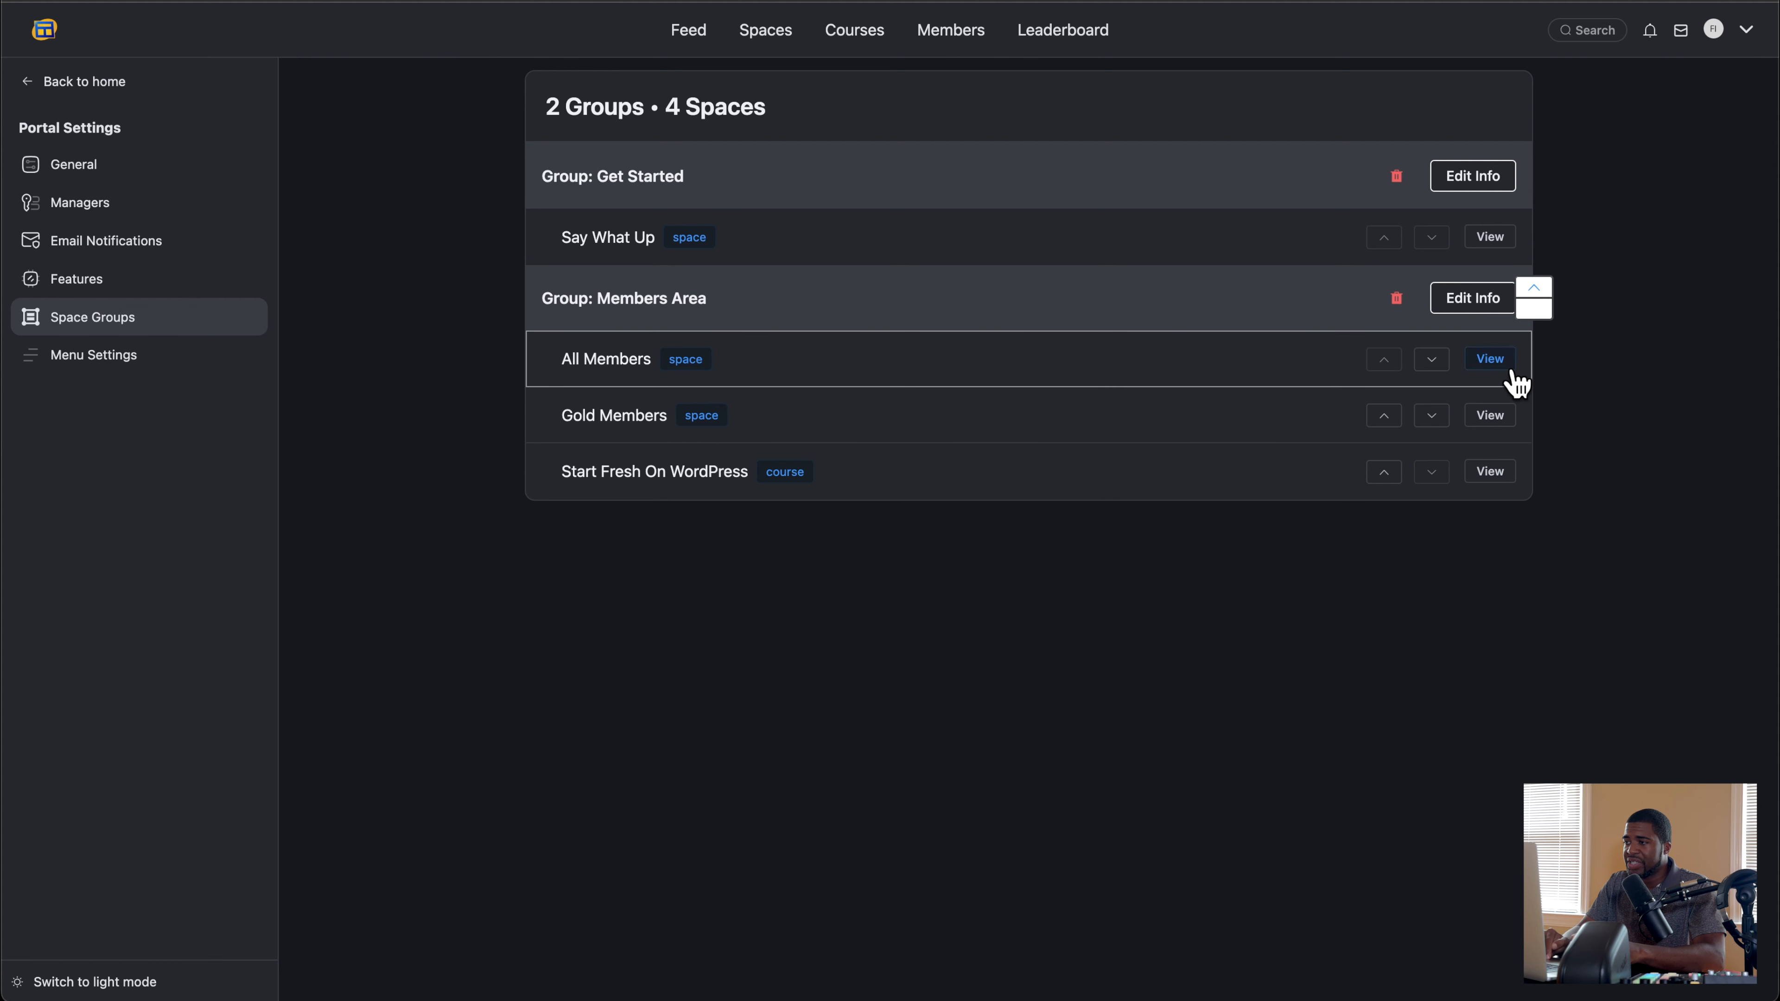
pyautogui.click(1491, 361)
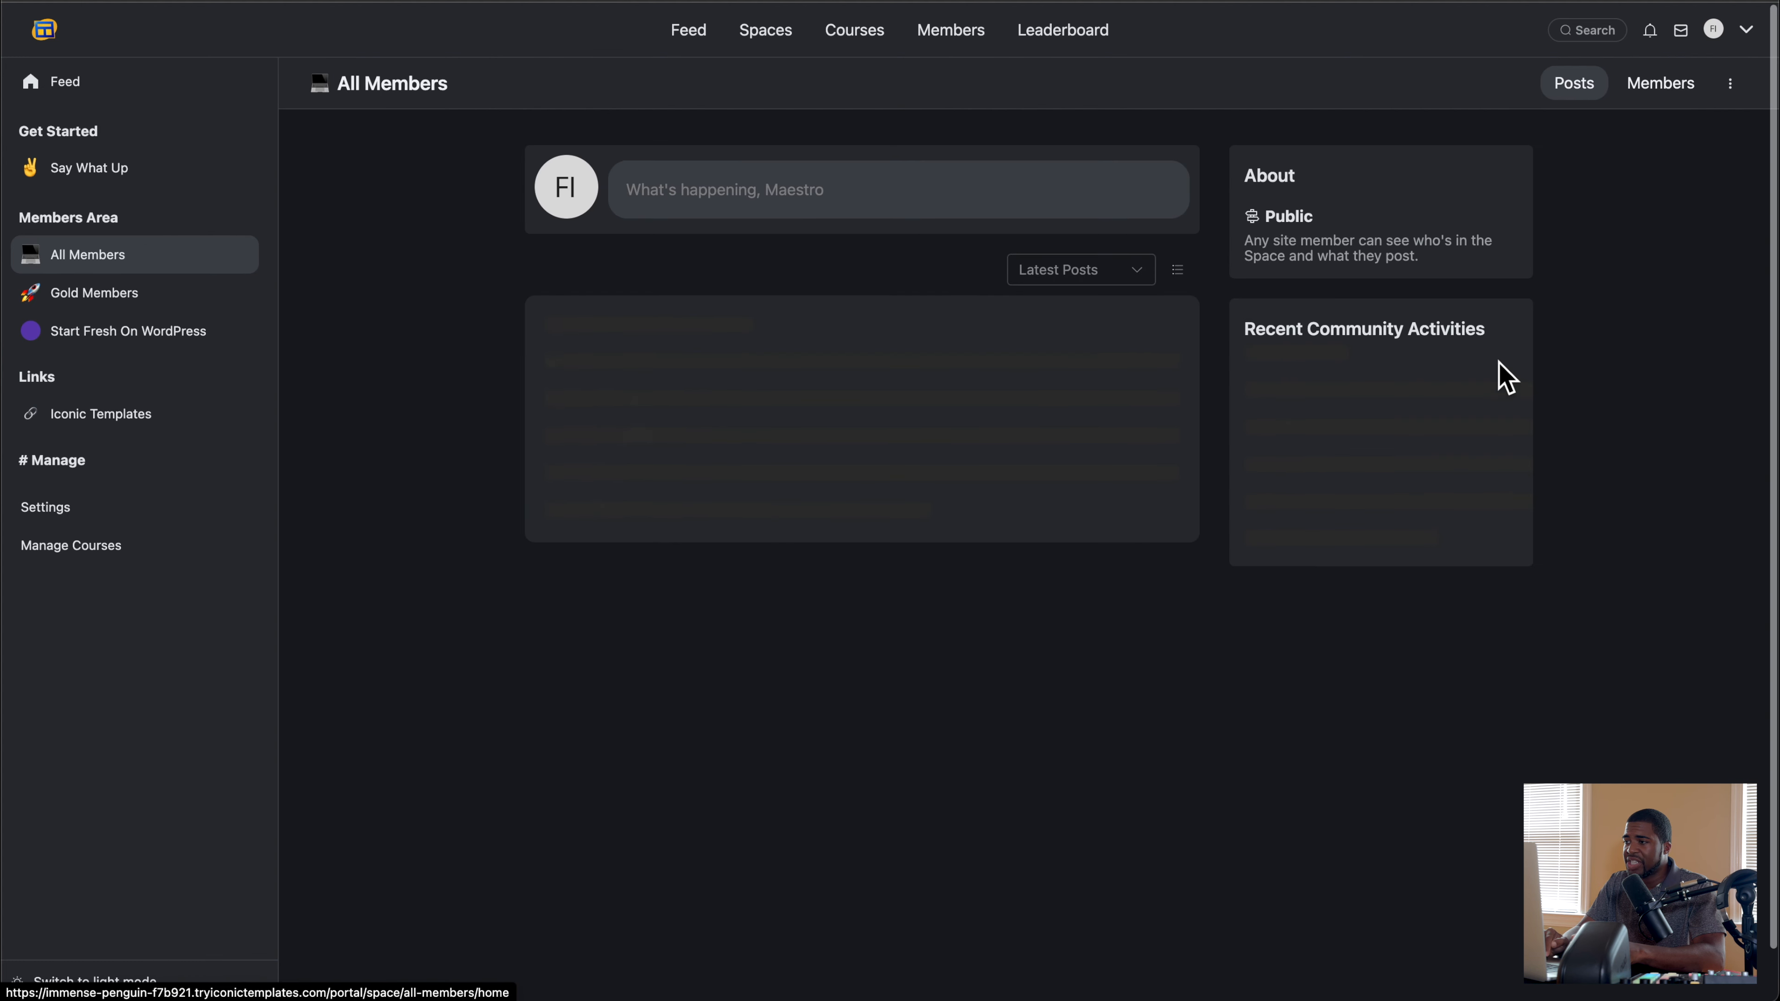
pyautogui.click(1731, 87)
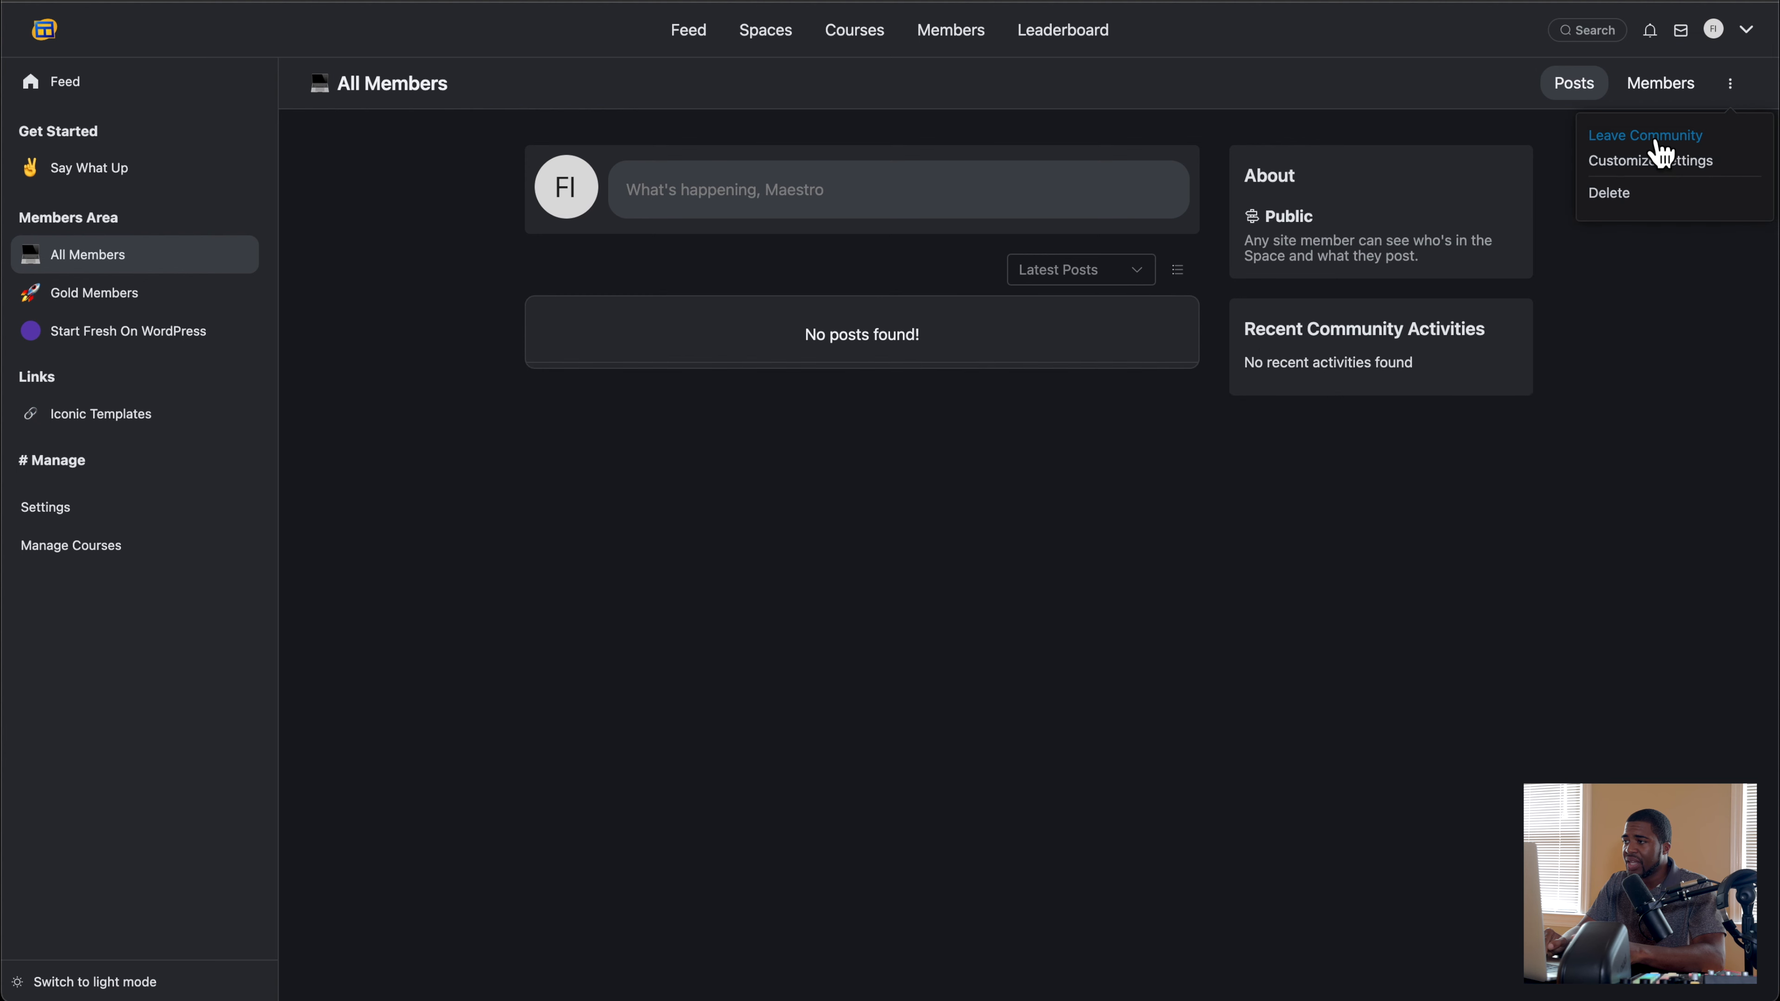
pyautogui.click(1650, 161)
pyautogui.scroll(-3, 817, 270)
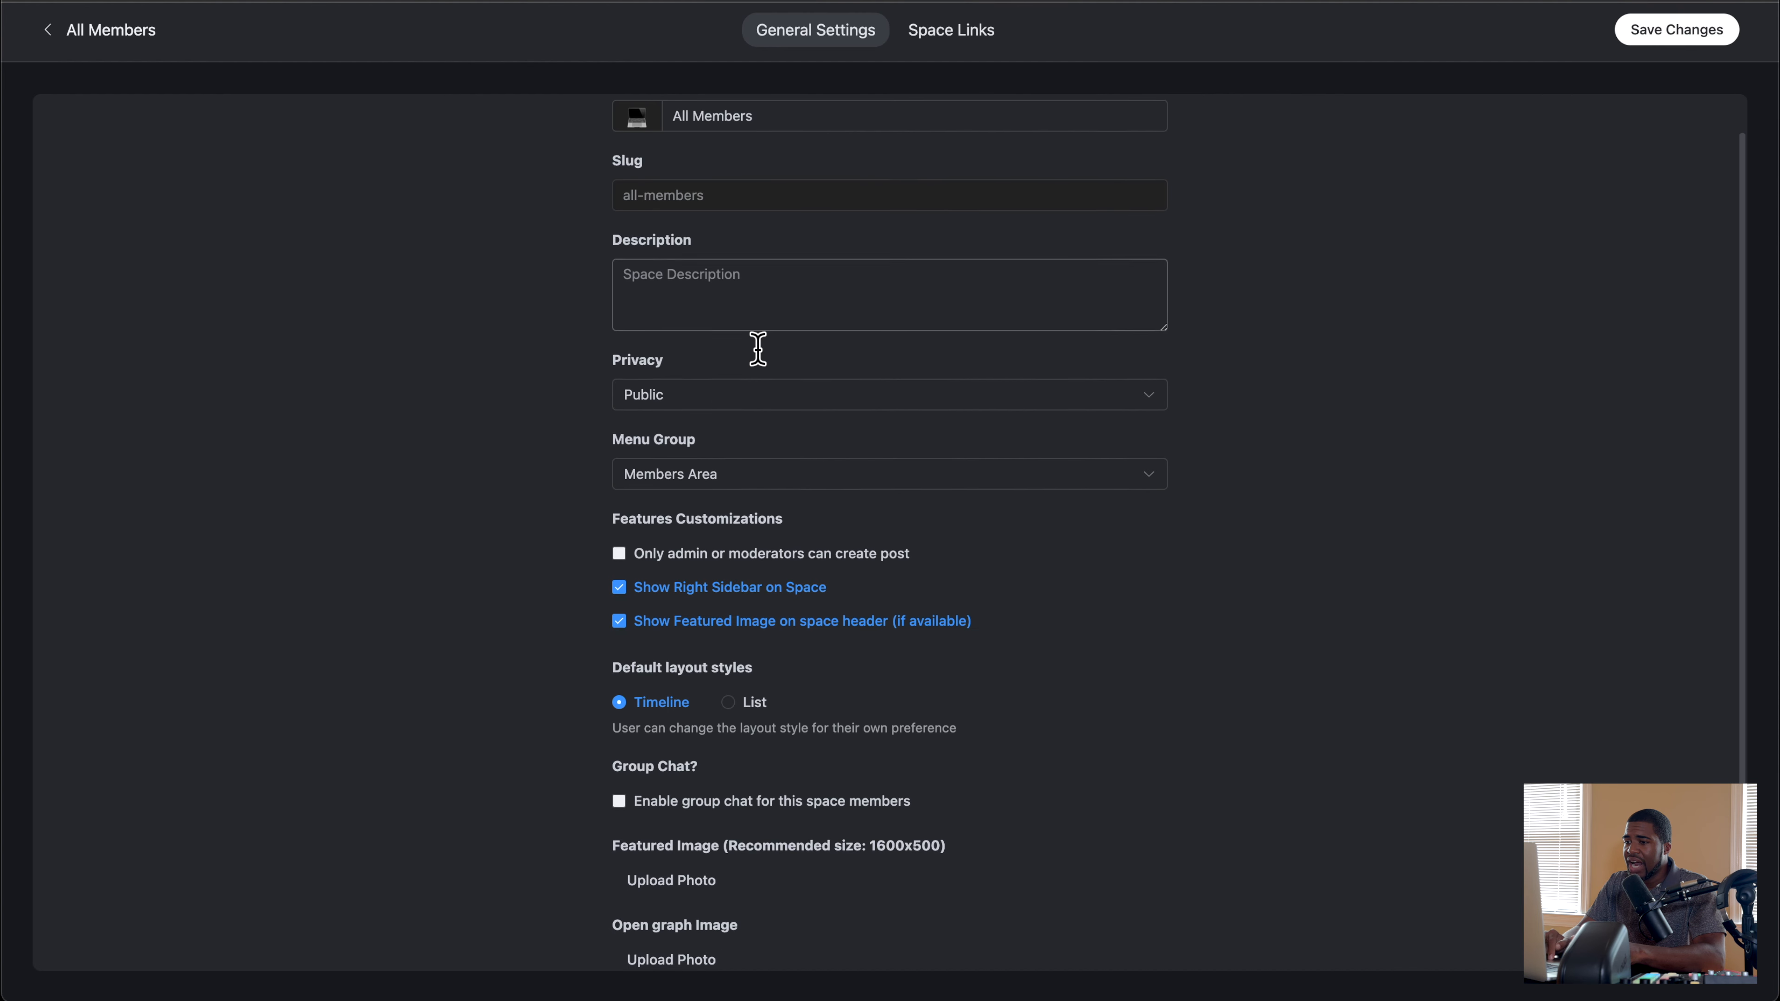
pyautogui.scroll(3, 755, 346)
pyautogui.scroll(-3, 705, 396)
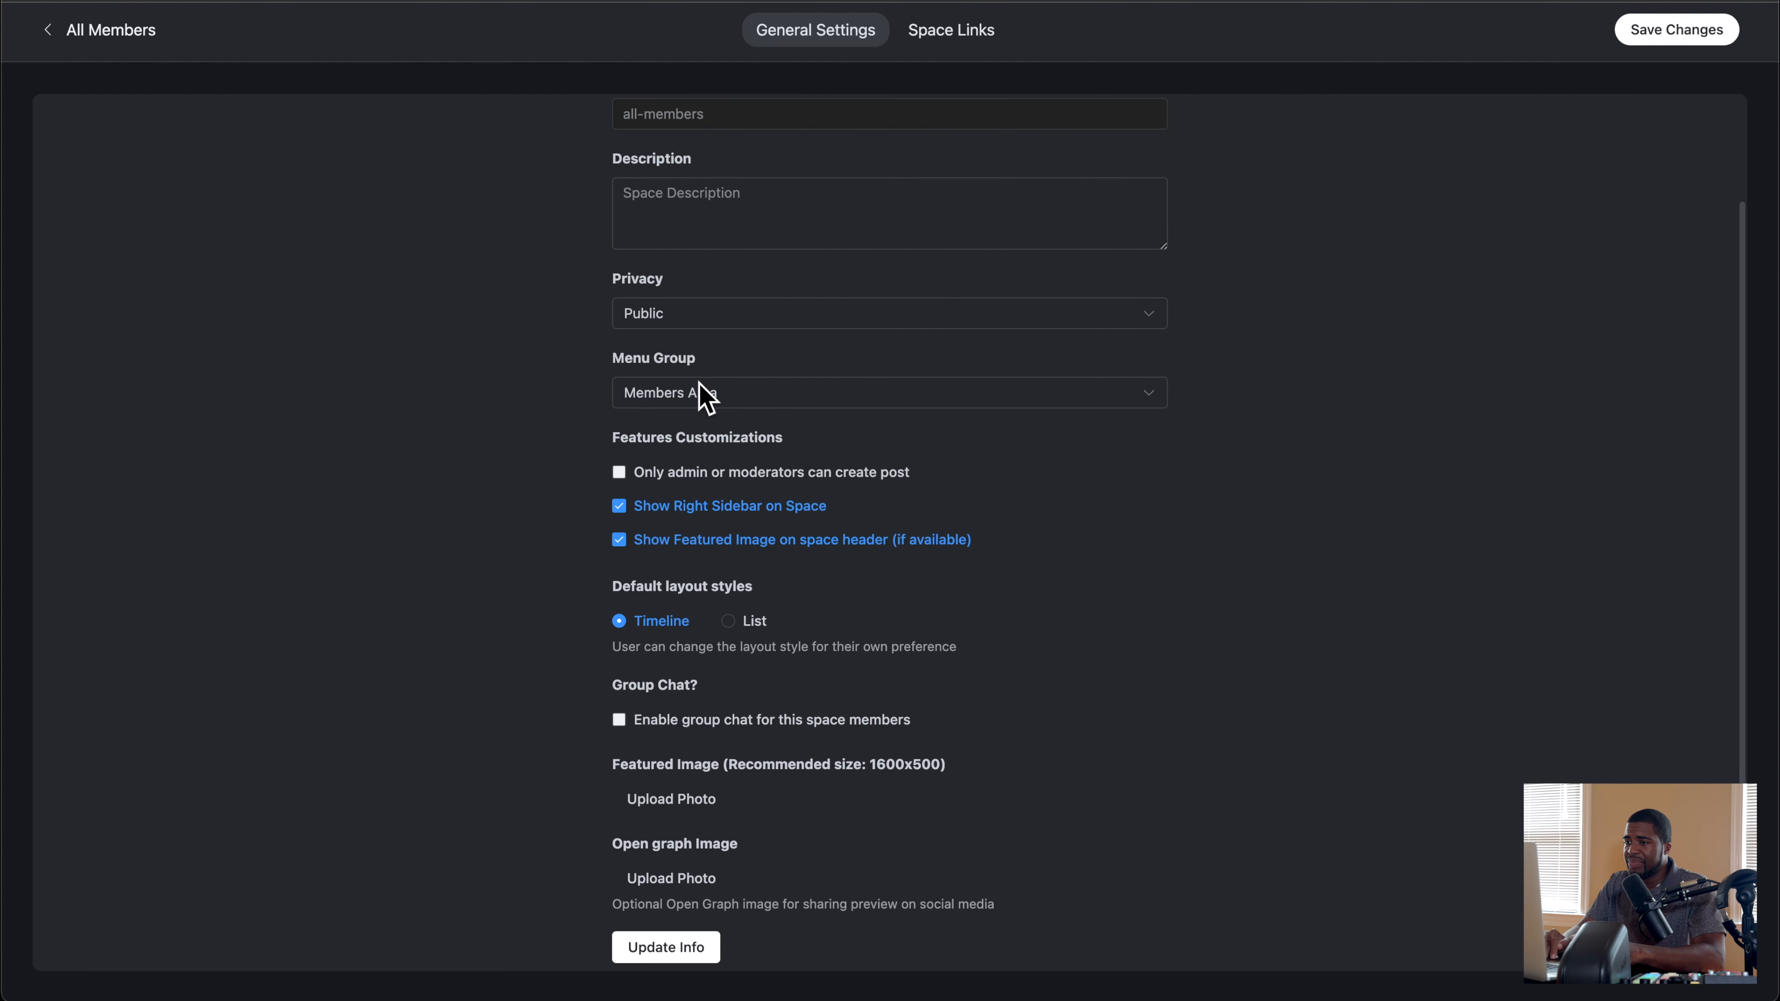
# Step: Examine the All Members space's privacy and menu group choices, plus its feature, layout, group chat and image settings, without changing them
pyautogui.click(697, 322)
pyautogui.click(498, 363)
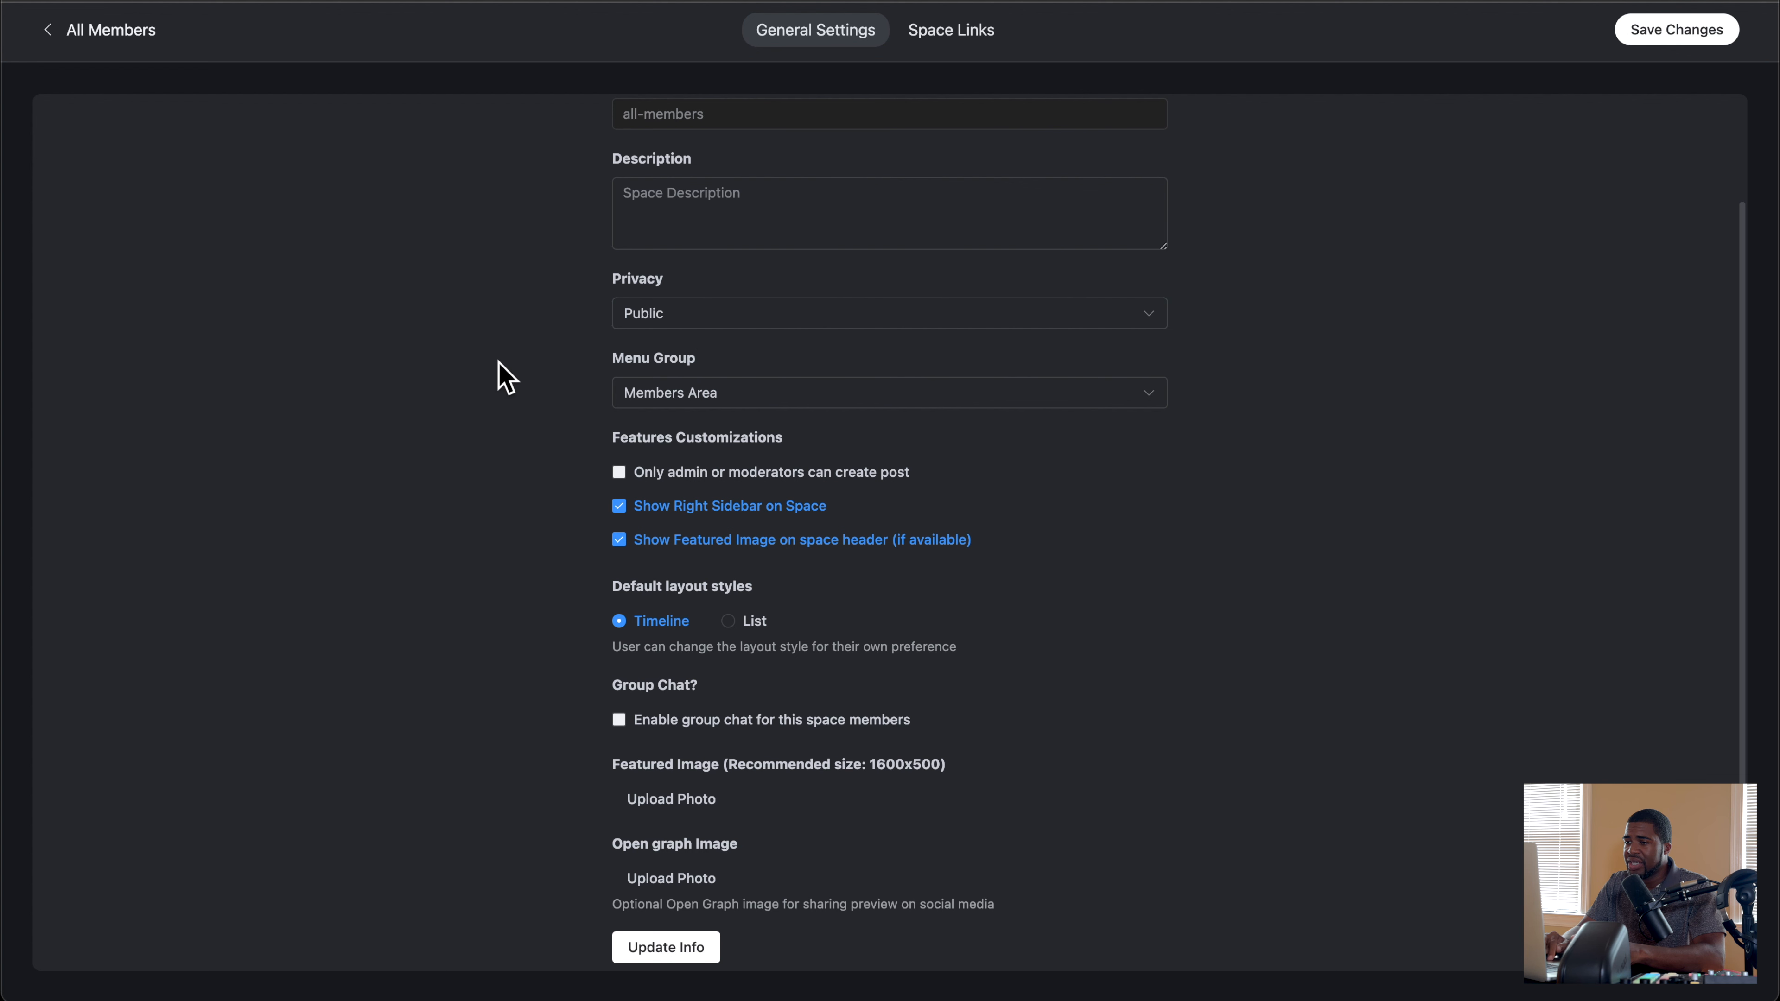
pyautogui.click(727, 323)
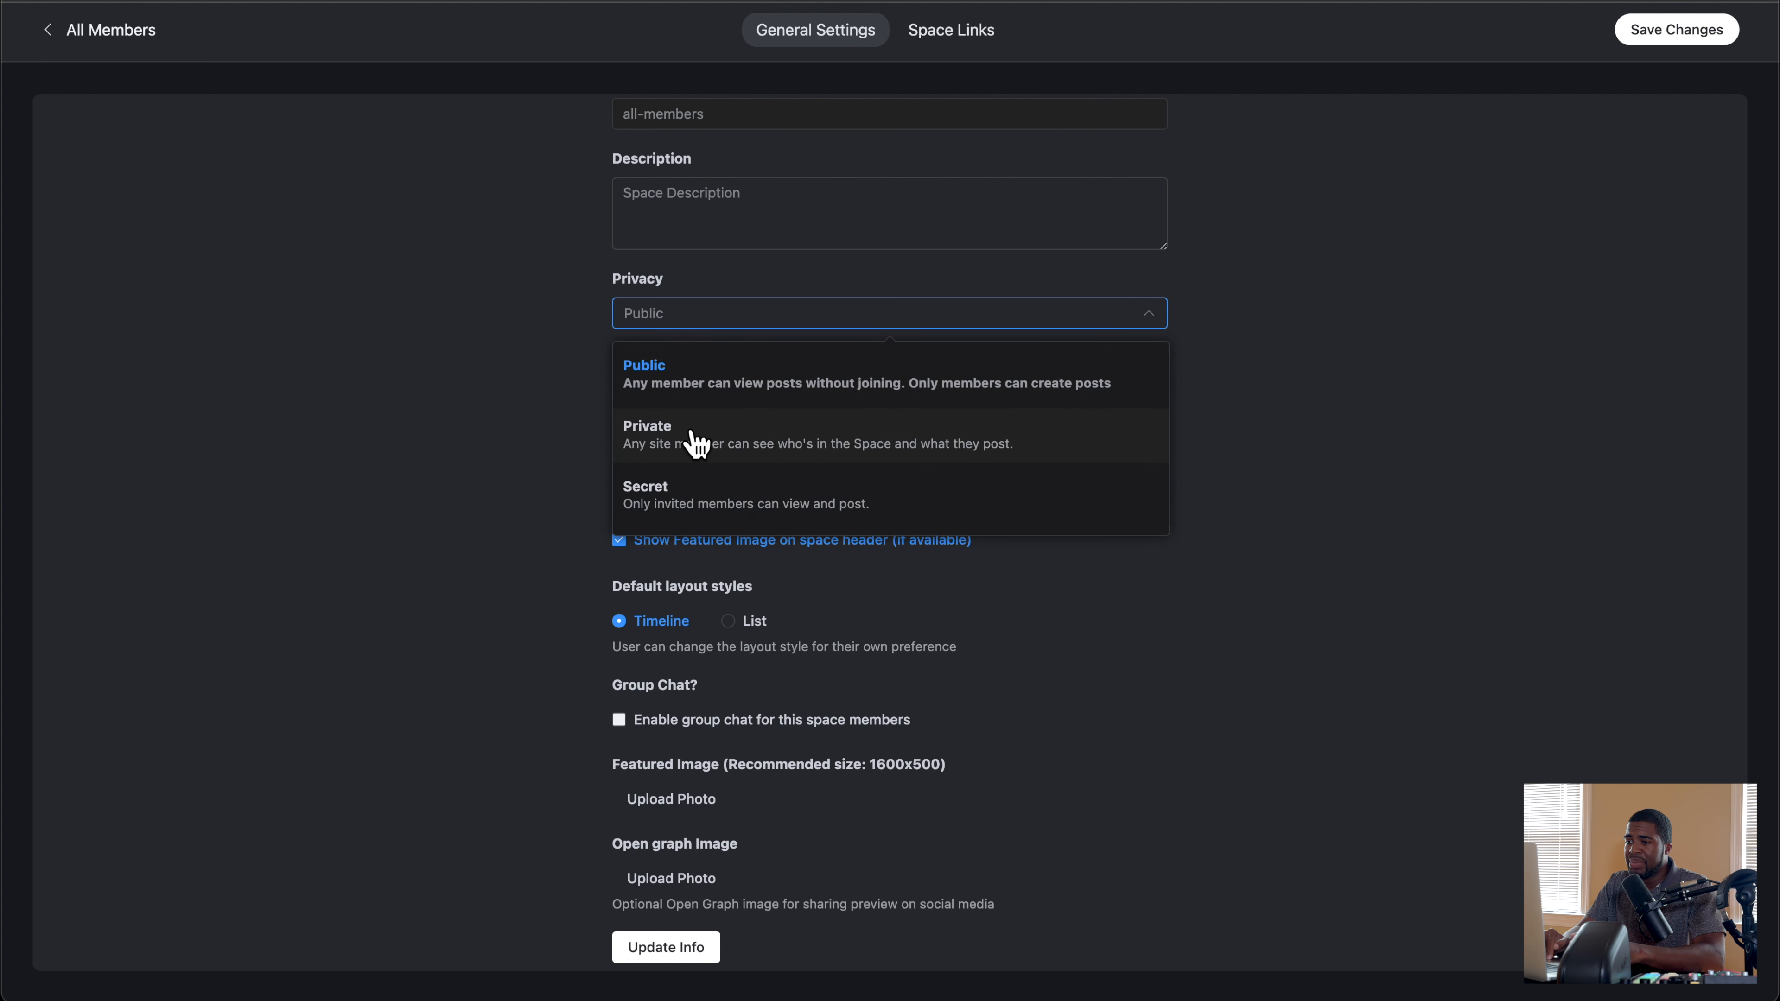
pyautogui.click(527, 438)
pyautogui.scroll(-1, 526, 437)
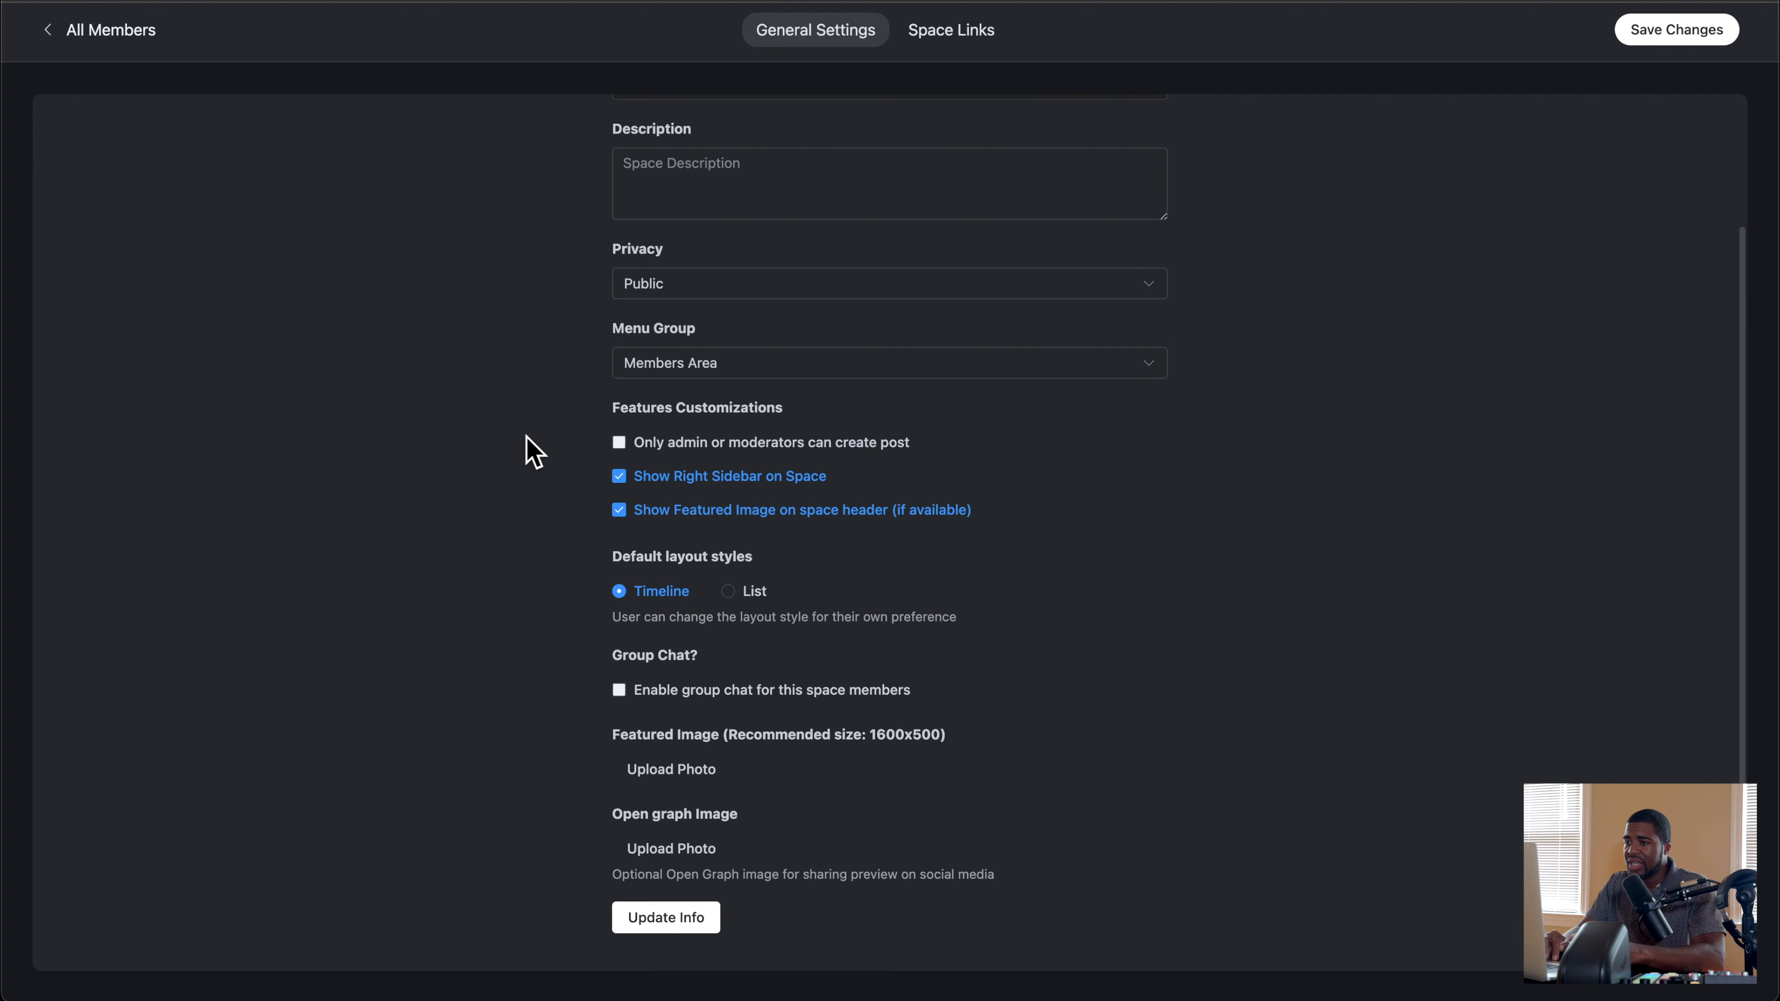
pyautogui.click(729, 365)
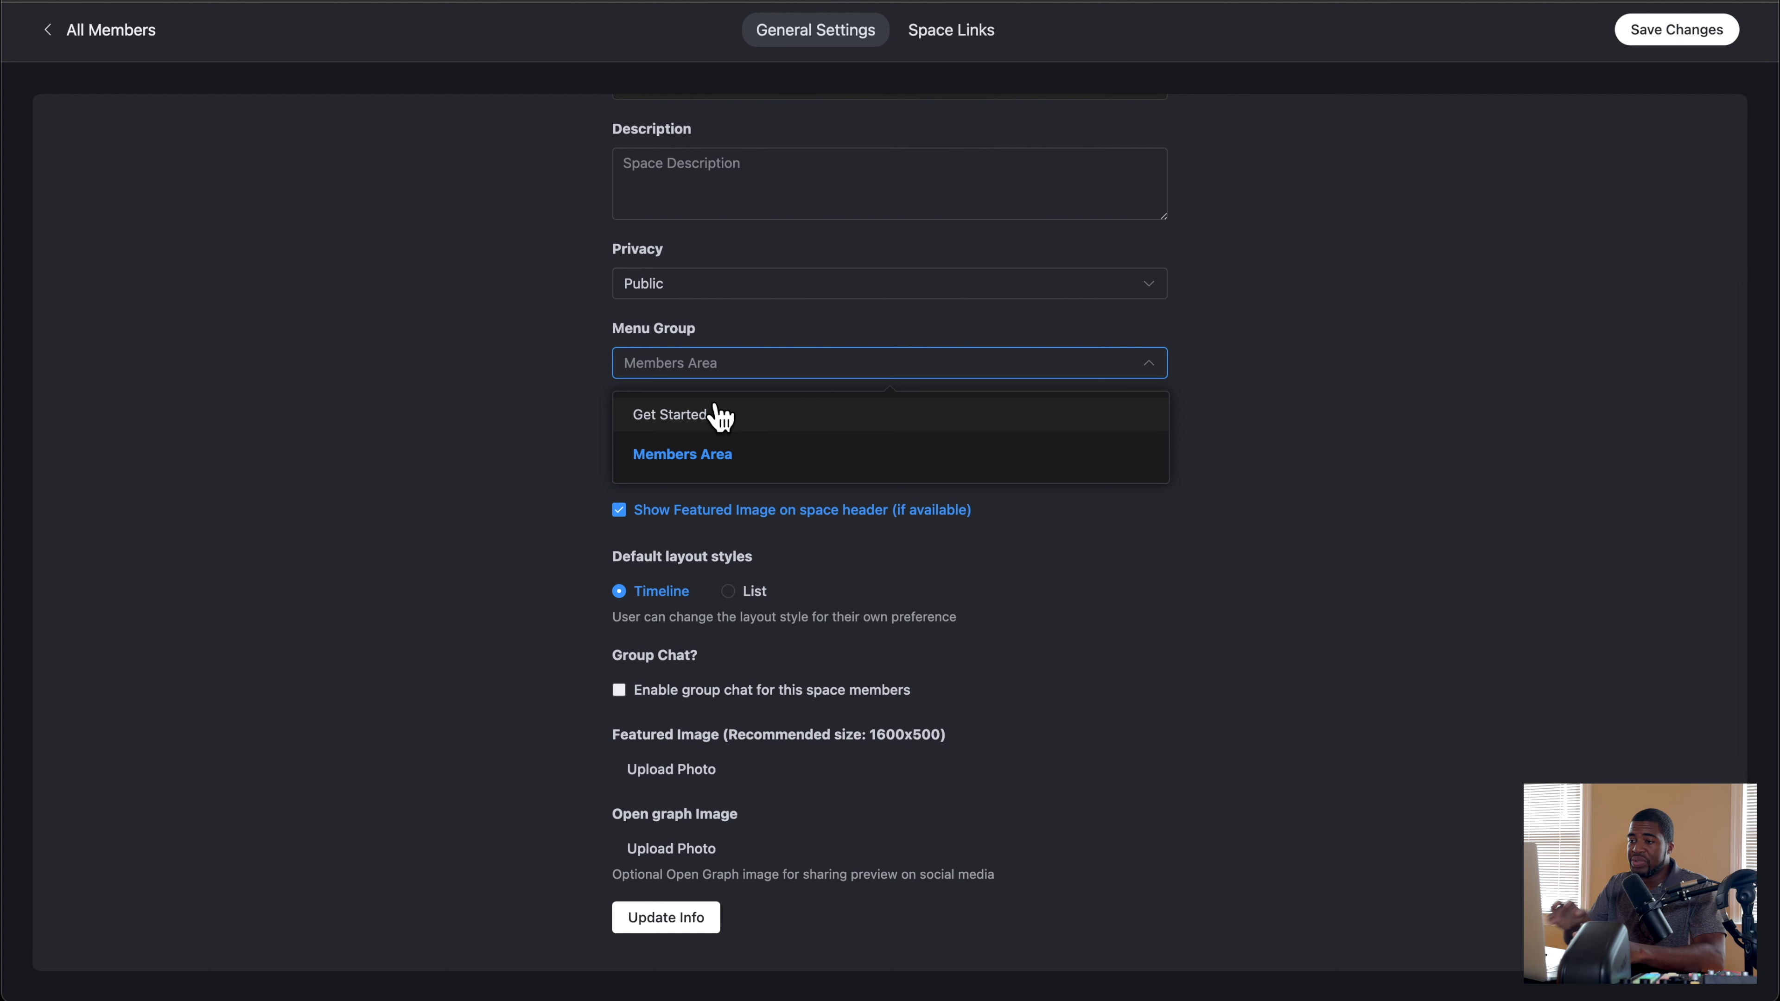
pyautogui.click(493, 444)
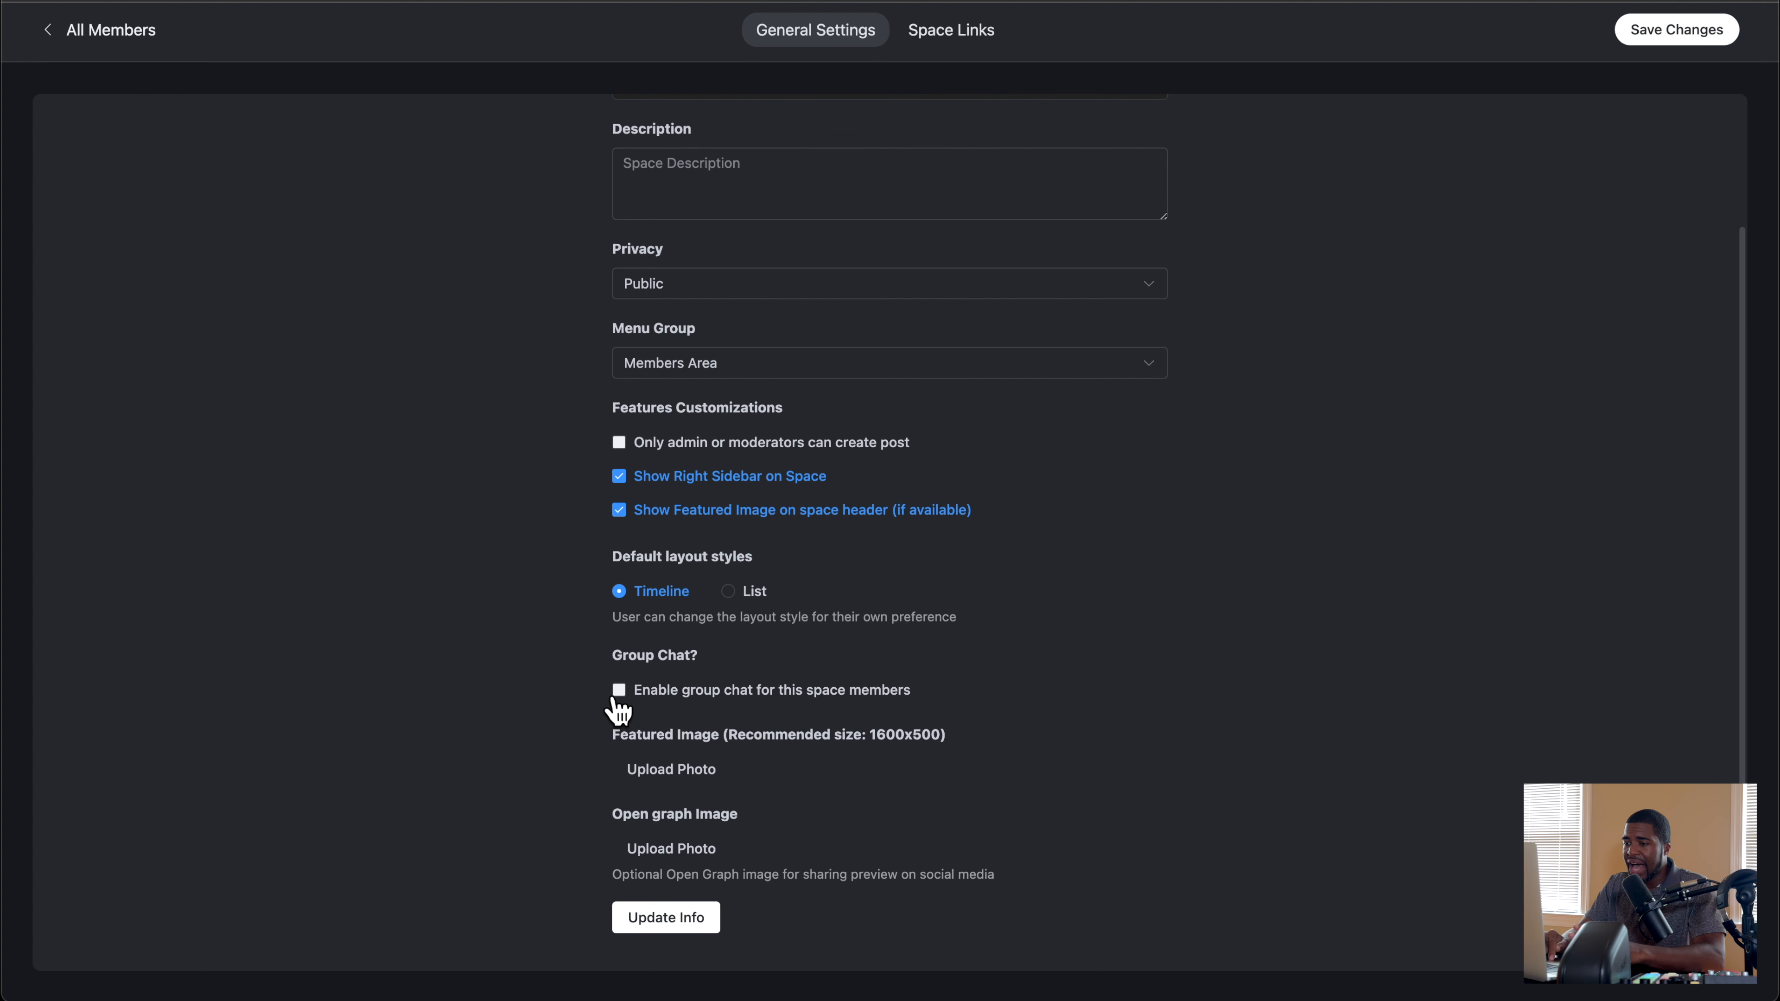
pyautogui.scroll(3, 554, 659)
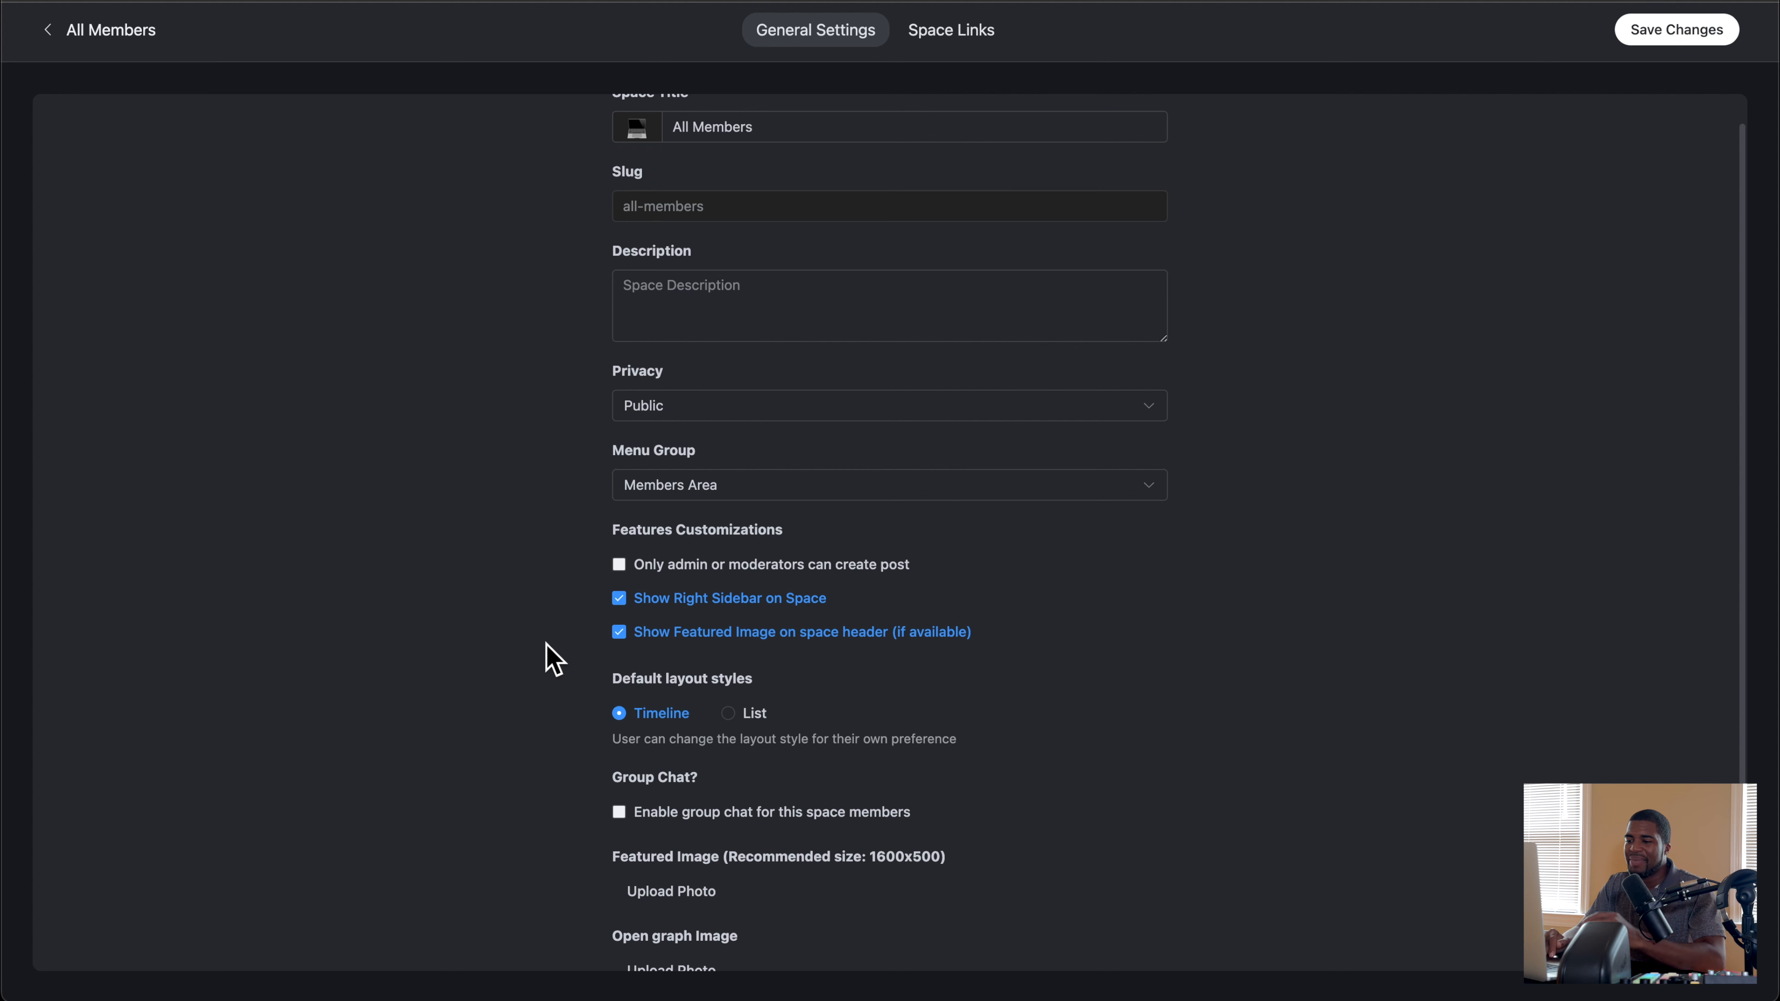
pyautogui.scroll(-3, 553, 660)
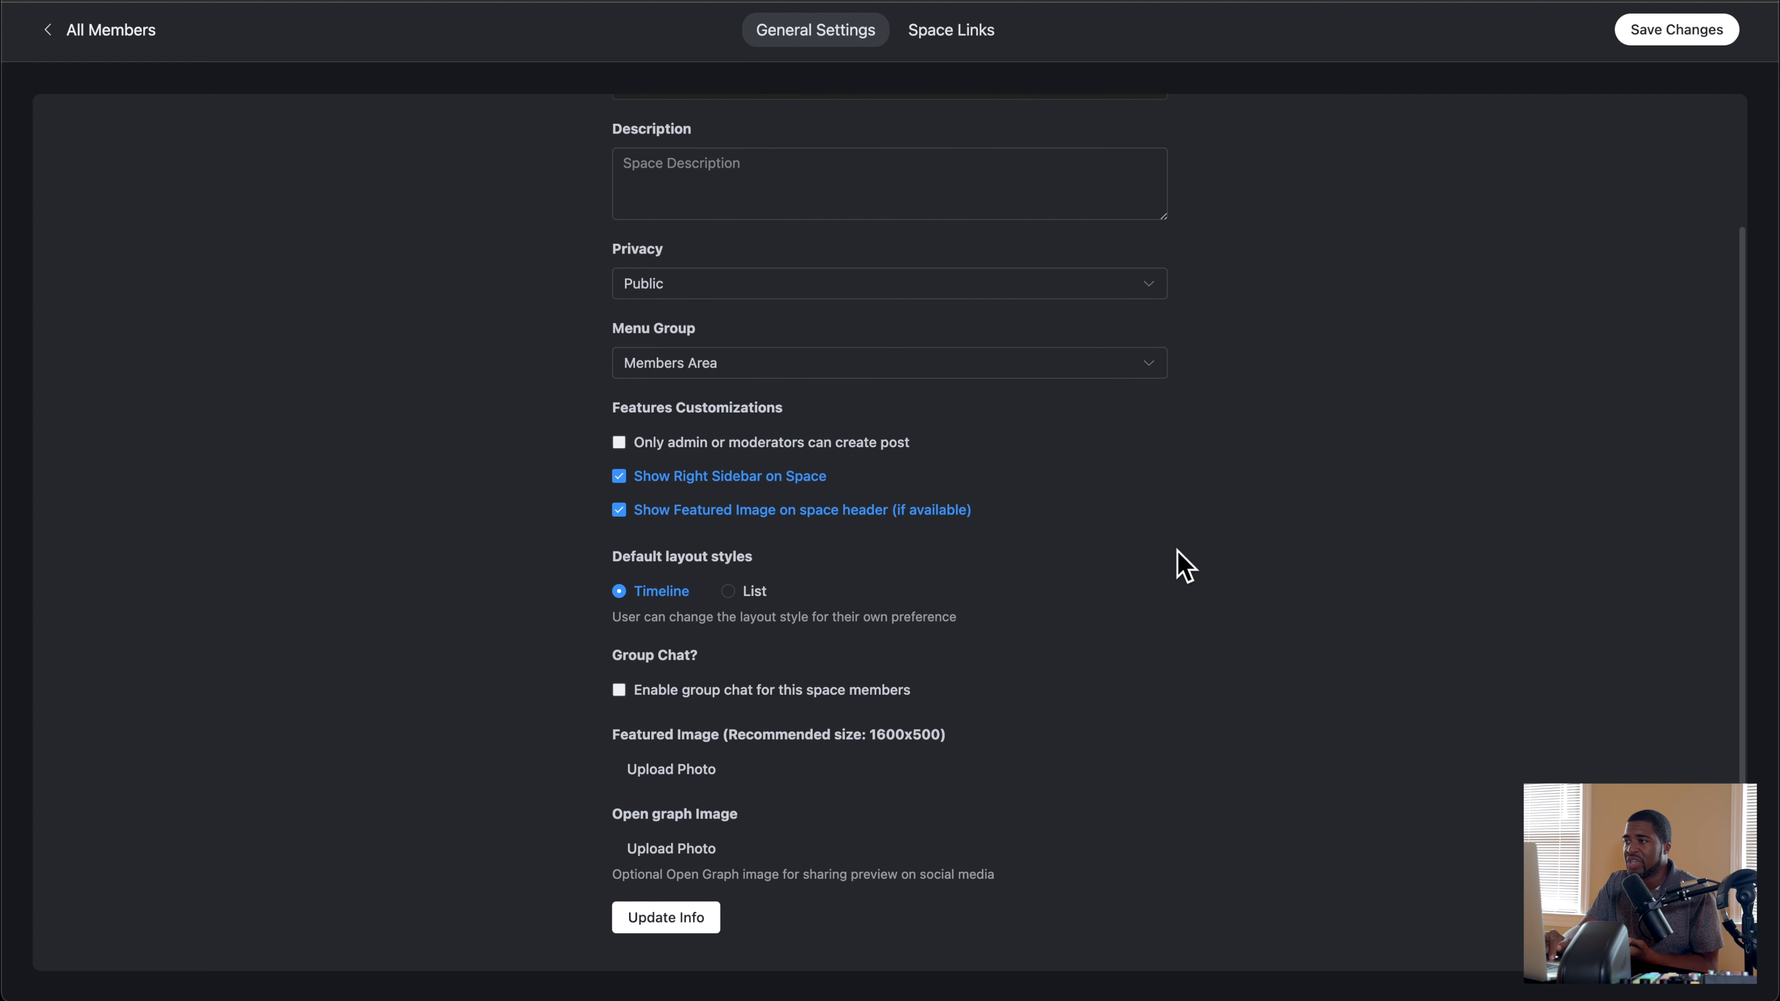
# Step: Look over the All Members space's general settings once more and return to the space's posts
pyautogui.scroll(3, 1185, 228)
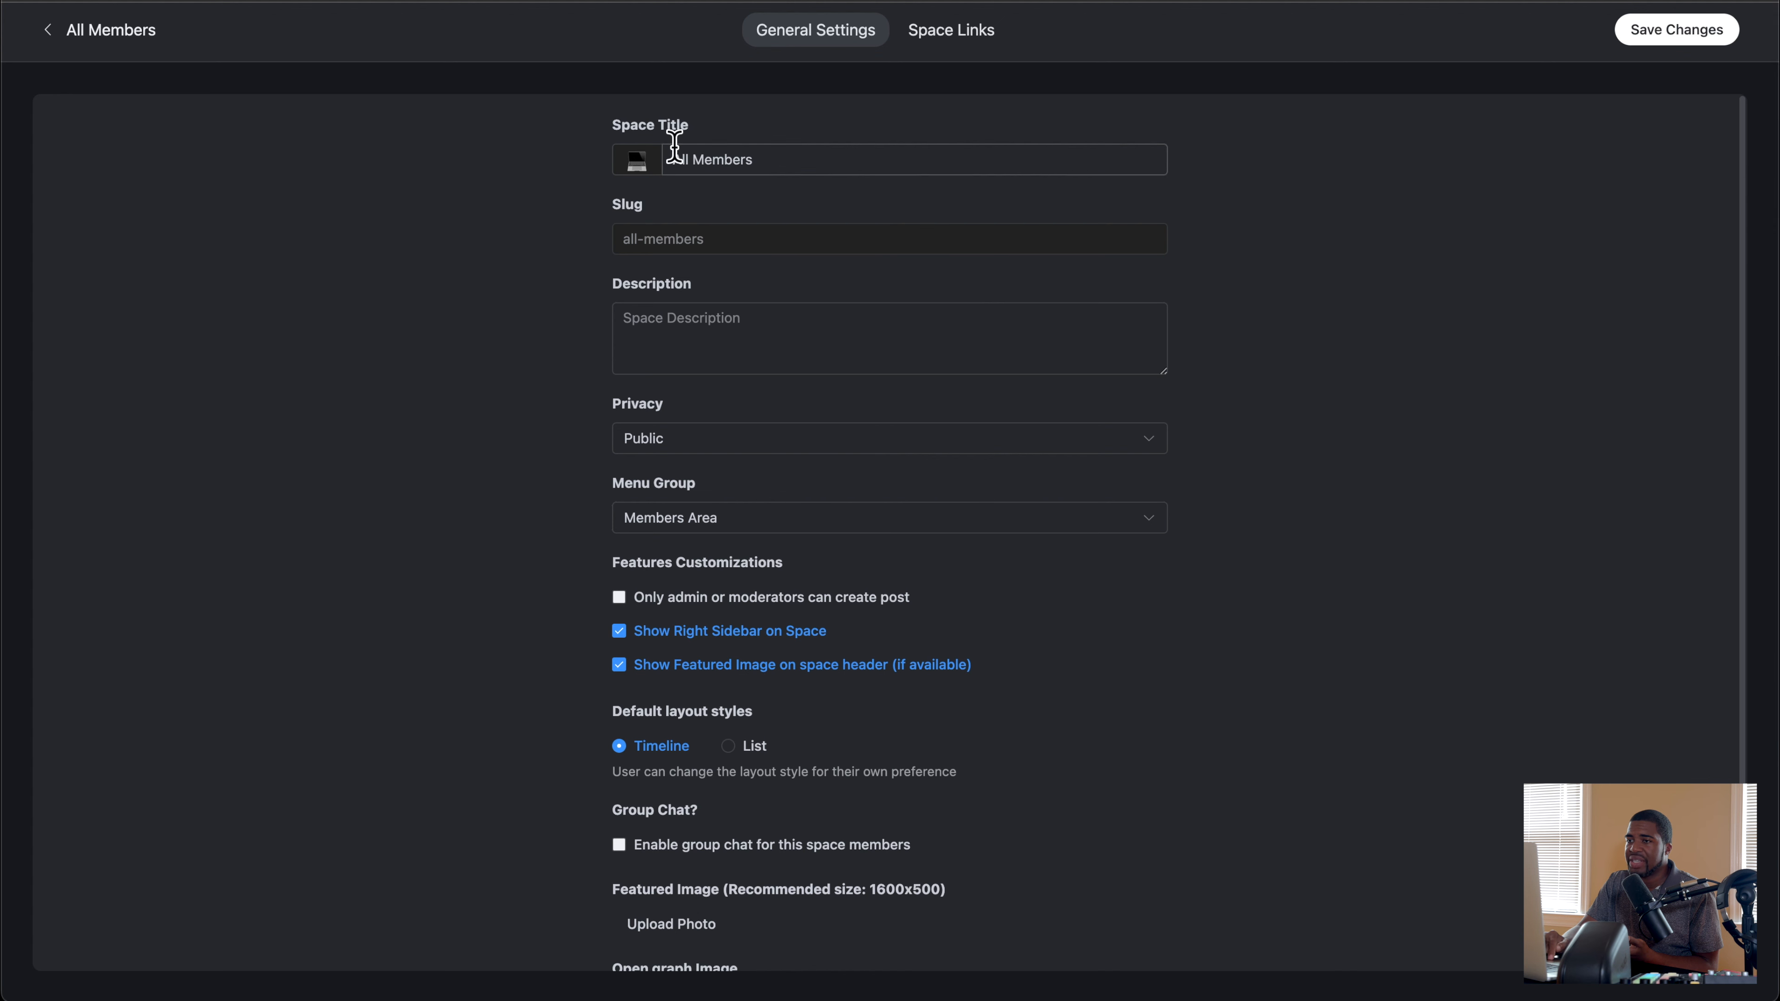
pyautogui.moveTo(60, 28); pyautogui.dragTo(608, 107)
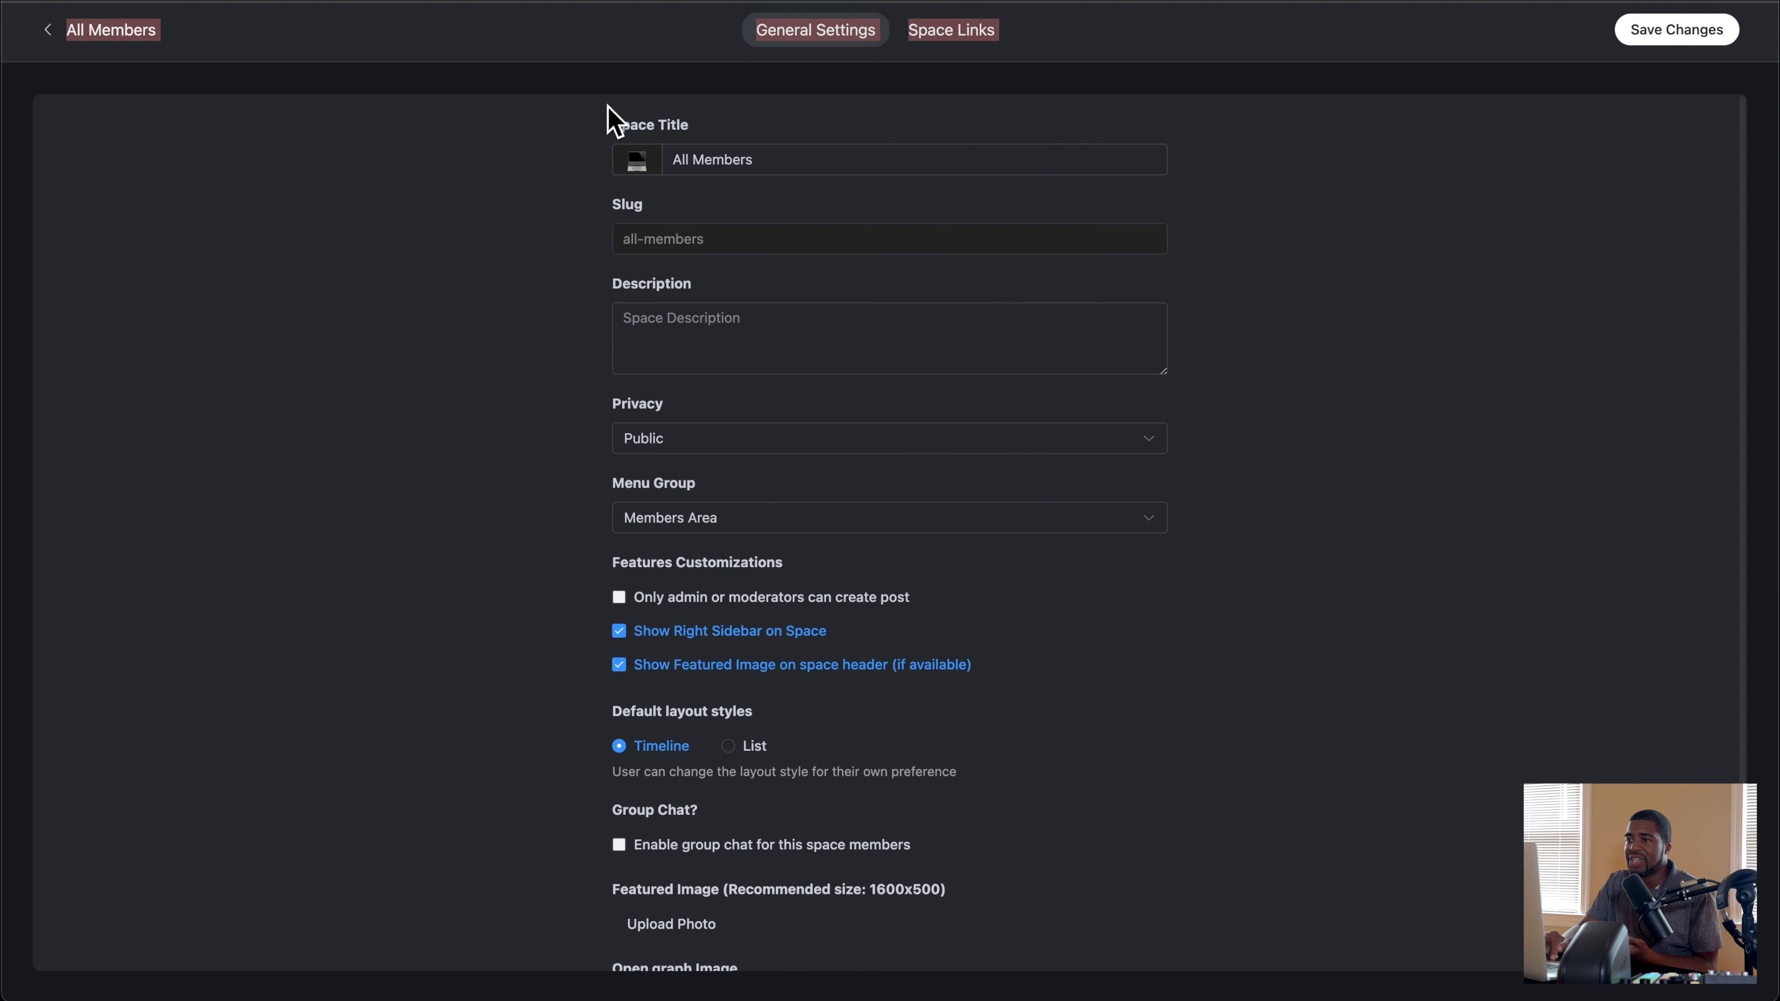
pyautogui.click(978, 33)
pyautogui.click(800, 38)
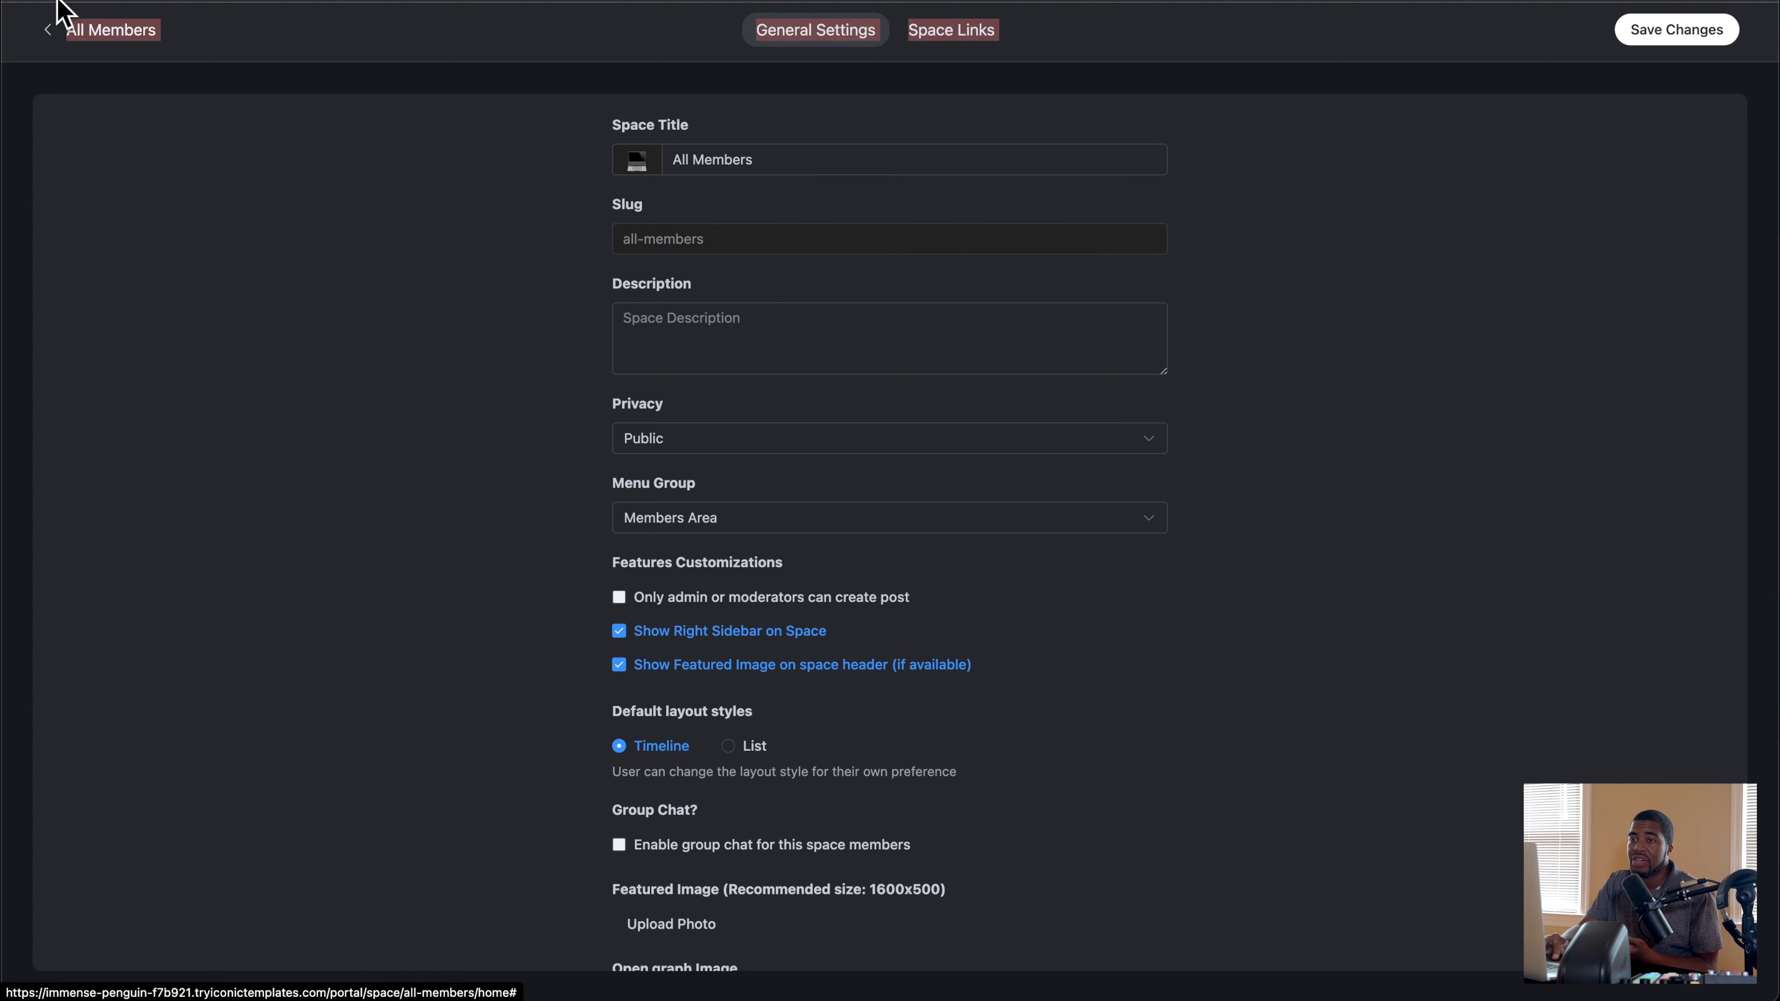
pyautogui.click(49, 35)
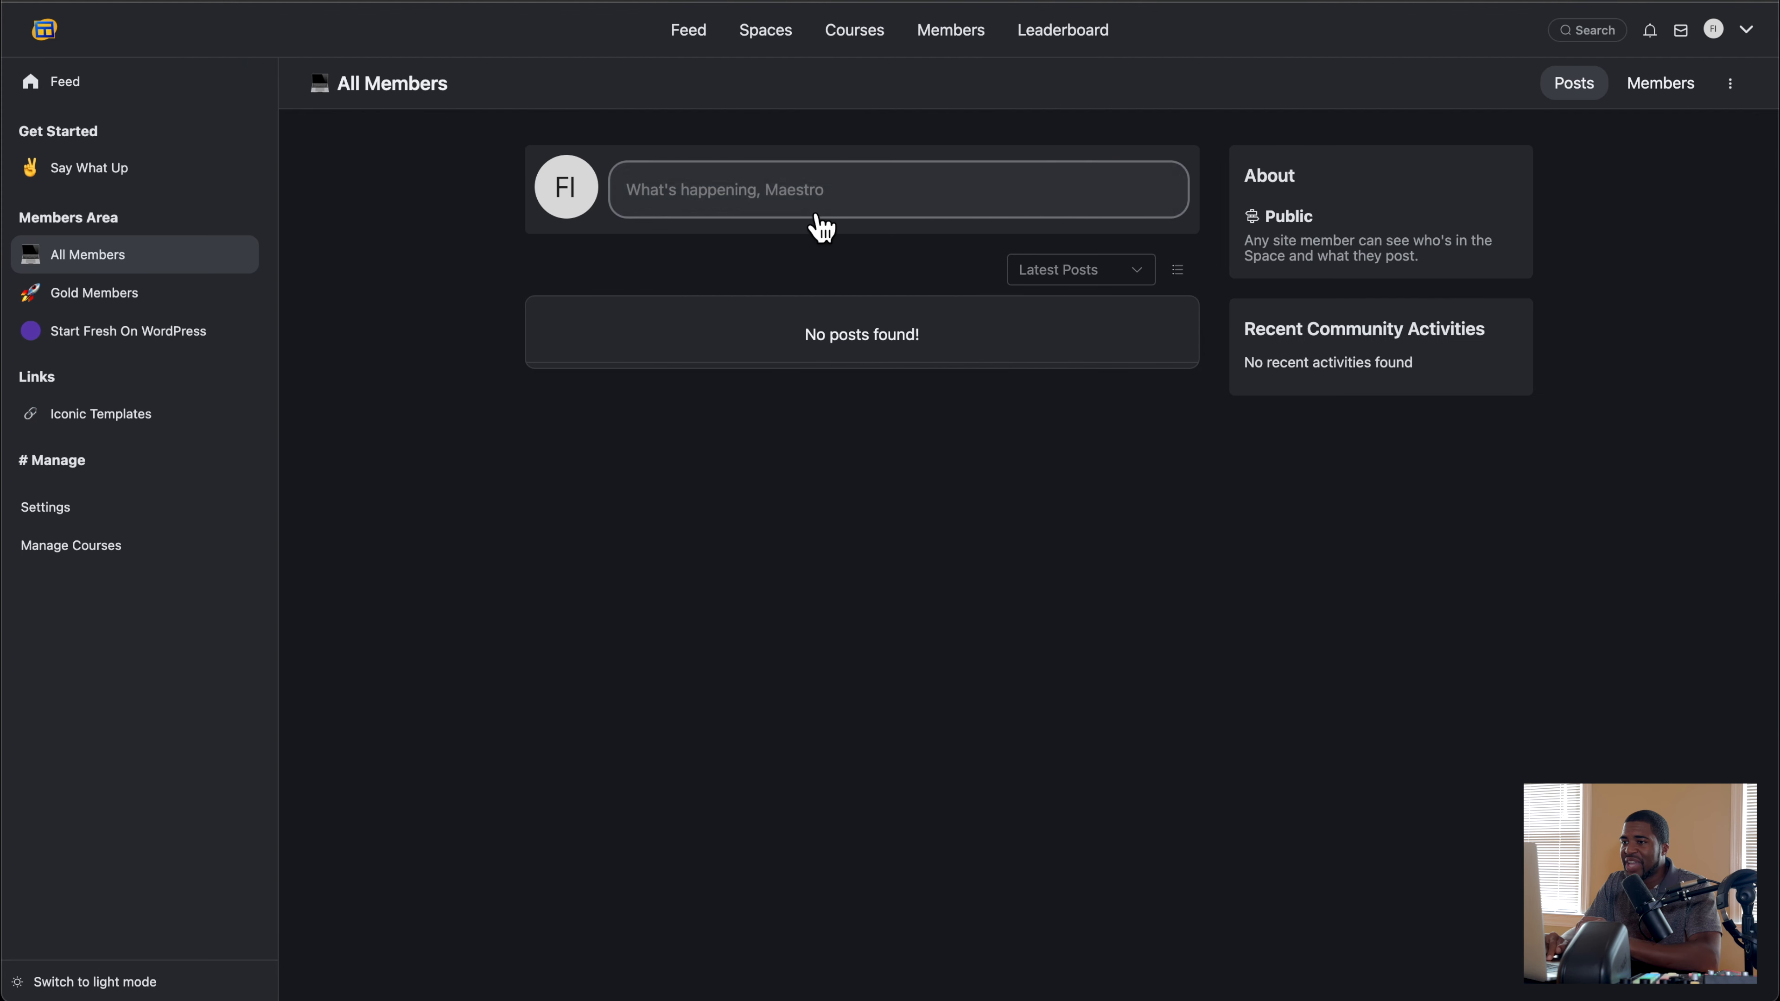
# Step: Open the Gold Members space's customization settings and examine its privacy and lock screen options
pyautogui.click(112, 309)
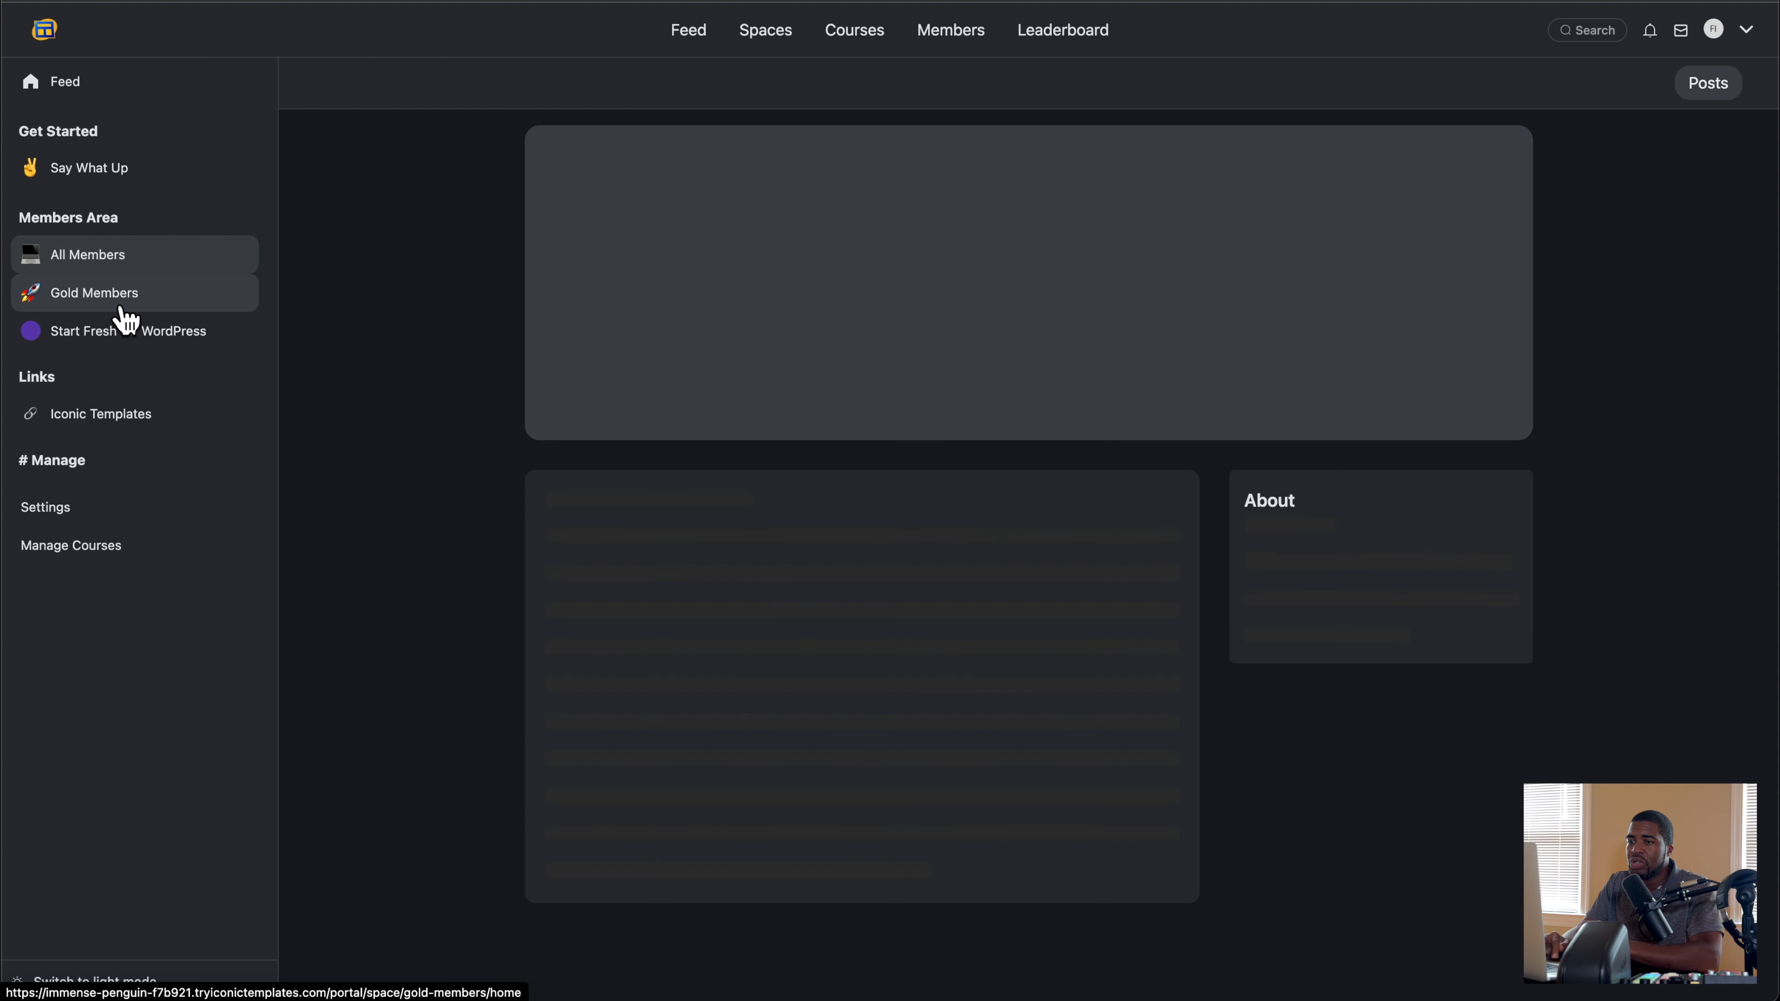
pyautogui.click(1731, 82)
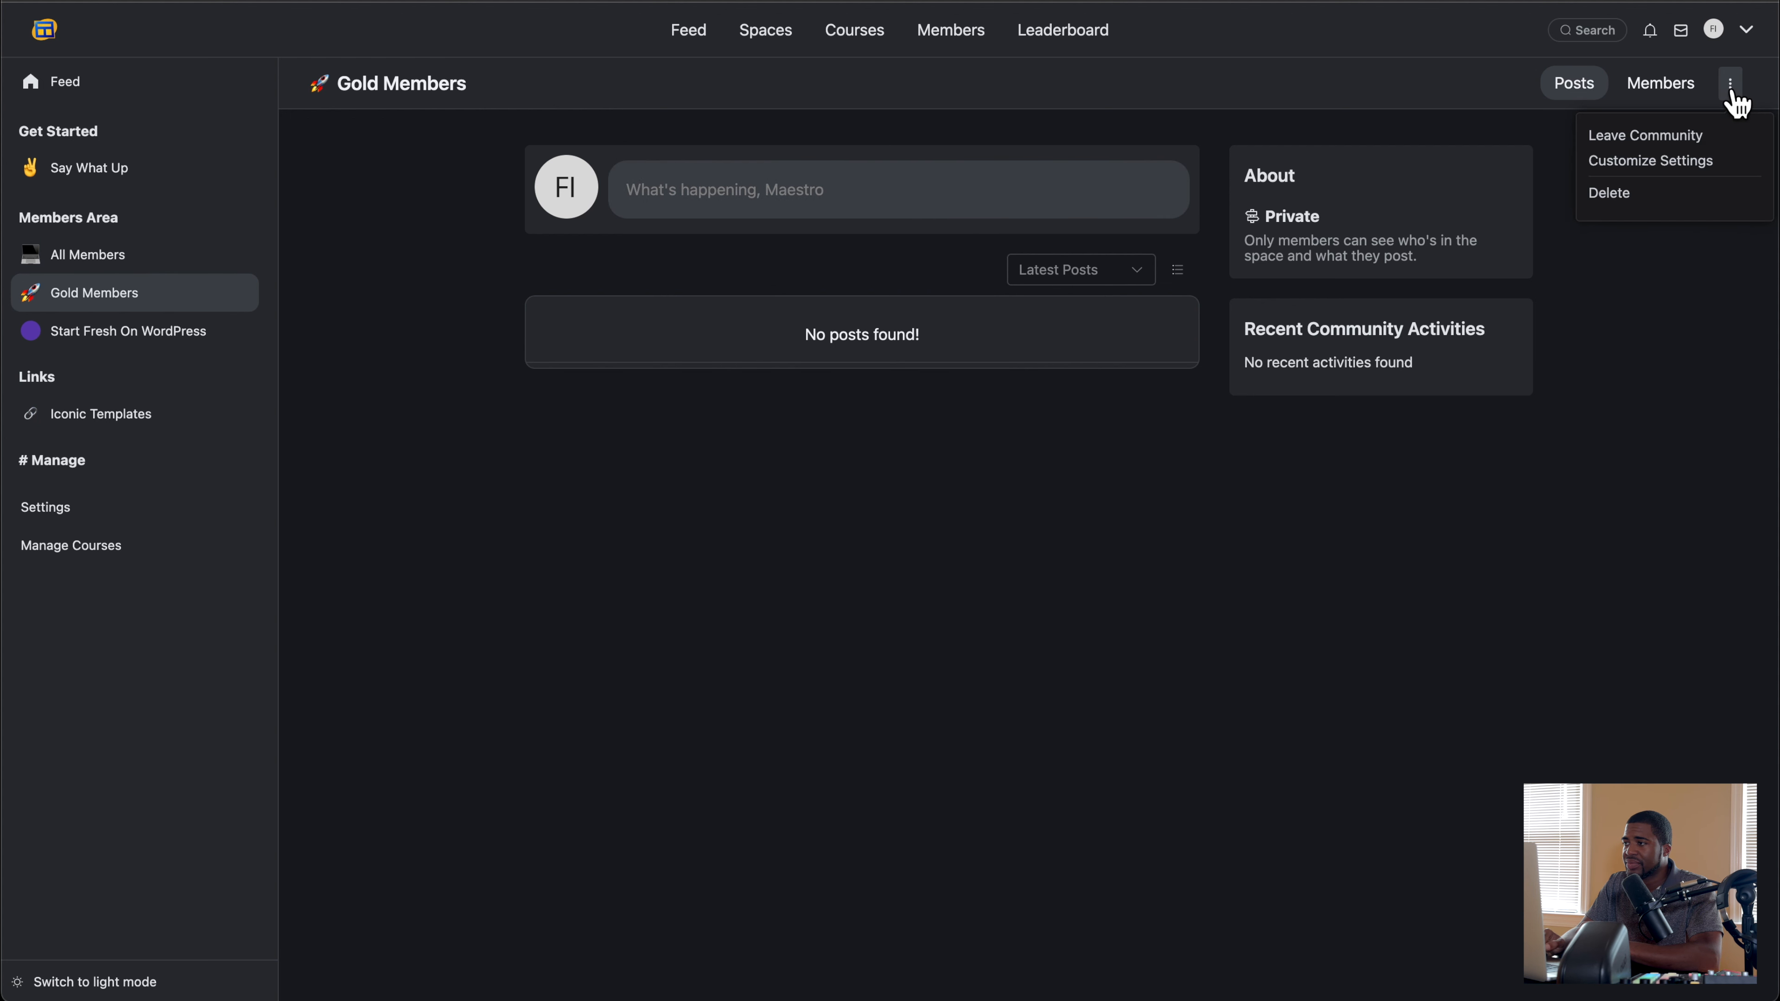
pyautogui.click(1672, 163)
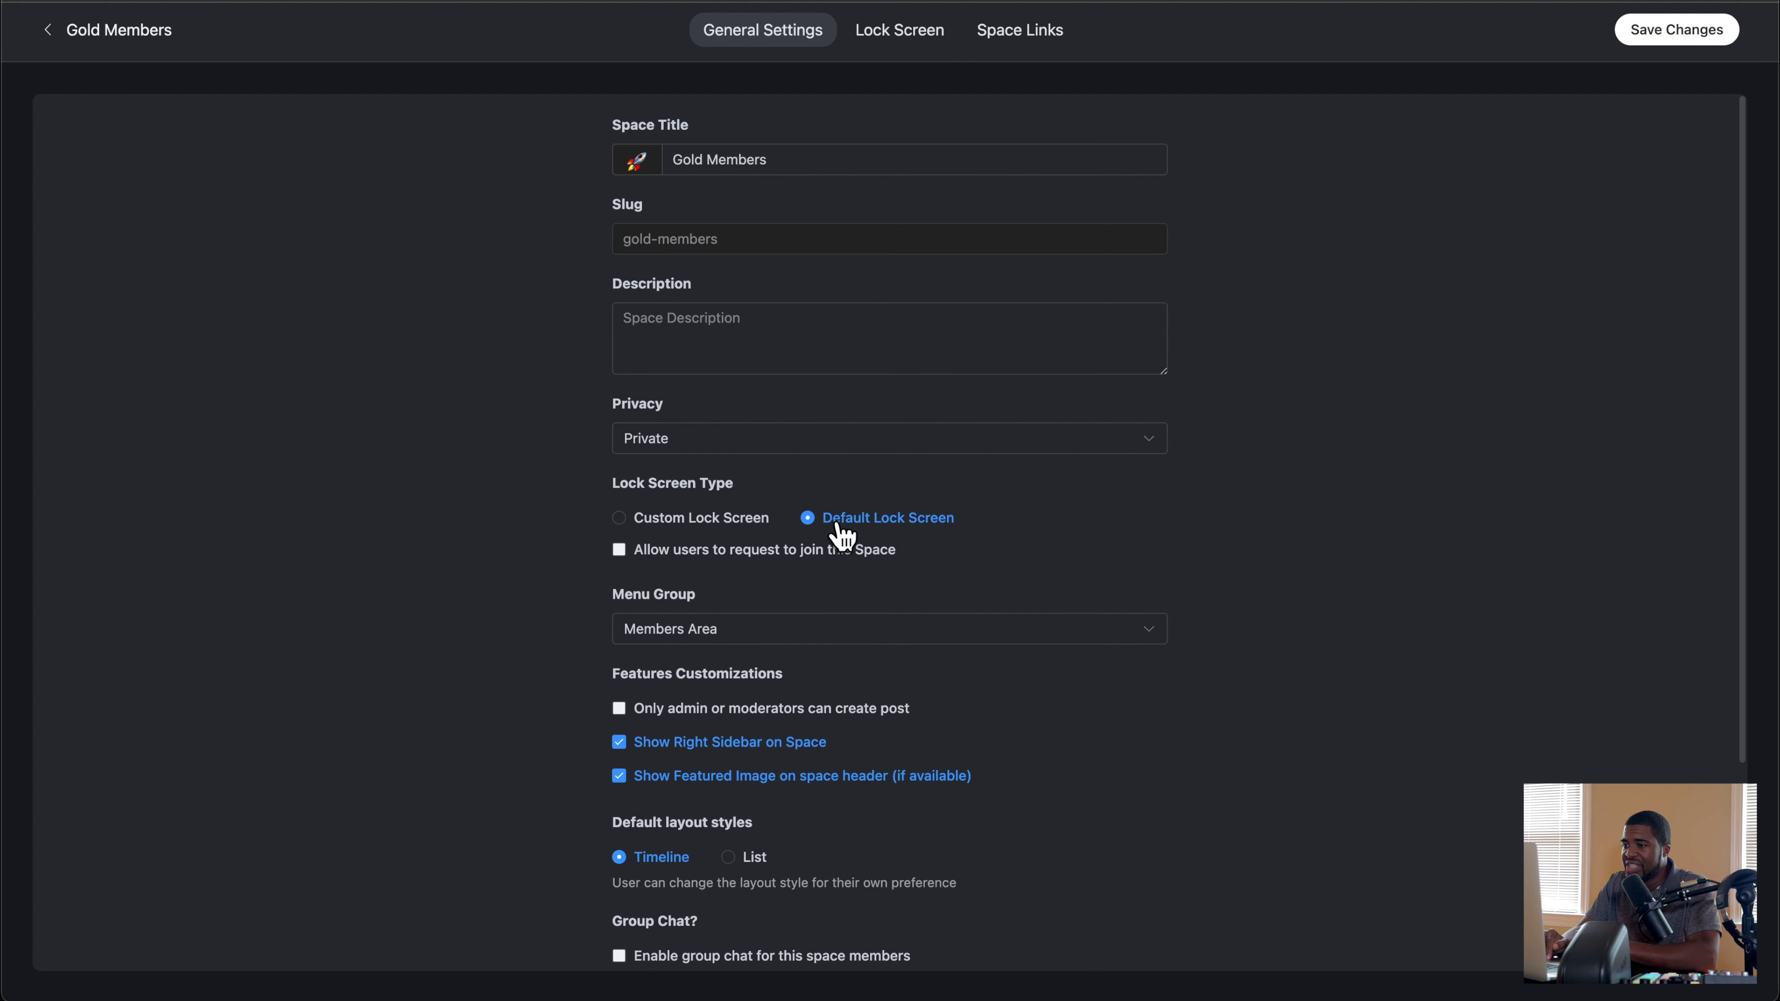
pyautogui.scroll(-3, 557, 568)
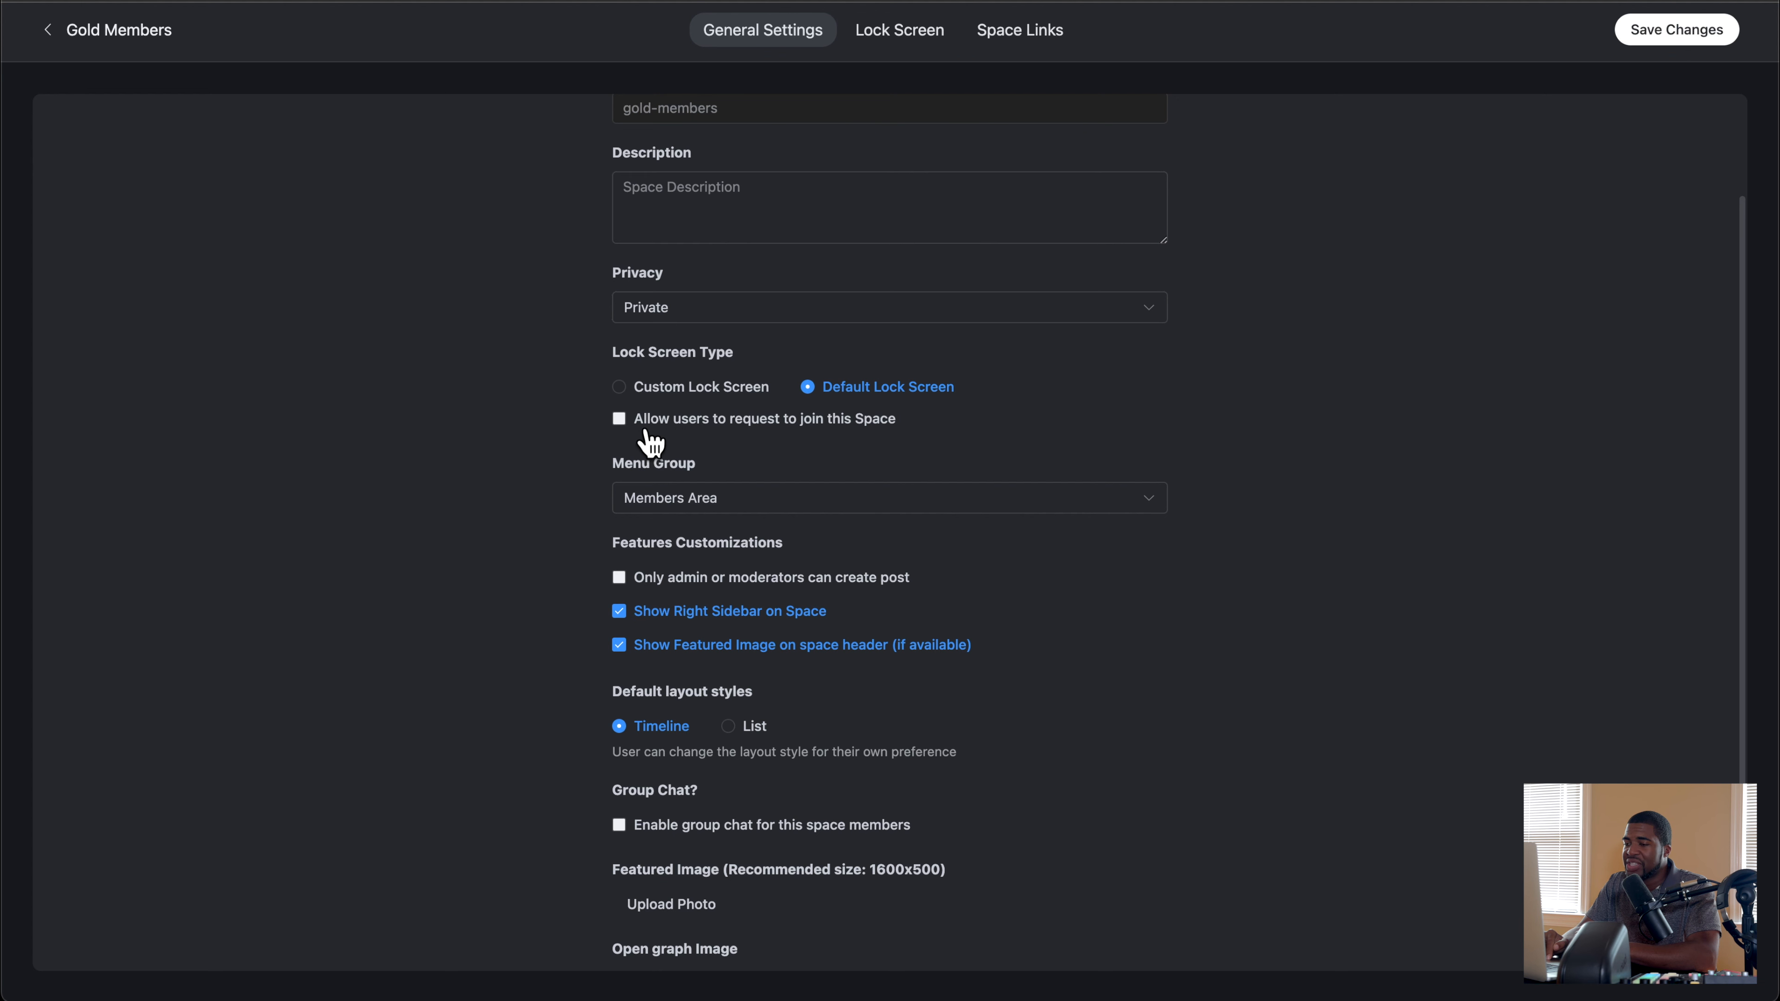
pyautogui.scroll(3, 1535, 150)
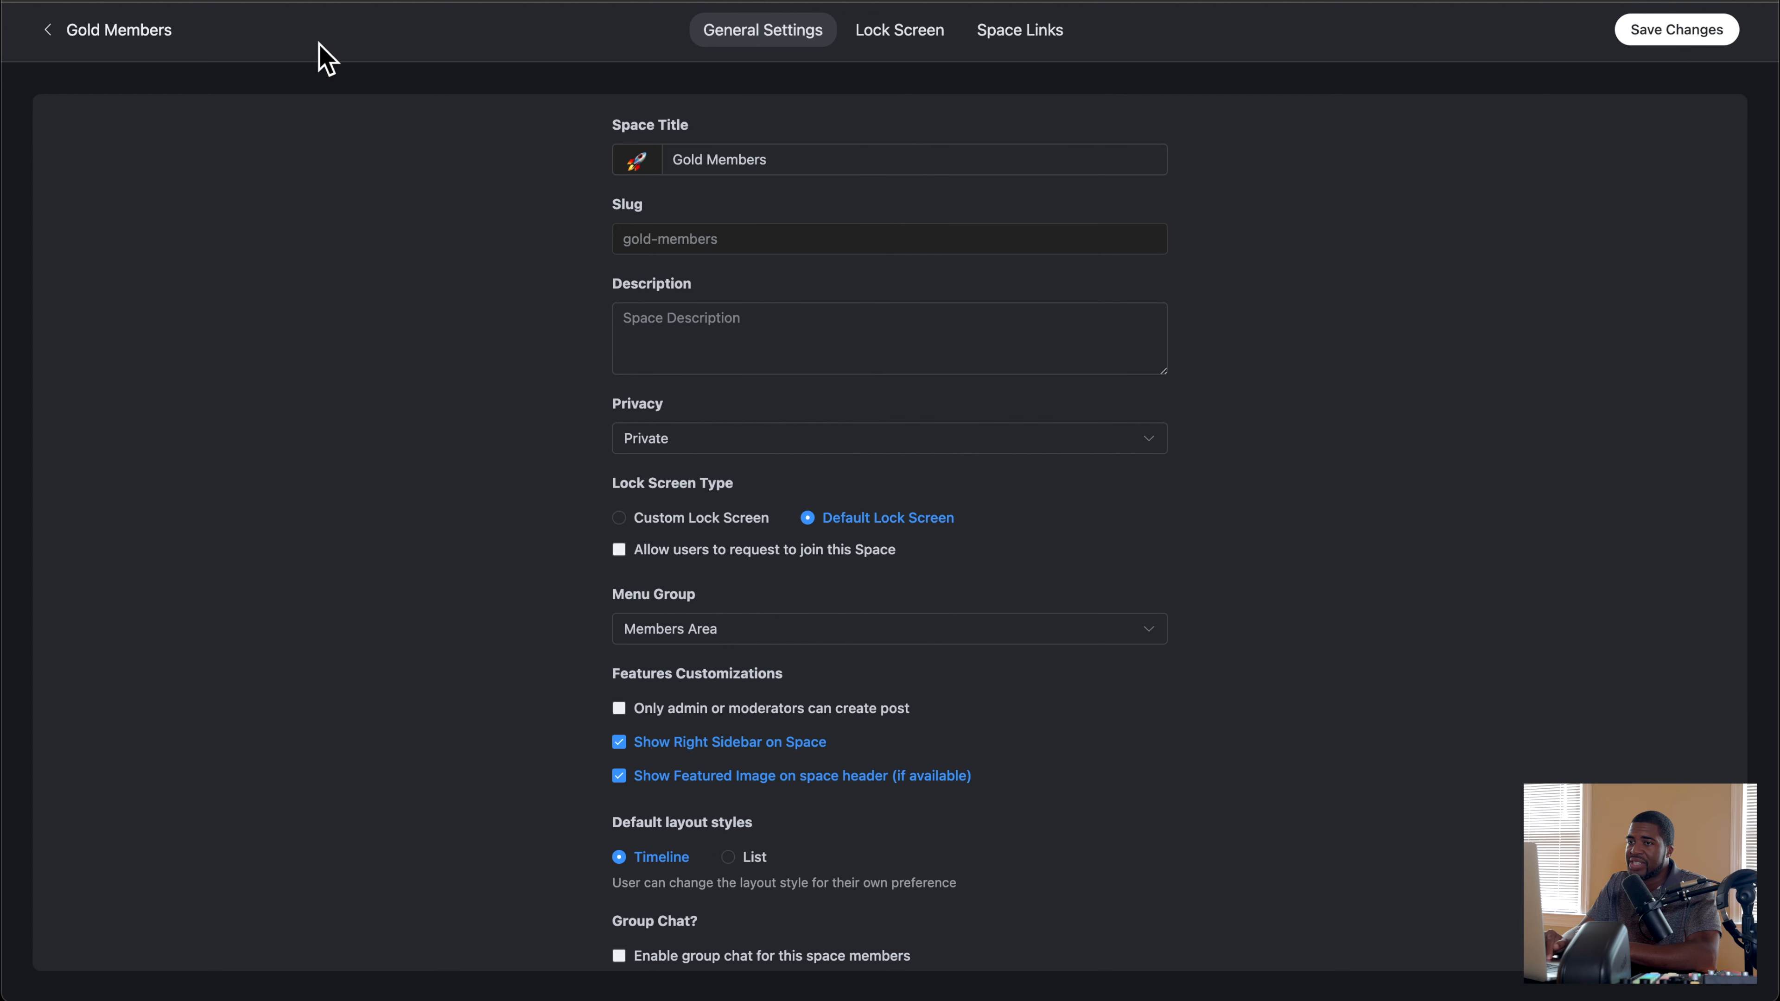
# Step: Return to the All Members space's customization settings and review its general options for comparison with Gold Members
pyautogui.click(105, 31)
pyautogui.click(109, 267)
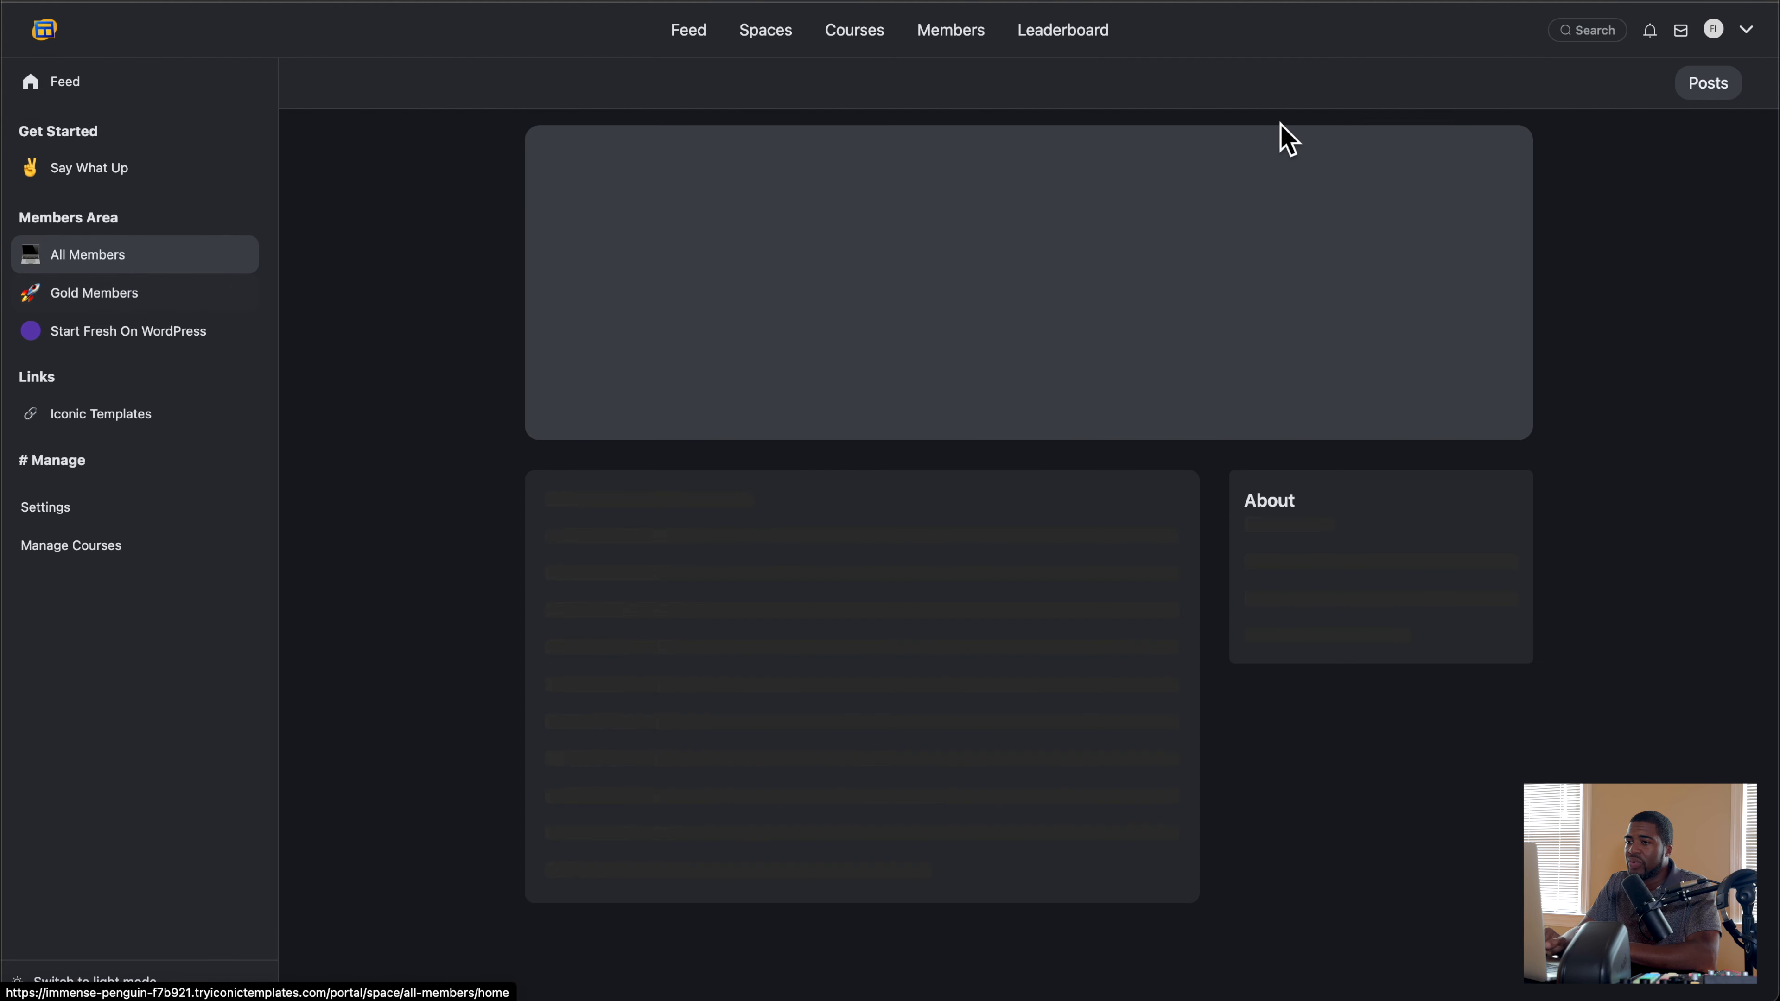
pyautogui.click(1731, 84)
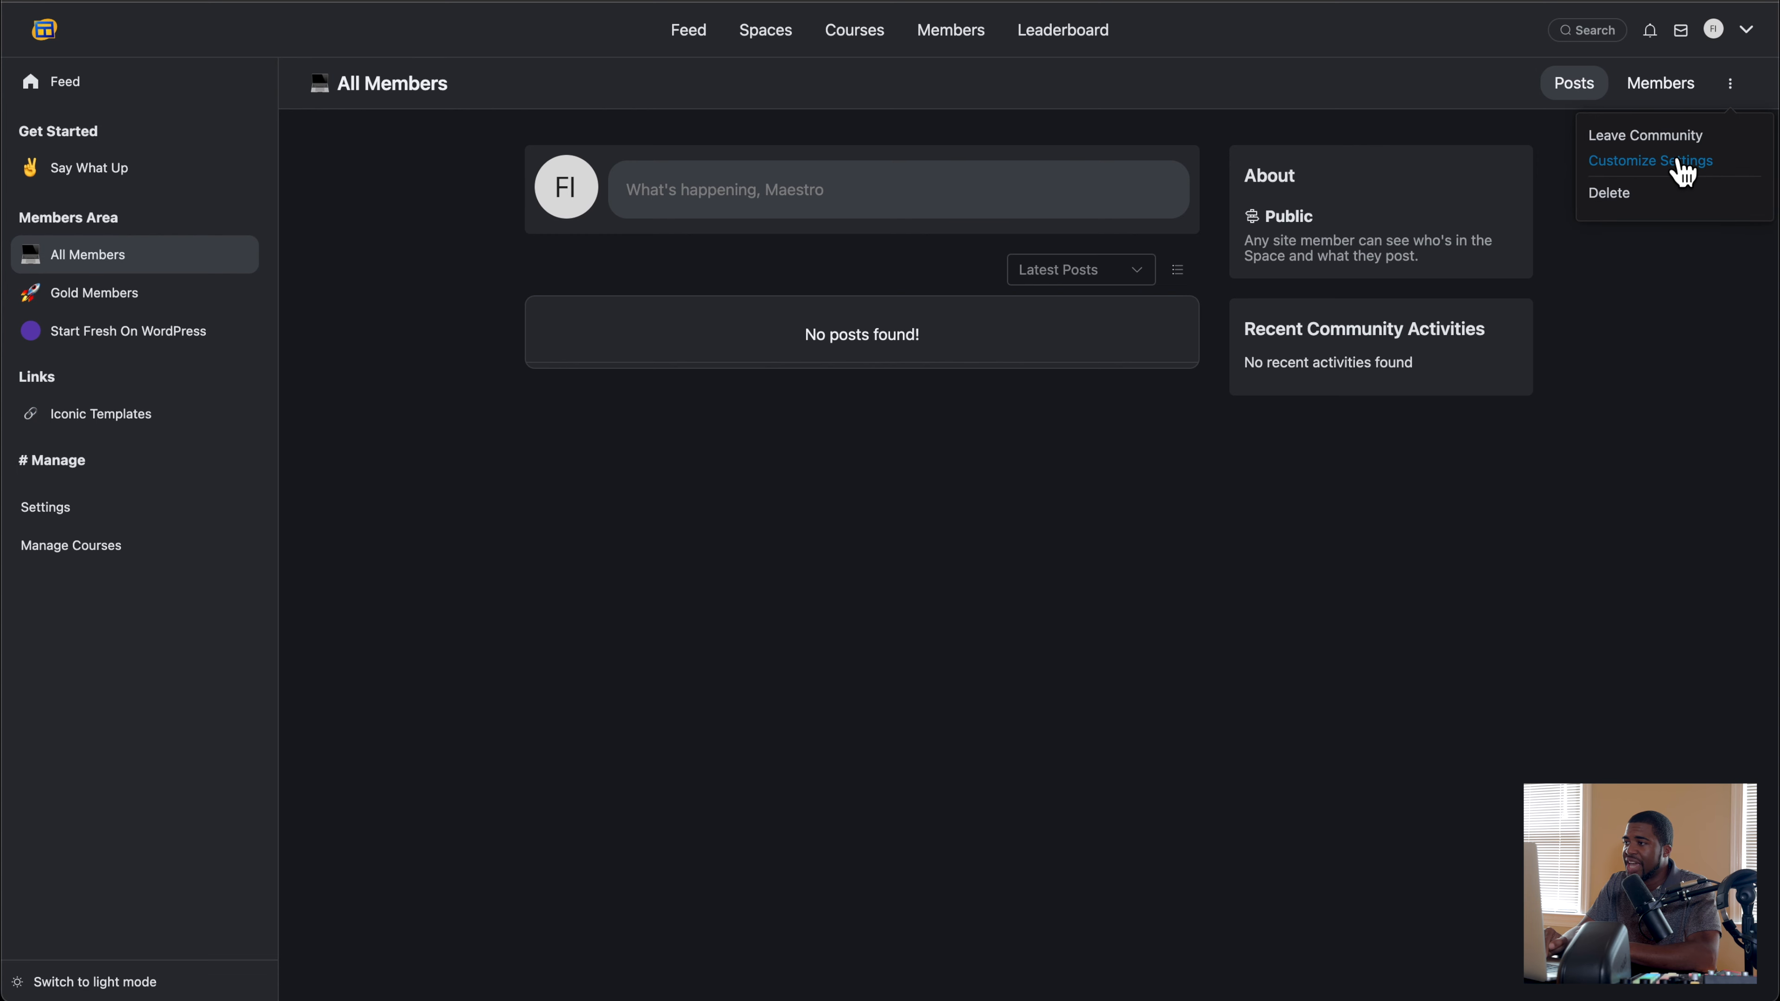
pyautogui.click(1682, 163)
pyautogui.scroll(-3, 596, 541)
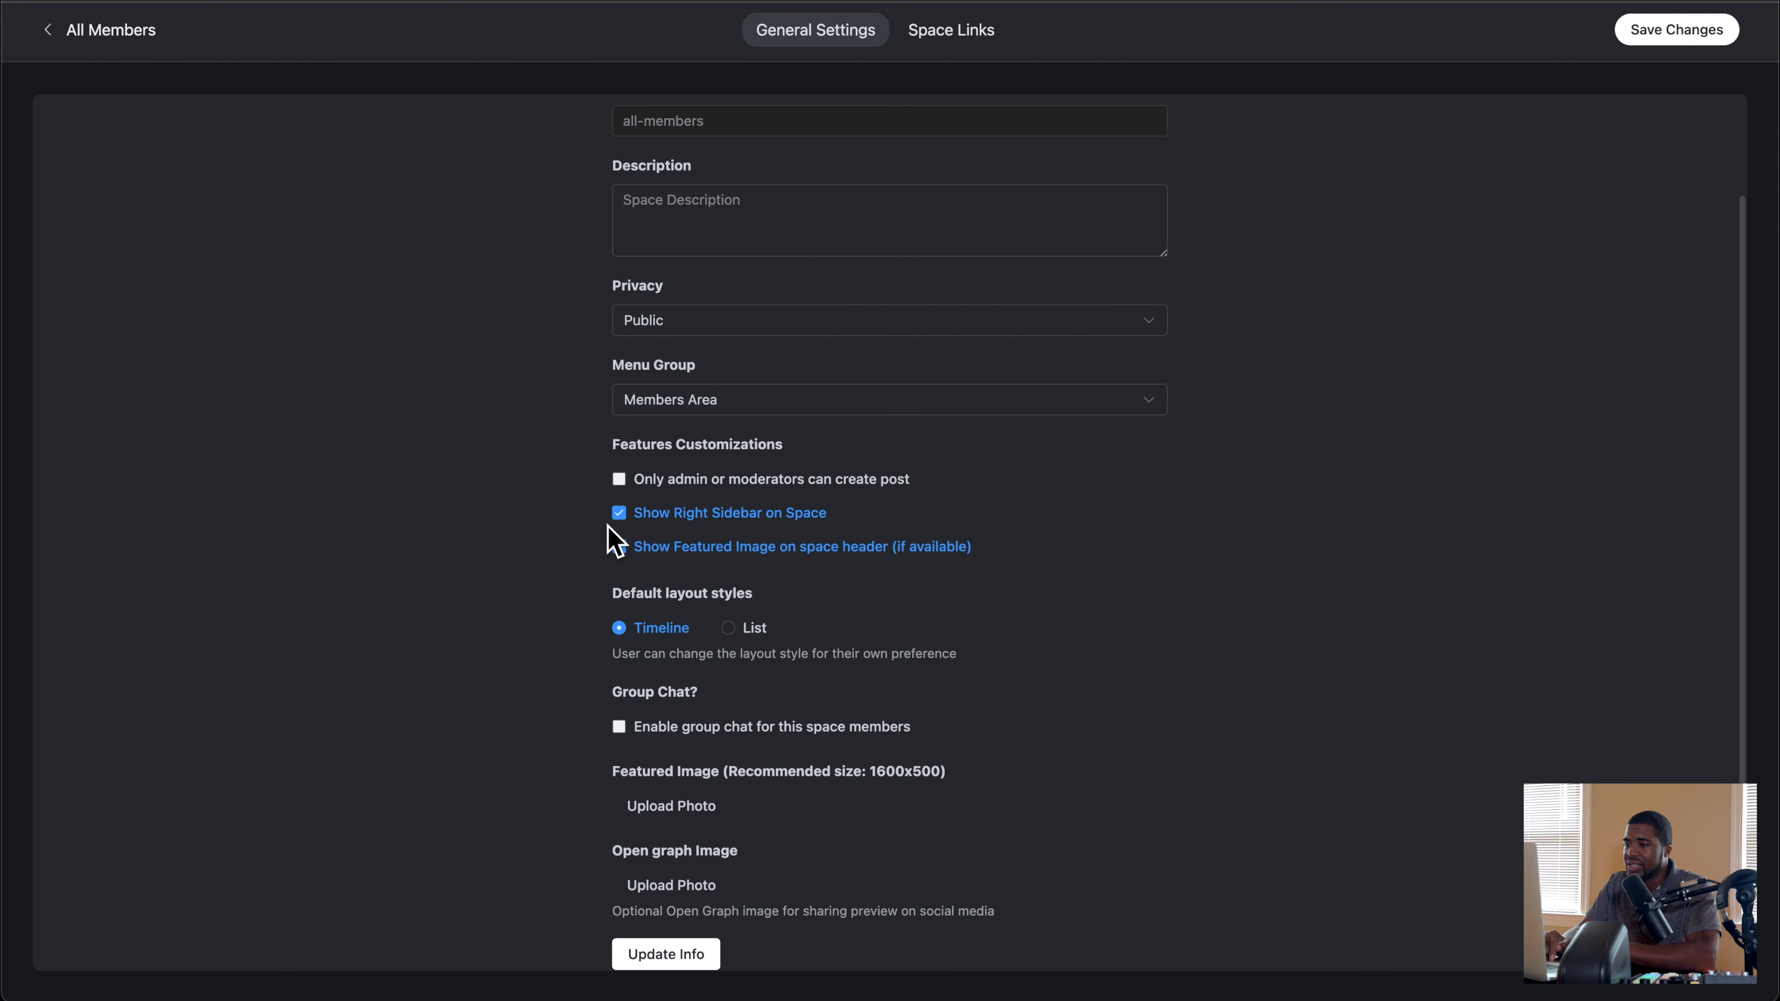
pyautogui.scroll(3, 575, 561)
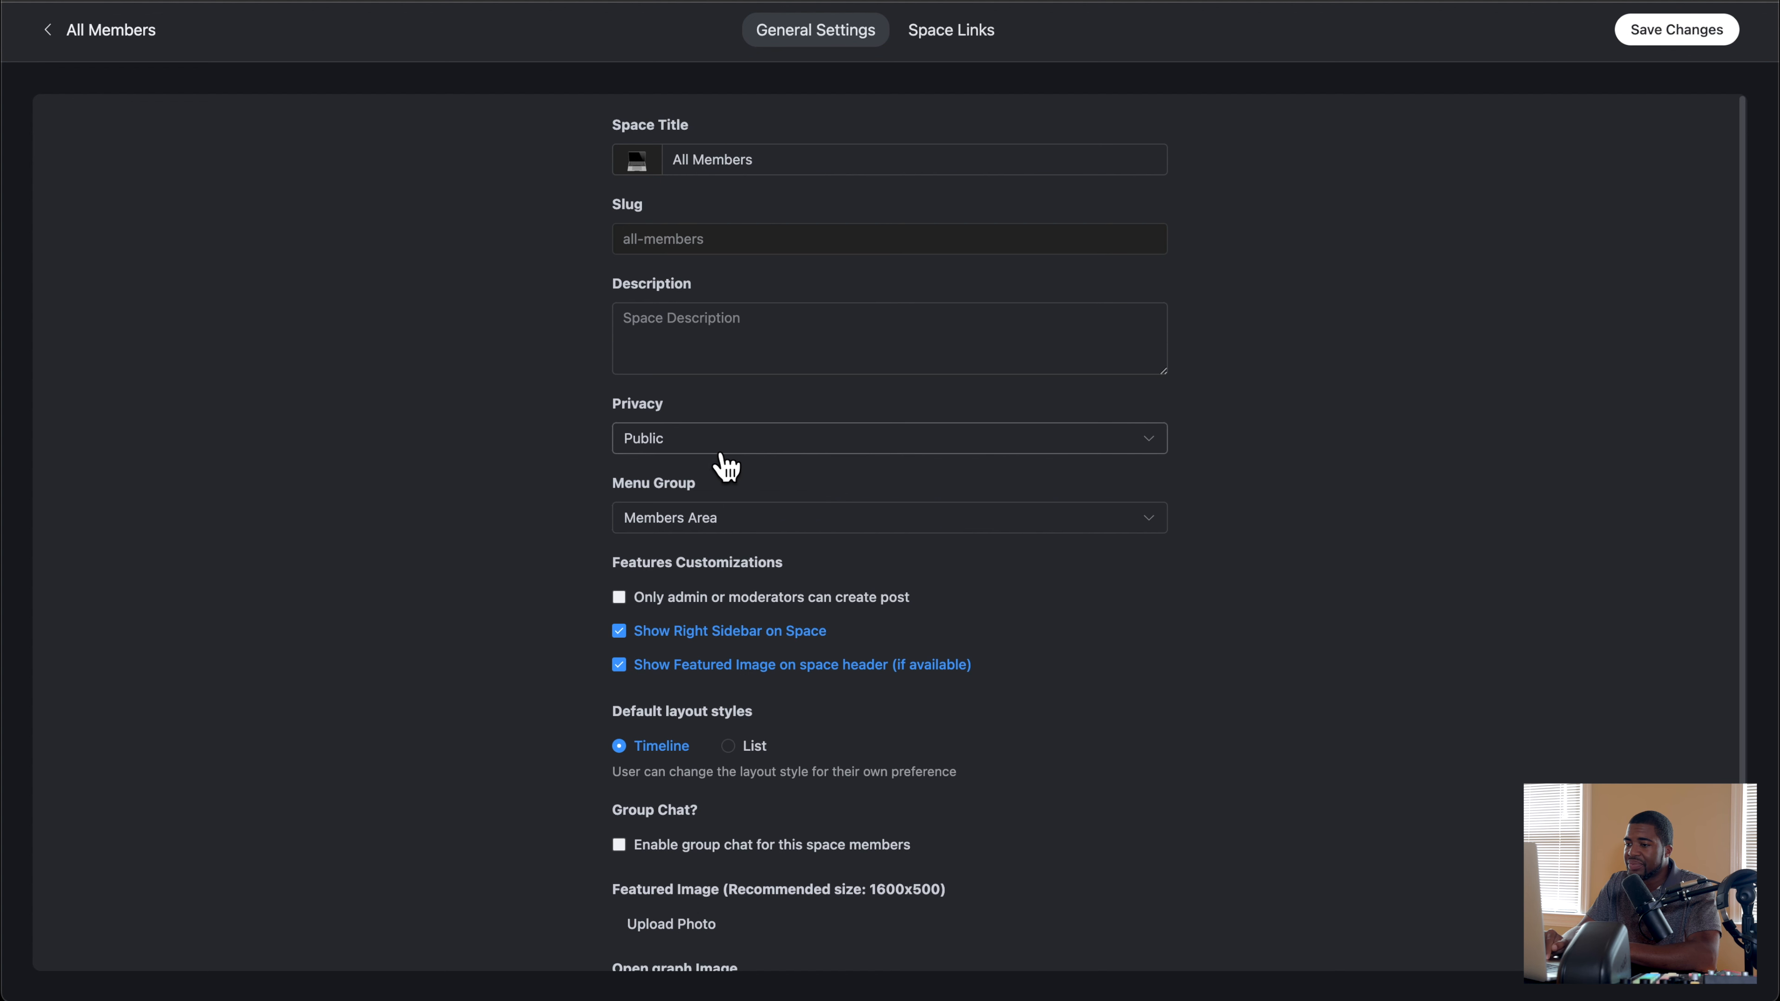
# Step: Try Private privacy on the All Members space to view the lock screen options, restore Public, and leave the settings without saving
pyautogui.click(706, 439)
pyautogui.click(684, 573)
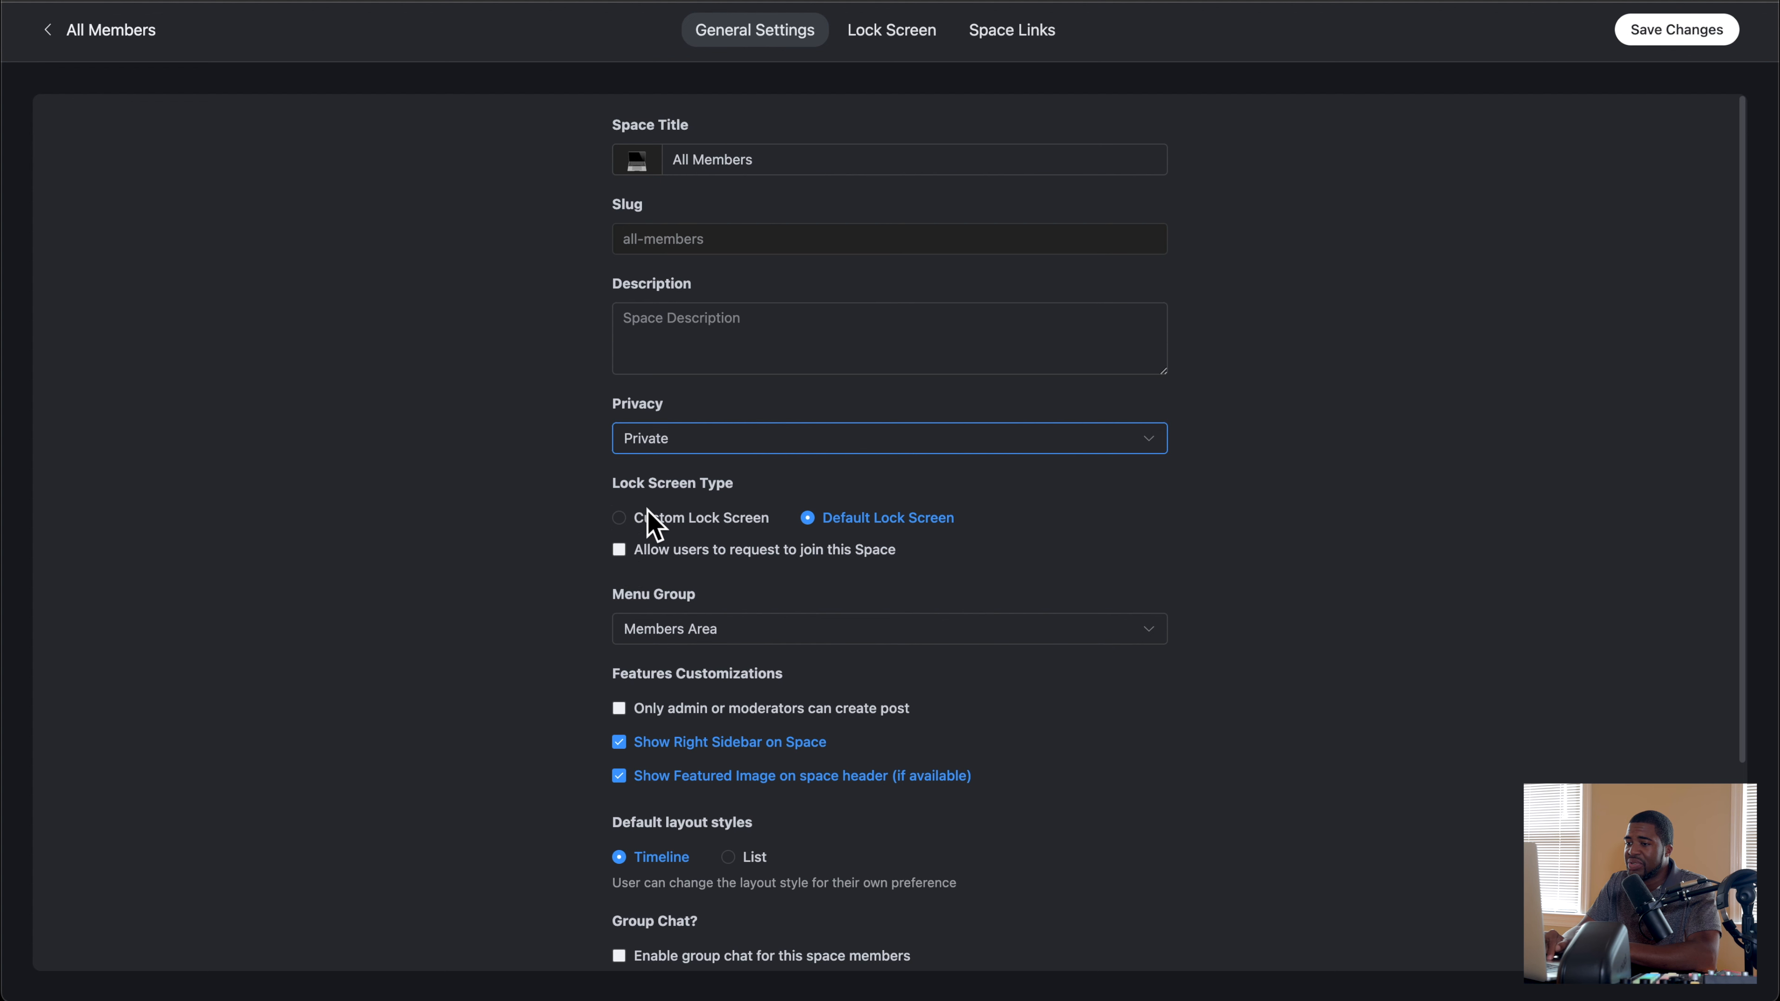
pyautogui.click(720, 446)
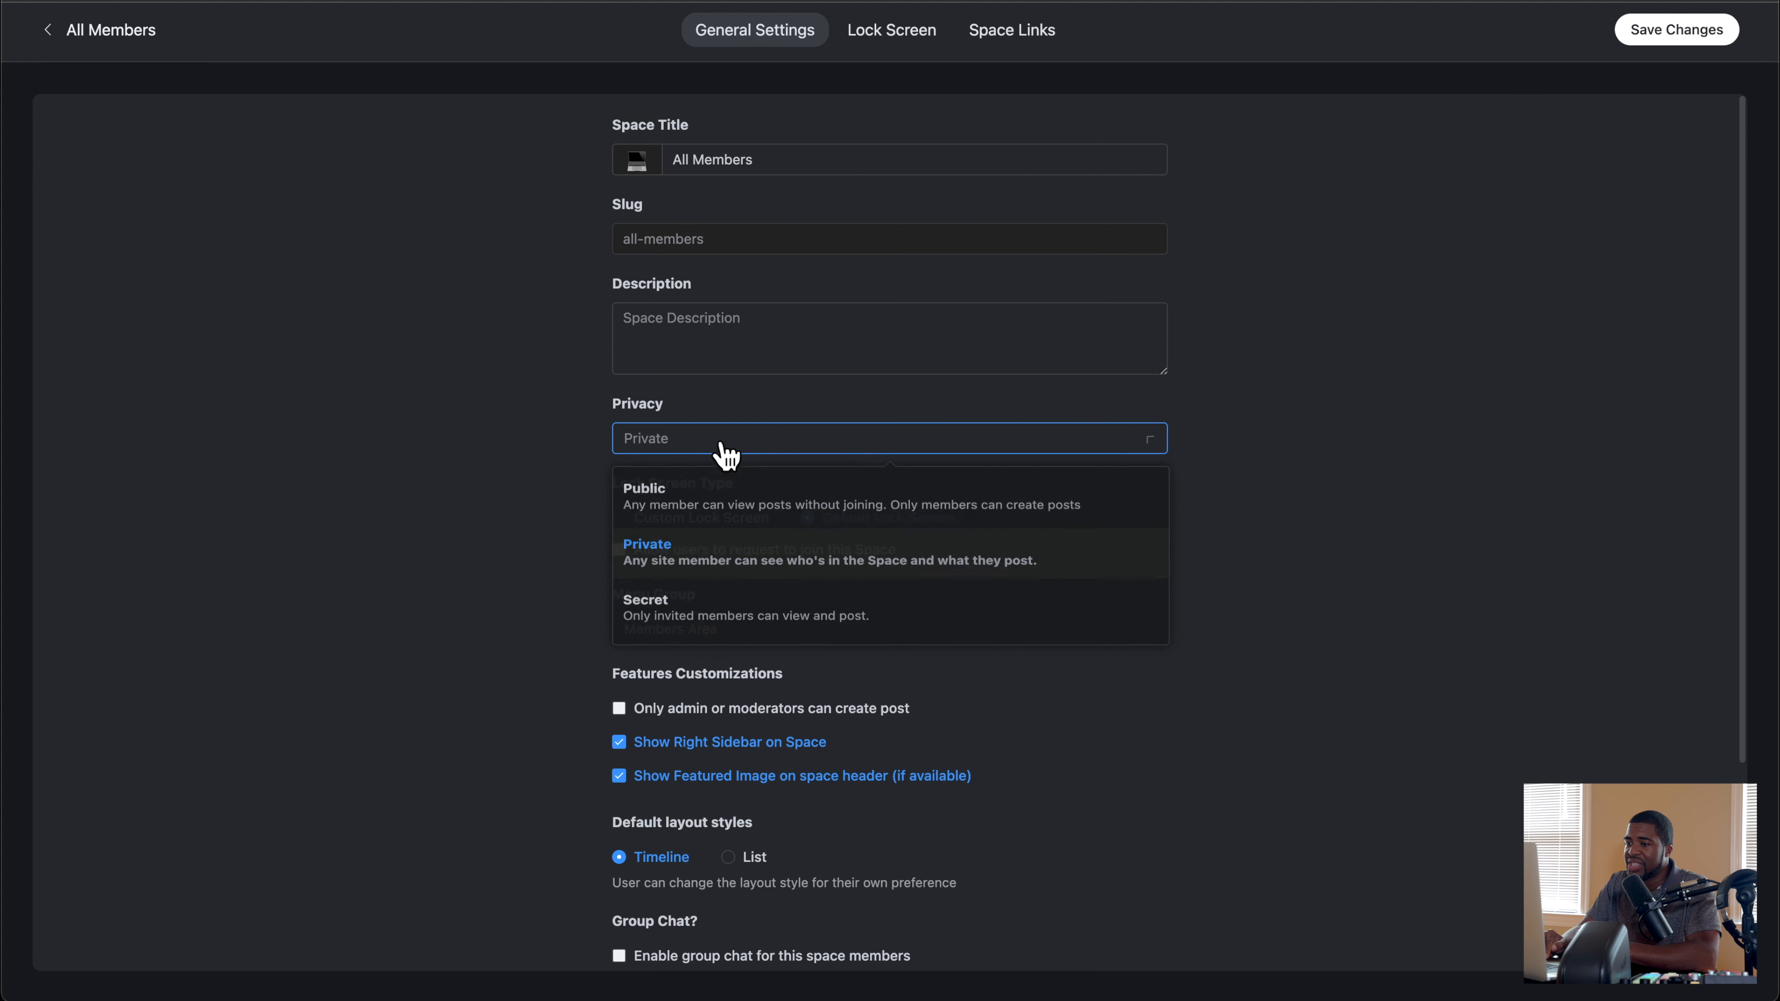
pyautogui.click(693, 490)
pyautogui.scroll(-3, 527, 586)
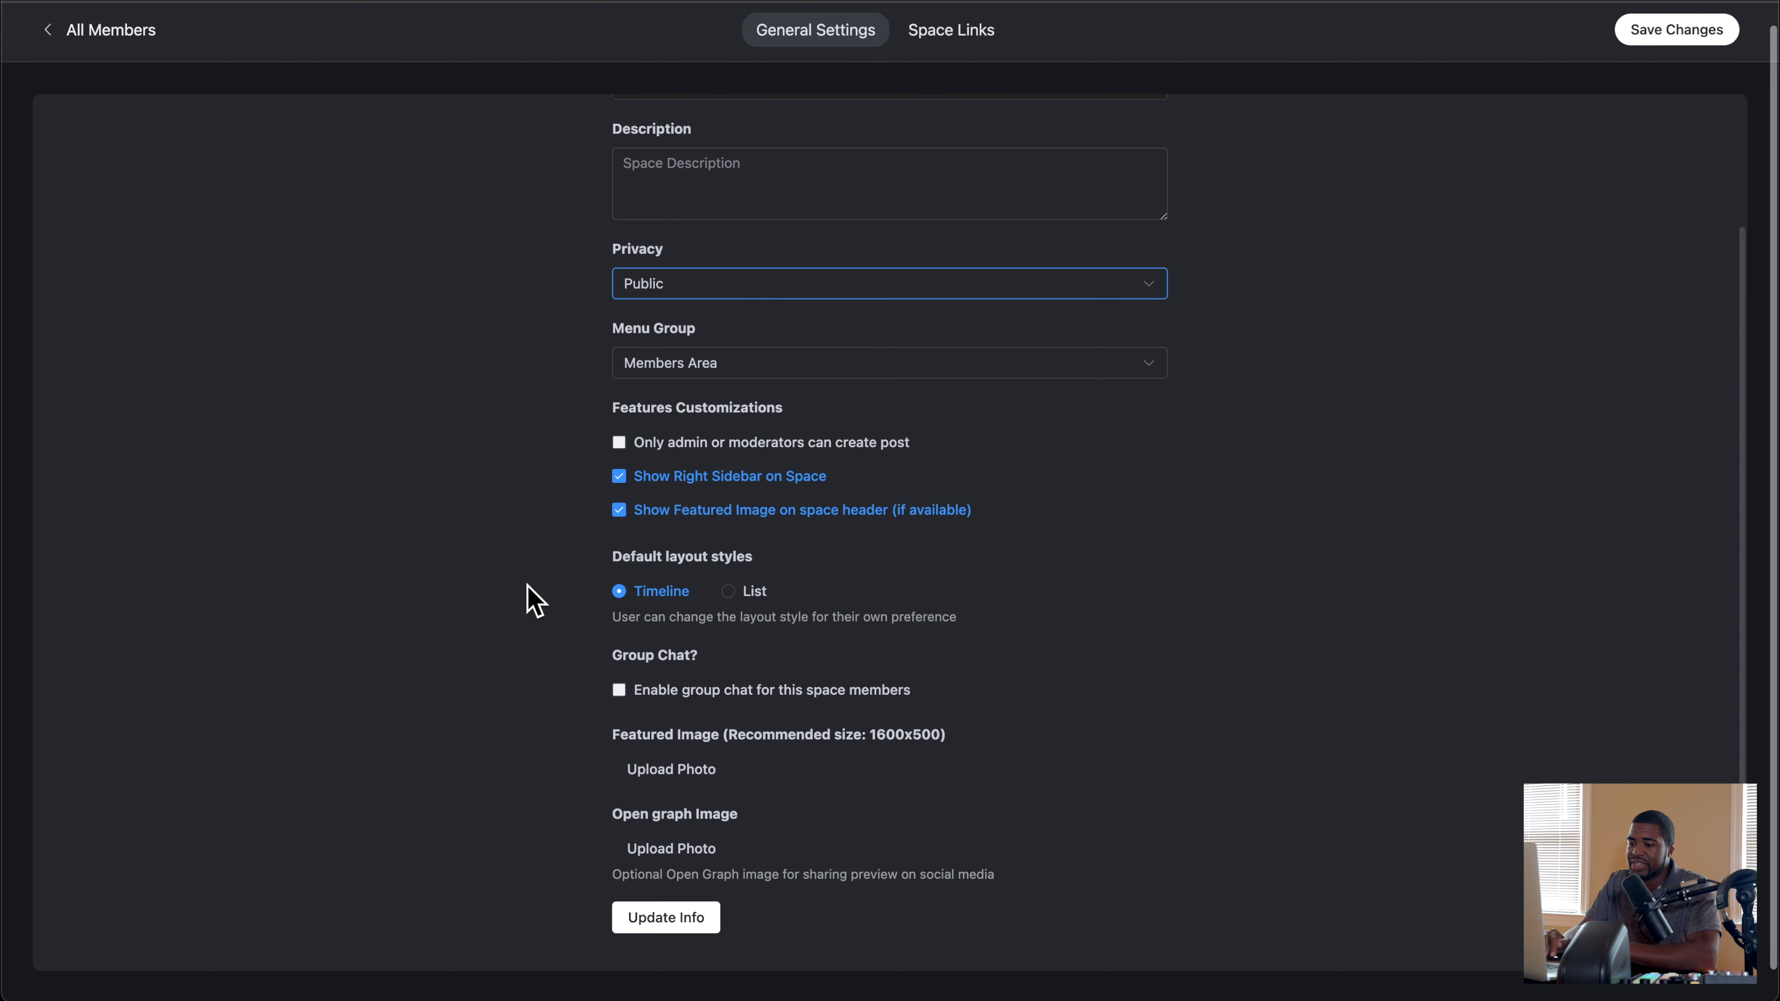
pyautogui.scroll(3, 527, 586)
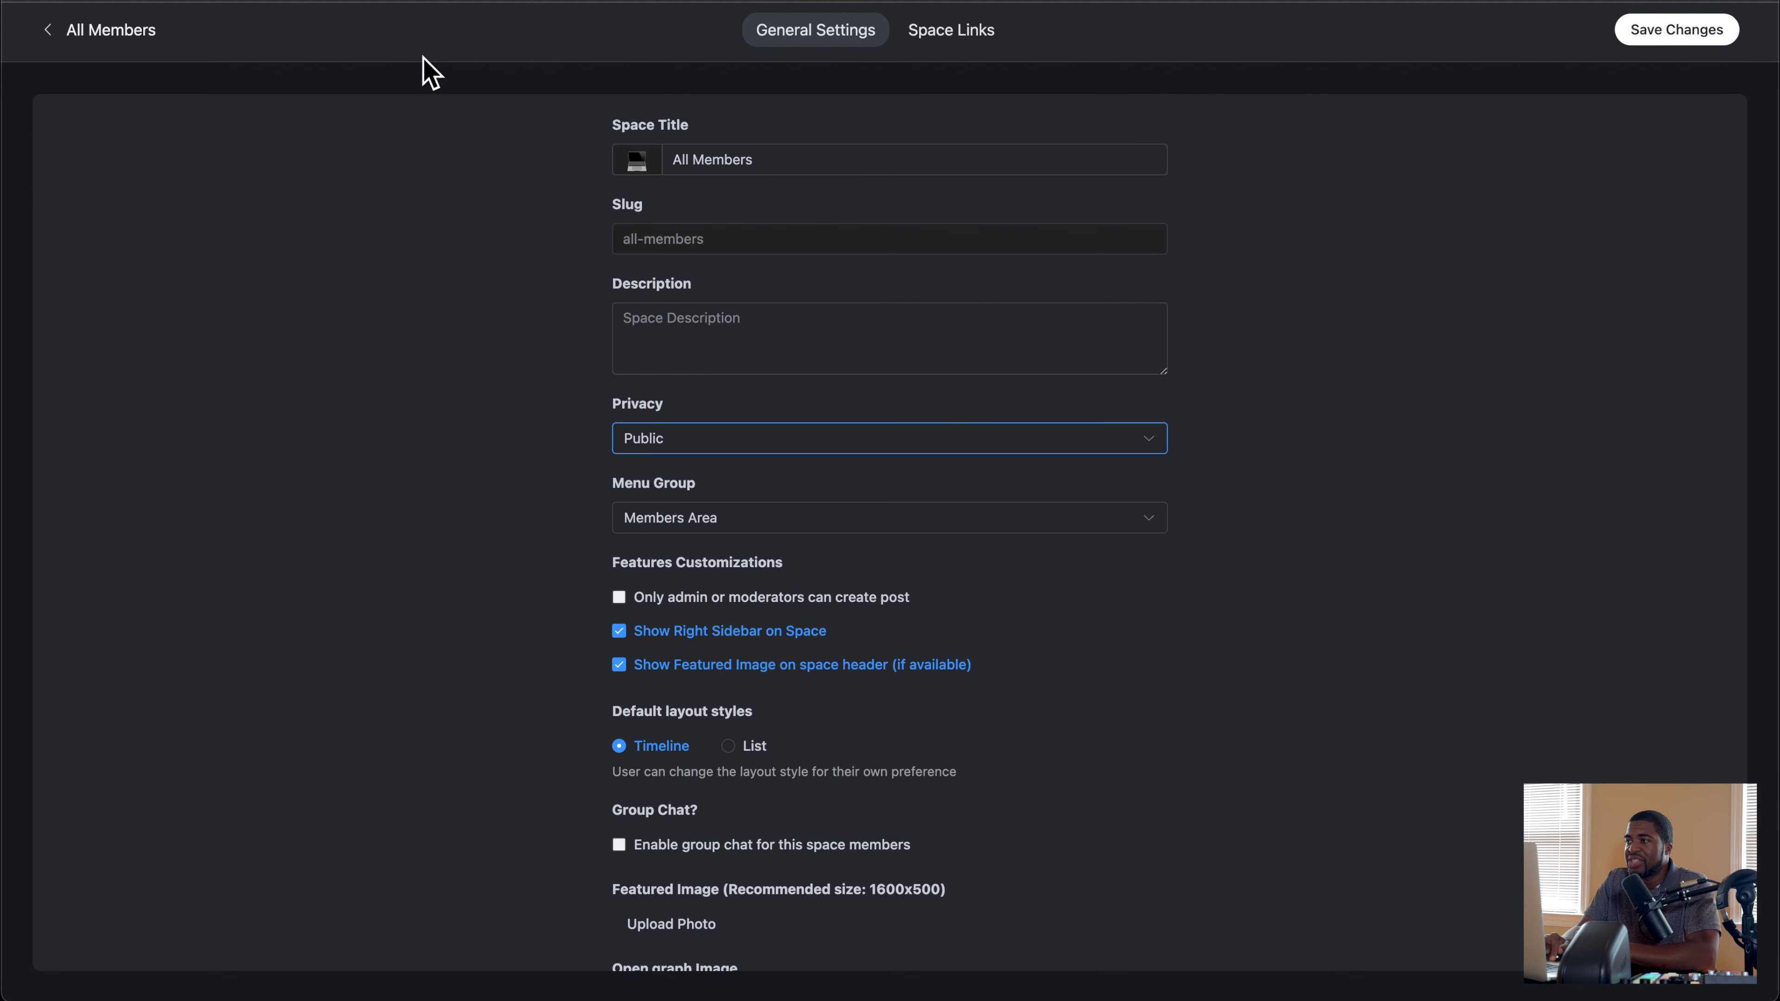
pyautogui.click(74, 34)
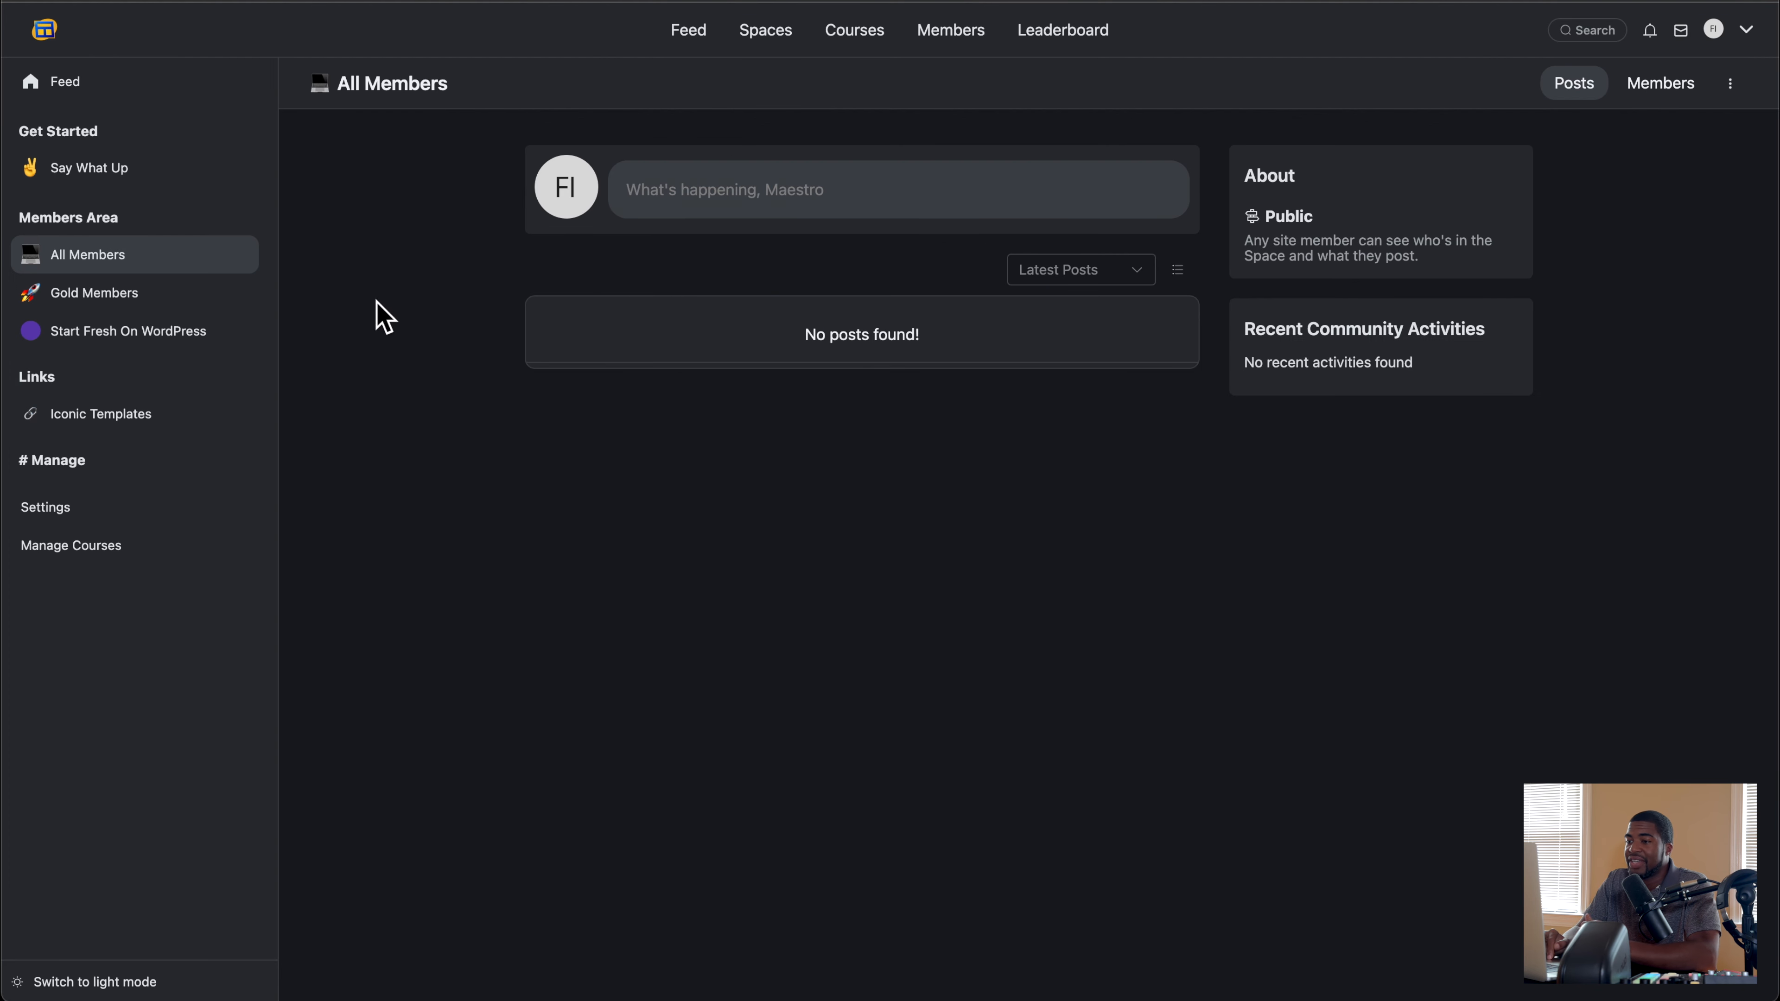
# Step: Open the portal's menu settings and compare the profile dropdown items with the actual profile menu
pyautogui.click(73, 508)
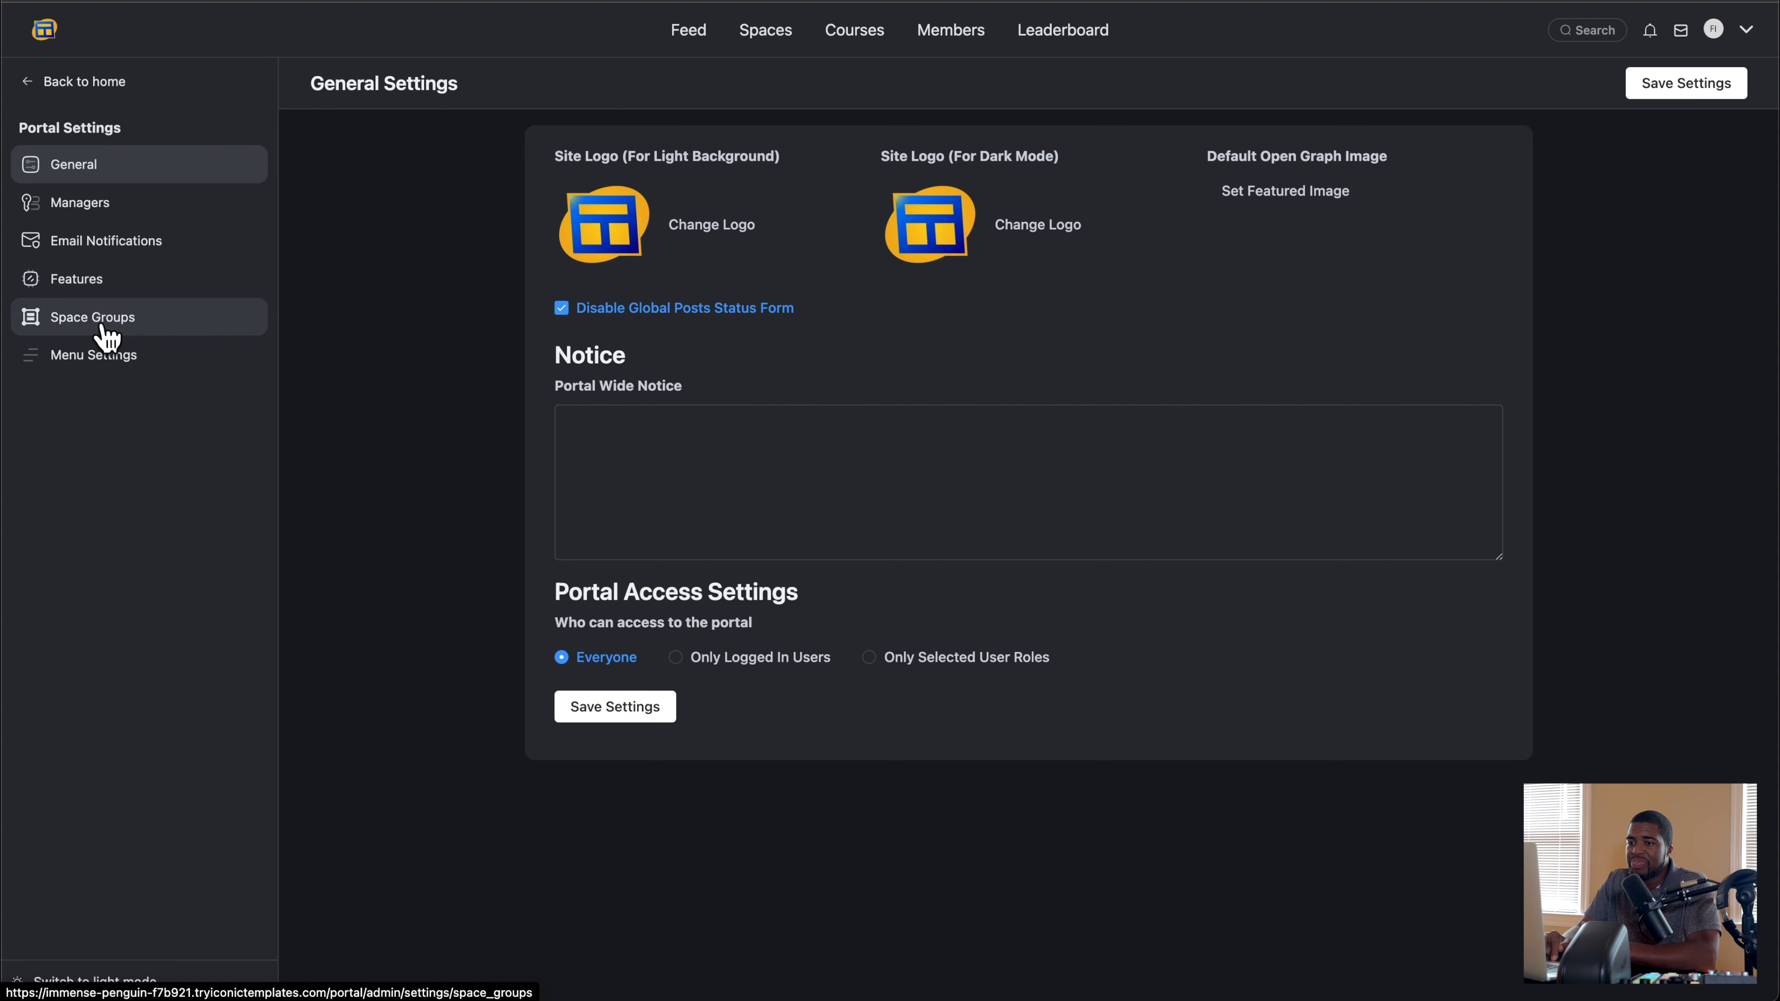
pyautogui.click(106, 352)
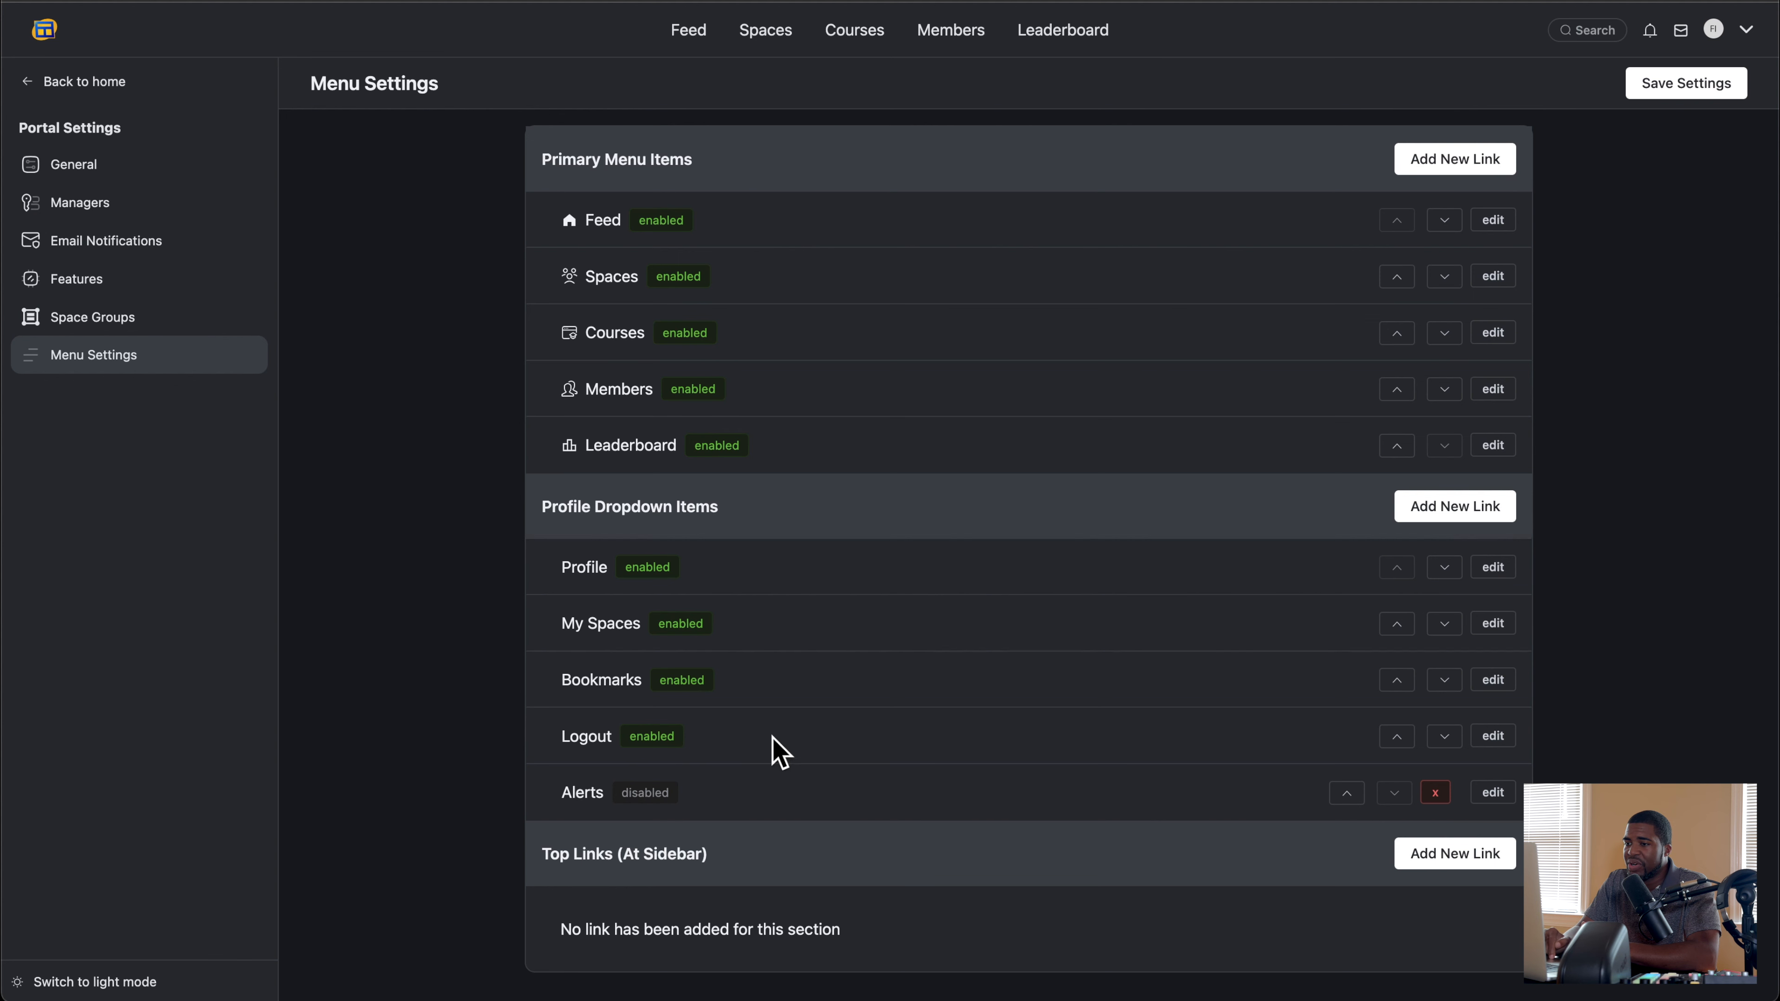
pyautogui.click(1740, 39)
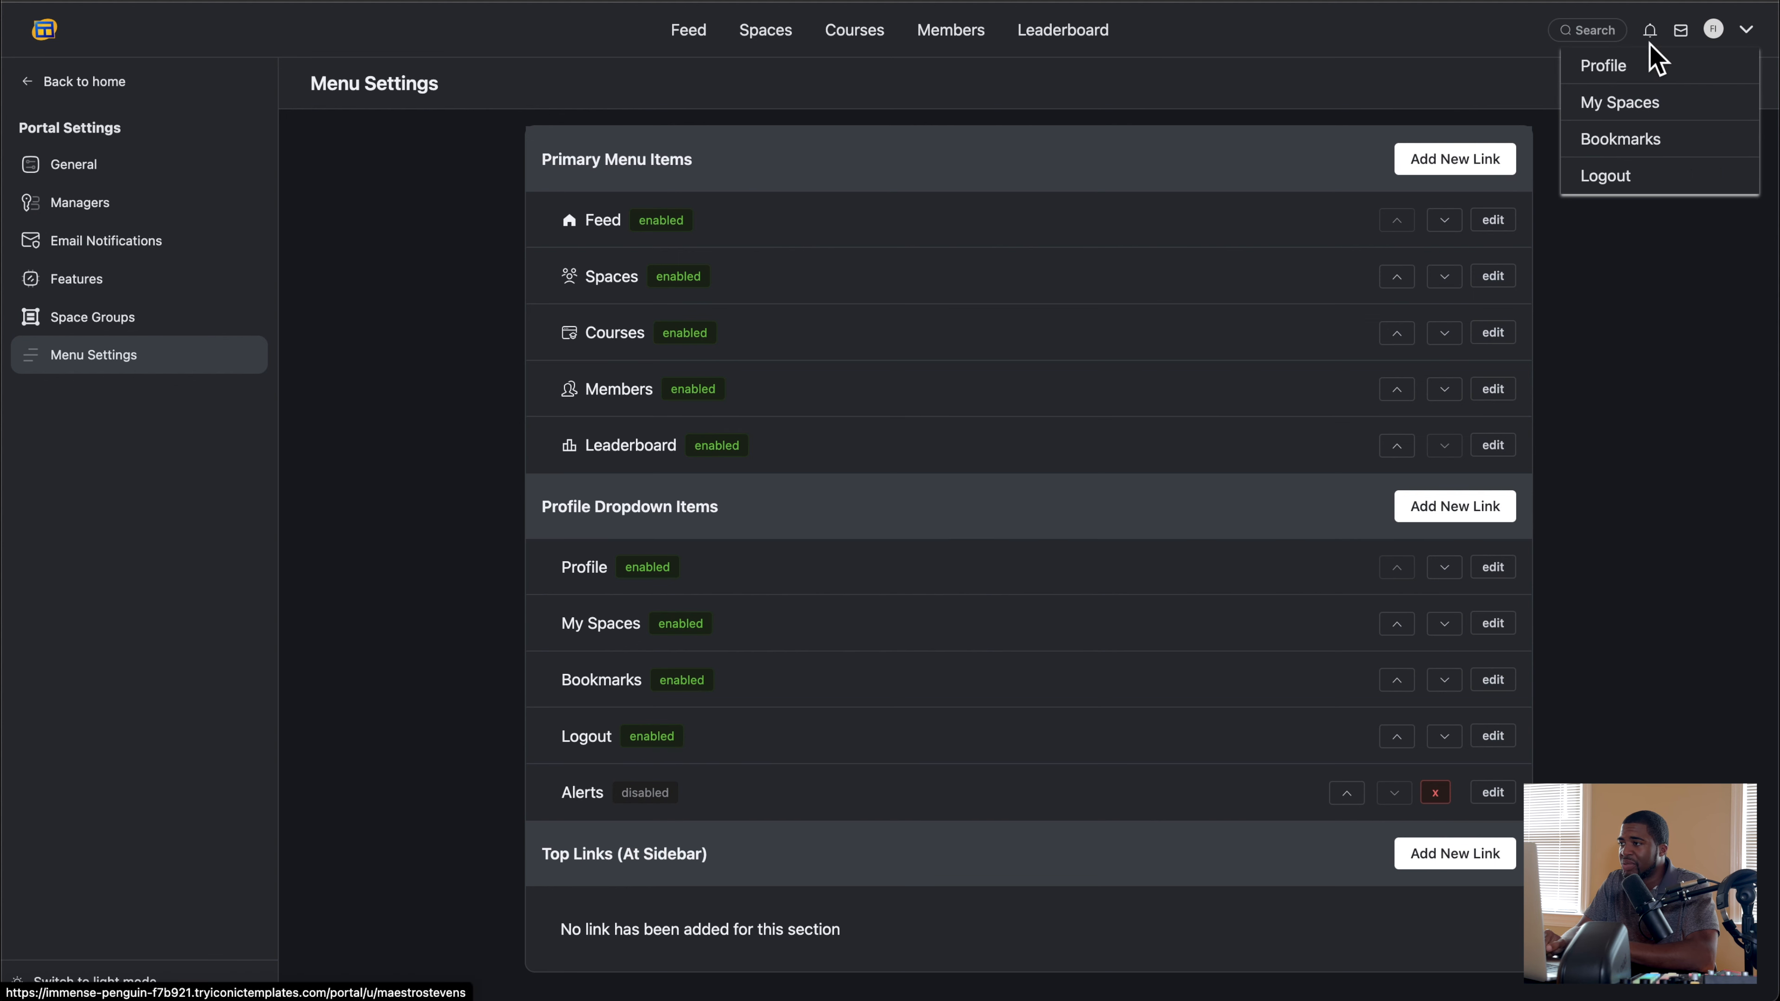
pyautogui.click(1172, 445)
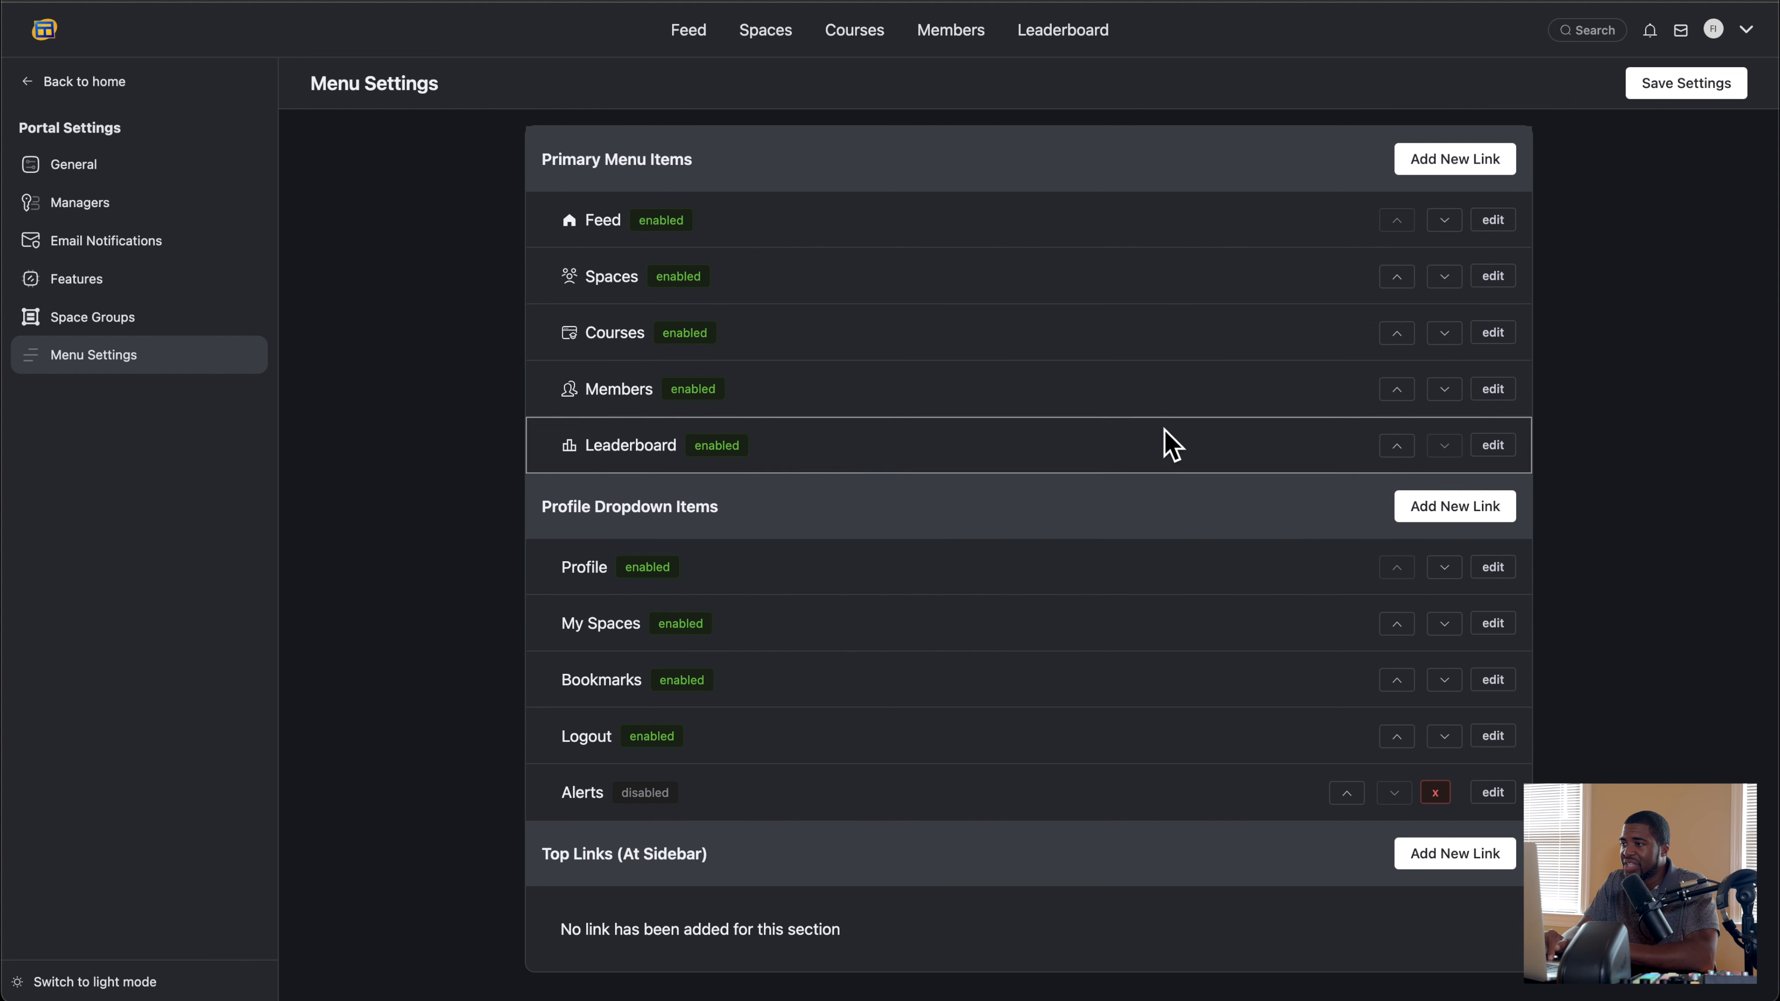
# Step: Examine the custom link form for the primary menu, close it without adding a link, and look over the menu items
pyautogui.click(1441, 165)
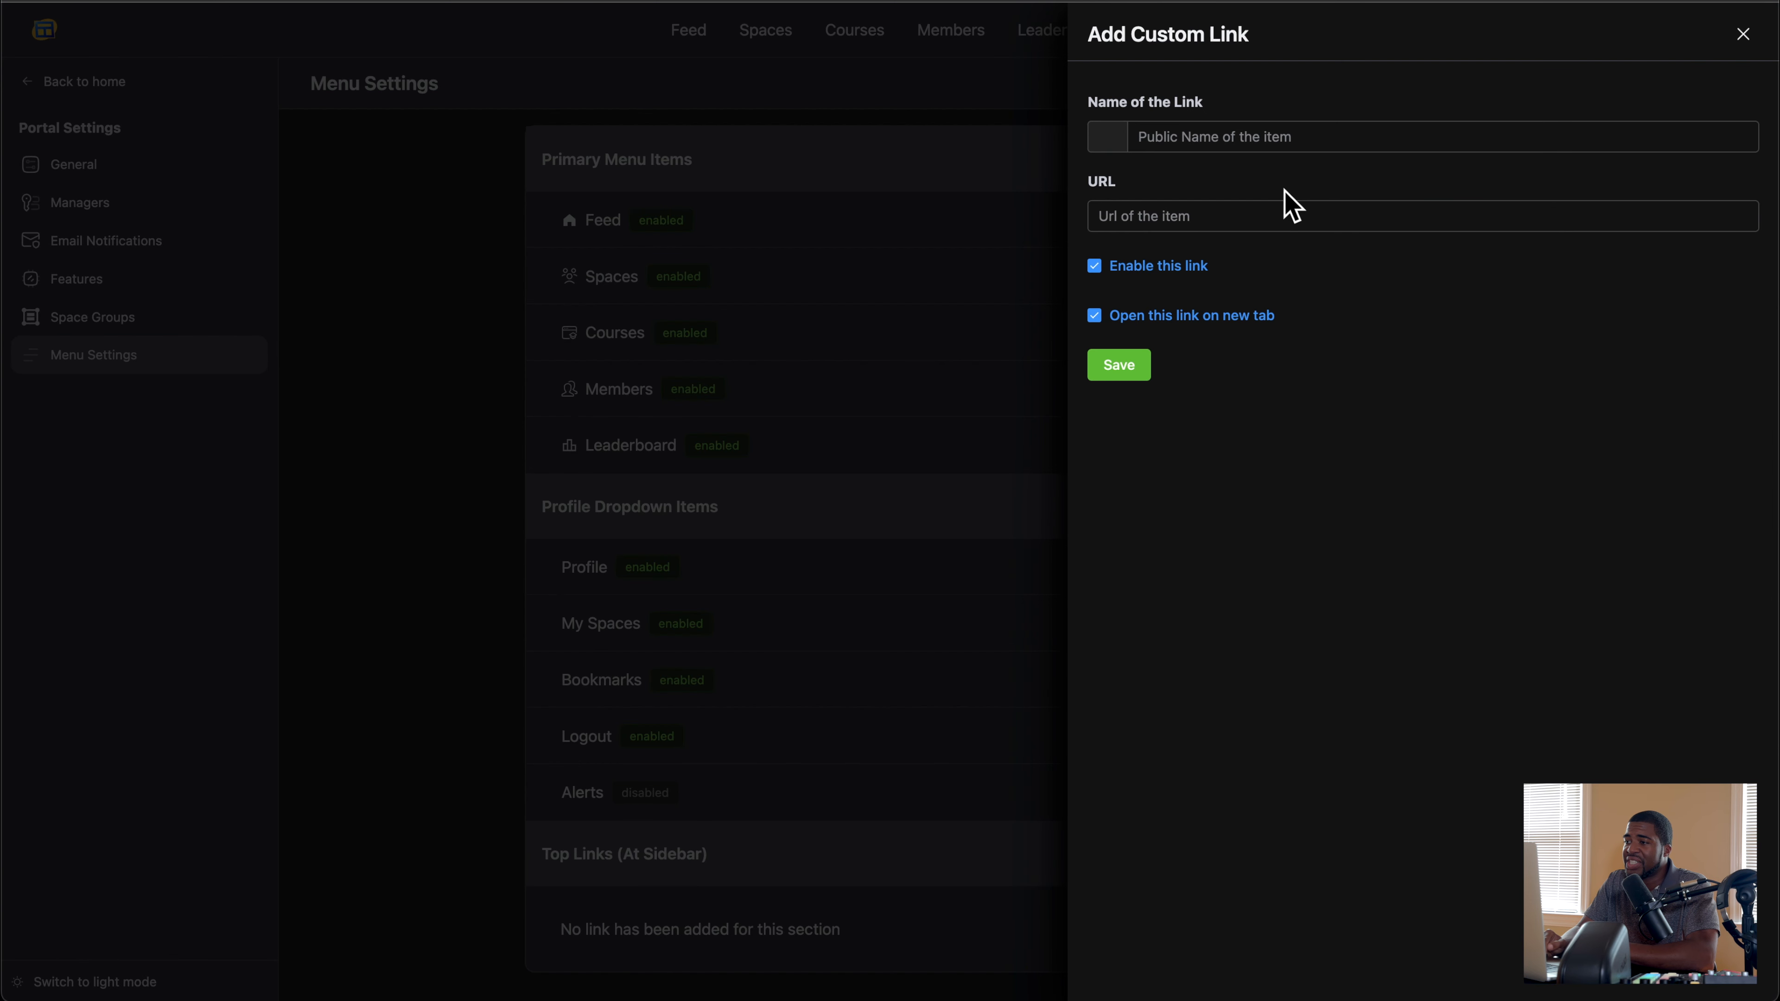
pyautogui.click(1203, 219)
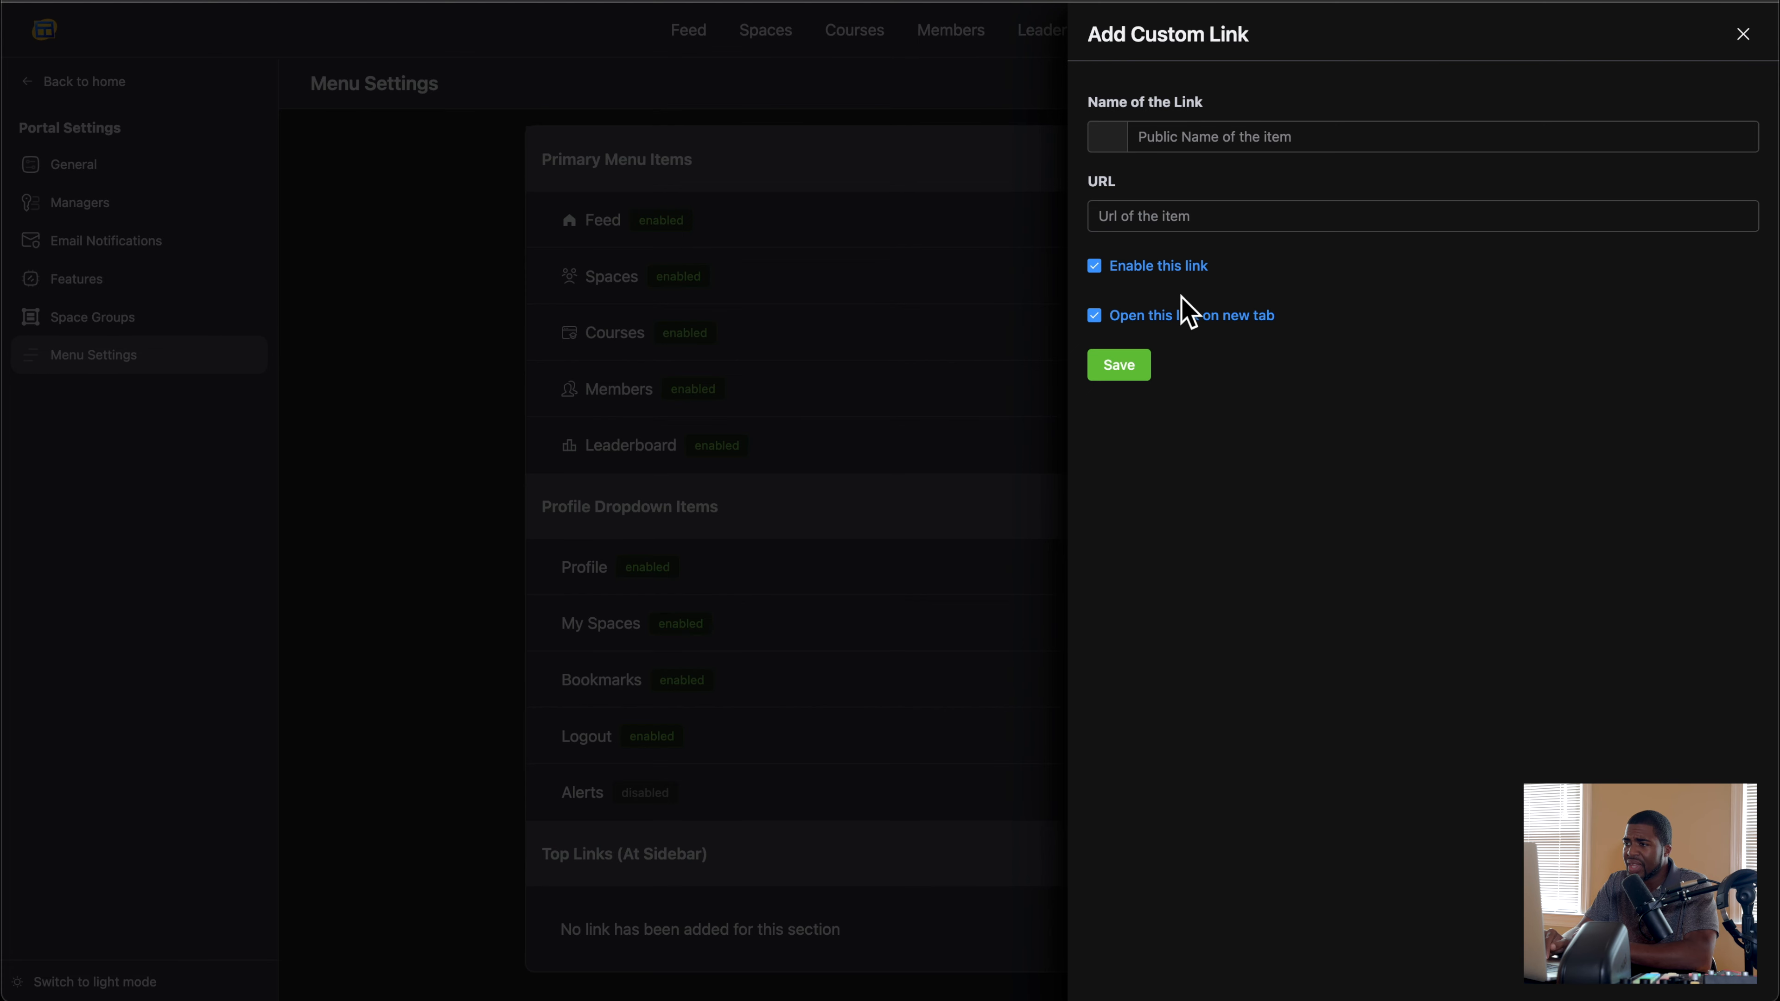
pyautogui.click(1741, 33)
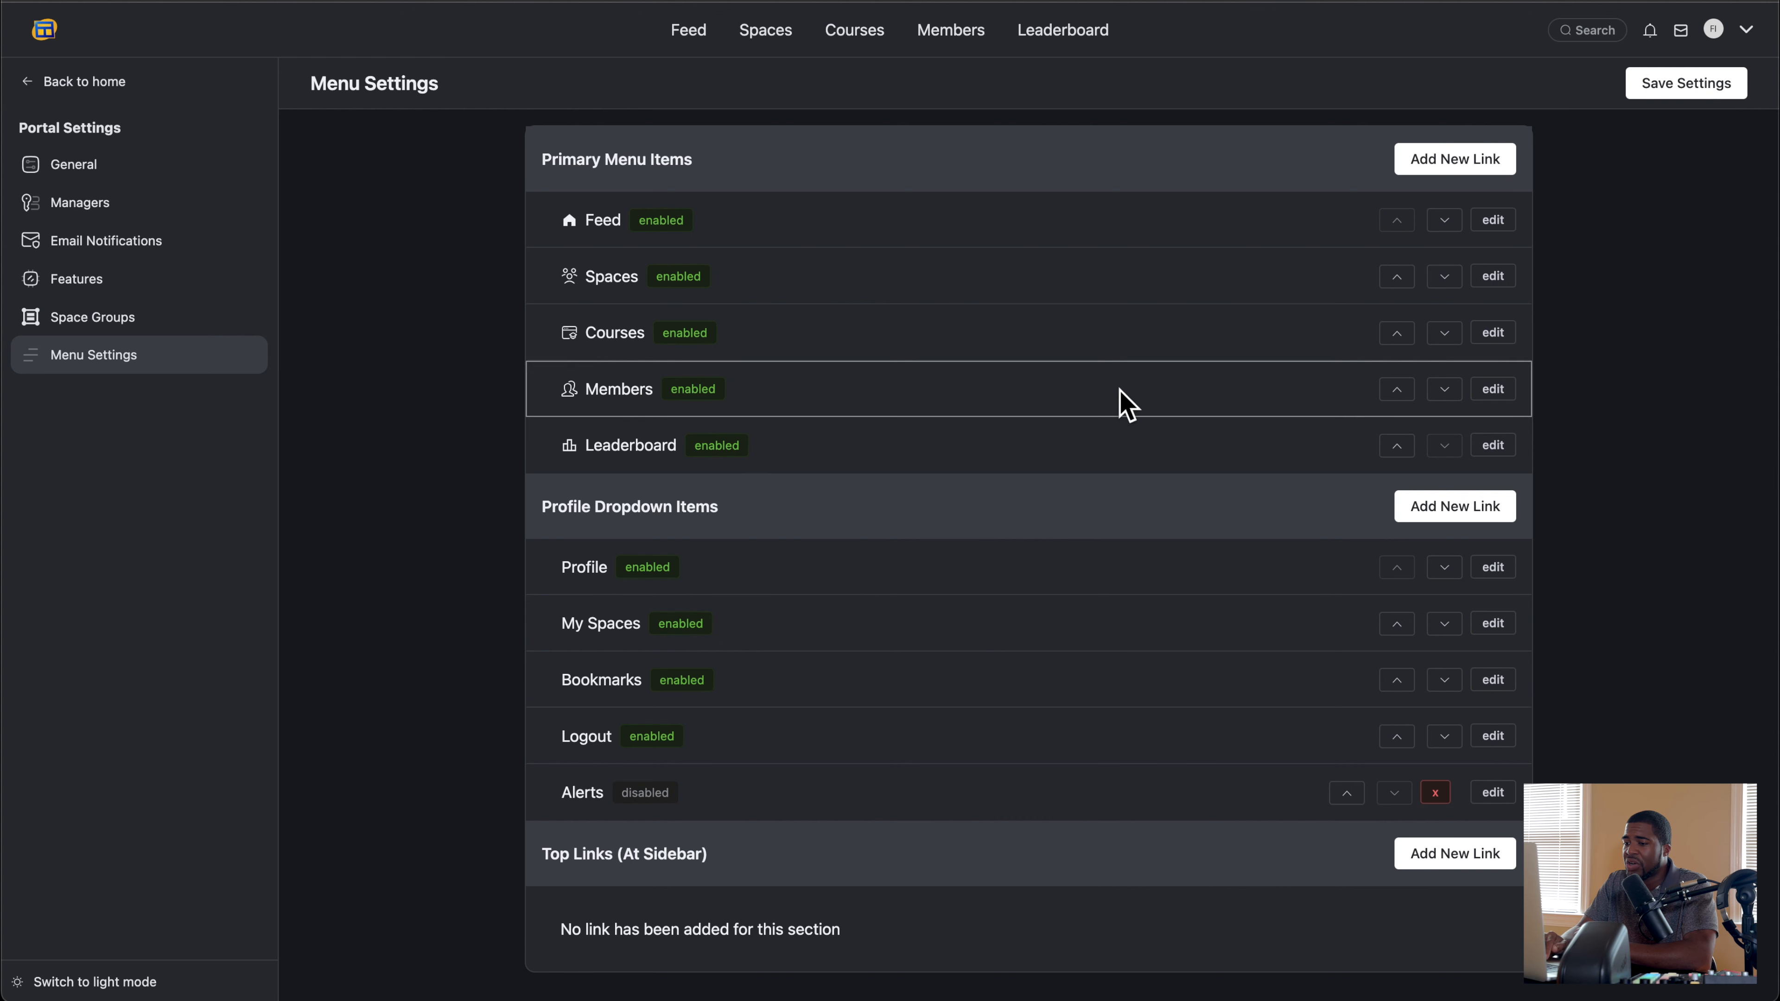
pyautogui.scroll(-3, 1016, 455)
pyautogui.scroll(3, 918, 646)
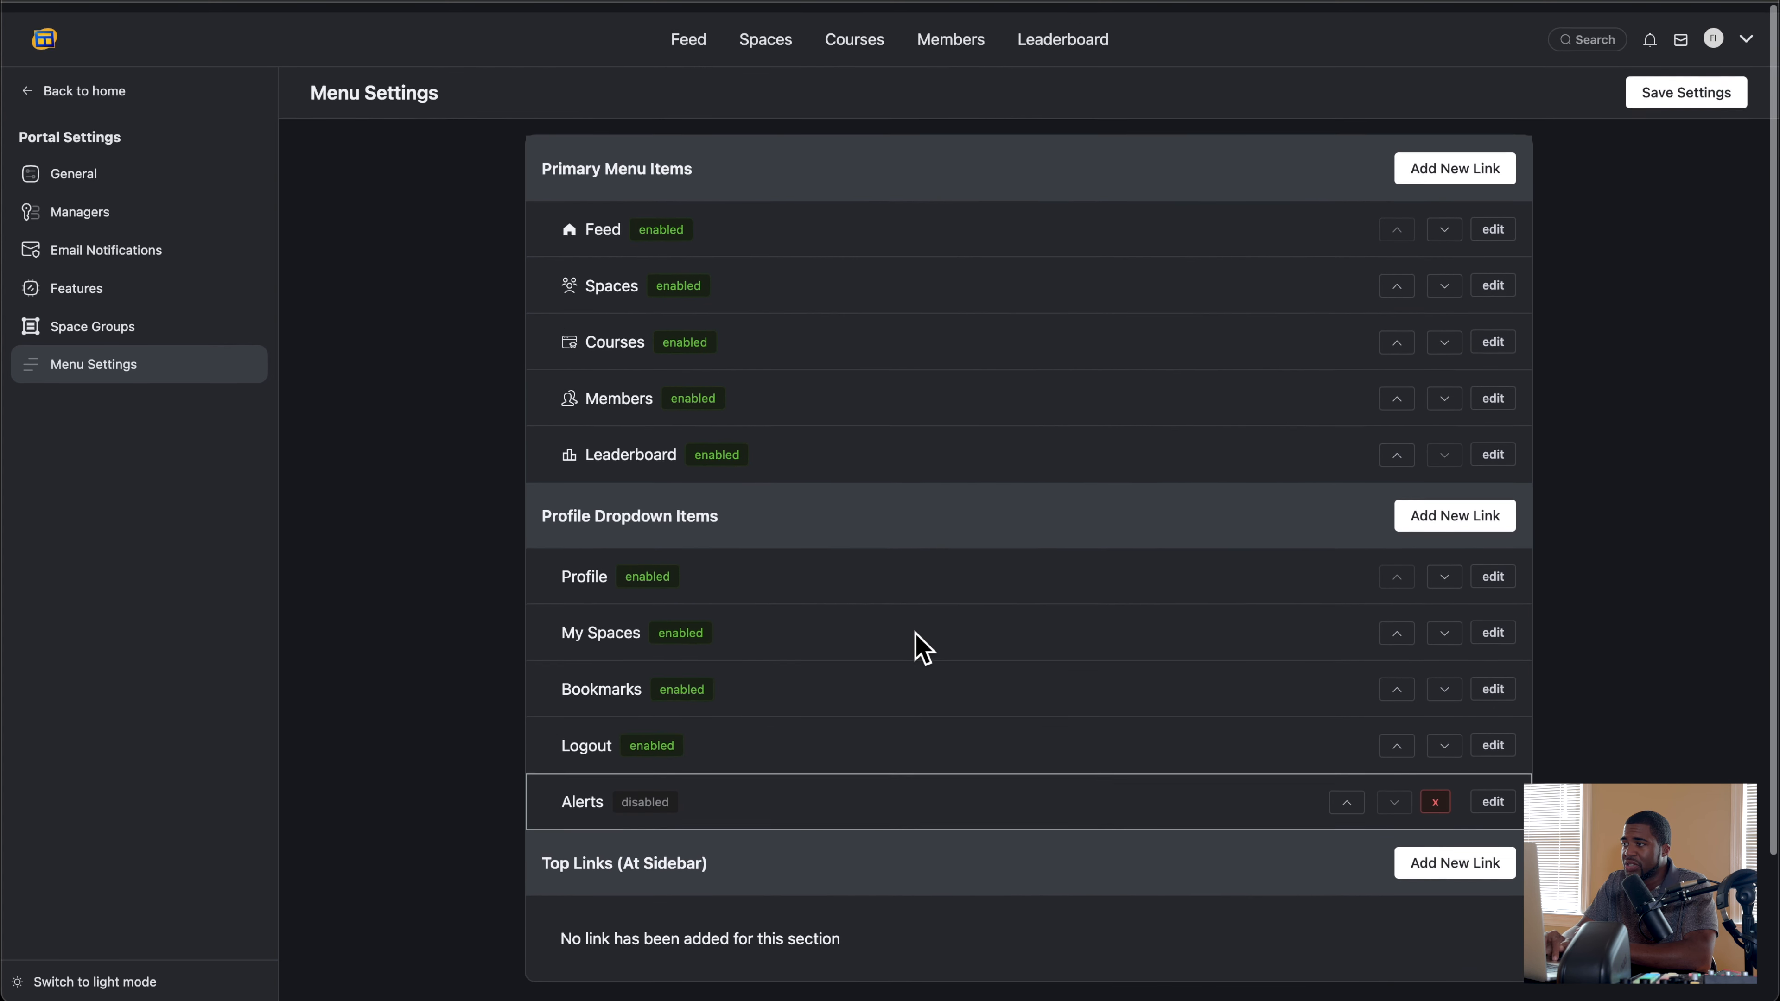
# Step: Enable the Alerts link in the profile dropdown items and save the menu settings
pyautogui.click(1743, 35)
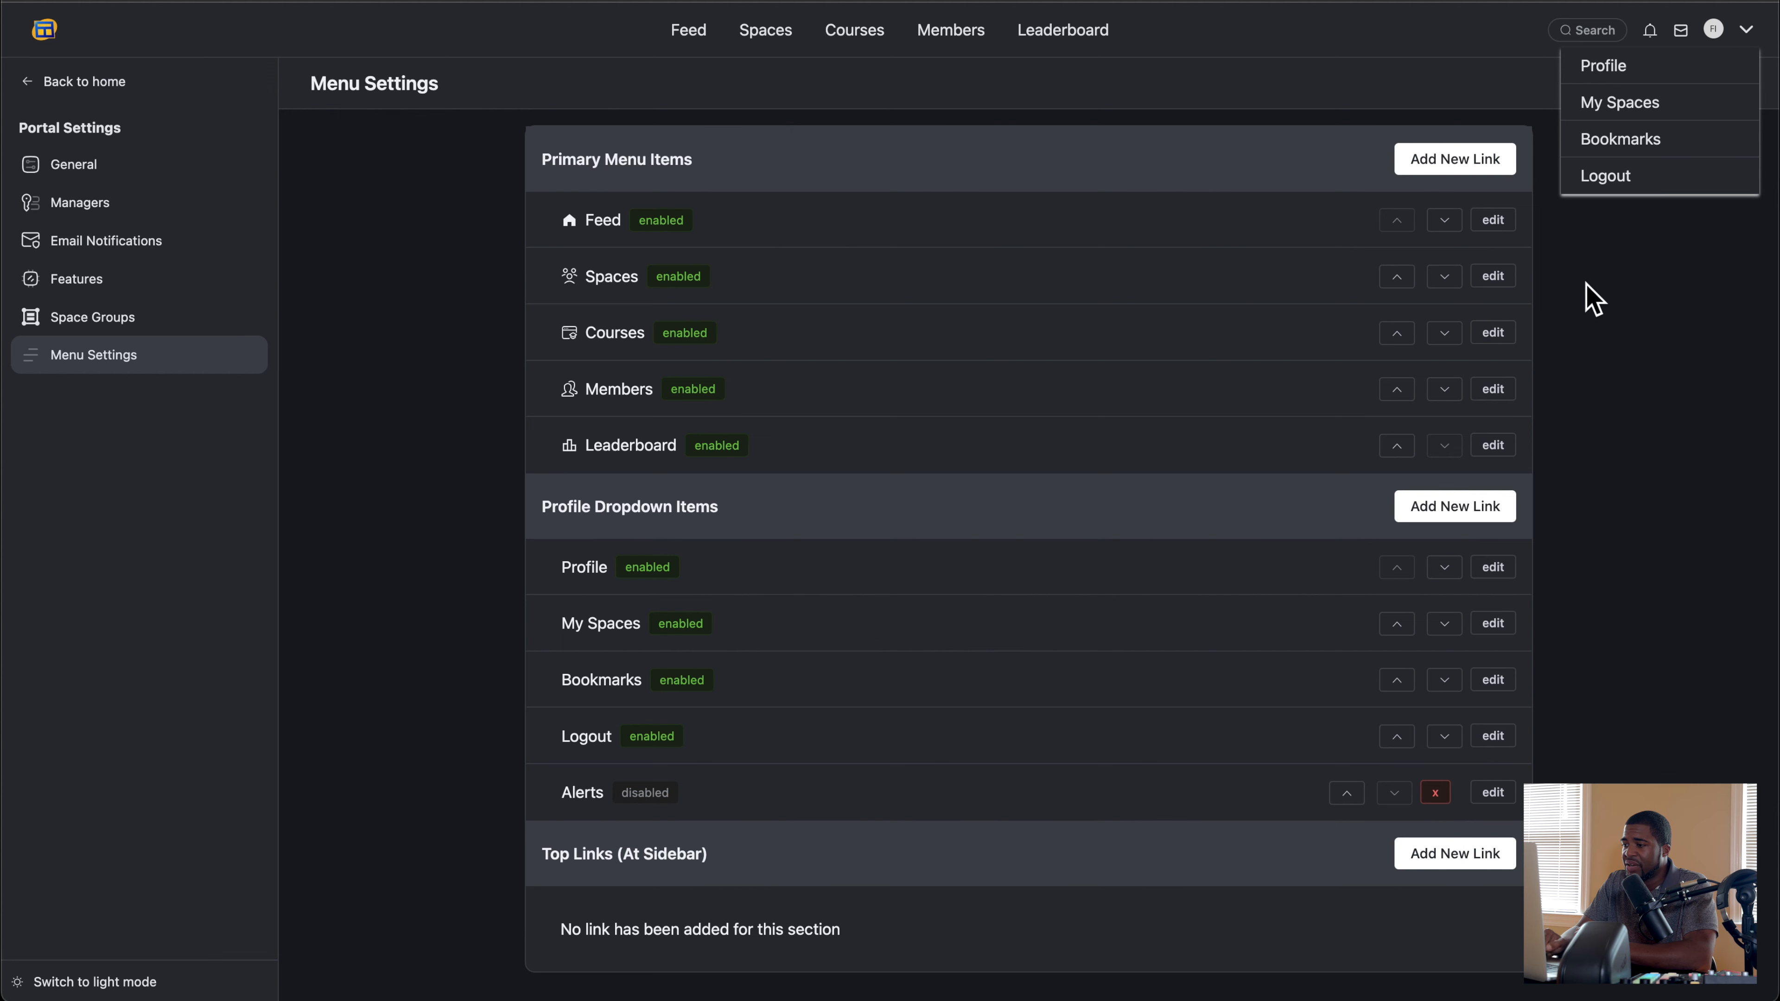
pyautogui.click(1491, 793)
pyautogui.click(1094, 267)
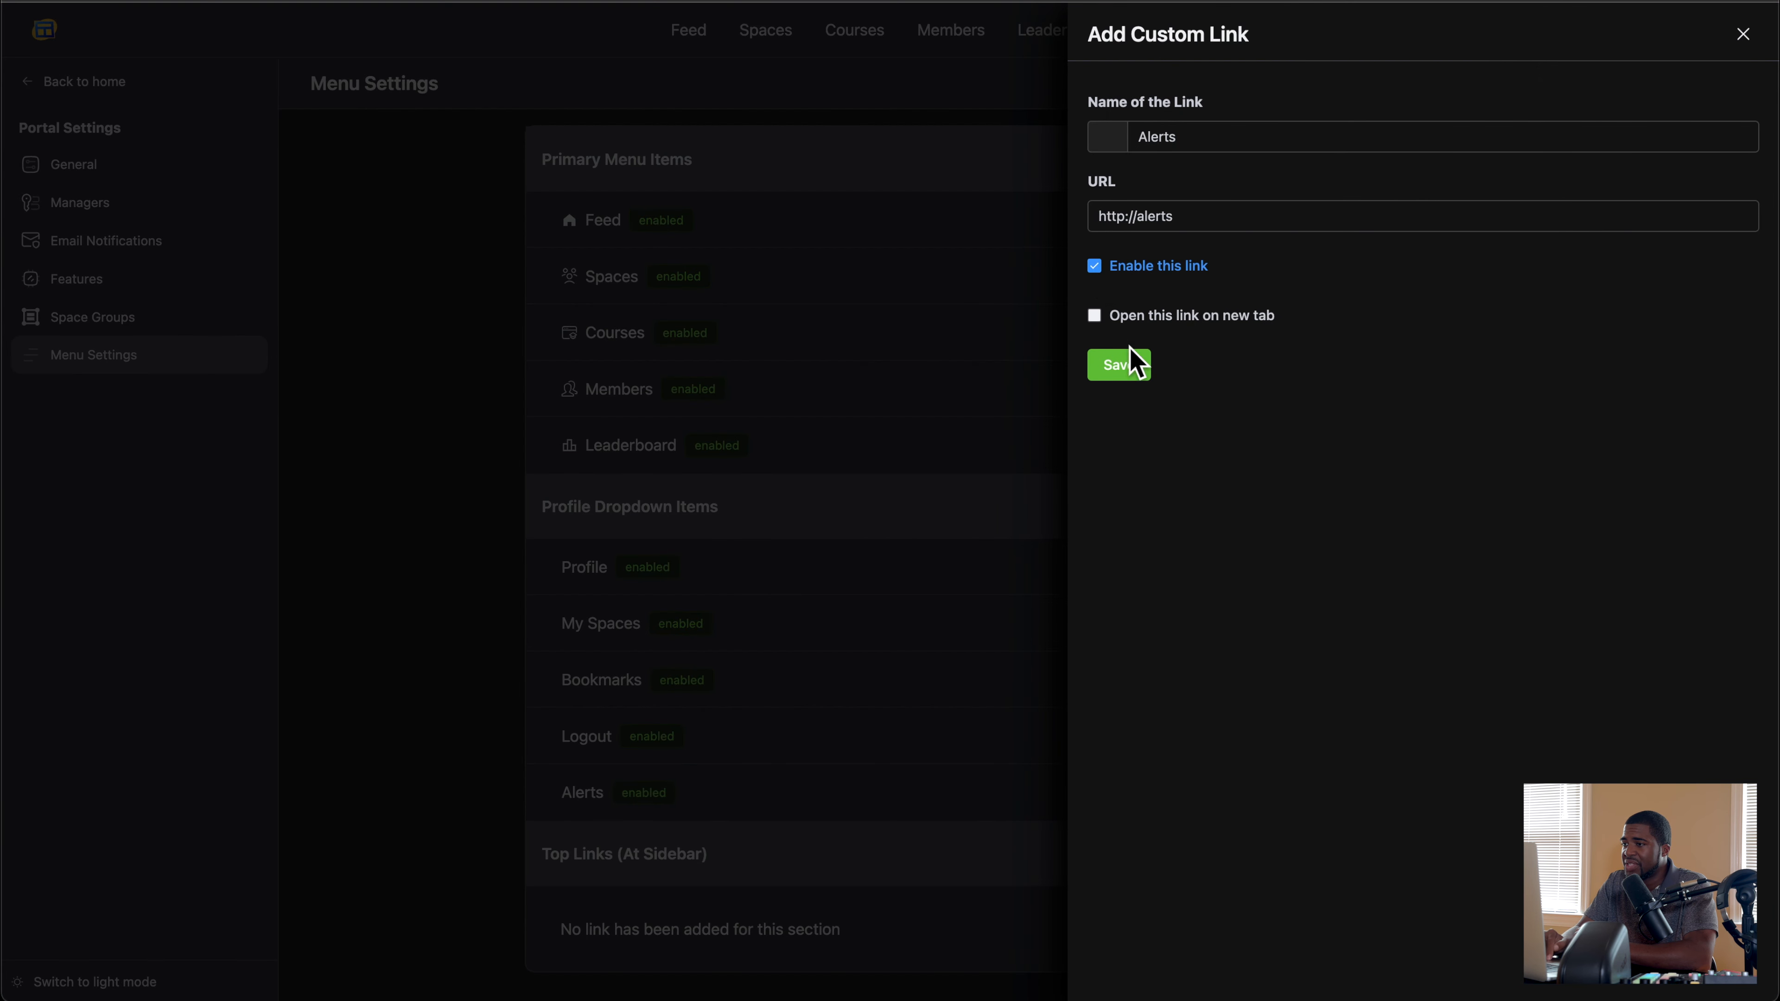
pyautogui.click(1119, 365)
pyautogui.click(1687, 83)
# Step: Reload the portal page and check the profile menu for the Alerts link
pyautogui.click(1751, 38)
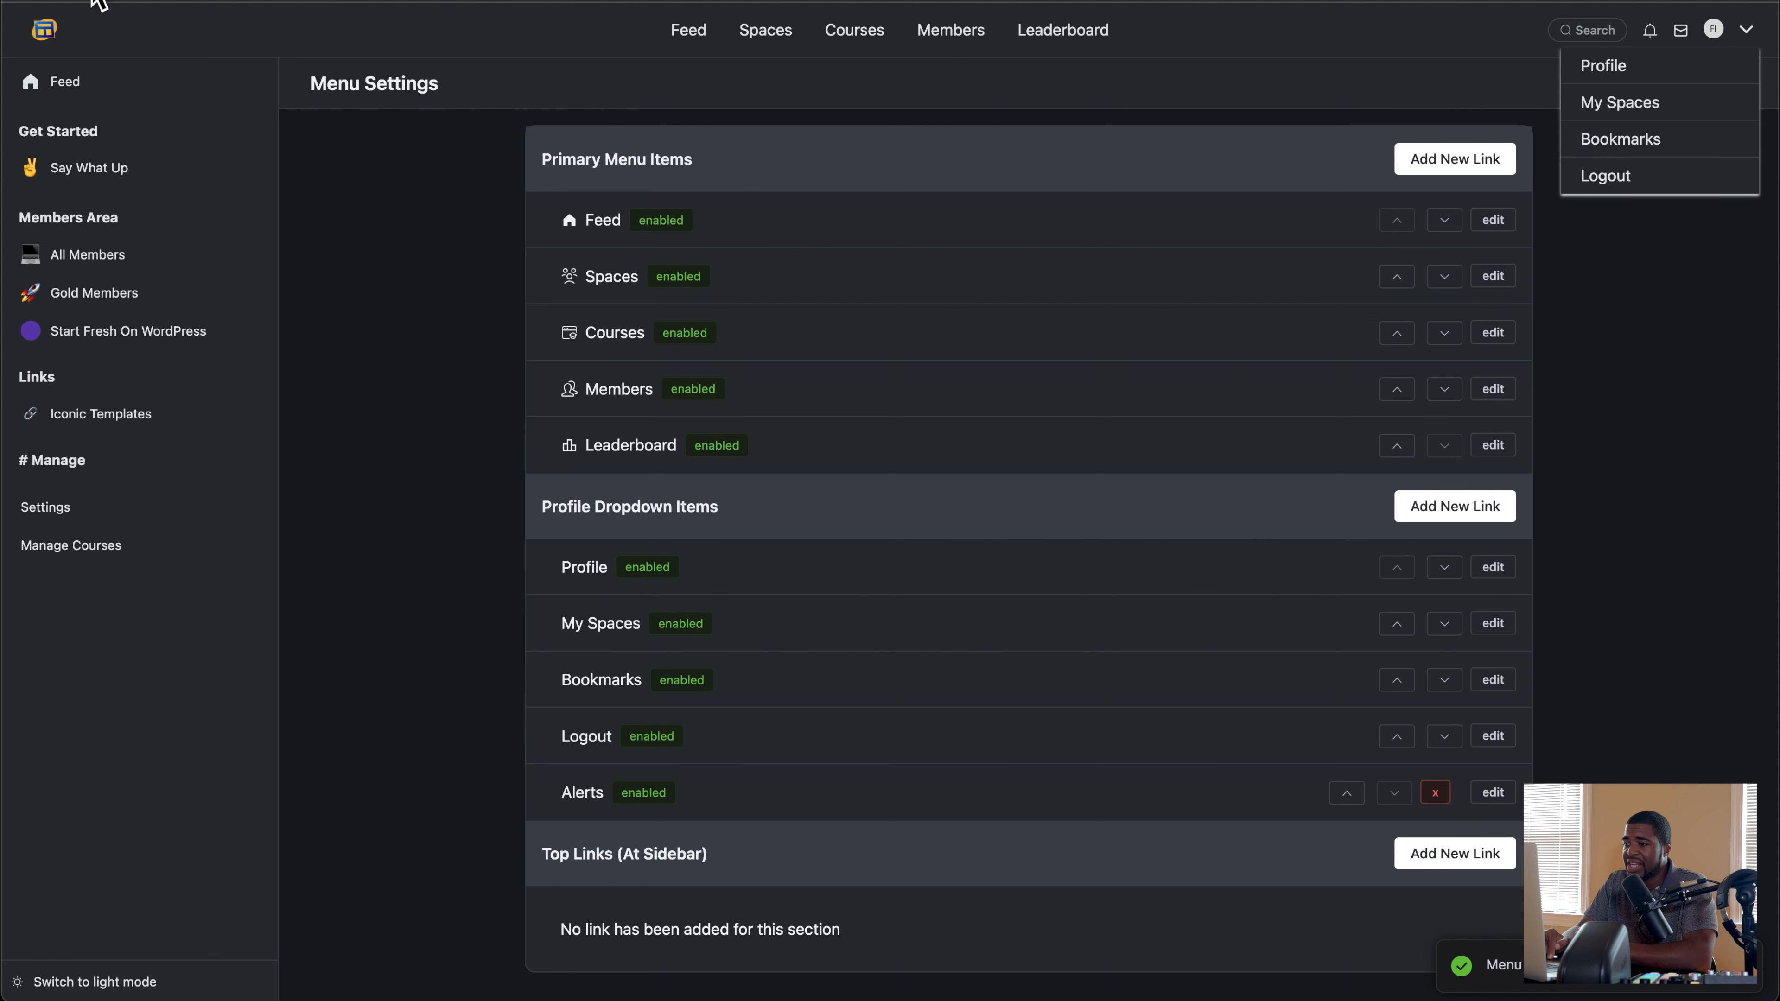
pyautogui.press('super+r')
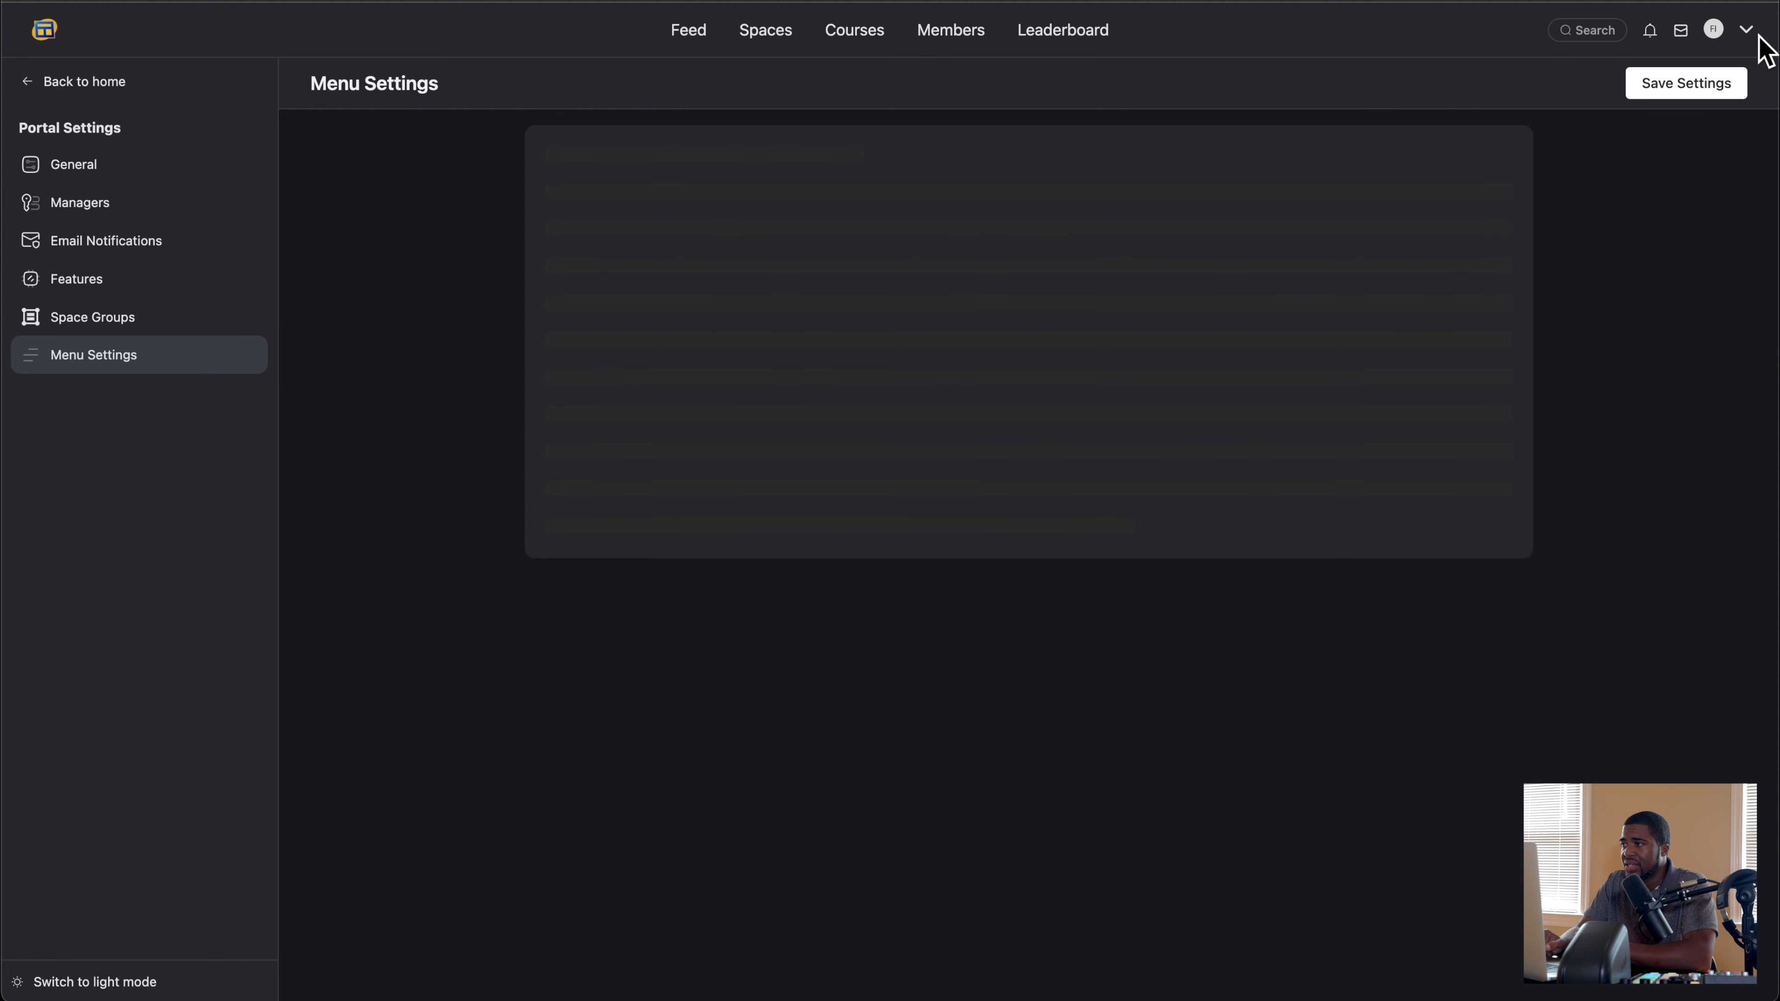
pyautogui.click(1747, 34)
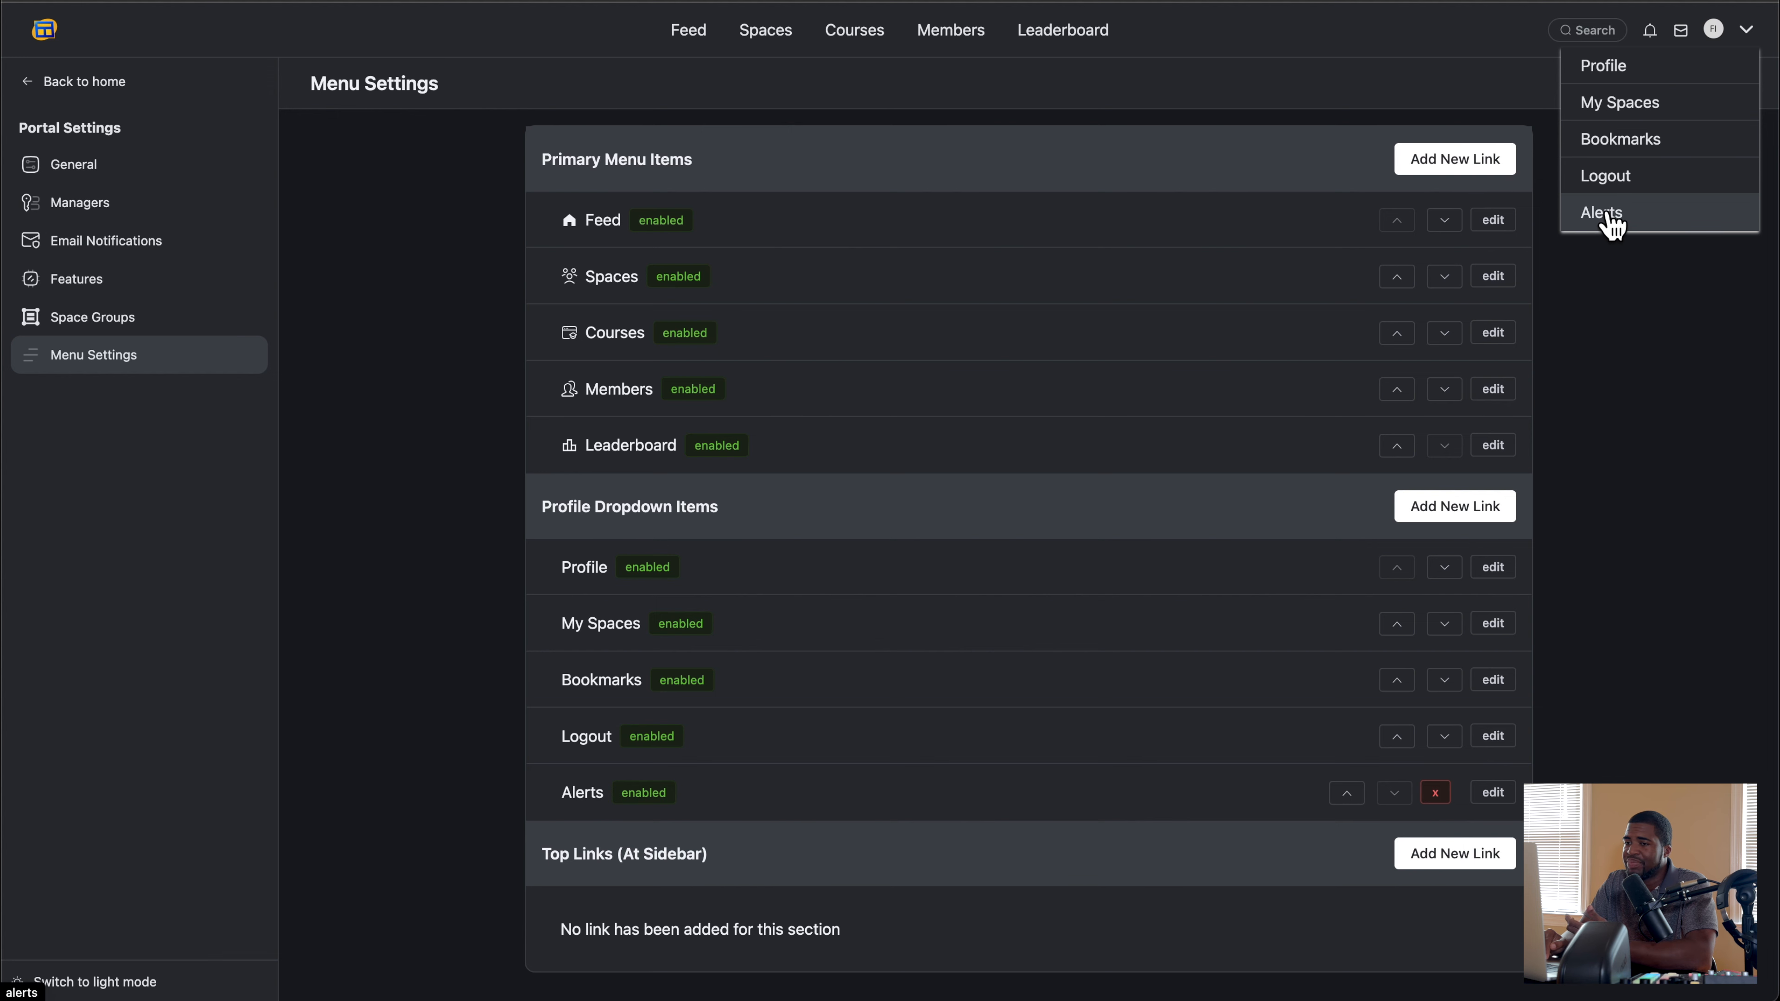
# Step: Examine the sidebar bottom link groups and the Links group's custom link form, closing it without adding a link
pyautogui.scroll(-2, 1395, 350)
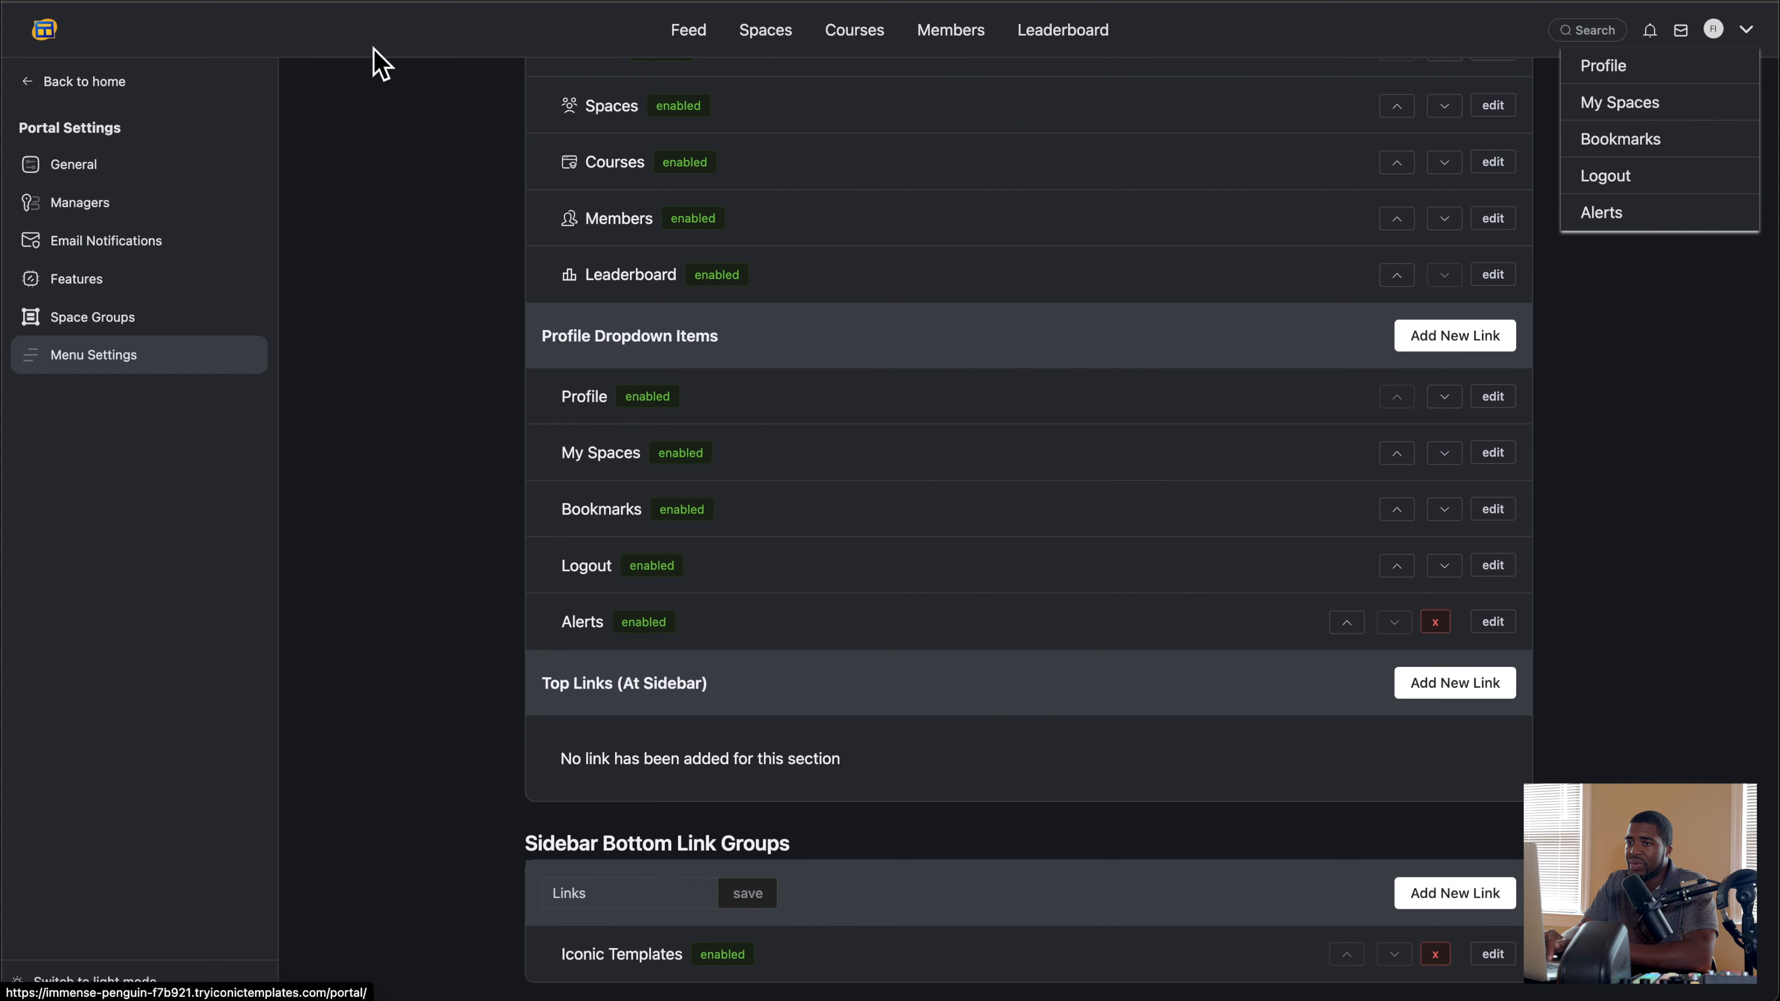
pyautogui.click(111, 84)
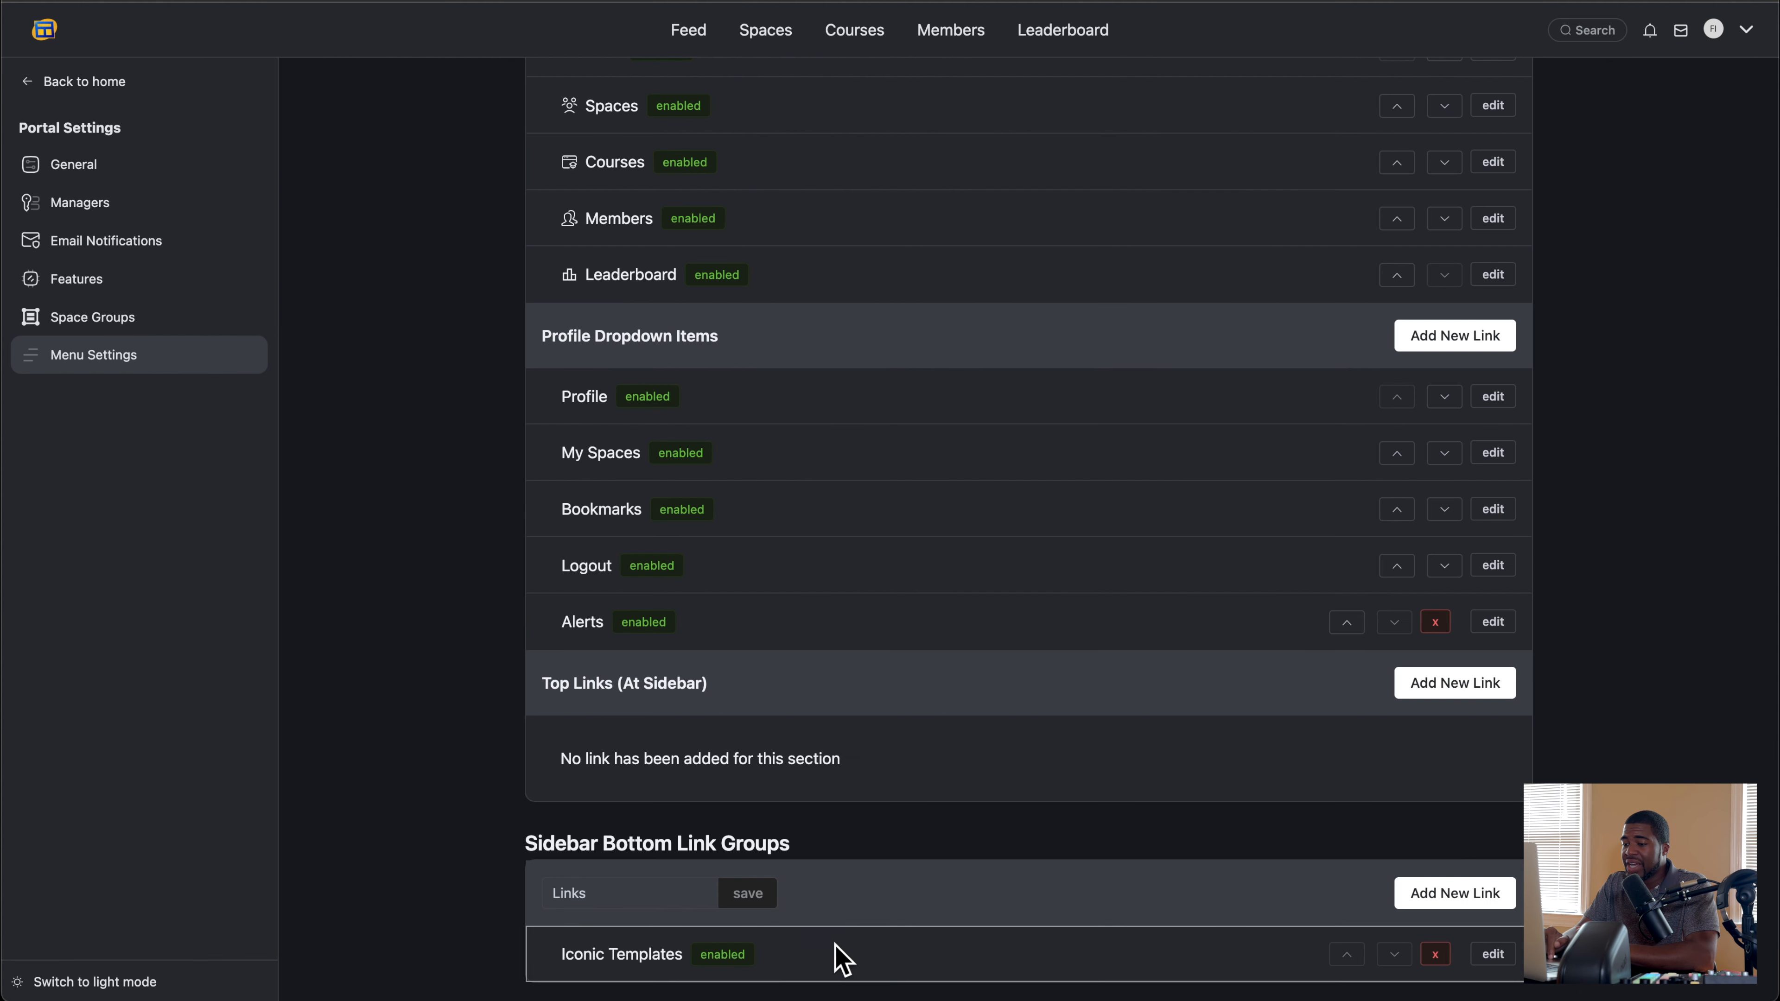
pyautogui.click(613, 893)
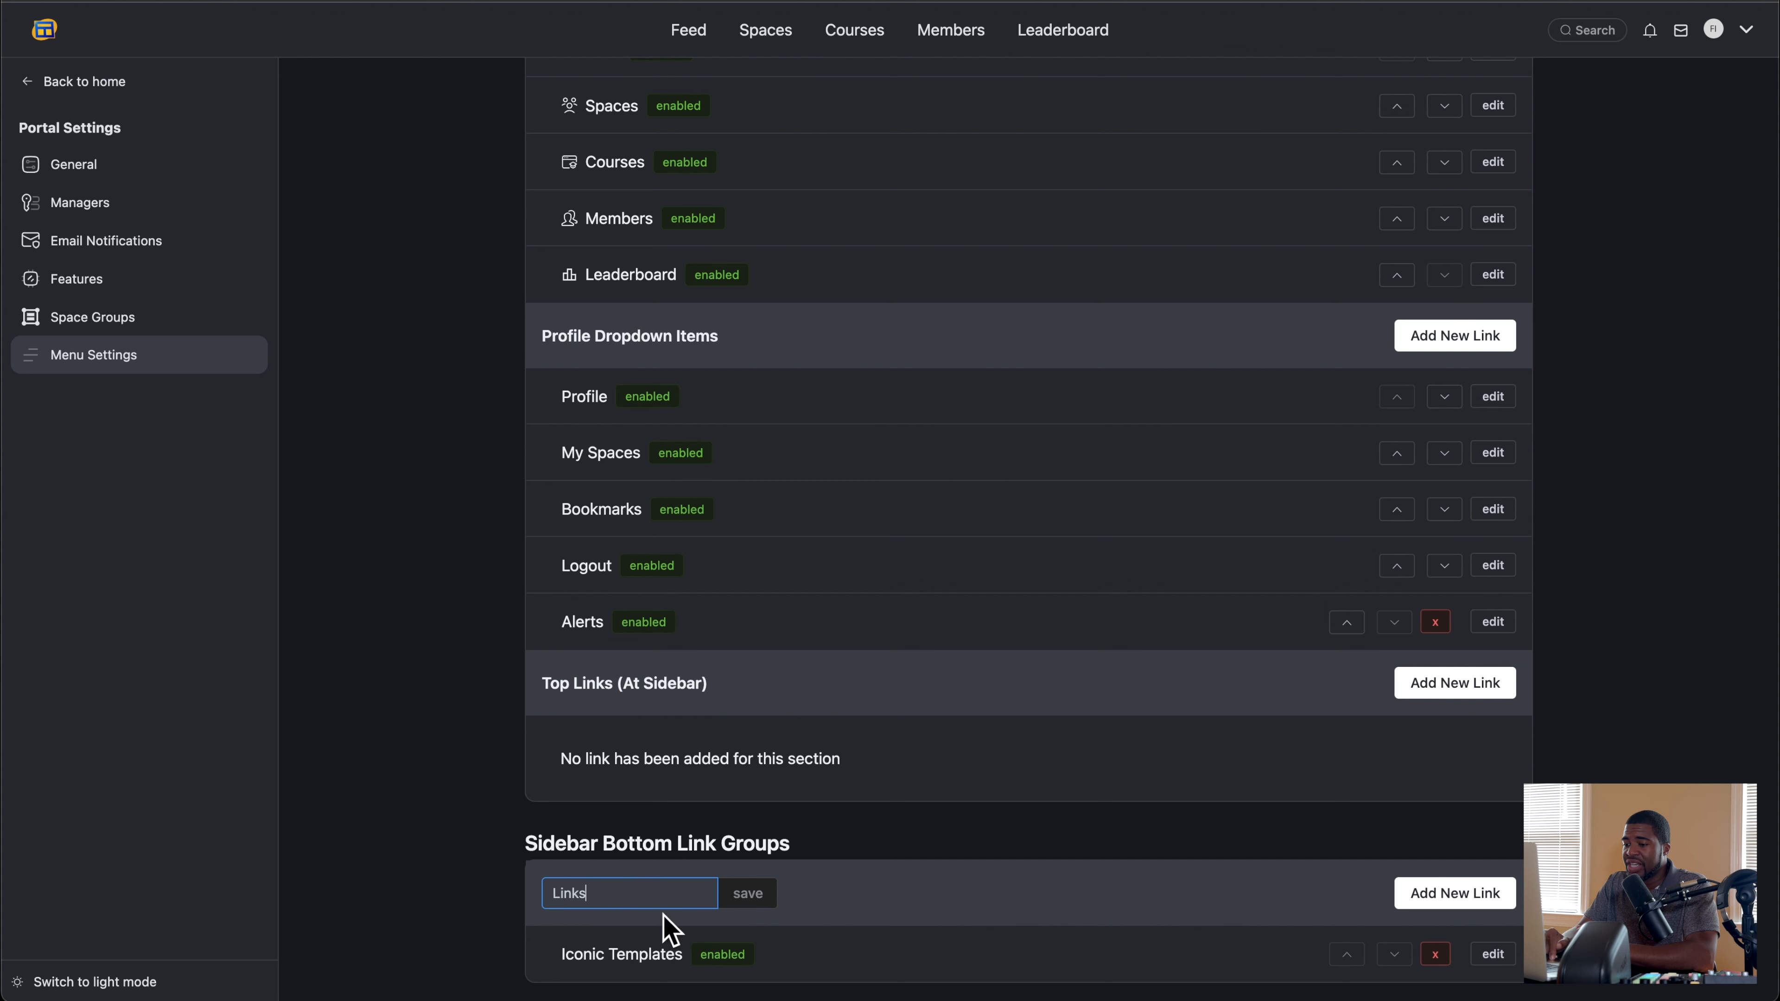
pyautogui.click(1407, 900)
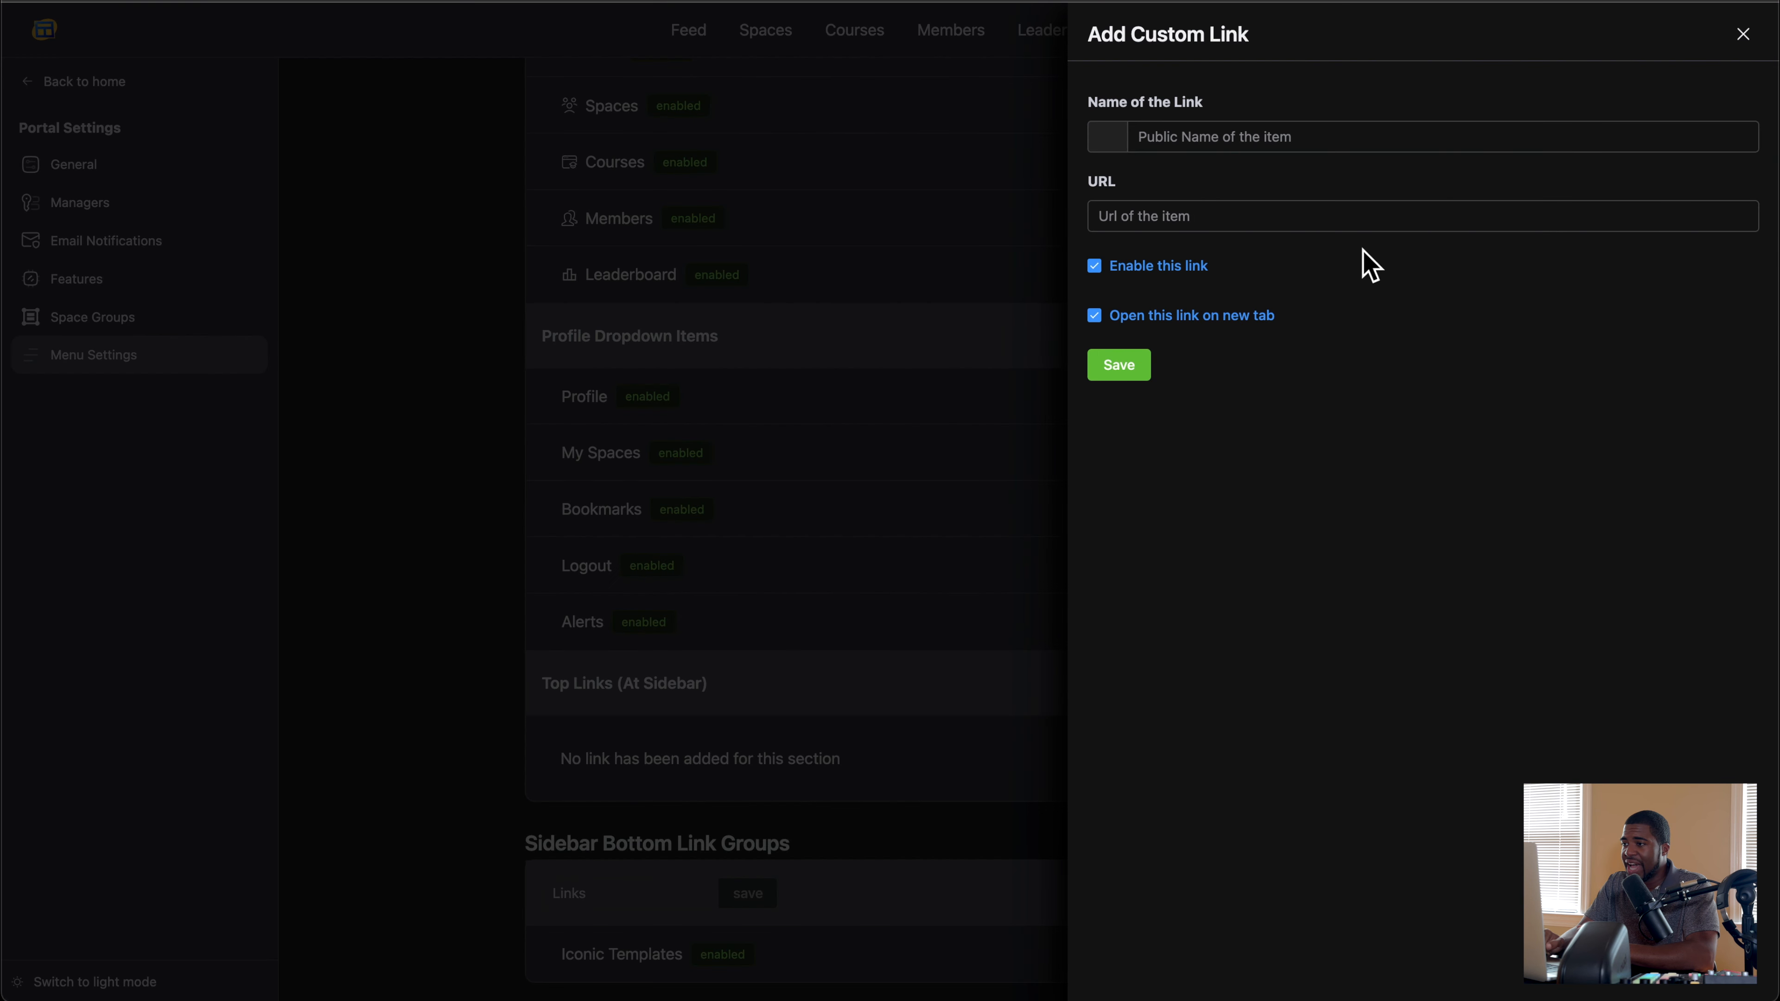
pyautogui.click(1744, 35)
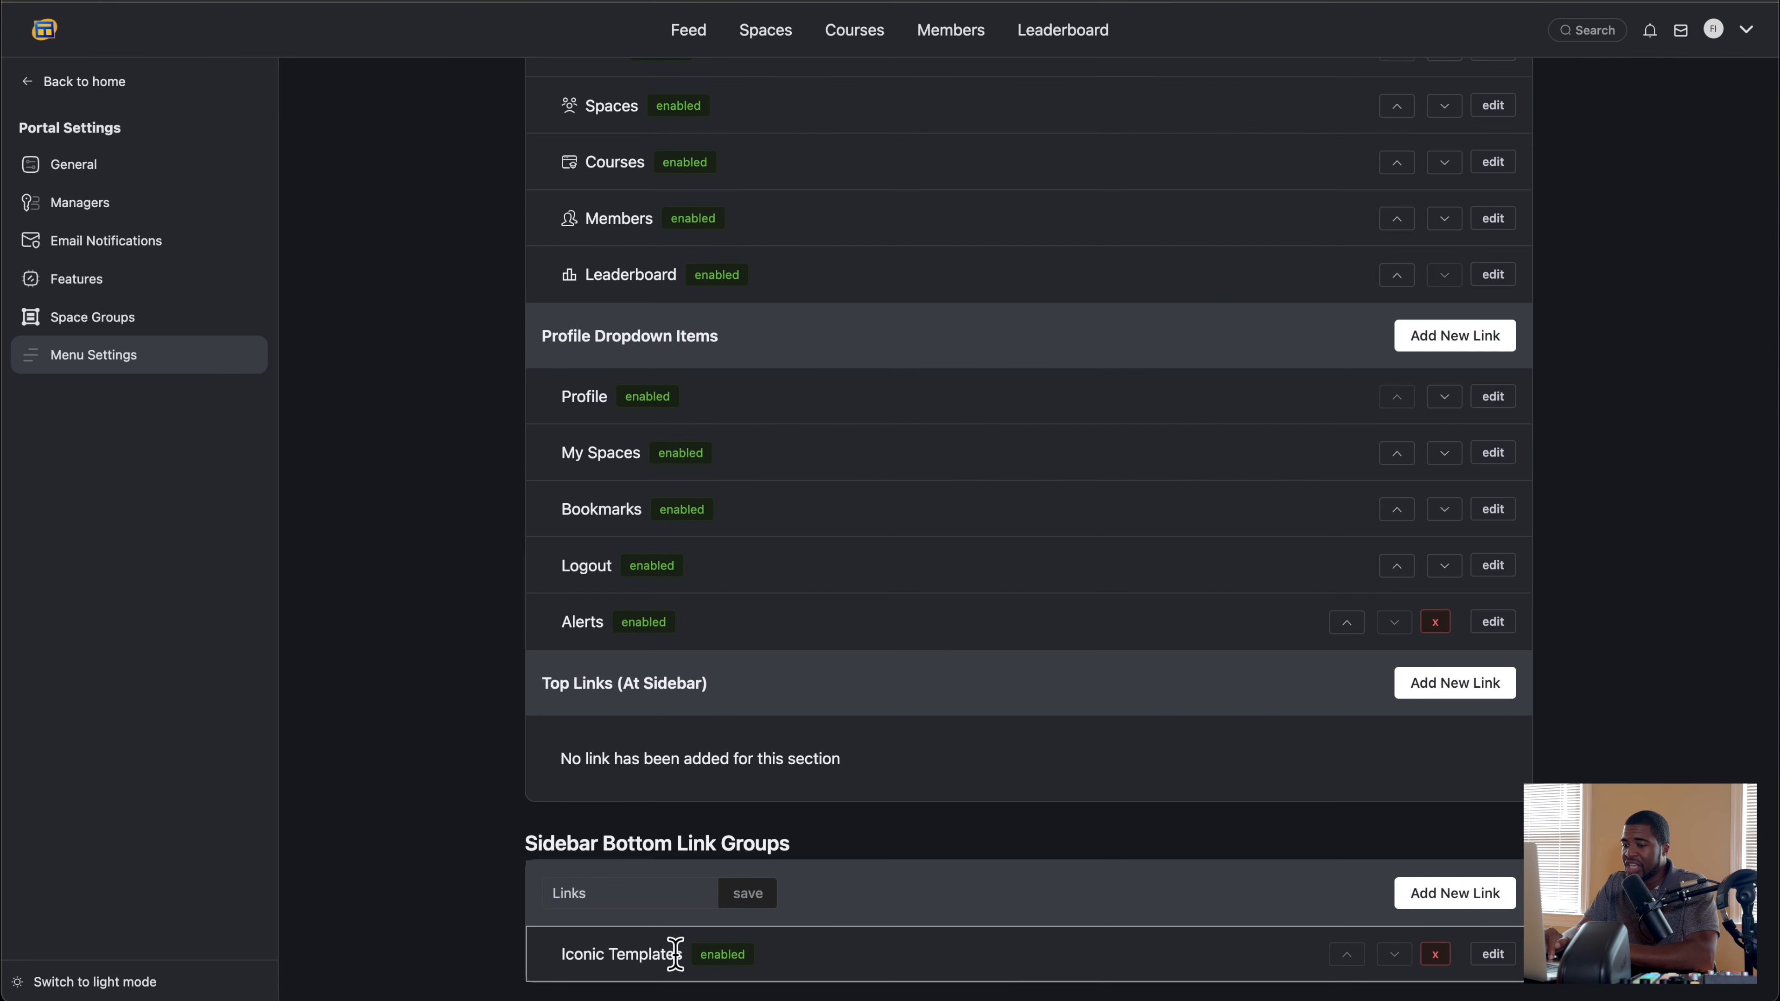
# Step: Disable the Iconic Templates link in the Links group of the sidebar bottom links and save it
pyautogui.click(1496, 957)
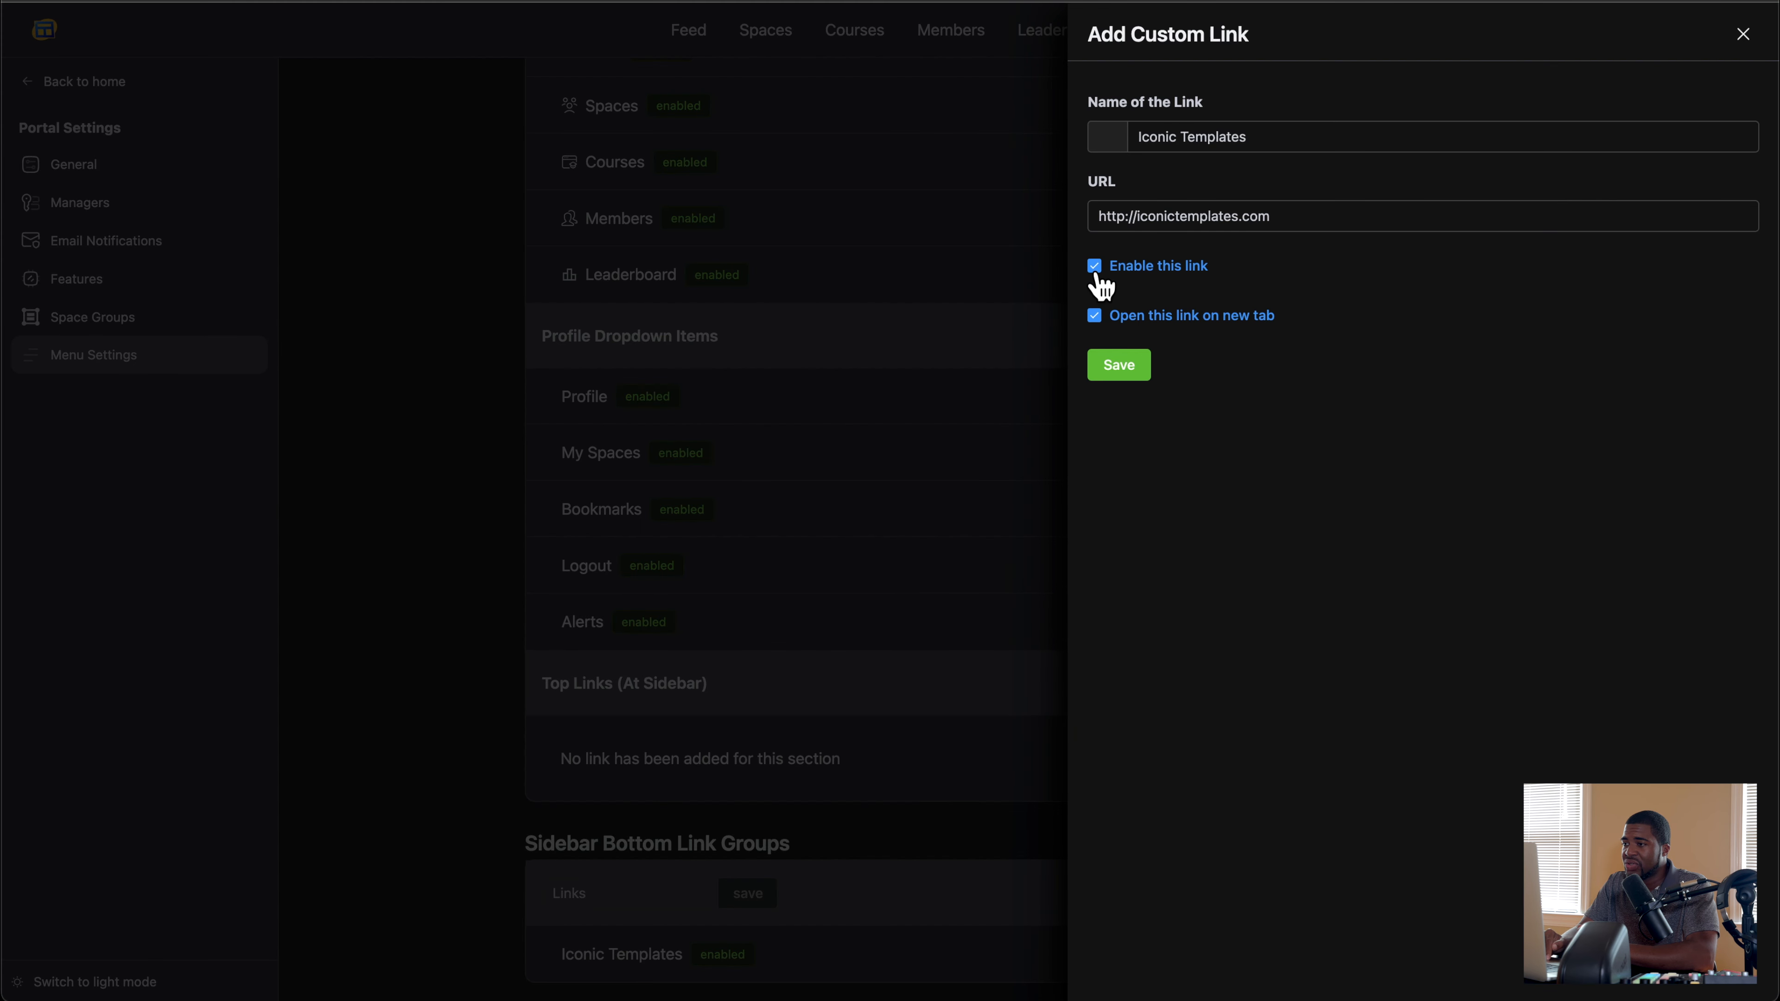
pyautogui.click(1095, 266)
pyautogui.click(1117, 371)
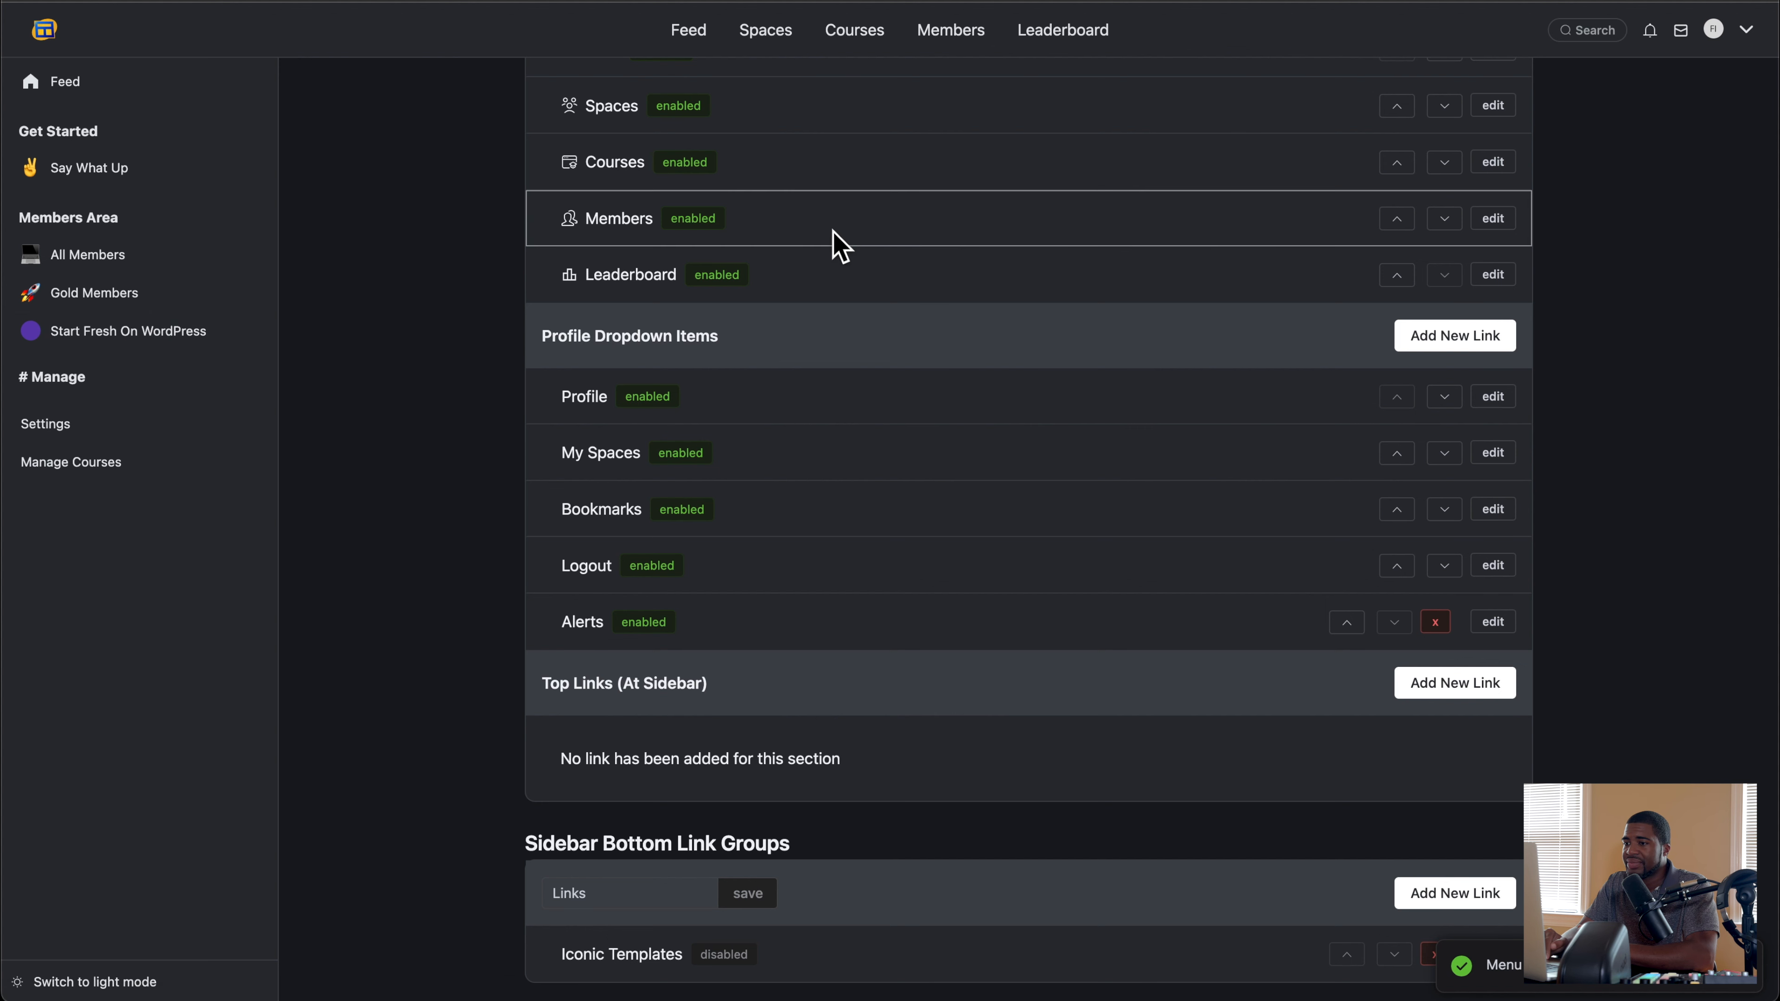
# Step: Check the portal sidebar, the menu item lists and the profile dropdown after the link change
pyautogui.scroll(1, 645, 398)
pyautogui.scroll(2, 646, 398)
pyautogui.scroll(-2, 457, 548)
pyautogui.scroll(2, 437, 533)
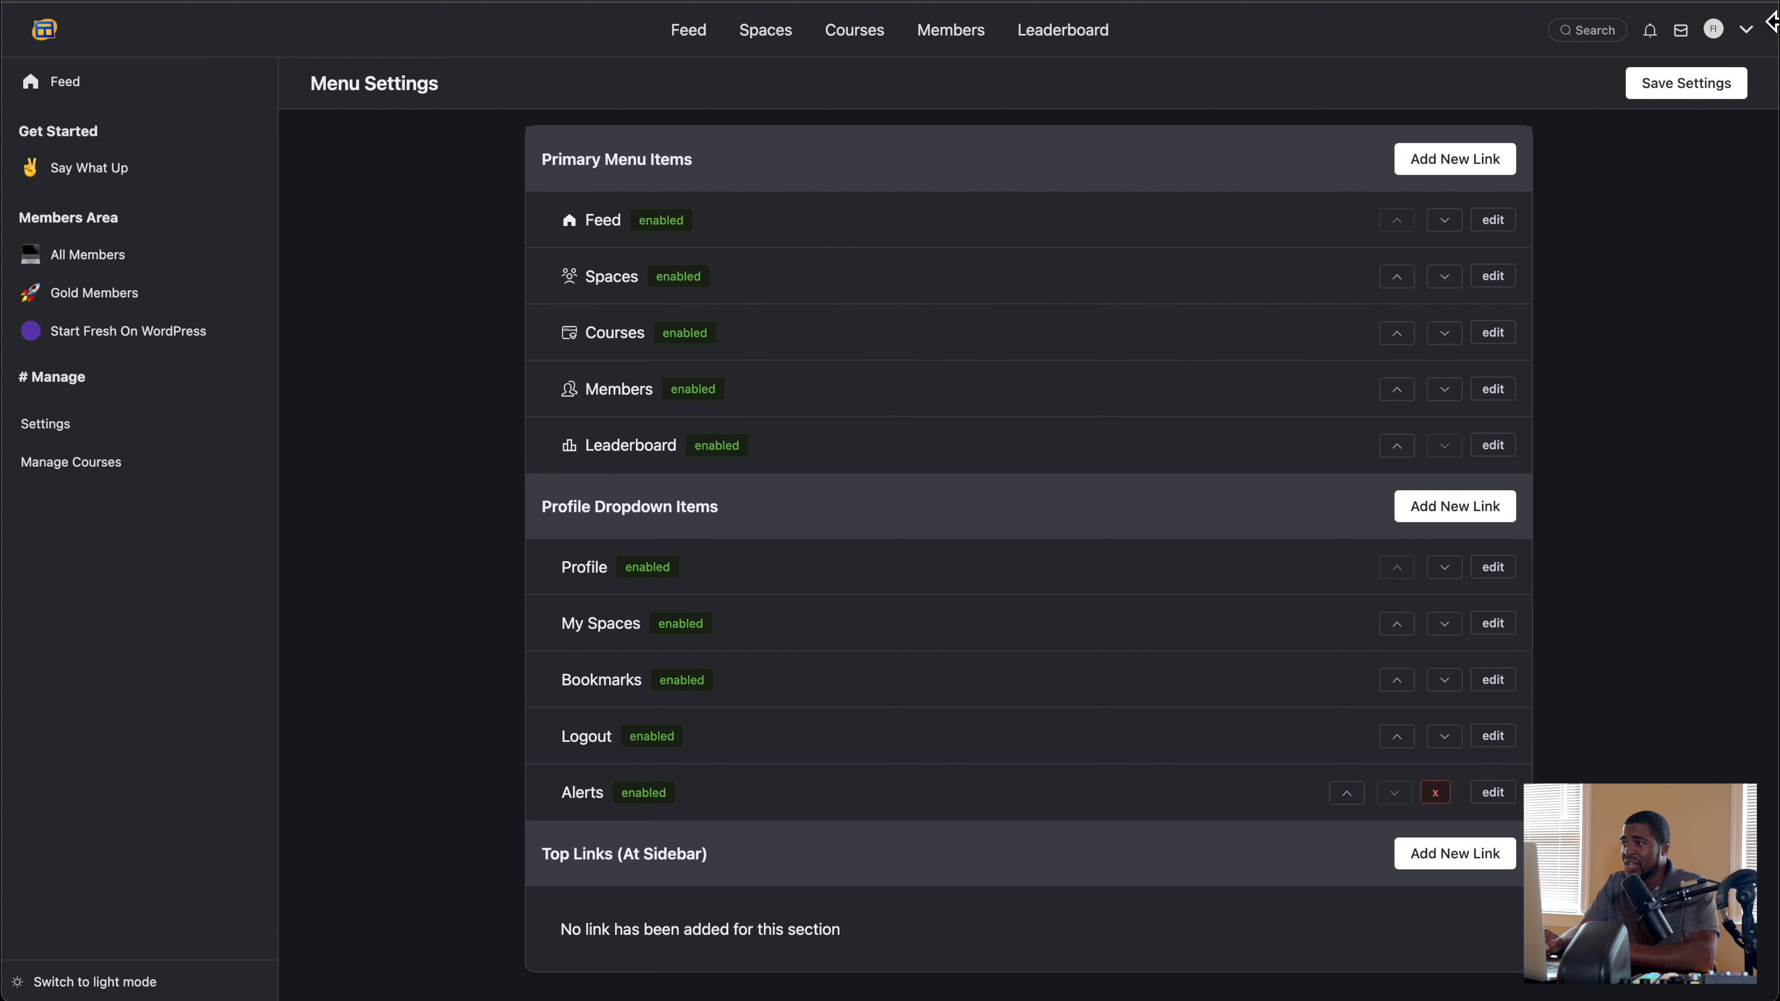
pyautogui.click(1748, 31)
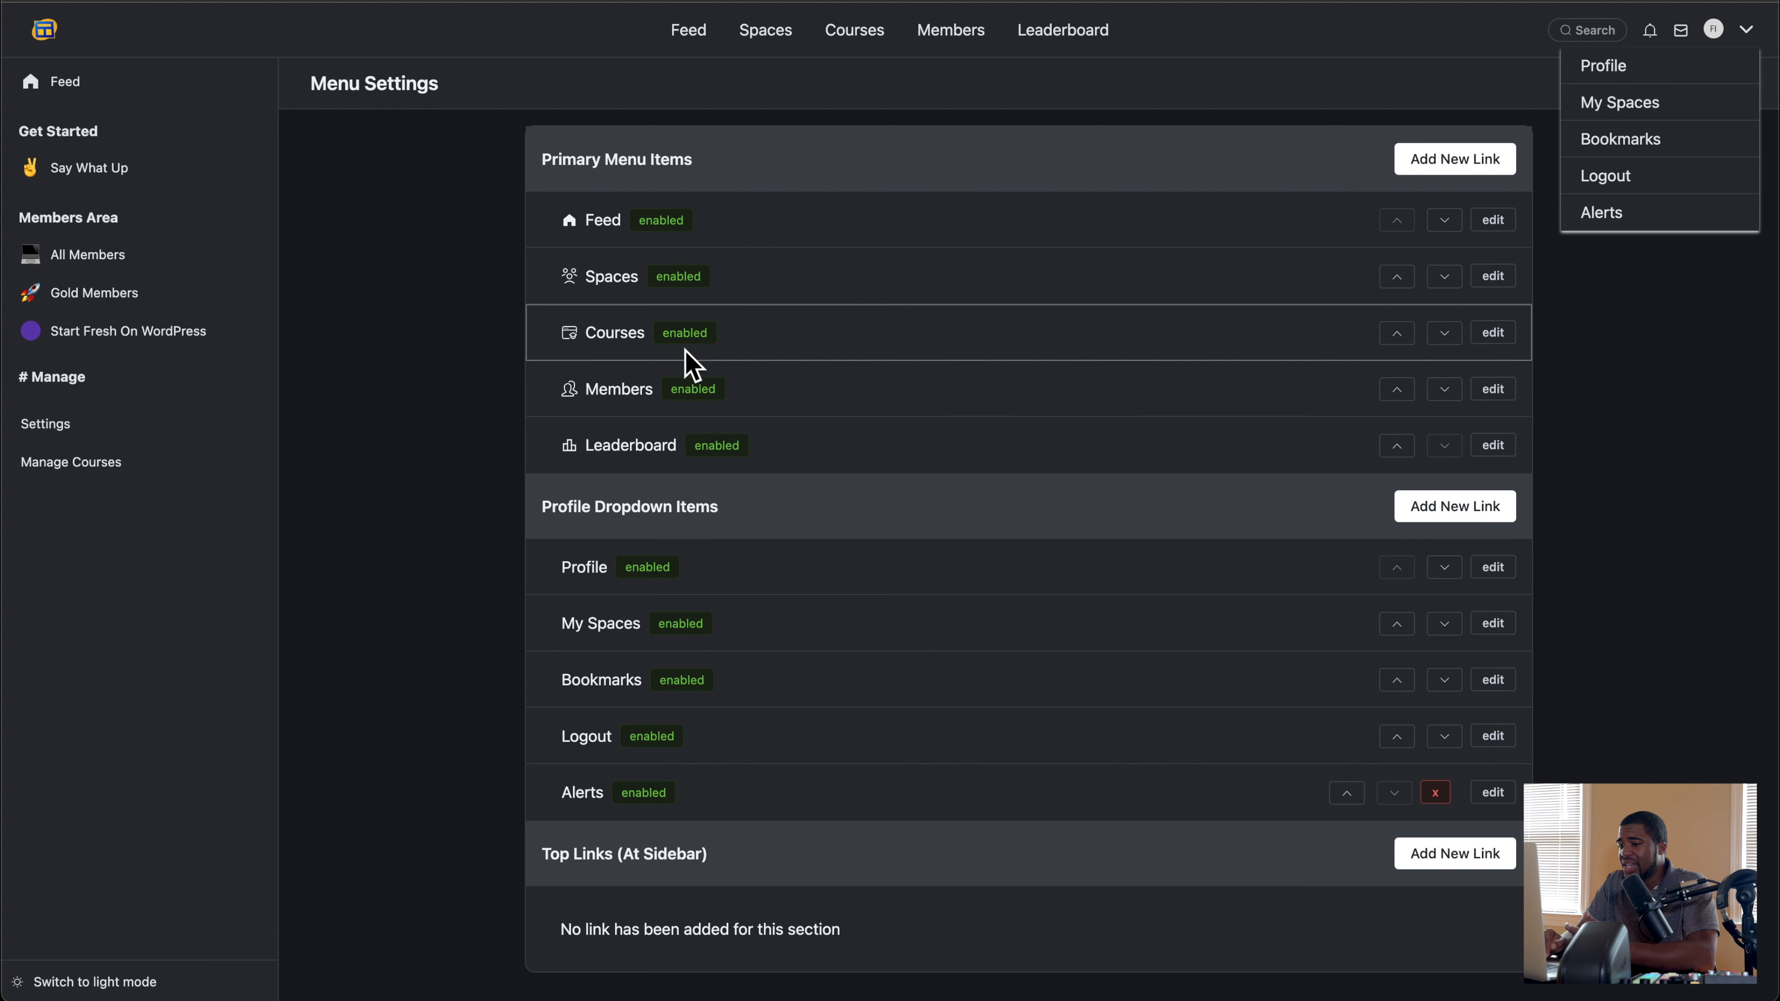
pyautogui.click(361, 474)
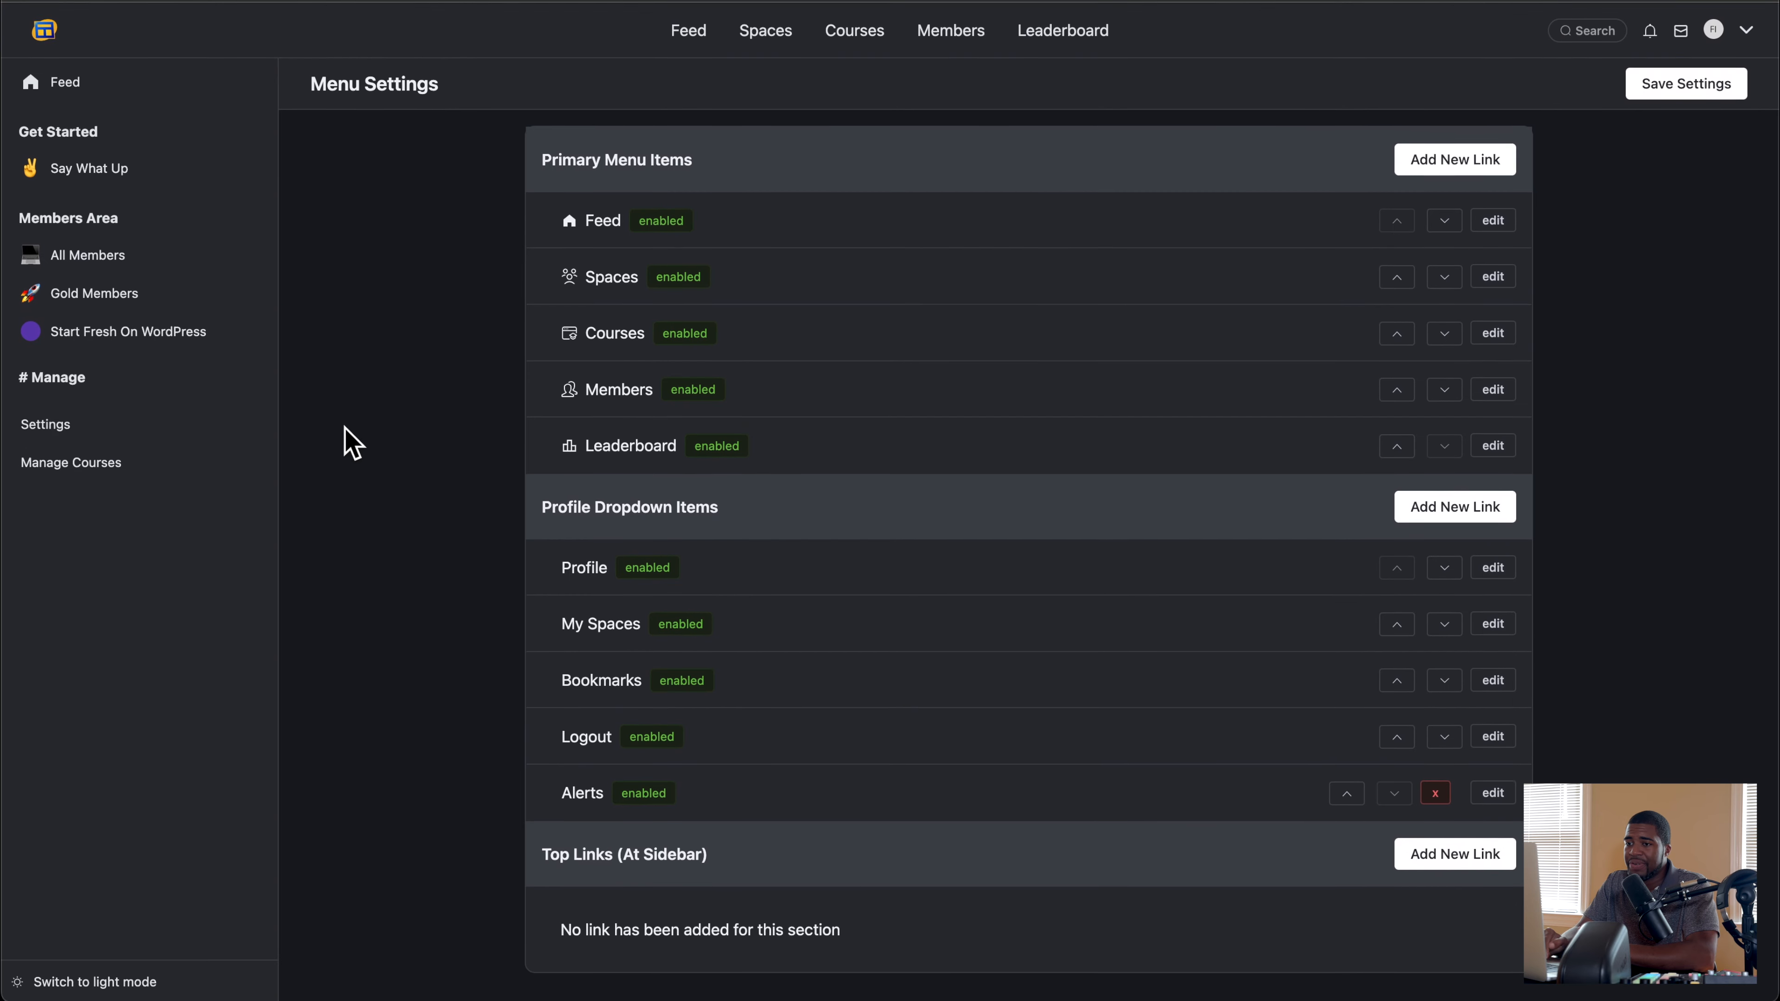
# Step: Review the portal settings pages in order, from General and Managers through to Menu Settings
pyautogui.click(49, 441)
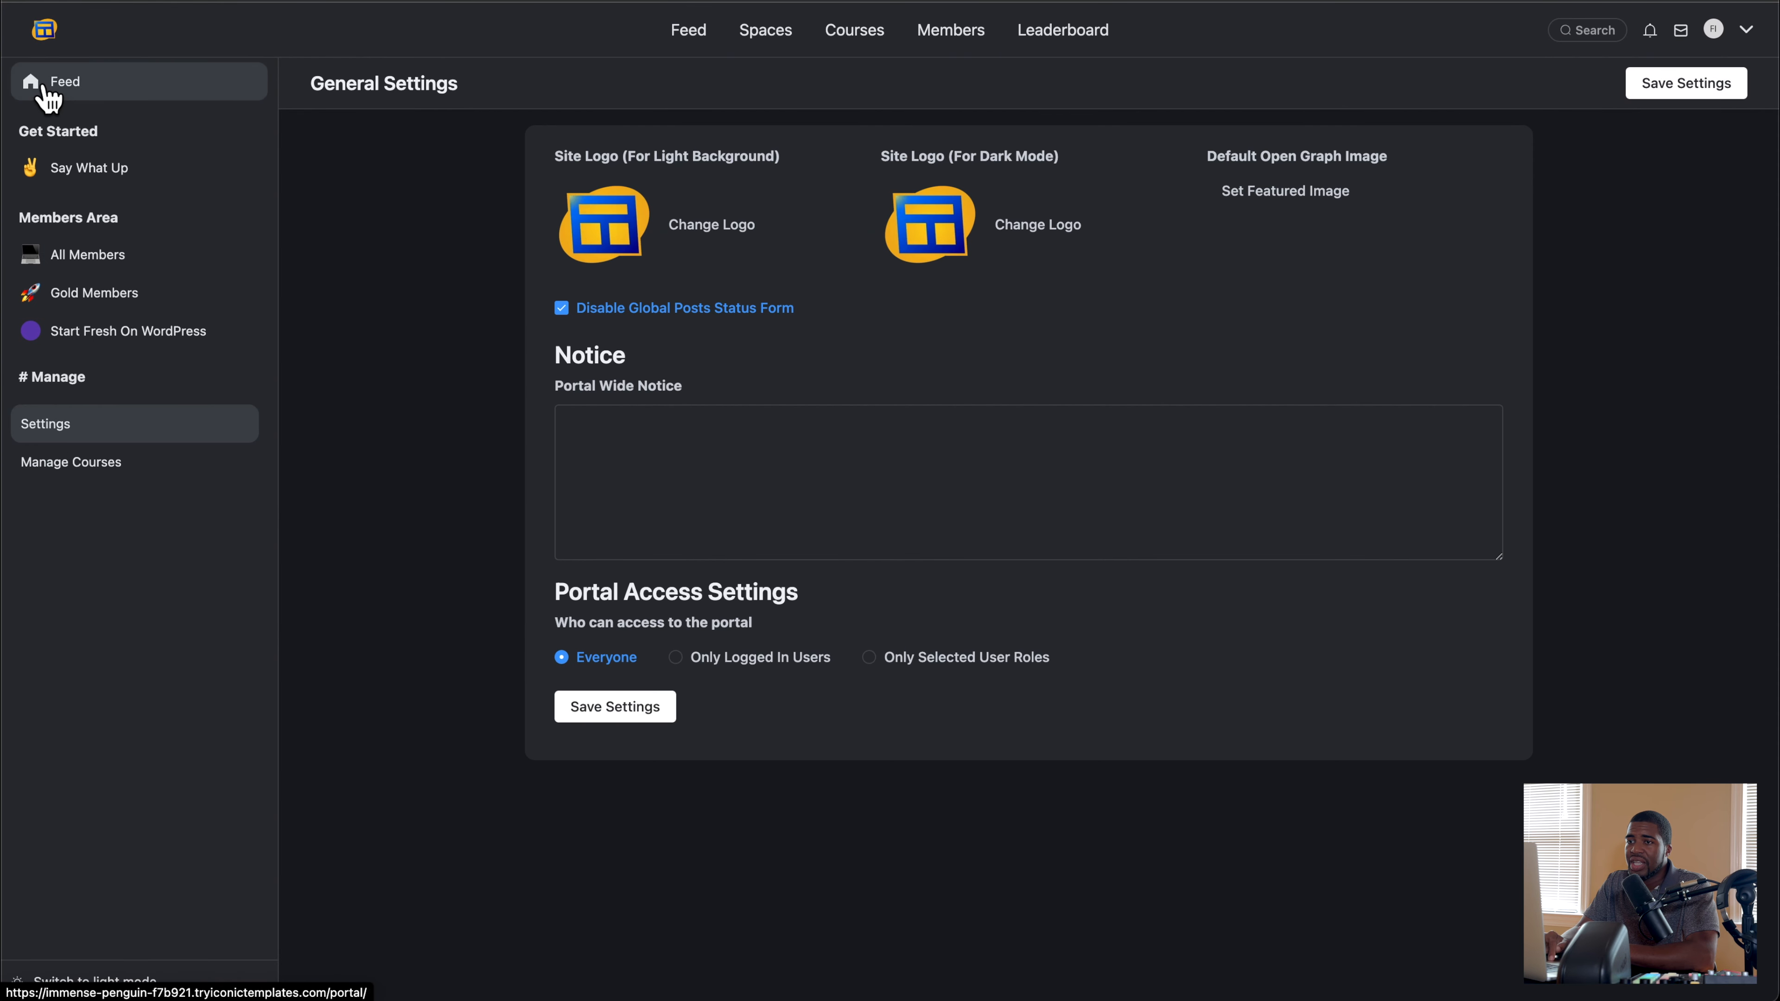
pyautogui.click(70, 413)
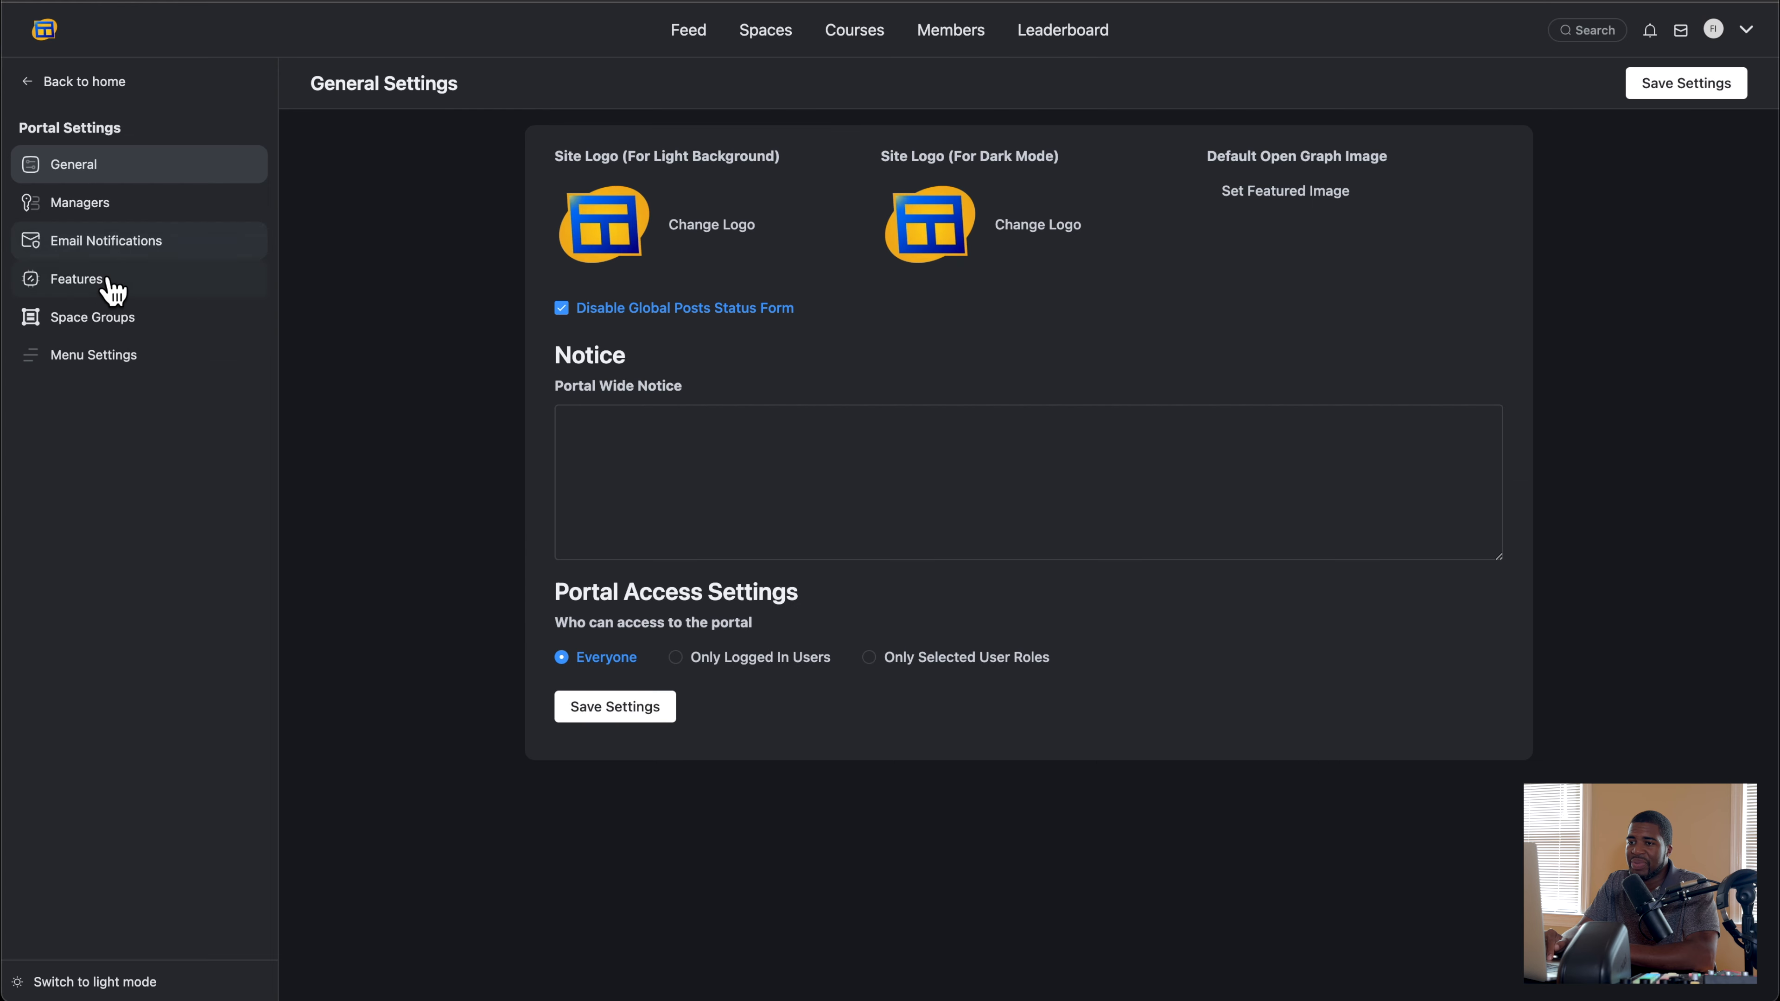
pyautogui.click(107, 209)
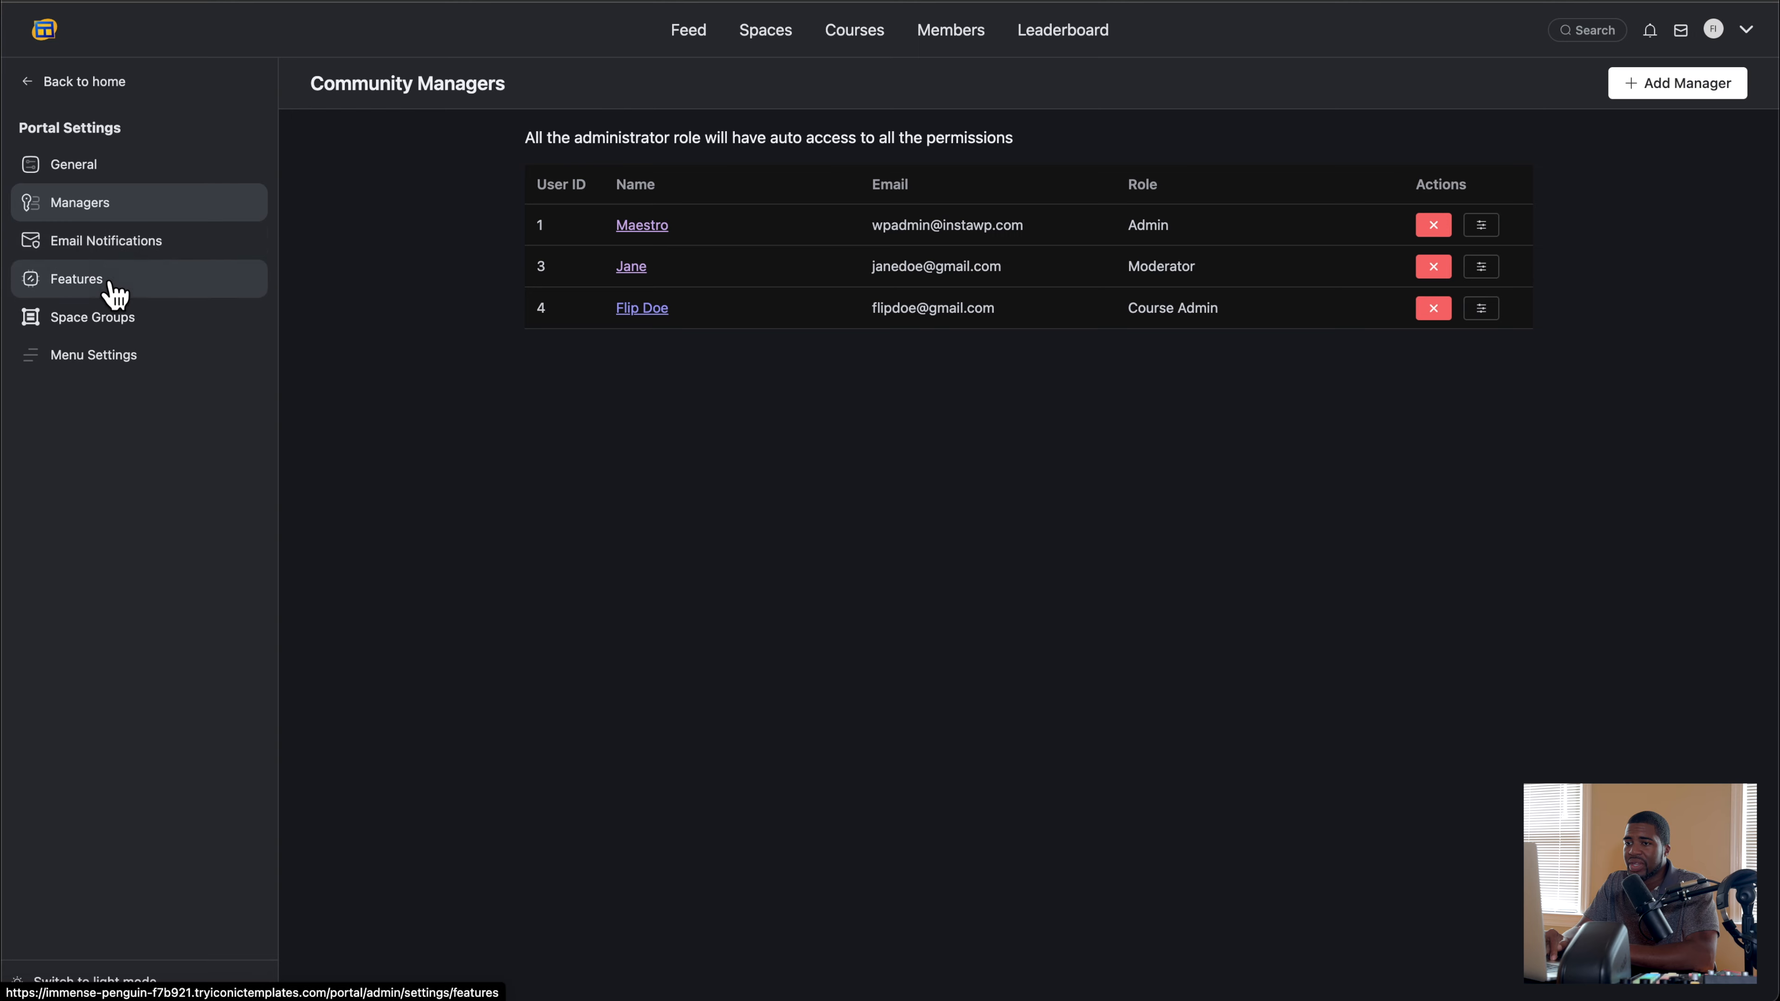
pyautogui.click(164, 254)
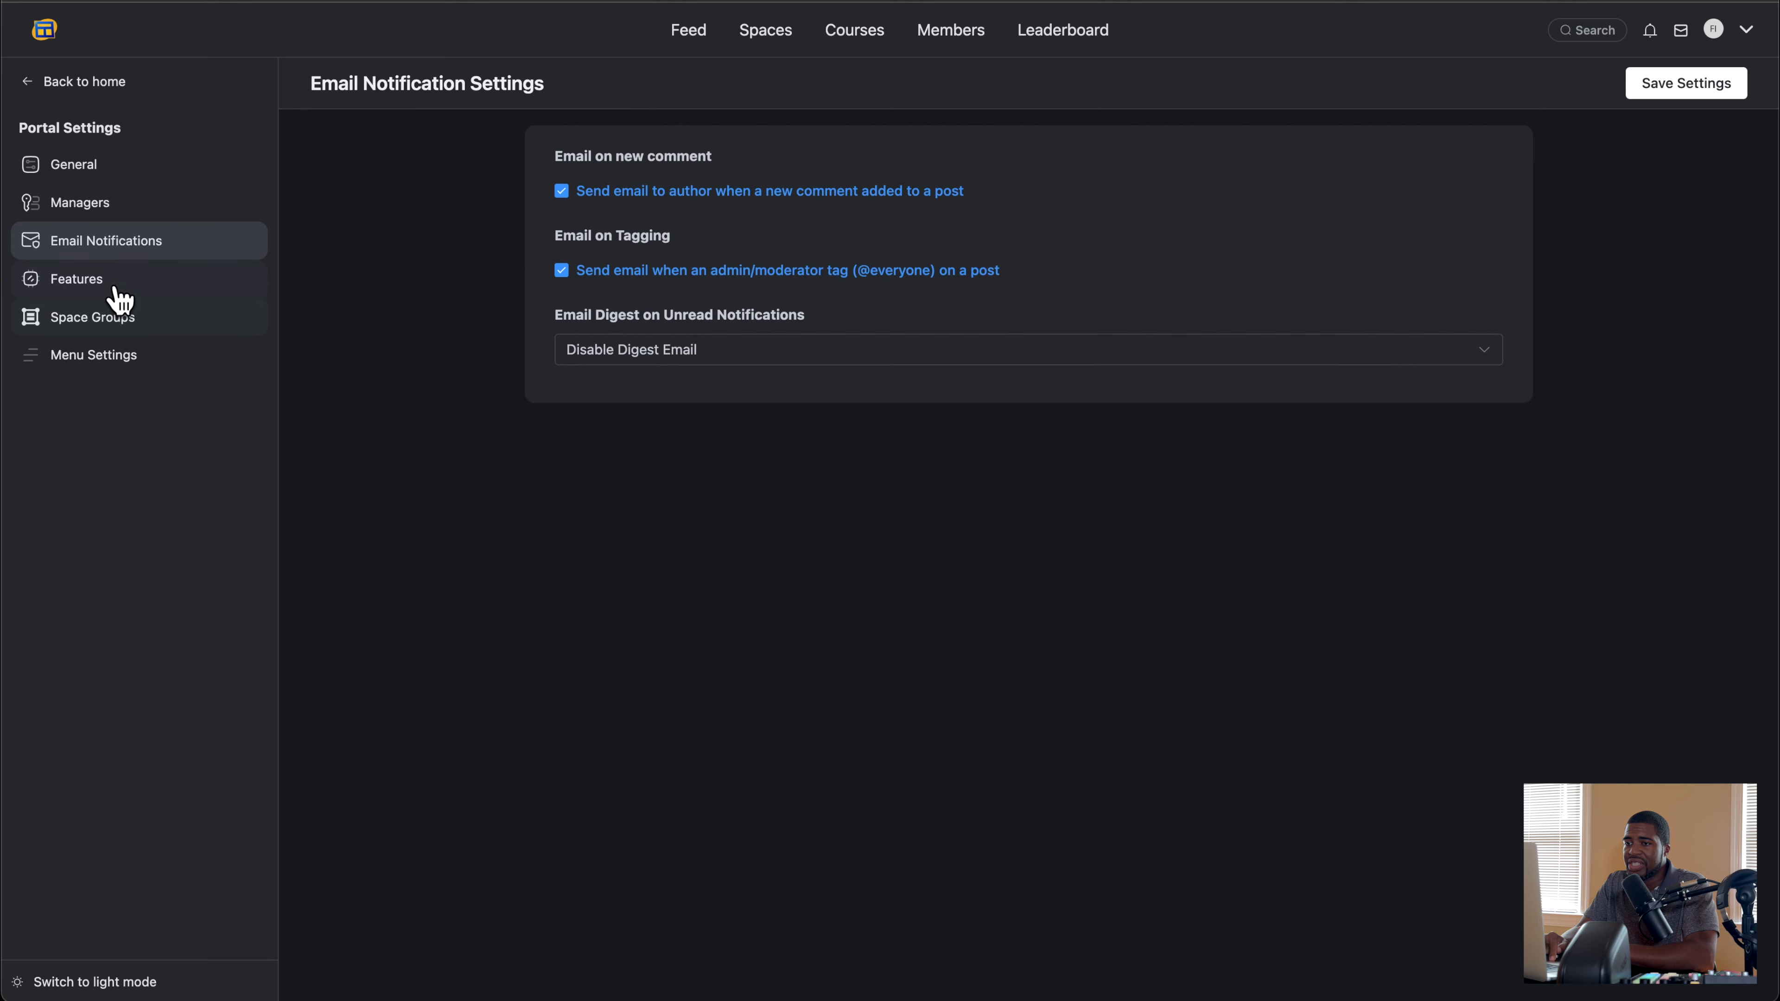
pyautogui.click(119, 289)
pyautogui.scroll(-4, 494, 392)
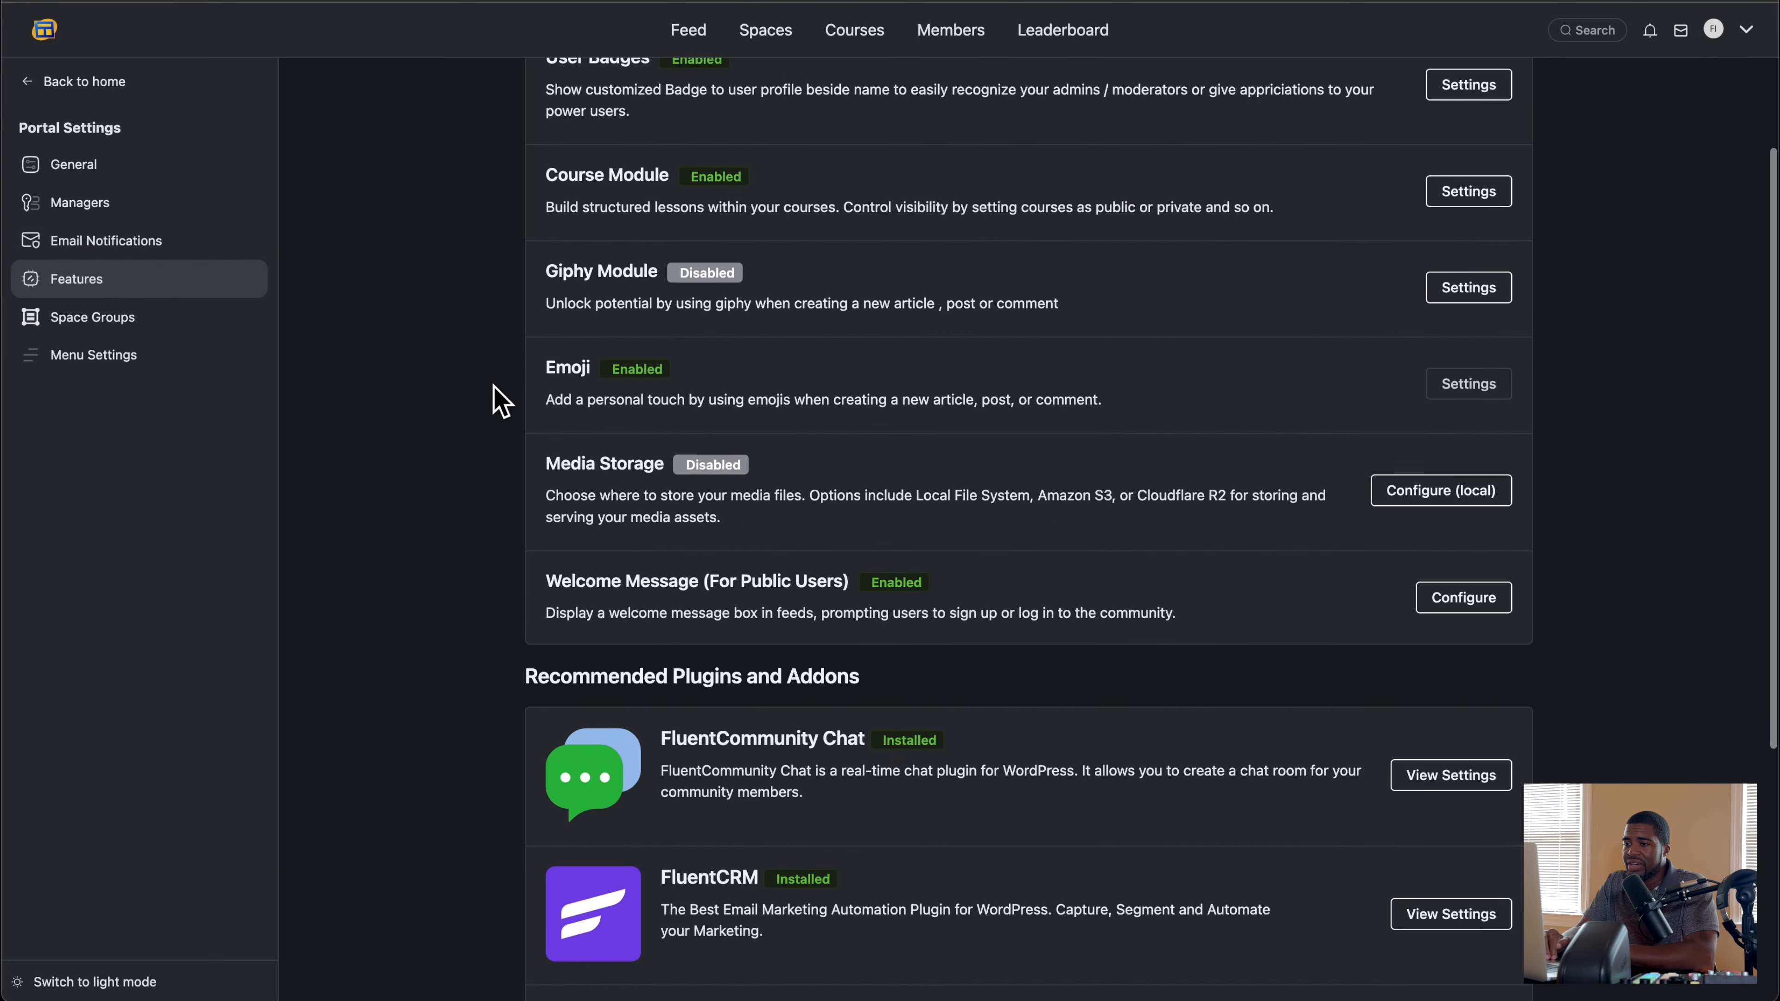
pyautogui.scroll(2, 490, 396)
pyautogui.click(143, 323)
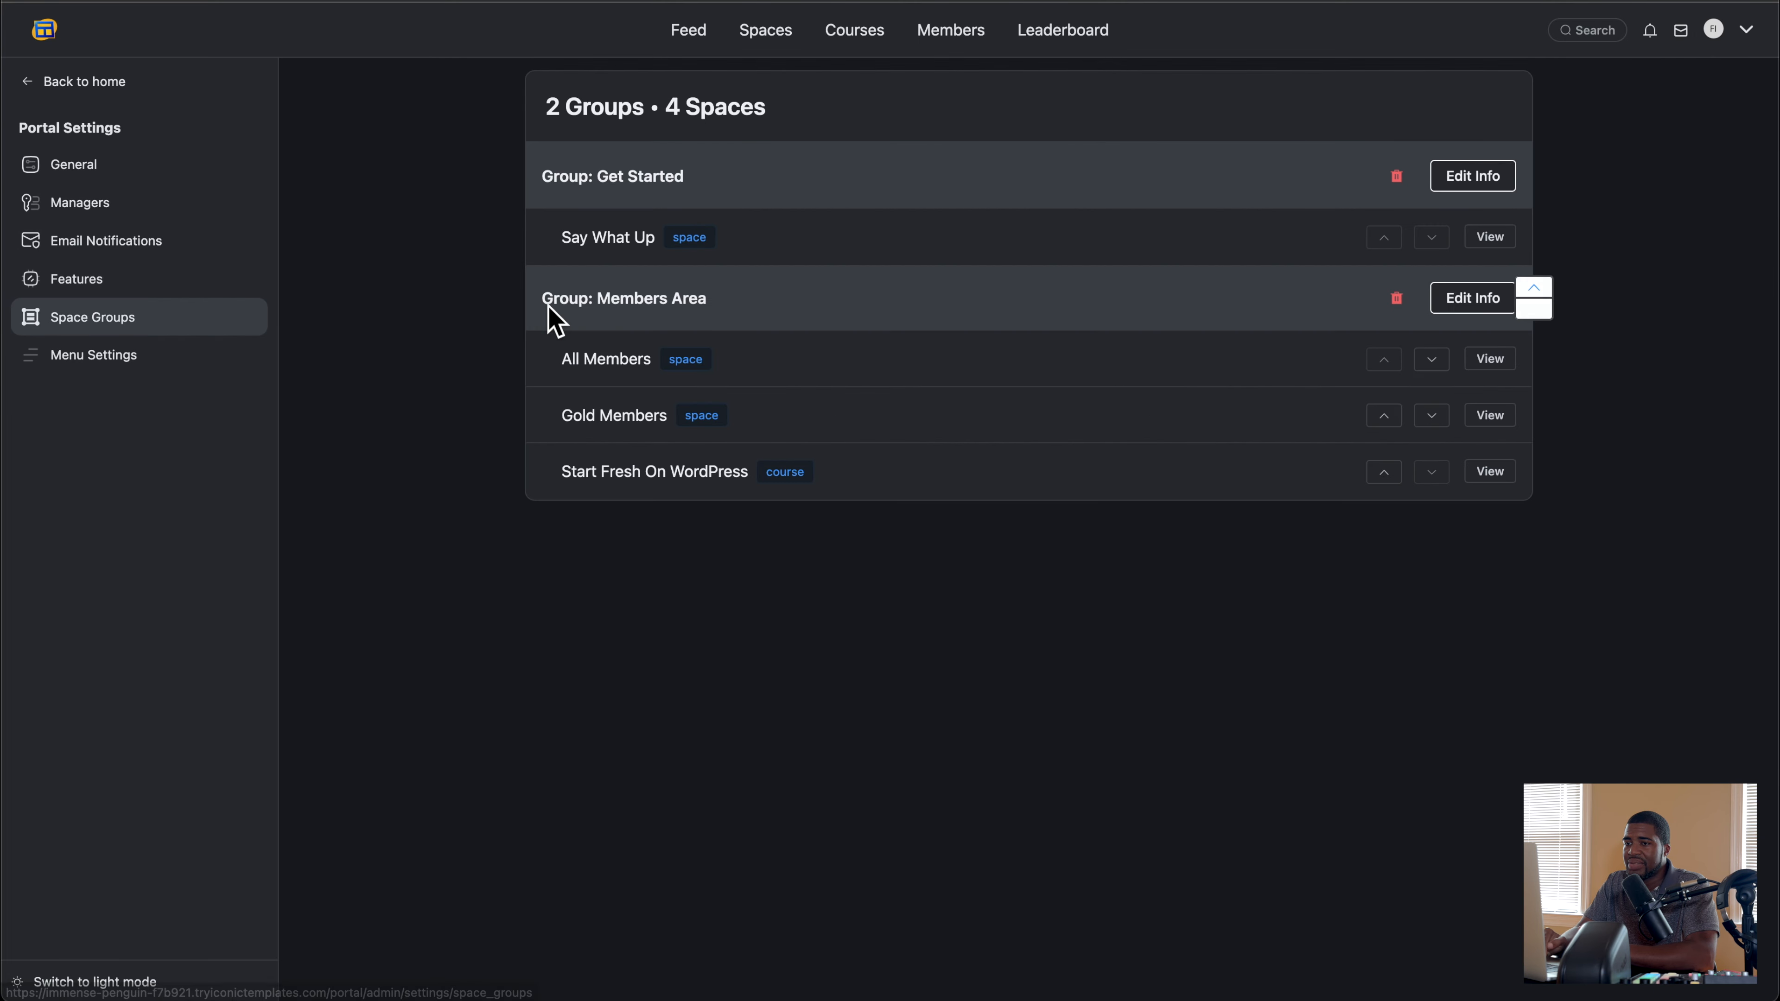
pyautogui.click(88, 357)
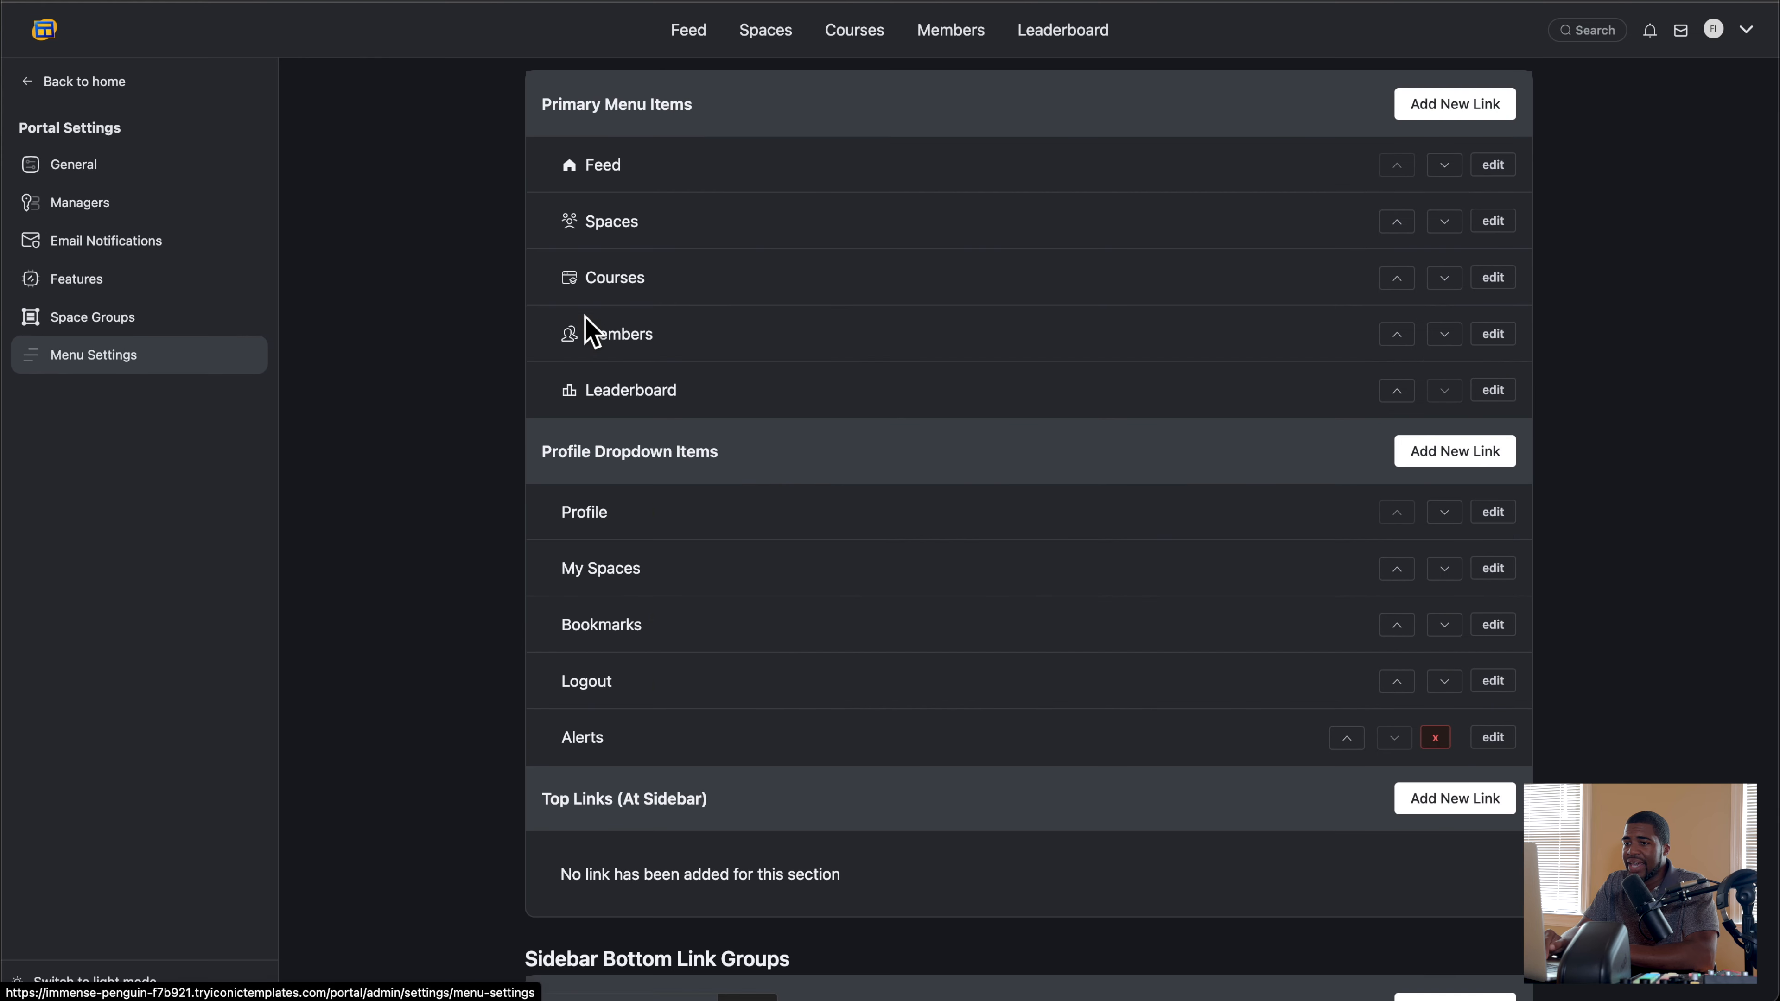
pyautogui.scroll(-2, 568, 330)
pyautogui.scroll(3, 557, 310)
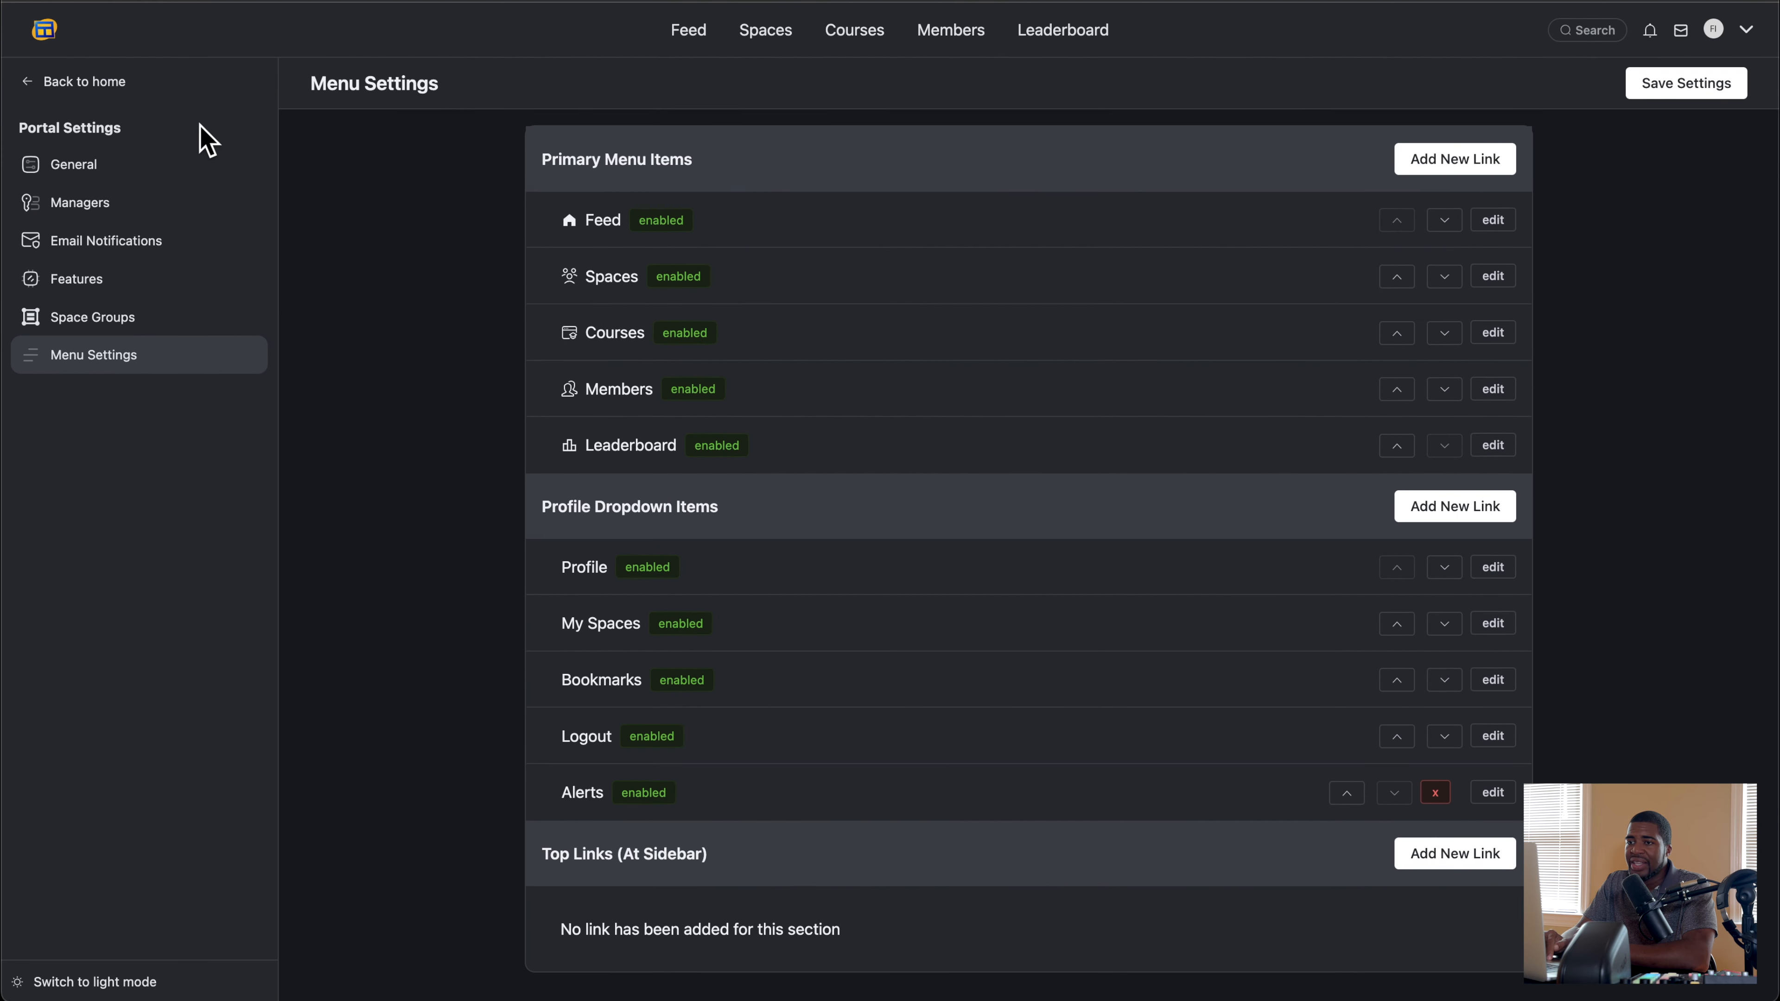
# Step: Return to the portal feed and open the incomplete profile to examine its personal details, social links and admin actions
pyautogui.click(114, 103)
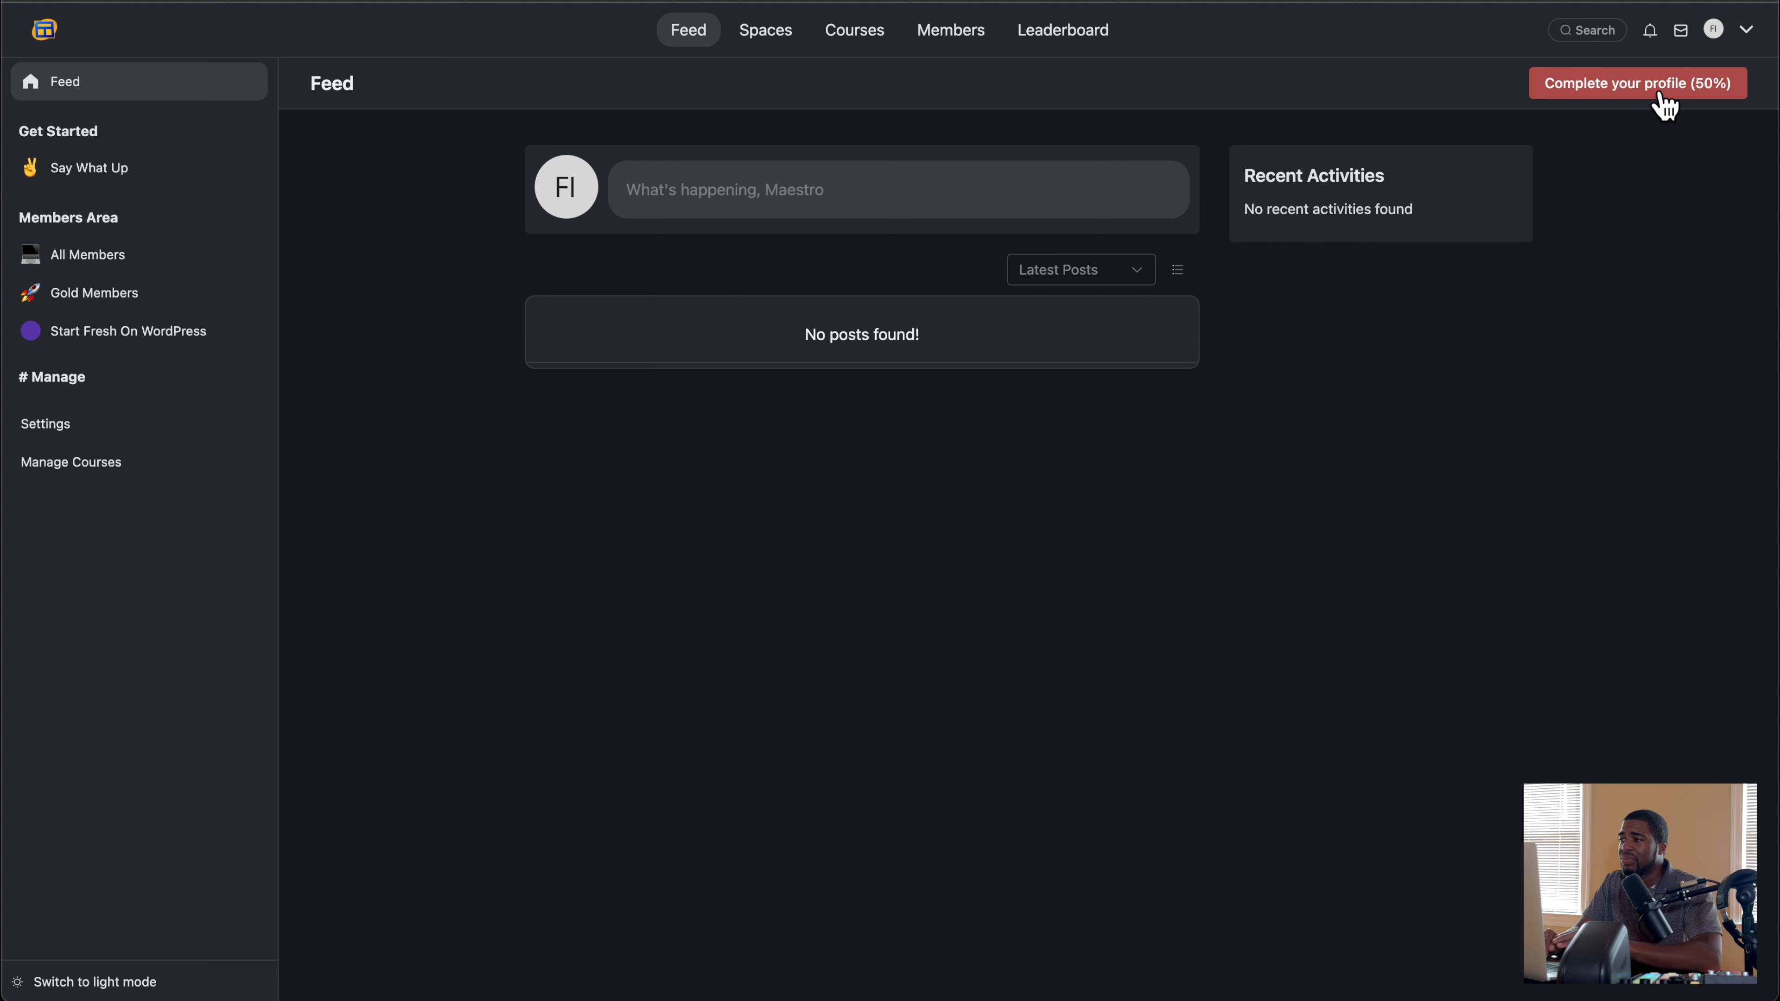
pyautogui.click(1625, 99)
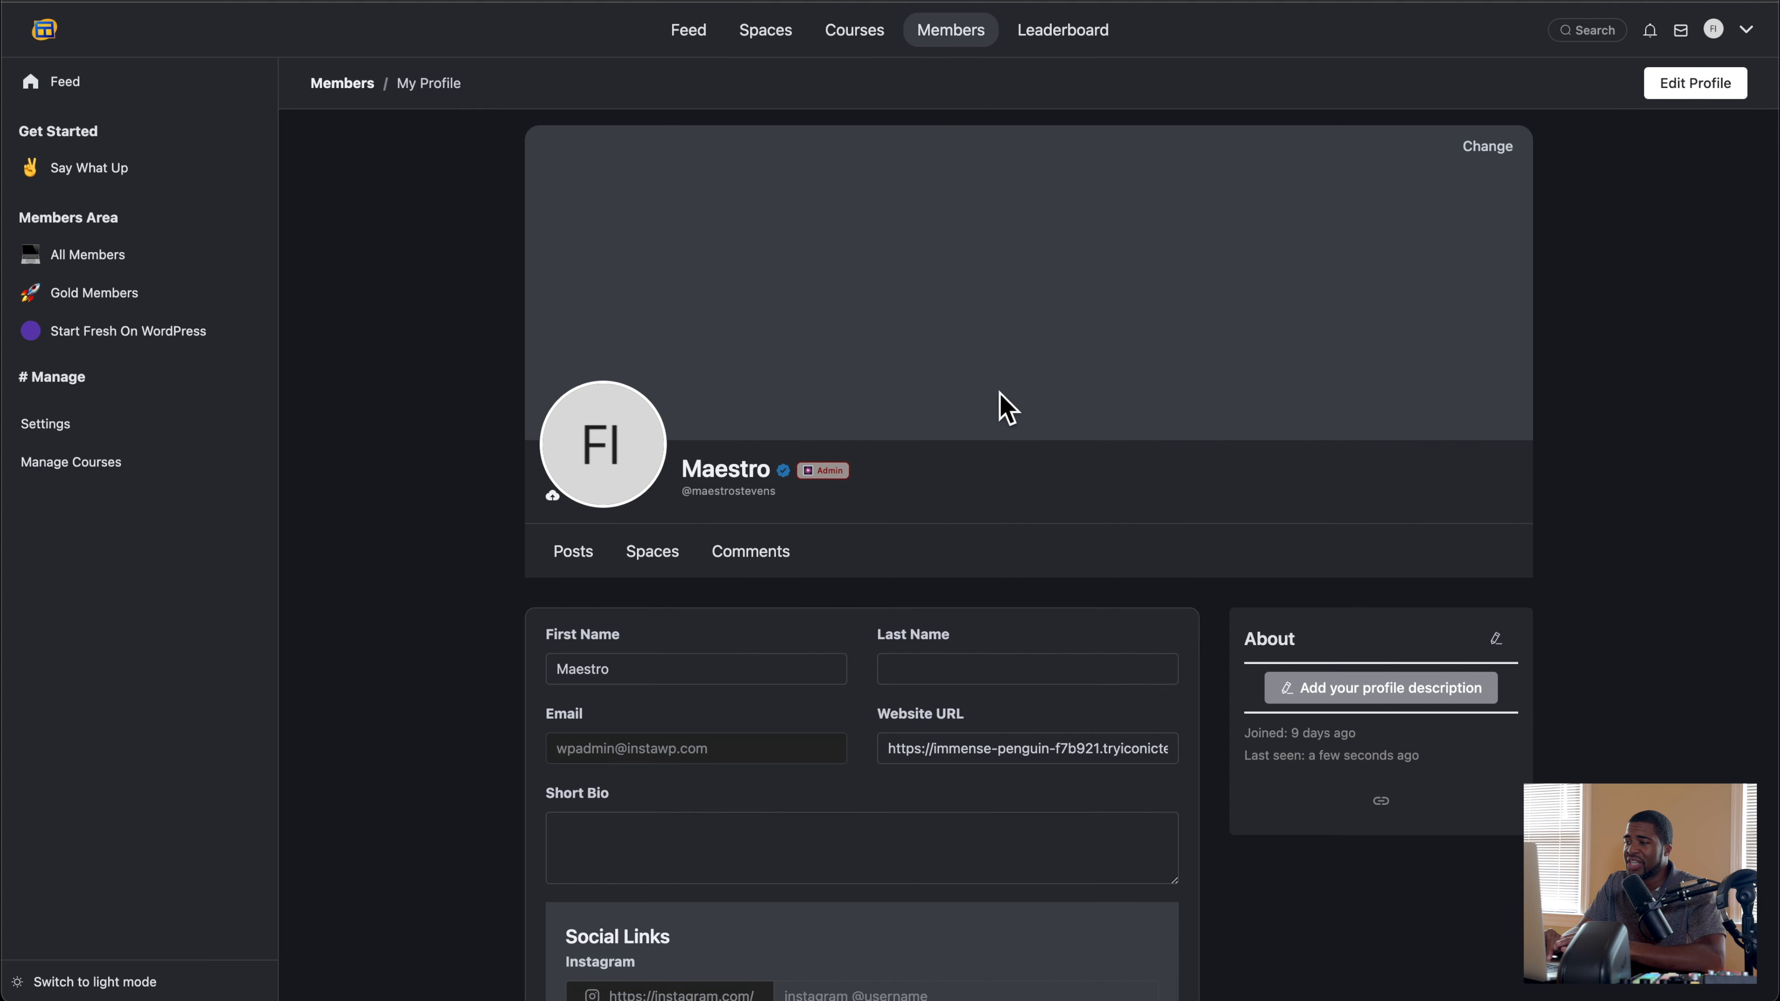
pyautogui.scroll(-12, 967, 421)
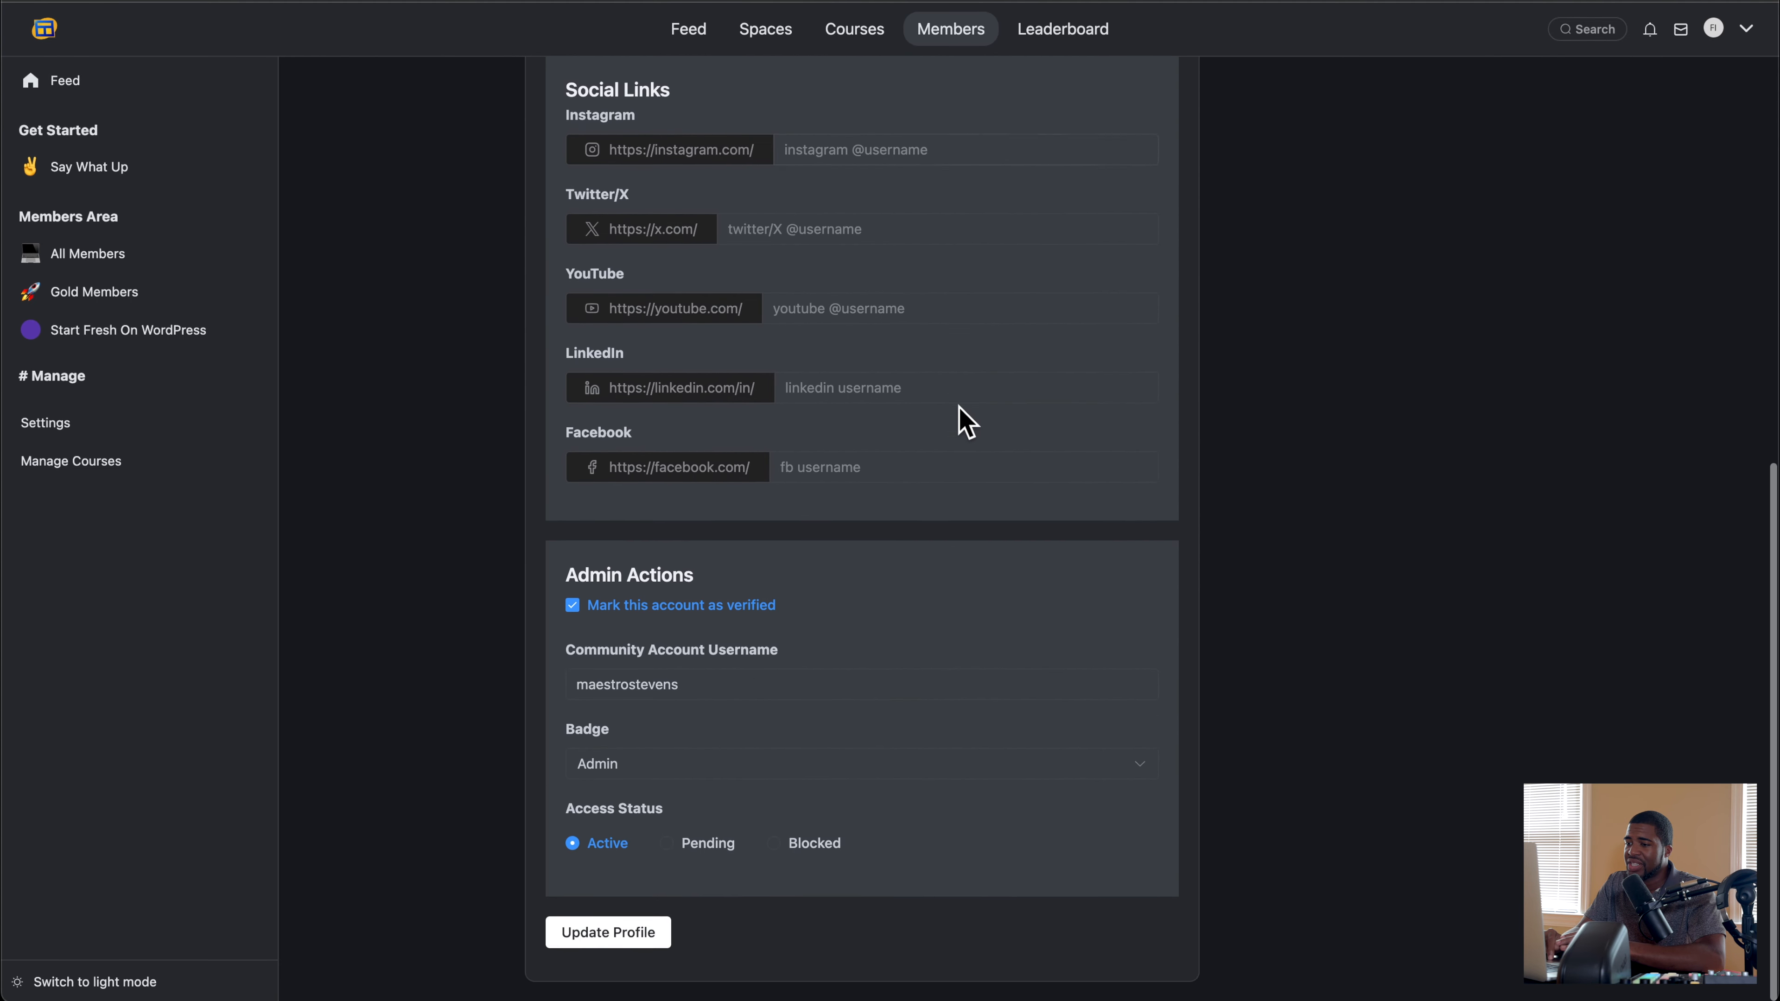
pyautogui.scroll(12, 967, 421)
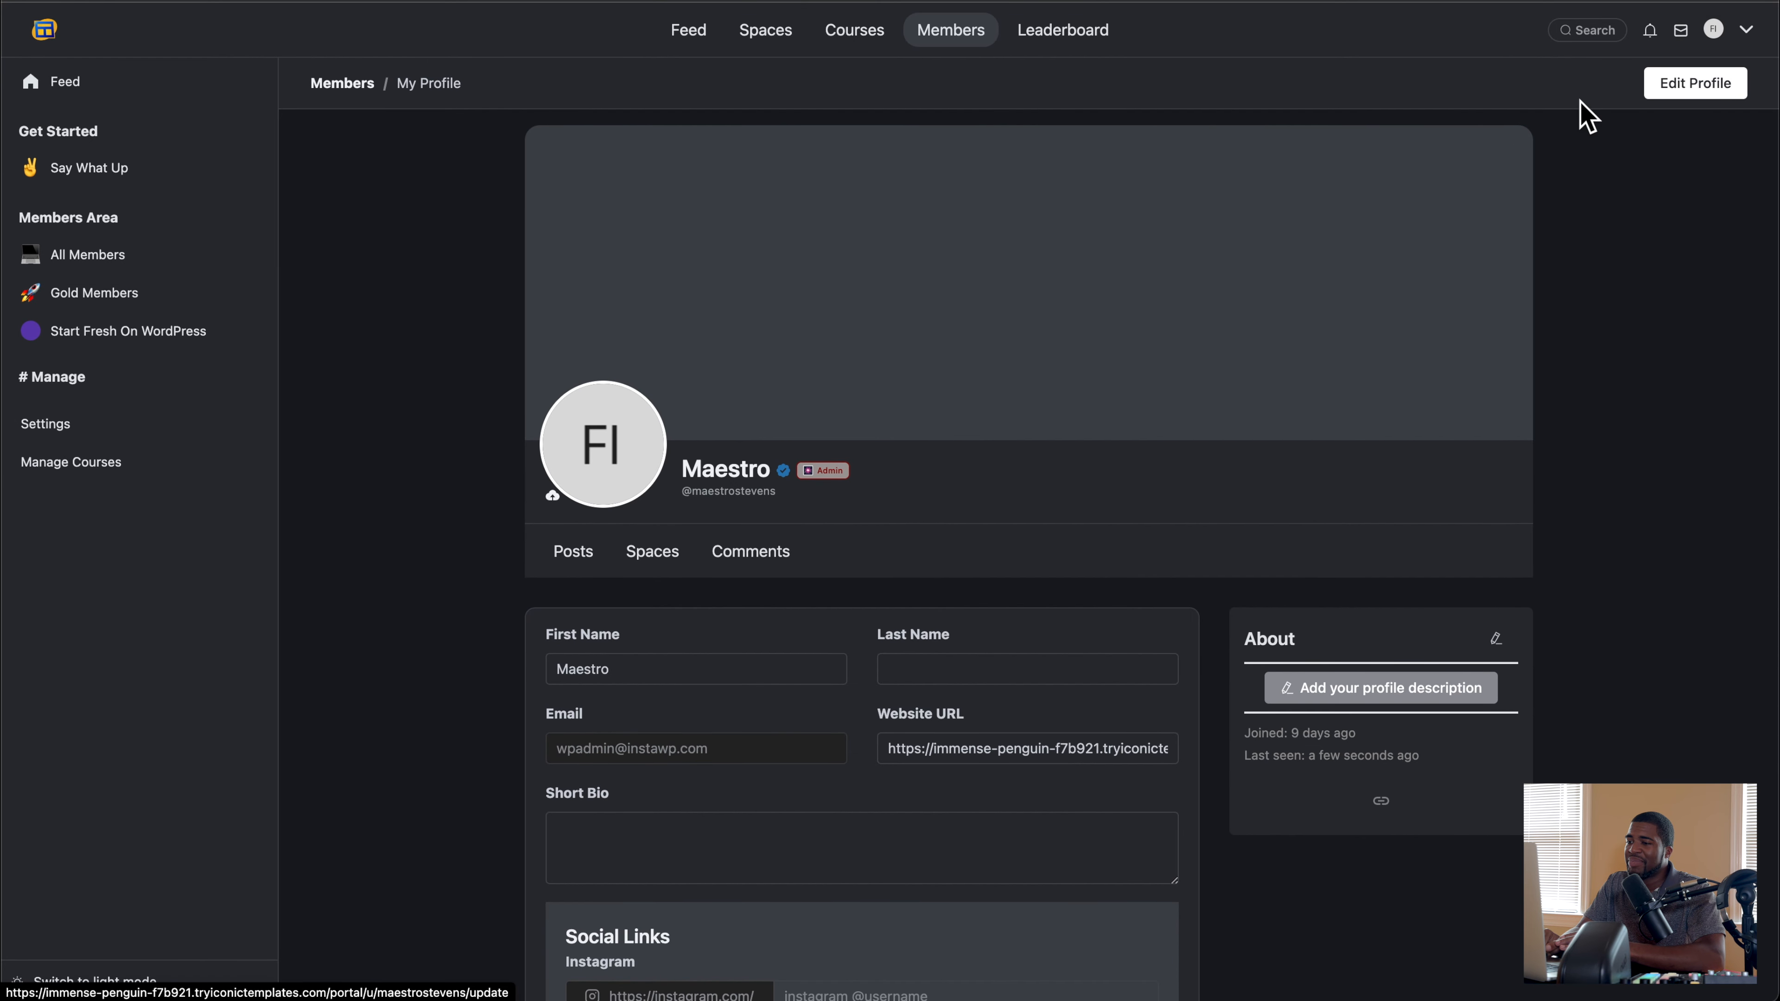
pyautogui.scroll(-3, 1148, 465)
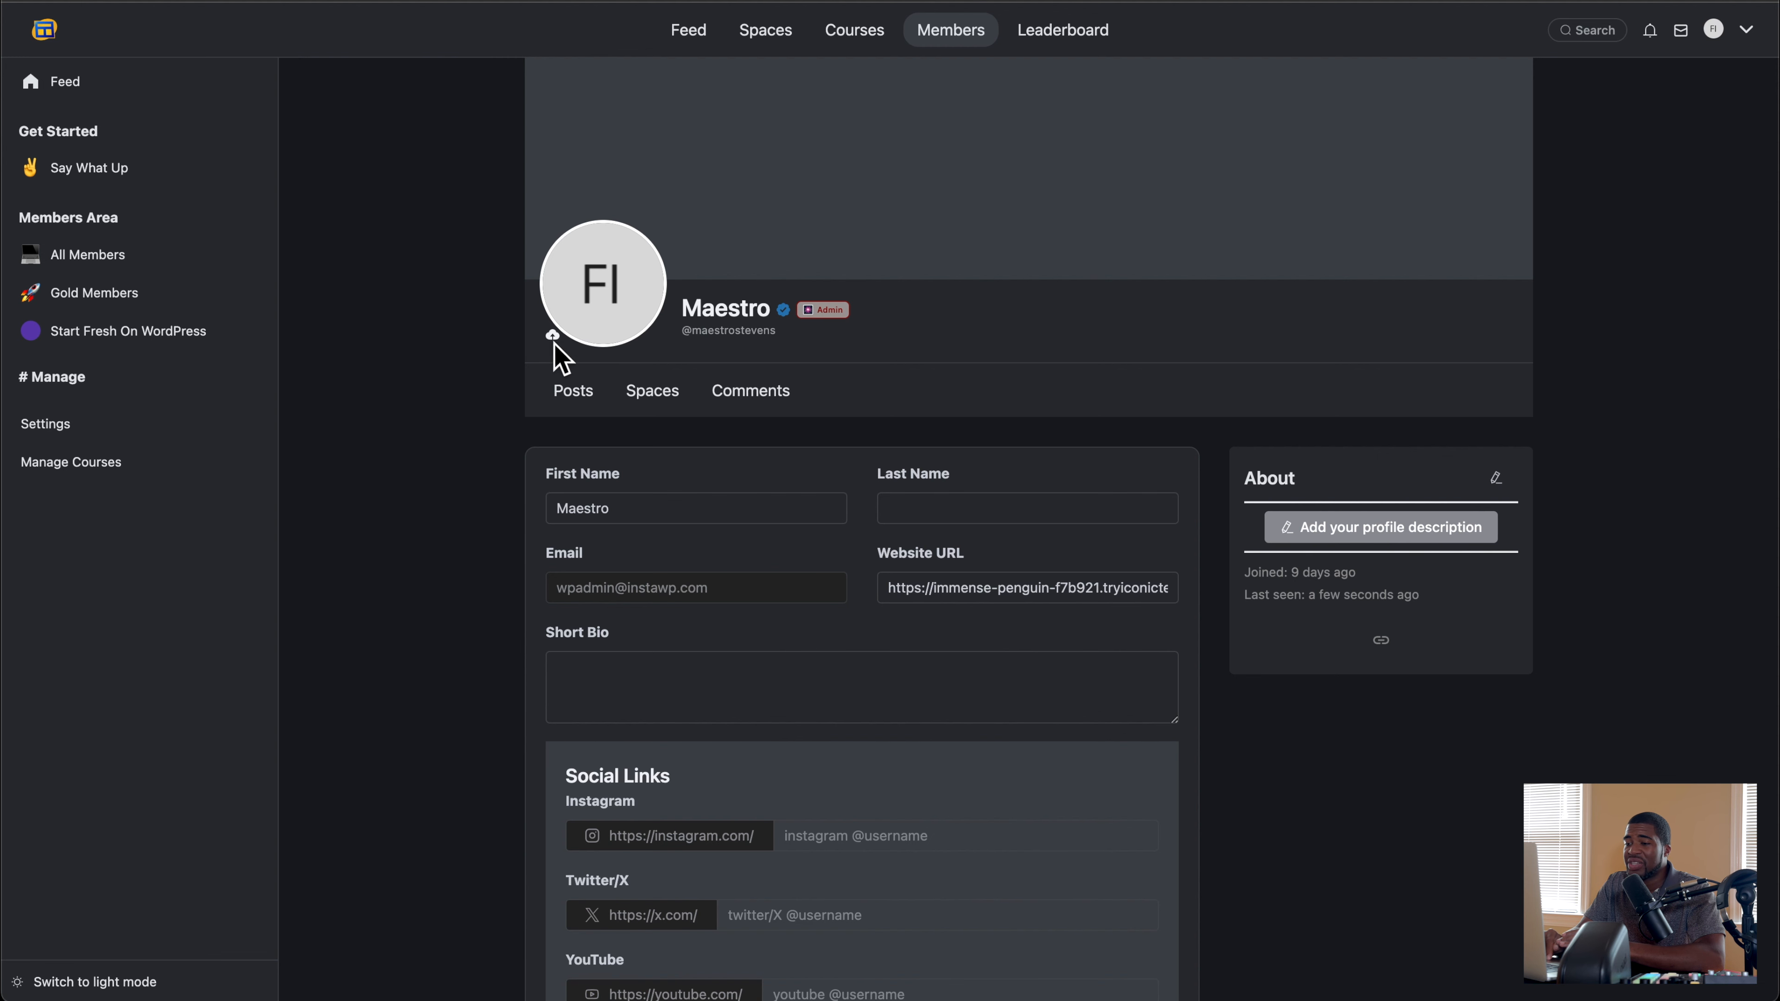
pyautogui.scroll(-10, 492, 442)
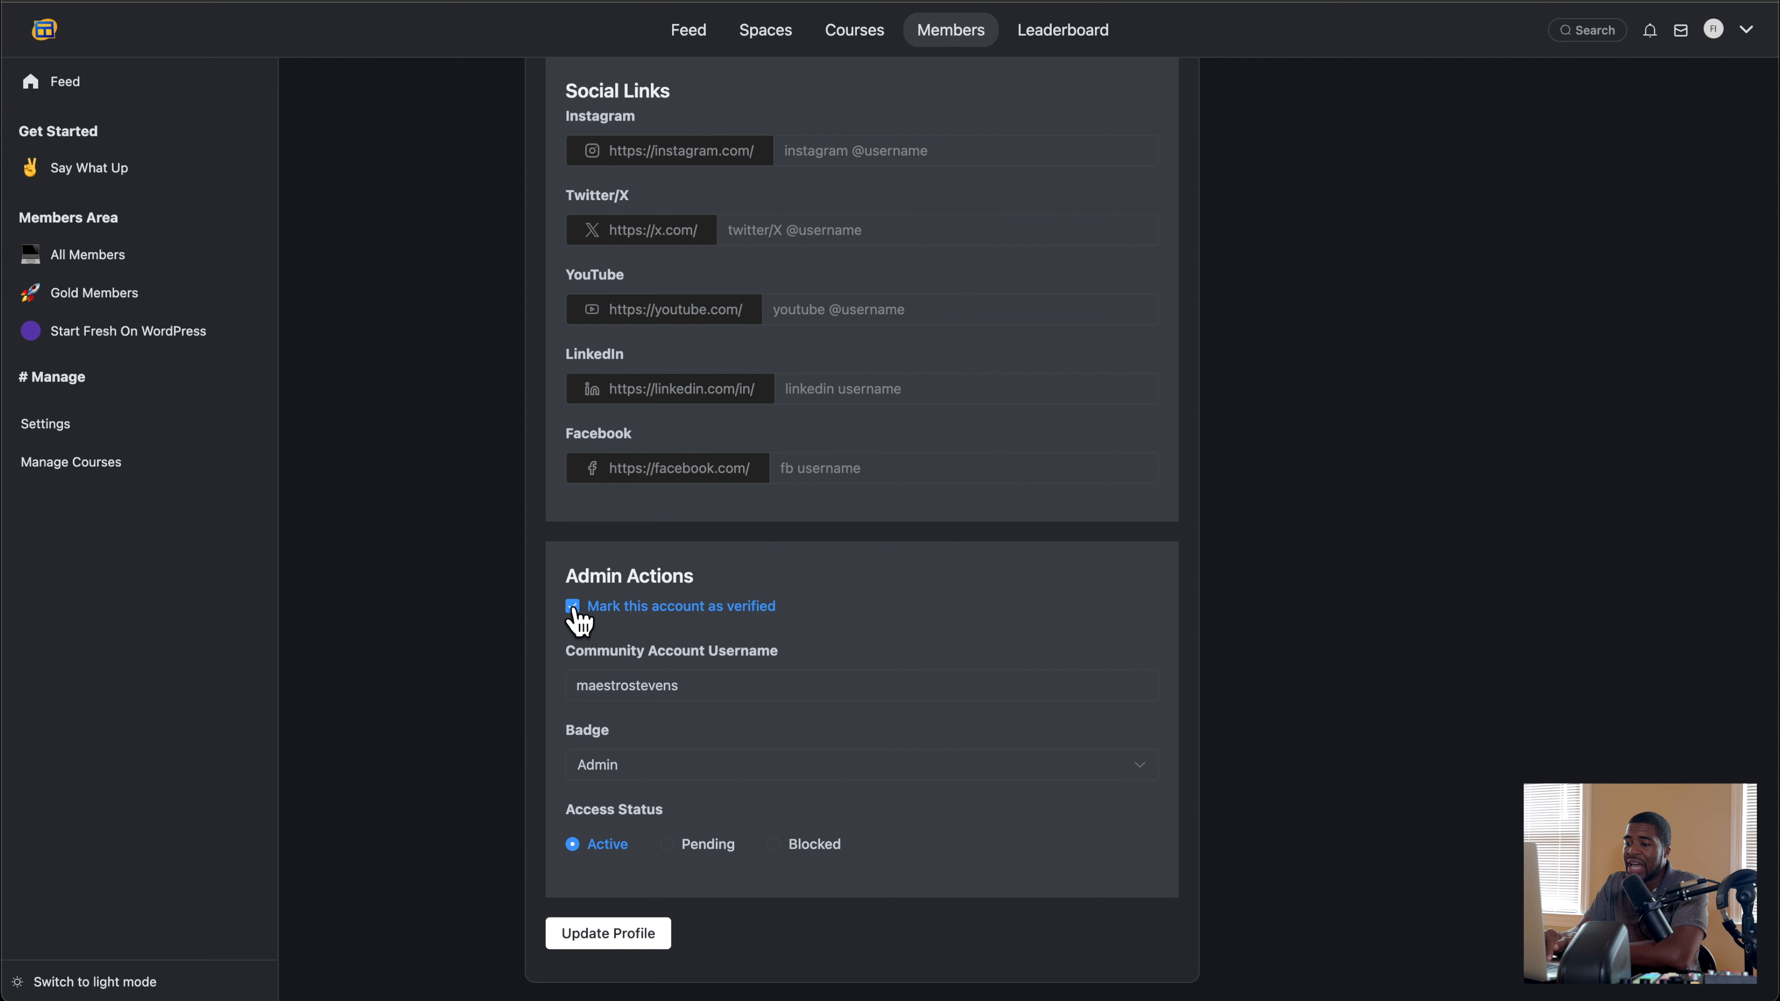
# Step: Toggle the profile's verified-account option off and back on, and look over the rest of the profile form
pyautogui.click(573, 607)
pyautogui.click(573, 607)
pyautogui.scroll(10, 500, 628)
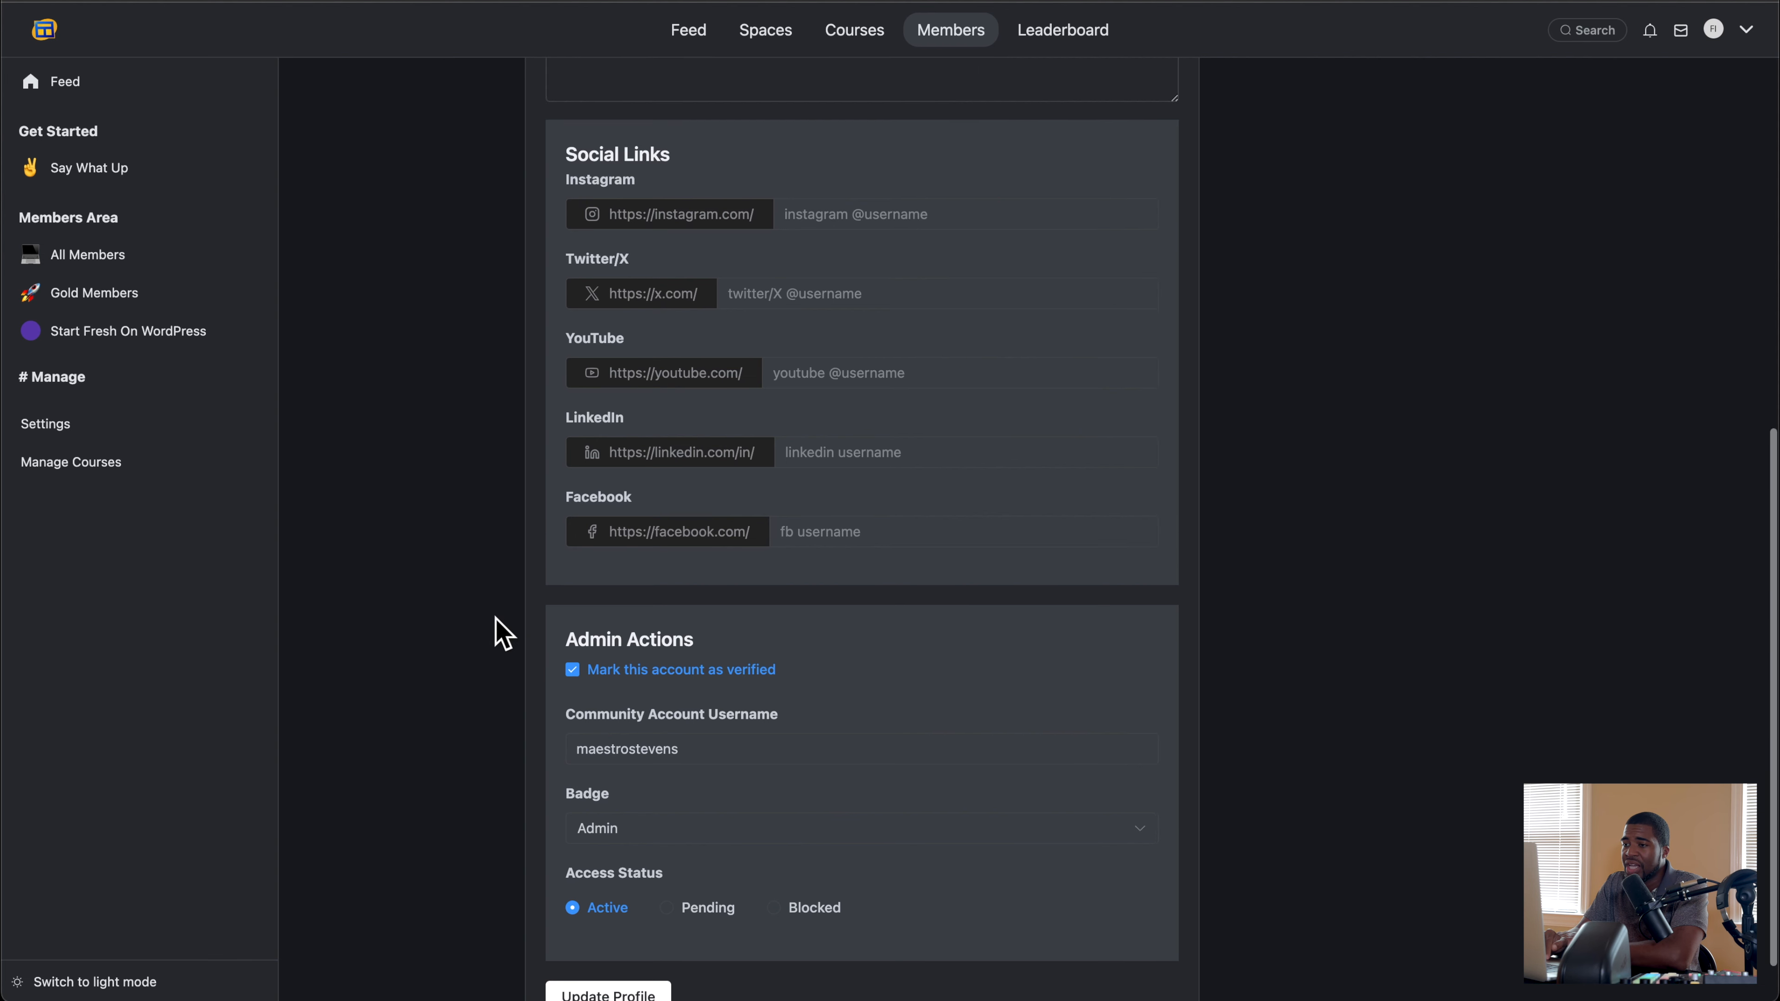
pyautogui.scroll(-4, 500, 629)
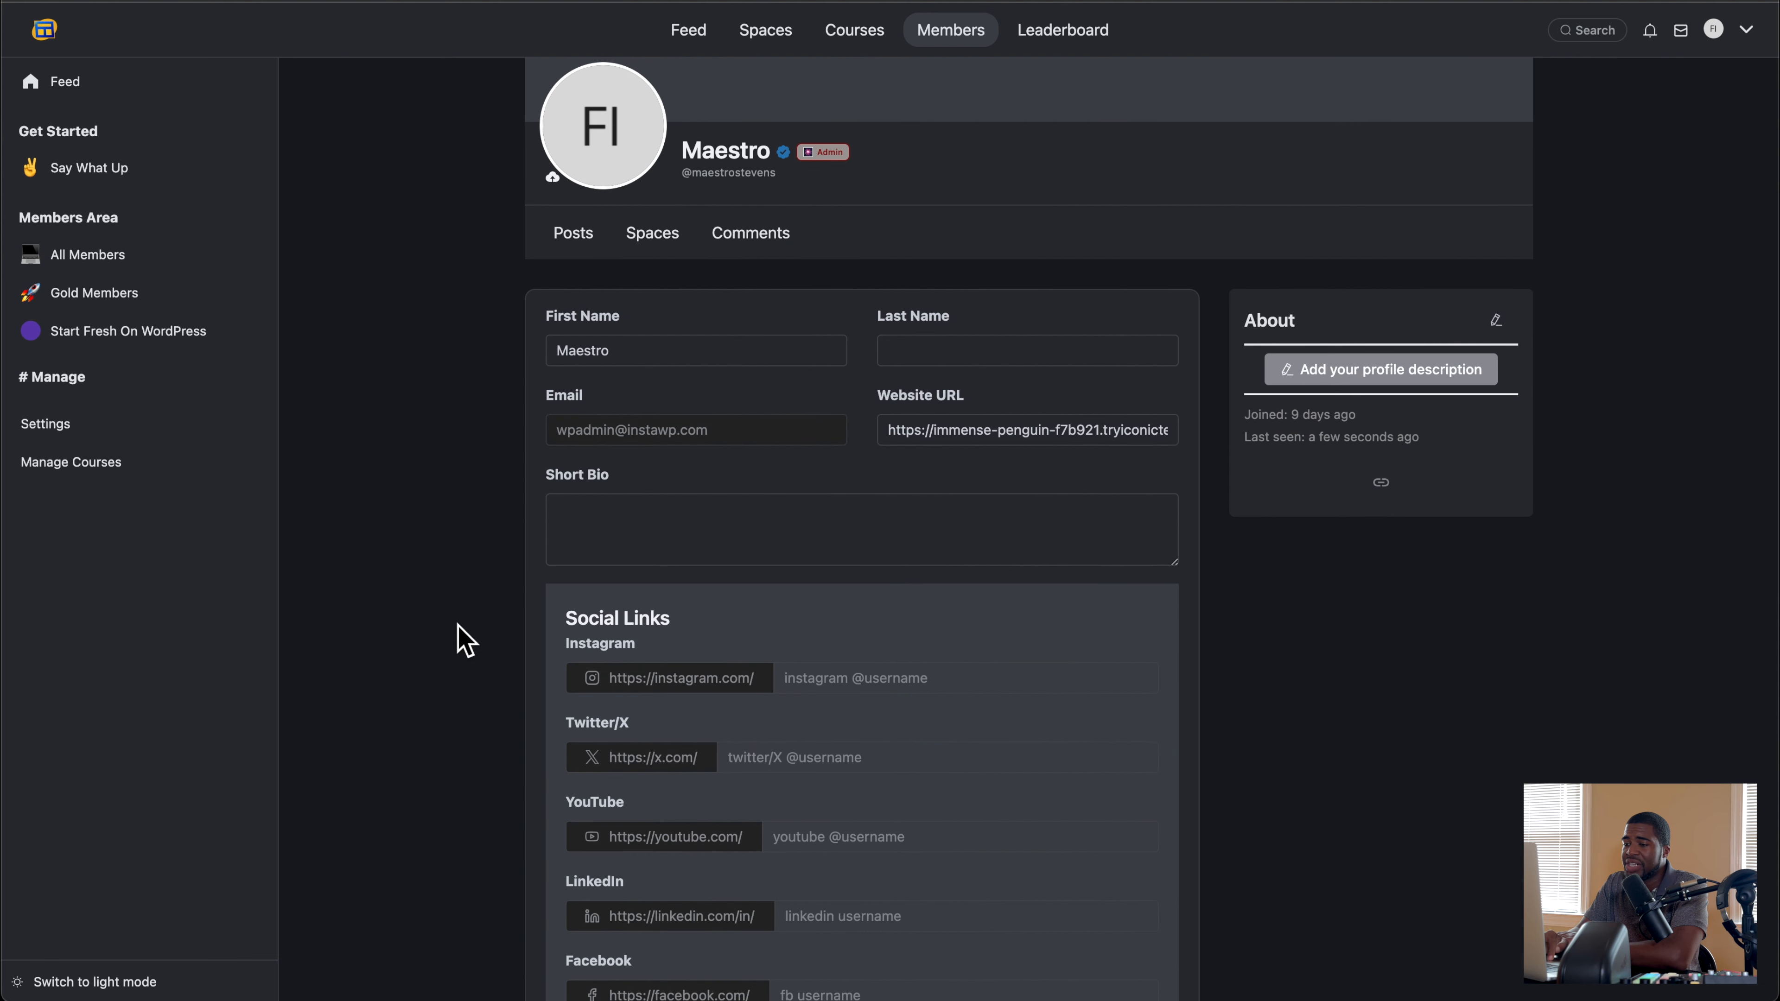
pyautogui.scroll(-6, 408, 684)
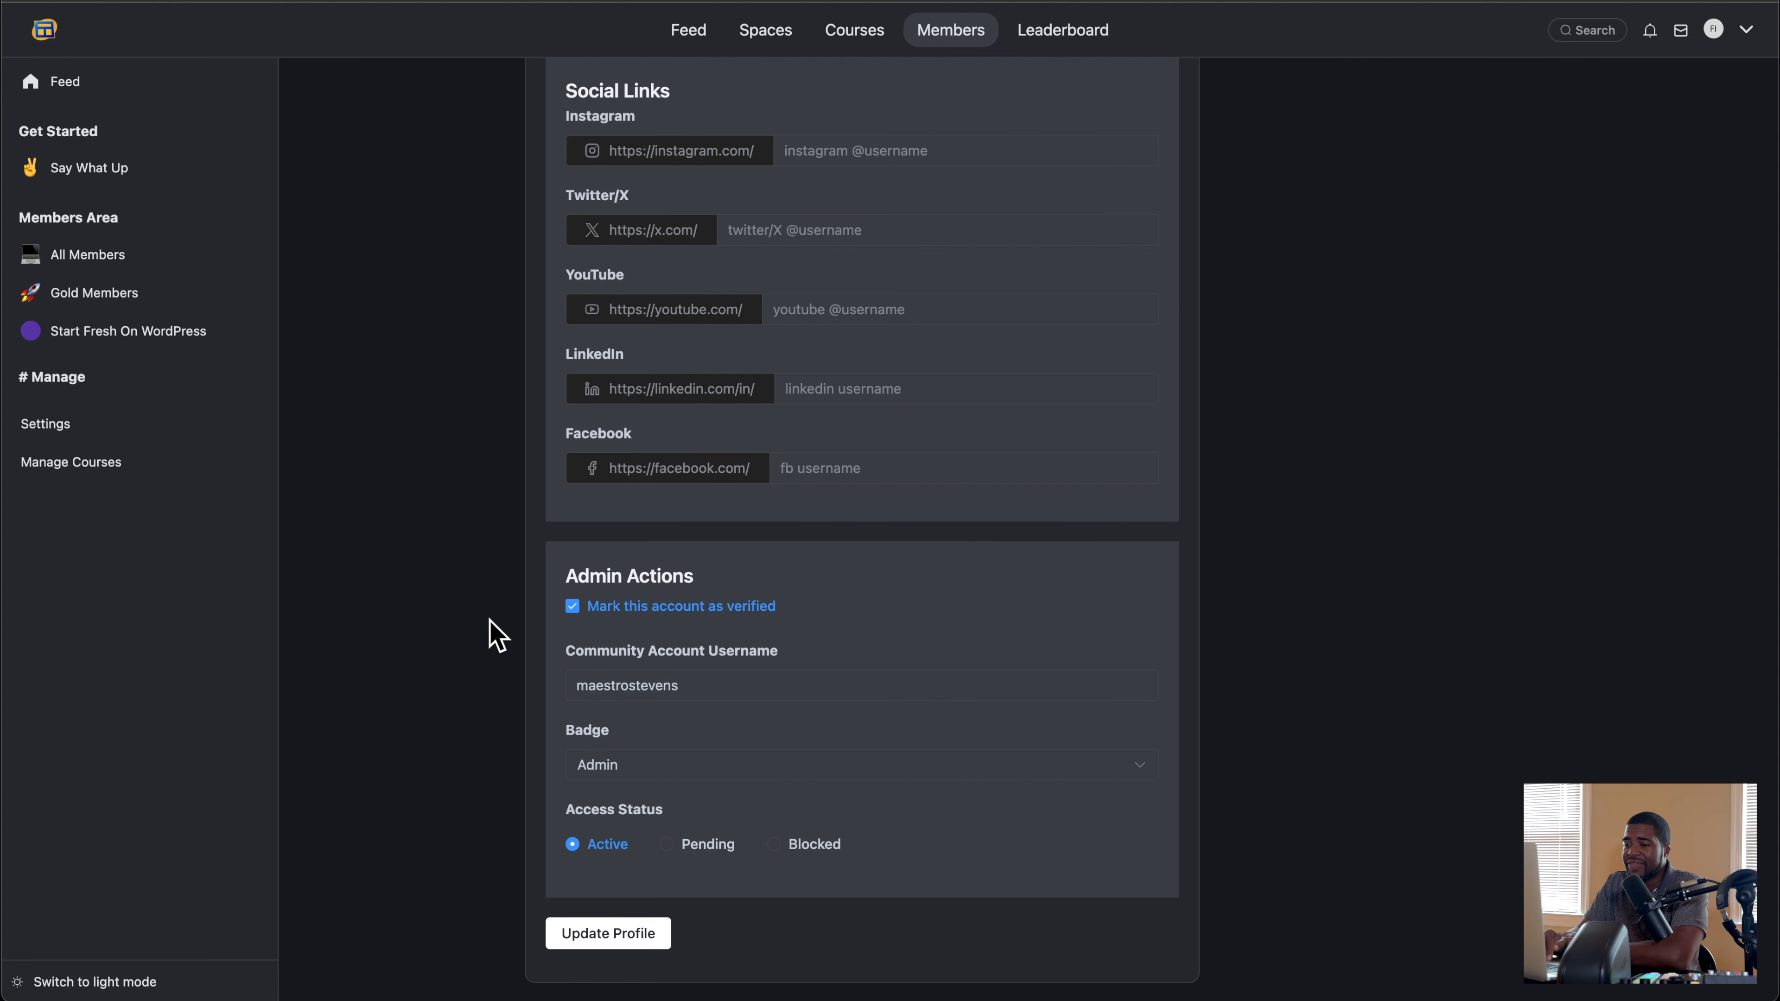
pyautogui.scroll(8, 499, 635)
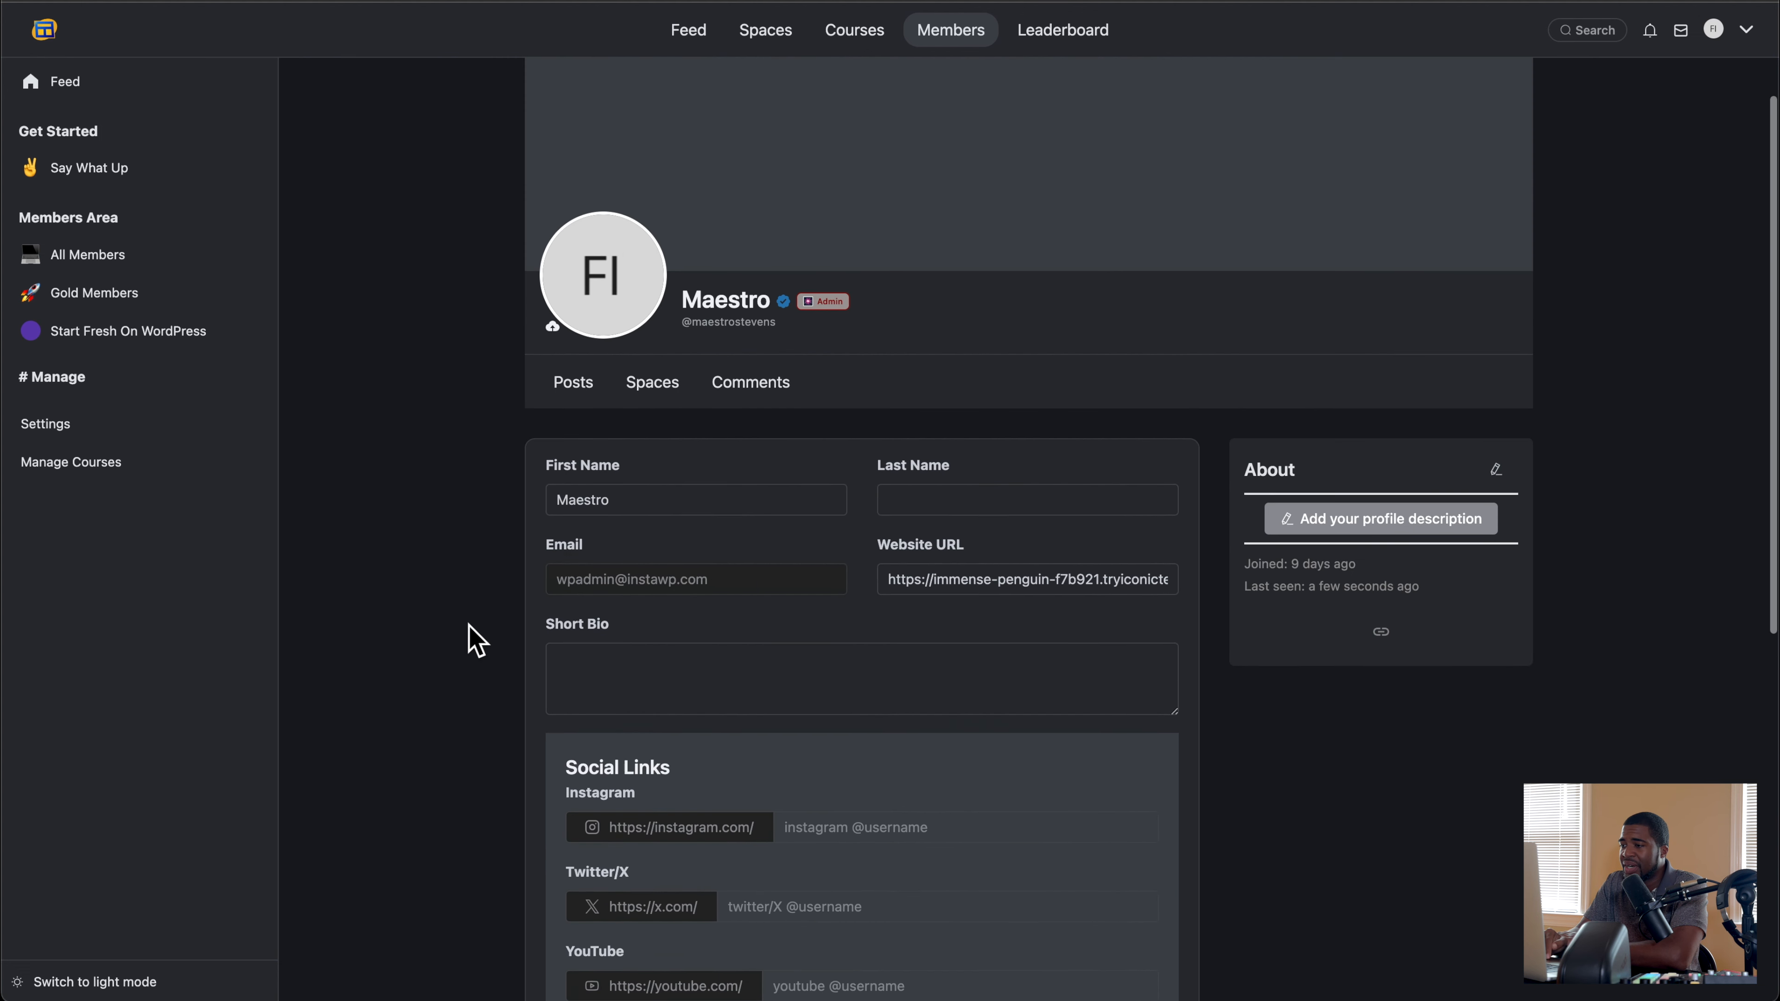
pyautogui.scroll(3, 471, 637)
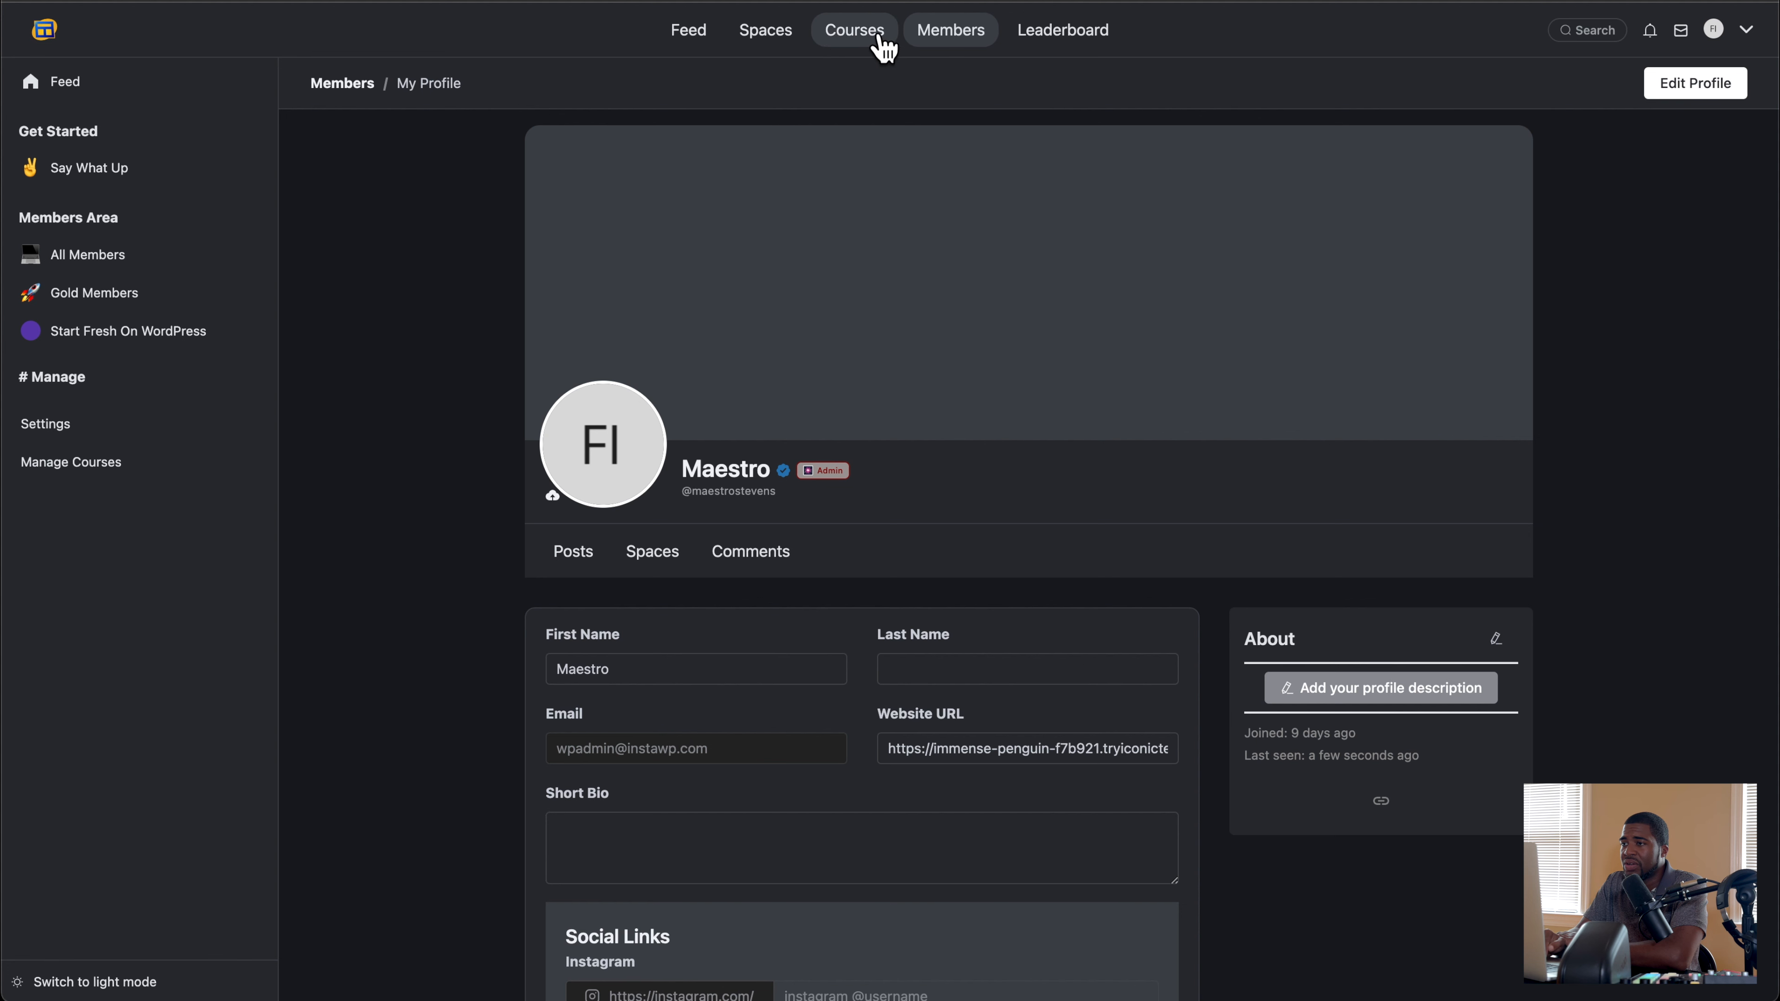
# Step: Return to the portal feed, switch to the Community Features tab in Google Docs and highlight the Access item
pyautogui.click(56, 80)
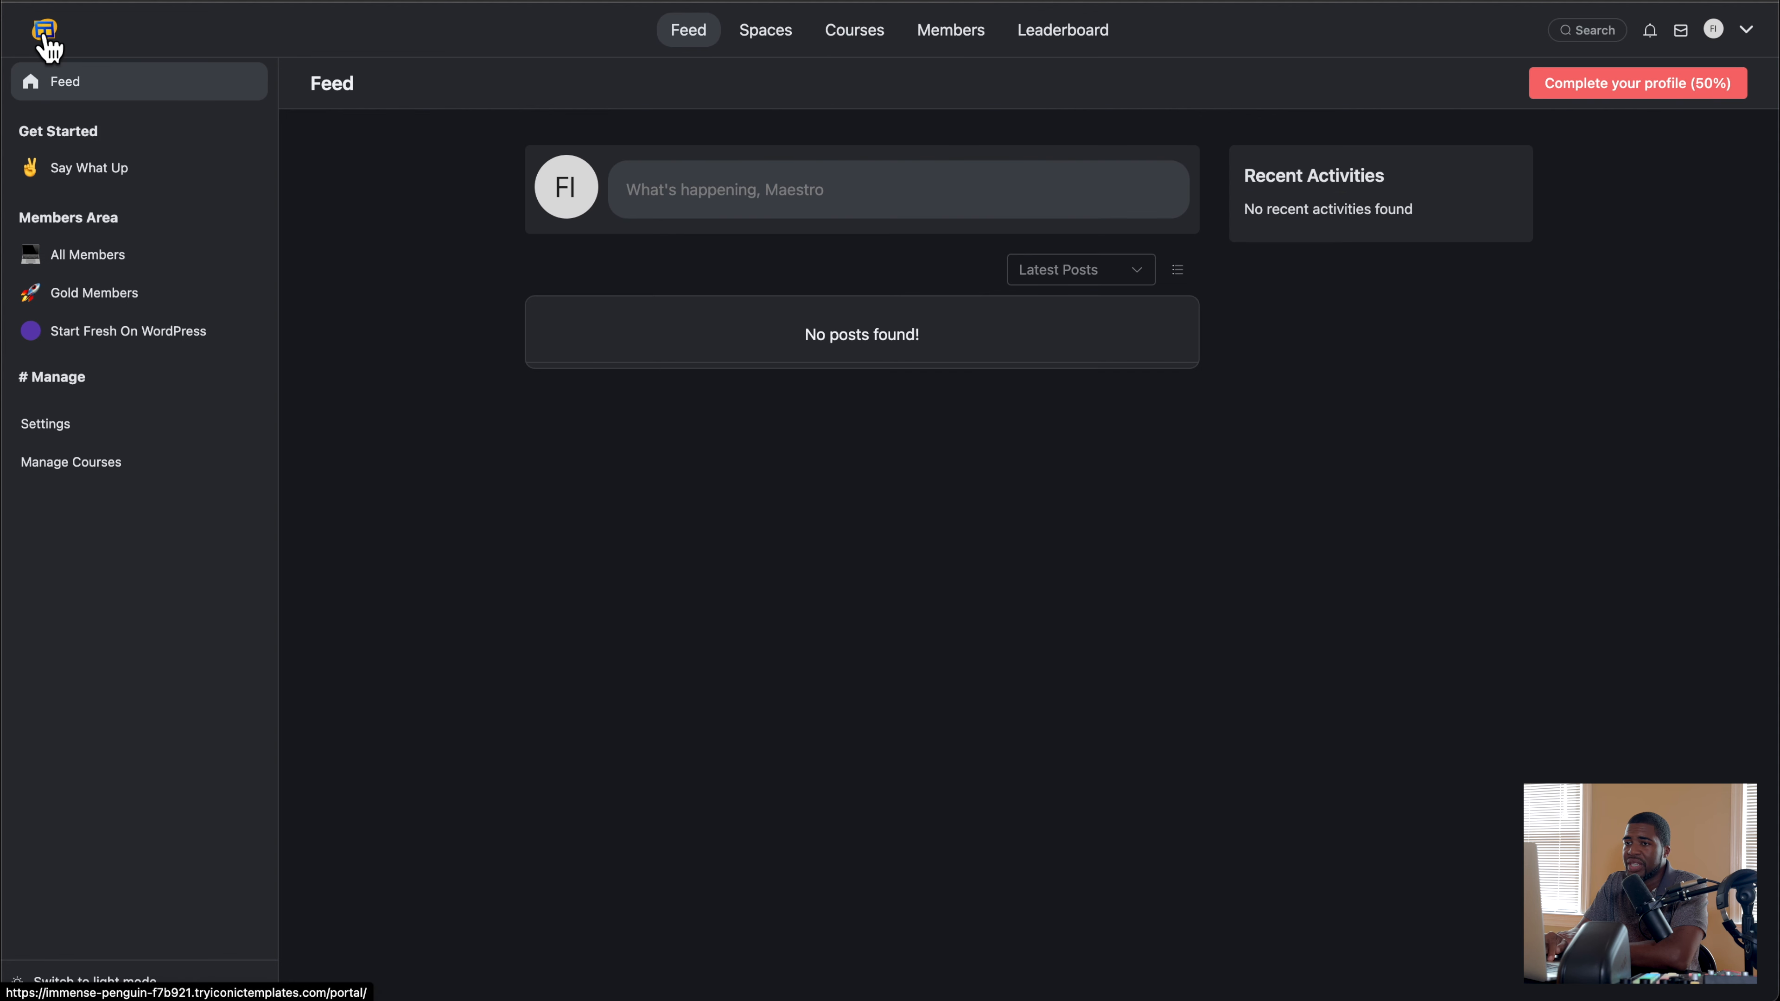
pyautogui.click(1417, 1)
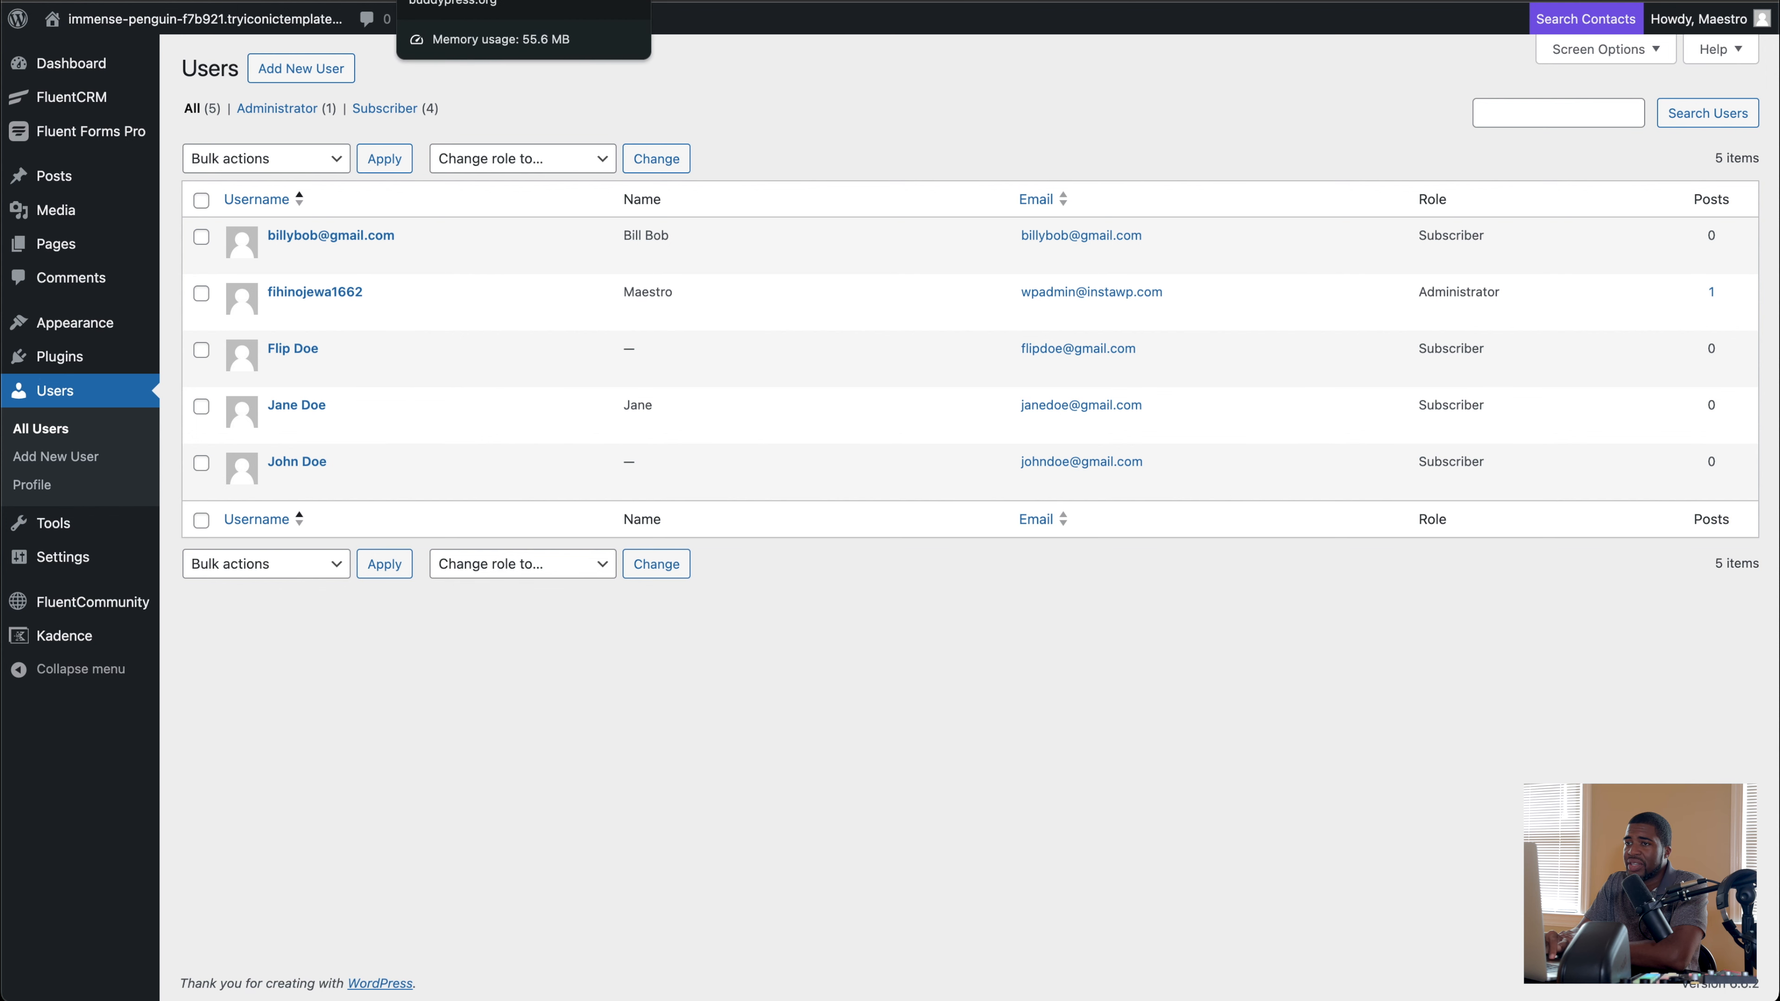
pyautogui.click(140, 1)
pyautogui.click(114, 275)
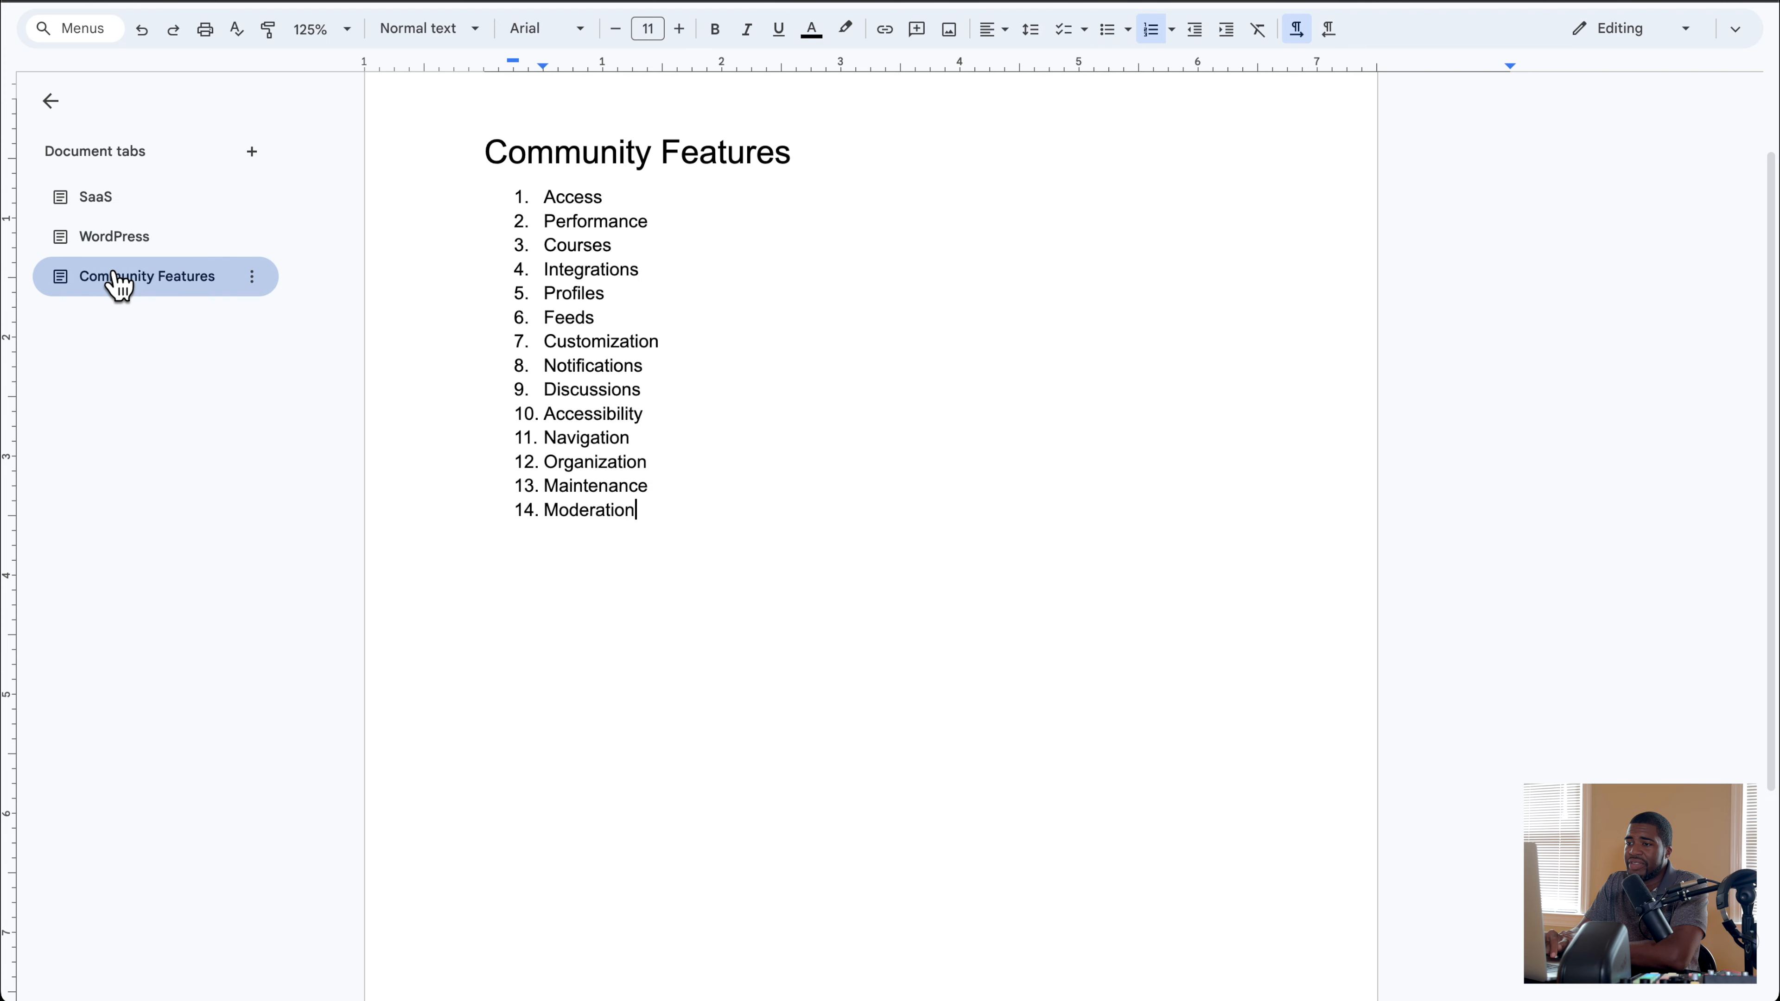
pyautogui.moveTo(619, 205); pyautogui.dragTo(534, 204)
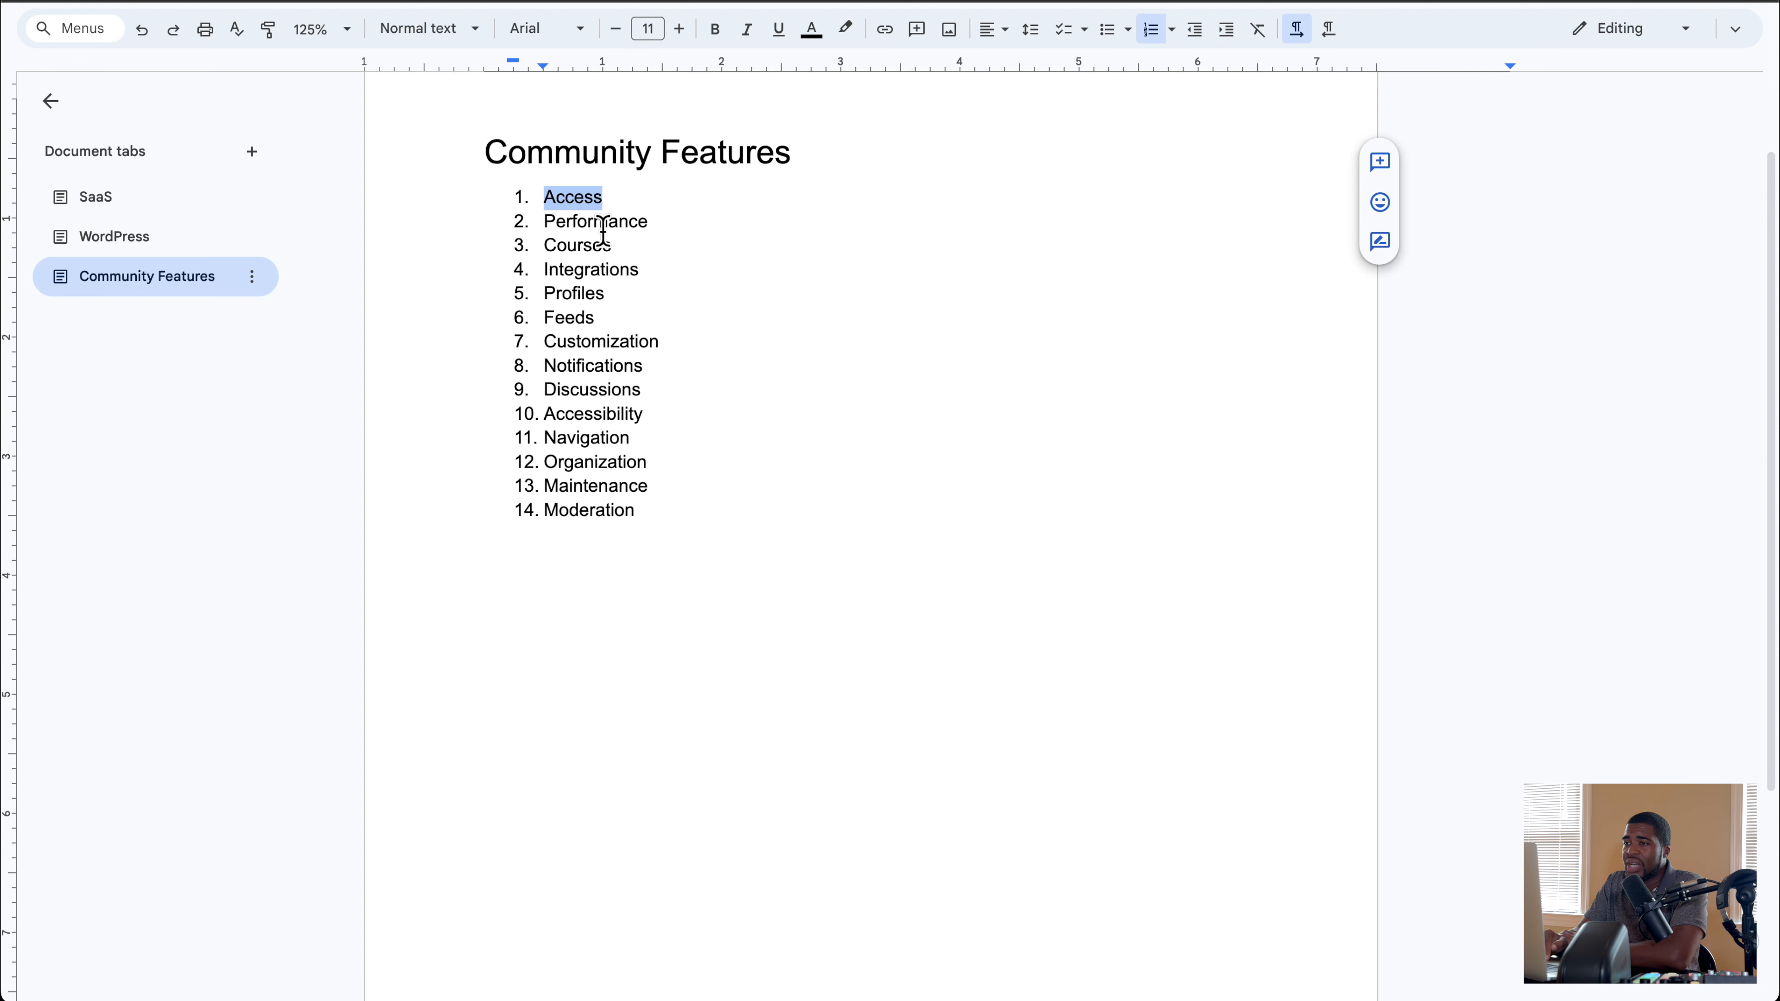
pyautogui.click(596, 203)
pyautogui.moveTo(616, 203); pyautogui.dragTo(545, 203)
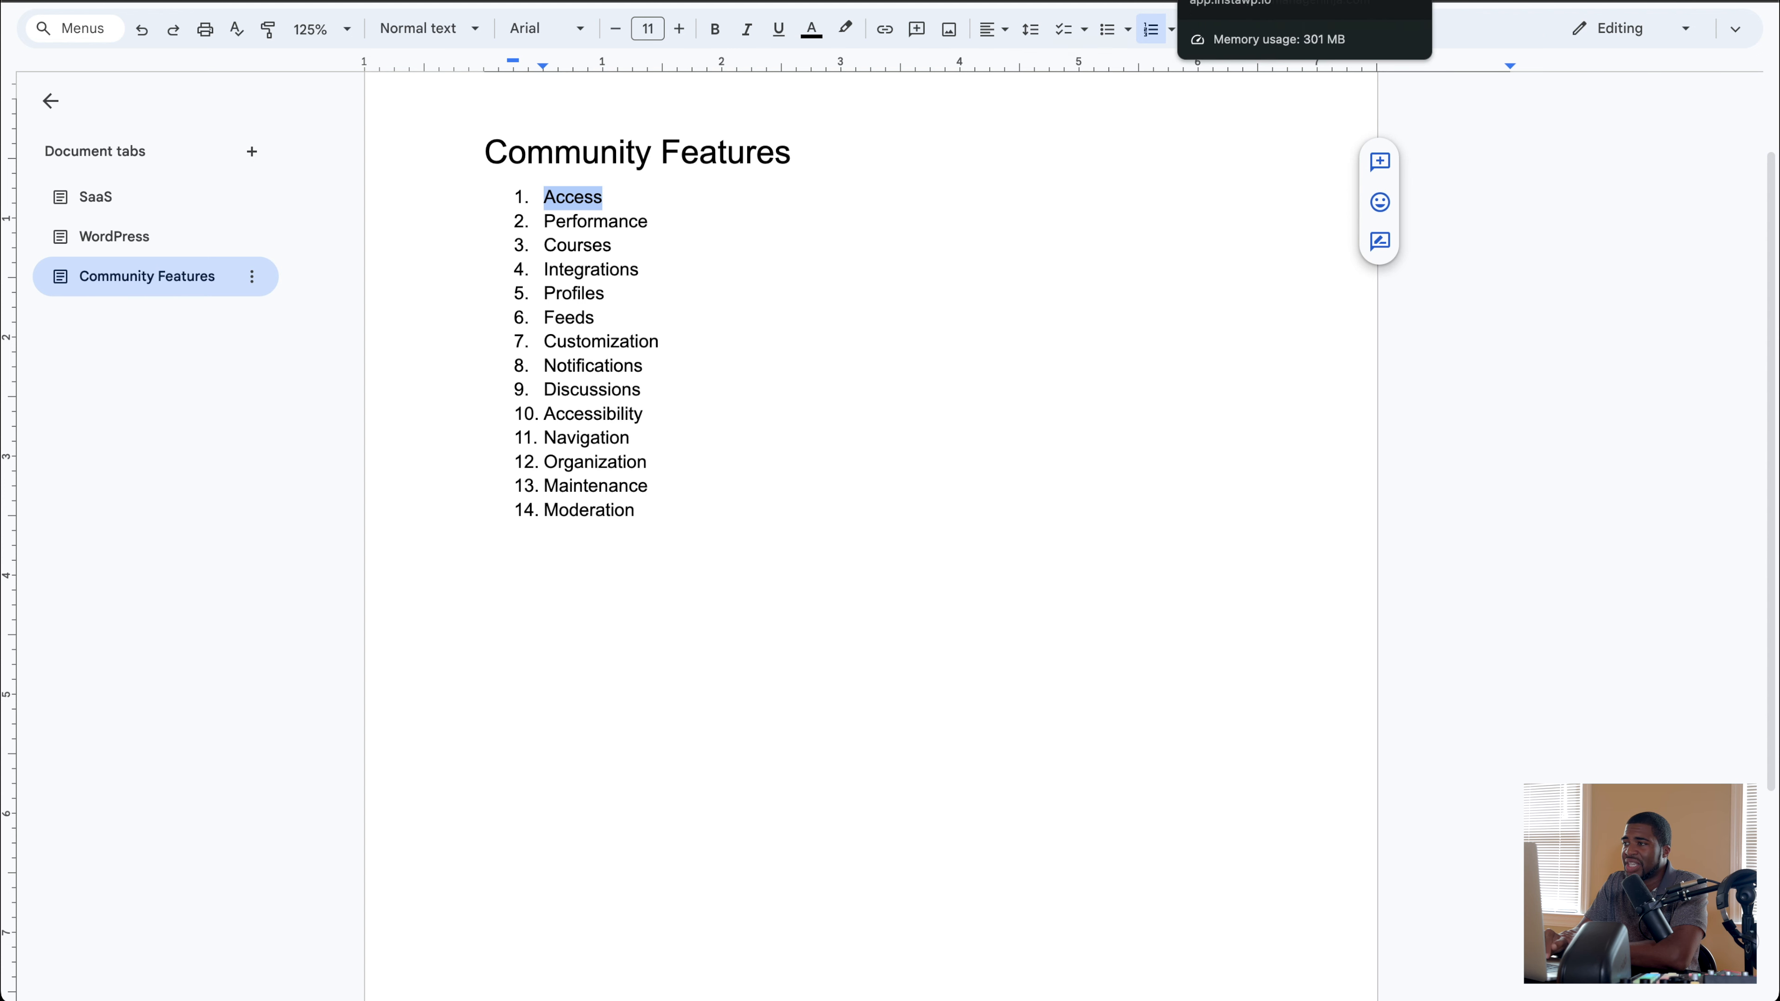
# Step: View the FluentCommunity space on community.wpmanageninja.com as a logged-out visitor in an incognito window, and return to the Community Meta chat
pyautogui.click(1409, 1)
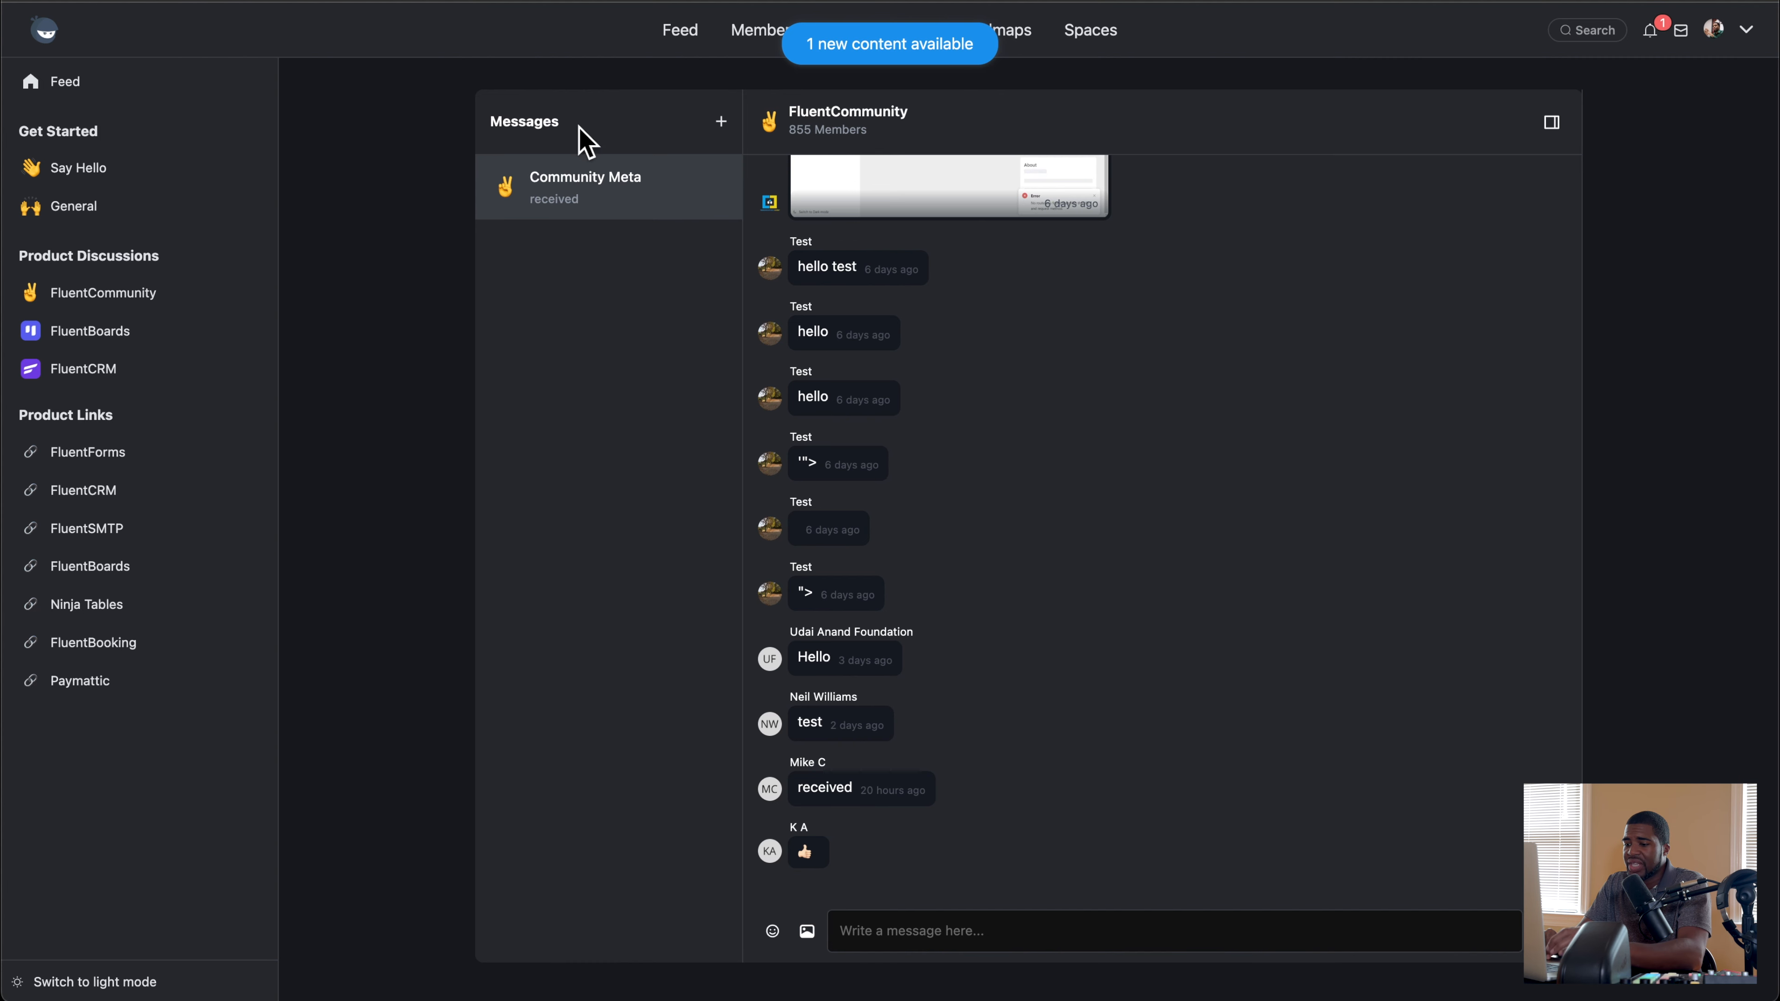
pyautogui.scroll(10, 846, 454)
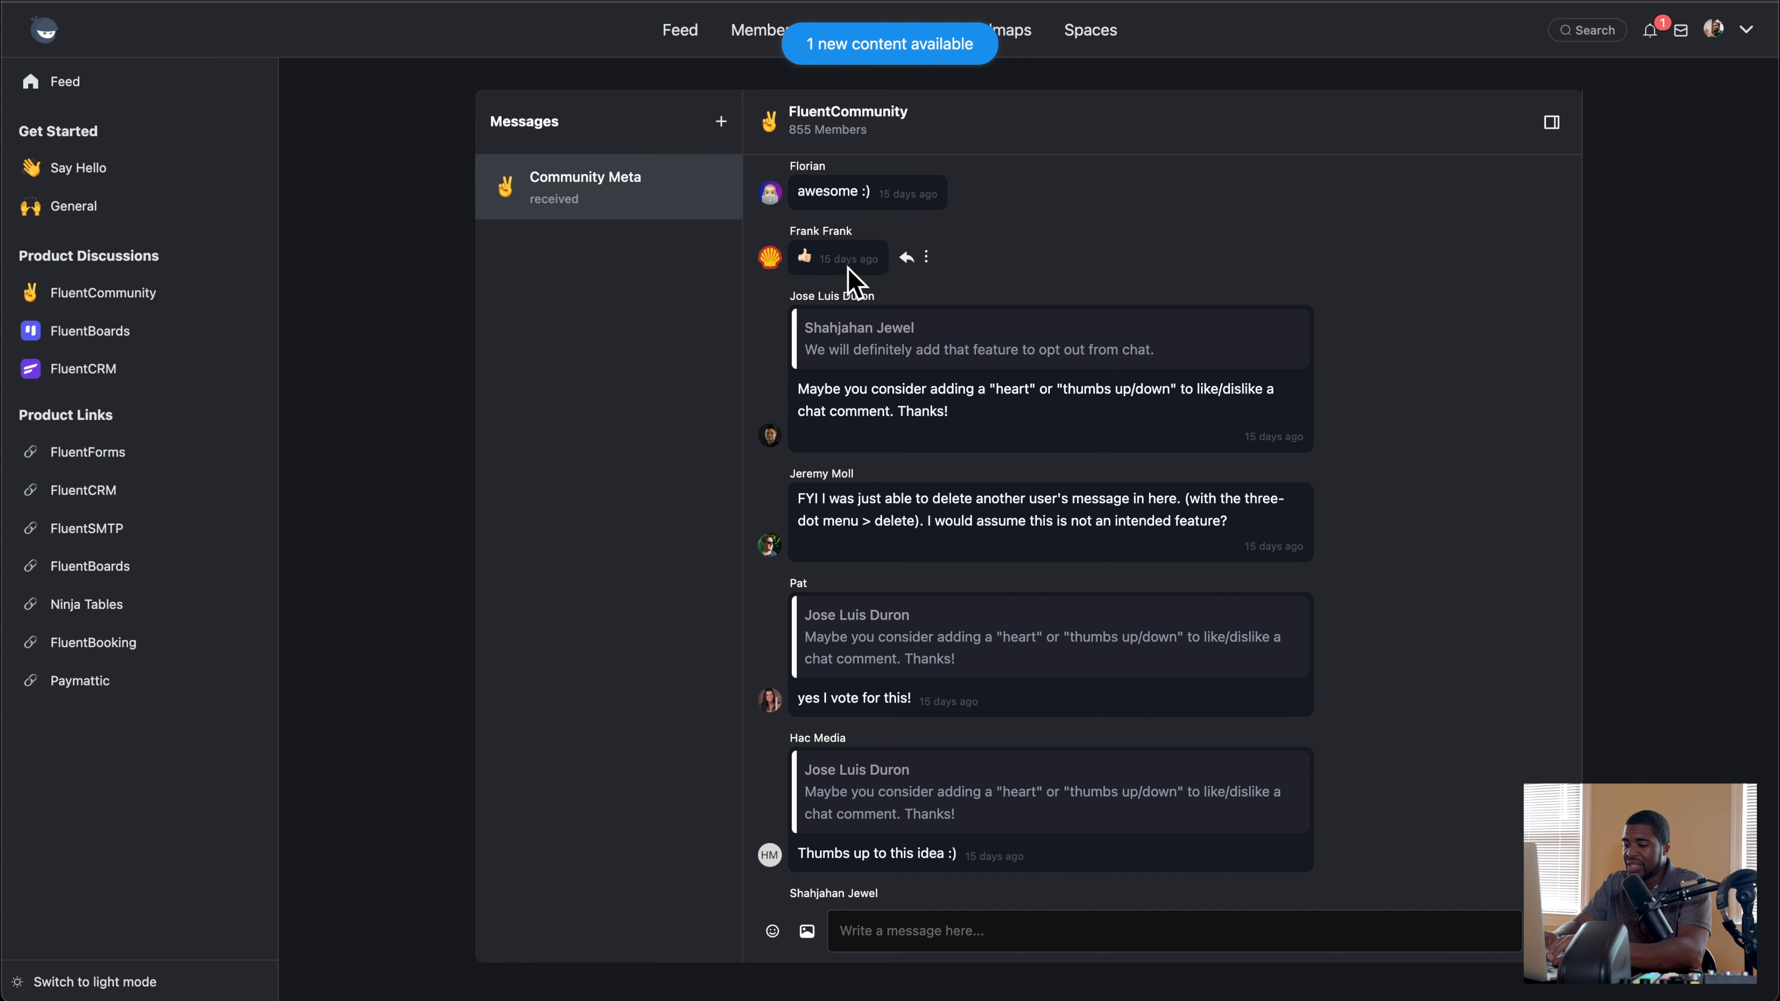
pyautogui.press('super+shift+n')
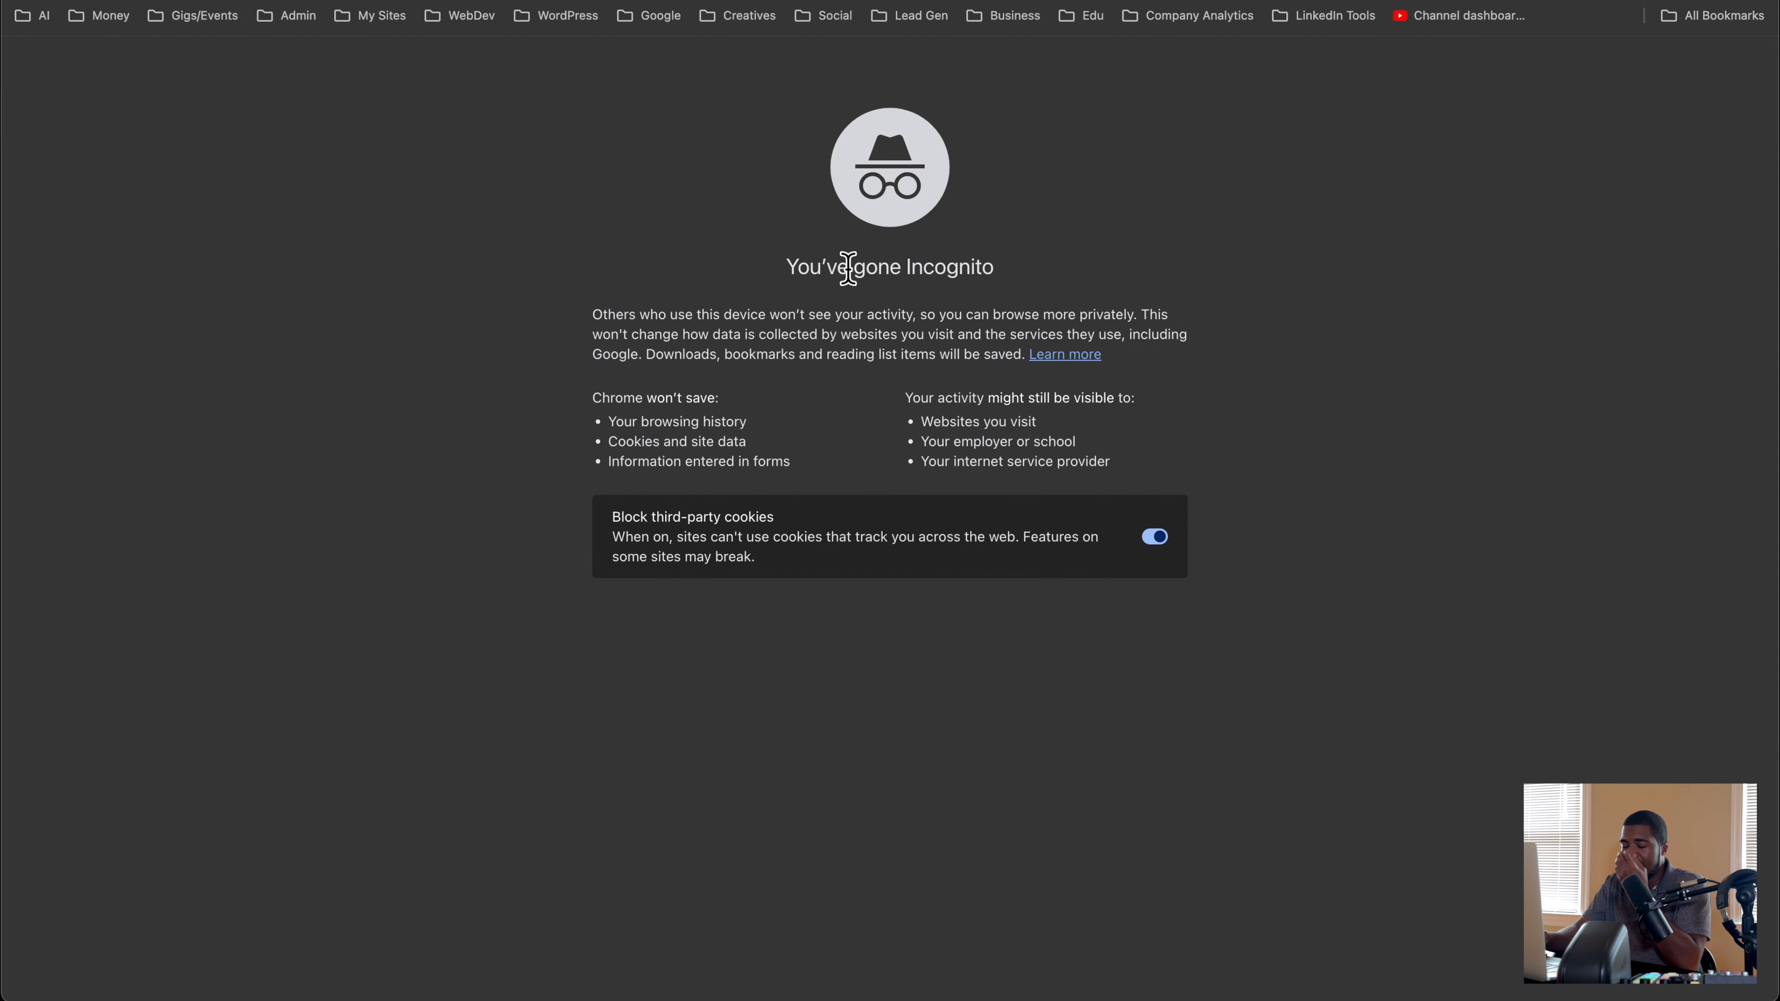
pyautogui.press('Return')
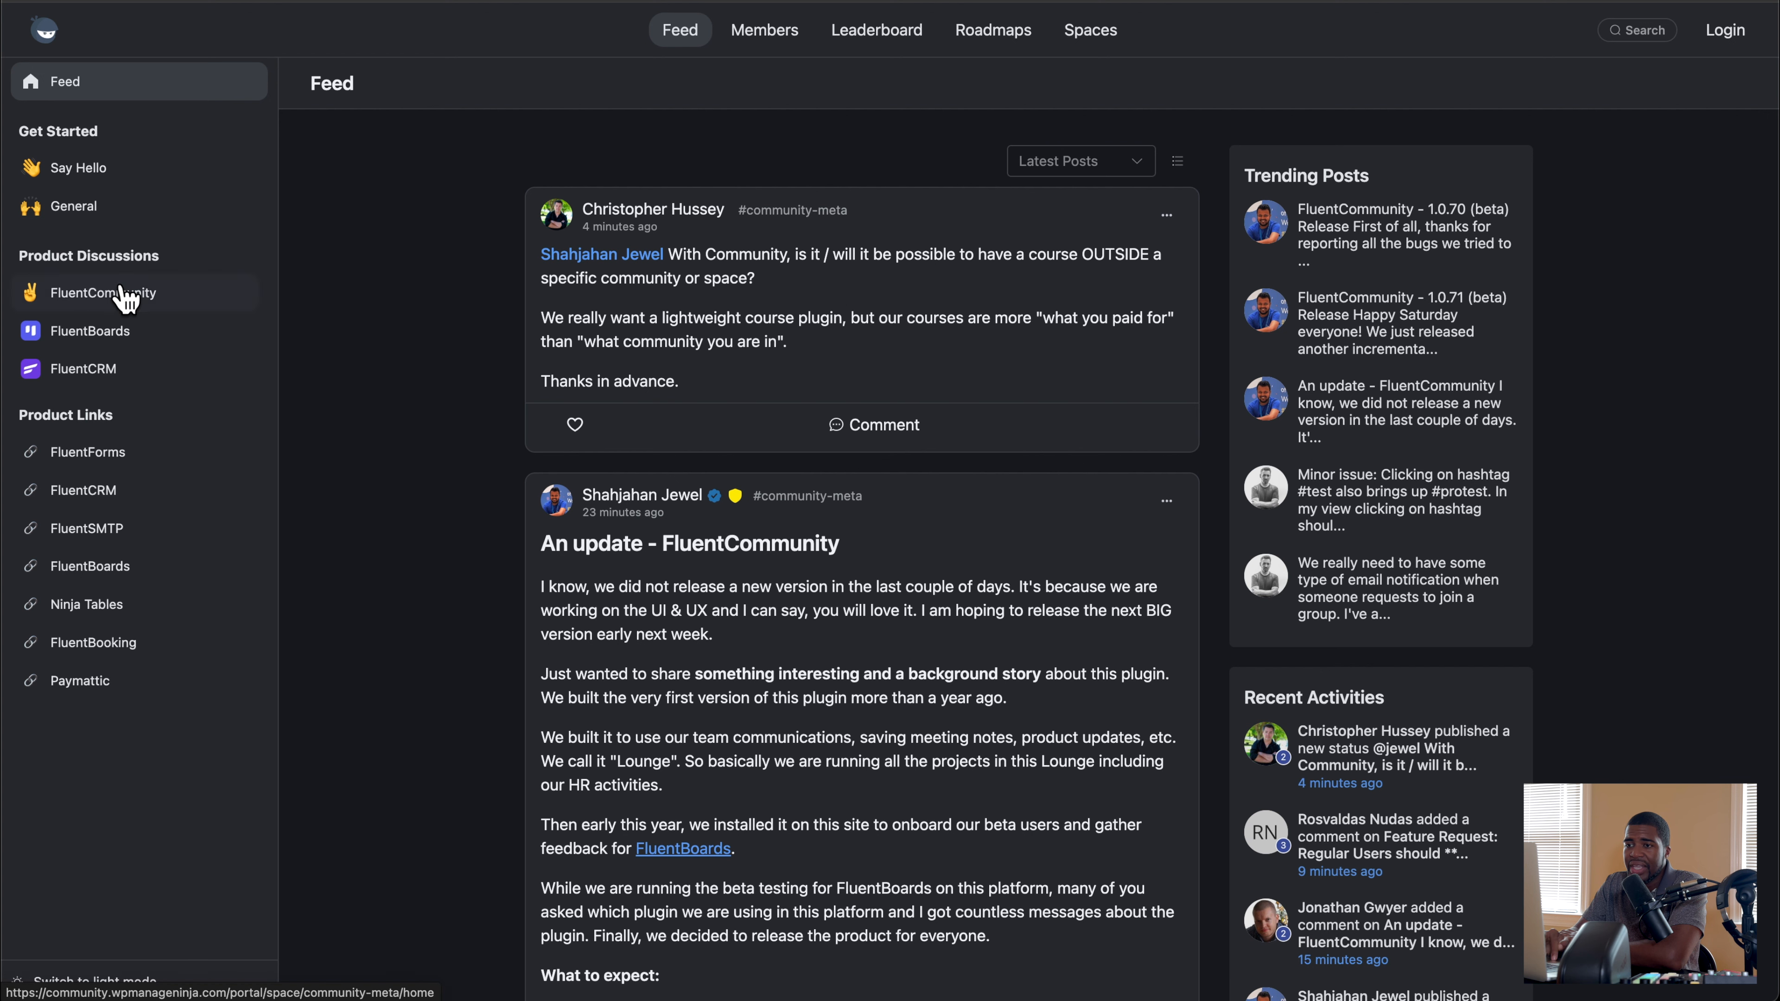
pyautogui.click(89, 301)
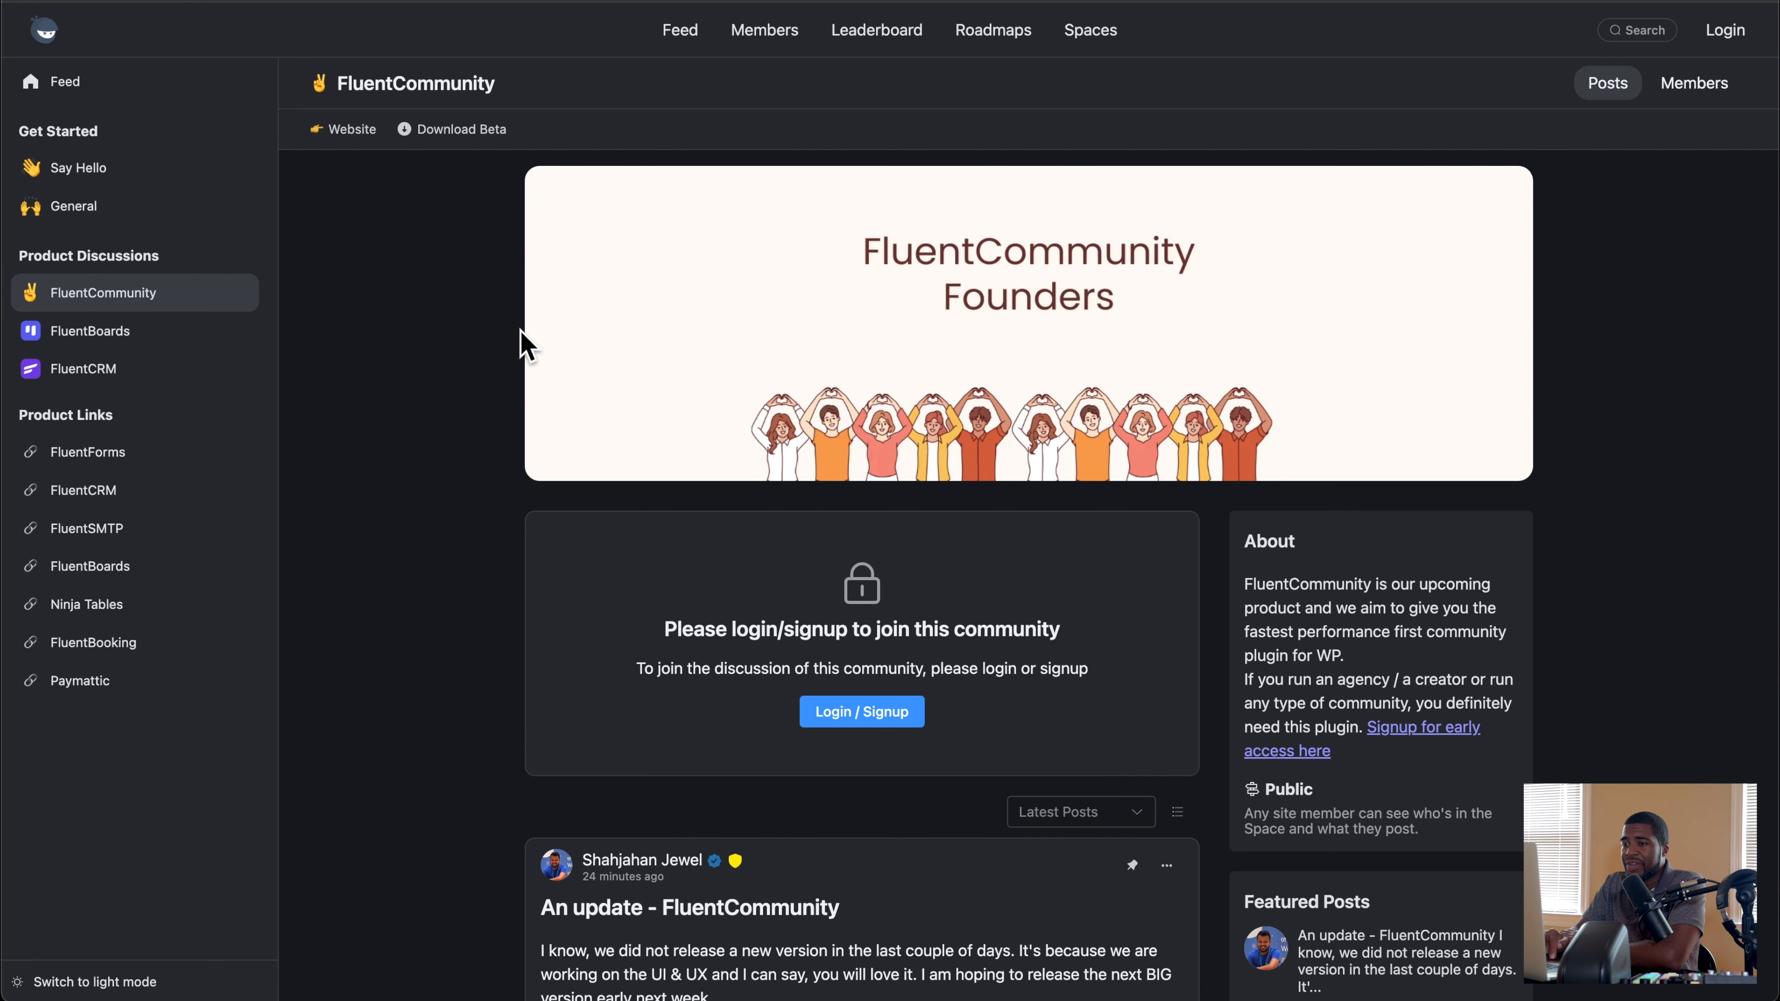
pyautogui.hotkey('ctrl', 'Up')
pyautogui.click(464, 329)
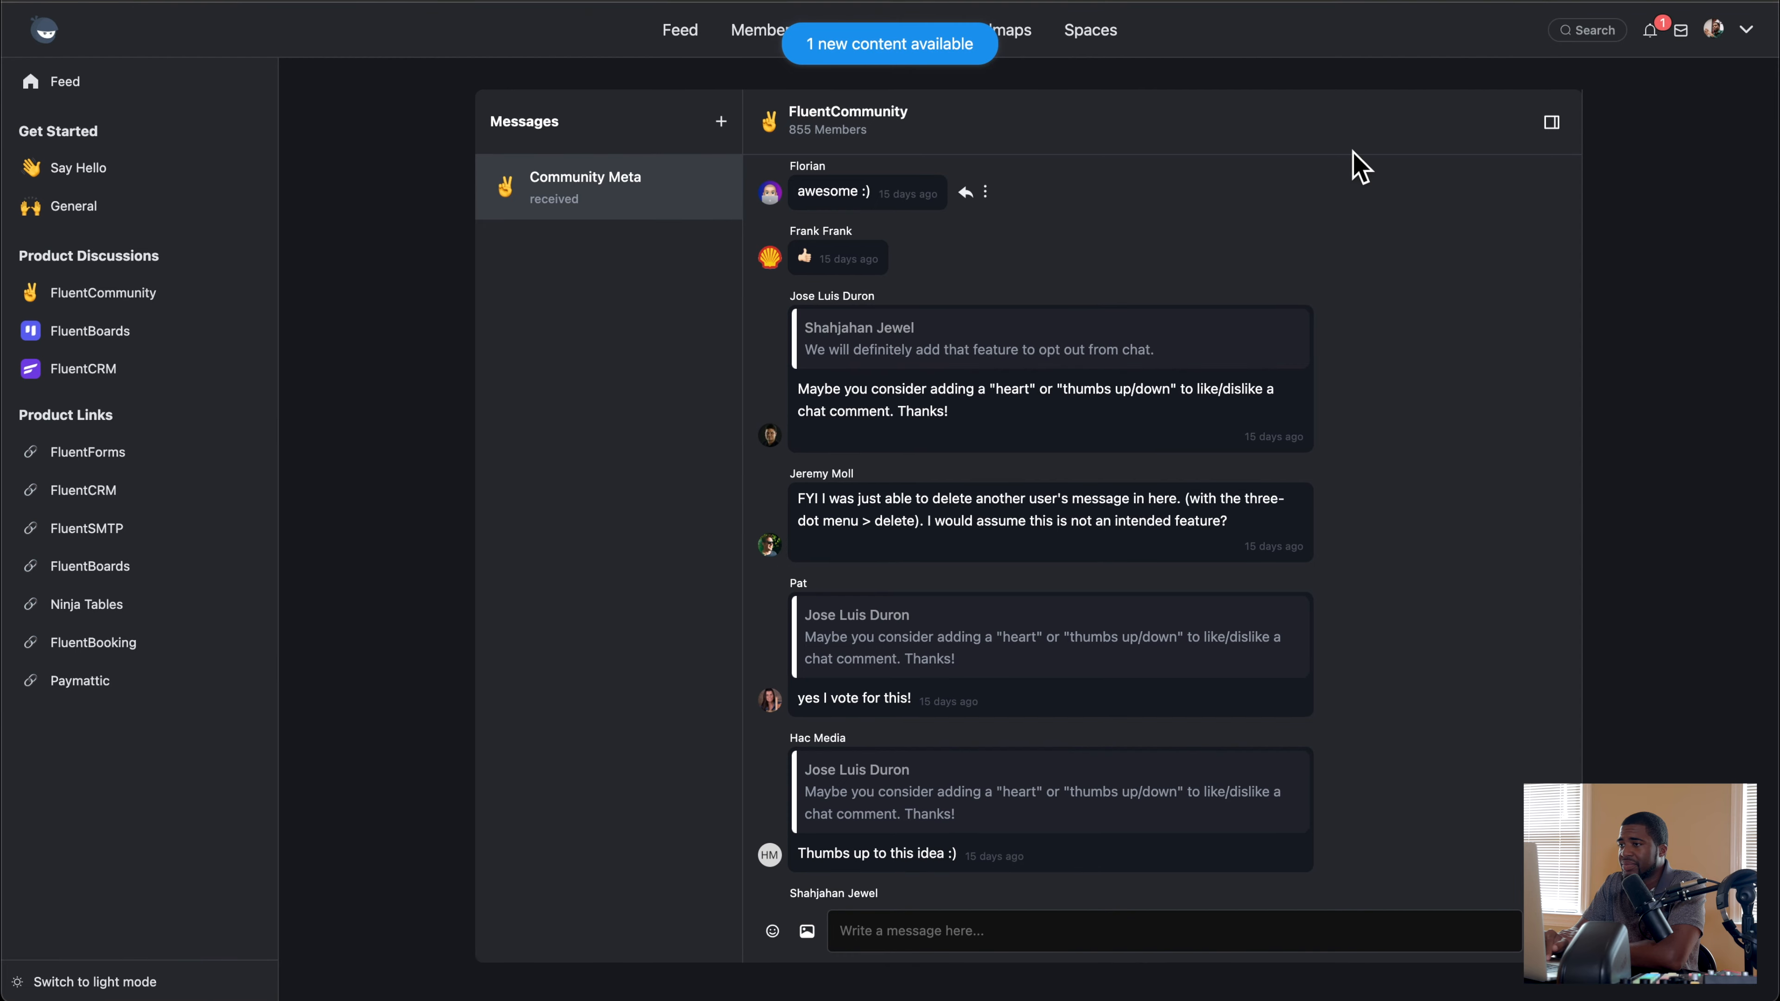
# Step: In the demo portal's general settings, try both access options, restrict portal access to Only Logged In Users and save
pyautogui.hotkey('ctrl', 'Tab')
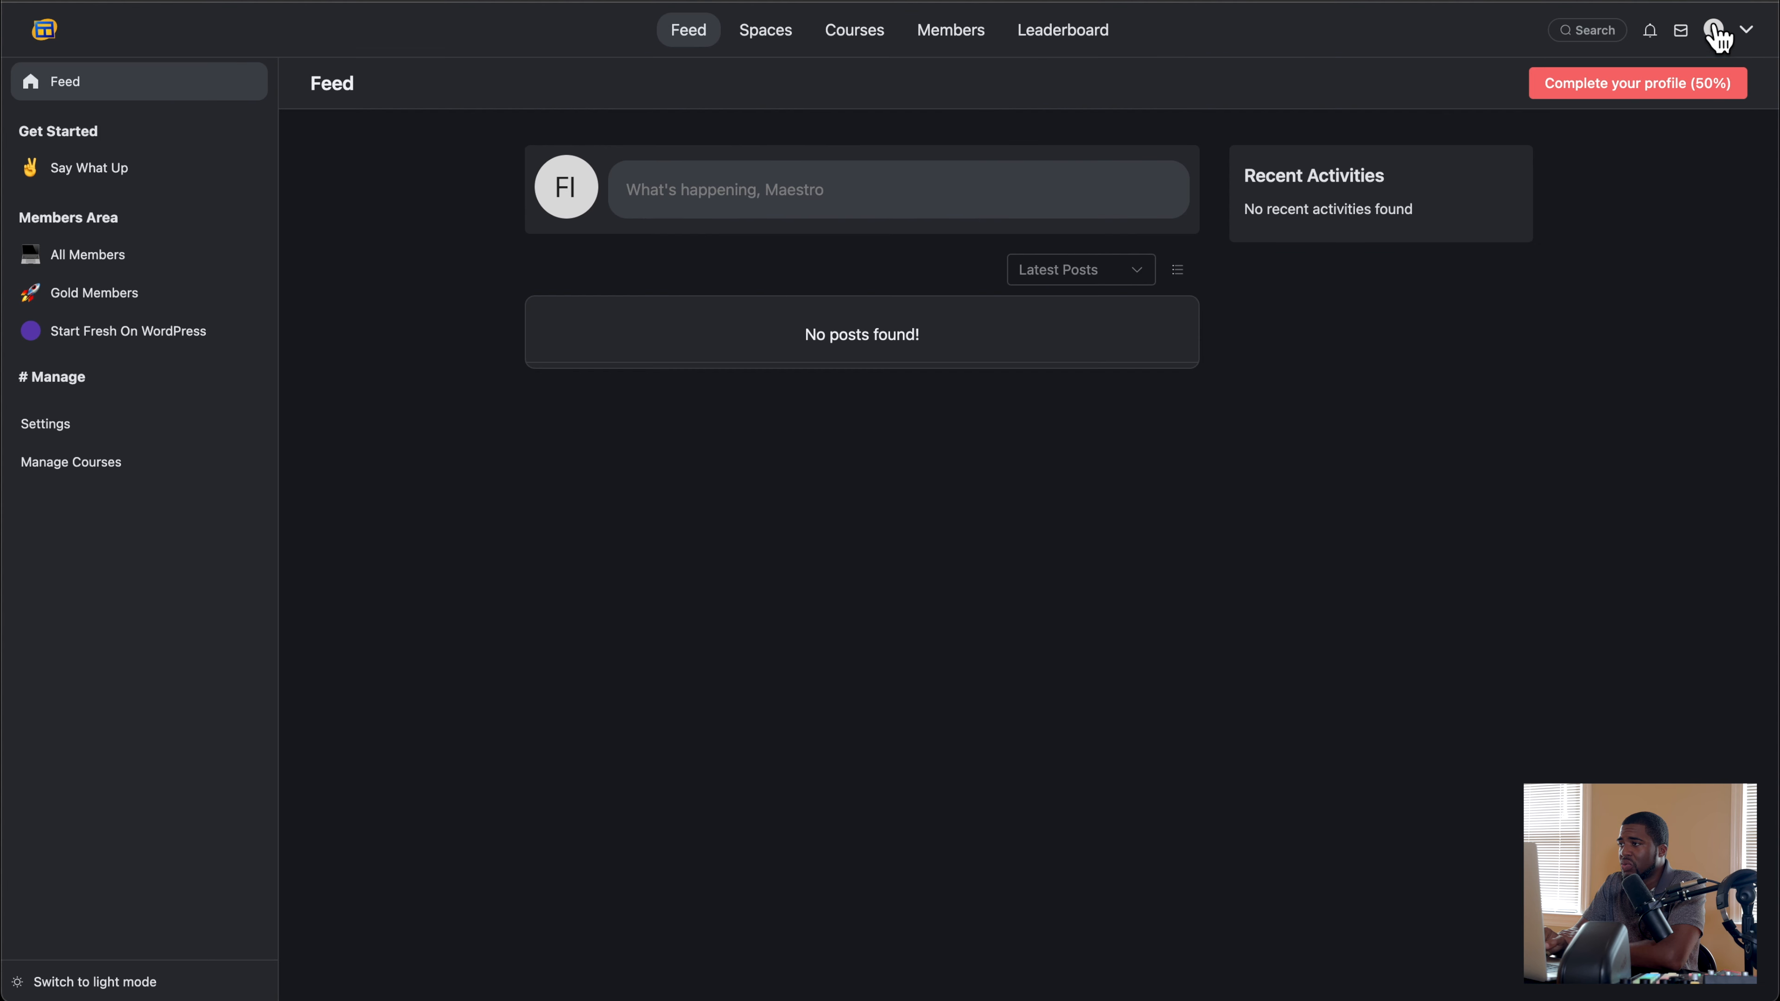
pyautogui.click(79, 438)
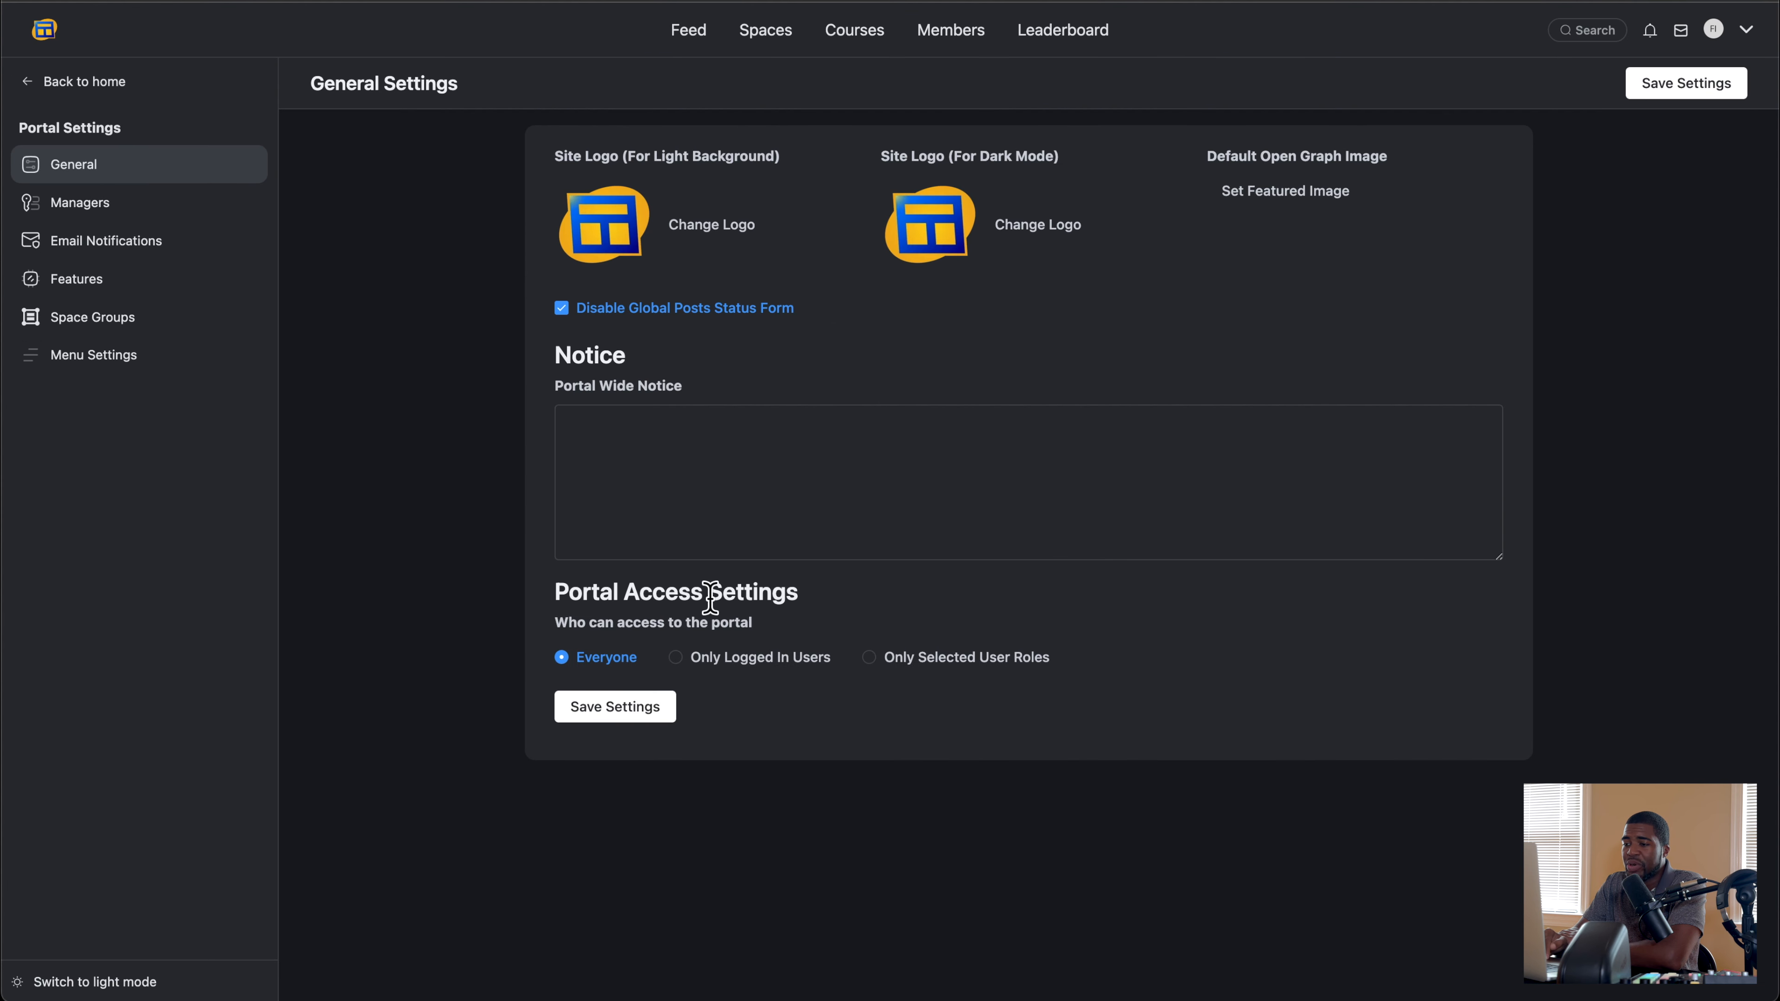
pyautogui.click(675, 658)
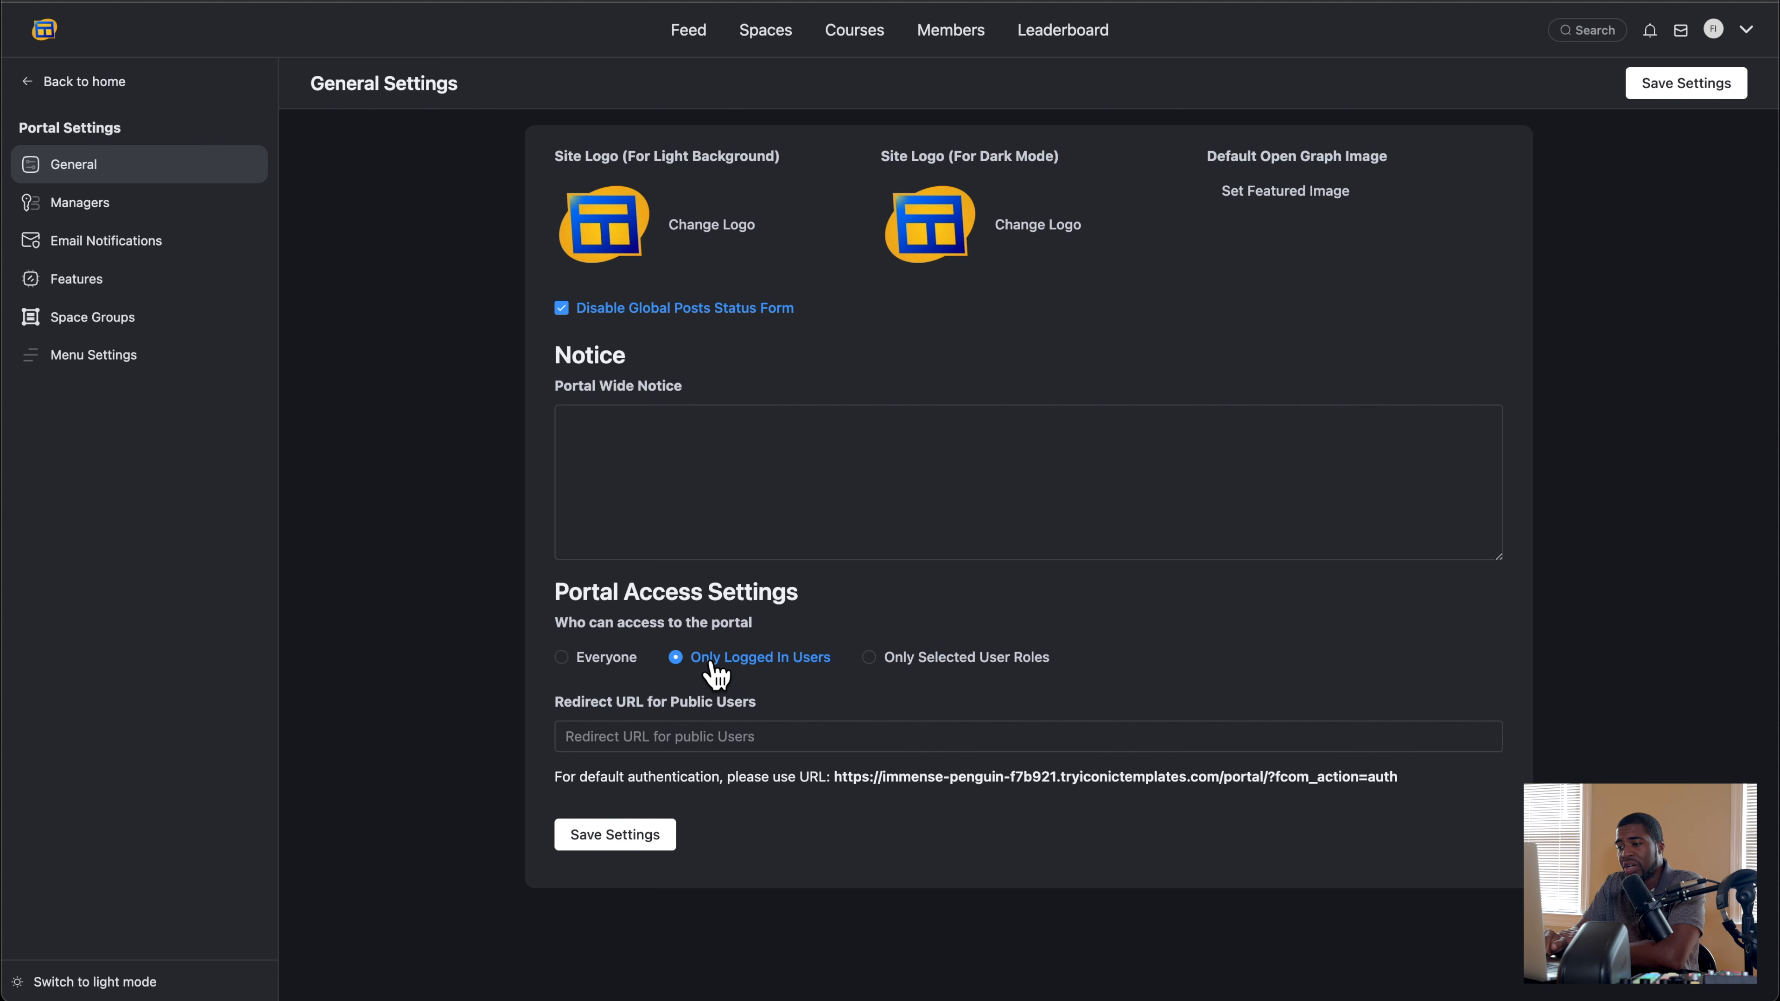
pyautogui.click(562, 660)
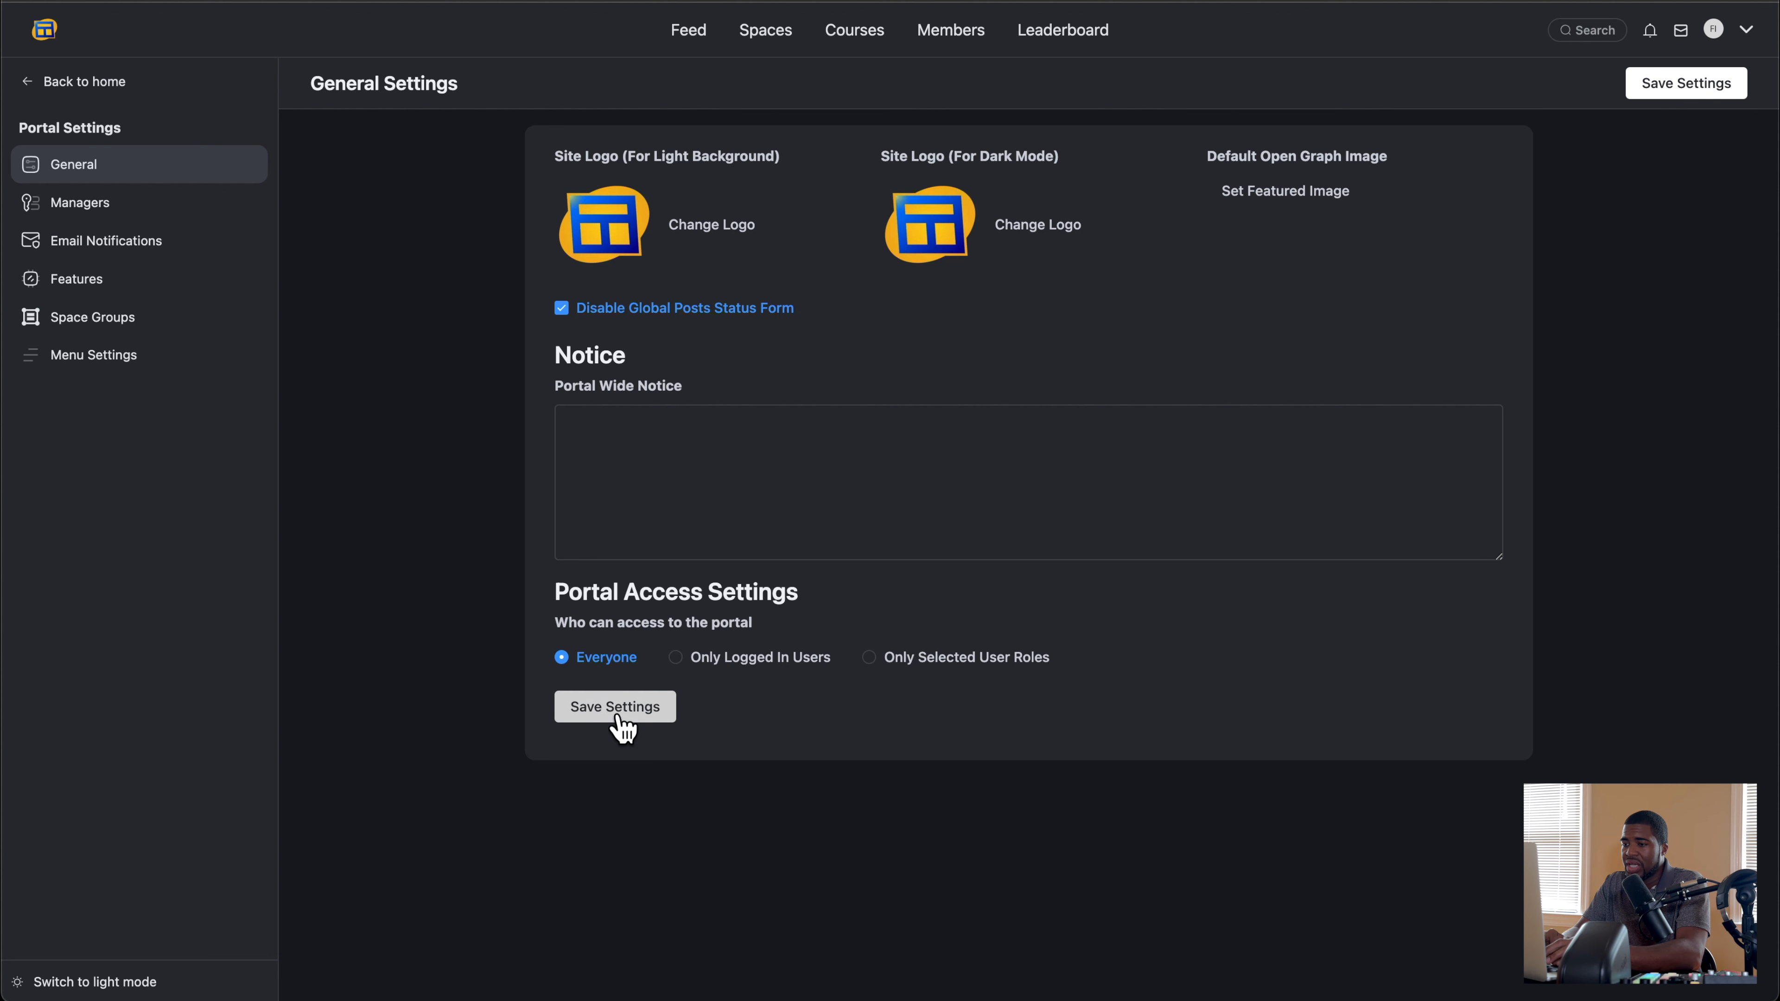
pyautogui.click(675, 660)
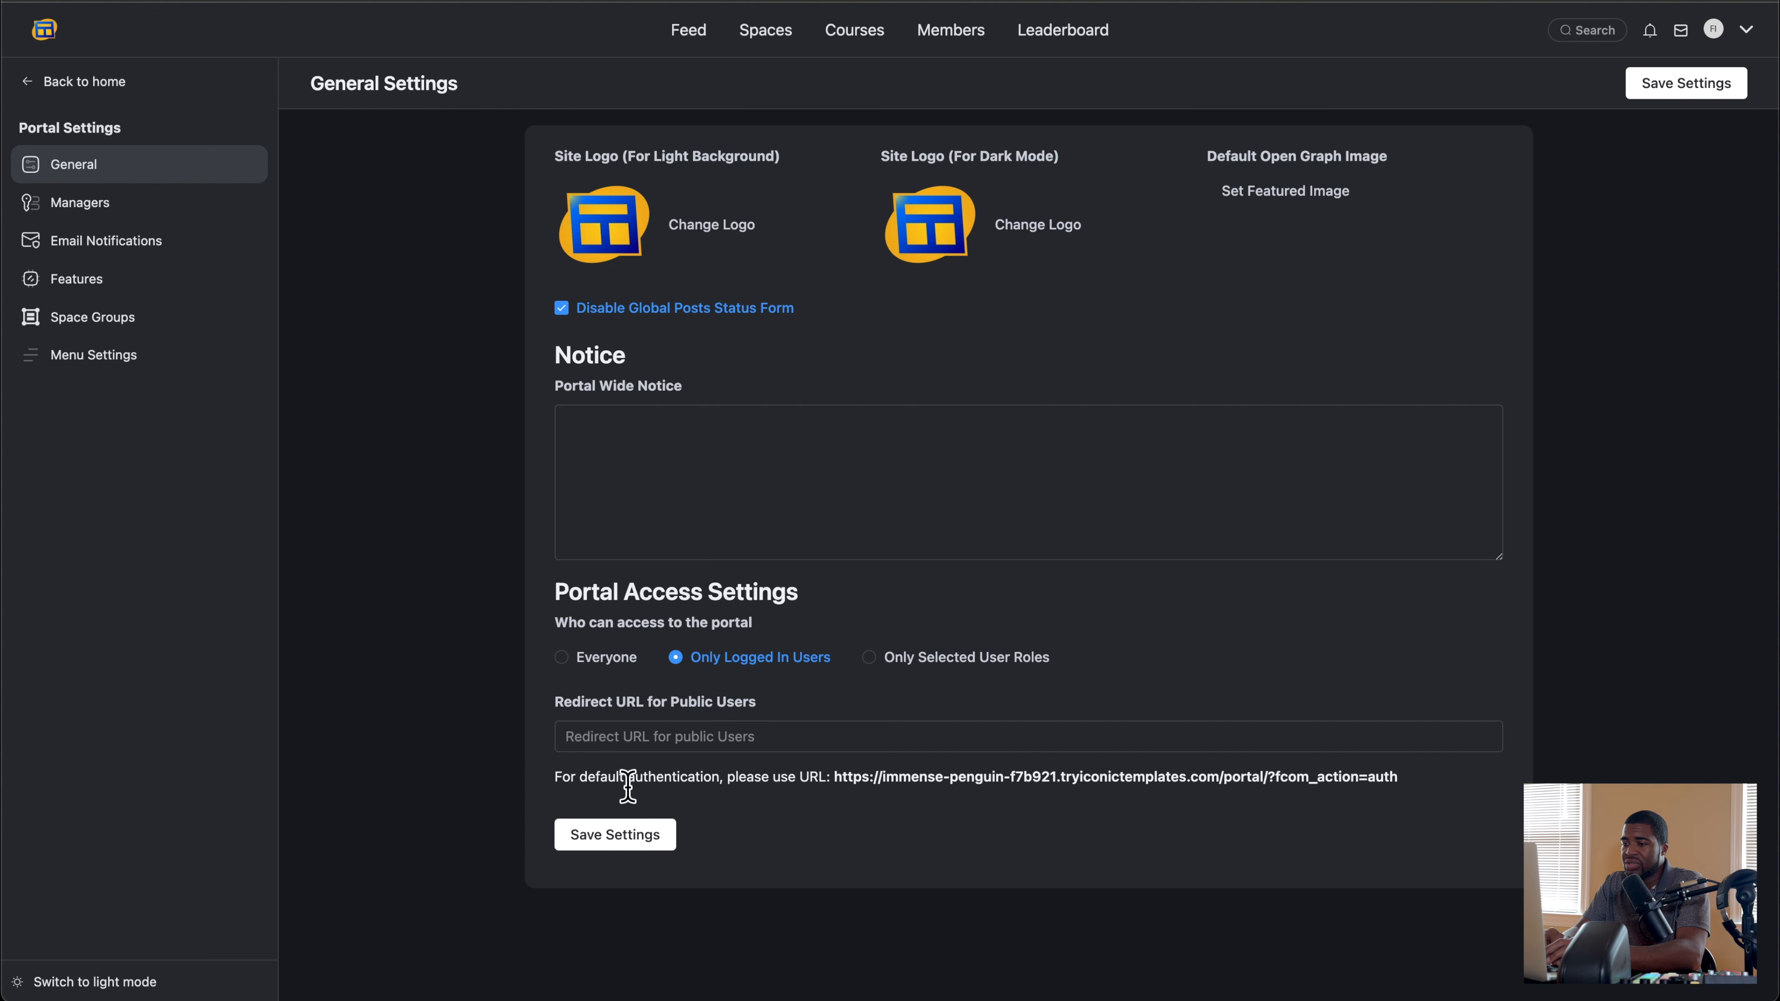
pyautogui.click(612, 838)
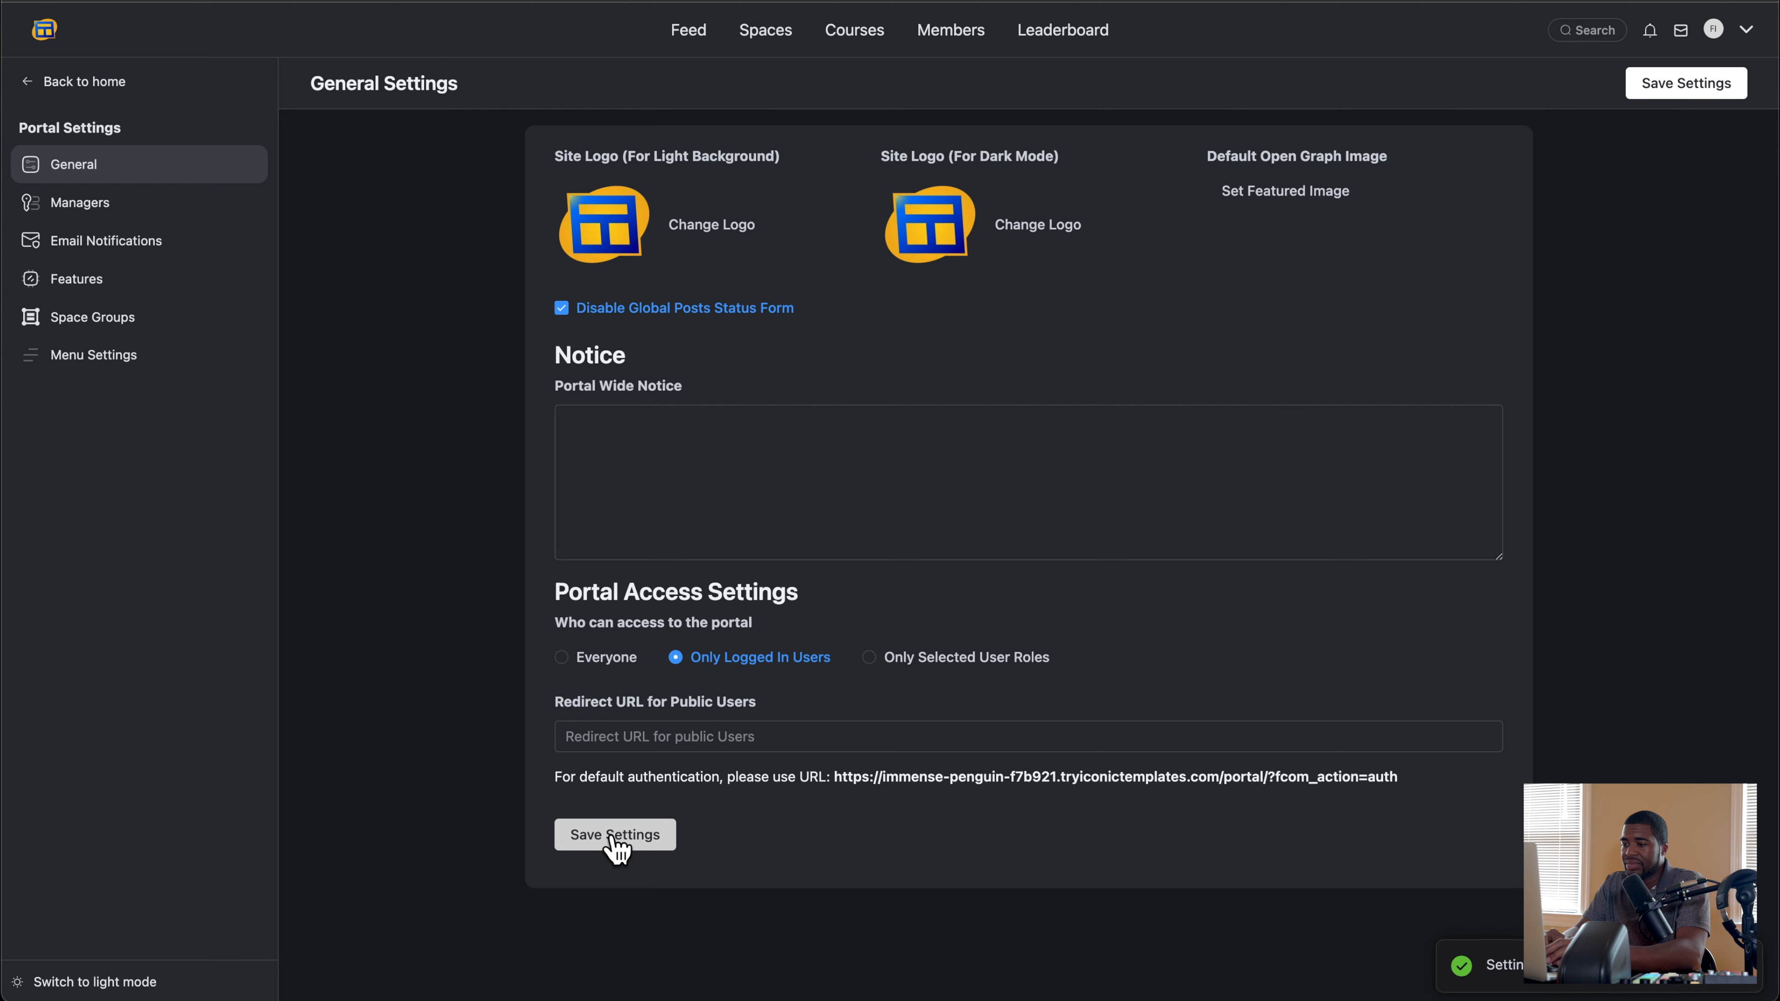
# Step: Open the demo portal as a logged-out visitor in an incognito window to view its login page
pyautogui.press('super+shift+n')
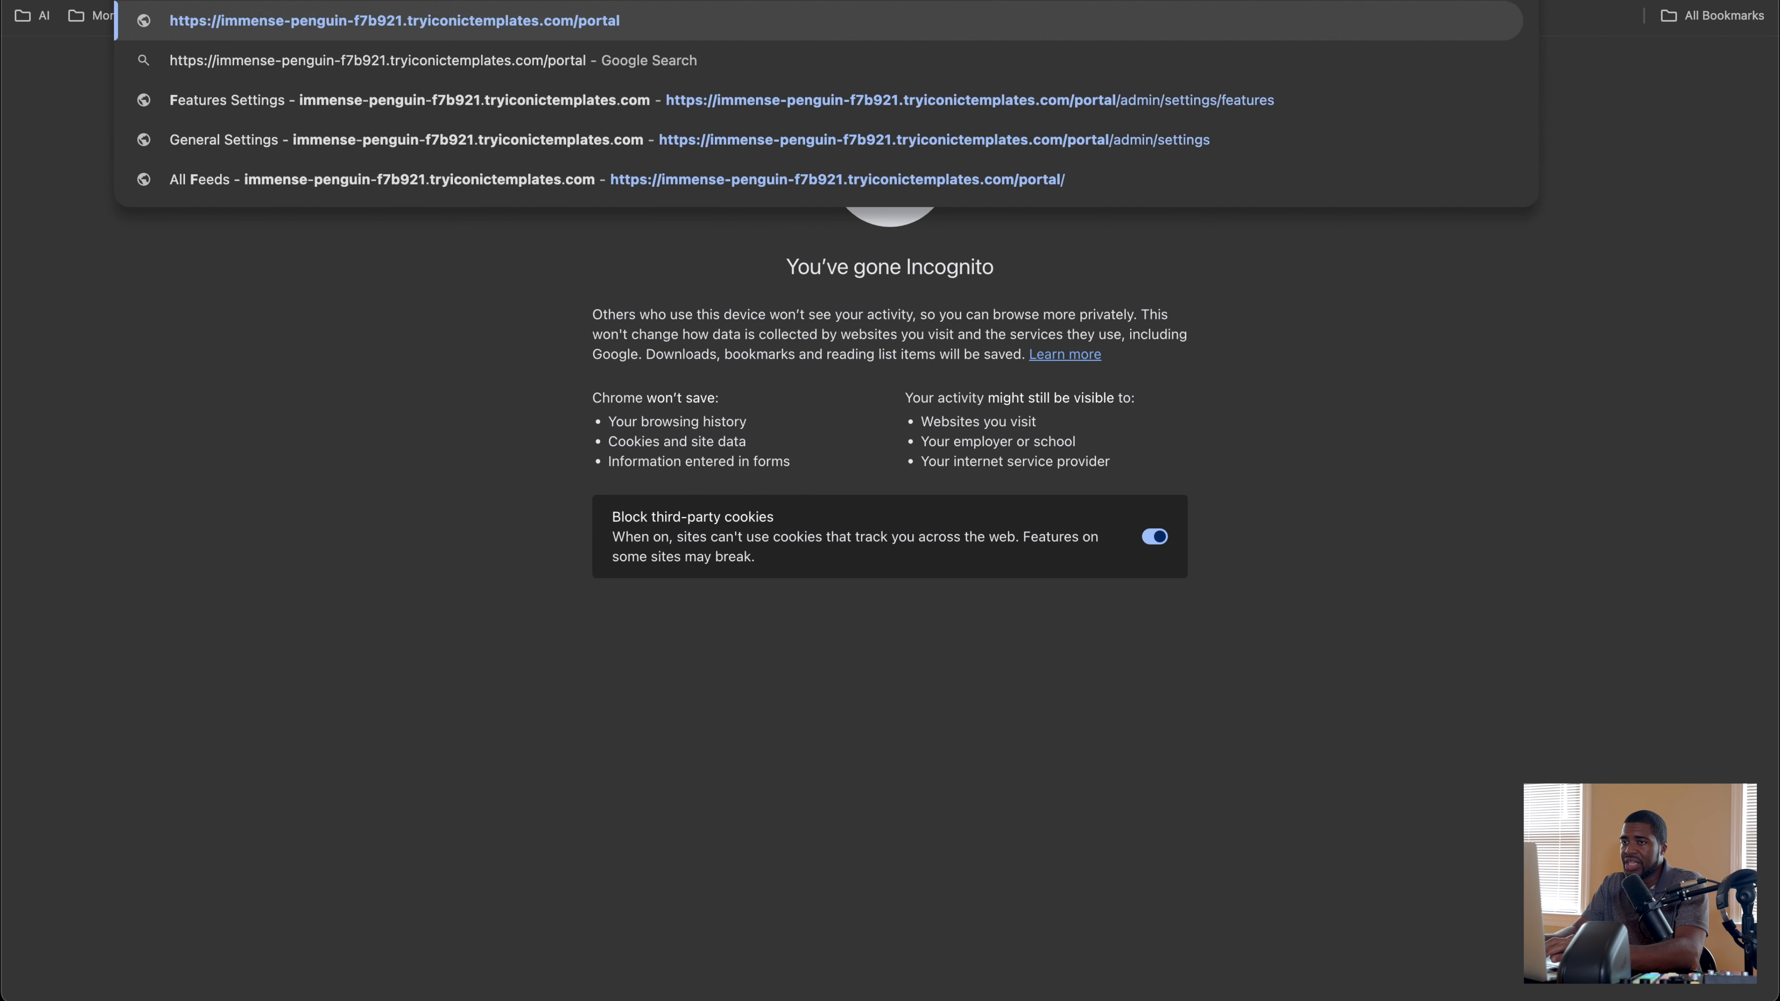
pyautogui.press('Return')
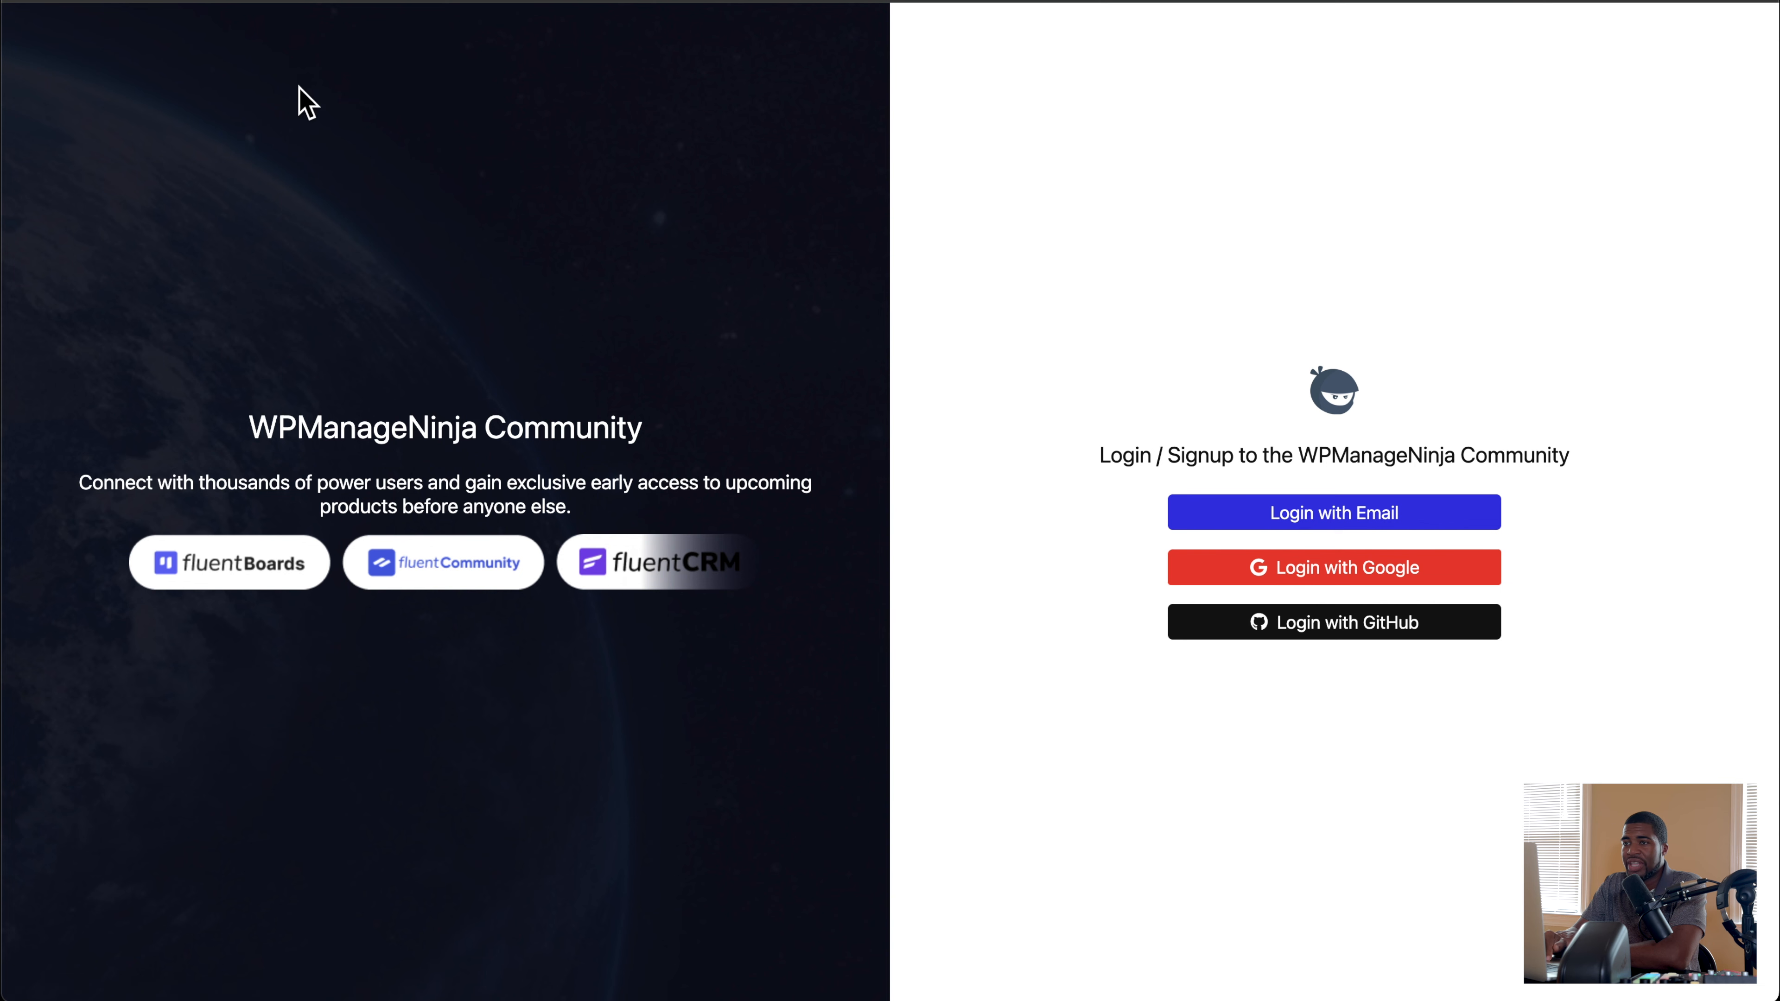
pyautogui.click(210, 1)
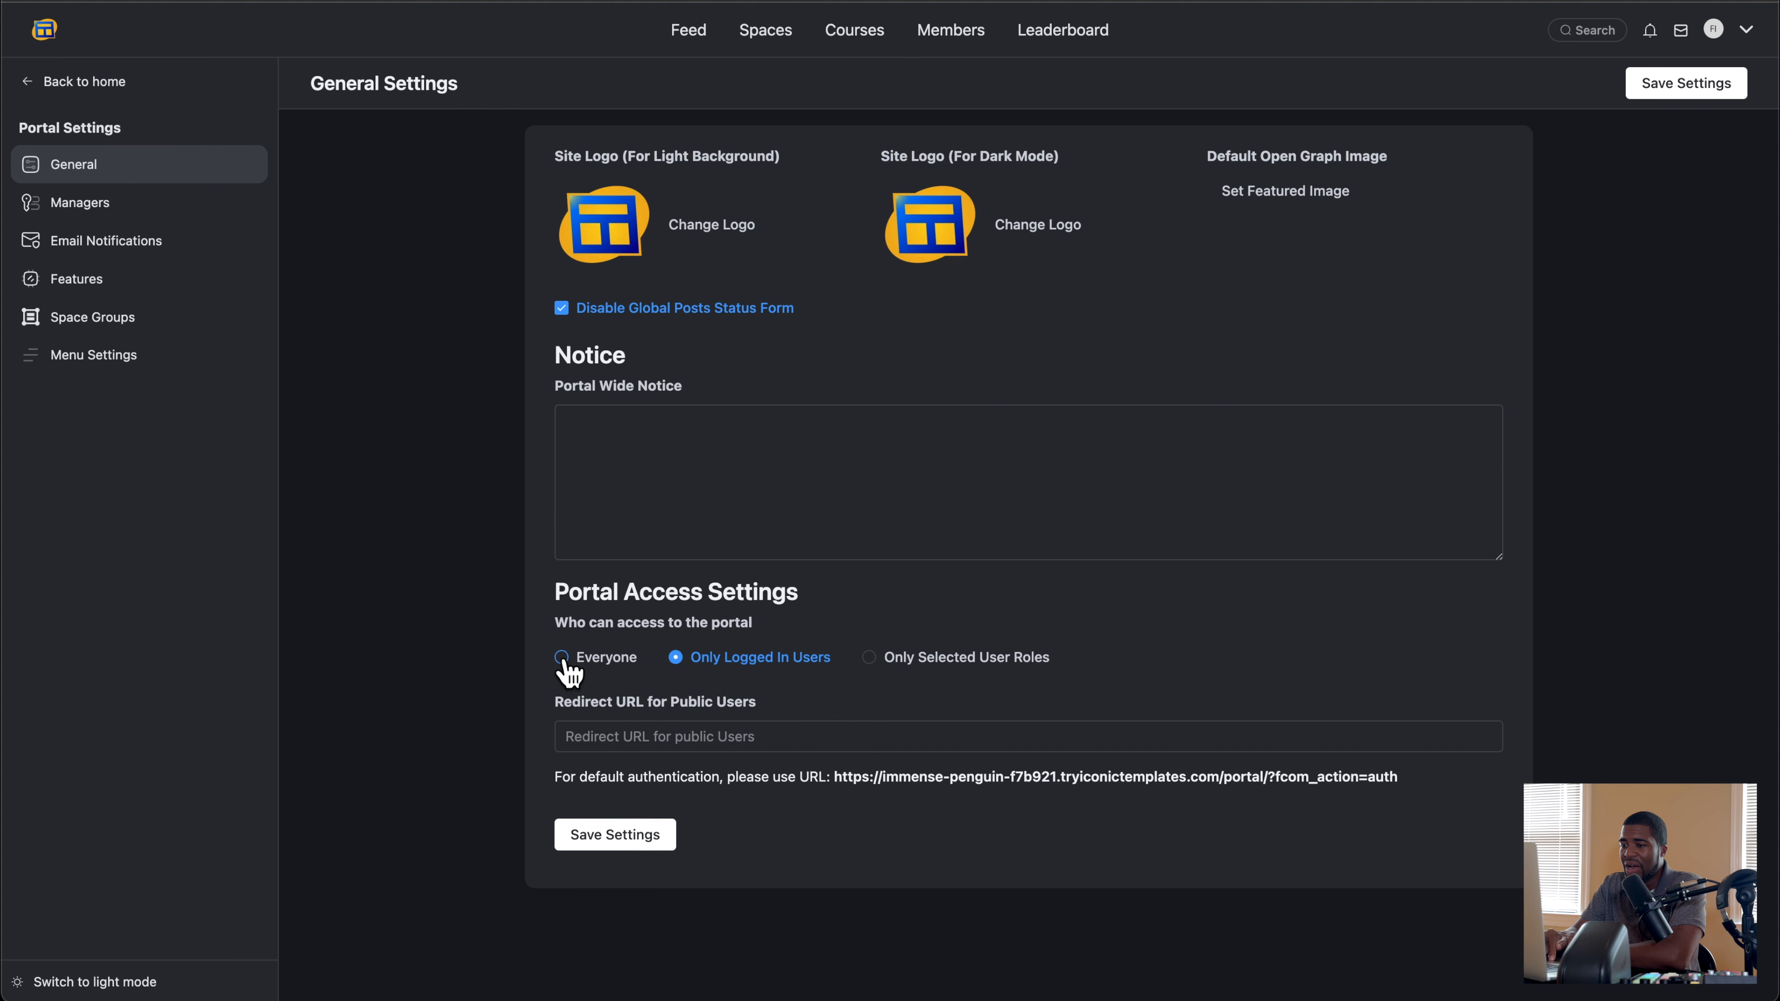
# Step: Set the portal access back to Everyone, save the settings, and reload the portal in the incognito window
pyautogui.click(563, 659)
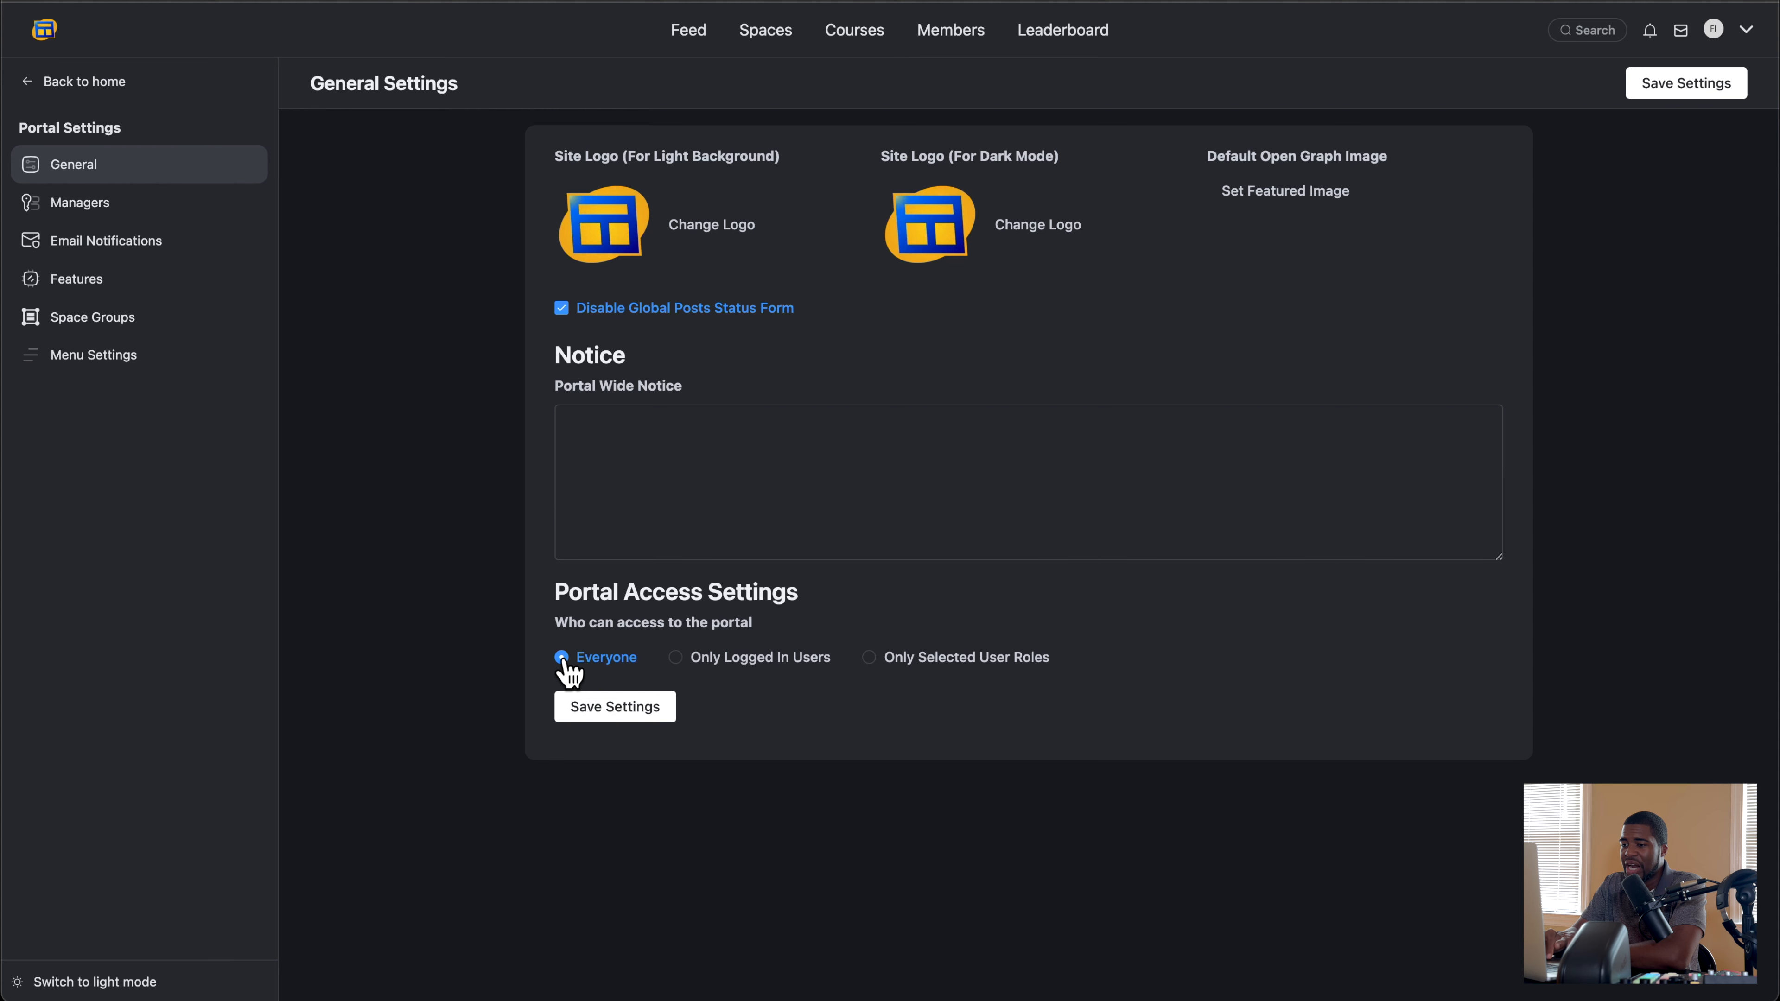
pyautogui.click(627, 708)
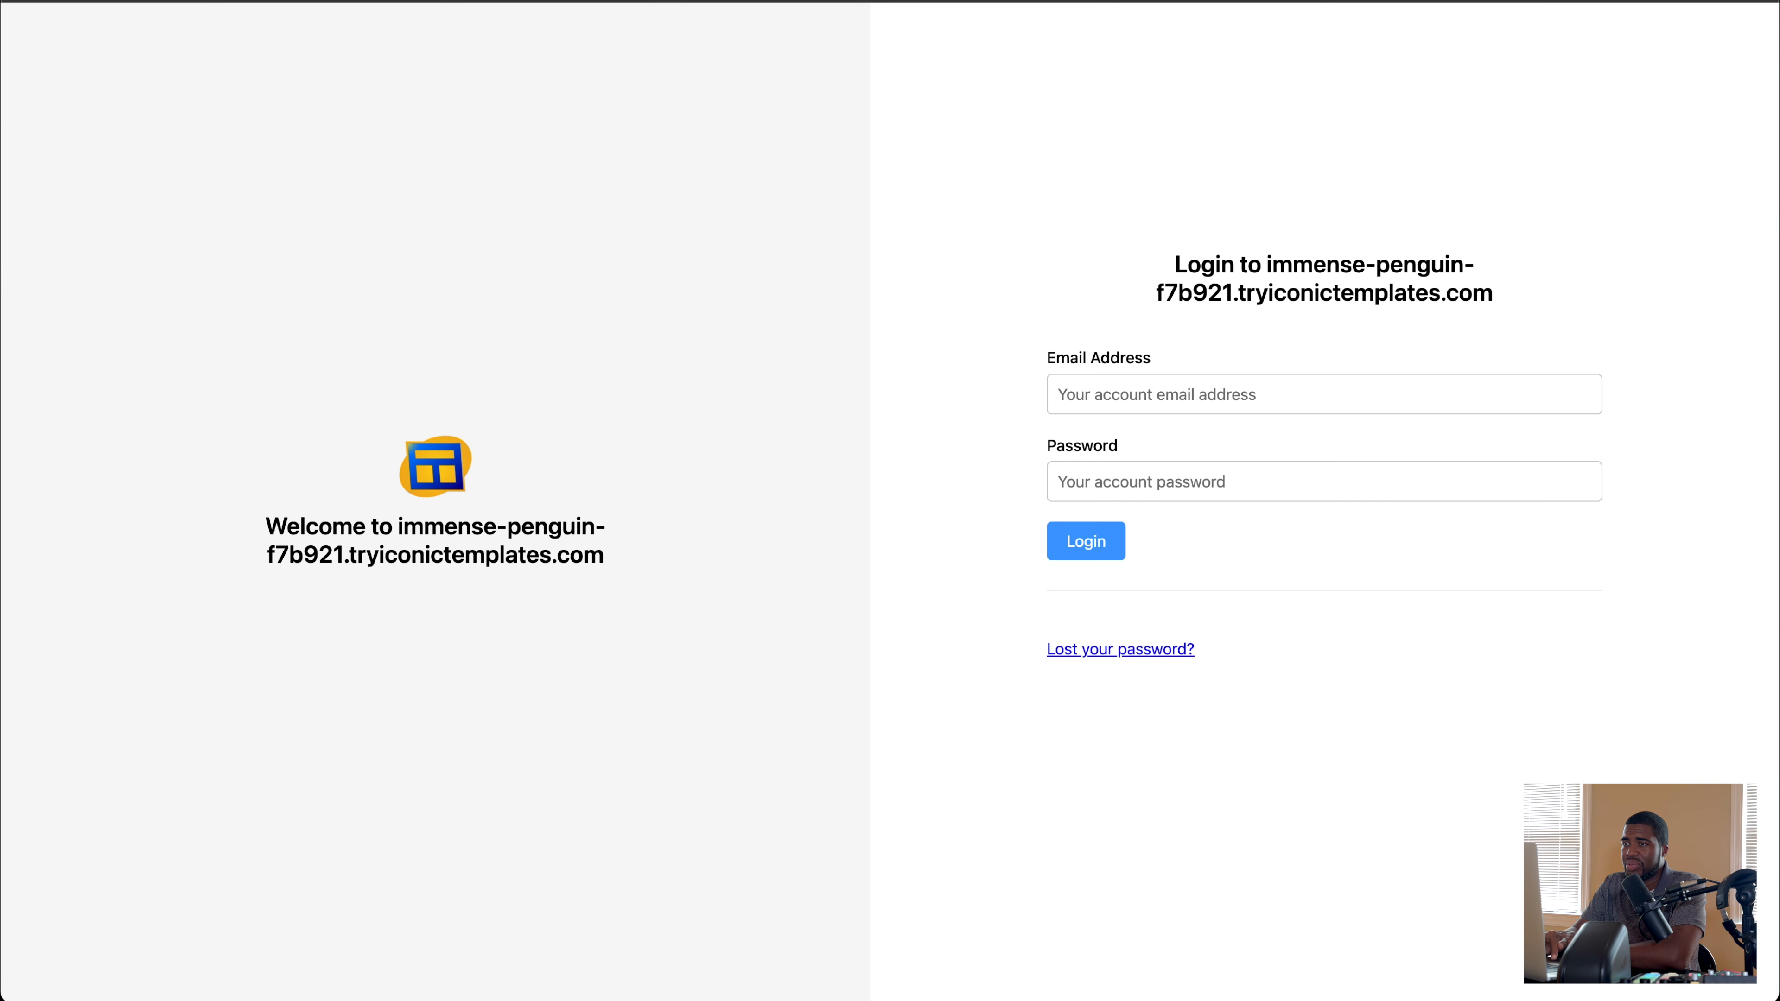
pyautogui.write('https://immense-penguin-f7b921.tryiconictemplates.com/portal')
pyautogui.press('Return')
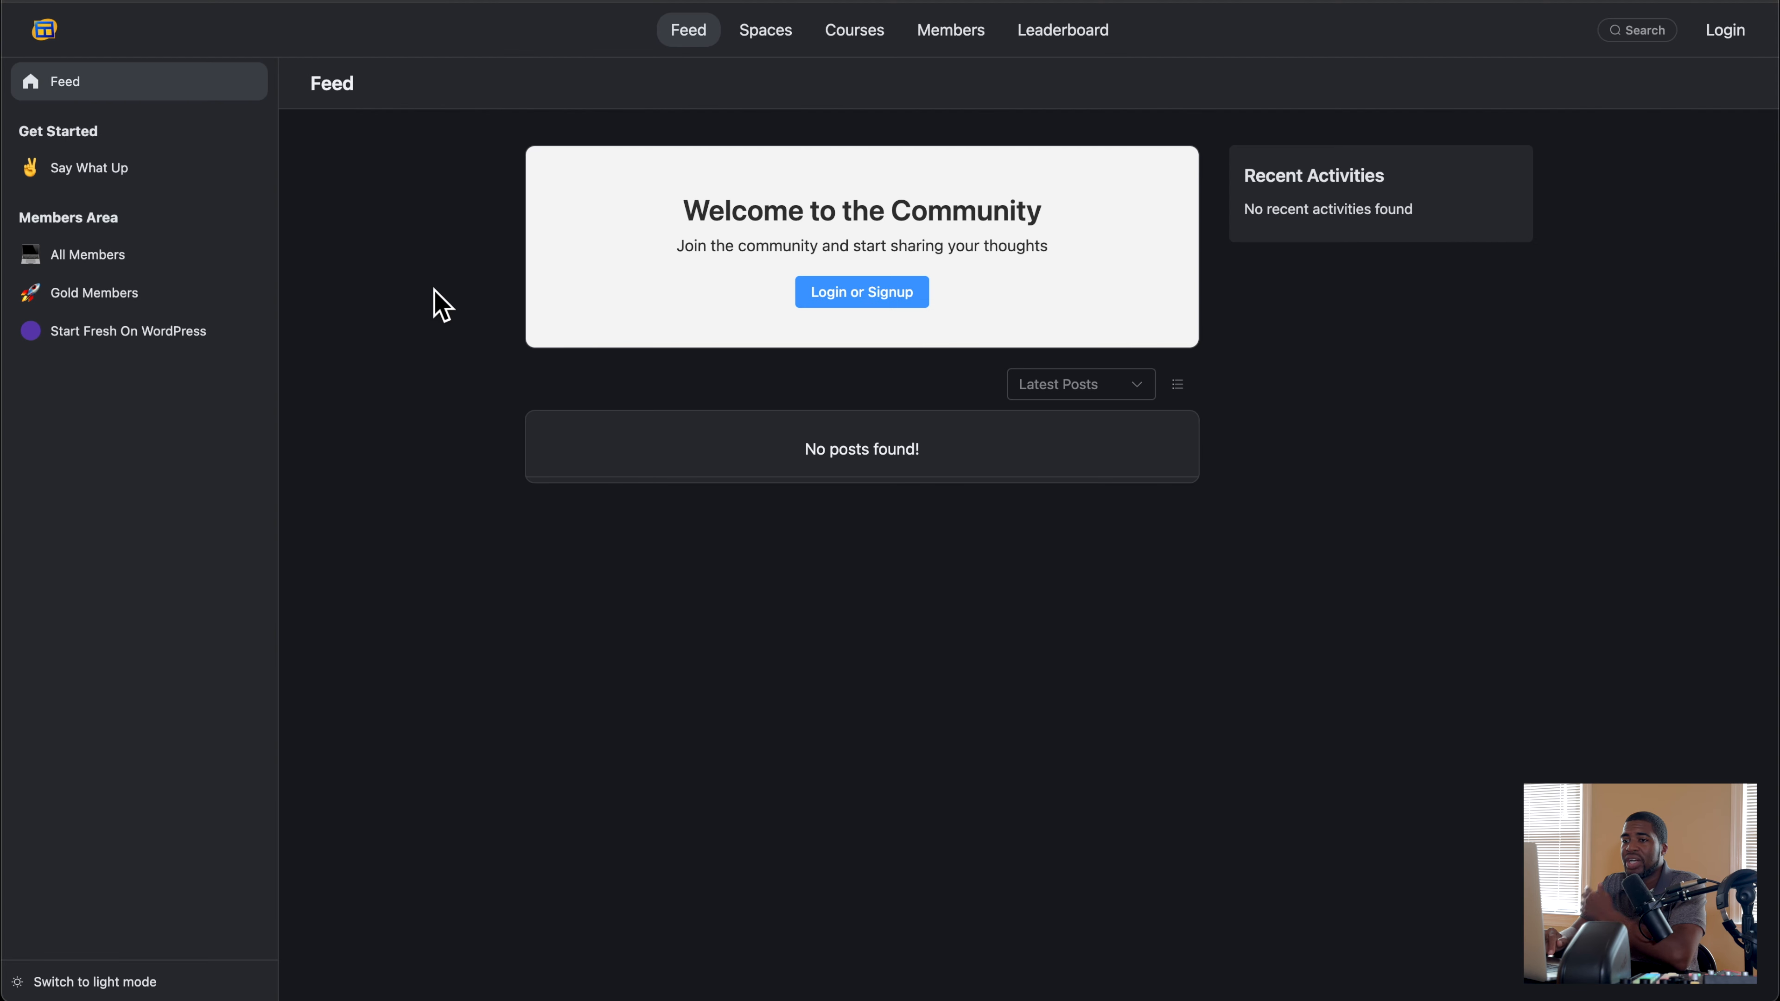
# Step: As a logged-out visitor, look over the portal's Spaces page, return to the Feed and follow its Login or Signup link
pyautogui.click(766, 42)
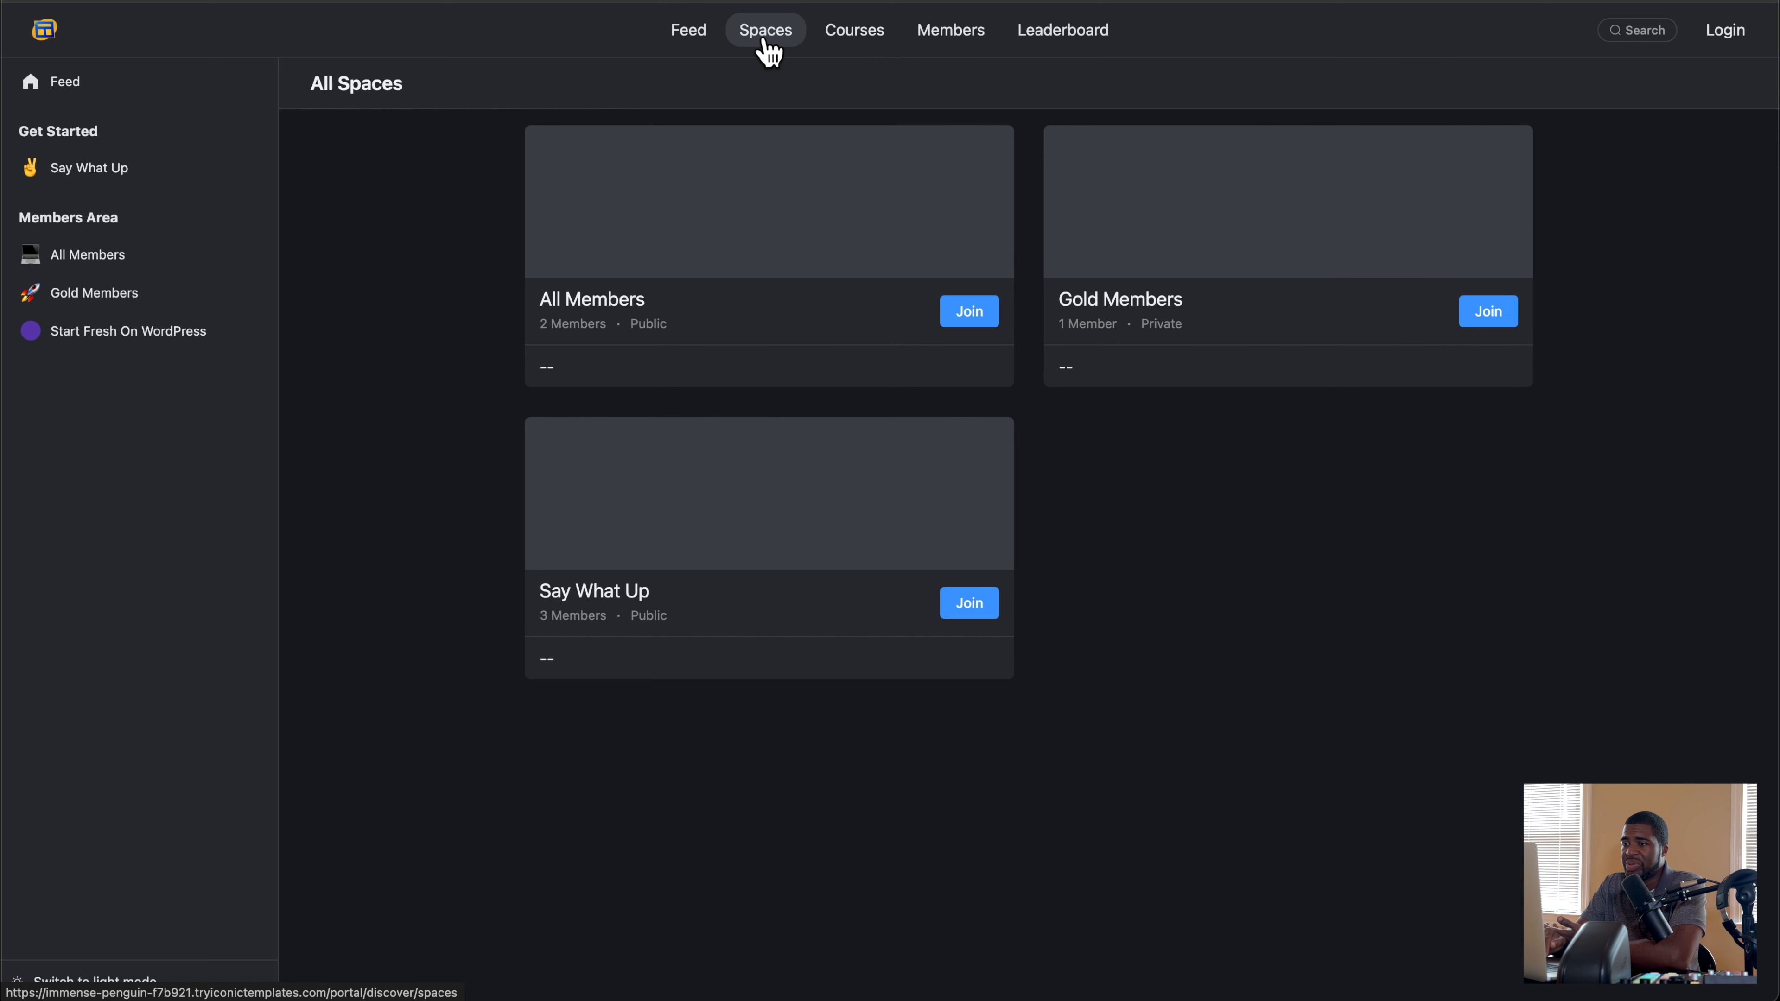
pyautogui.click(689, 37)
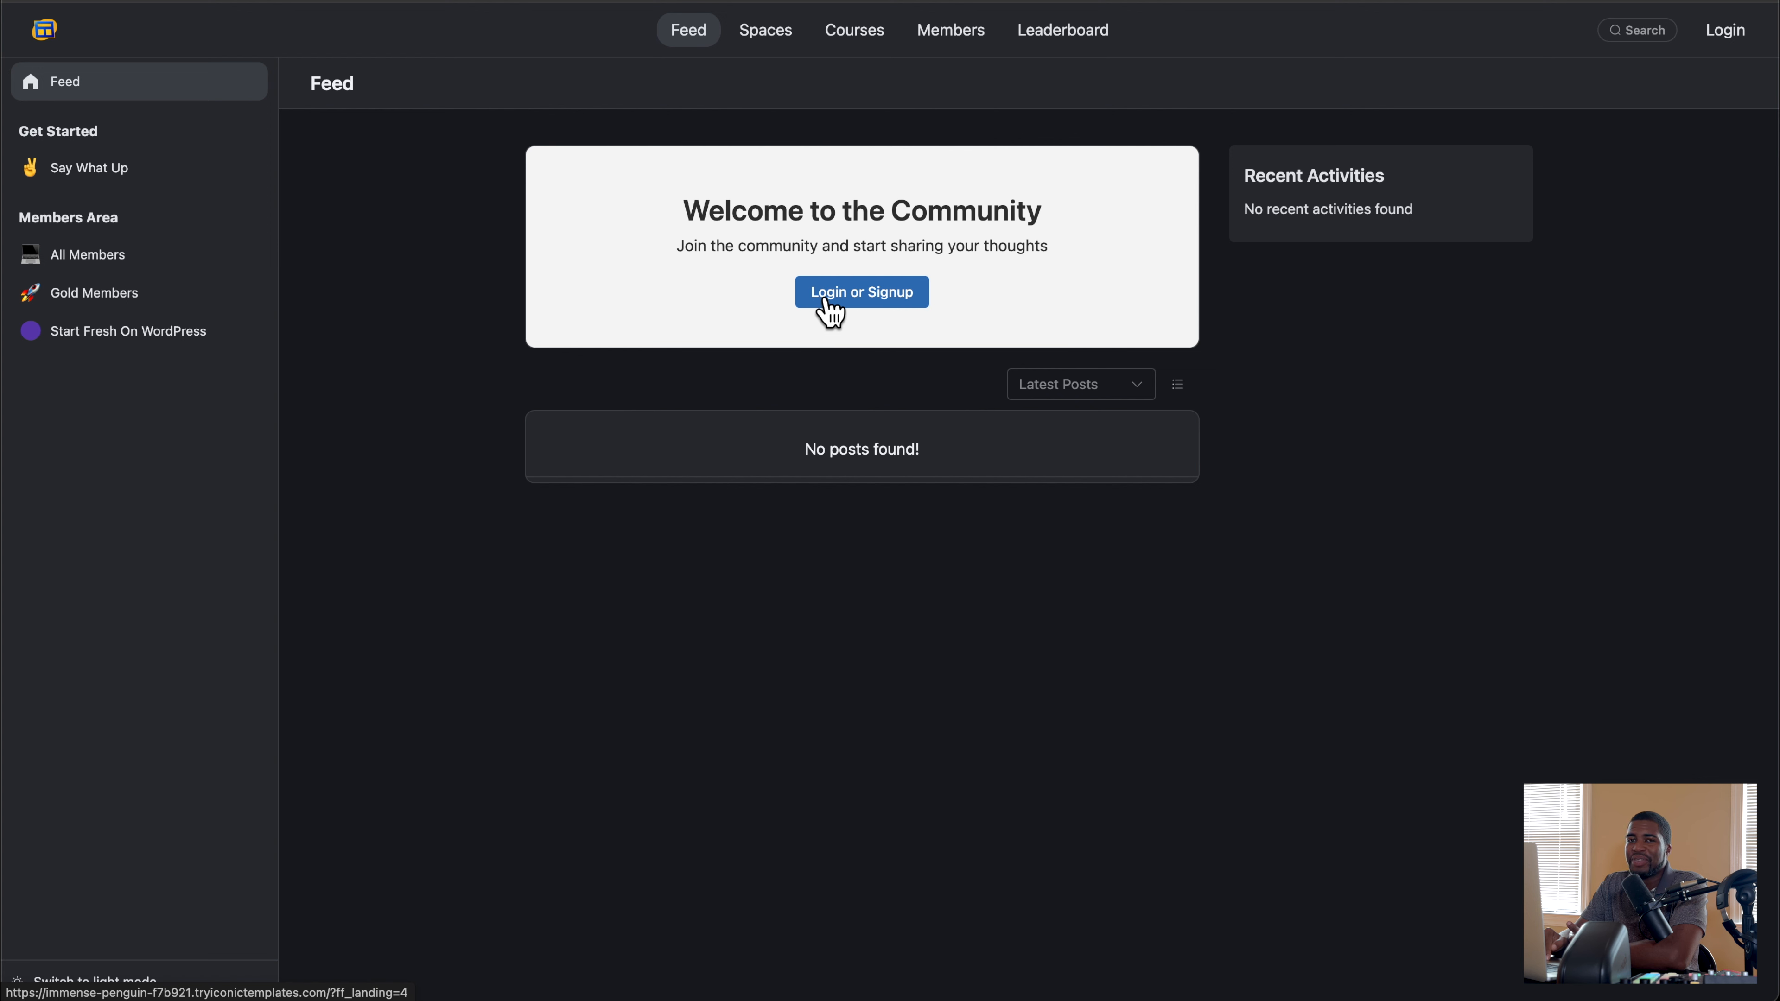
pyautogui.click(861, 301)
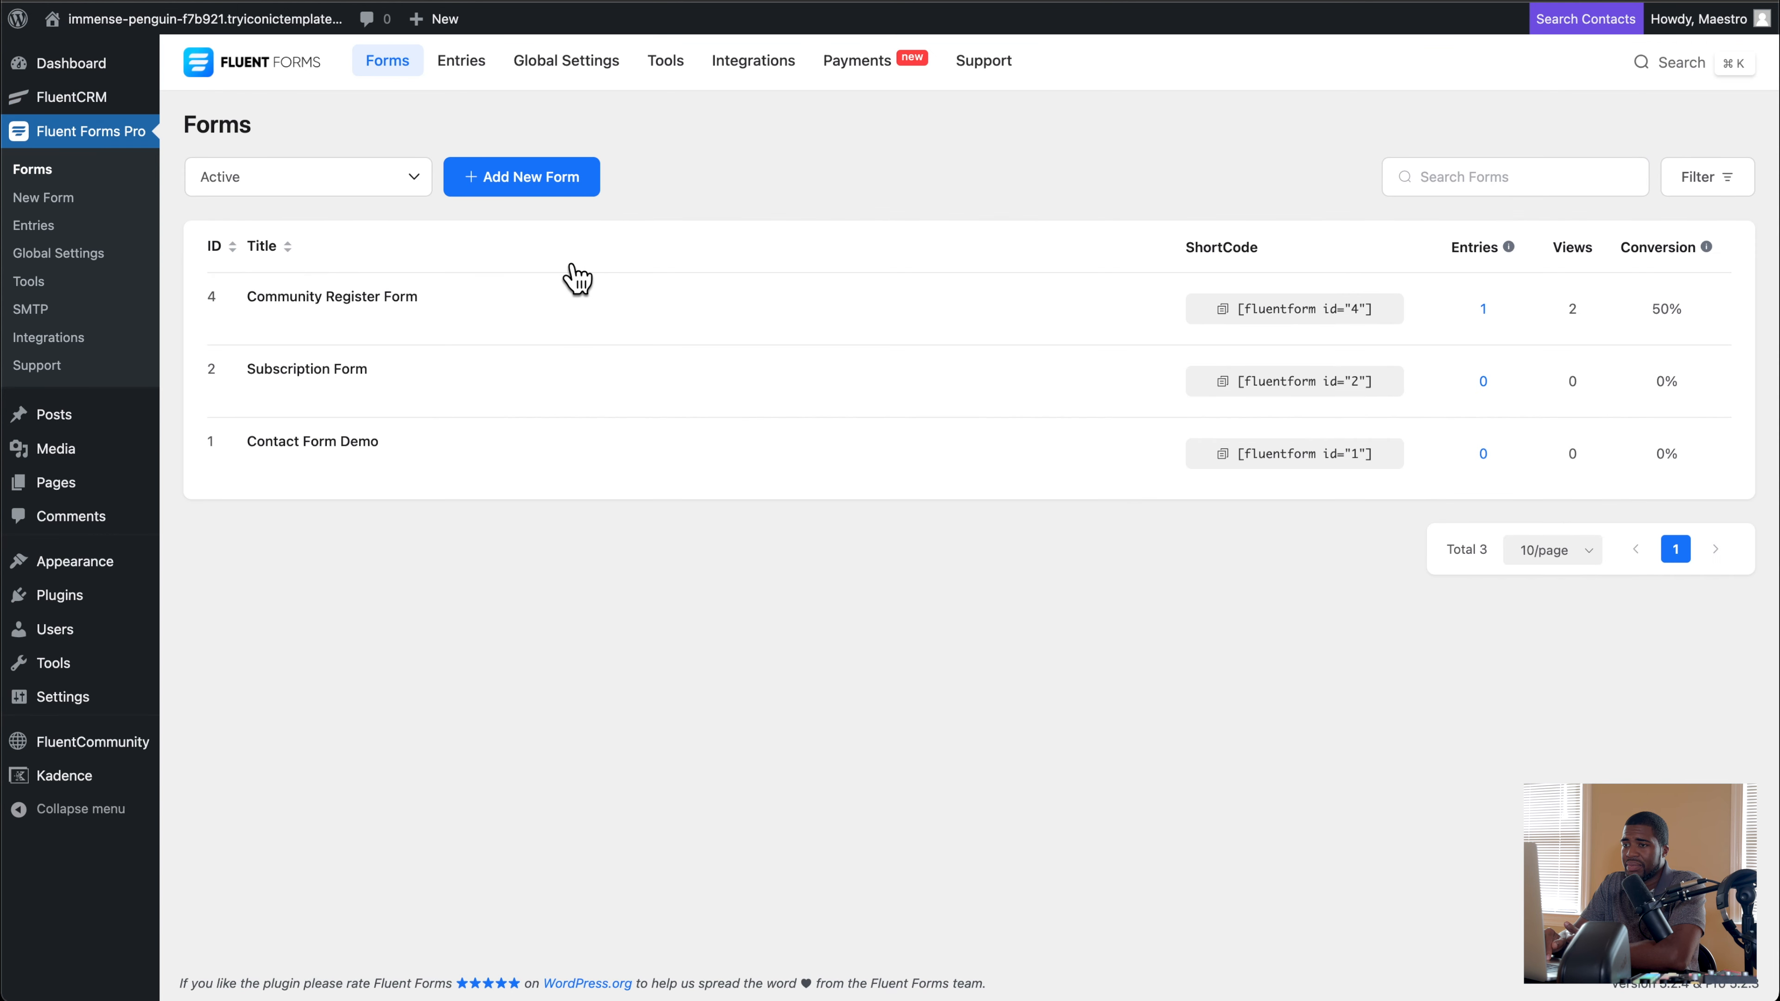
# Step: View the Community Register Form in the Fluent Forms editor, and look over the contact tags and lists in FluentCRM
pyautogui.moveTo(378, 290)
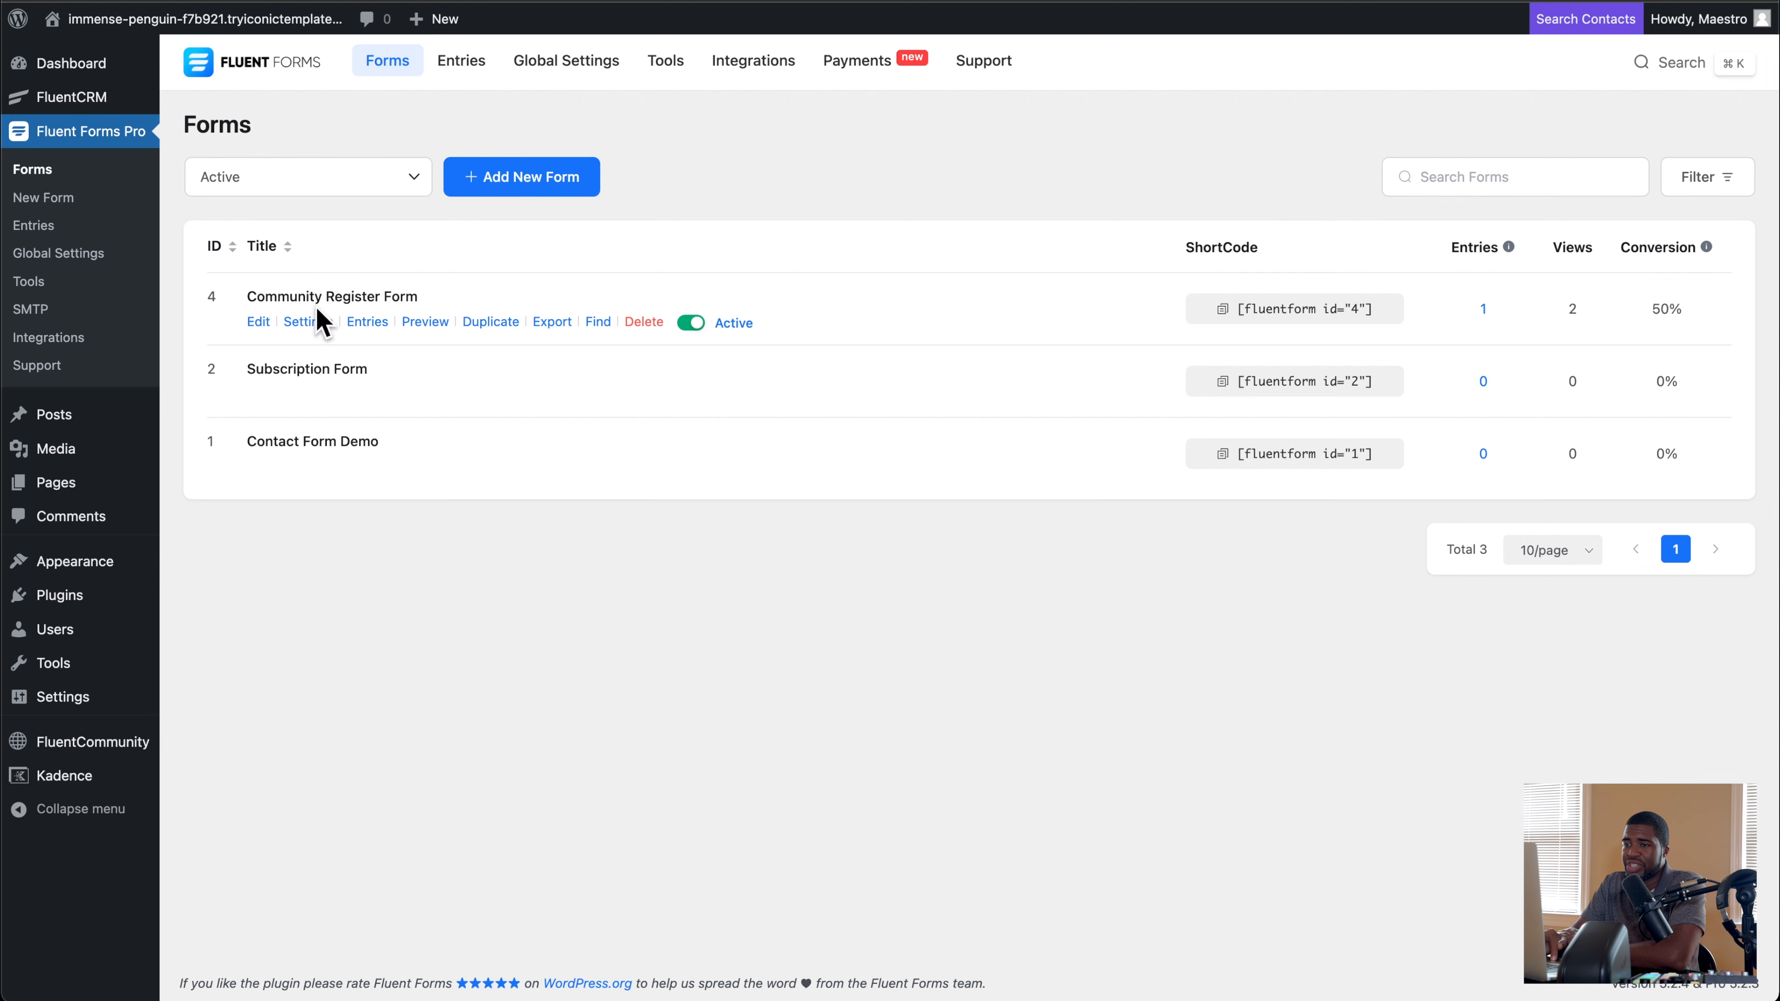
pyautogui.click(259, 323)
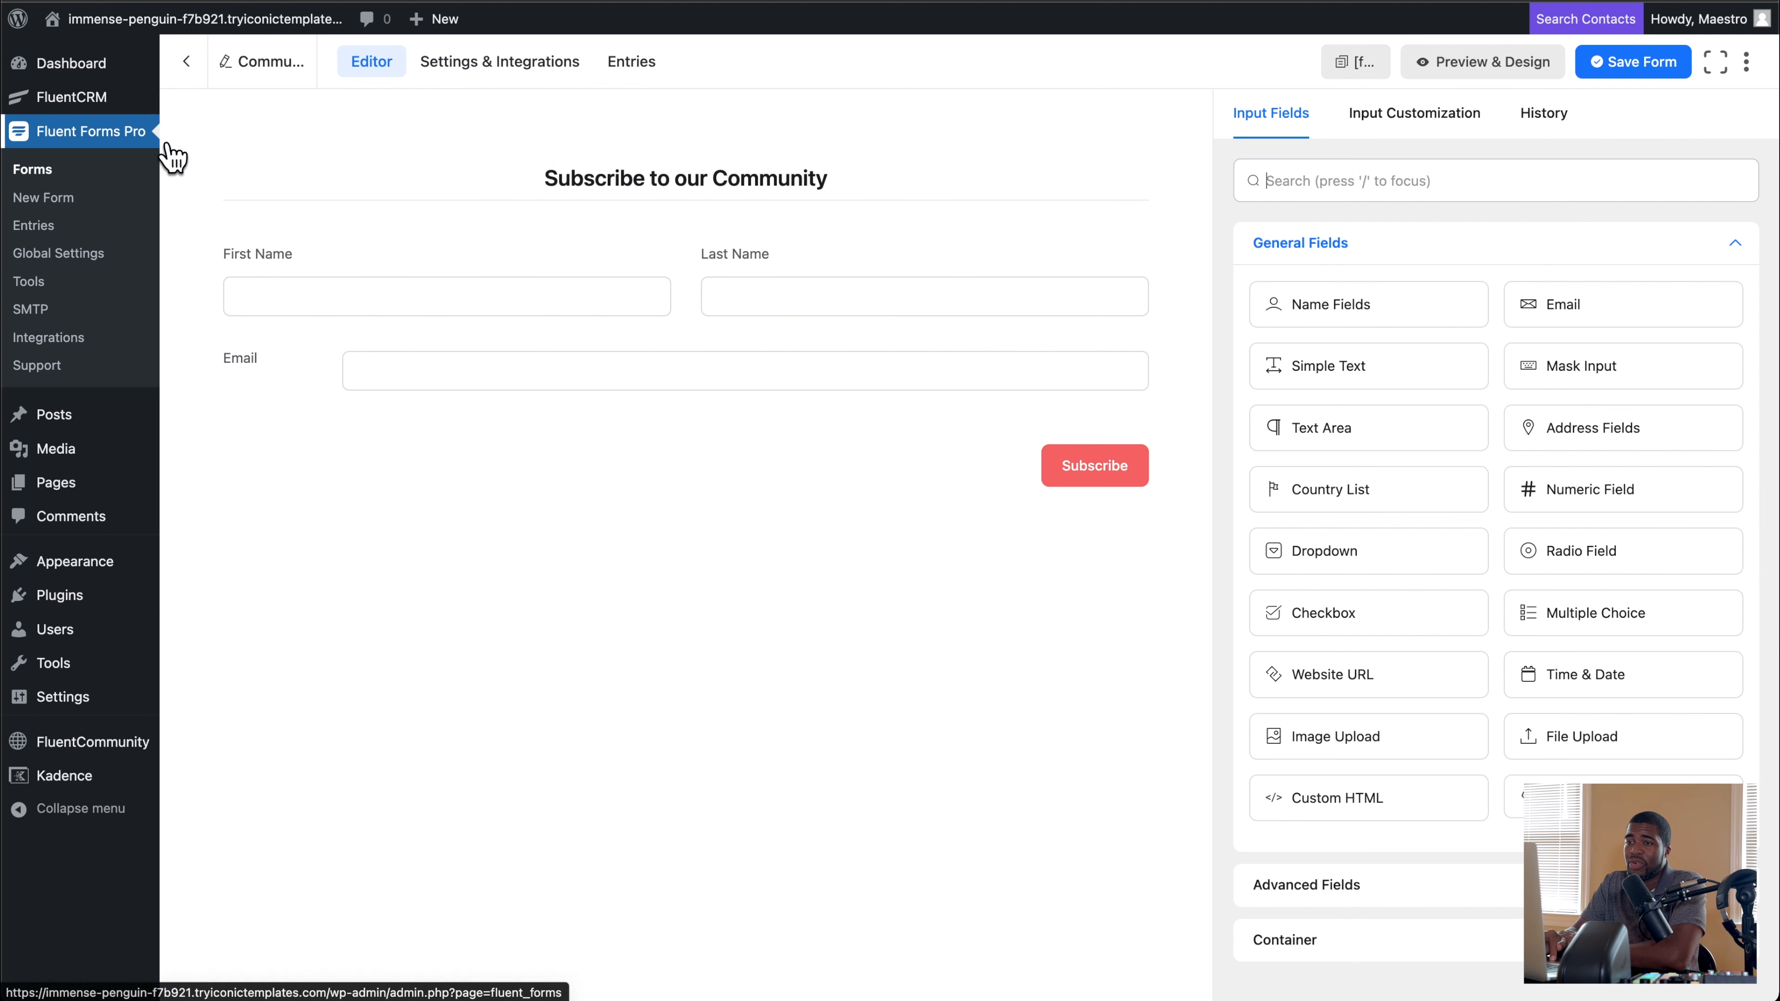
pyautogui.moveTo(126, 101)
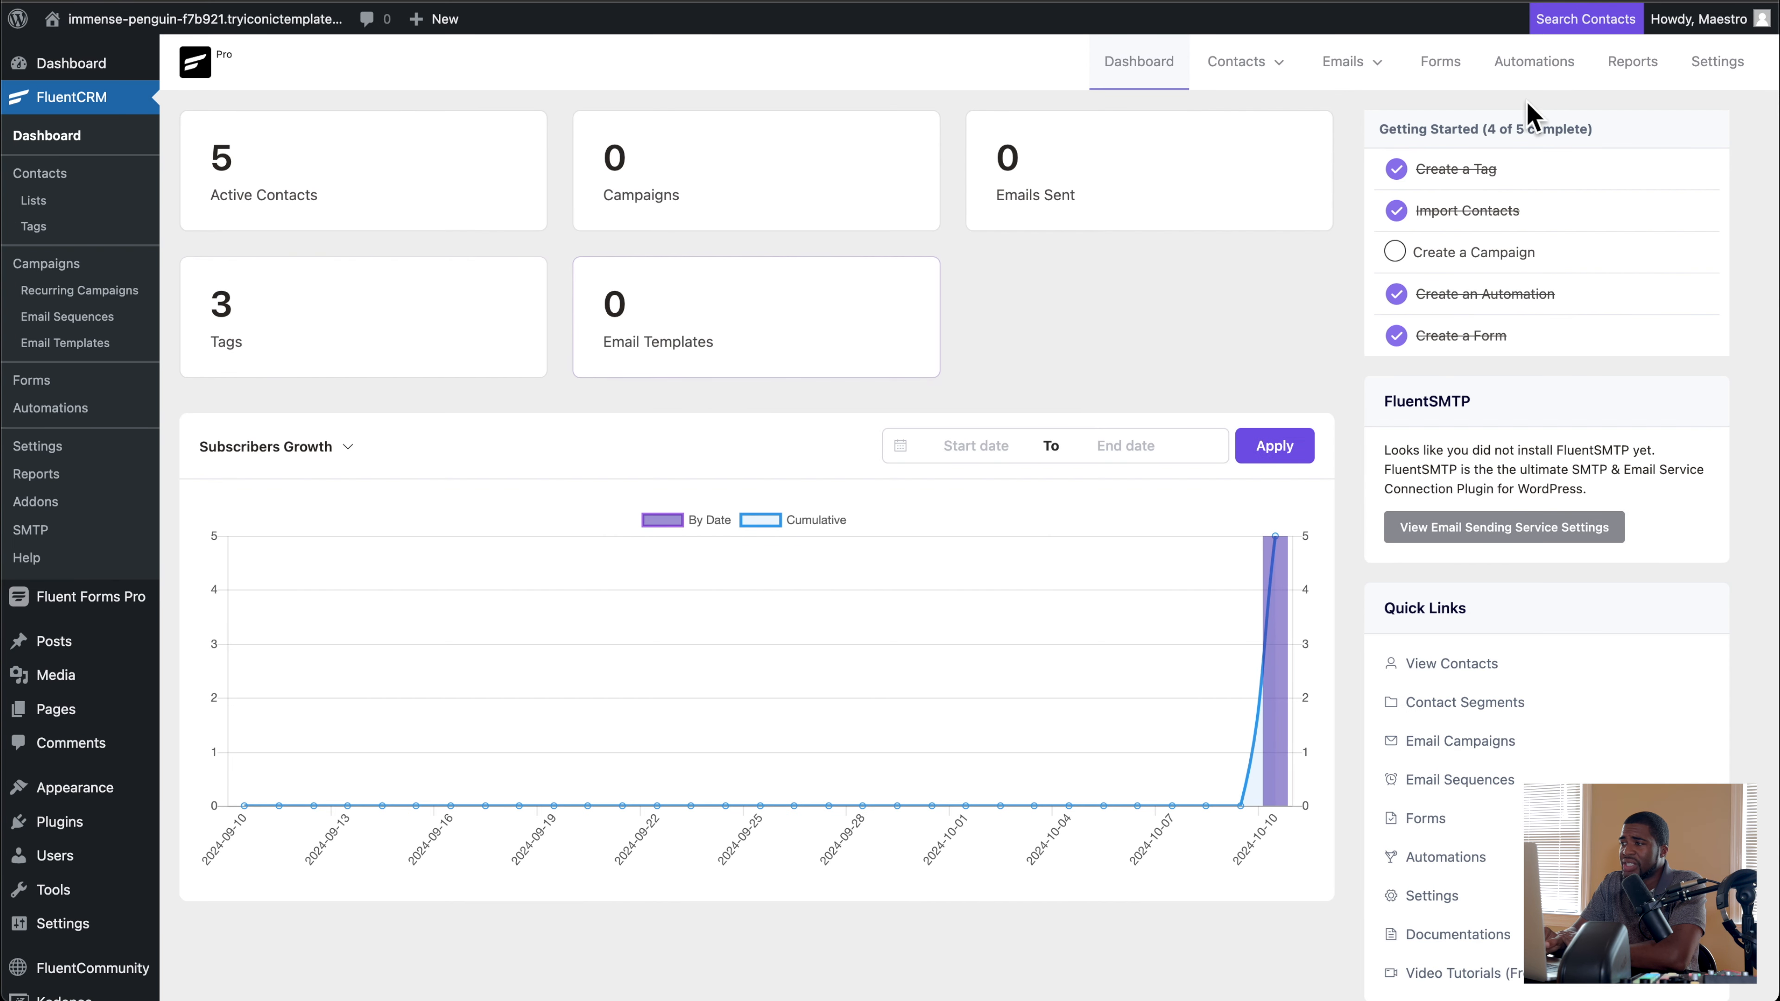
pyautogui.moveTo(1290, 70)
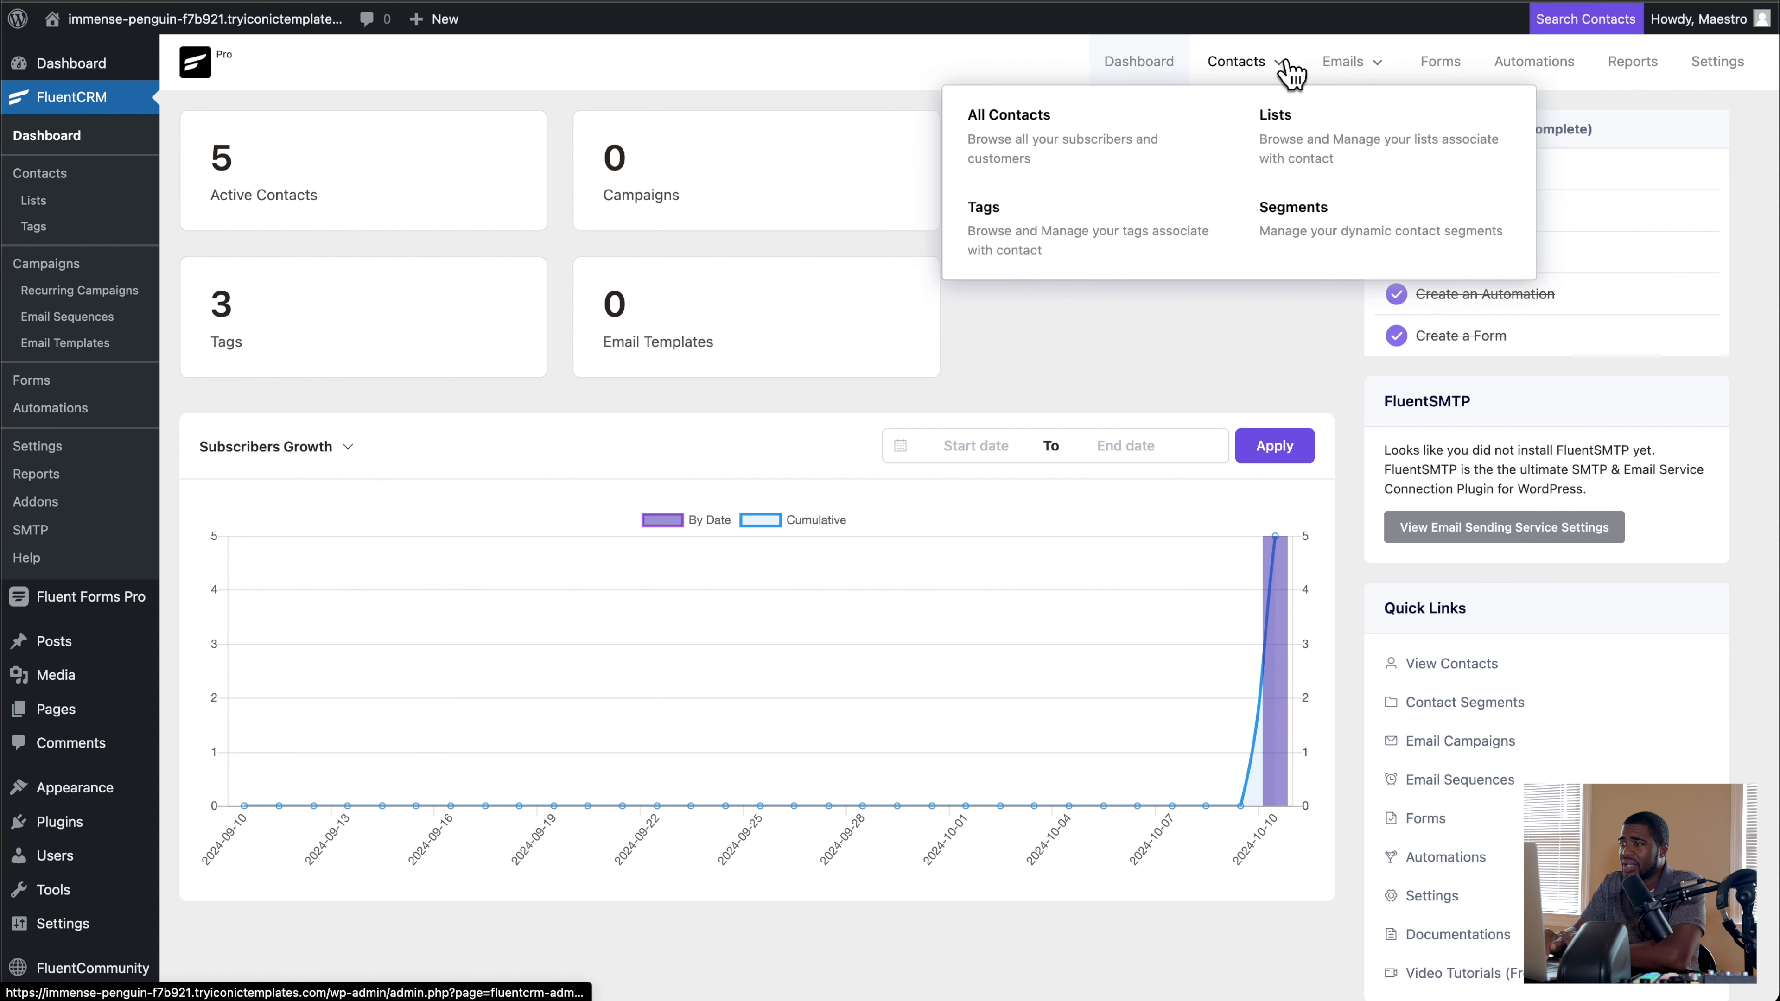
pyautogui.click(1030, 242)
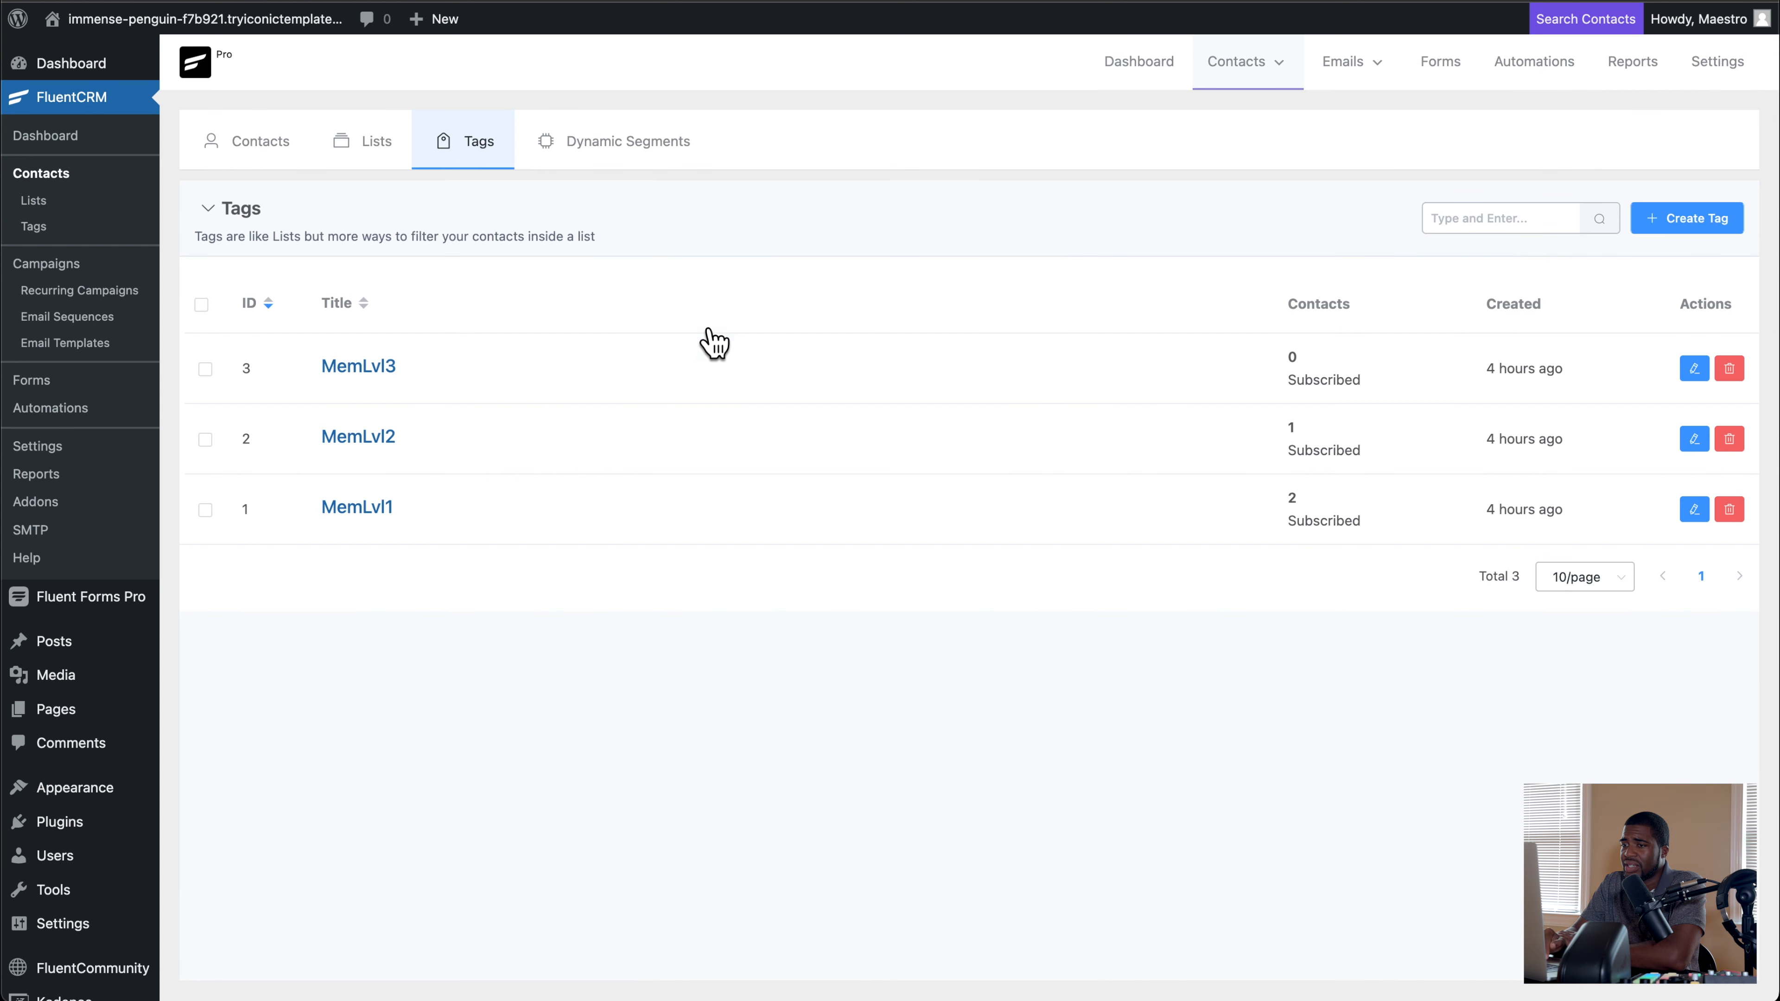
pyautogui.click(375, 142)
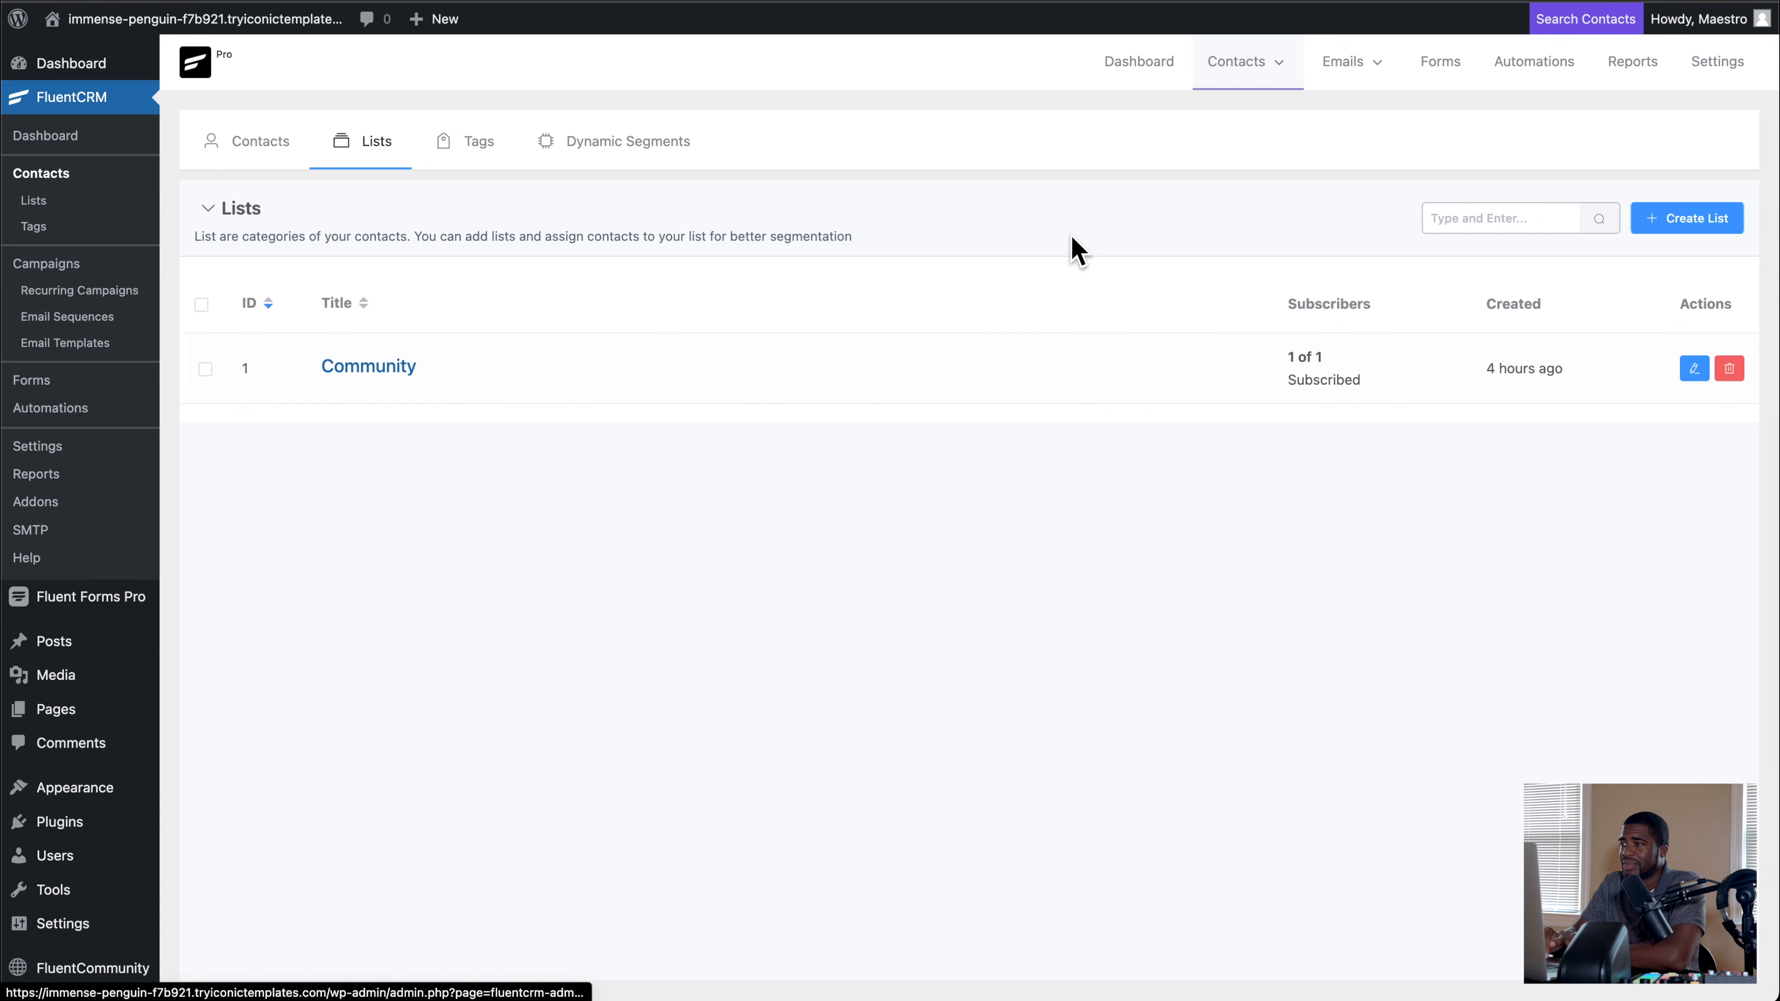
# Step: Open the Enroll In Community automation in FluentCRM and examine its Tag Applied trigger settings
pyautogui.click(1544, 74)
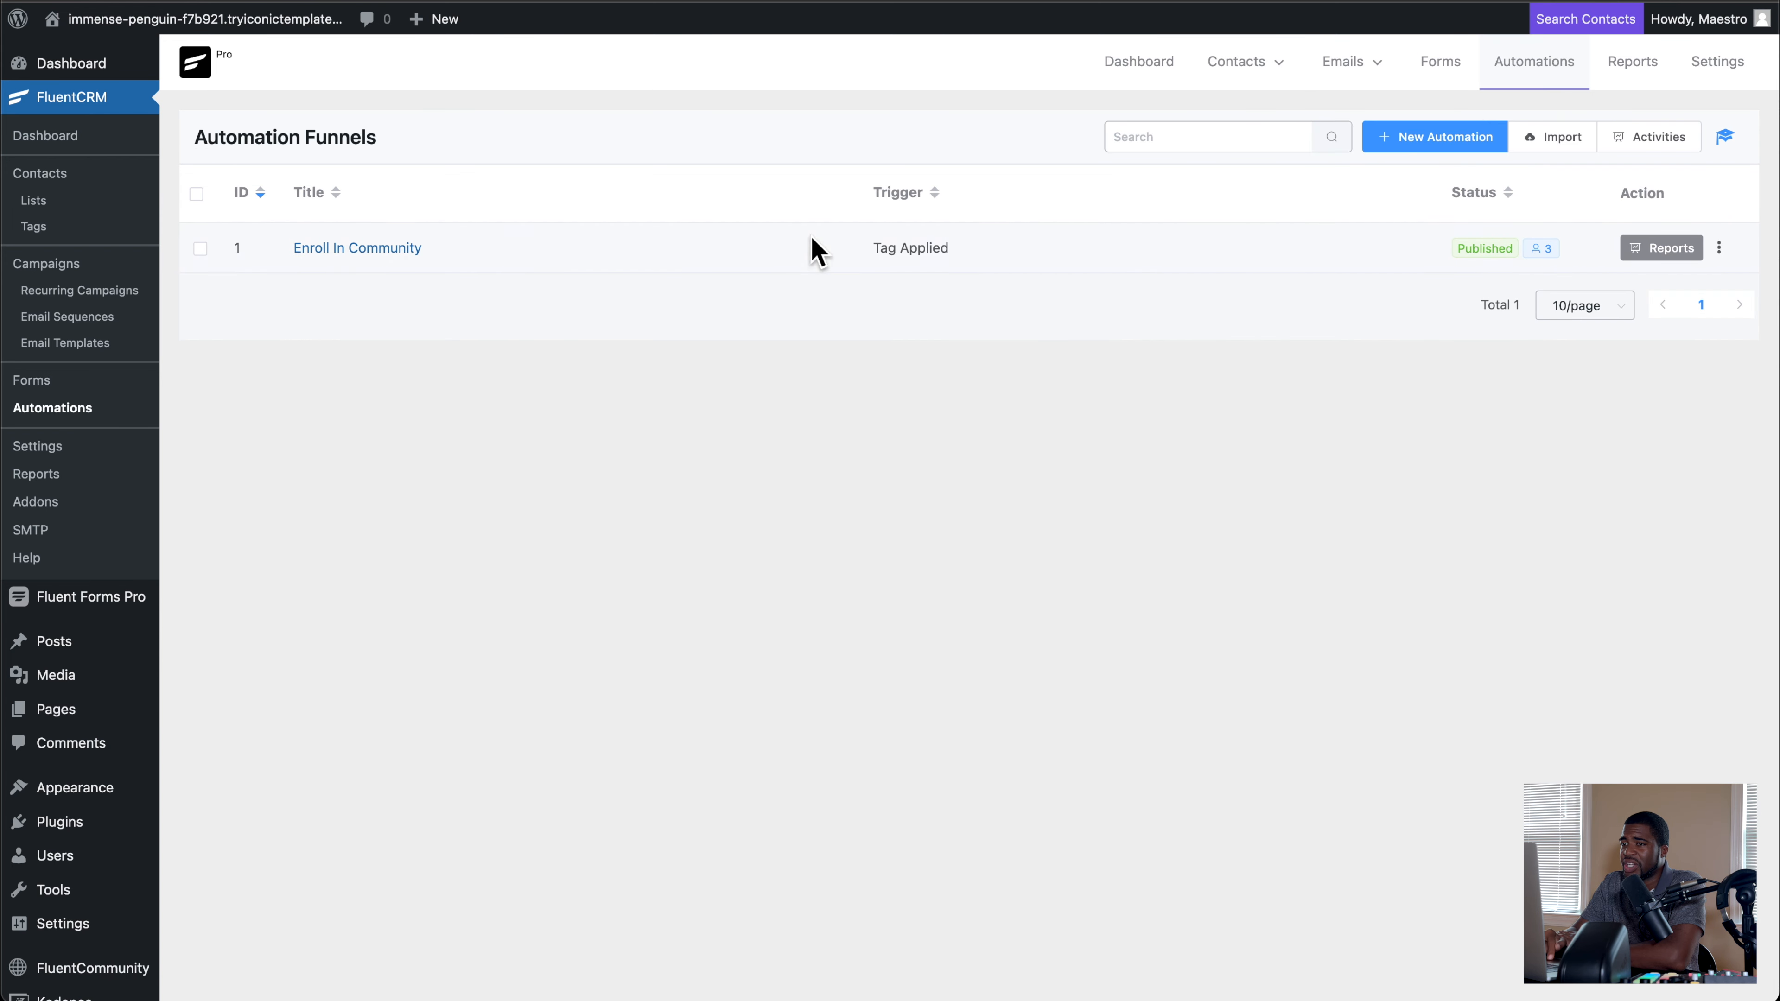
pyautogui.click(401, 254)
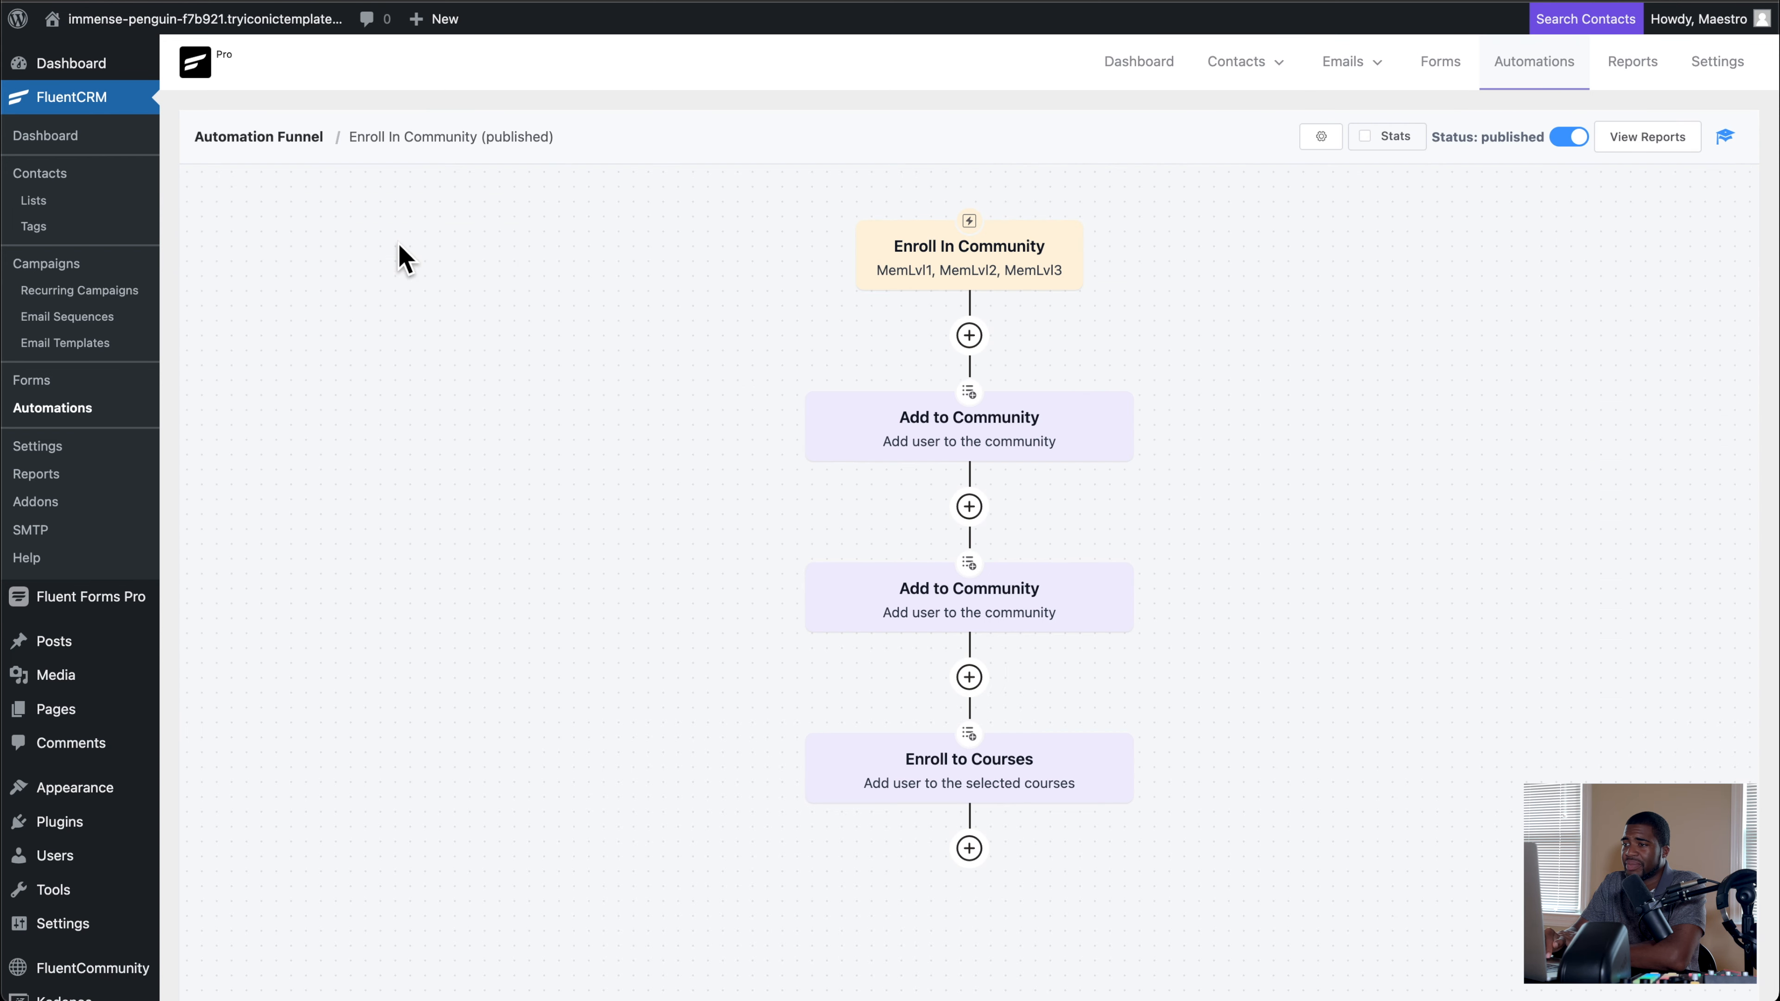
pyautogui.click(974, 277)
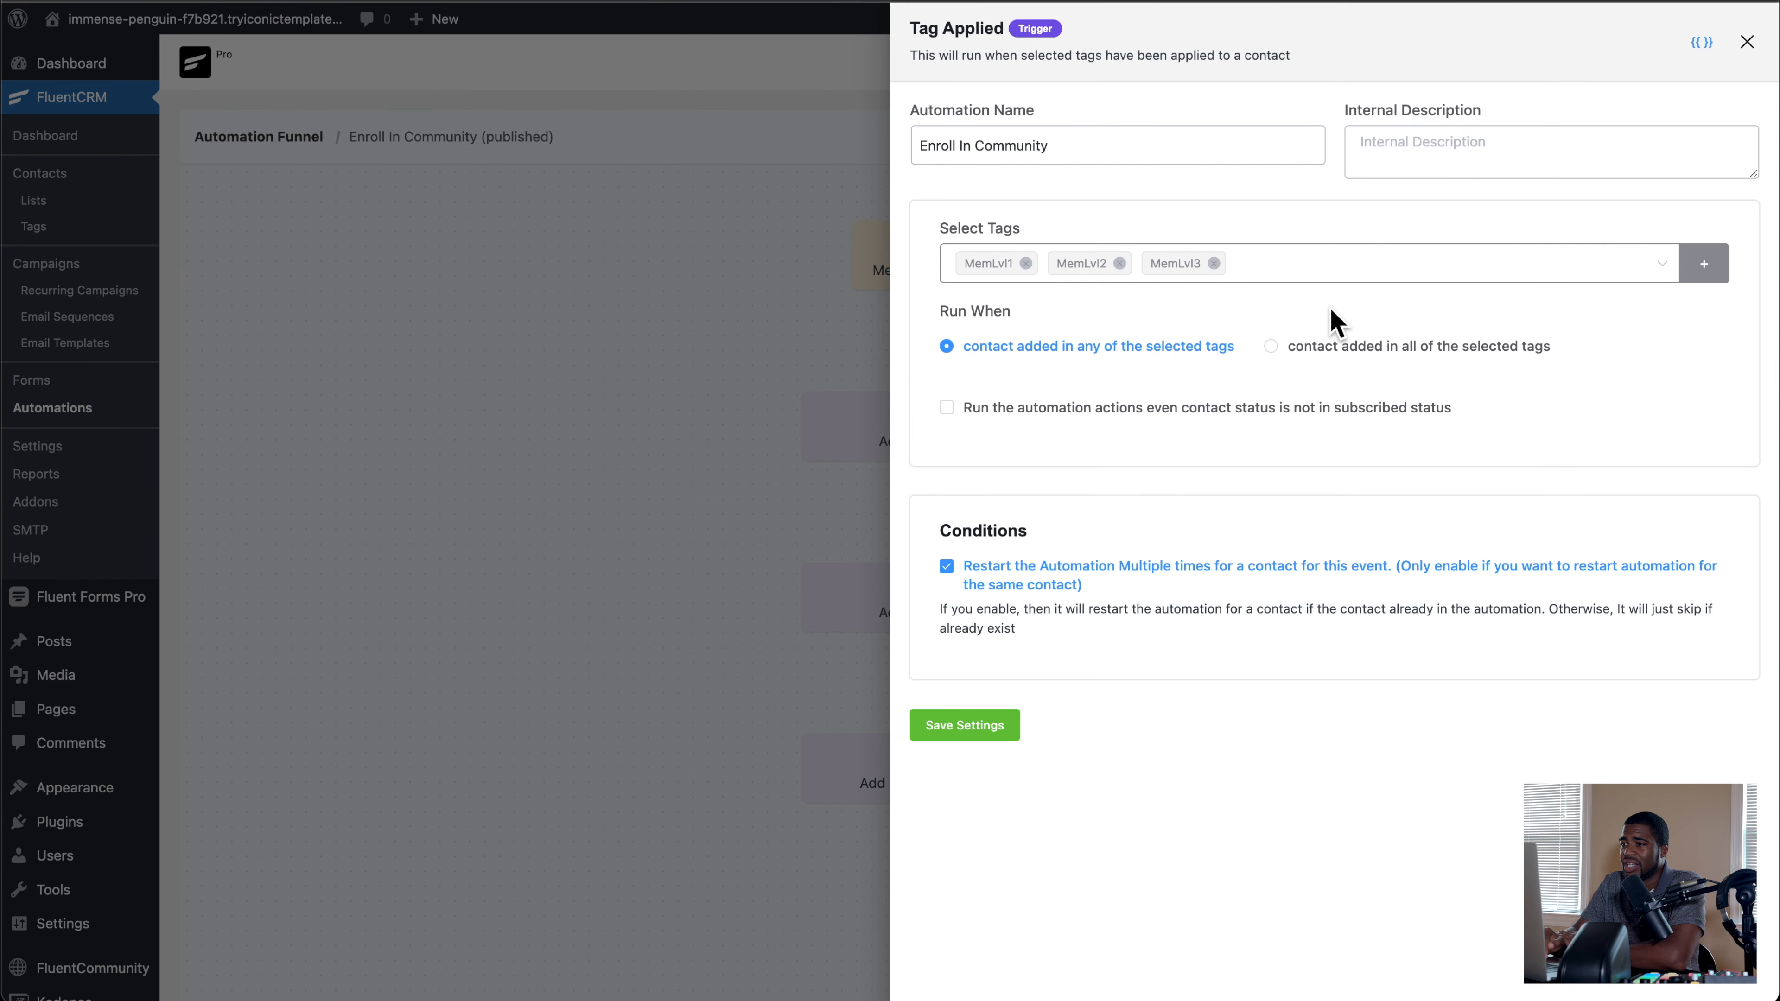
pyautogui.click(1747, 42)
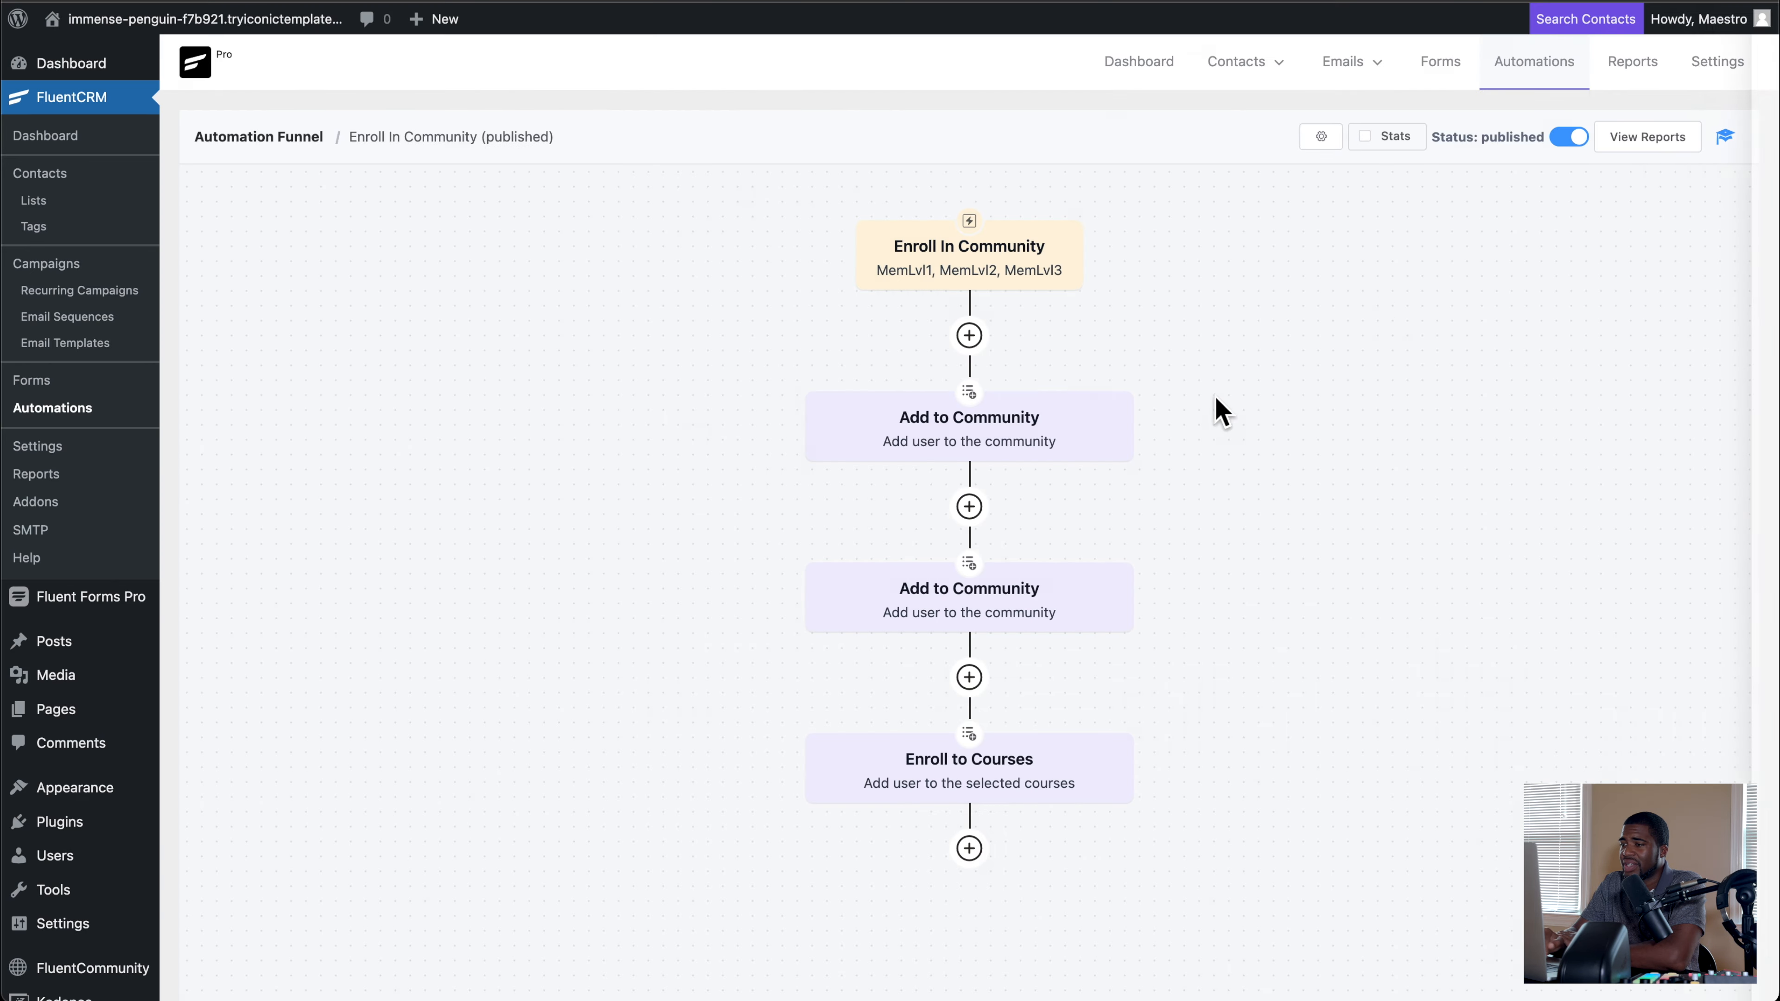
# Step: Check the Say What Up space in the portal, and set the automation's first Add to Community action to Gold Members
pyautogui.click(993, 447)
pyautogui.click(1056, 269)
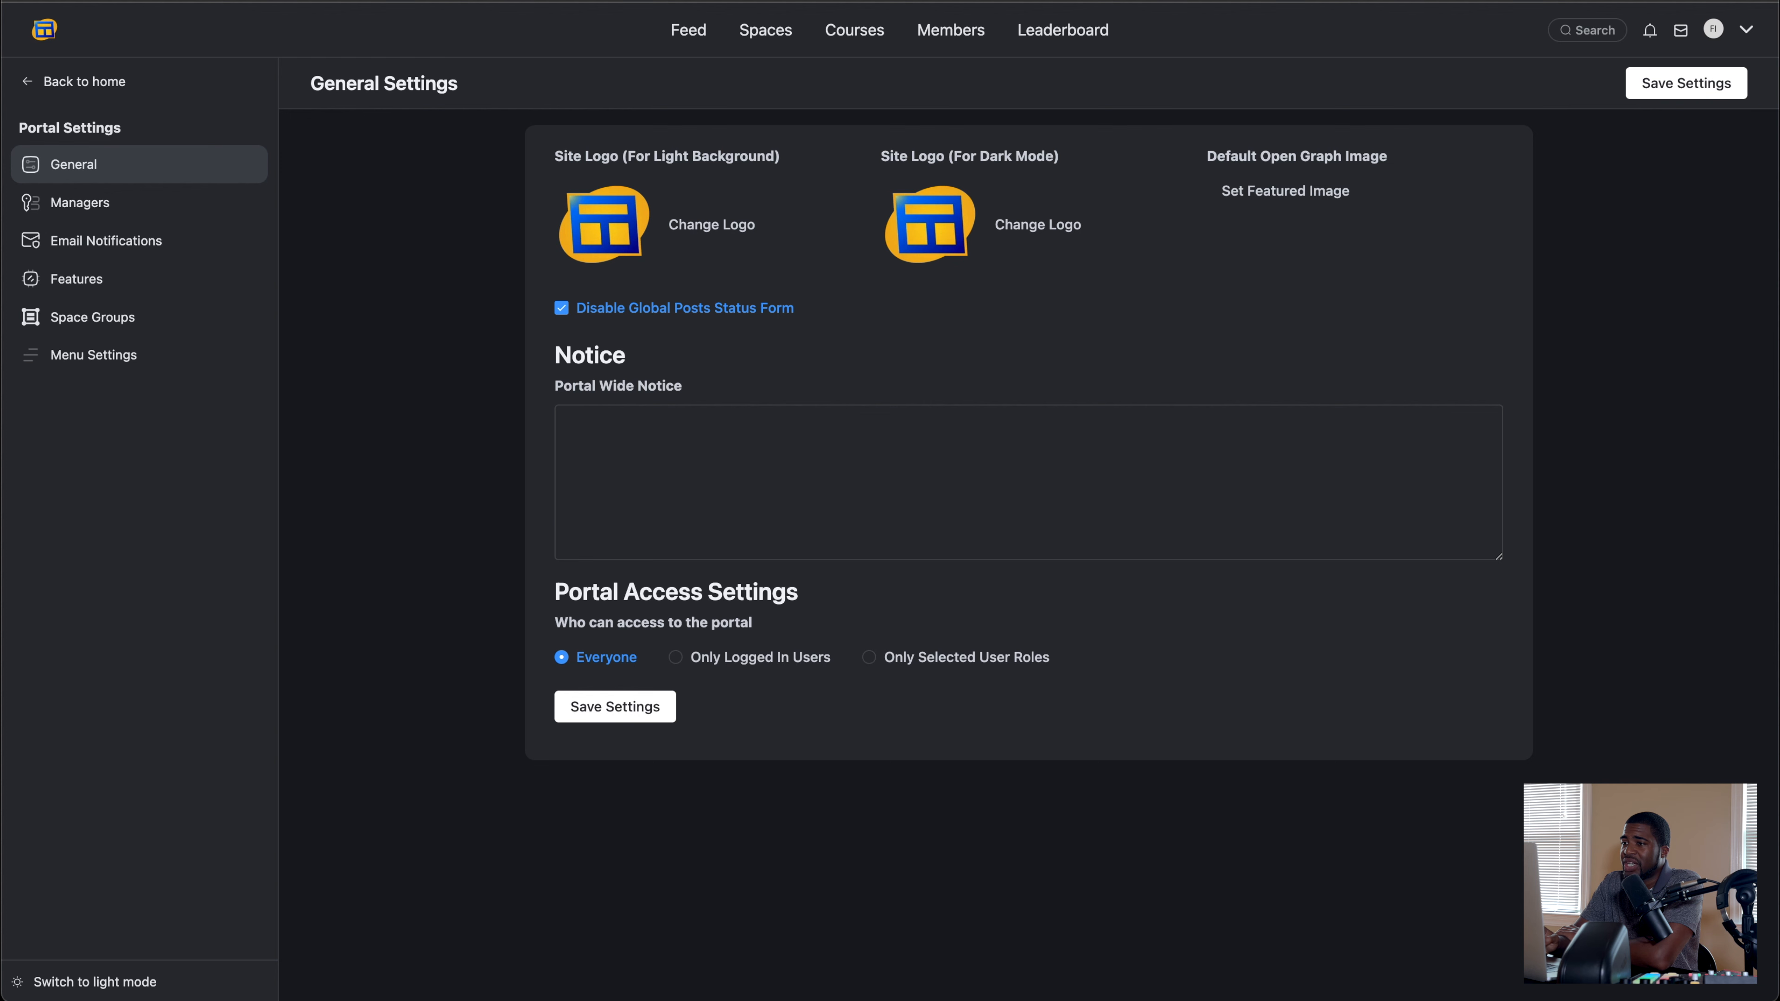
pyautogui.click(690, 39)
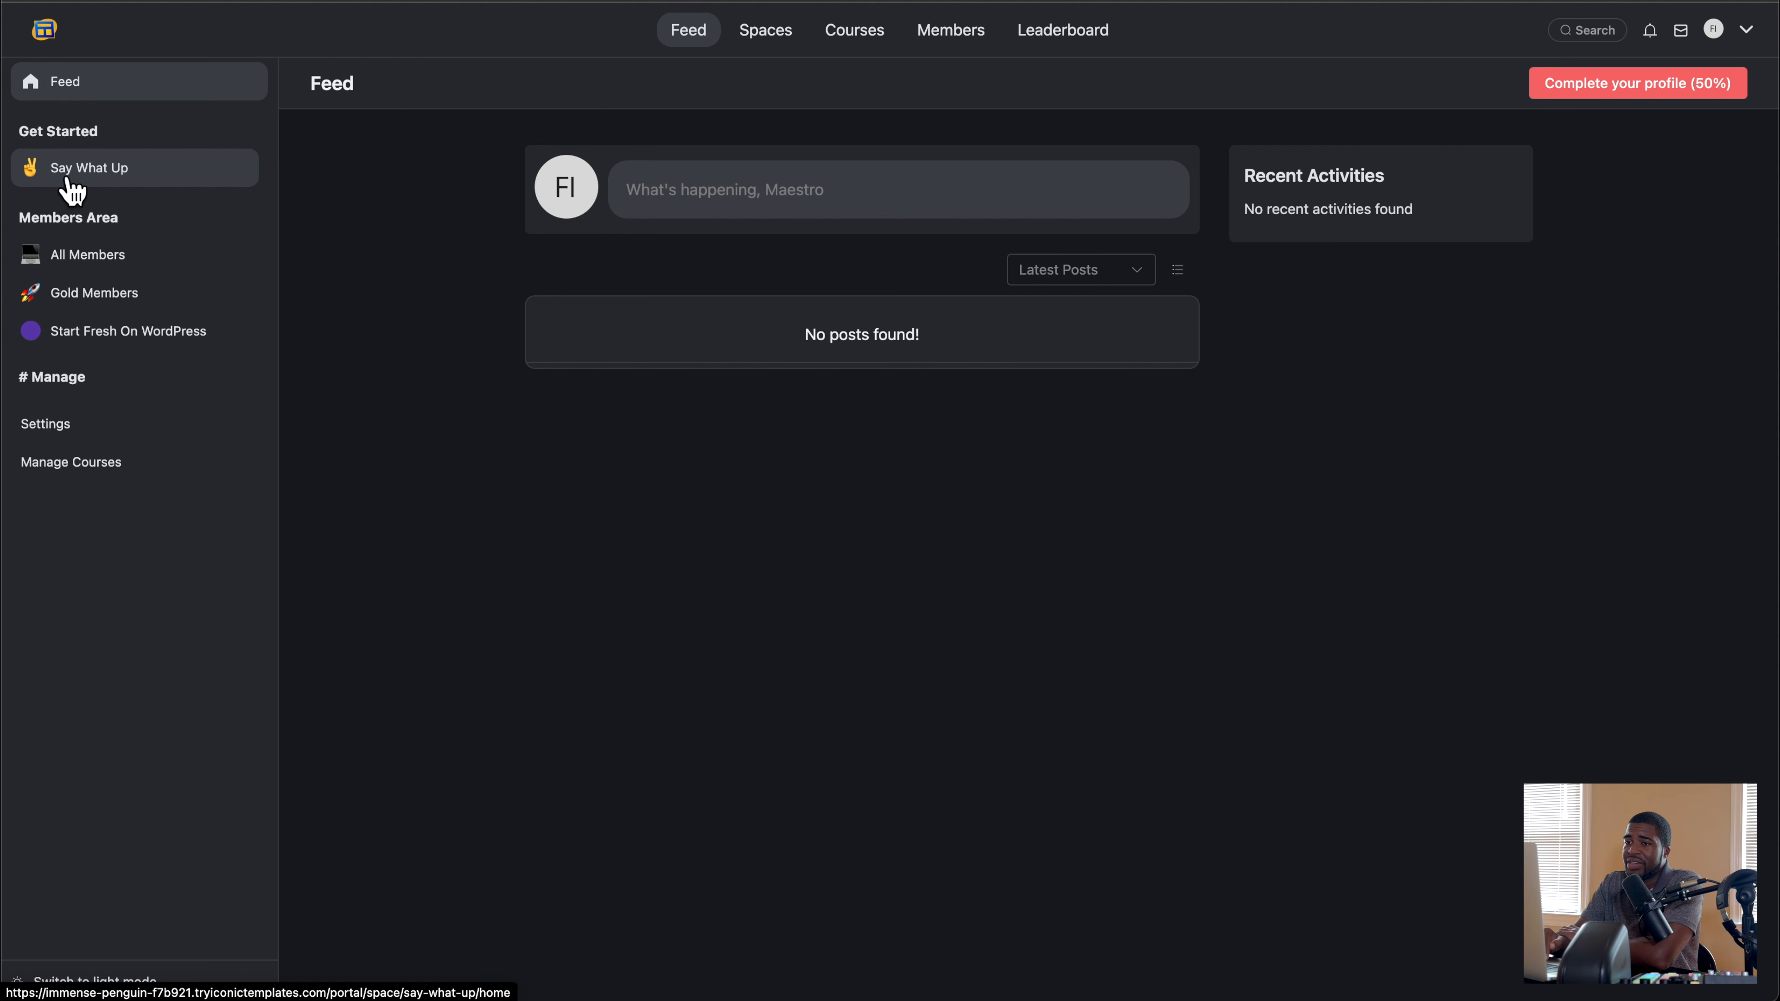
pyautogui.click(107, 177)
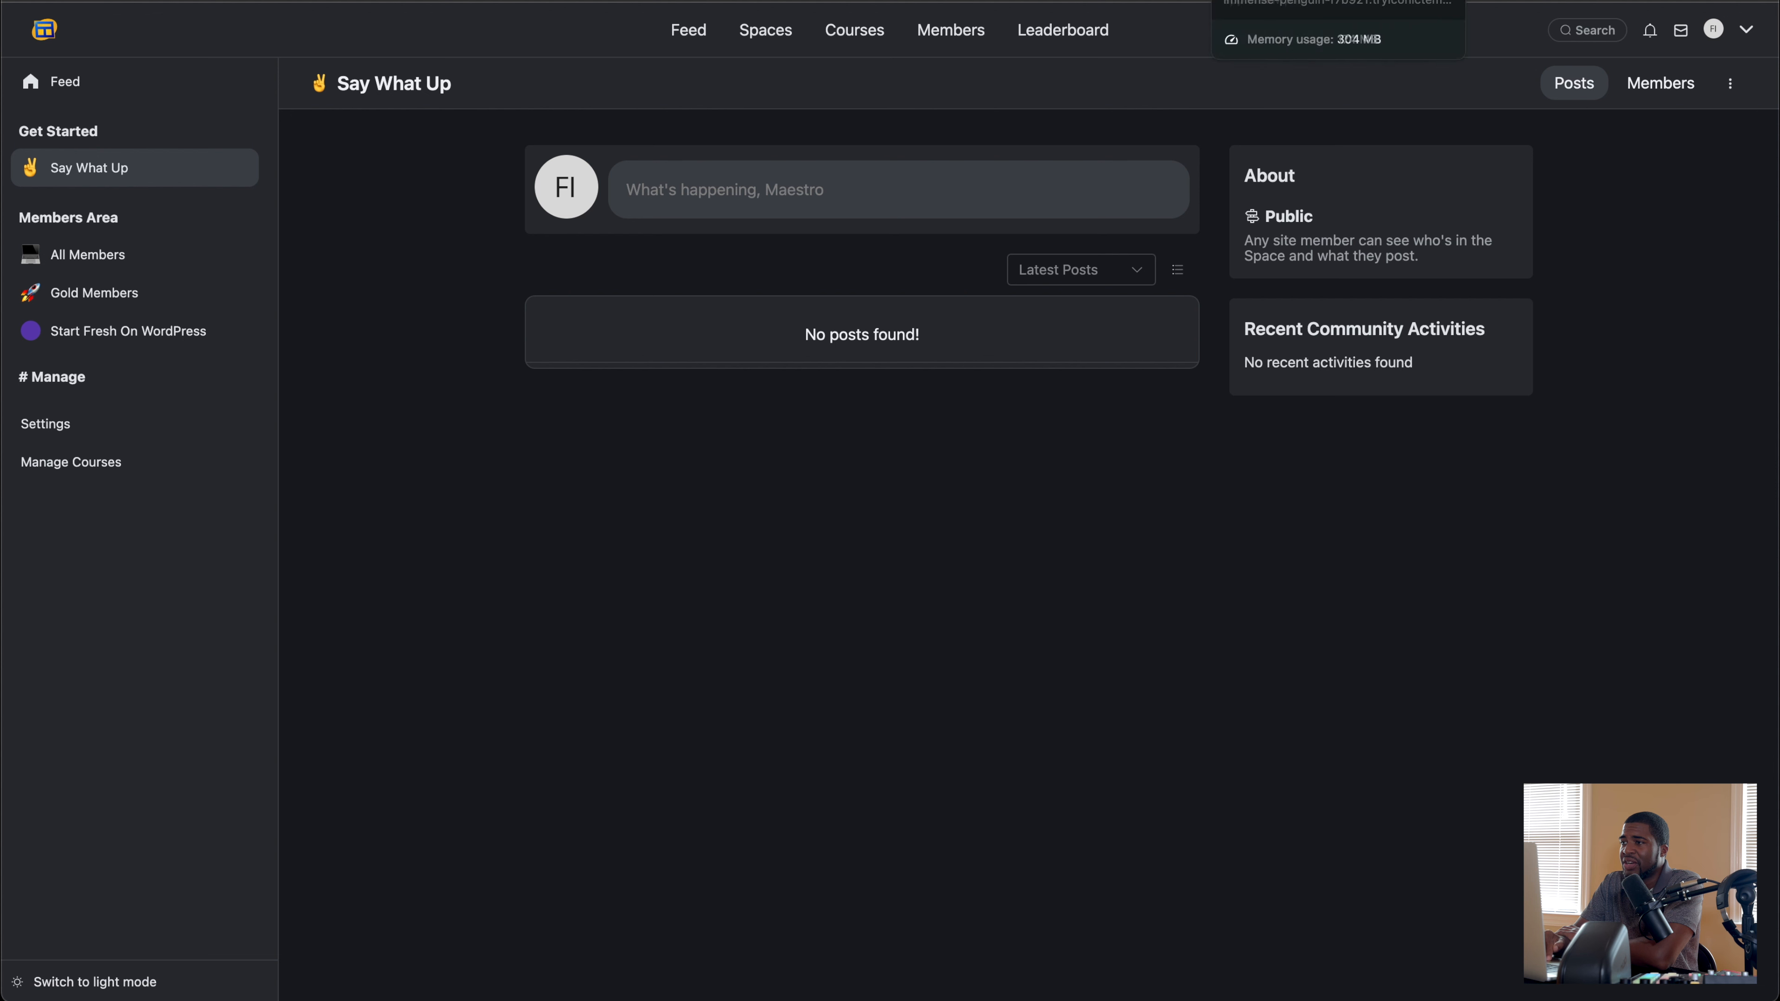
pyautogui.moveTo(72, 134)
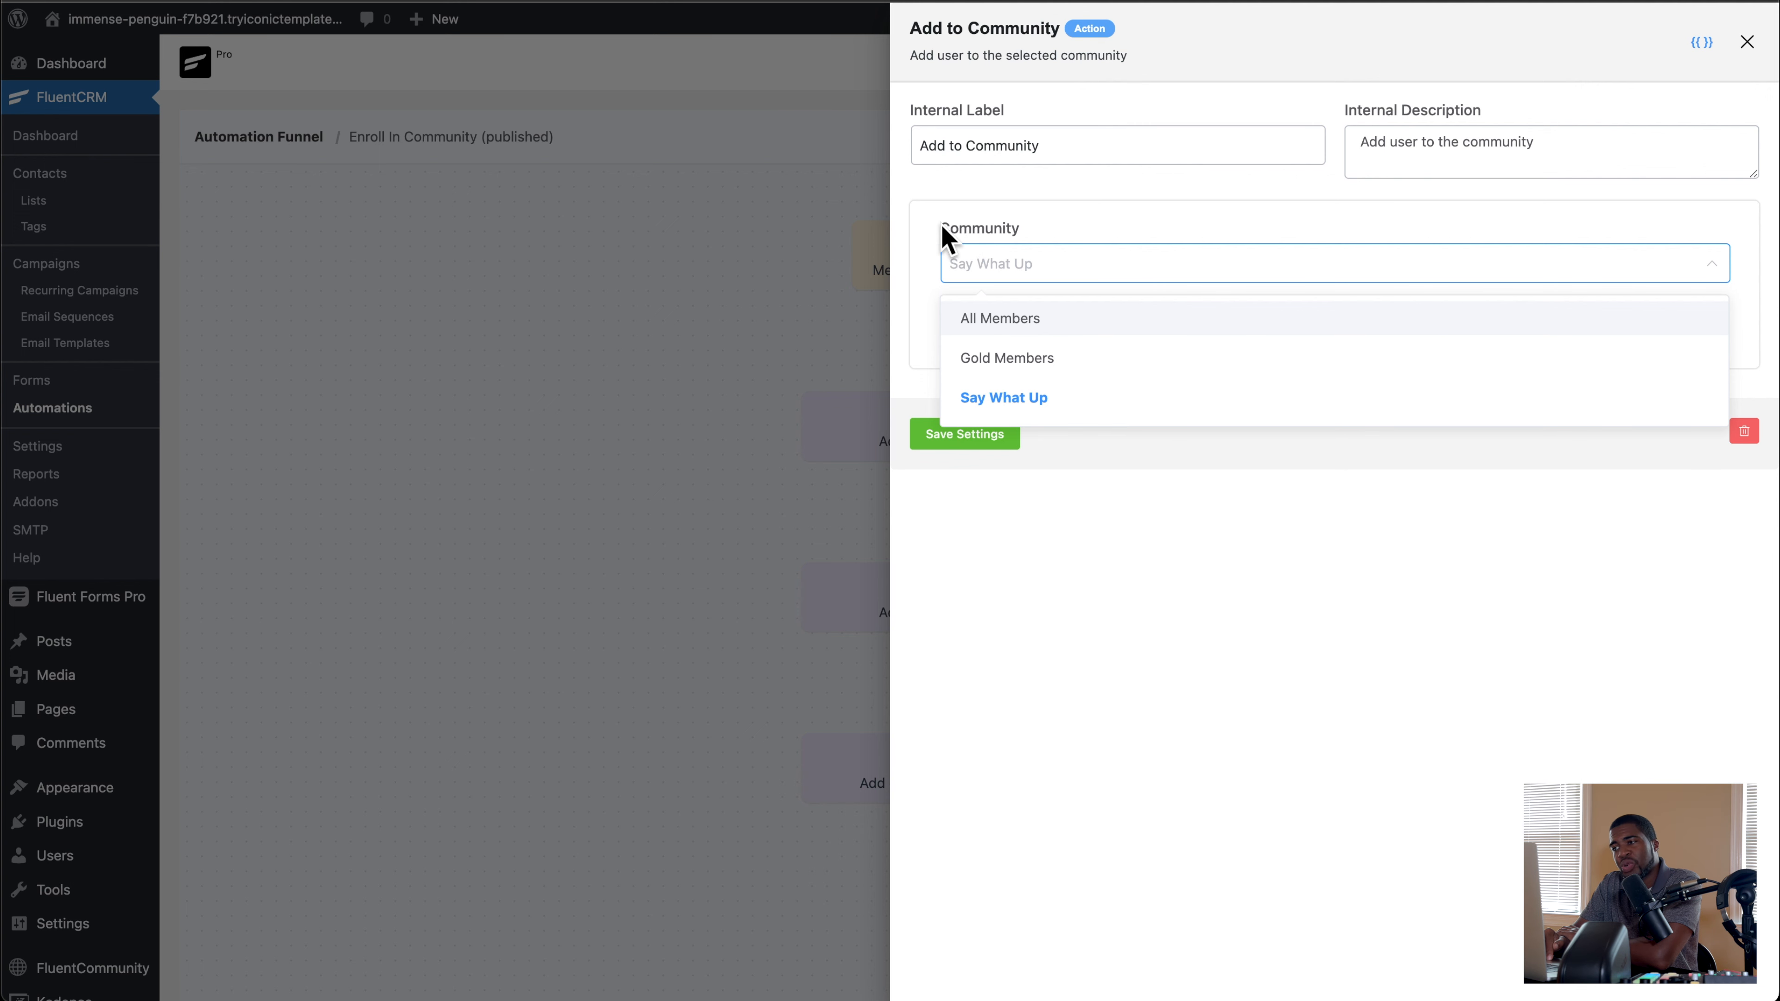
pyautogui.click(947, 359)
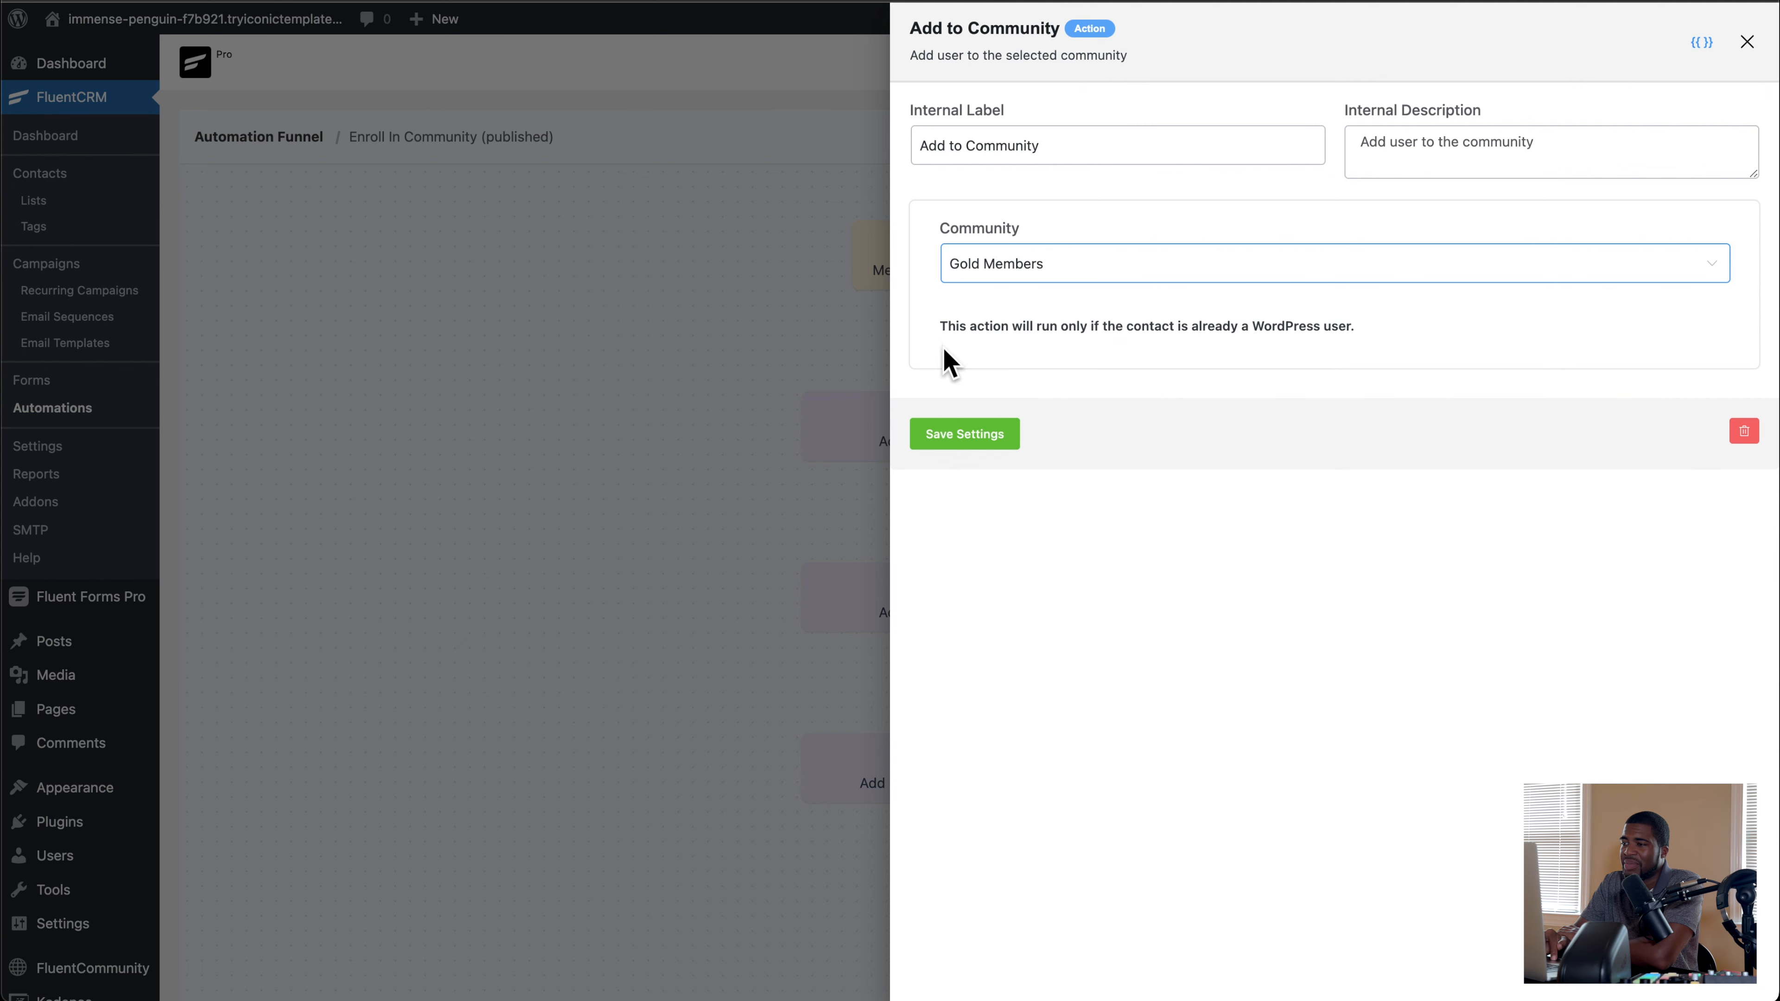
pyautogui.click(1746, 43)
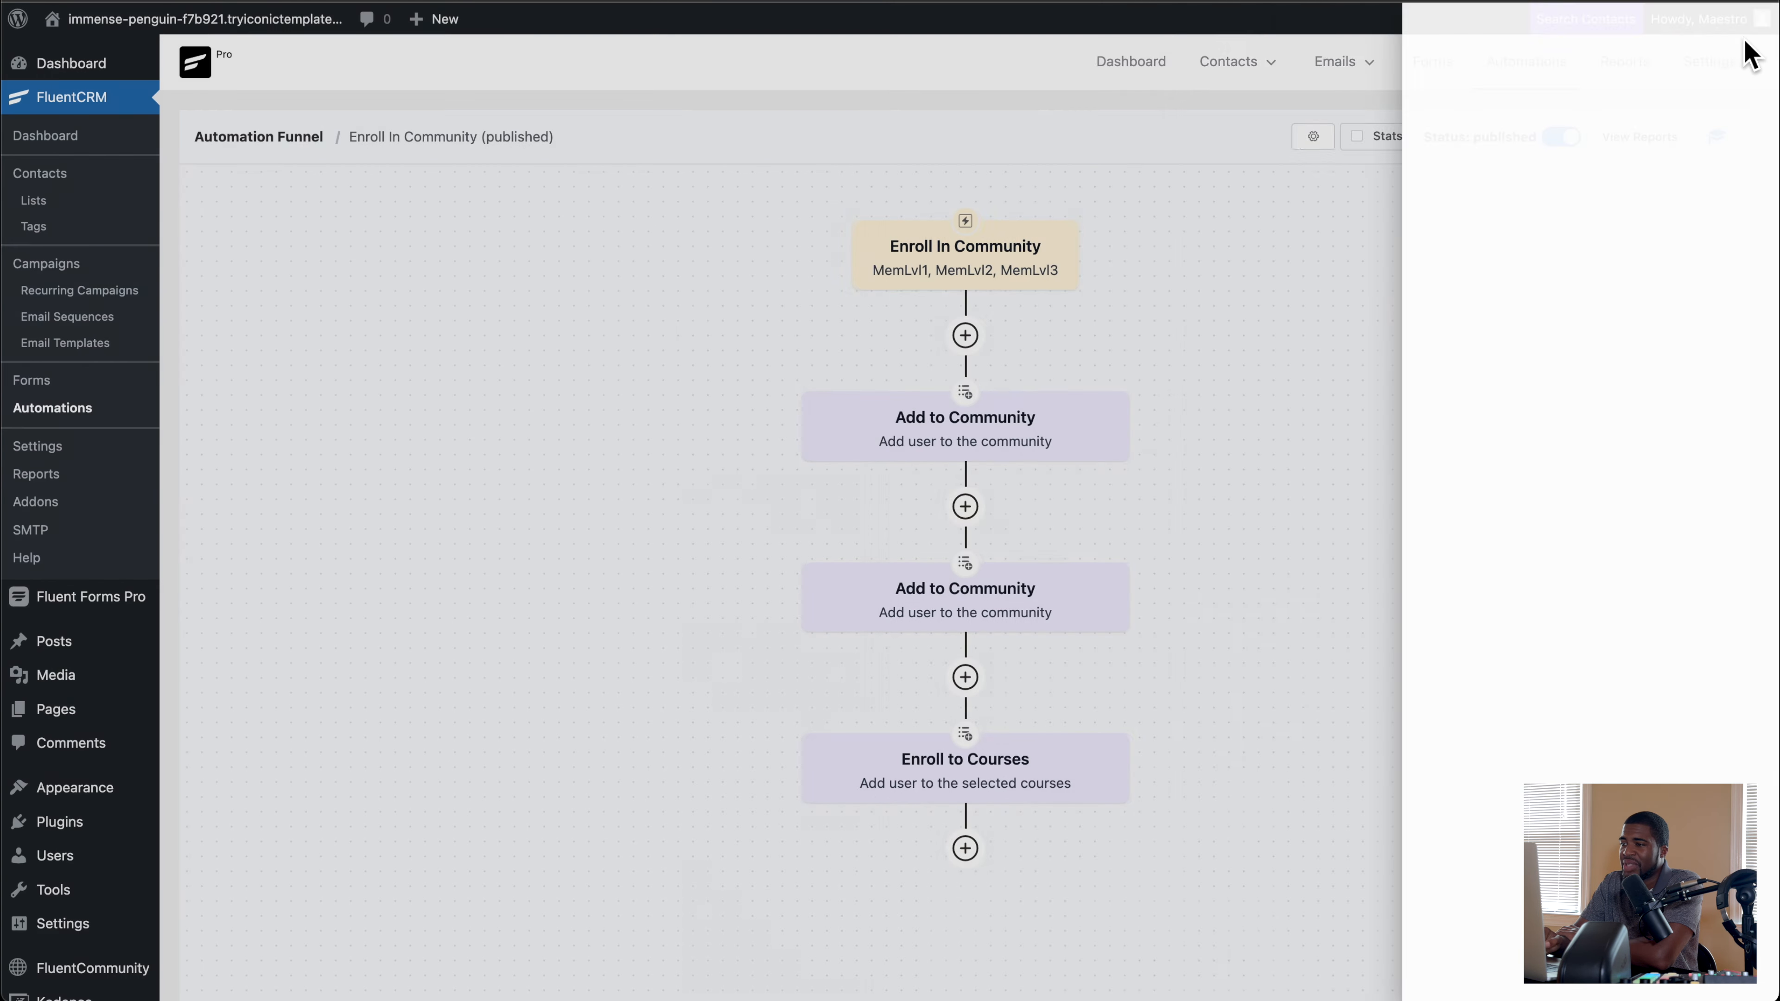
# Step: Review which community is selected in each of the automation's two Add to Community actions
pyautogui.click(977, 442)
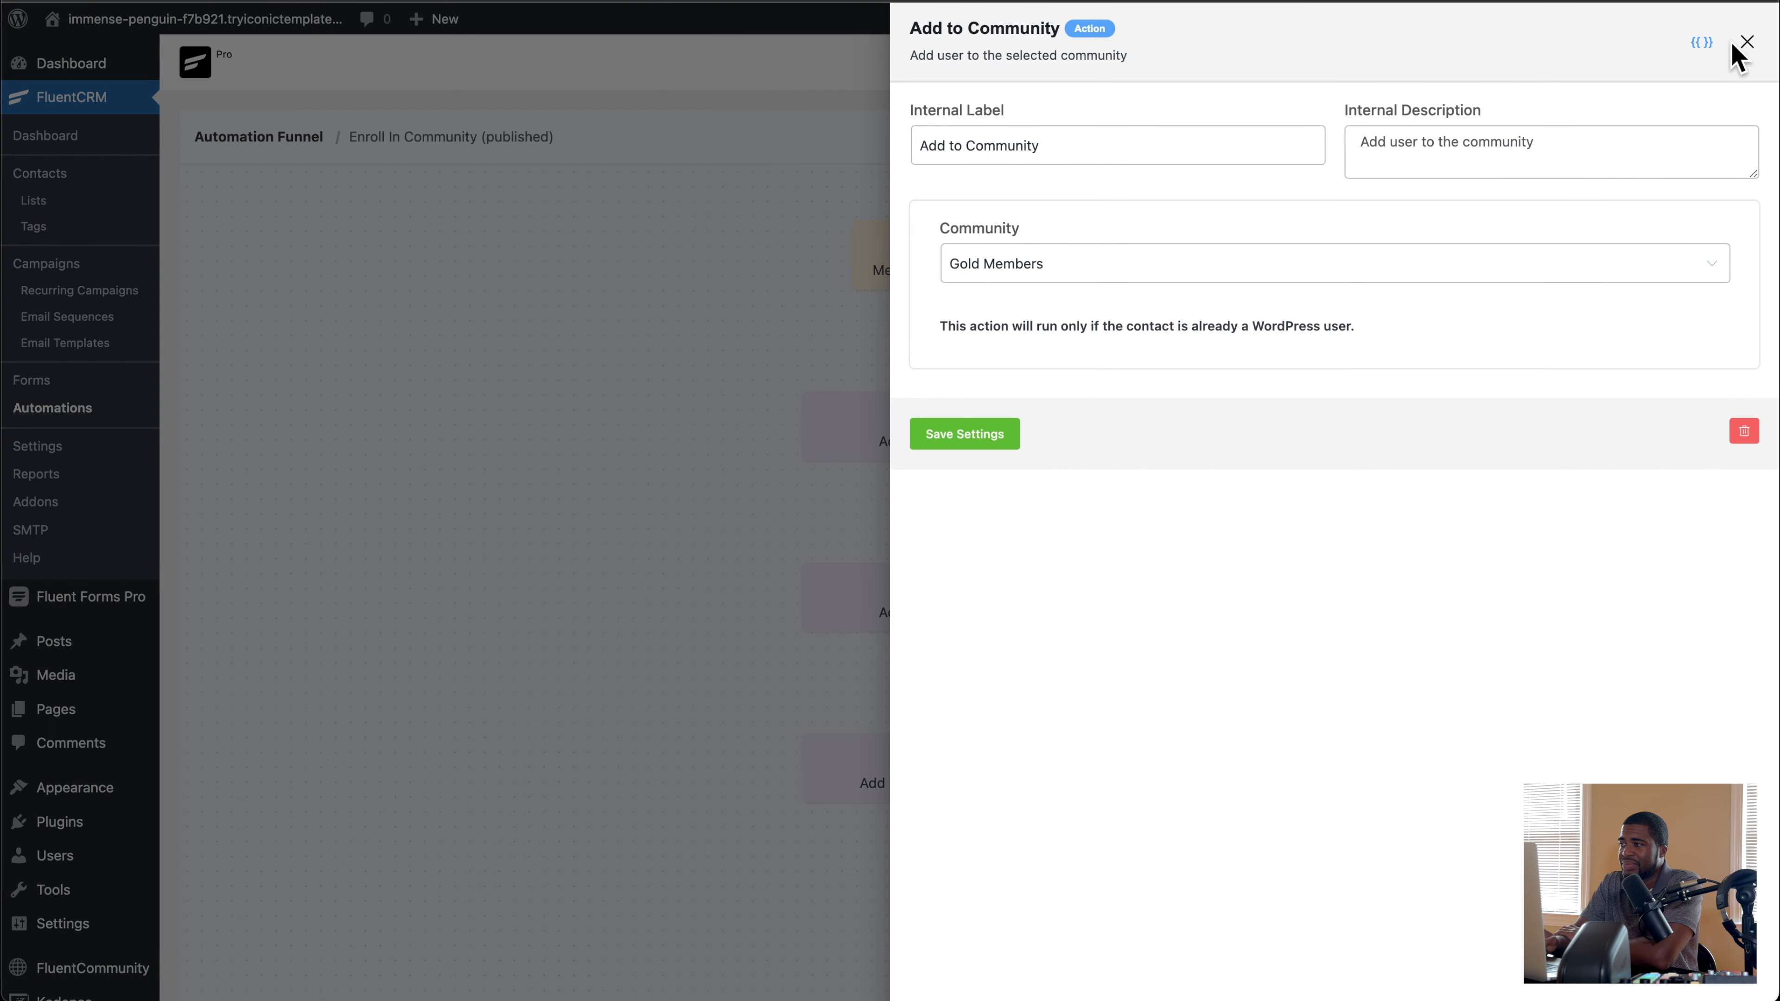
pyautogui.click(1746, 42)
pyautogui.click(916, 618)
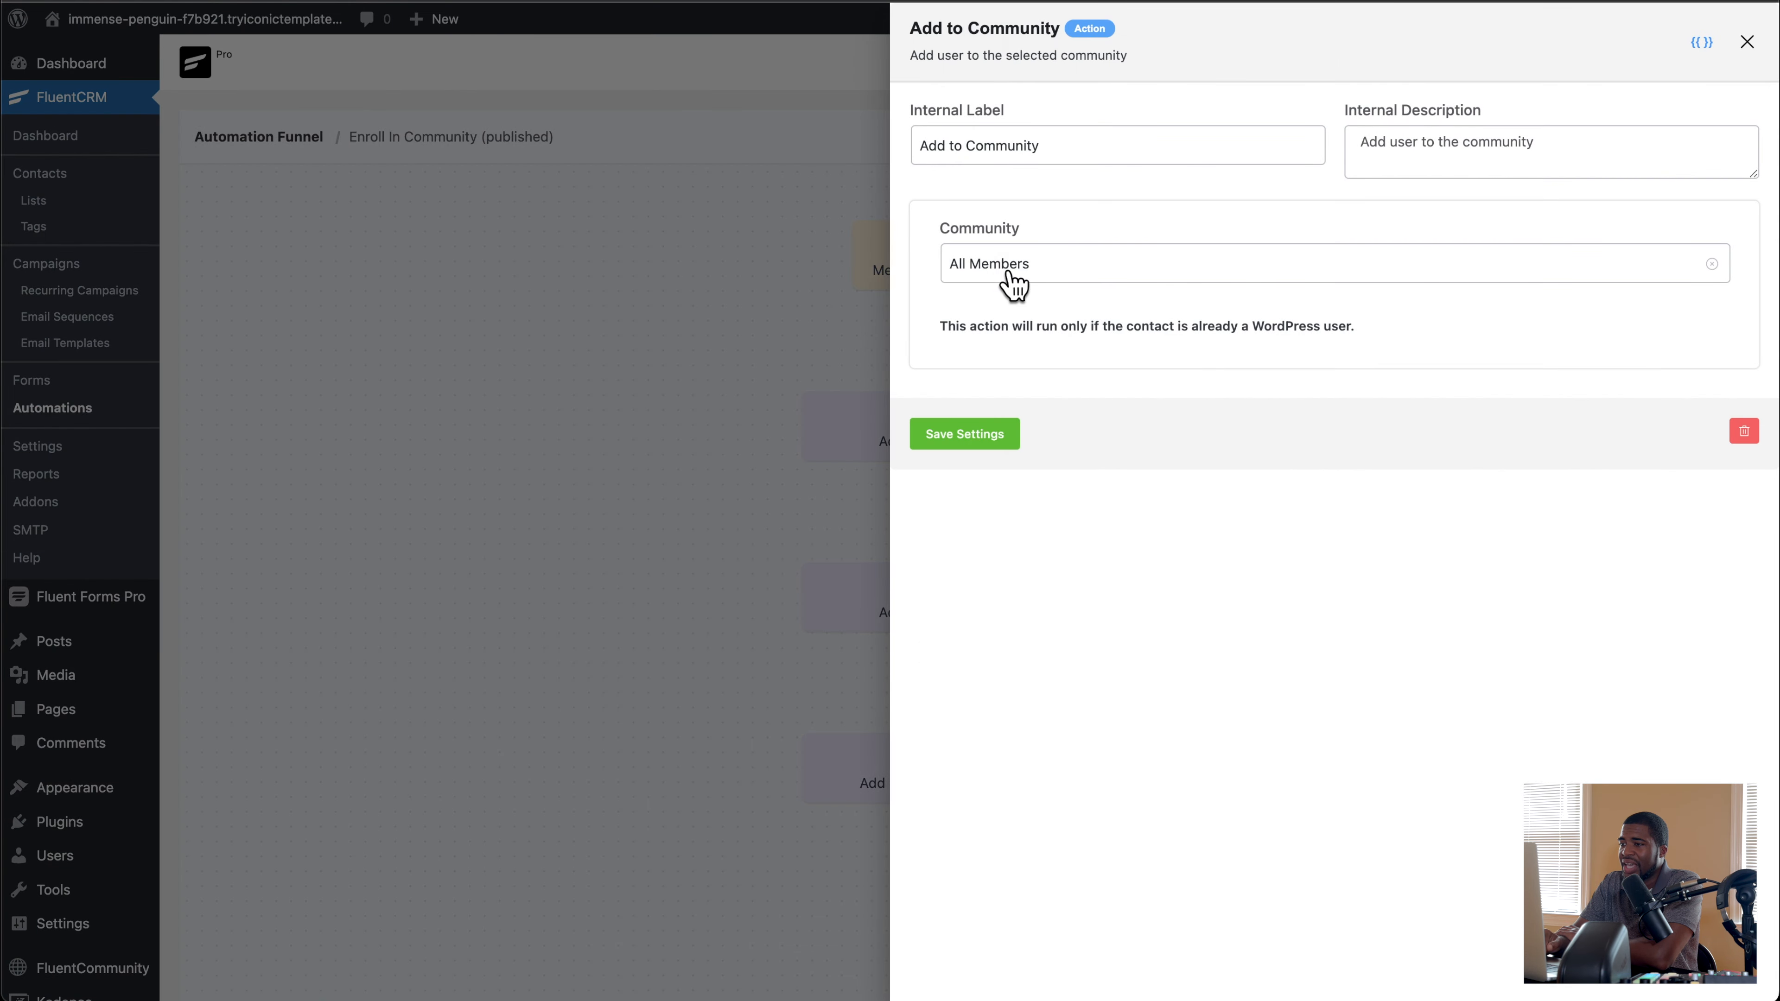
pyautogui.click(1748, 44)
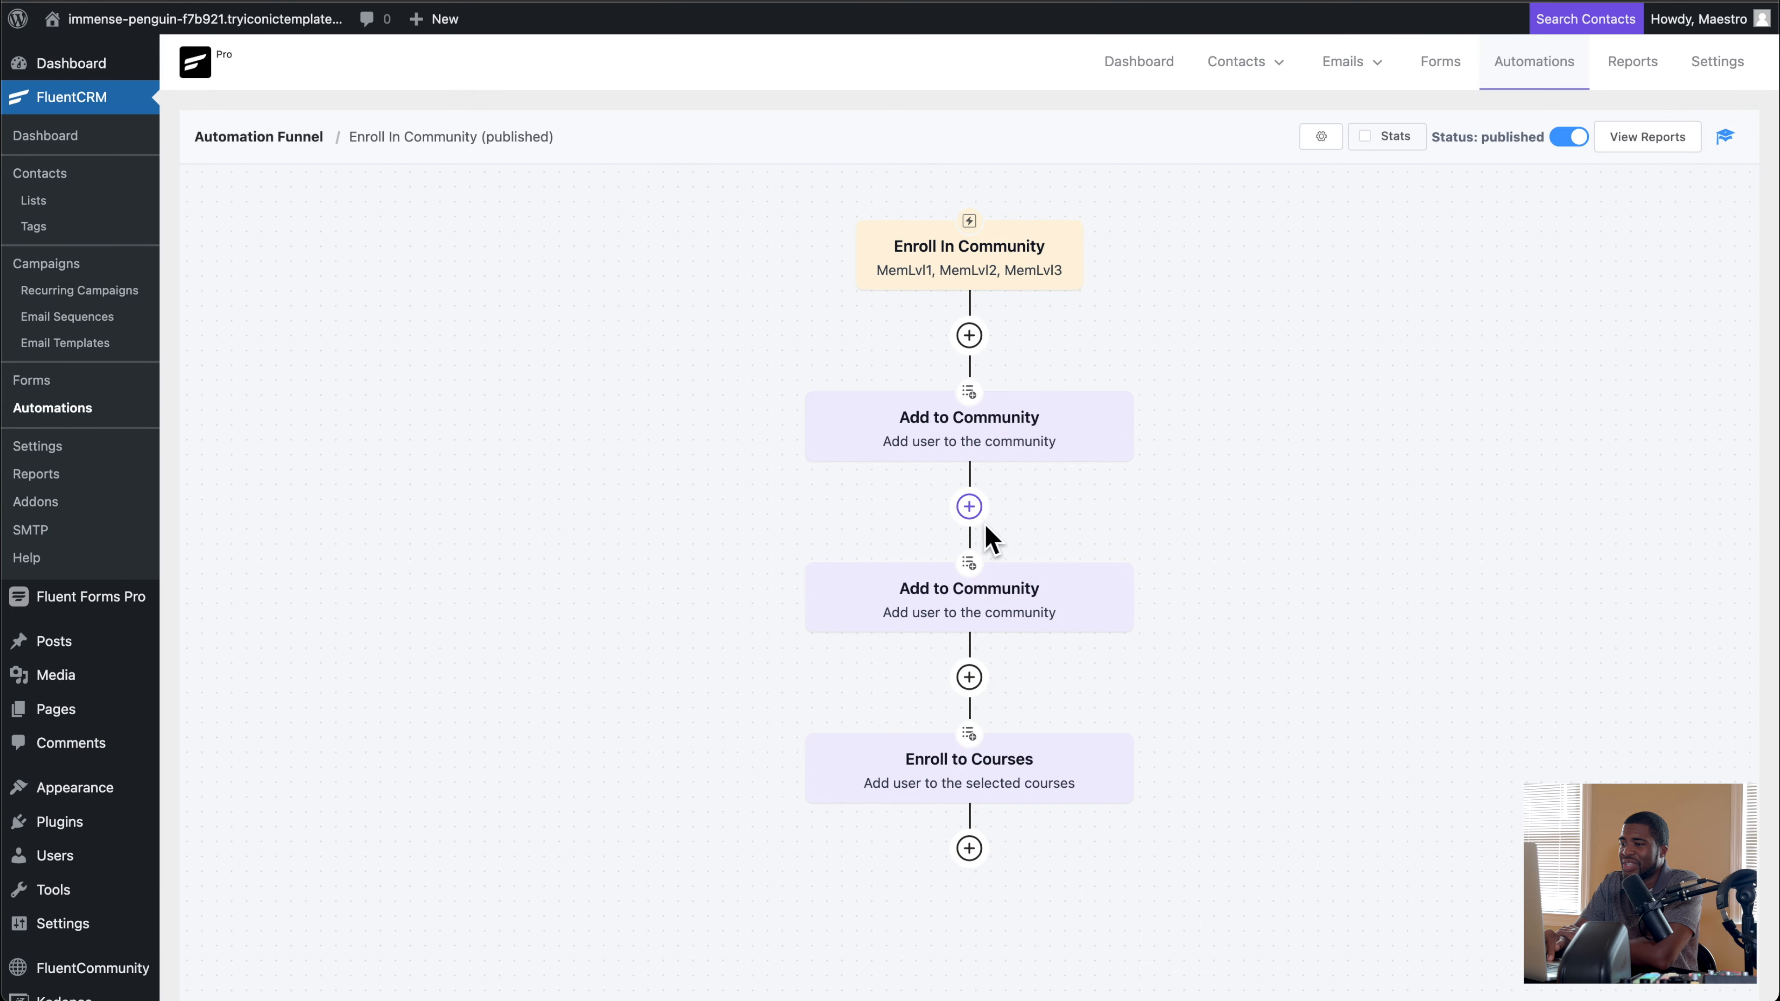
pyautogui.click(1013, 438)
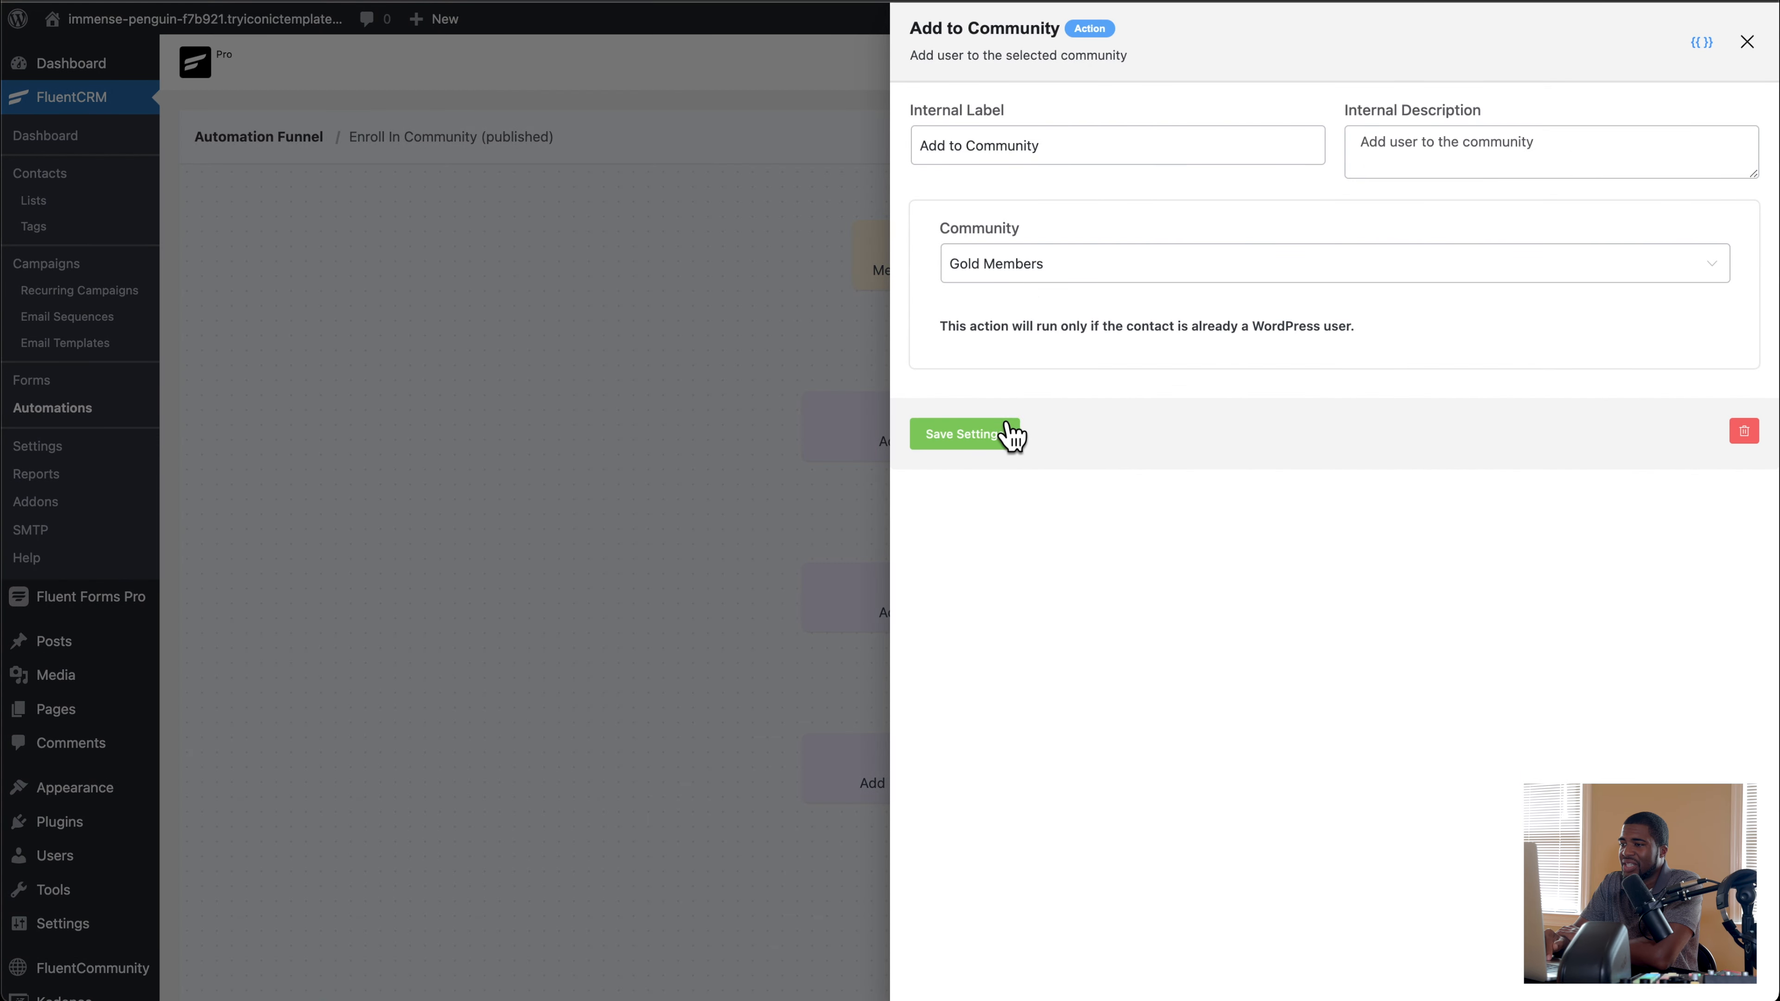
# Step: Review the second Add to Community action against the portal's spaces, and recheck the tags in the automation's Tag Applied trigger
pyautogui.click(1747, 44)
pyautogui.click(946, 609)
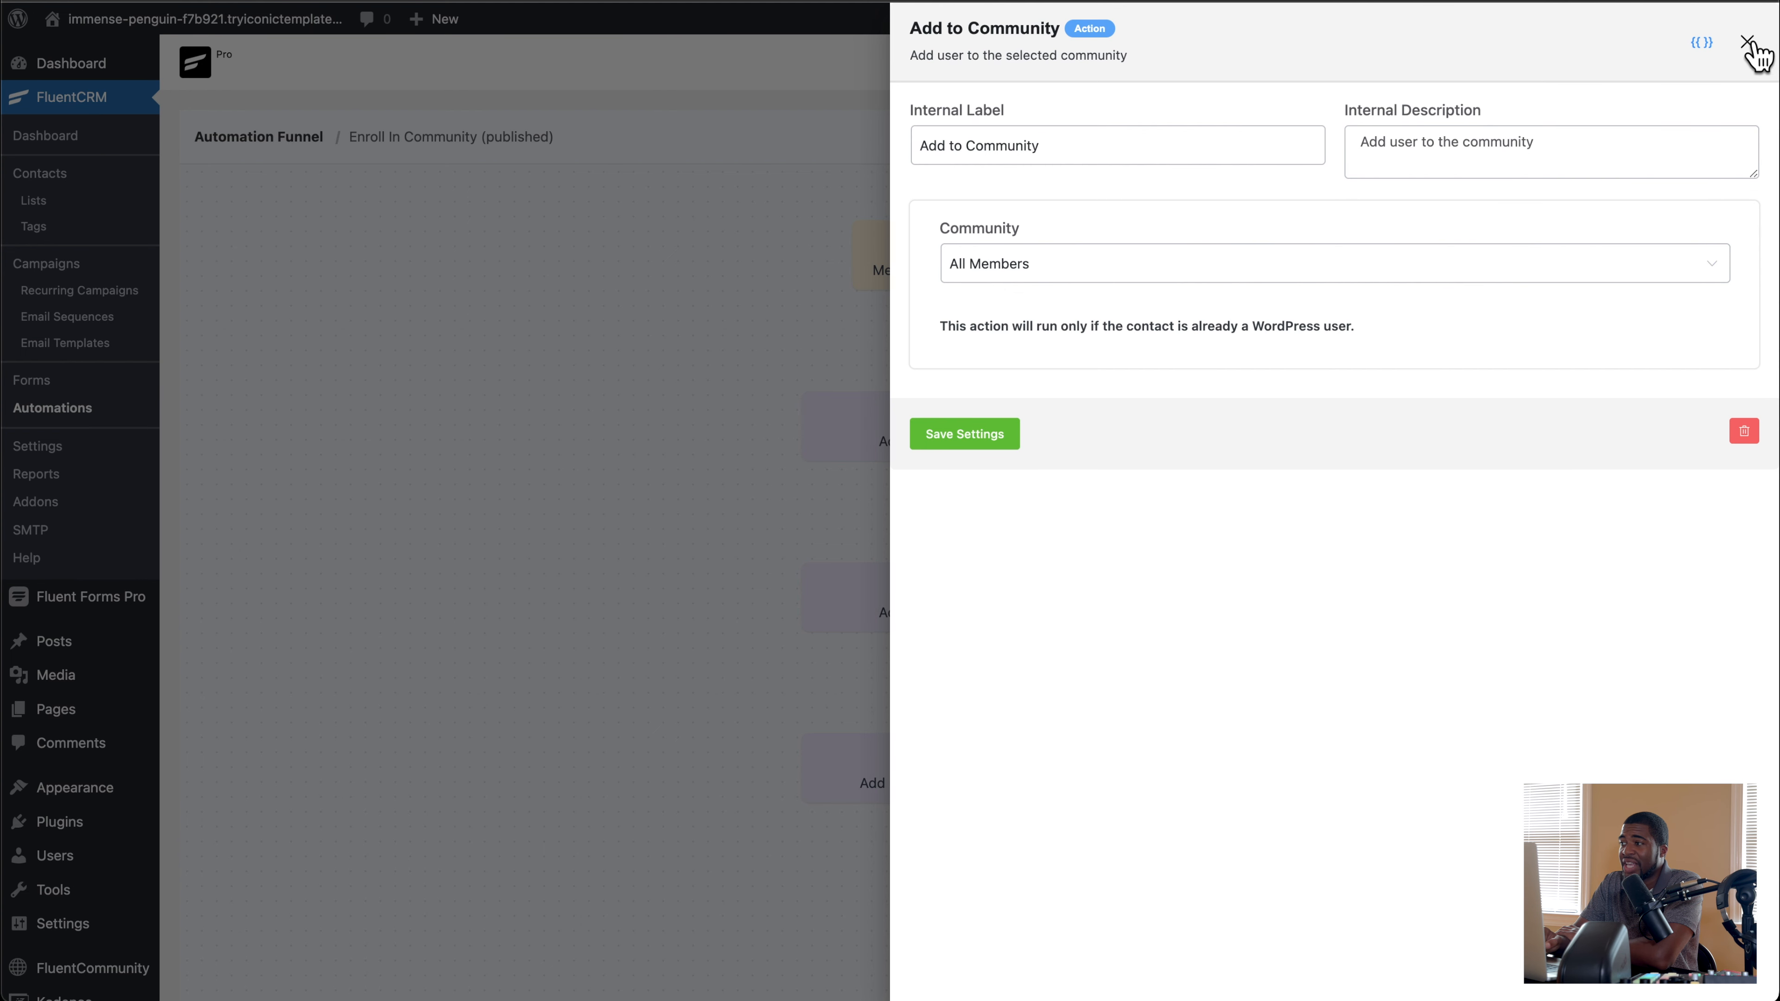
pyautogui.click(1747, 42)
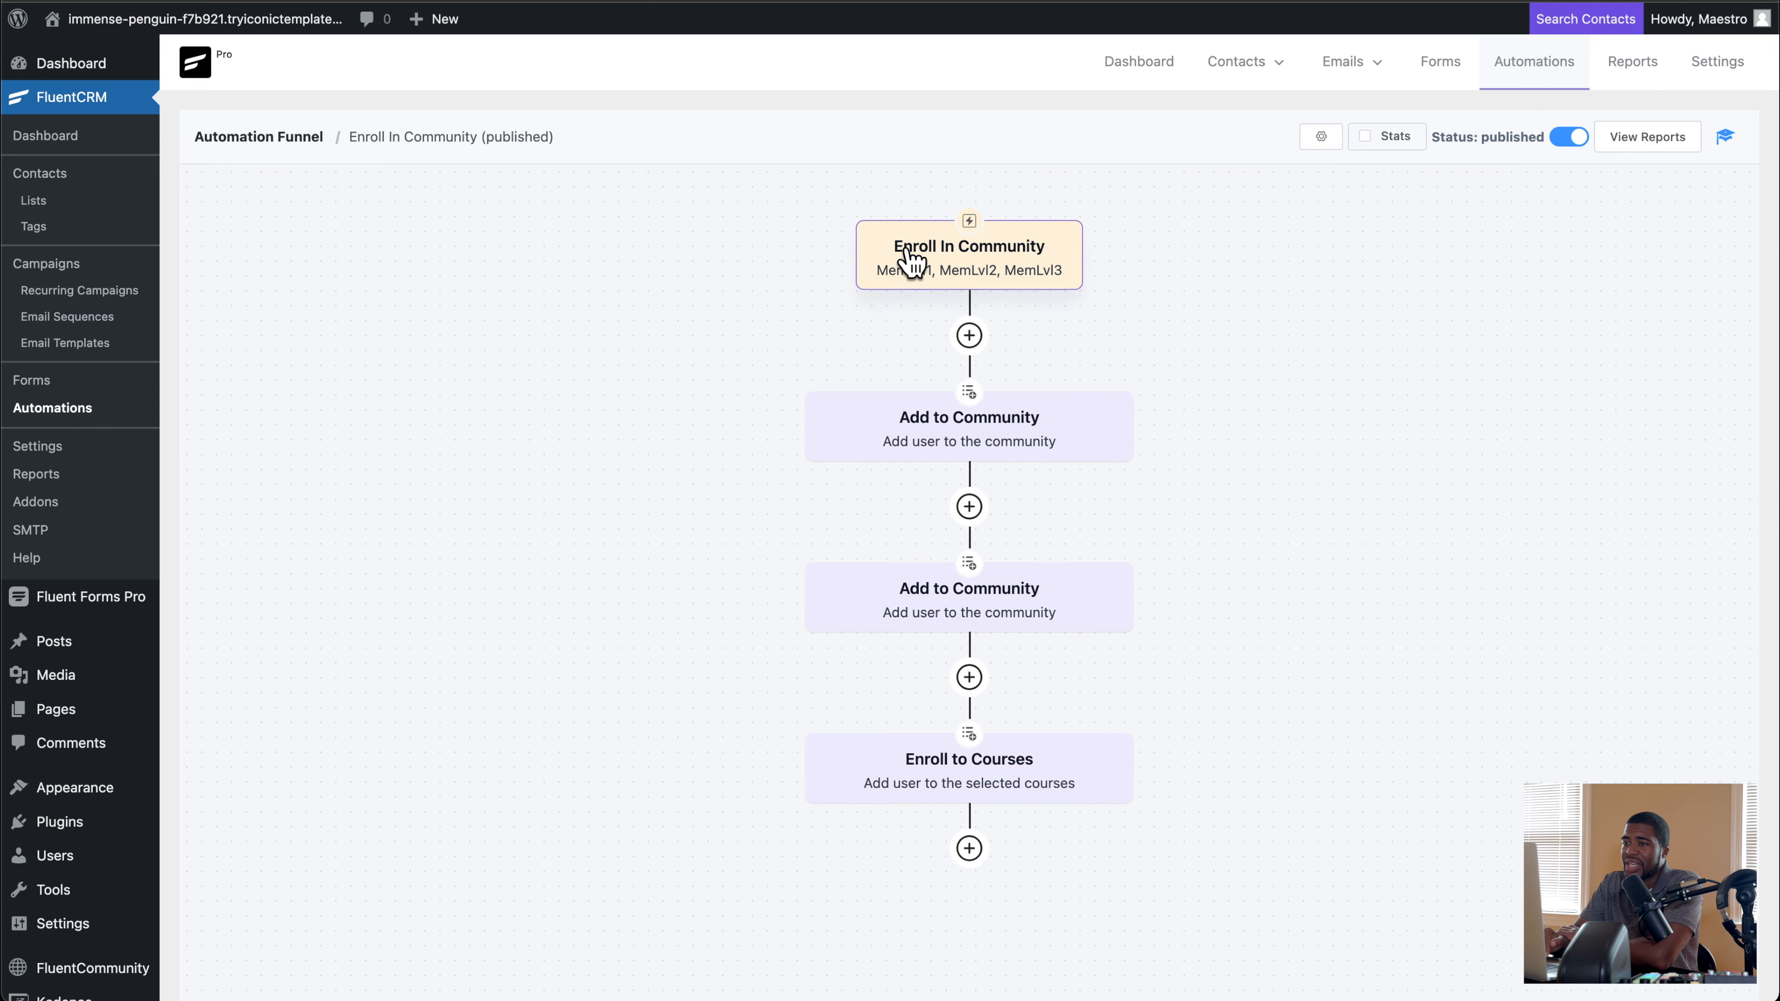
pyautogui.click(1051, 226)
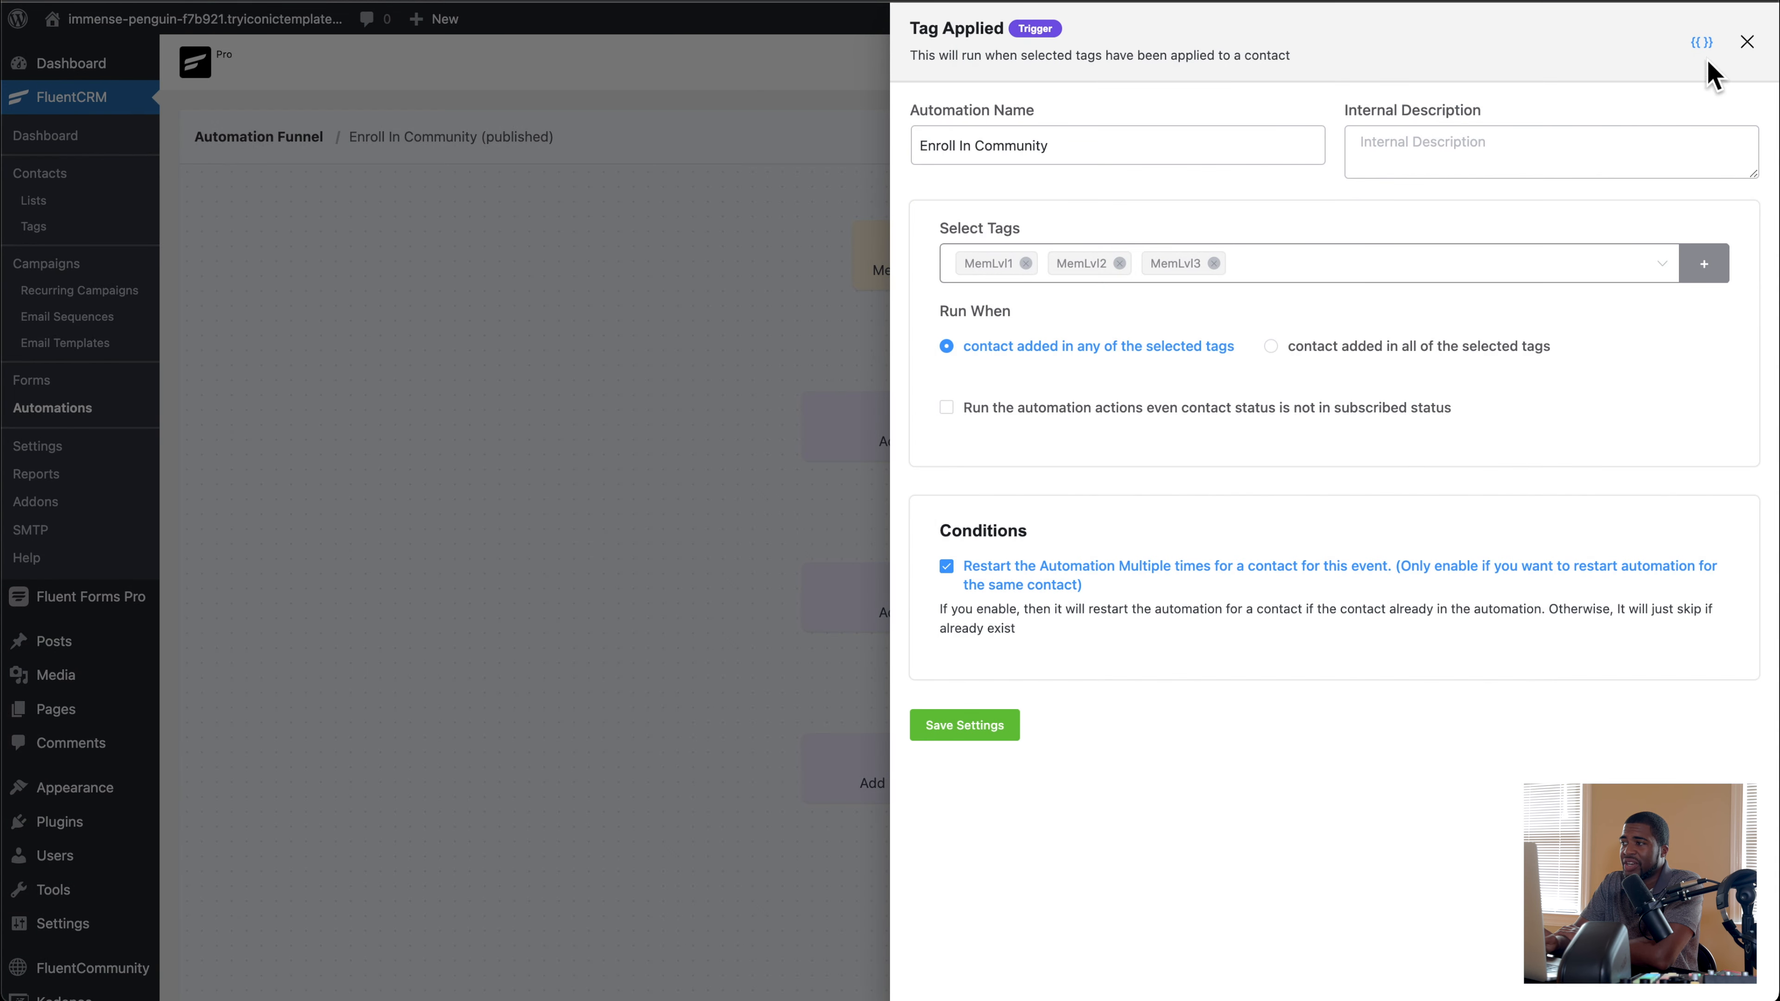
pyautogui.click(1747, 42)
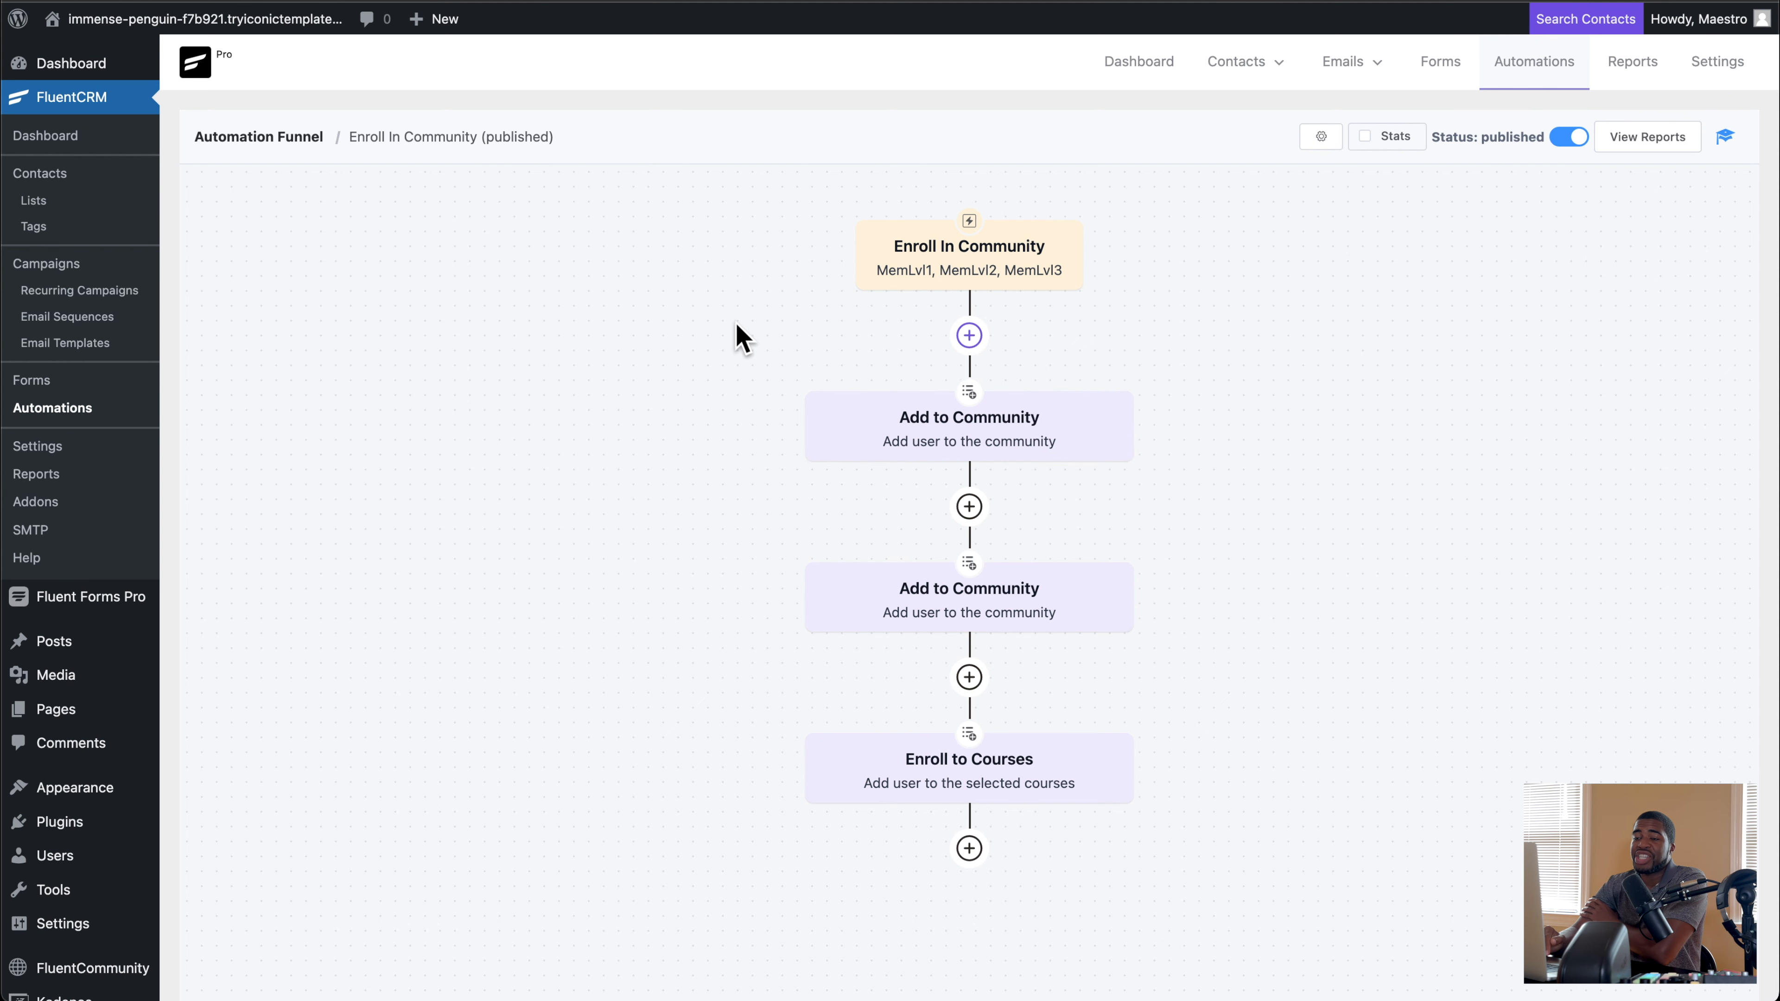
# Step: Open the WordPress list of all users to review the registered accounts and their roles
pyautogui.scroll(-2, 287, 372)
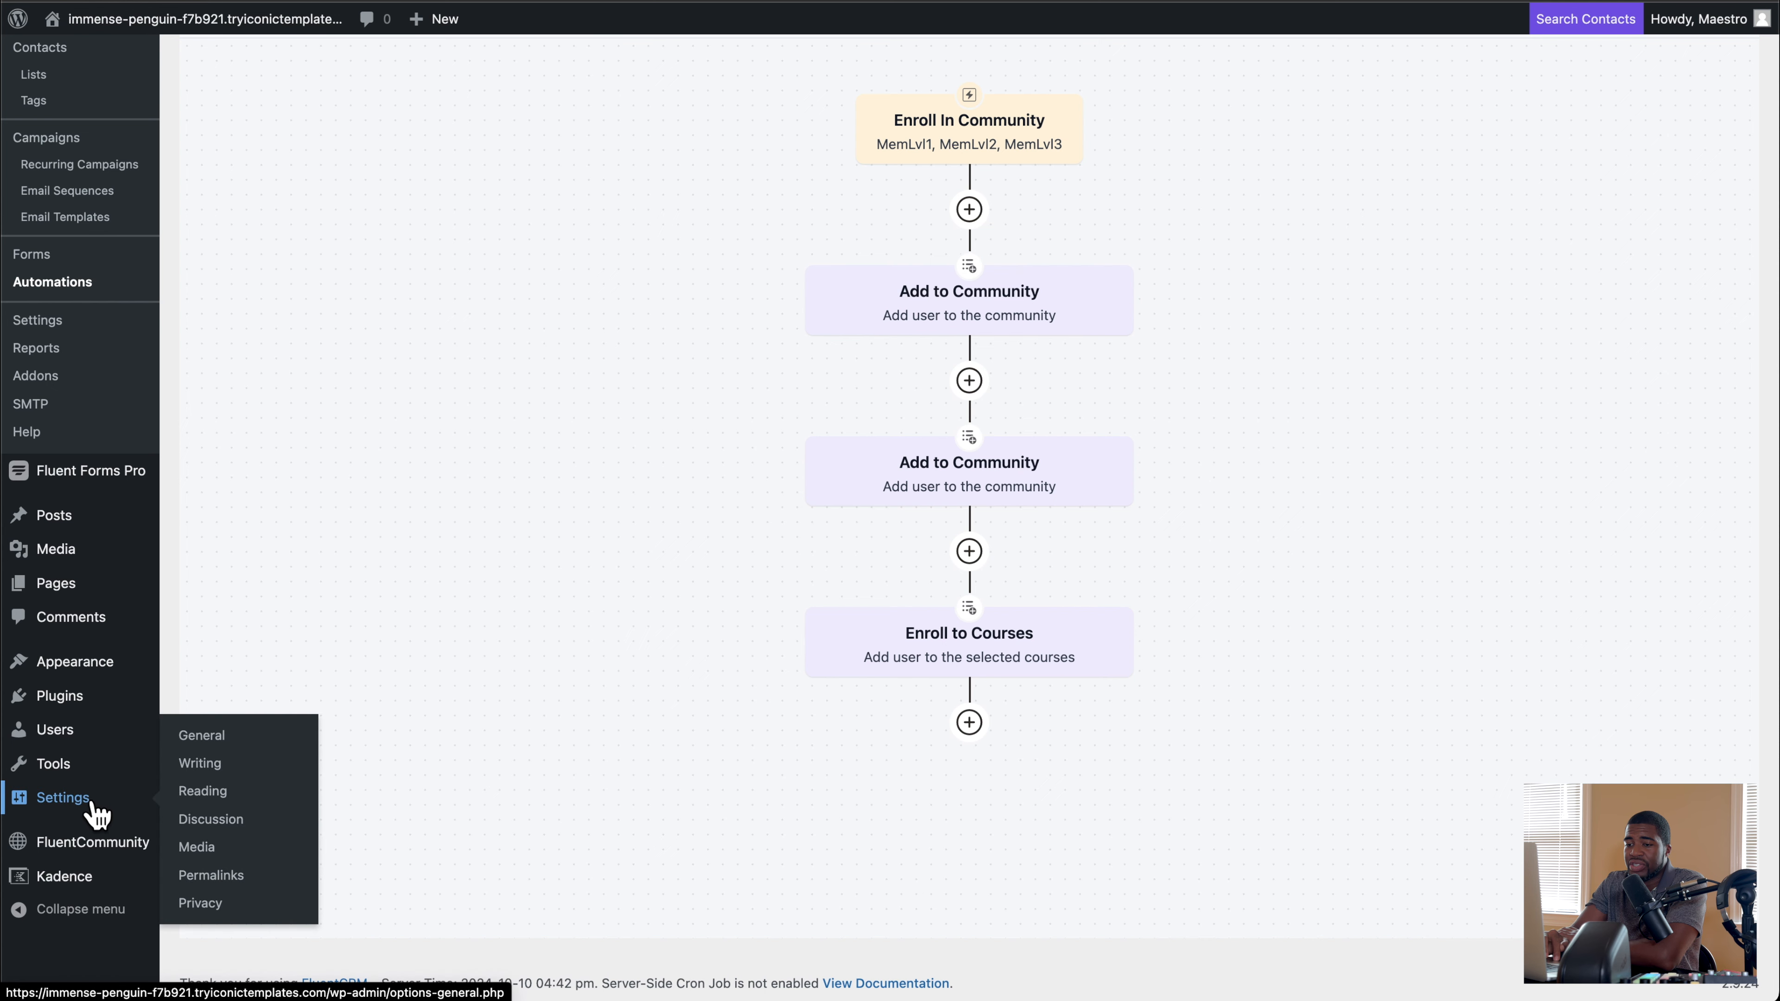
pyautogui.moveTo(76, 738)
pyautogui.click(208, 736)
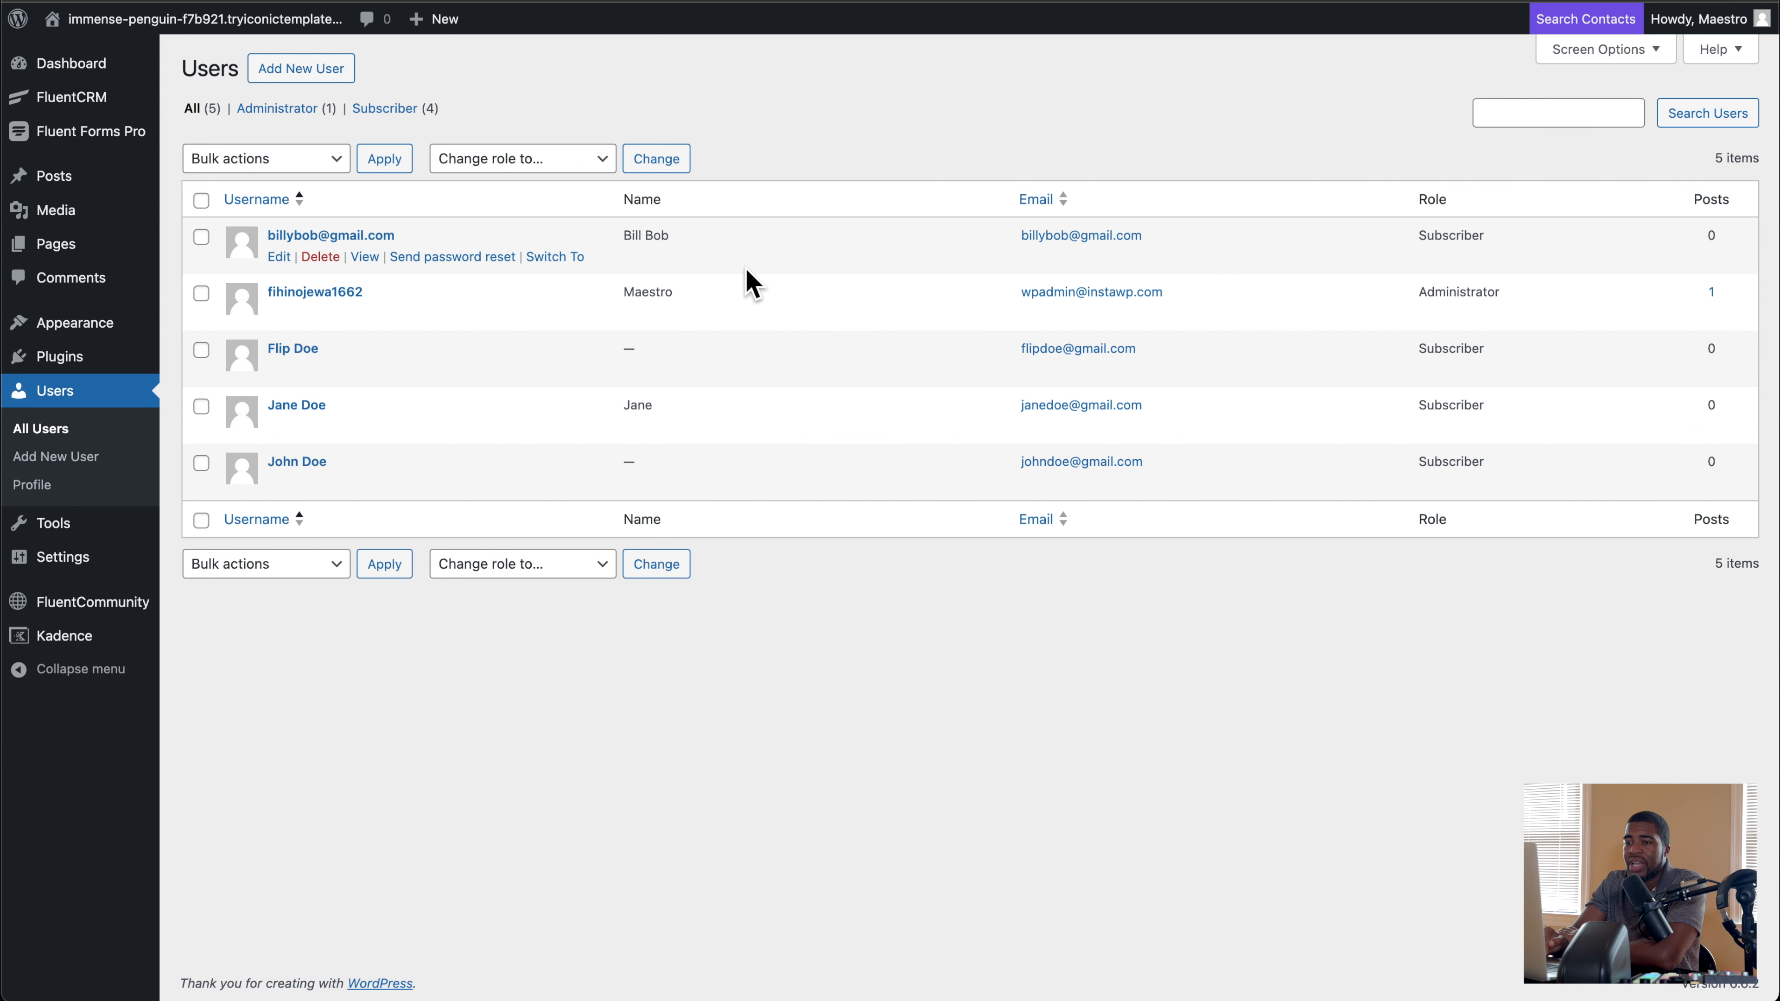
# Step: Examine the User Registration or Update and FluentCRM modules among the Fluent Forms integrations
pyautogui.moveTo(88, 153)
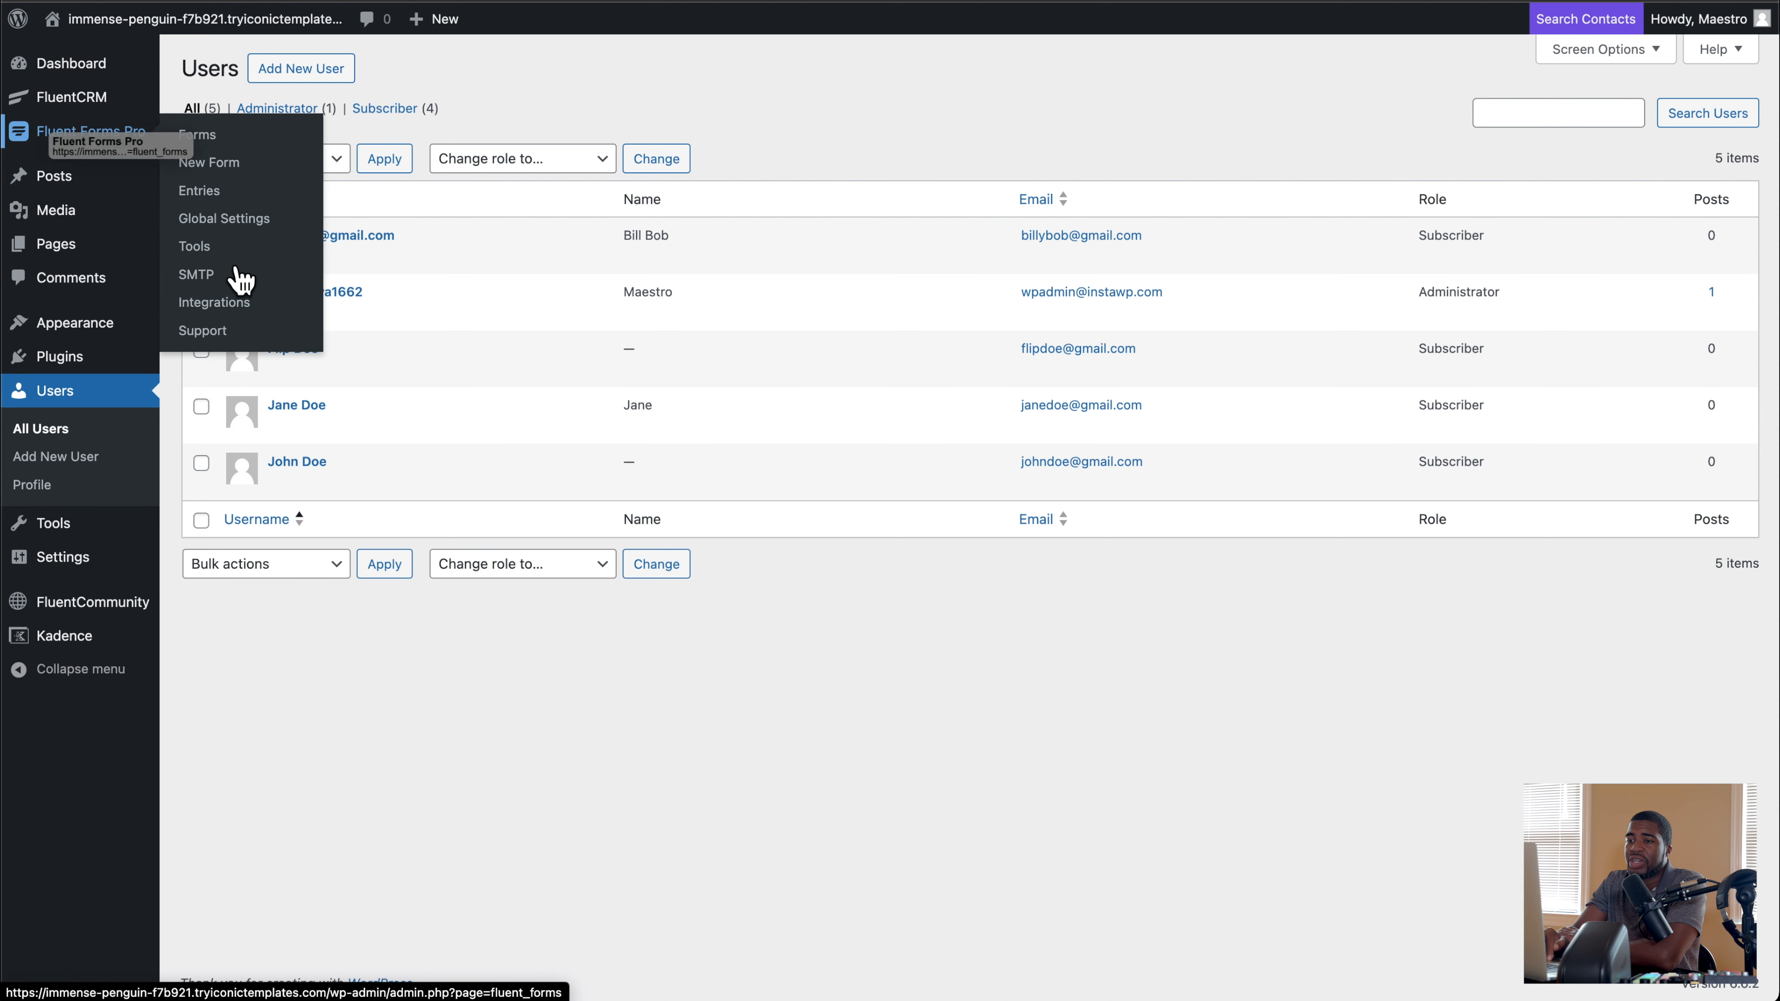
pyautogui.click(236, 303)
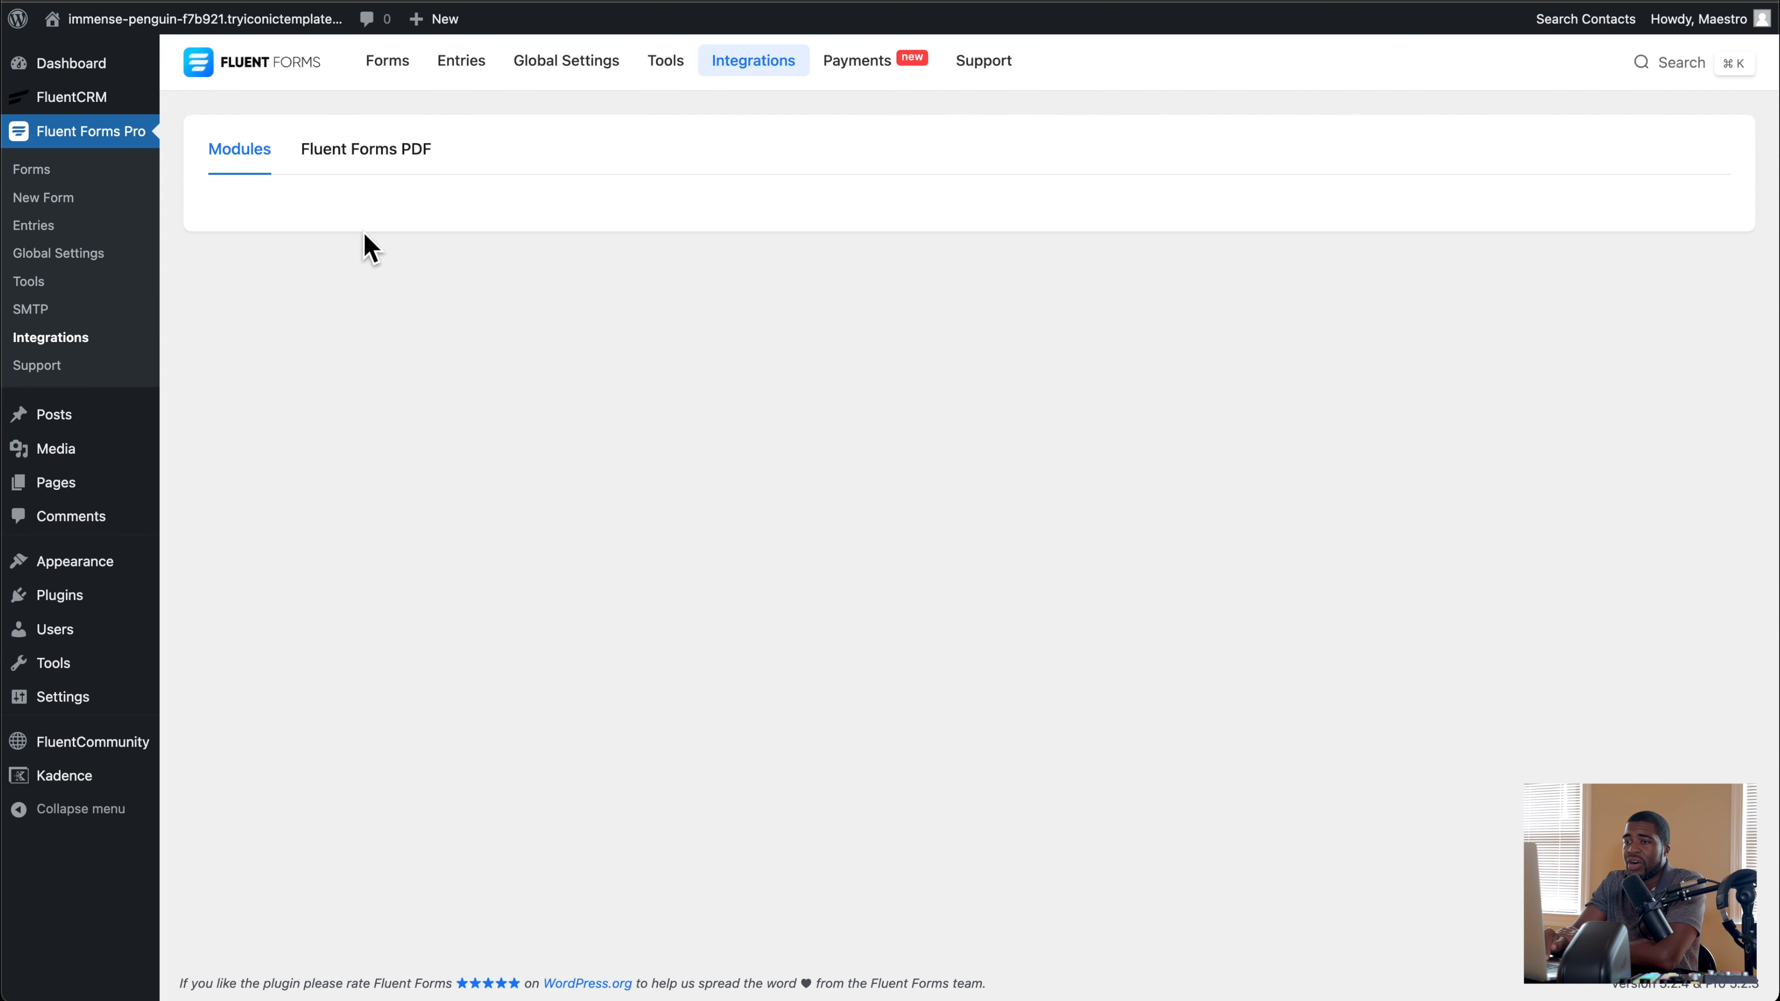
pyautogui.scroll(-5, 366, 235)
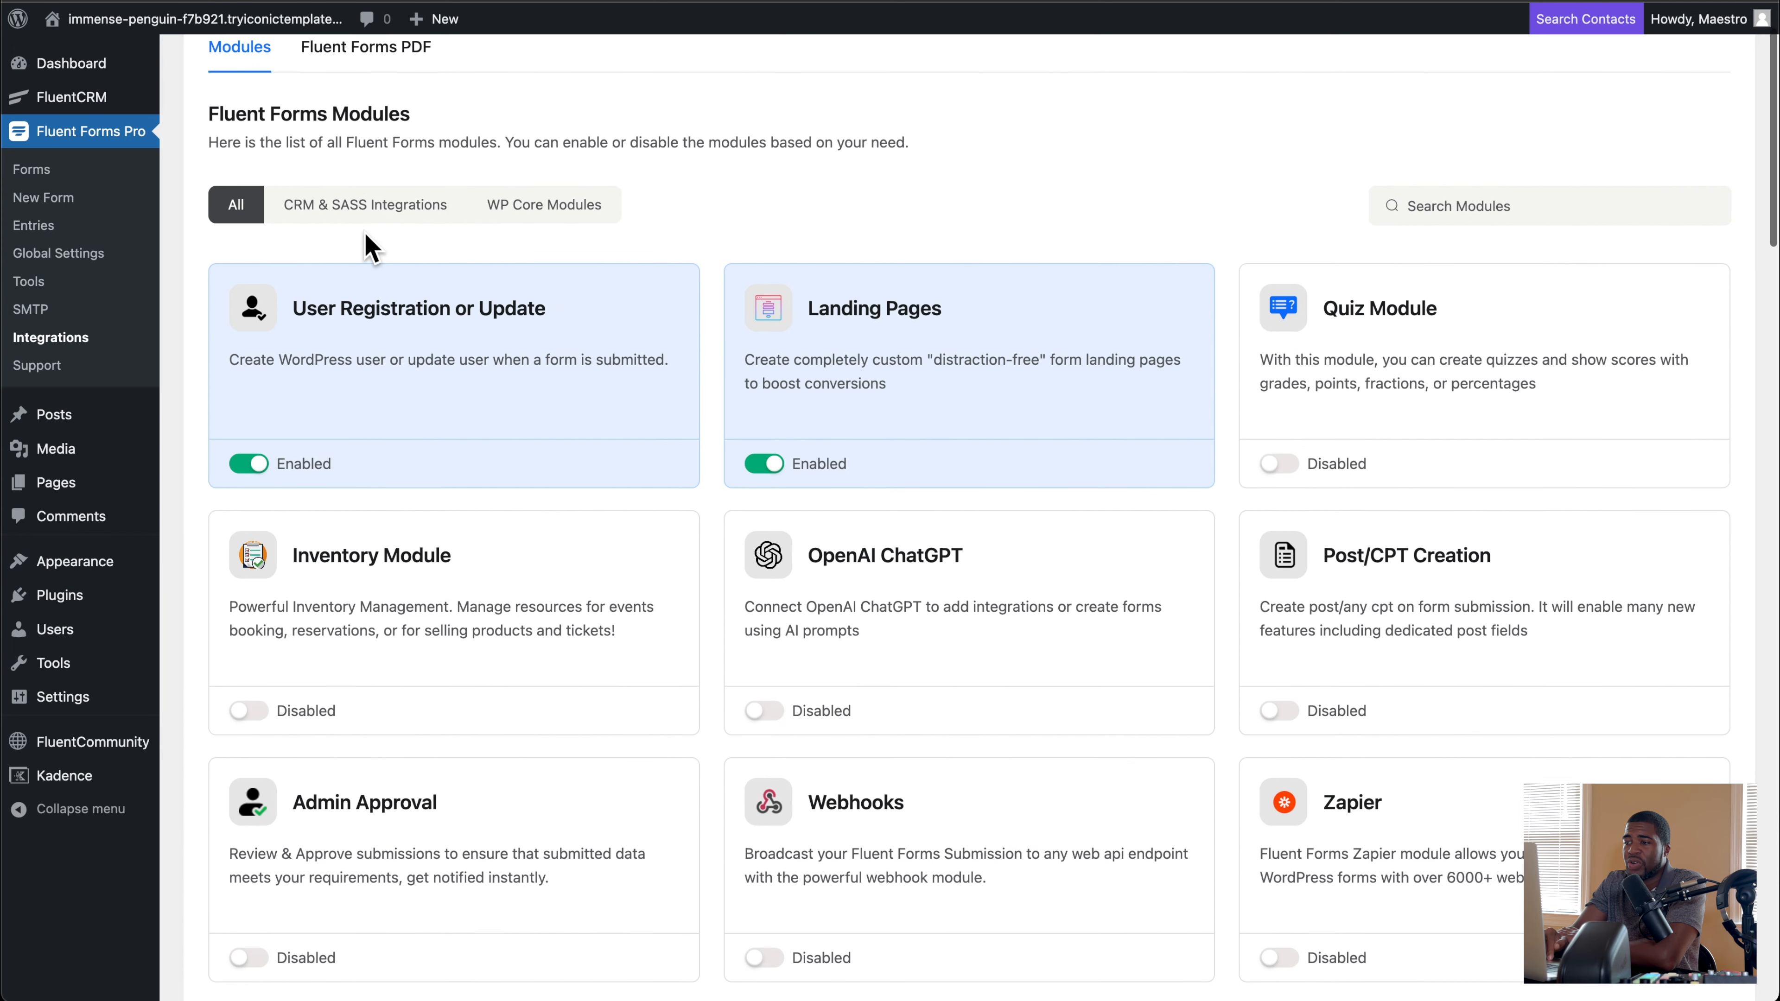
pyautogui.moveTo(292, 228); pyautogui.dragTo(524, 236)
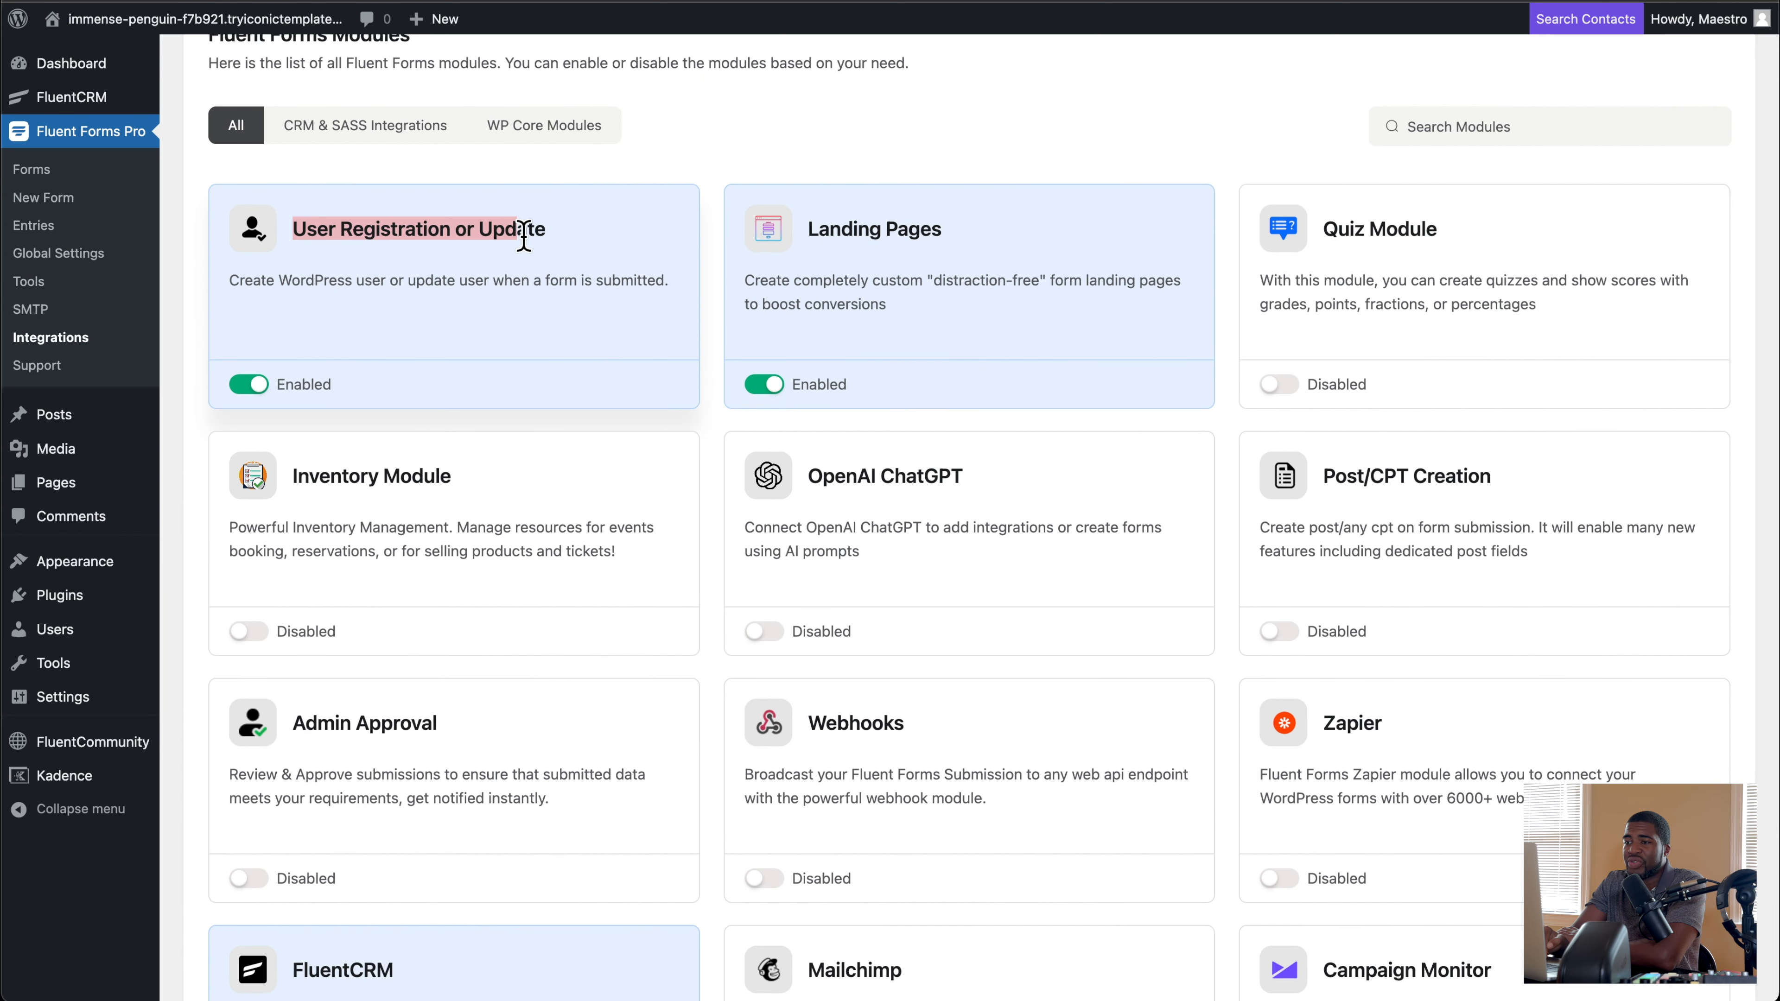
pyautogui.click(292, 271)
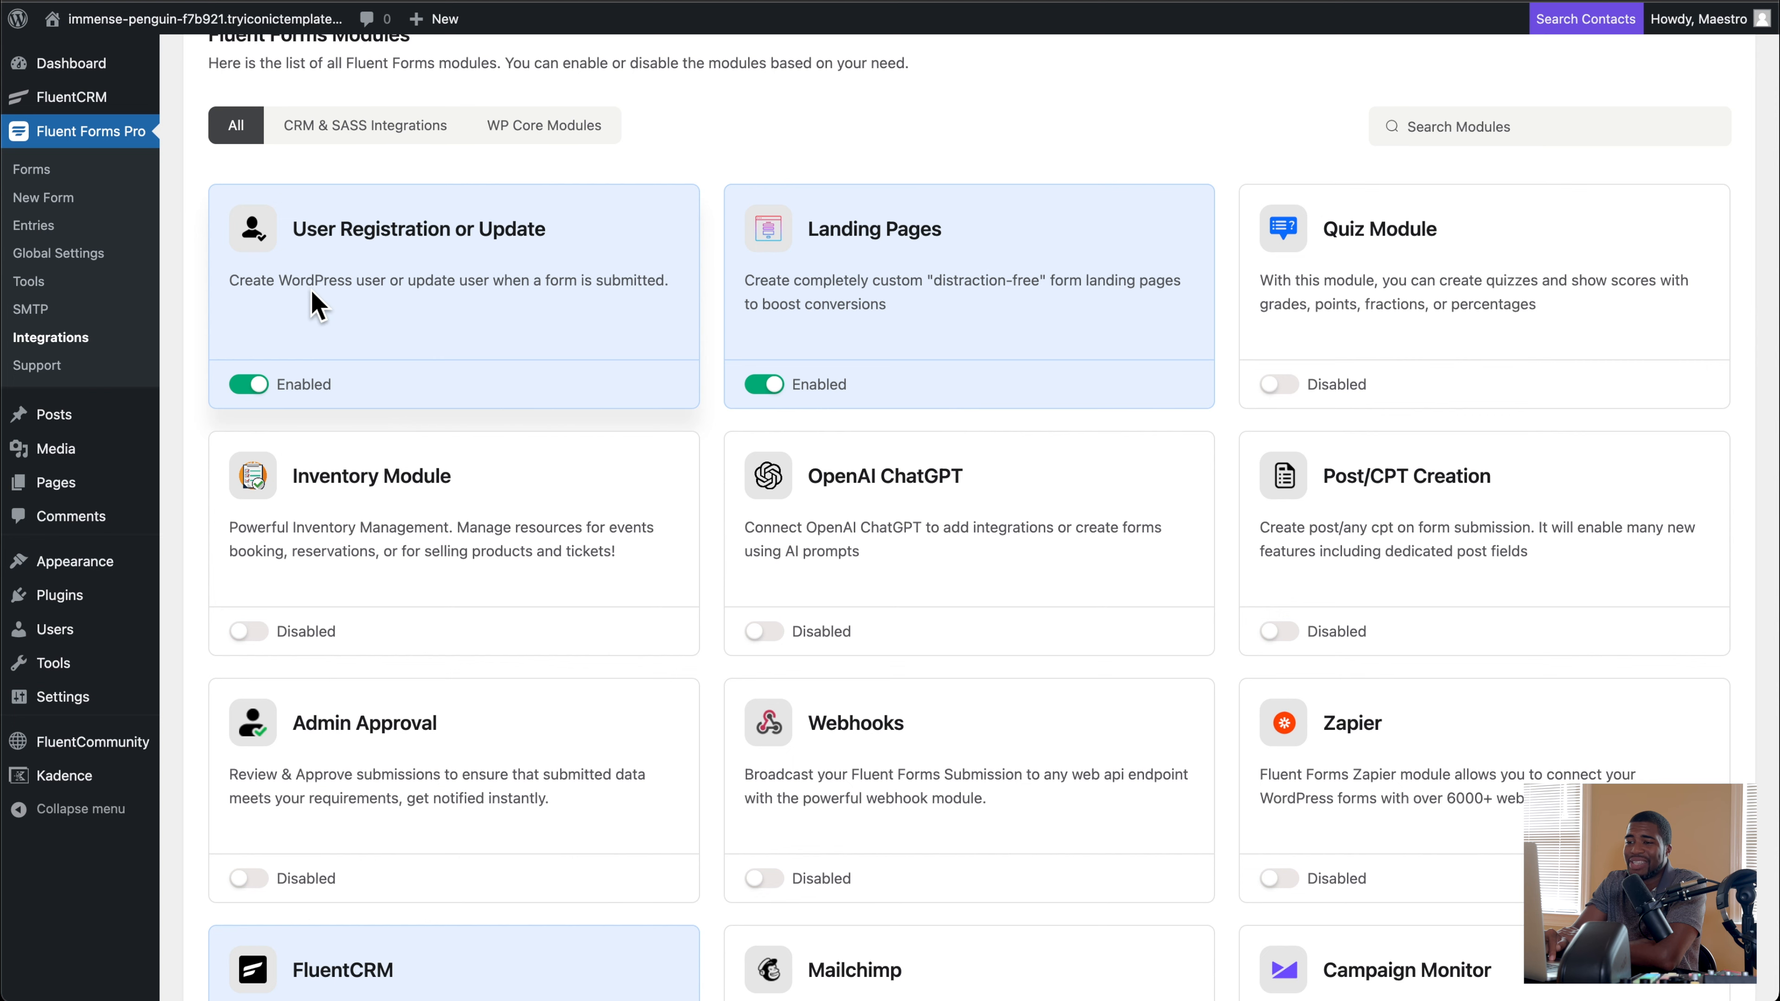
pyautogui.scroll(-9, 317, 305)
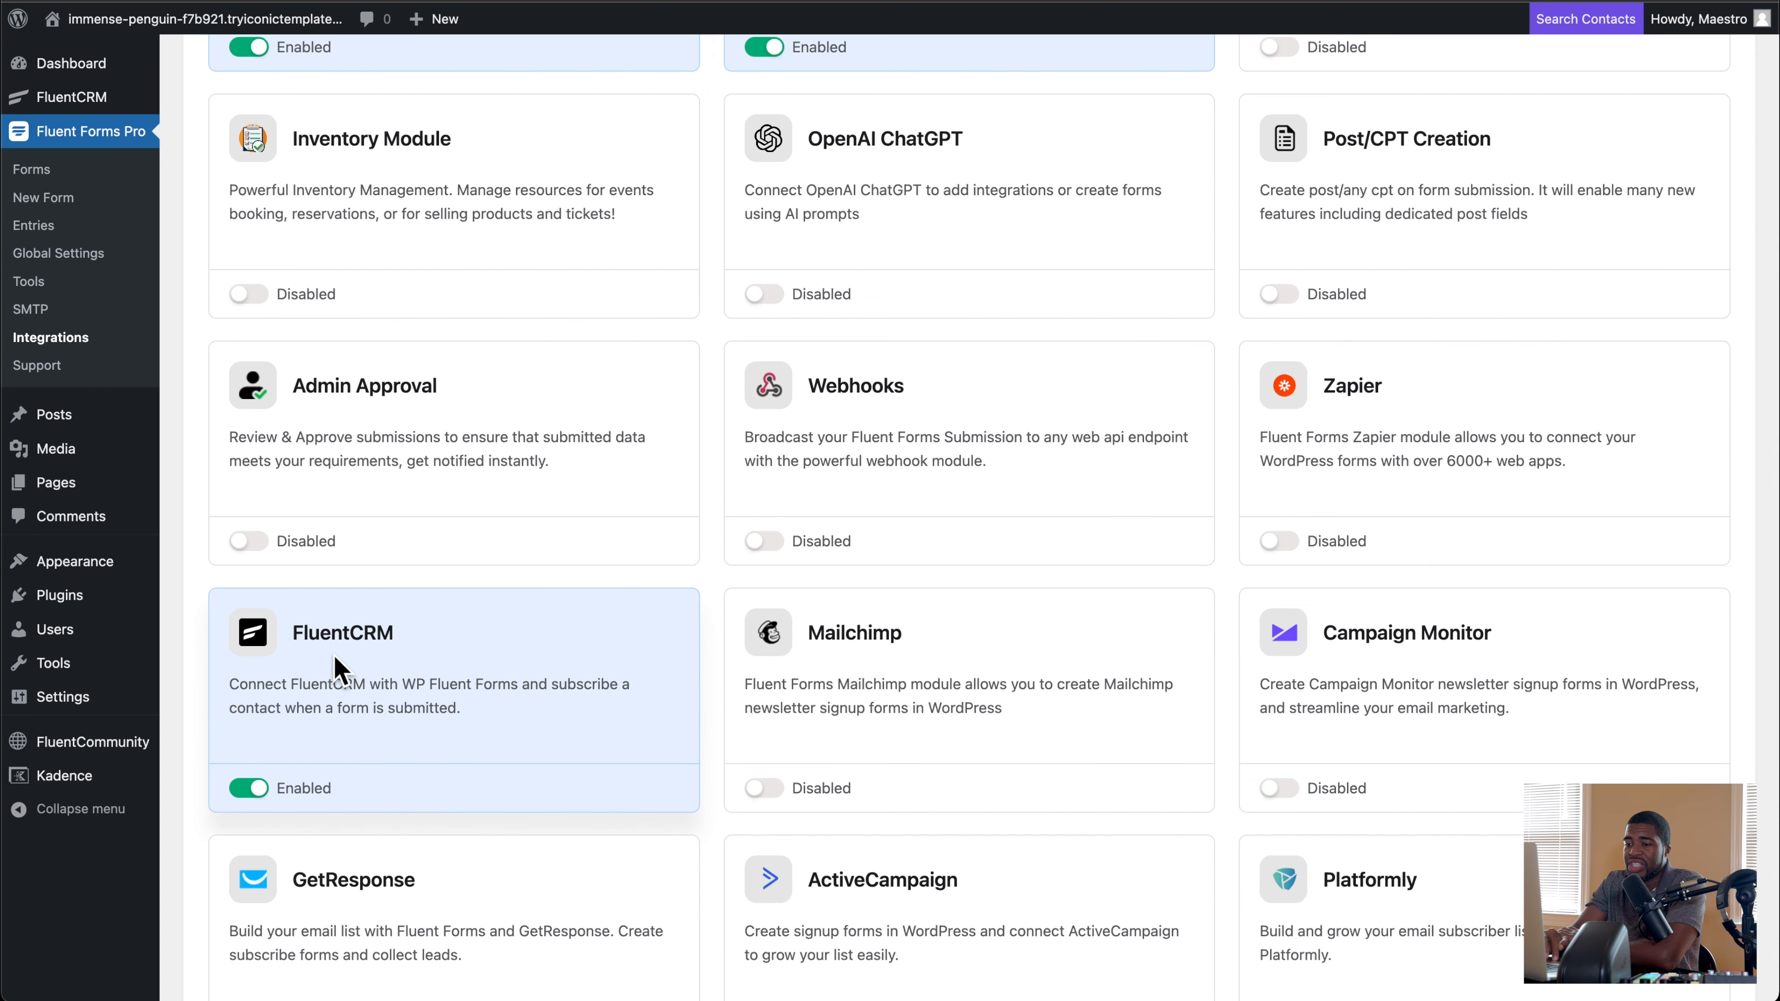
pyautogui.scroll(14, 391, 701)
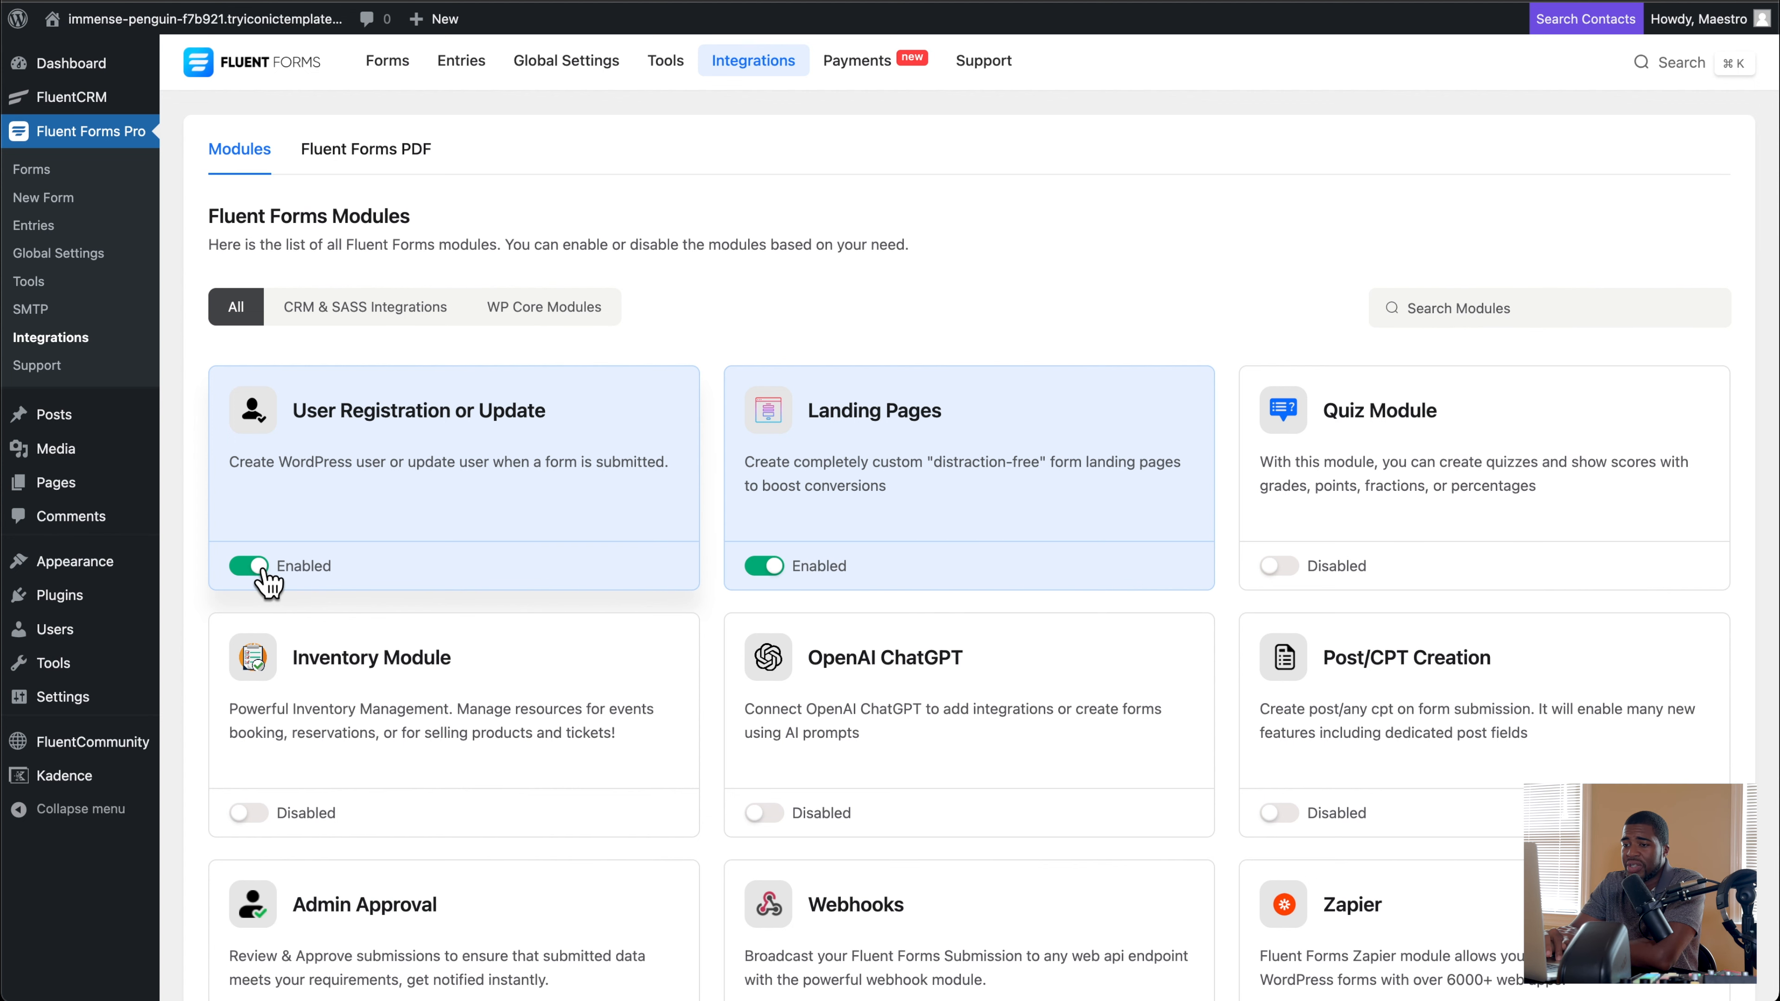
pyautogui.scroll(-7, 358, 545)
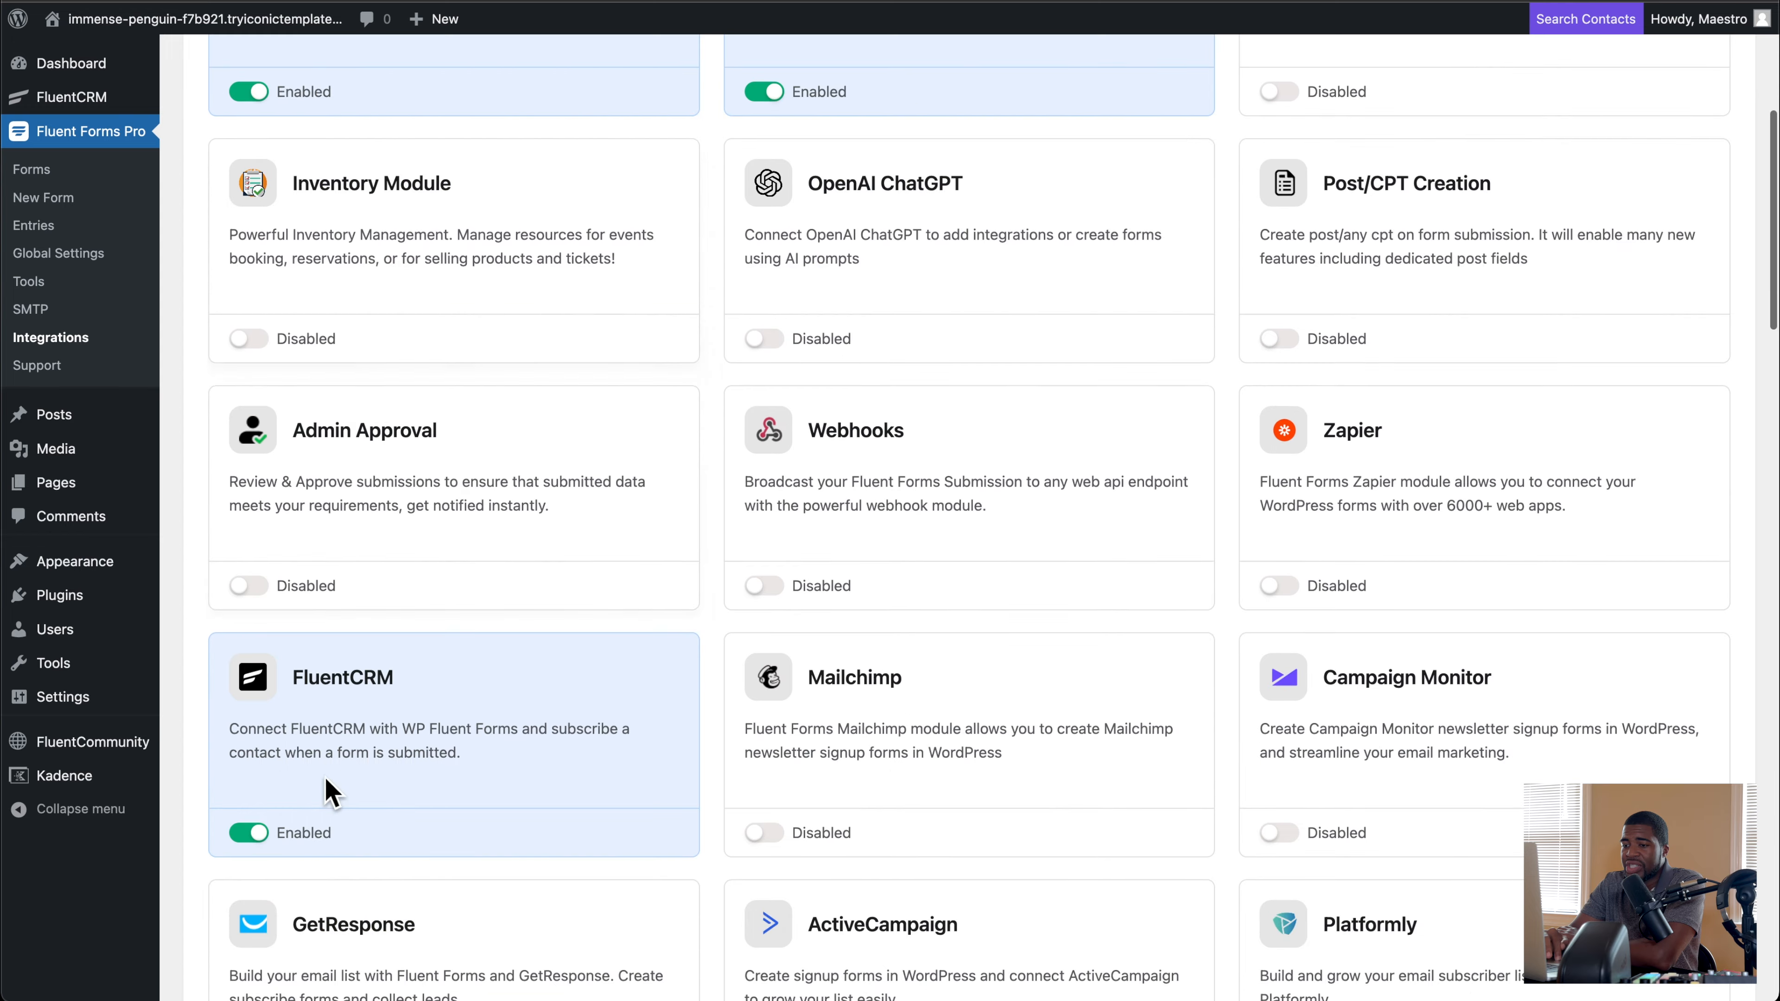
pyautogui.scroll(4, 346, 795)
pyautogui.scroll(-3, 347, 799)
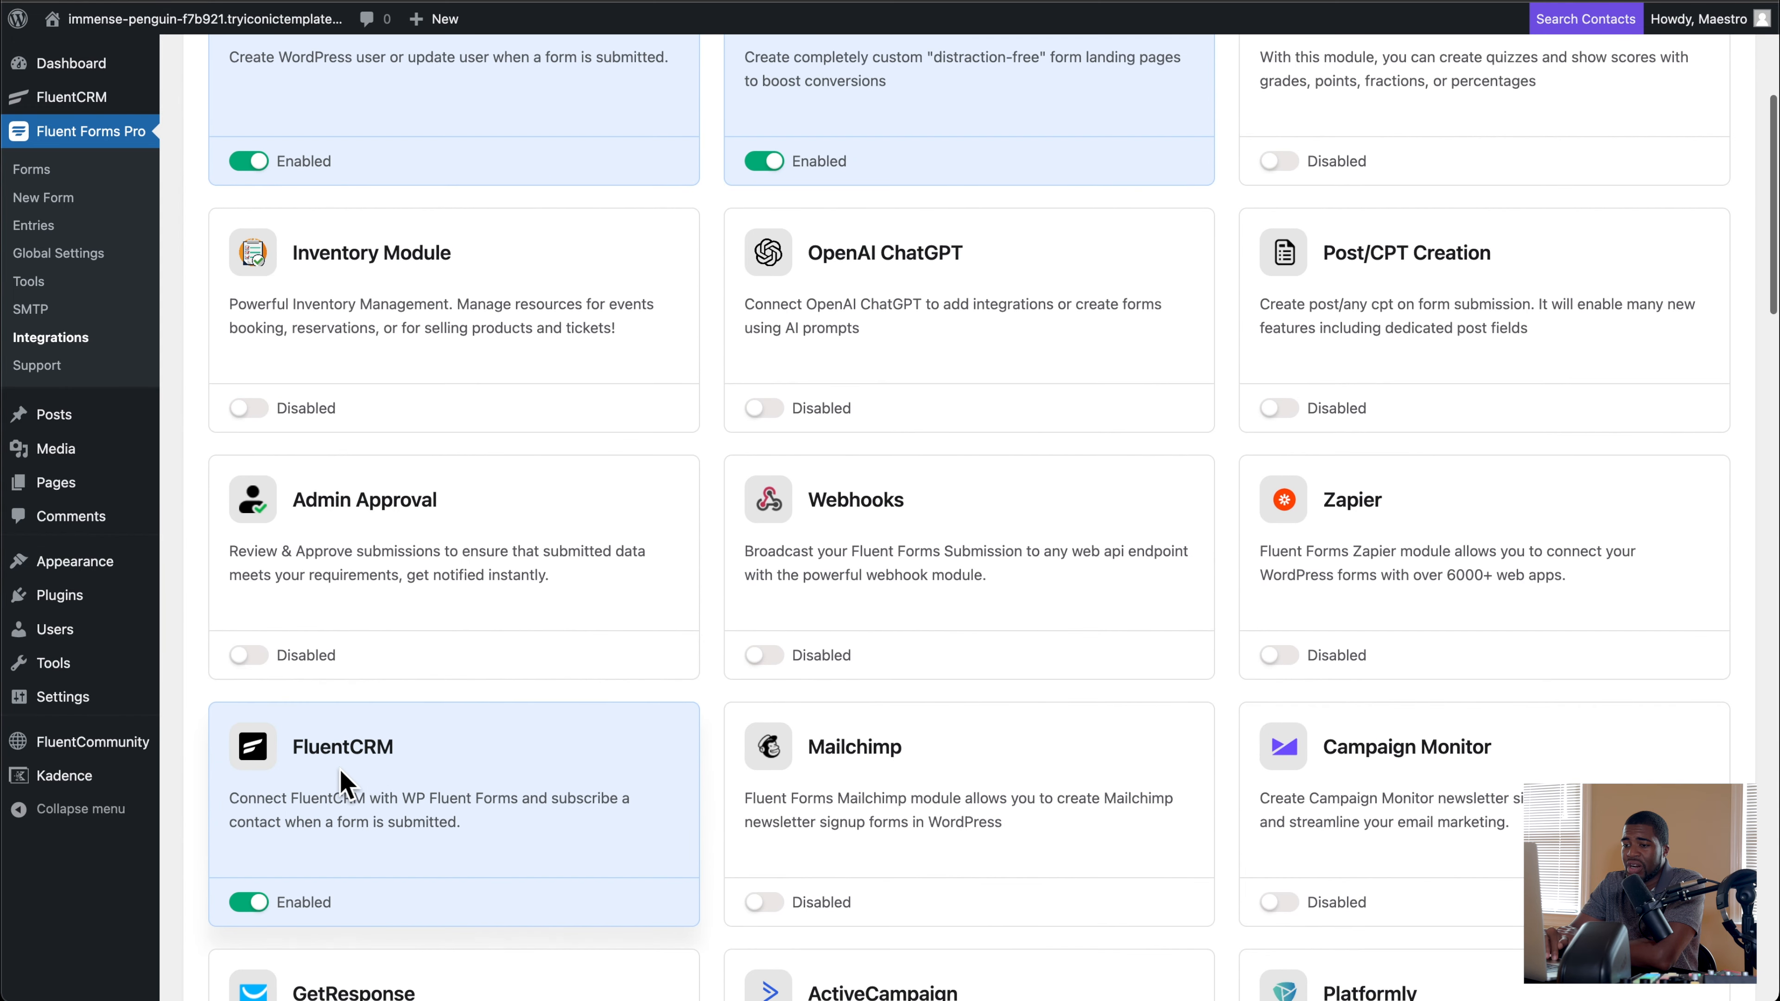
pyautogui.scroll(4, 379, 789)
pyautogui.scroll(2, 378, 789)
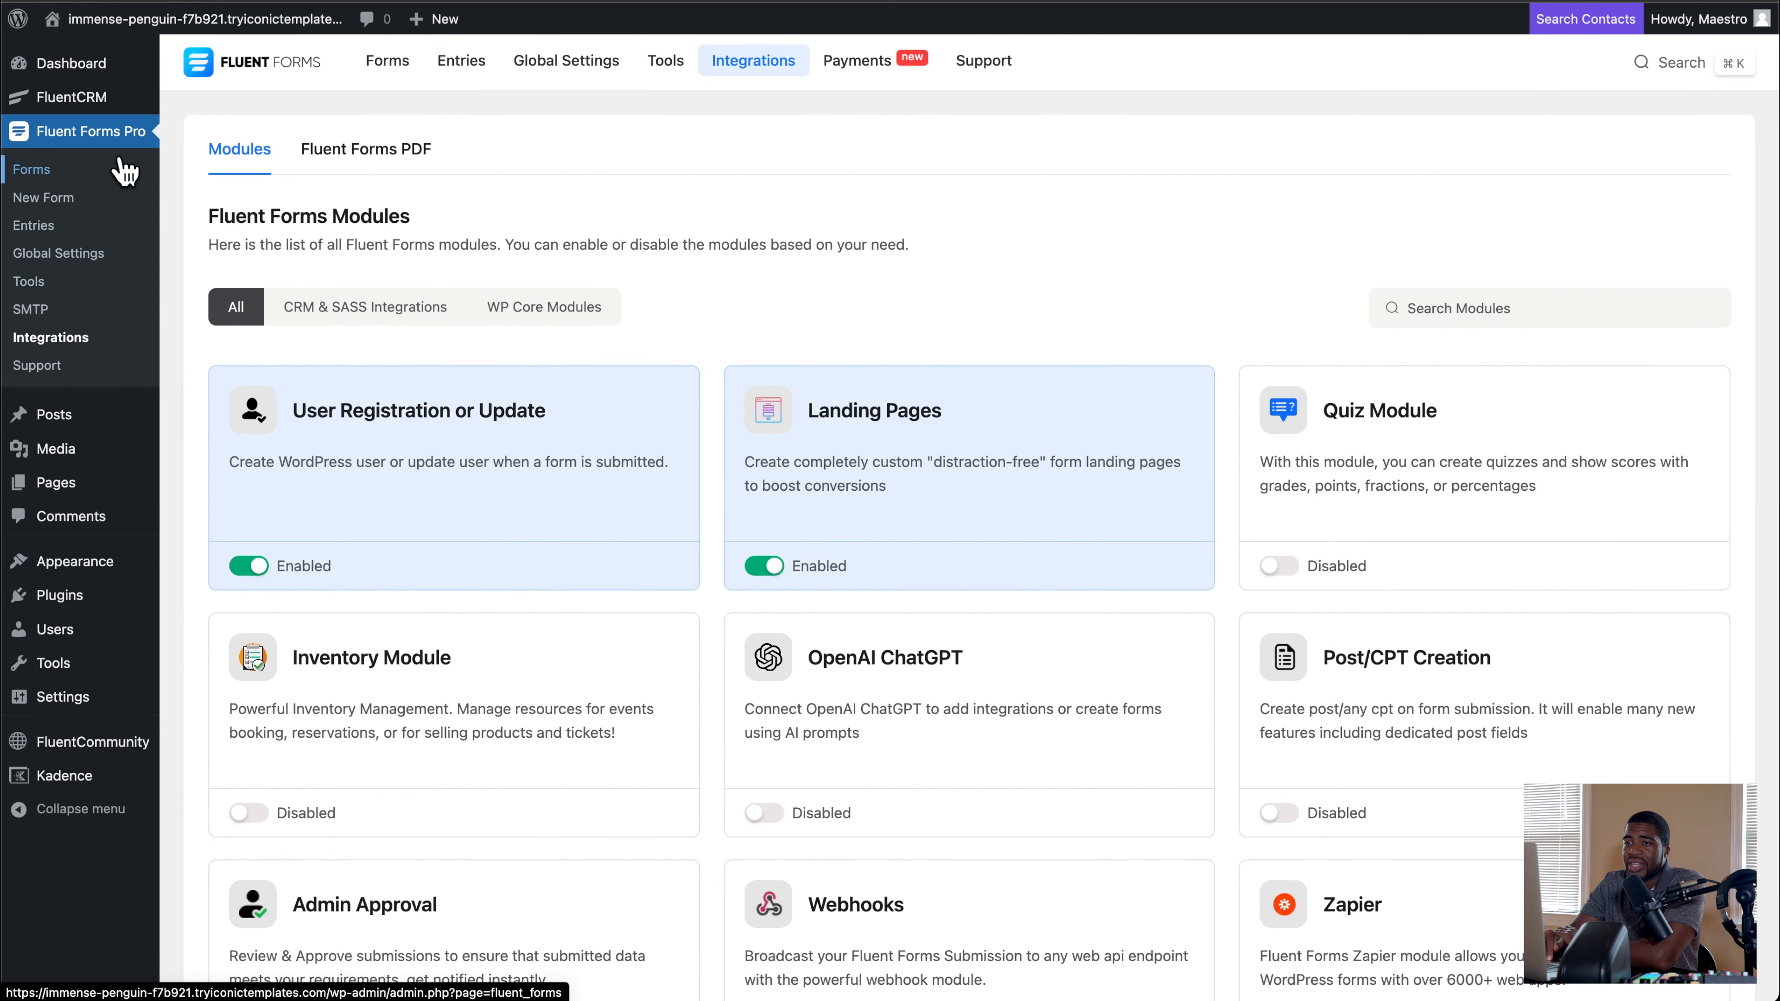
# Step: Open the Community Register Form's settings and review its confirmation redirect URL and landing page options
pyautogui.click(61, 175)
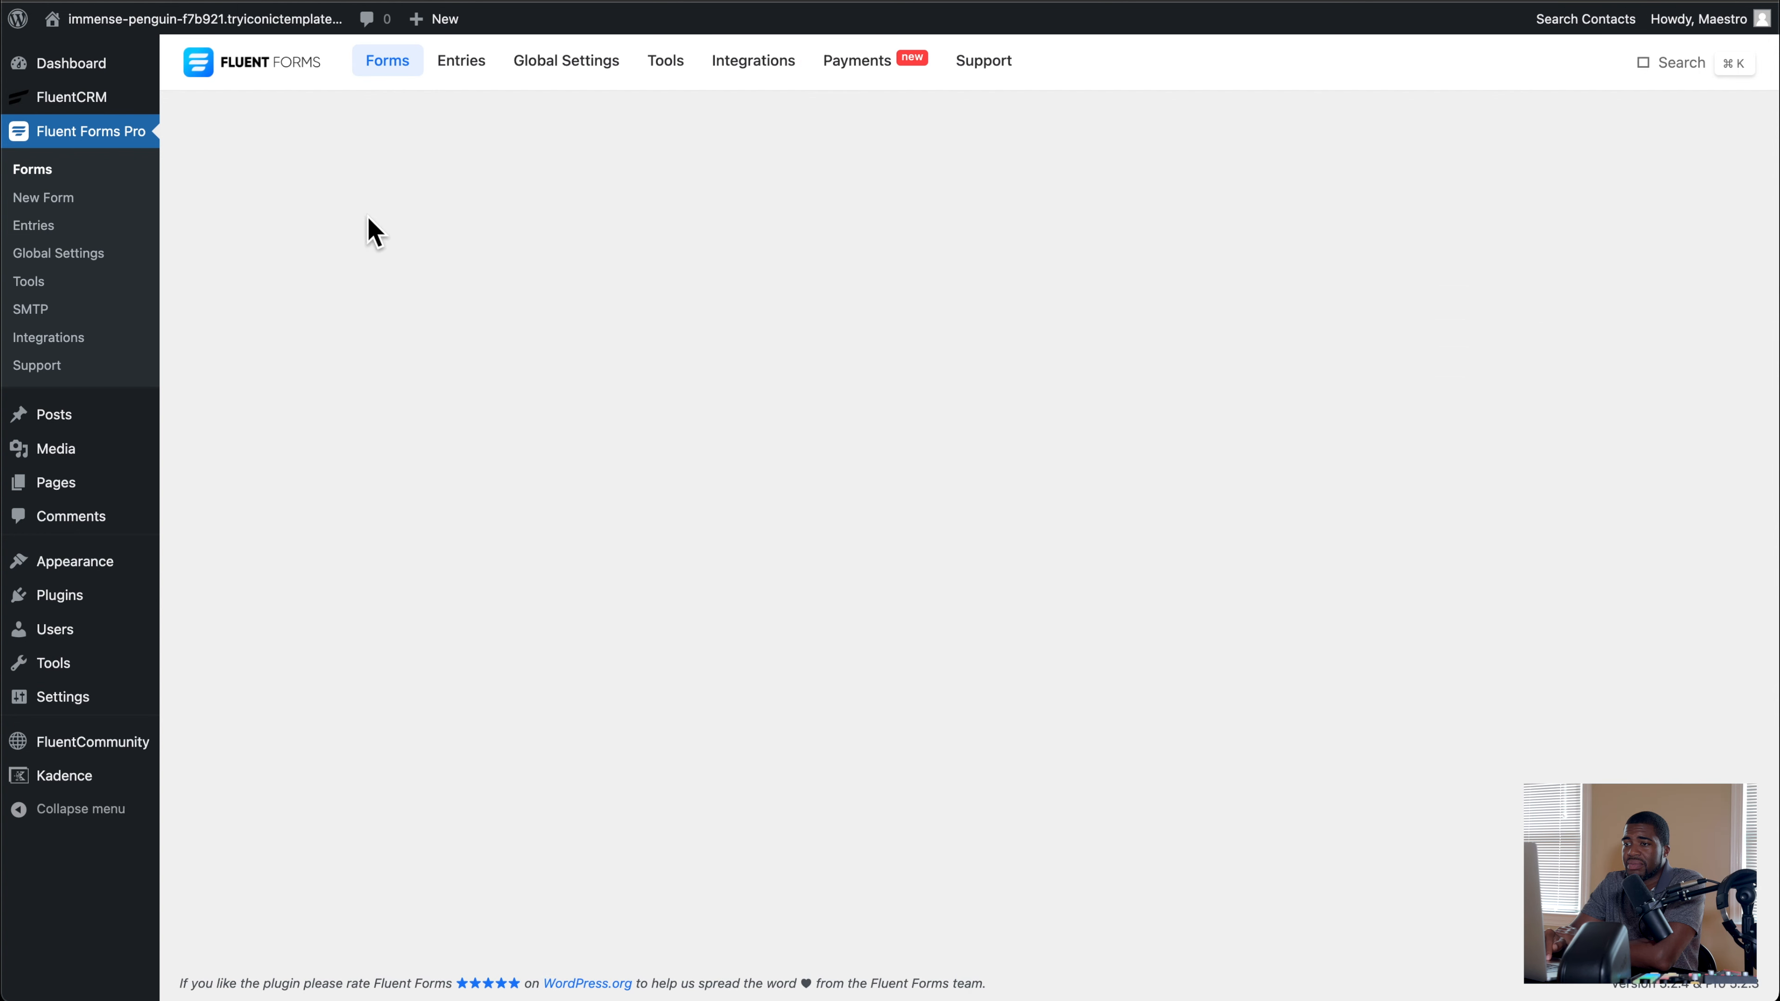
pyautogui.moveTo(326, 290)
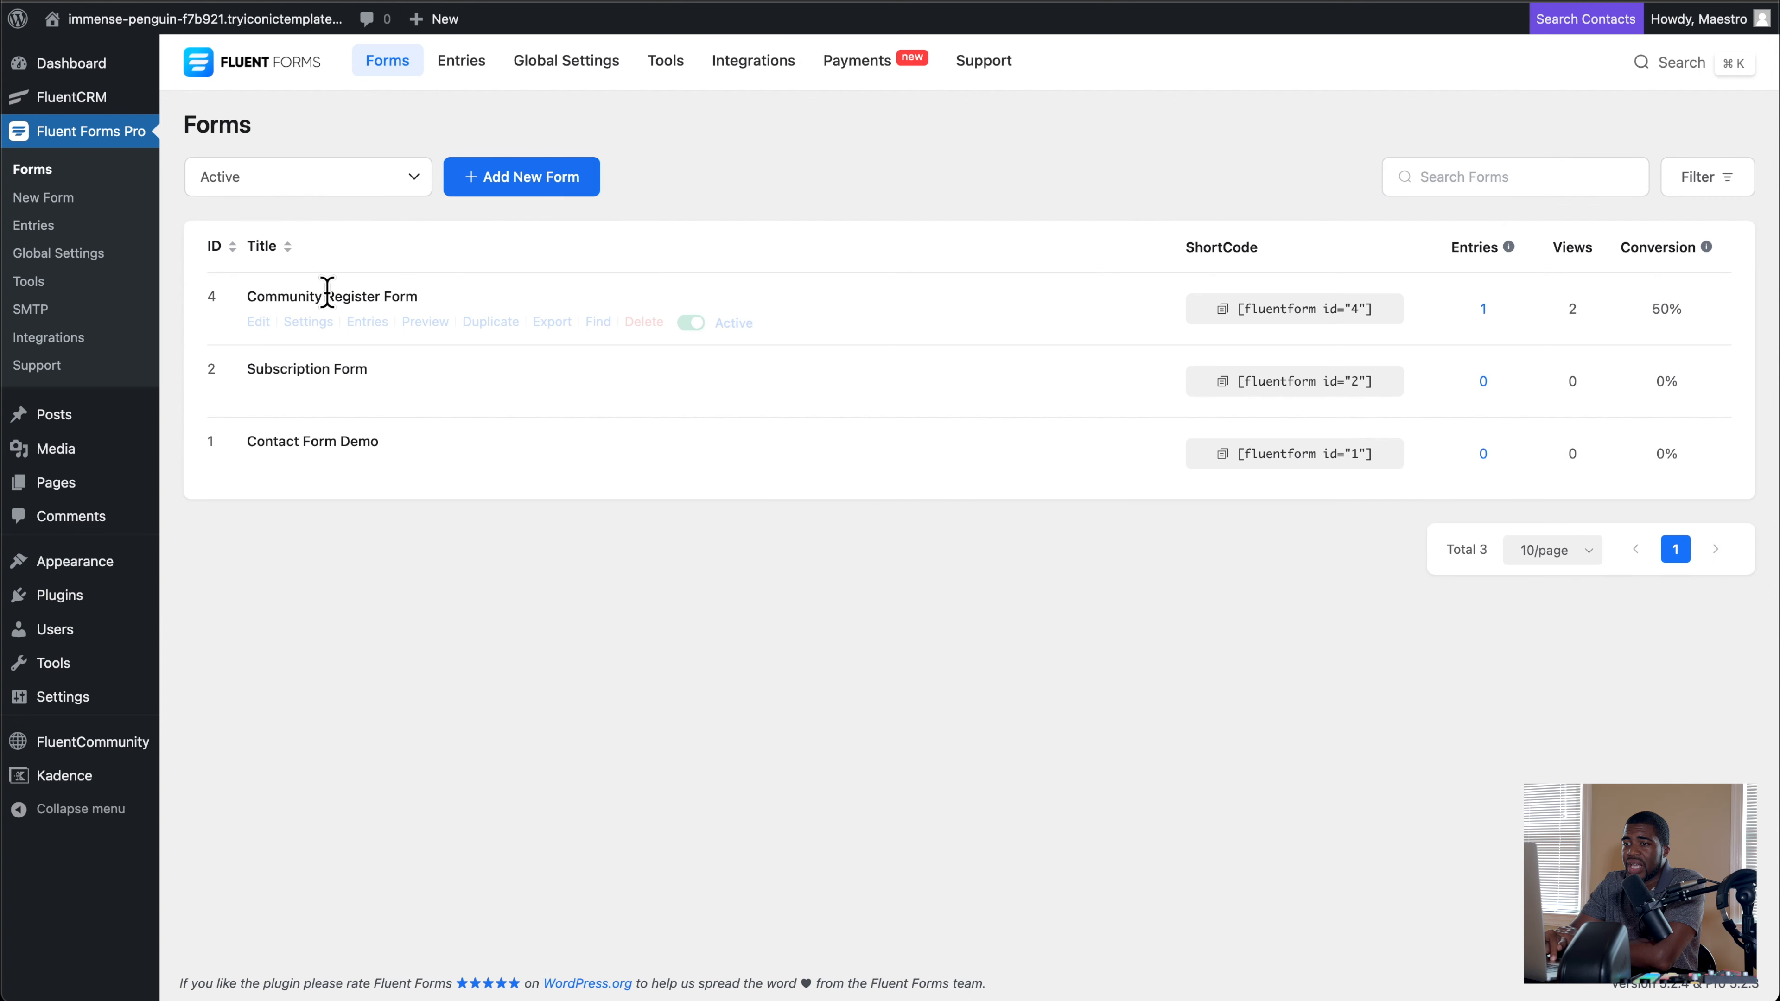
pyautogui.click(313, 326)
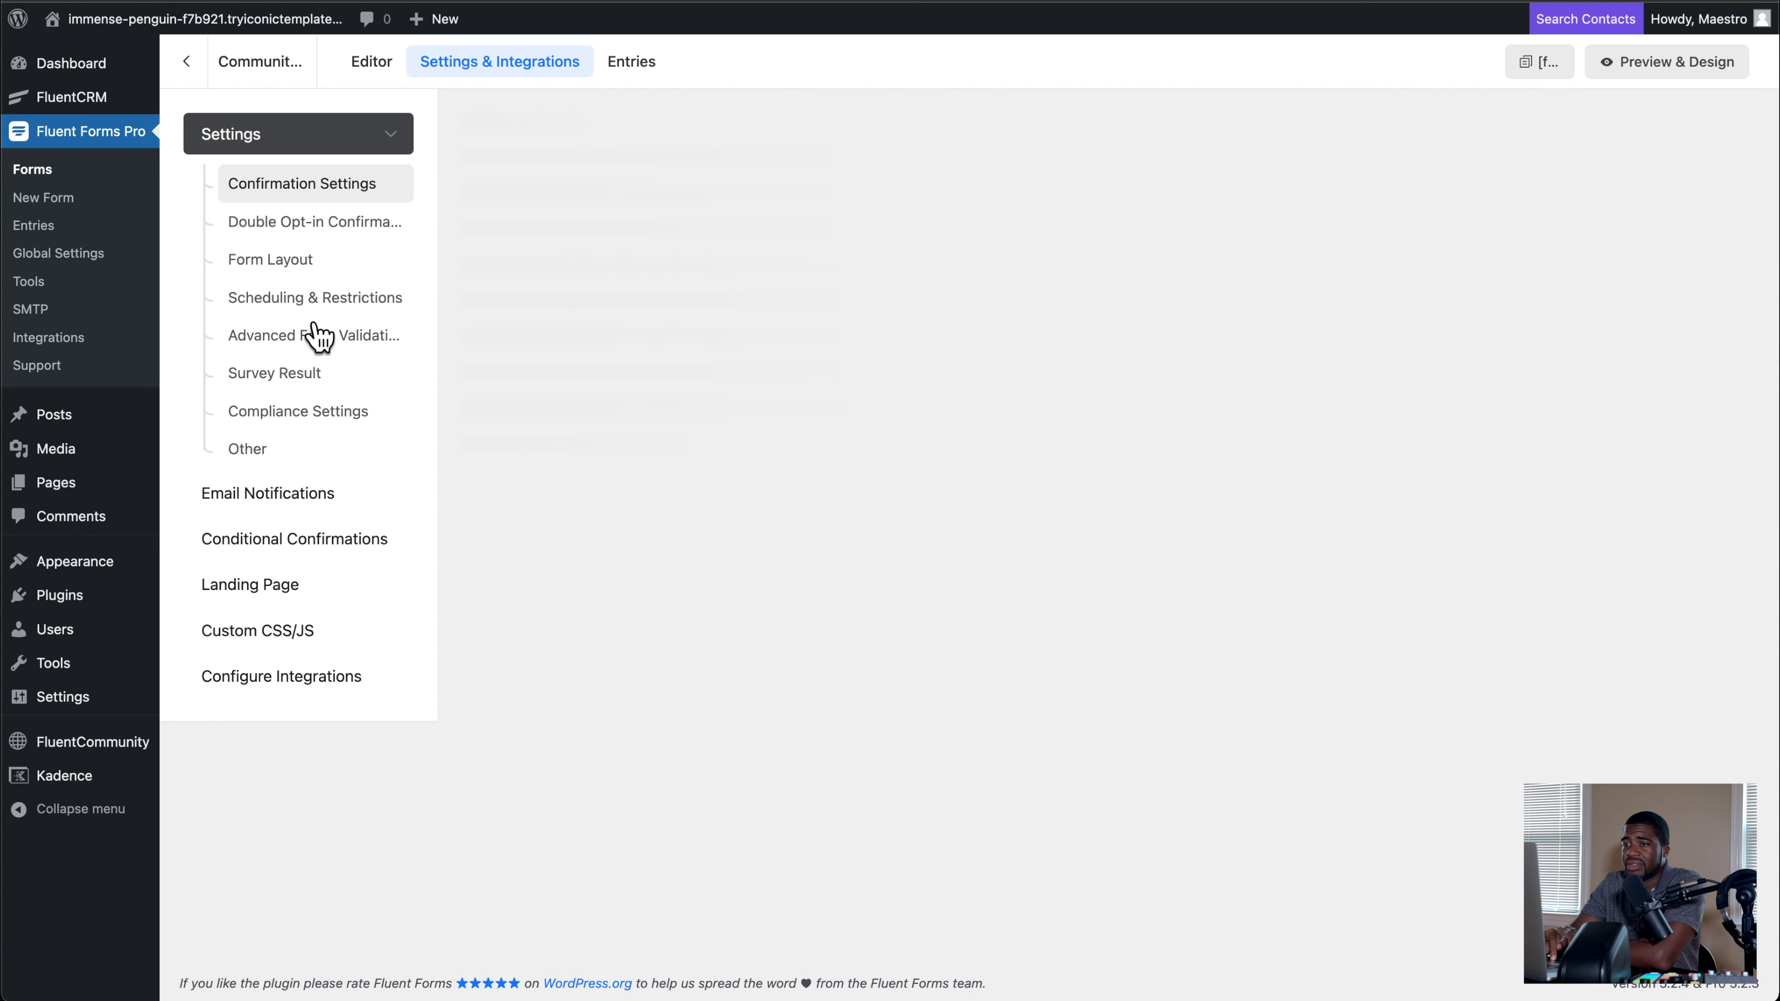
pyautogui.scroll(-1, 525, 273)
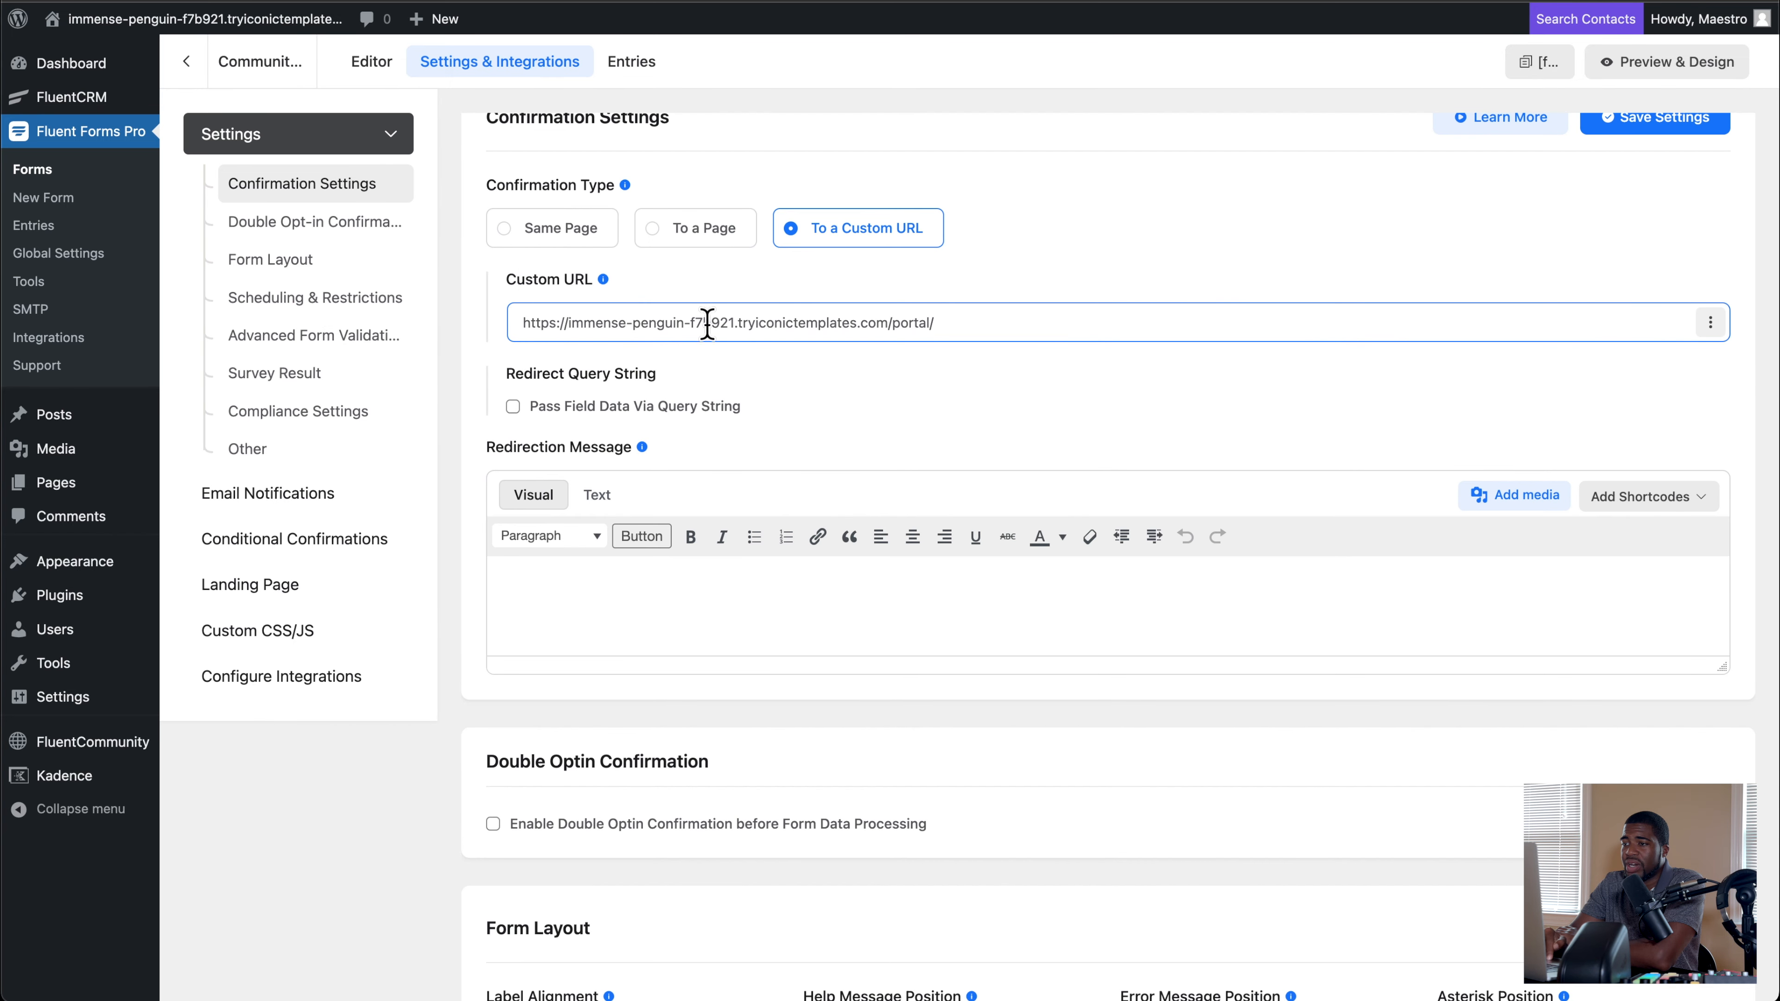
pyautogui.click(250, 584)
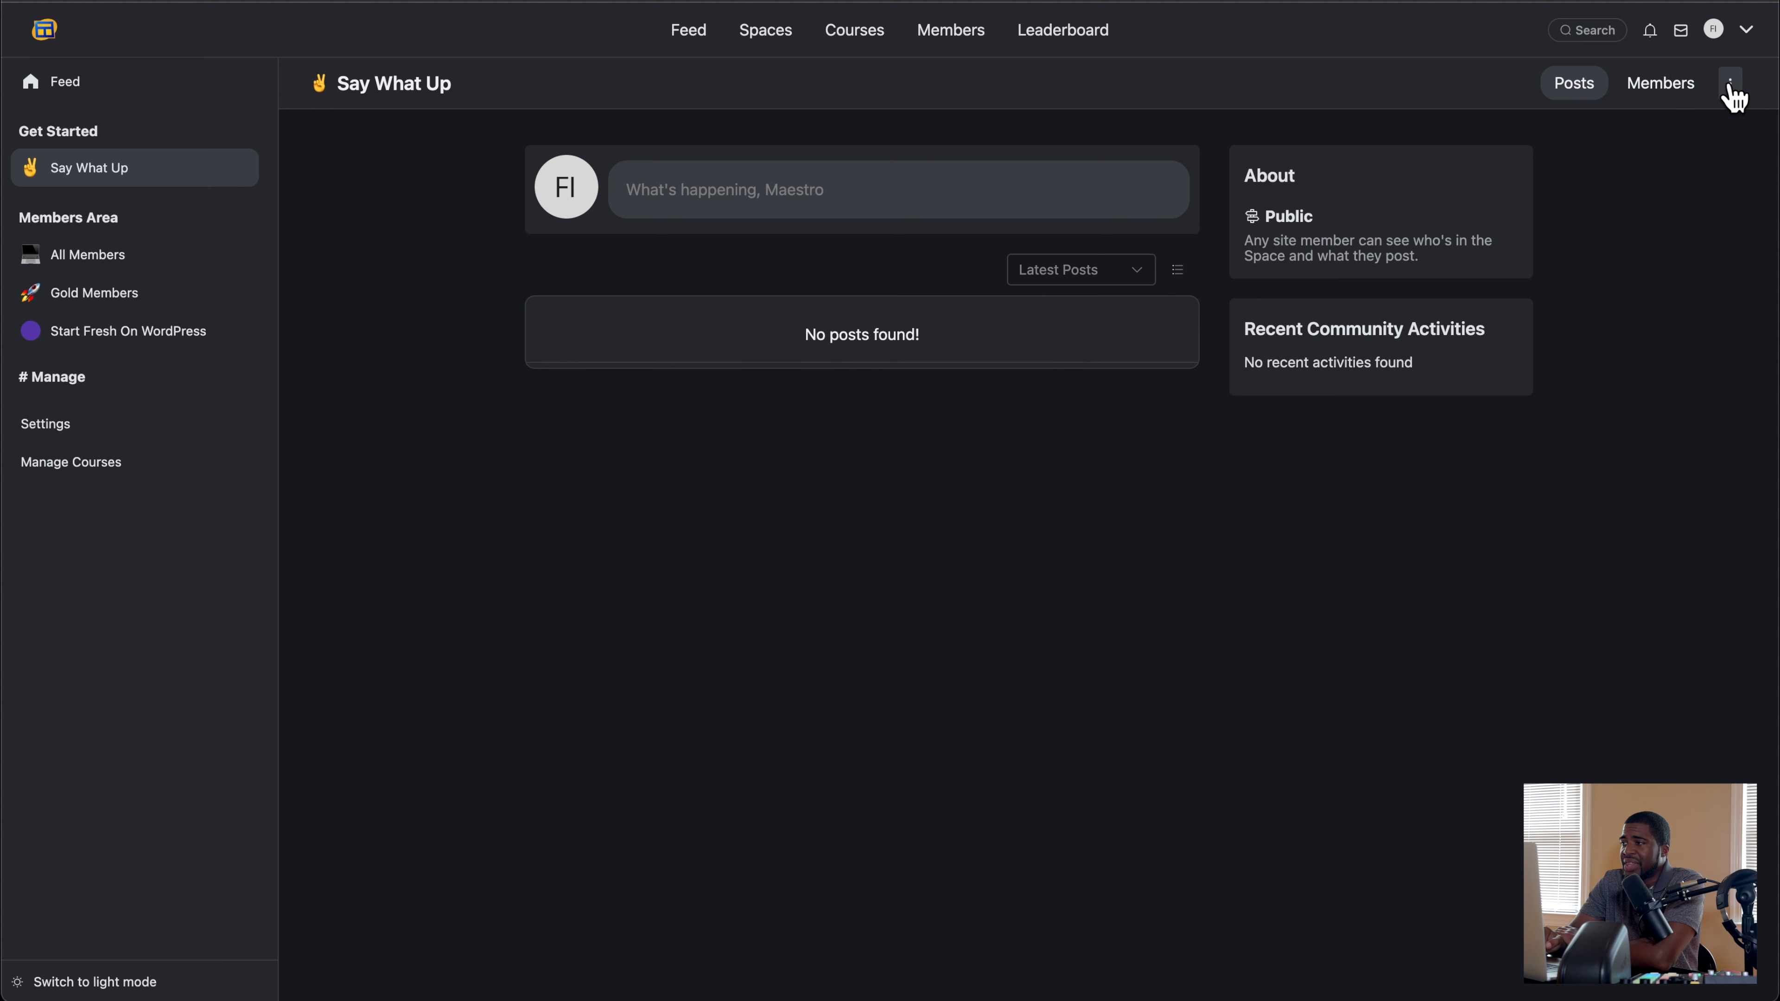
# Step: Open the portal's Welcome Message (For Public Users) configuration and examine the custom URL behind its Login or Signup button
pyautogui.click(1730, 85)
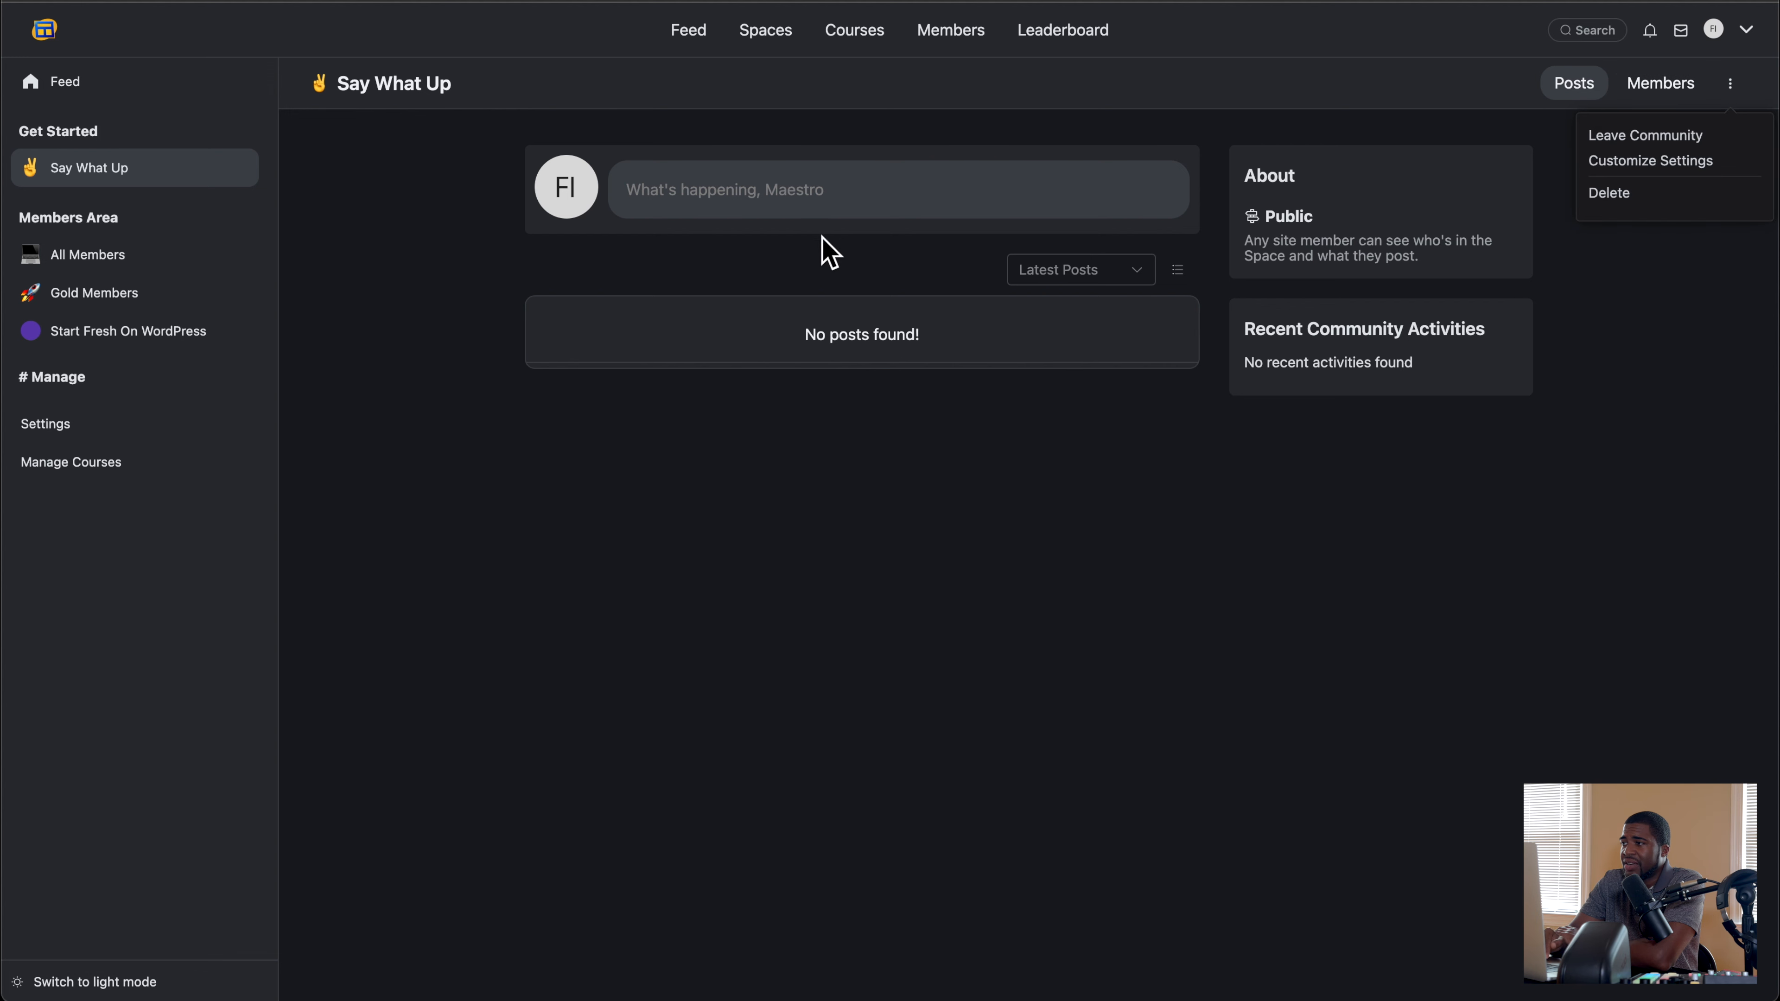
pyautogui.scroll(-1, 370, 283)
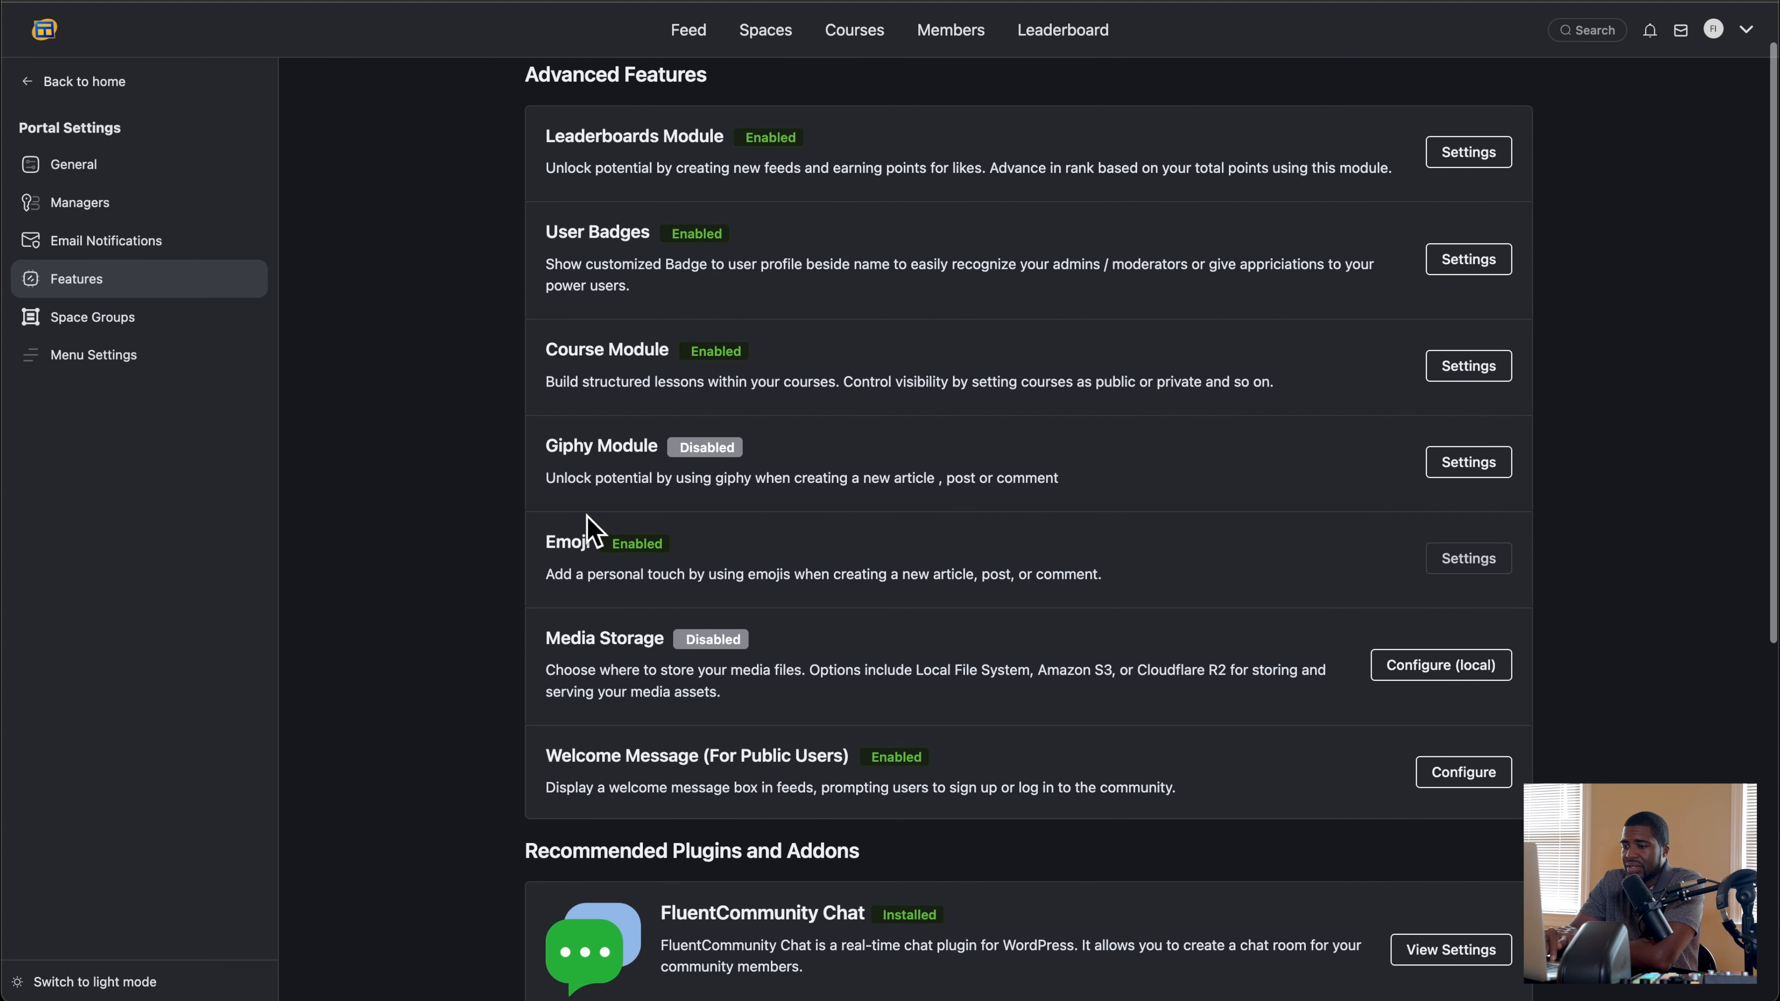
pyautogui.click(1470, 791)
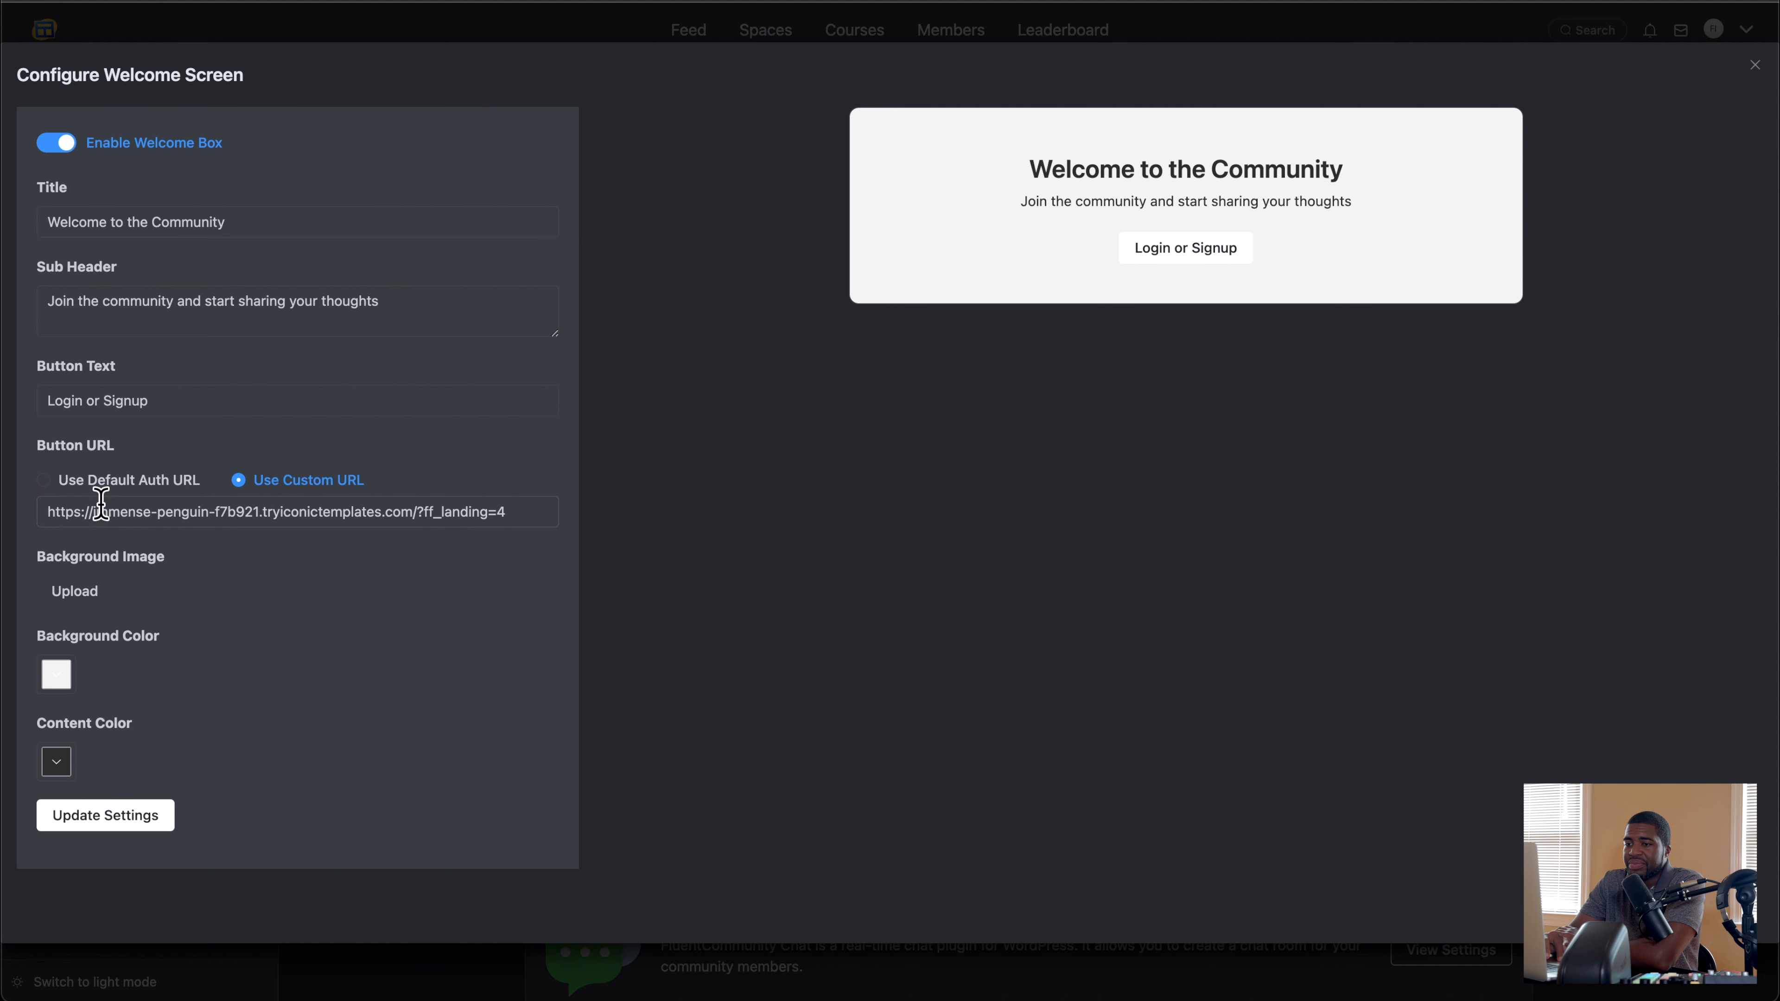
pyautogui.moveTo(64, 511); pyautogui.dragTo(501, 522)
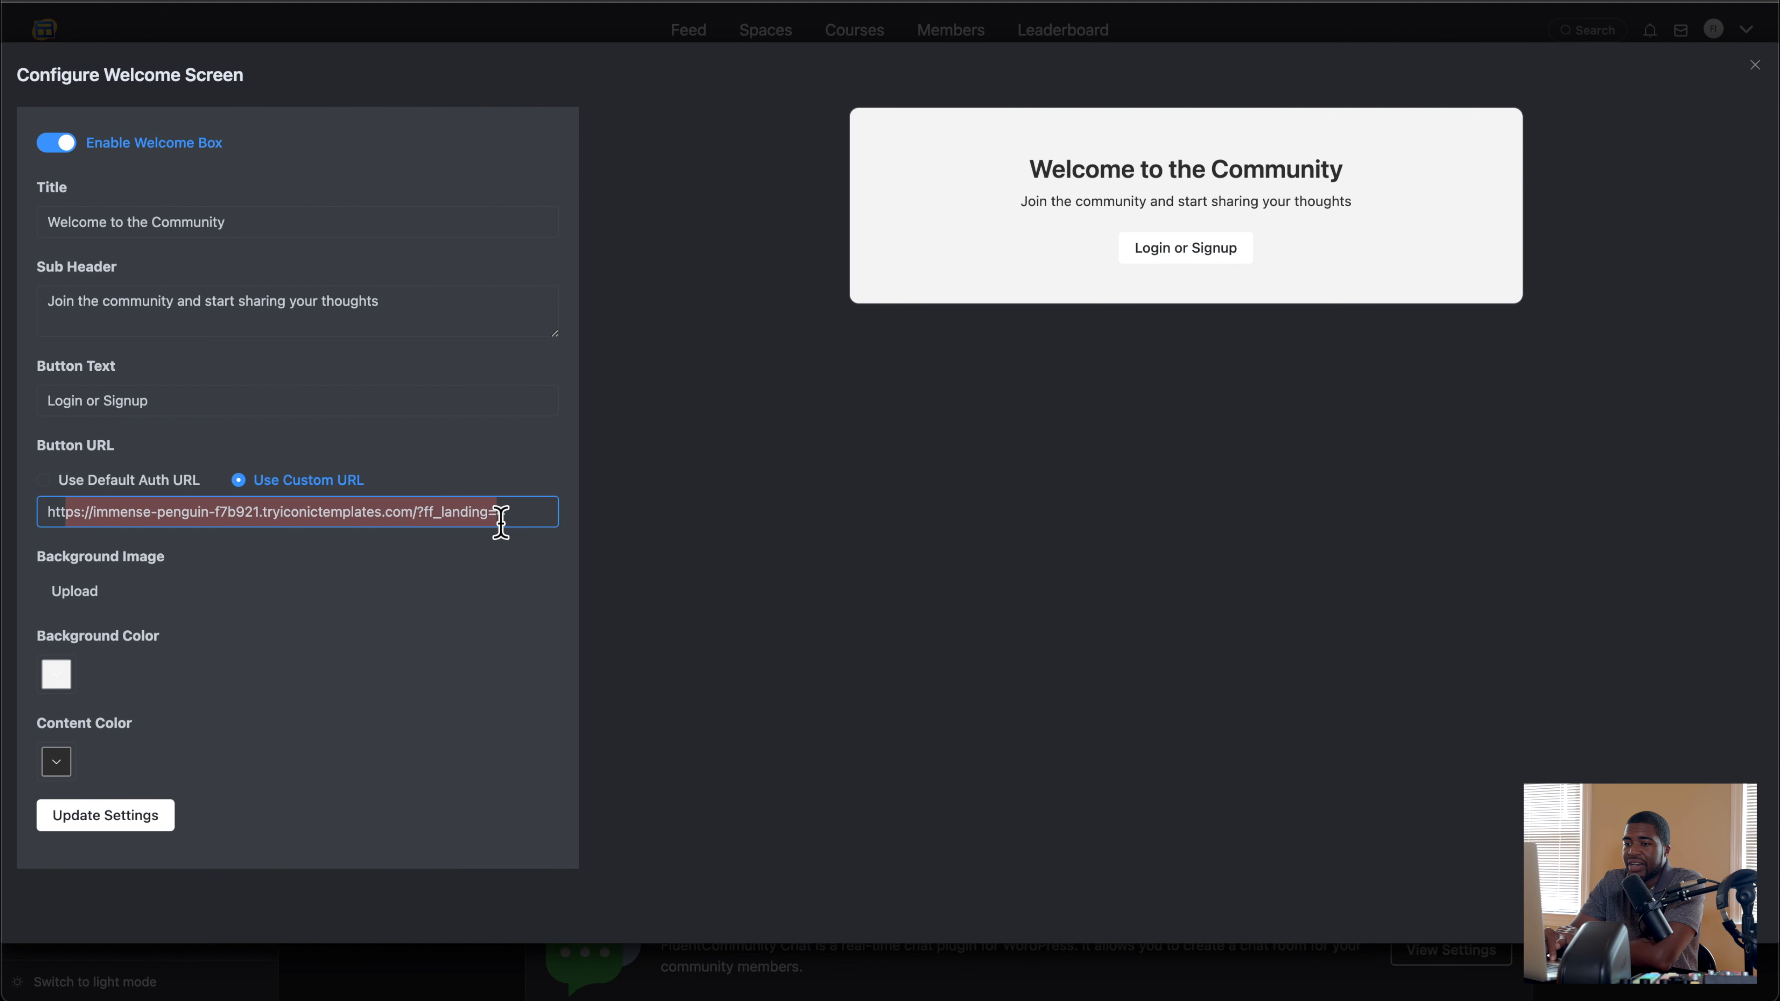
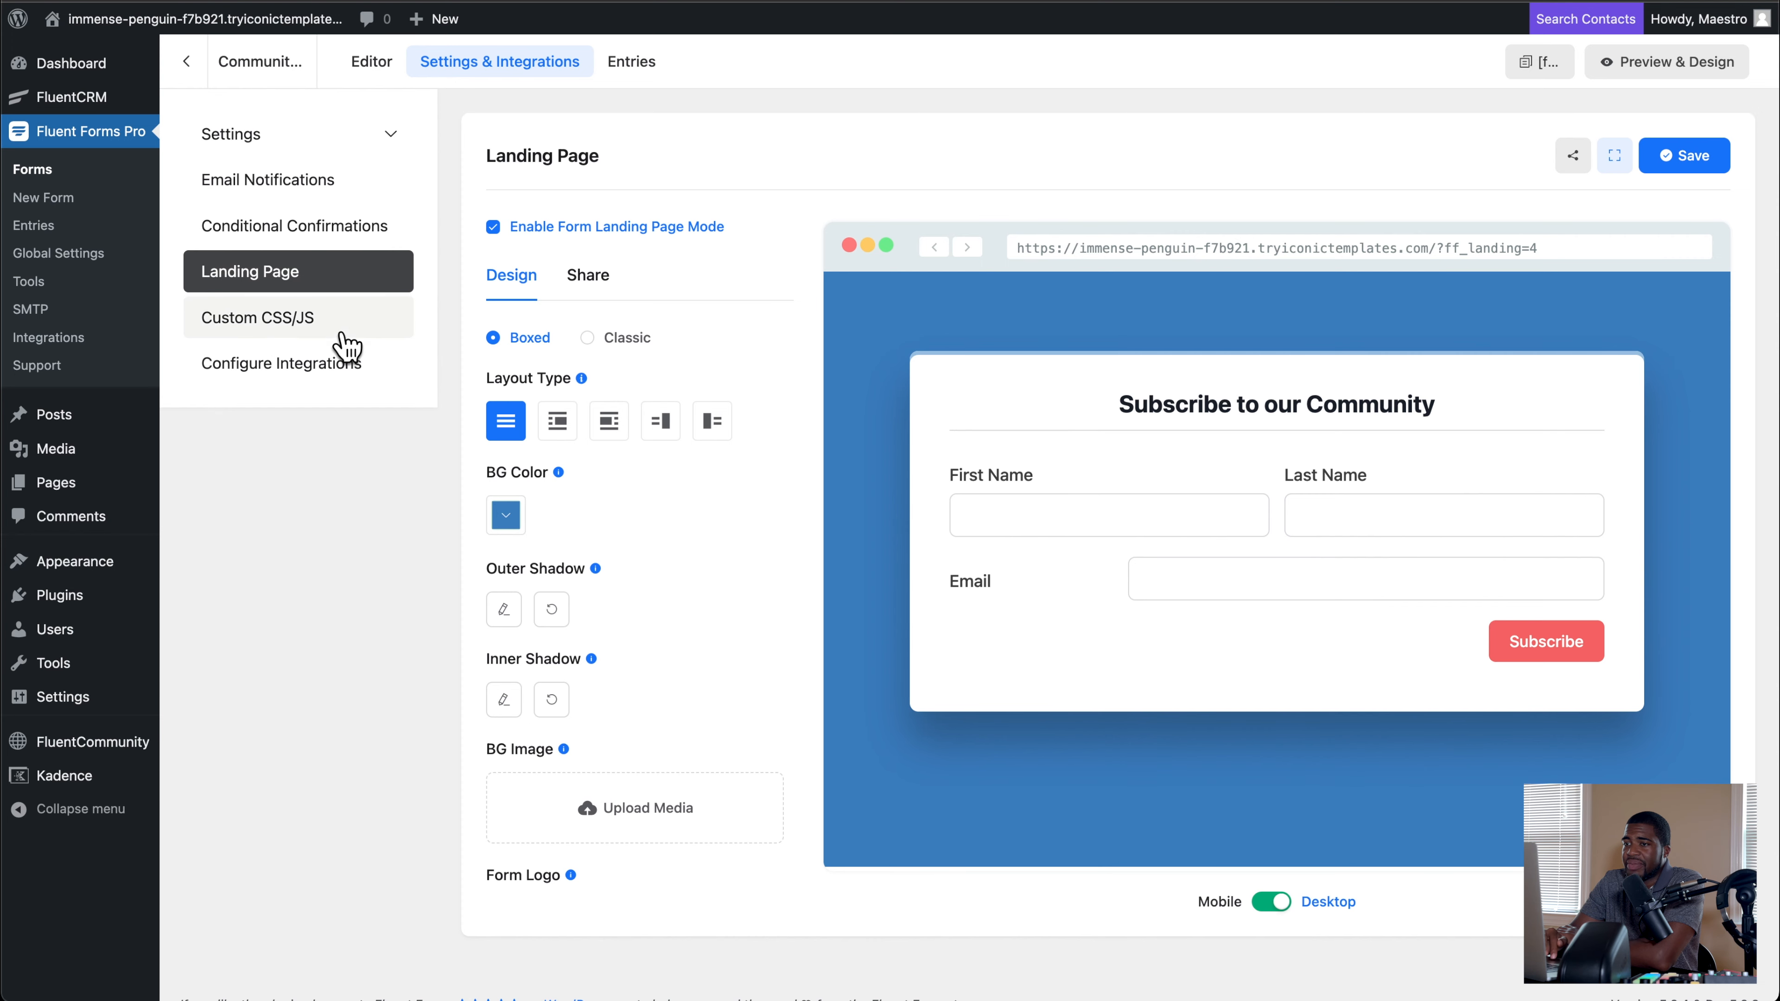
# Step: Open the form's Confirmation Settings and compare its custom redirect URL with the portal's welcome screen button URL
pyautogui.click(390, 134)
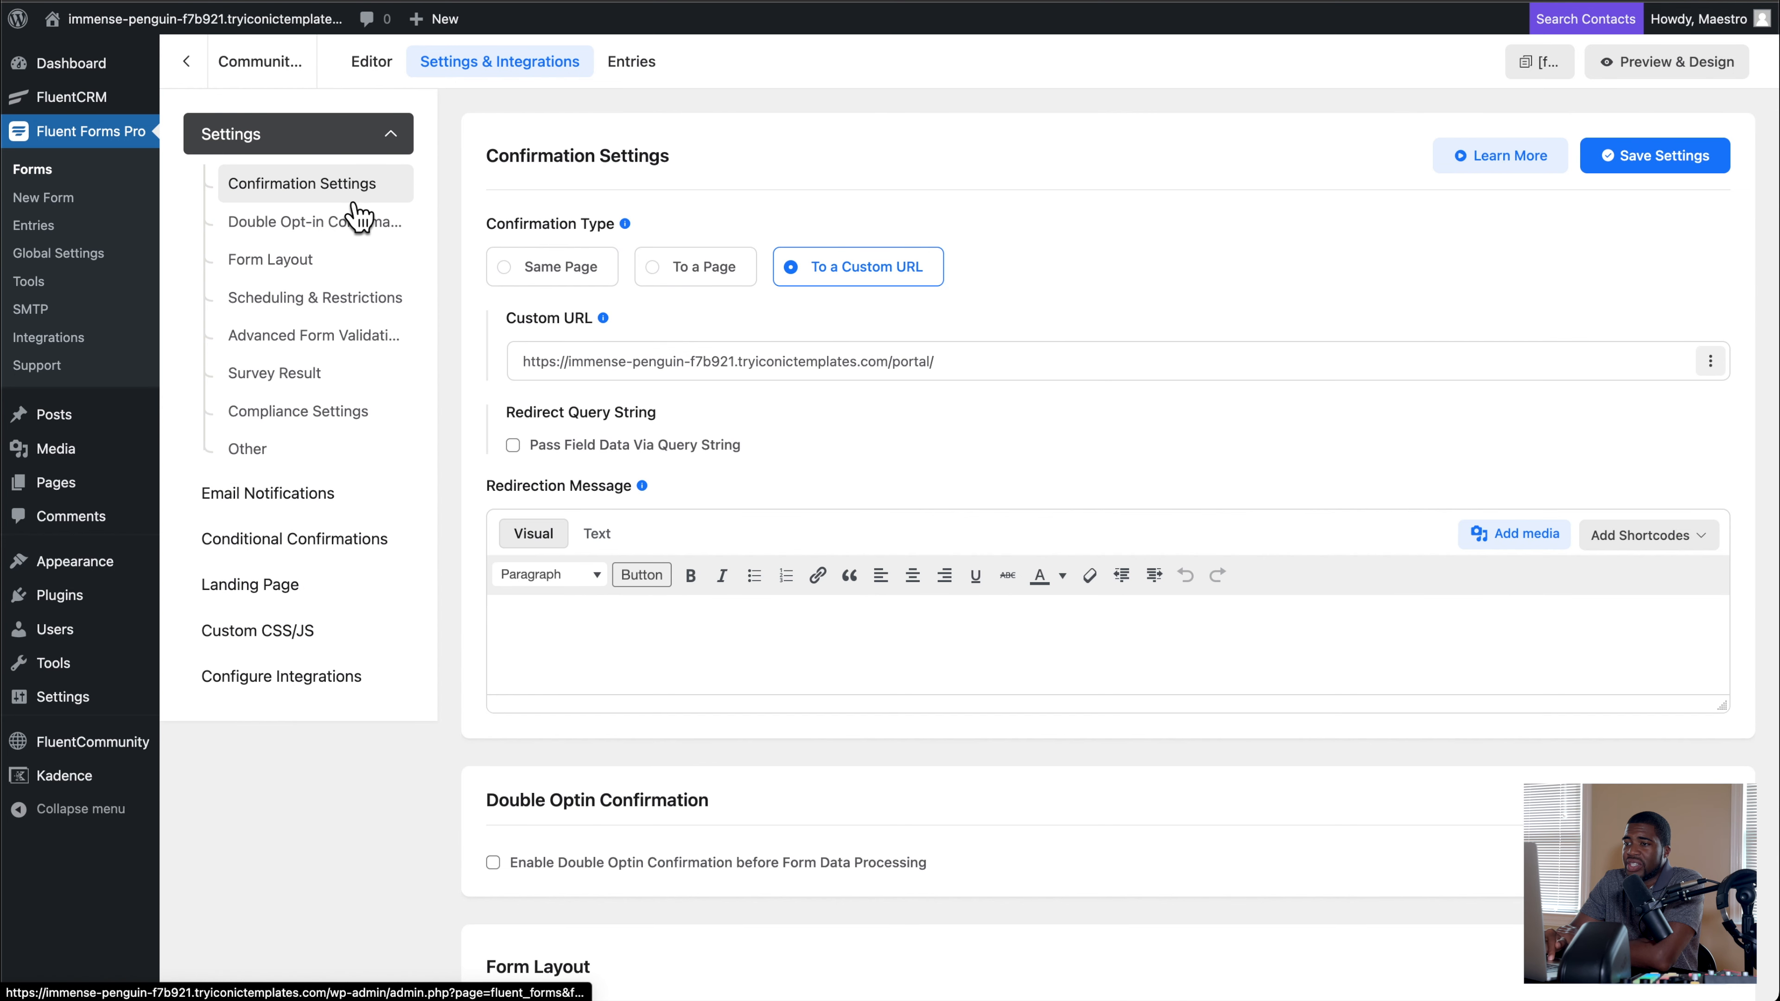
pyautogui.click(727, 363)
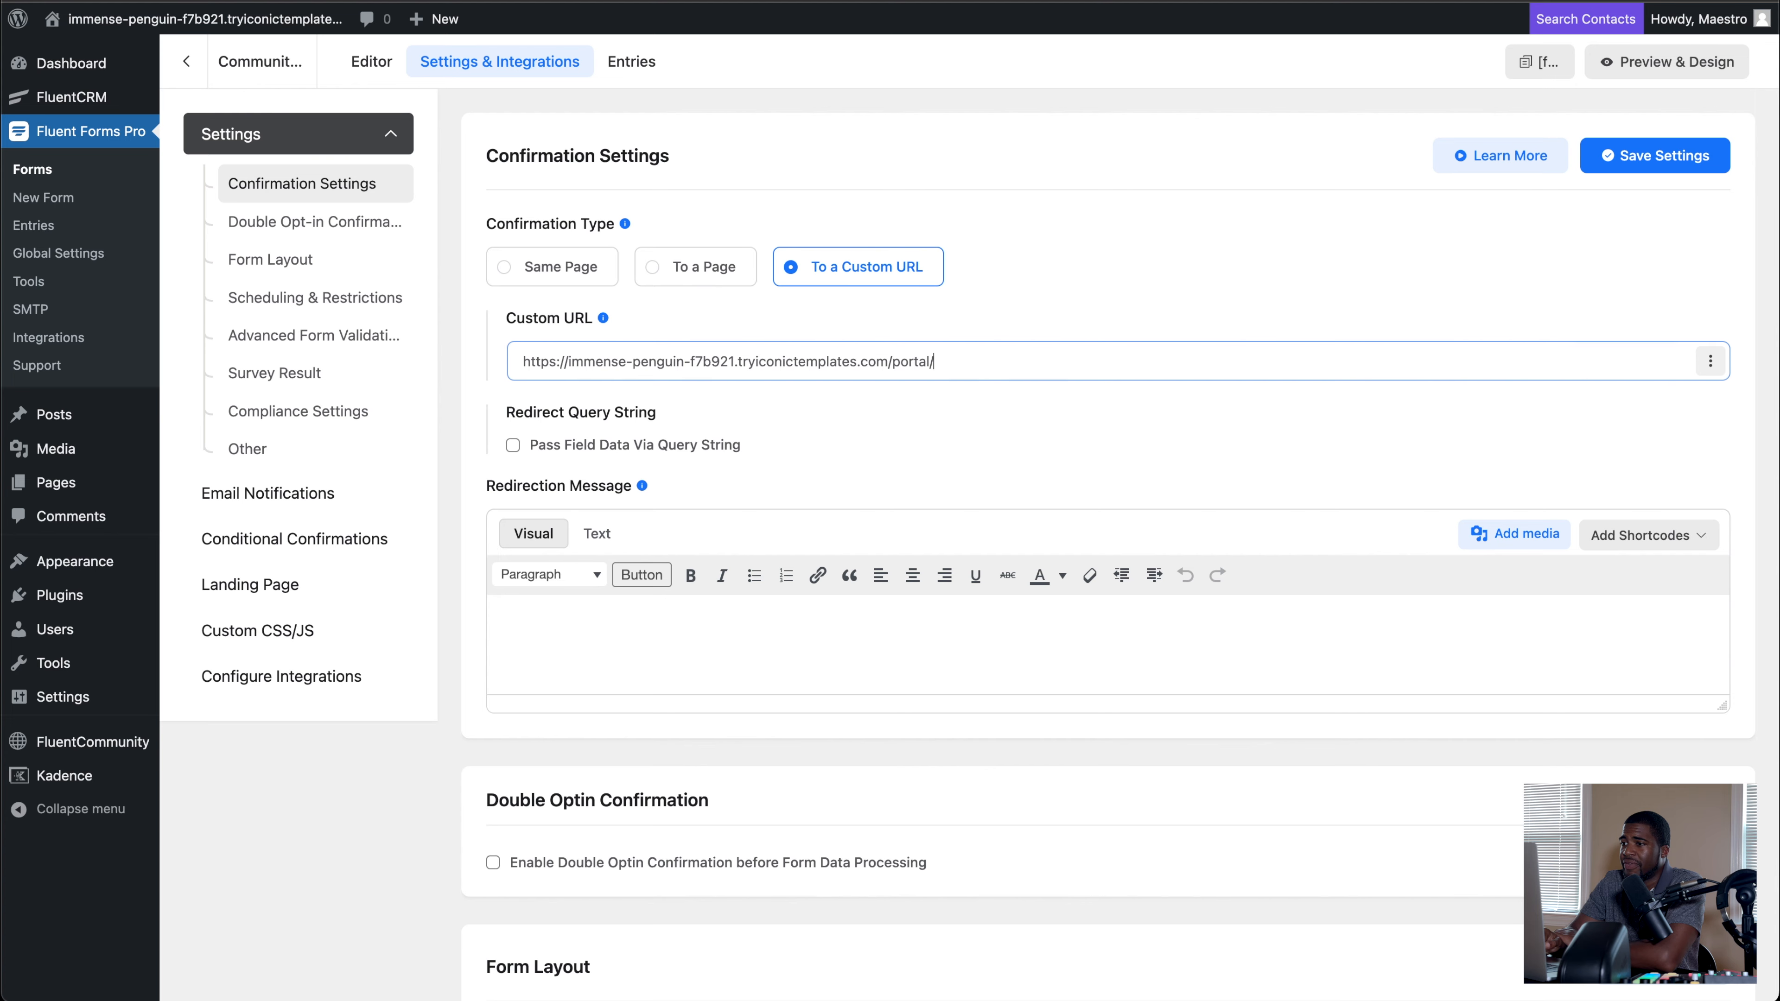
pyautogui.click(740, 364)
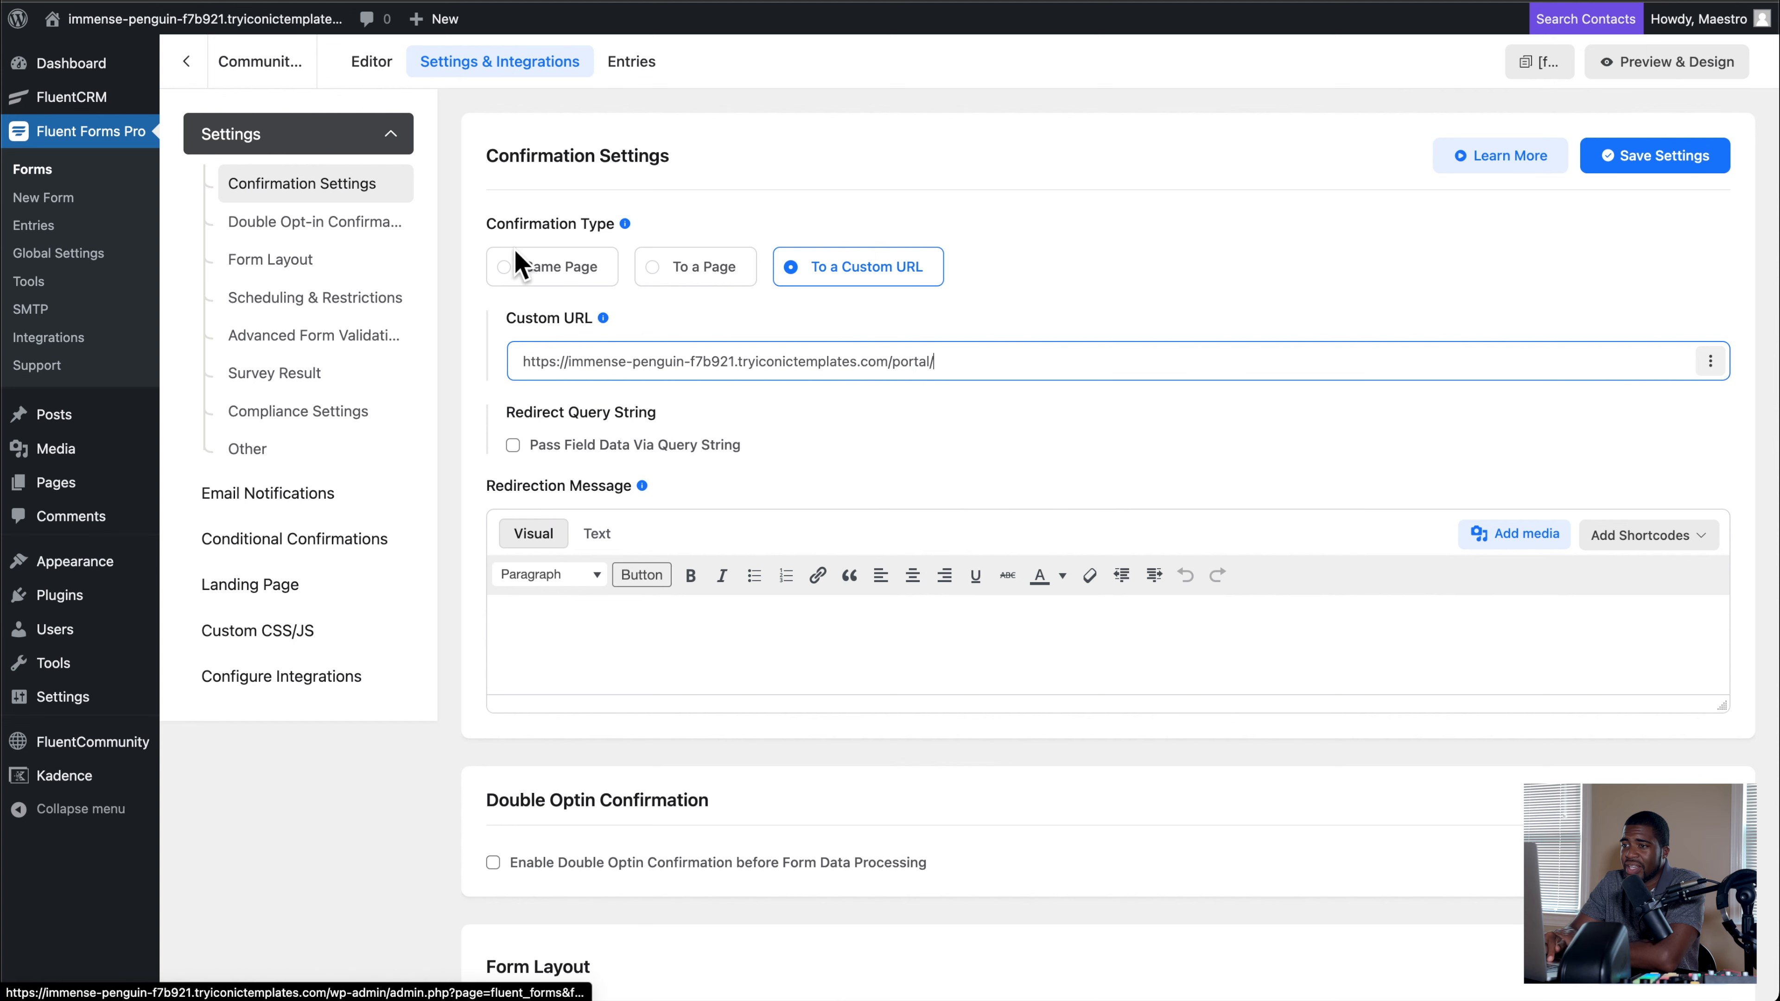
# Step: Open the form's FluentCRM Integration Feed, review its list, field mapping, contact tags and subscription options, and save the feed
pyautogui.scroll(-2, 365, 398)
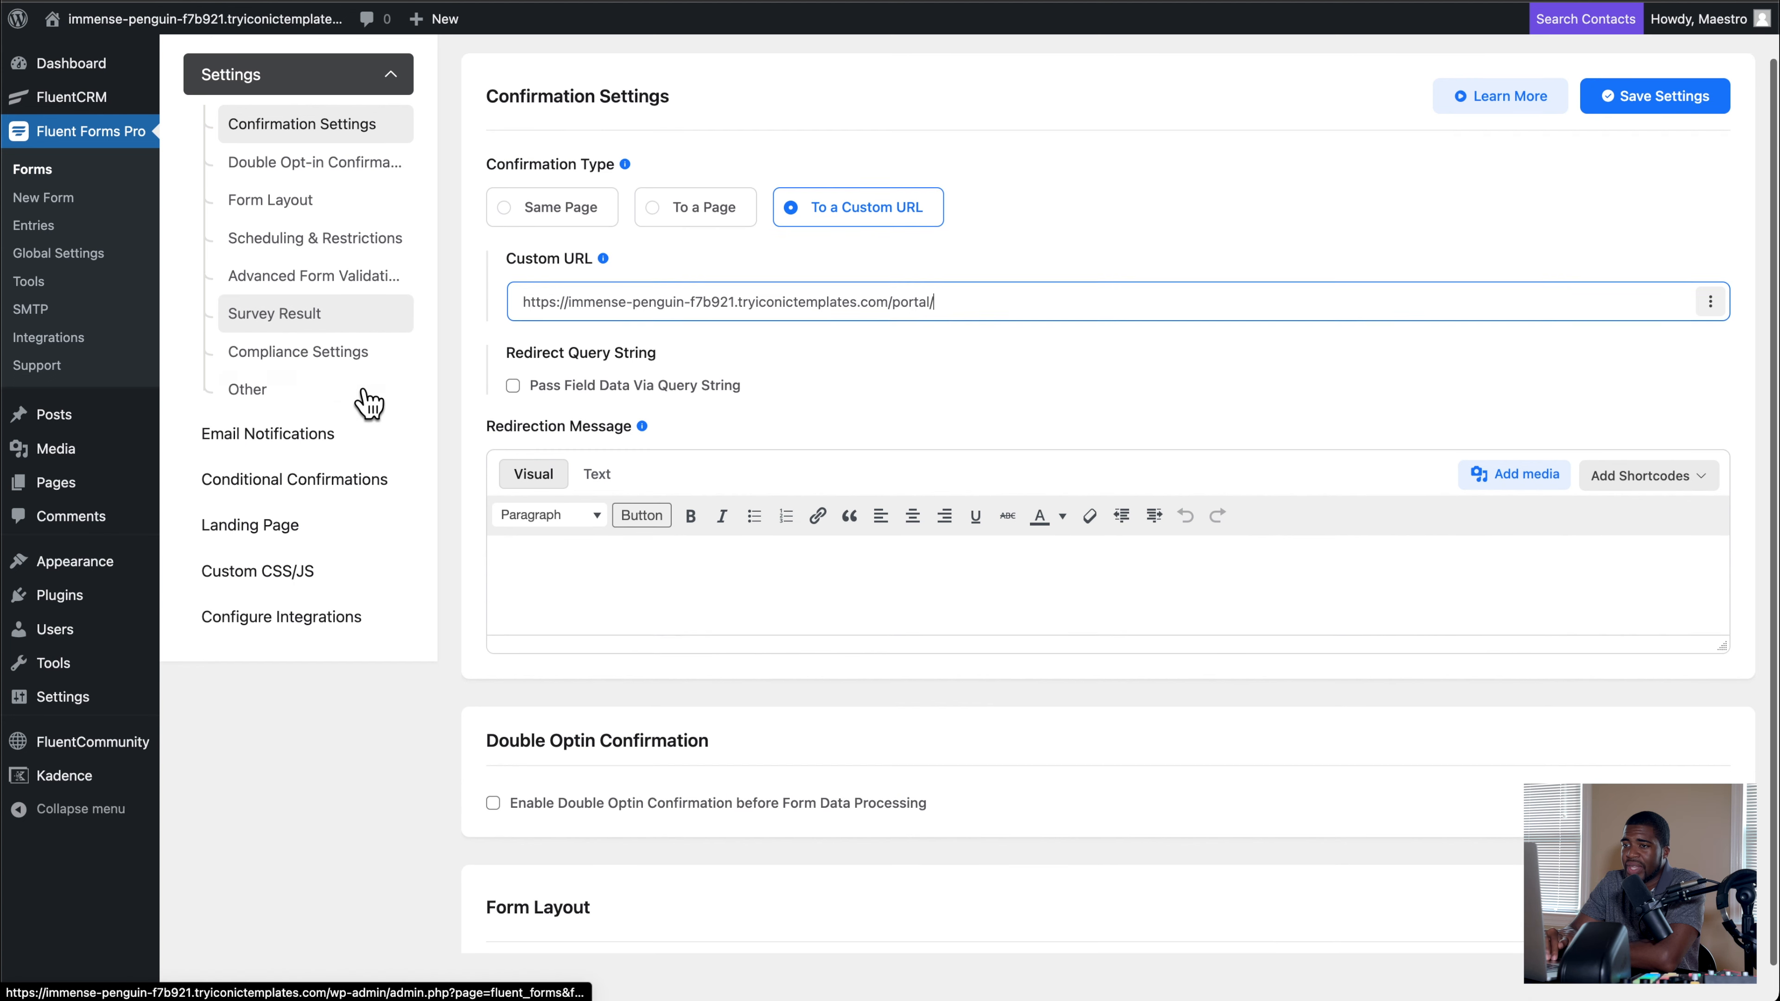
pyautogui.click(298, 607)
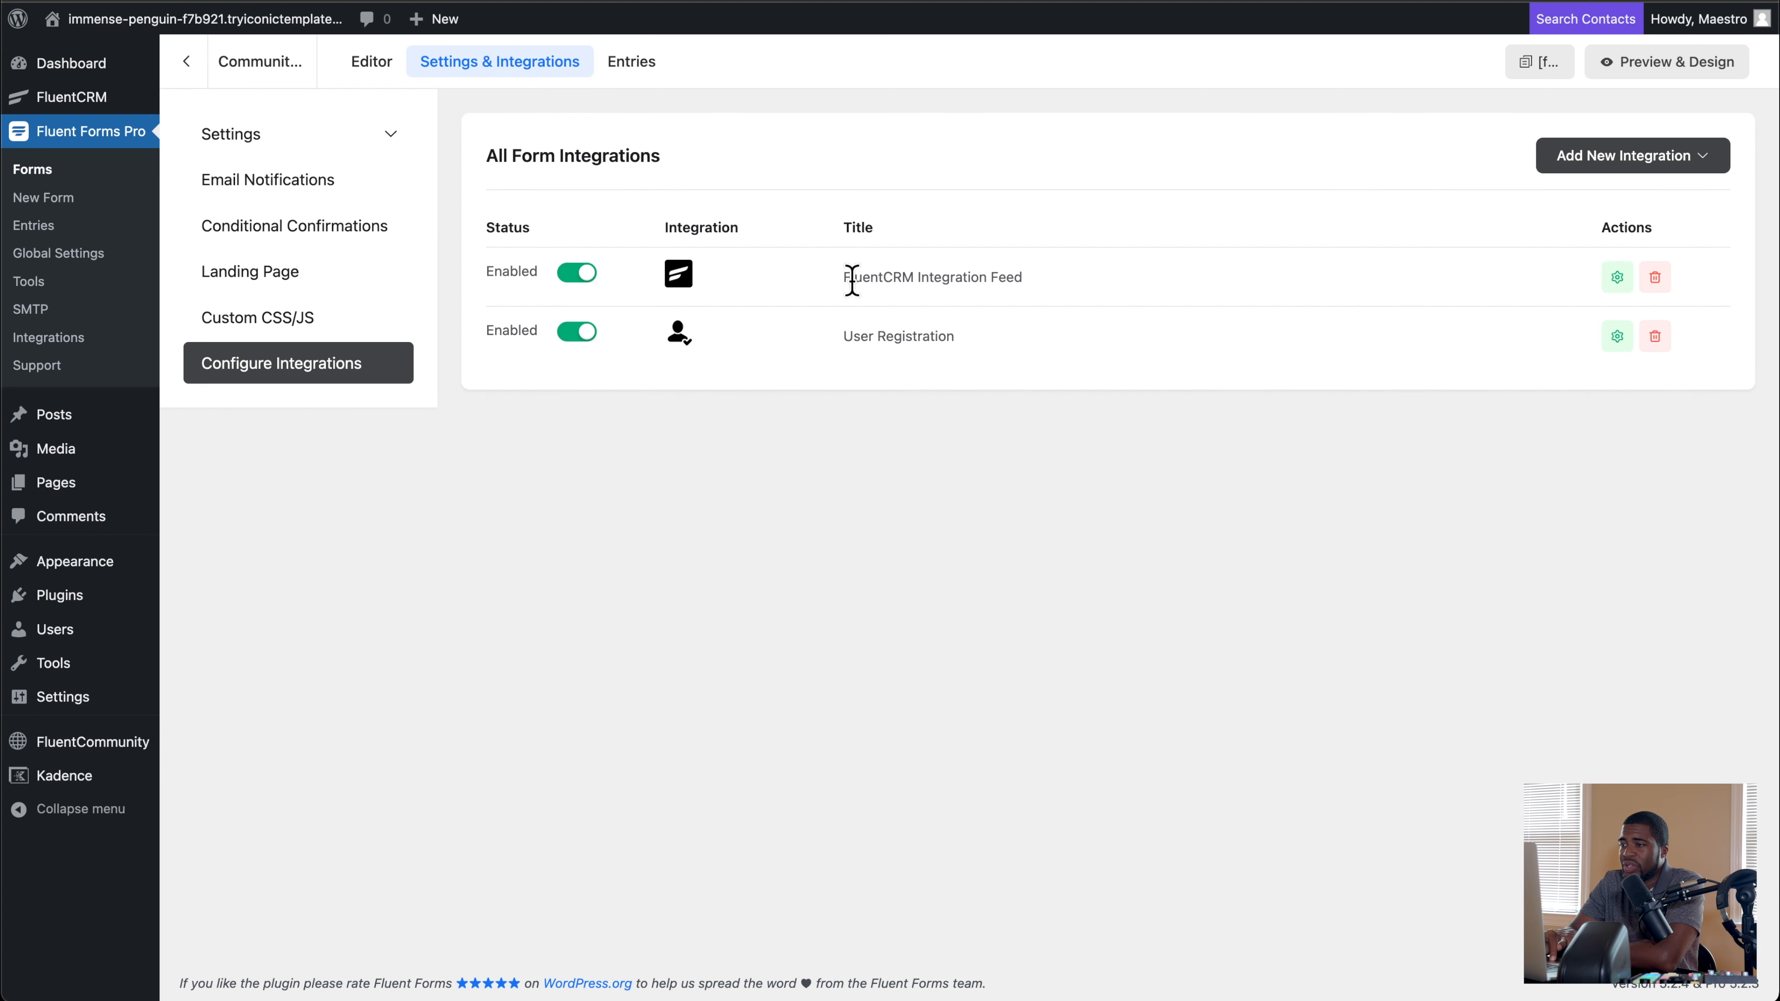
pyautogui.moveTo(852, 279); pyautogui.dragTo(1026, 288)
pyautogui.click(1617, 277)
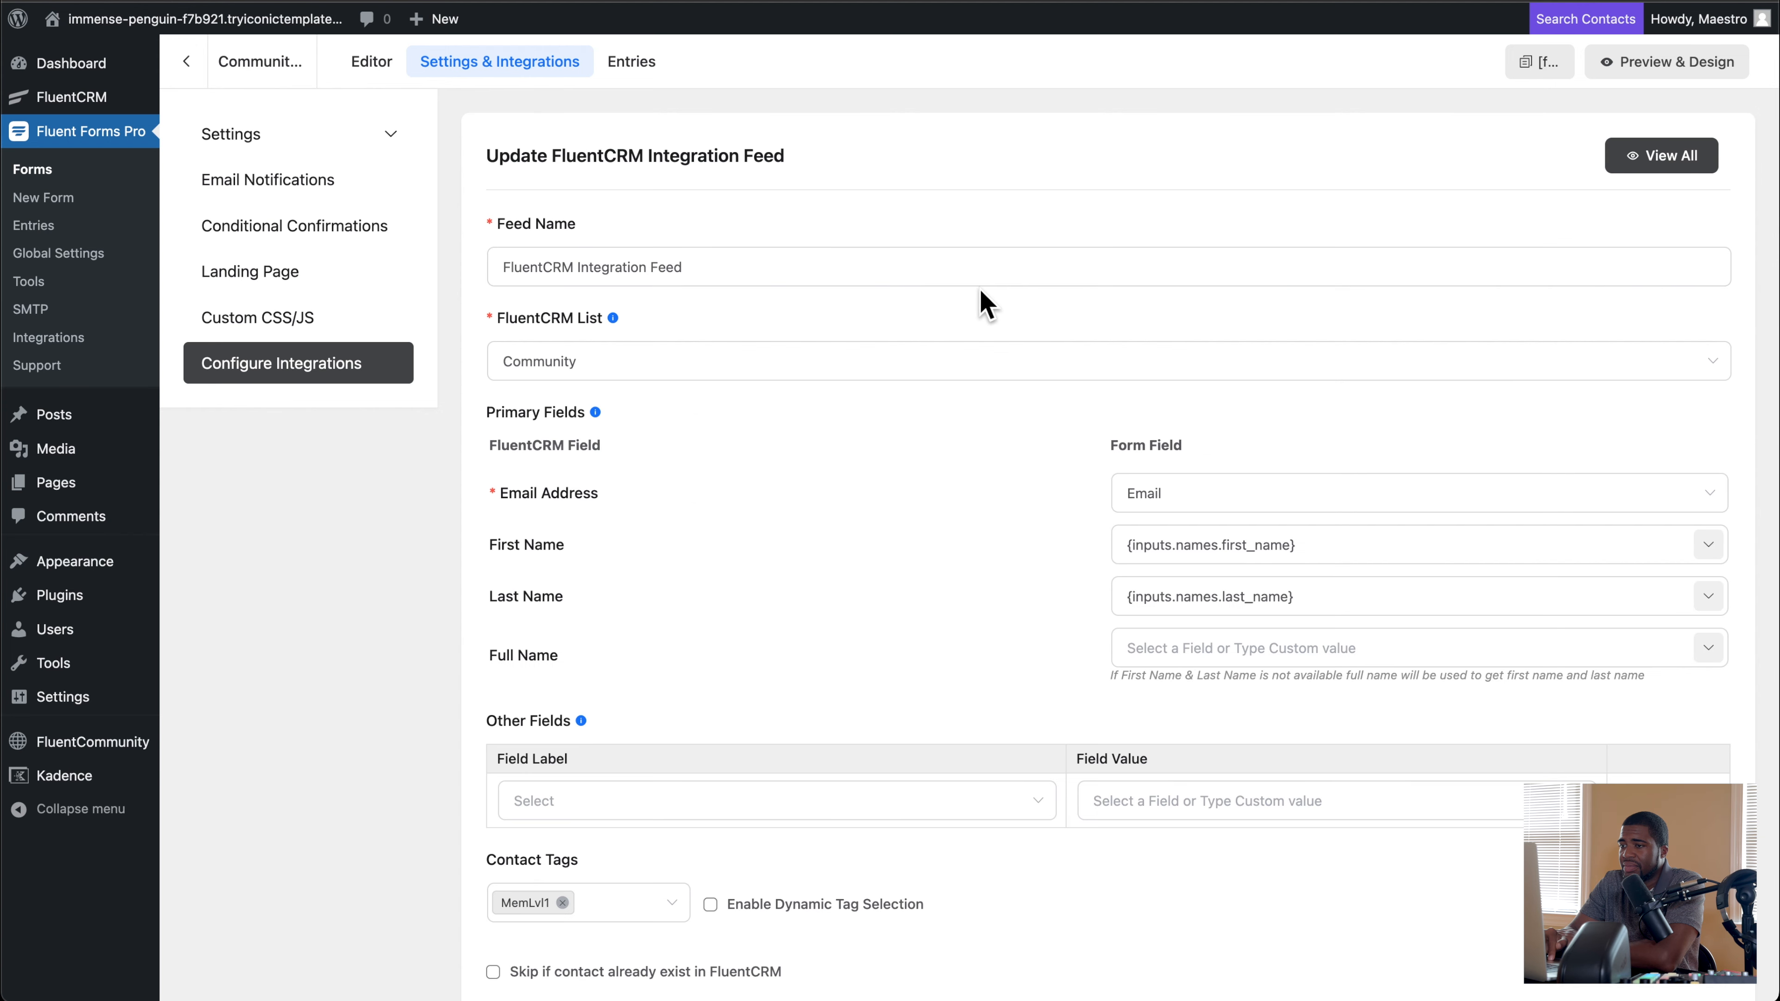
pyautogui.scroll(-3, 835, 371)
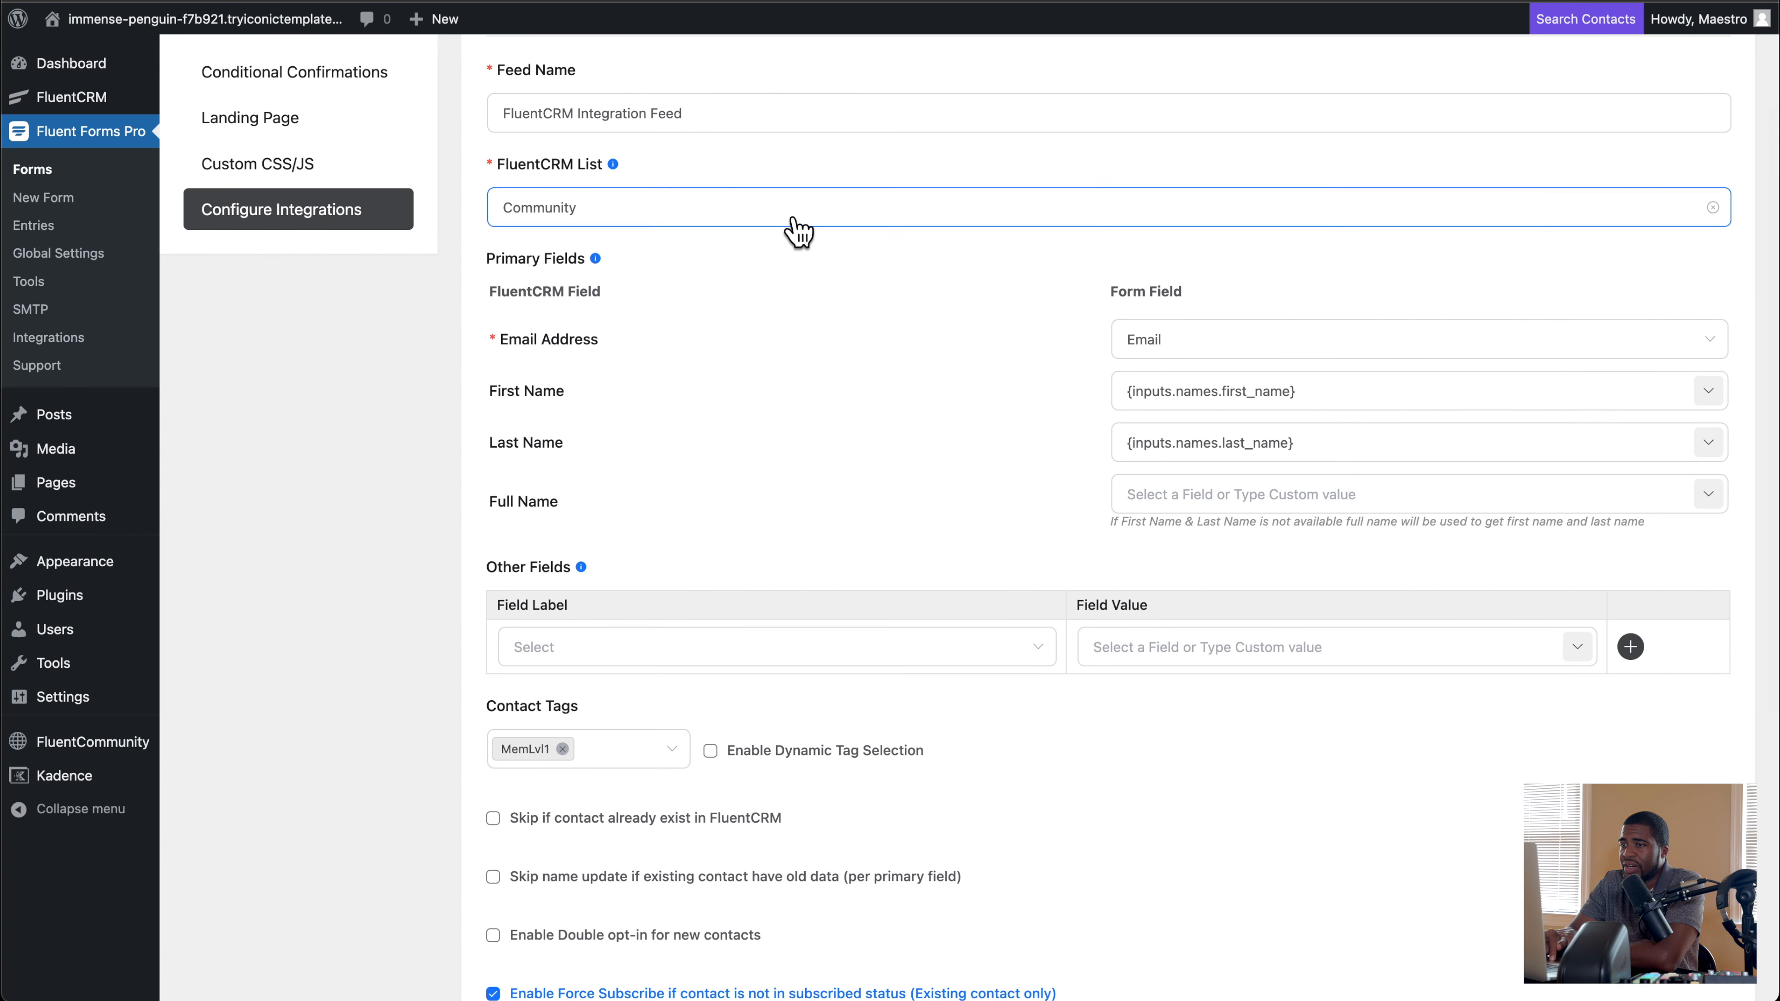
pyautogui.scroll(-2, 799, 231)
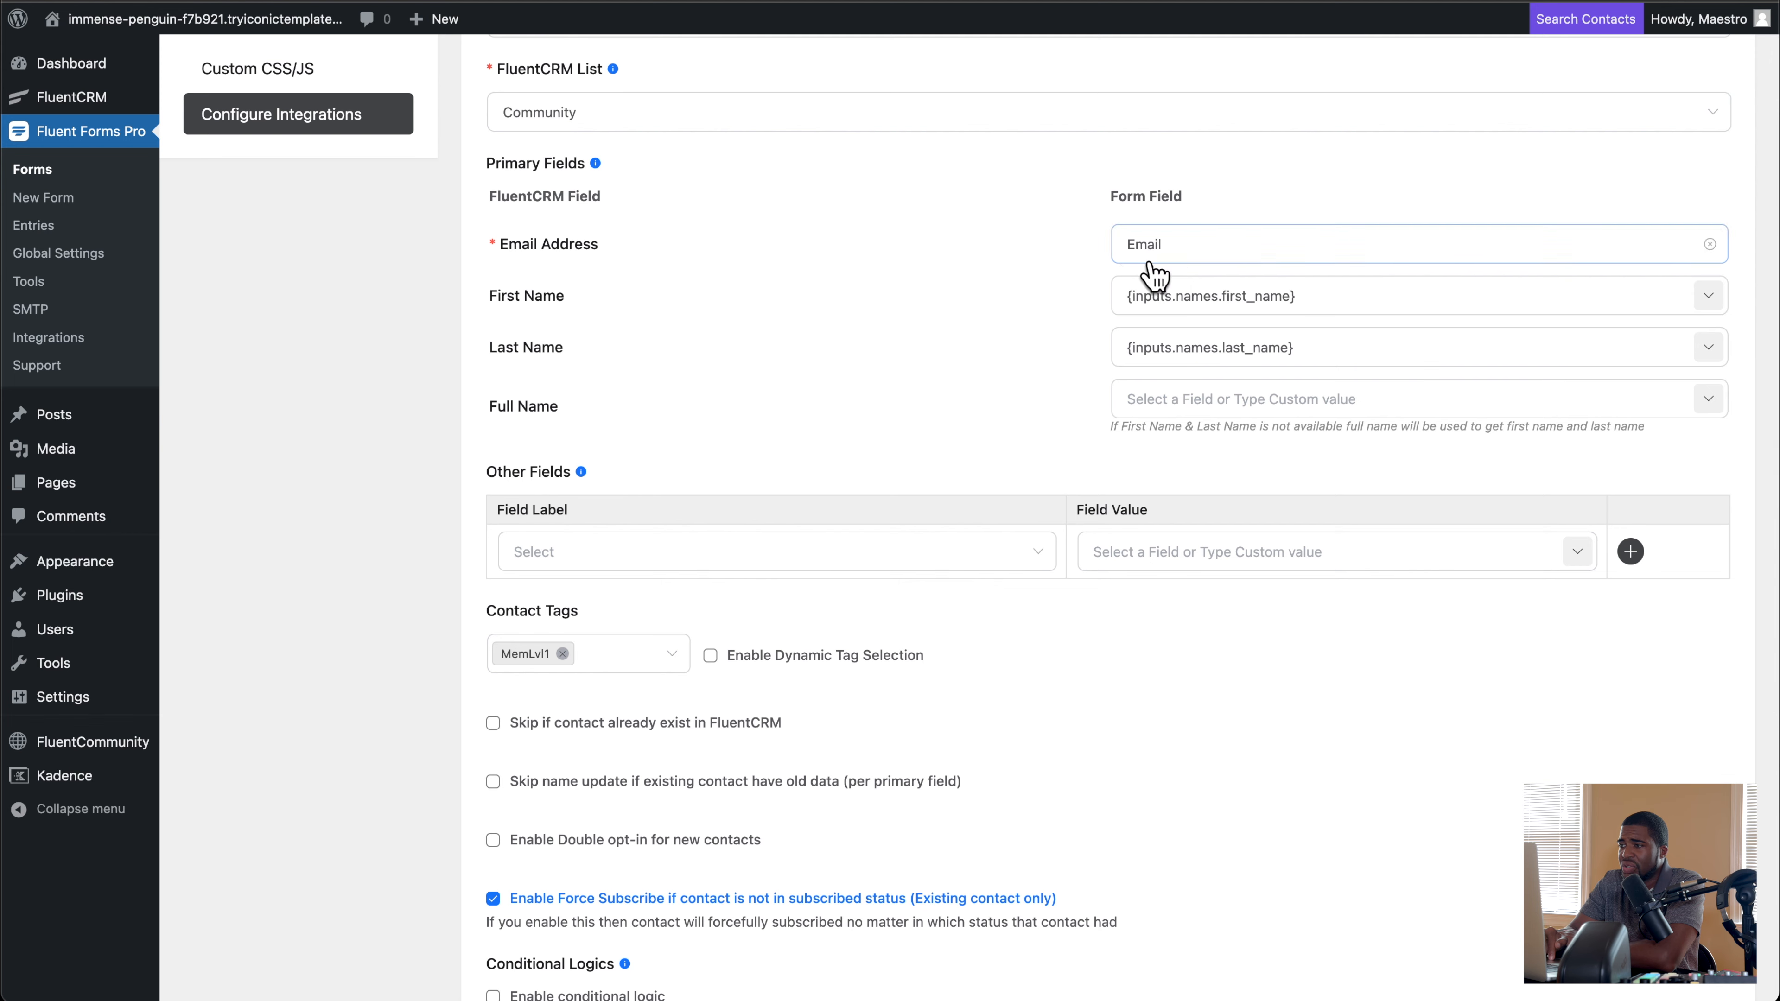
pyautogui.scroll(4, 890, 266)
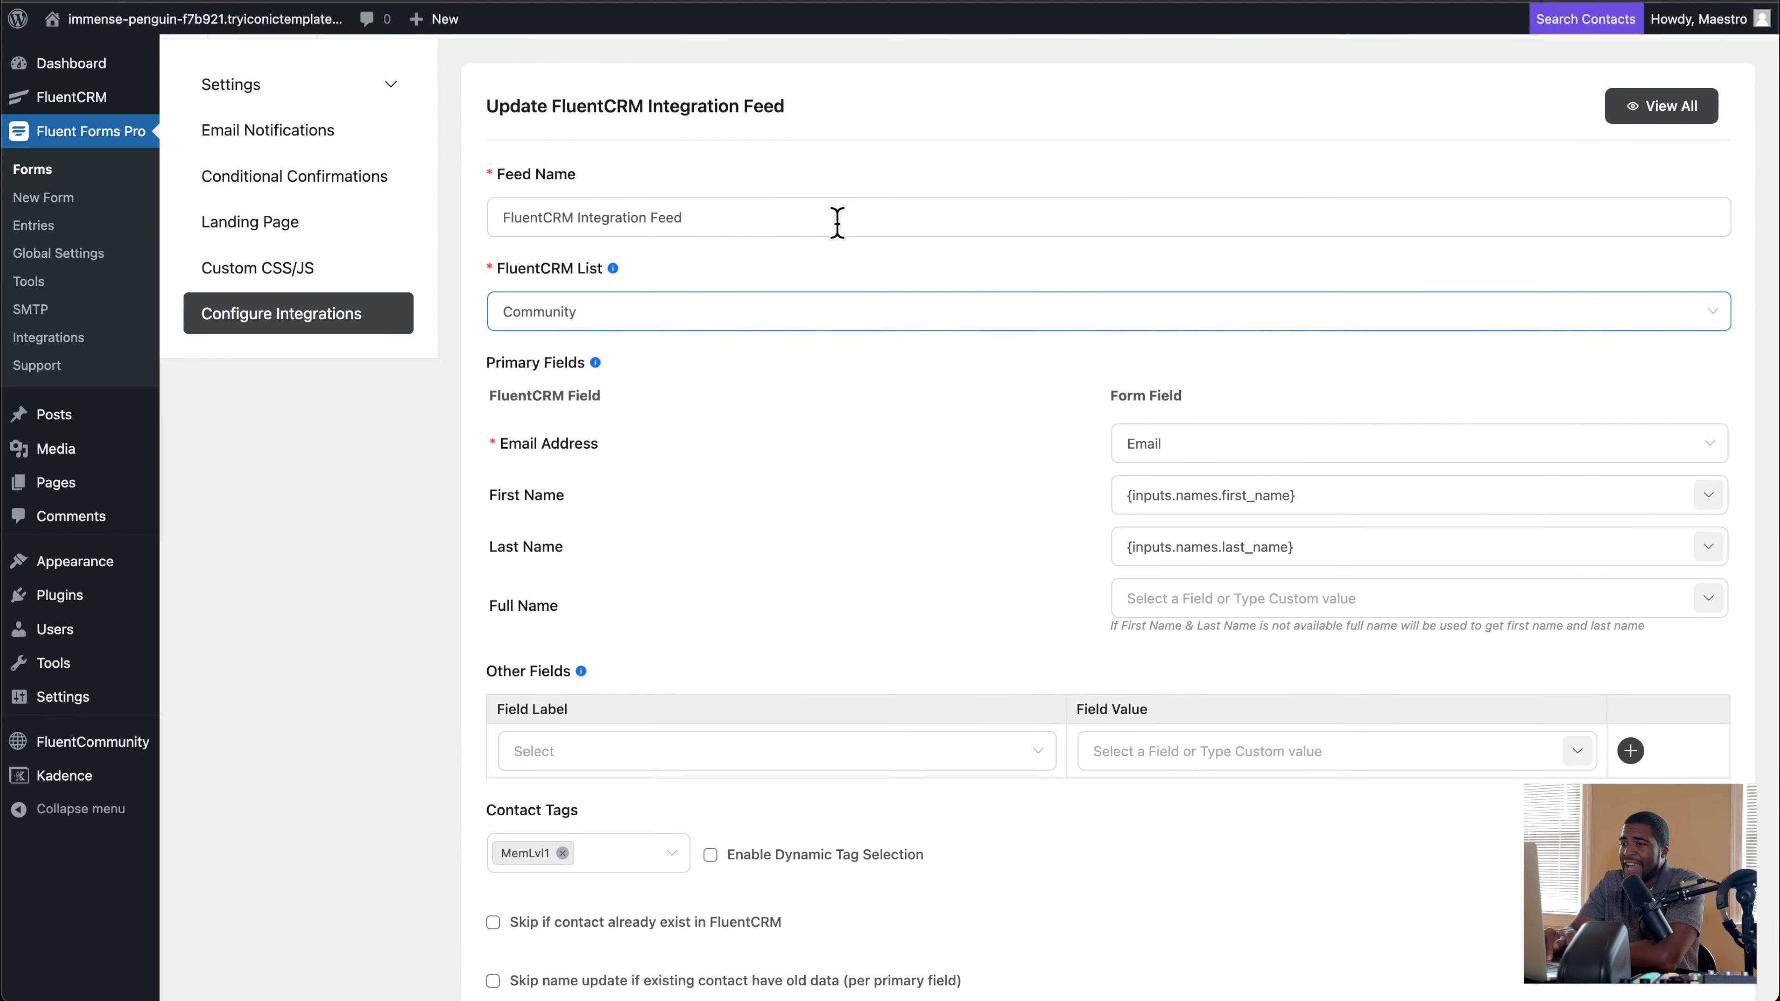
pyautogui.scroll(-2, 859, 330)
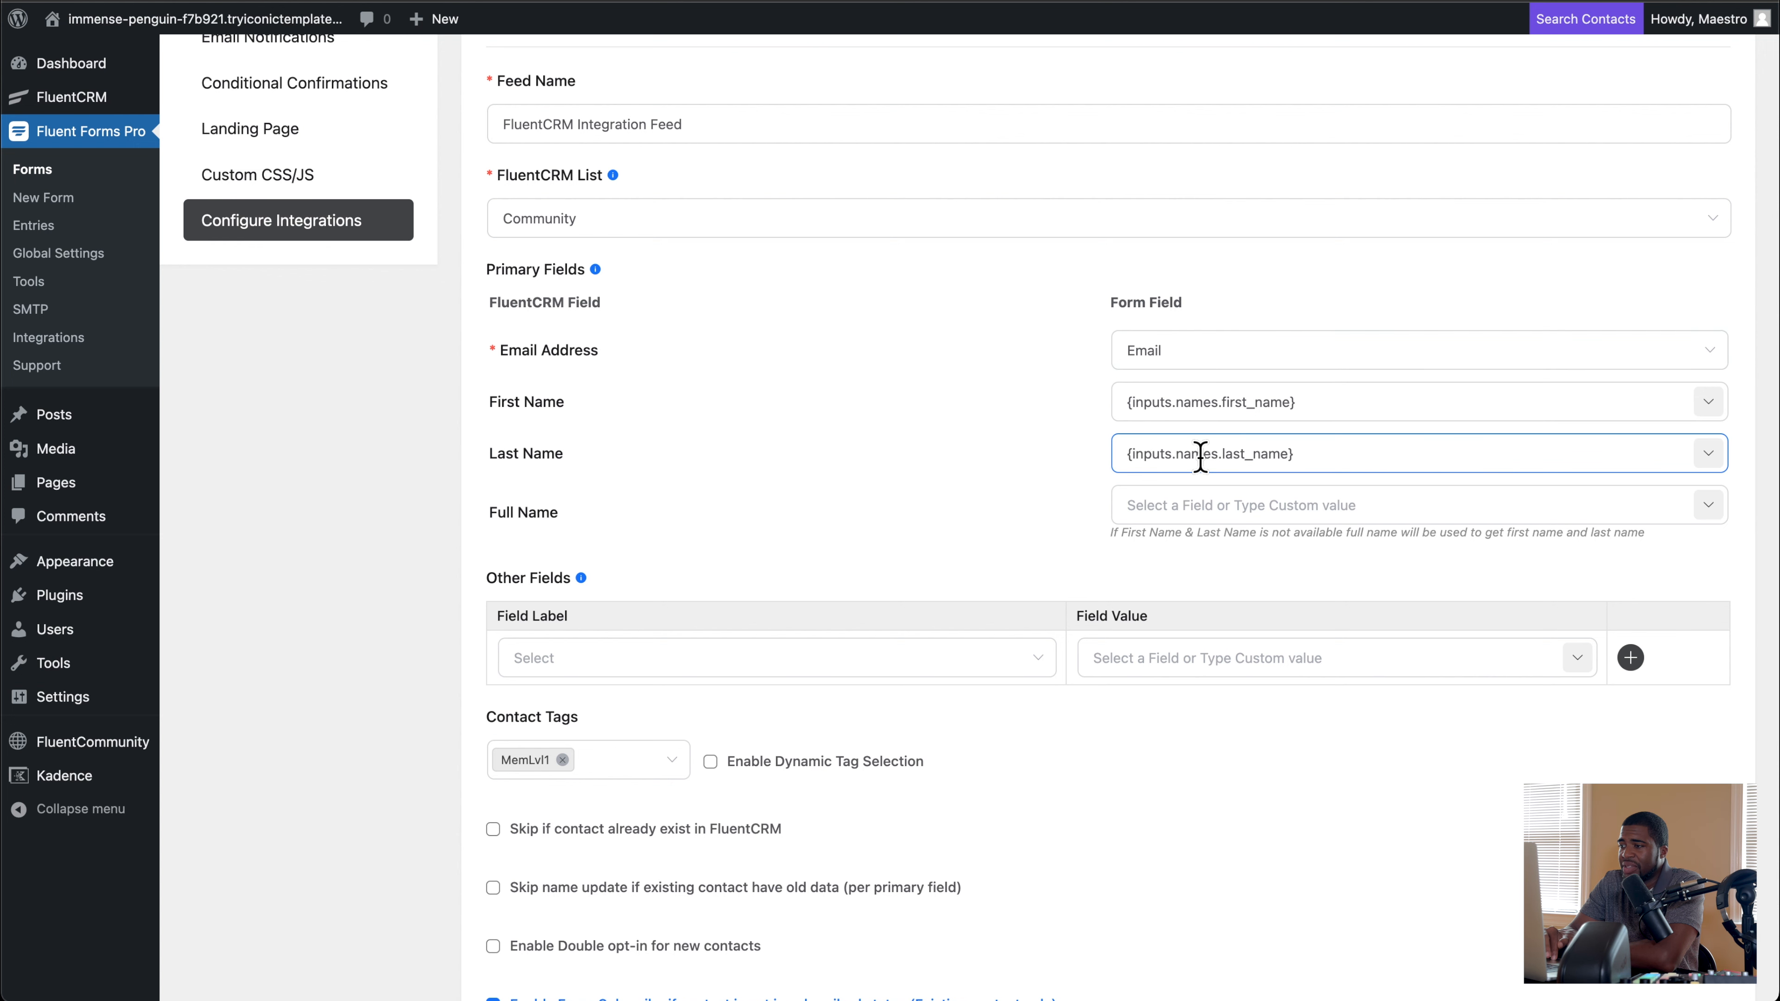
pyautogui.scroll(-10, 981, 398)
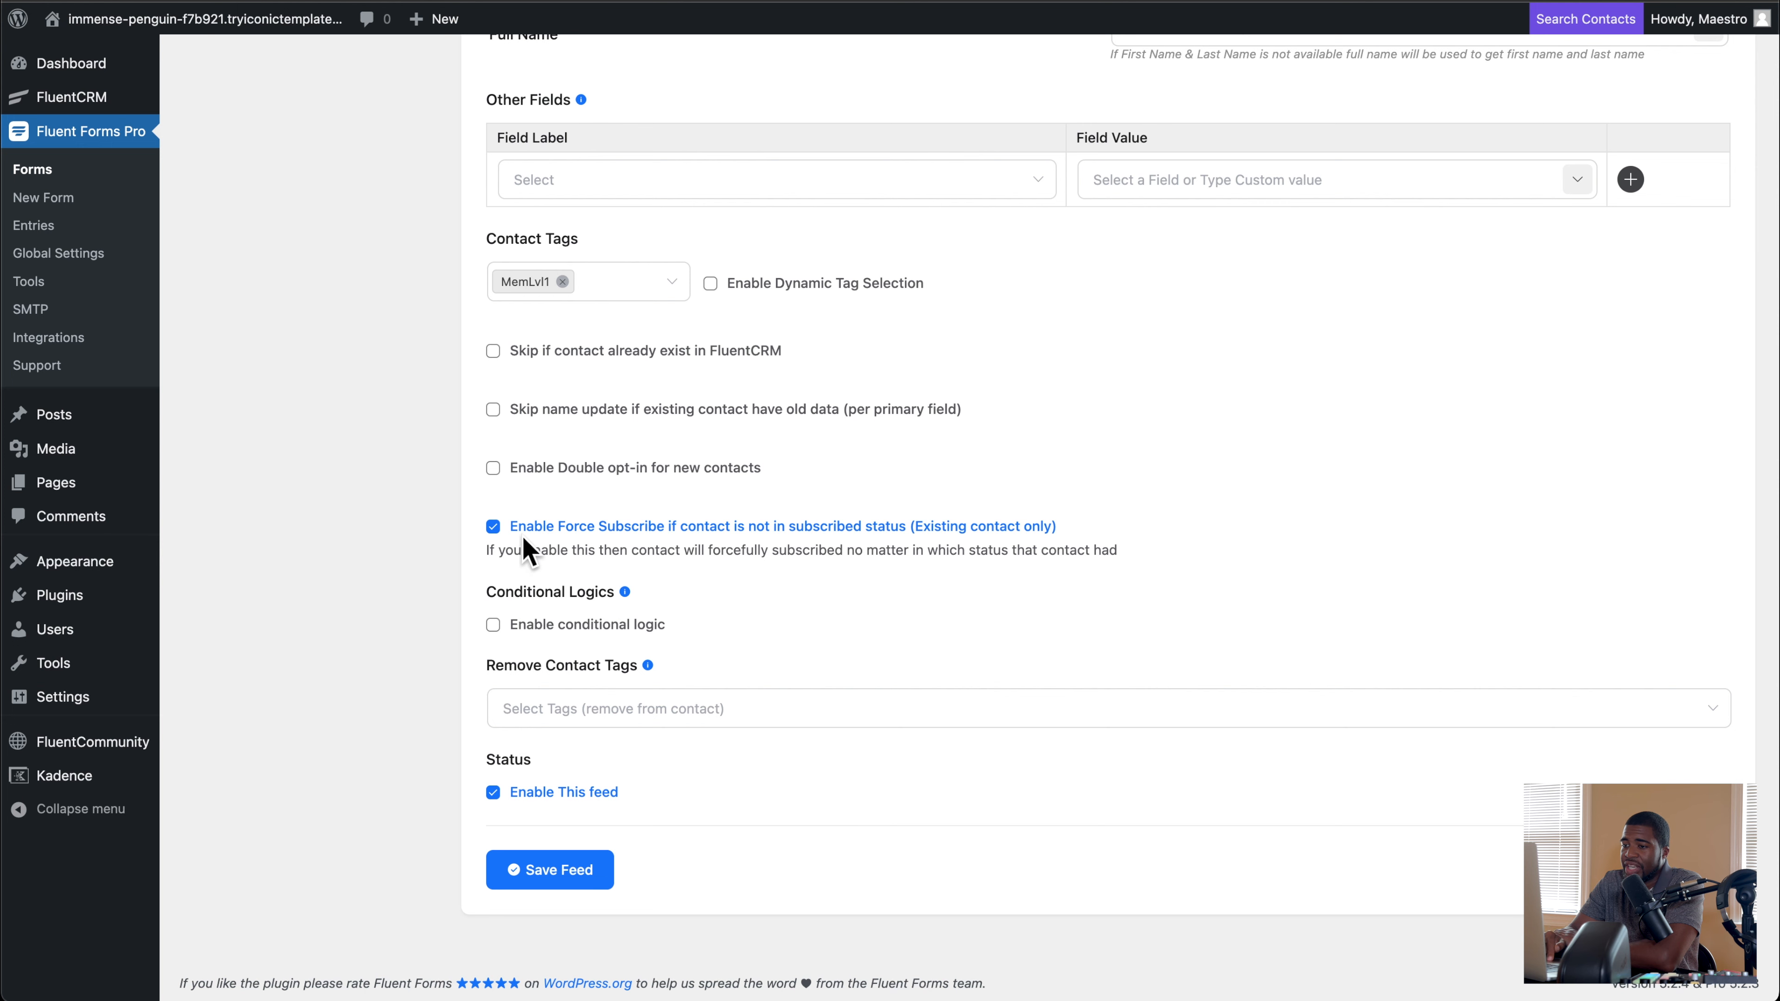
pyautogui.click(568, 876)
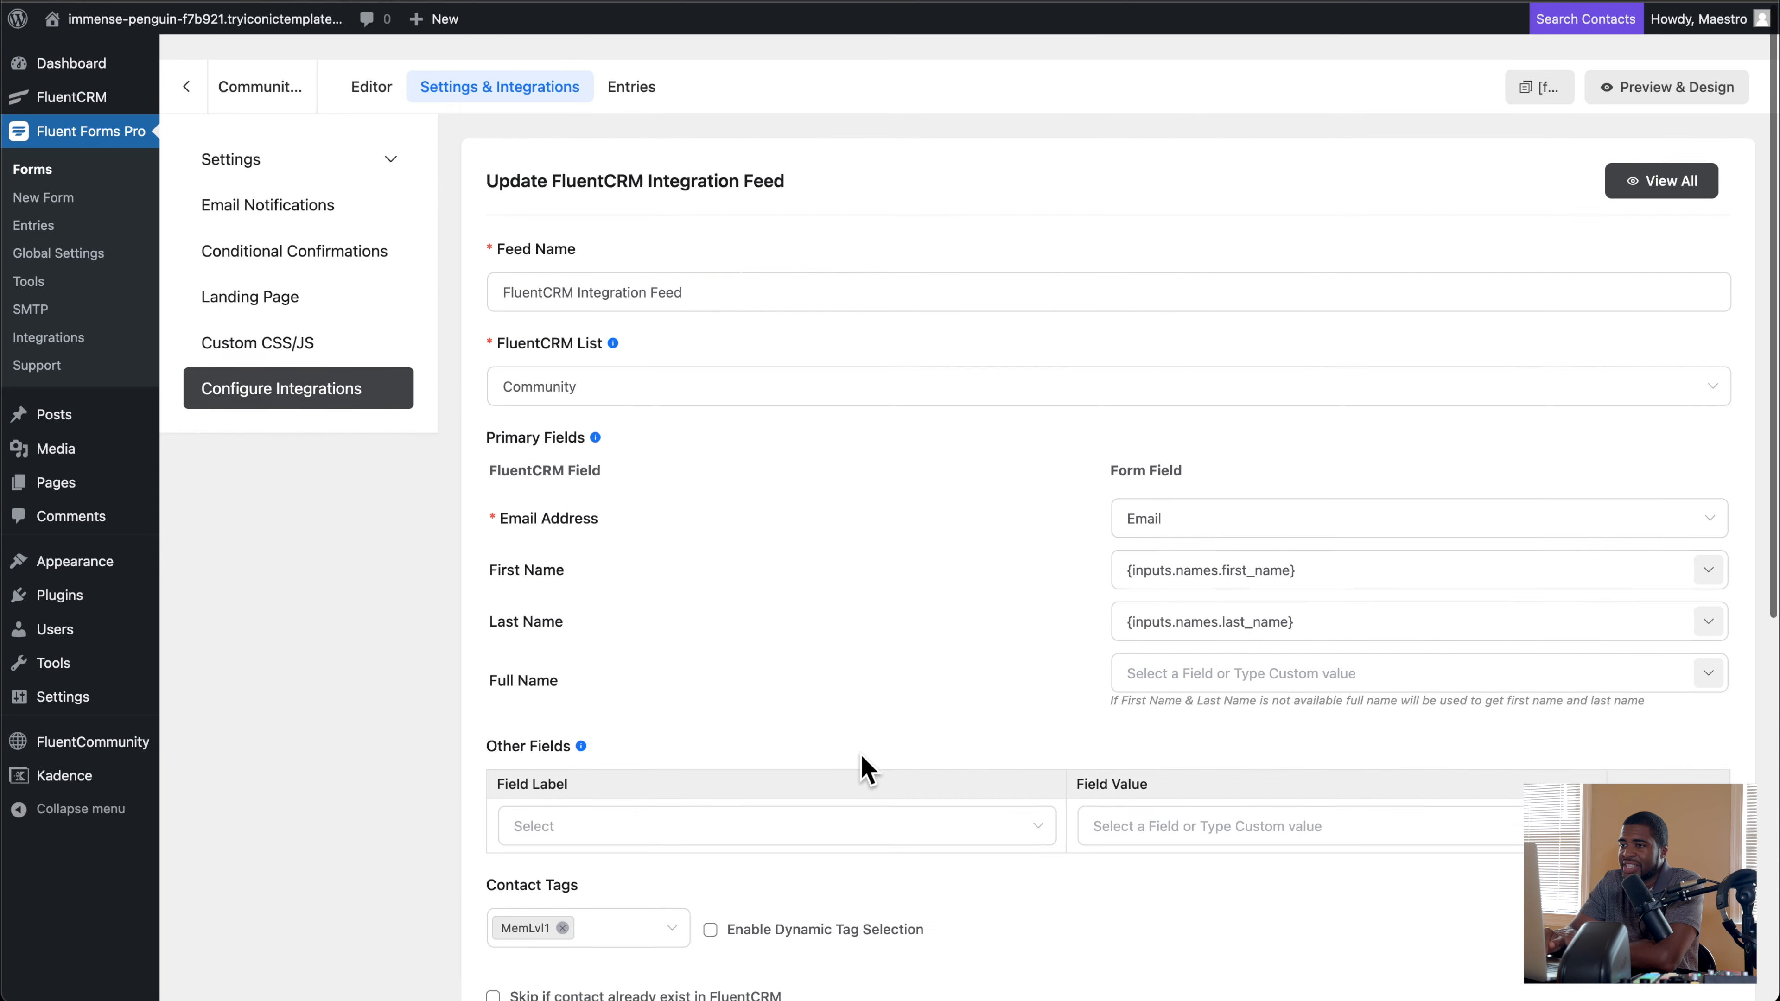
pyautogui.scroll(-2, 867, 770)
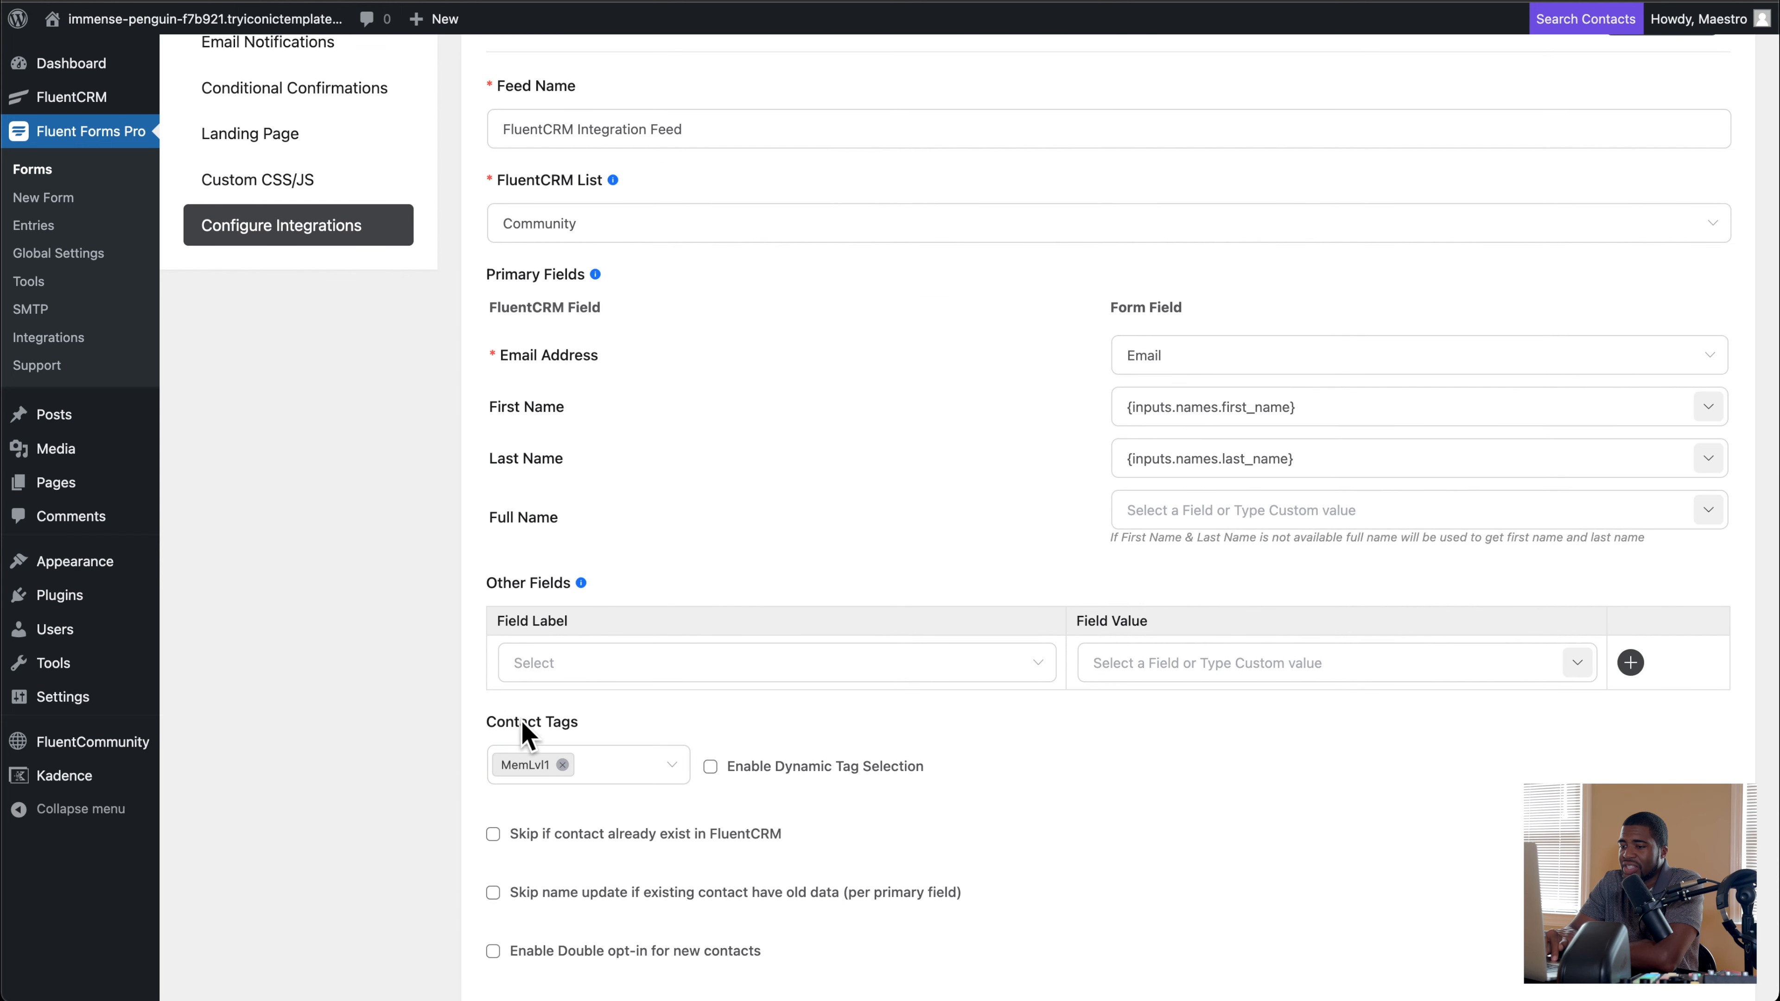
pyautogui.scroll(2, 616, 757)
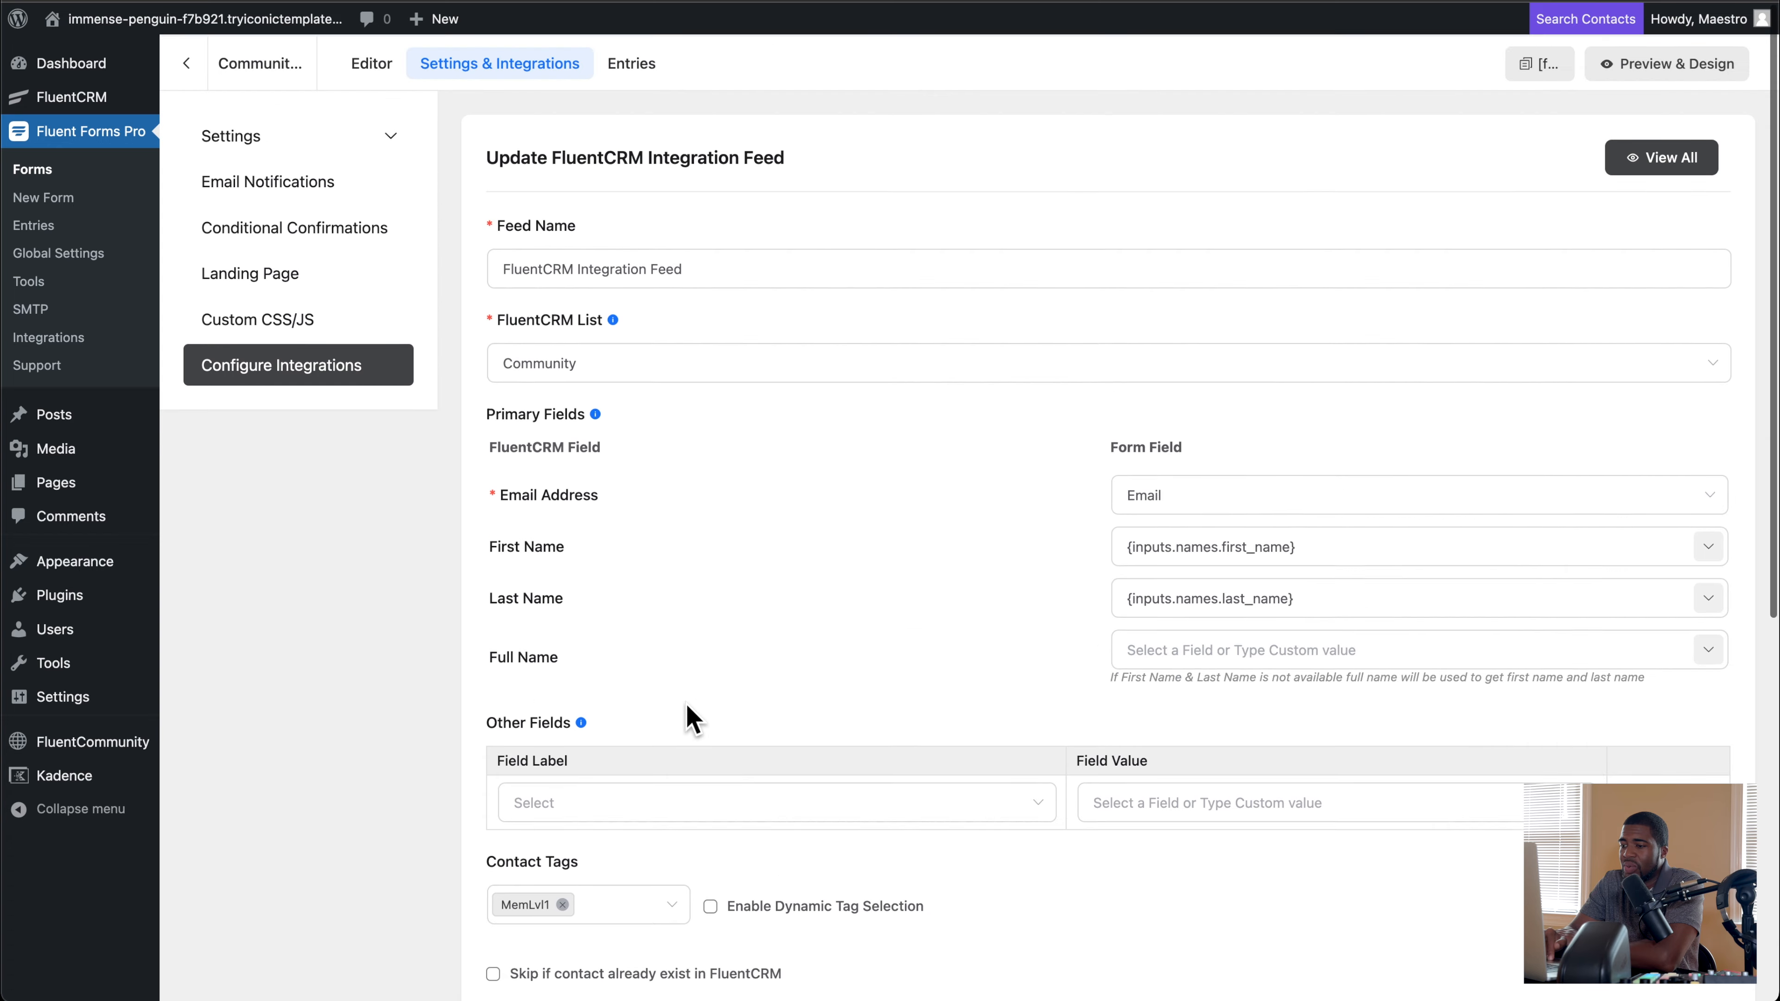
# Step: Open the form's User Registration feed, review its field mapping, default role and auto login, save it and return to the integrations list
pyautogui.click(390, 362)
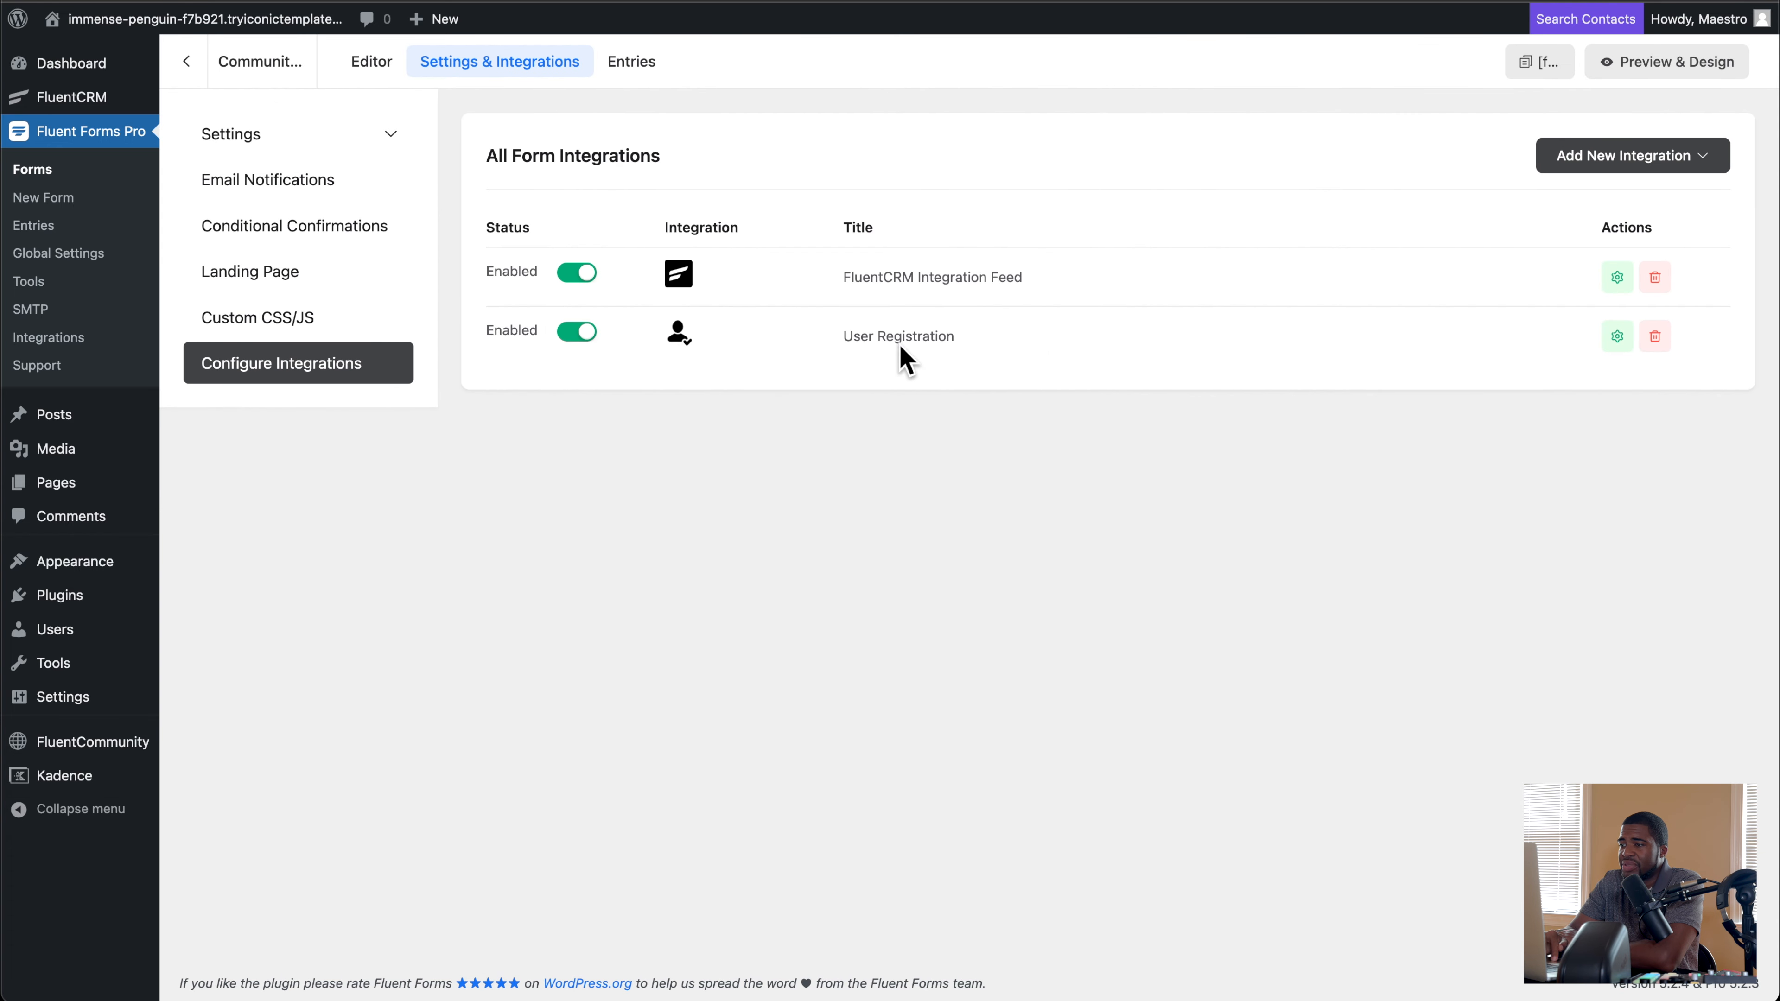
pyautogui.click(1619, 337)
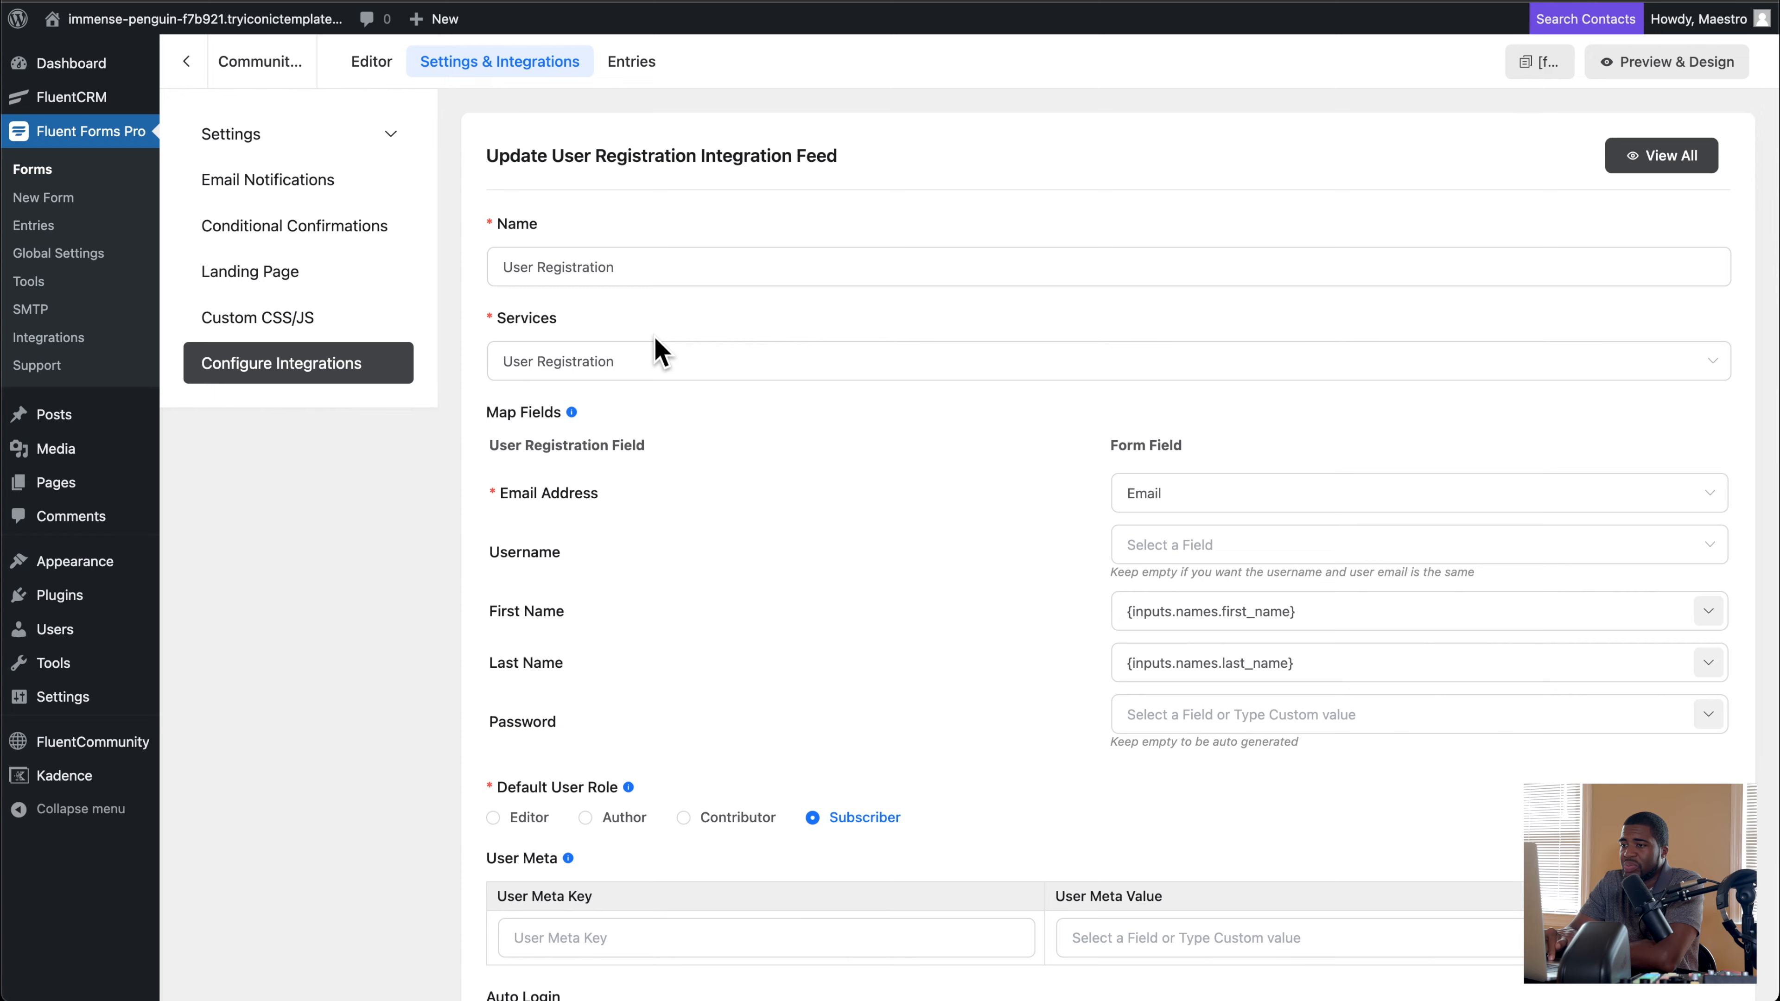
pyautogui.scroll(-2, 667, 398)
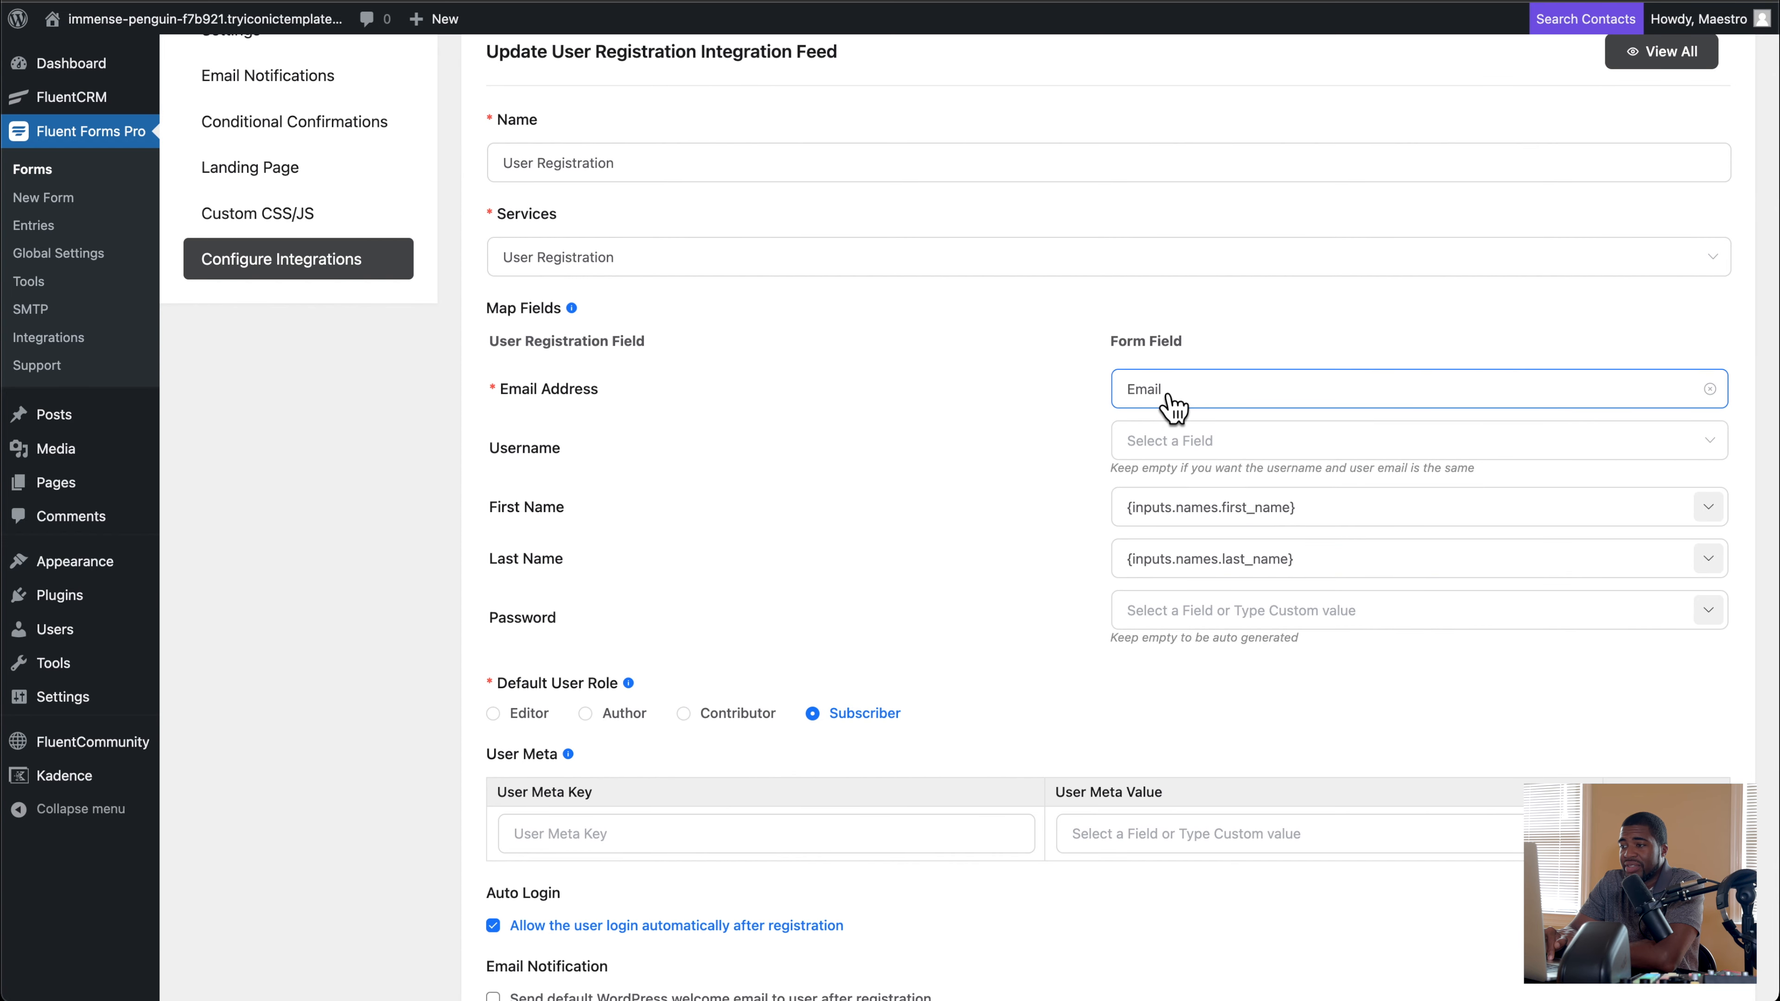
pyautogui.scroll(-2, 1121, 410)
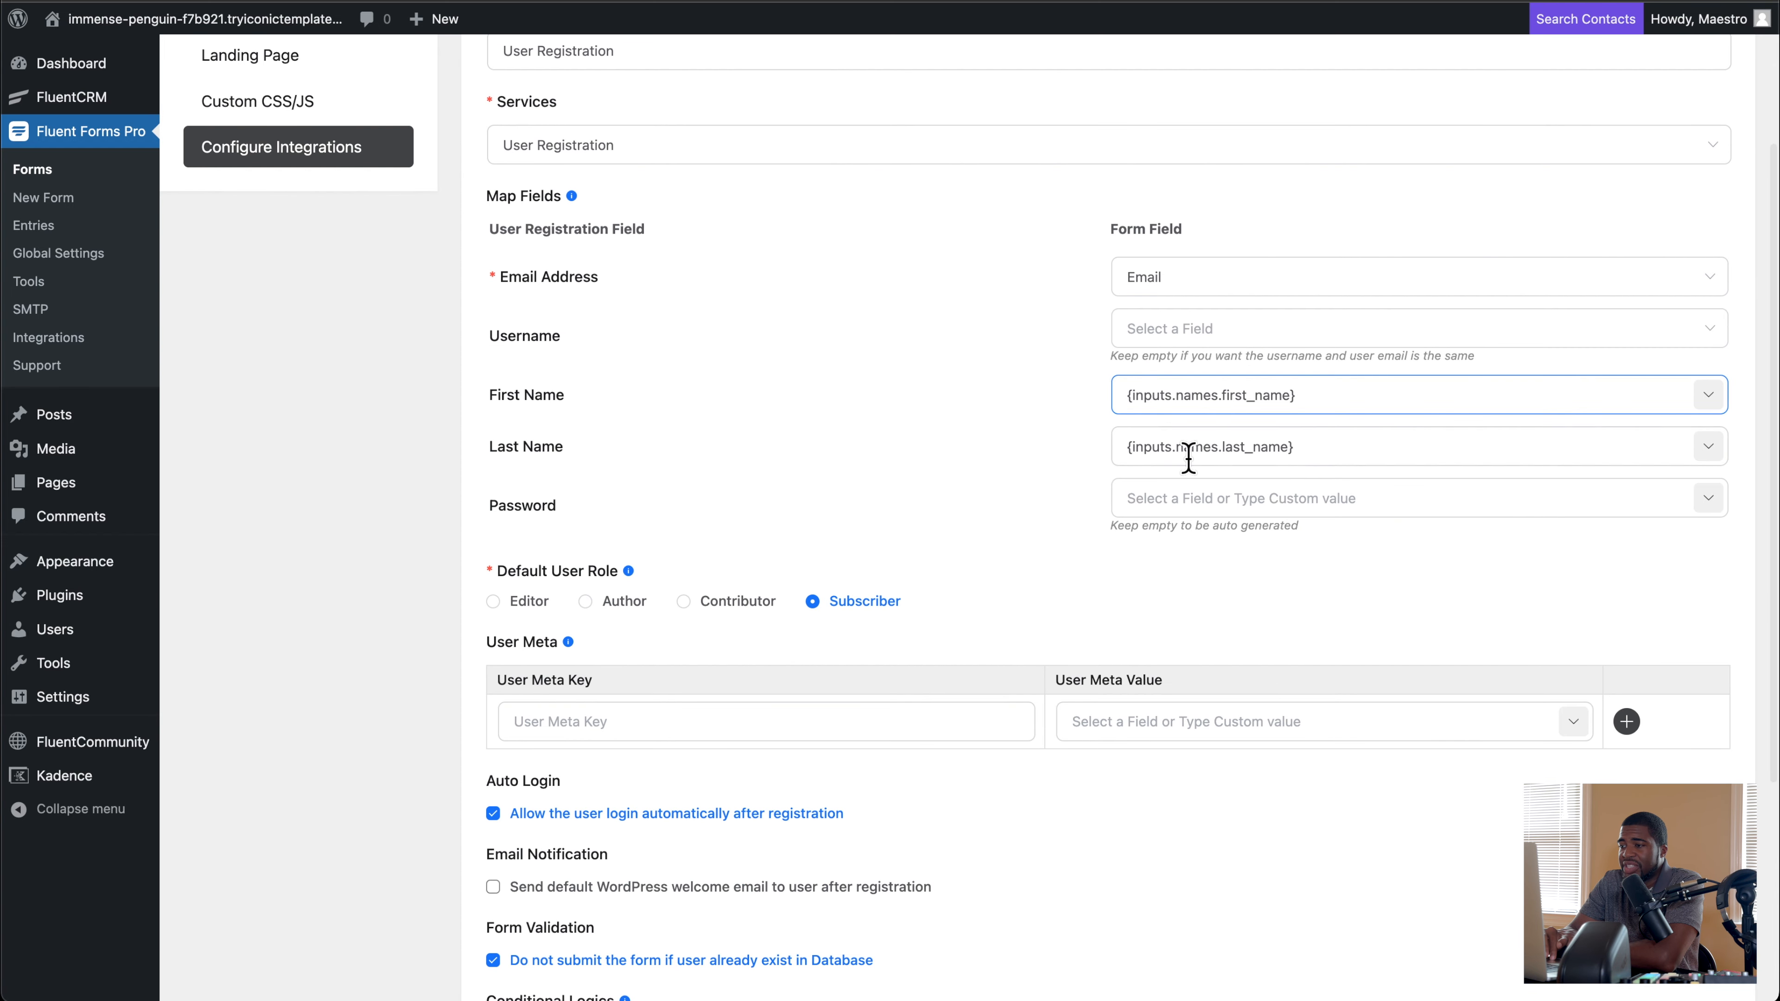
pyautogui.scroll(-3, 1049, 417)
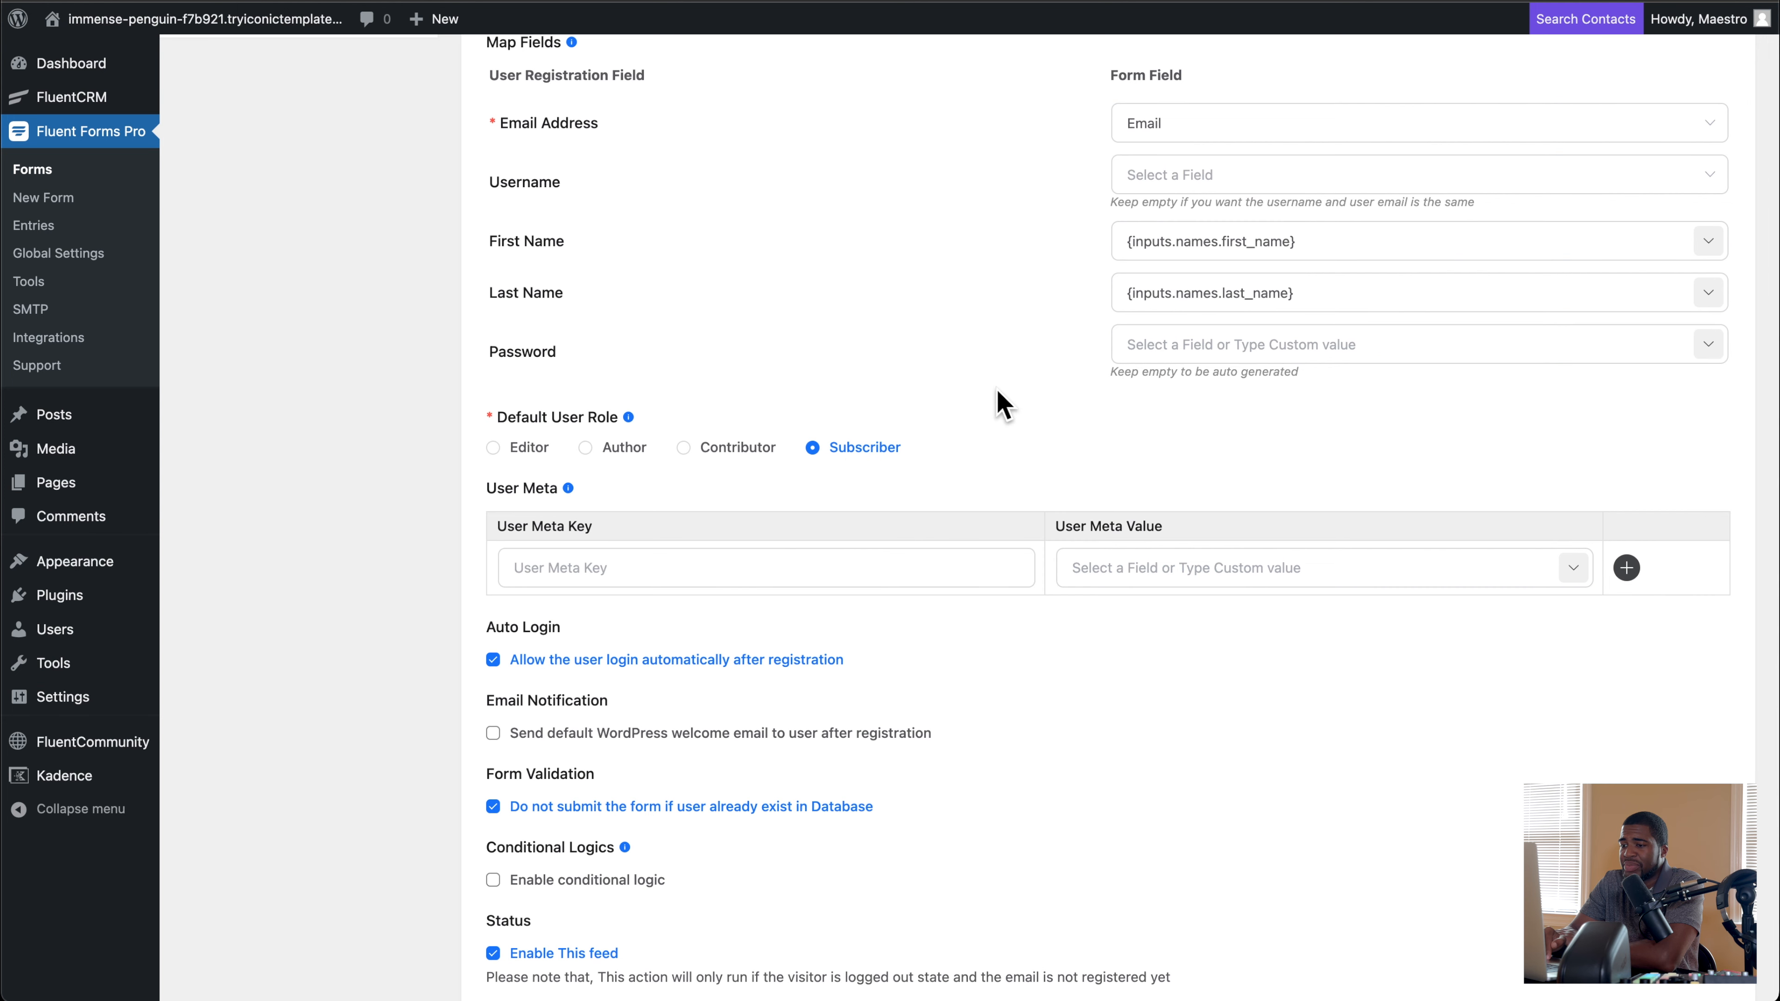
pyautogui.scroll(-3, 1001, 402)
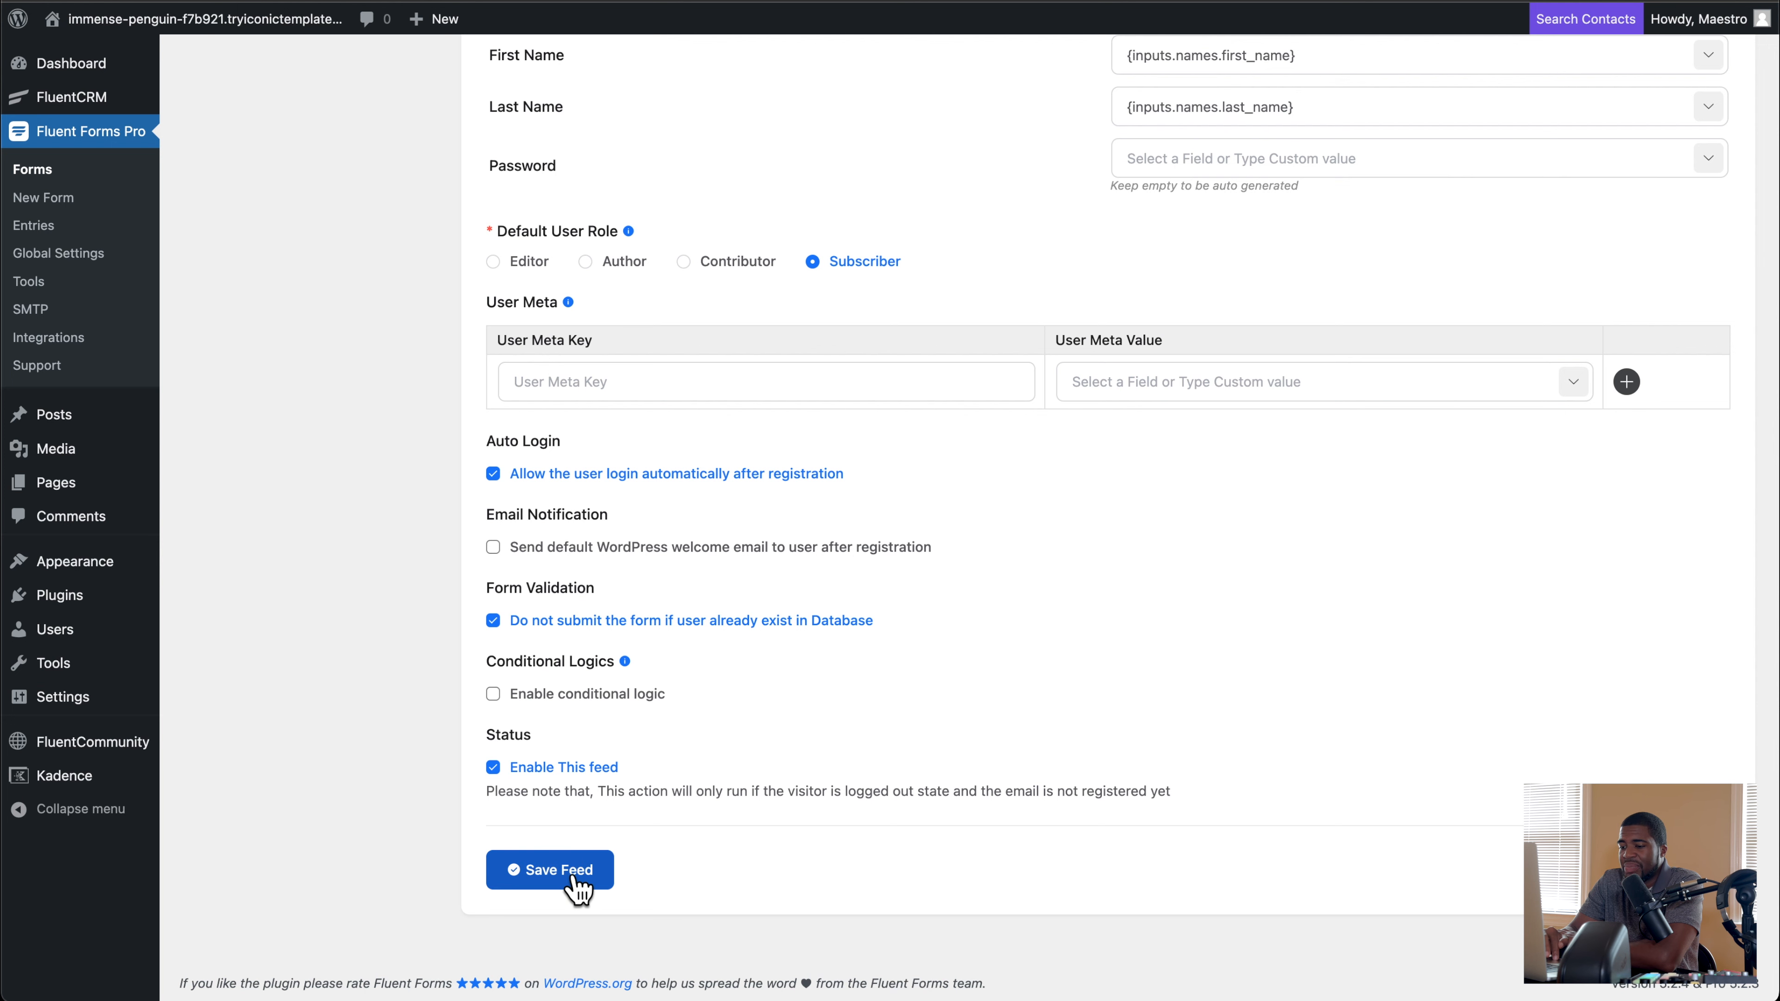
pyautogui.click(550, 870)
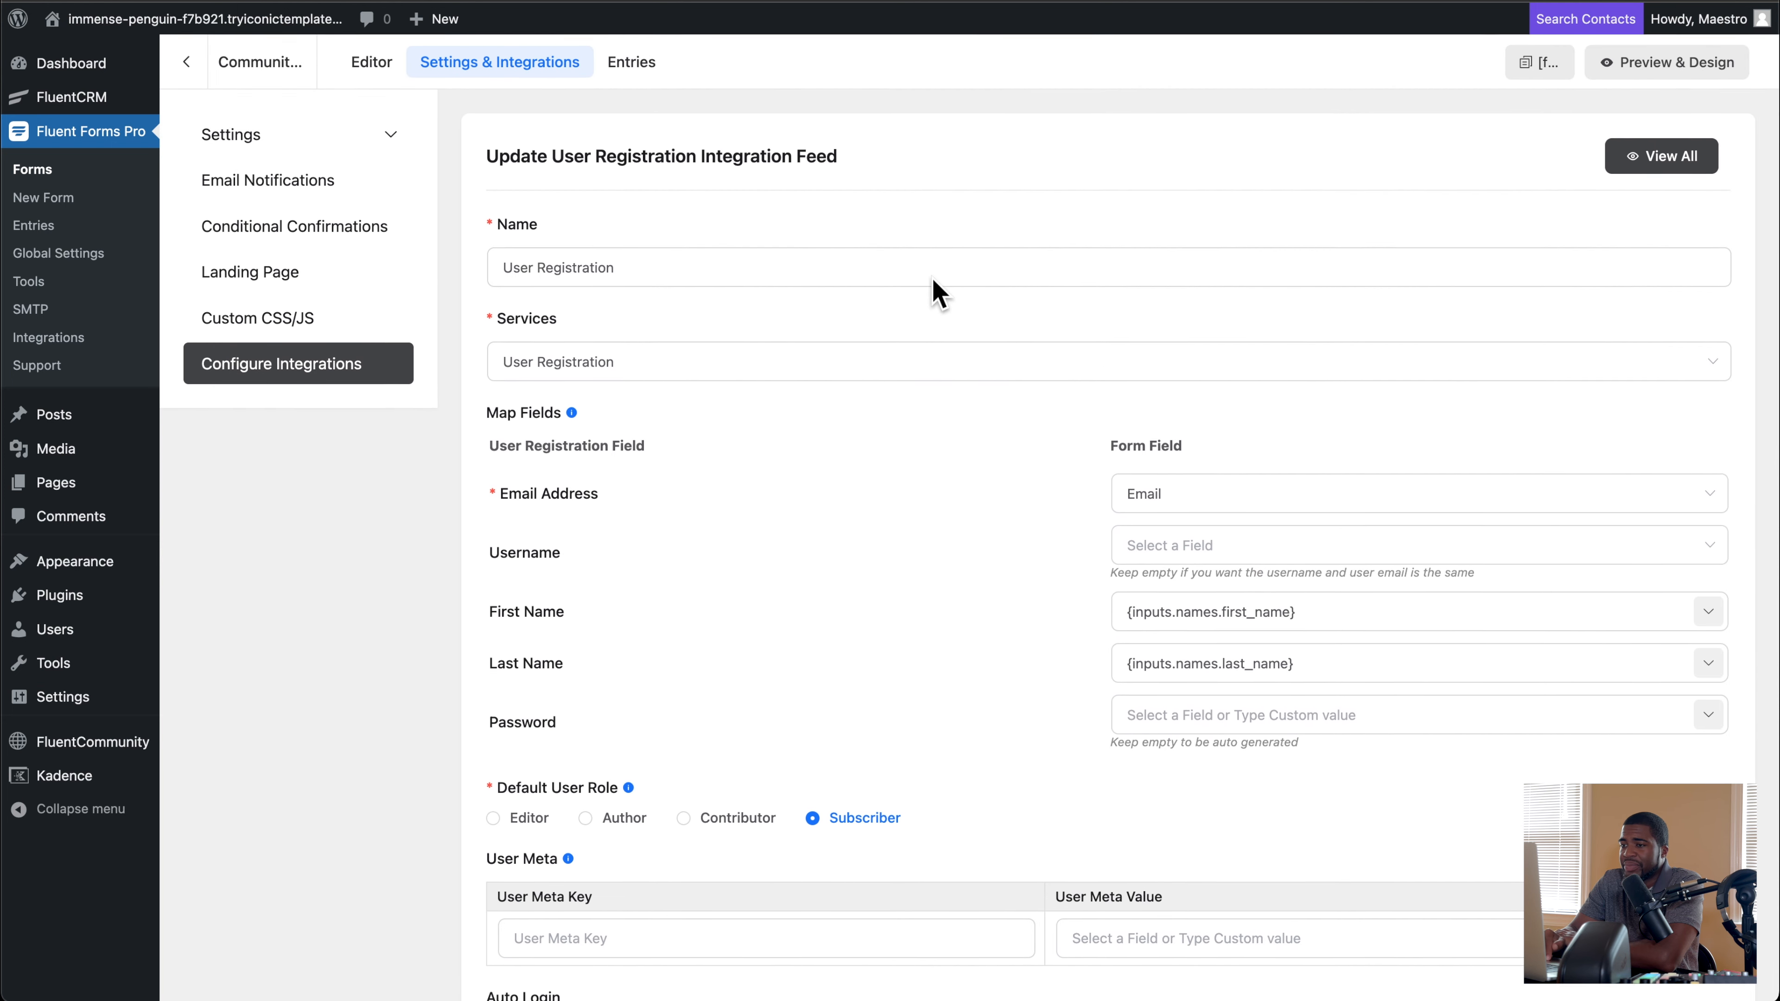
pyautogui.click(352, 372)
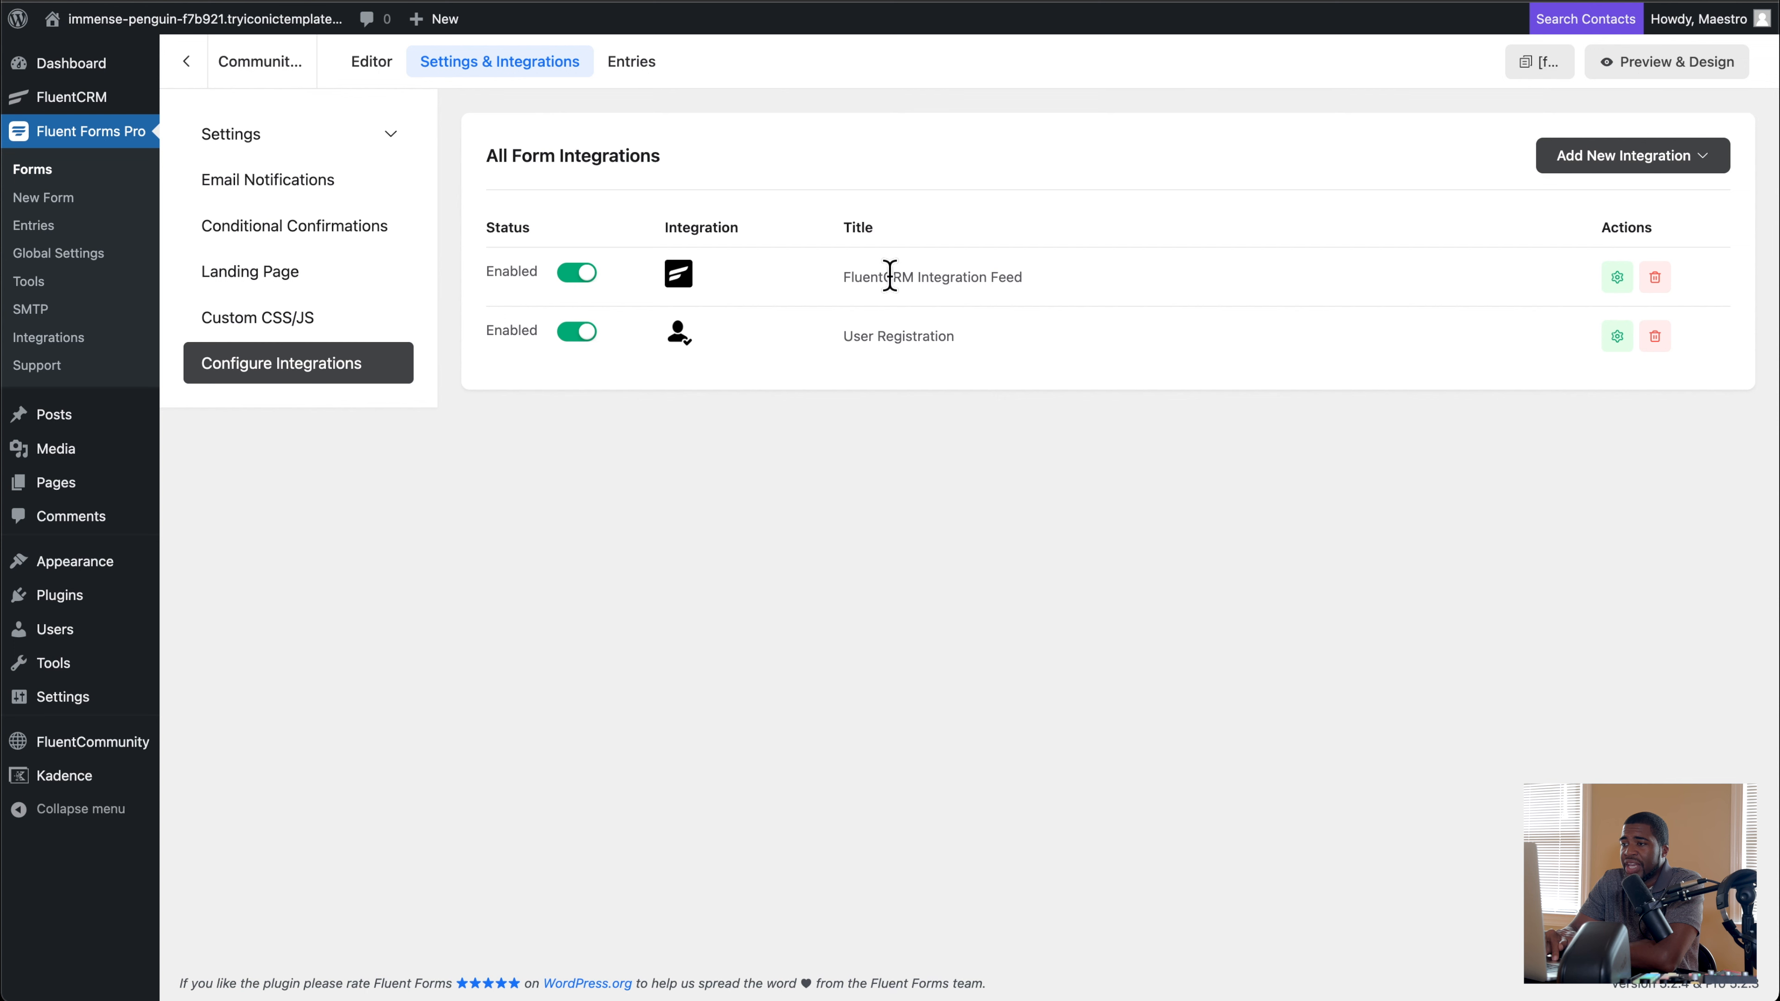
# Step: Open FluentCRM's Enroll In Community automation and examine the tags and run conditions of its Tag Applied trigger
pyautogui.moveTo(118, 107)
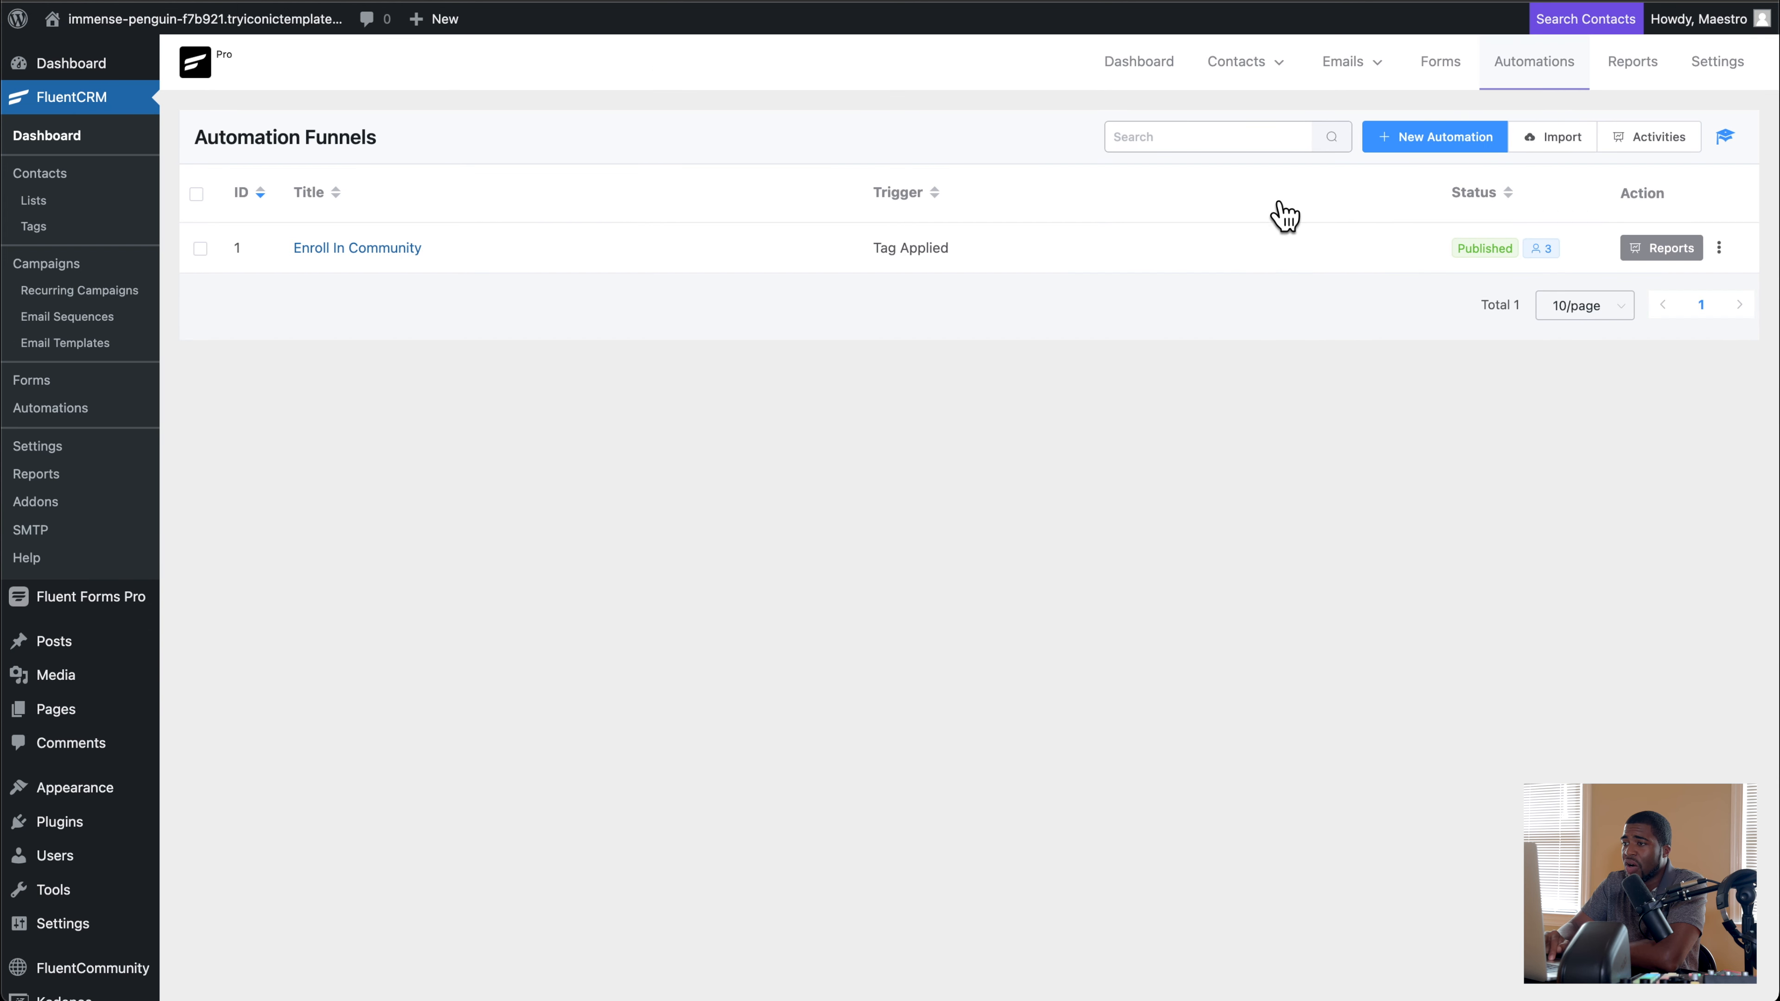
pyautogui.click(371, 263)
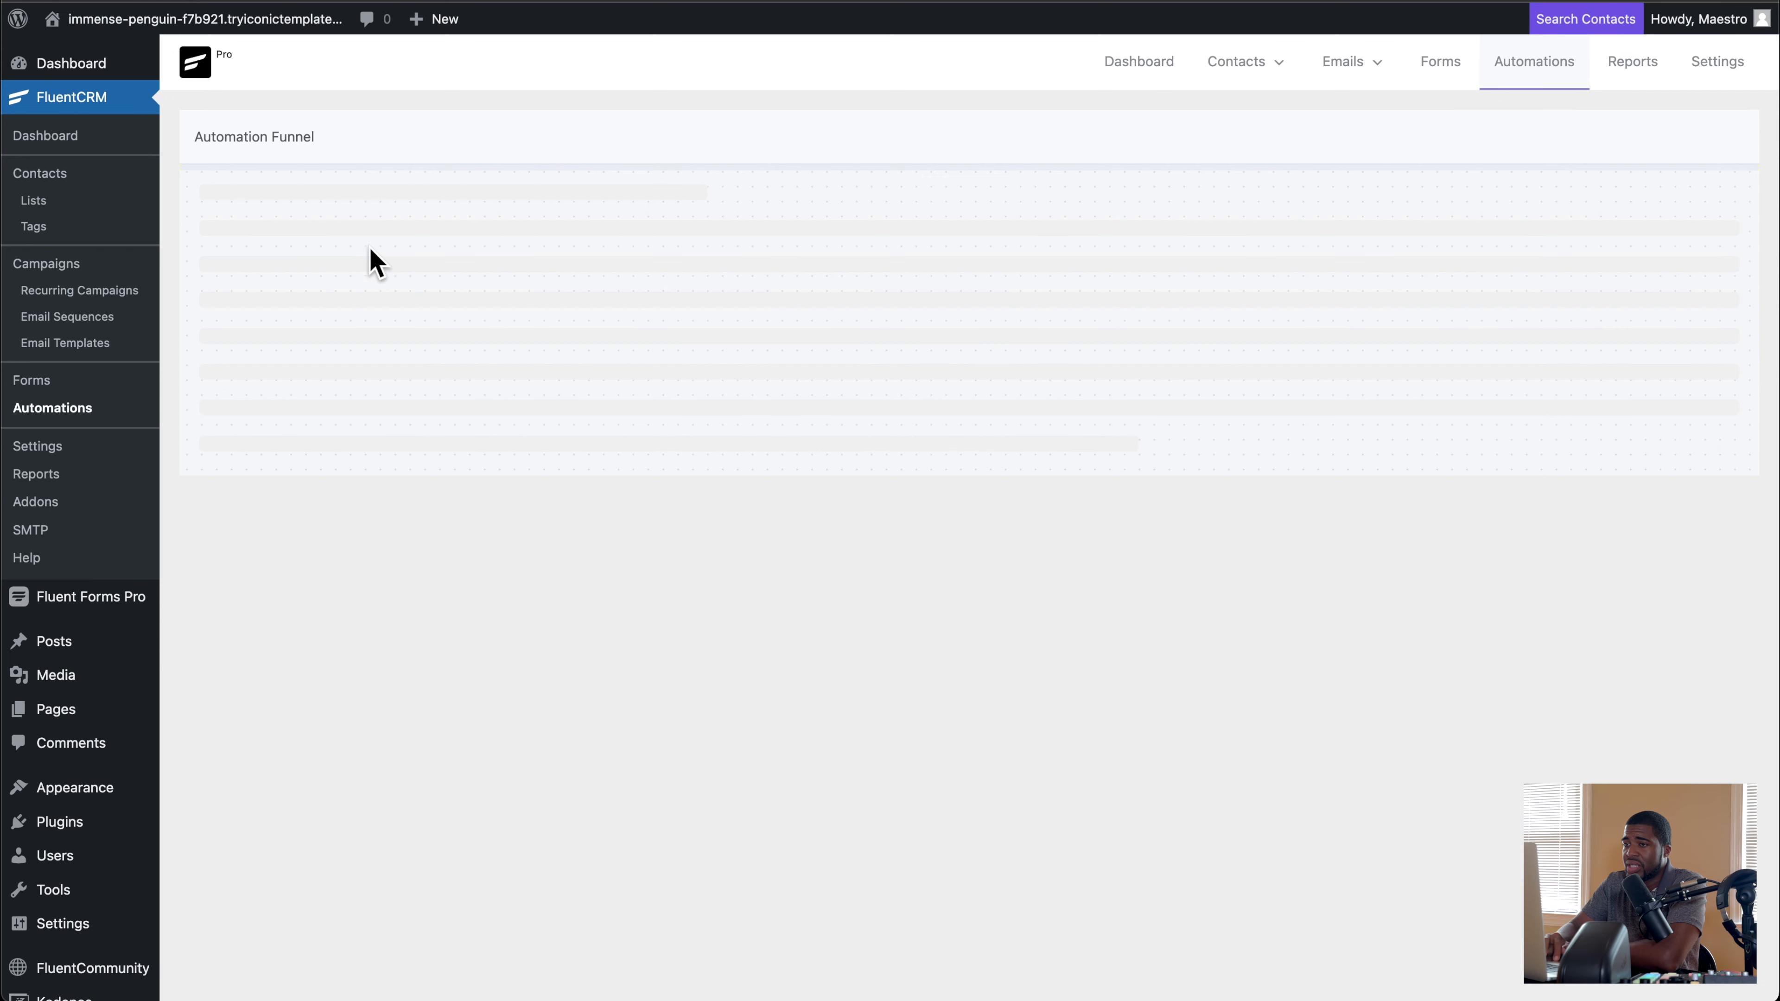
pyautogui.click(909, 258)
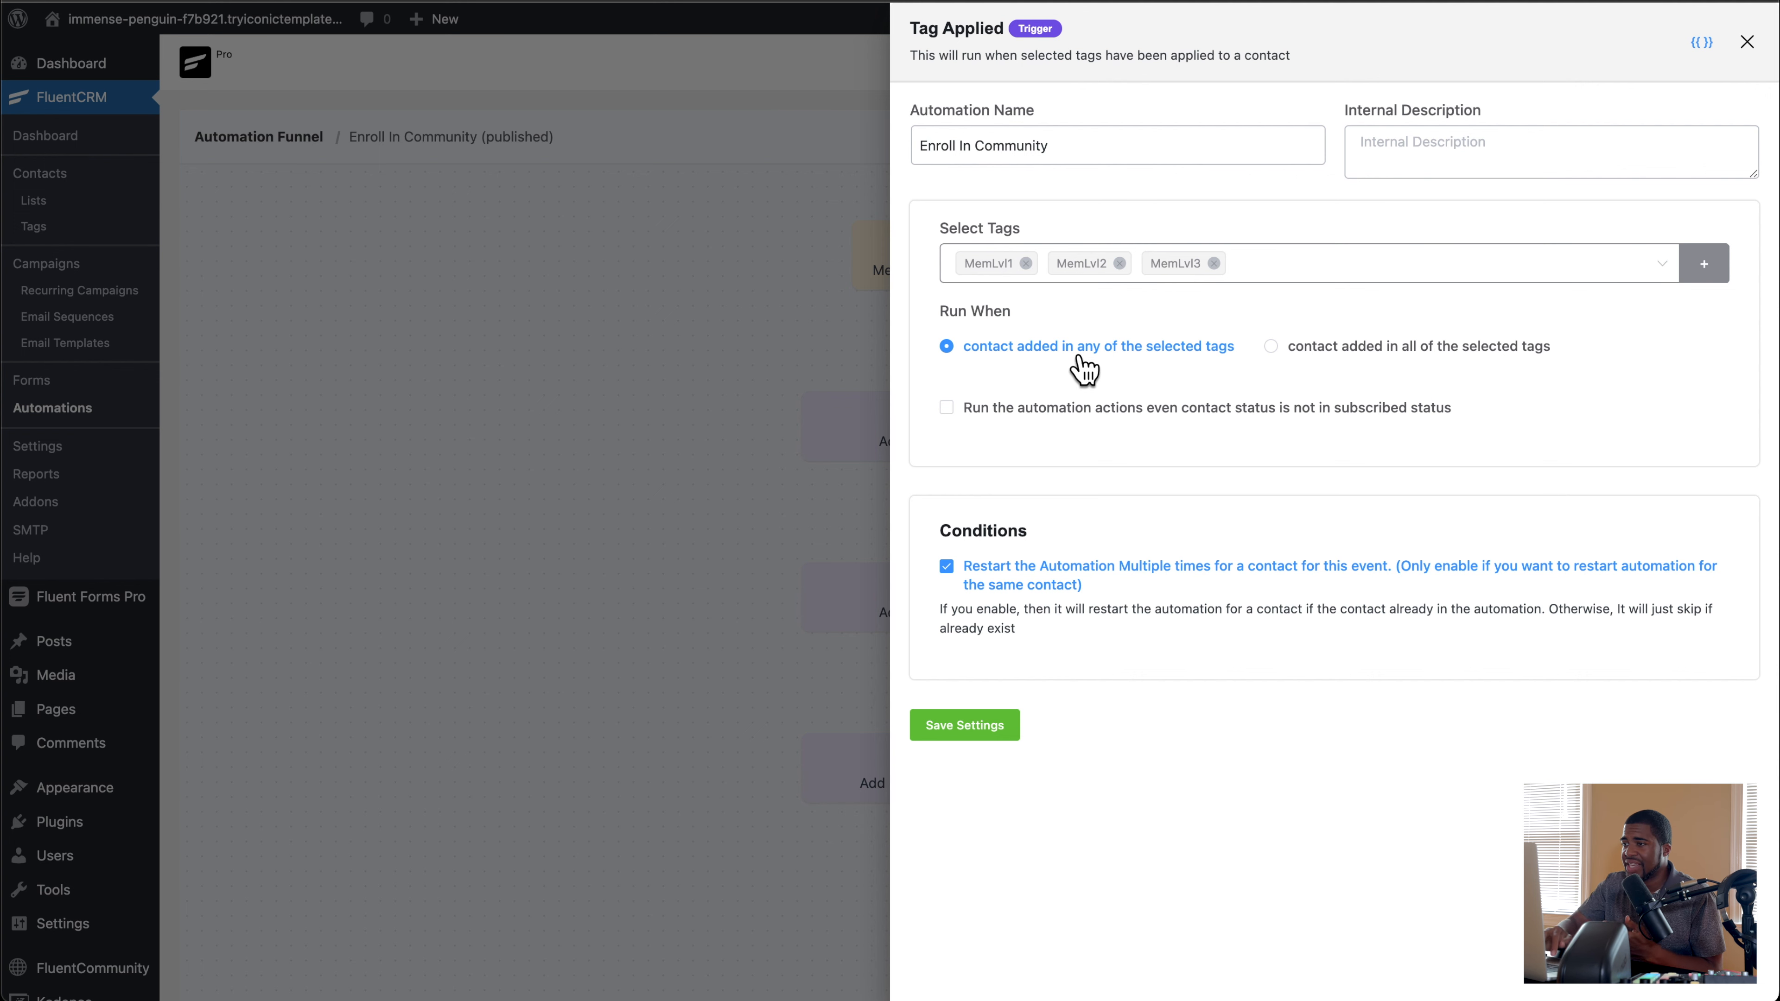
pyautogui.click(1754, 46)
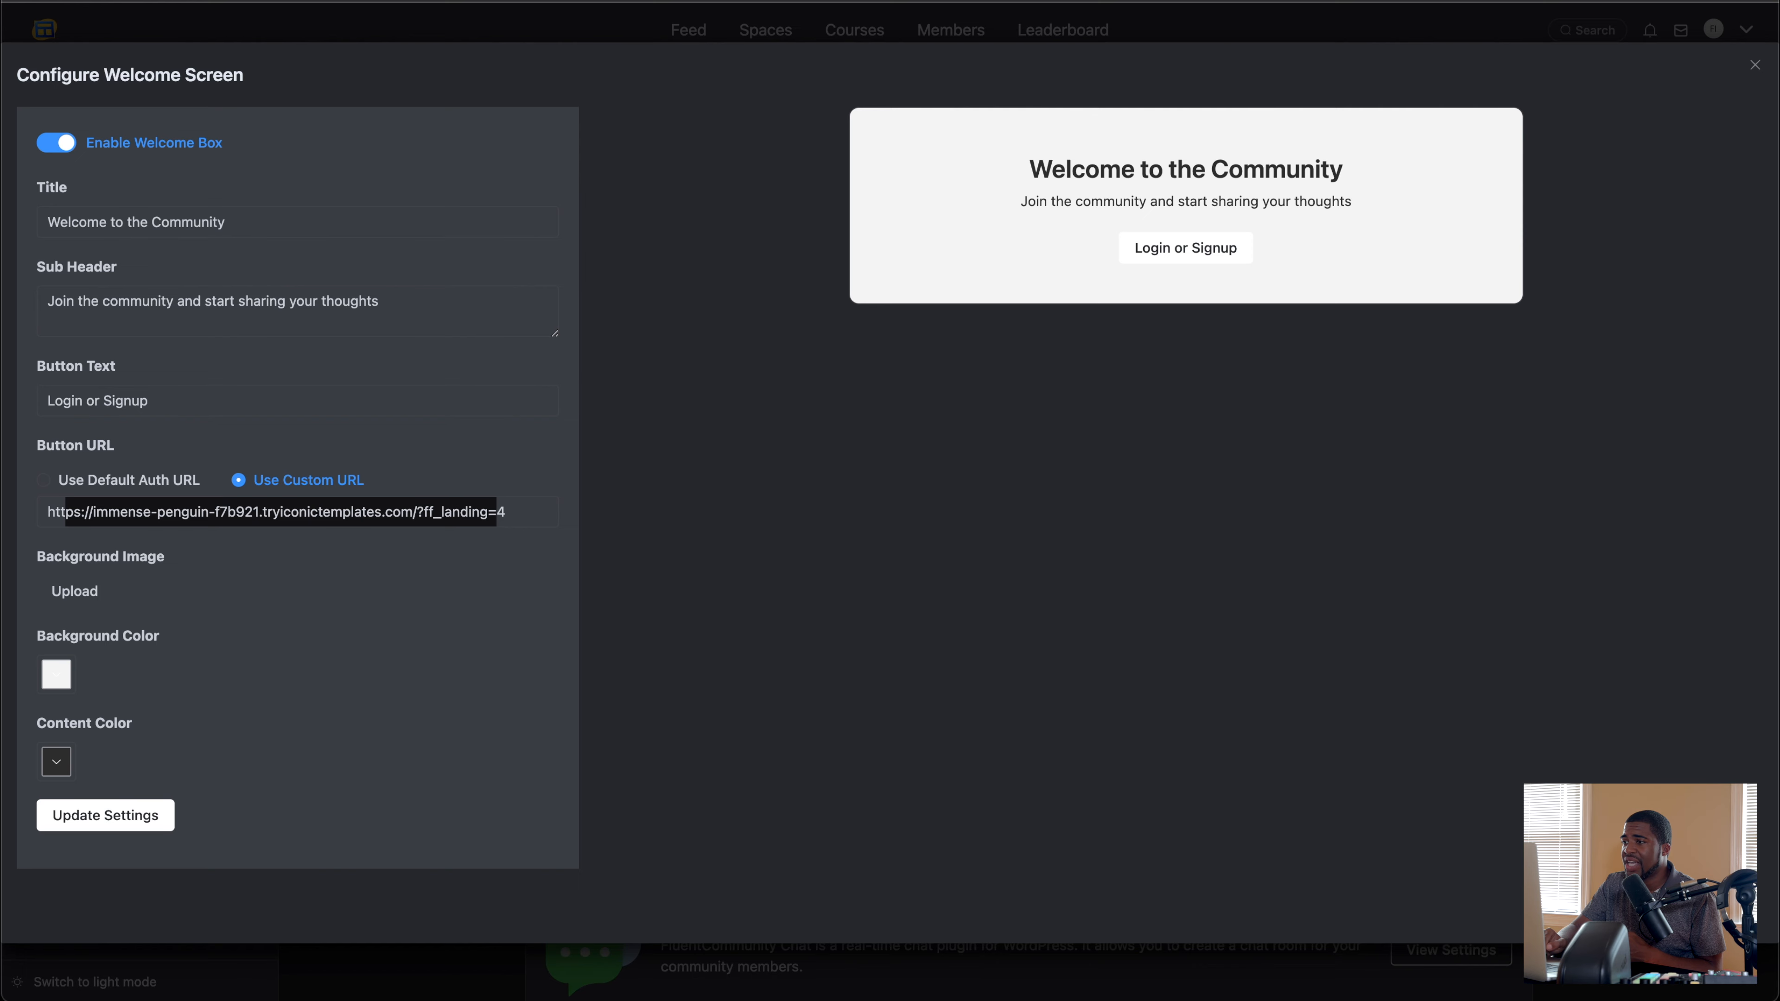
# Step: Close the portal's welcome screen configuration, view the Members directory and open the Managers page of the portal settings
pyautogui.click(1754, 66)
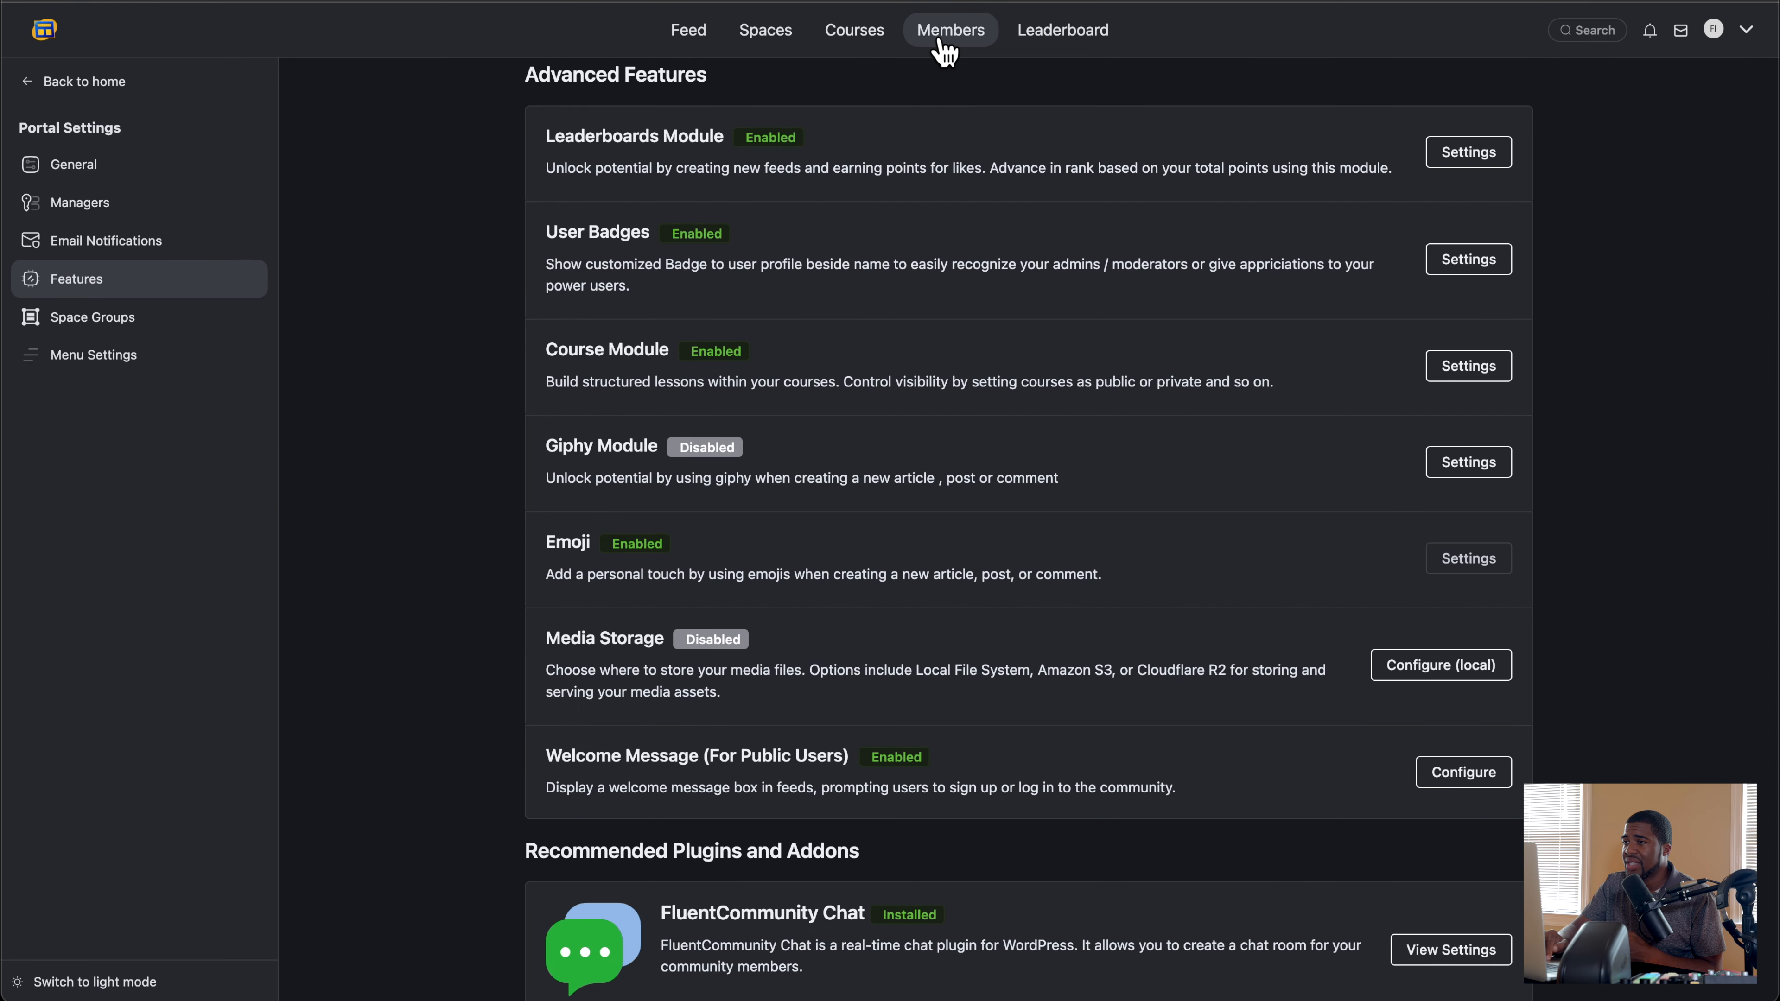
pyautogui.click(952, 44)
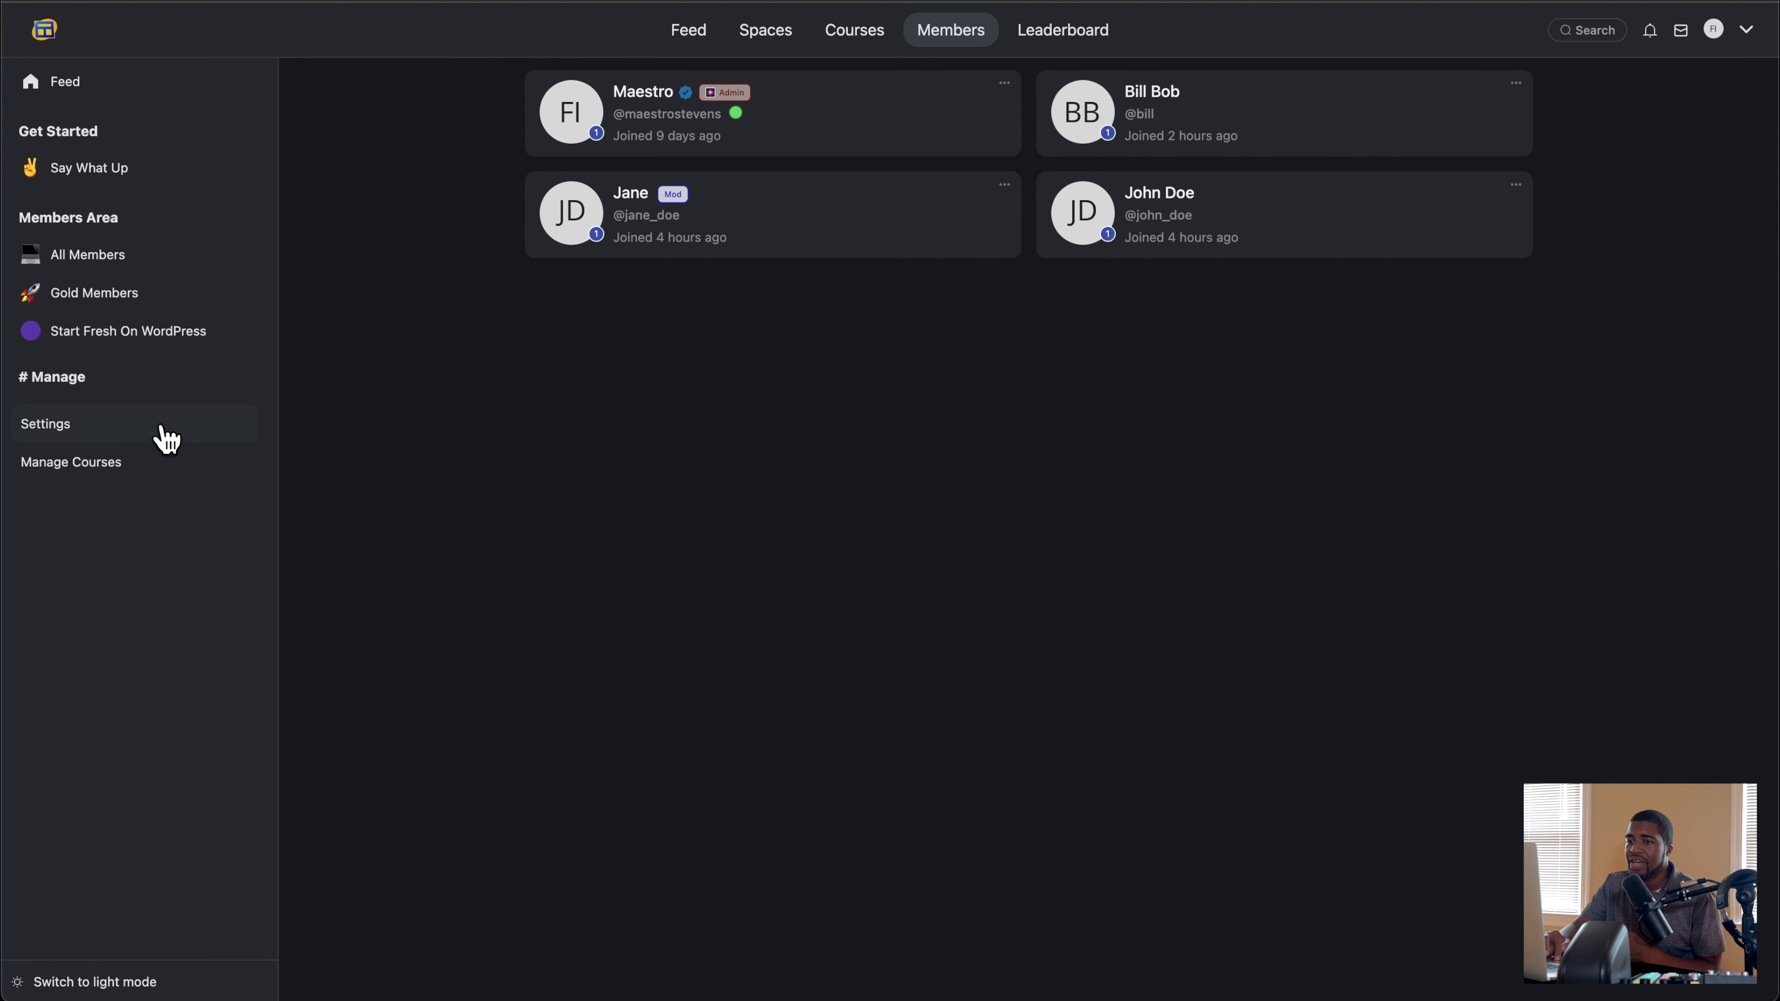
pyautogui.click(126, 438)
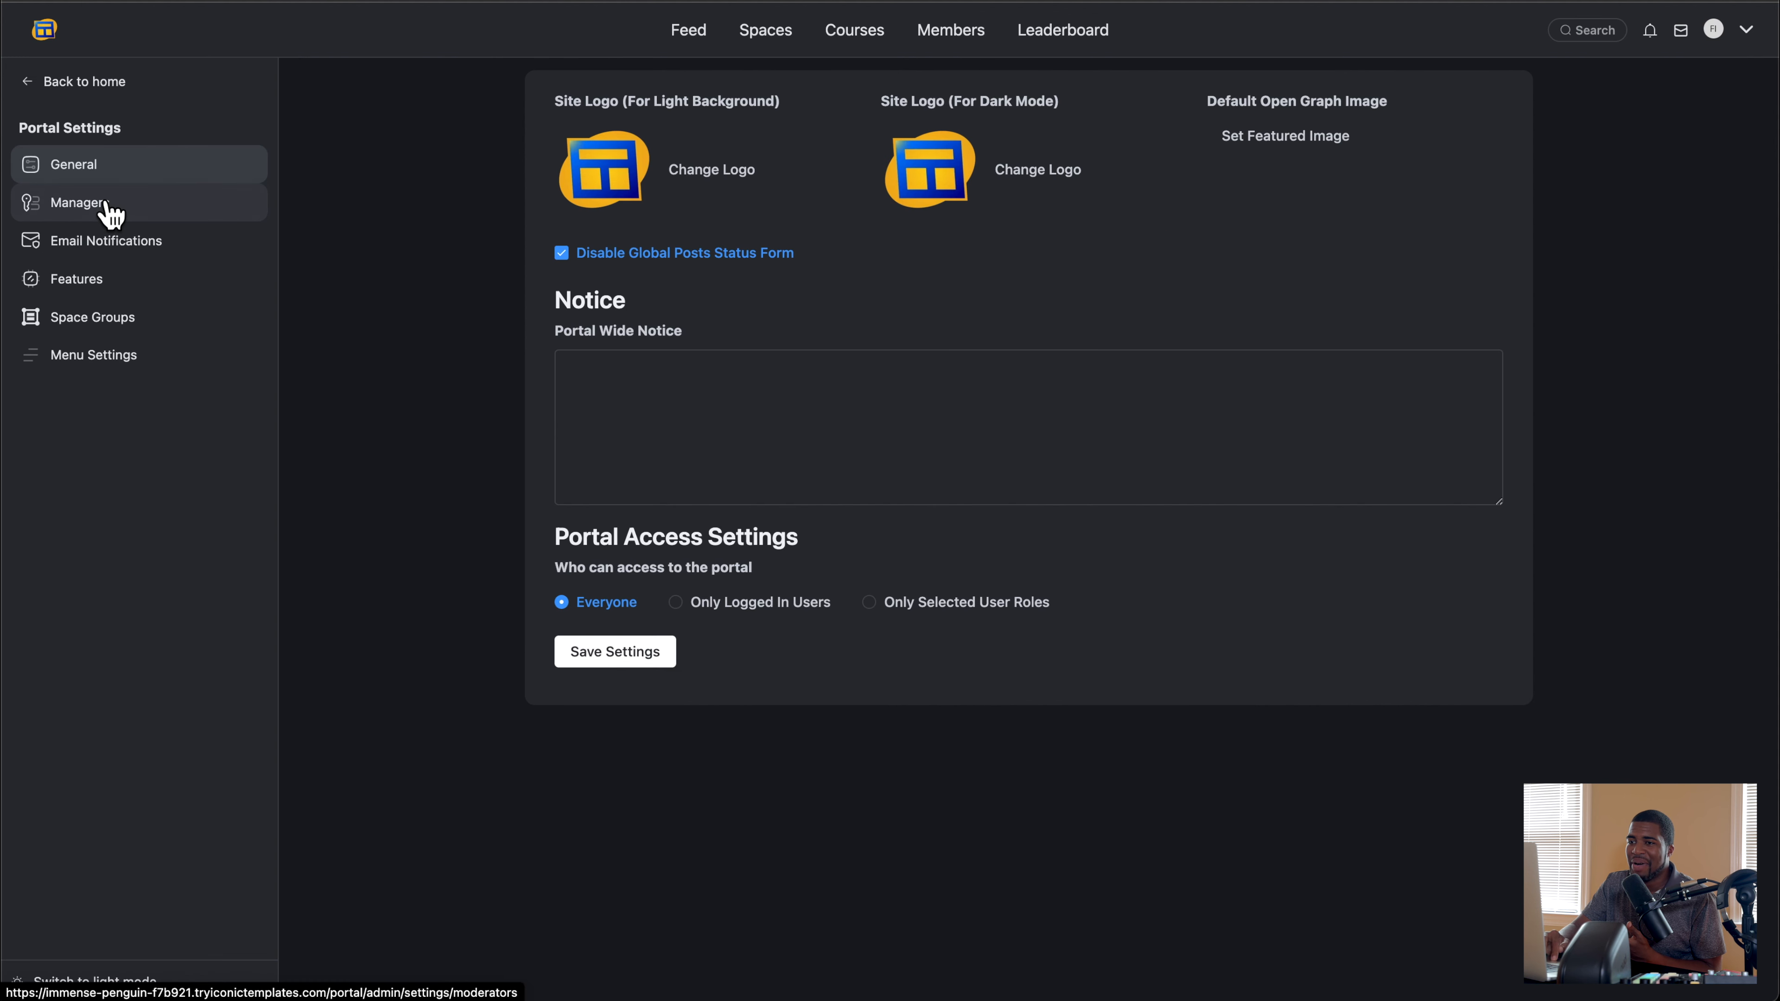
pyautogui.click(108, 211)
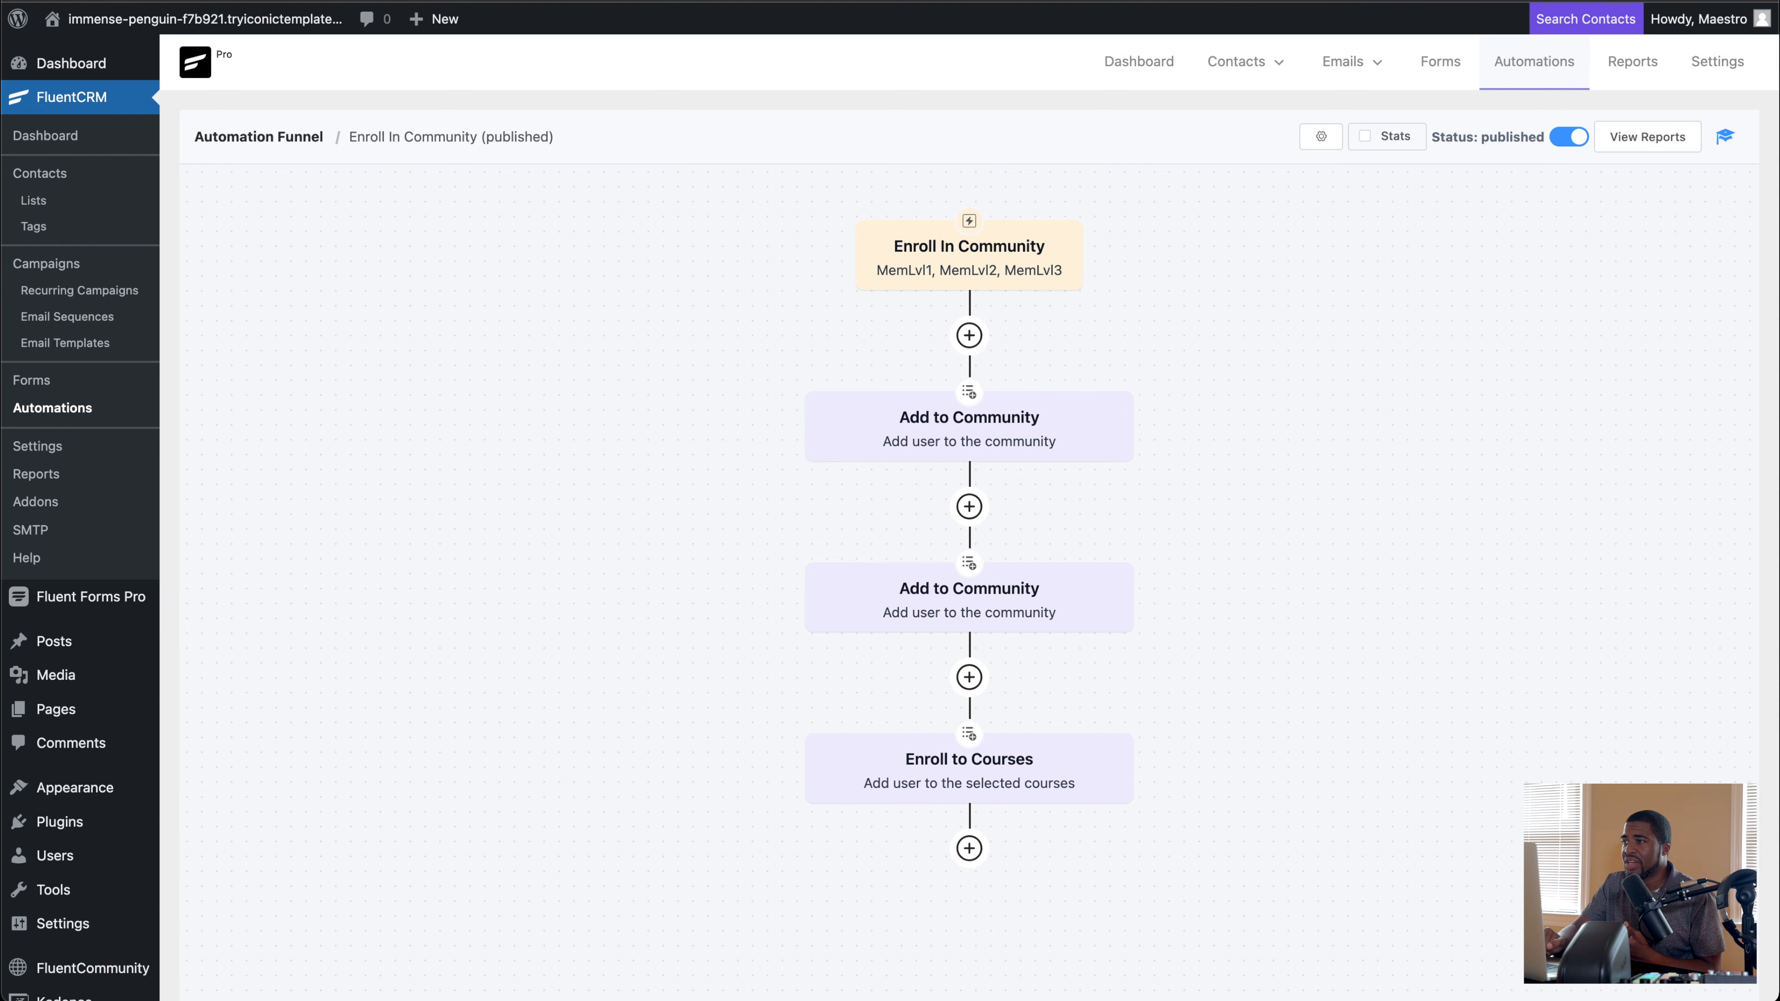
# Step: Assign the MemLvl3 tag to the third contact in the FluentCRM contacts list
pyautogui.click(59, 175)
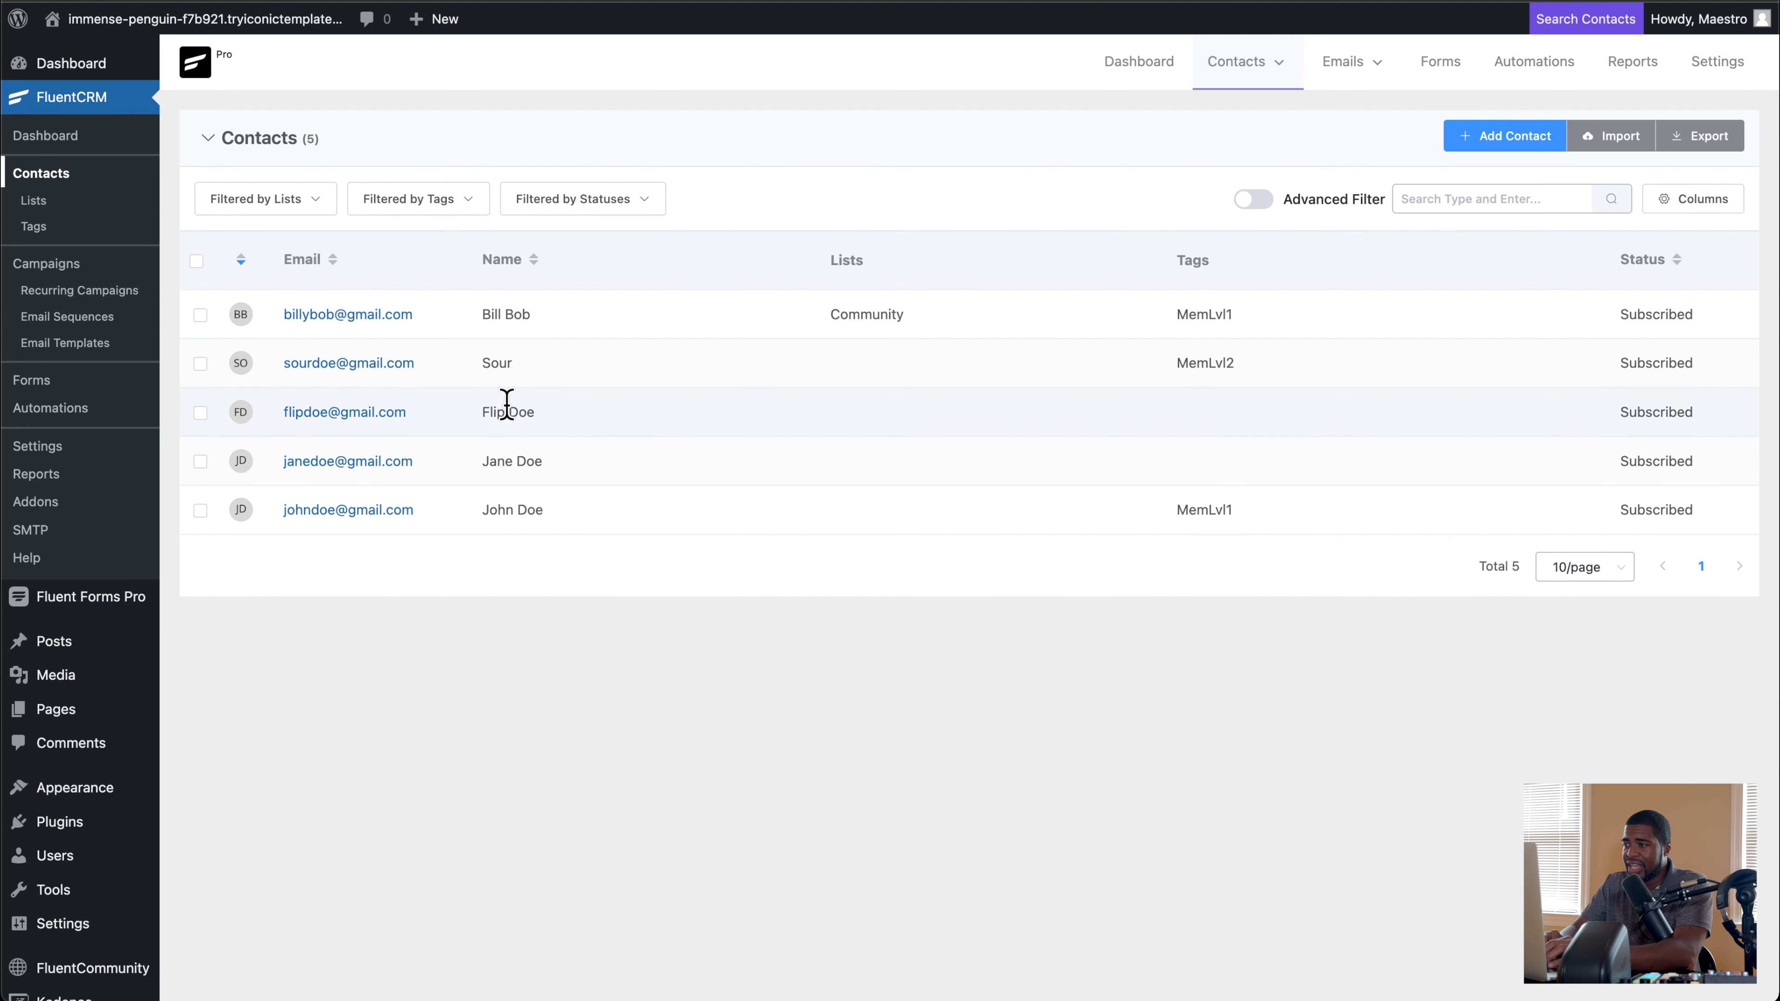
pyautogui.click(344, 414)
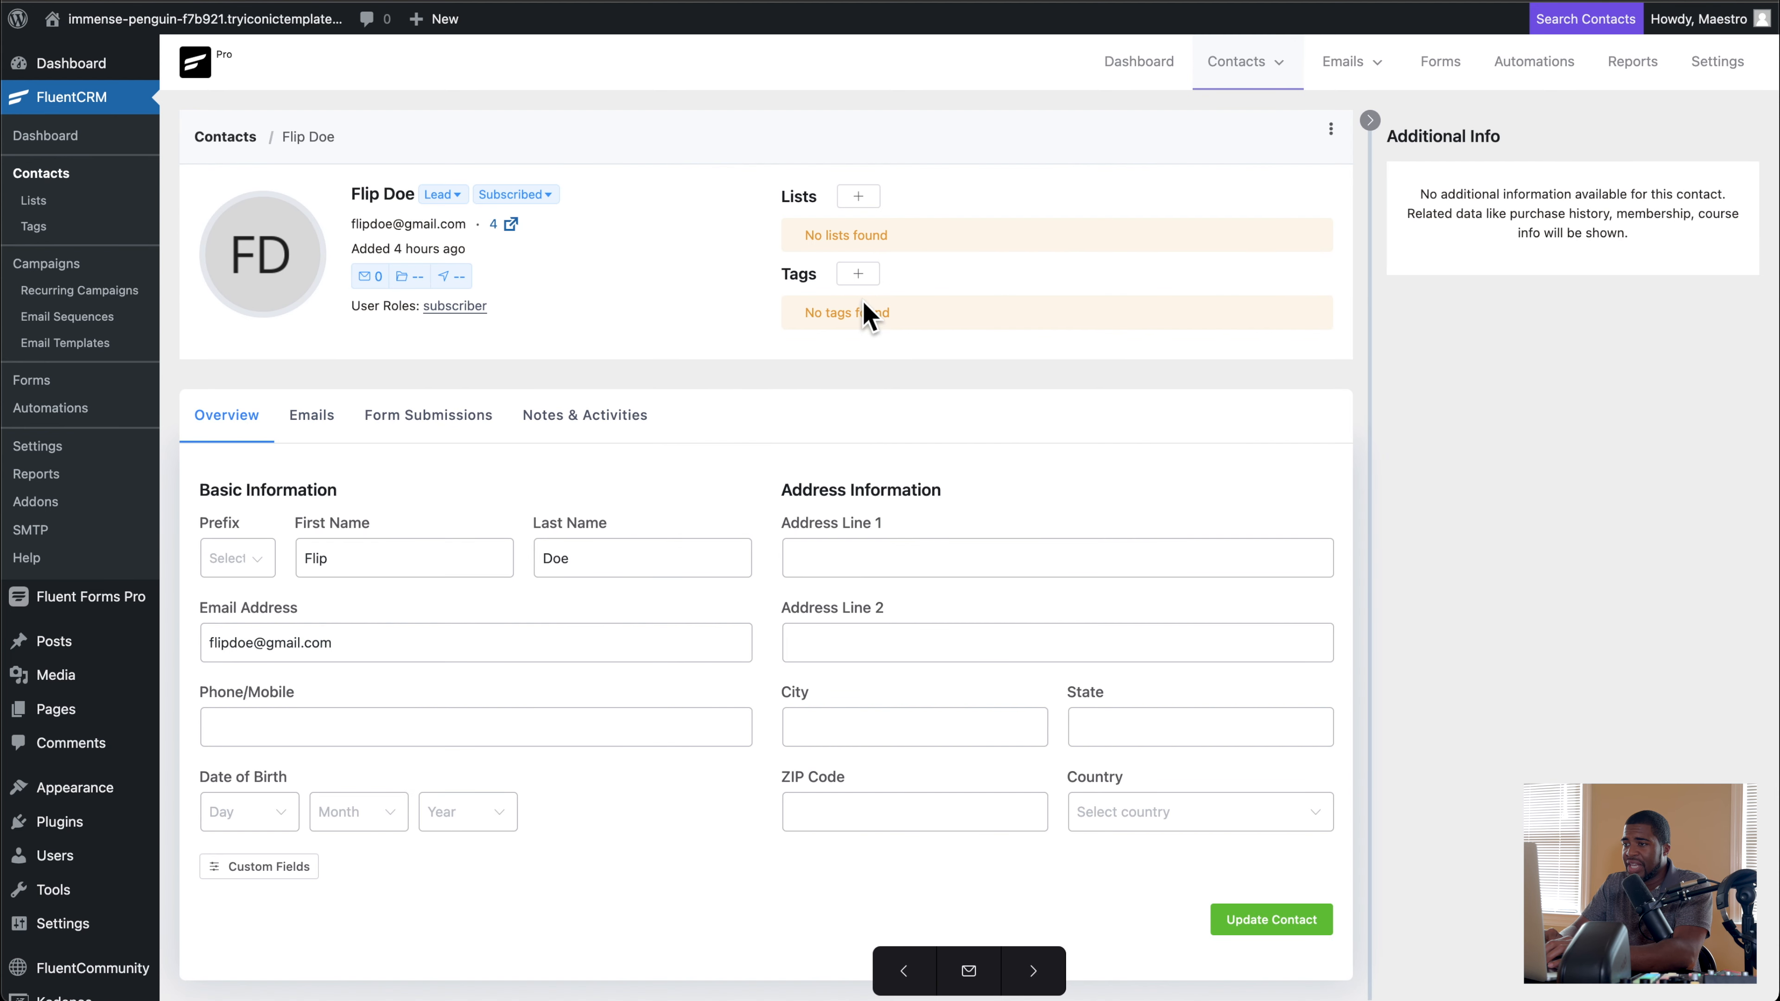
pyautogui.click(857, 274)
pyautogui.click(713, 412)
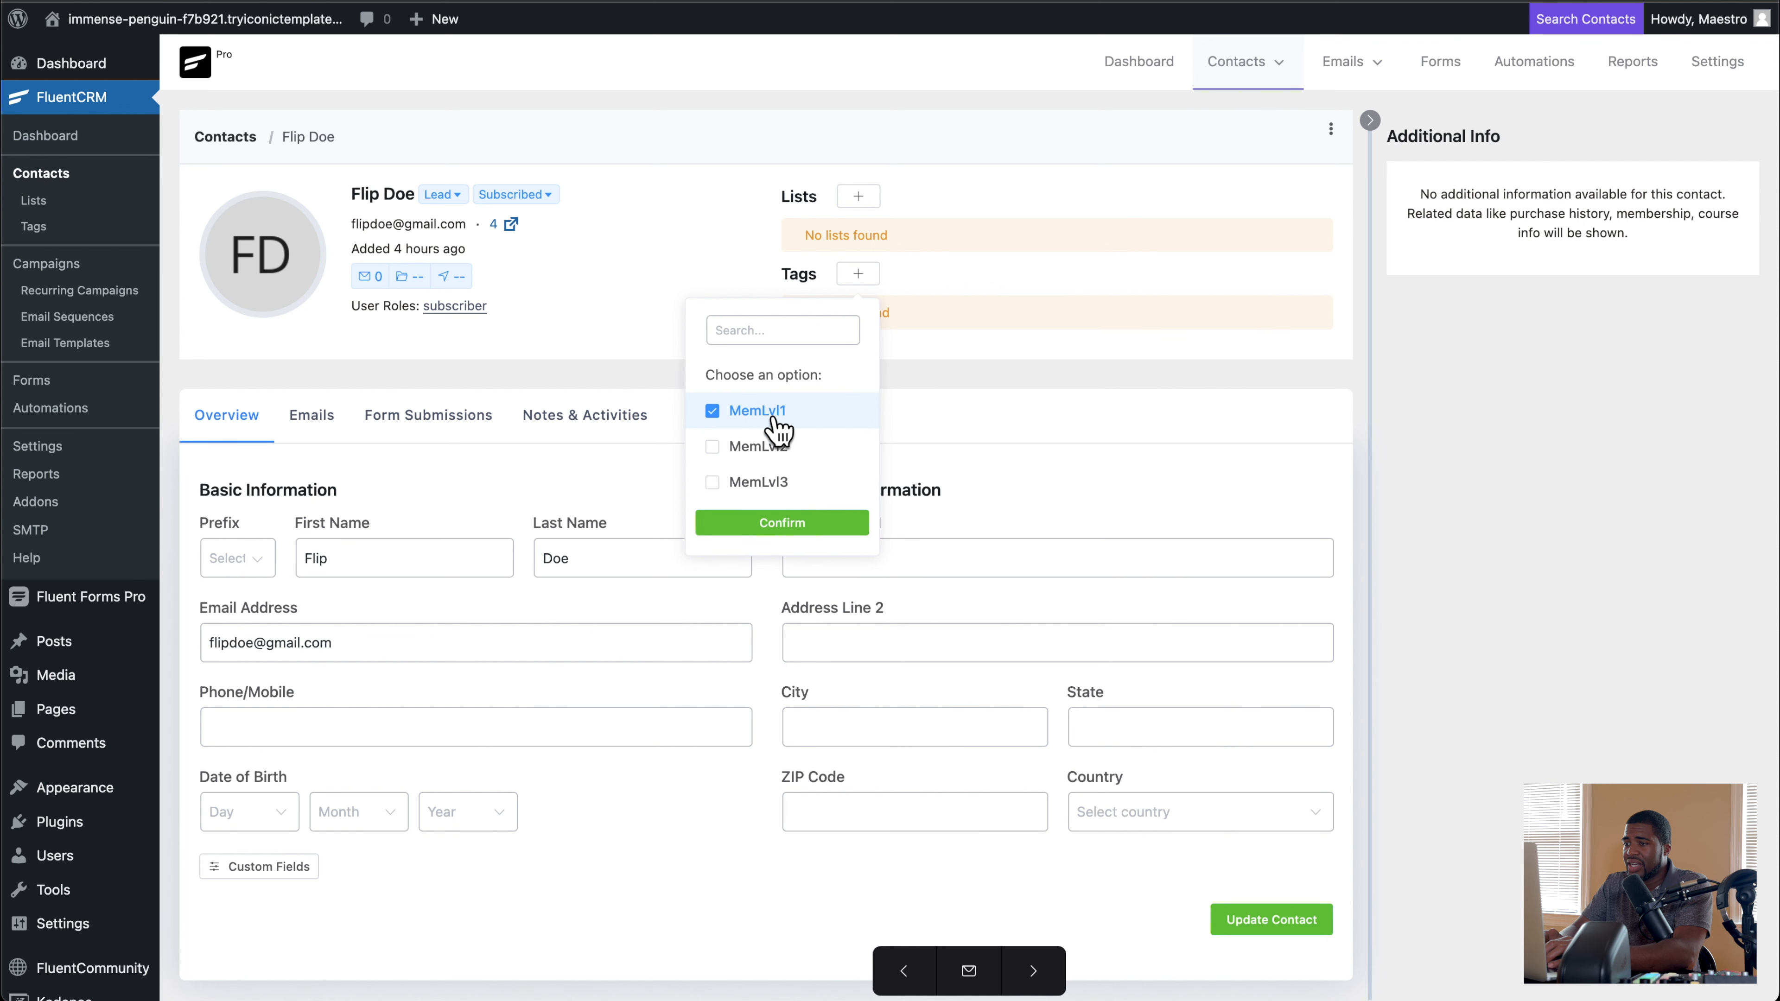
pyautogui.click(775, 420)
pyautogui.click(713, 484)
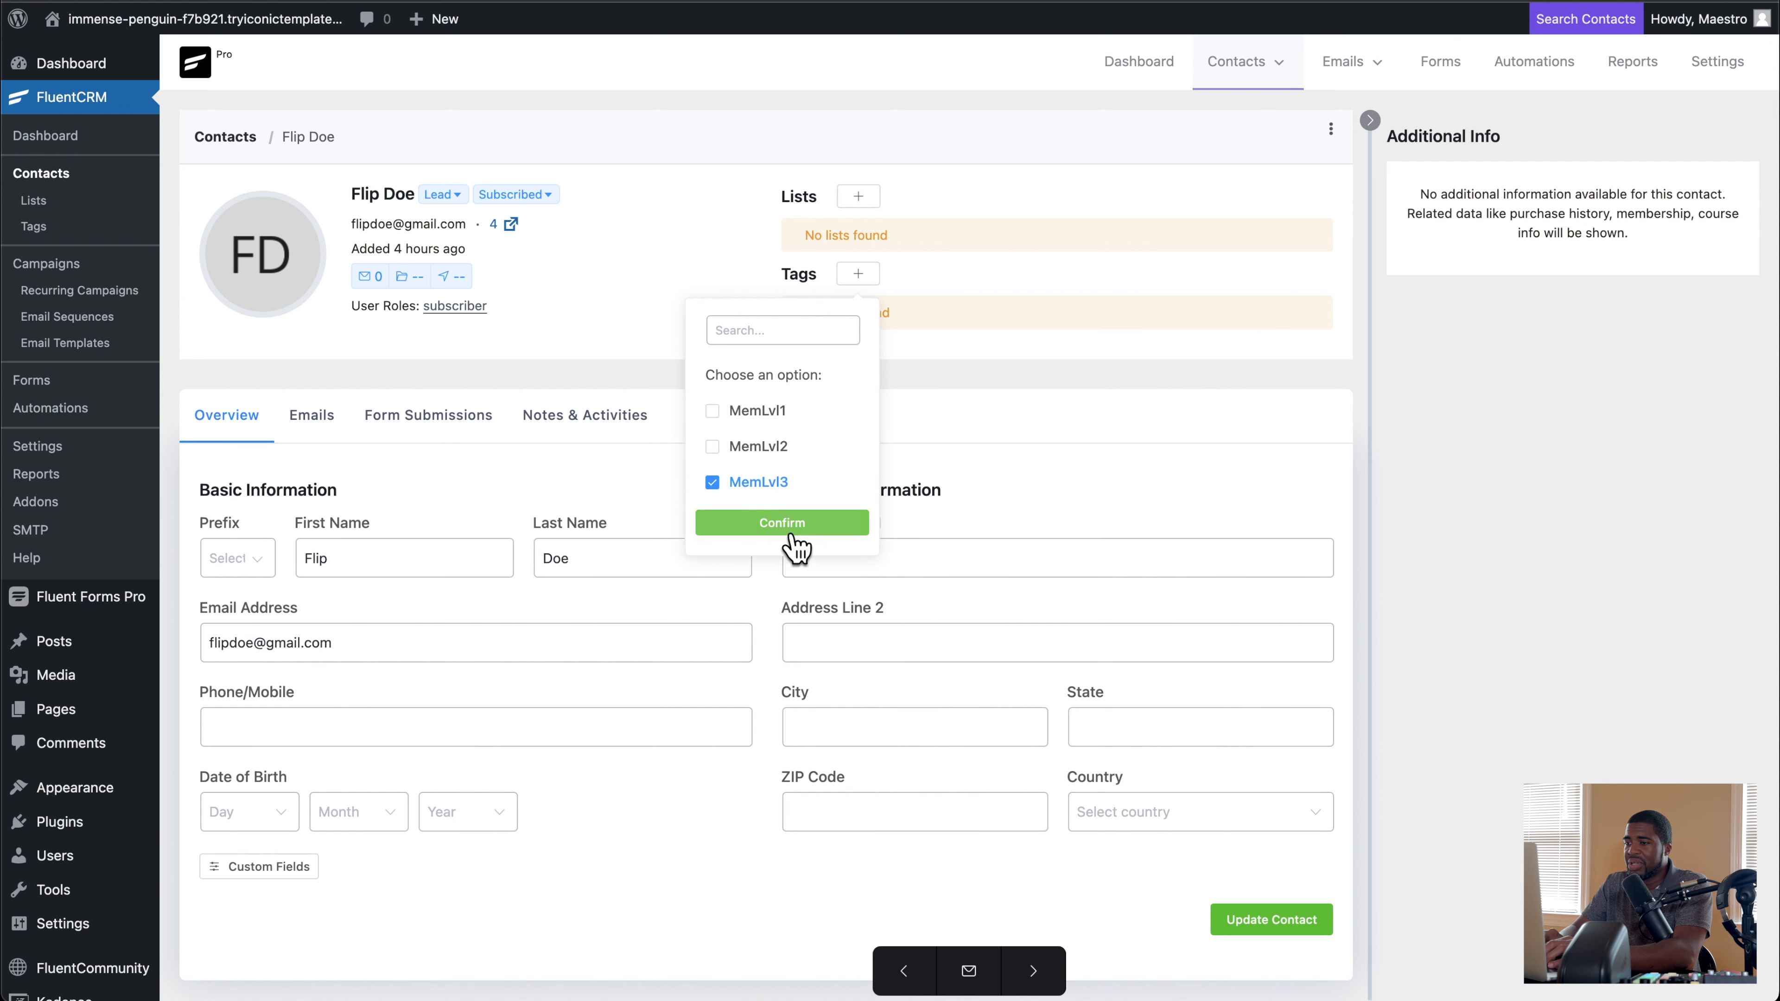
pyautogui.click(796, 523)
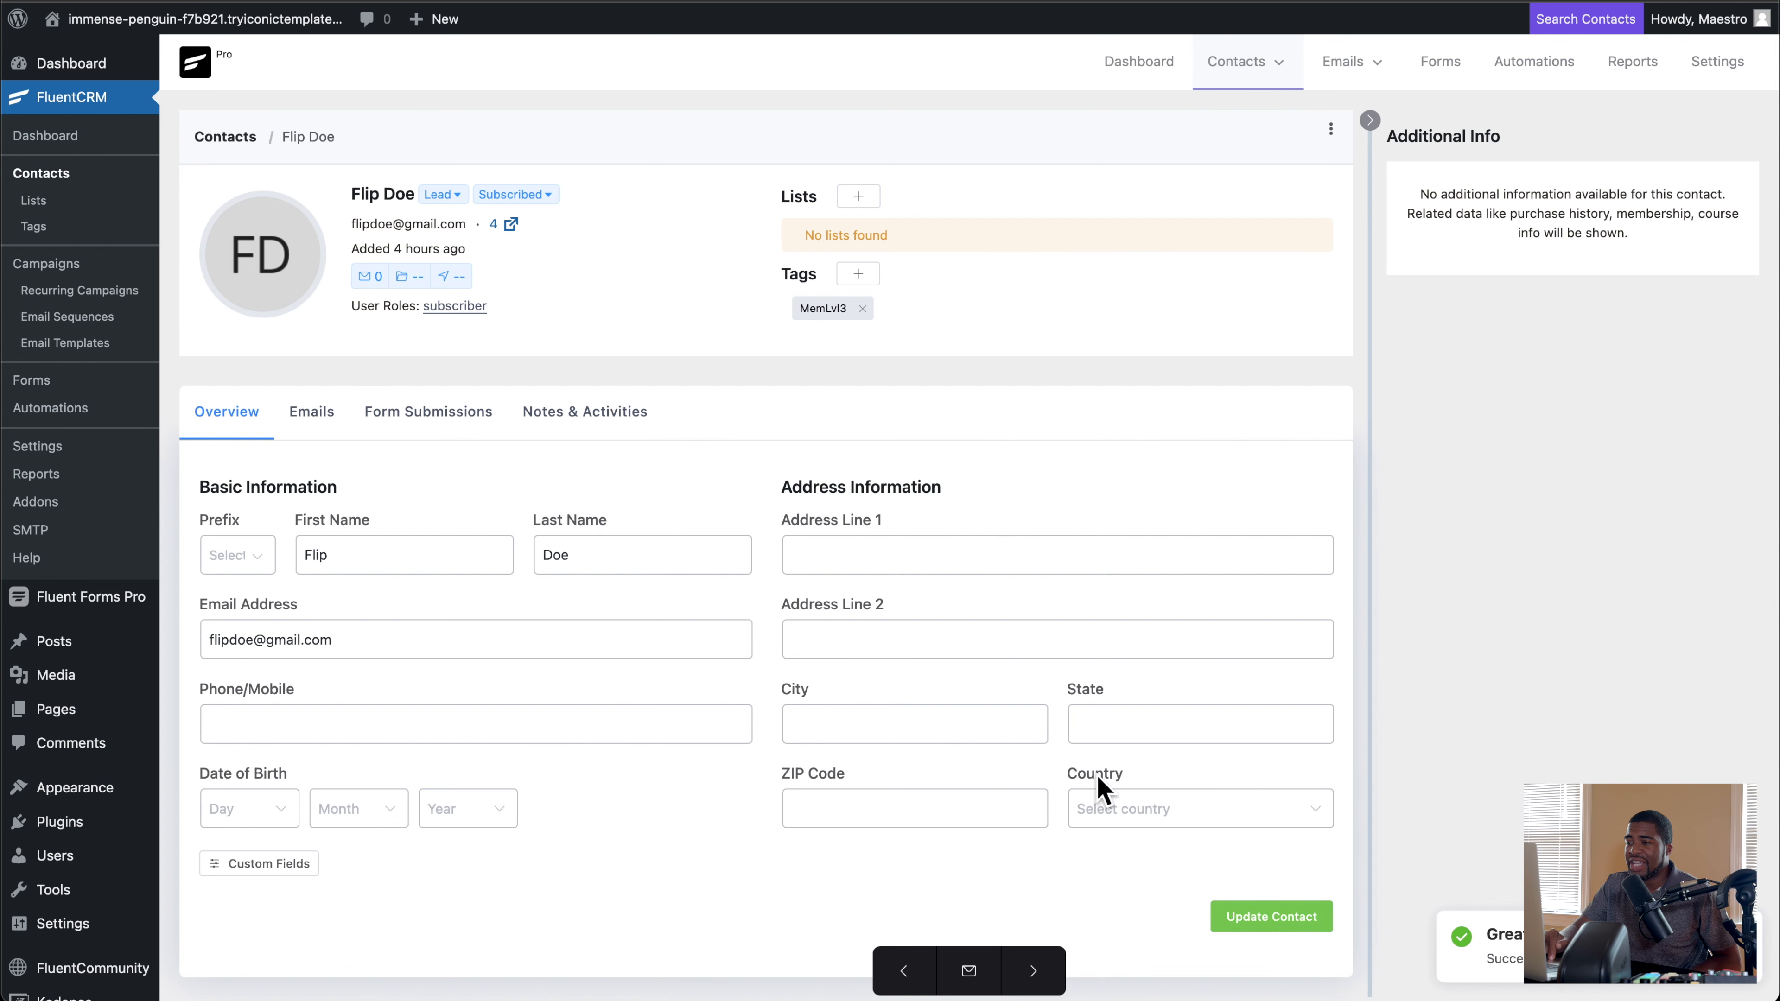
# Step: Check the portal's Members directory and examine the first contact's step progress in the Enroll In Community automation report
pyautogui.click(99, 2)
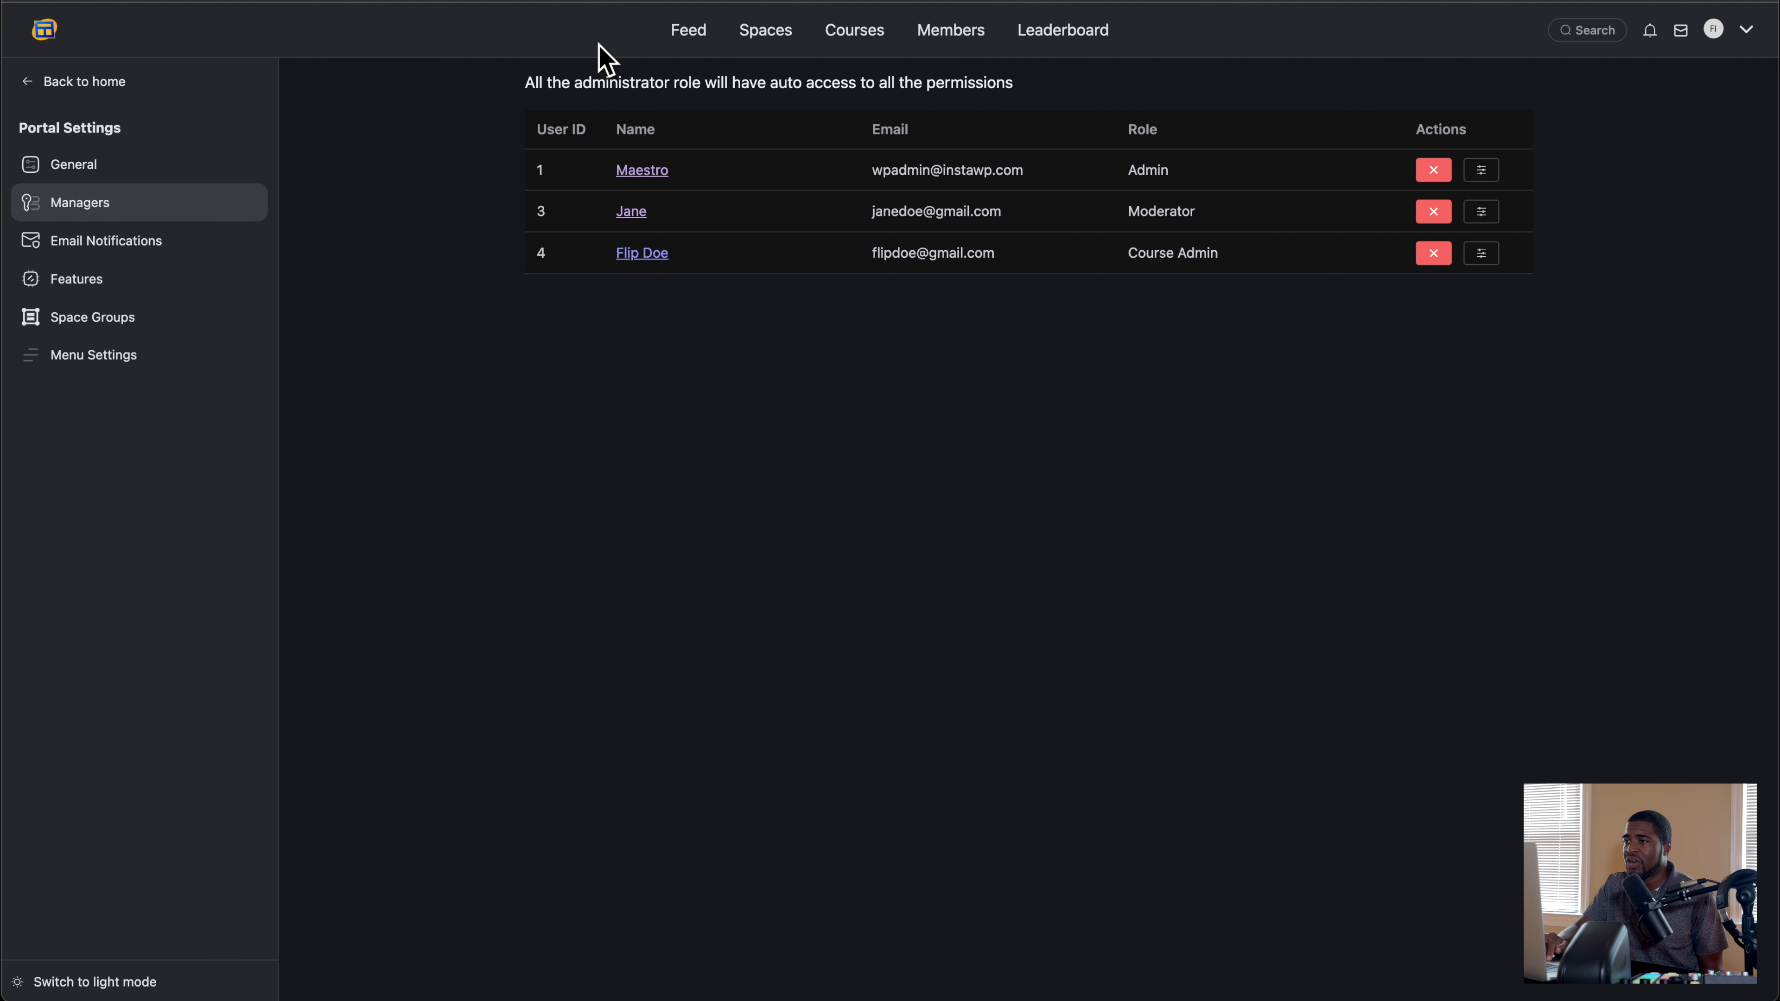
pyautogui.click(957, 39)
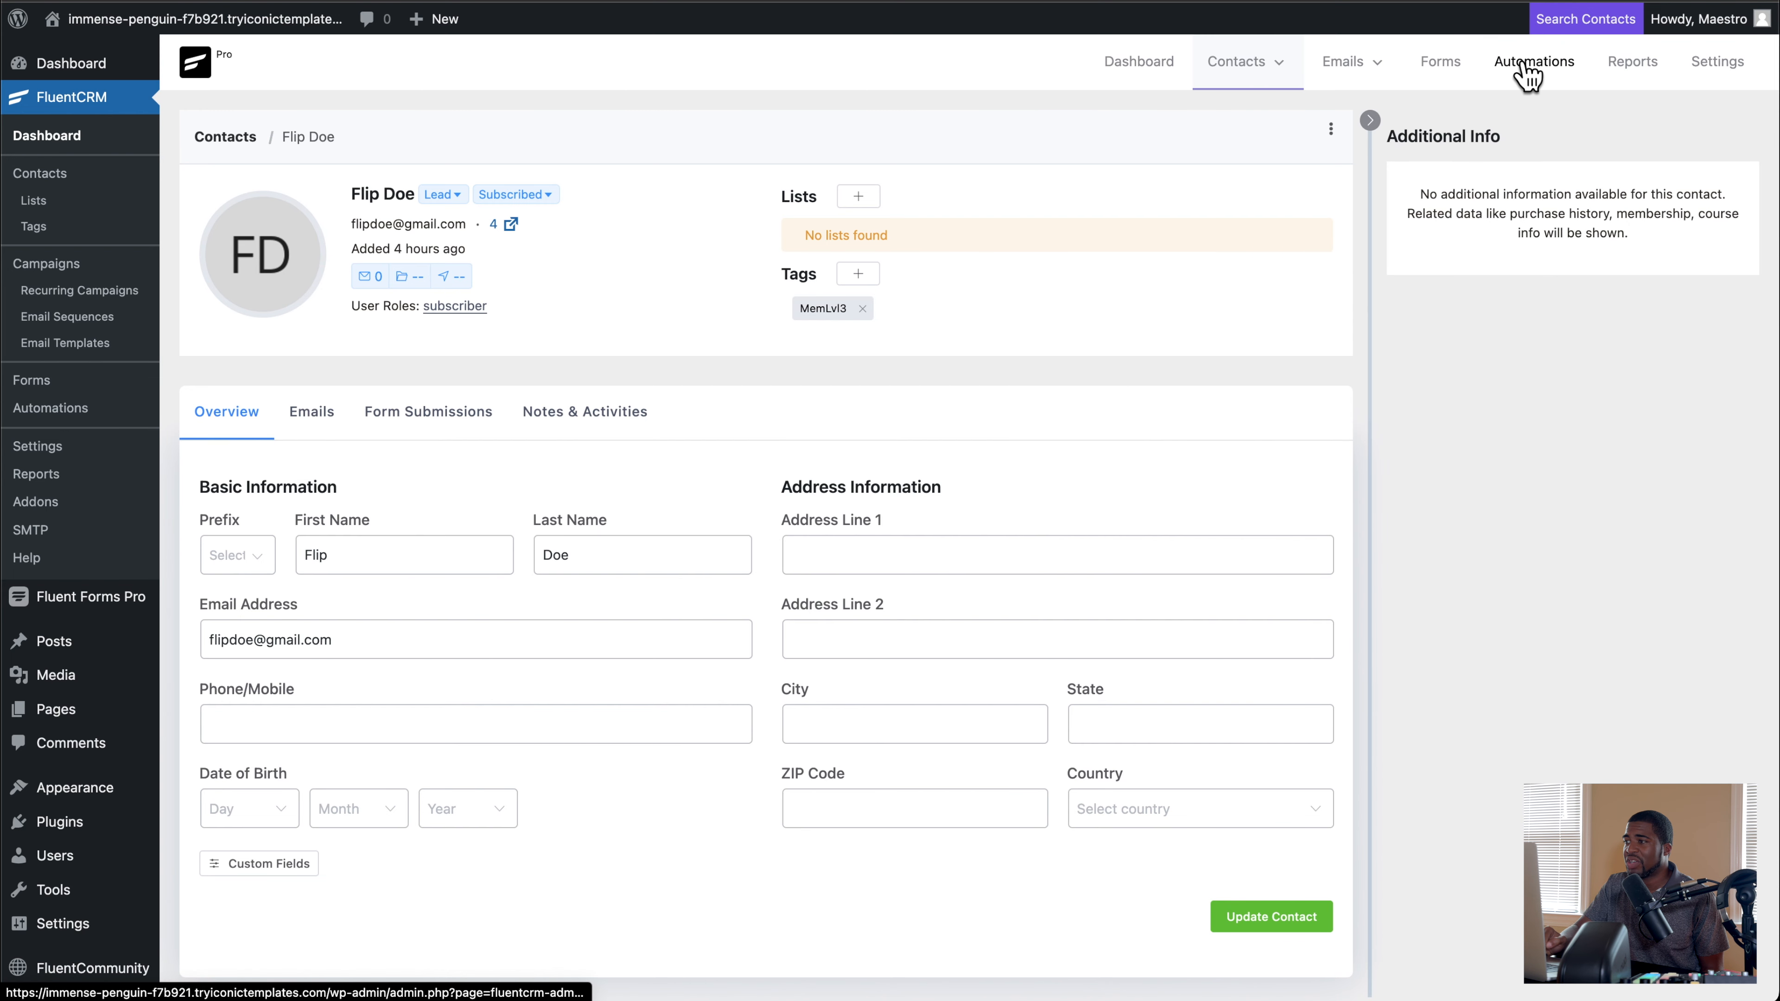
pyautogui.click(1528, 66)
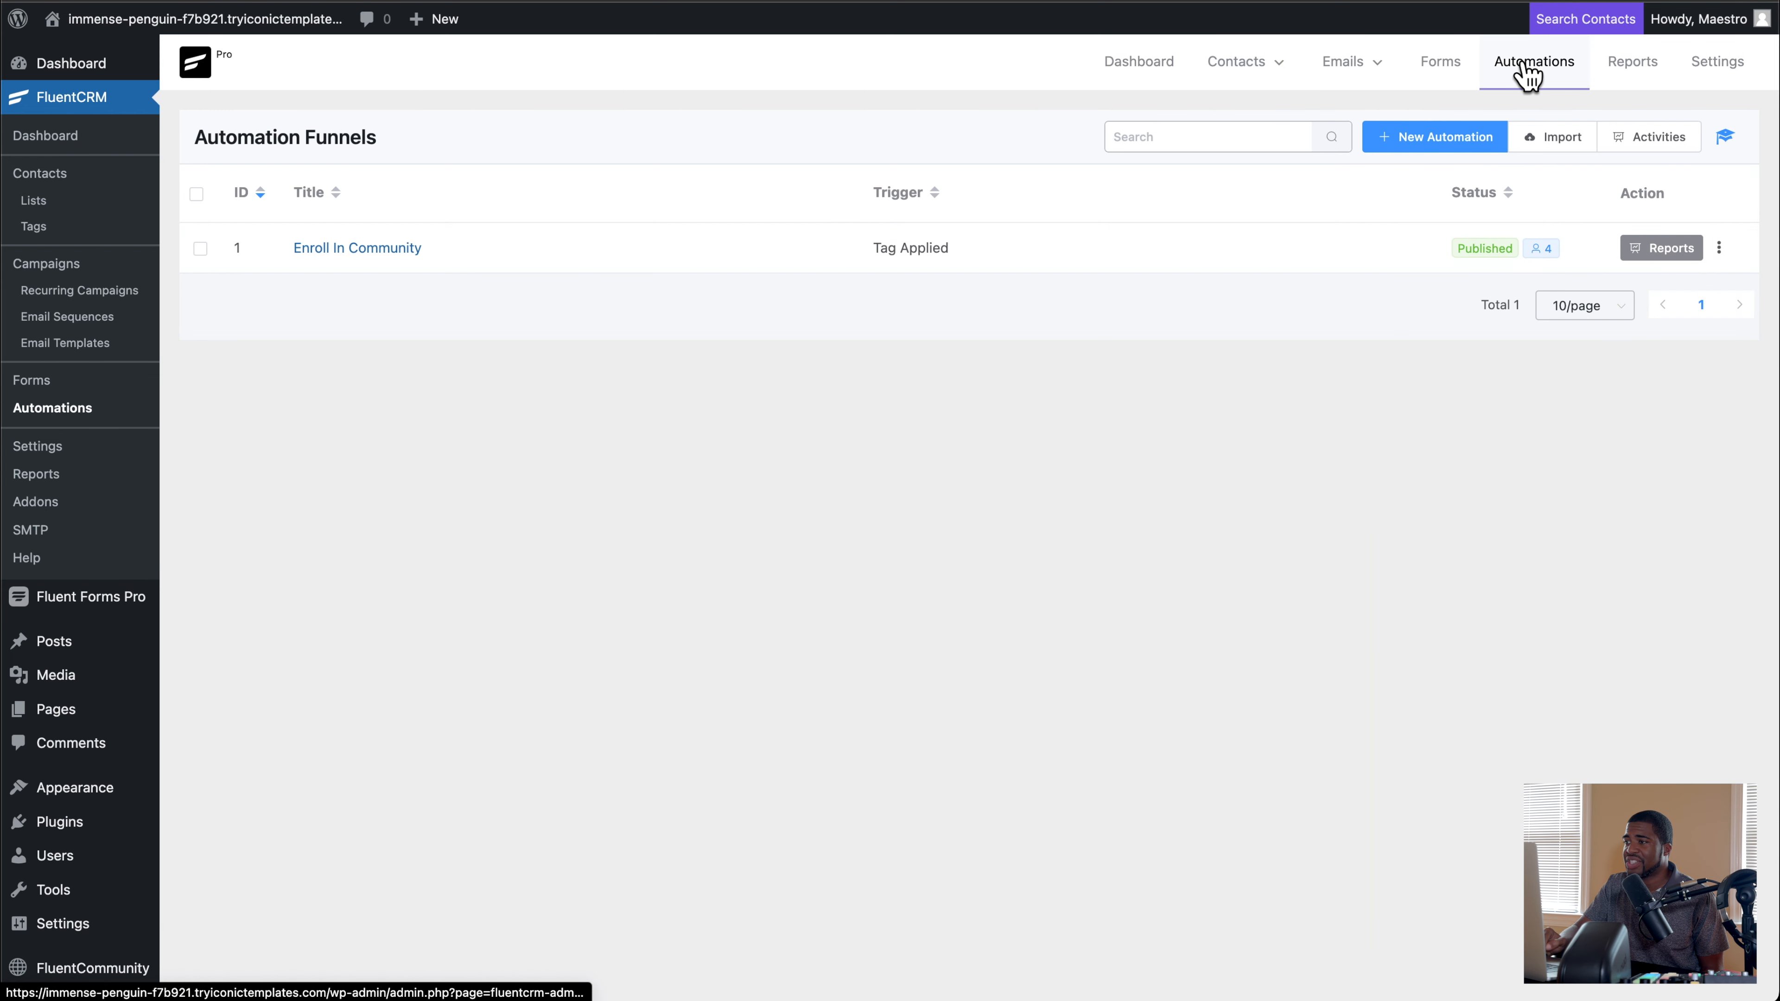
pyautogui.click(1648, 256)
pyautogui.scroll(-3, 684, 449)
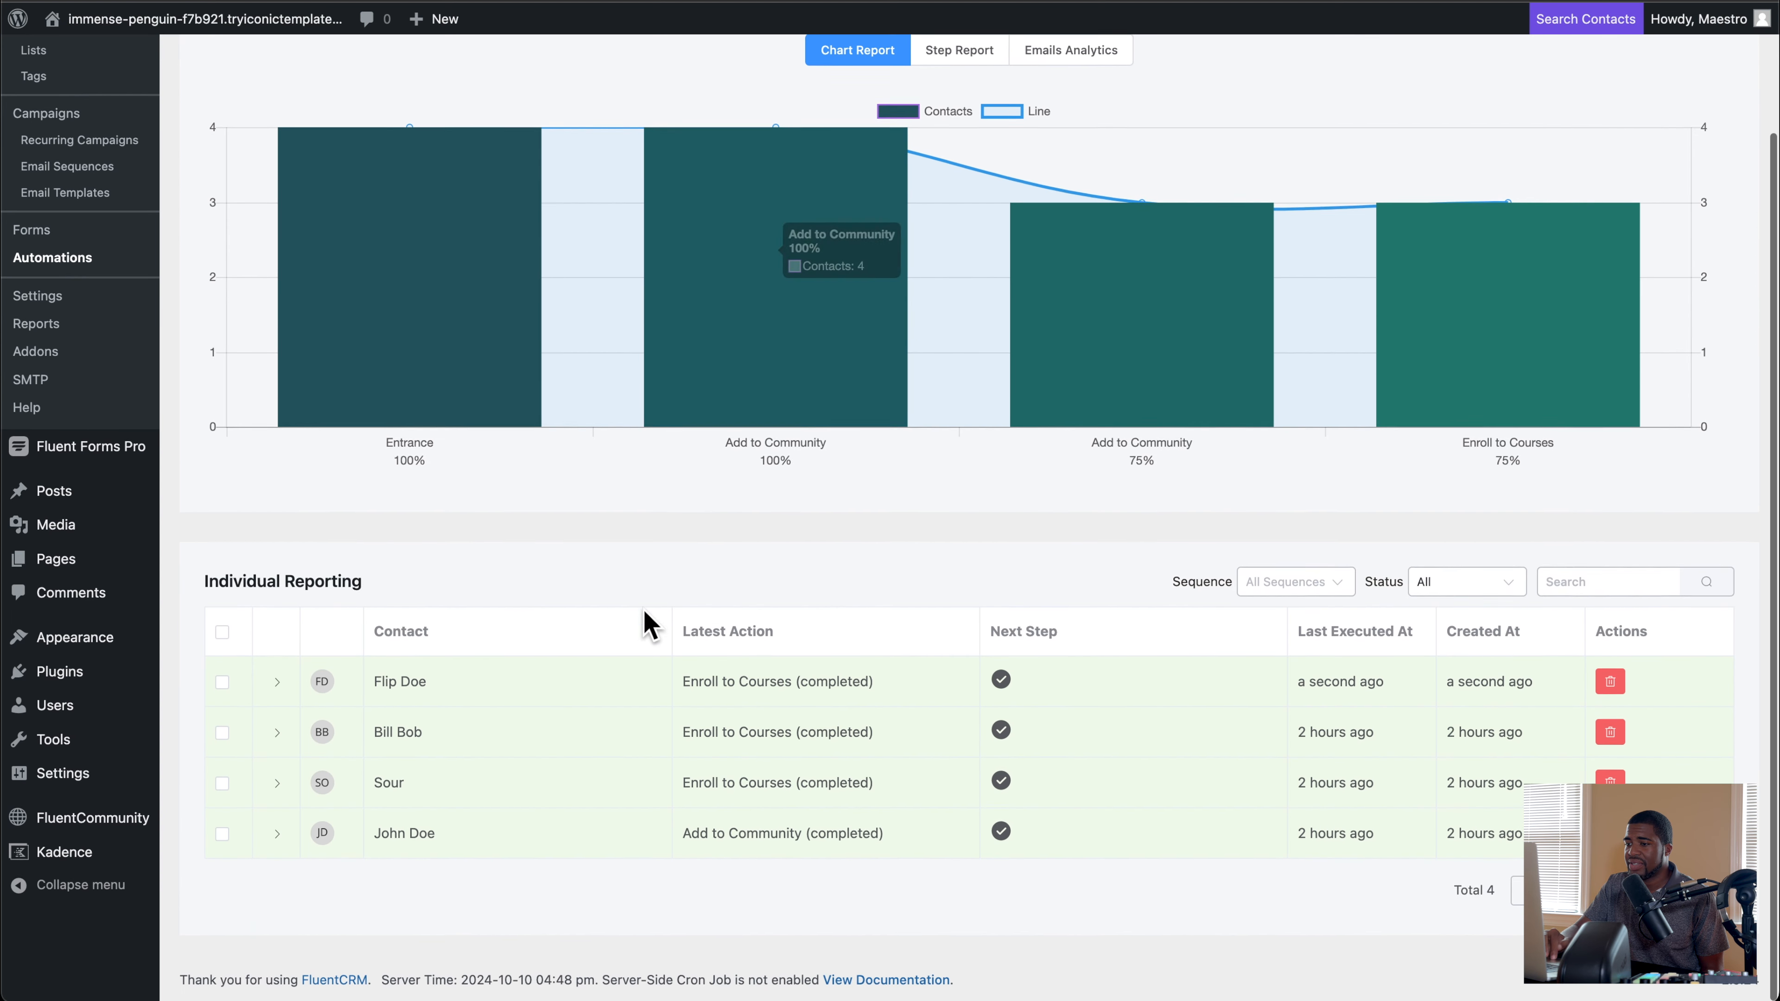
pyautogui.click(277, 685)
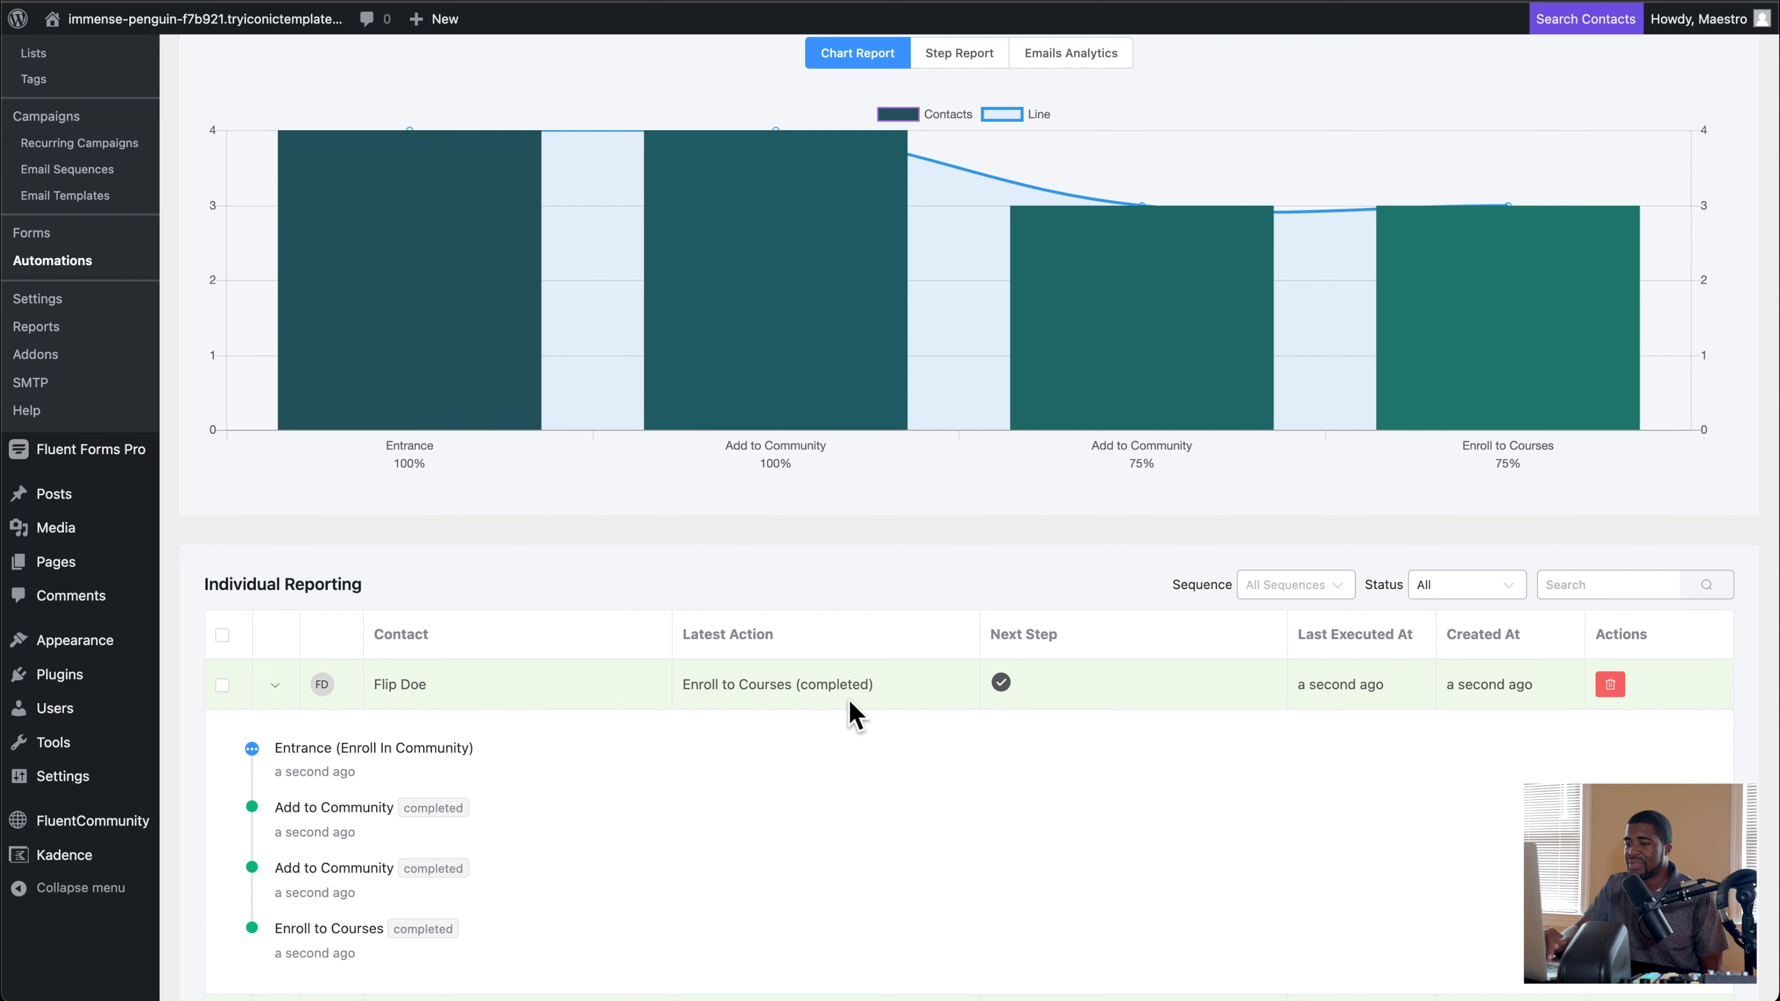
pyautogui.scroll(-1, 576, 703)
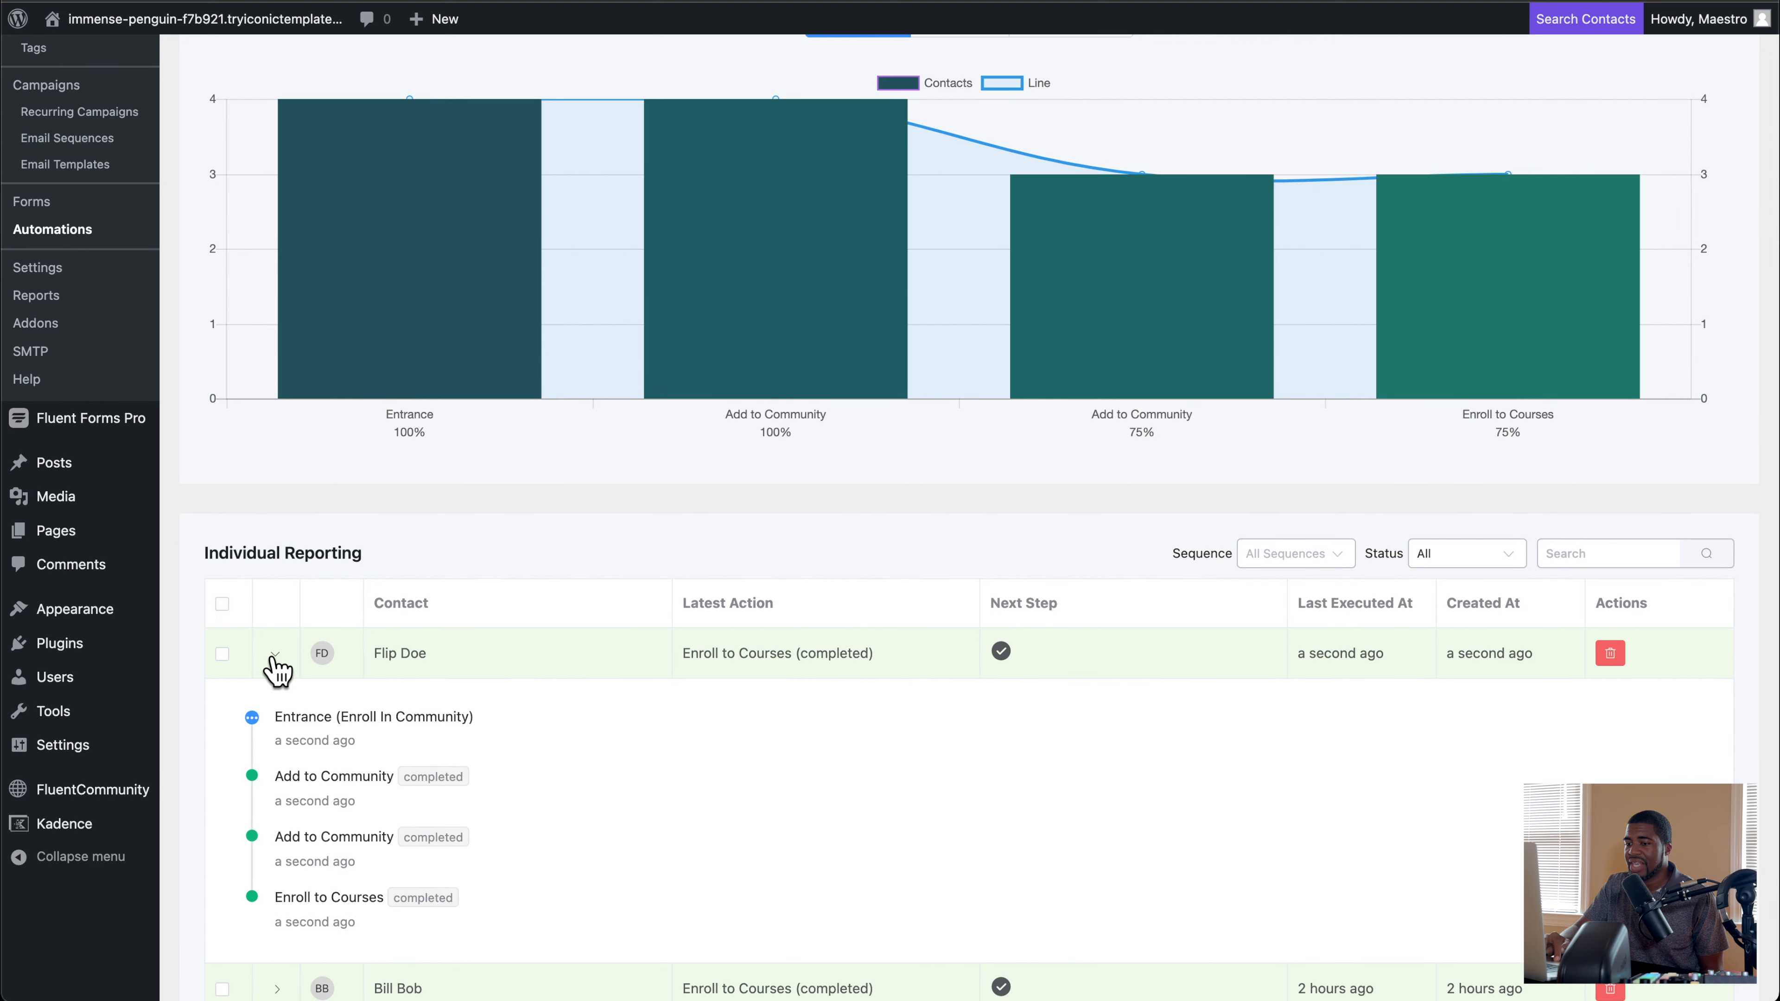
pyautogui.click(276, 660)
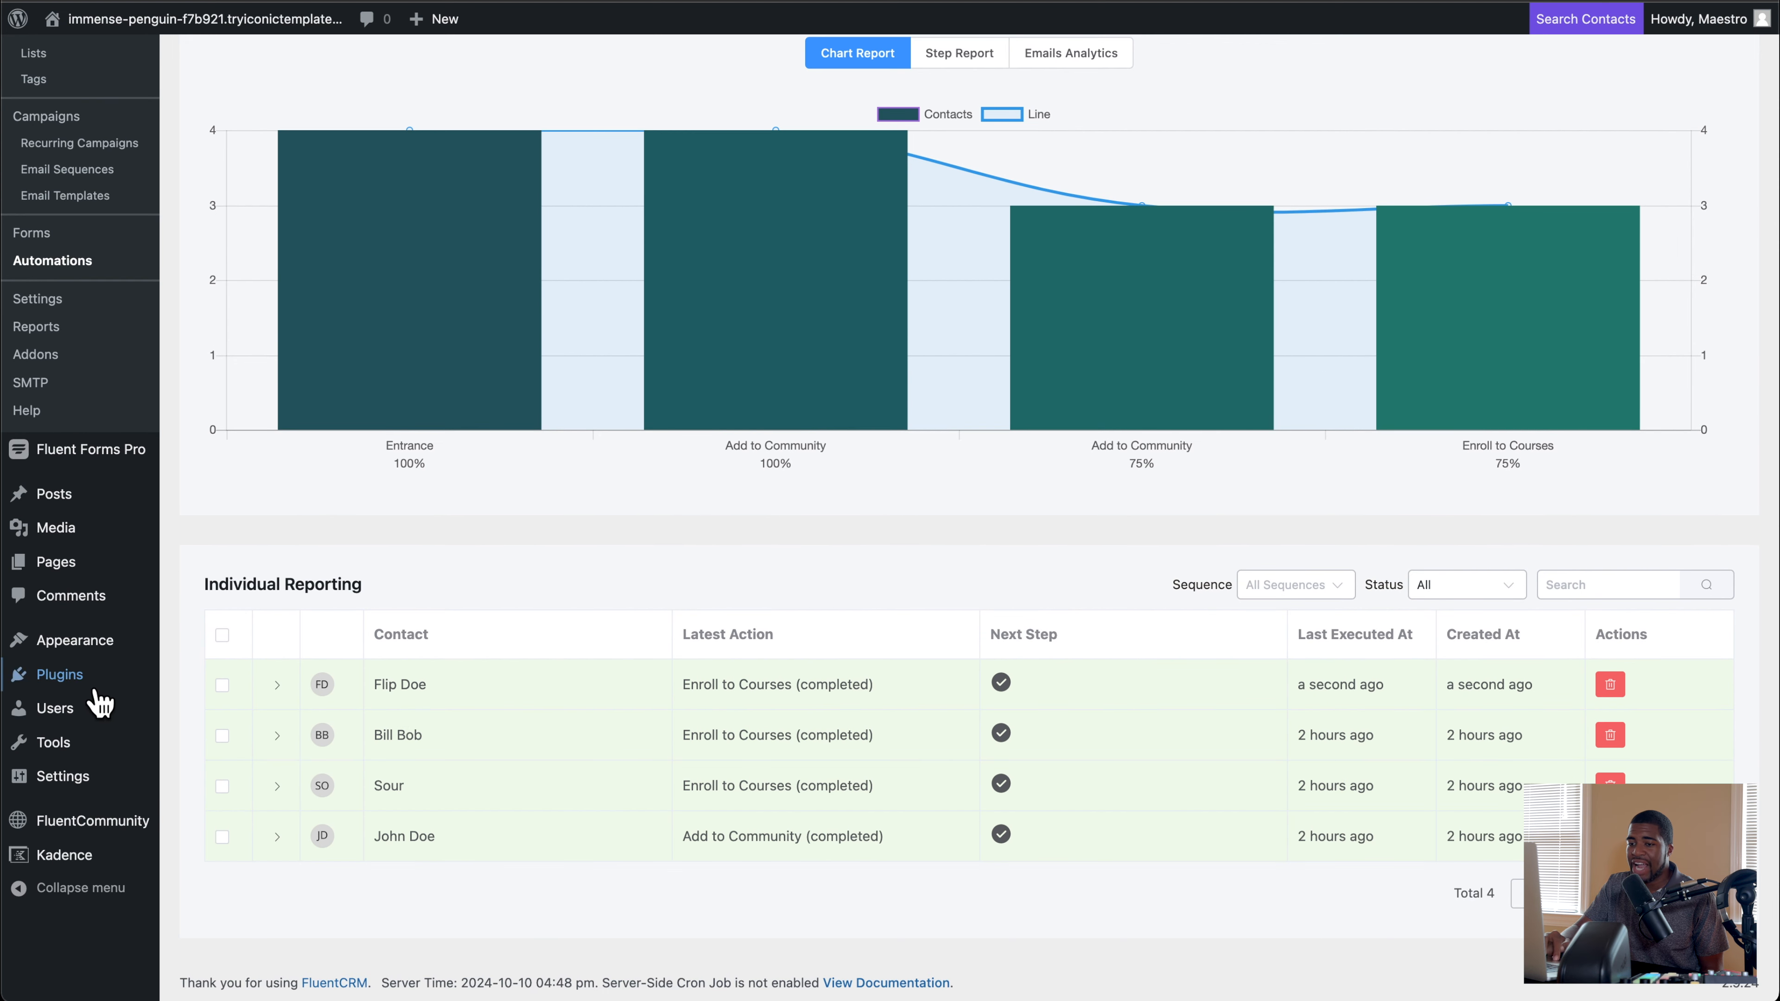
# Step: View the WordPress users list and check the installed plugins for User Switching
pyautogui.moveTo(75, 786)
pyautogui.moveTo(79, 719)
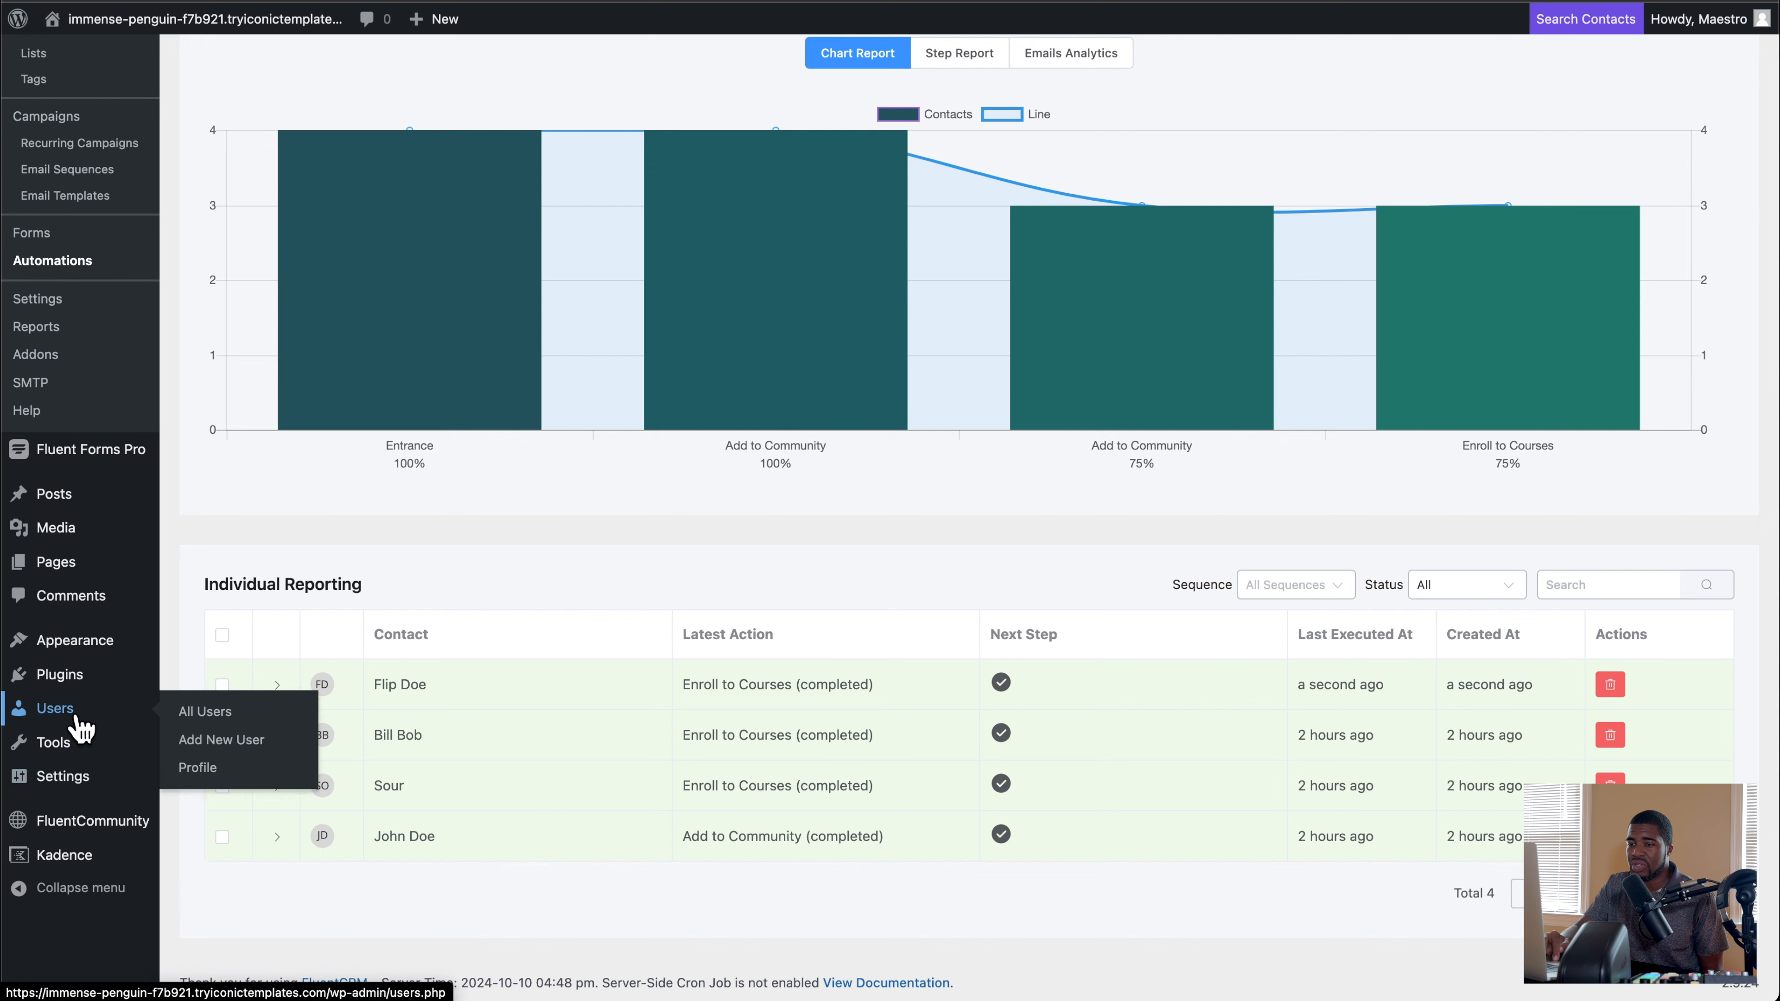
pyautogui.click(203, 714)
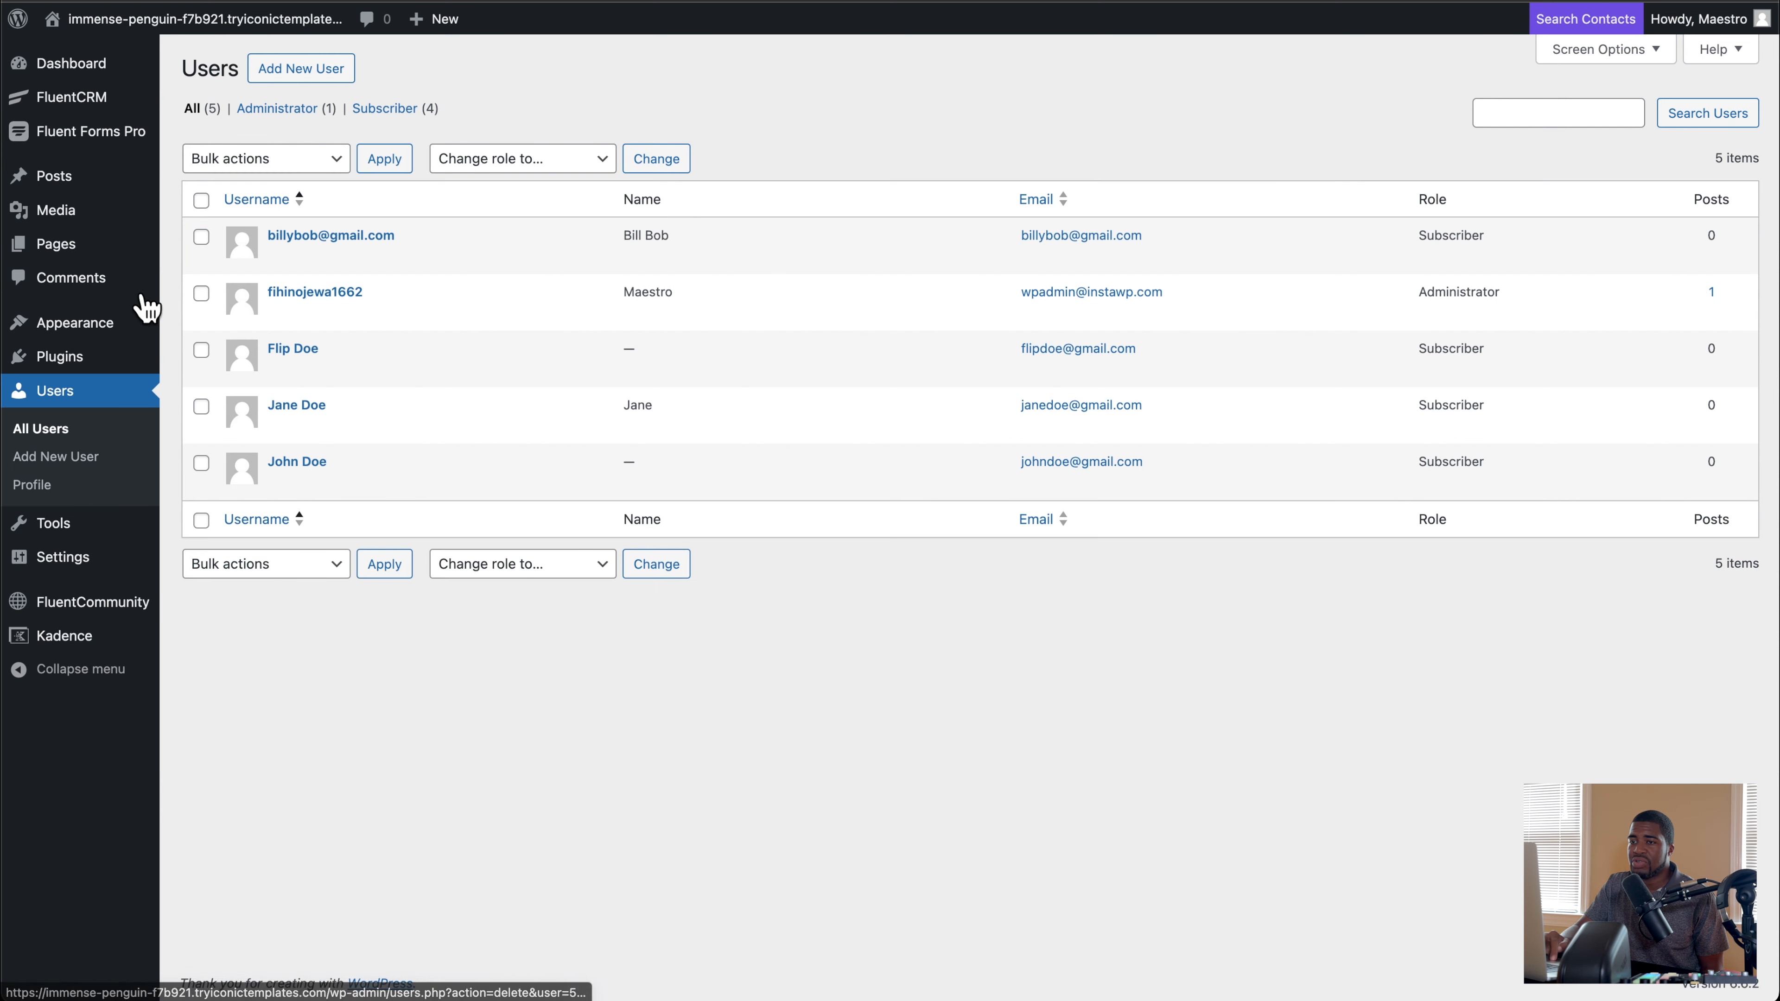
pyautogui.moveTo(81, 260)
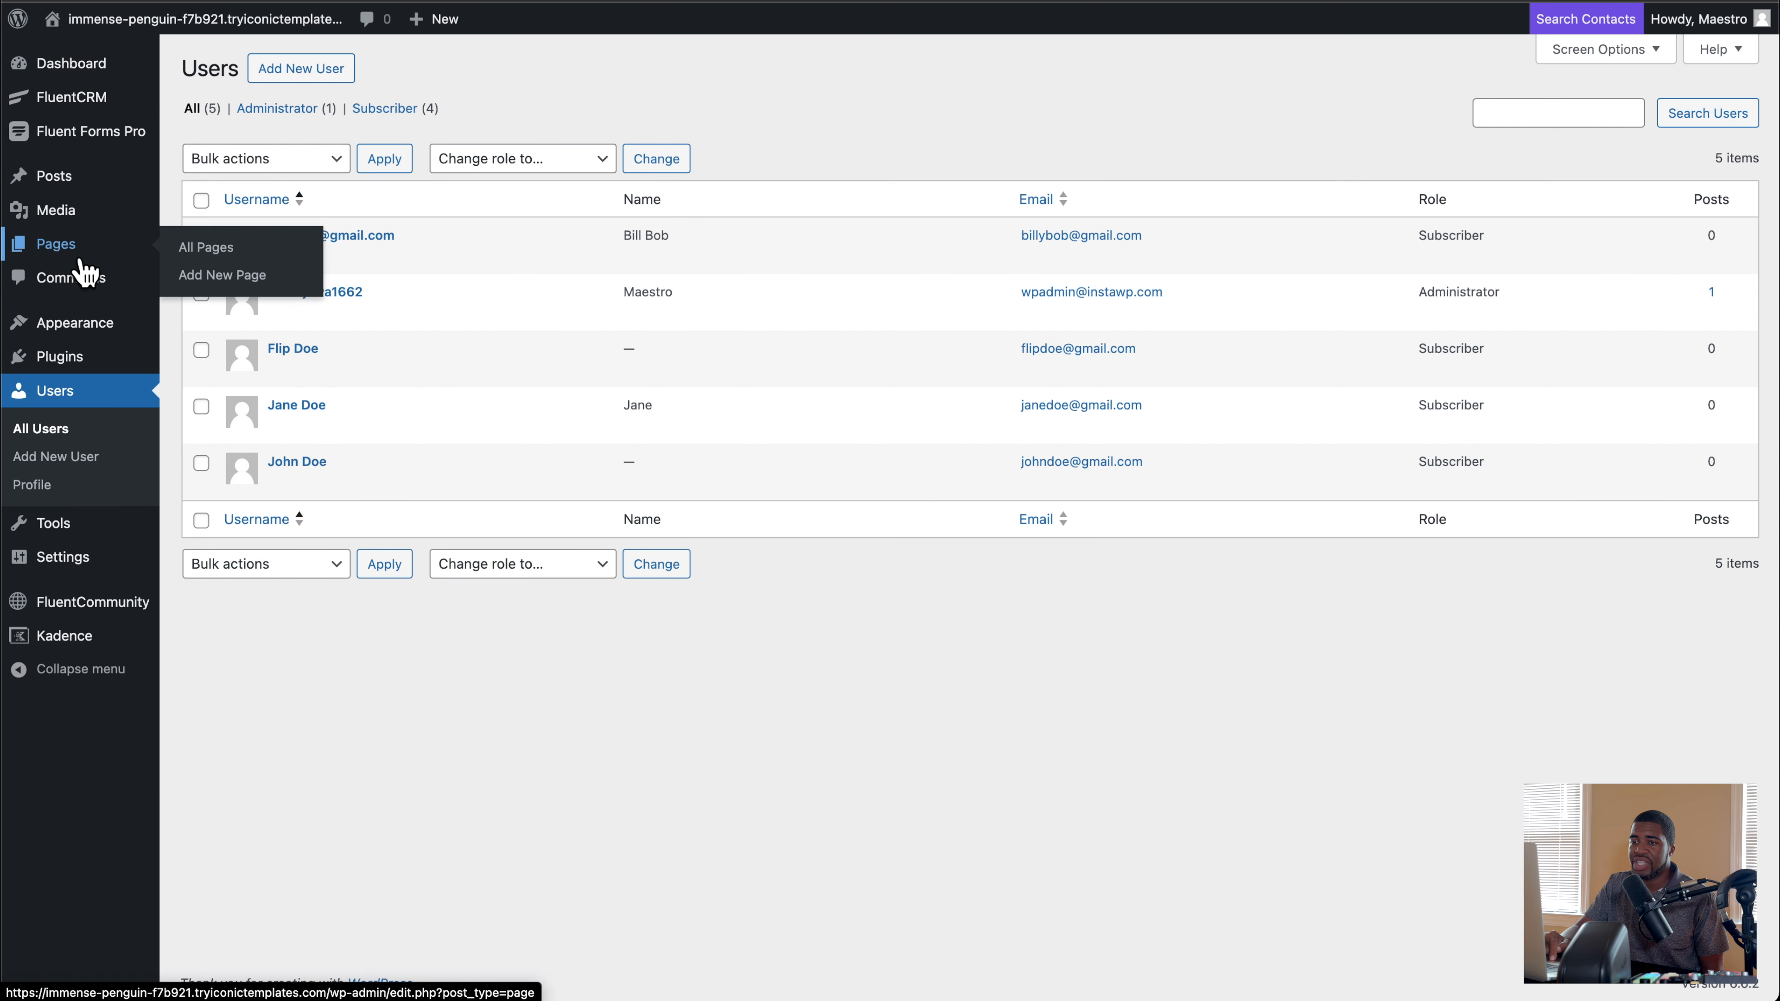
pyautogui.click(79, 359)
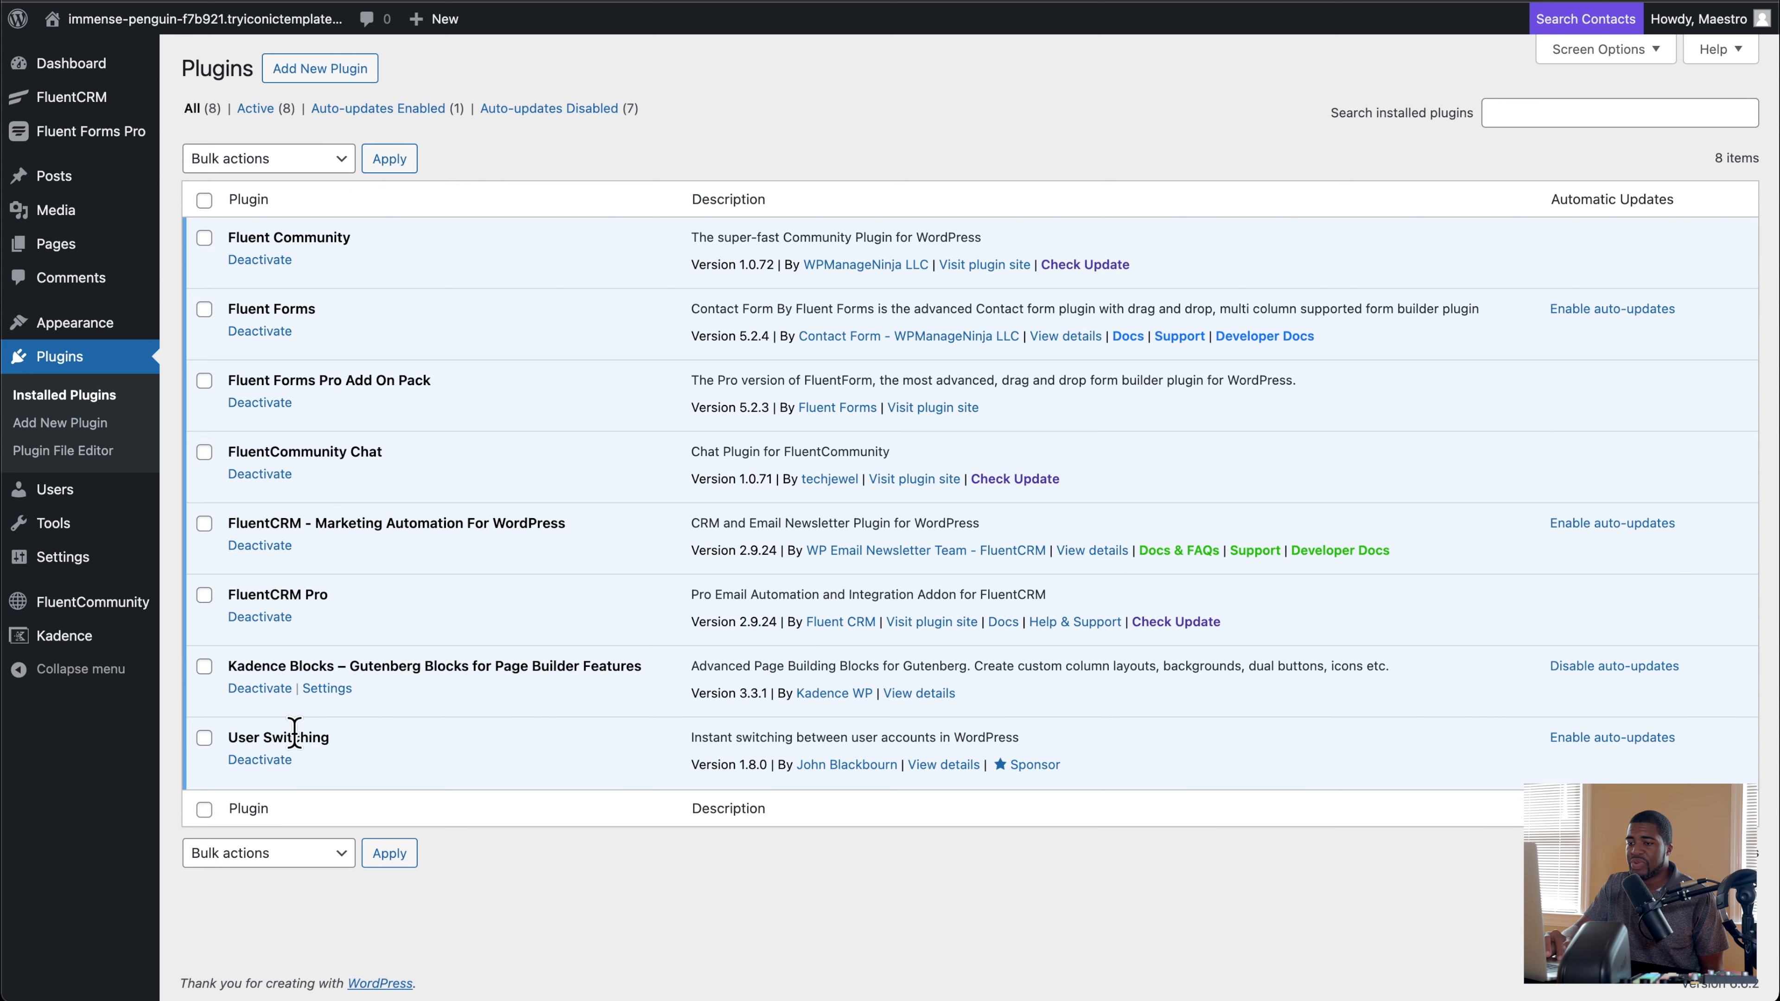
# Step: Switch to the Course Admin member's account from the WordPress users list and reload the community portal
pyautogui.moveTo(95, 500)
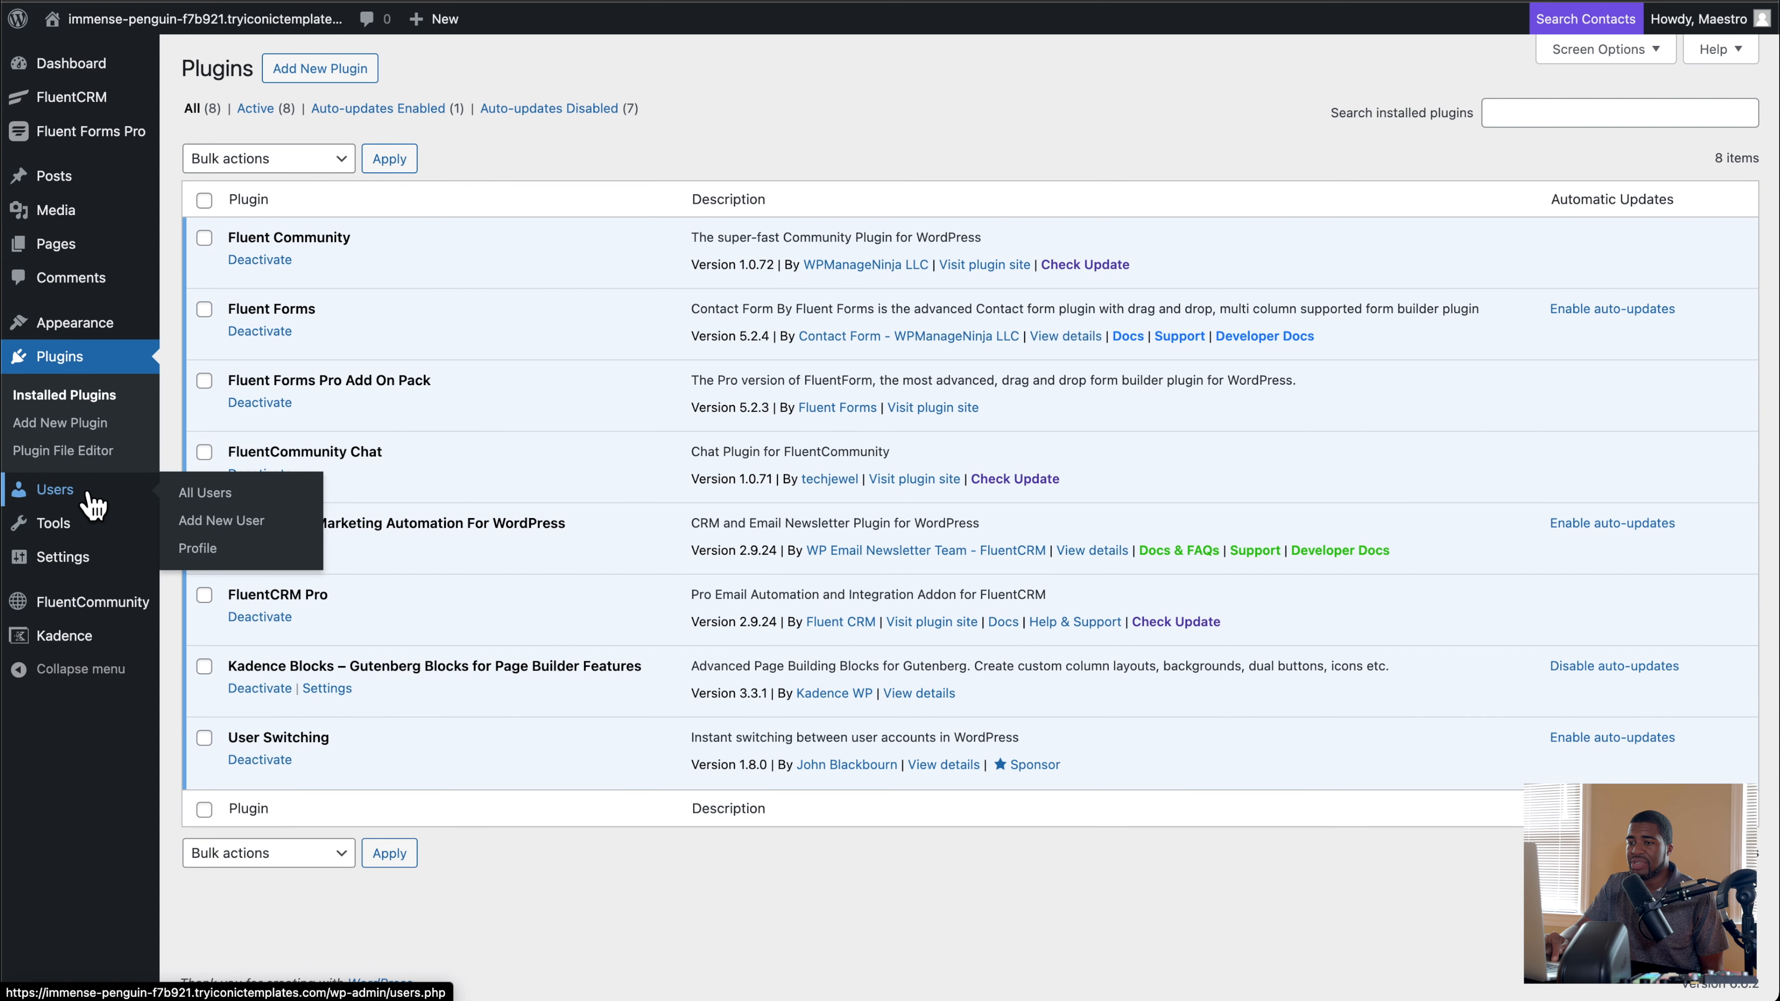
pyautogui.click(210, 494)
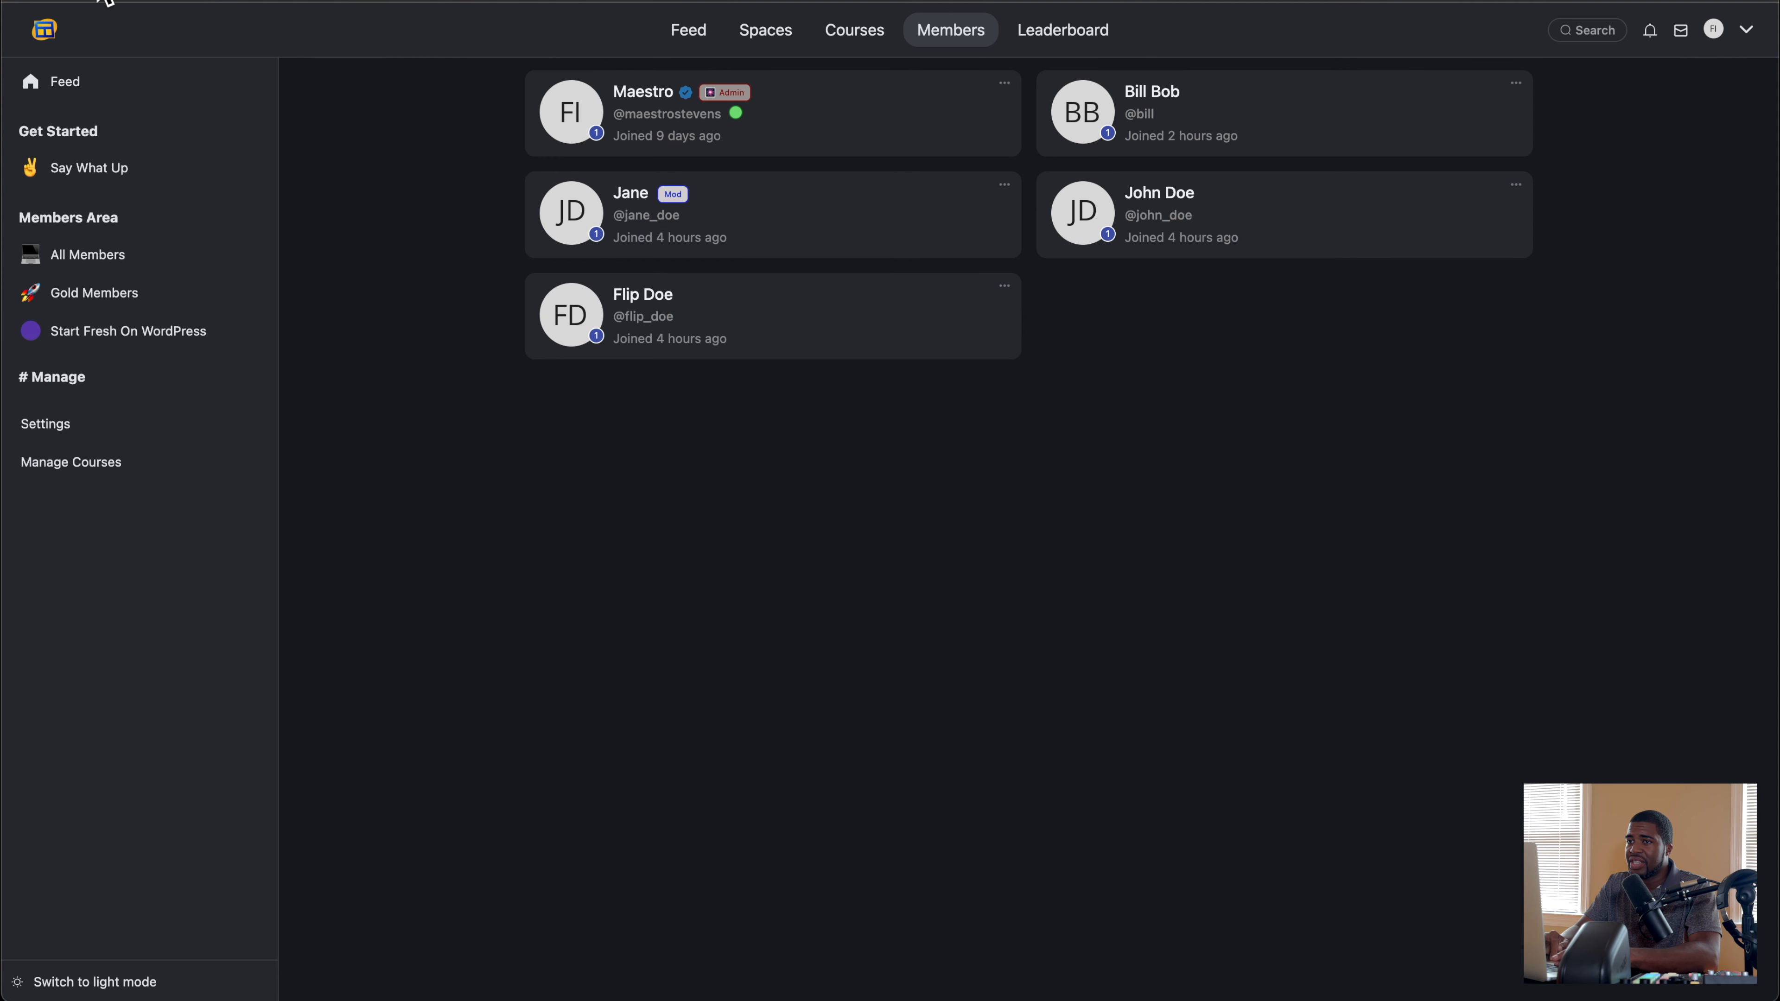
pyautogui.click(100, 1)
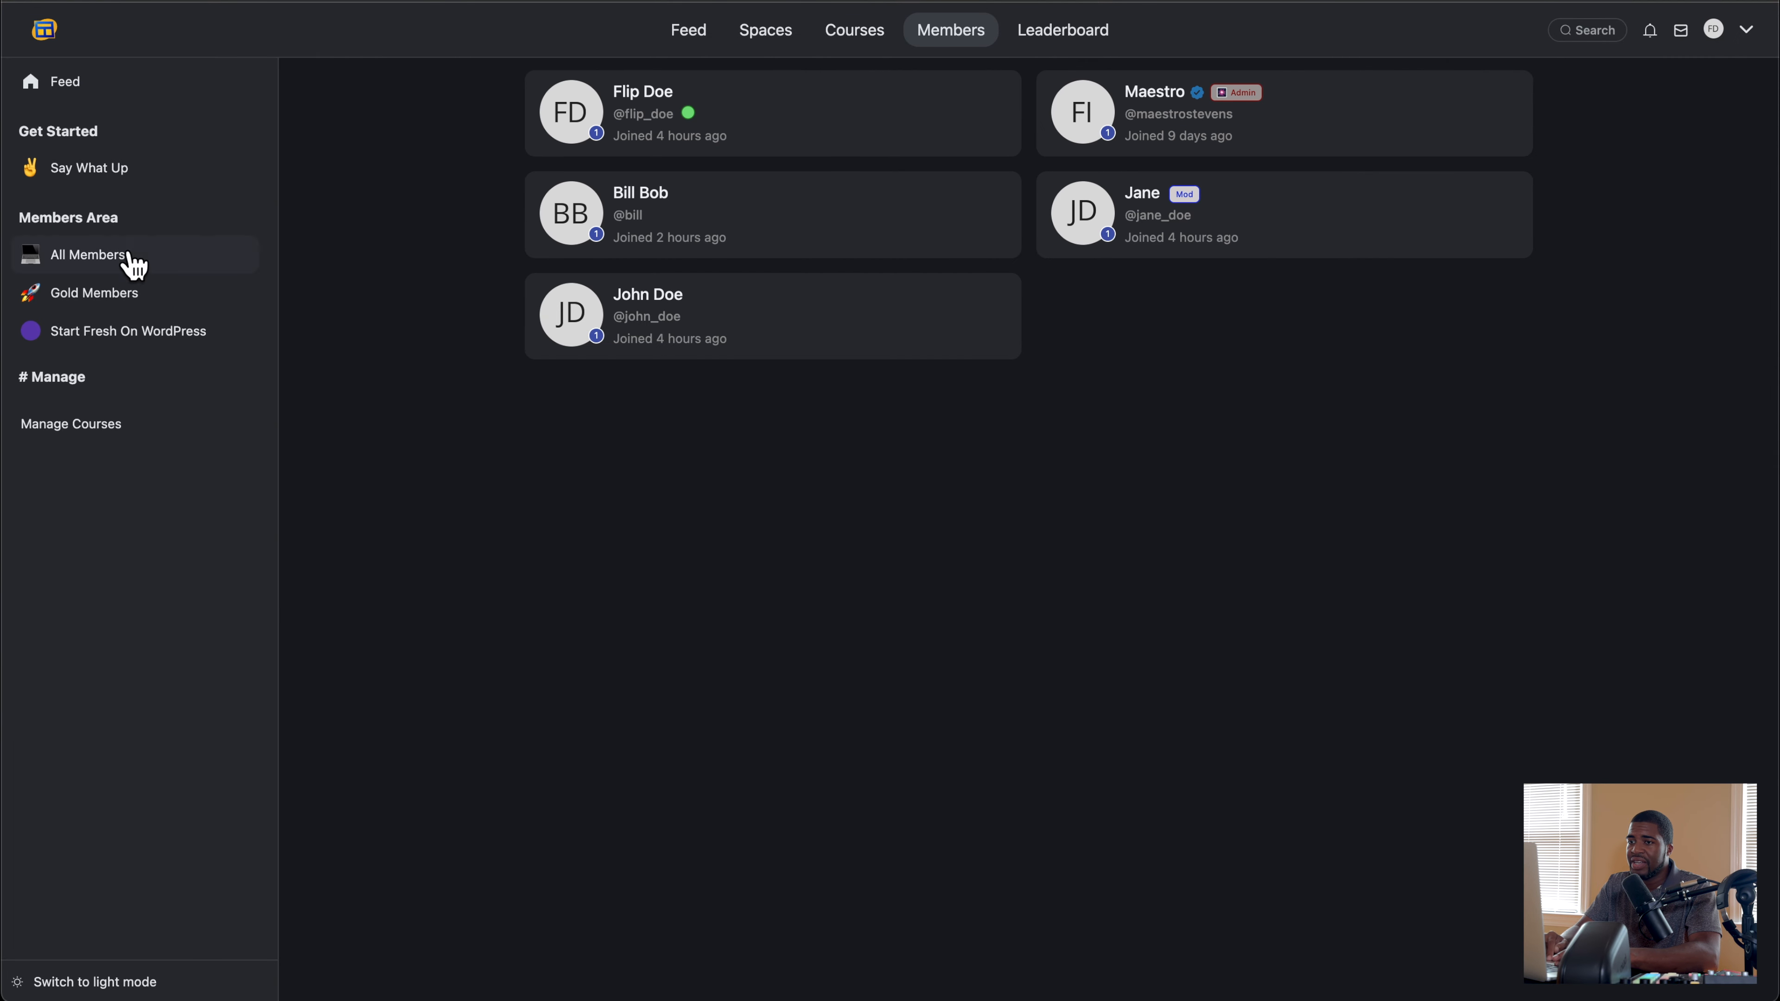
# Step: Examine the course admin's access to the Say What Up, All Members and Gold Members spaces and the Start Fresh On WordPress course
pyautogui.click(104, 177)
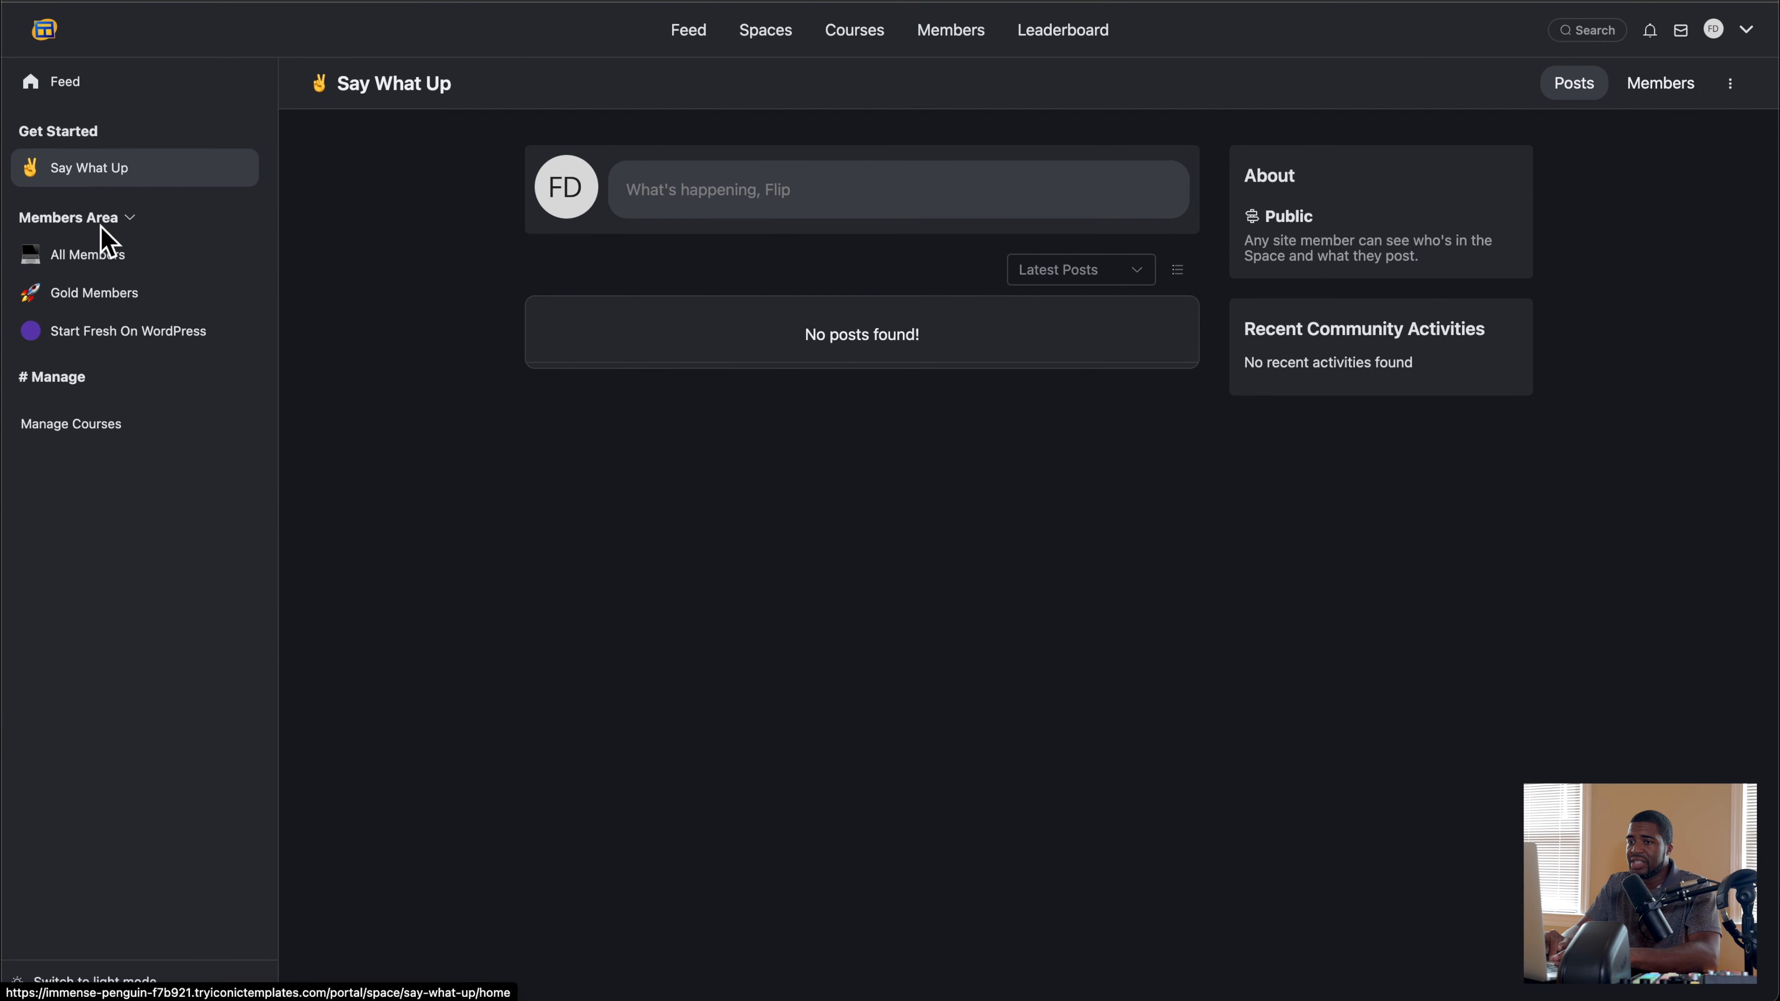
pyautogui.click(98, 255)
pyautogui.click(110, 302)
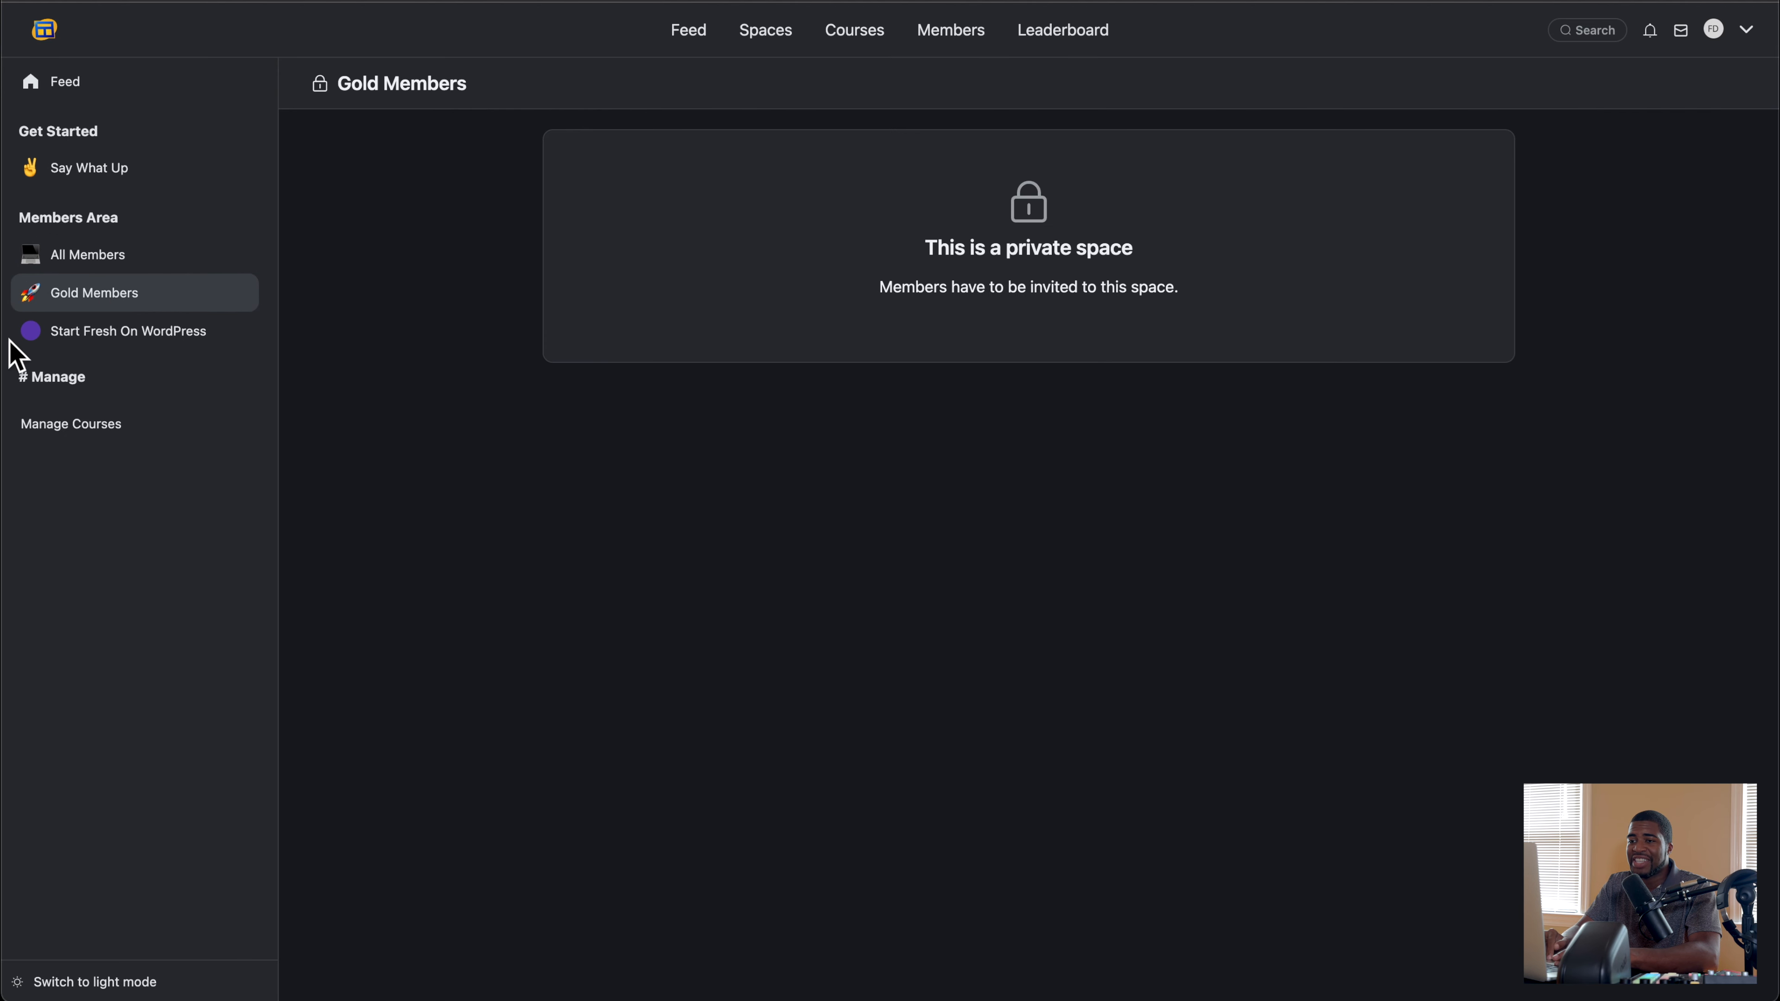
pyautogui.click(116, 333)
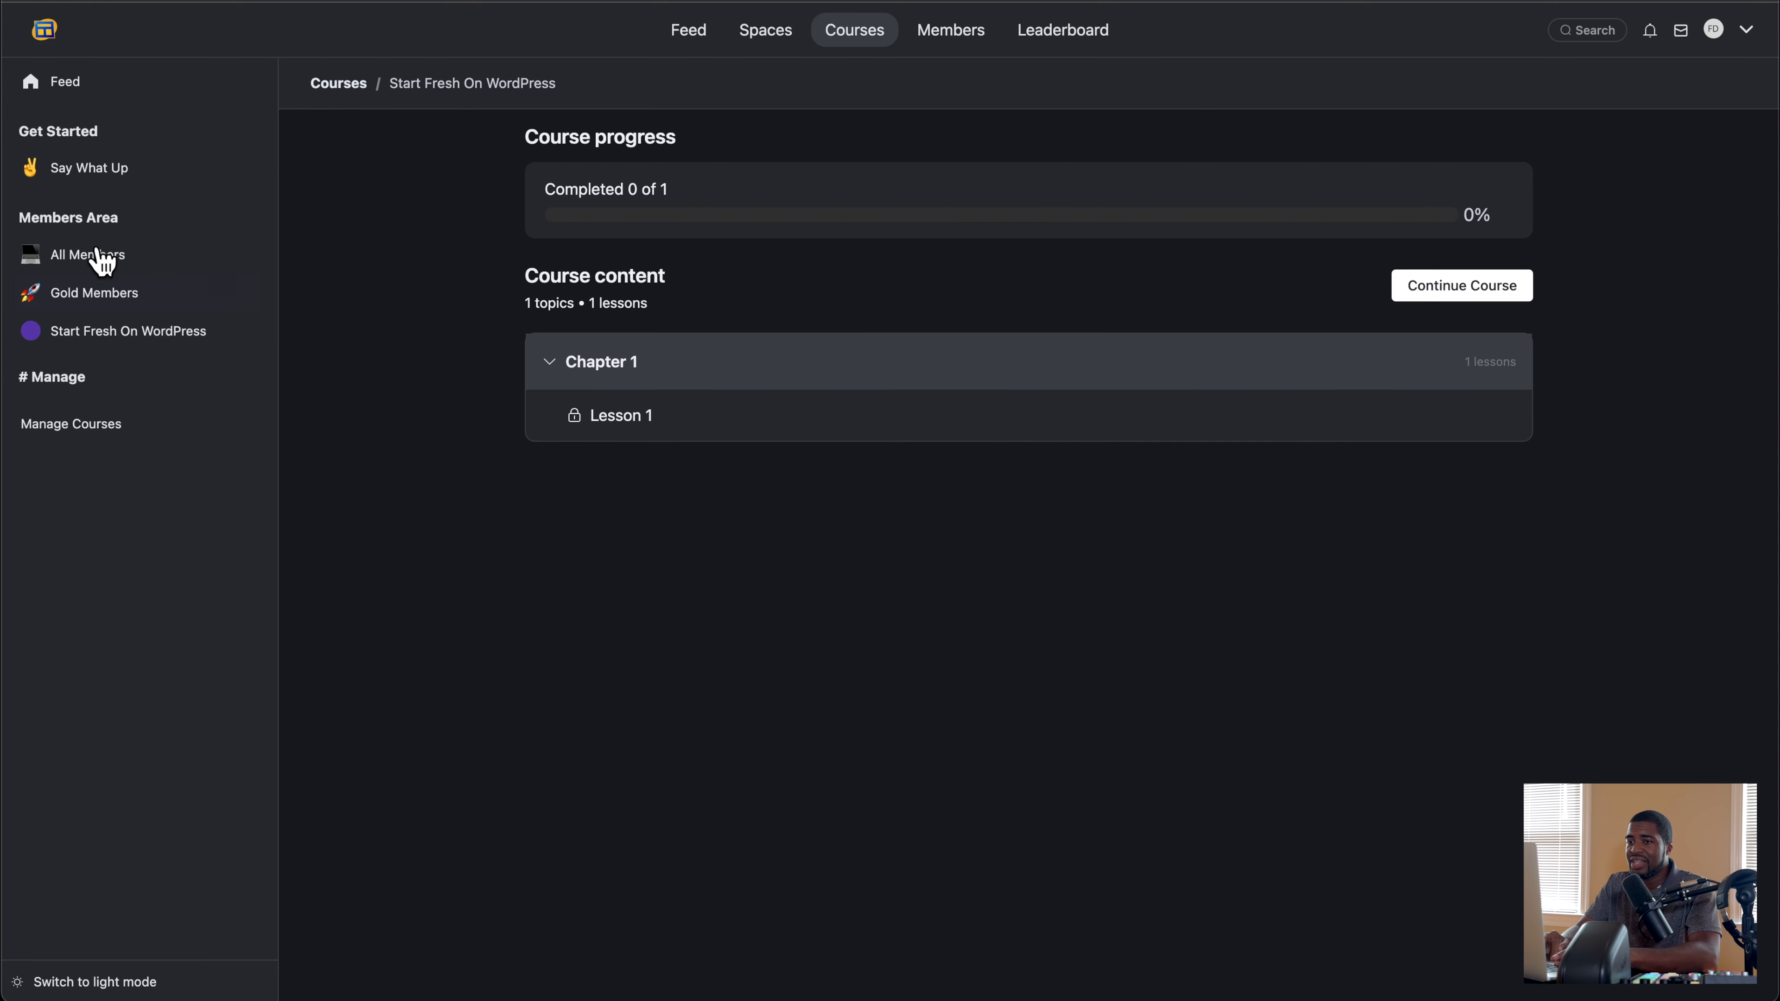
pyautogui.click(76, 182)
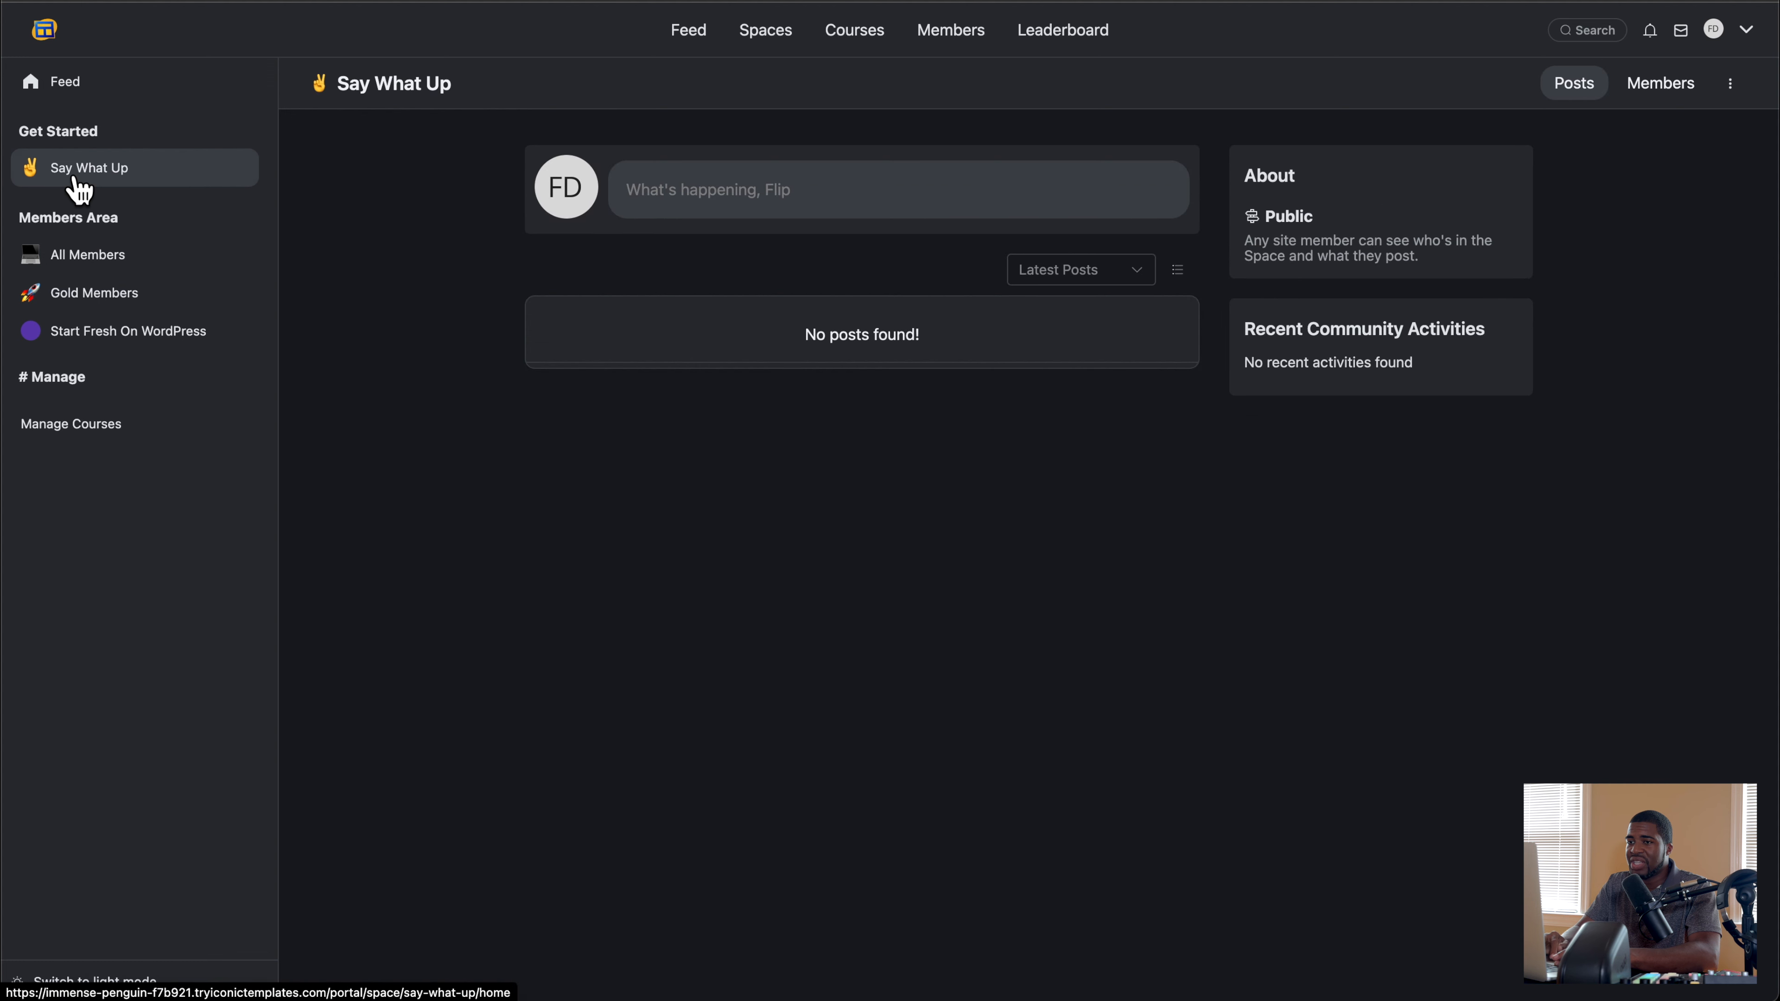
pyautogui.click(95, 266)
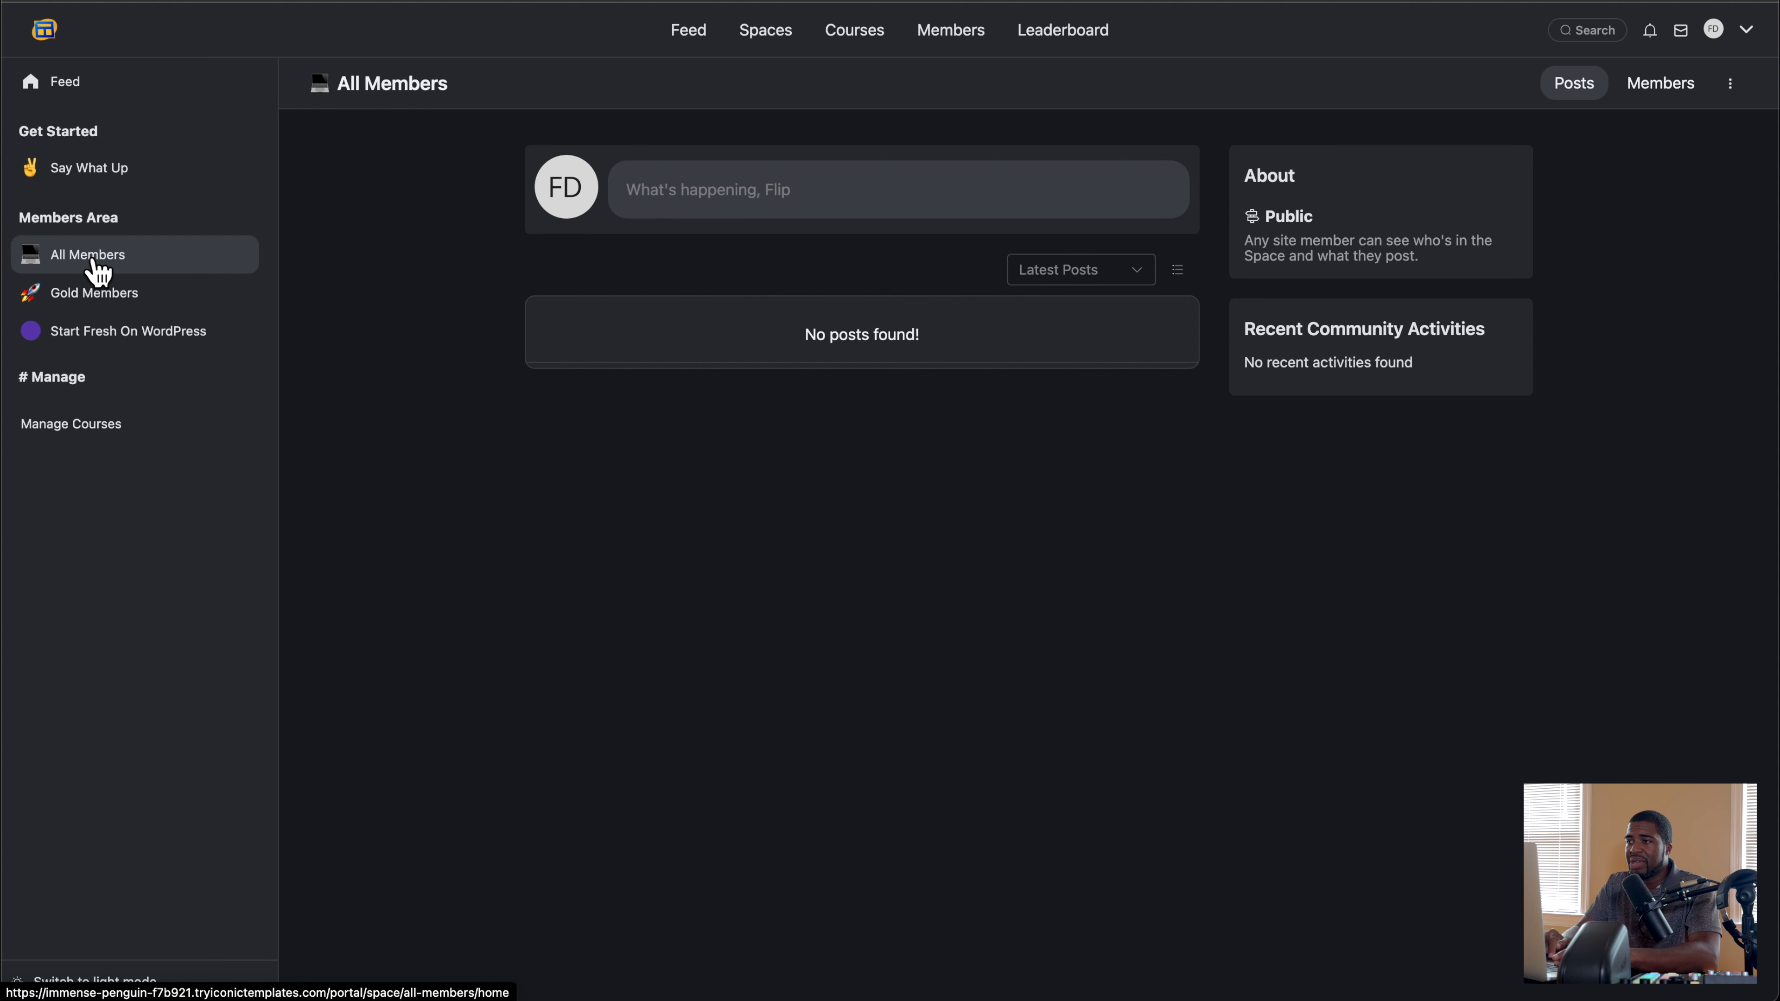
# Step: Open the course admin's own profile from the Members directory and examine its editable details and social link fields
pyautogui.click(945, 36)
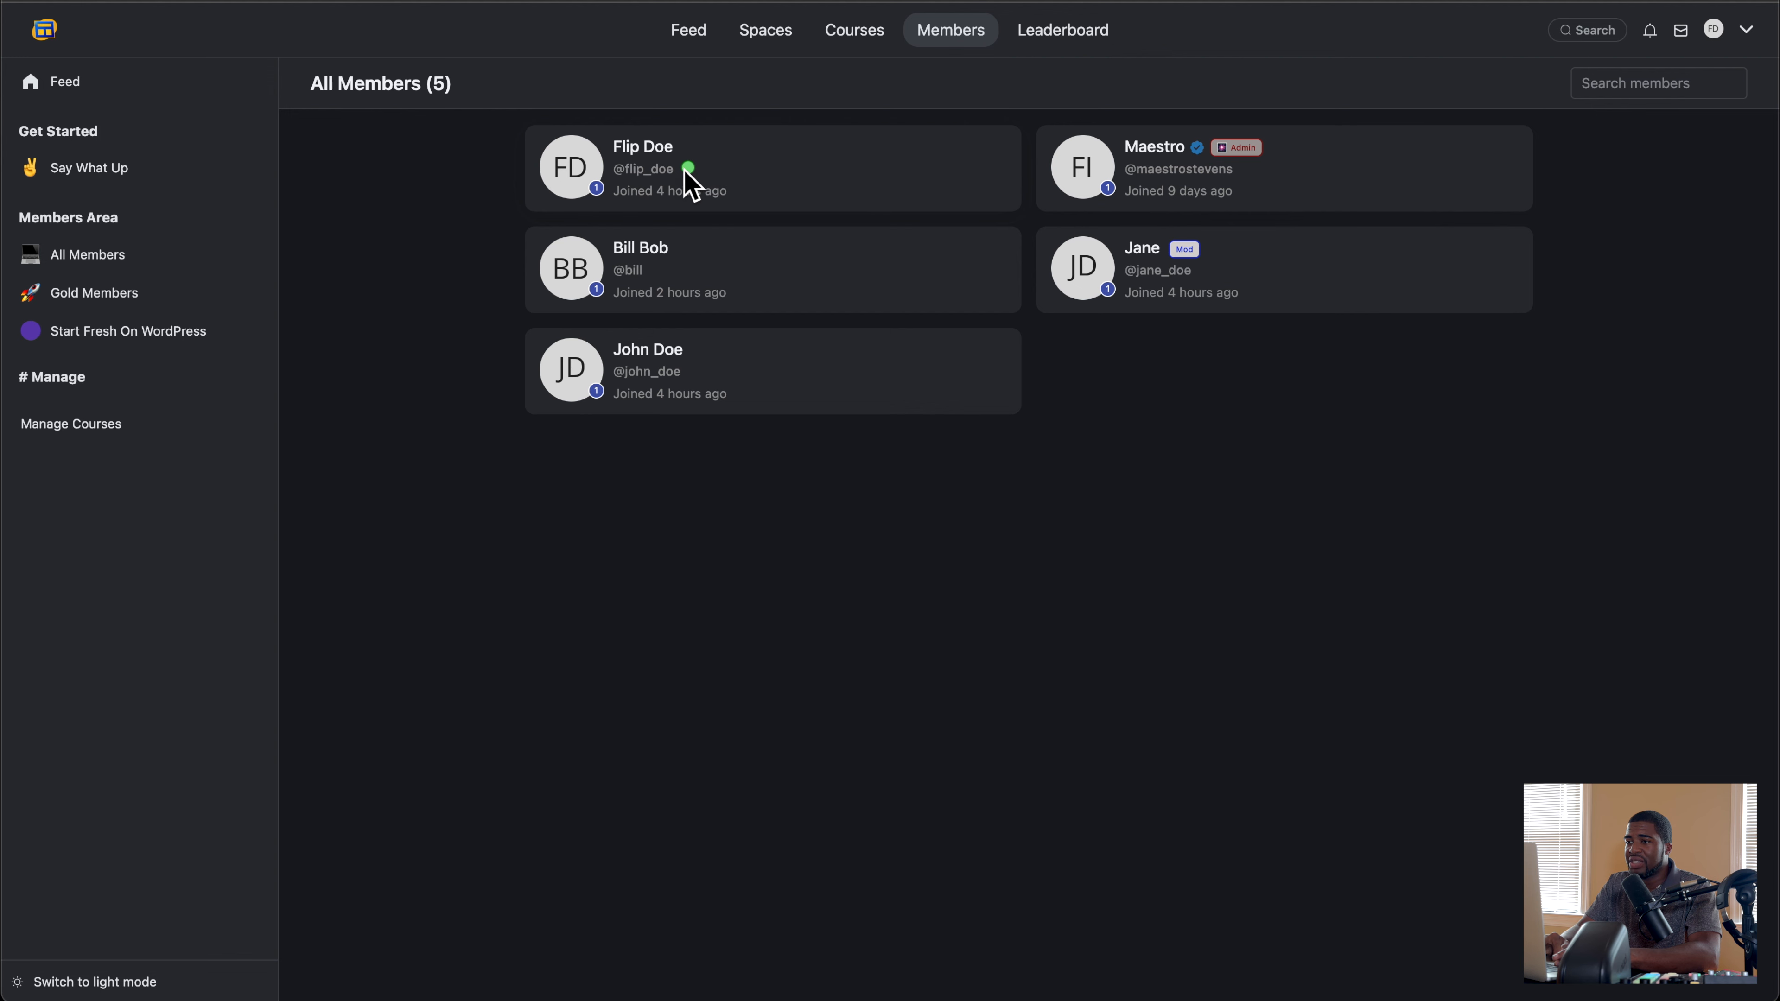
pyautogui.click(646, 151)
pyautogui.click(1709, 86)
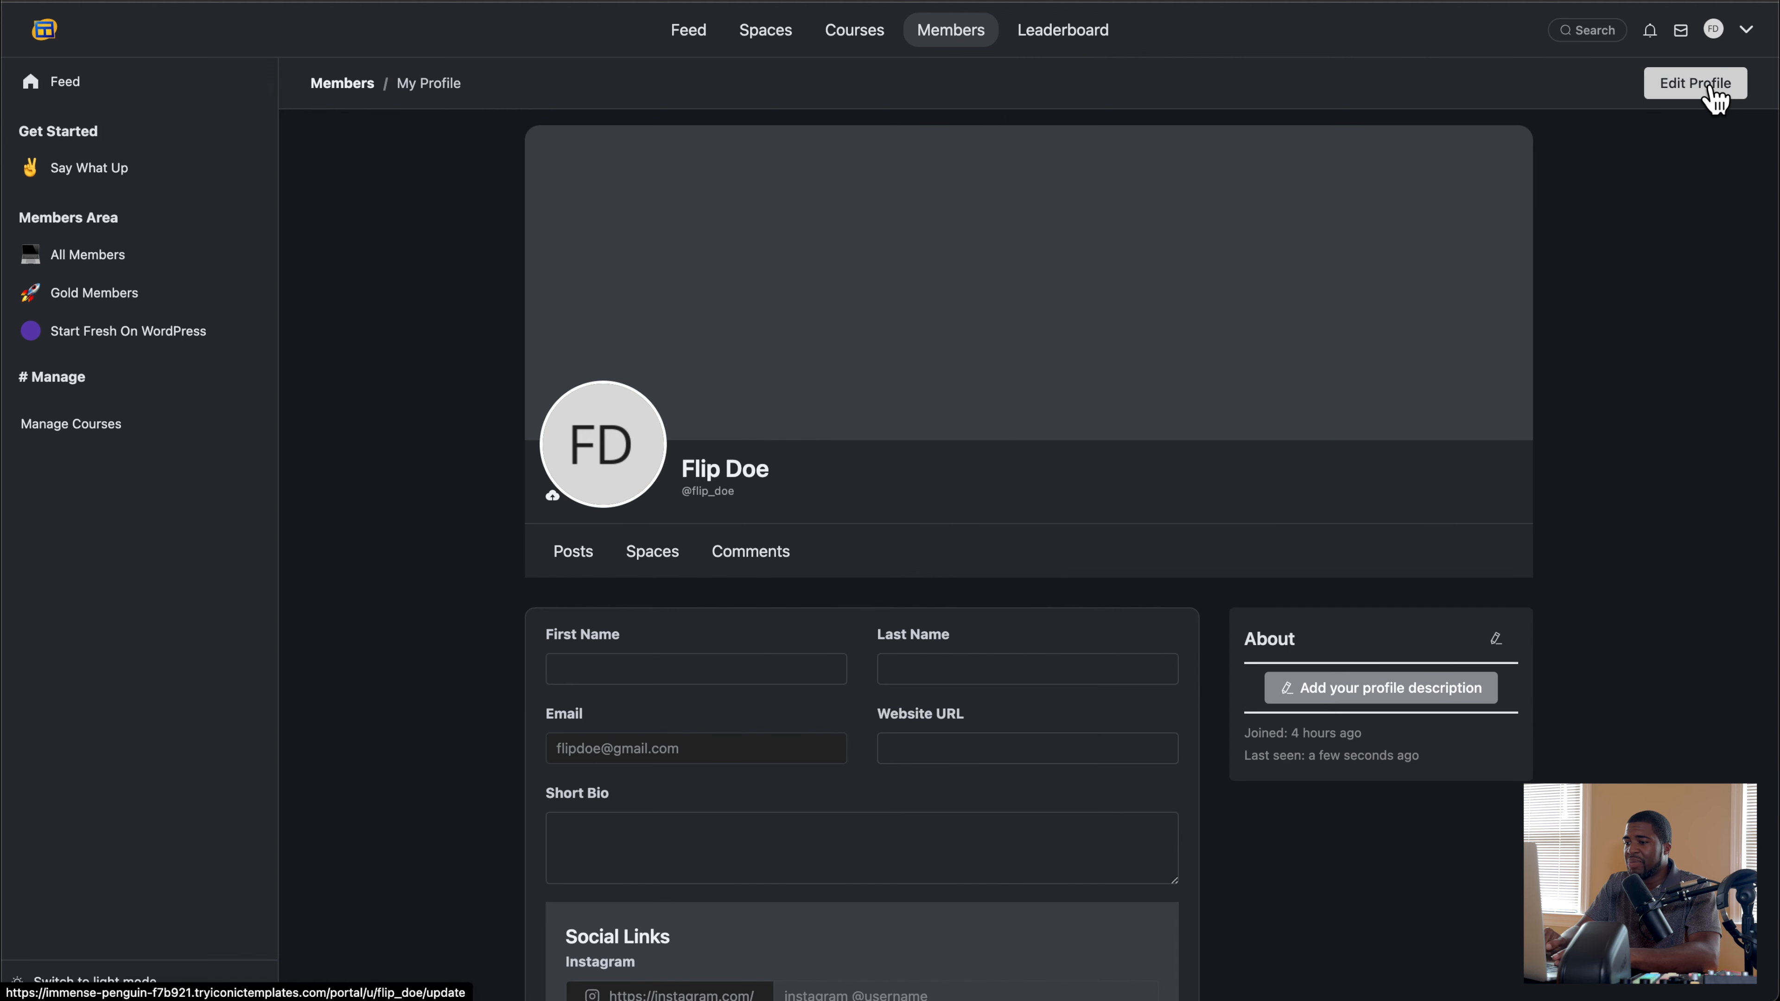
pyautogui.scroll(-6, 834, 477)
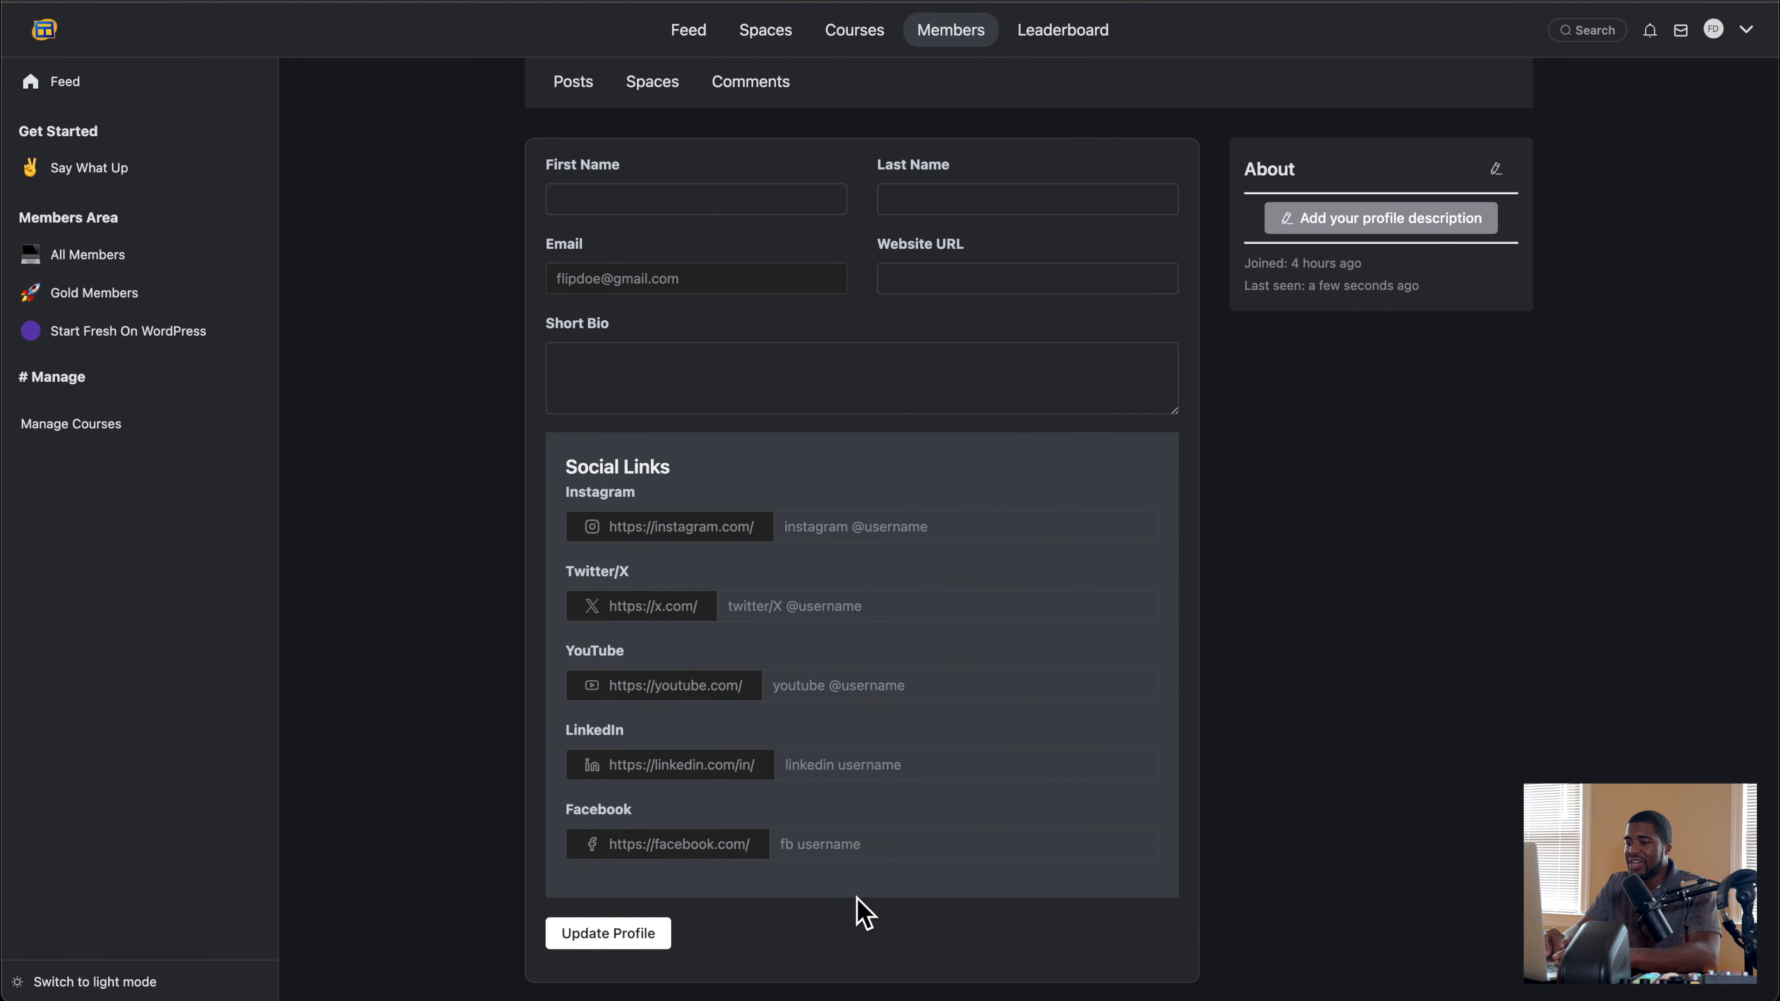
pyautogui.scroll(6, 830, 898)
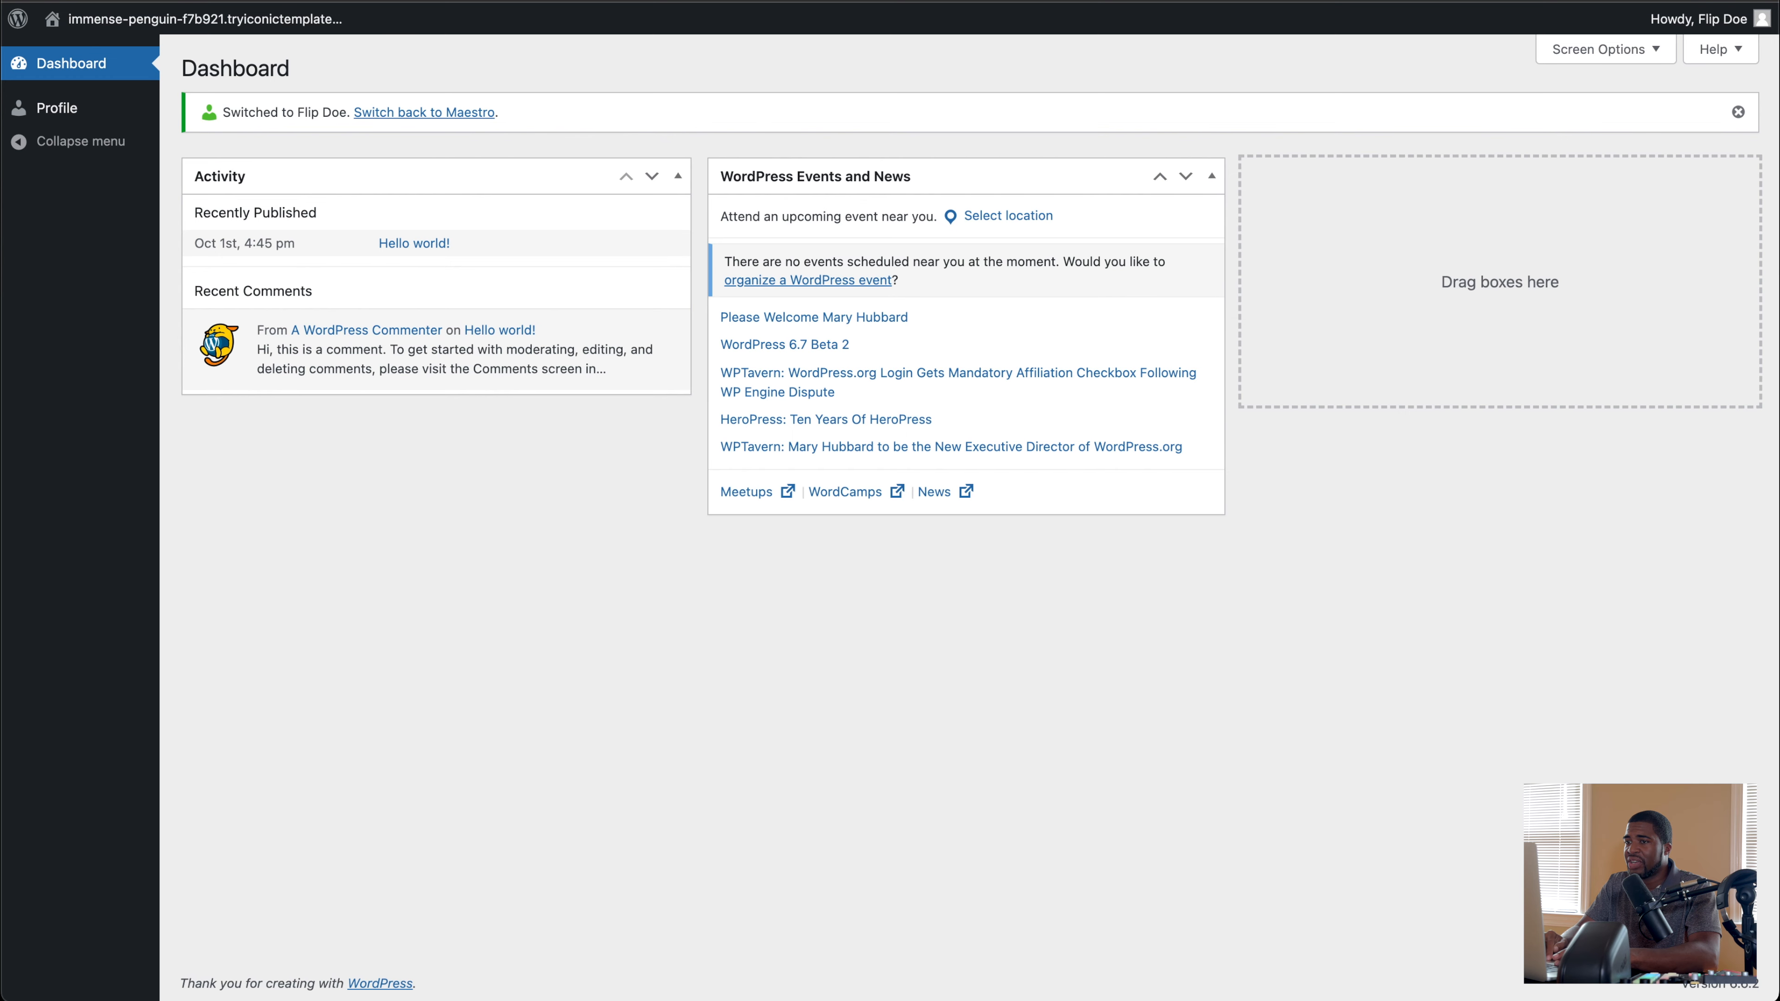
# Step: Try to switch directly from the course admin's session to the moderator's account using the open WordPress users list
pyautogui.hotkey('ctrl', 'shift', 'Tab')
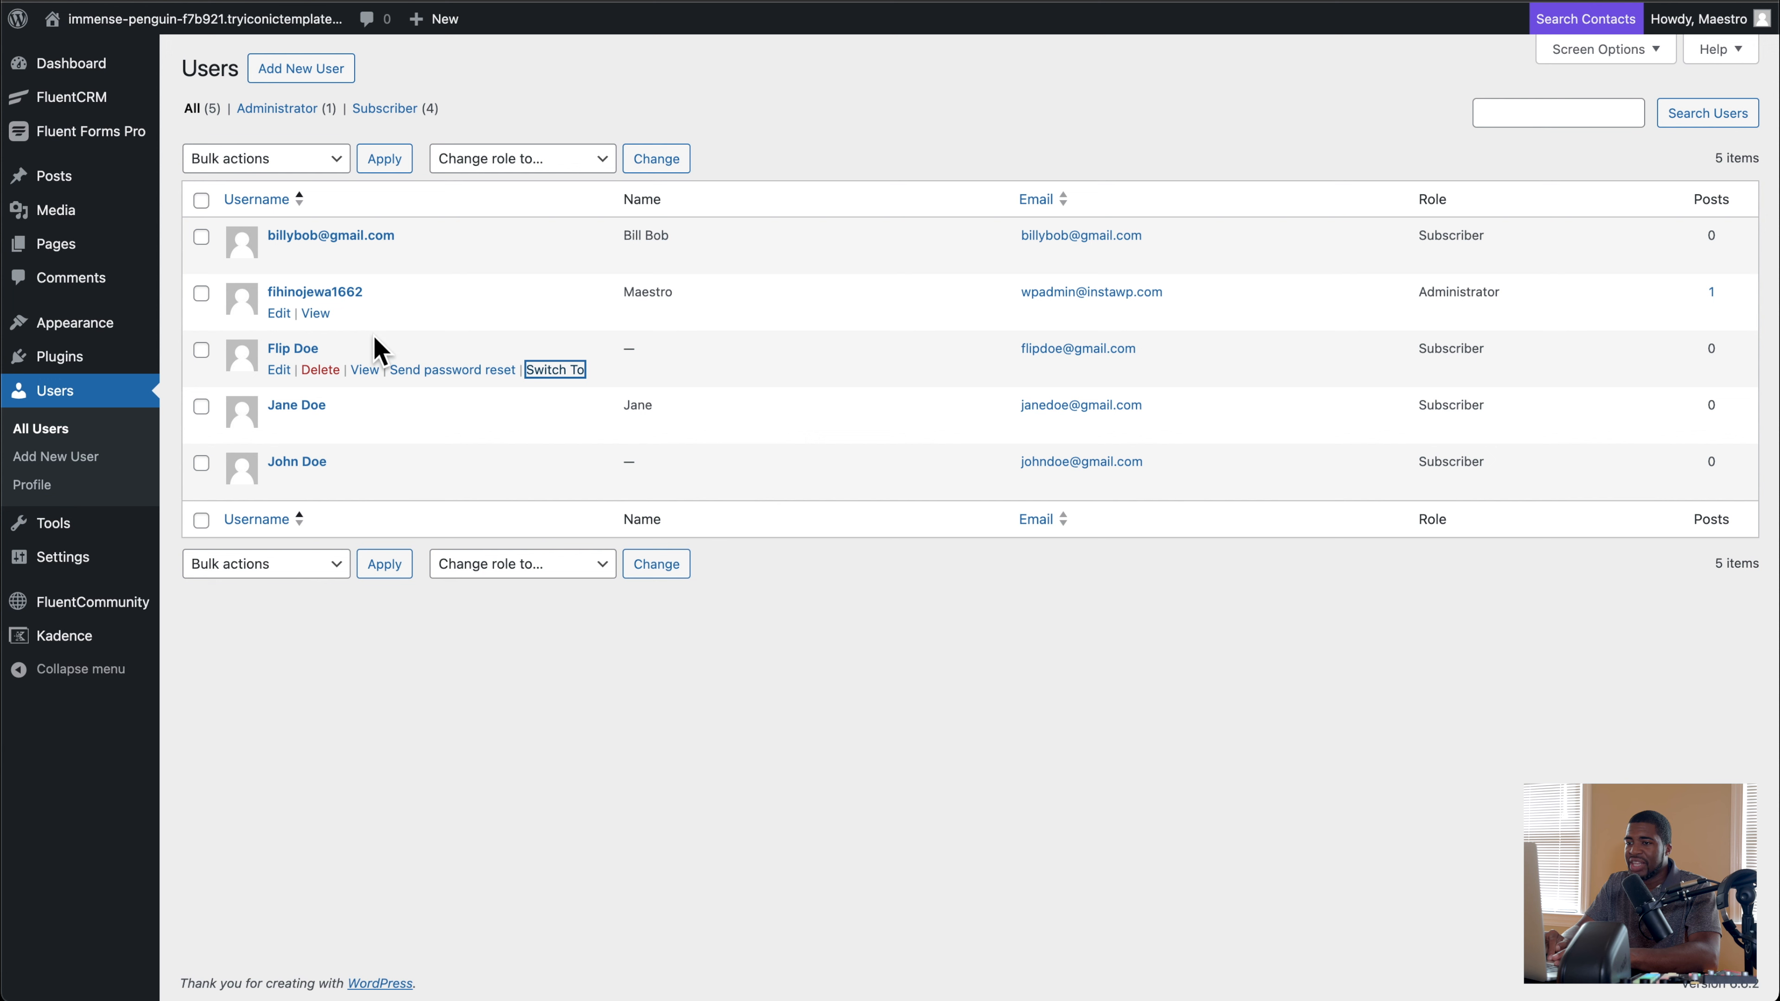
pyautogui.click(553, 428)
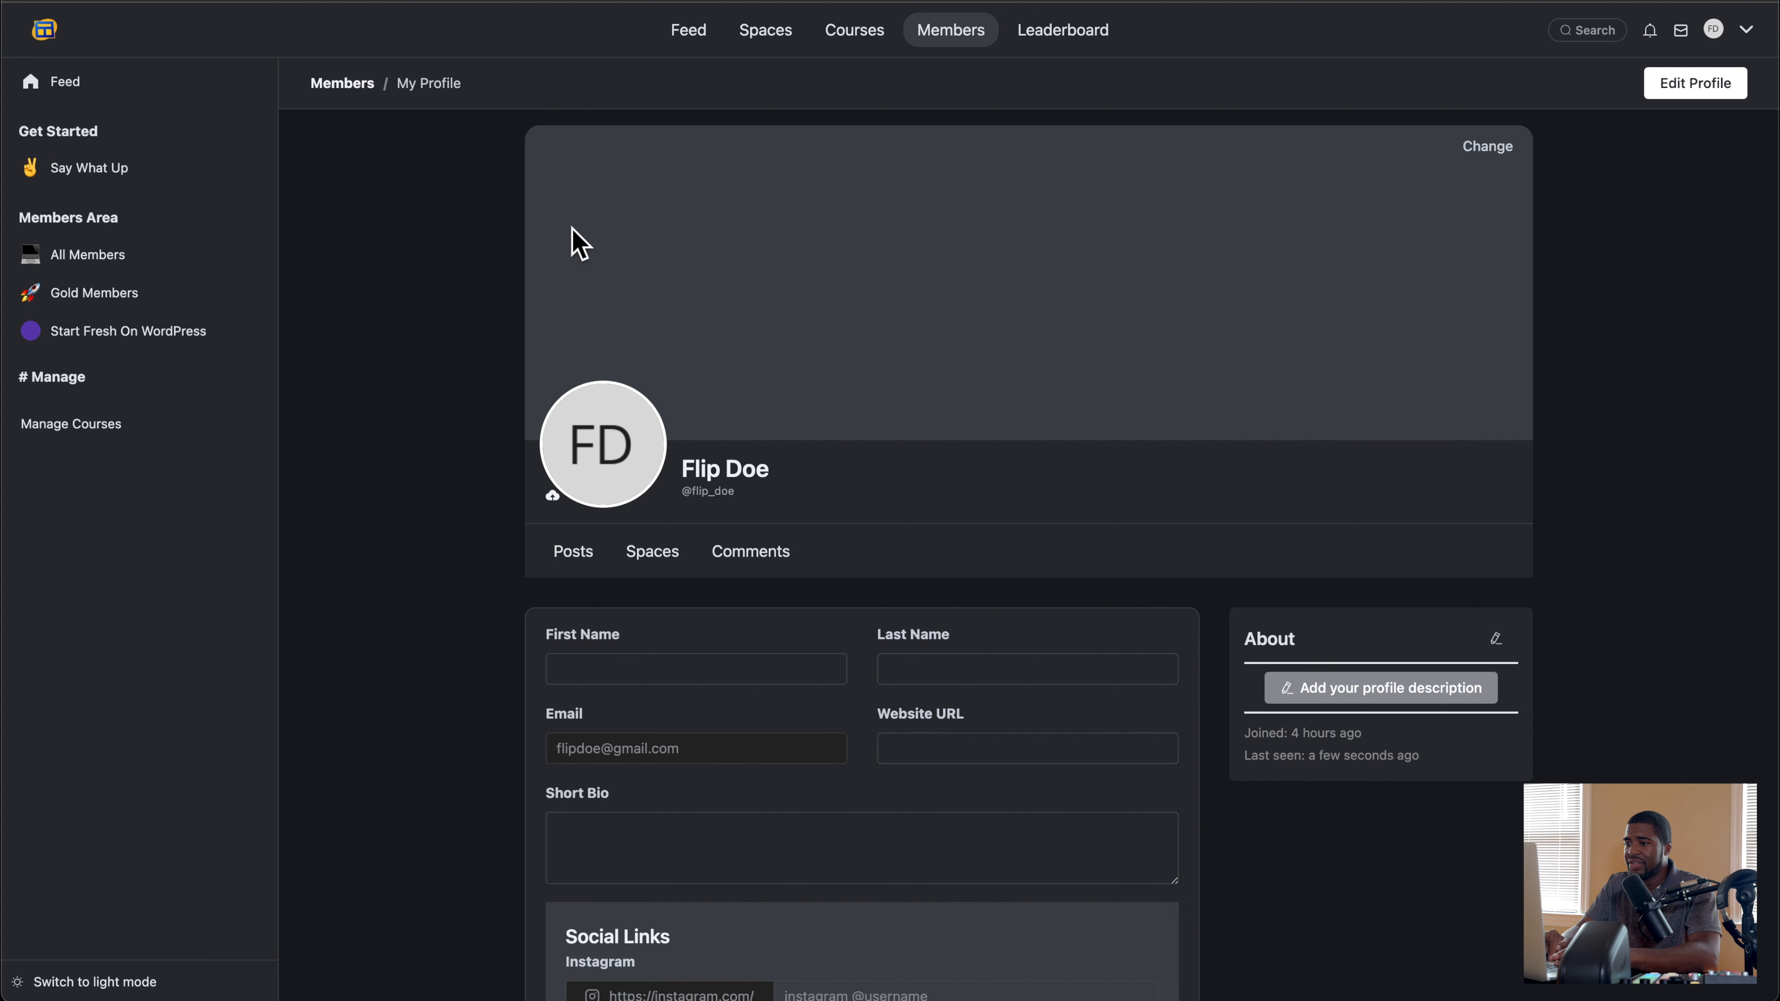
pyautogui.scroll(-7, 643, 266)
pyautogui.scroll(8, 643, 267)
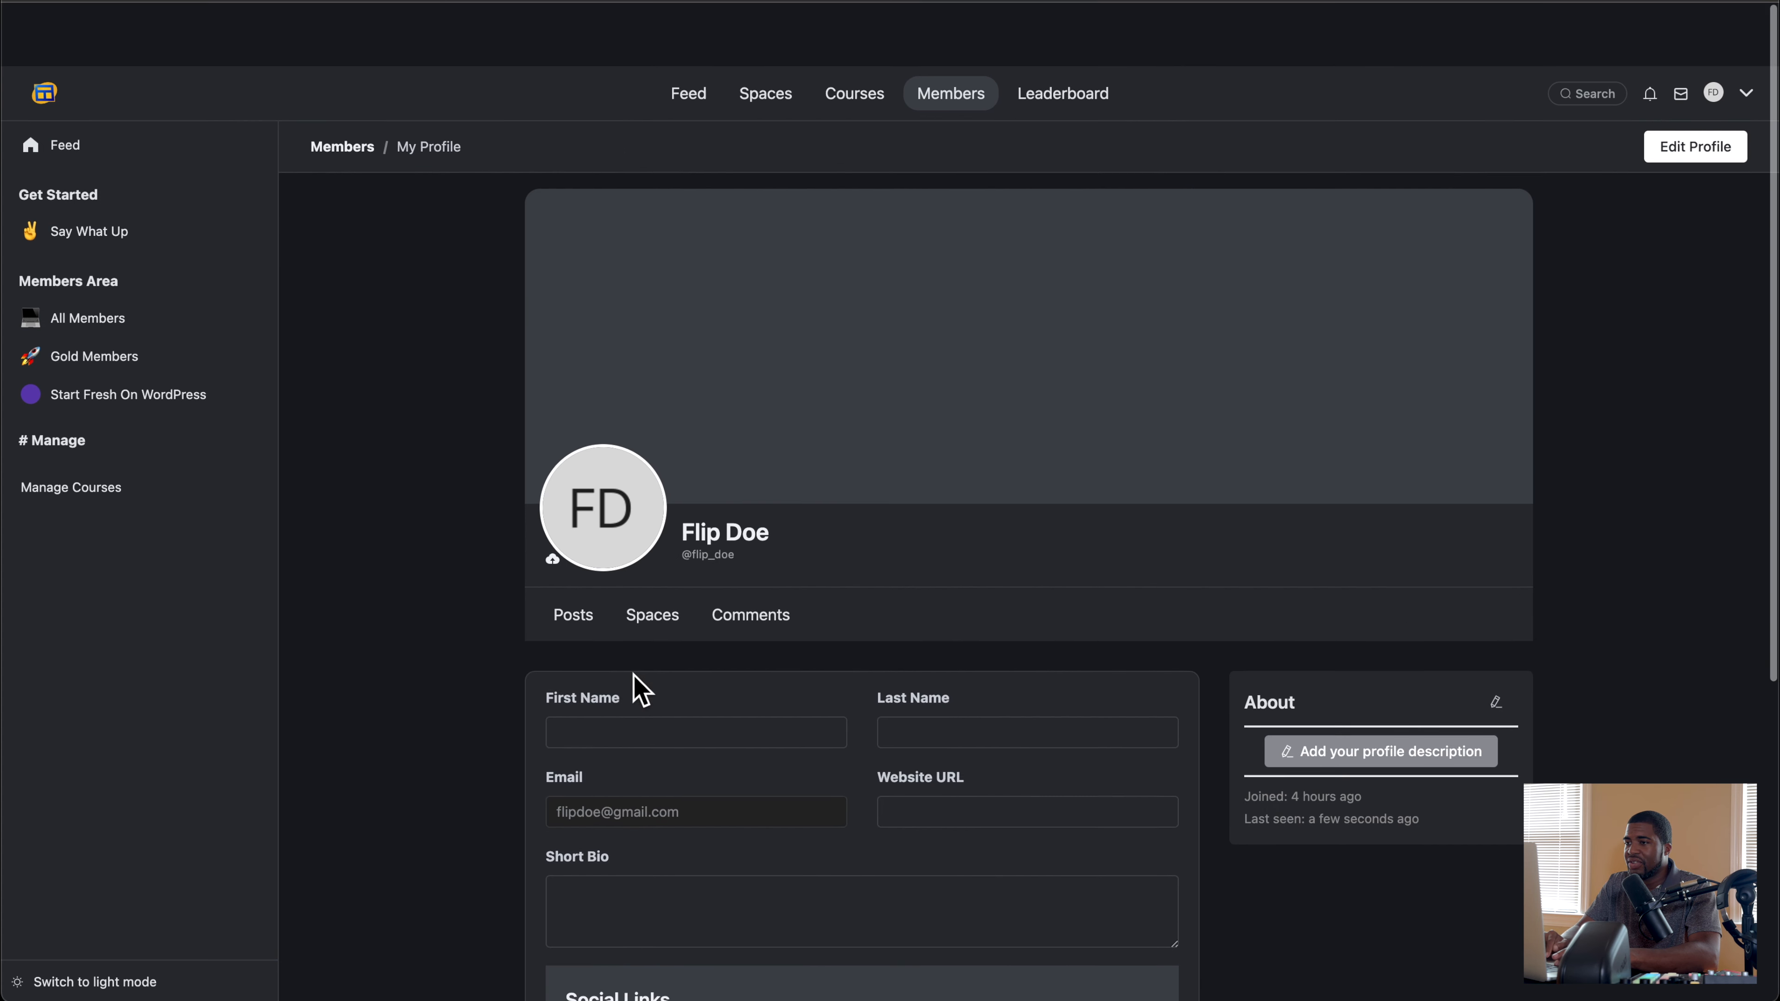
pyautogui.click(952, 35)
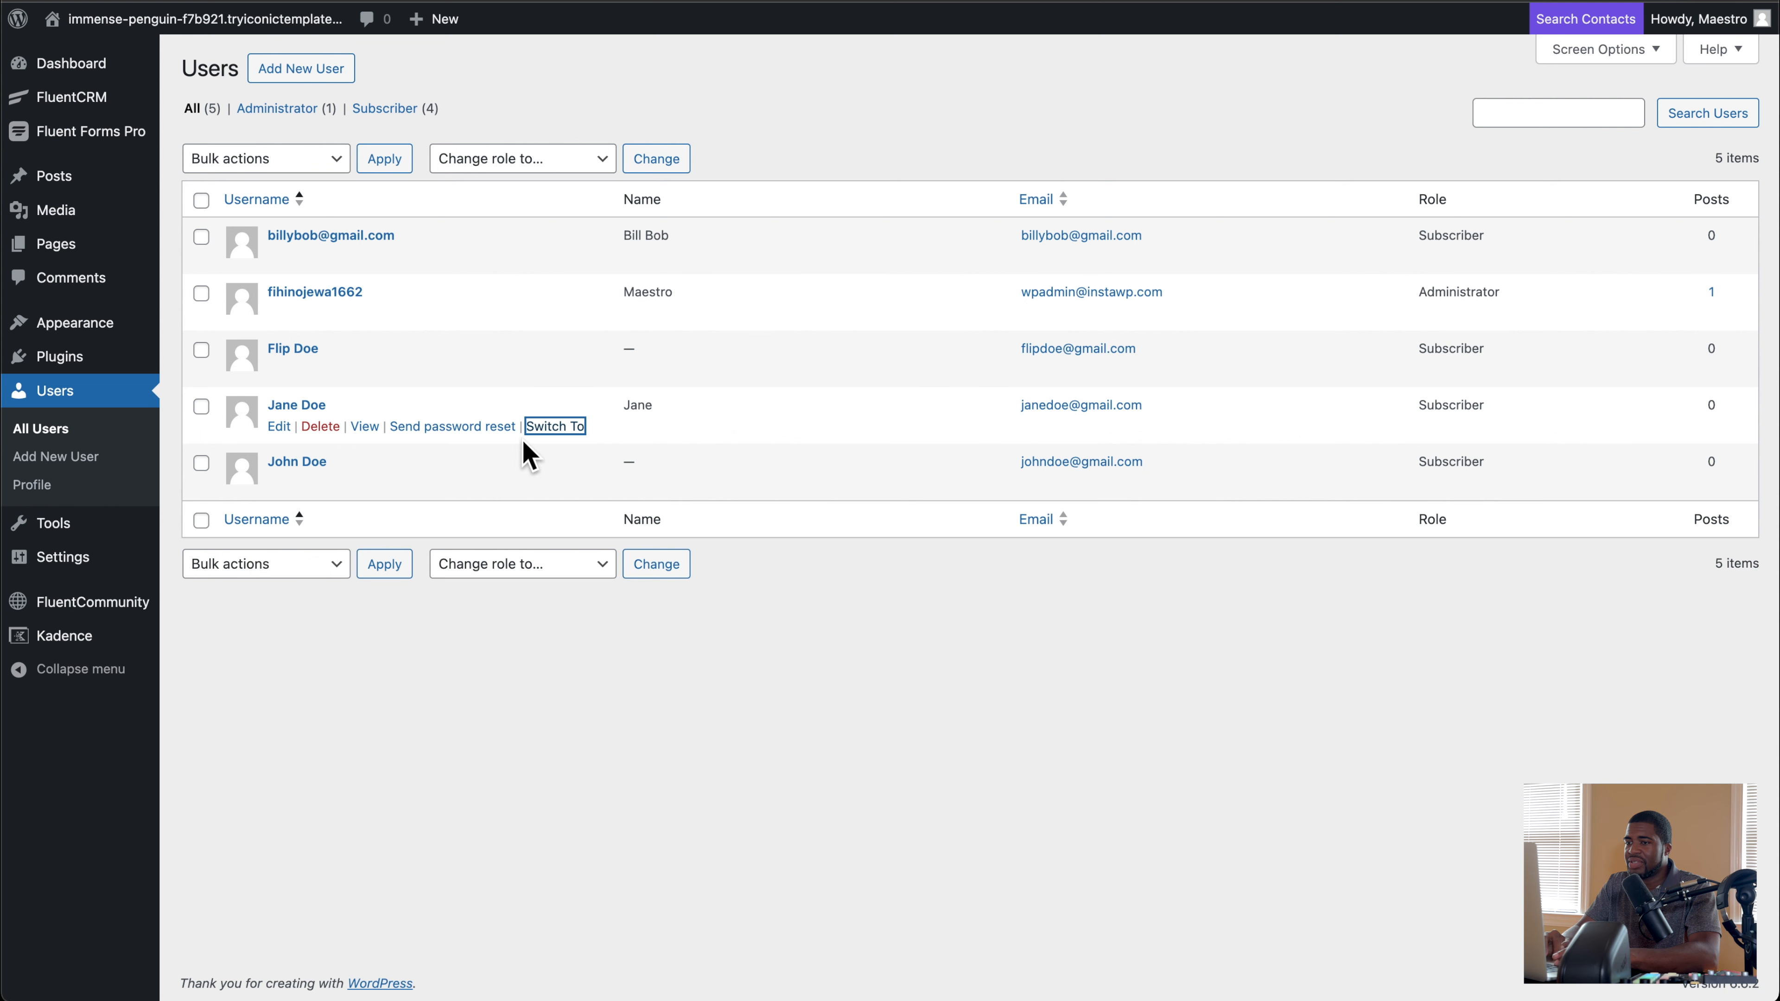
pyautogui.click(532, 435)
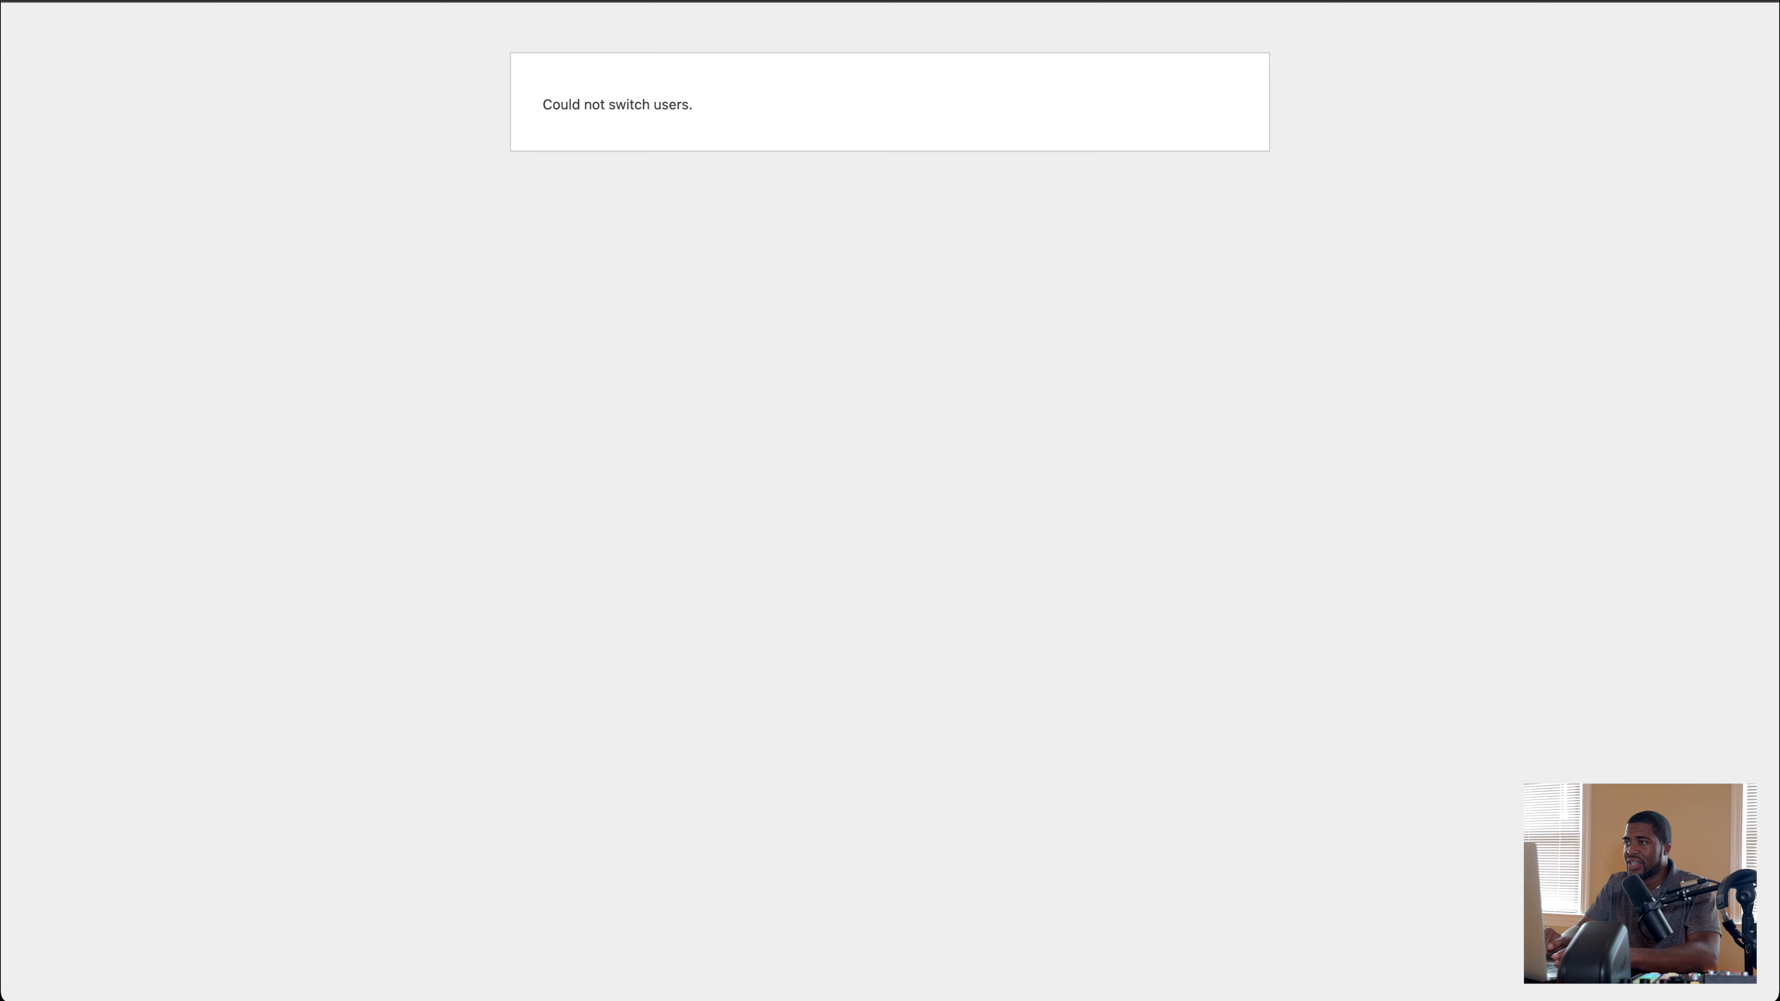
pyautogui.press('super+bracketleft')
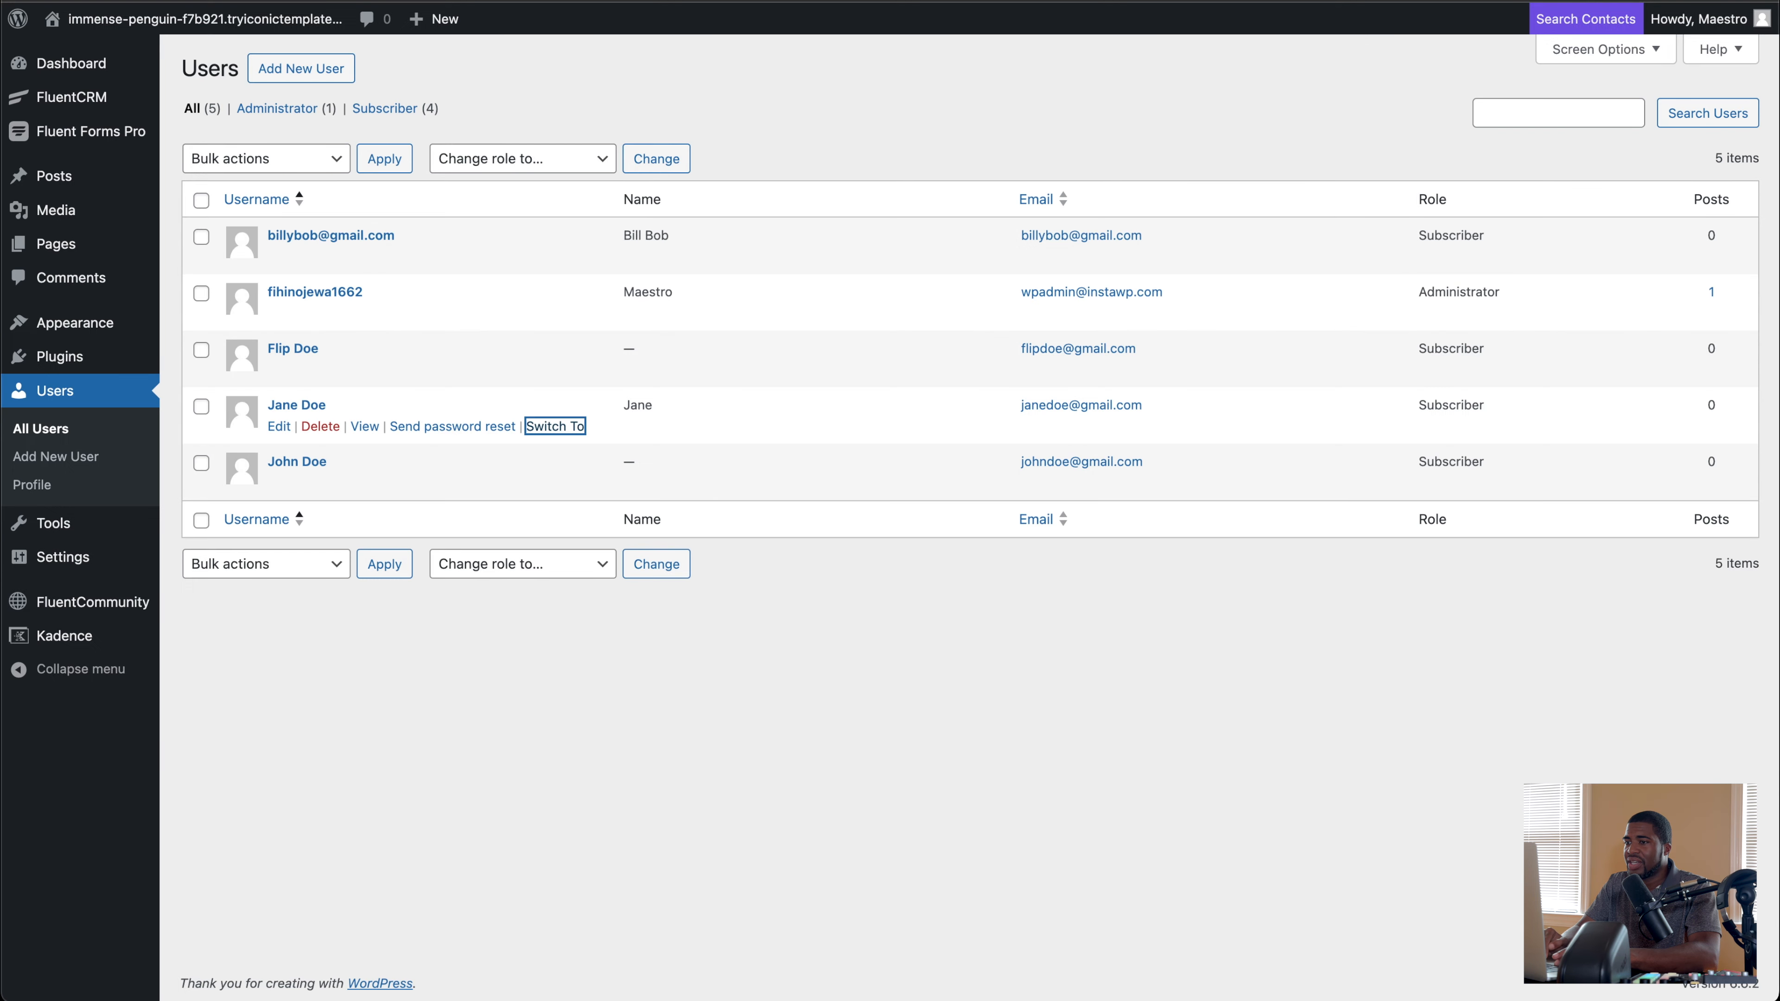
pyautogui.press('super+bracketright')
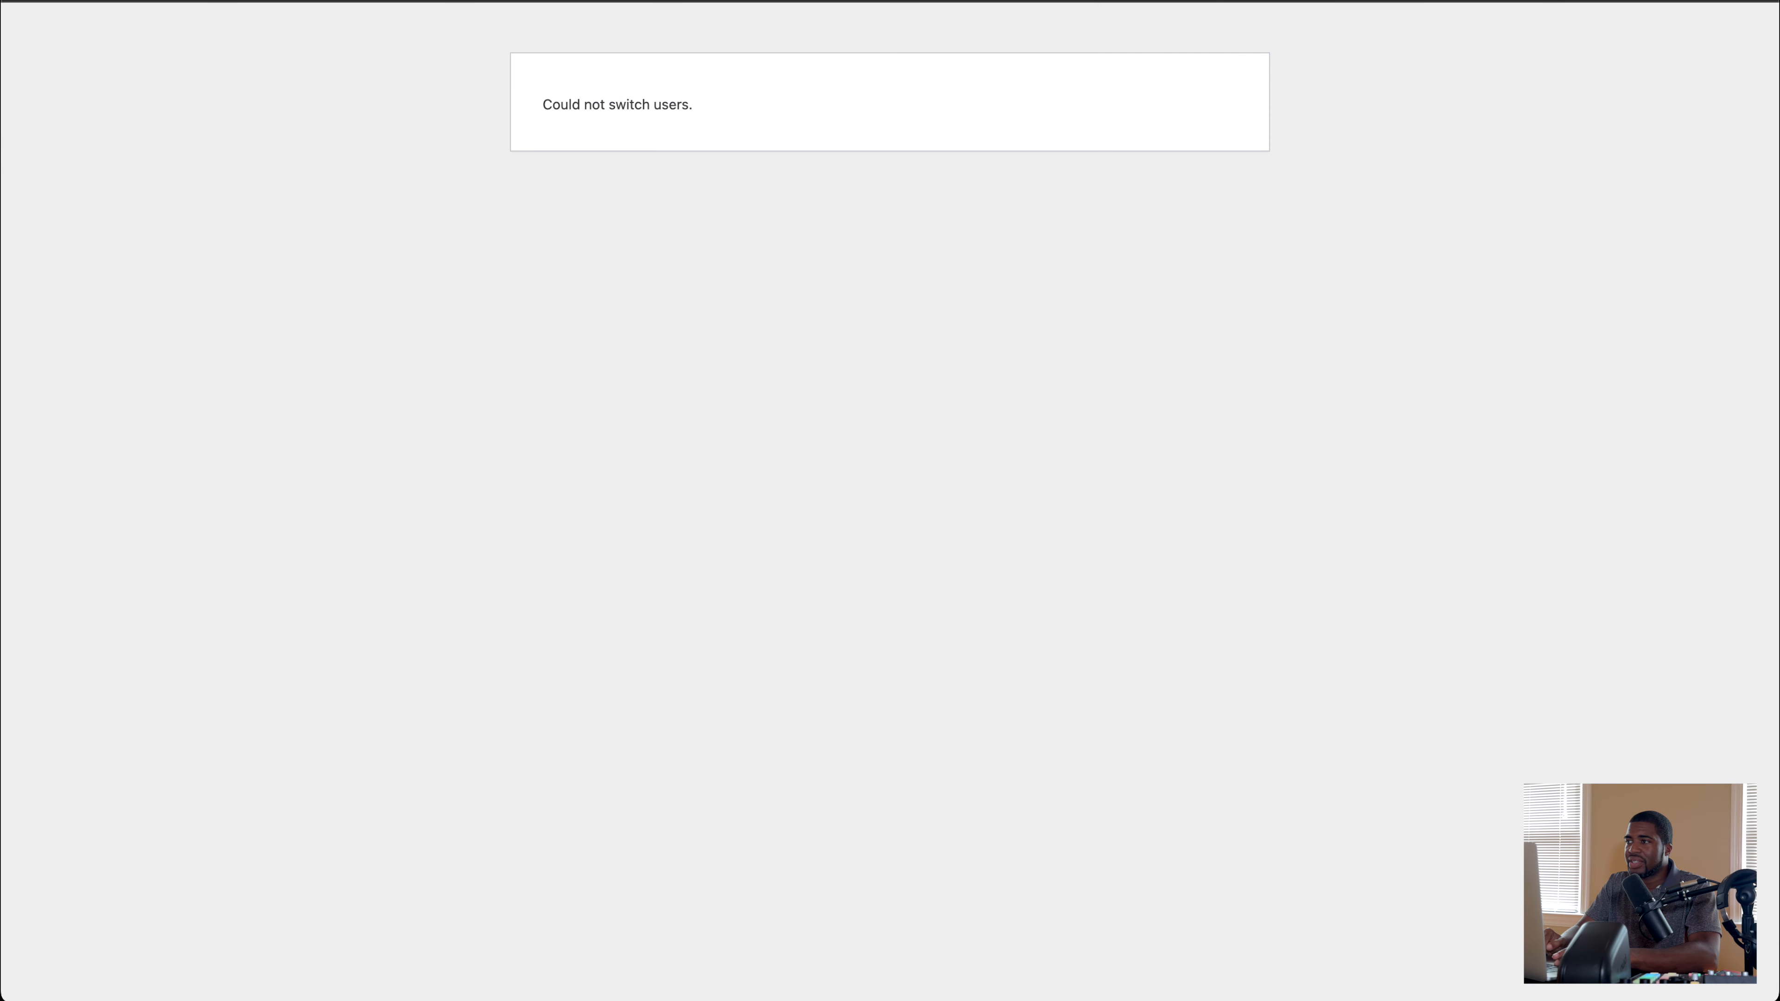
# Step: Switch back to the administrator account, switch from there to the moderator's account and reload the portal's Members directory
pyautogui.press('super+t')
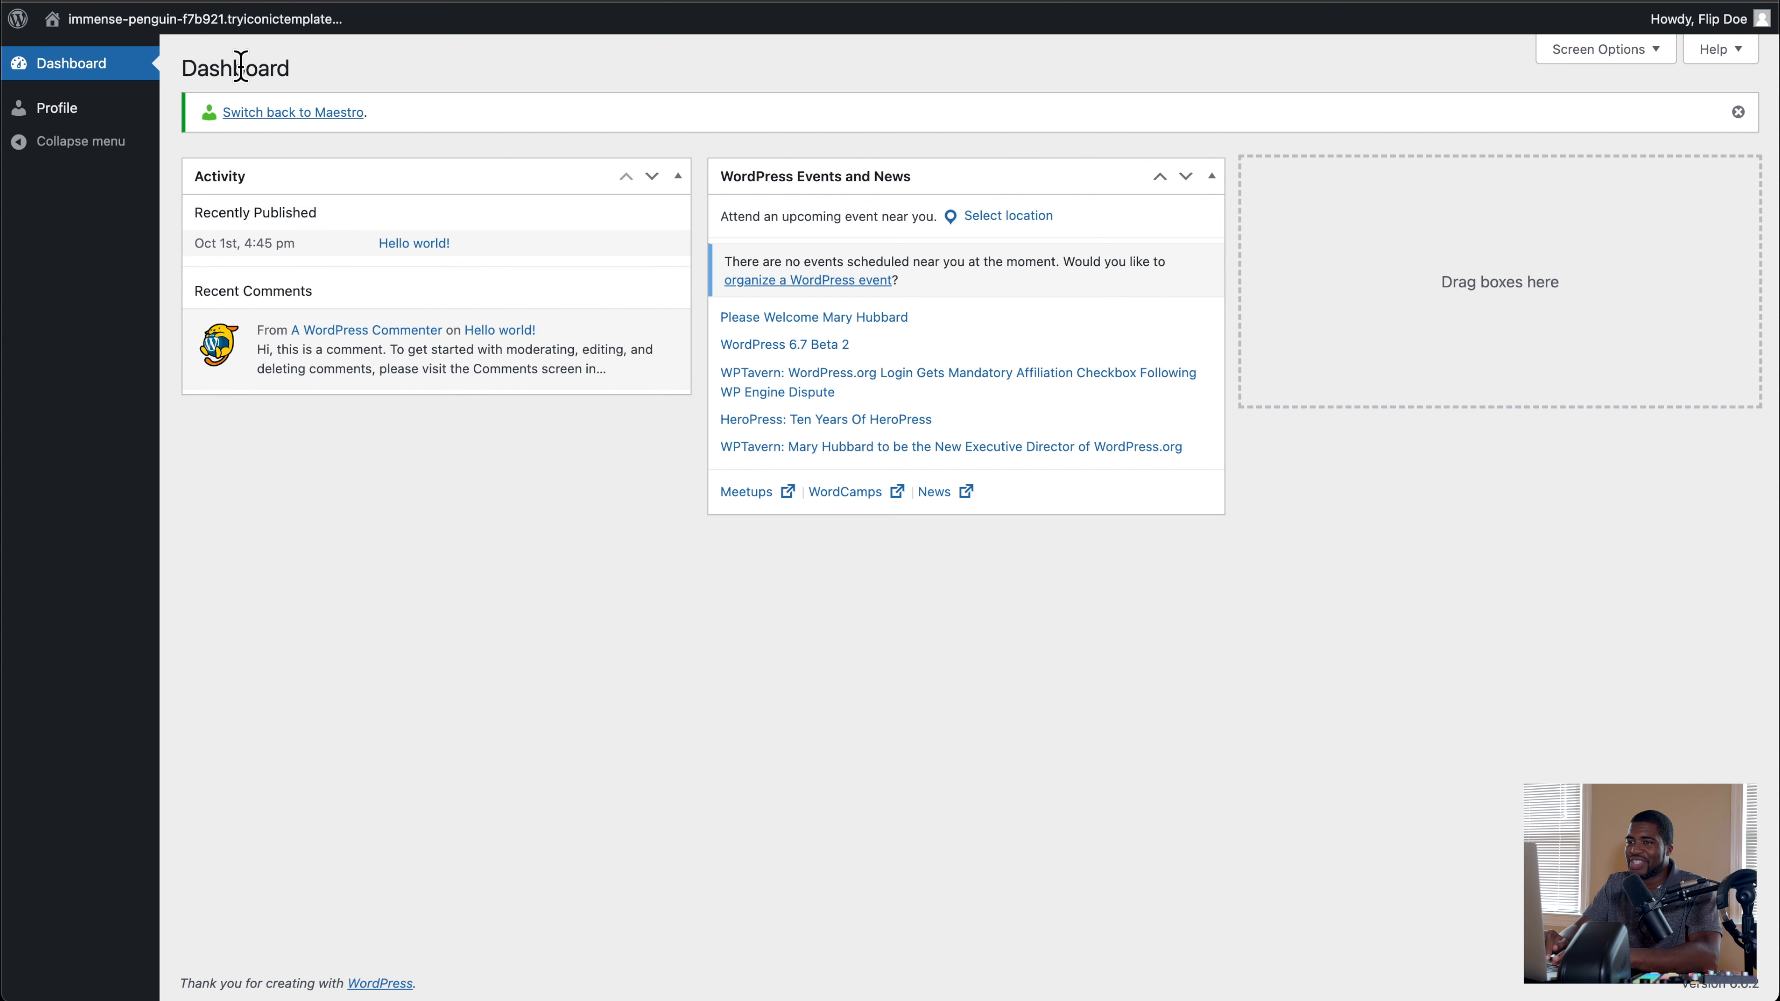
pyautogui.click(290, 115)
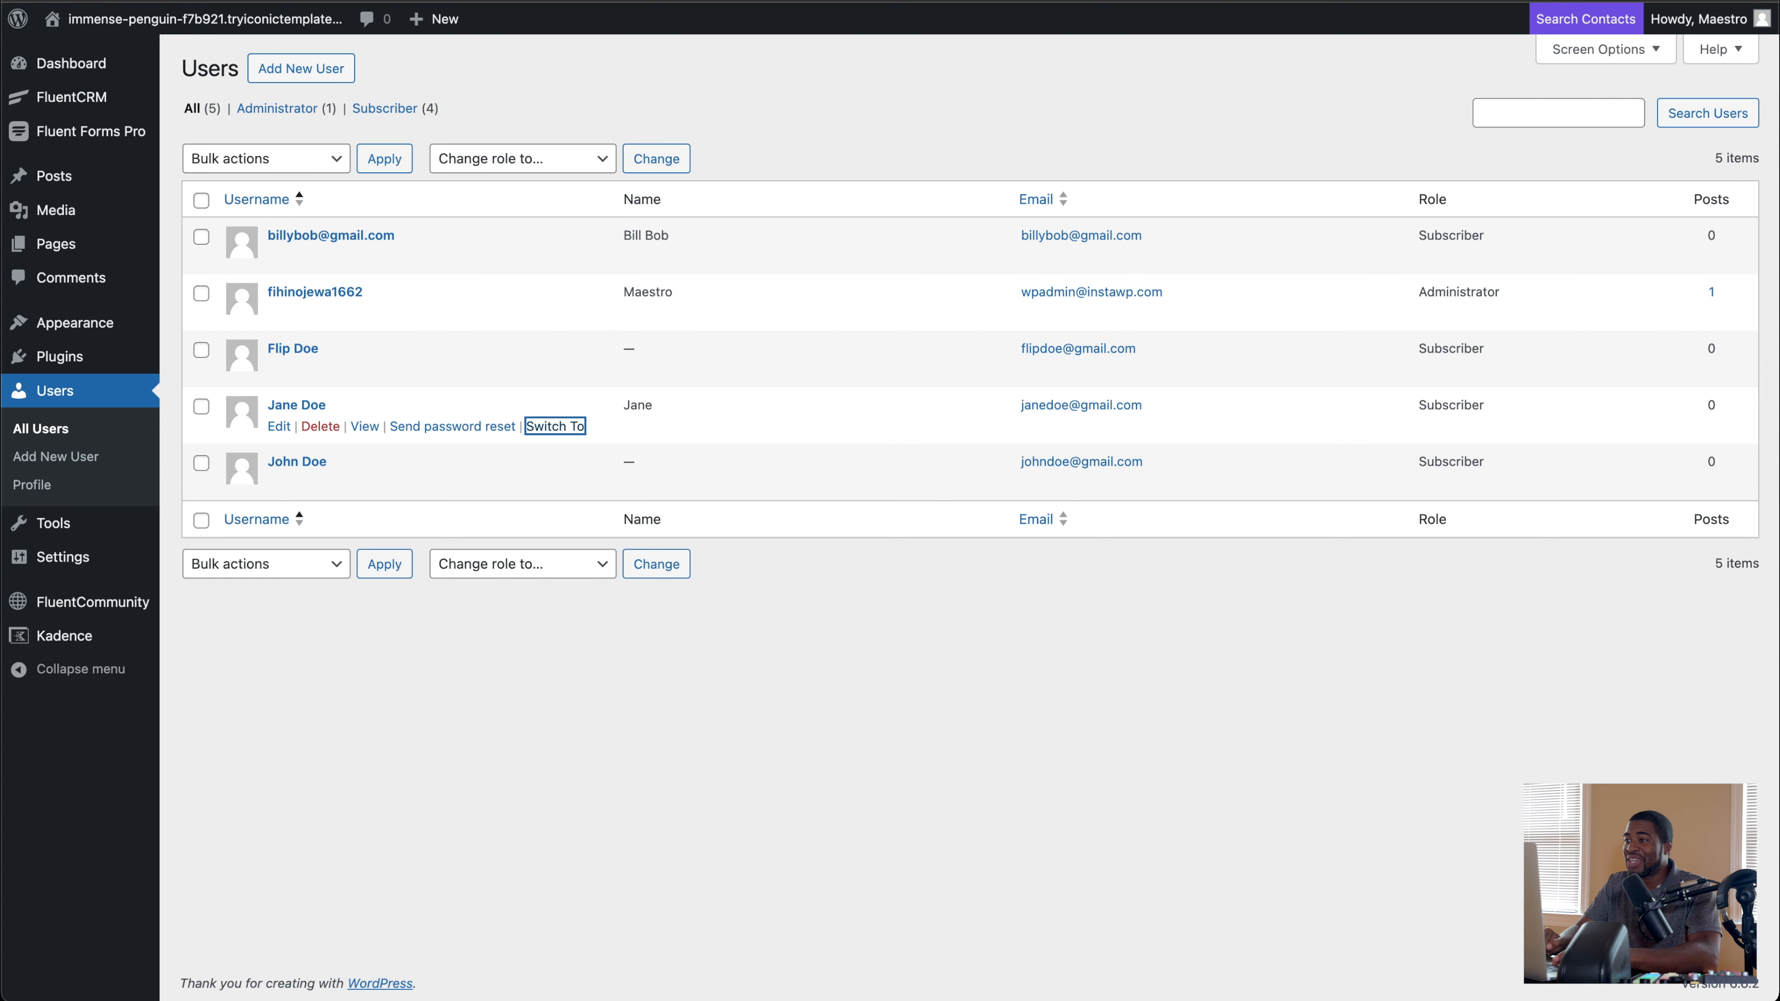
pyautogui.press('super+[')
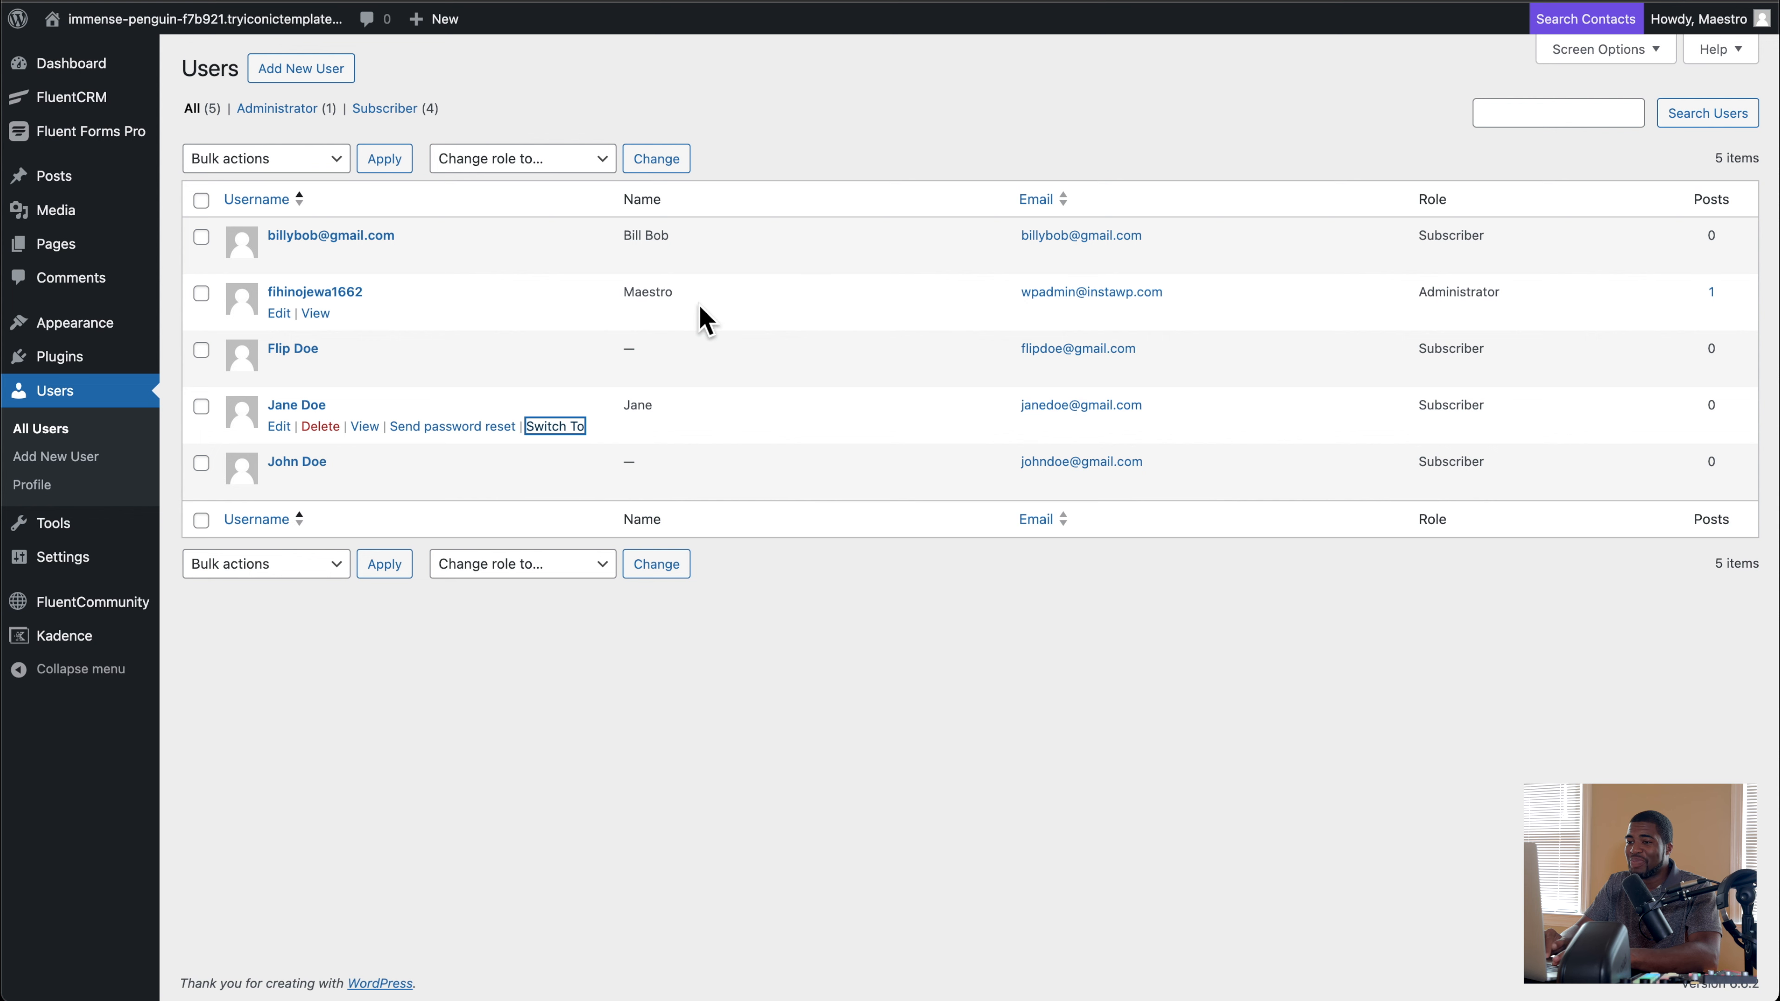
pyautogui.click(555, 425)
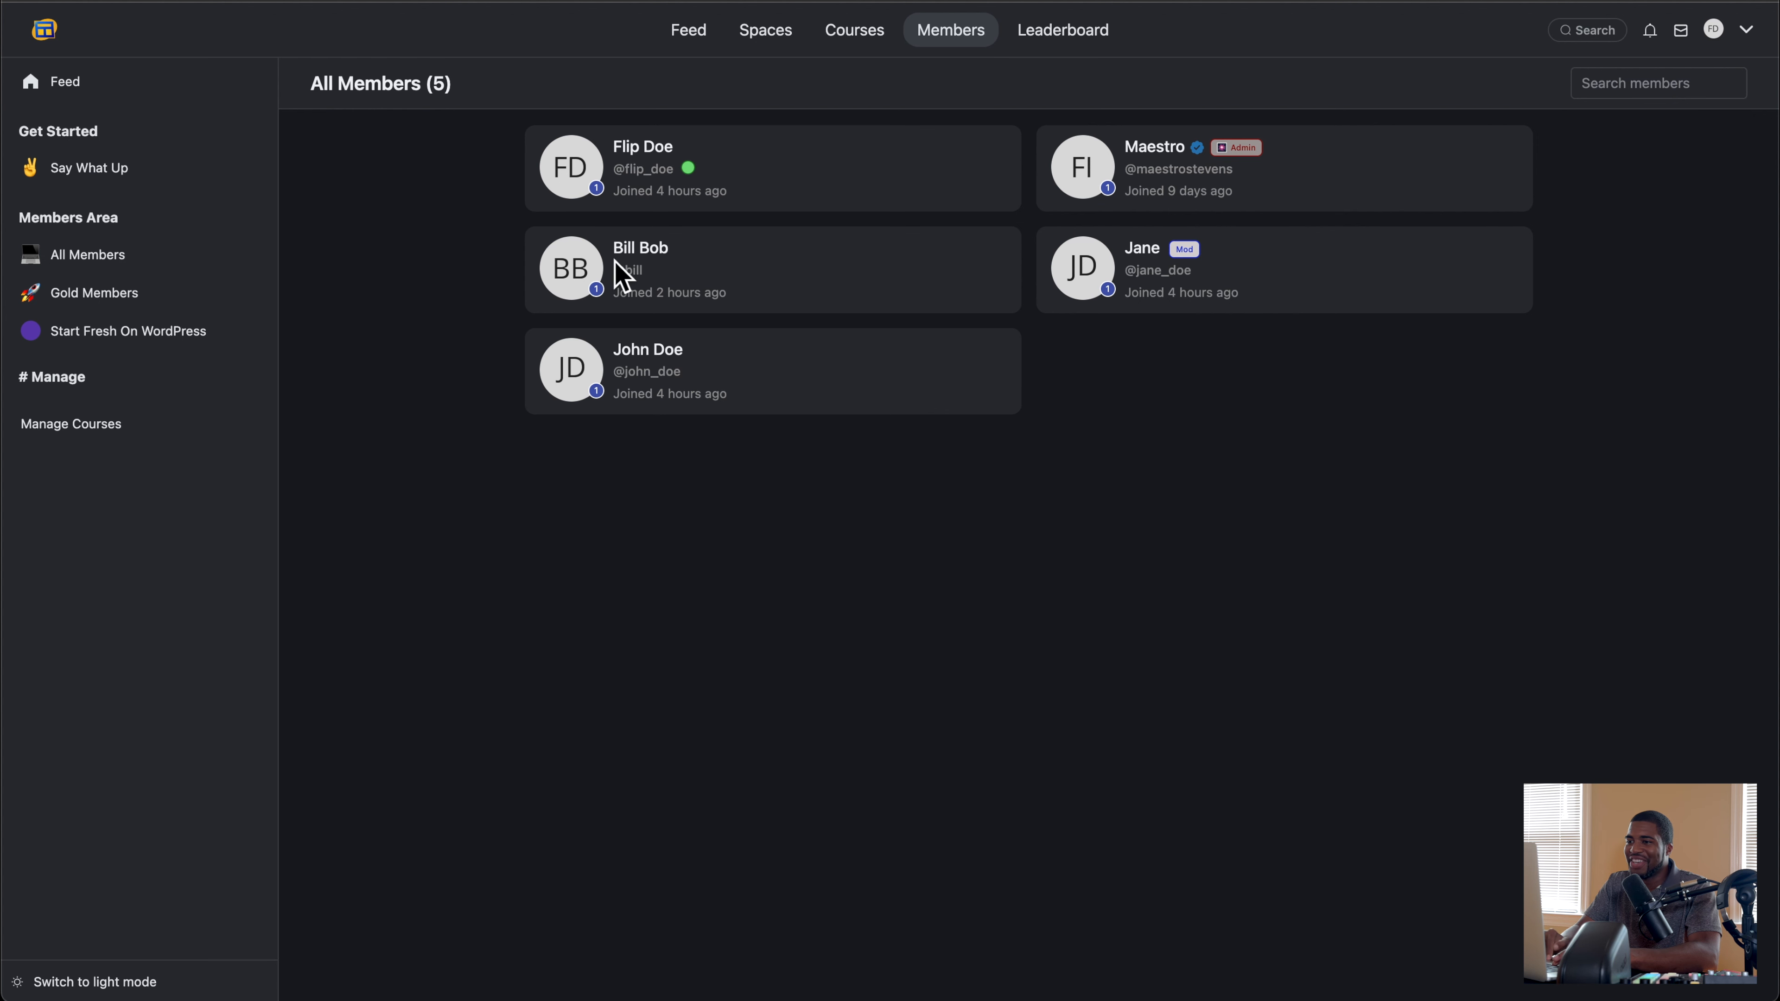
pyautogui.press('super+r')
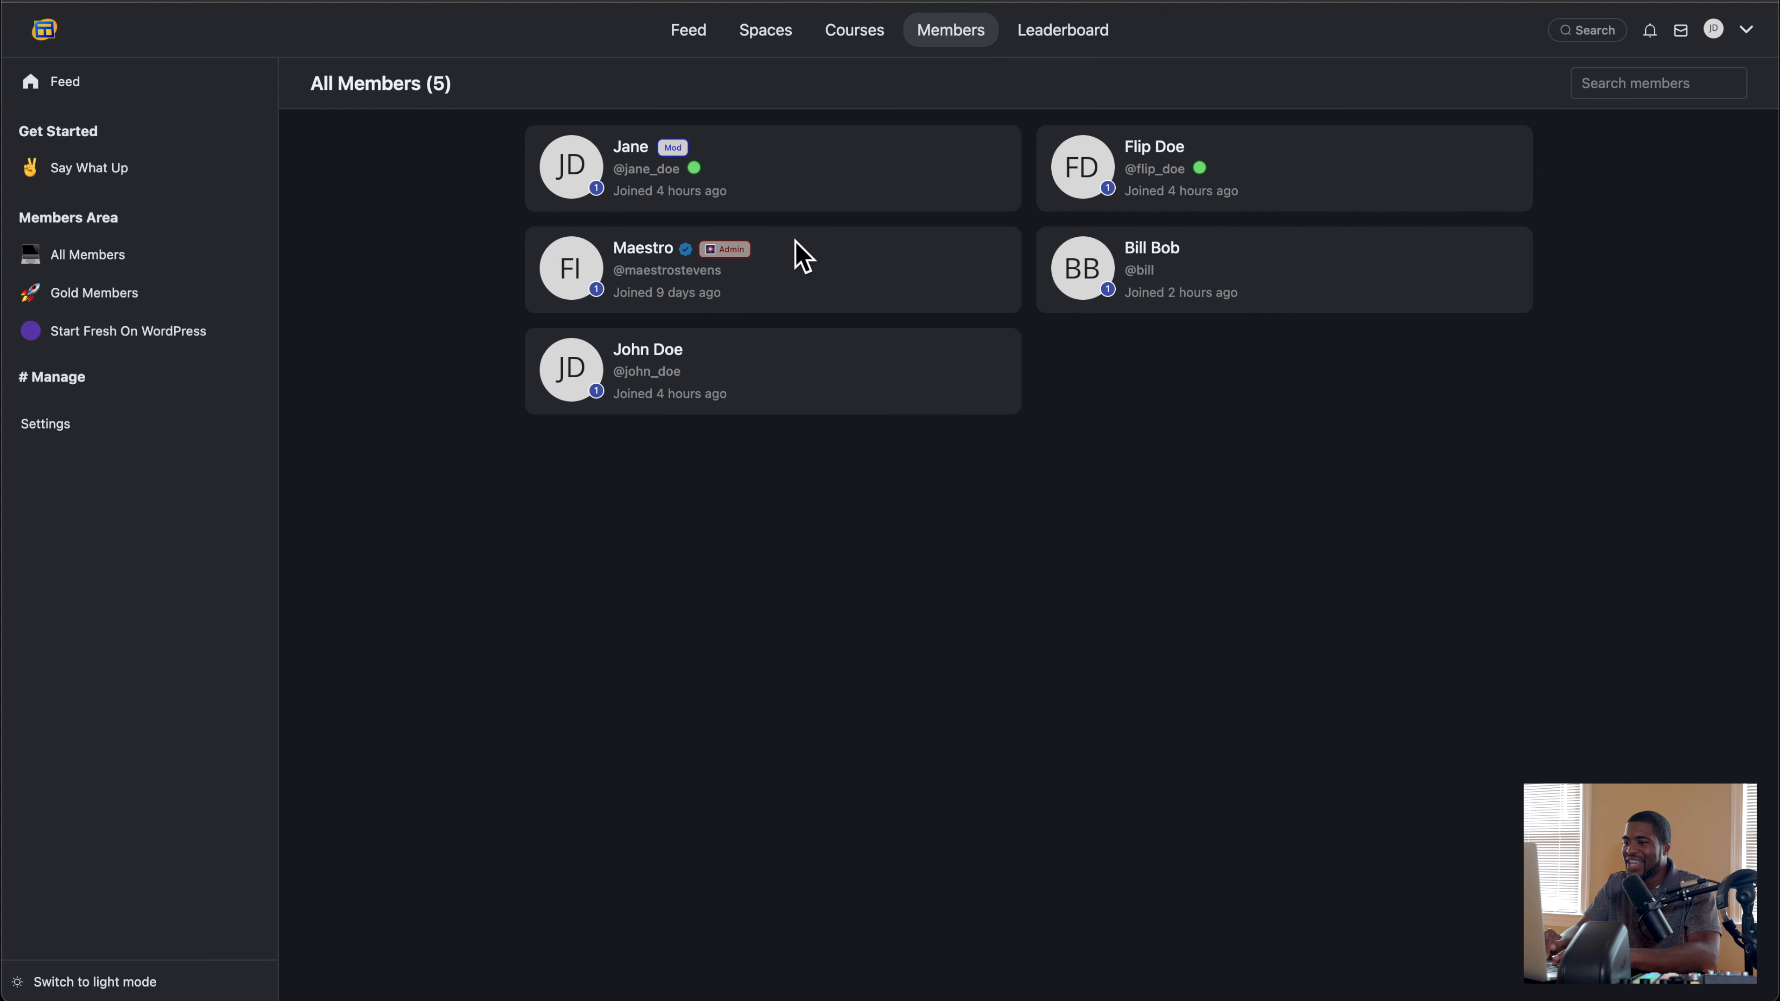
# Step: Examine the moderator's access to the course admin's profile and the General, Managers, Email Notifications, Features, Space Groups and Menu Settings pages
pyautogui.click(1151, 149)
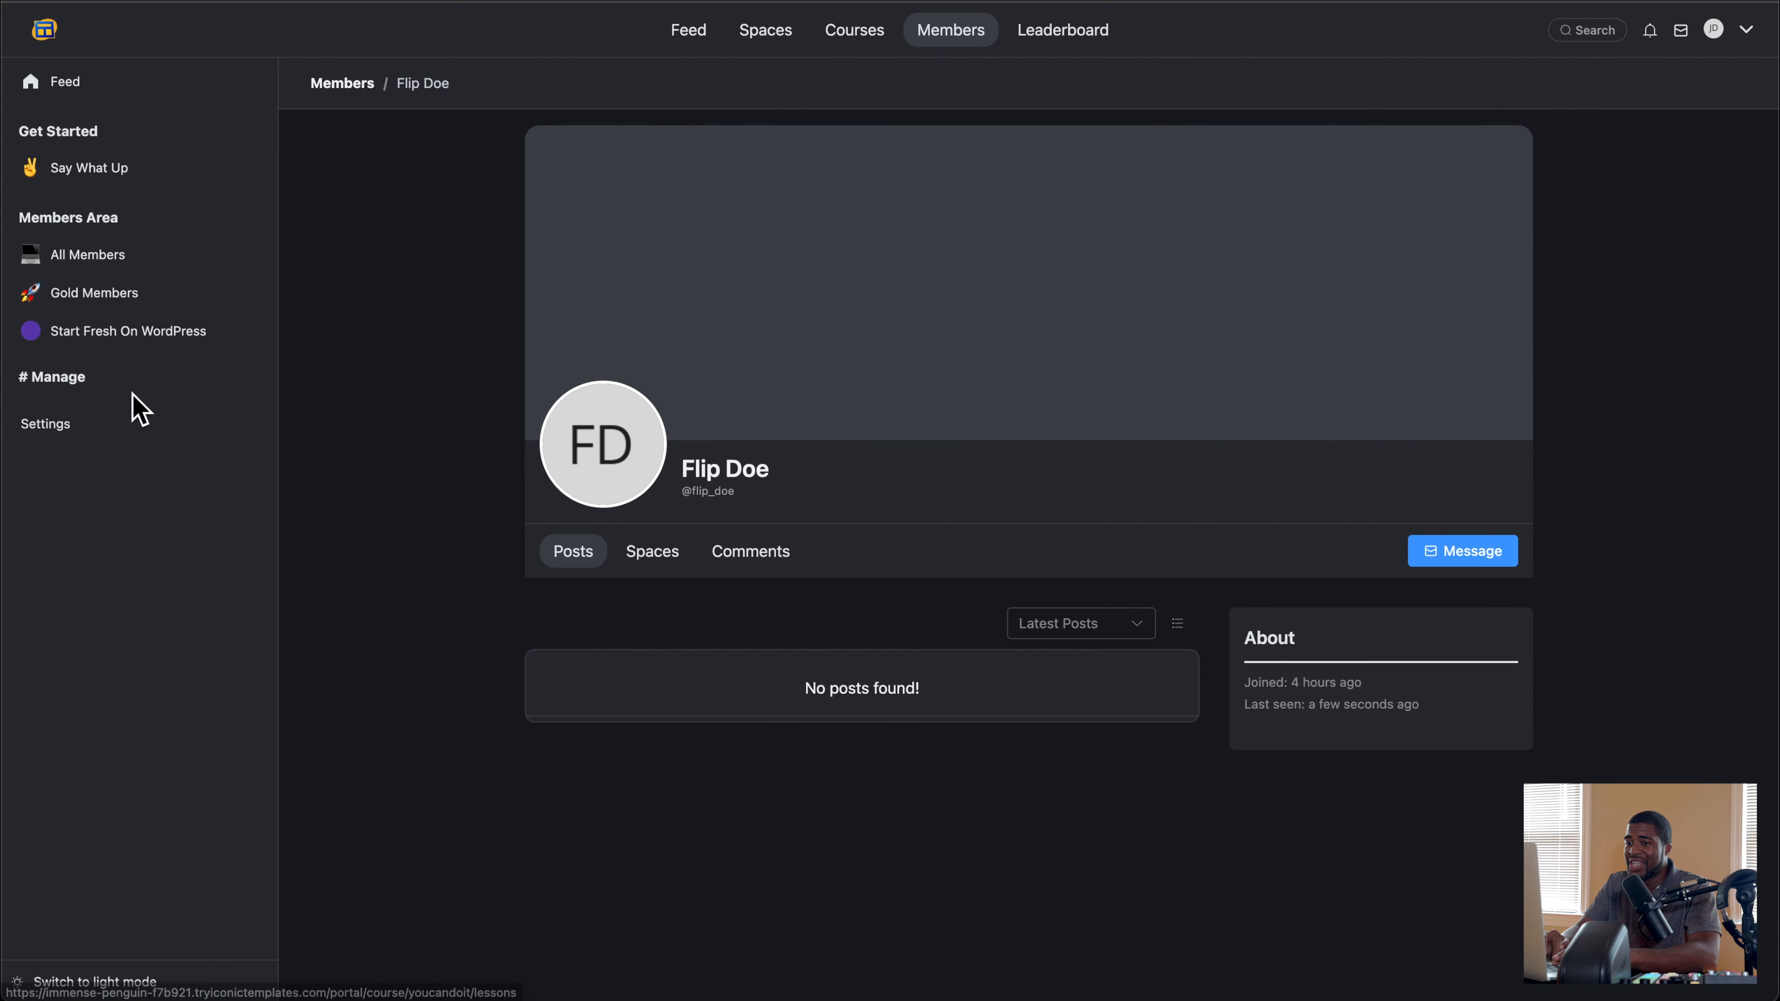
pyautogui.click(56, 427)
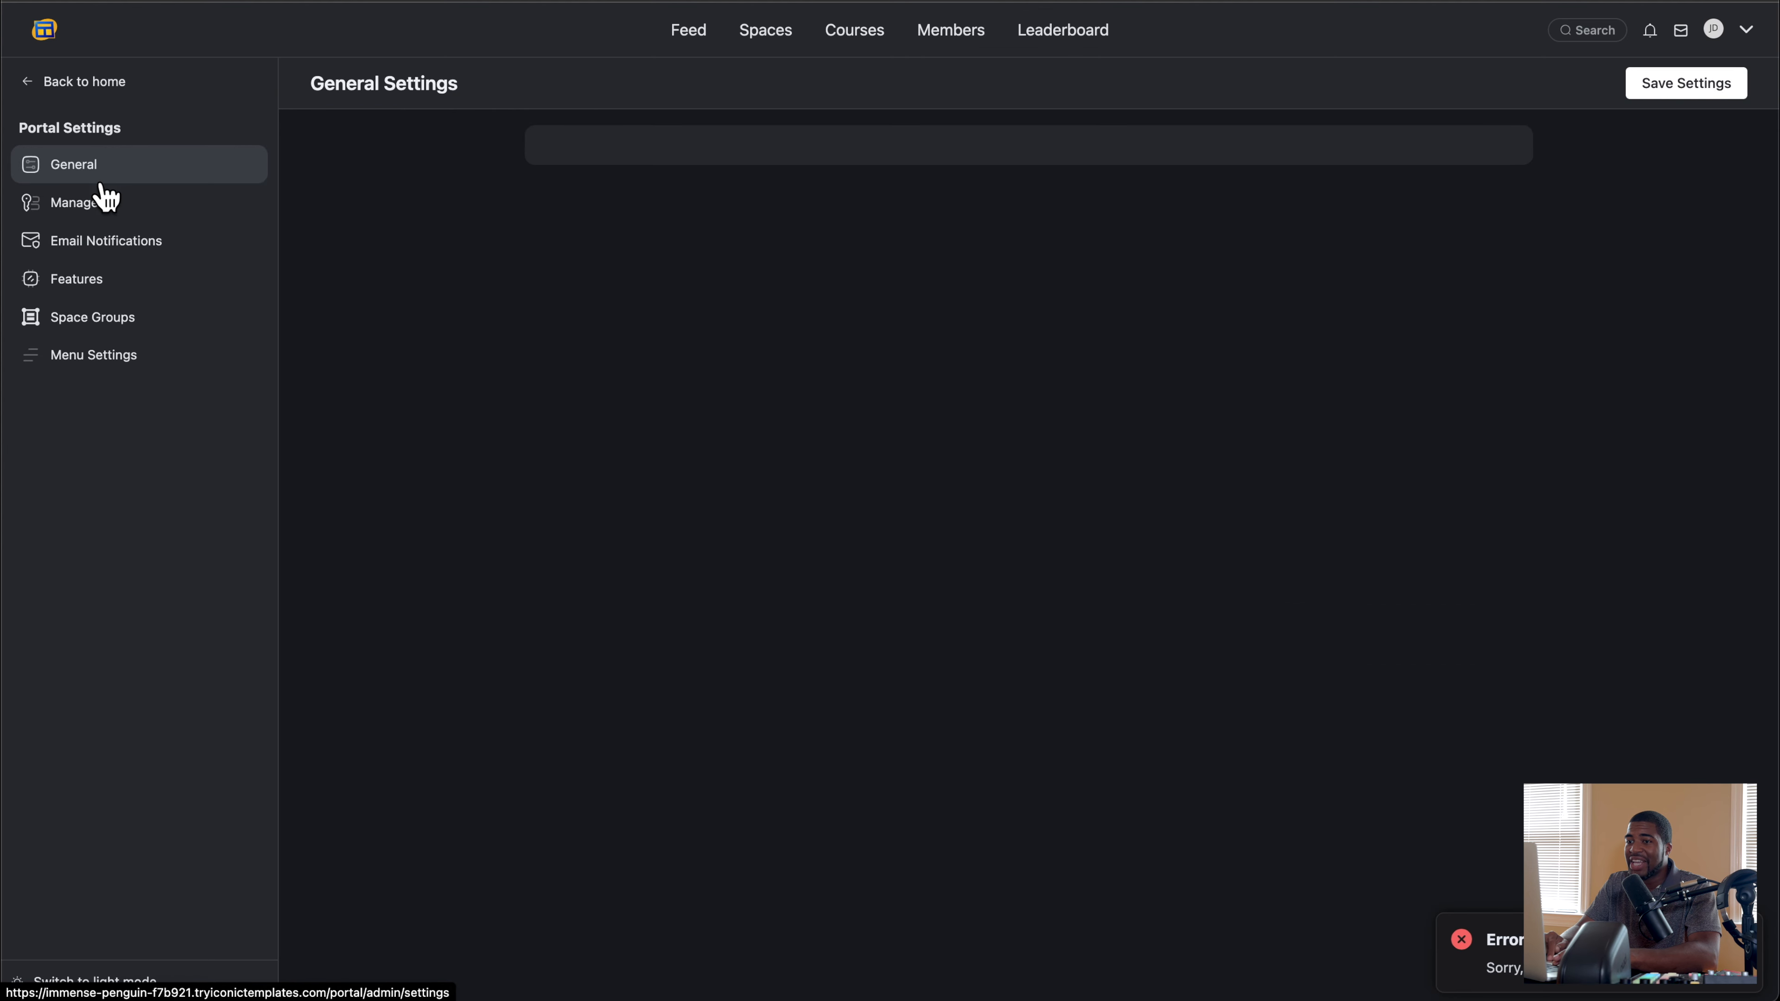
pyautogui.click(106, 202)
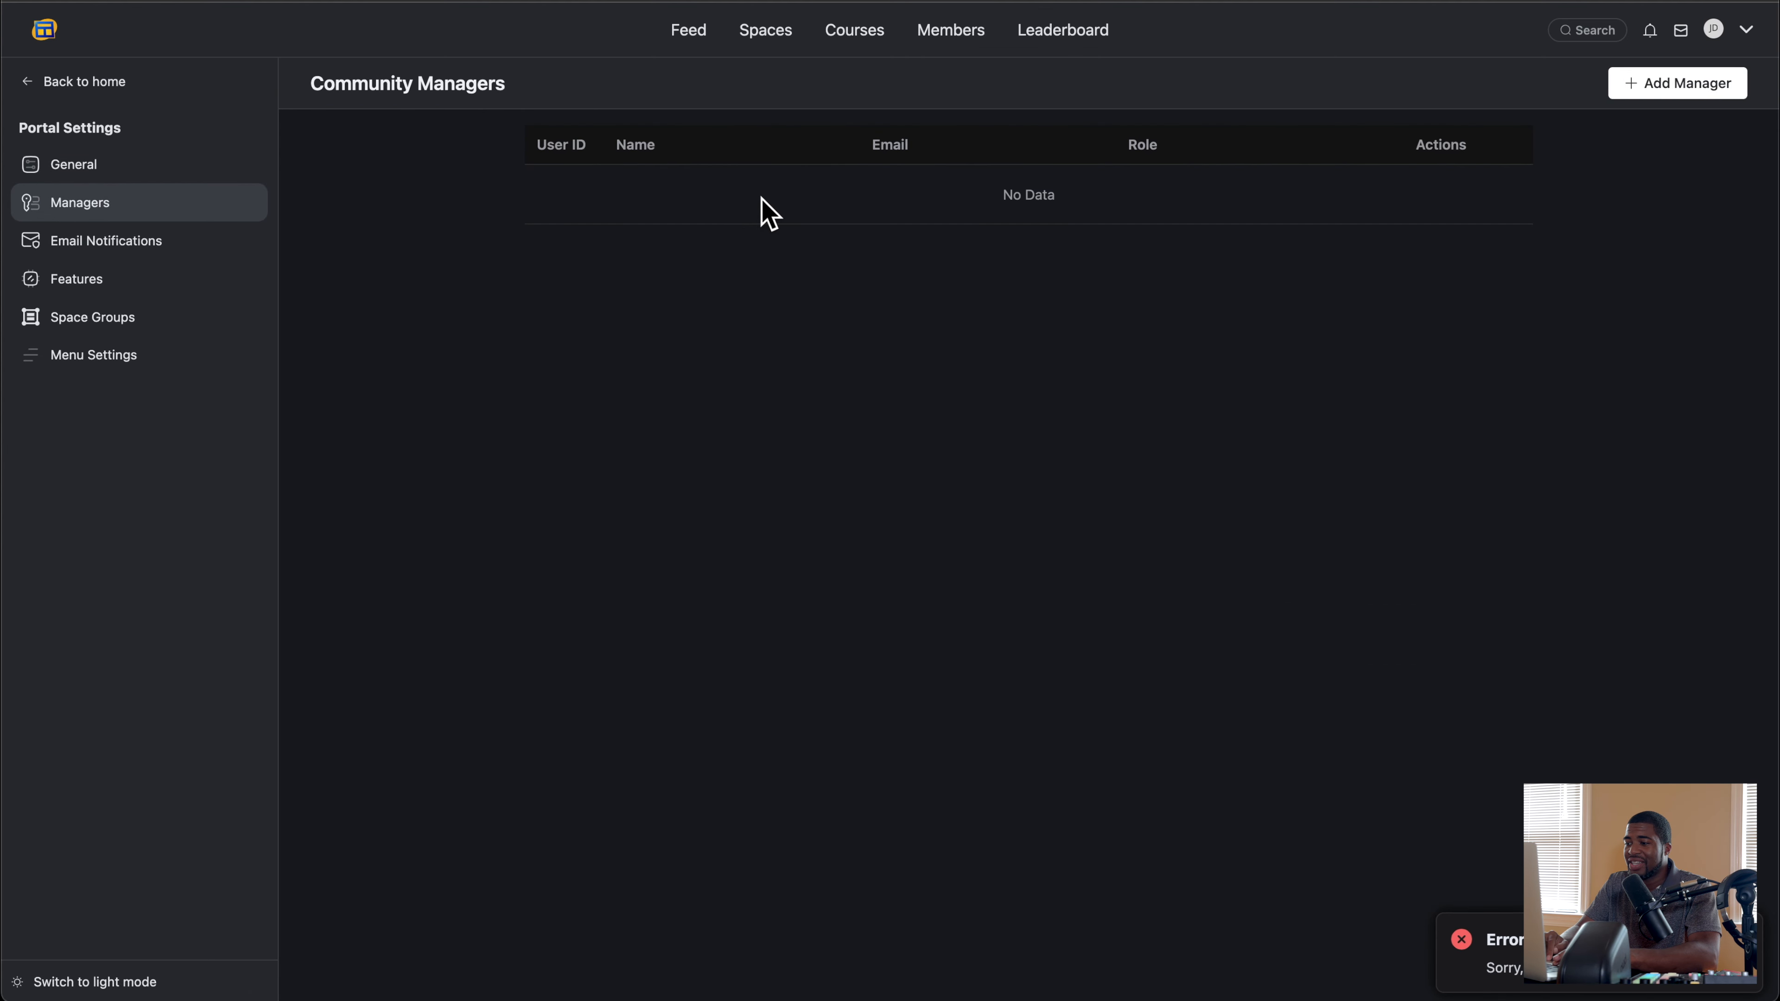
pyautogui.click(100, 170)
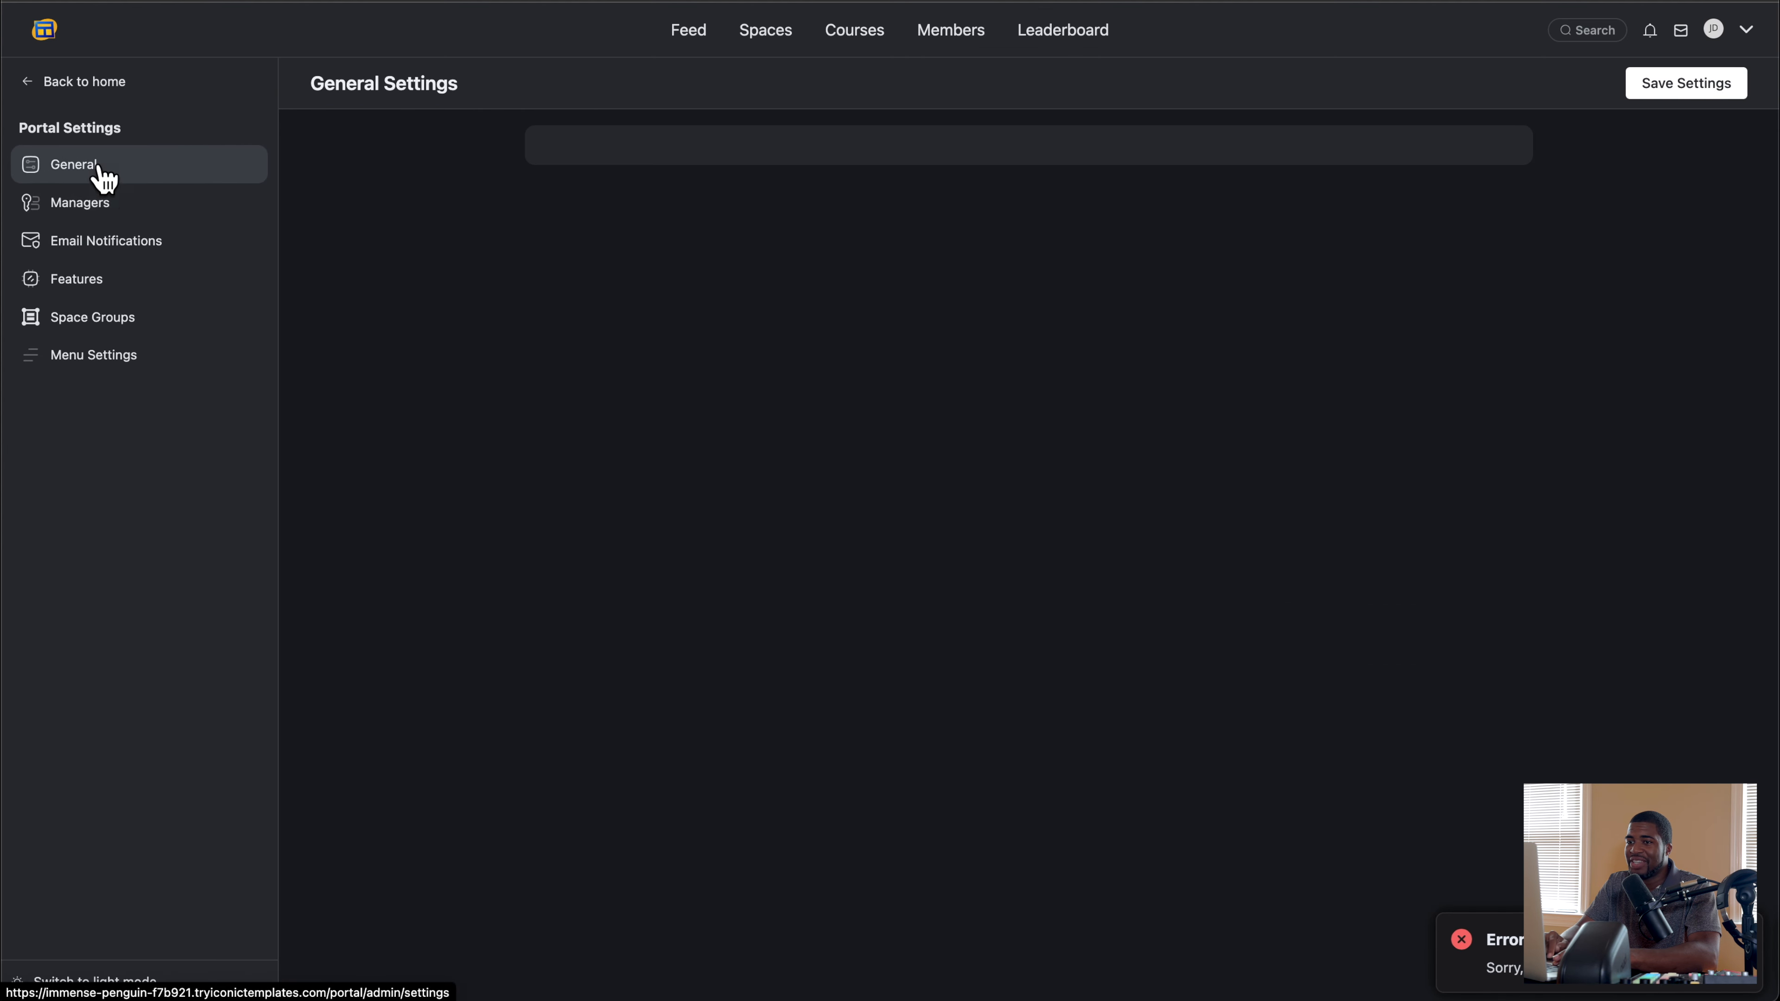
pyautogui.click(102, 246)
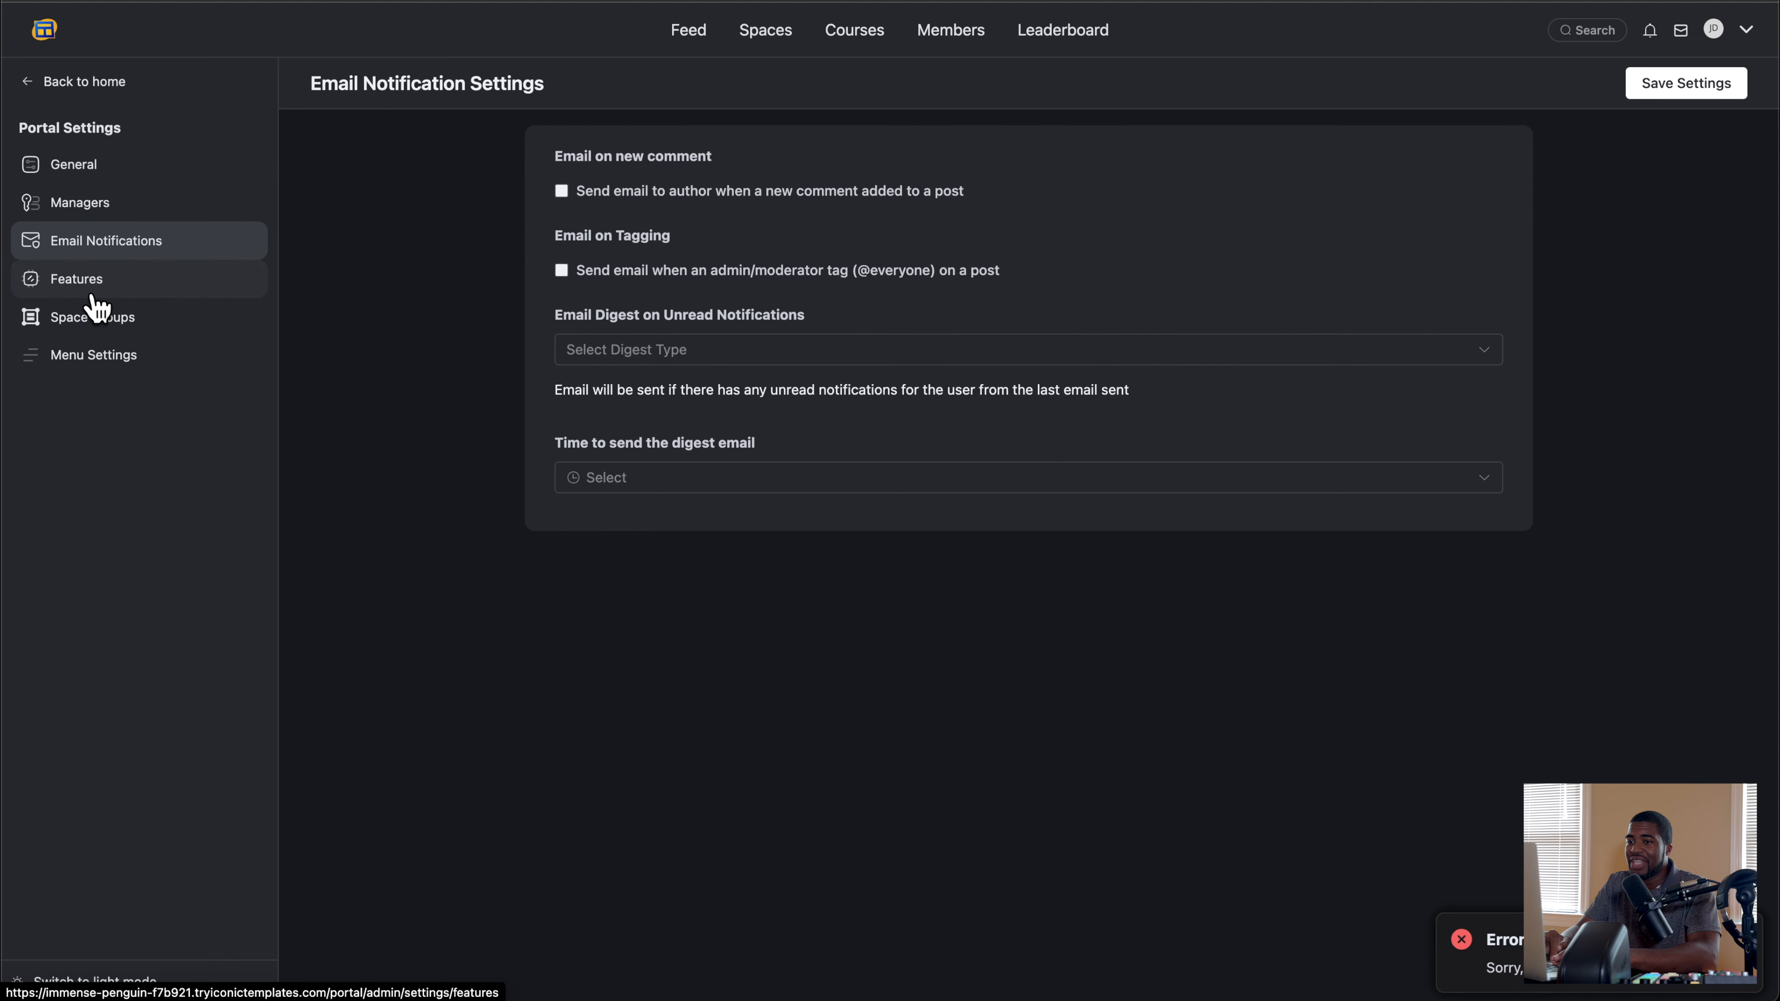
pyautogui.click(91, 301)
pyautogui.click(93, 328)
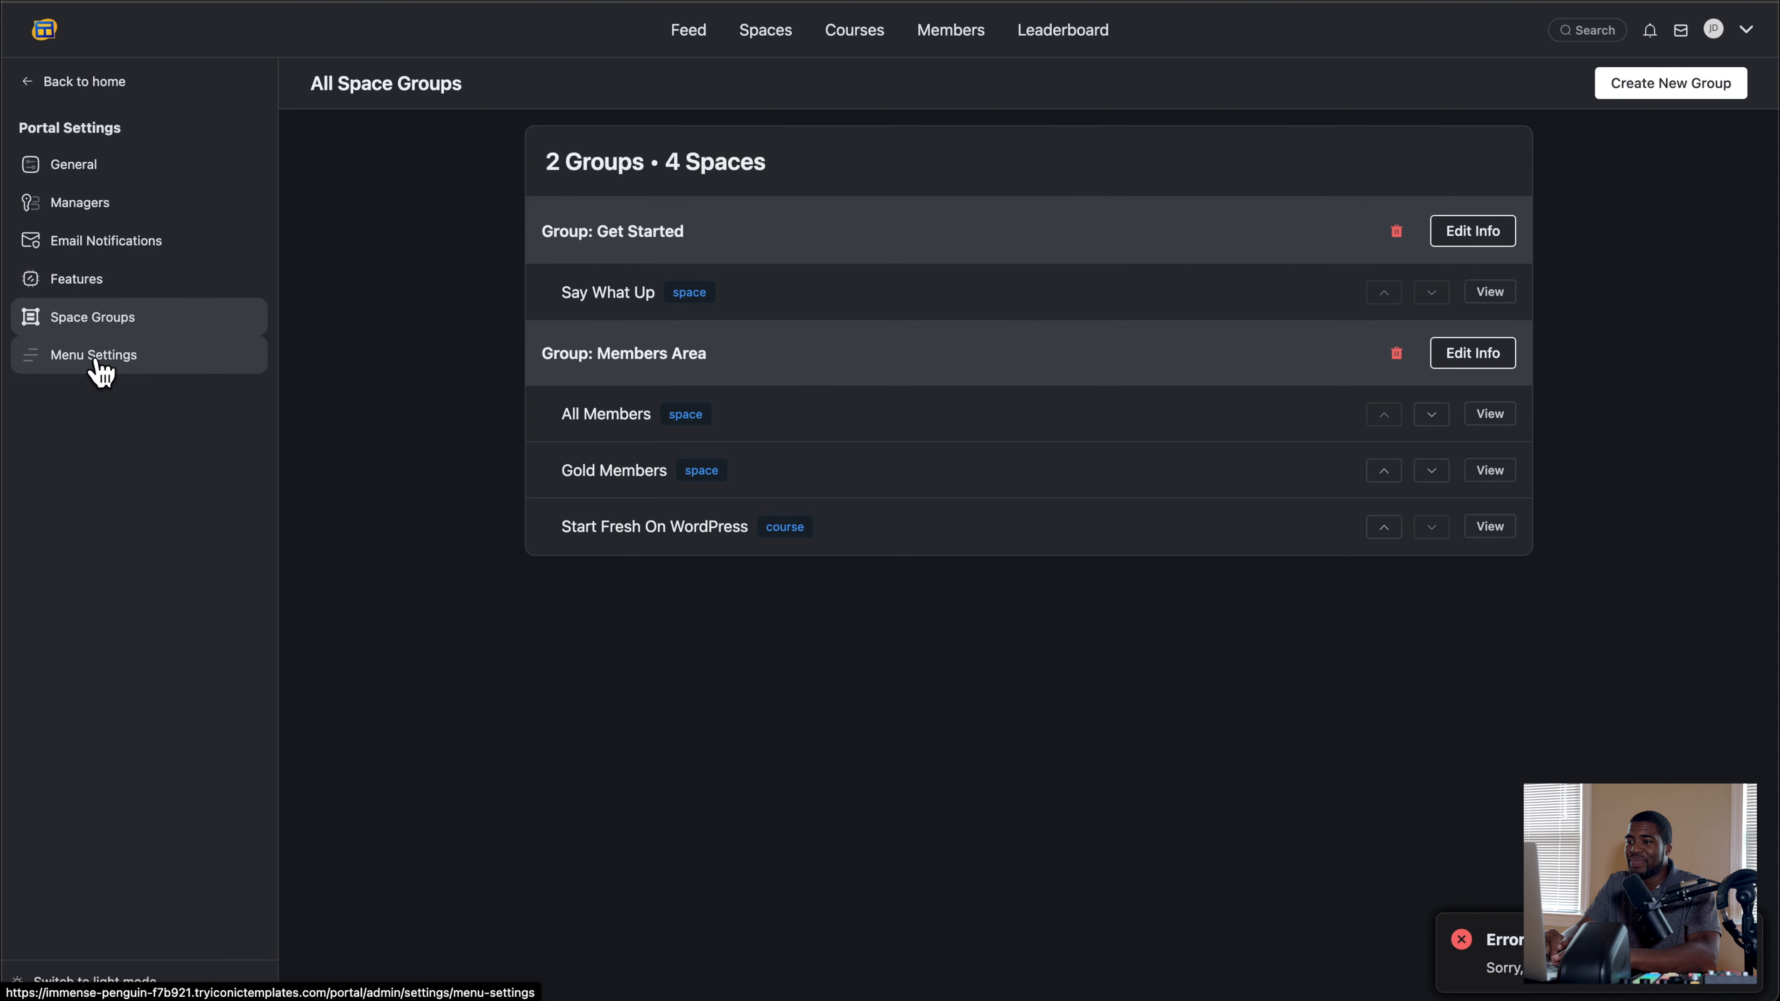
pyautogui.click(99, 367)
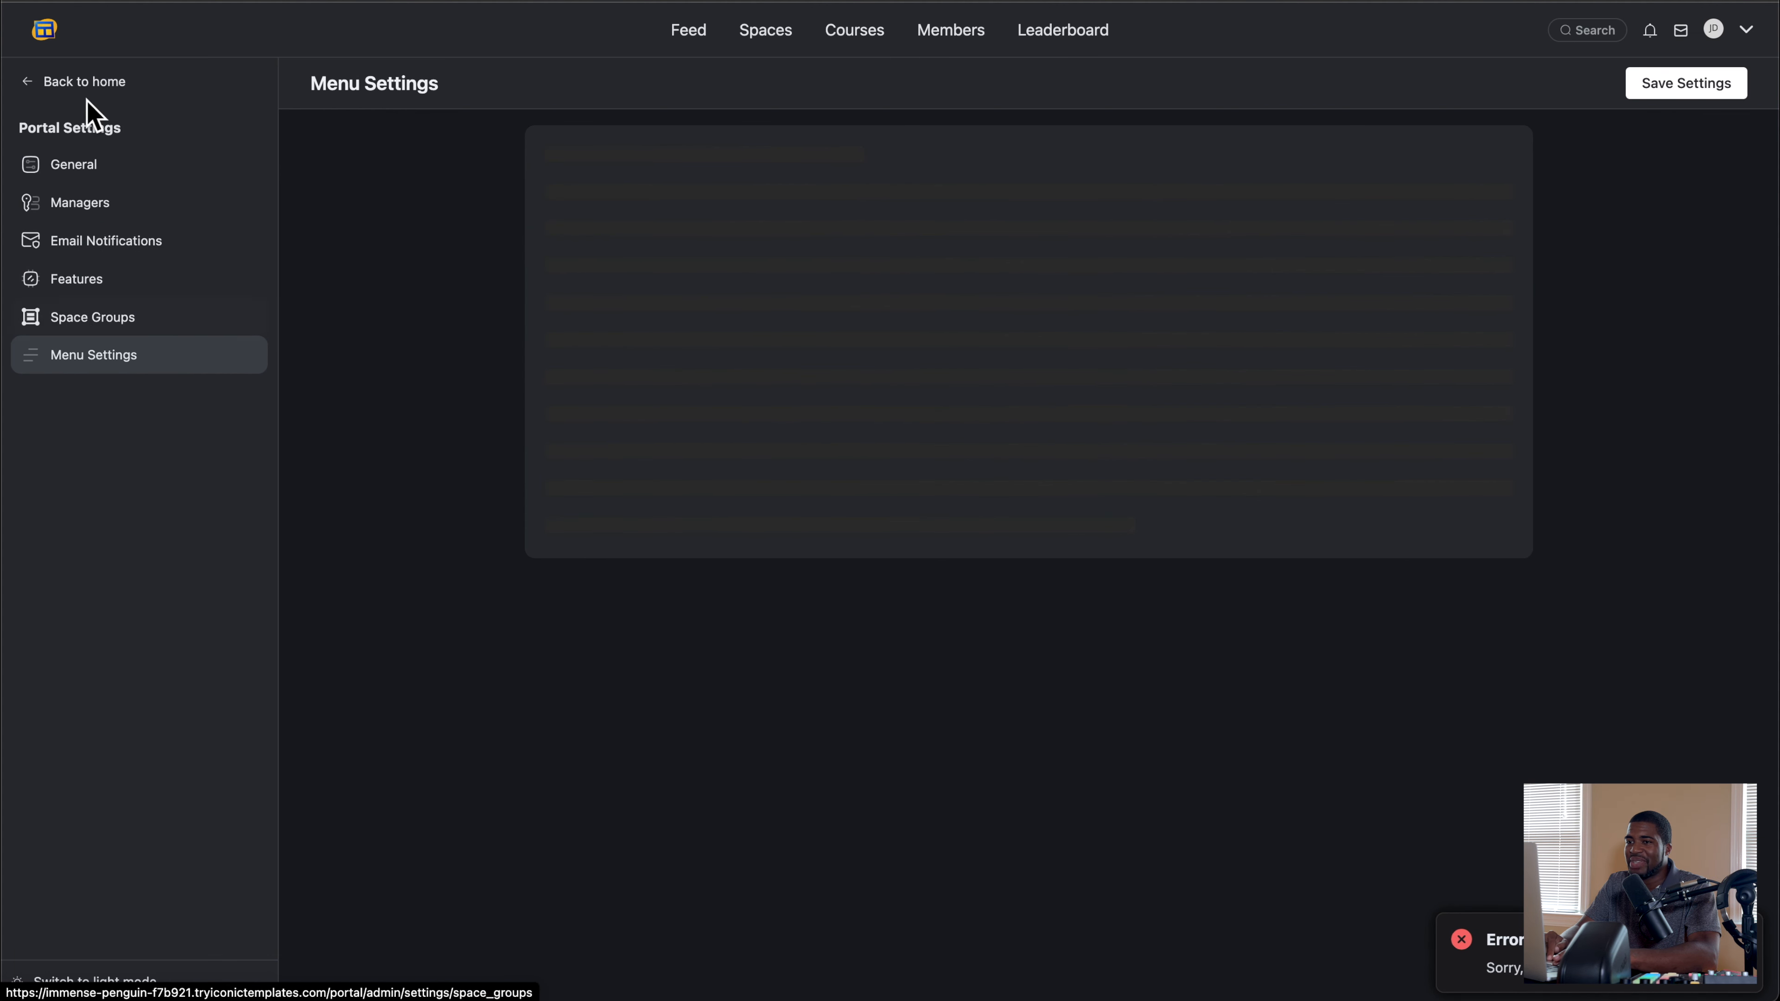
pyautogui.click(69, 85)
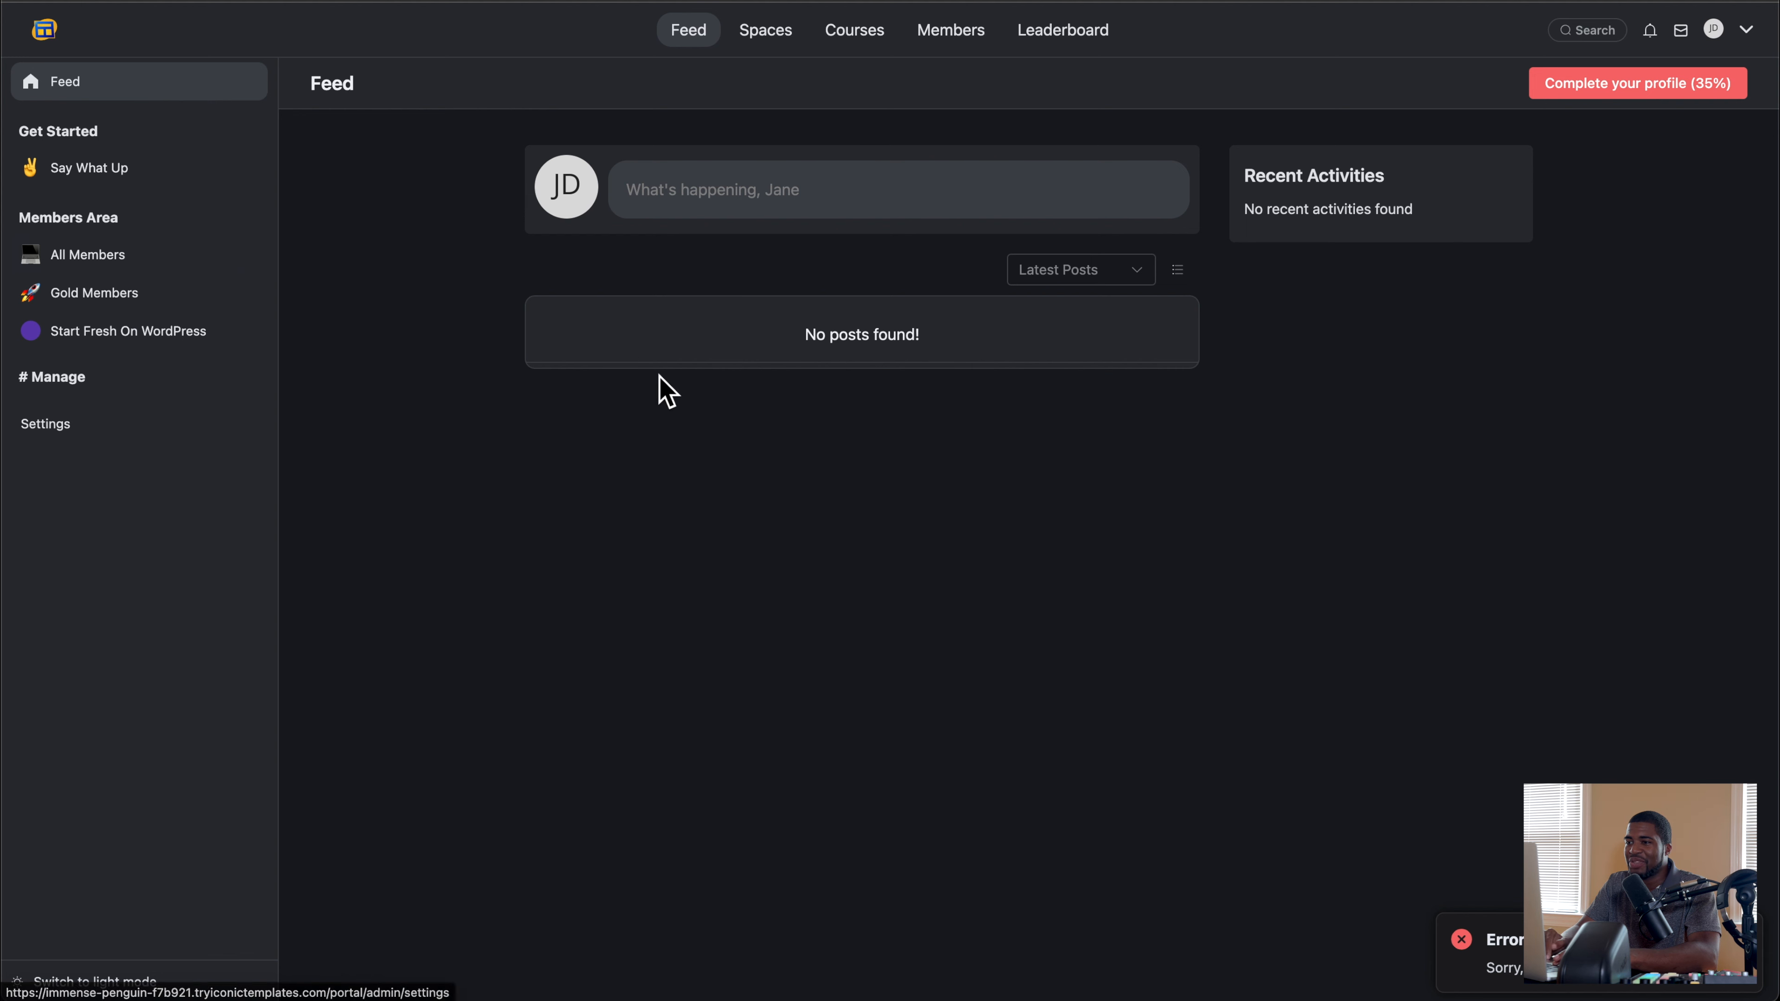
pyautogui.click(966, 35)
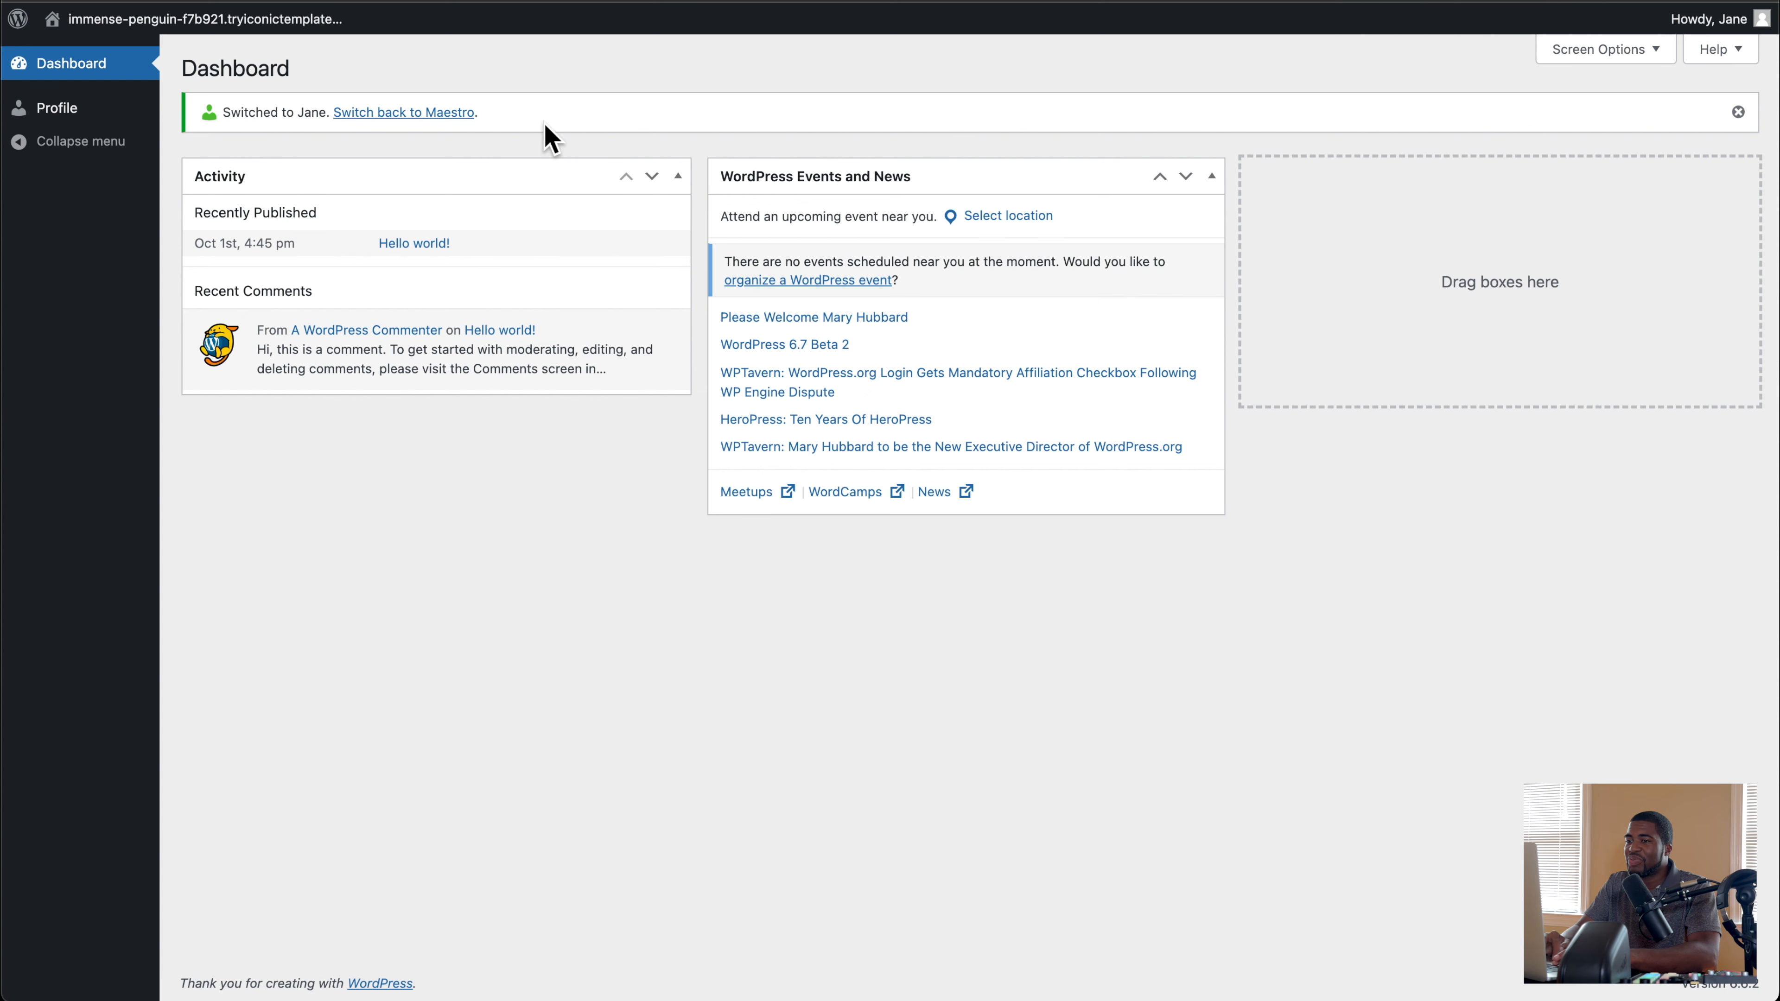
# Step: Switch back to the administrator account and grant the moderator the Community Admin (All Access) role under the portal's Community Managers
pyautogui.click(446, 115)
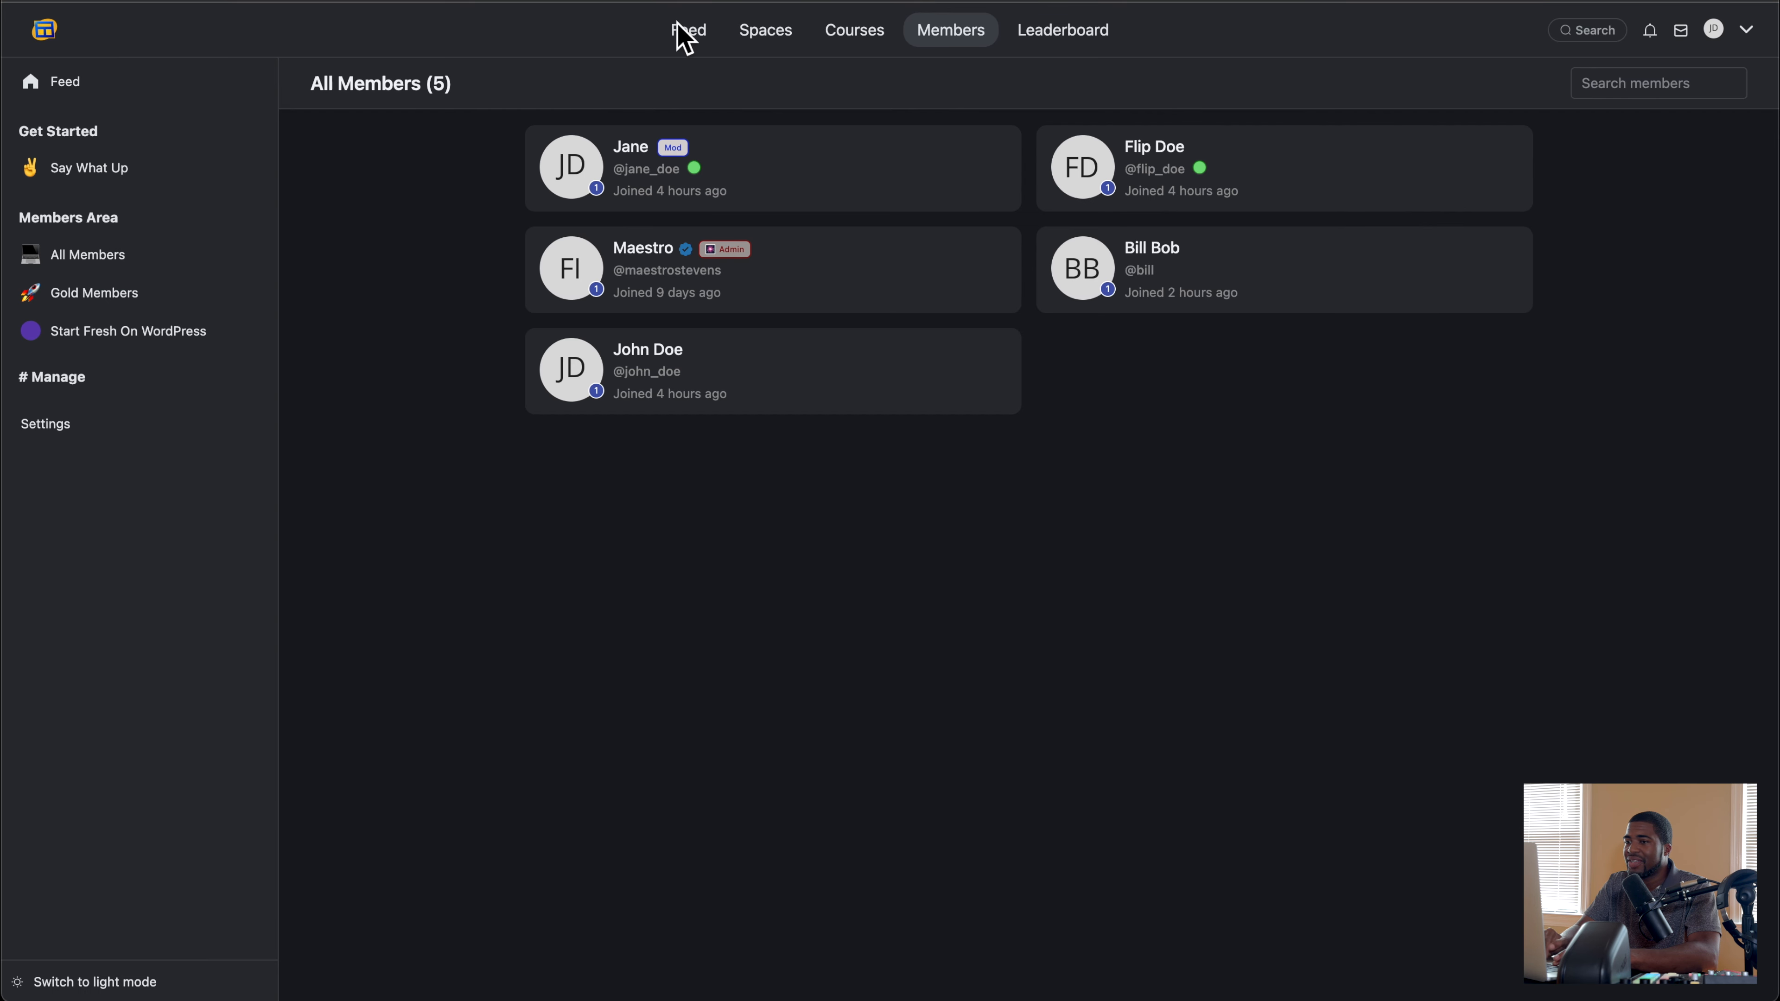
pyautogui.click(92, 1)
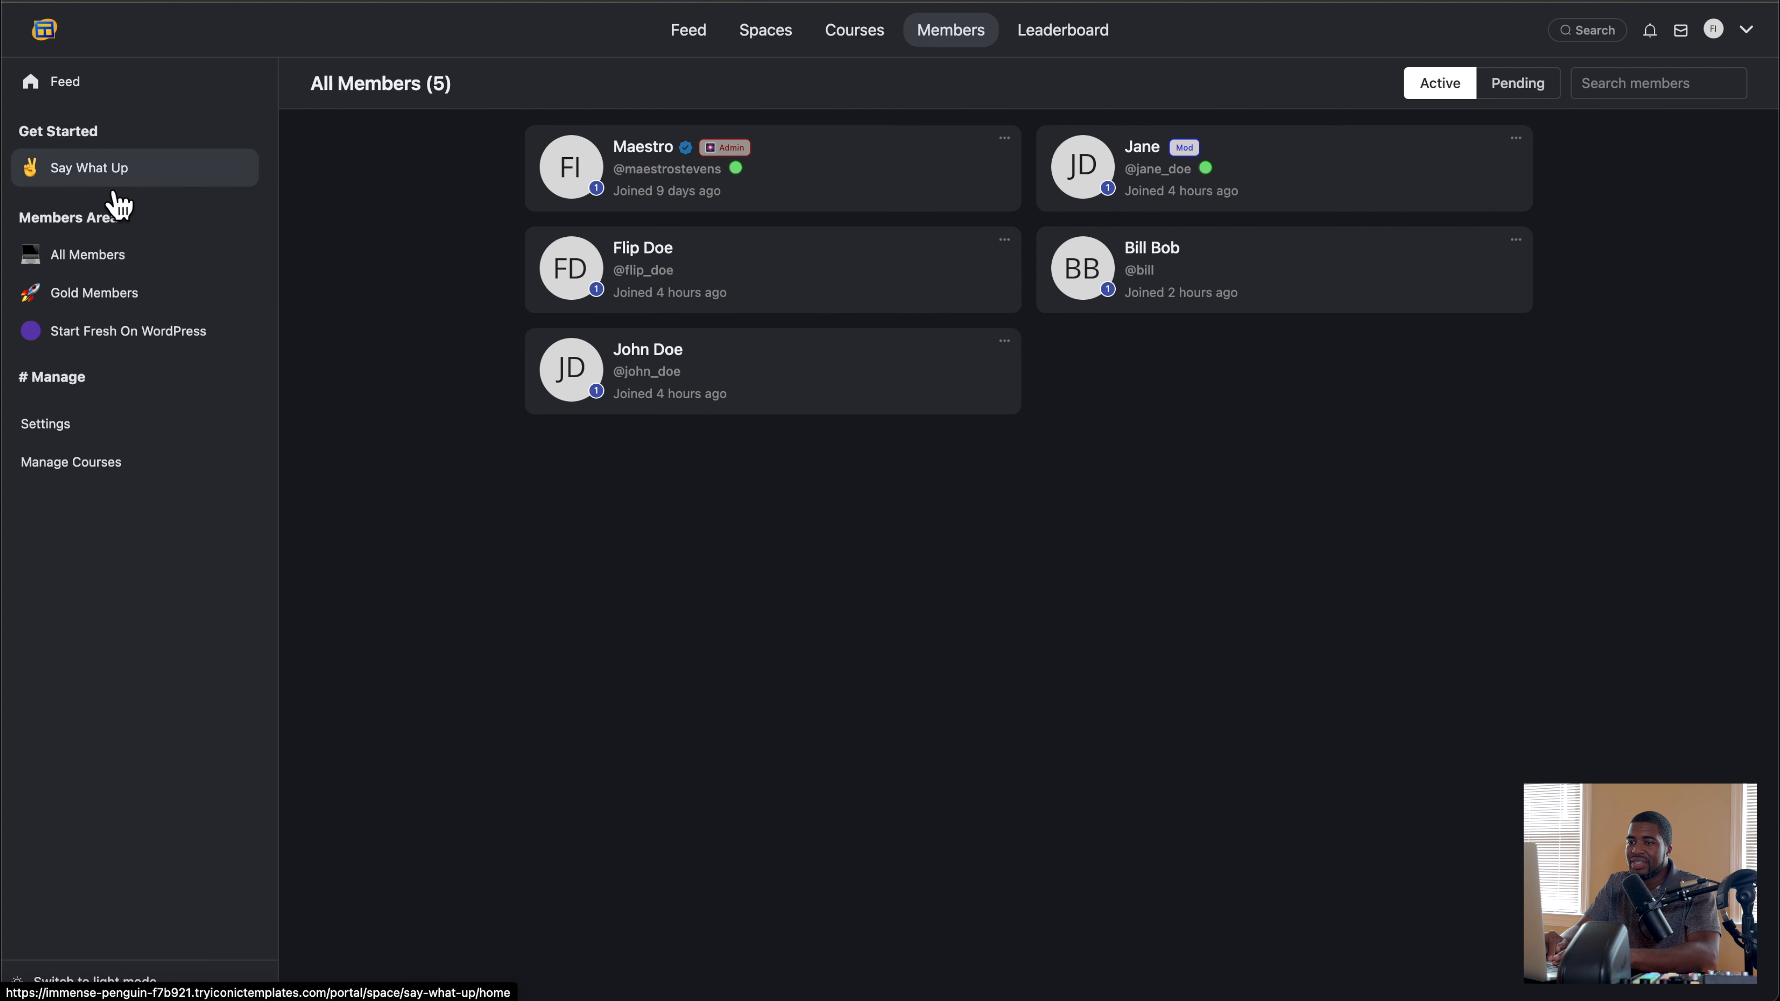
pyautogui.click(77, 424)
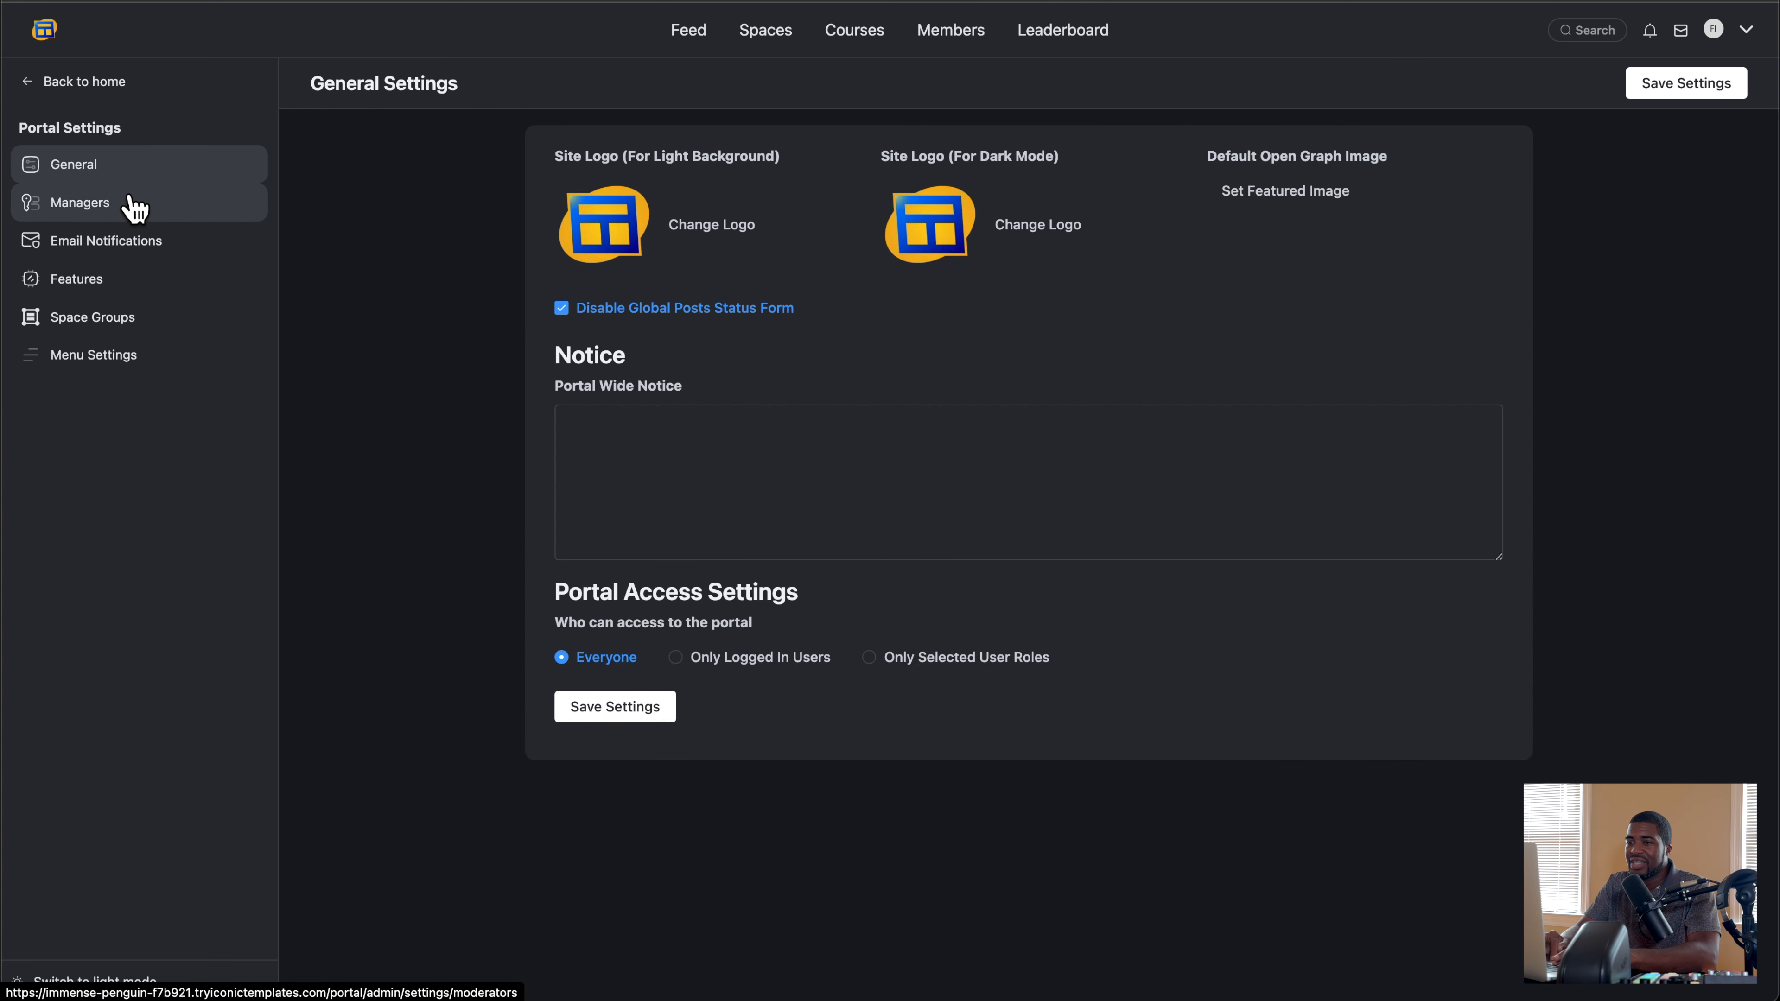
pyautogui.click(136, 212)
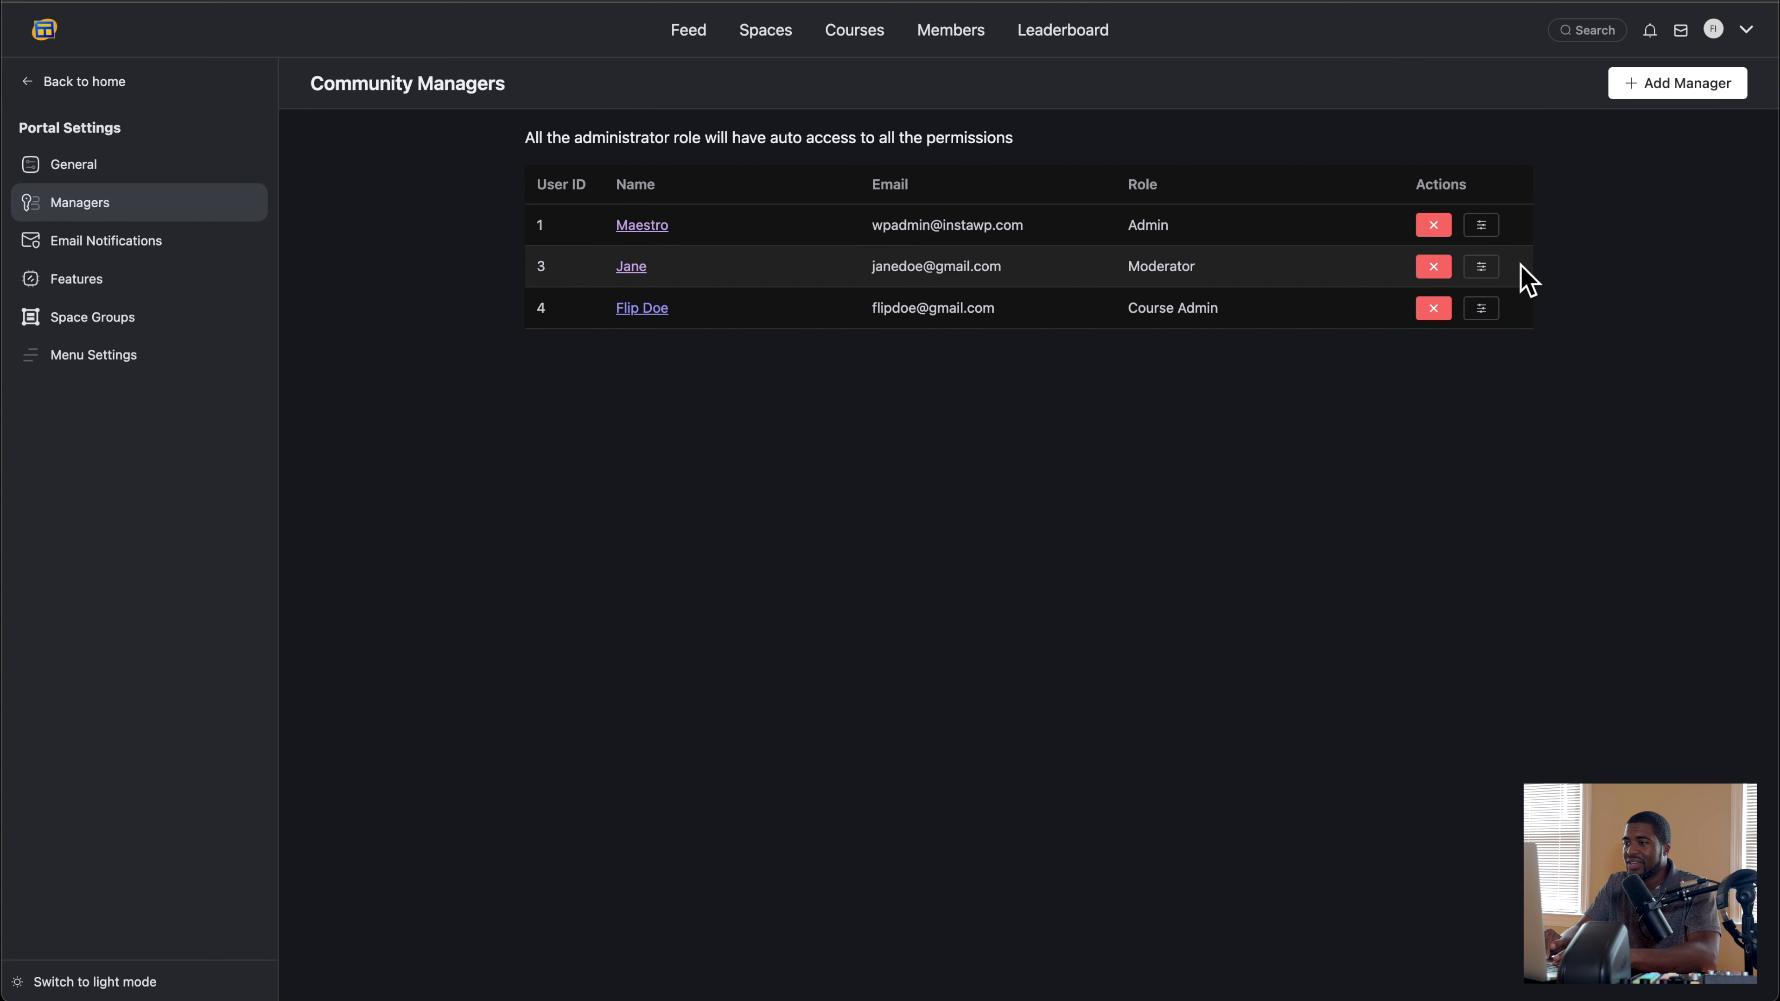
pyautogui.click(1481, 268)
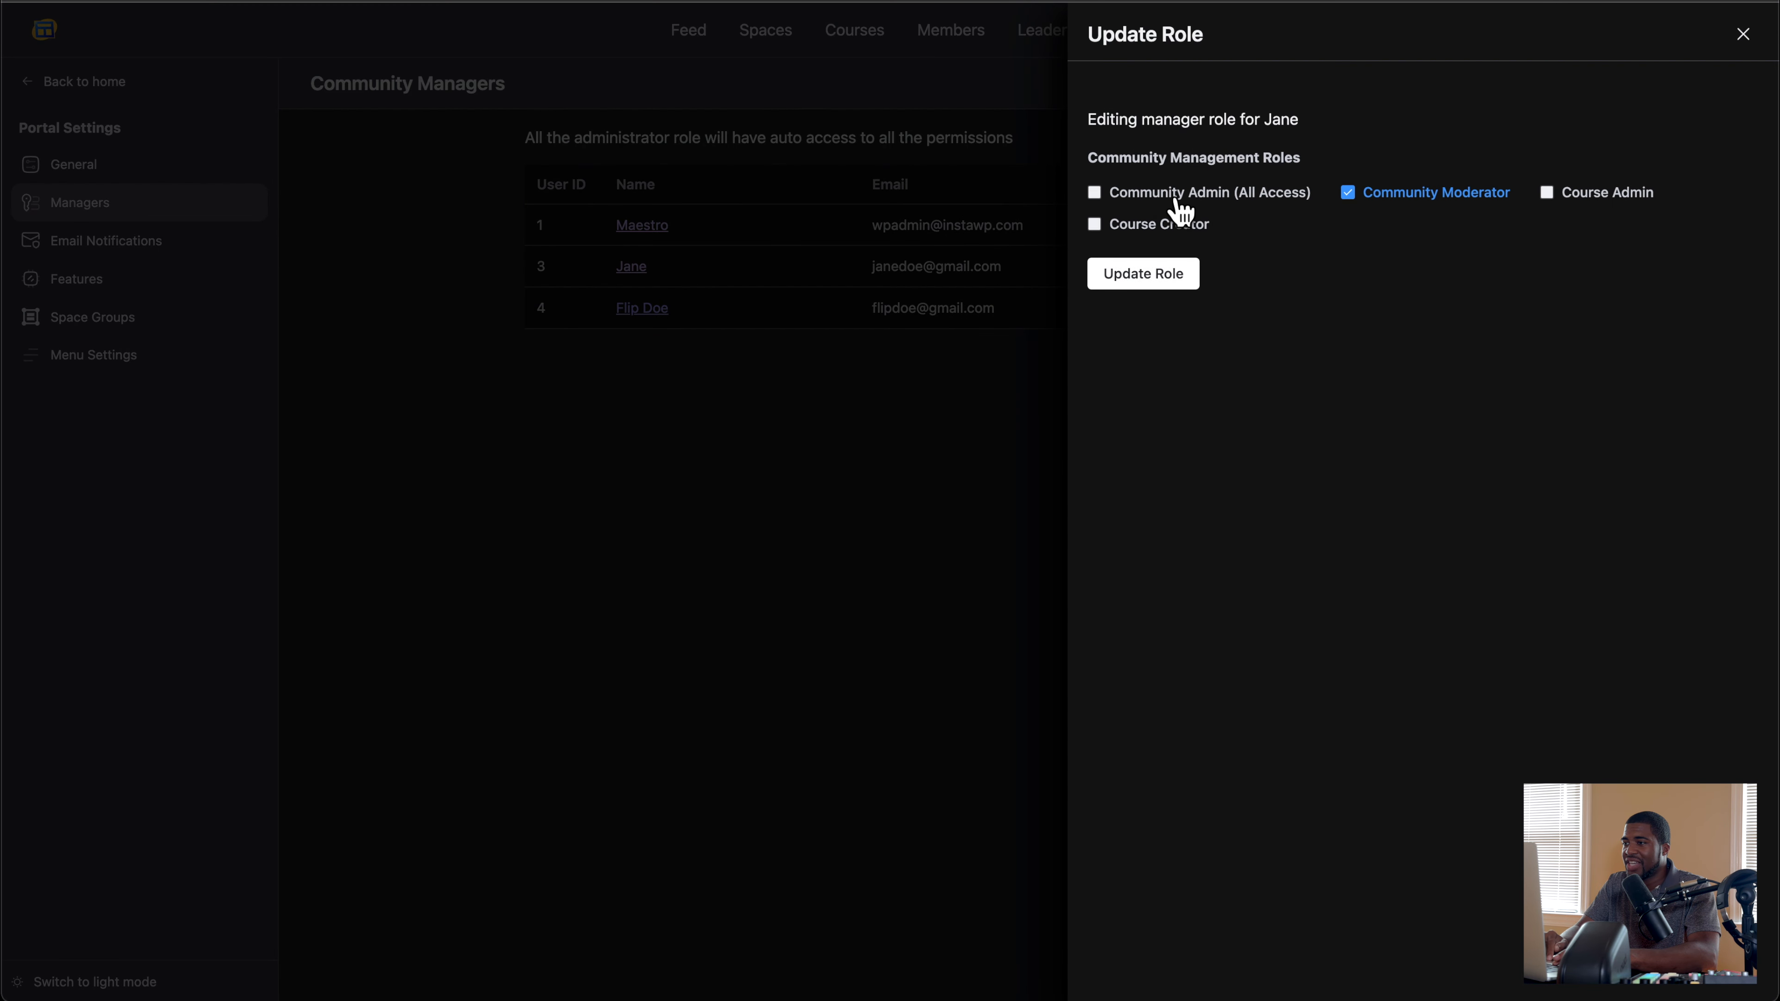
pyautogui.click(1095, 193)
pyautogui.click(1156, 279)
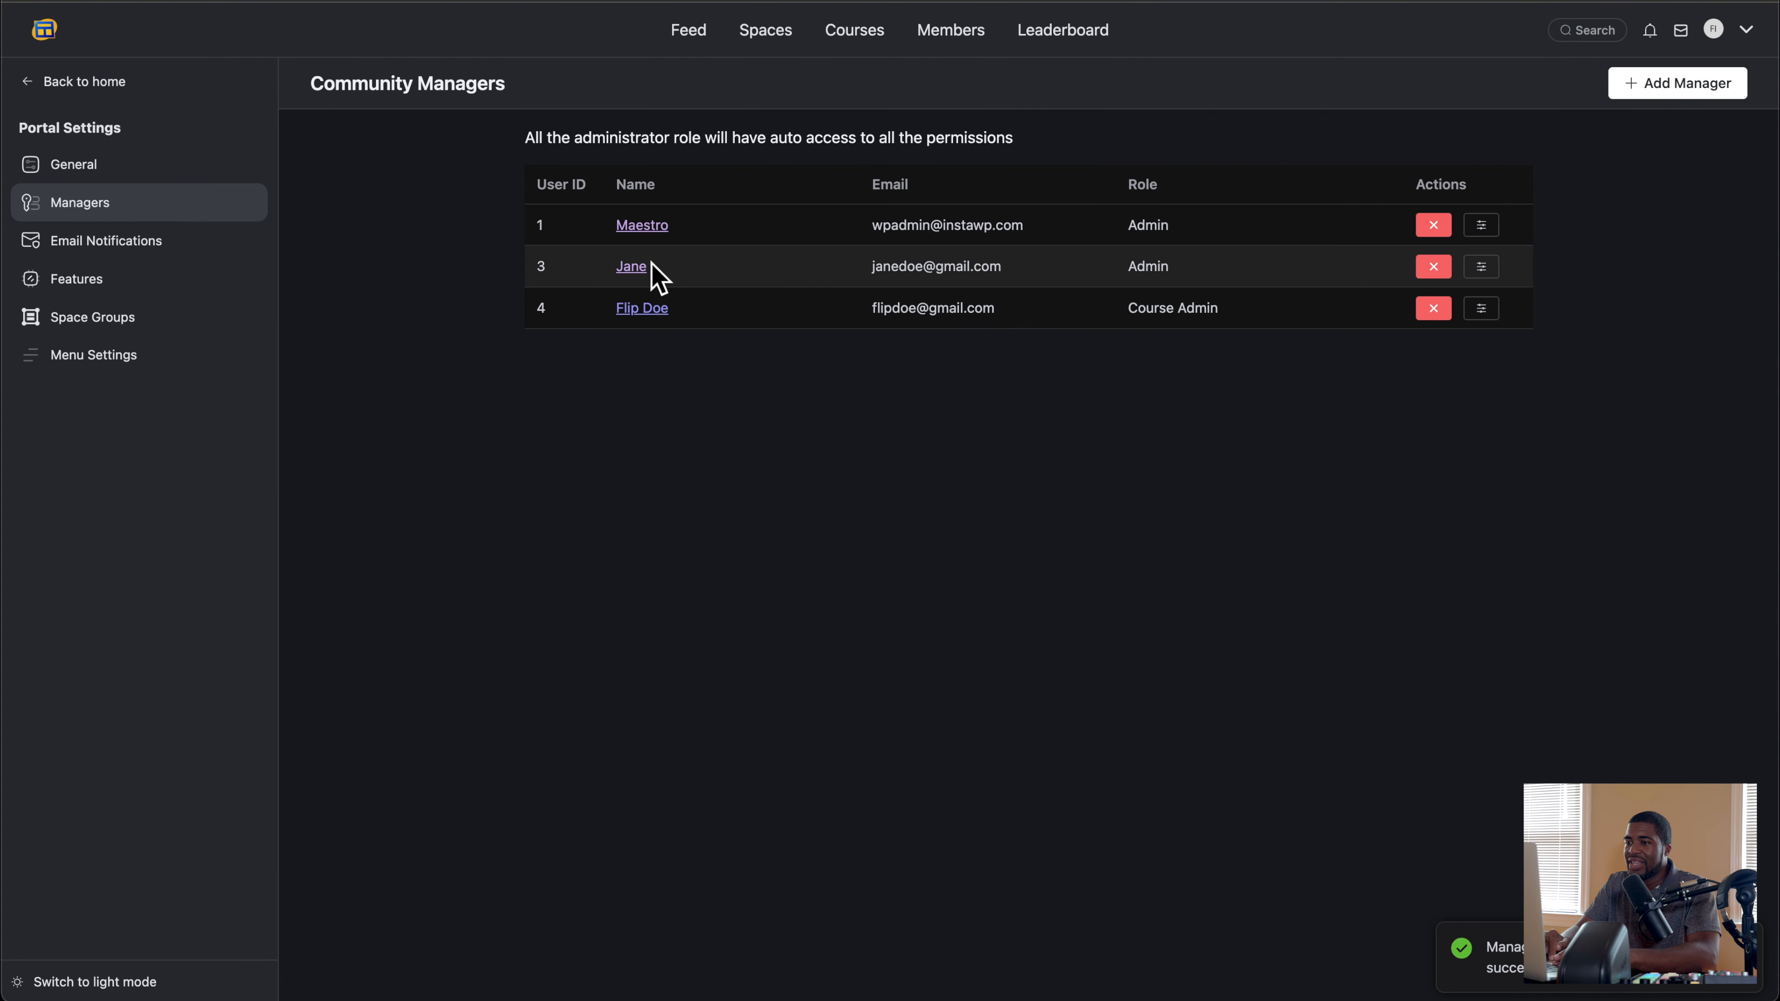
# Step: Try to open the promoted moderator's profile from the Community Managers list
pyautogui.click(631, 273)
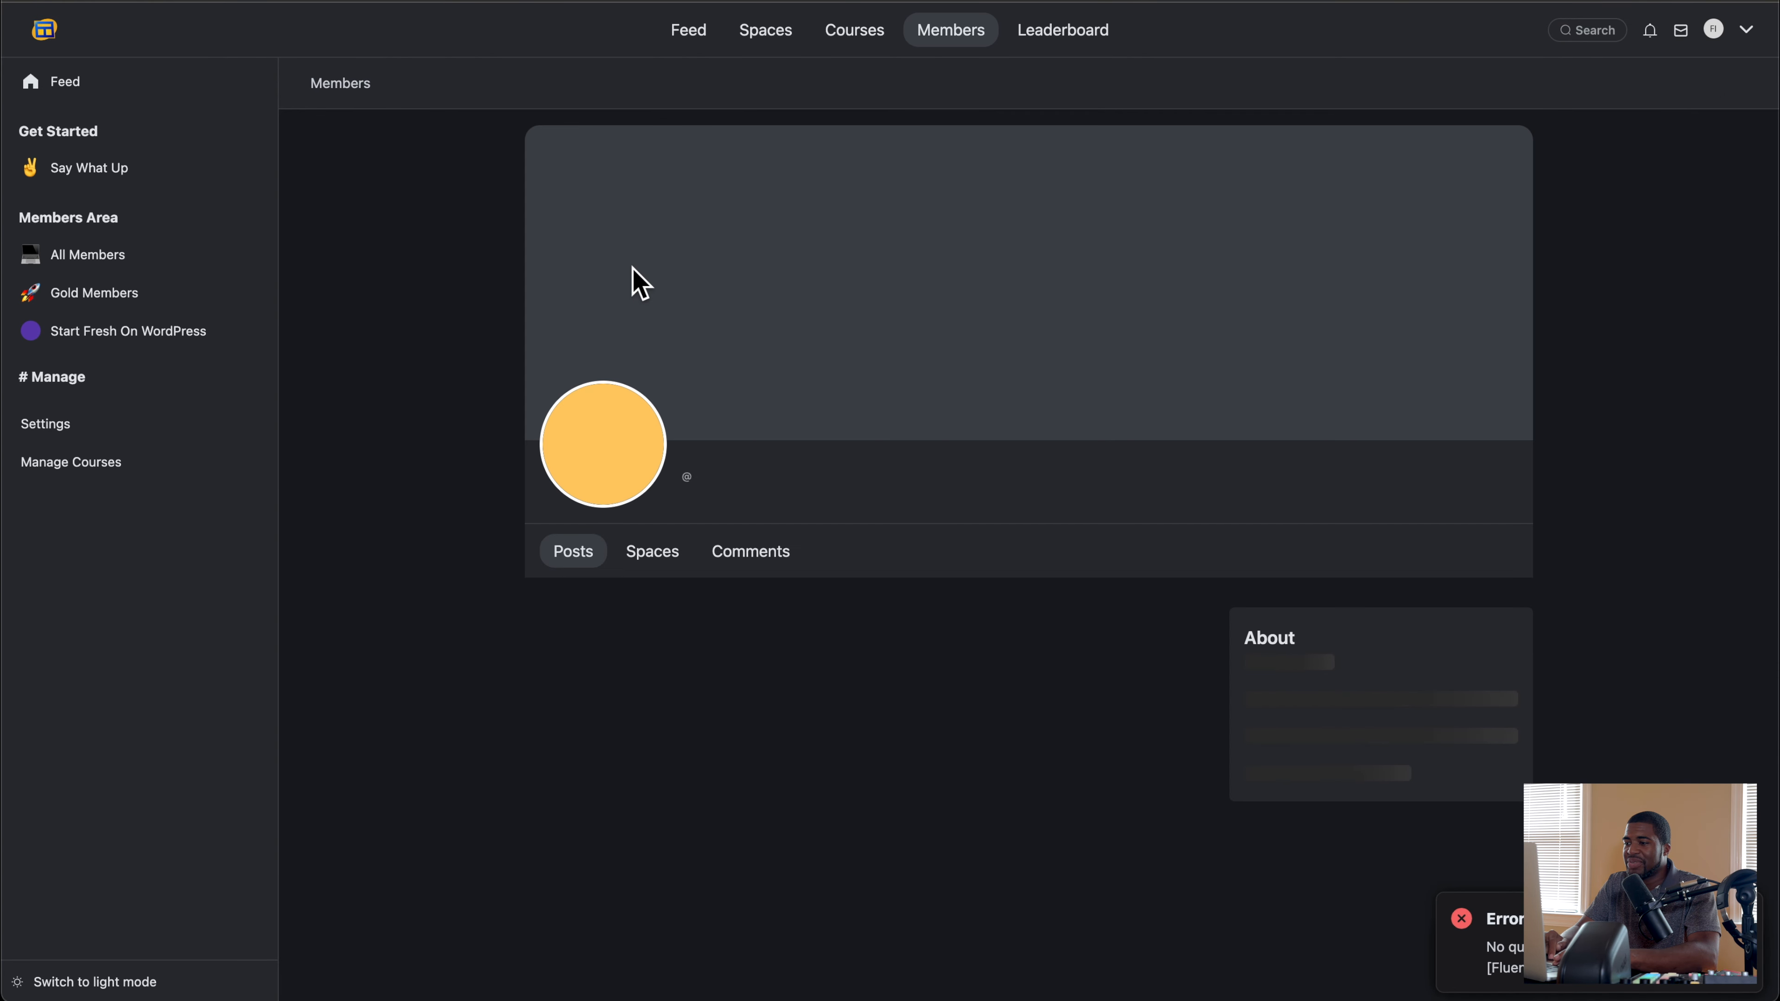
pyautogui.scroll(-1, 971, 343)
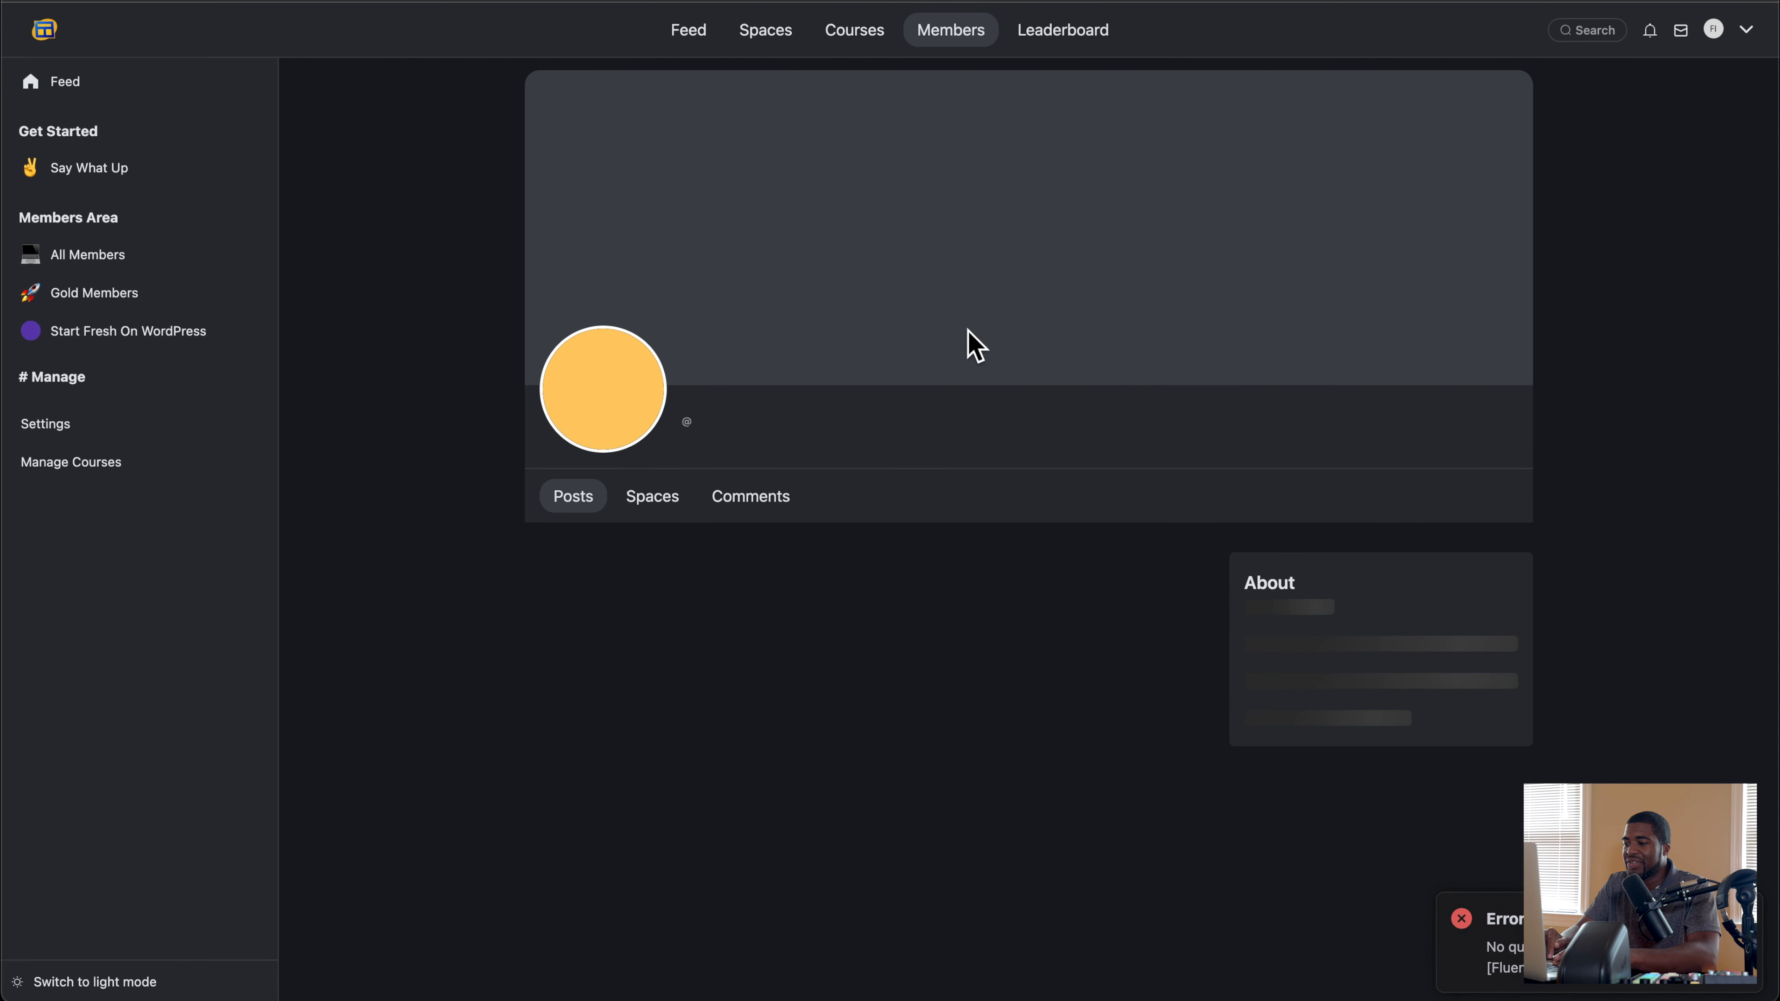
pyautogui.scroll(1, 971, 344)
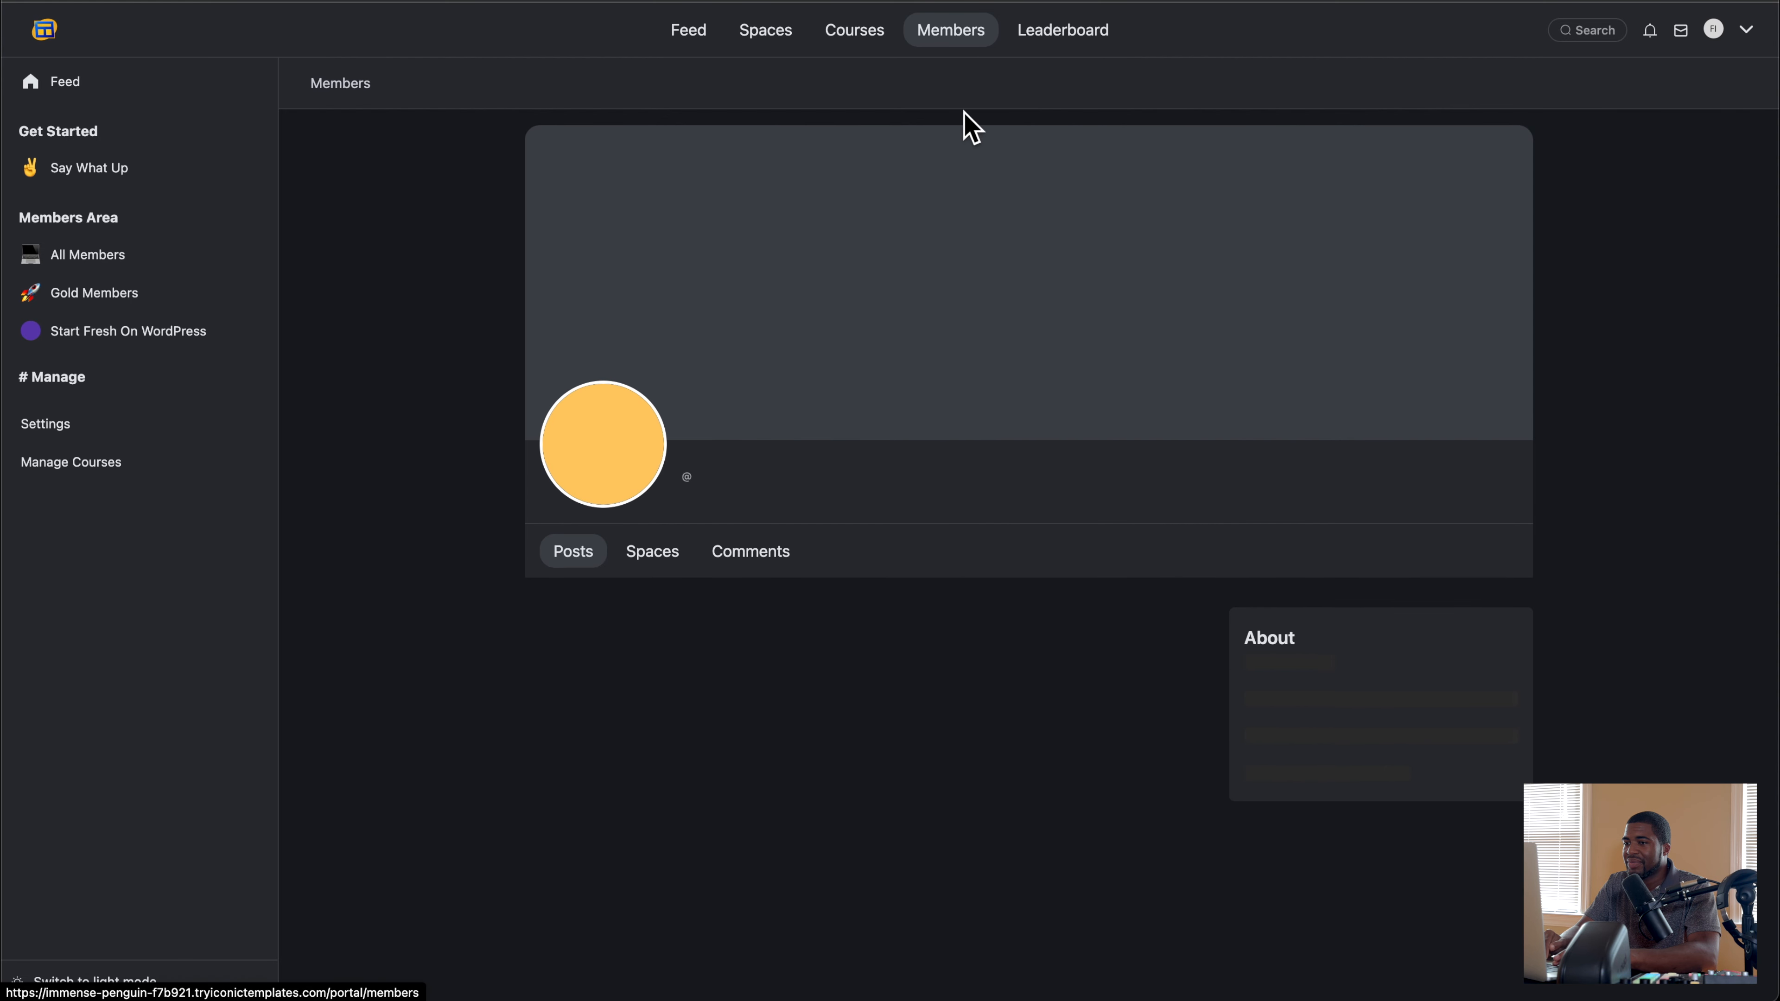
# Step: Edit the promoted moderator's profile from the Members directory, setting the badge to Admin and saving the profile
pyautogui.click(943, 34)
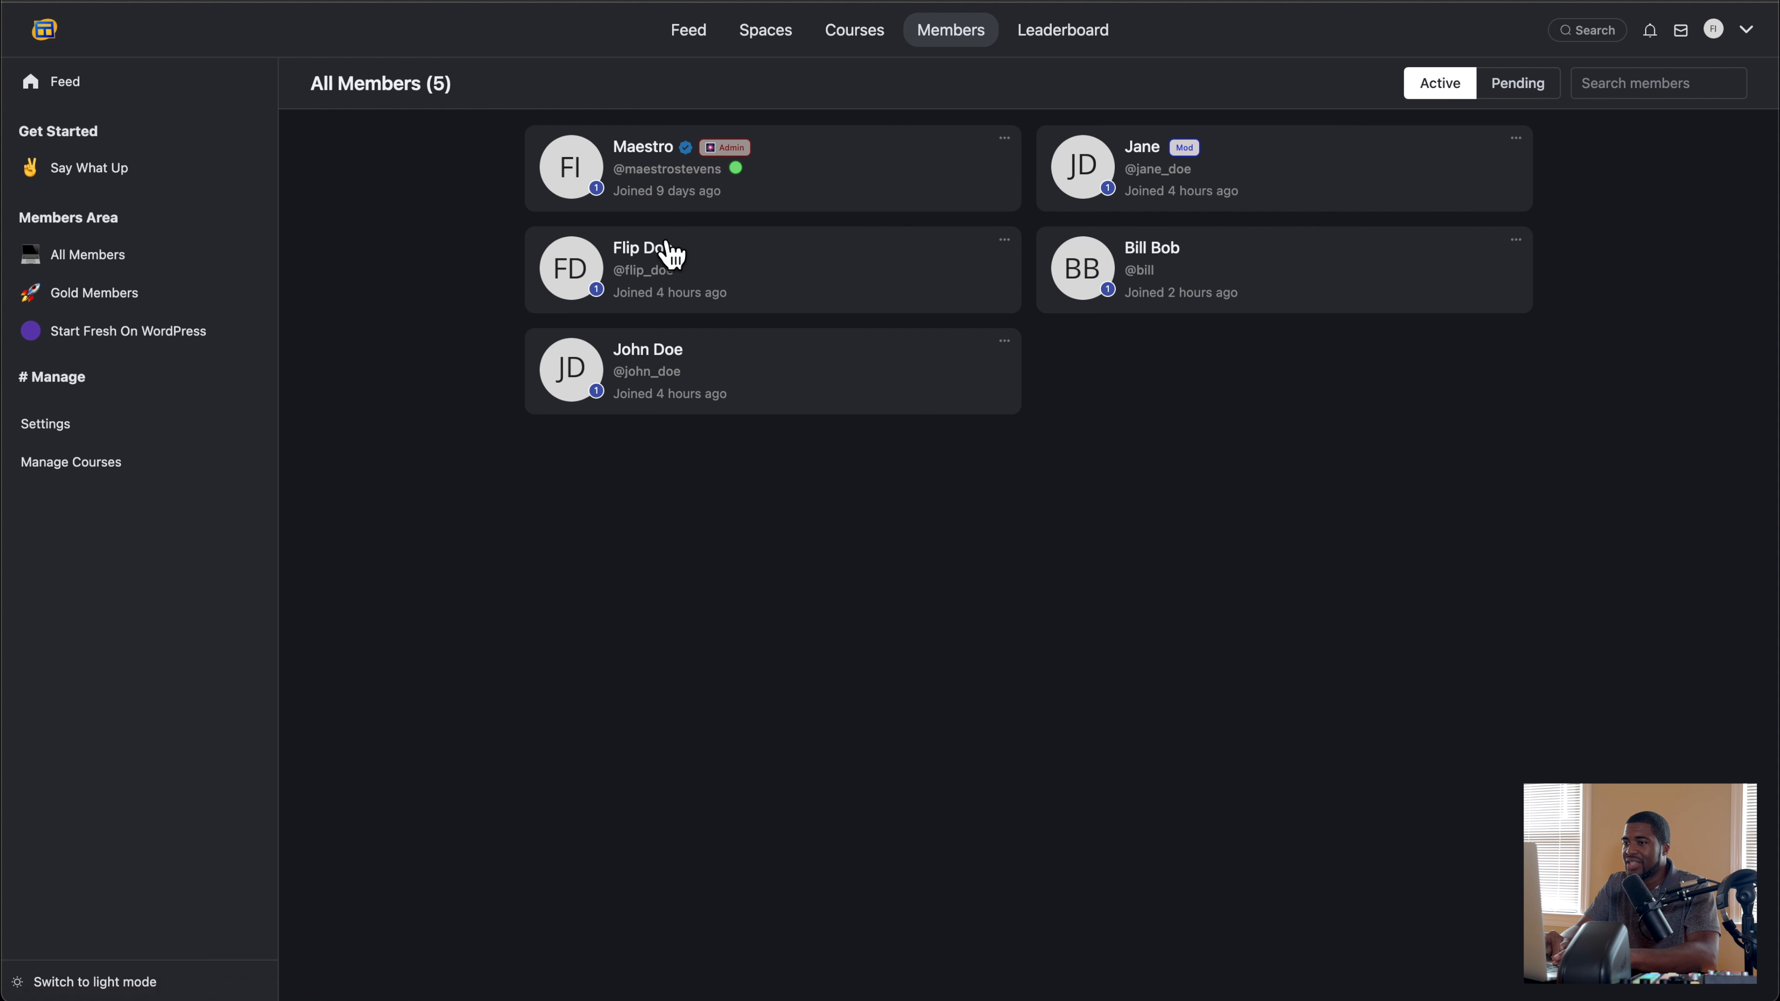
pyautogui.click(1142, 148)
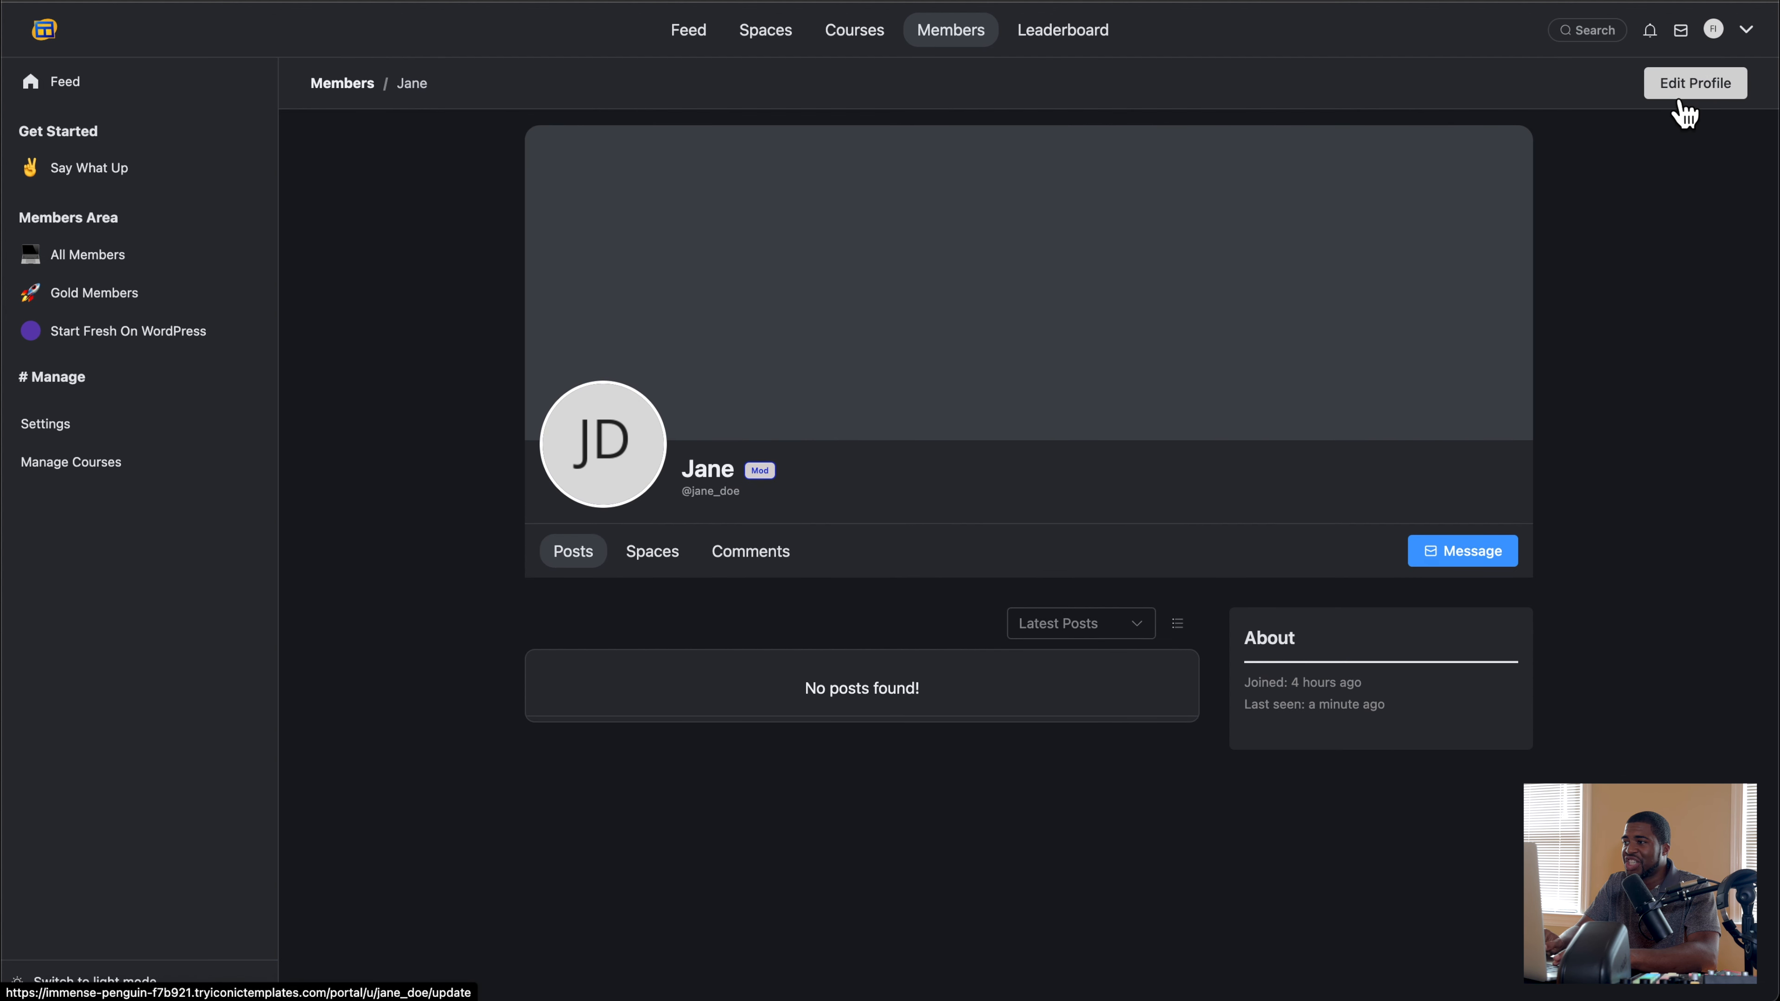
pyautogui.scroll(-2, 904, 477)
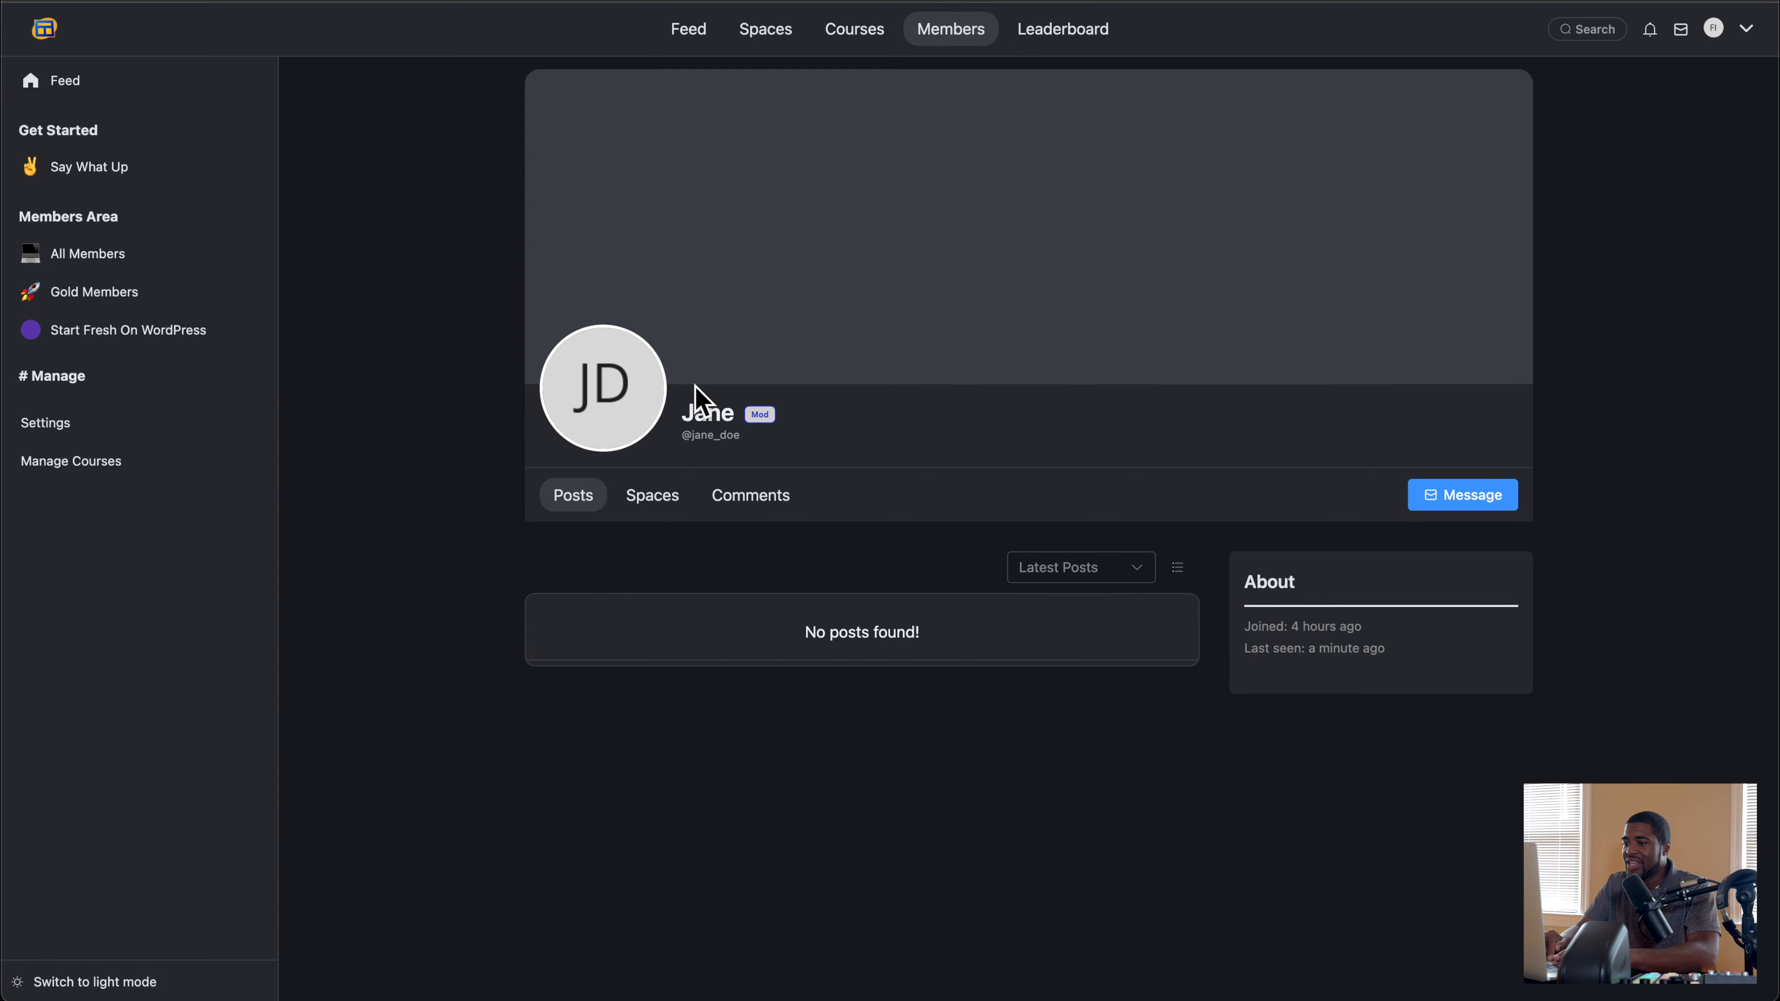
pyautogui.scroll(2, 697, 393)
pyautogui.click(1655, 94)
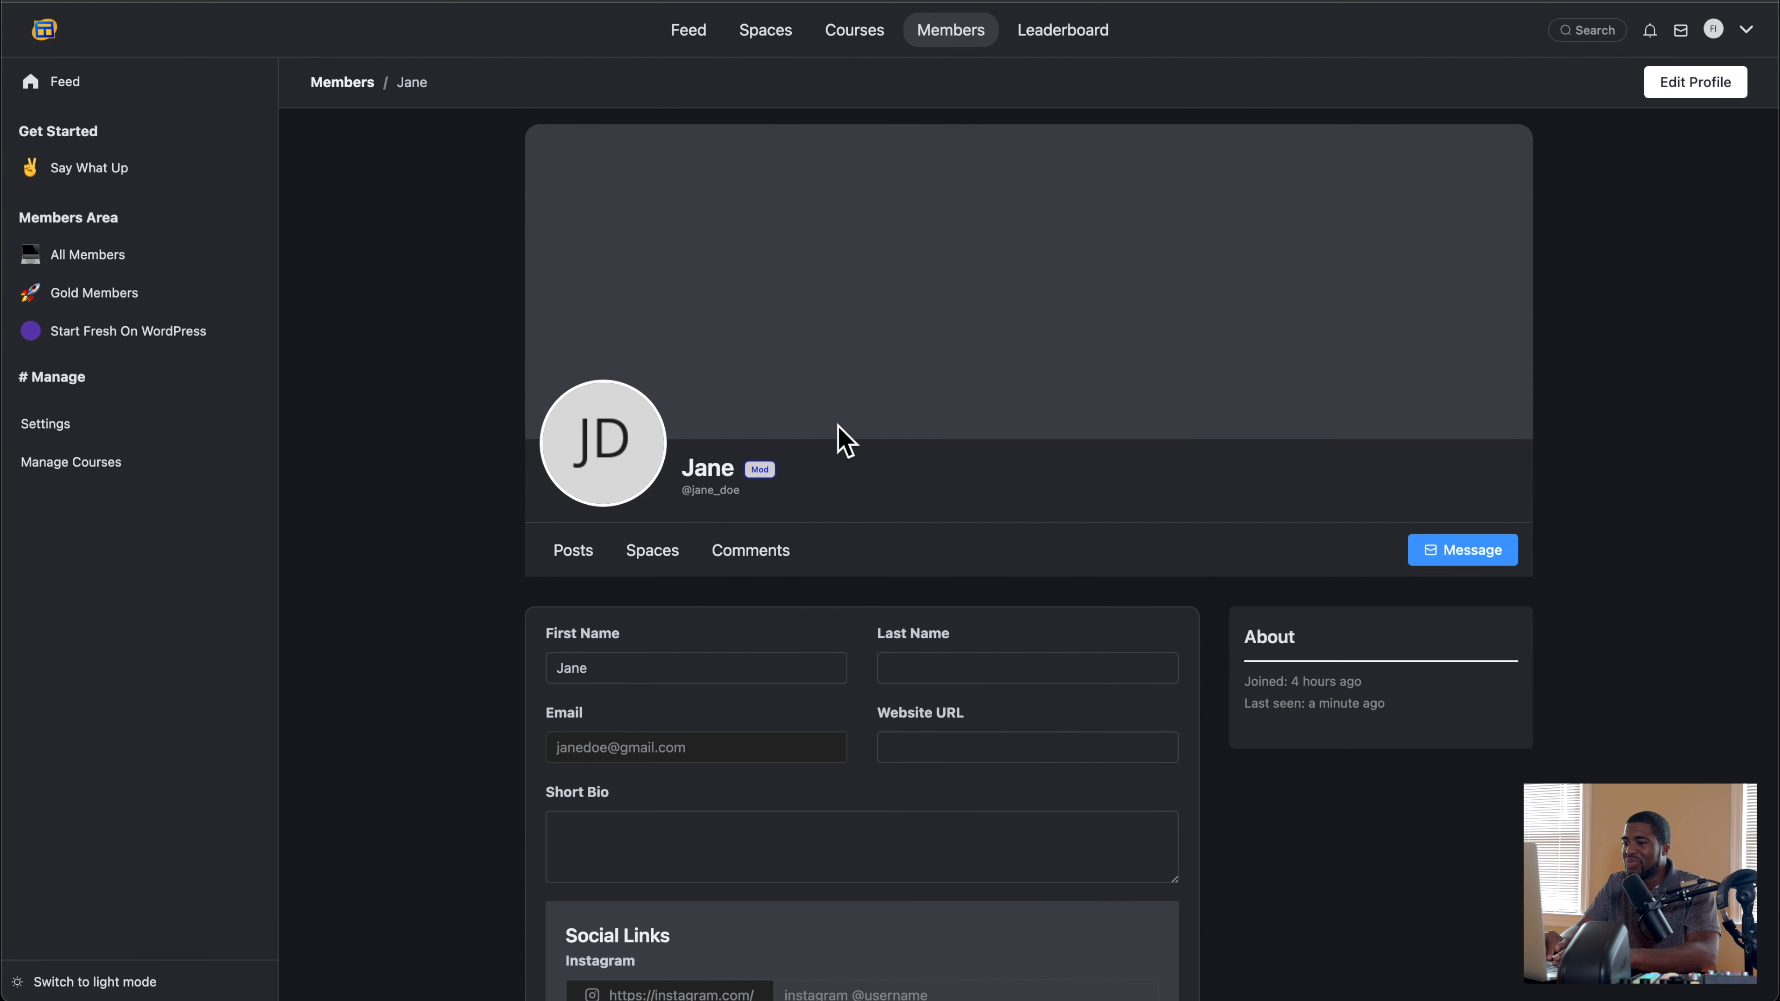
pyautogui.scroll(-10, 838, 434)
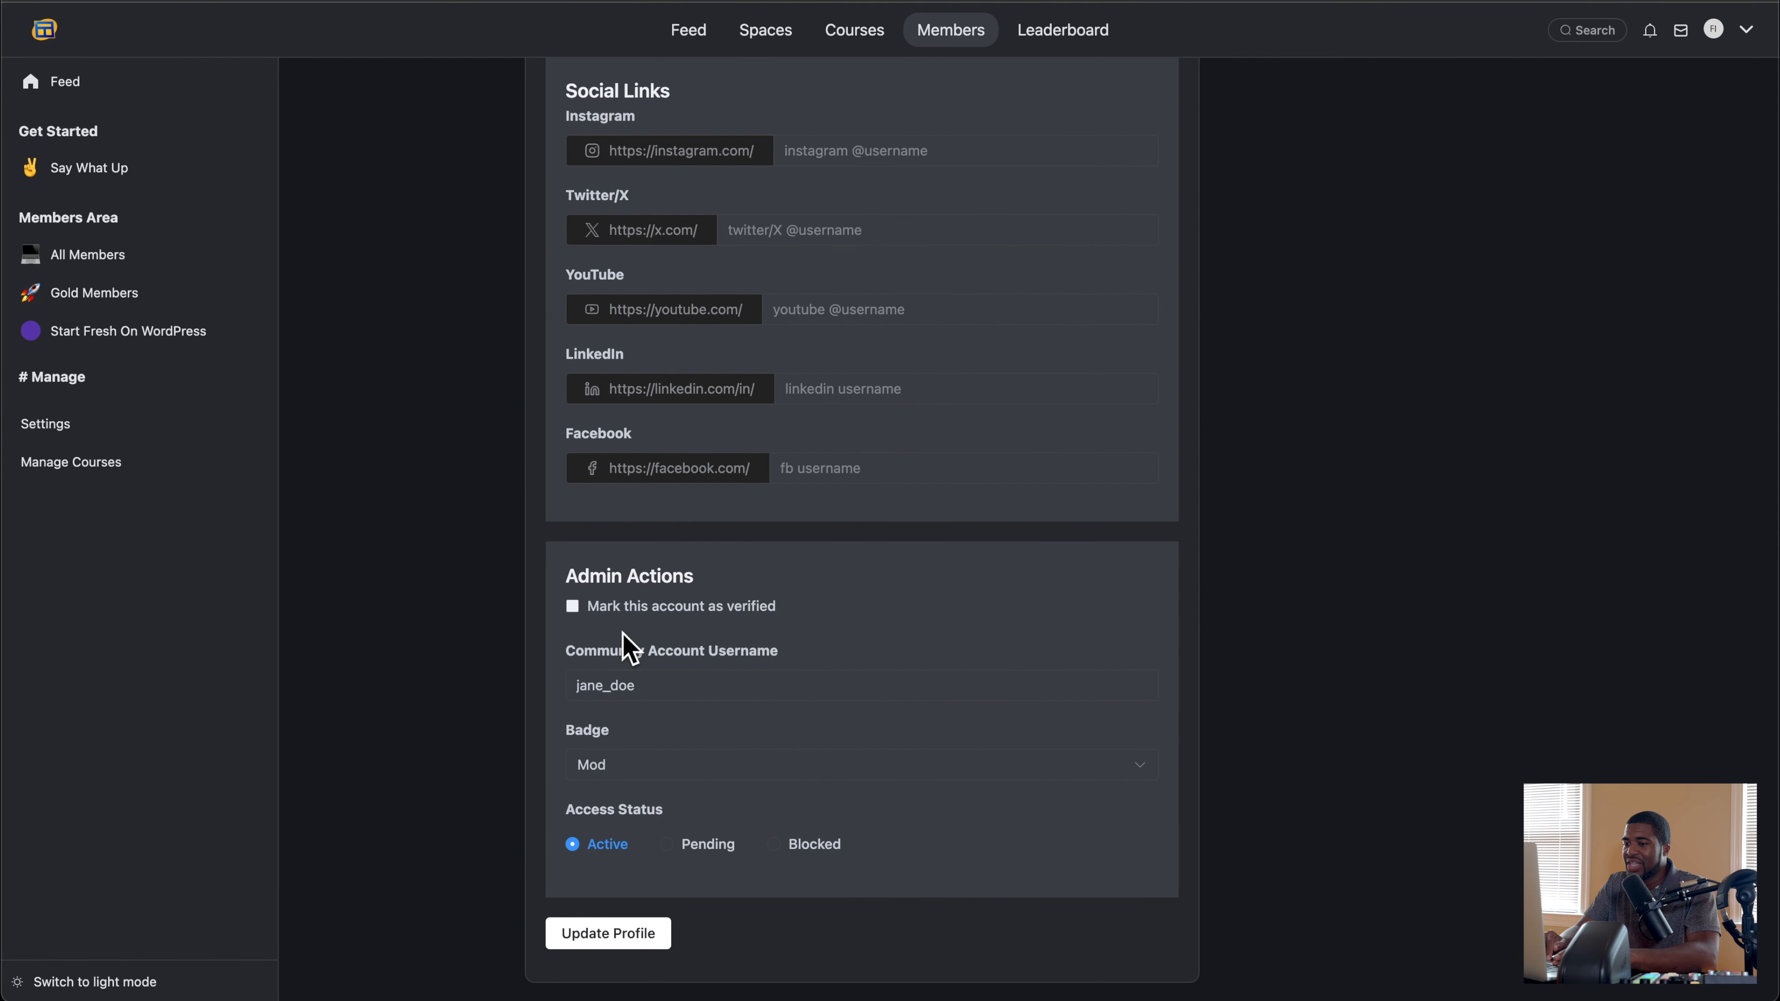
pyautogui.click(620, 773)
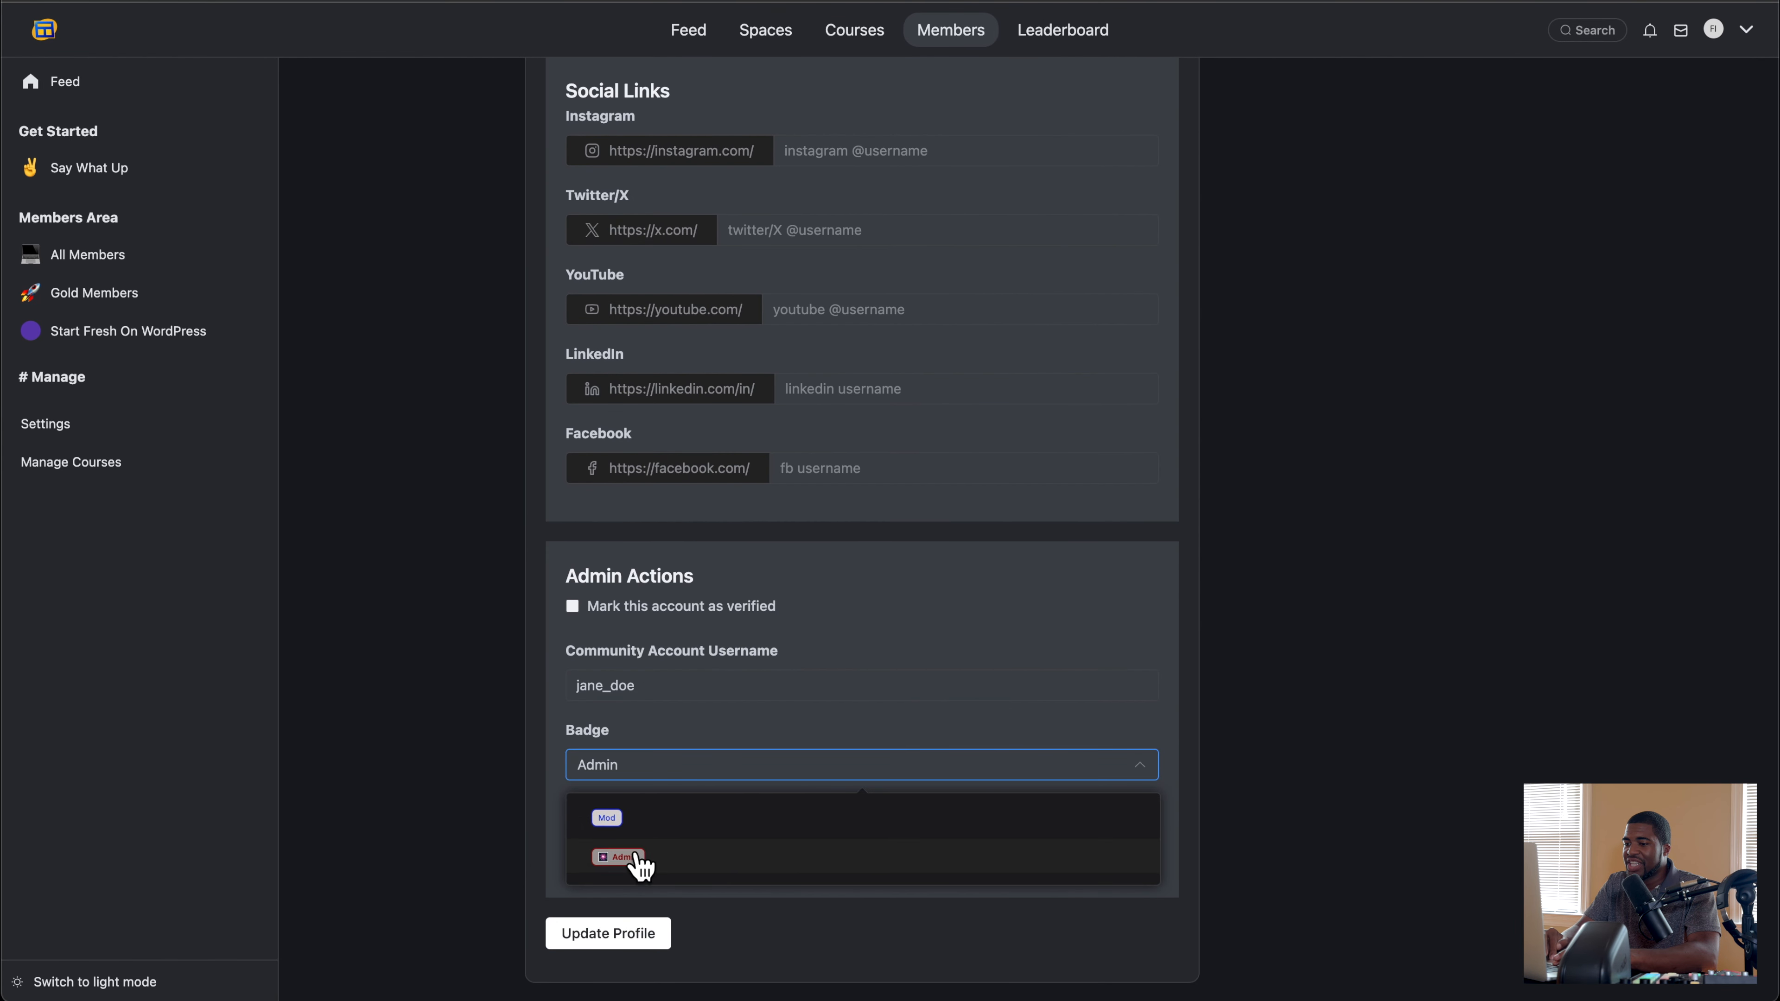
pyautogui.click(632, 866)
pyautogui.click(615, 933)
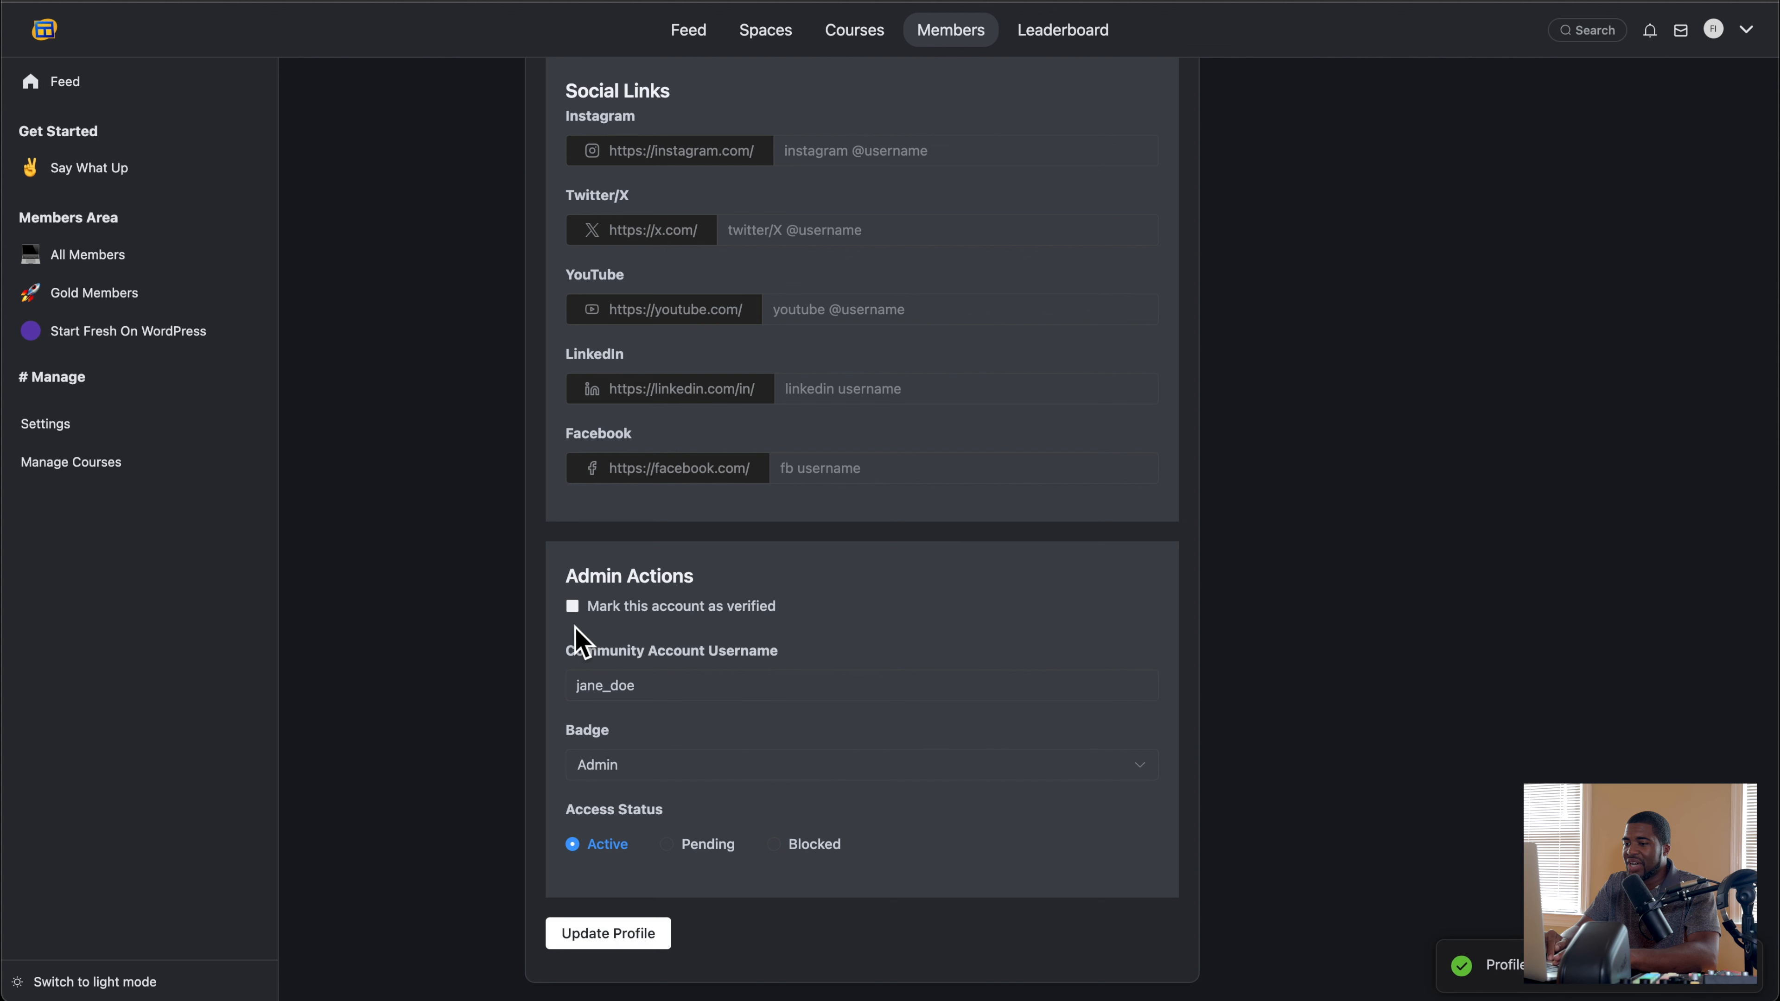
# Step: Mark the promoted member's account as verified, update the profile and return to the Members directory
pyautogui.click(572, 606)
pyautogui.click(616, 933)
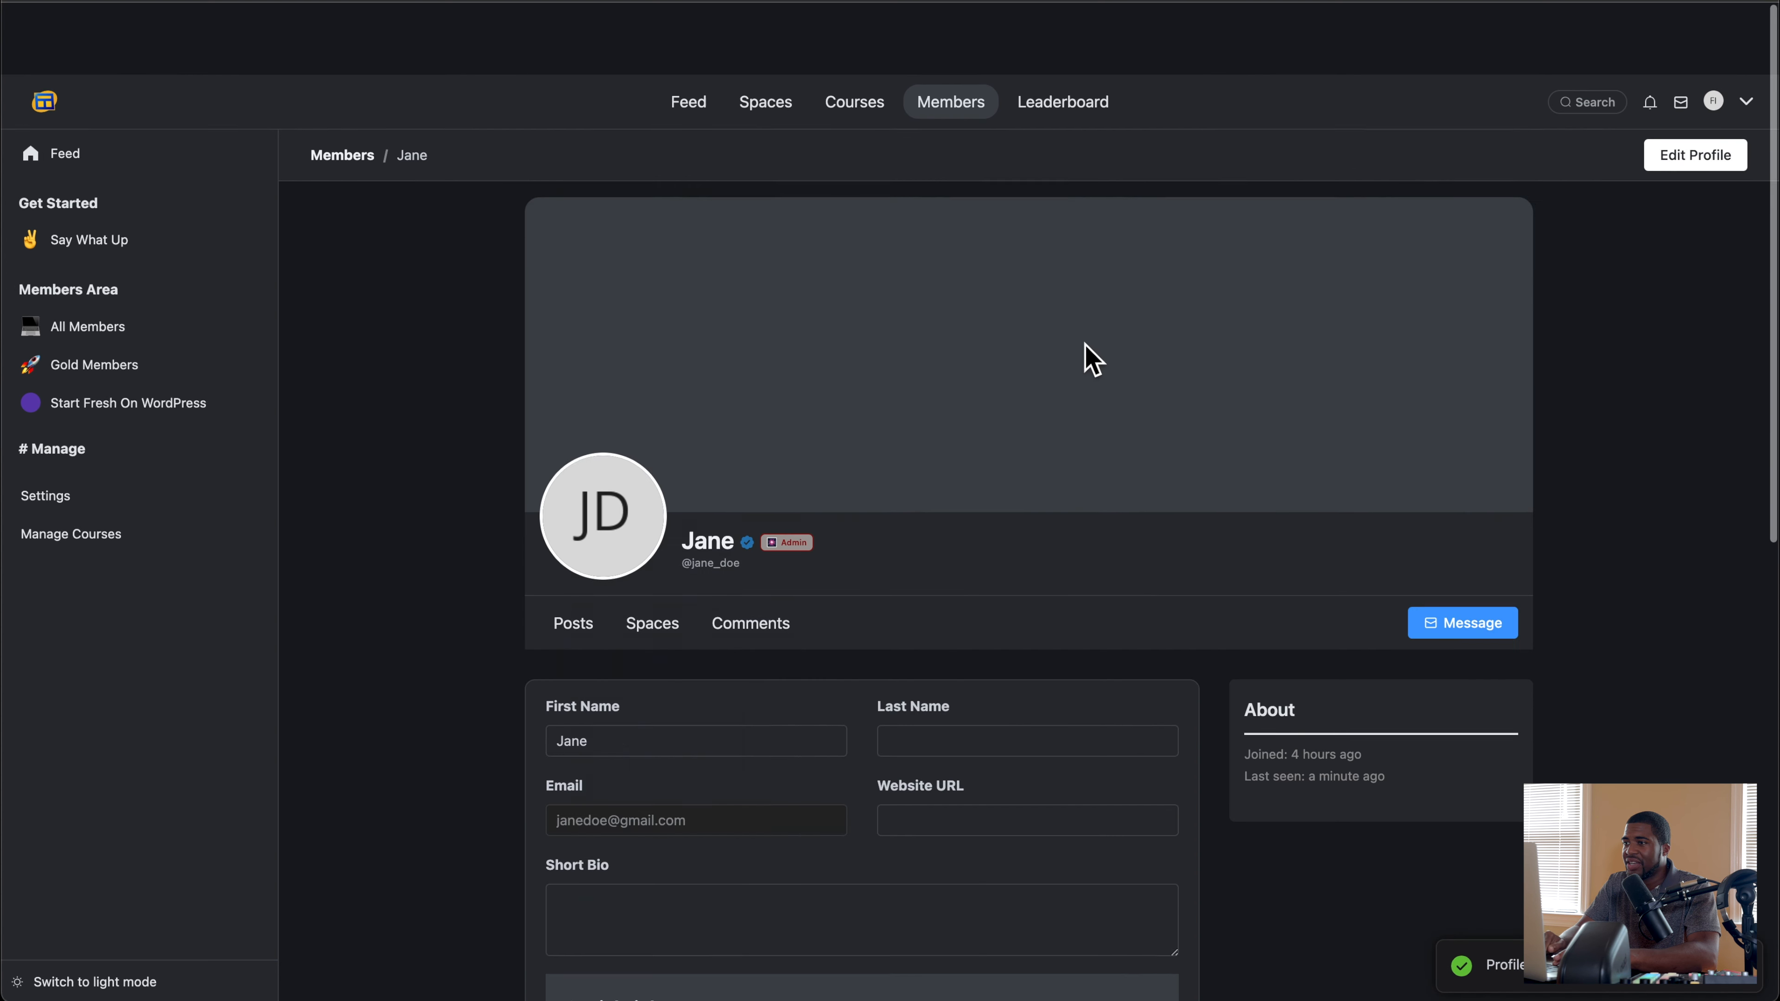
pyautogui.click(957, 48)
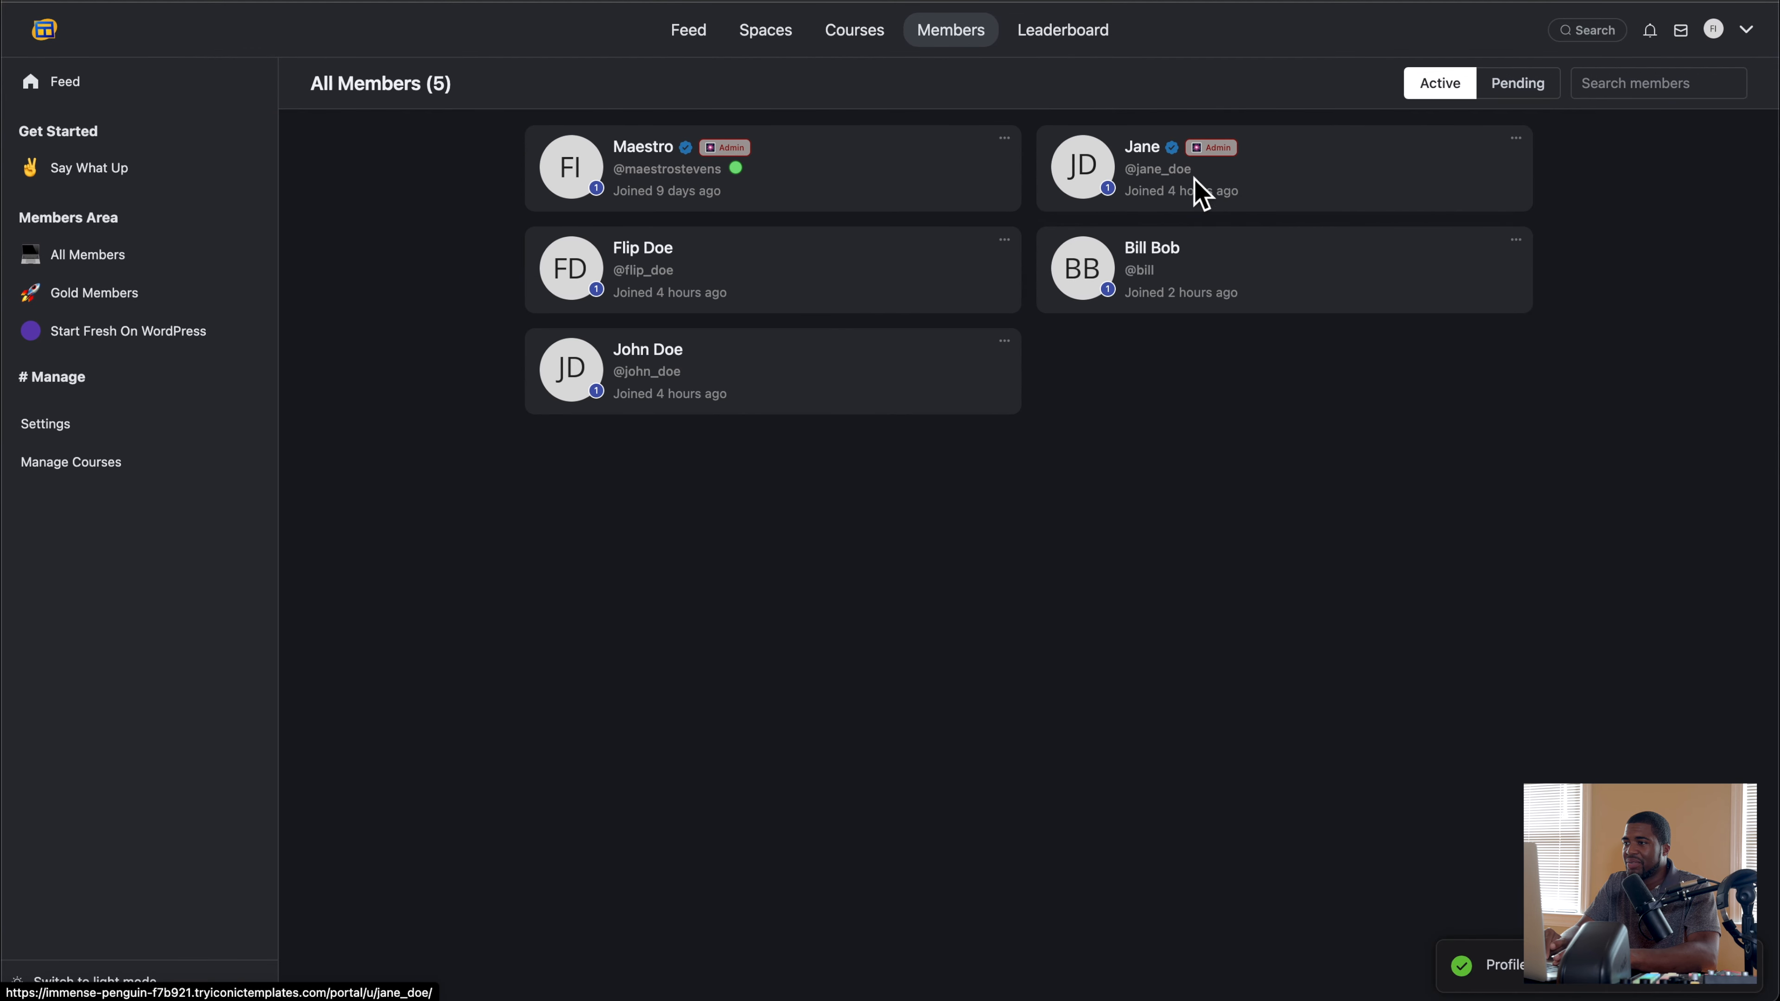
# Step: Switch from the WordPress users list to the newly promoted community admin's account and reload the portal's Members directory
pyautogui.click(1437, 1)
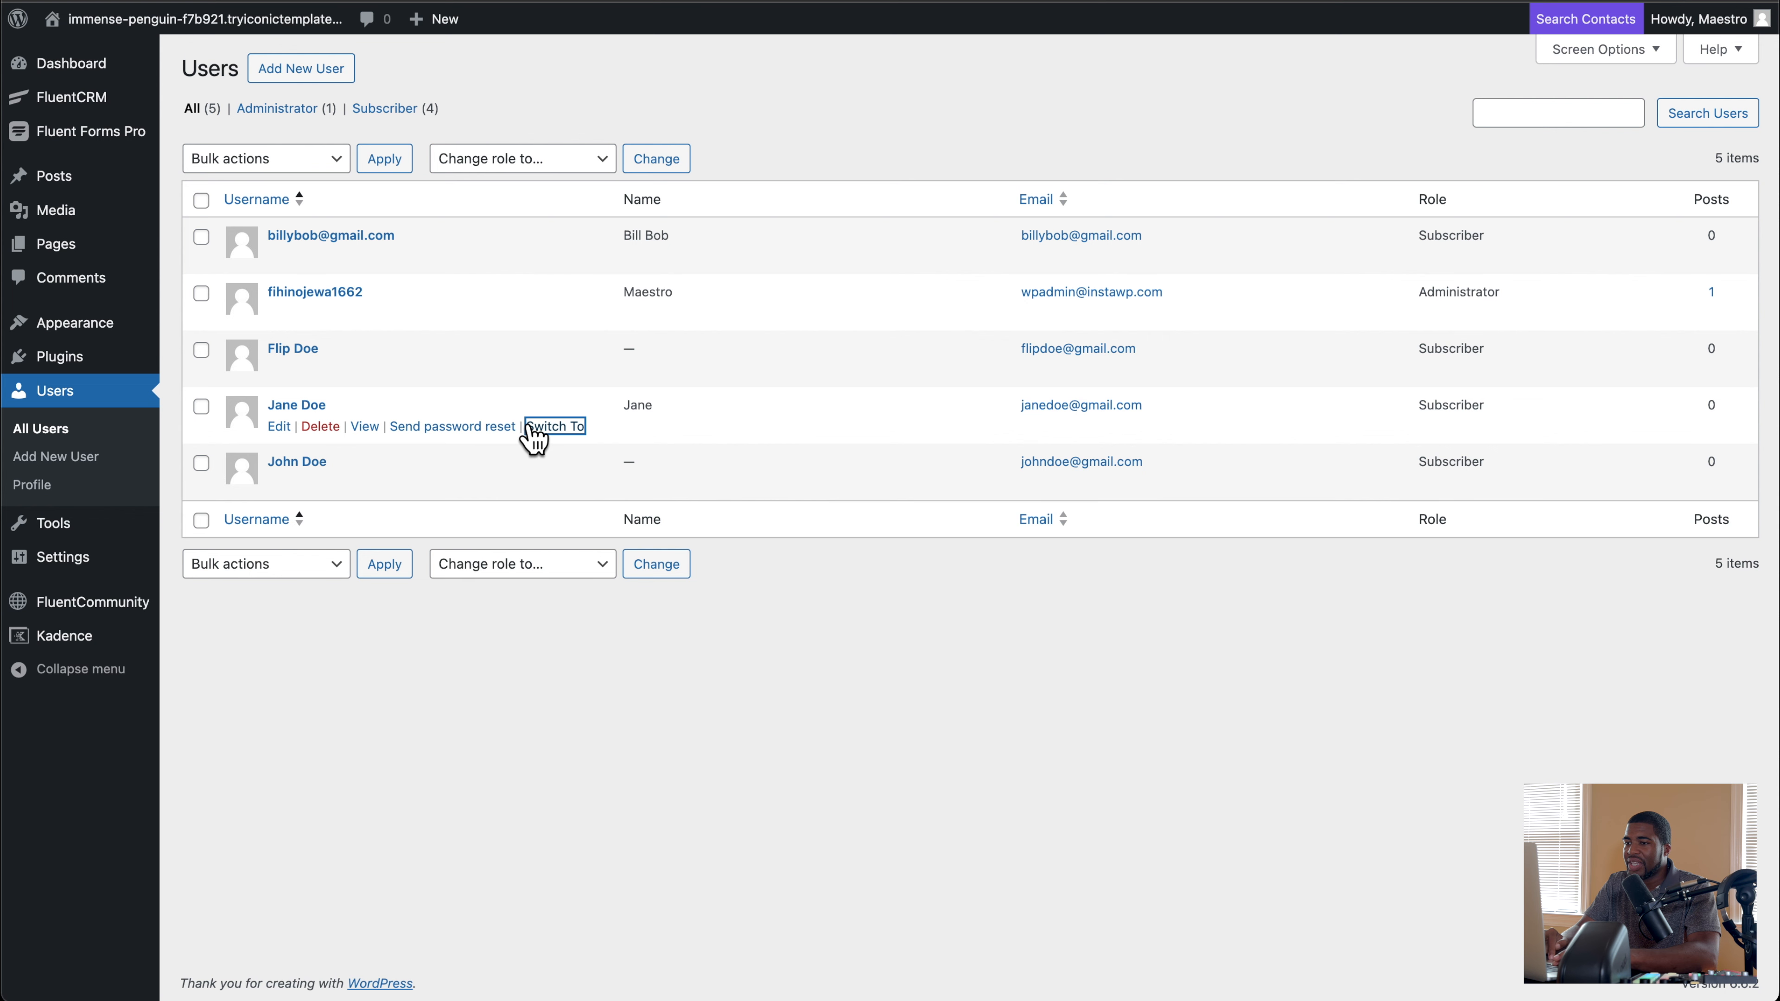
pyautogui.click(555, 427)
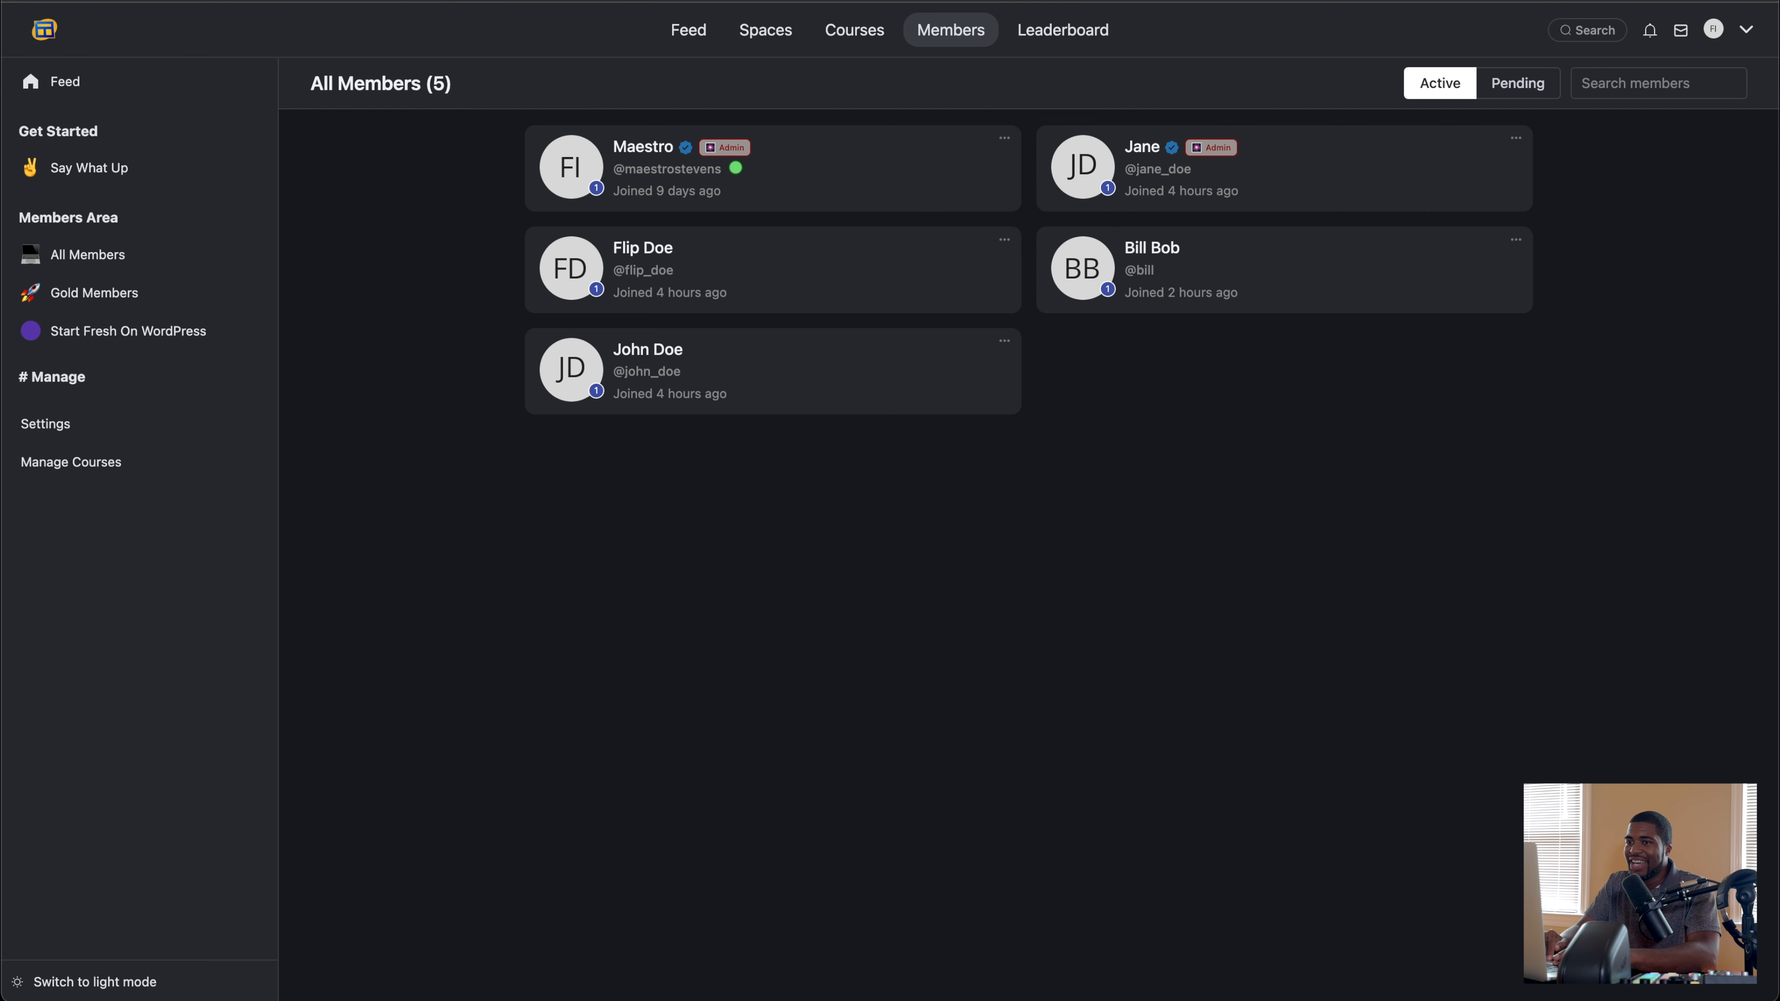
pyautogui.click(89, 2)
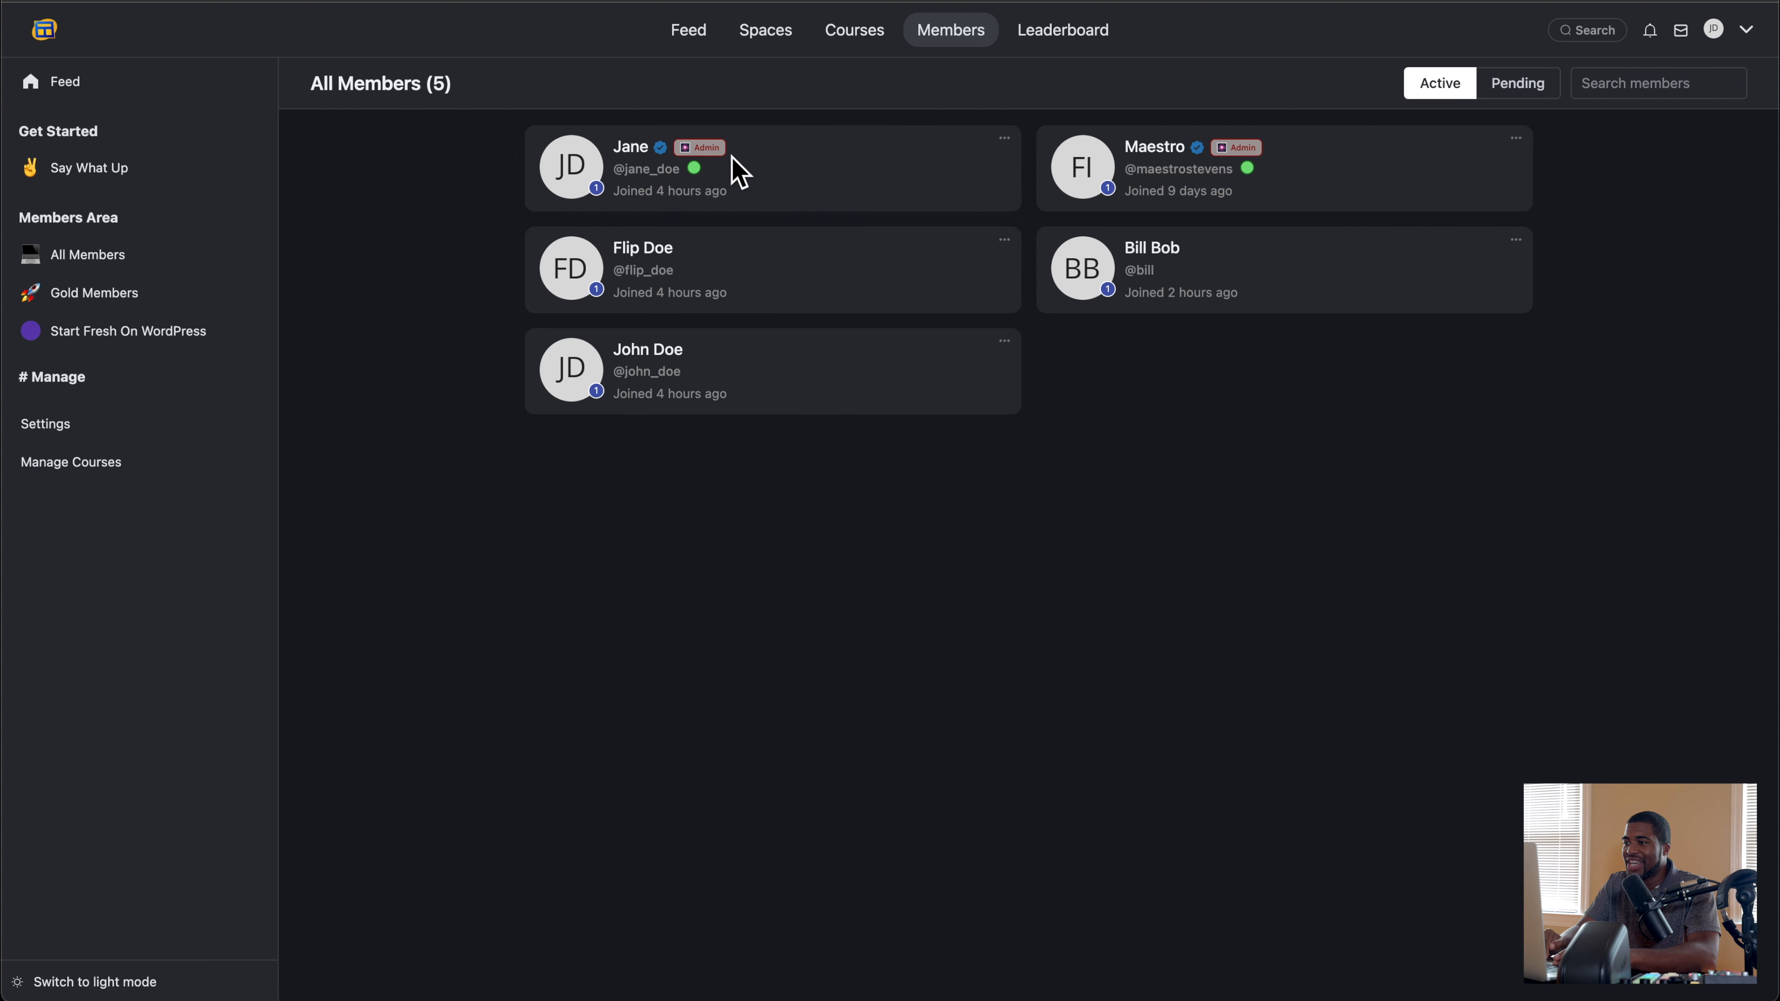
# Step: Examine the promoted community admin's access to the General, Managers, Email Notifications, Features and Space Groups settings, and return to the feed
pyautogui.click(63, 424)
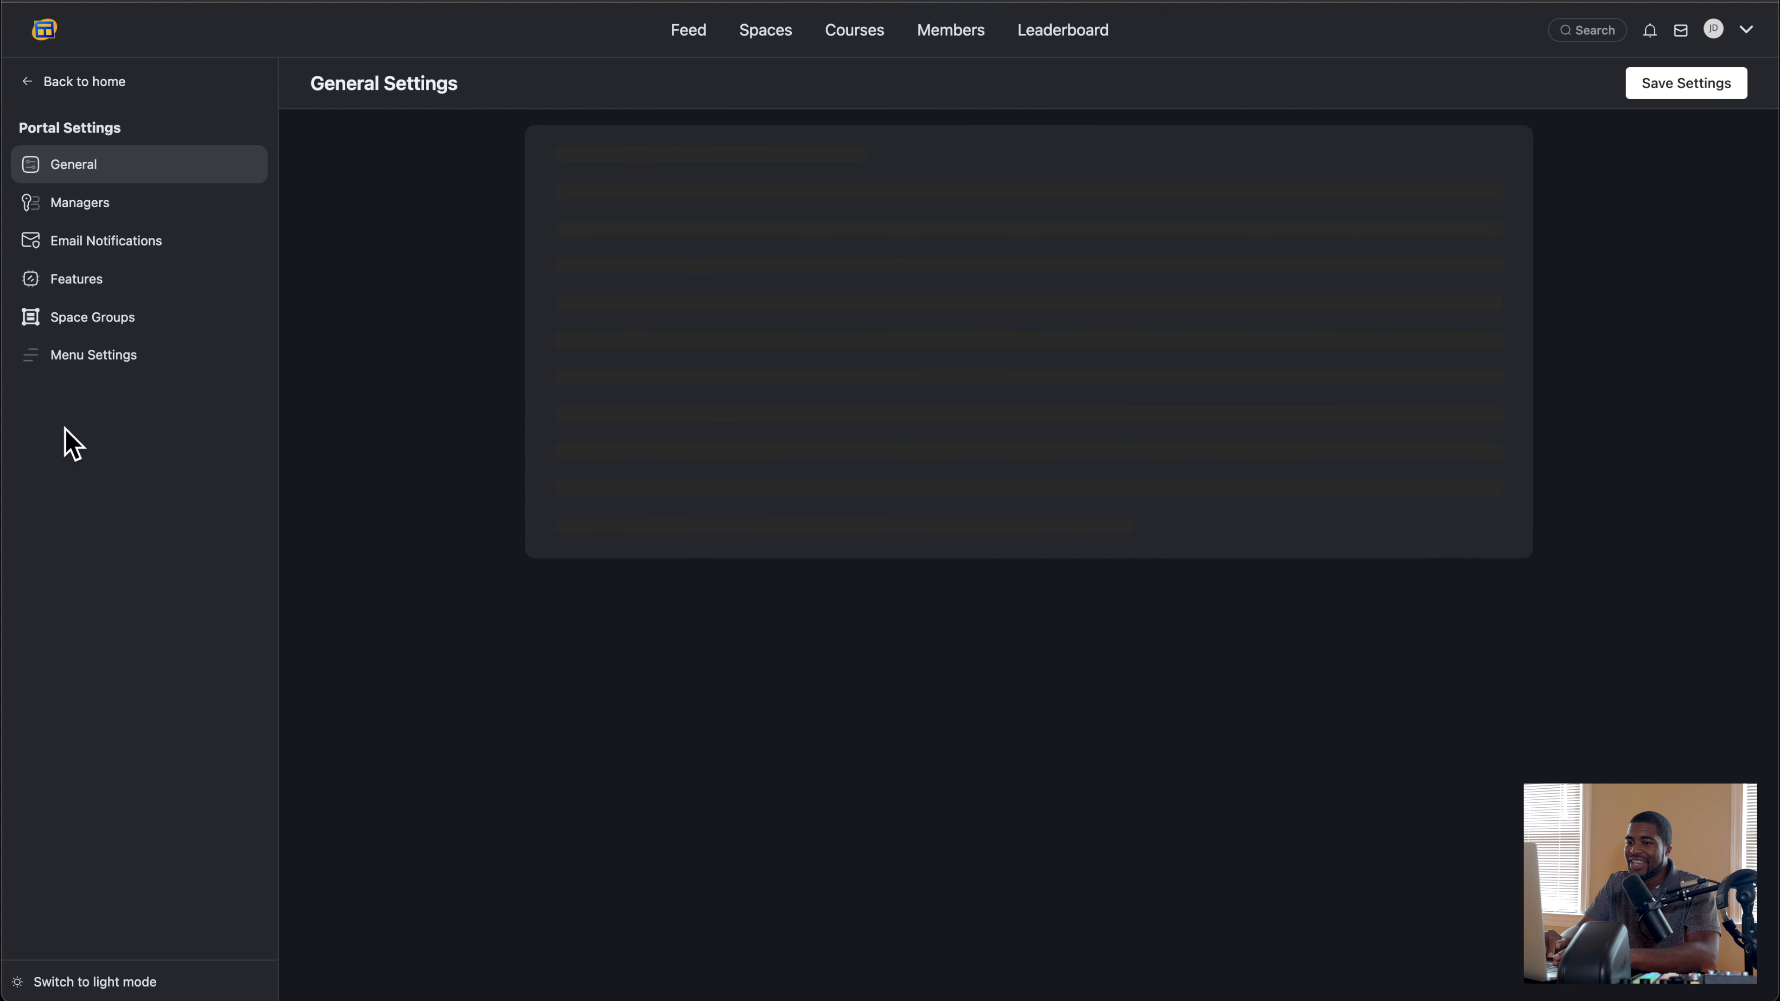
pyautogui.click(112, 209)
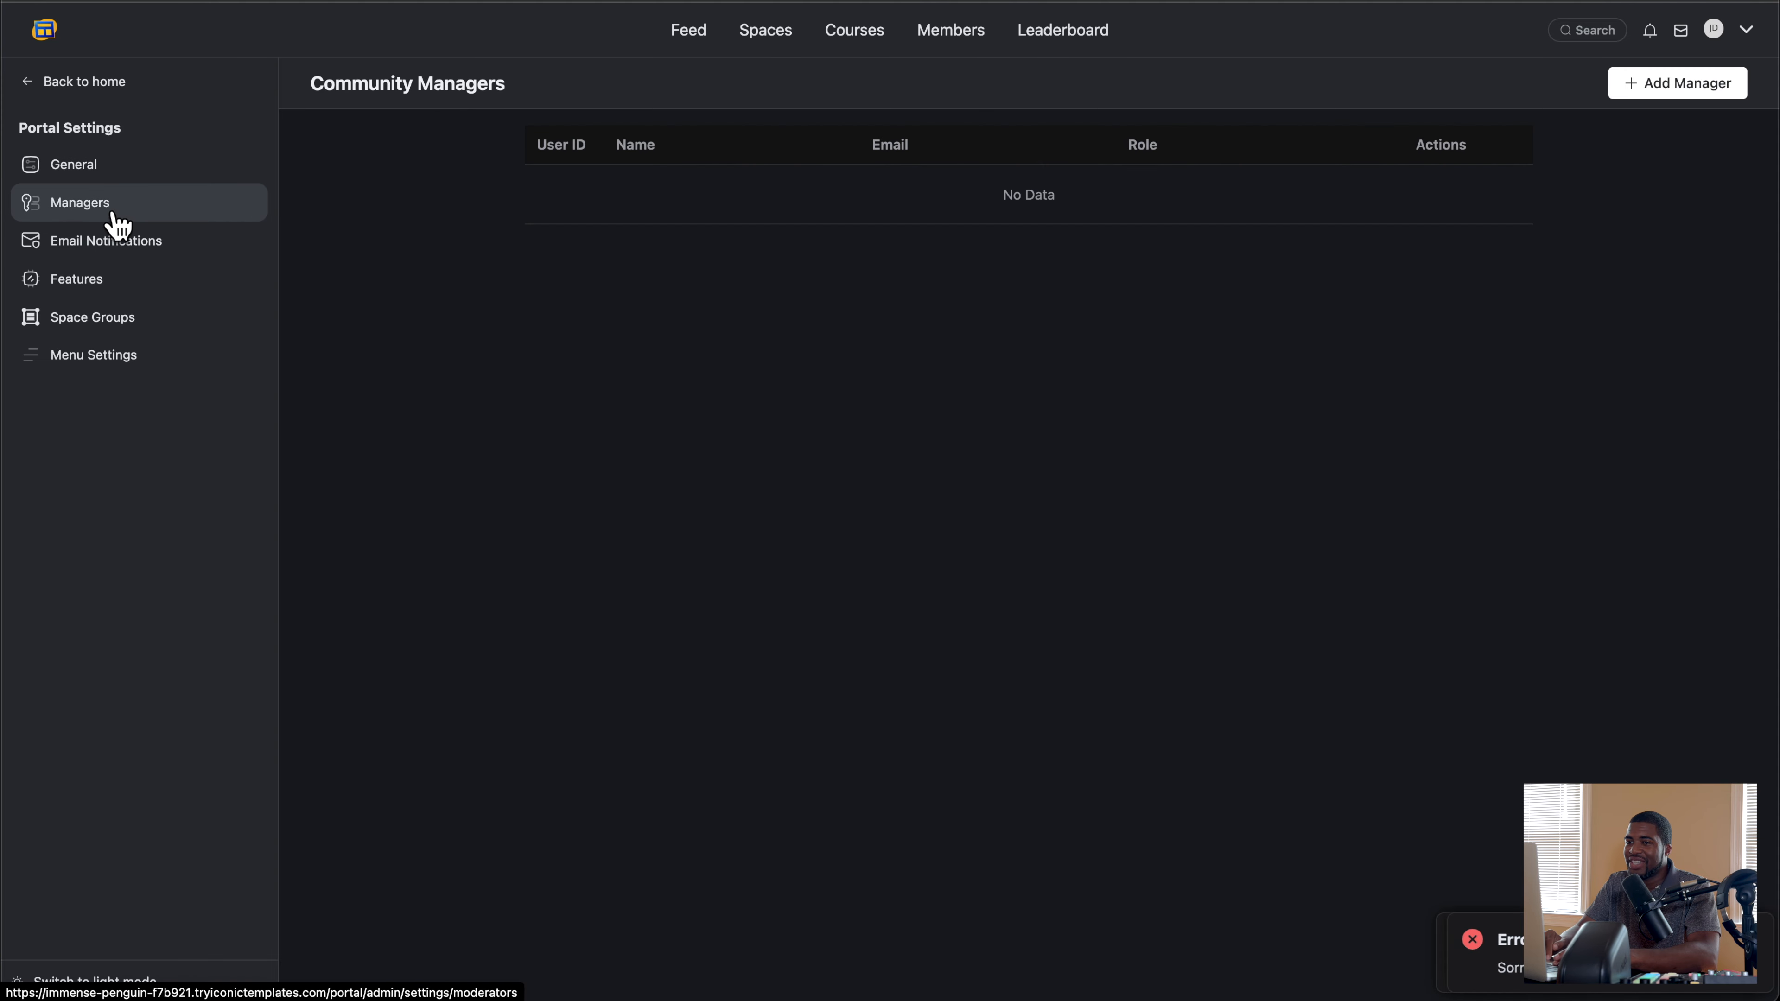
pyautogui.click(119, 242)
pyautogui.click(120, 280)
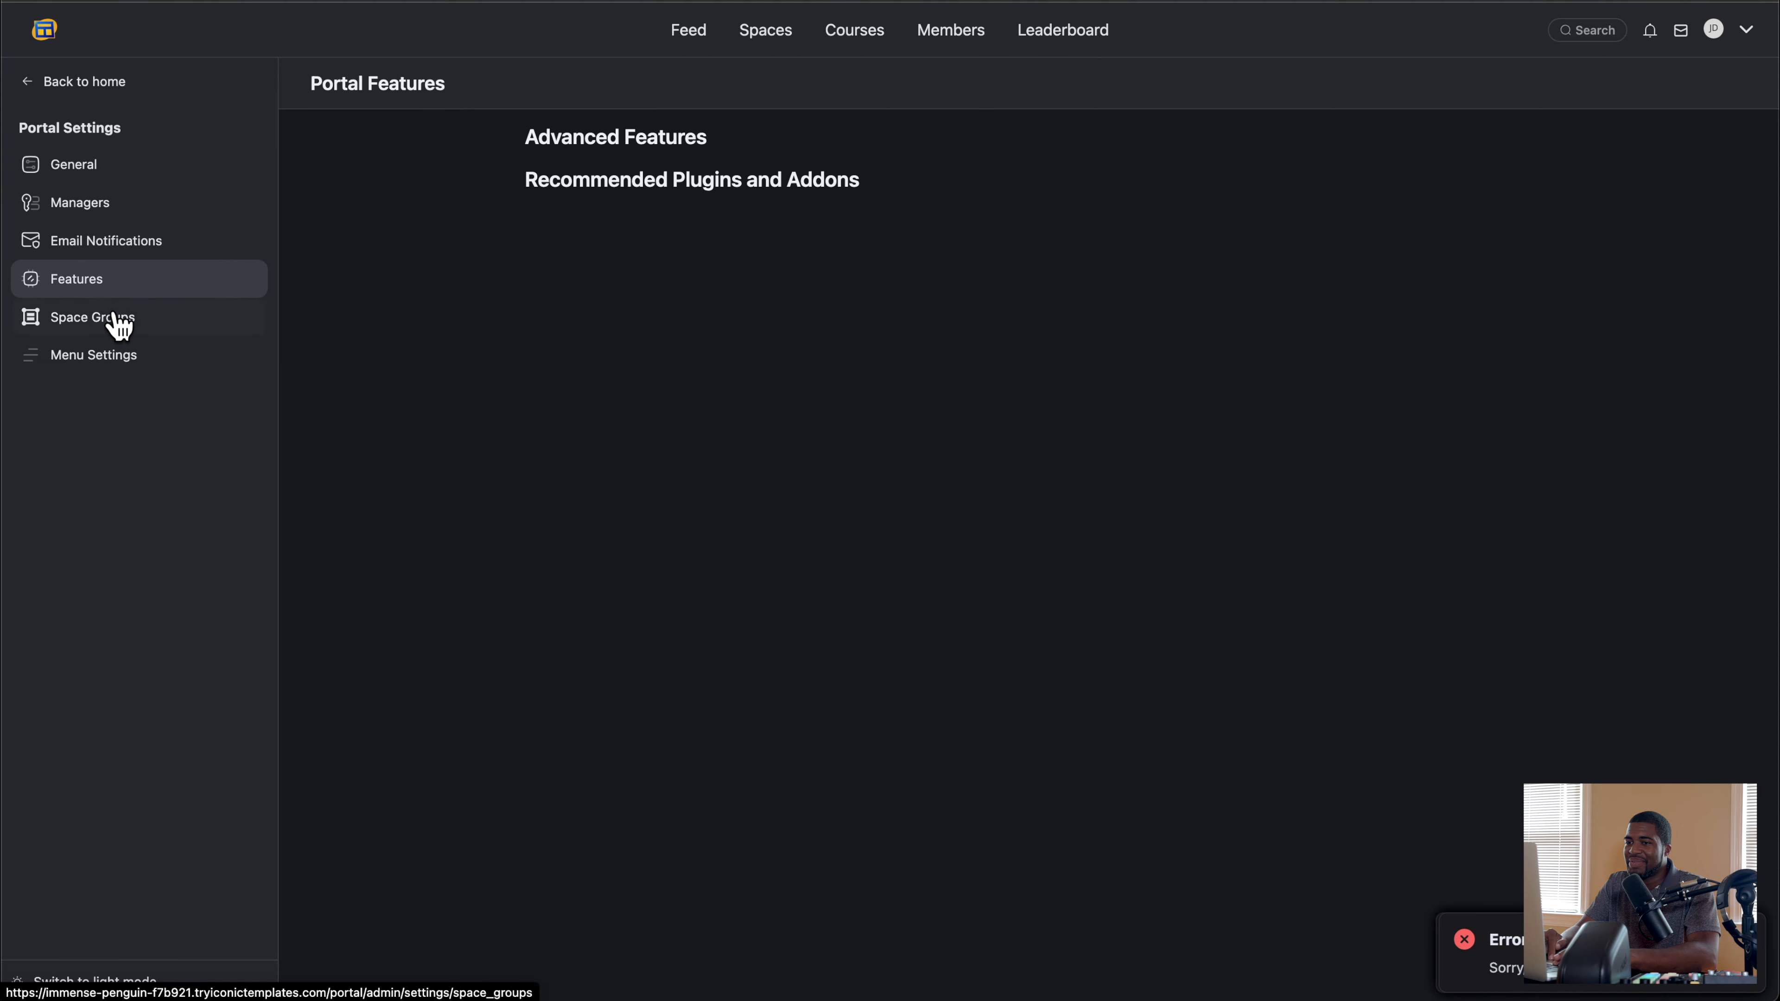
pyautogui.click(119, 317)
pyautogui.click(112, 167)
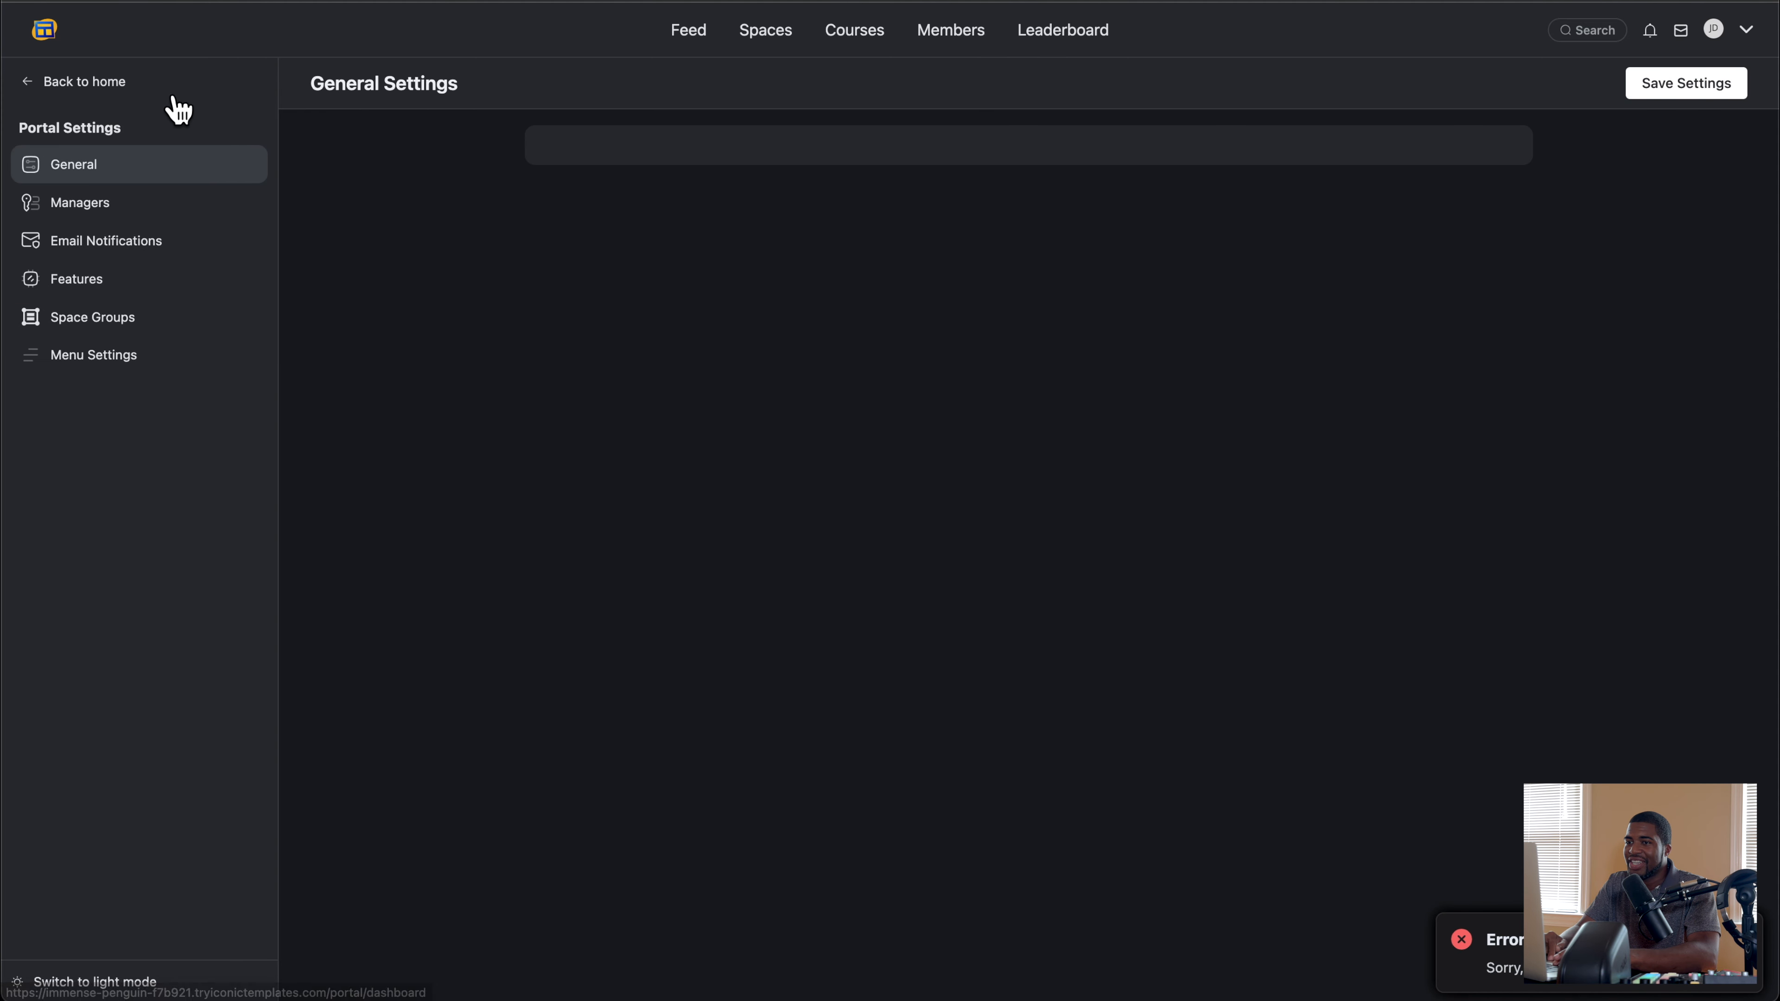
pyautogui.click(136, 95)
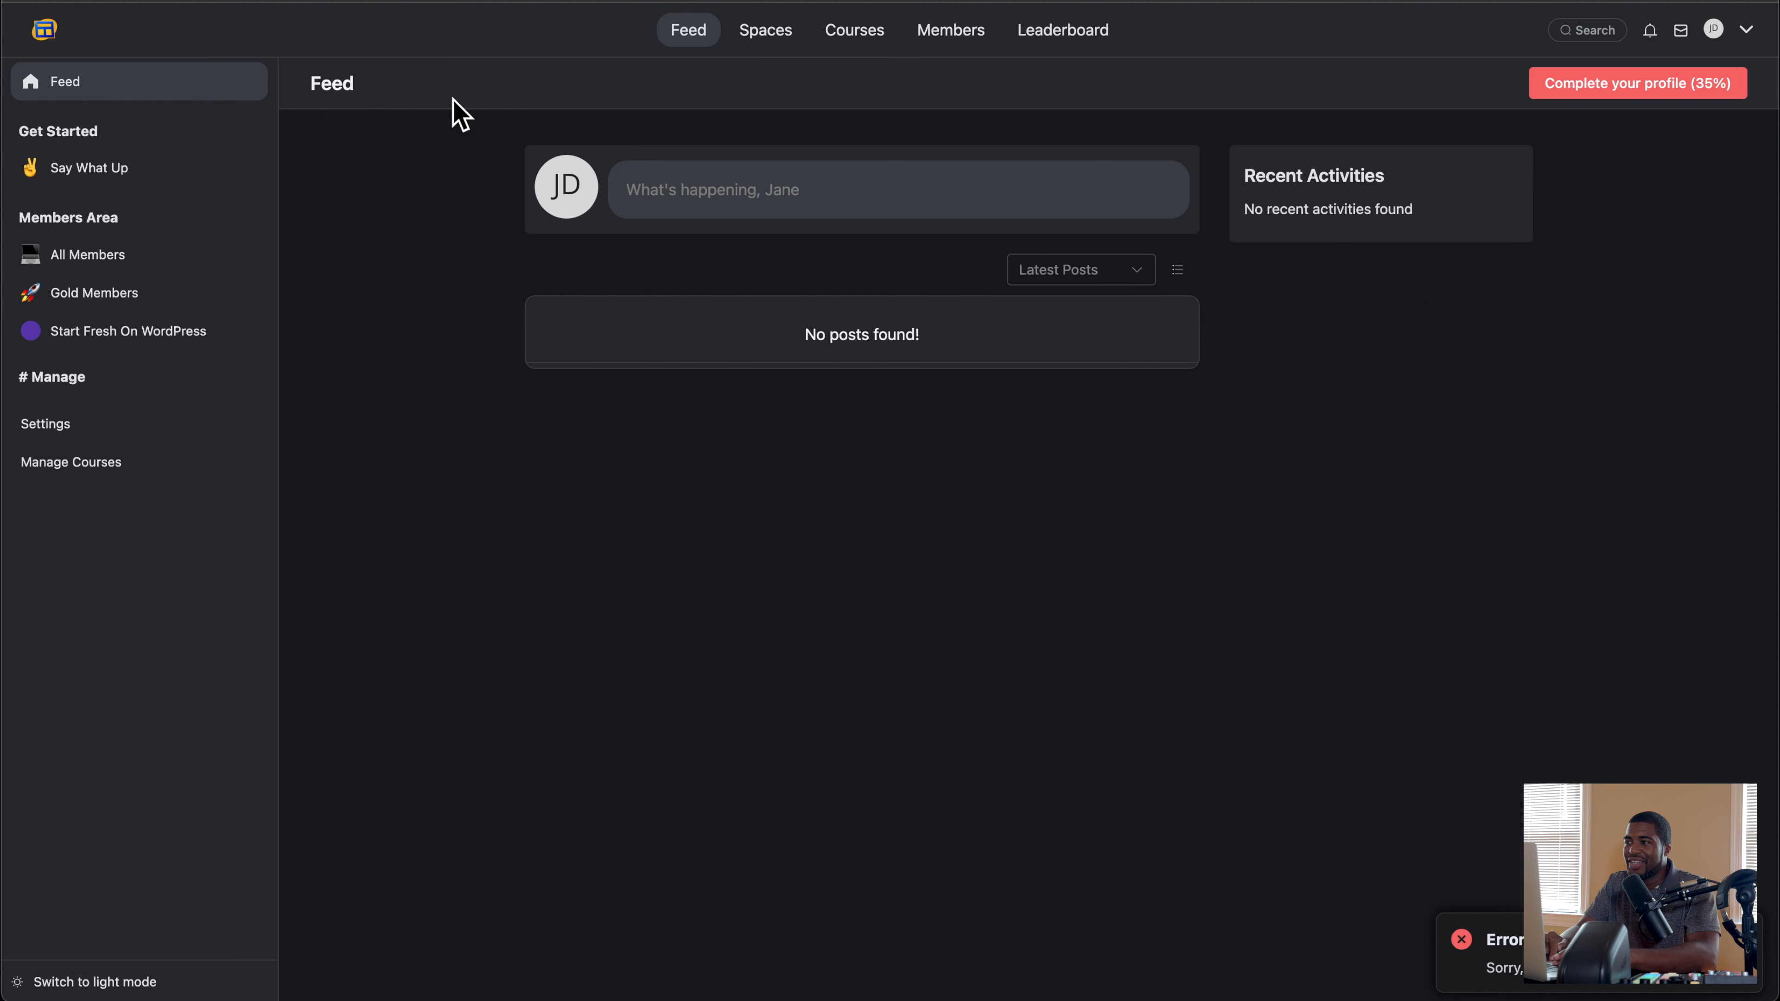
# Step: Look over the community admin's own profile page in the portal
pyautogui.click(1715, 34)
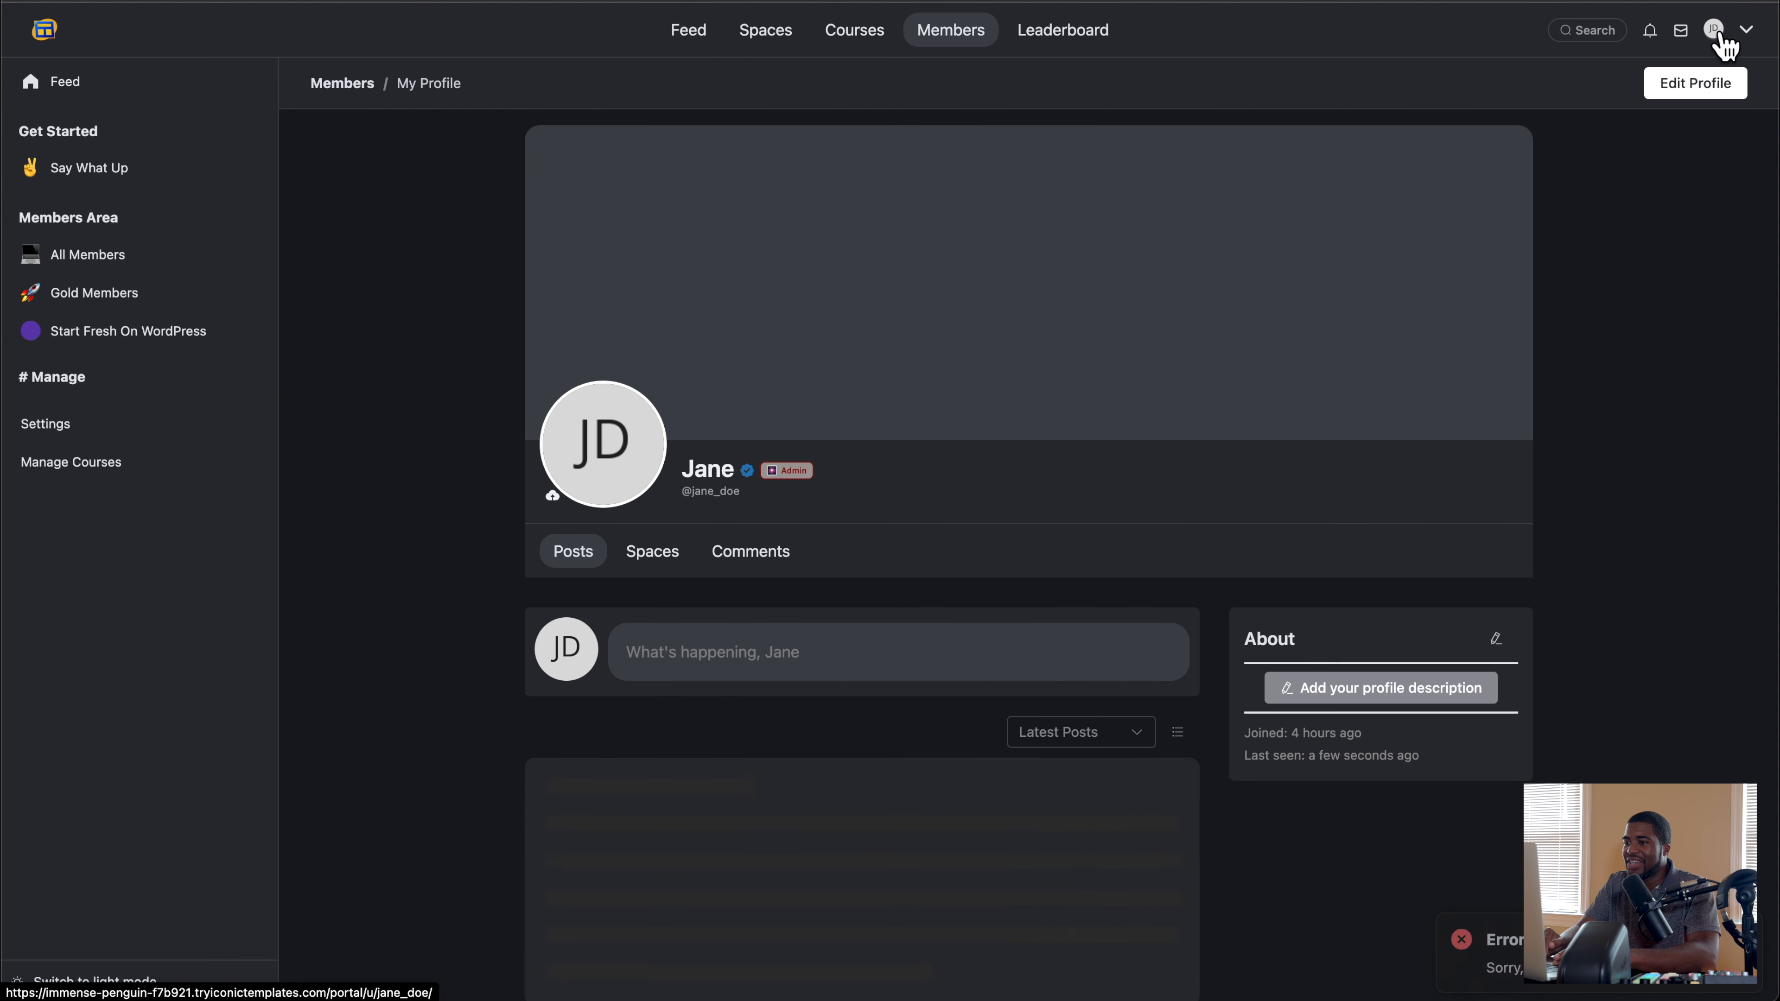
pyautogui.scroll(-1, 867, 424)
pyautogui.scroll(2, 867, 435)
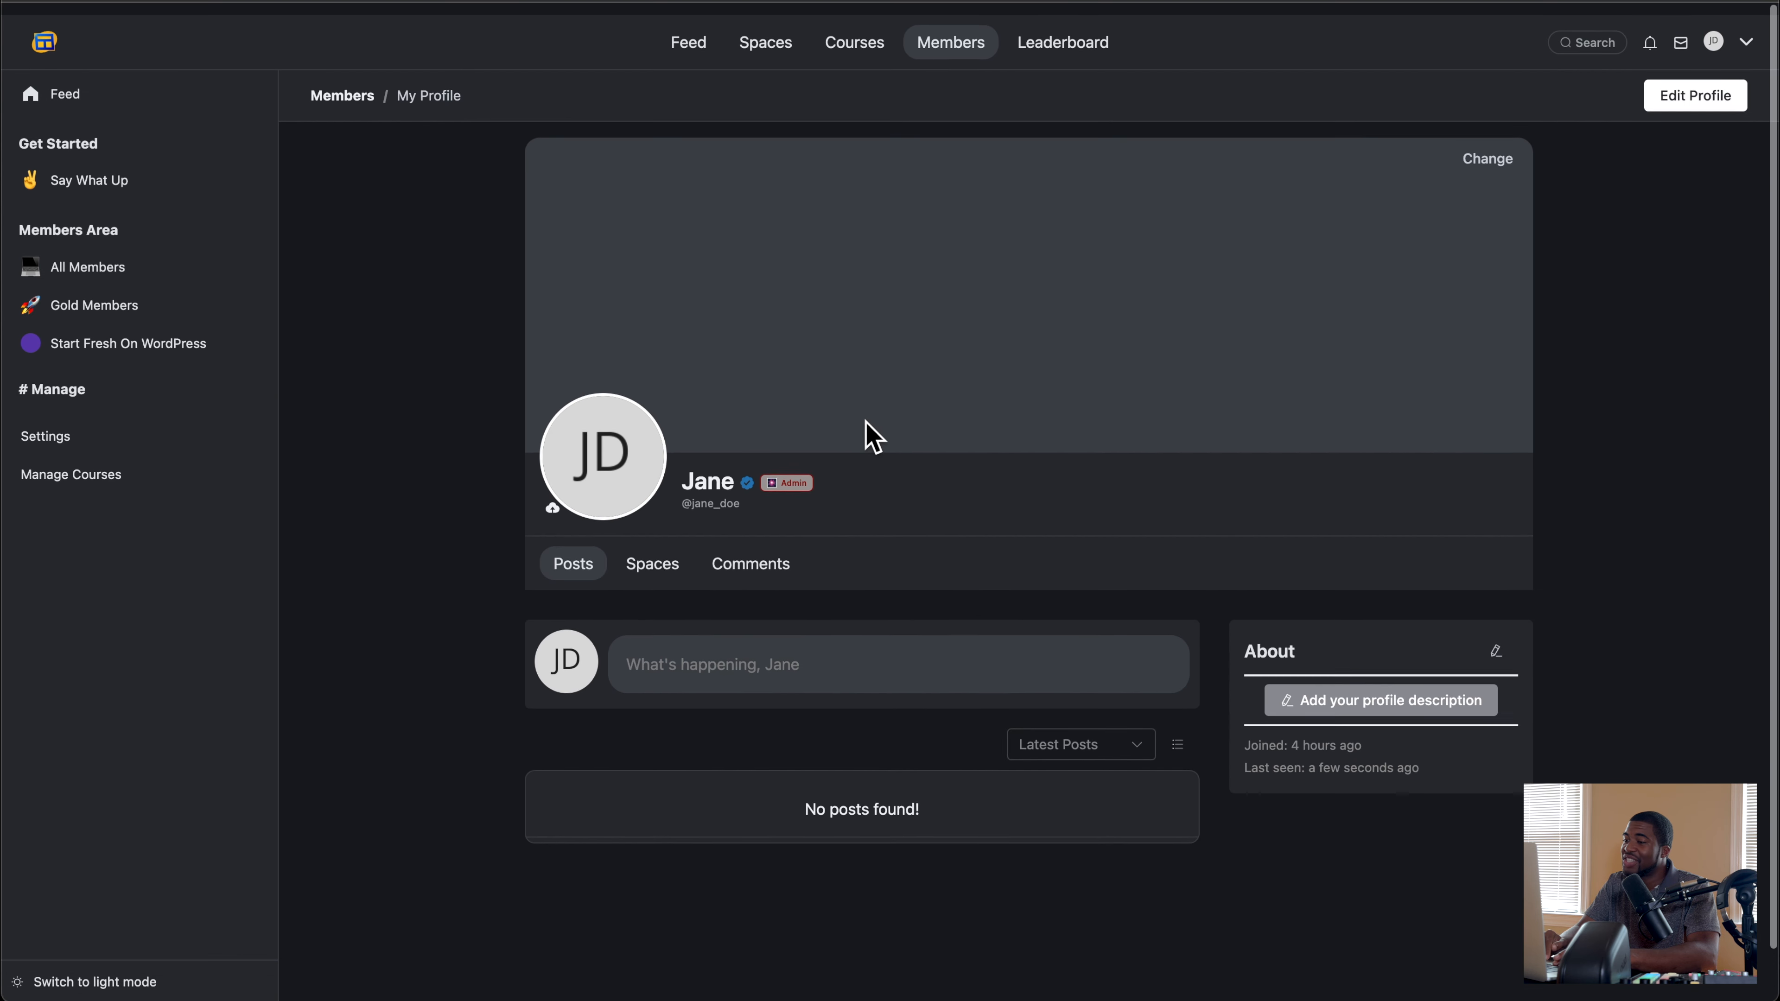
# Step: Check the community admin's access to the Features, General and Menu Settings pages, and return to the portal home
pyautogui.click(52, 427)
pyautogui.click(114, 291)
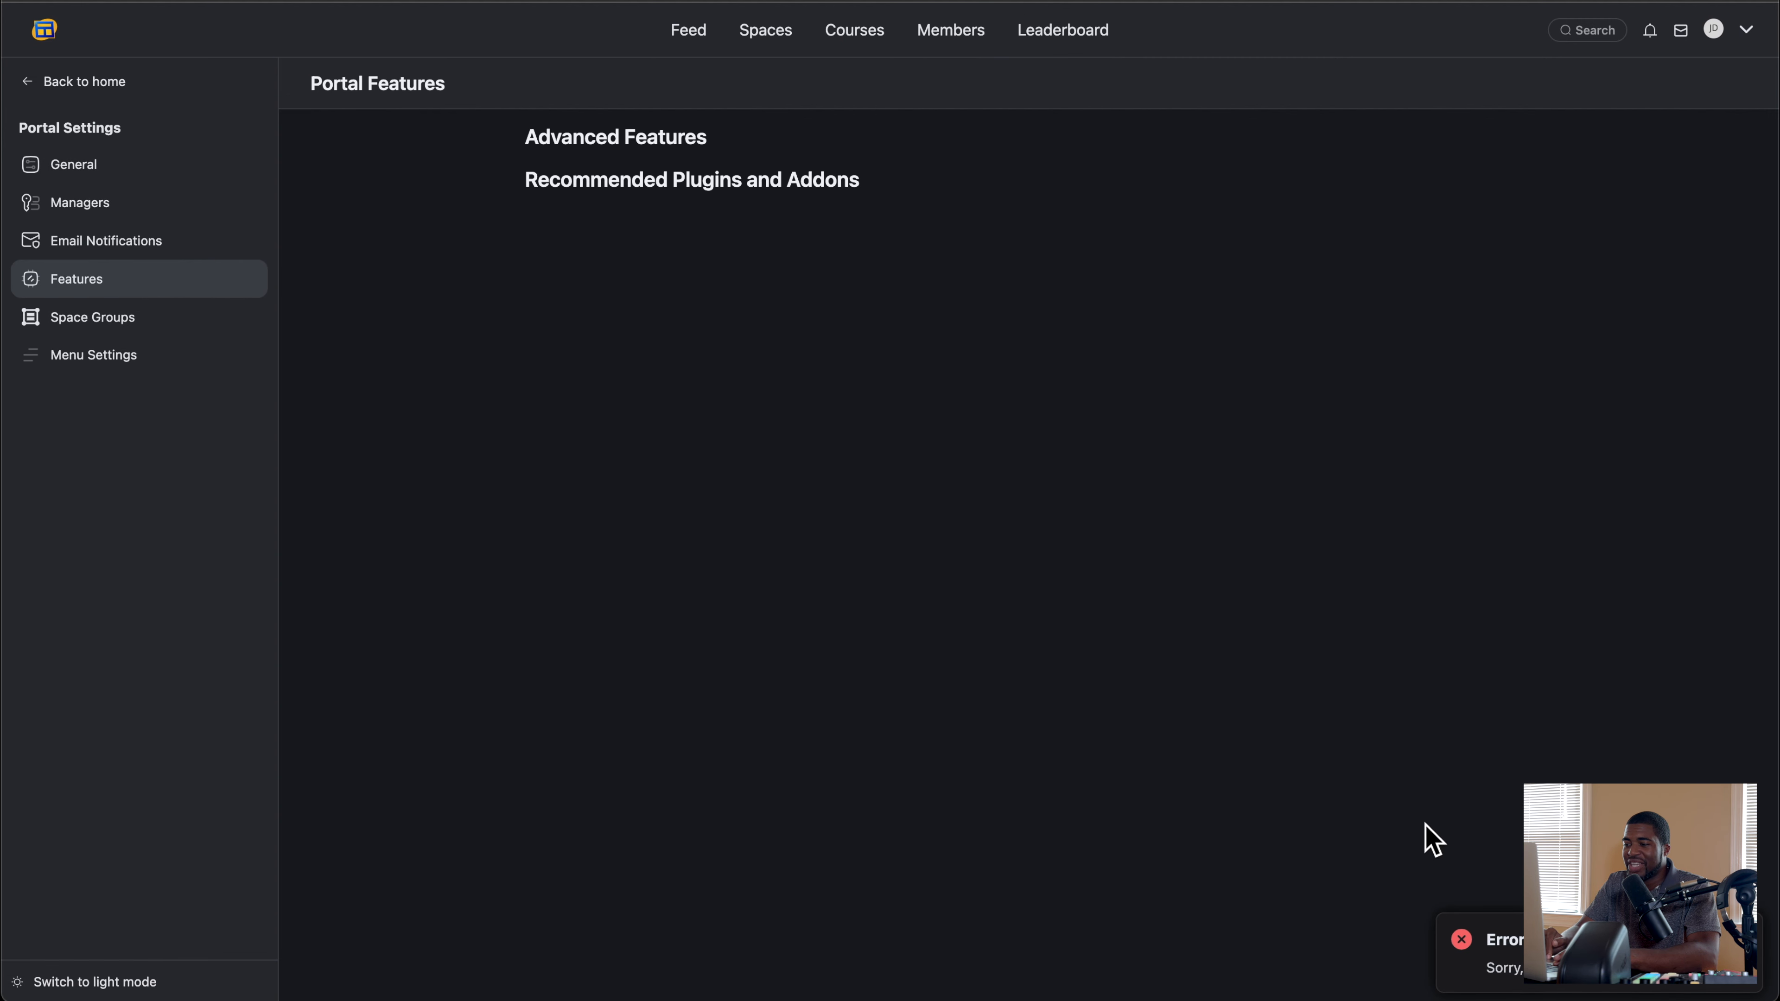
pyautogui.click(88, 183)
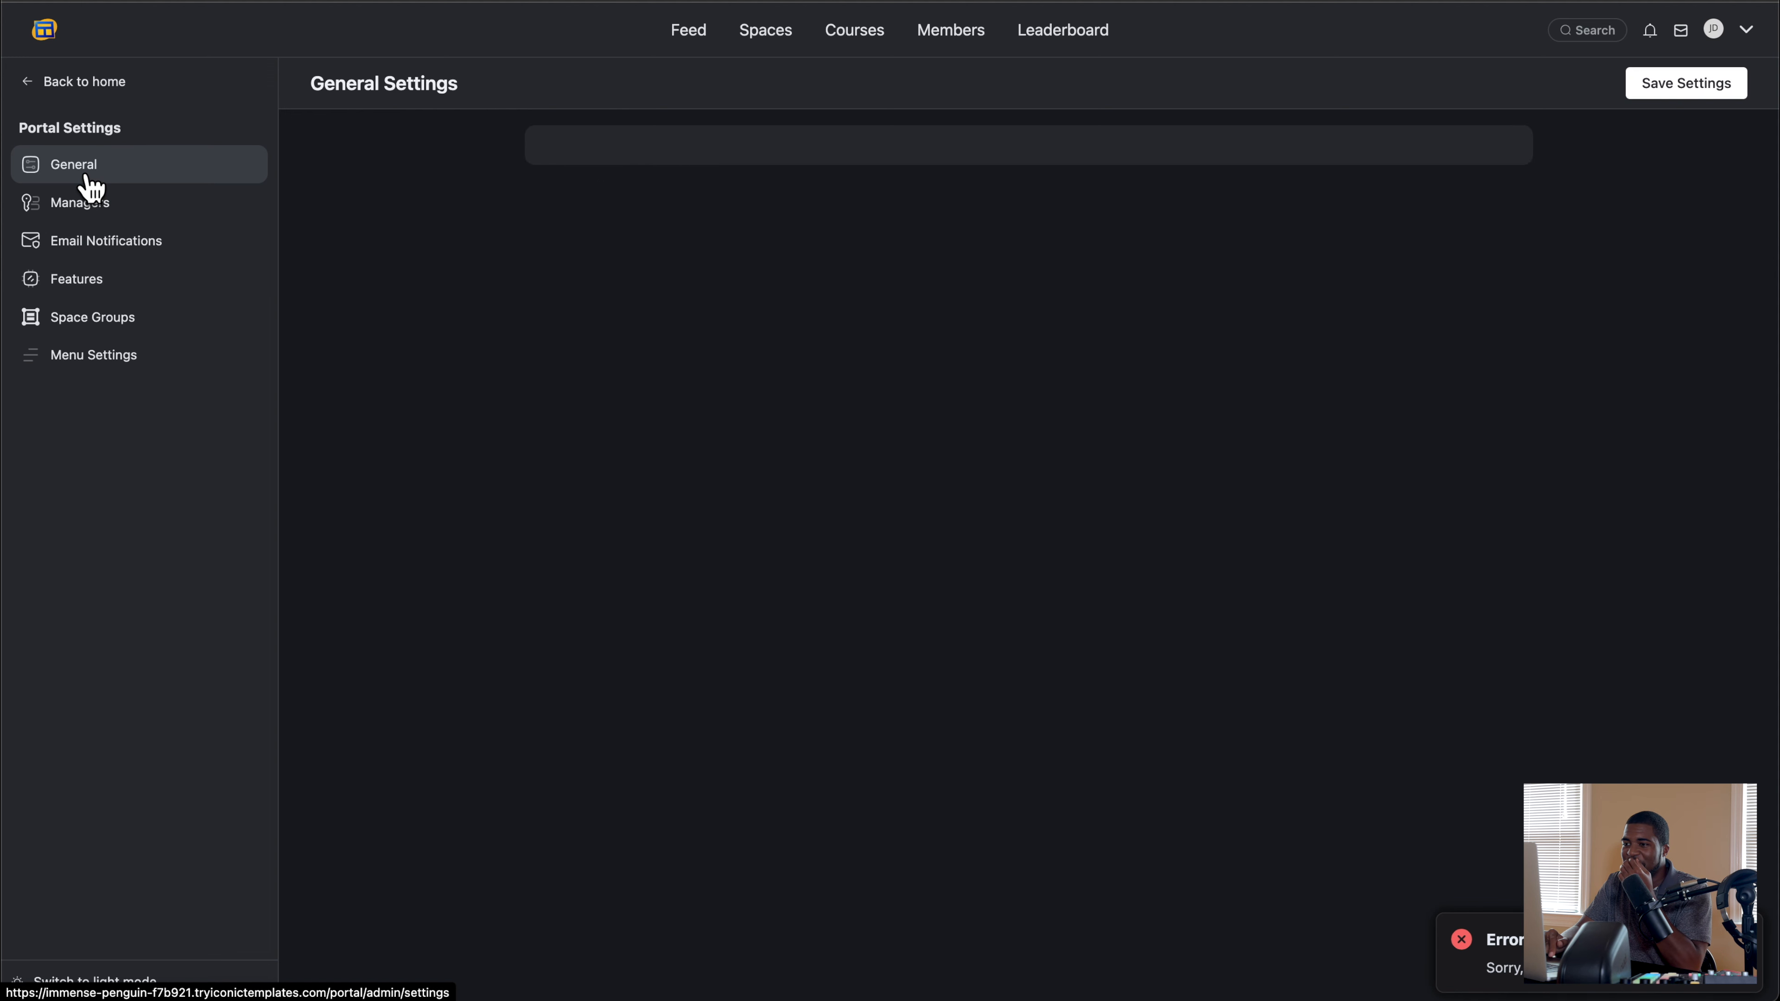
pyautogui.click(97, 366)
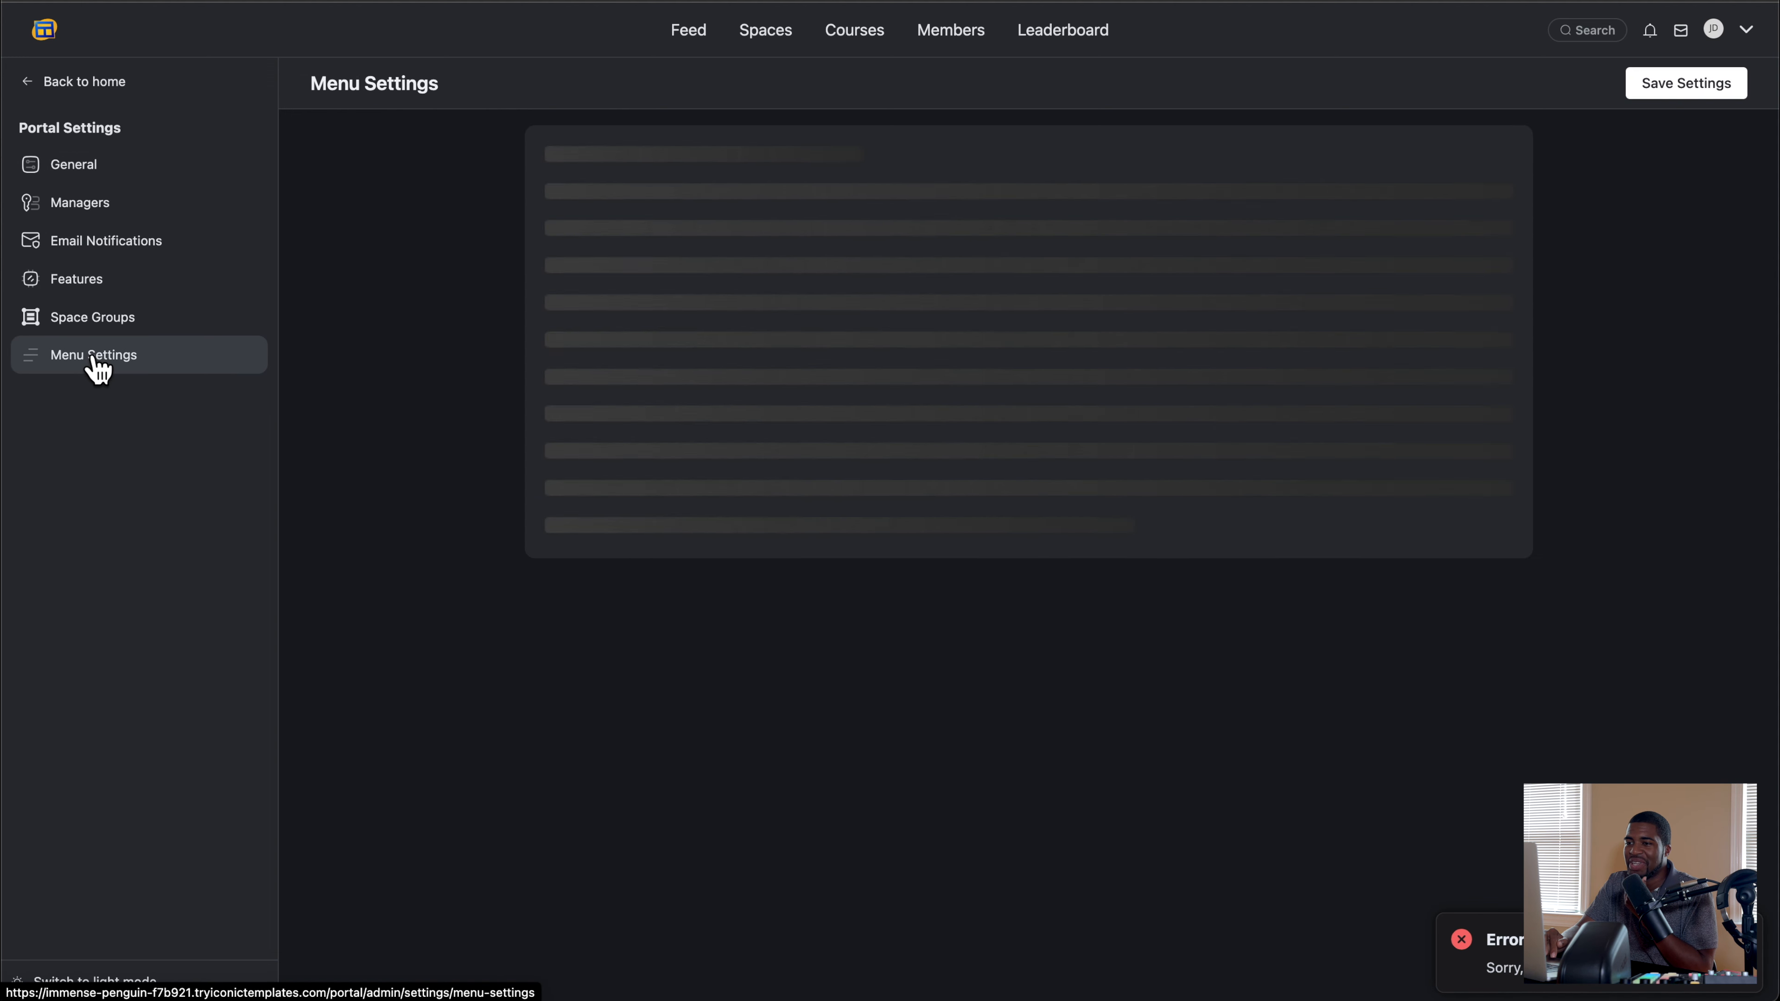
pyautogui.click(119, 172)
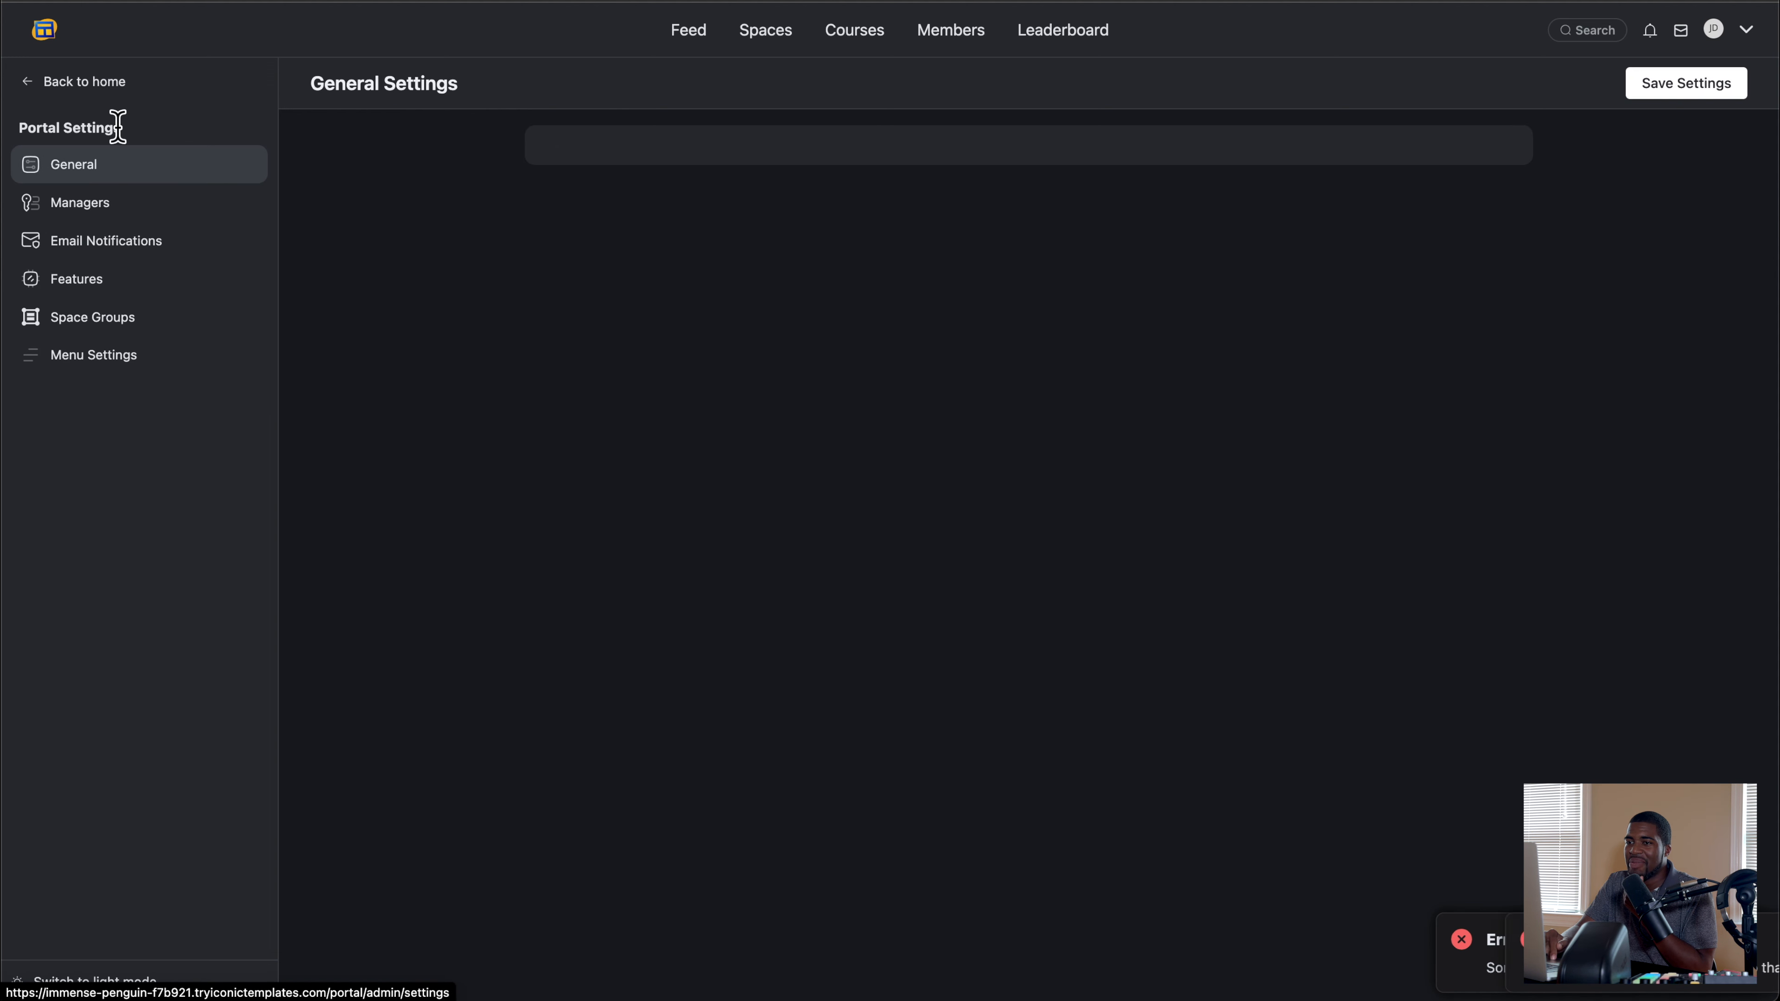
pyautogui.click(107, 82)
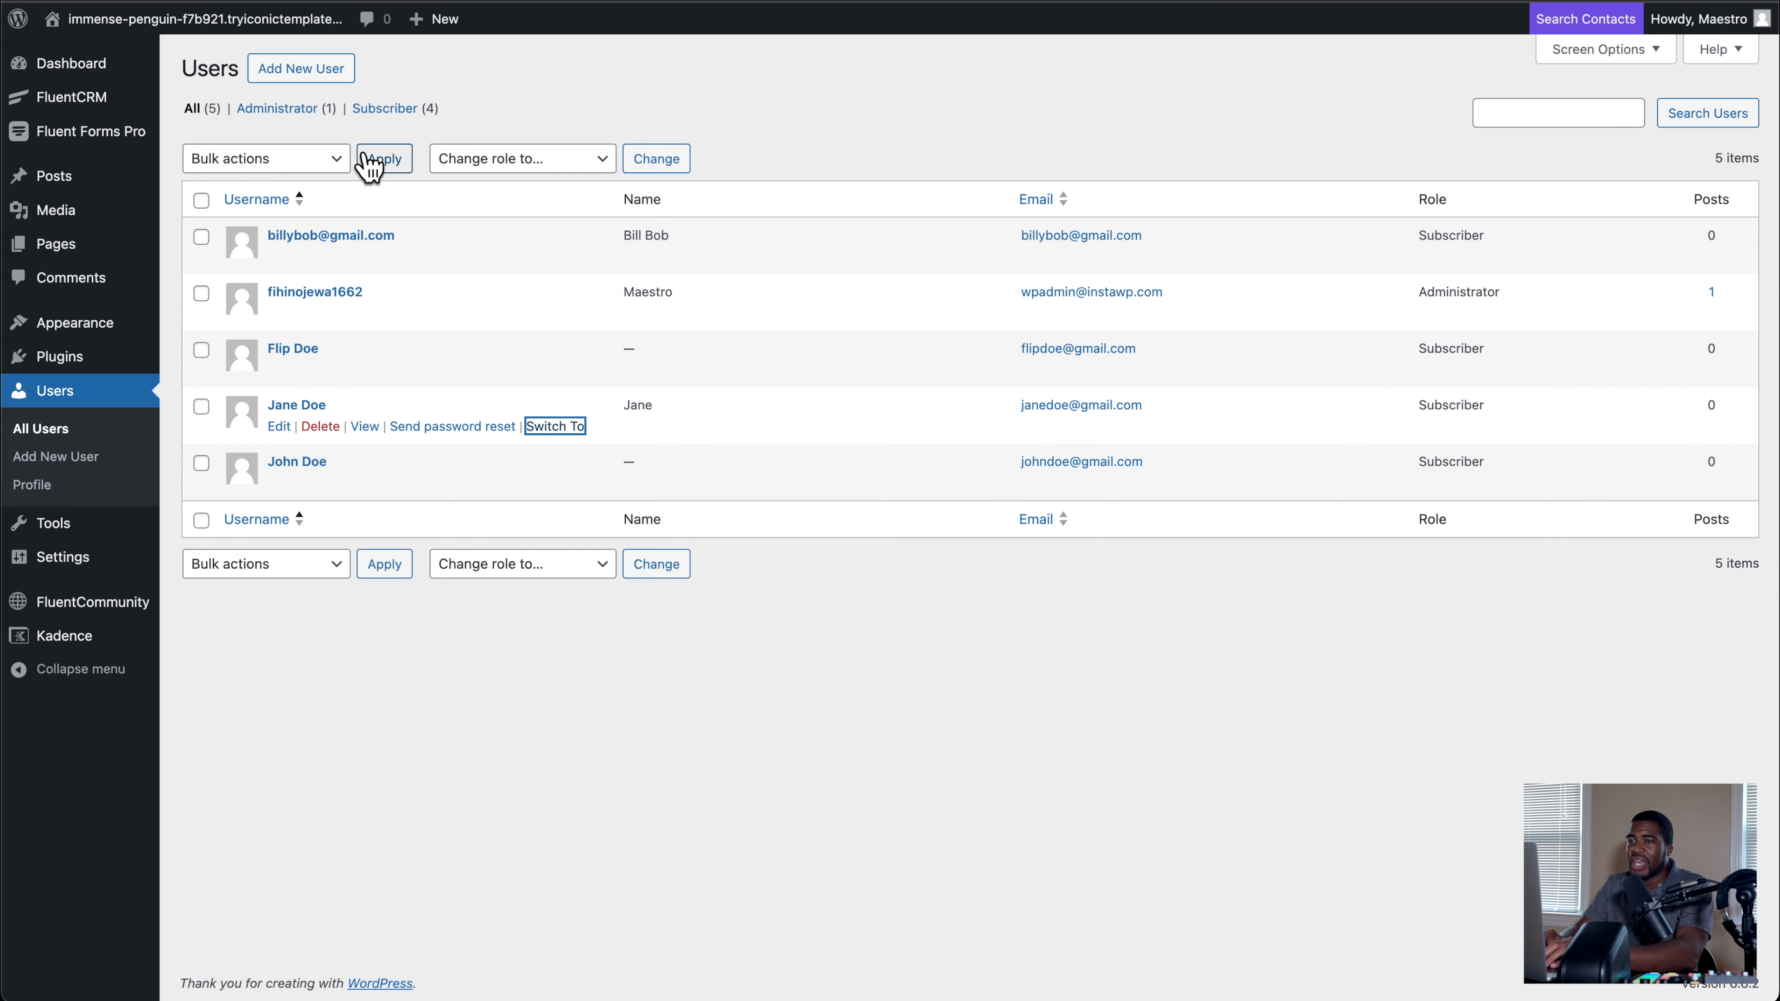
# Step: Switch back to the site administrator account and open the FluentCRM contacts
pyautogui.moveTo(89, 106)
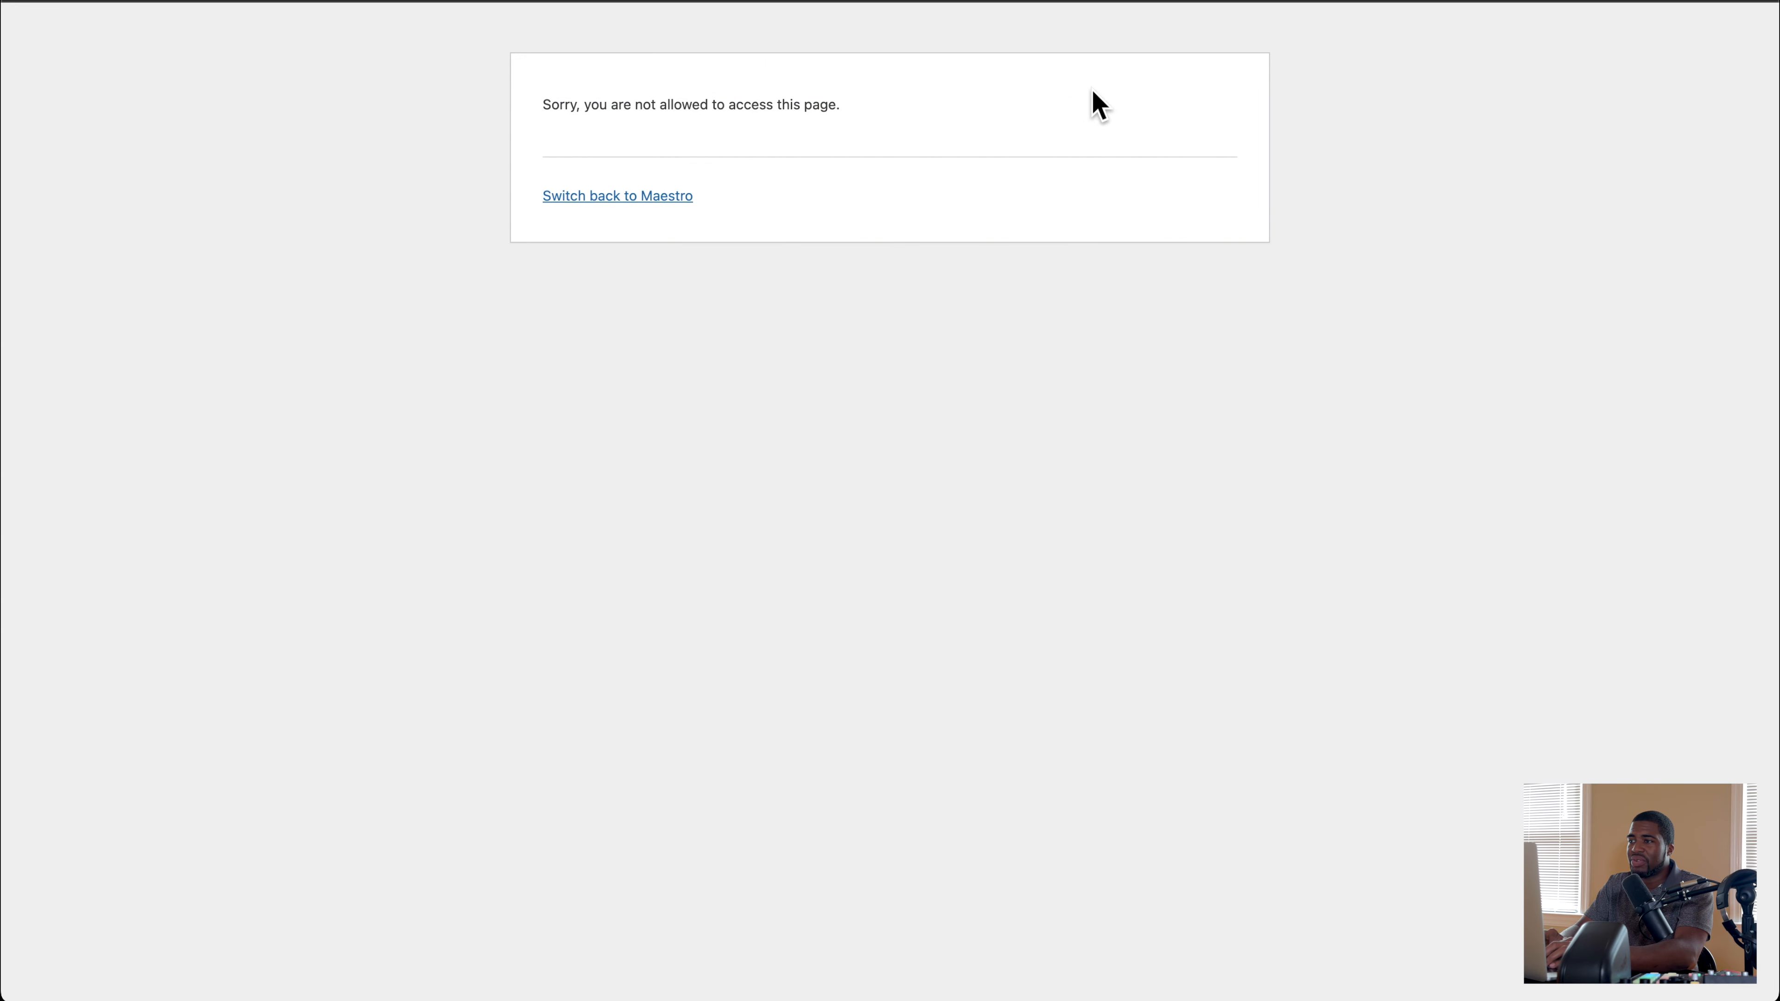
pyautogui.click(391, 114)
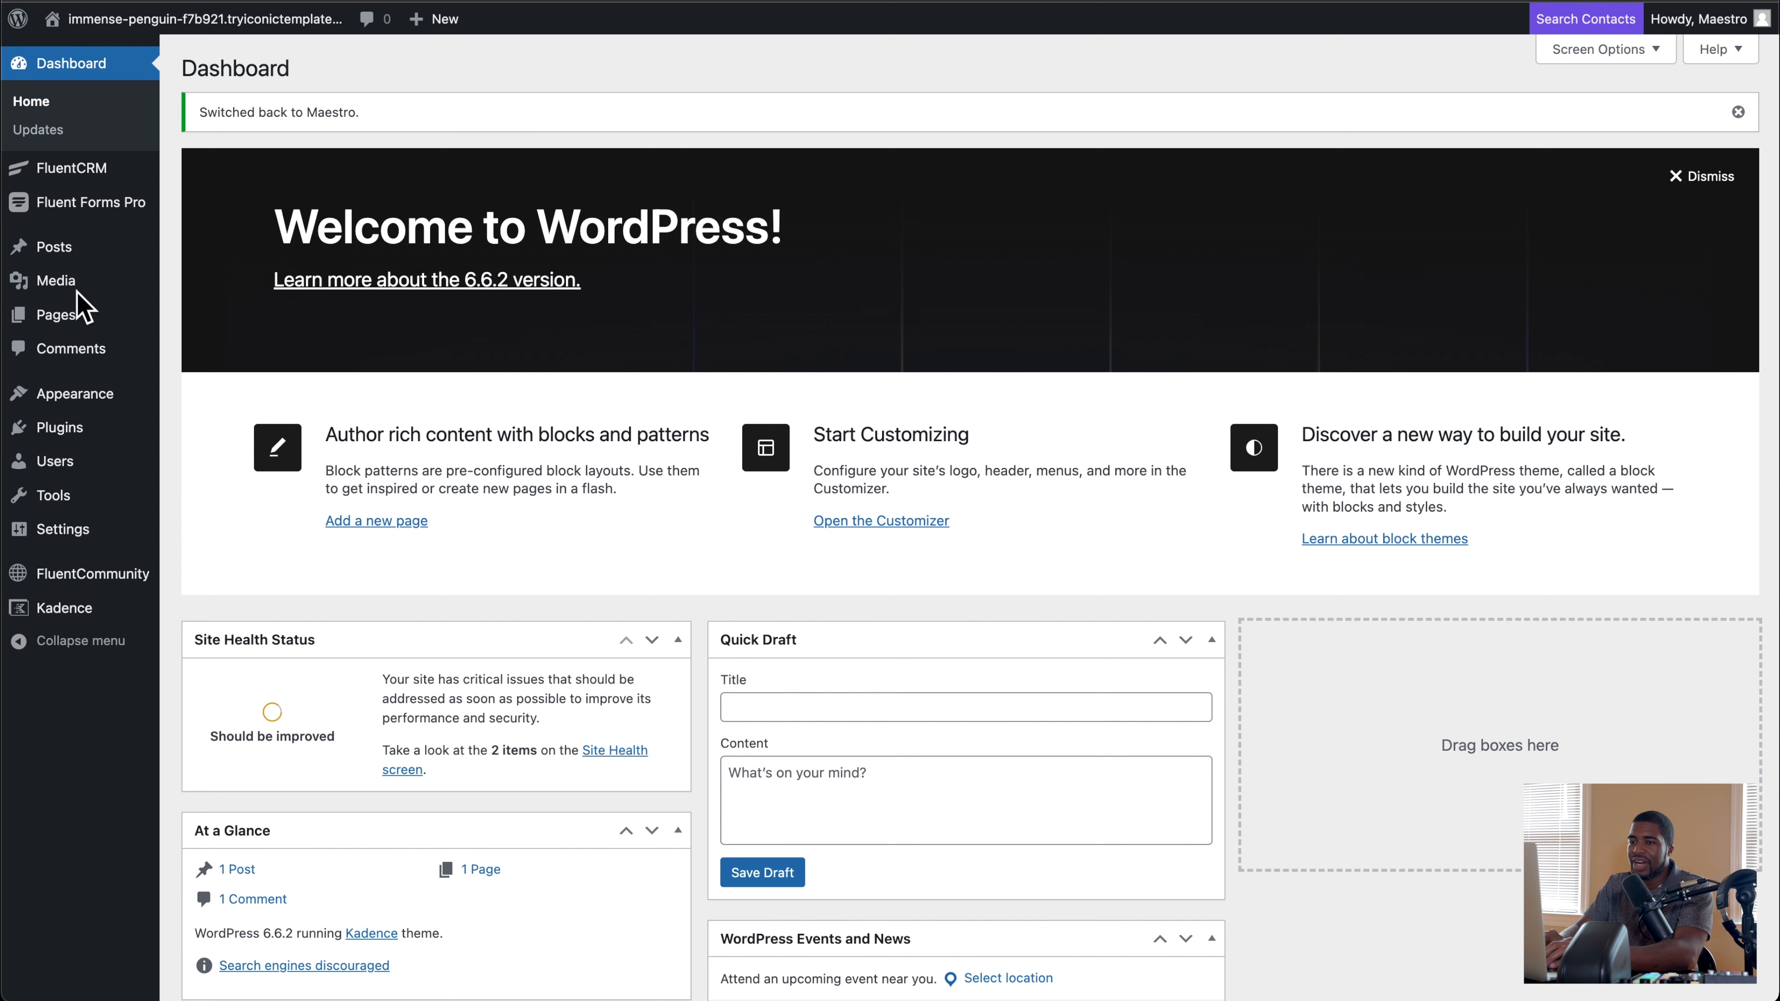
pyautogui.moveTo(53, 312)
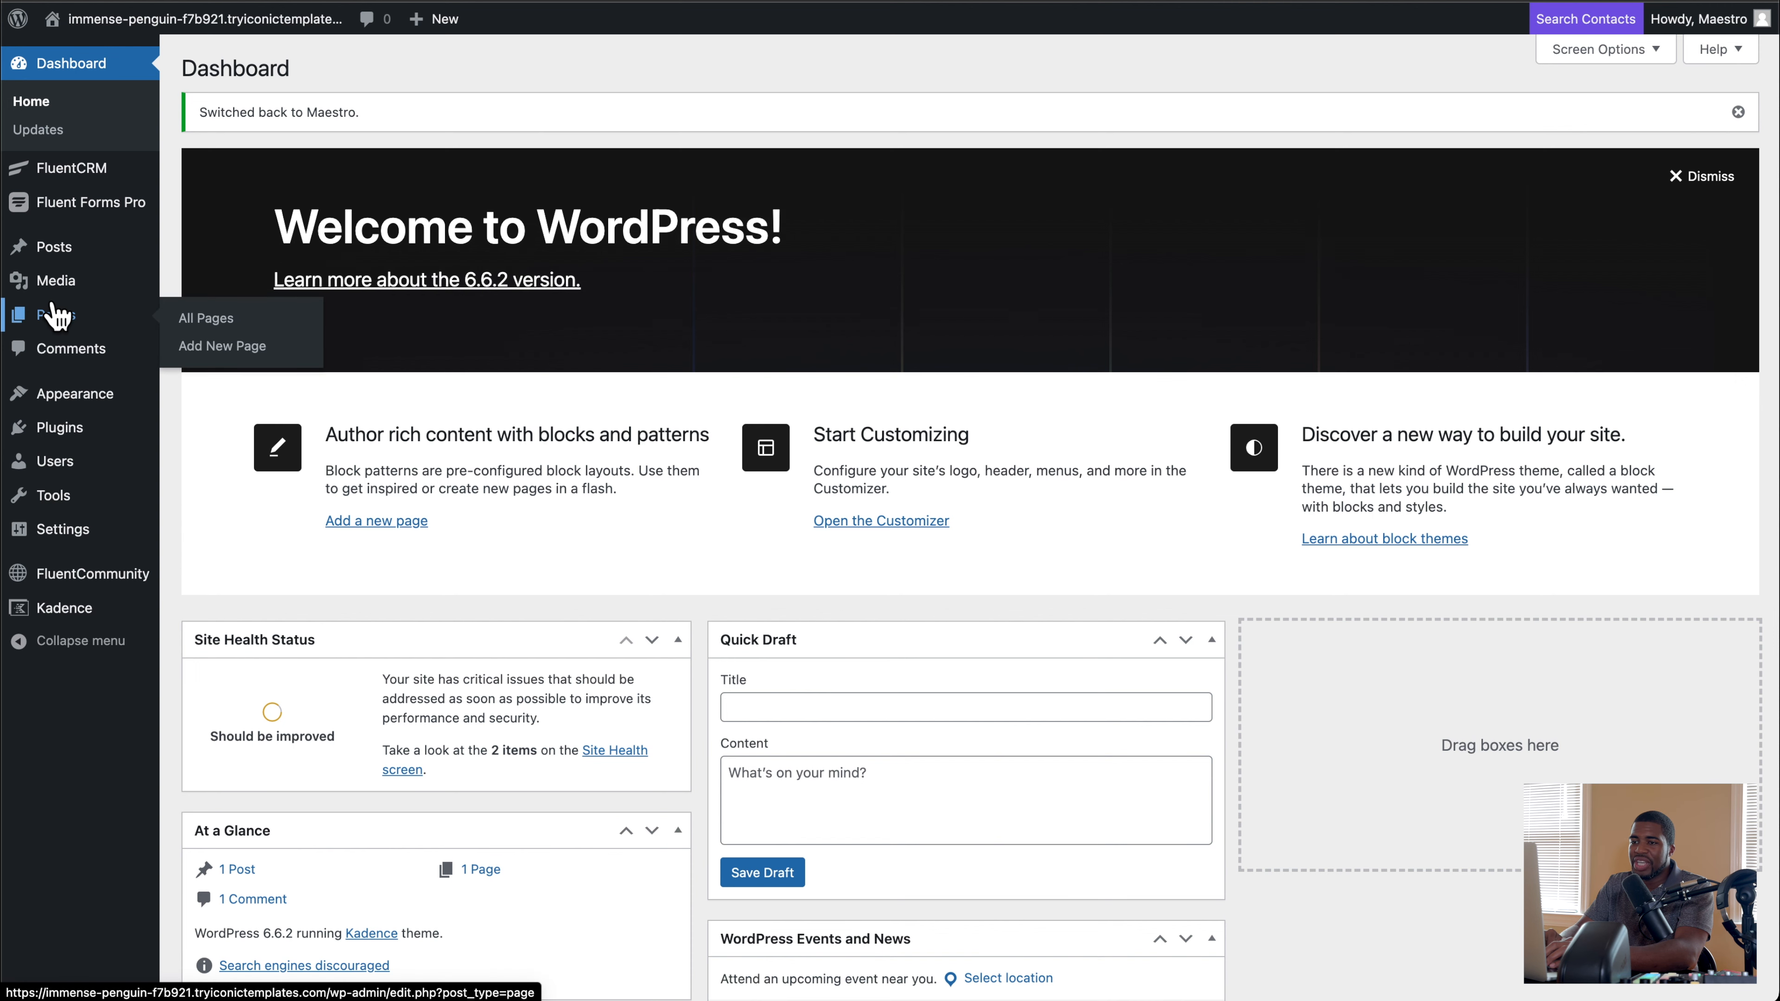
pyautogui.moveTo(81, 169)
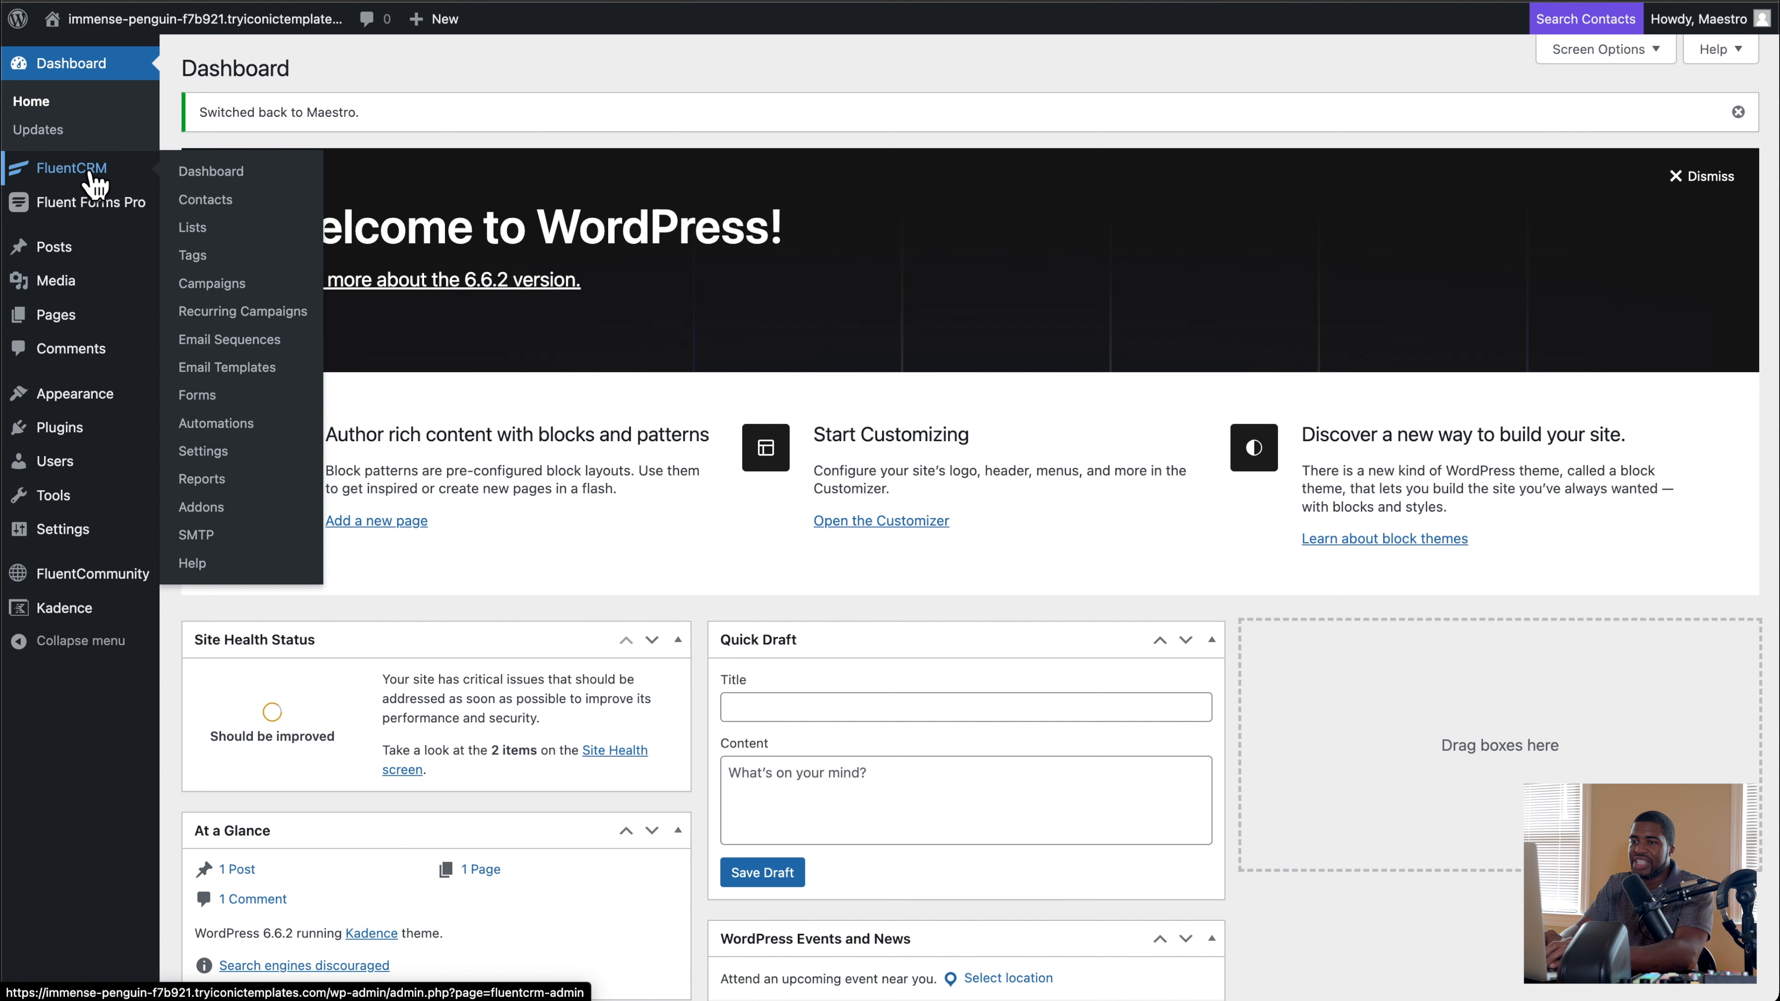
pyautogui.click(235, 200)
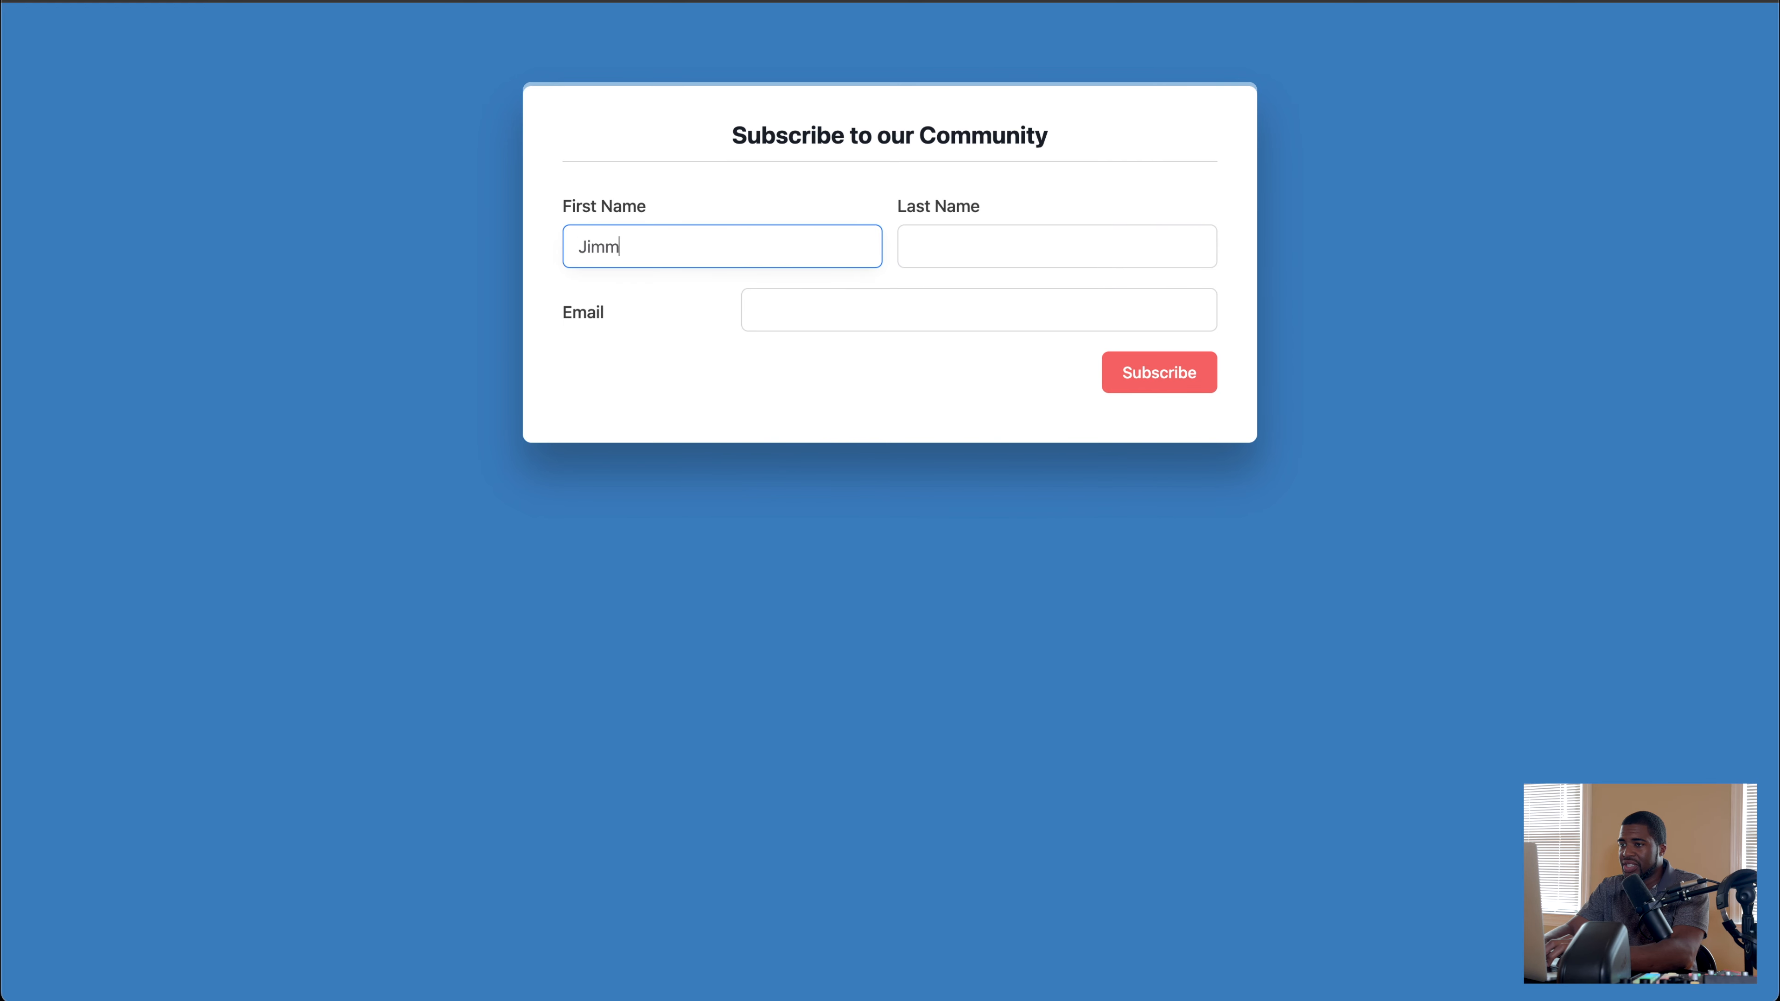
# Step: Subscribe a test member through the community form, entering the first name, last name and email address
pyautogui.click(1013, 246)
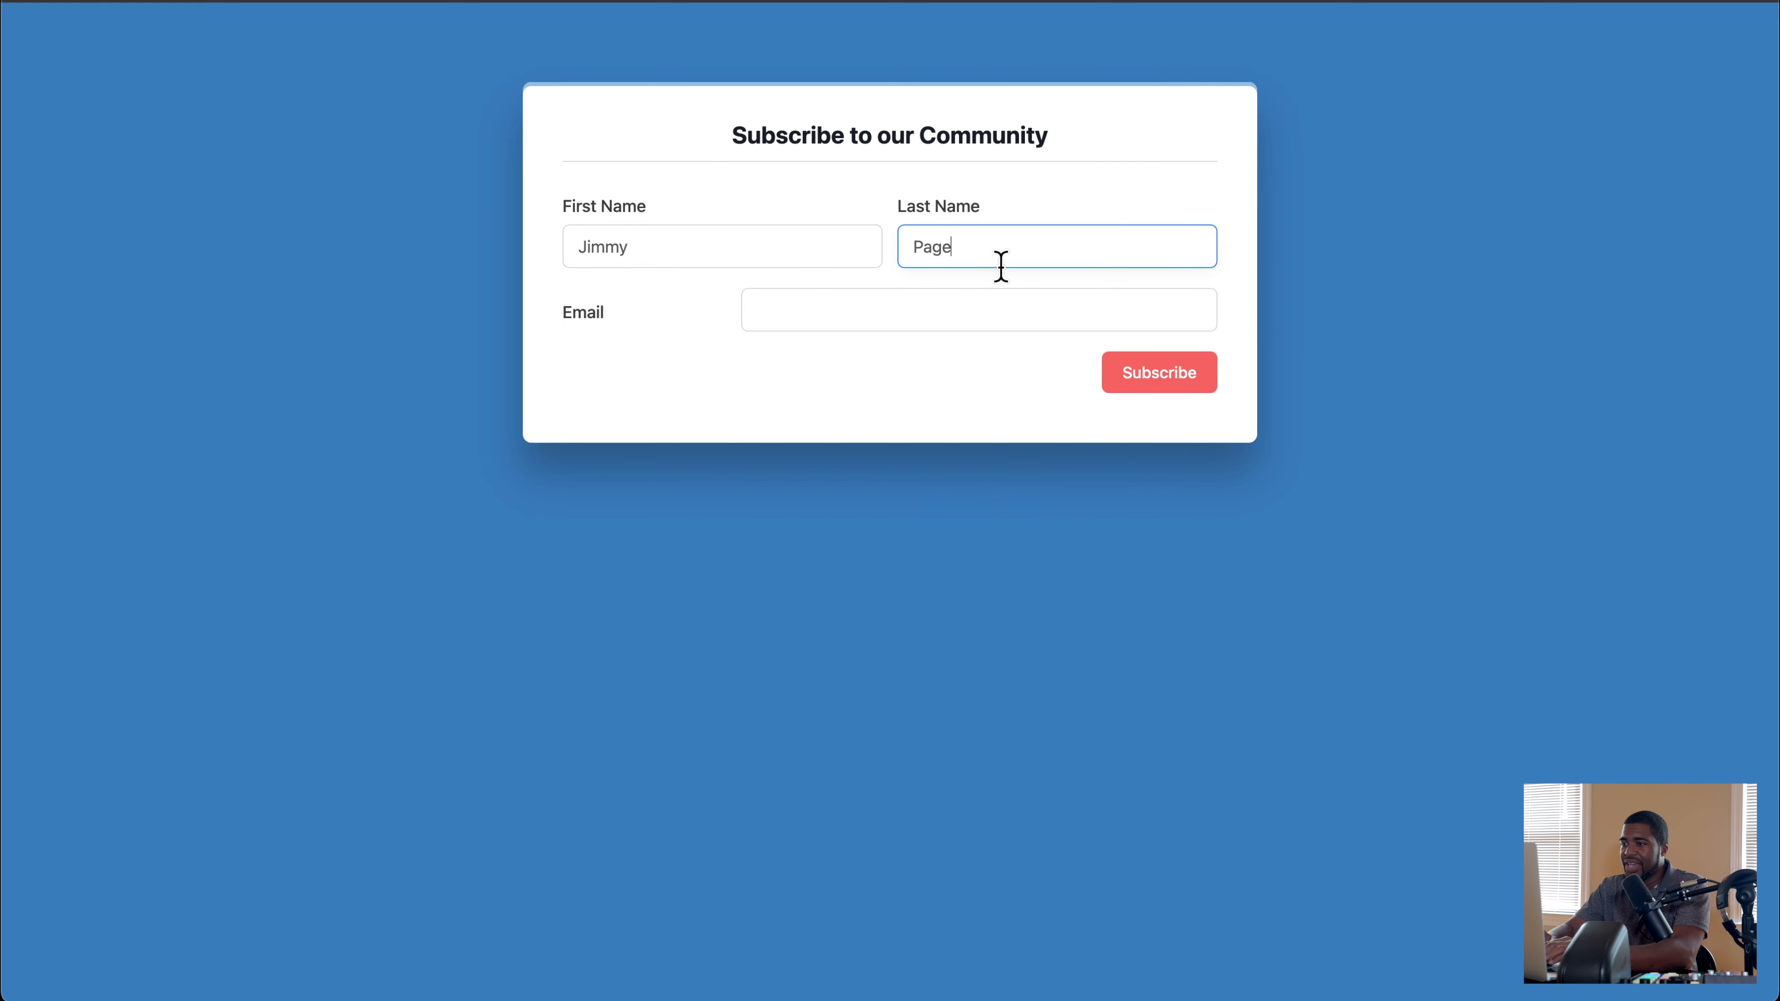
pyautogui.click(967, 300)
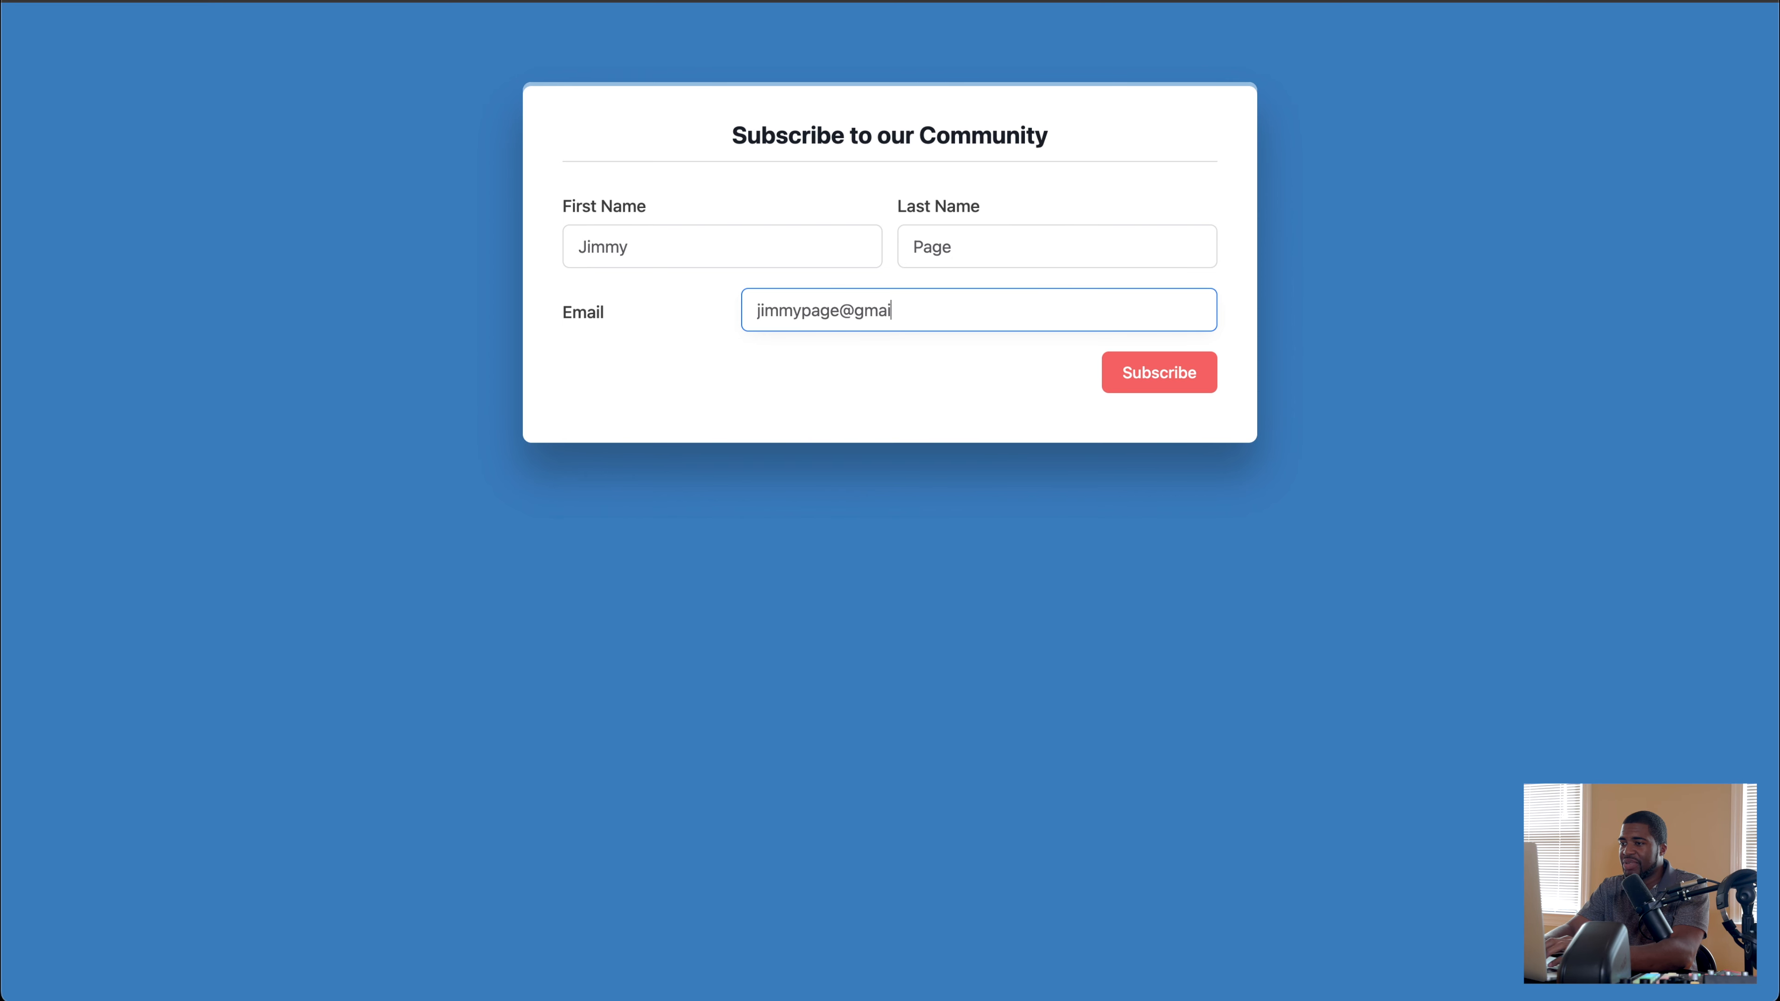
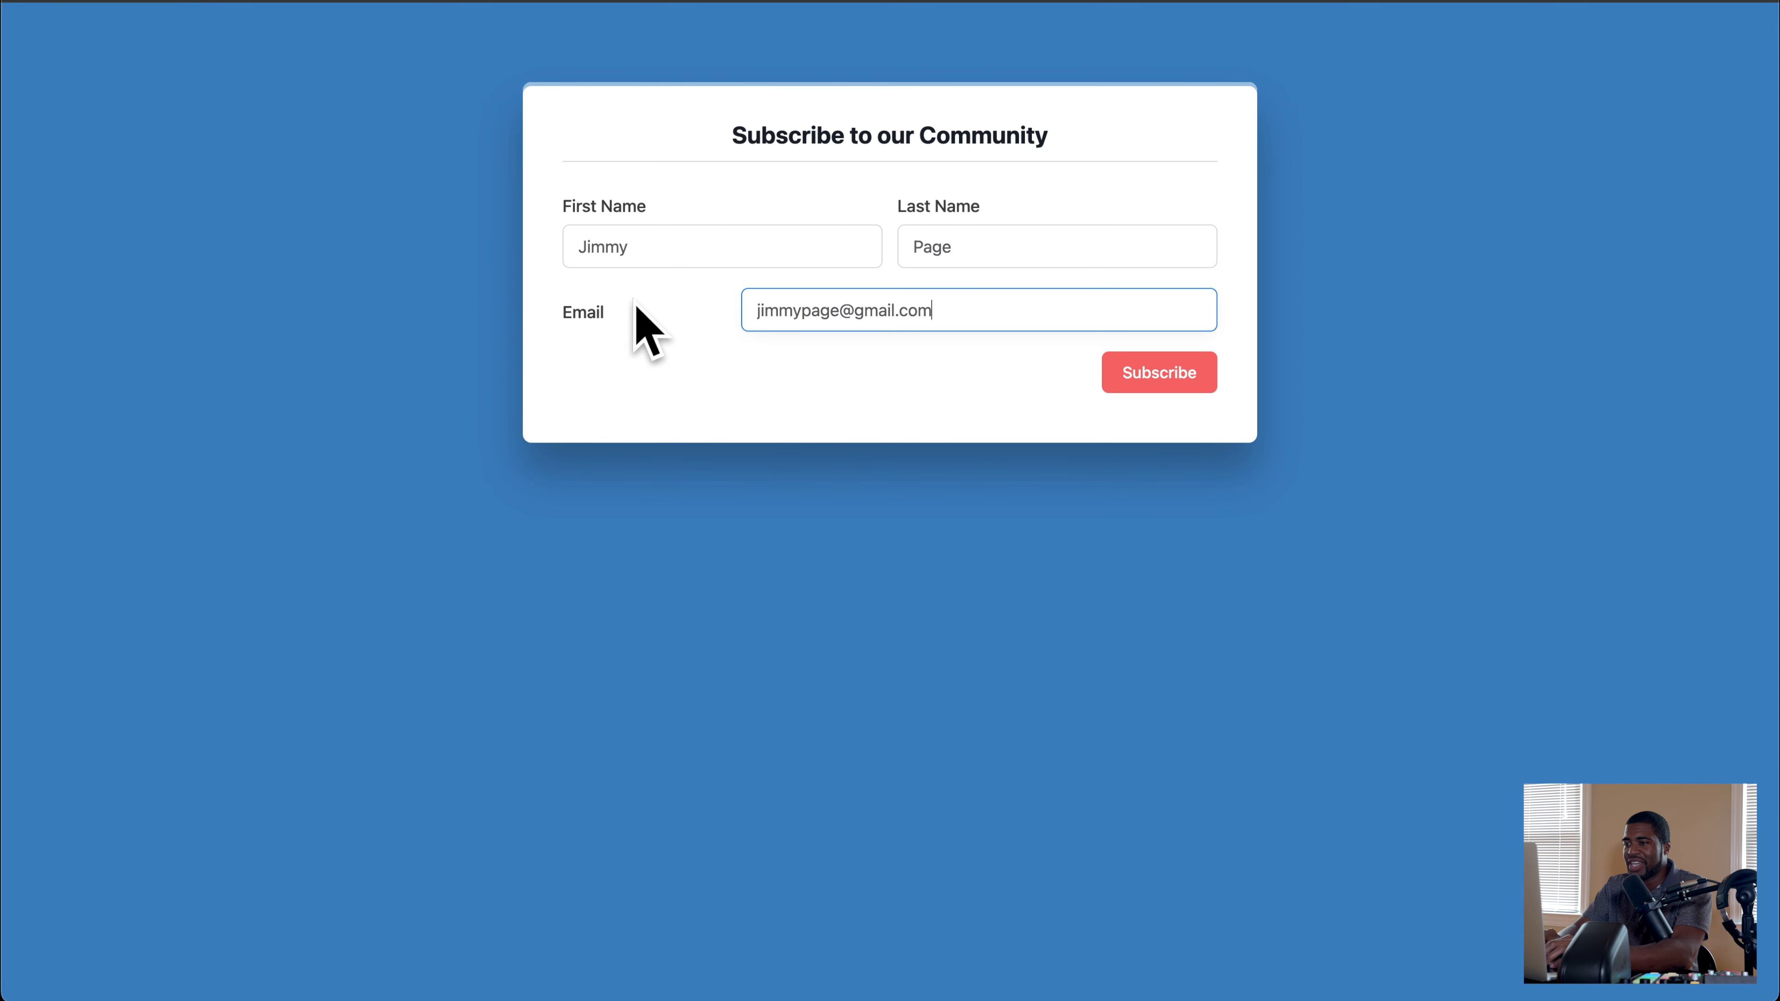
pyautogui.click(1131, 375)
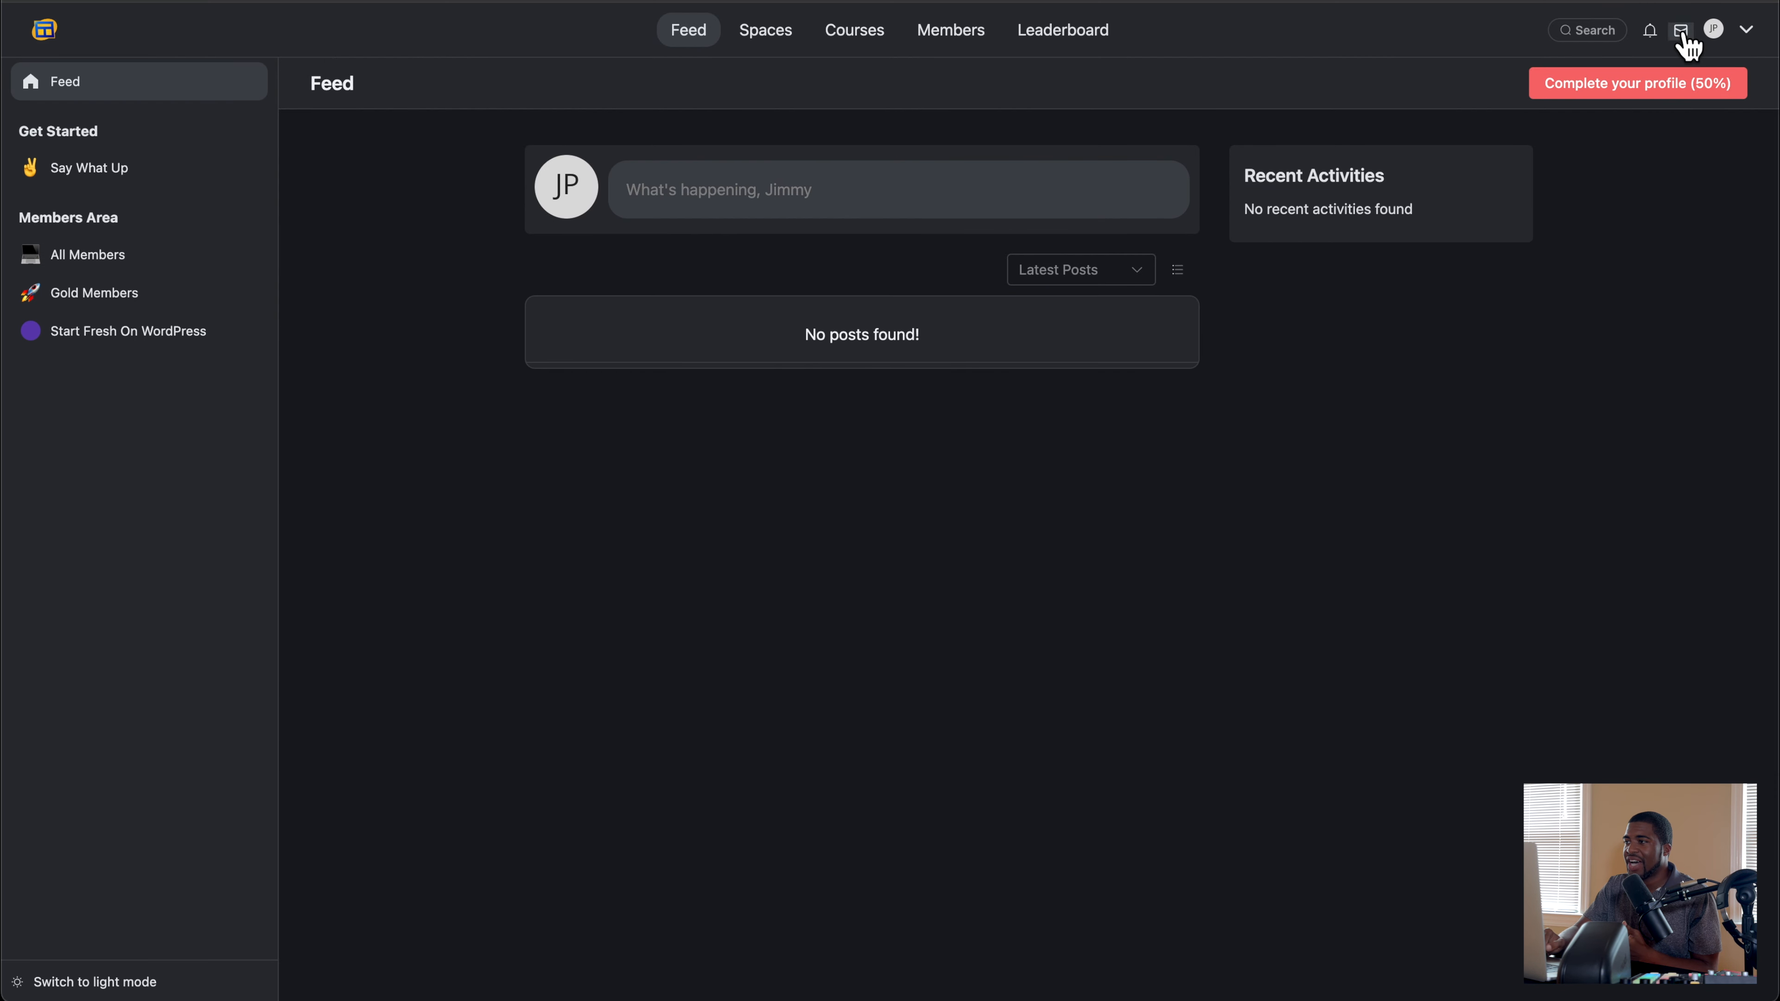
# Step: Check the new subscriber's access to the Members directory, the Say What Up, All Members and Gold Members spaces, and the Start Fresh On WordPress course
pyautogui.click(945, 53)
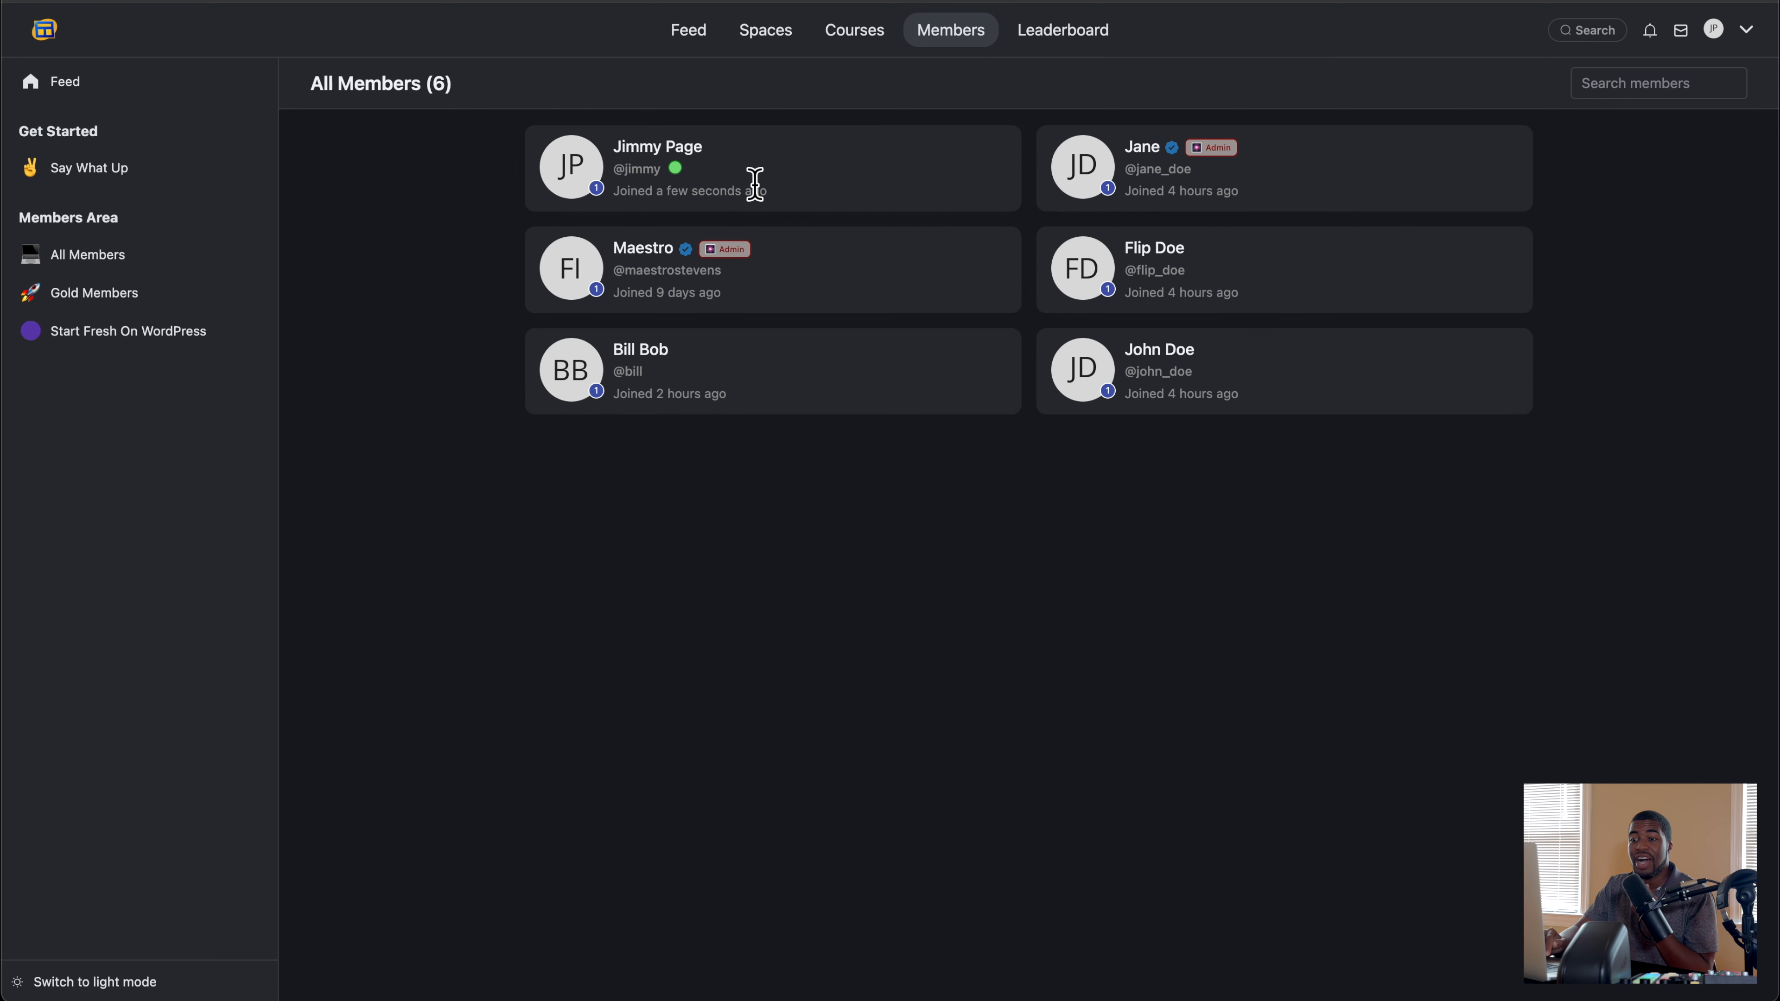
pyautogui.click(108, 179)
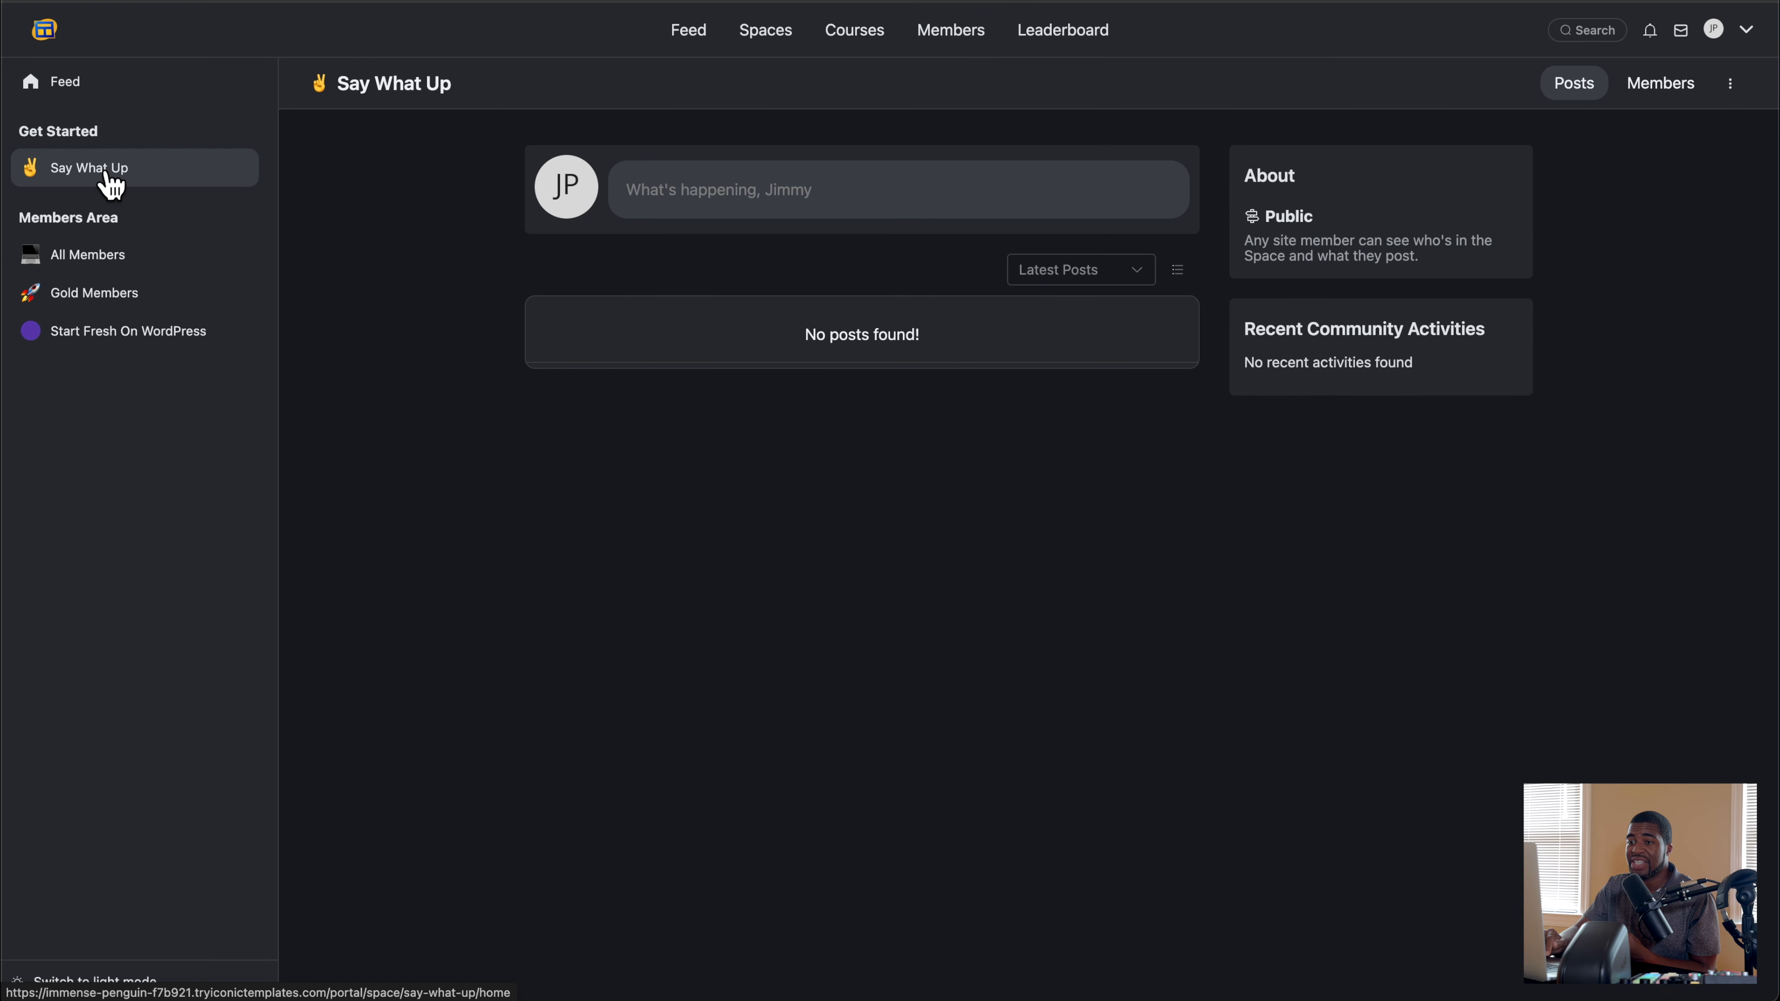
pyautogui.click(99, 263)
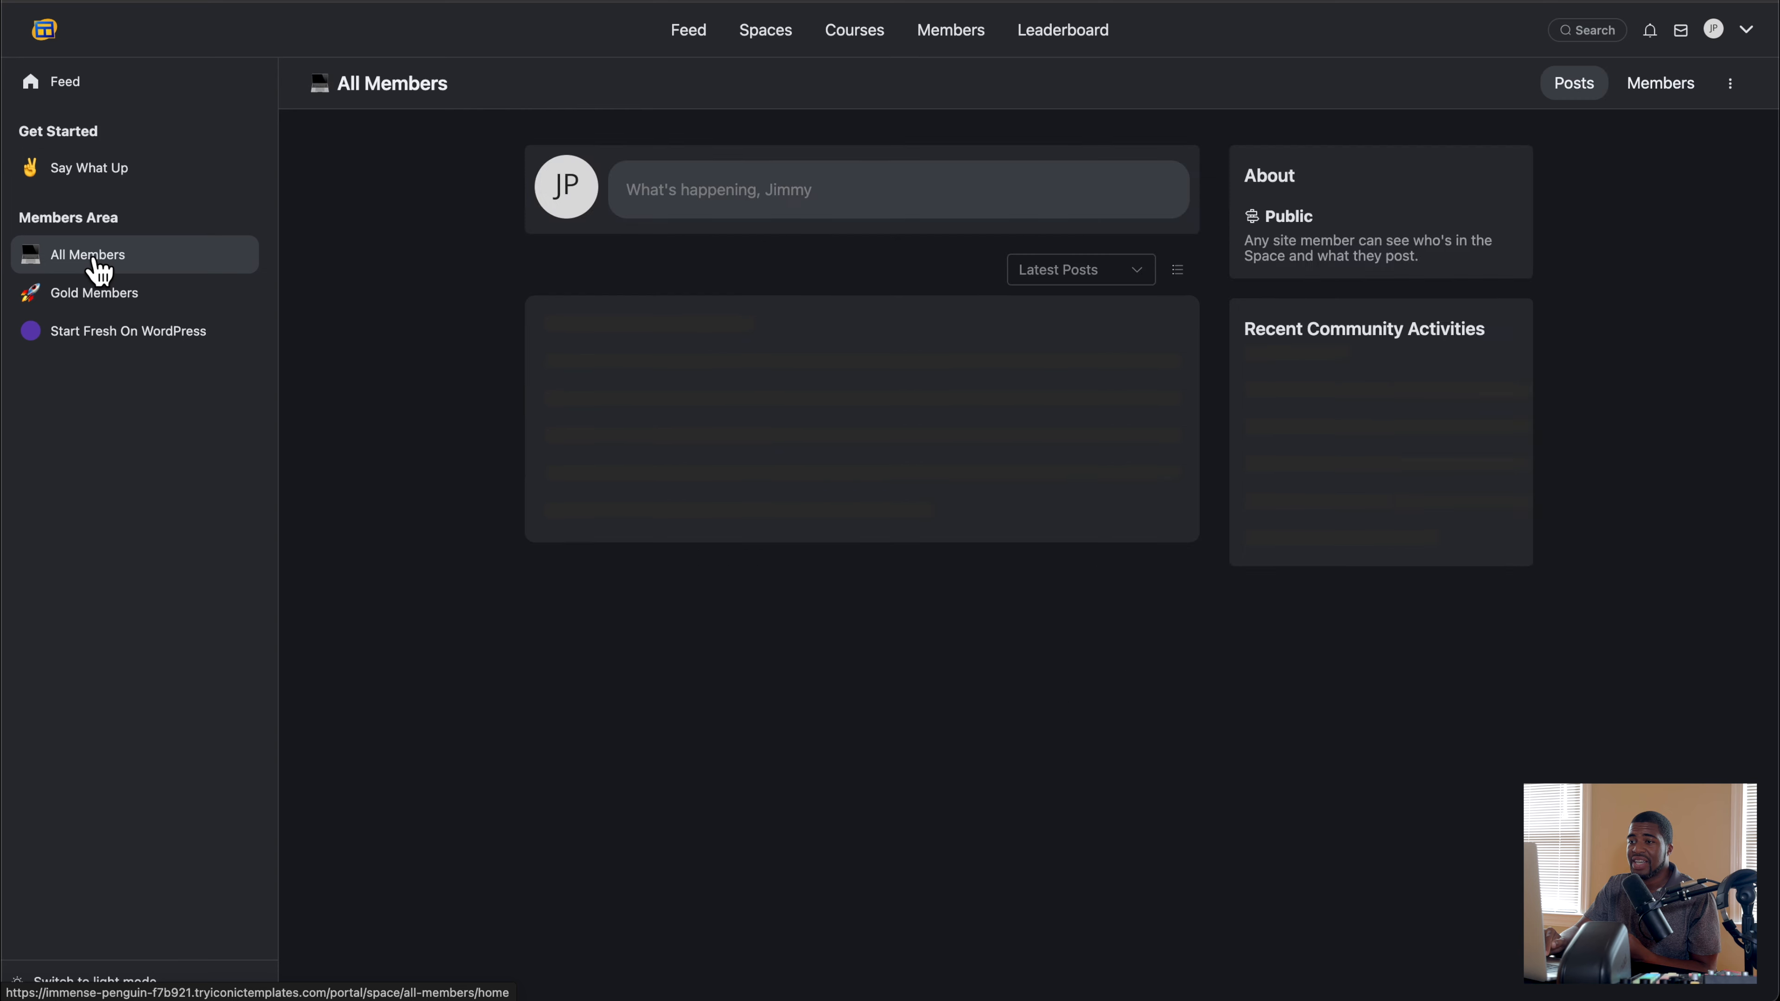
pyautogui.click(94, 301)
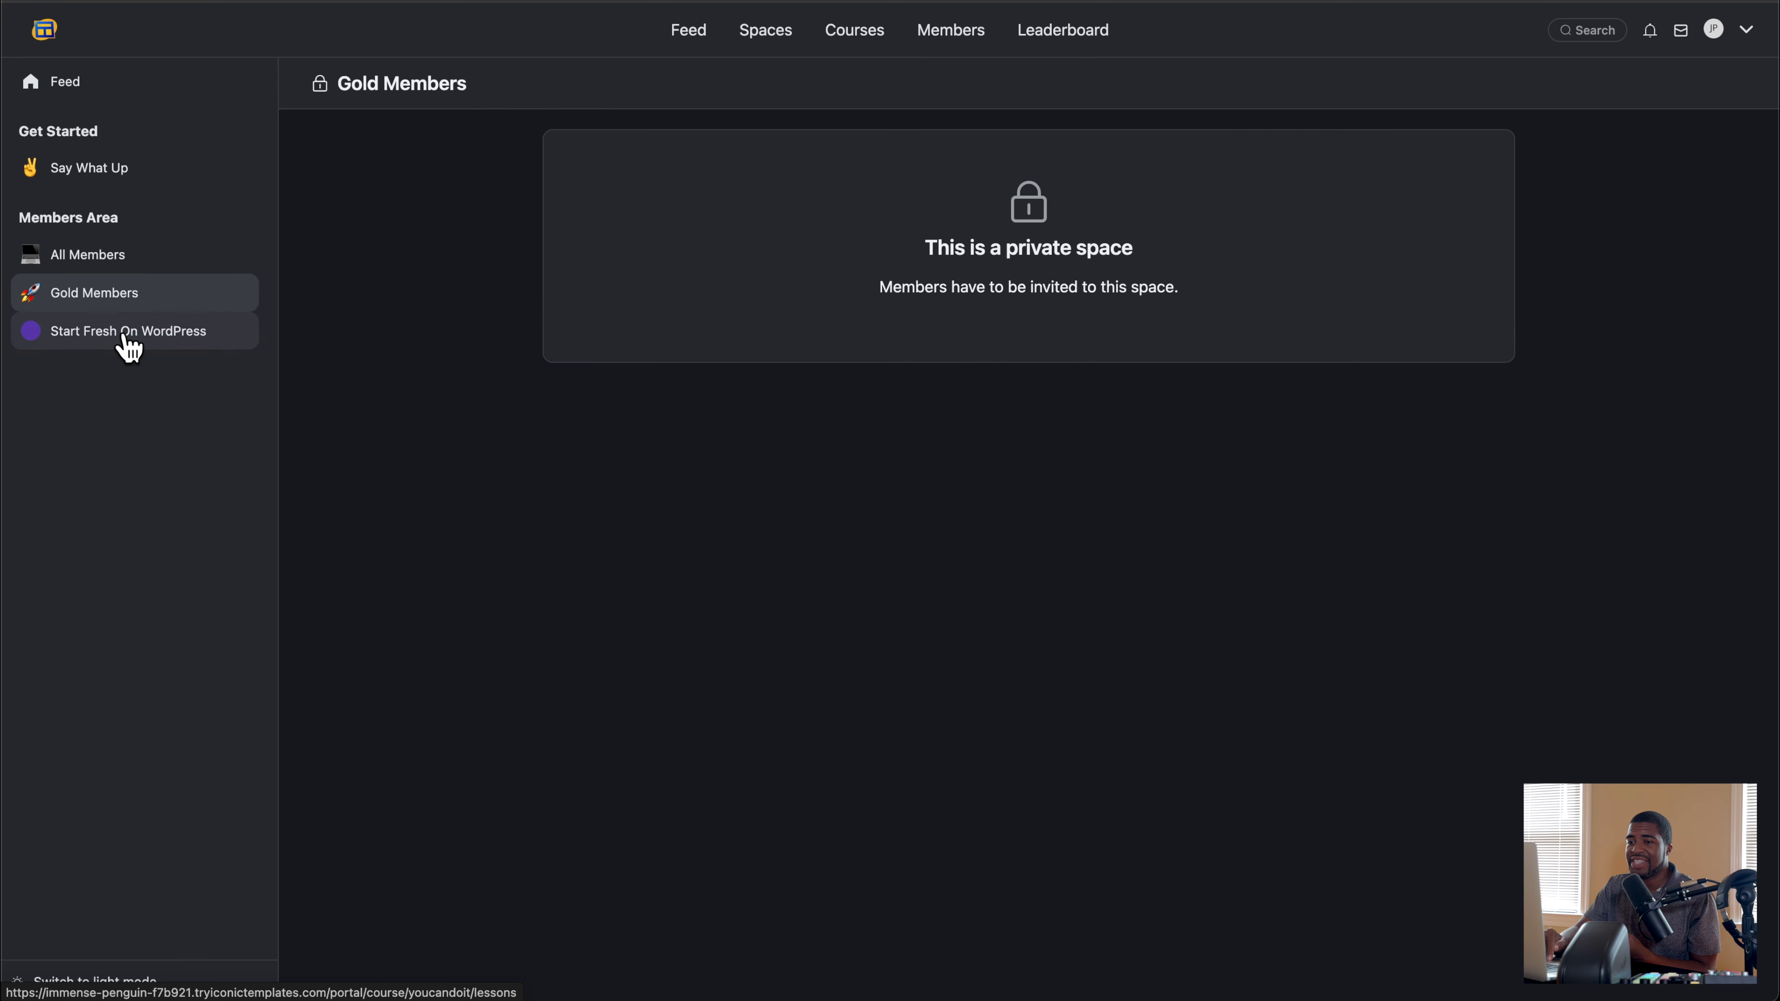
pyautogui.click(122, 337)
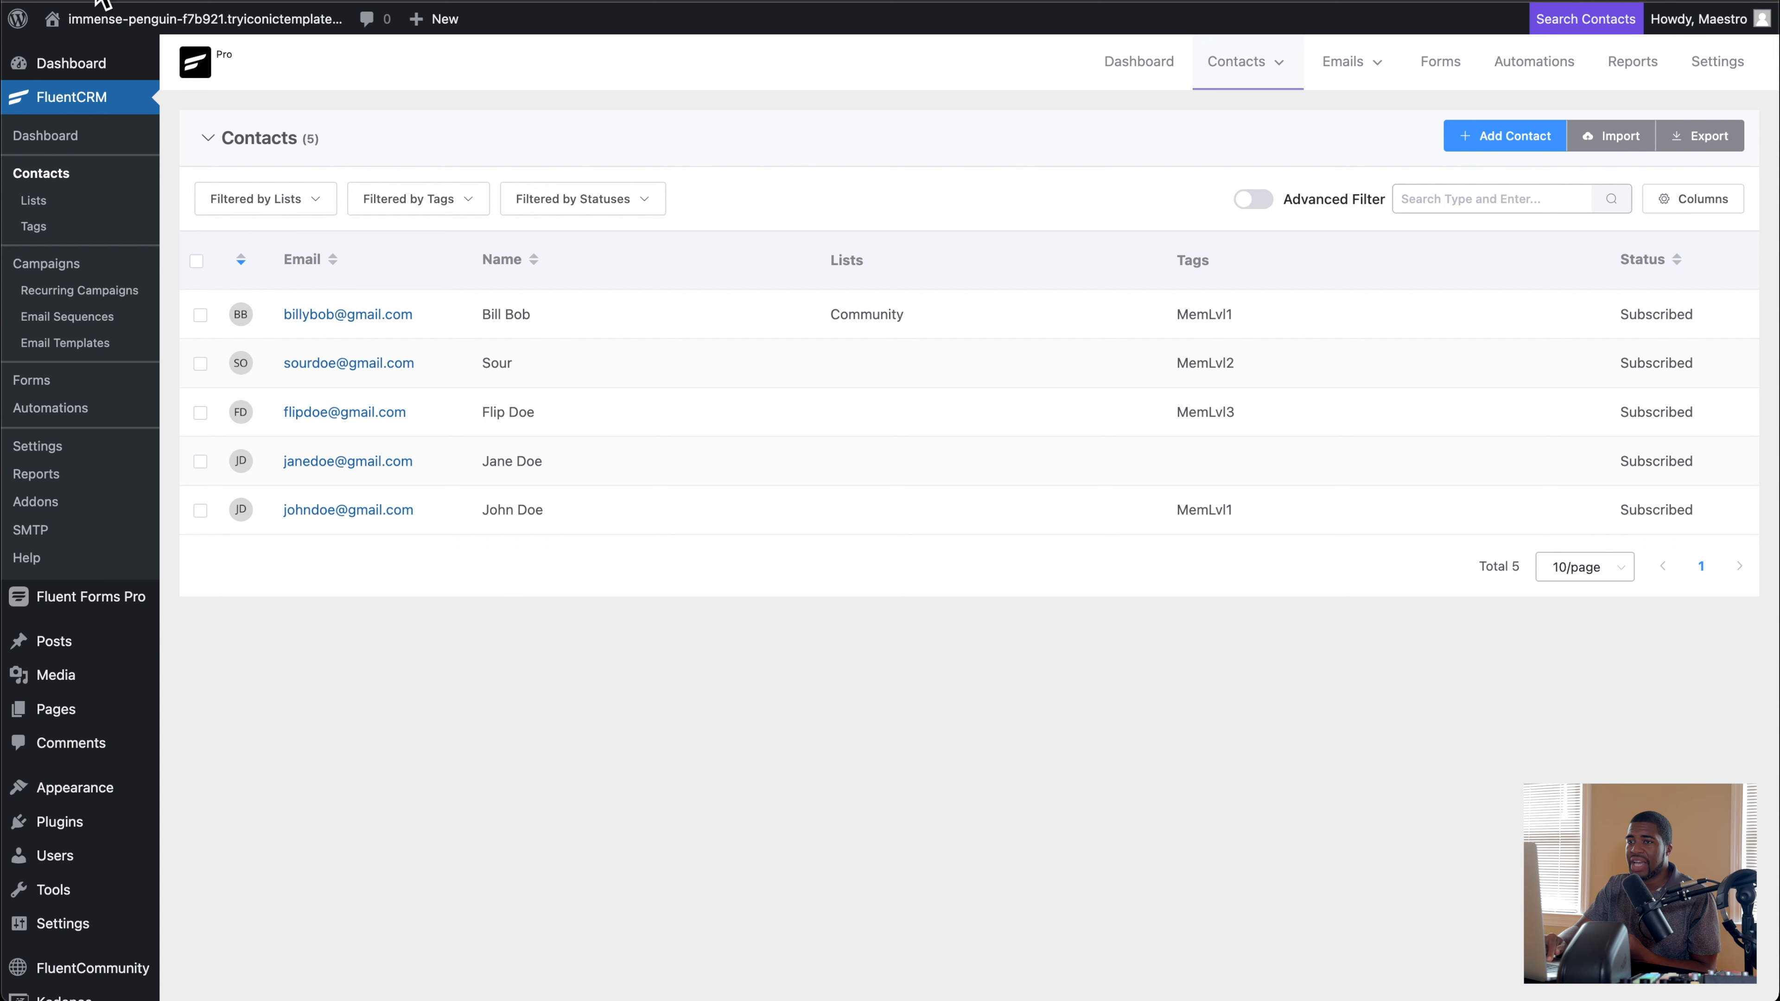
# Step: Refresh the FluentCRM contacts, and display the stats of the Enroll In Community automation
pyautogui.press('super+r')
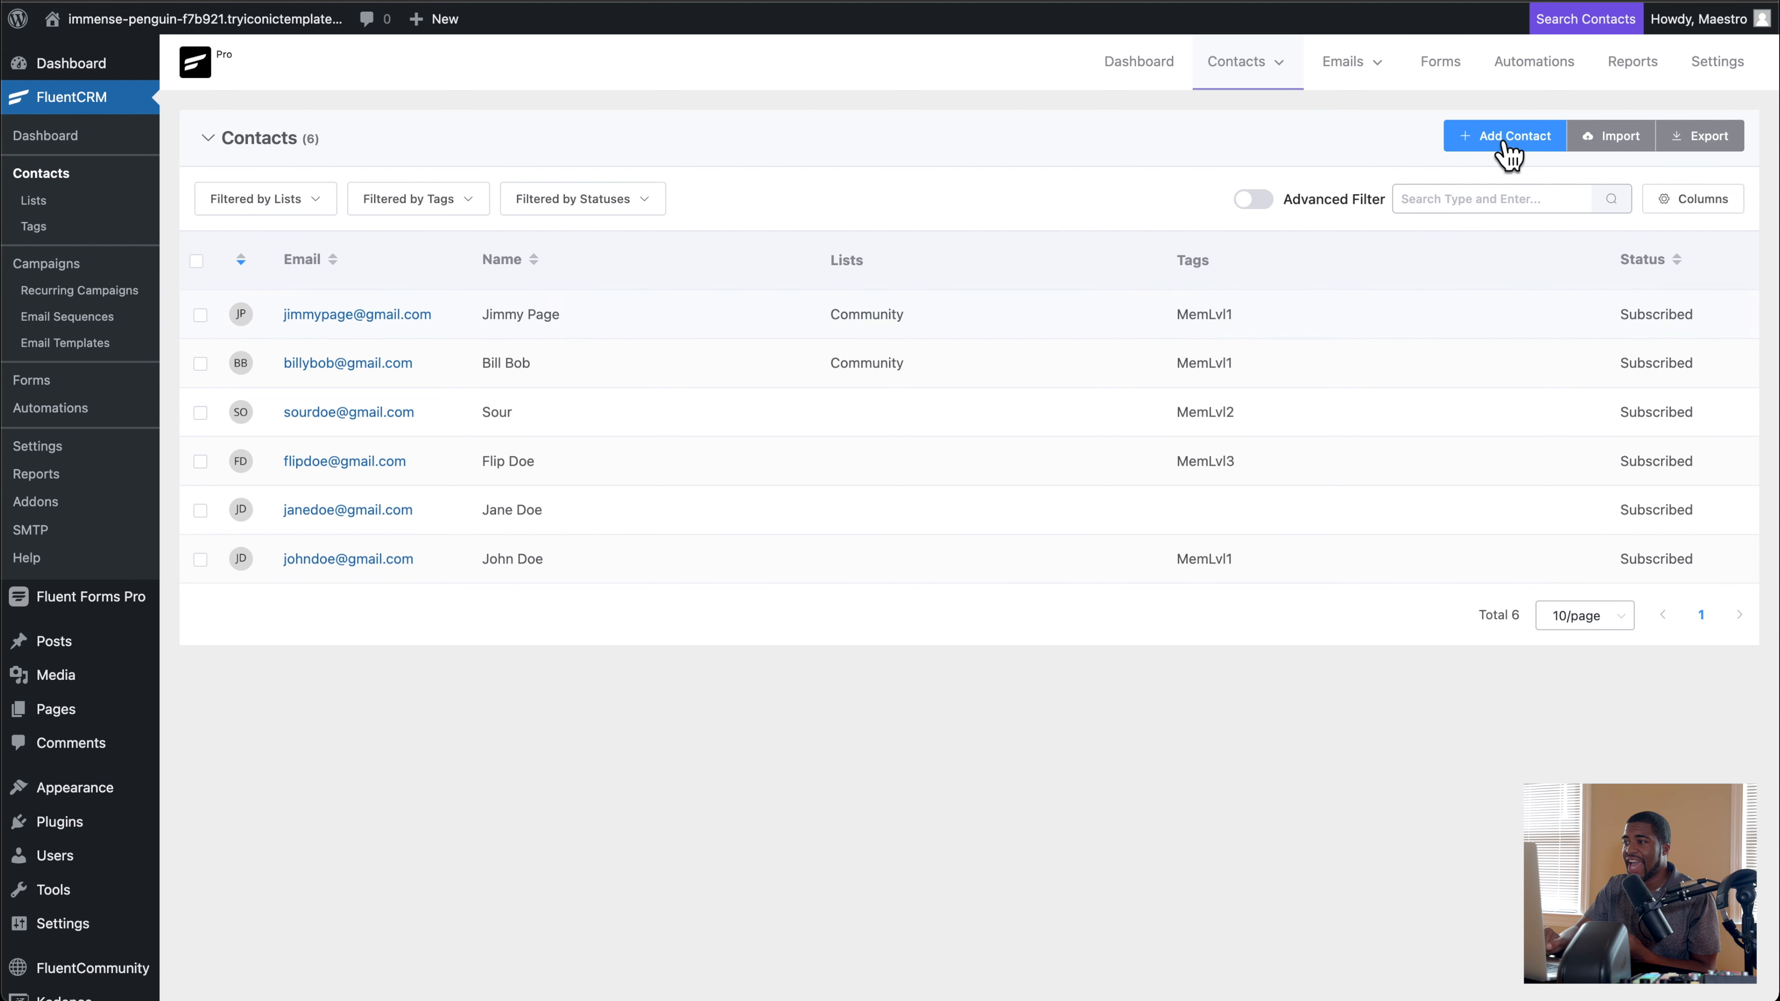
pyautogui.click(1542, 65)
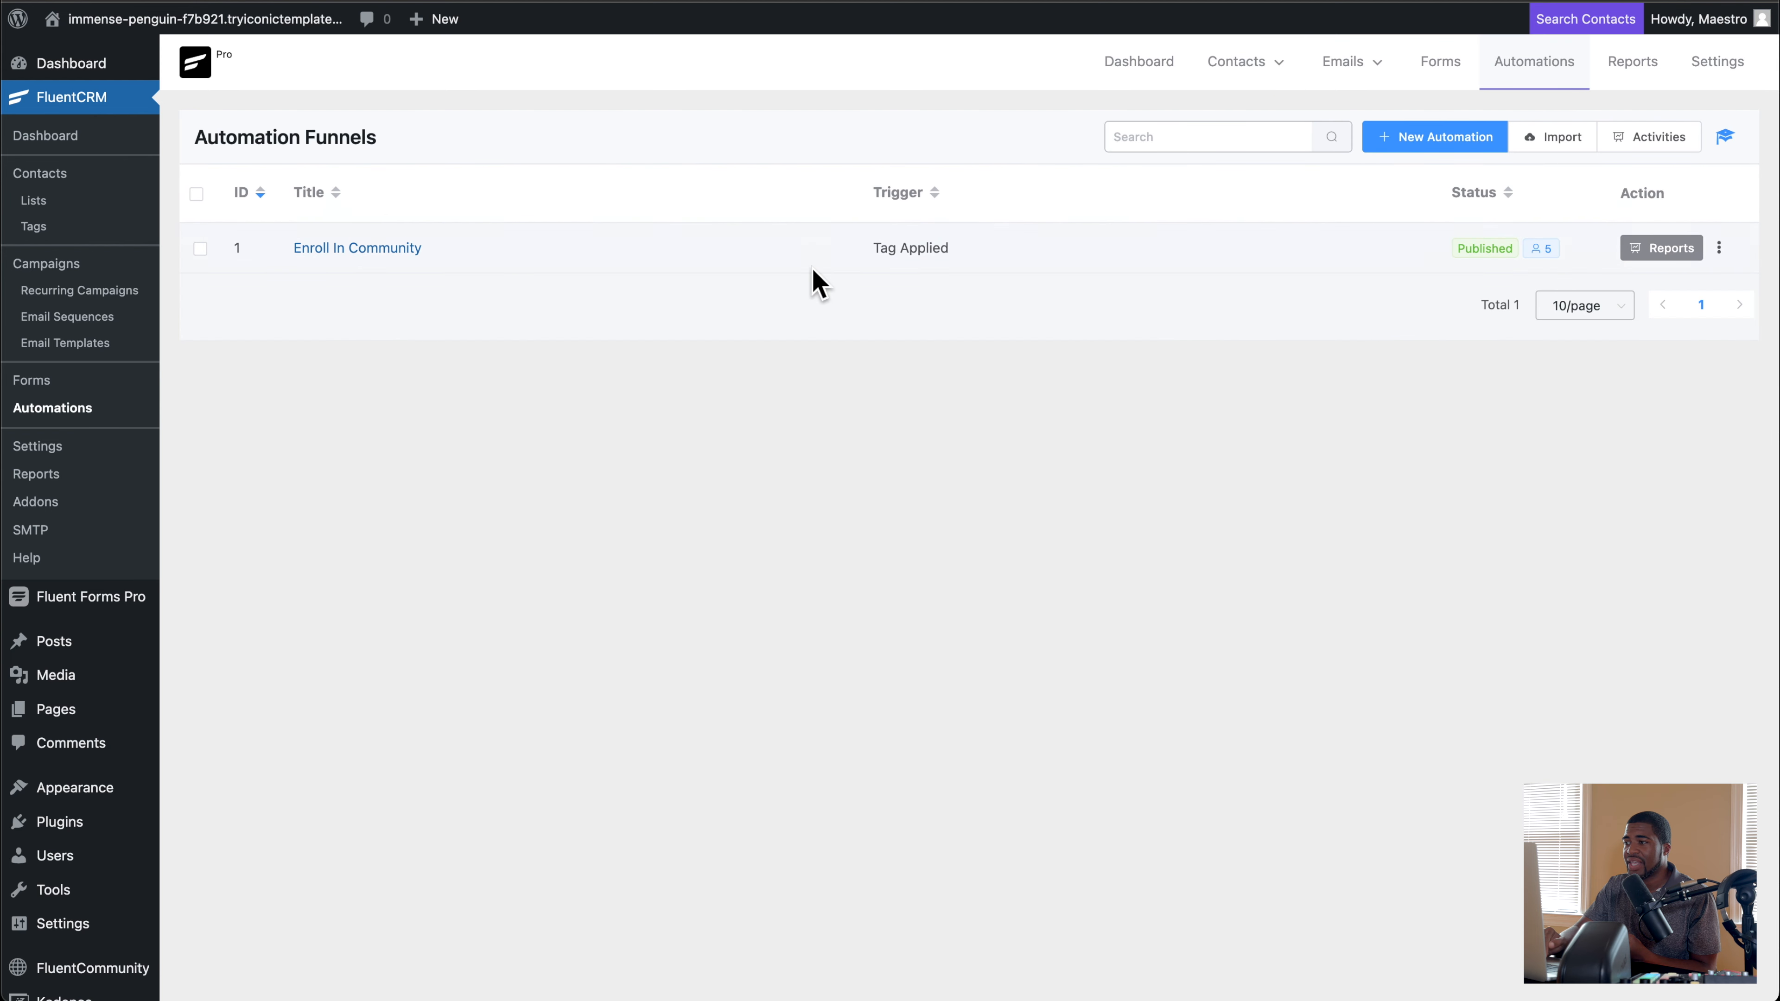
pyautogui.click(359, 249)
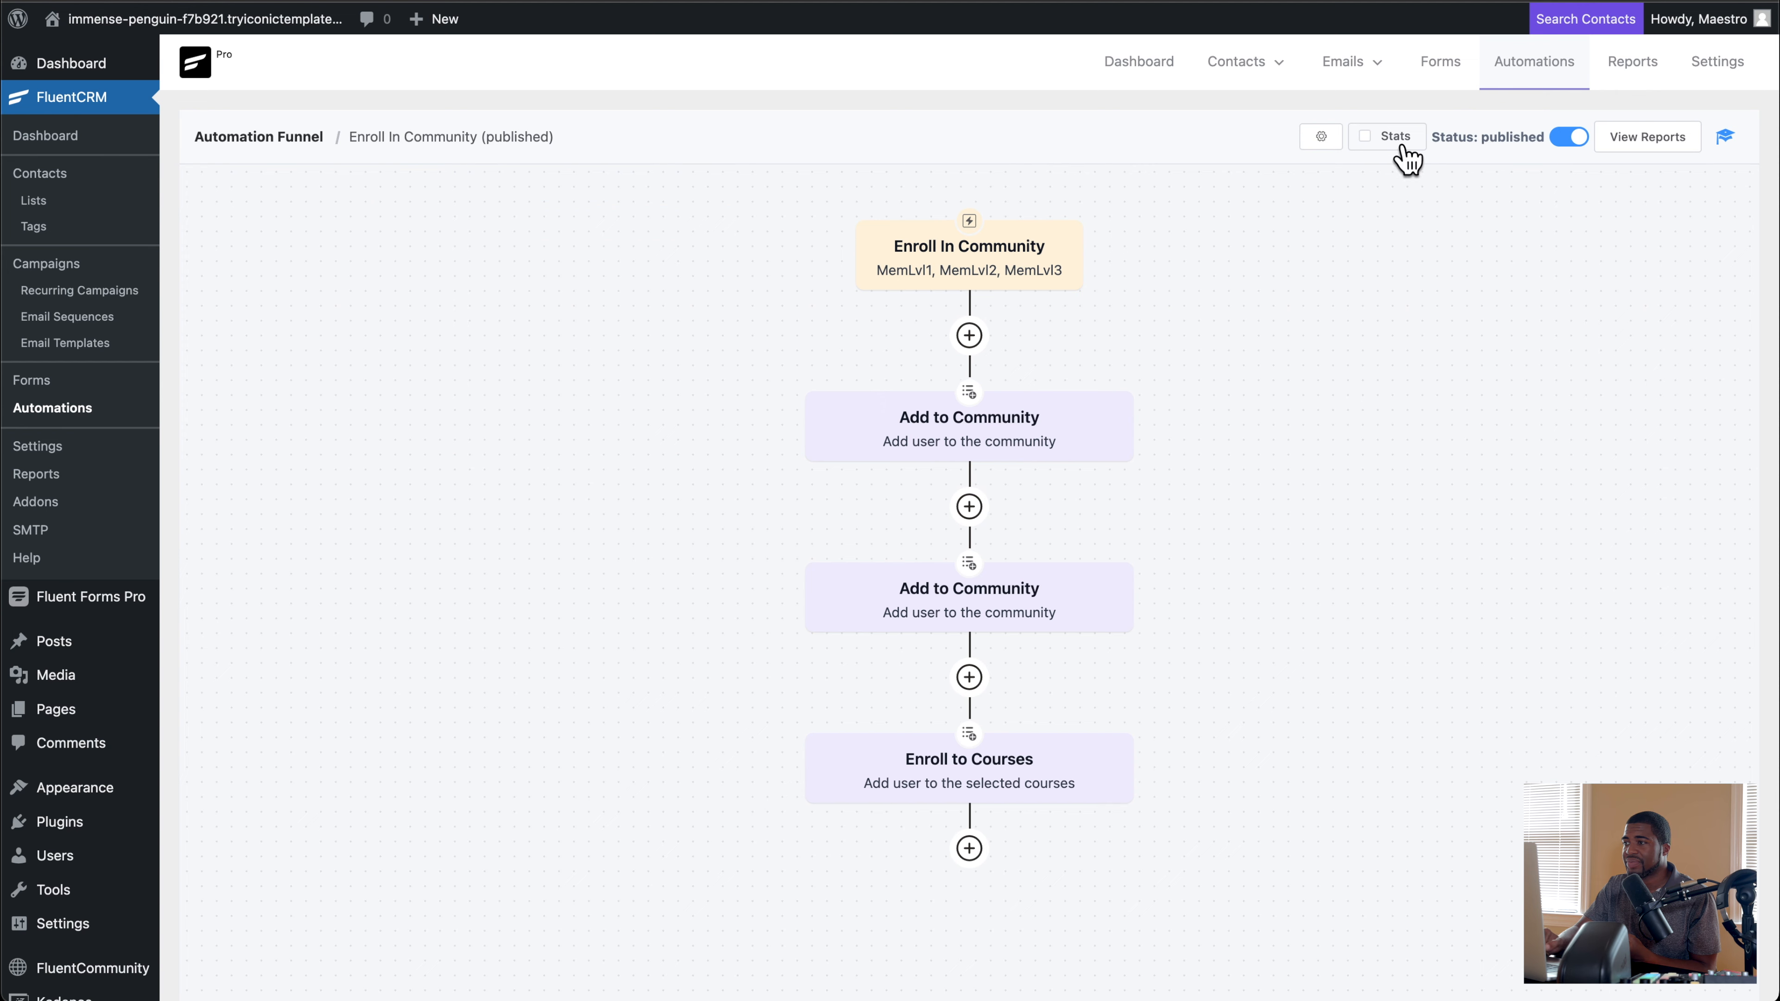
pyautogui.click(1377, 137)
# Step: Examine the per-step stats of the Enroll In Community funnel, from the tag trigger down to the course enrolment
pyautogui.scroll(-2, 1107, 309)
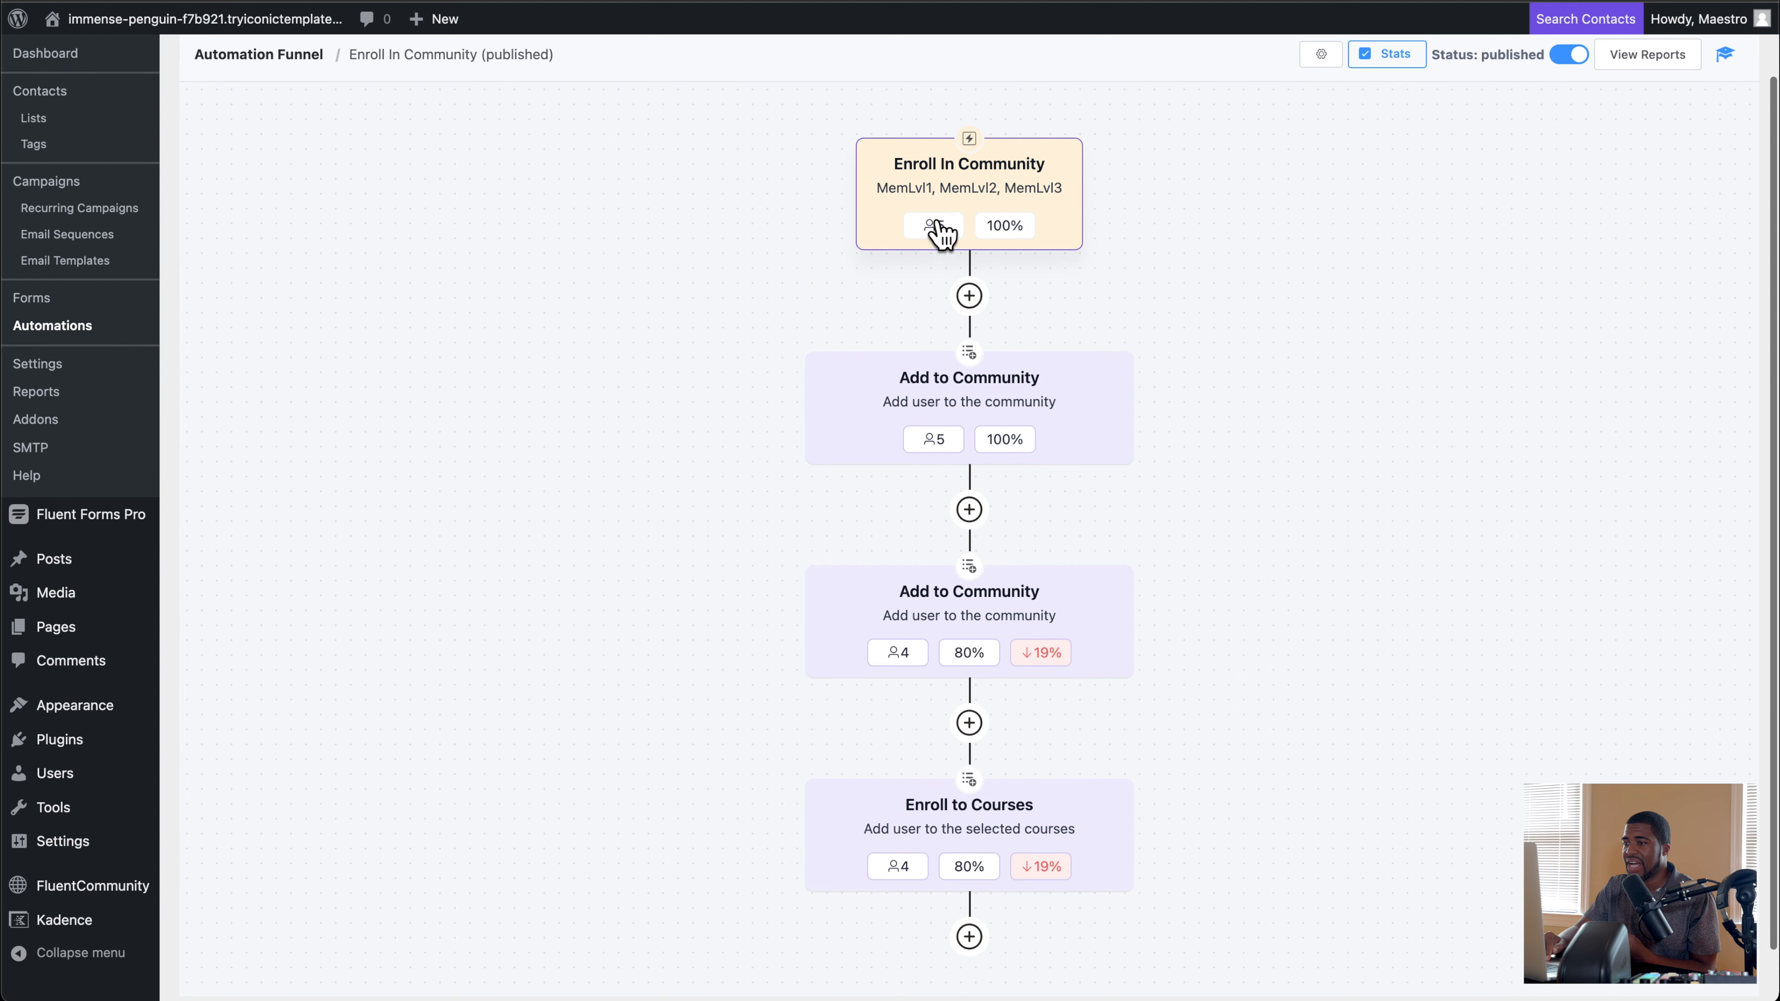
pyautogui.scroll(2, 904, 554)
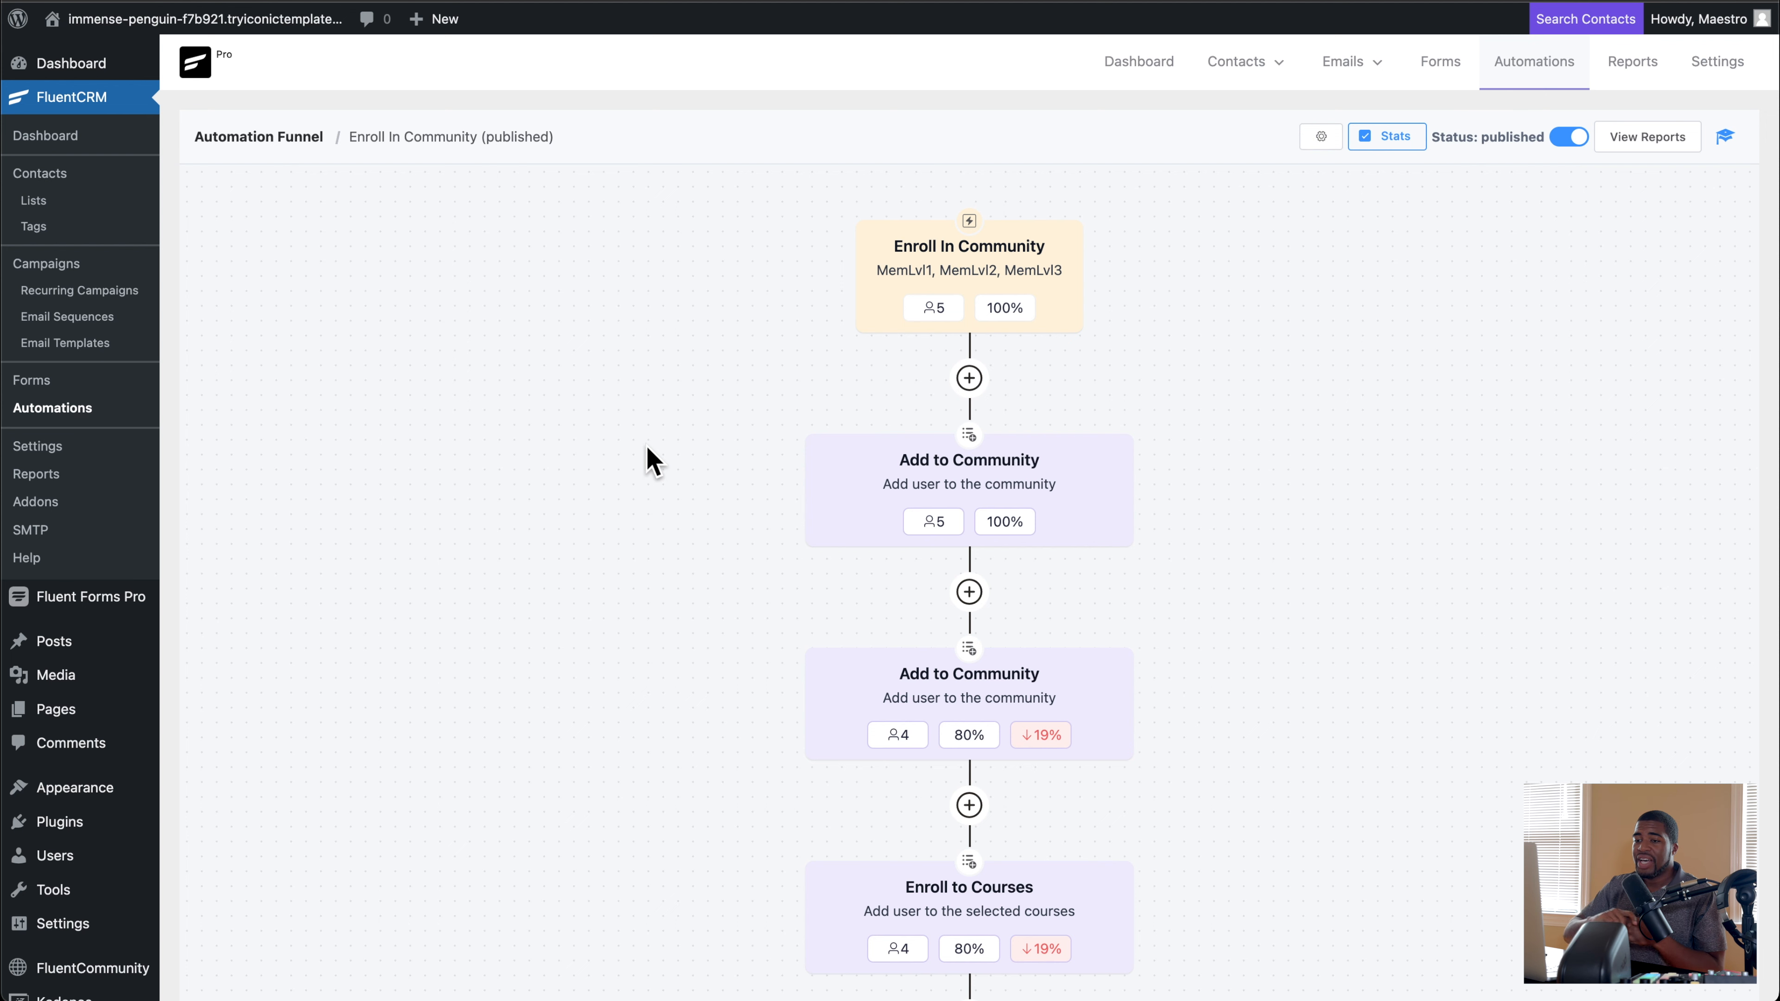
pyautogui.scroll(-2, 393, 490)
pyautogui.scroll(-2, 393, 490)
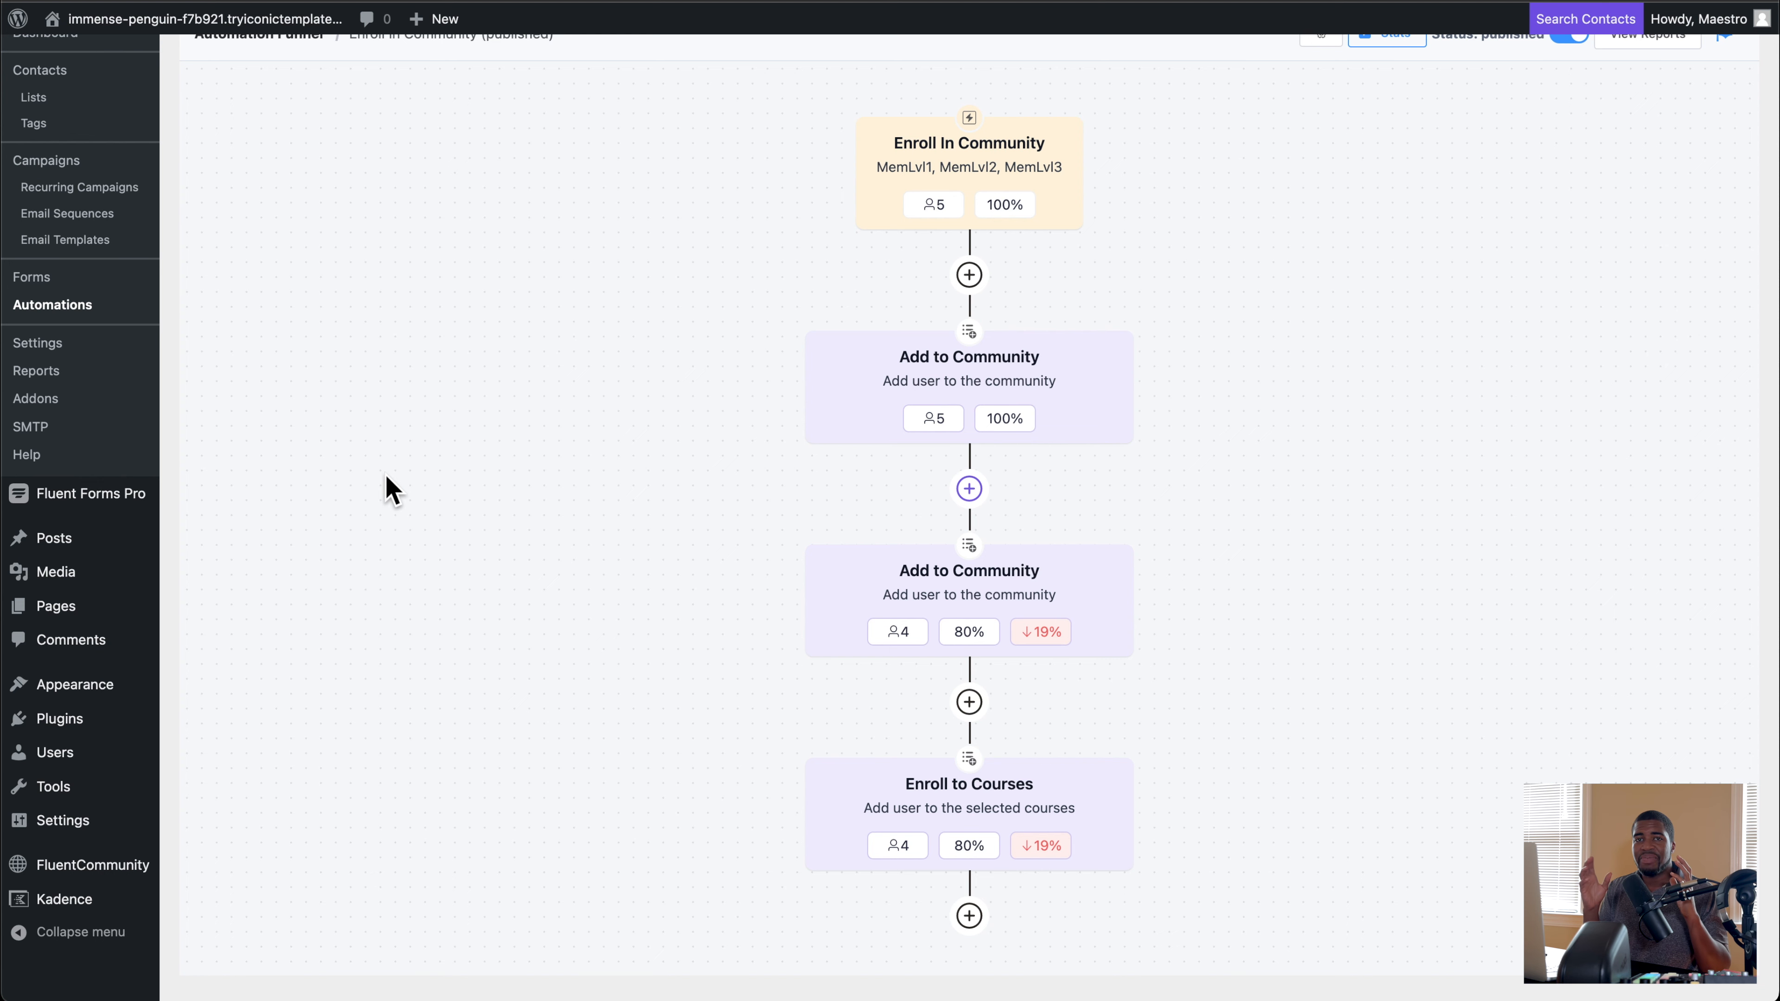
pyautogui.scroll(3, 390, 488)
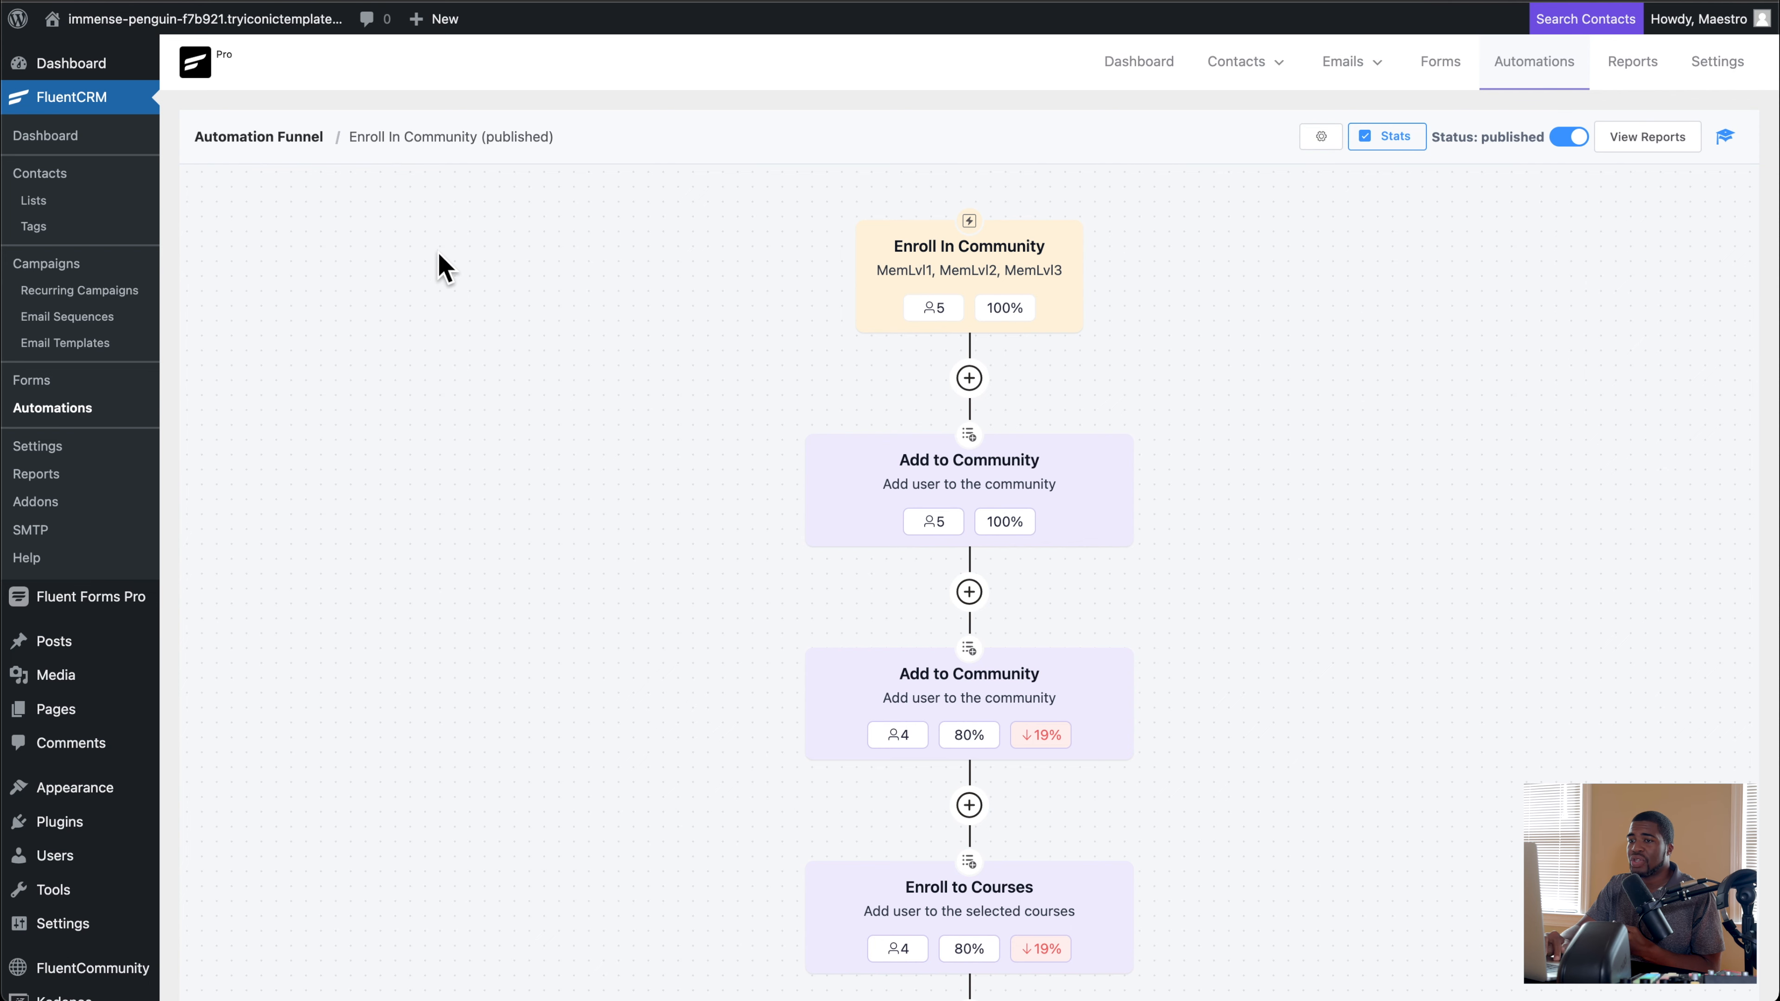
pyautogui.moveTo(114, 607)
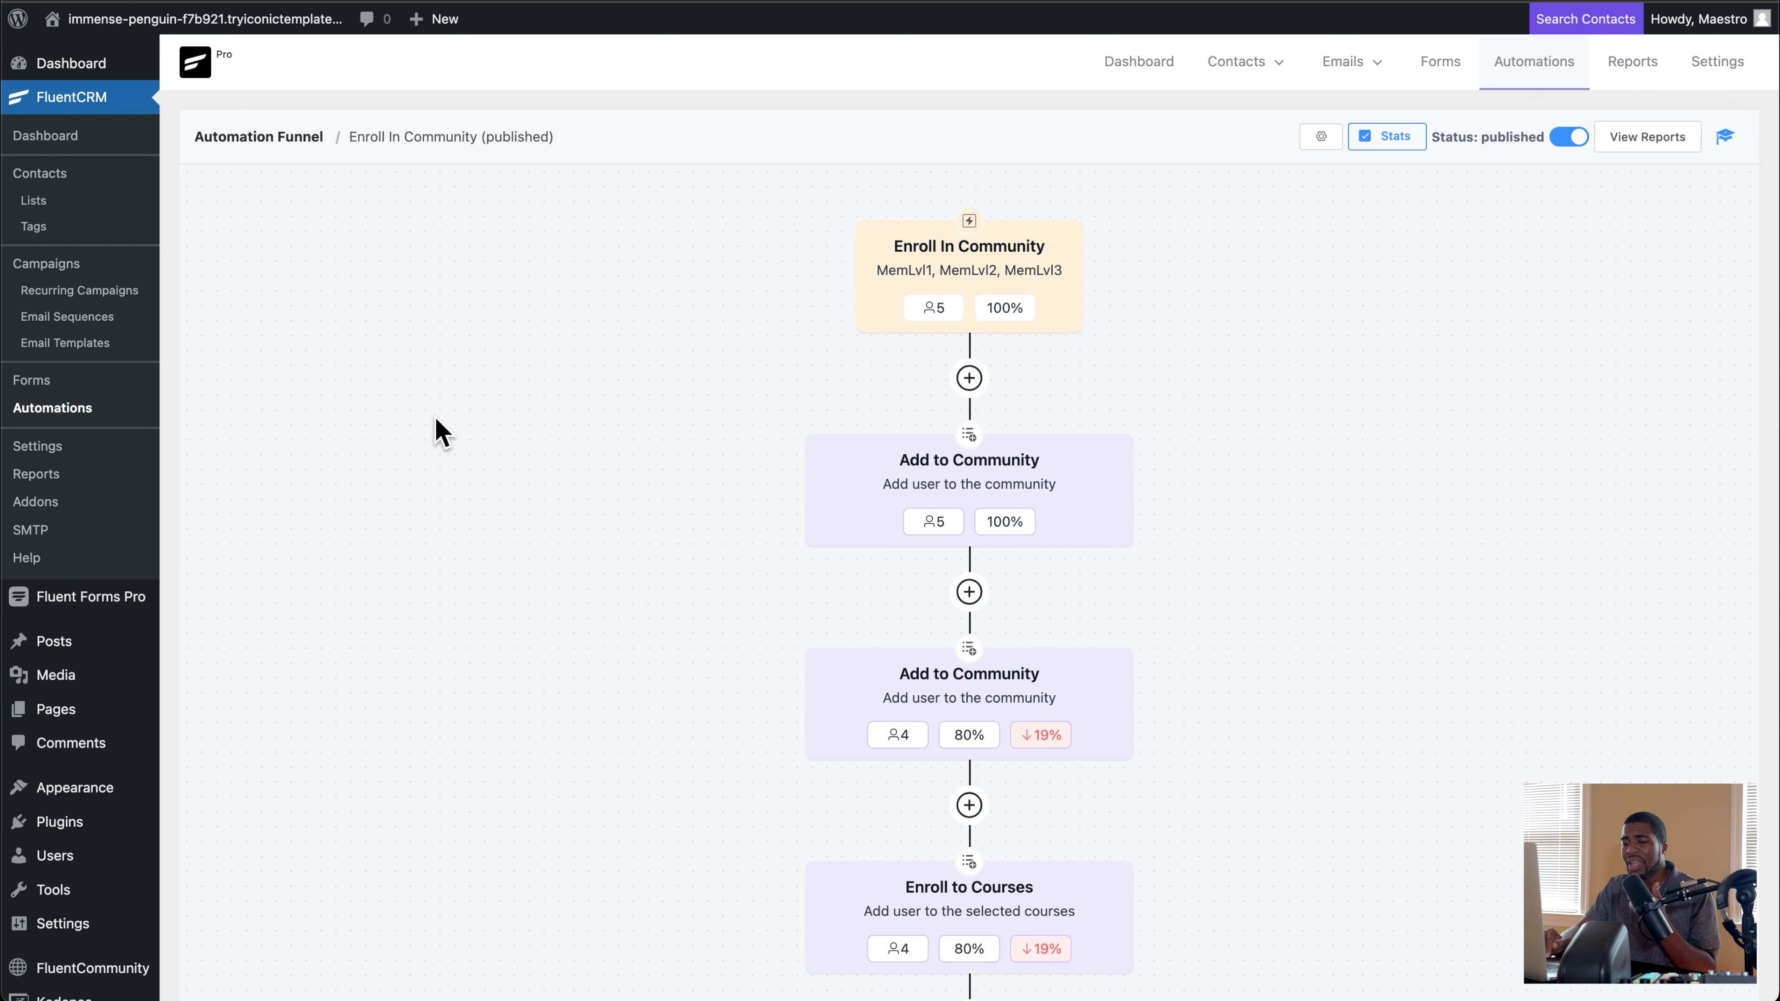
pyautogui.scroll(-3, 440, 432)
pyautogui.scroll(3, 439, 431)
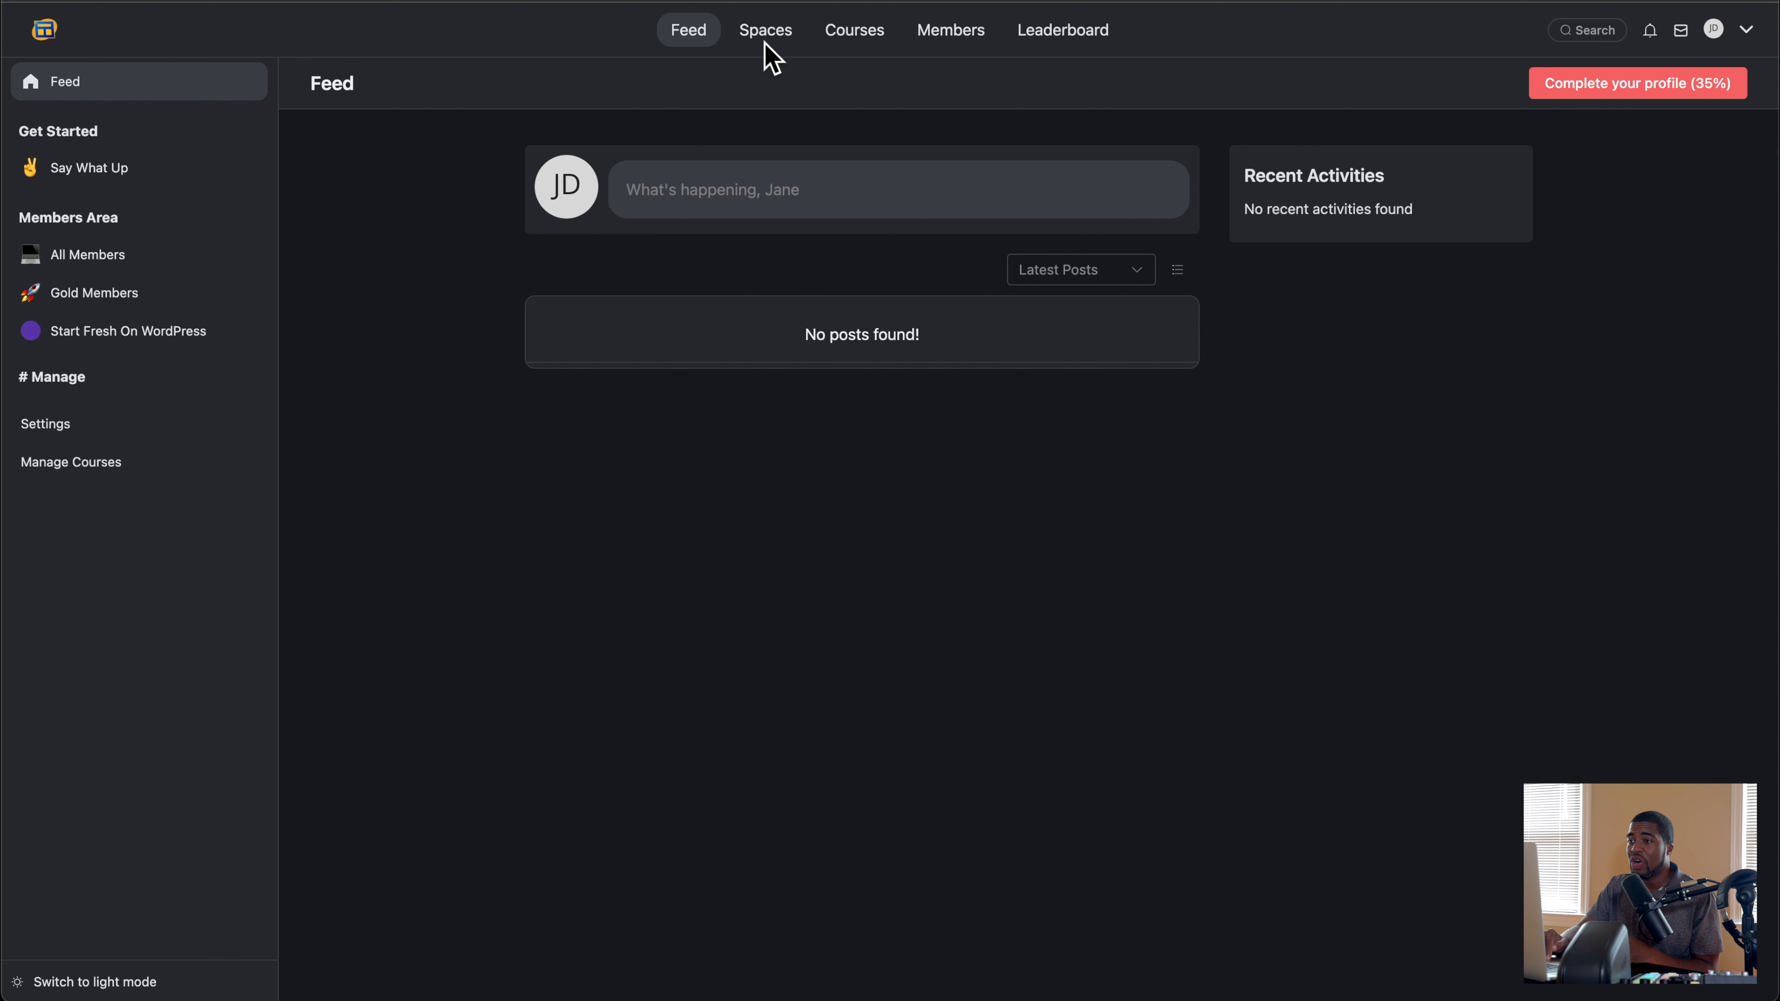
# Step: Review the portal's Spaces, Members, Leaderboard and General Settings pages, ending on the feed as the site administrator
pyautogui.click(770, 37)
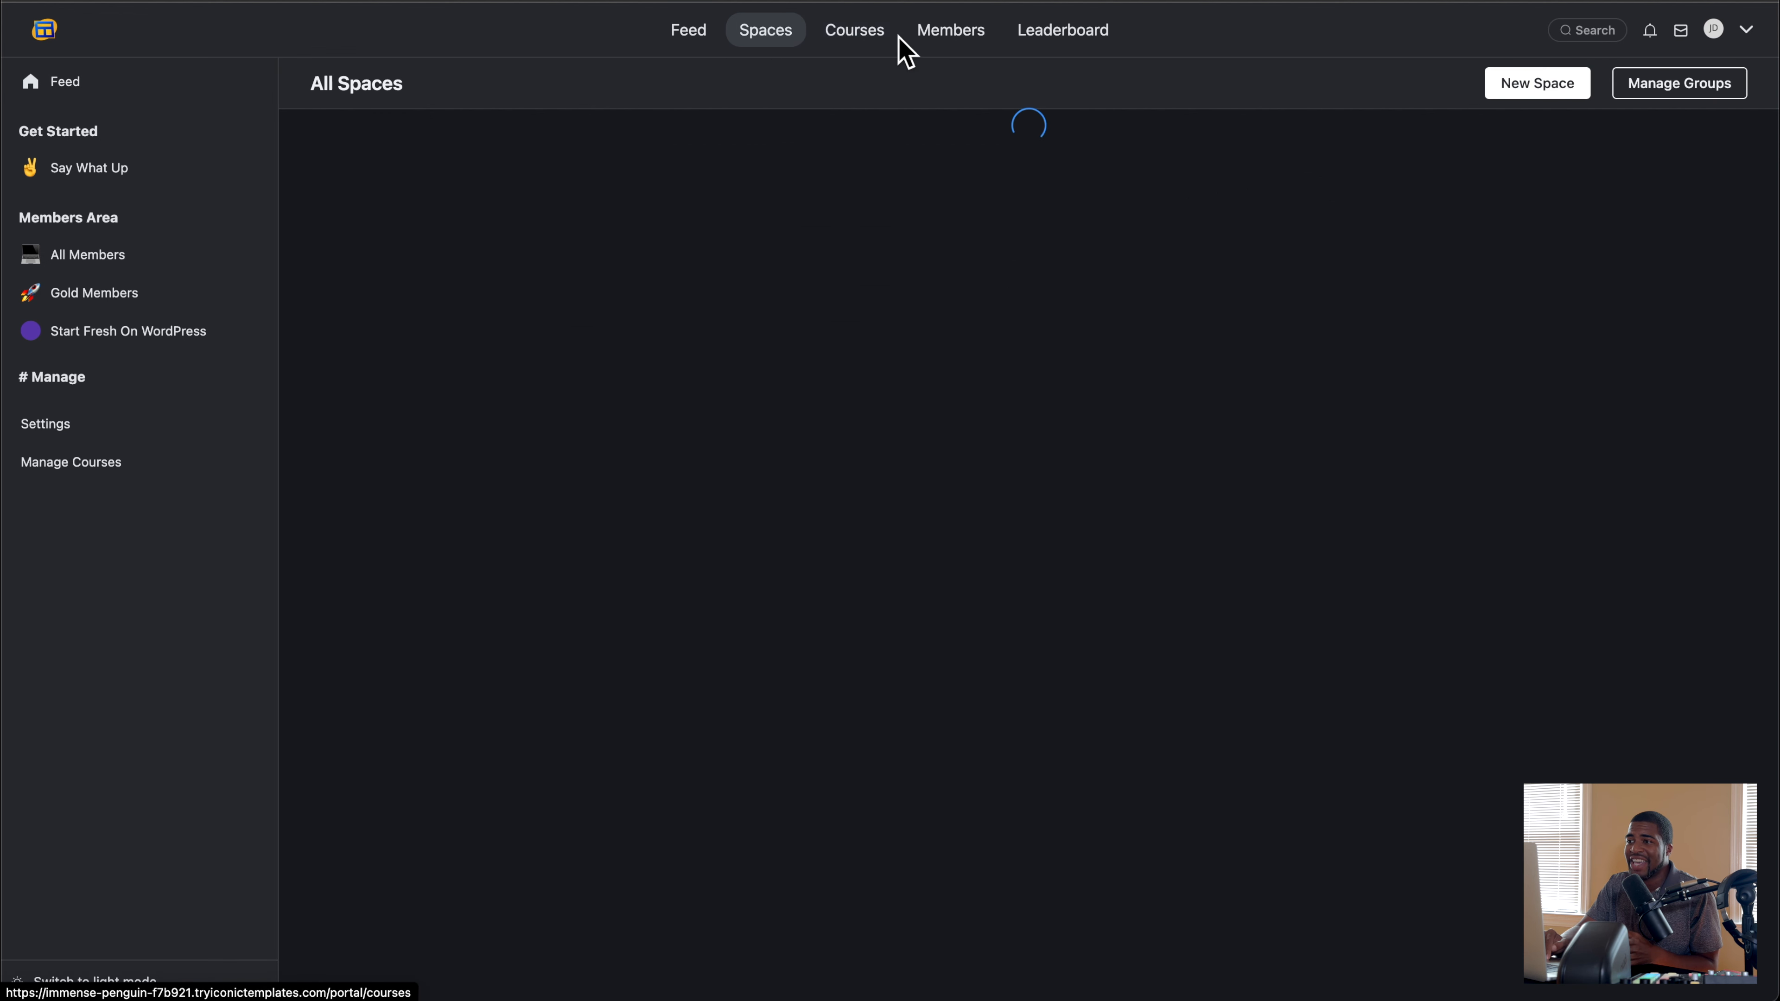
pyautogui.click(871, 48)
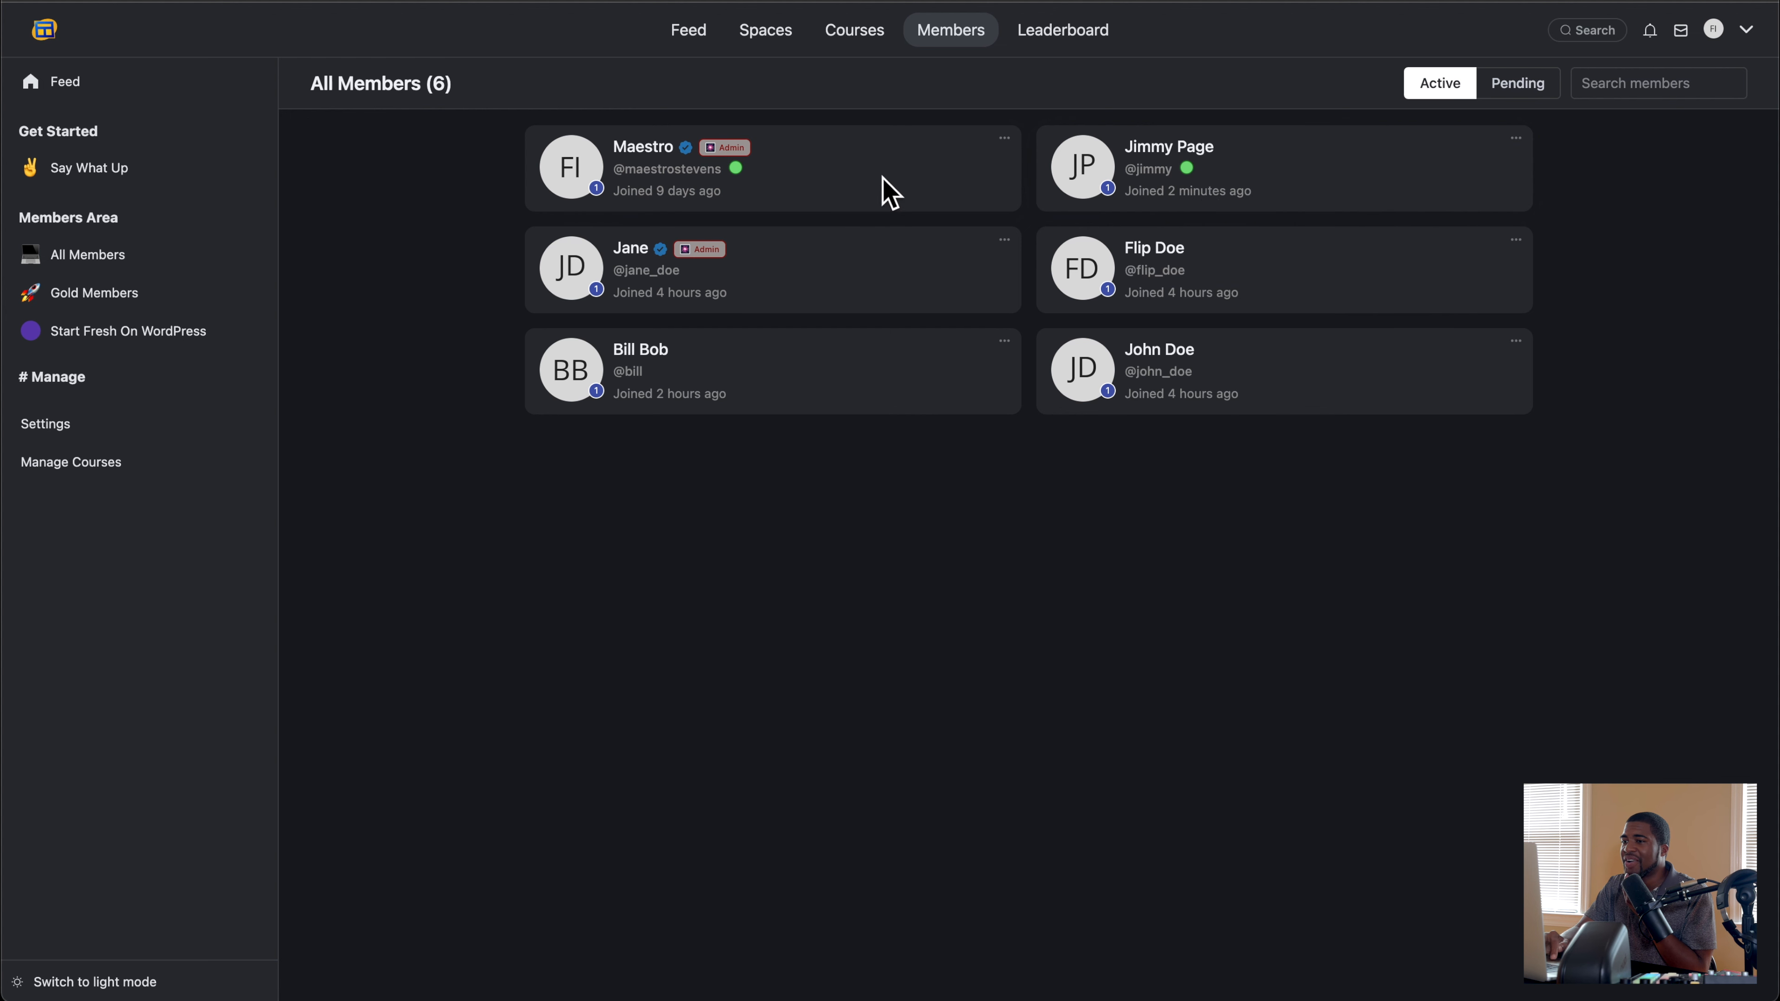
pyautogui.click(1045, 51)
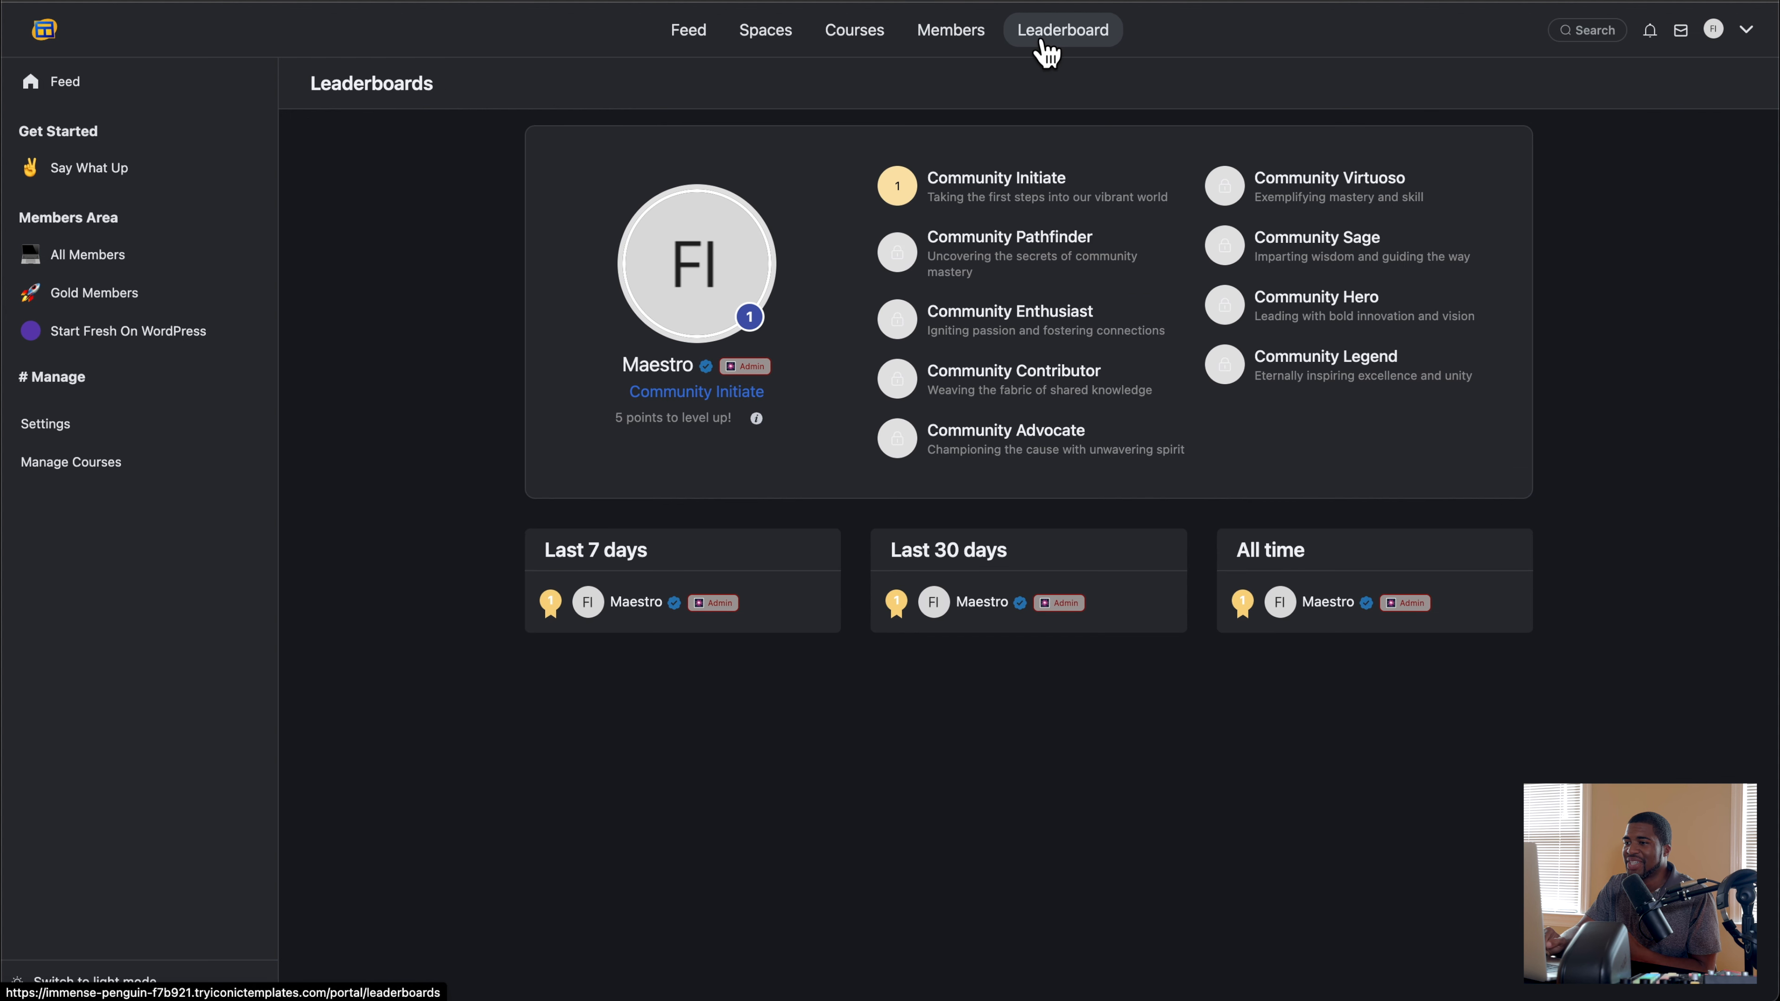
pyautogui.click(688, 49)
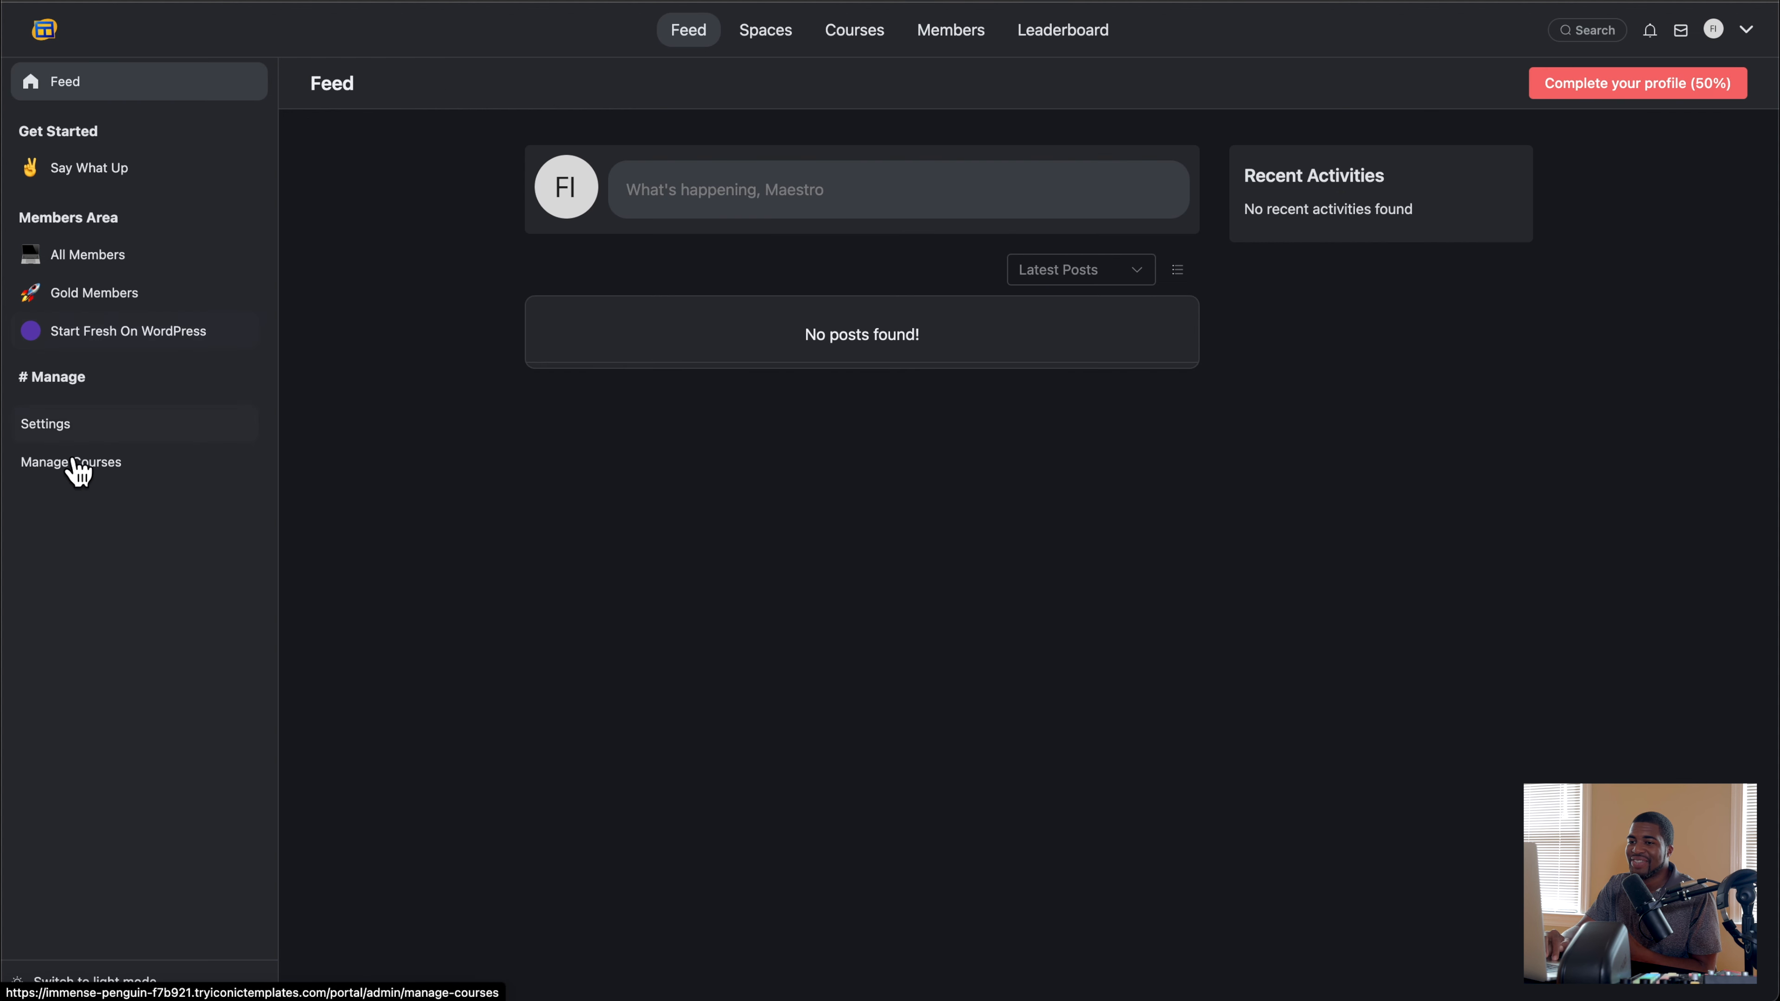
pyautogui.click(52, 426)
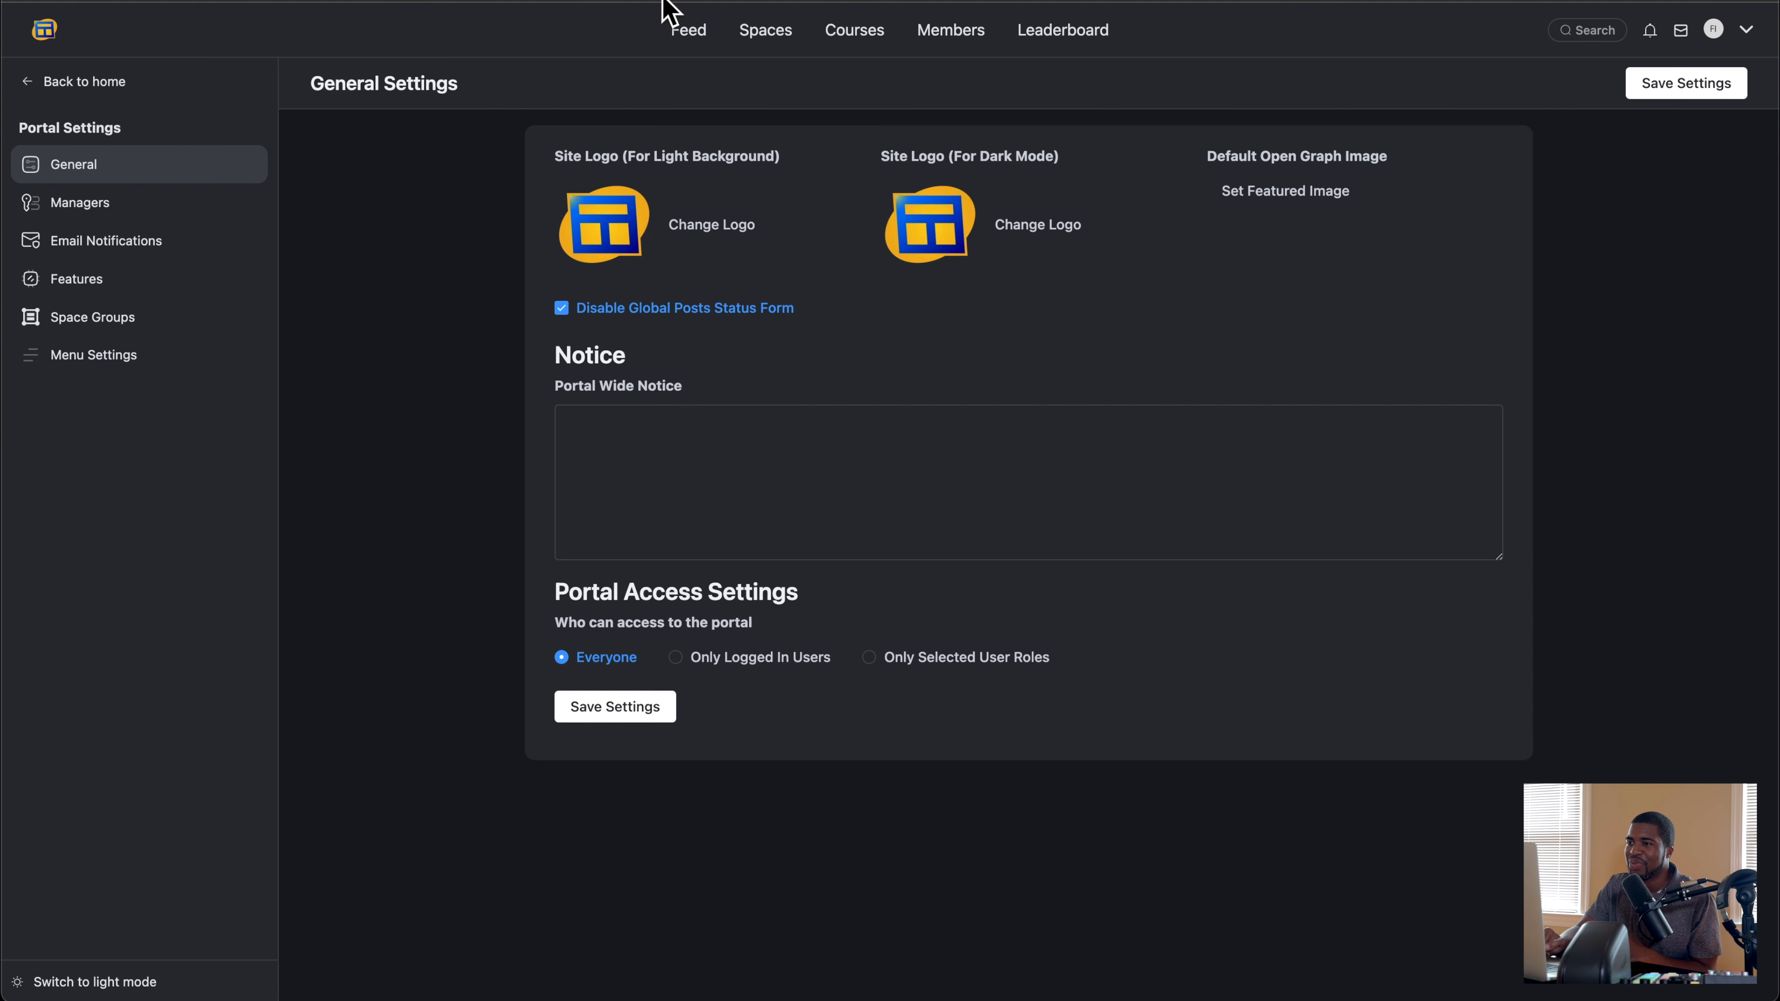
pyautogui.click(684, 31)
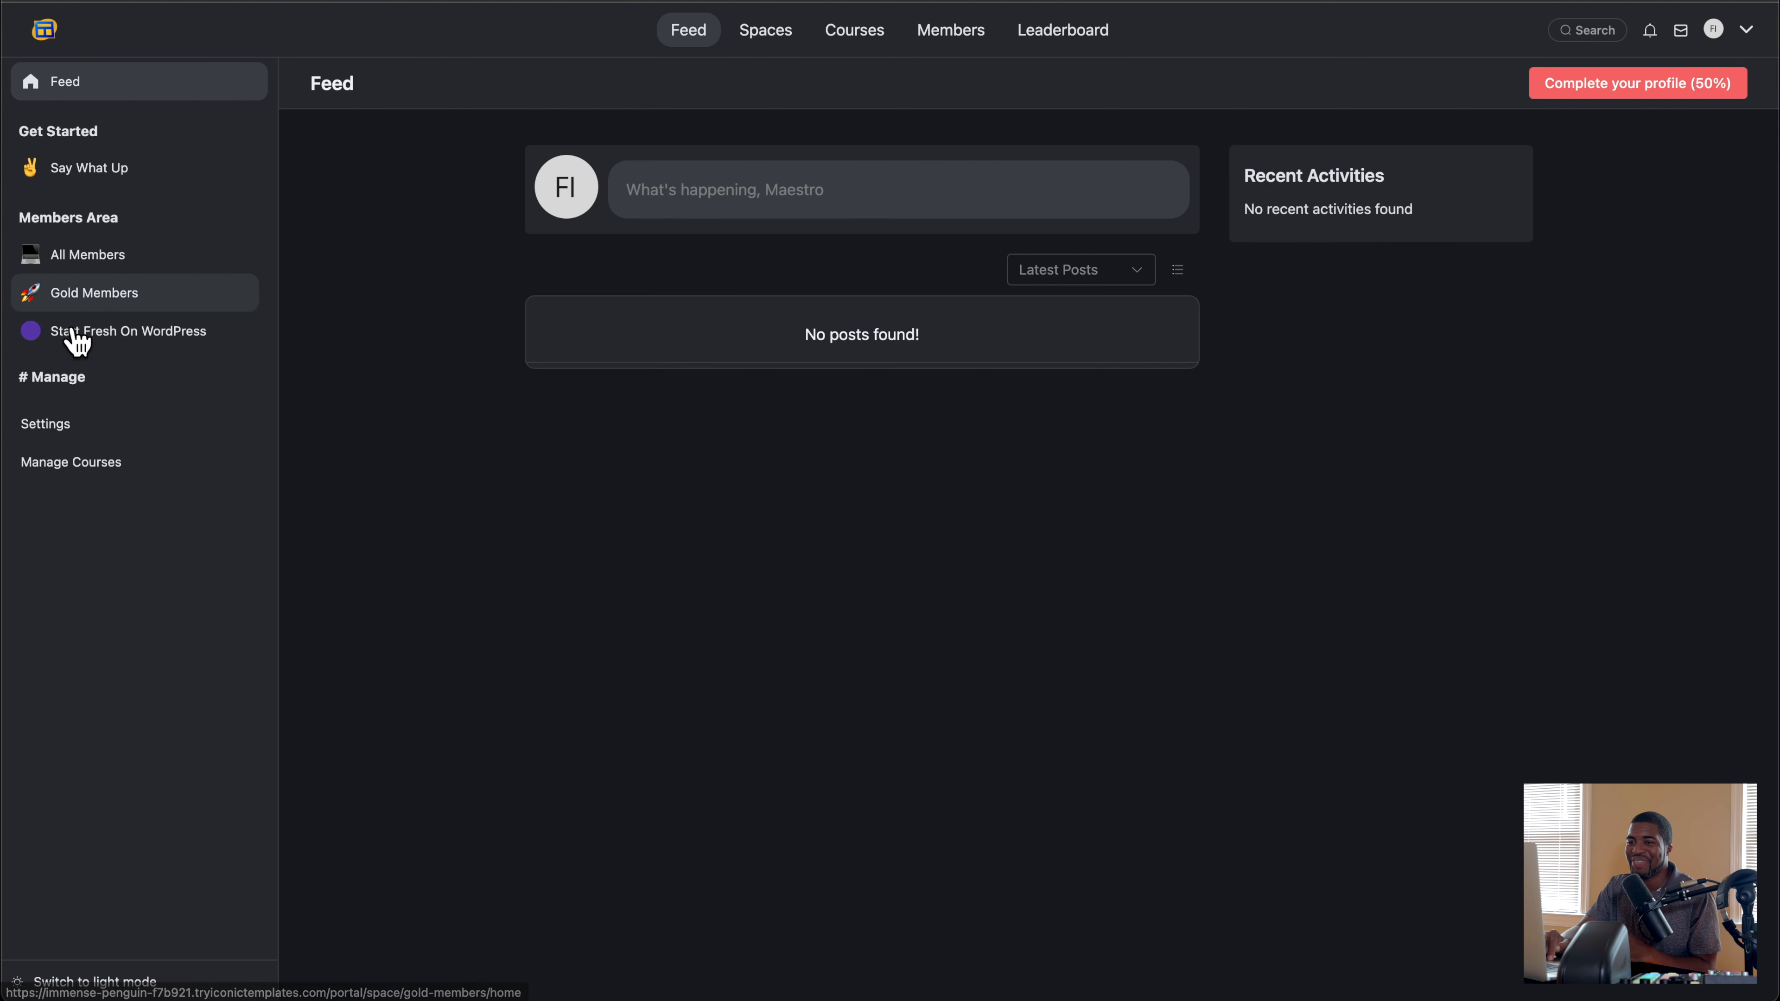
# Step: Review the portal's General Settings, Members directory and Leaderboard pages
pyautogui.click(76, 429)
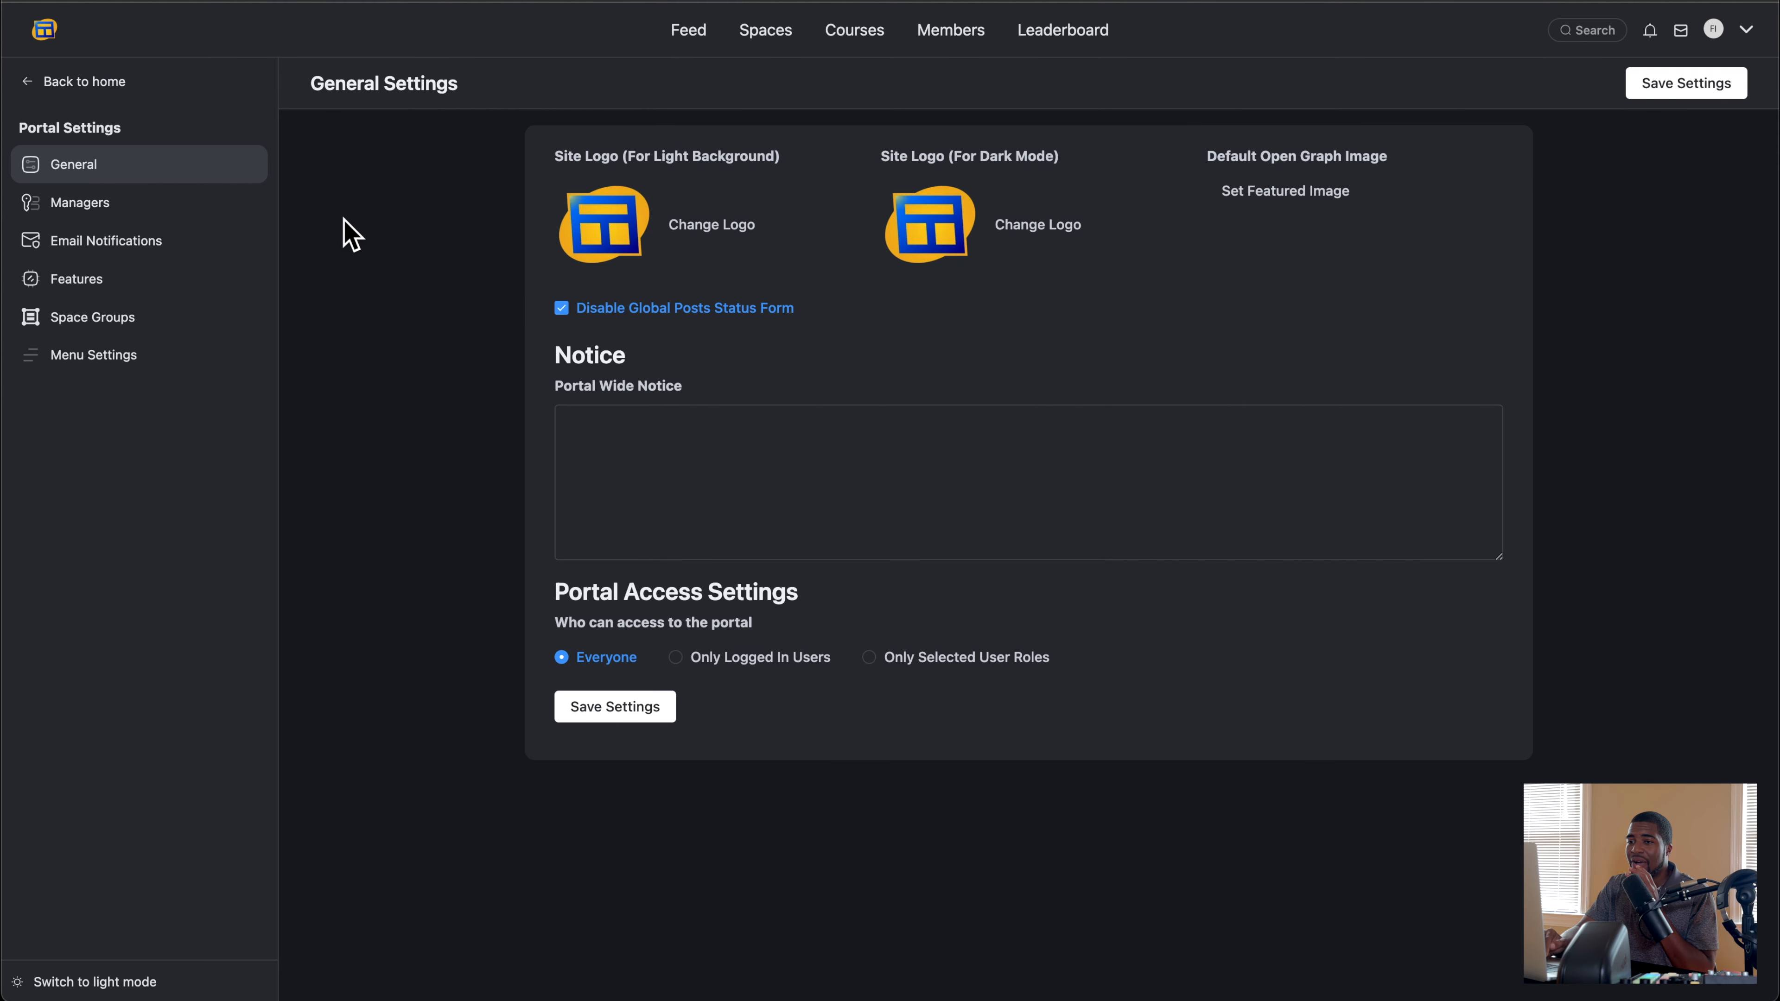
pyautogui.click(91, 85)
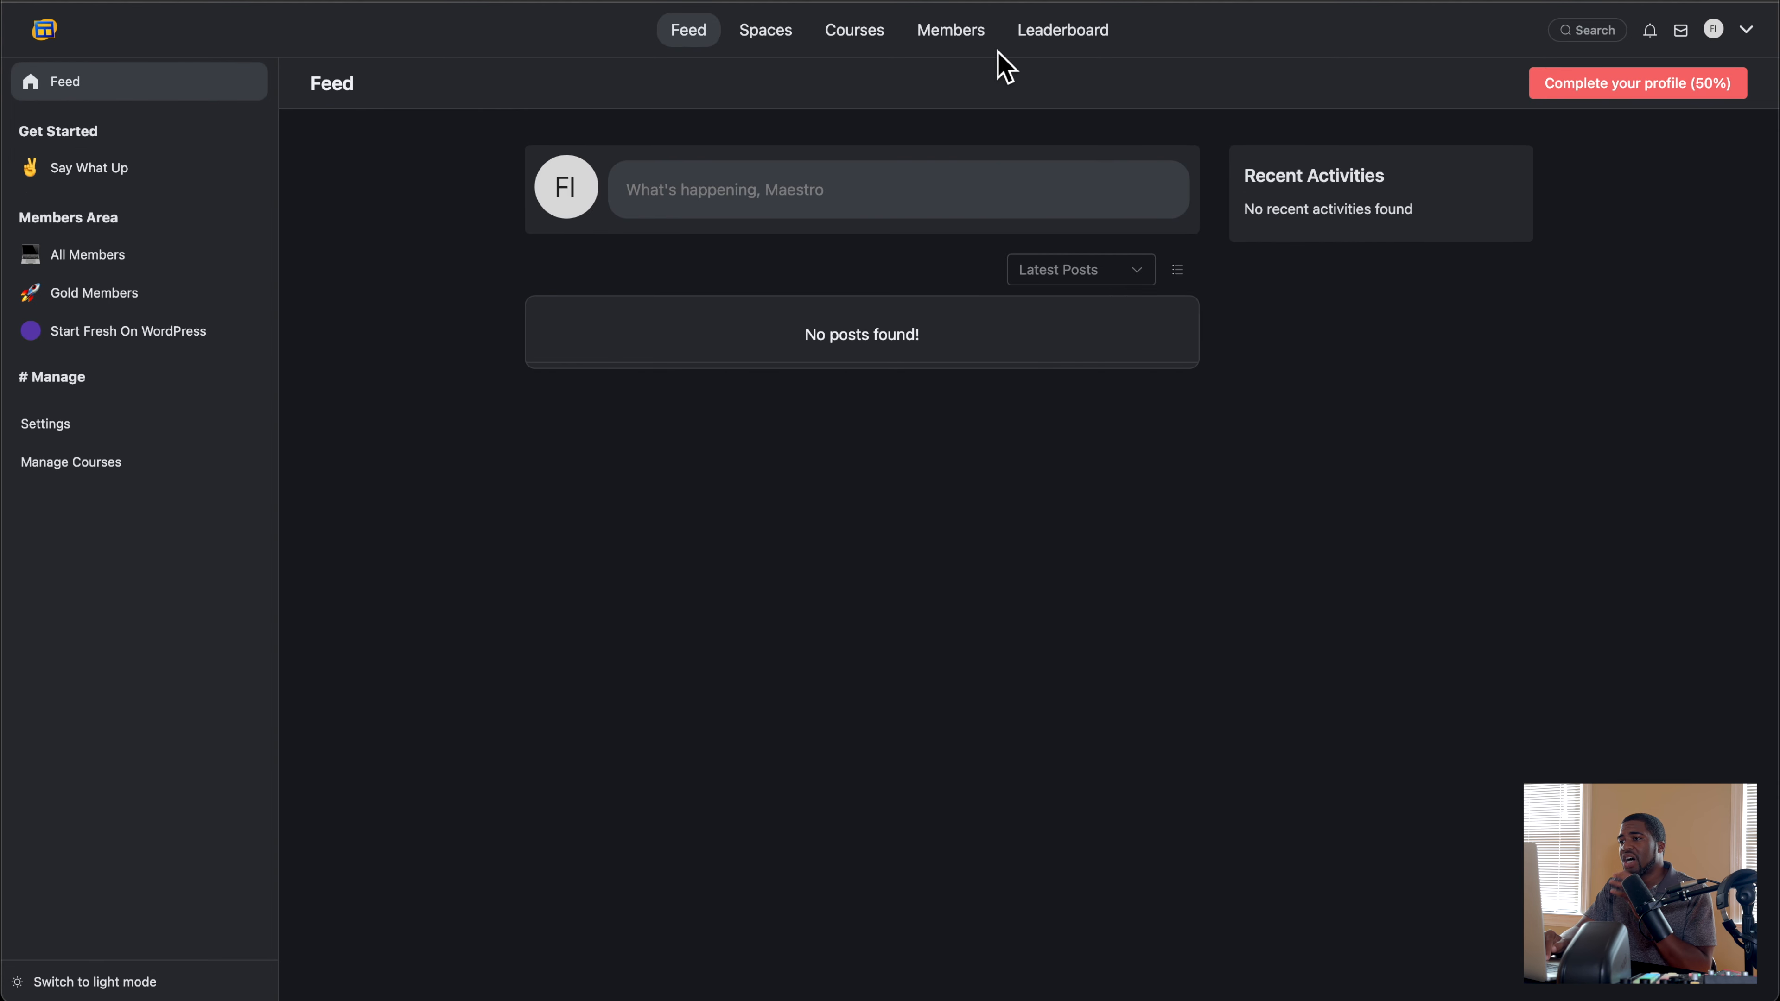
pyautogui.click(964, 37)
pyautogui.click(1079, 44)
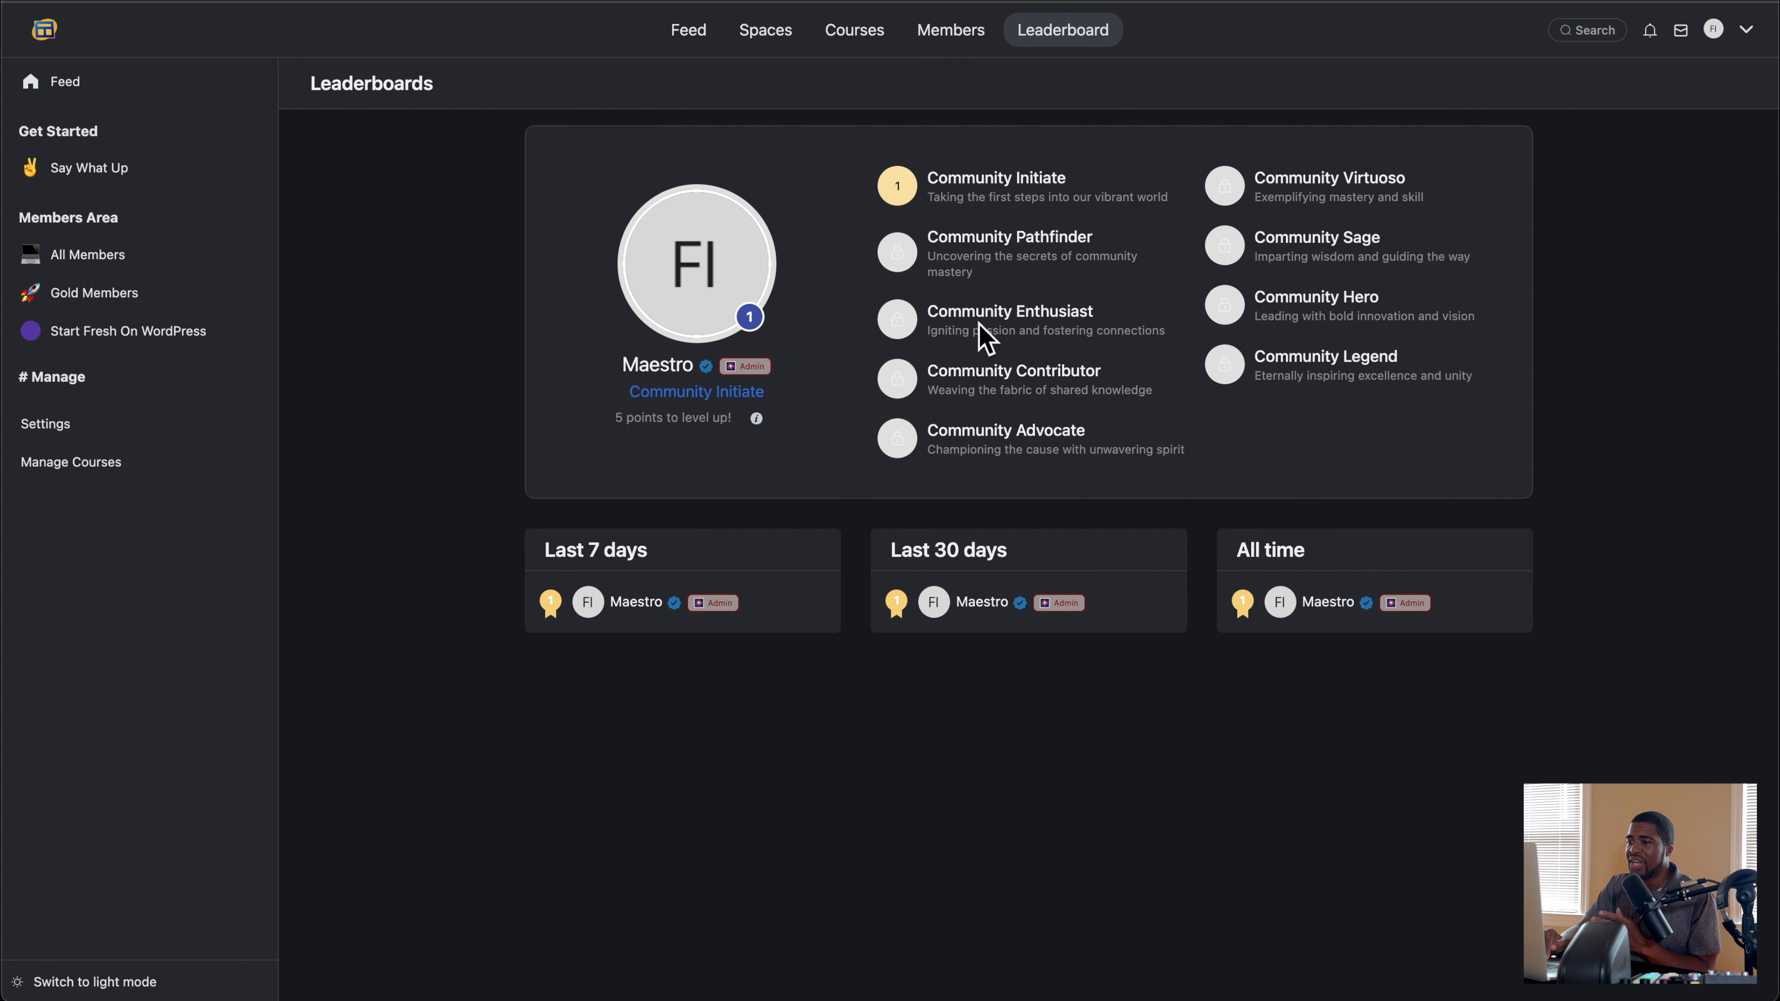
# Step: Examine the level titles, descriptions and minimum points in the Leaderboards Module settings of the Portal Features
pyautogui.click(85, 425)
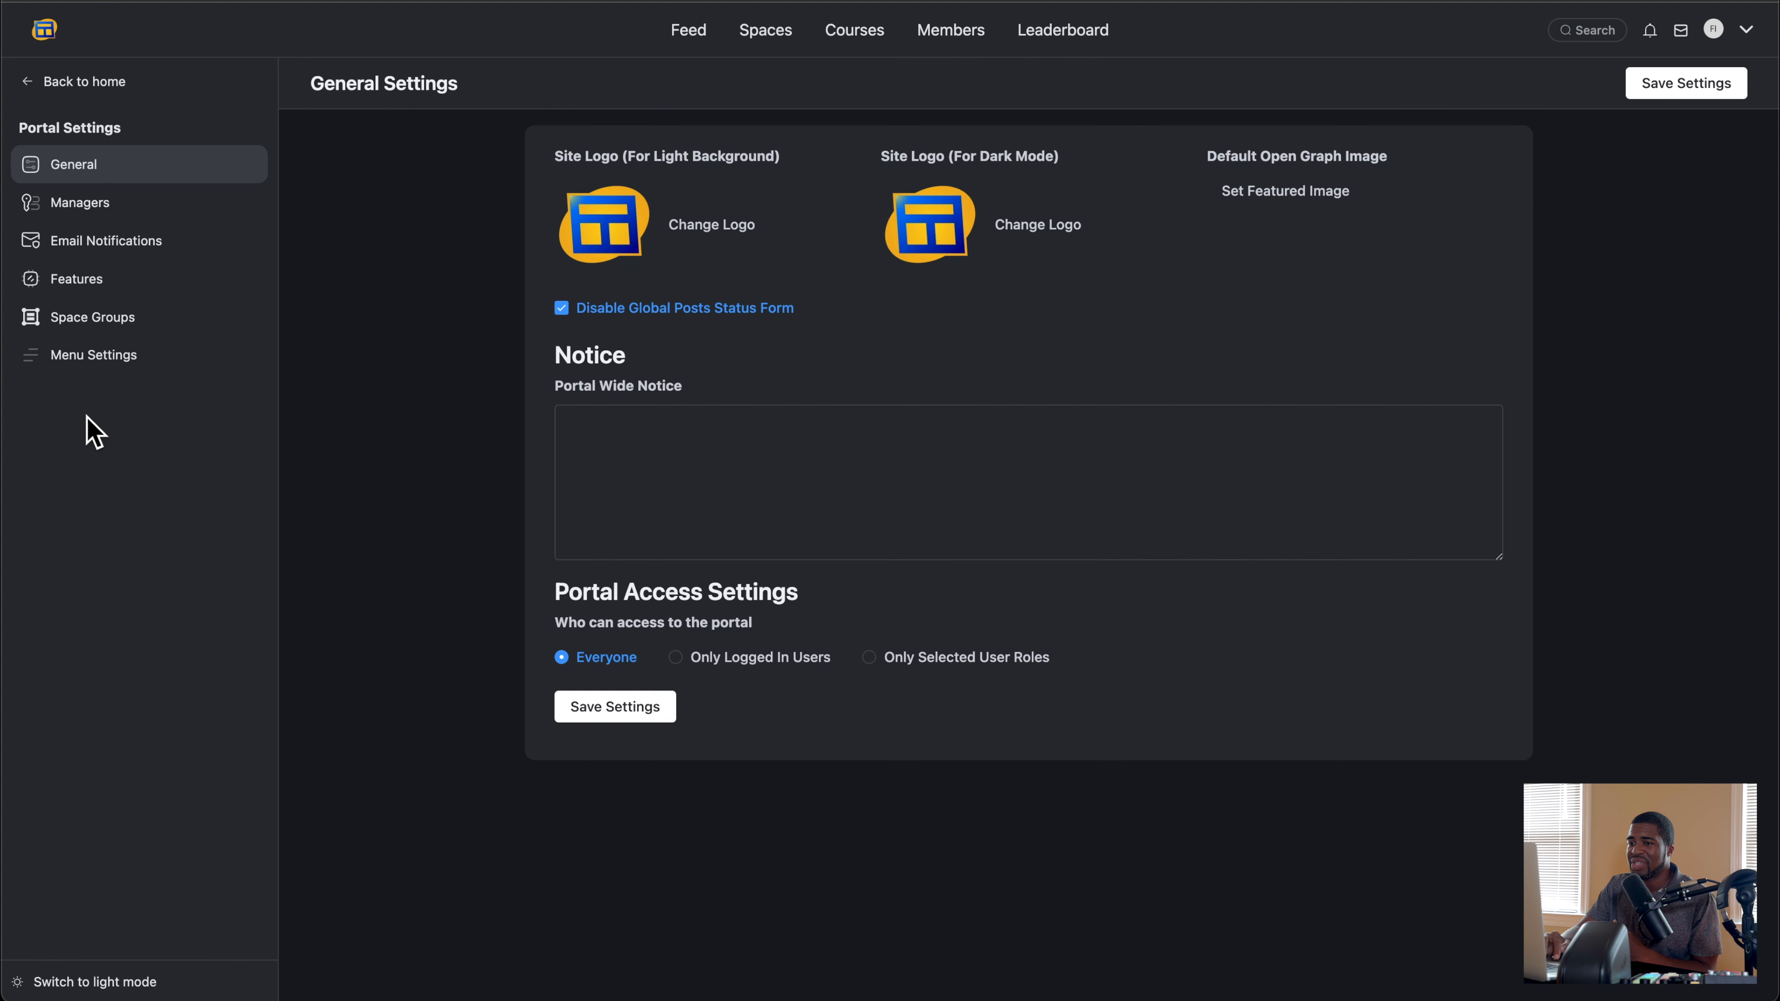
pyautogui.click(105, 295)
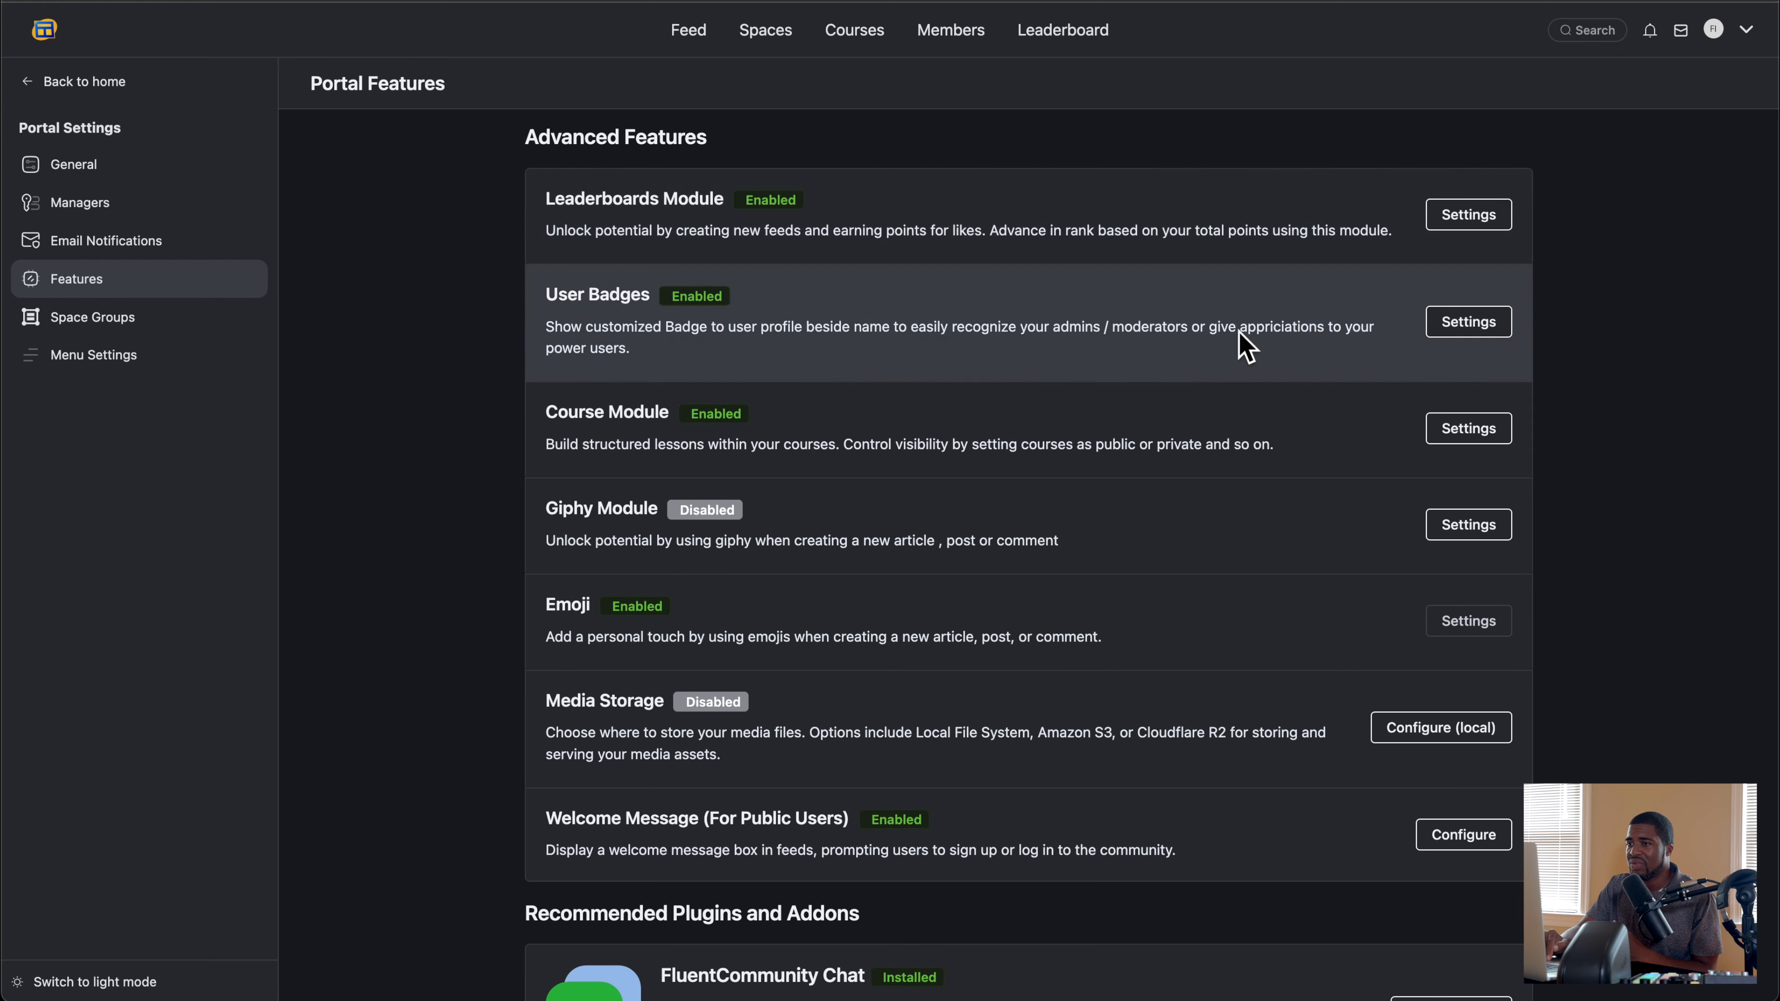
pyautogui.click(1438, 223)
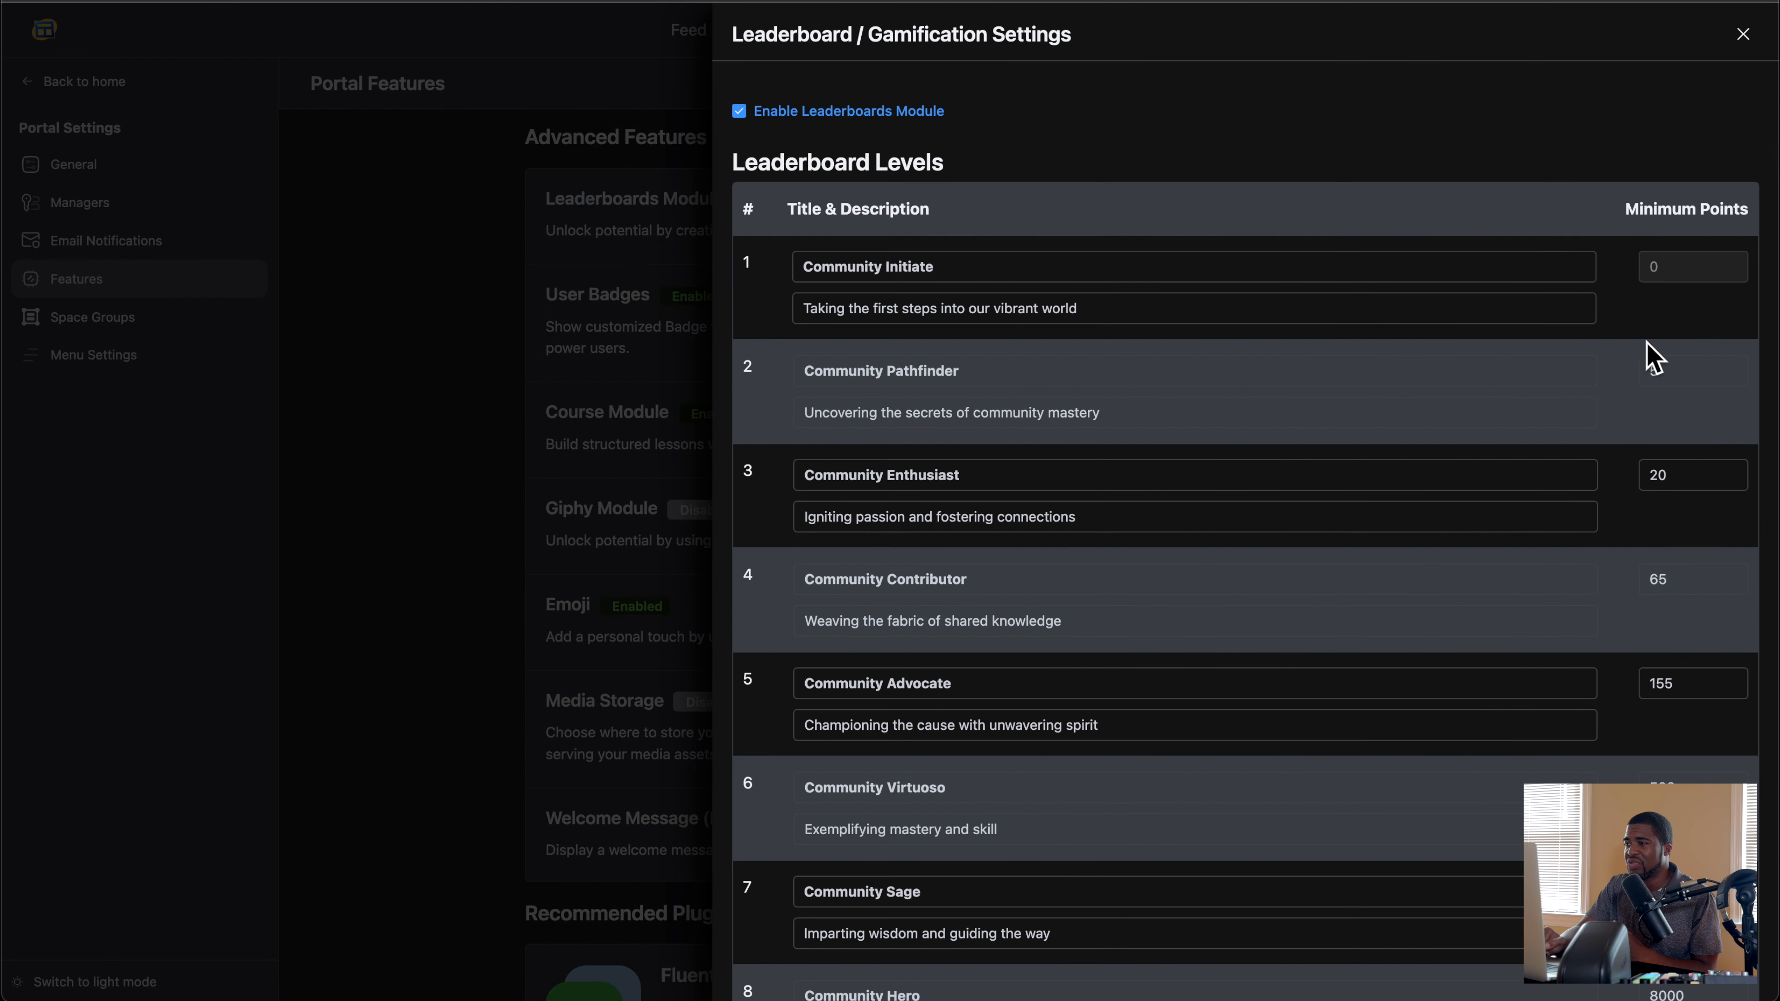
pyautogui.scroll(-2, 1030, 371)
pyautogui.click(941, 348)
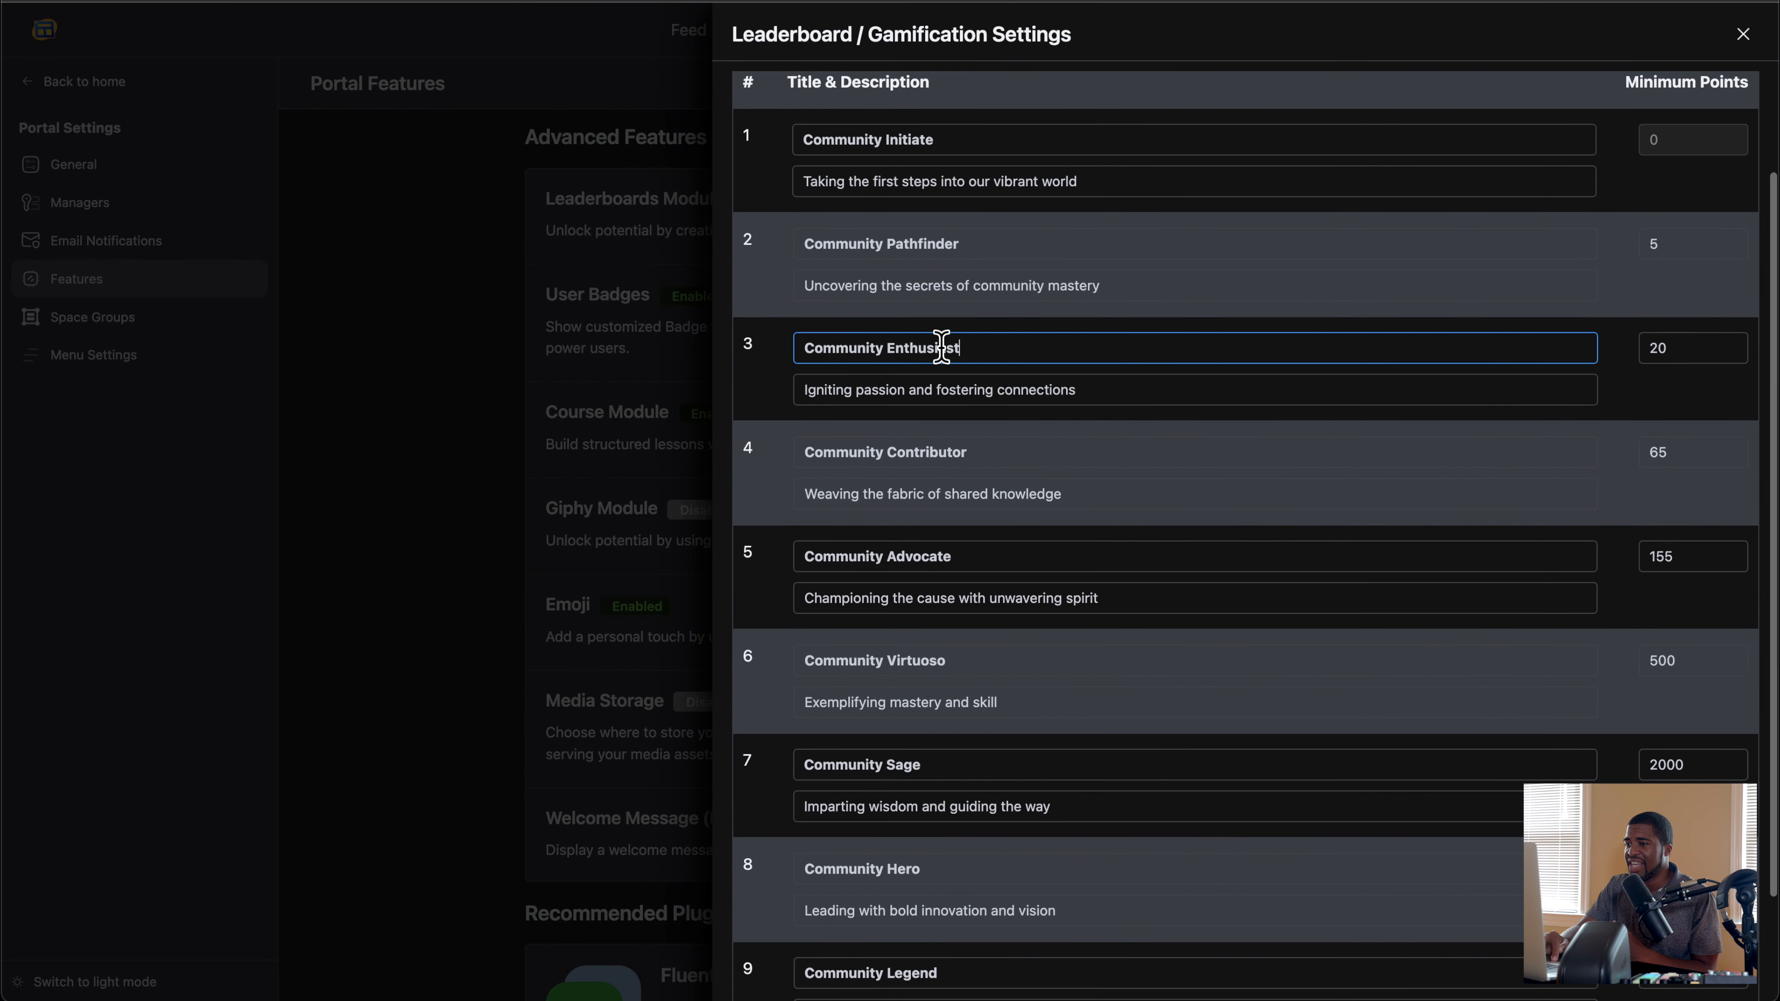
pyautogui.tripleClick(941, 347)
pyautogui.click(1040, 378)
pyautogui.moveTo(1060, 390); pyautogui.dragTo(816, 384)
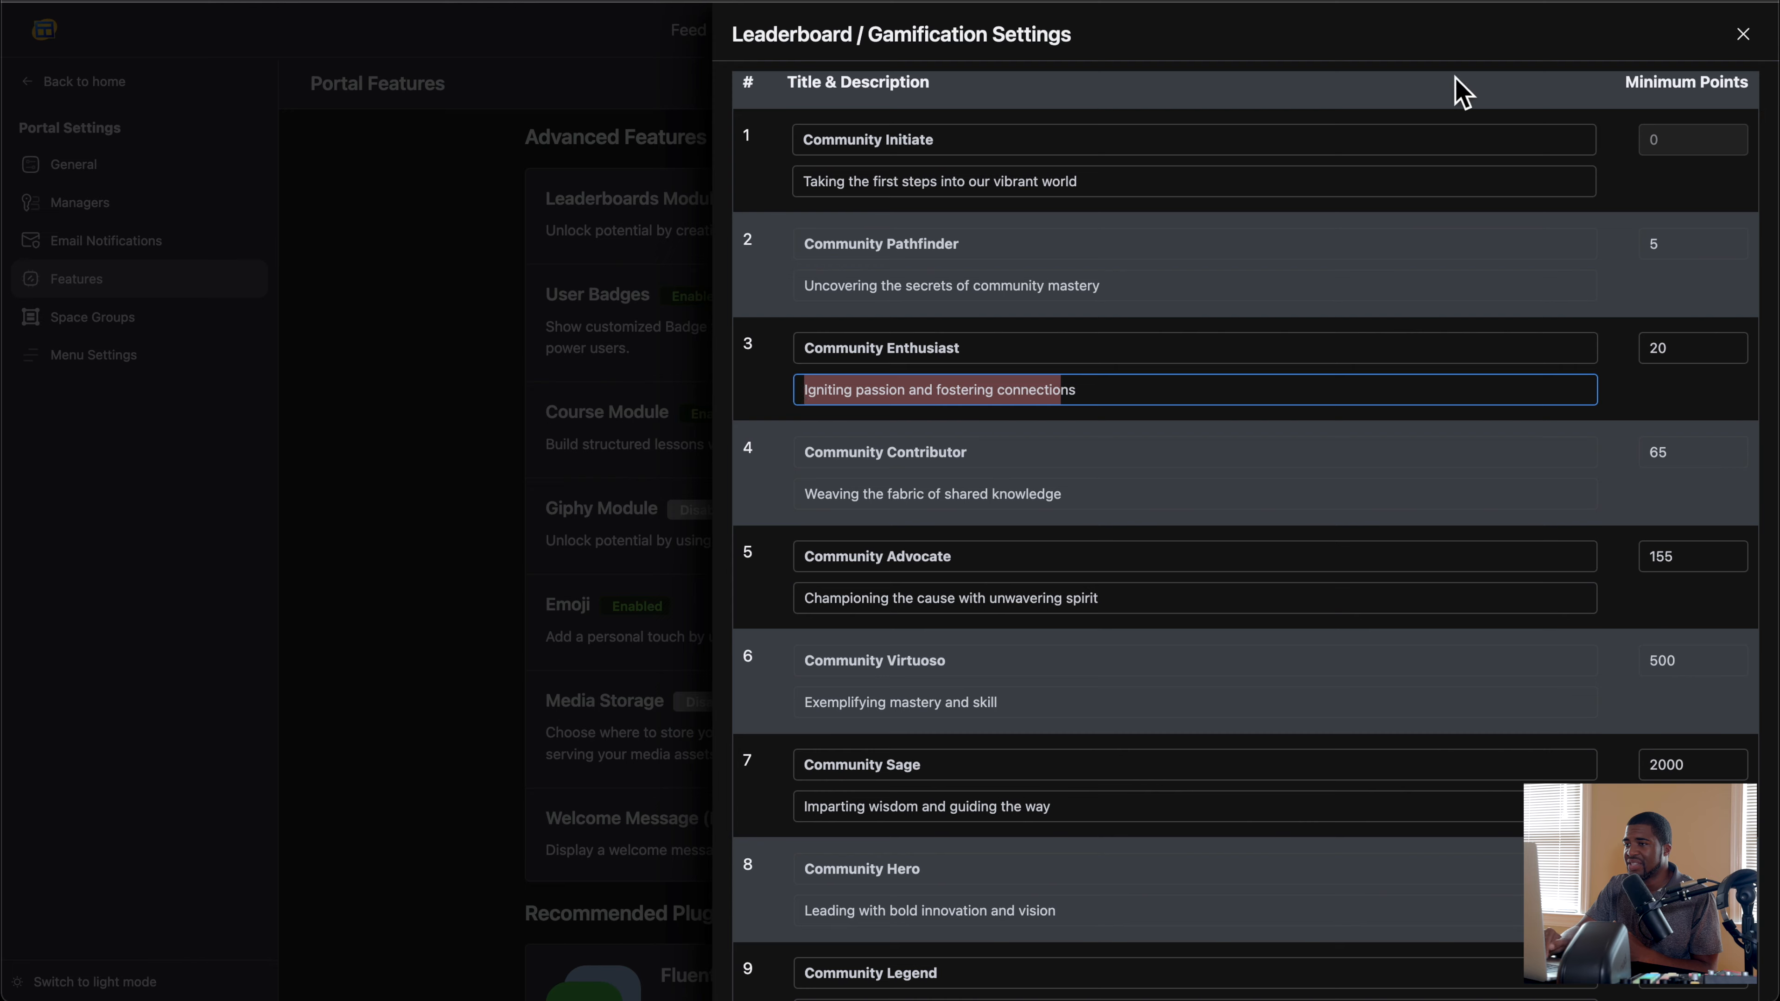
pyautogui.click(1741, 36)
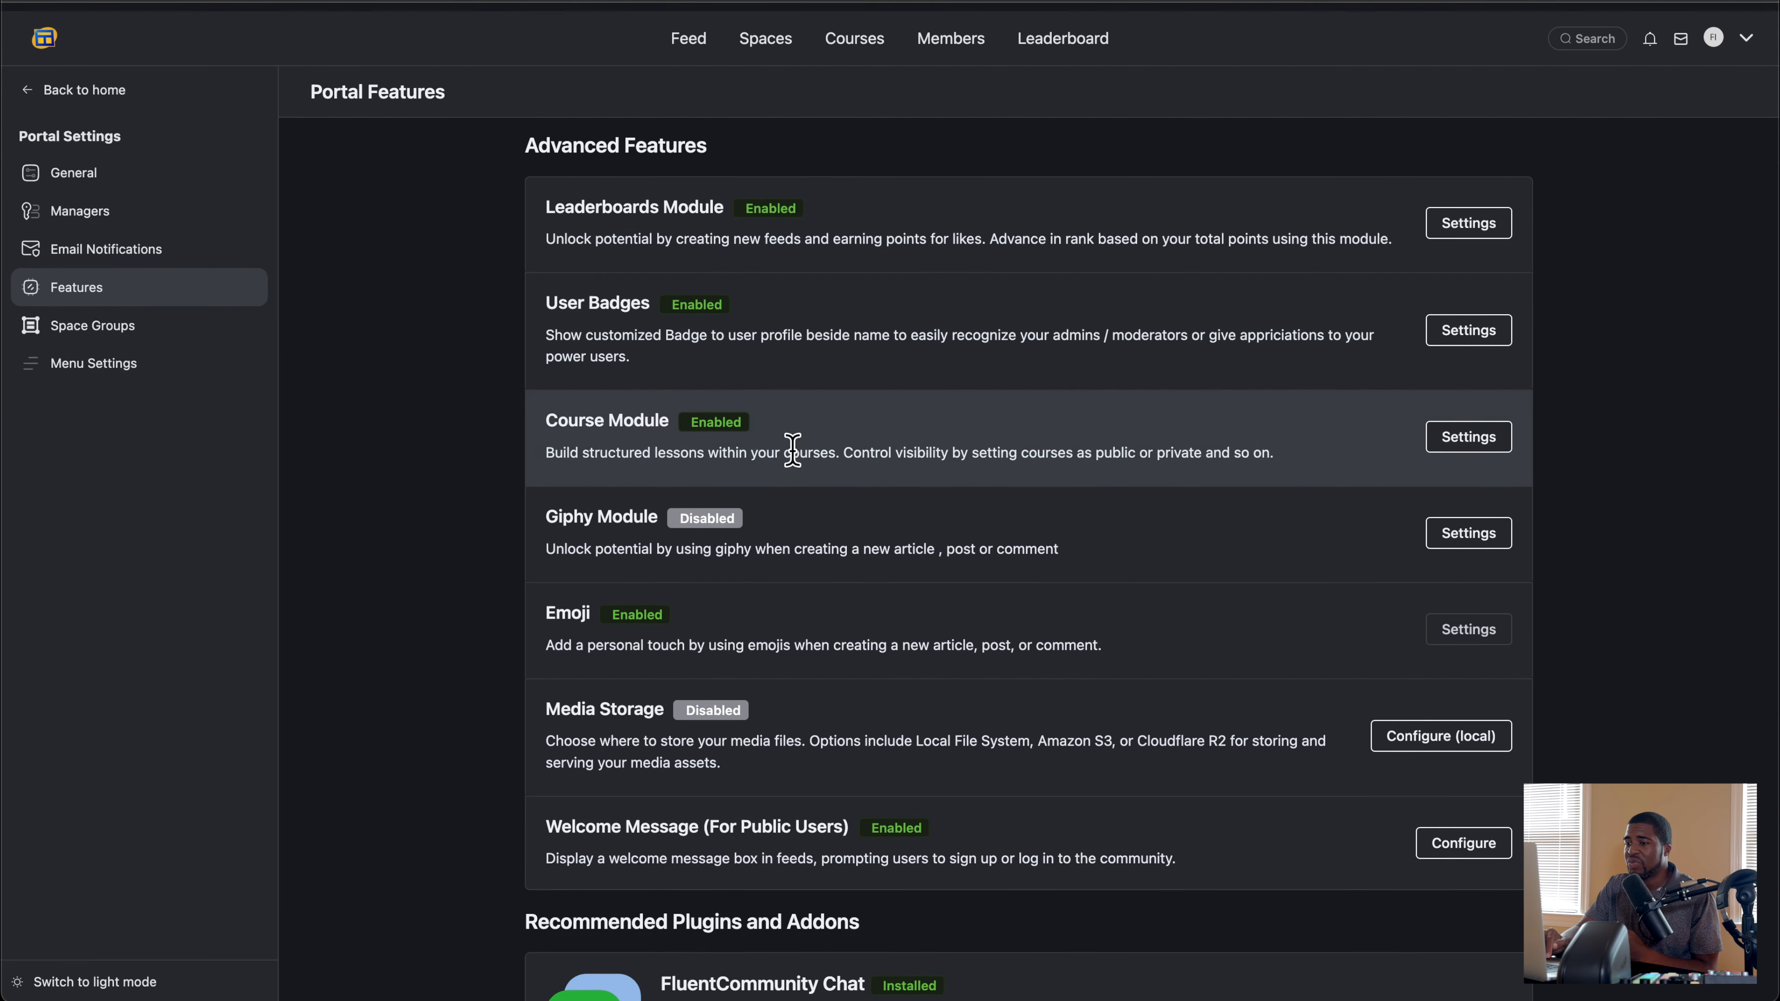
# Step: Review the recommended plugins and addons in Portal Features, and the plugins installed on the WordPress site
pyautogui.scroll(-5, 445, 510)
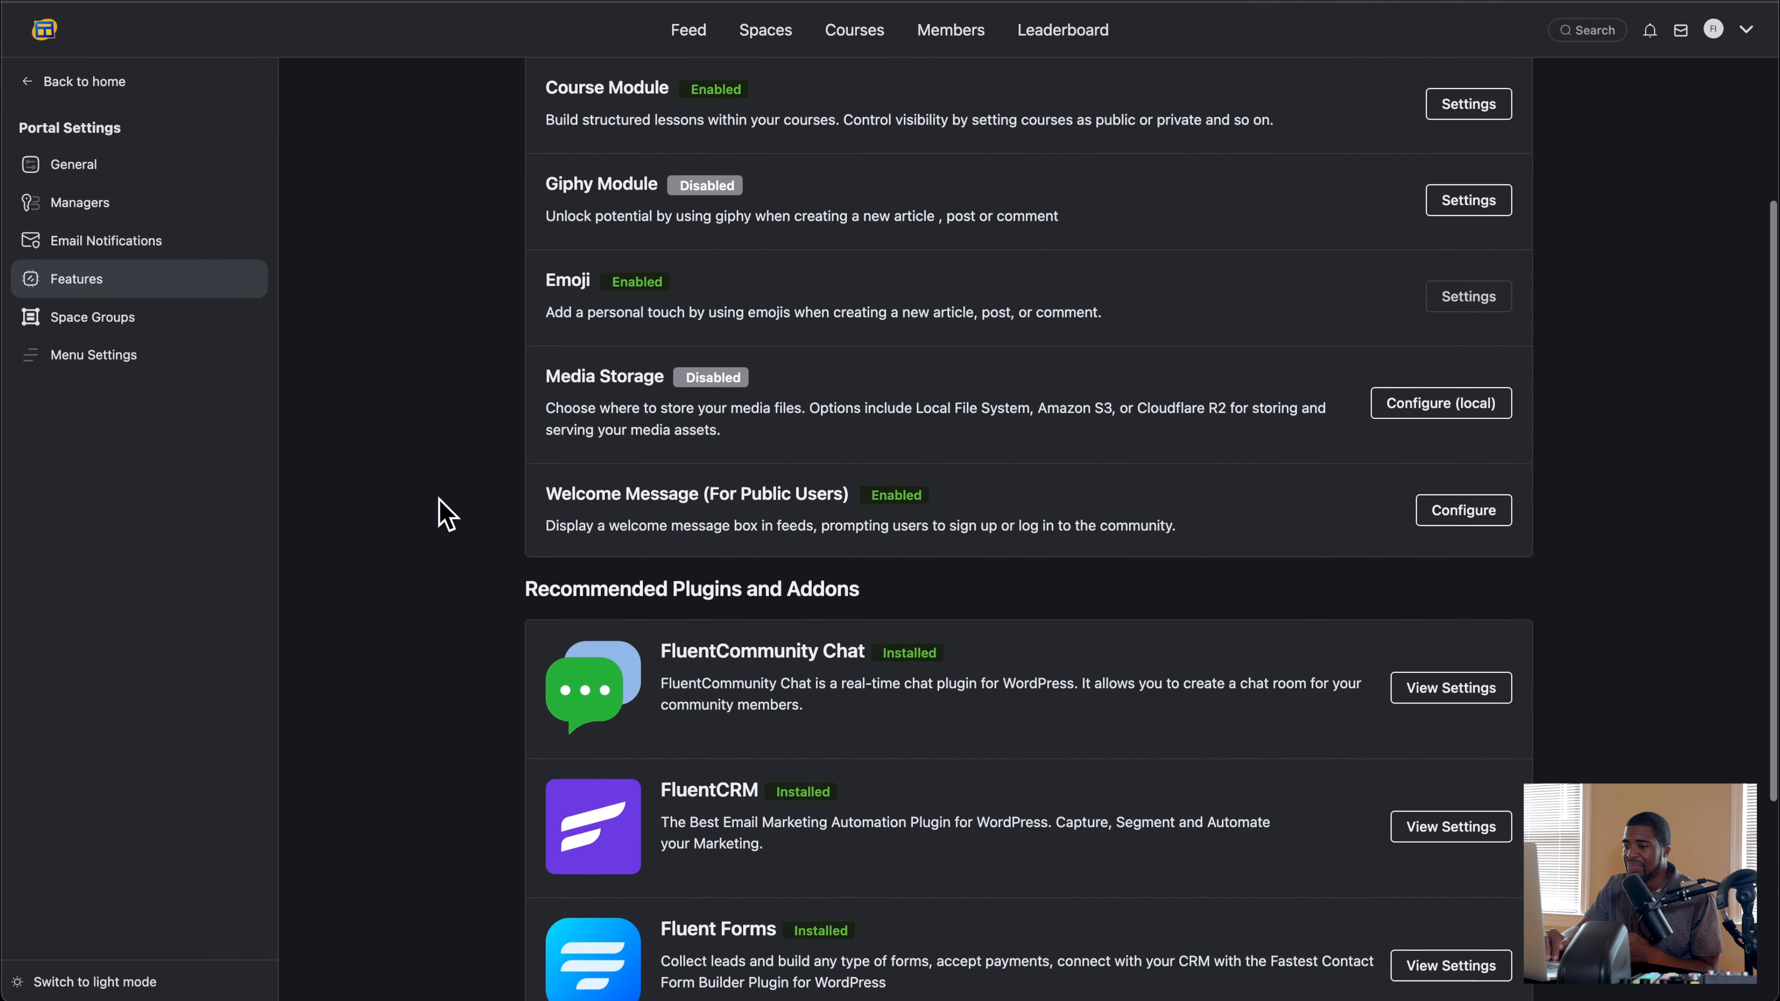
pyautogui.scroll(-5, 445, 516)
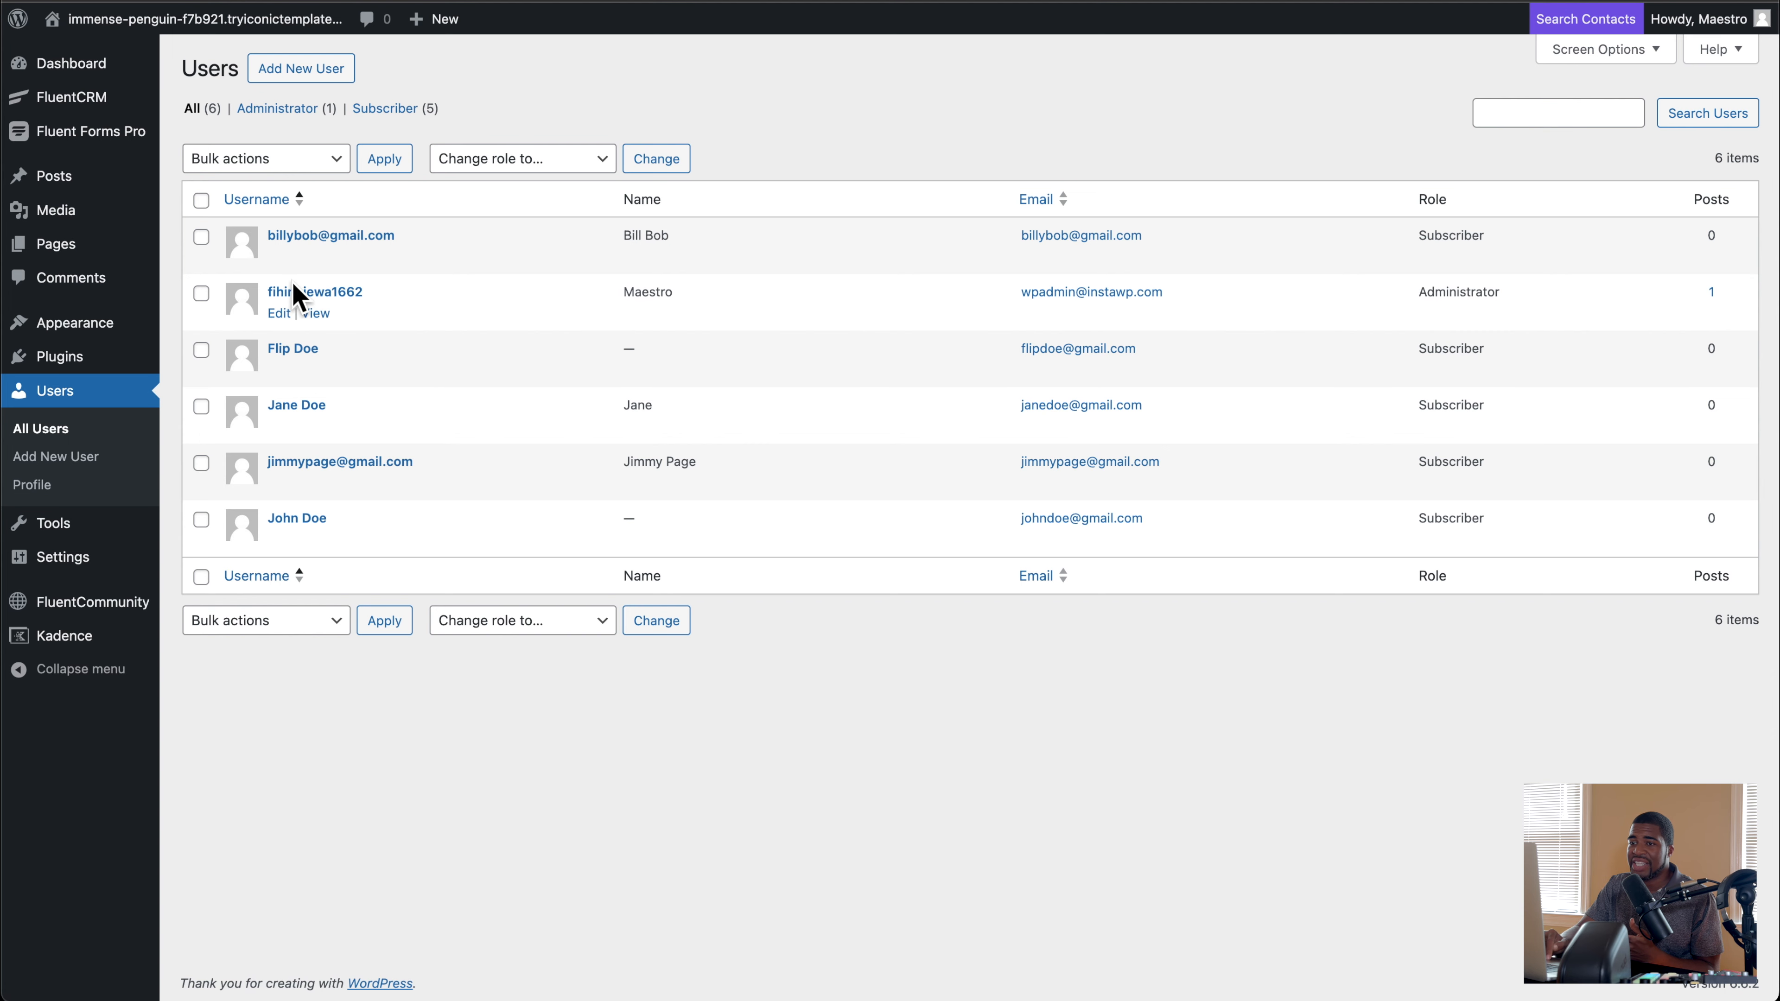
pyautogui.click(84, 357)
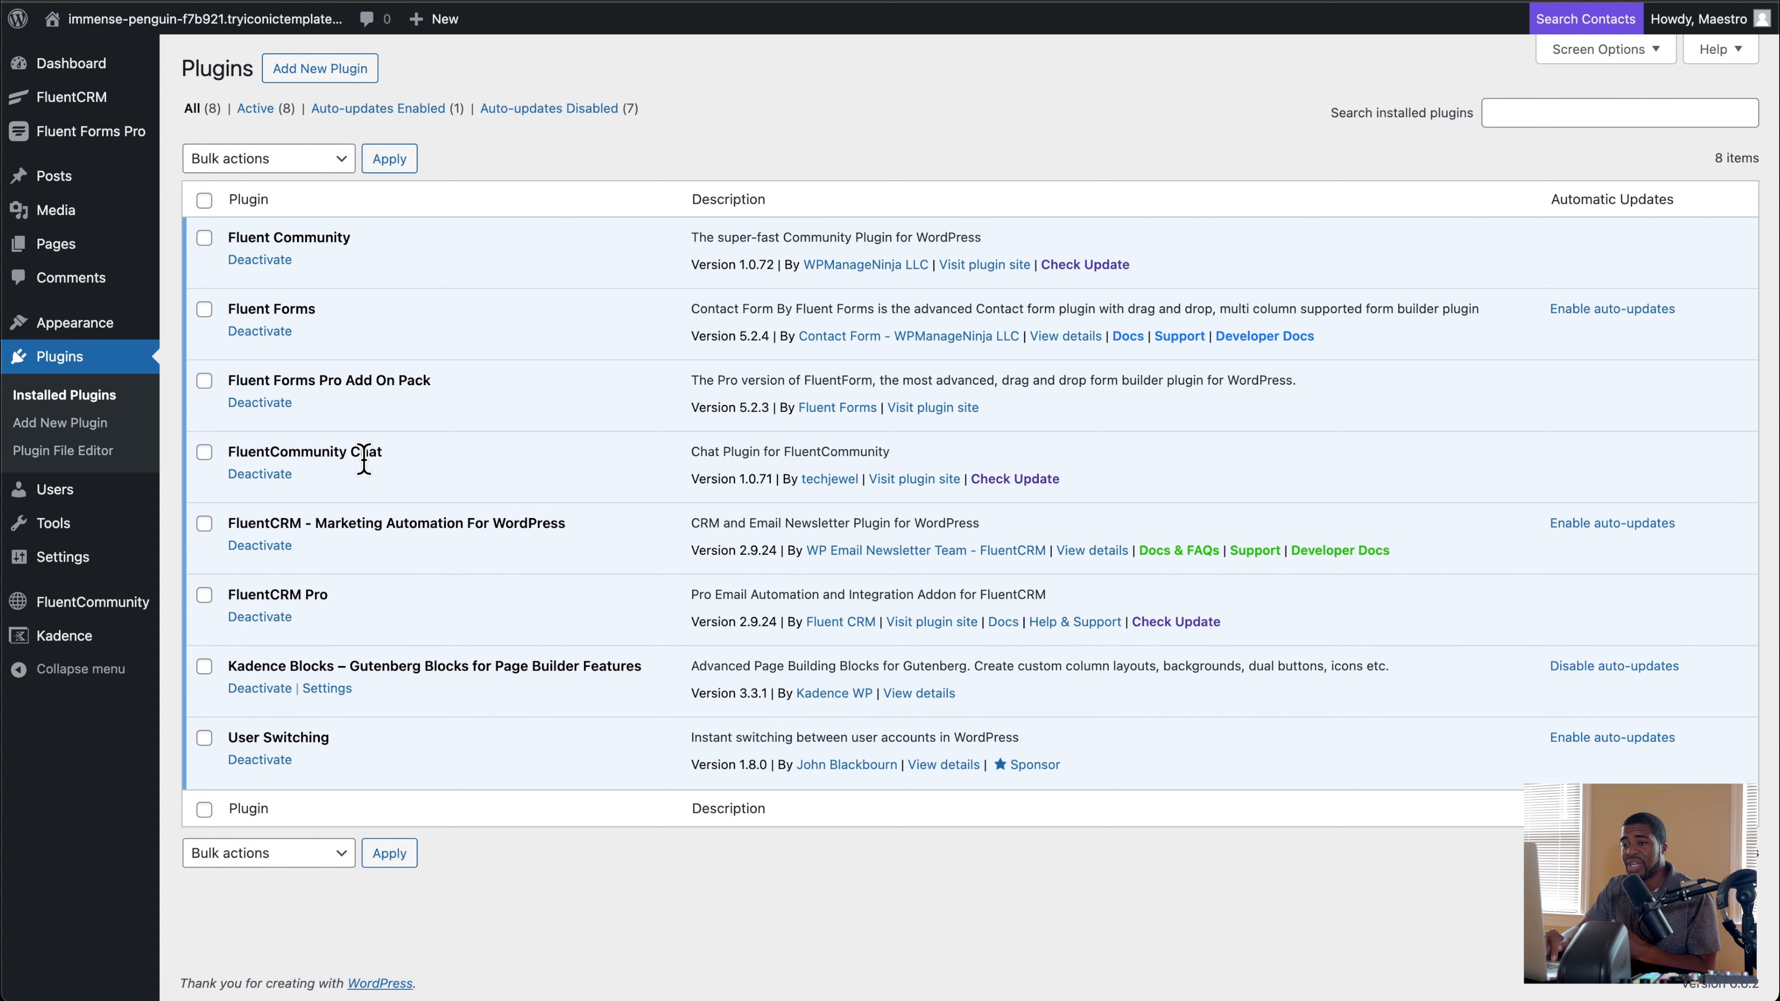
pyautogui.moveTo(93, 574)
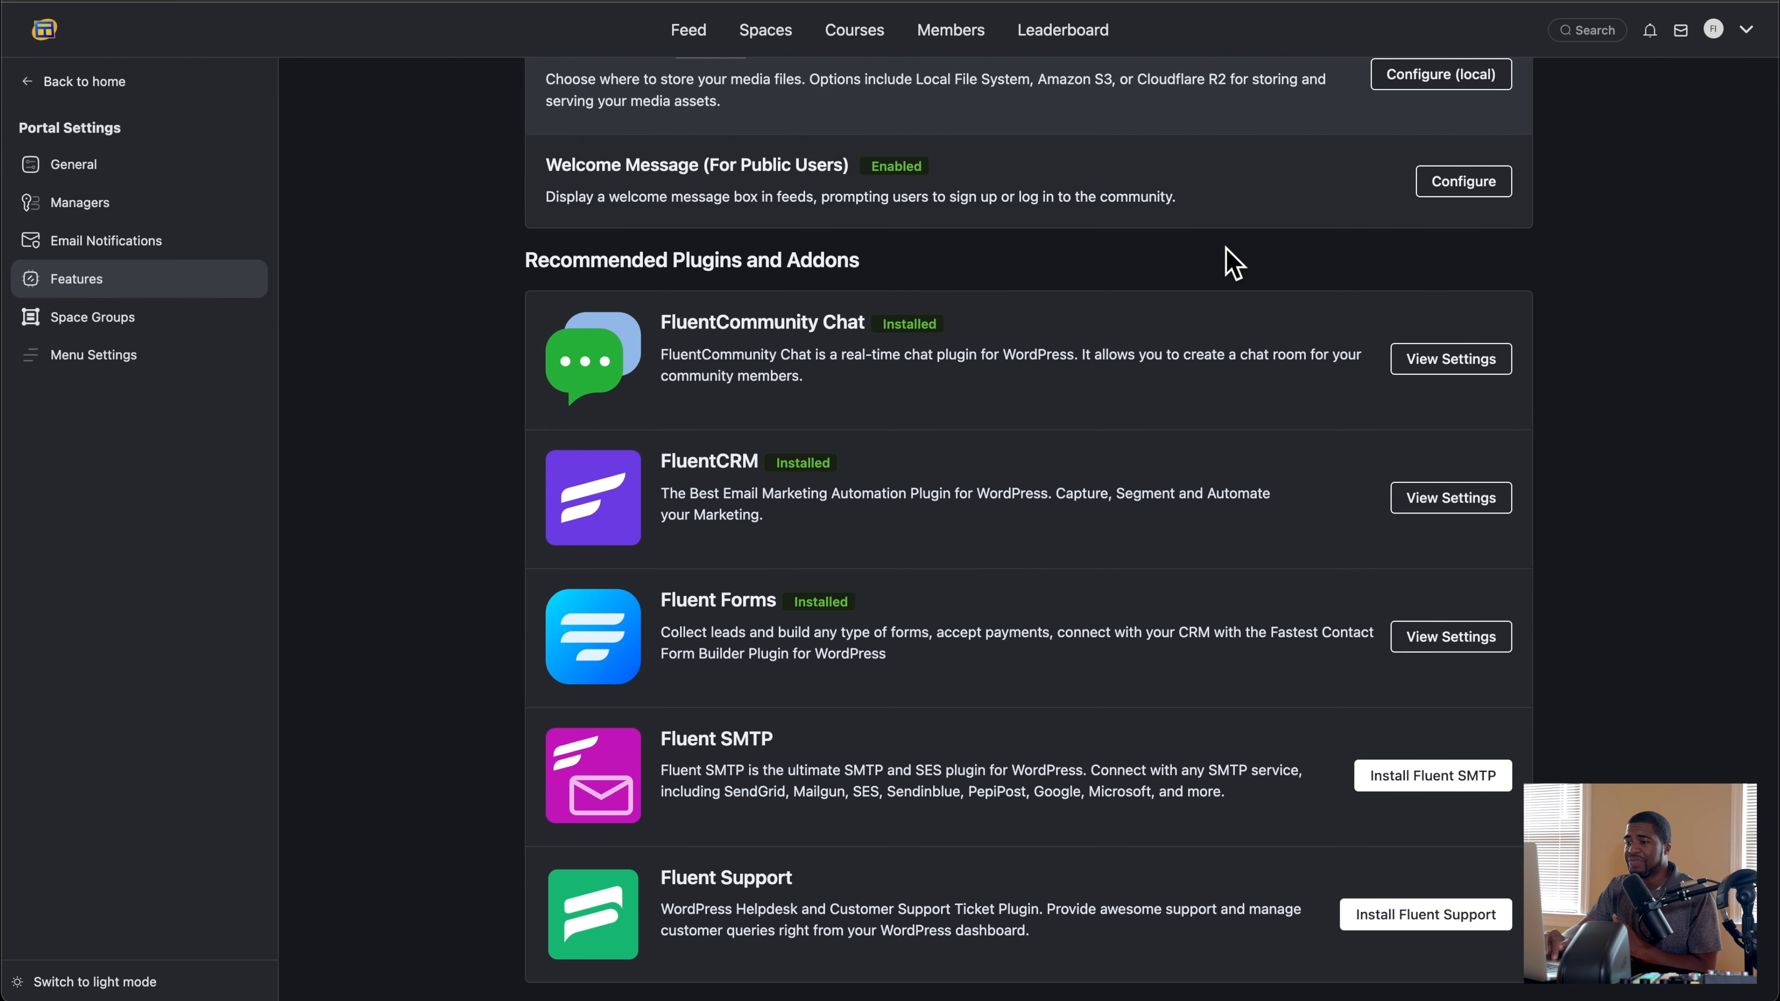
pyautogui.scroll(10, 1233, 263)
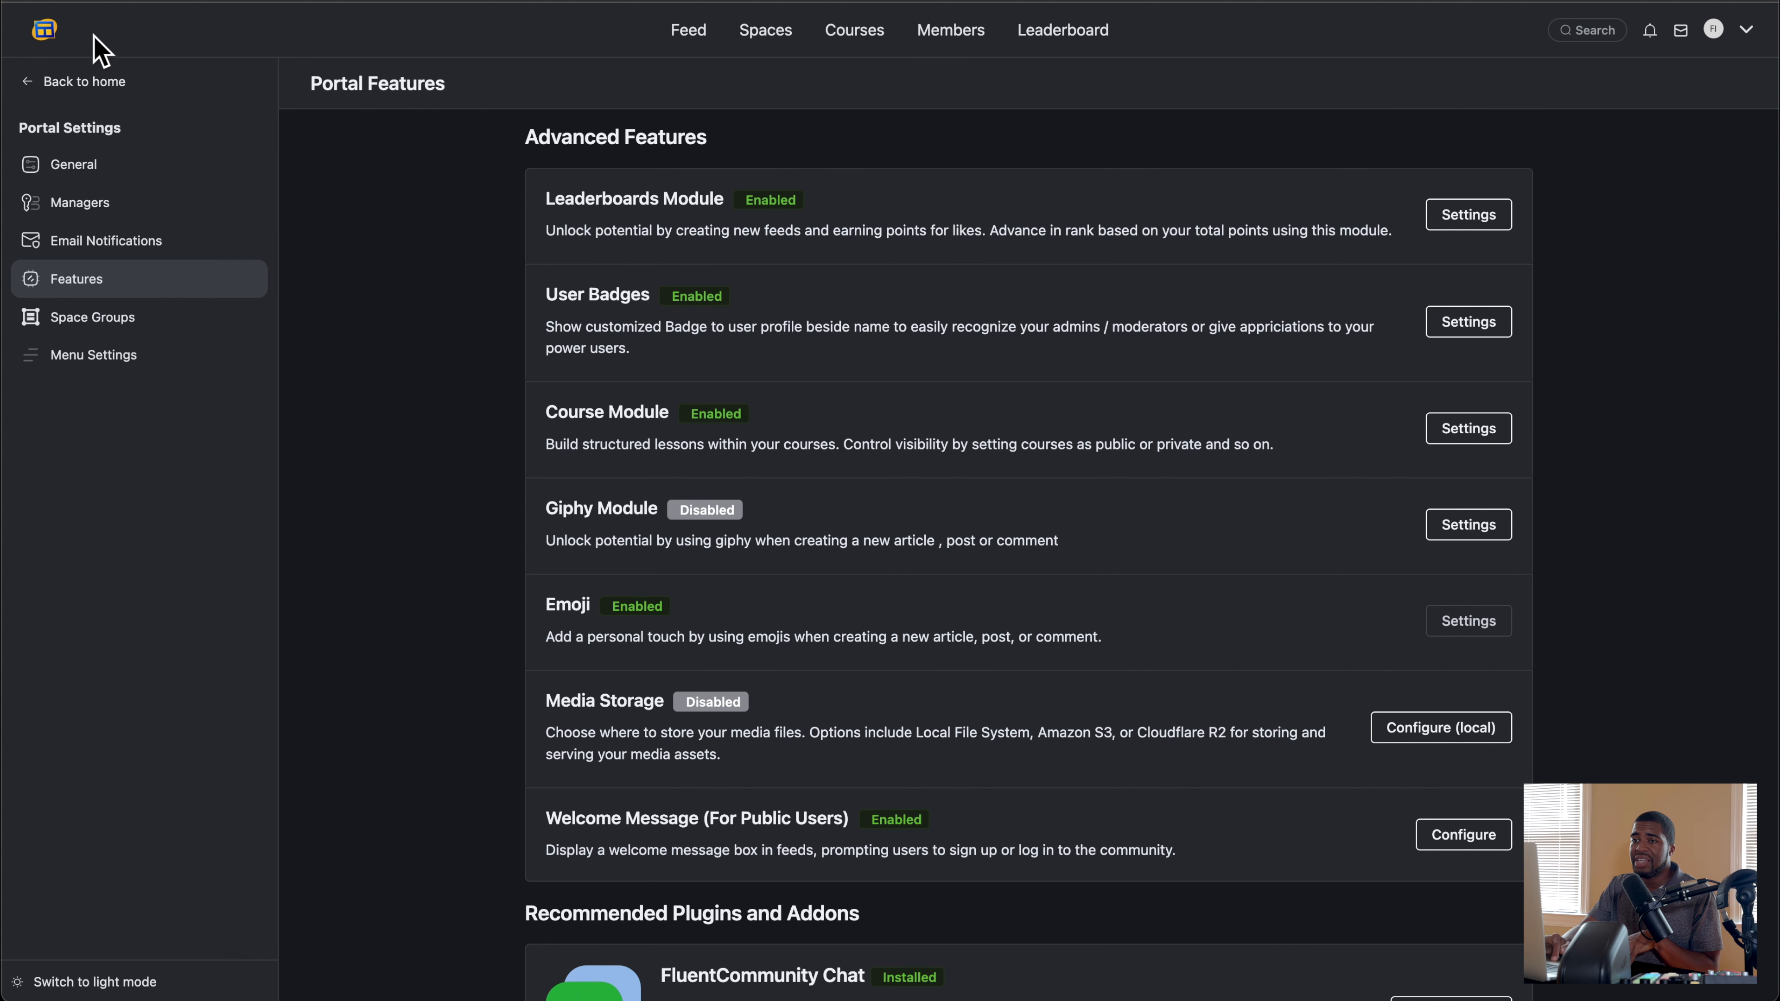
# Step: Return to the portal feed and switch it to light mode
pyautogui.click(35, 45)
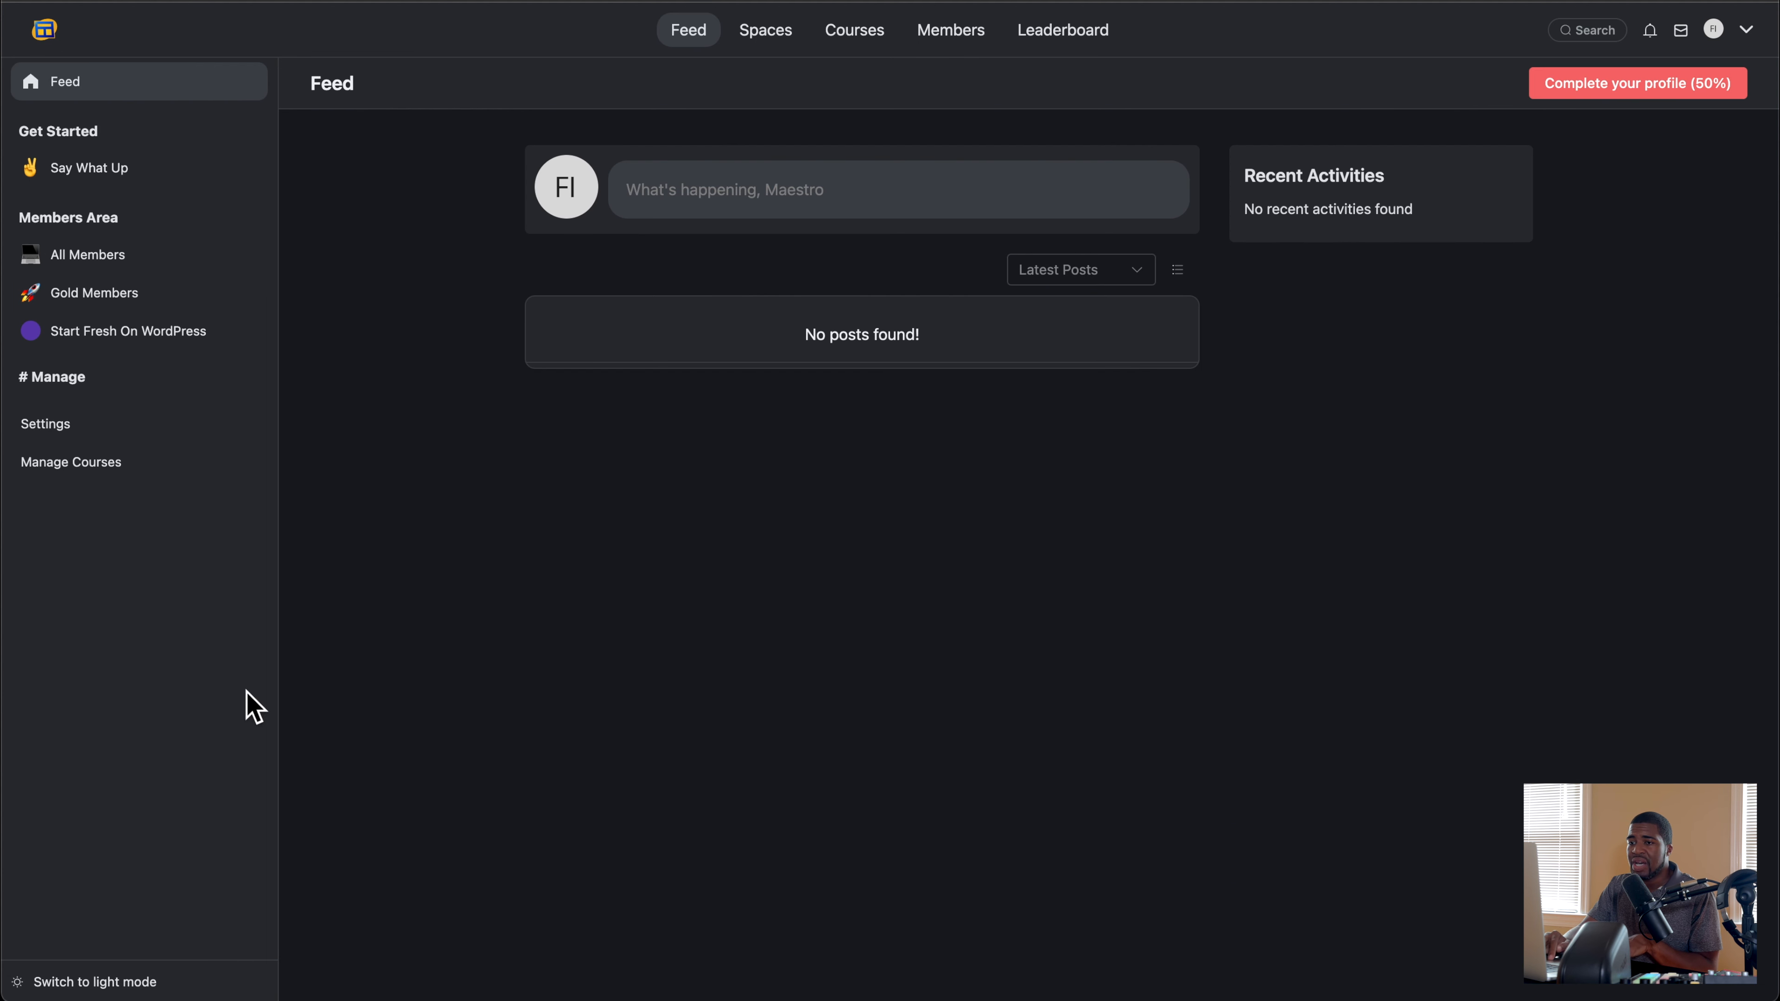
pyautogui.click(81, 978)
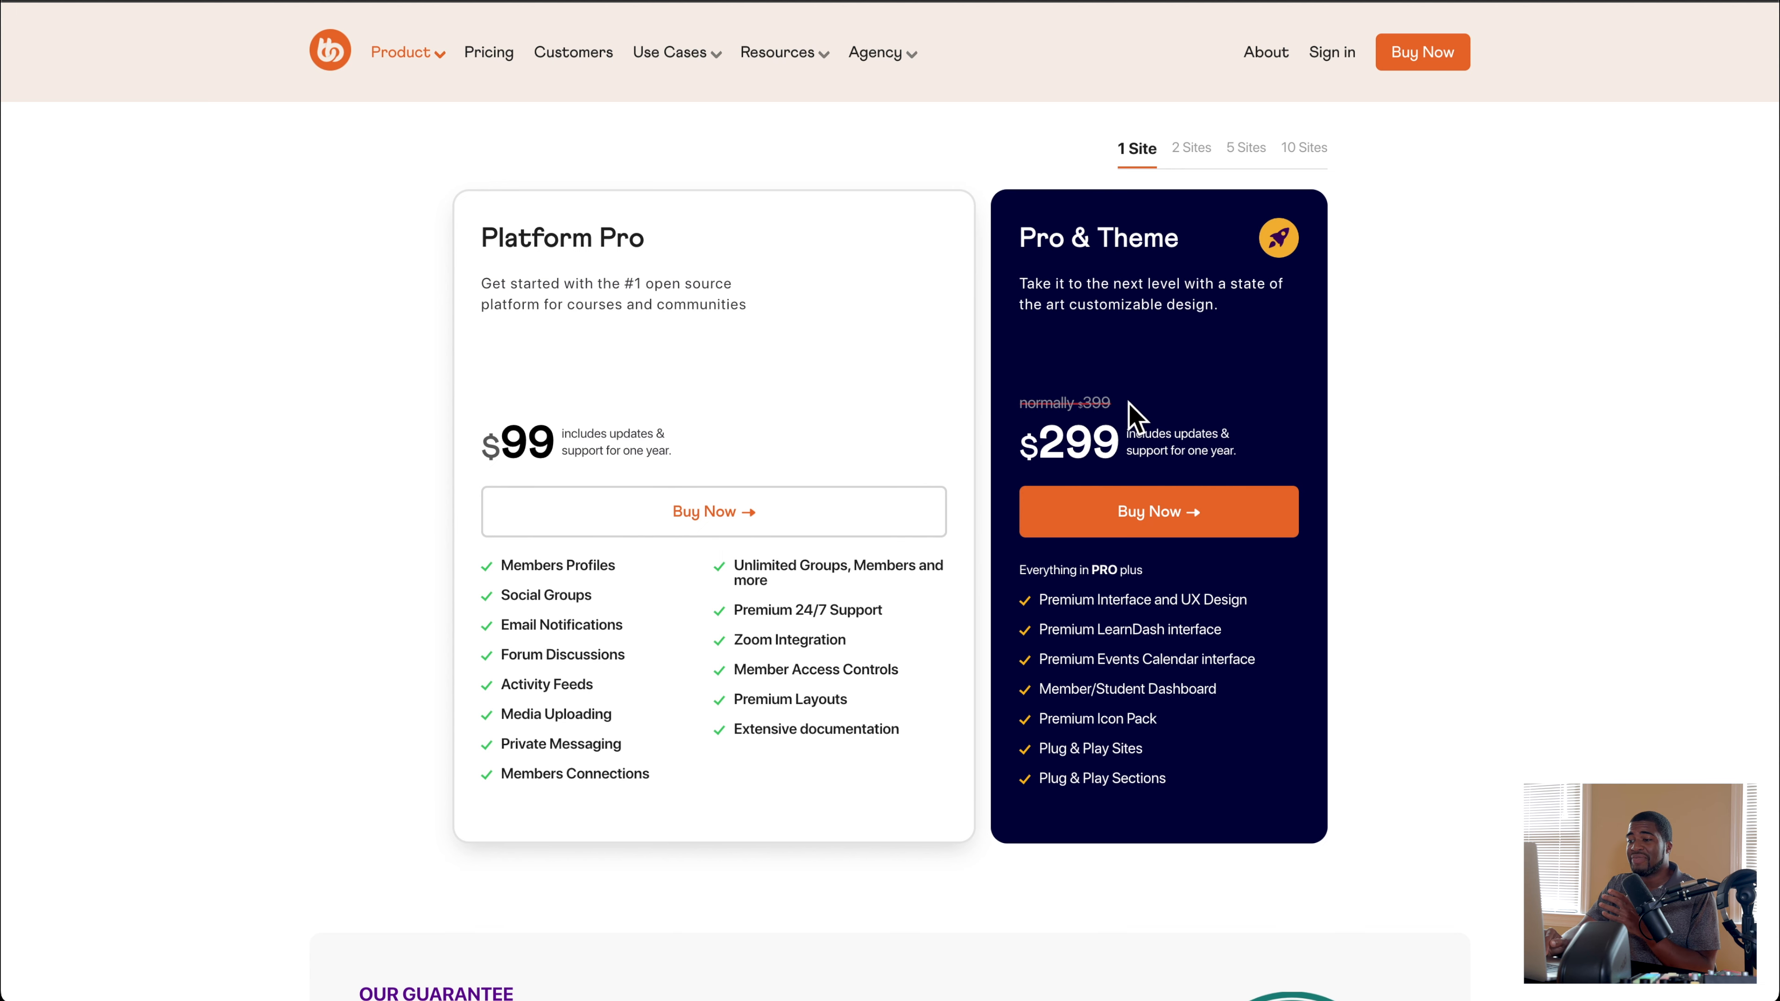
# Step: Examine BuddyBoss's website from the Platform Pro and Theme pricing up to its mobile app features
pyautogui.scroll(10, 1136, 417)
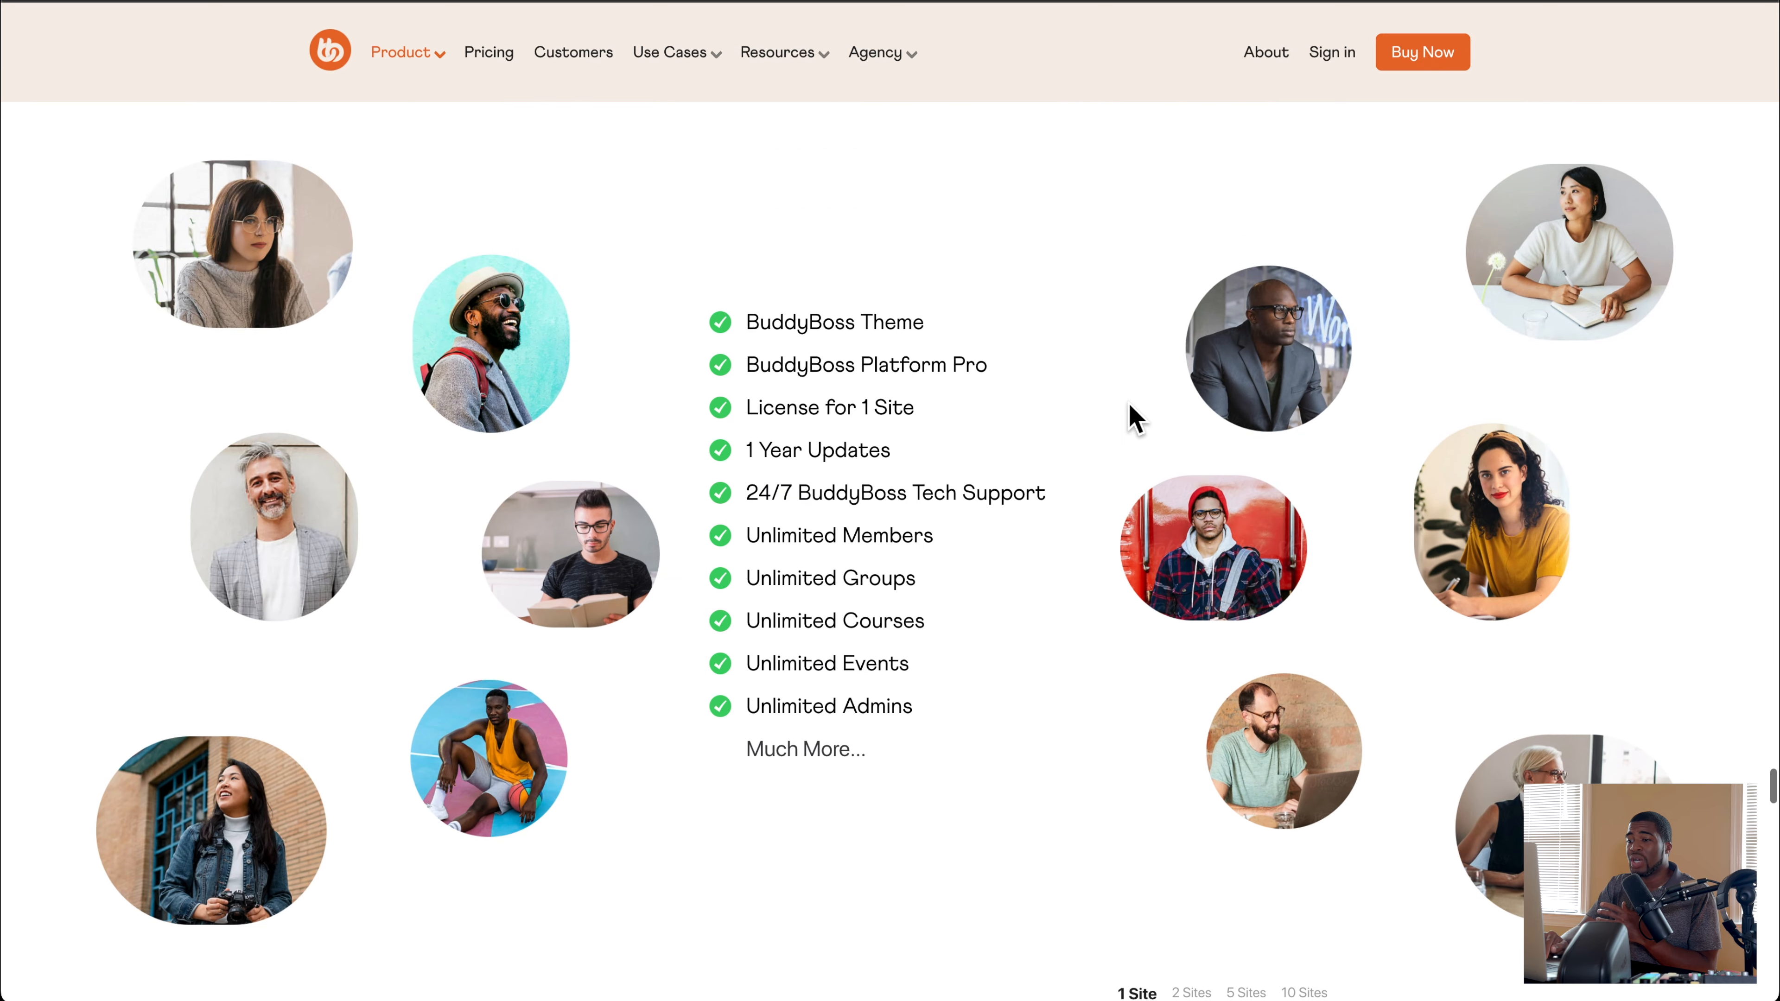
pyautogui.scroll(15, 1135, 417)
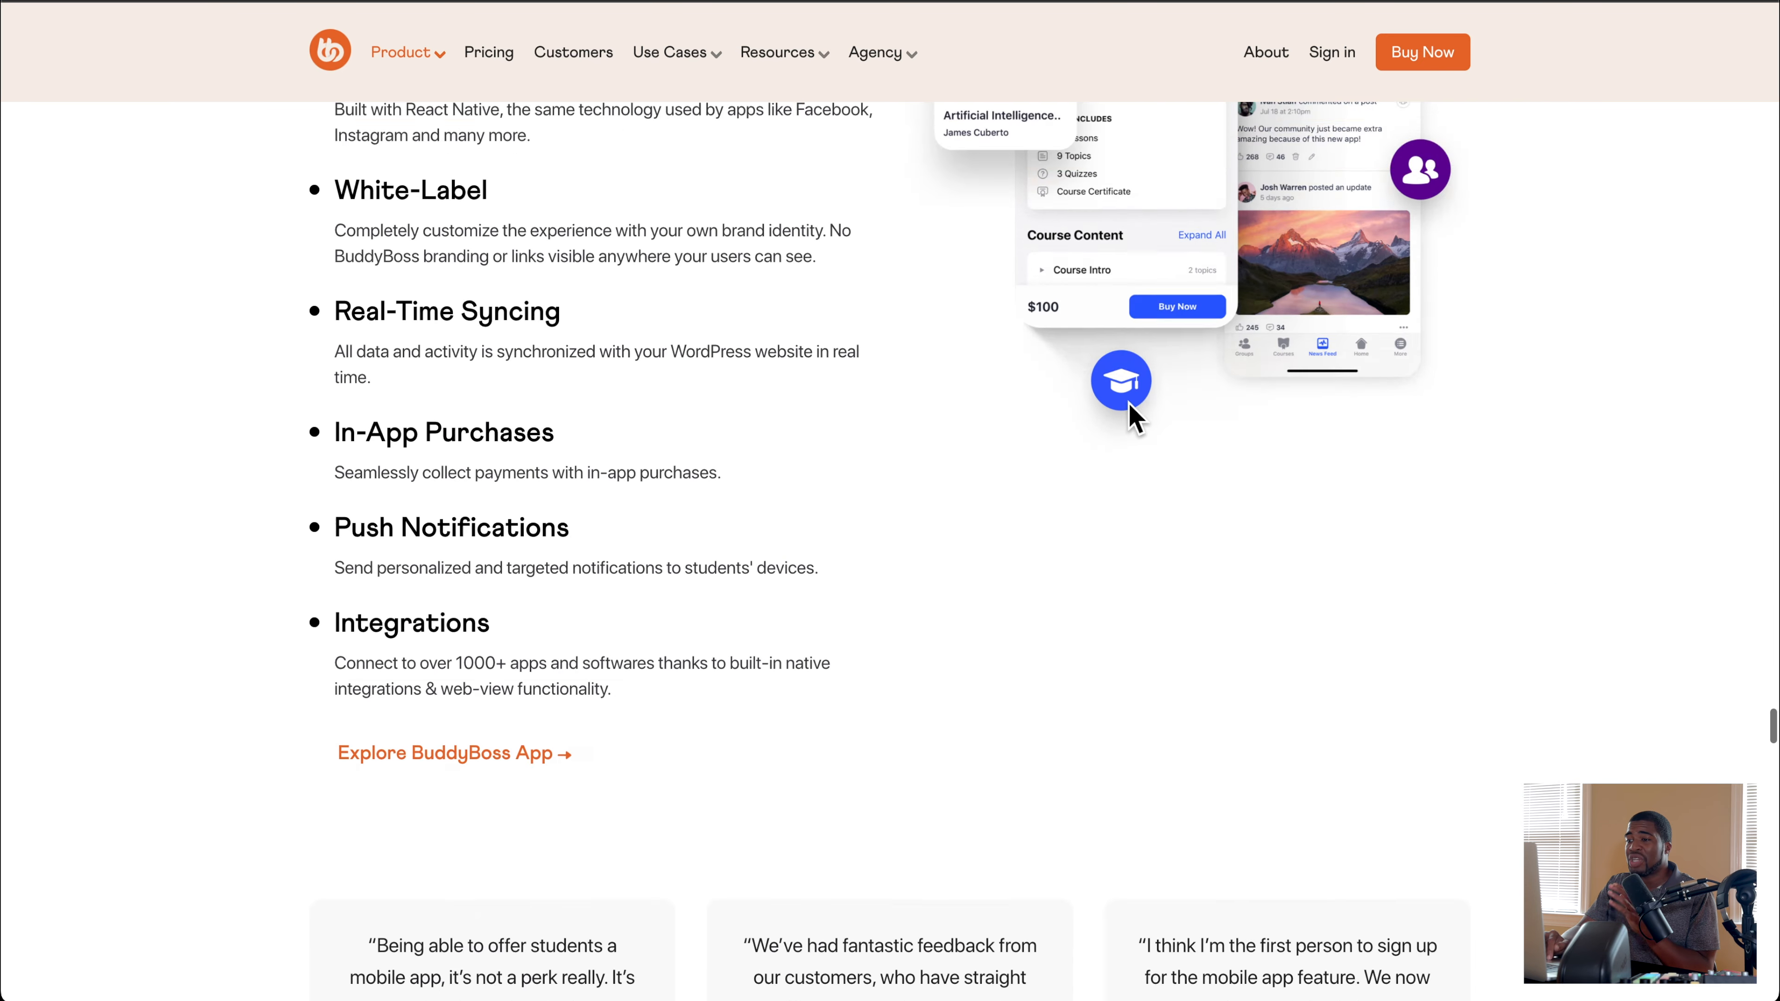
pyautogui.scroll(2, 1135, 418)
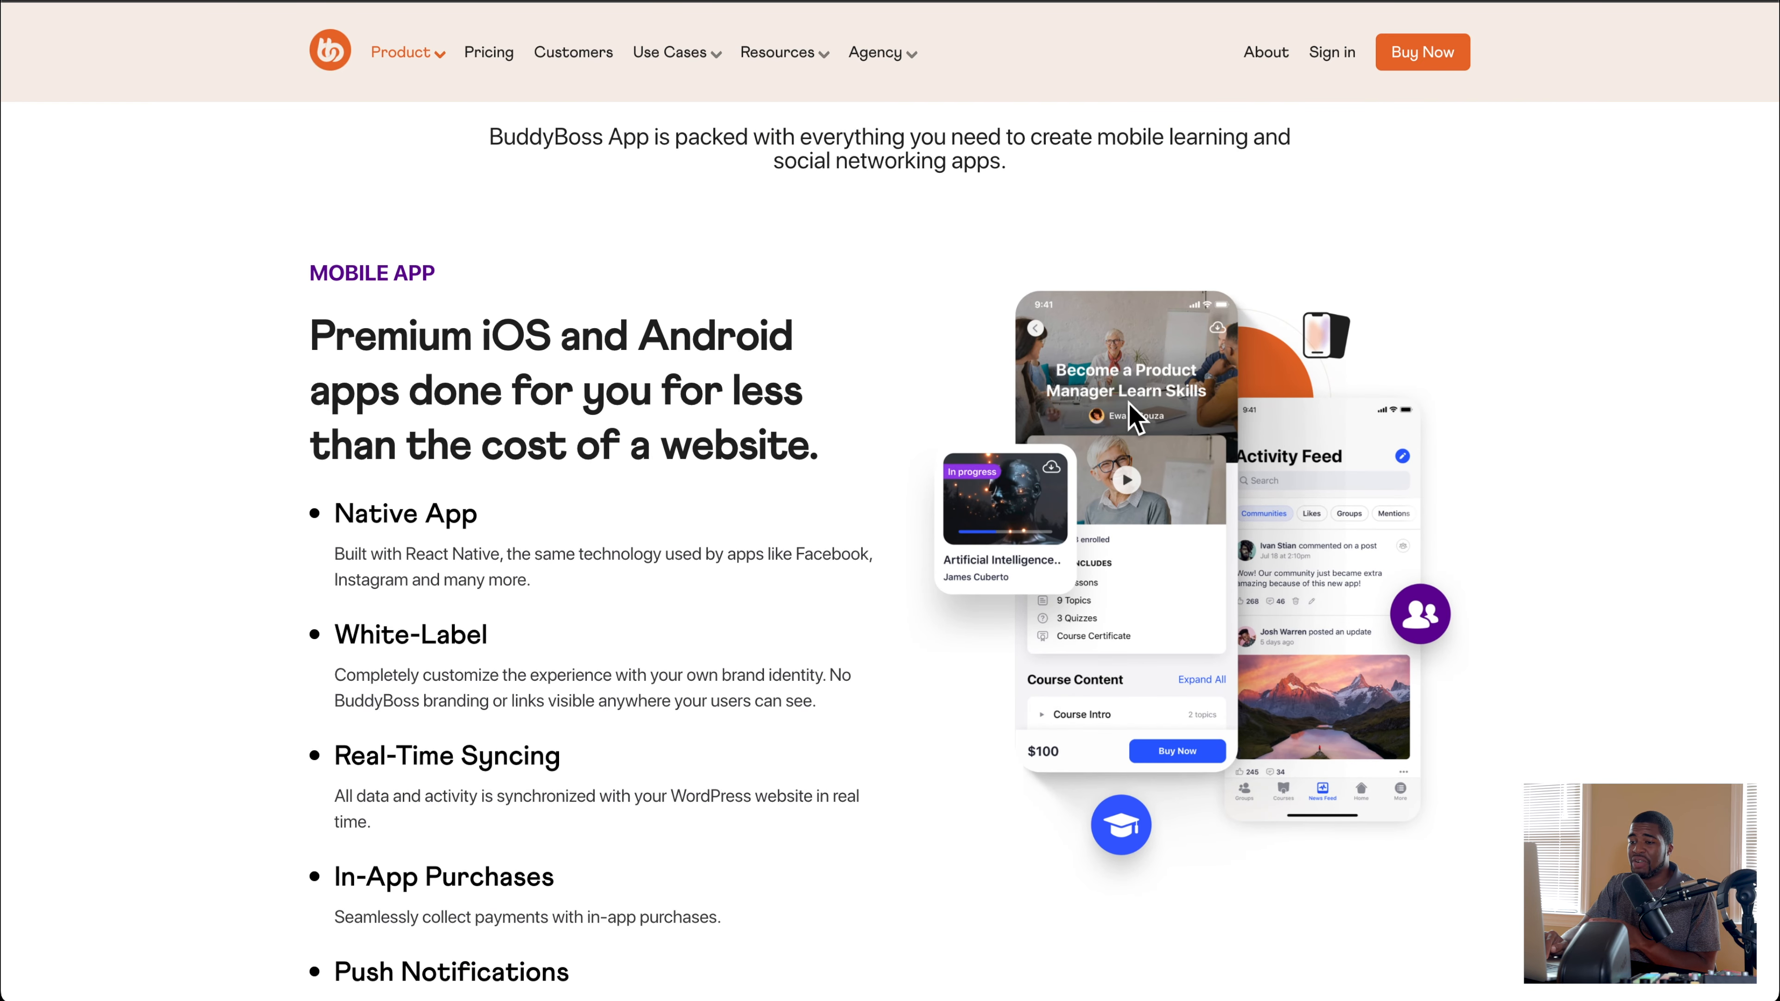
pyautogui.scroll(-2, 1135, 417)
pyautogui.scroll(1, 1135, 417)
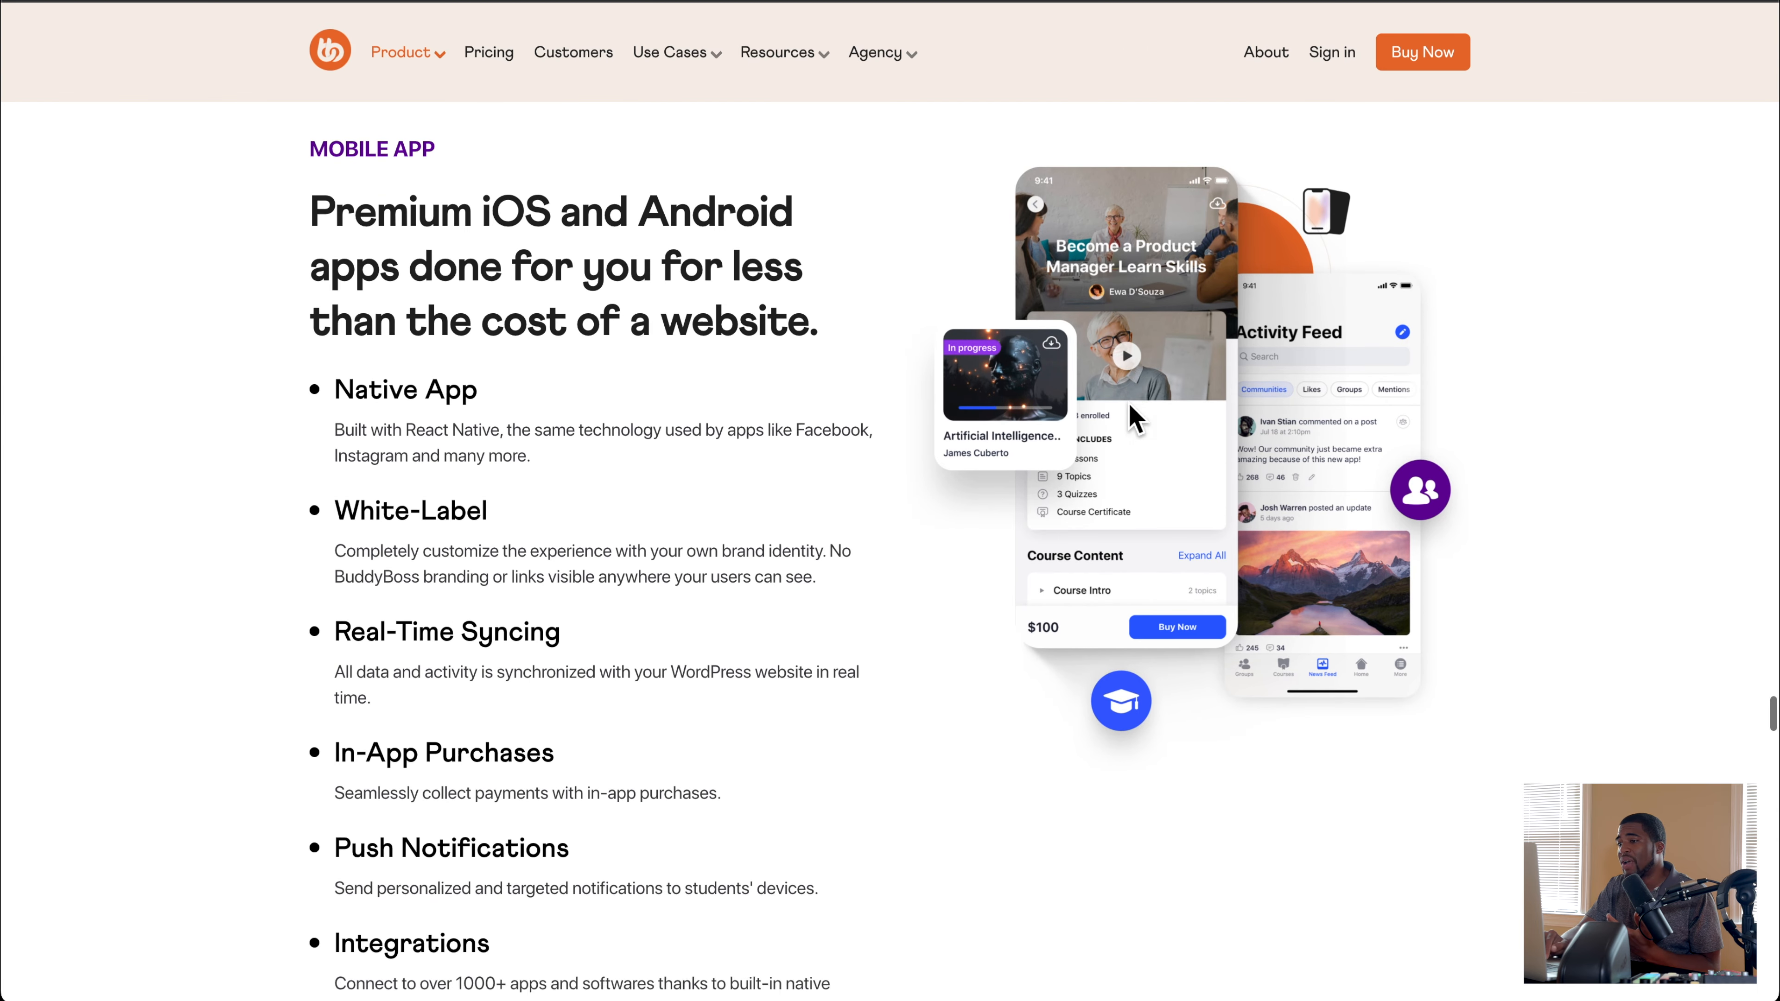
pyautogui.scroll(-12, 1135, 419)
pyautogui.scroll(-11, 1136, 419)
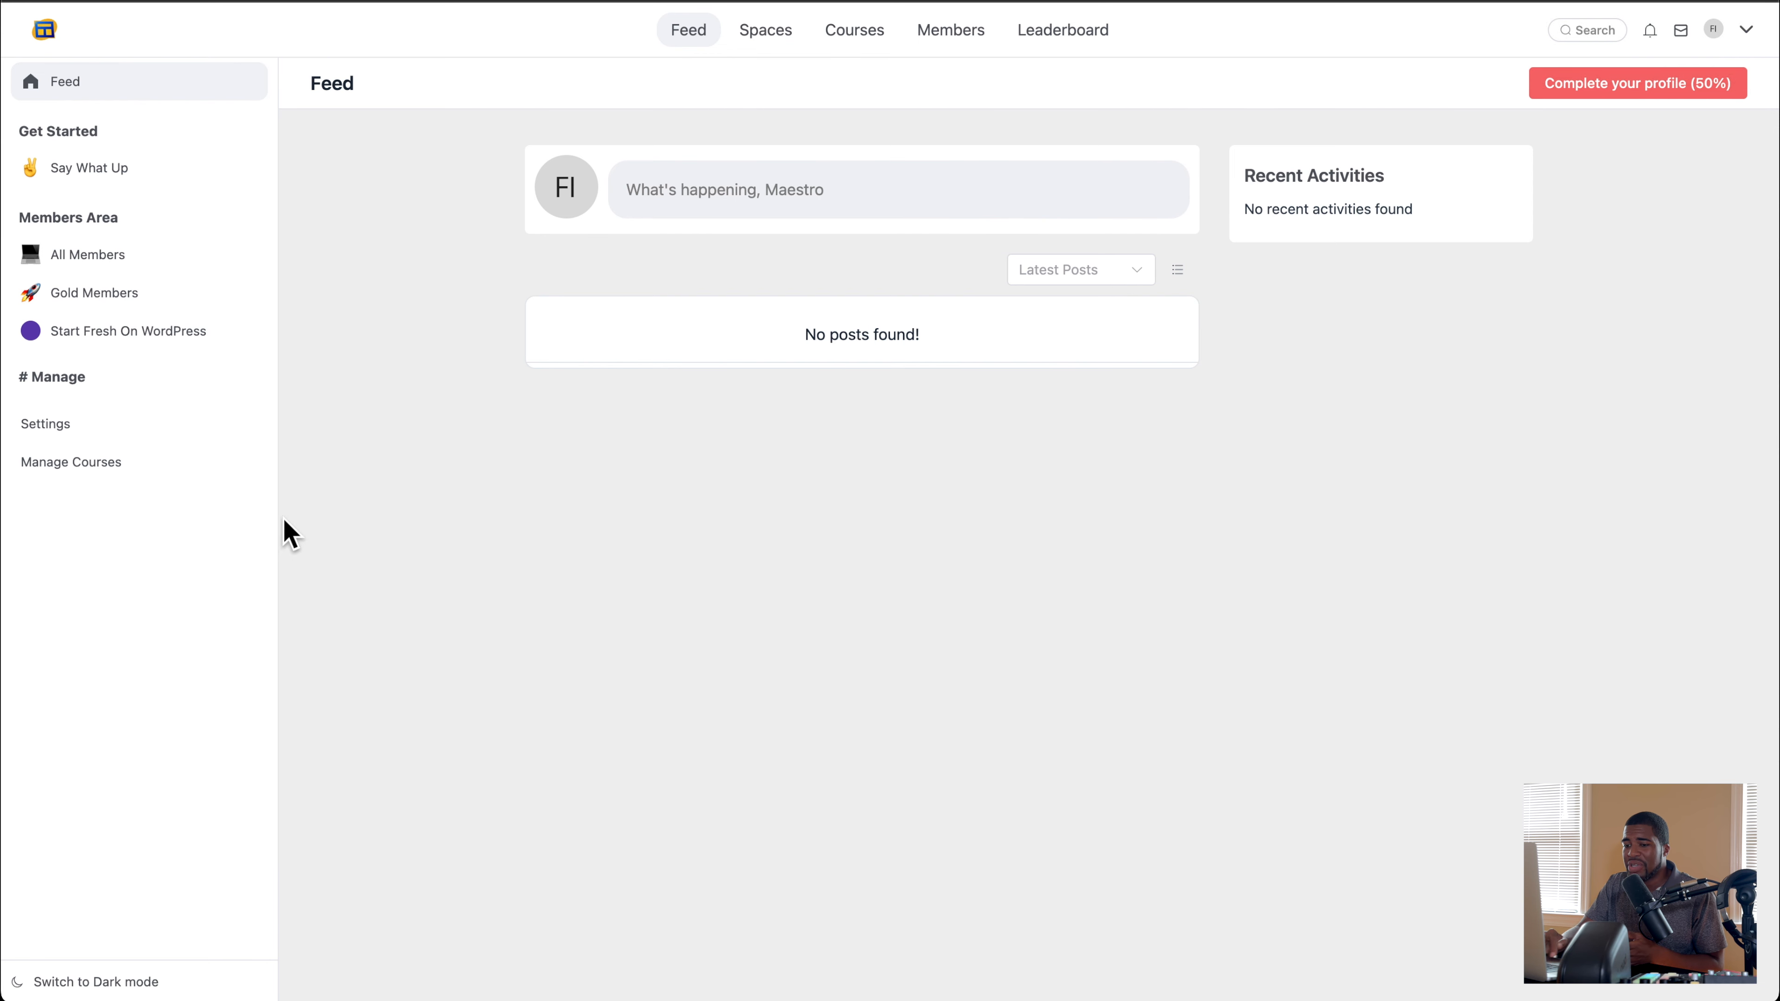
# Step: Switch the FluentCommunity portal back to dark mode
pyautogui.click(81, 982)
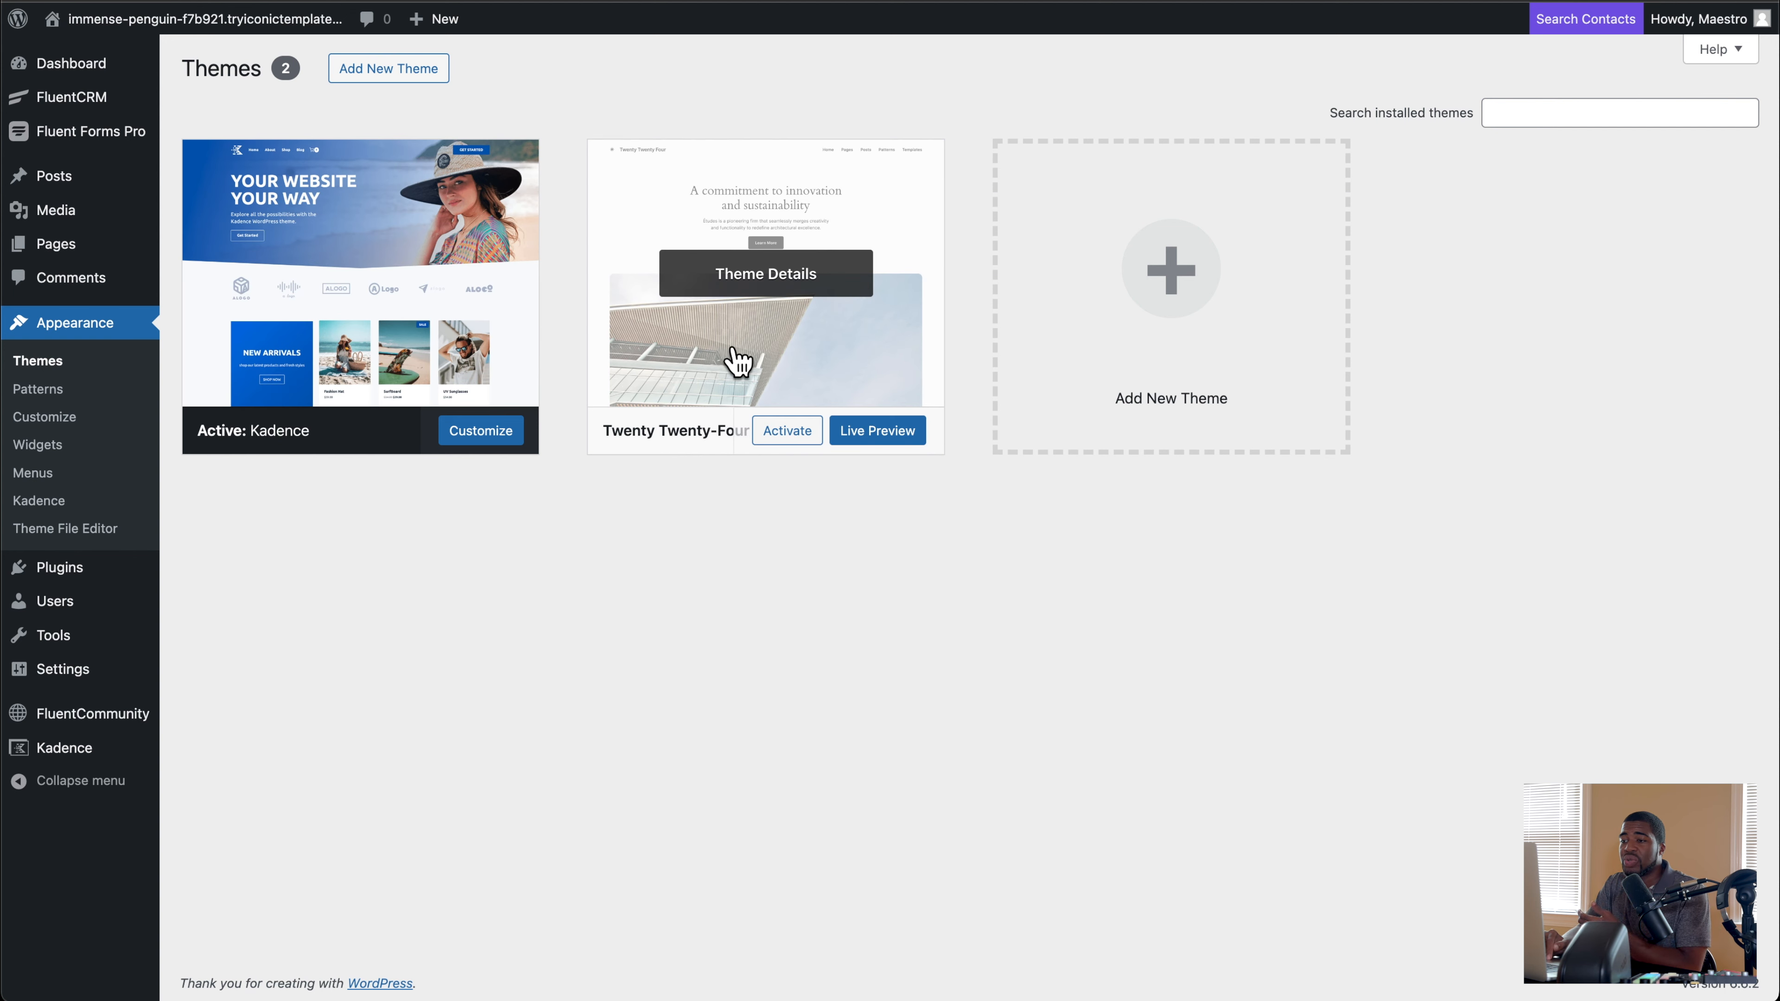
# Step: Browse the popular themes that can be added to the WordPress site
pyautogui.click(1190, 341)
pyautogui.scroll(-2, 971, 517)
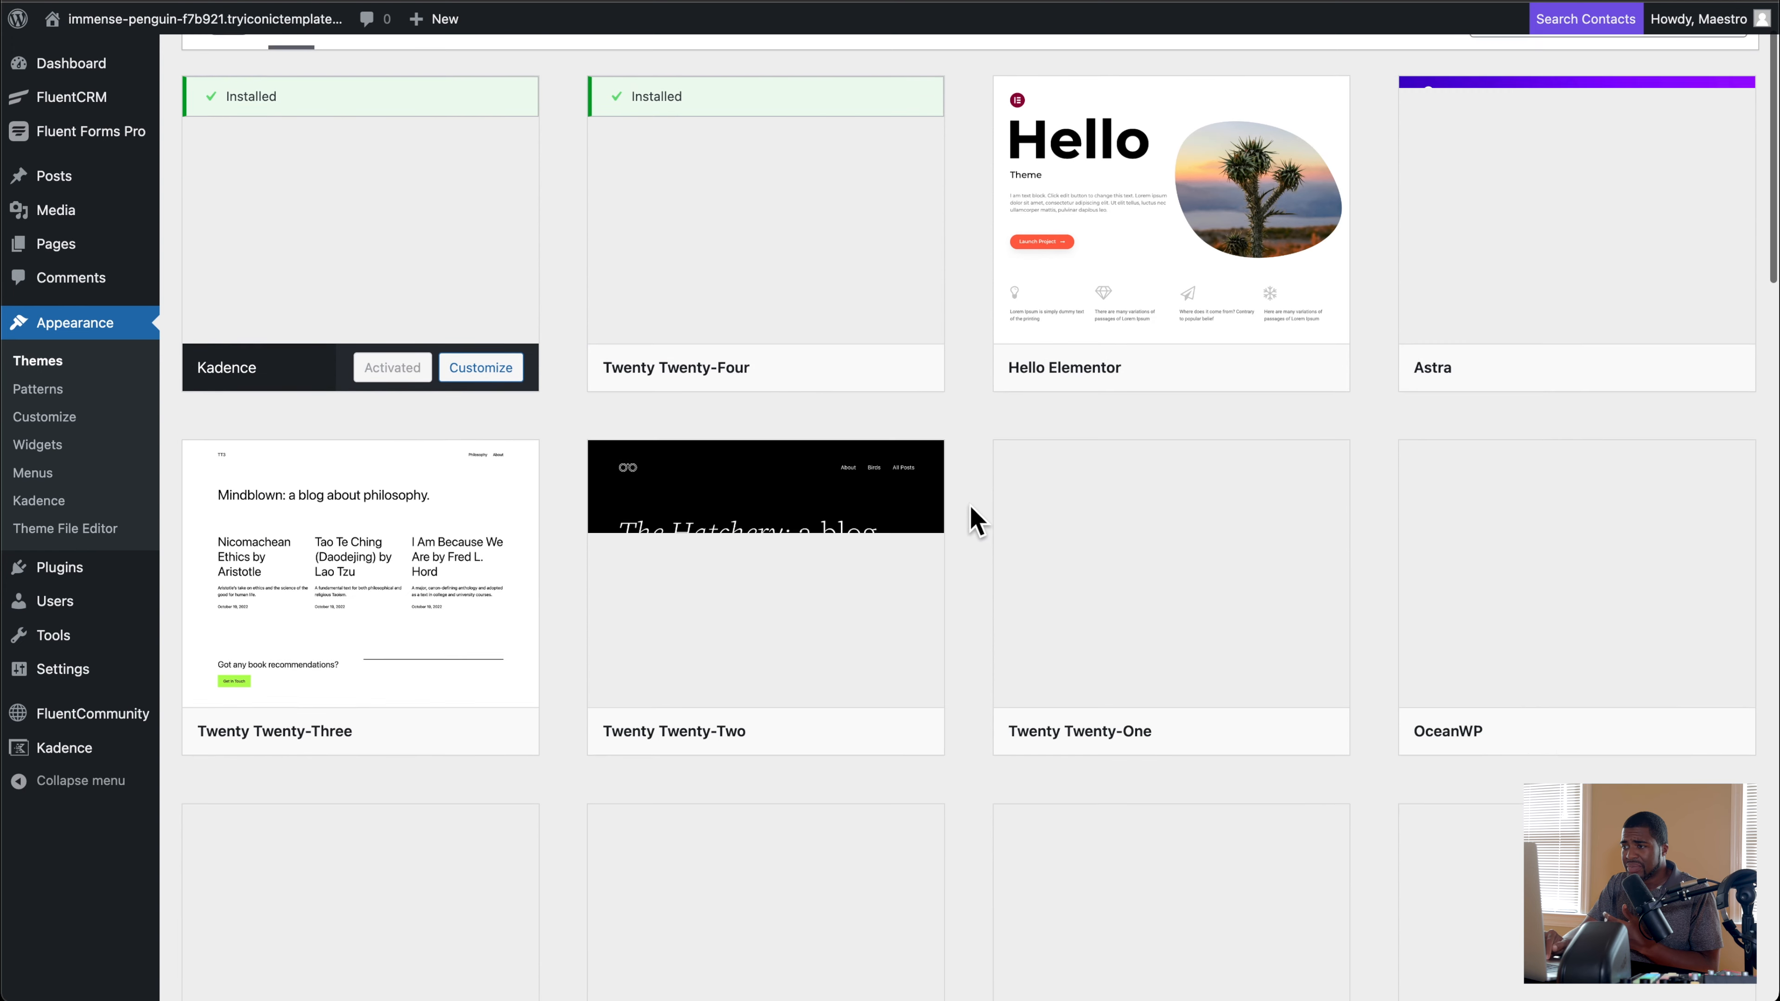
pyautogui.scroll(-1, 976, 520)
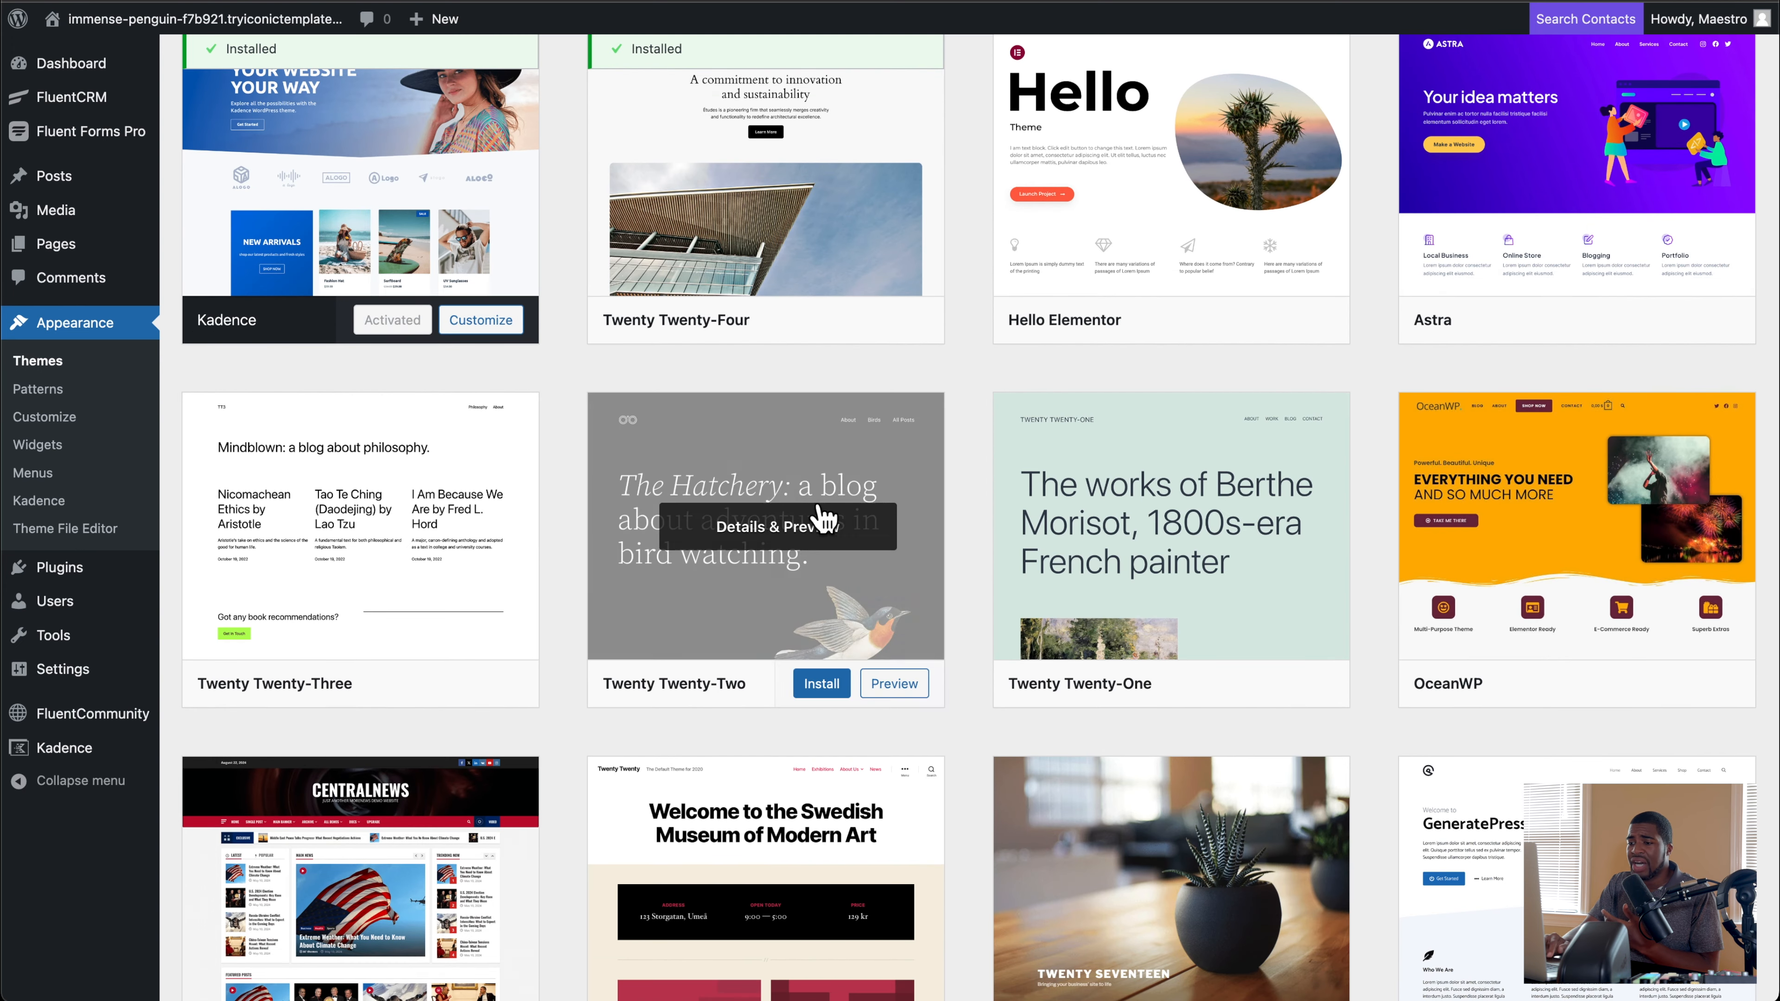
pyautogui.scroll(-3, 825, 519)
pyautogui.scroll(5, 814, 488)
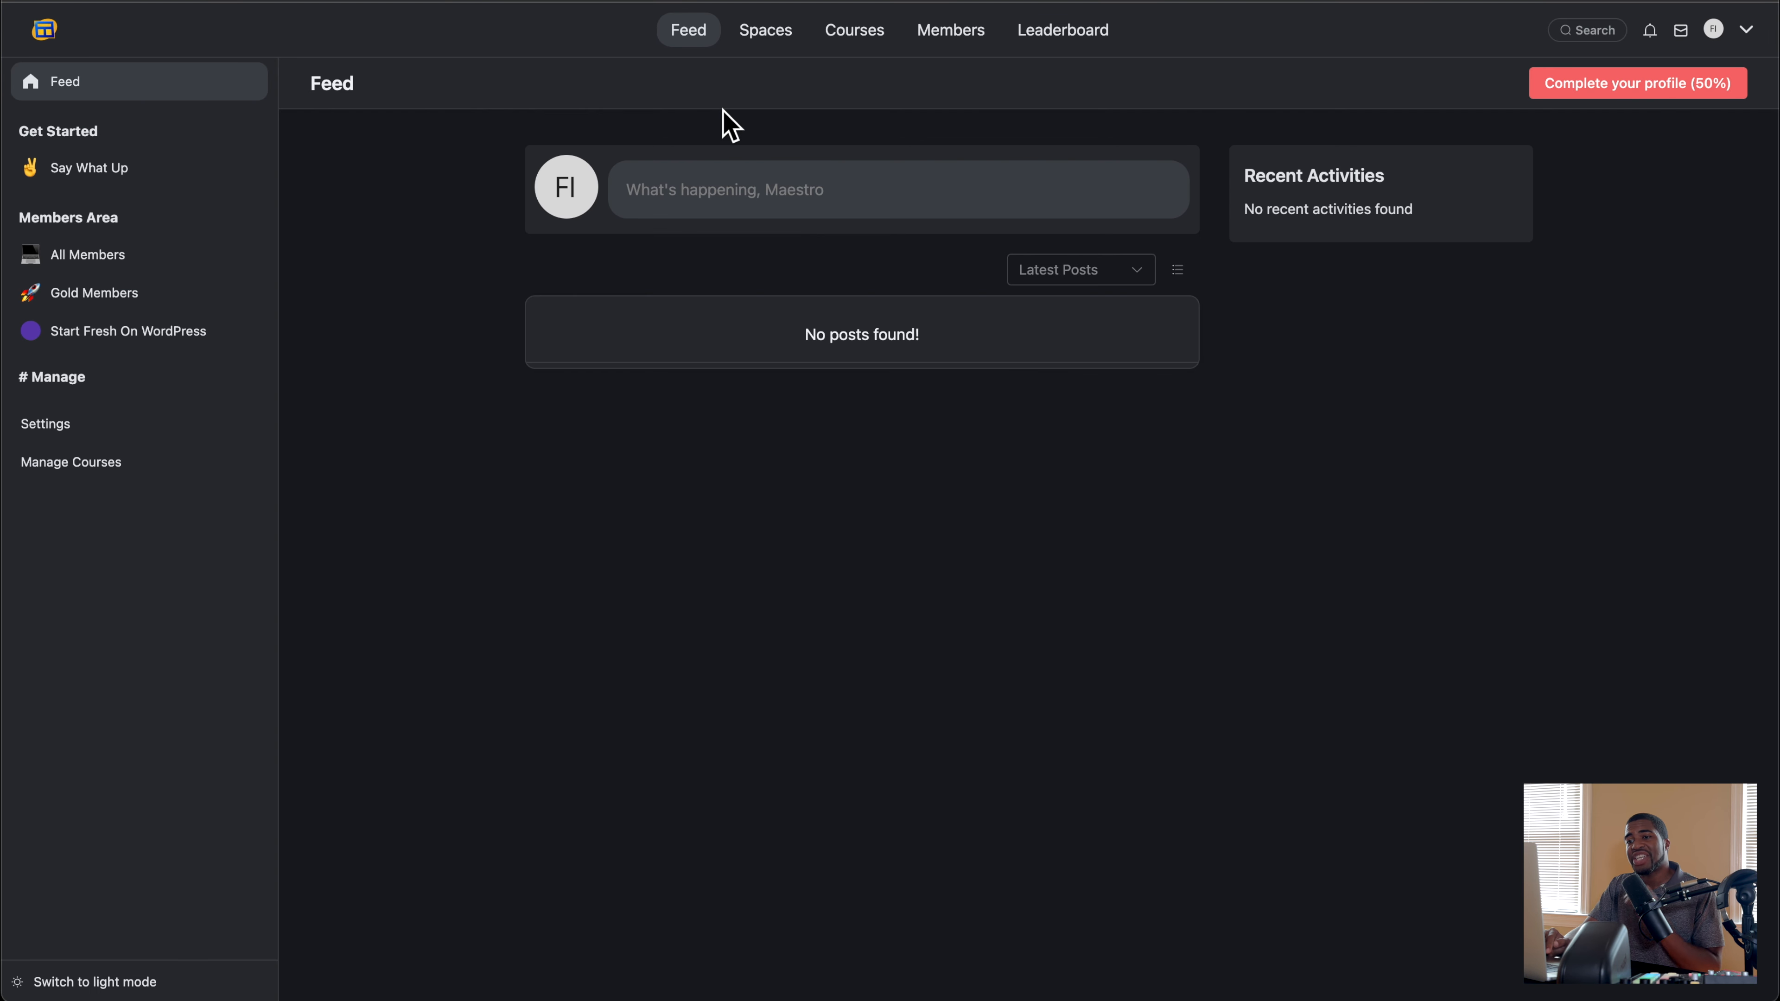
# Step: View the test portal's Spaces and Courses pages
pyautogui.click(755, 40)
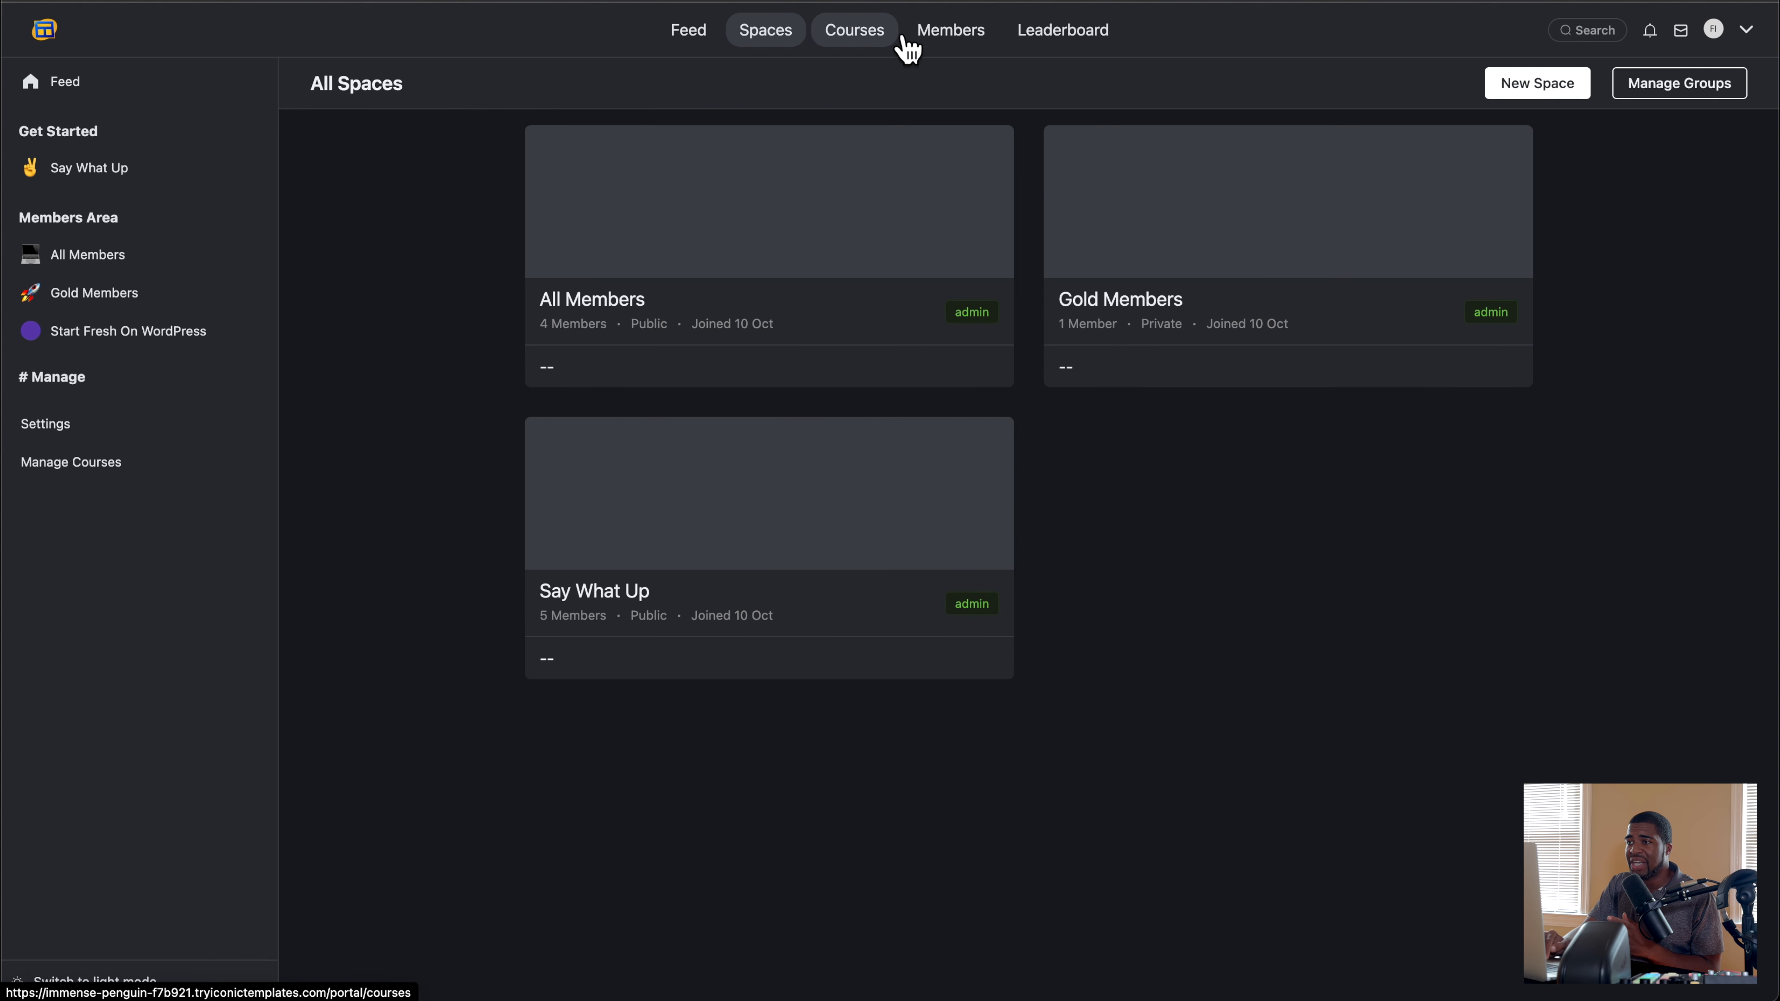
pyautogui.click(866, 44)
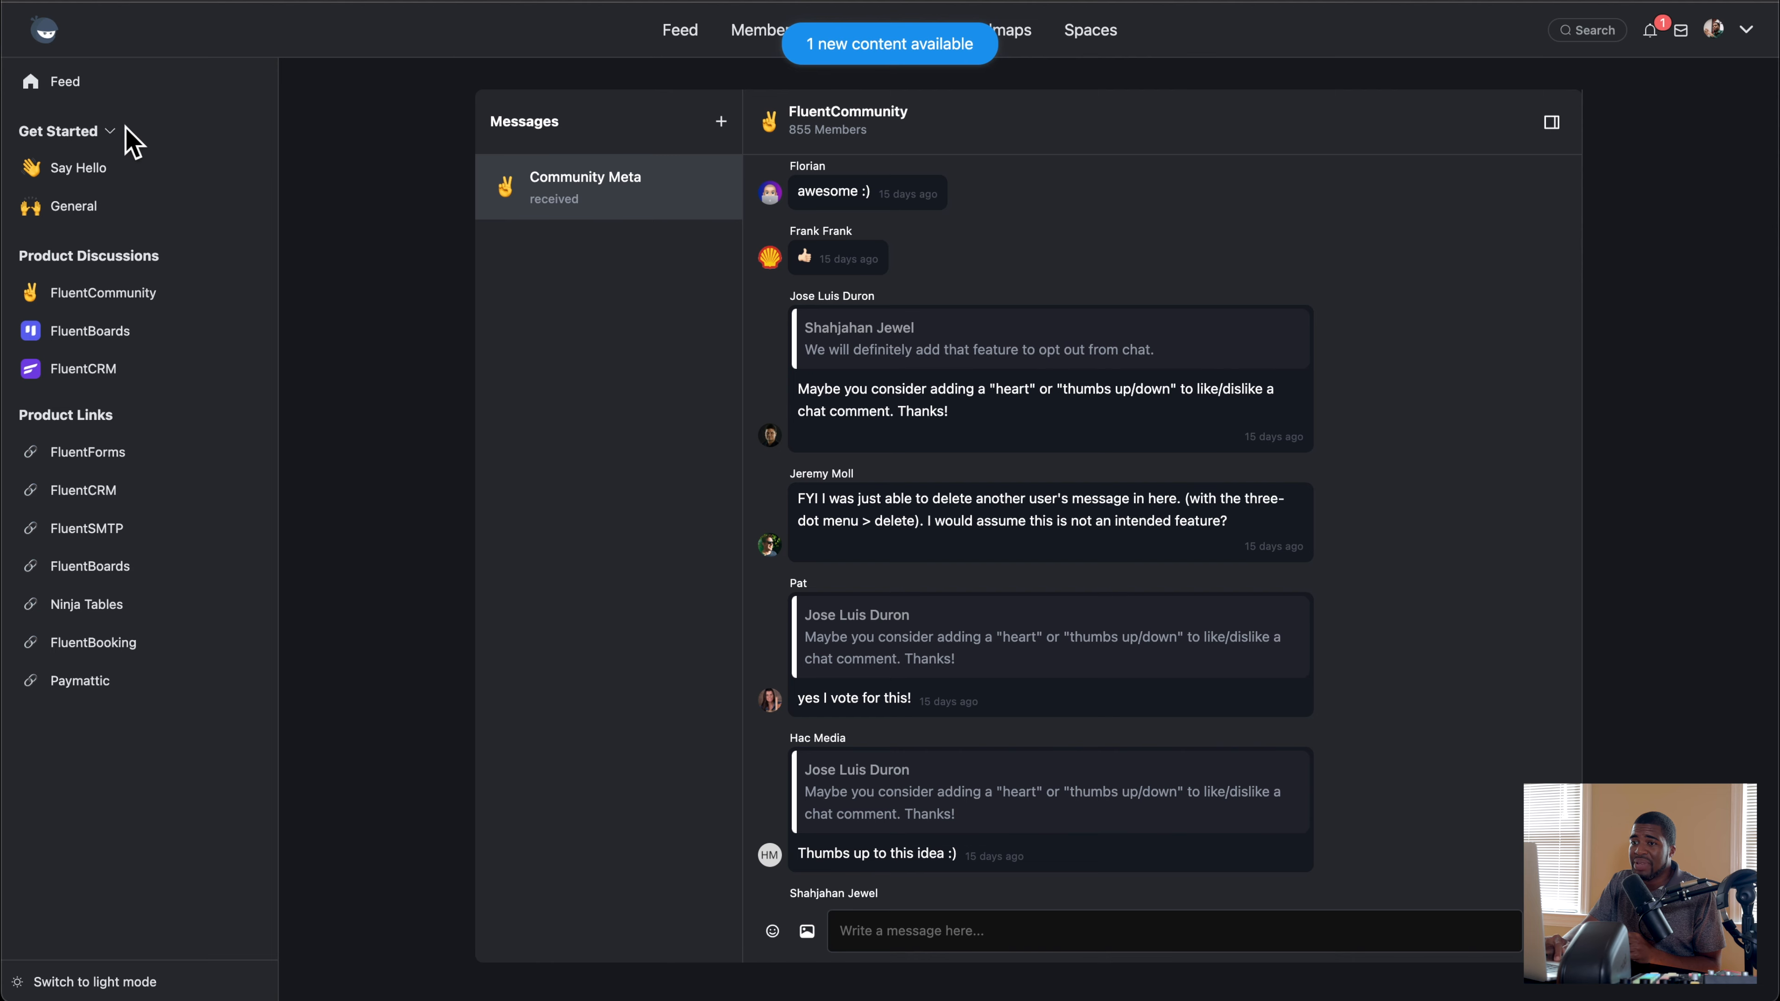
# Step: Review the post feed, trending posts and recent activities of WPManageNinja's live community, and display its members directory
pyautogui.click(75, 81)
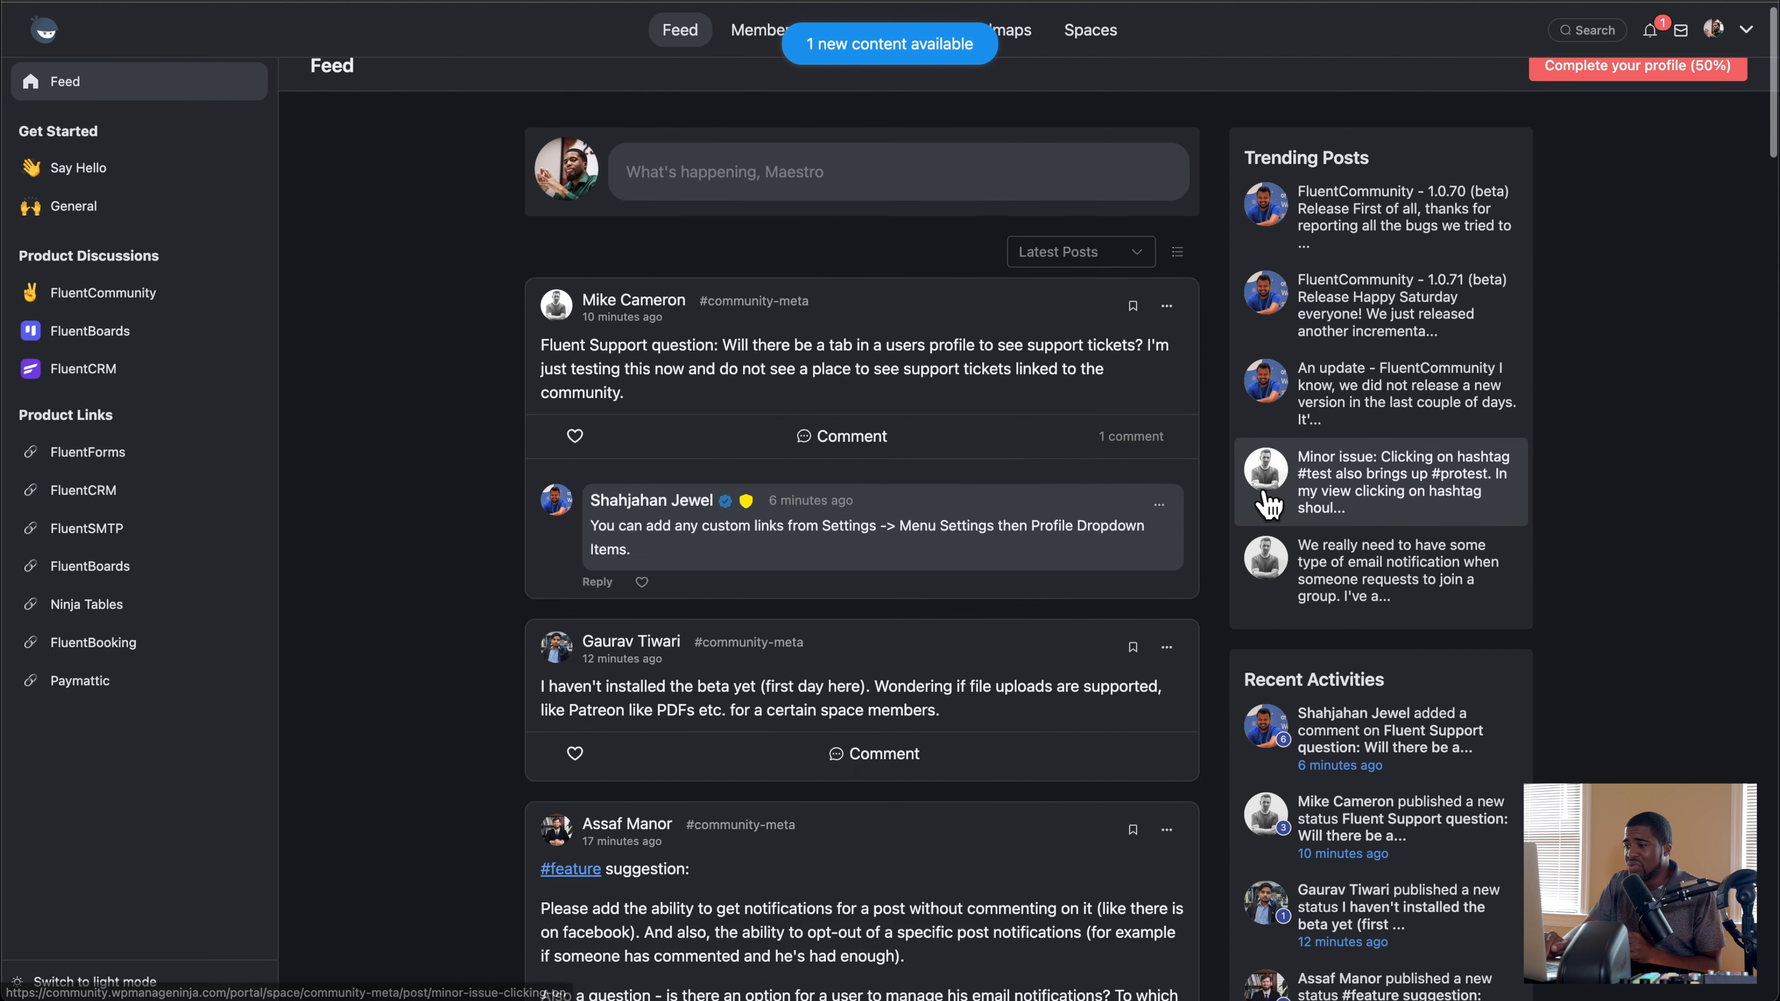
pyautogui.scroll(-10, 1423, 521)
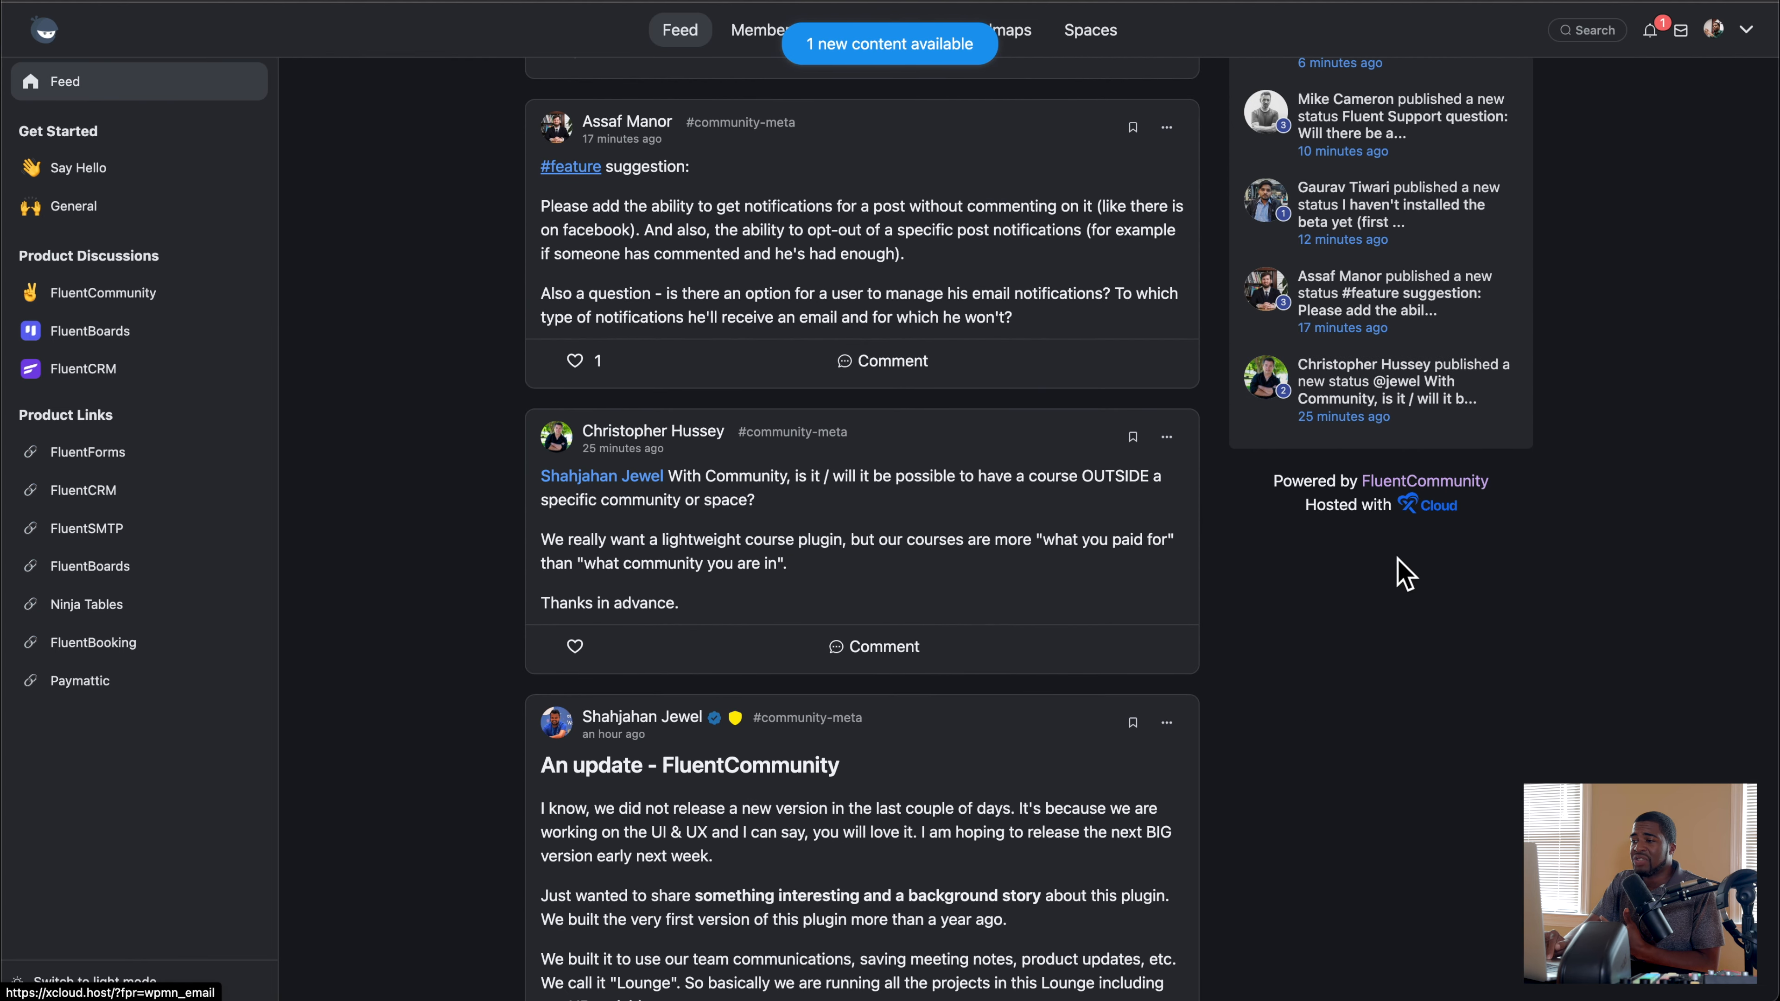
pyautogui.scroll(10, 1399, 579)
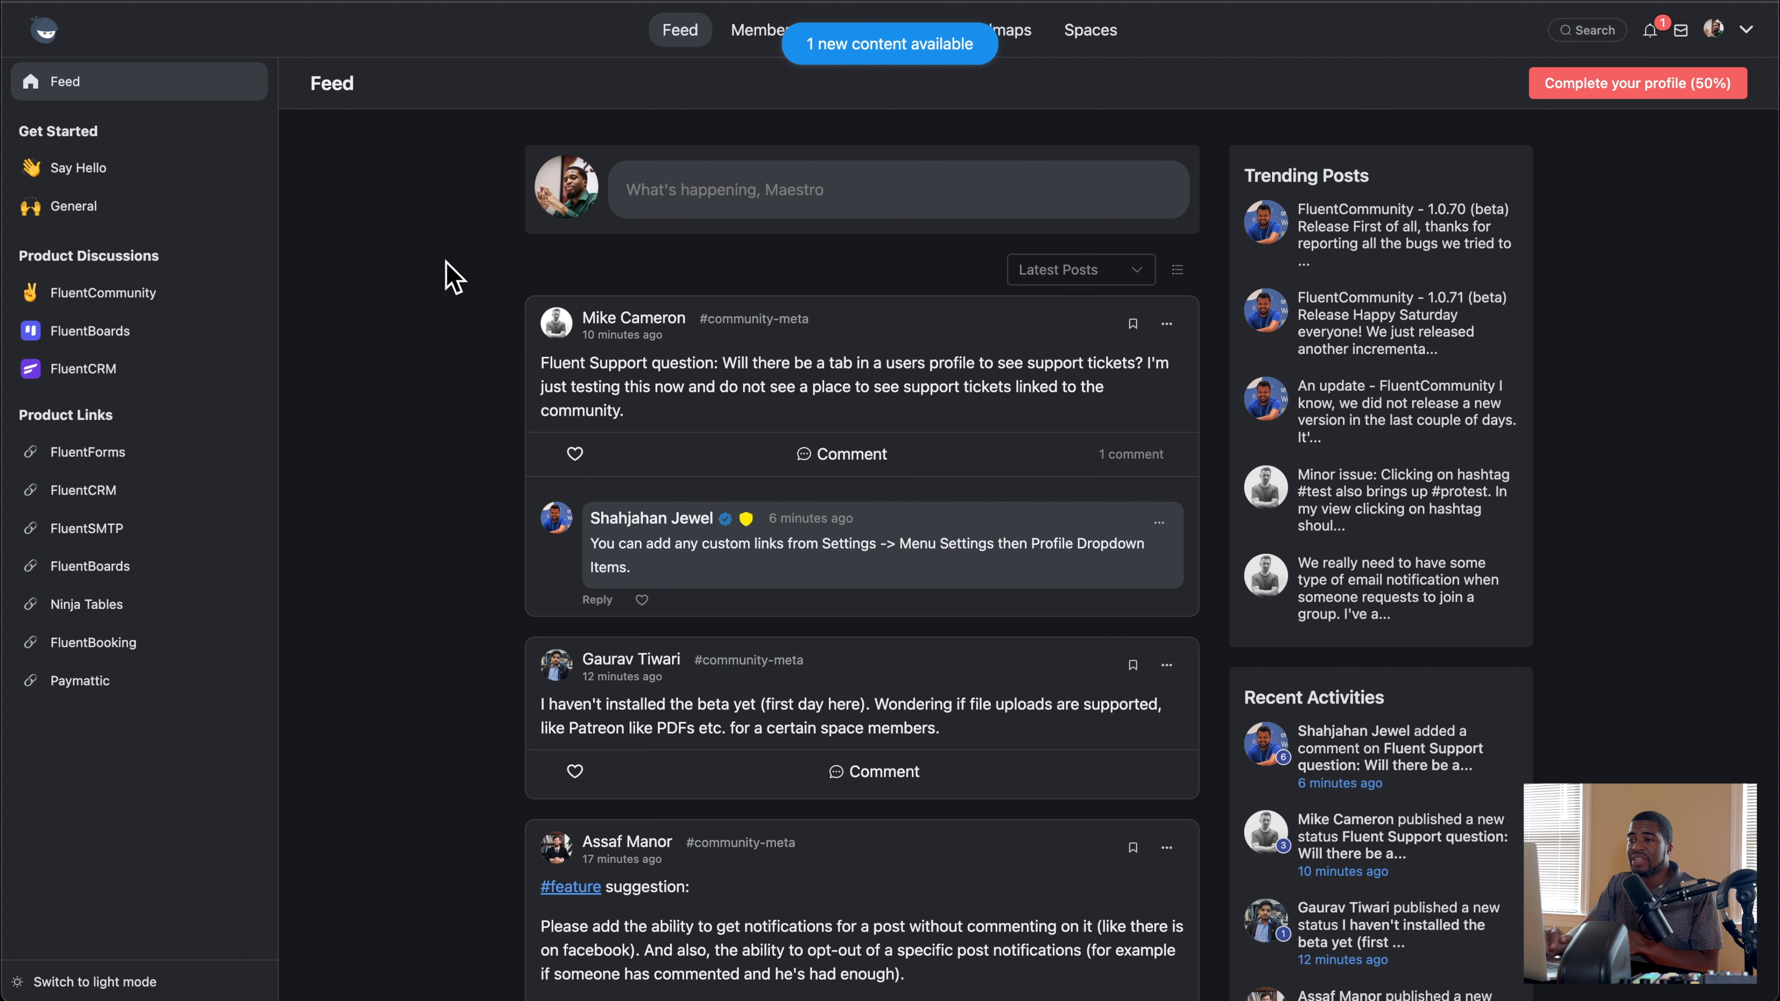
pyautogui.scroll(1, 570, 362)
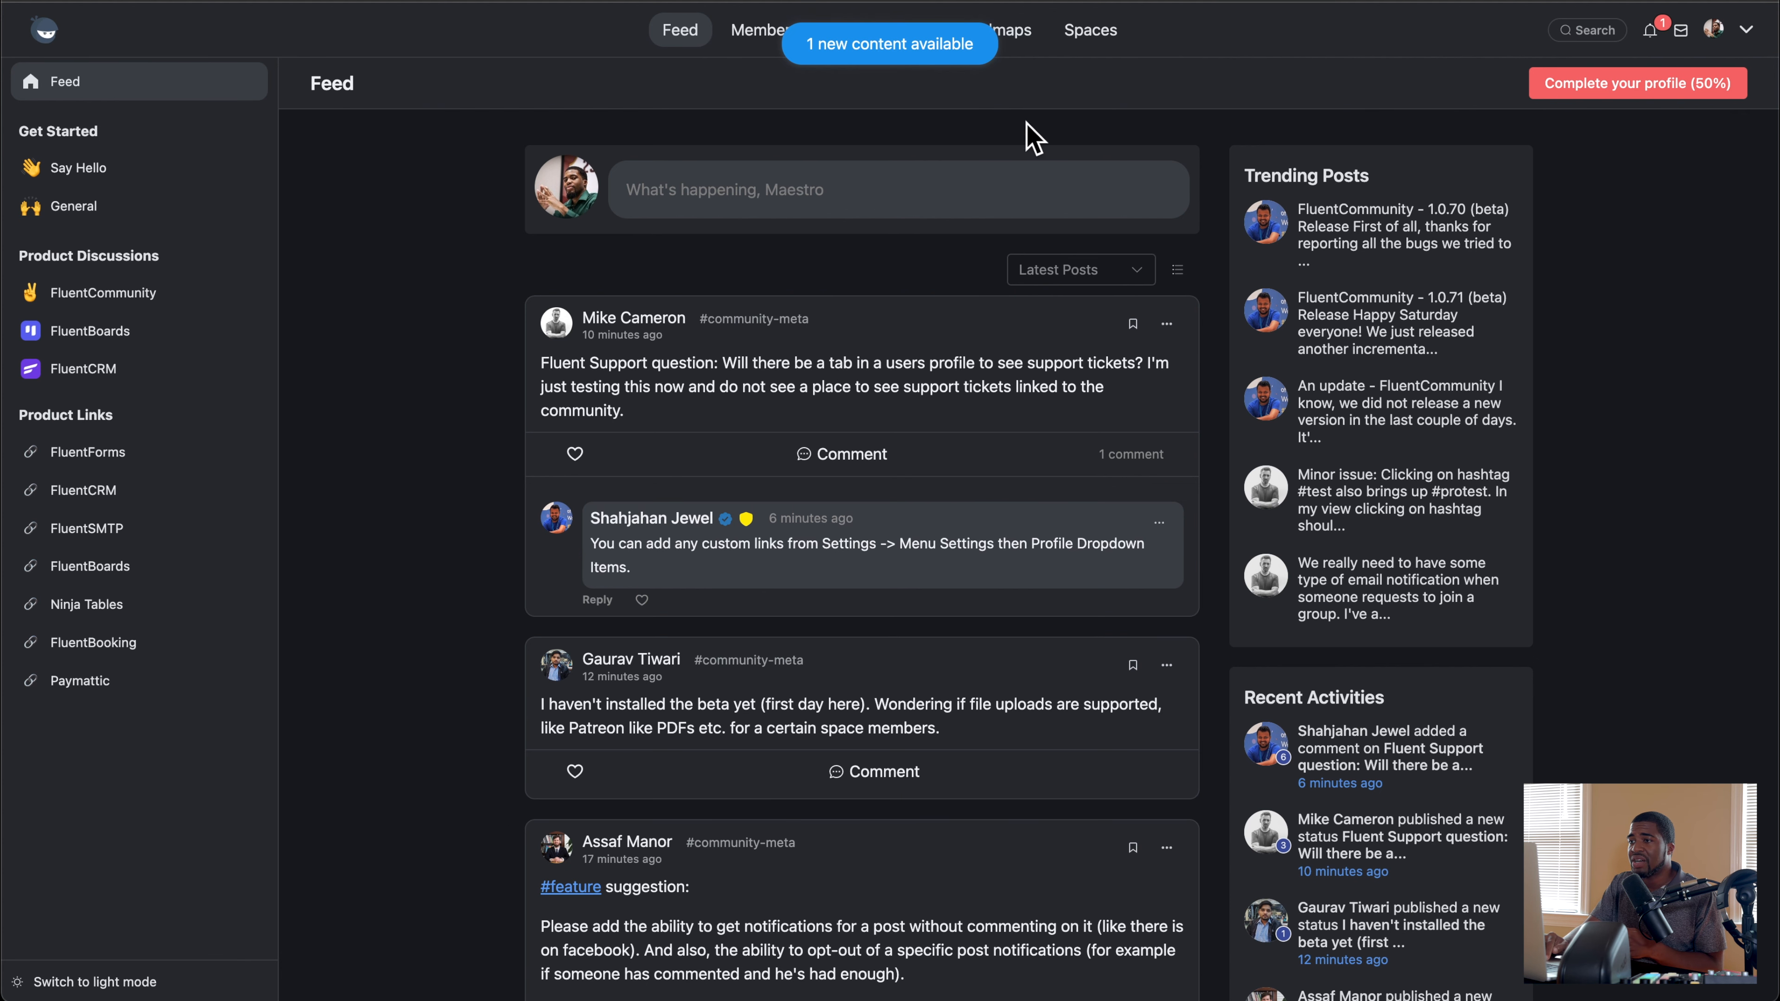
pyautogui.click(767, 34)
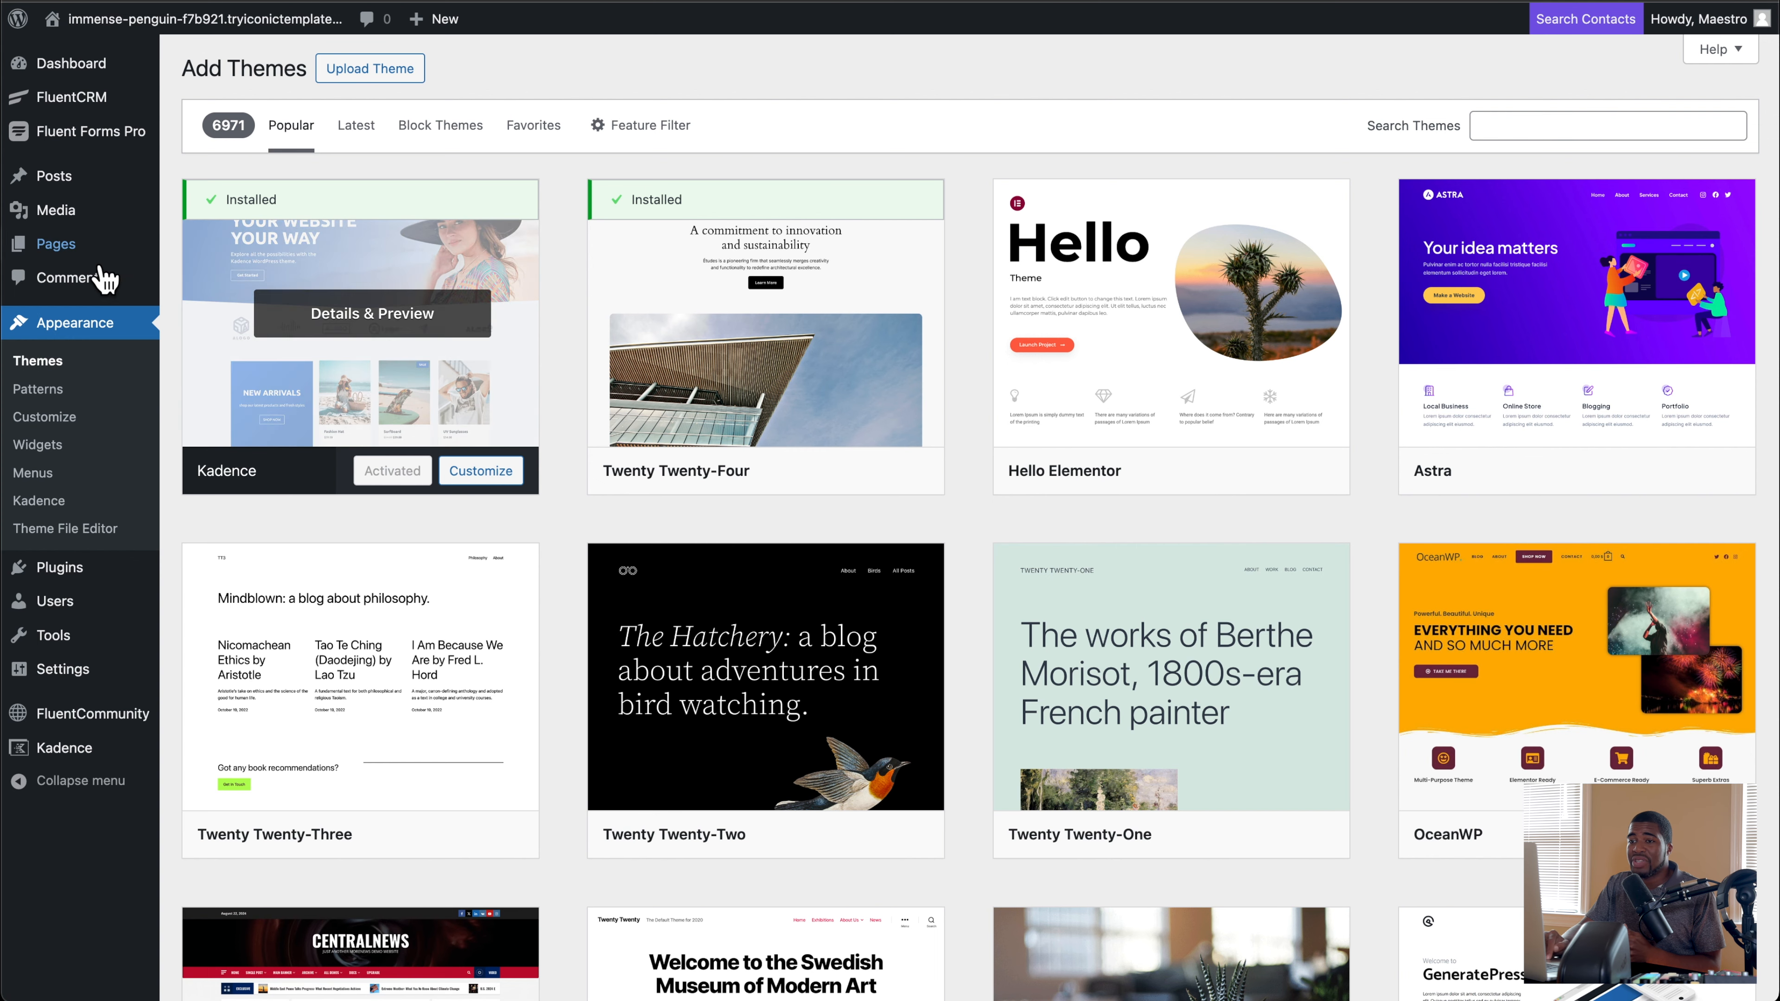
# Step: Switch to the WordPress admin and display the FluentCRM dashboard
pyautogui.moveTo(70, 175)
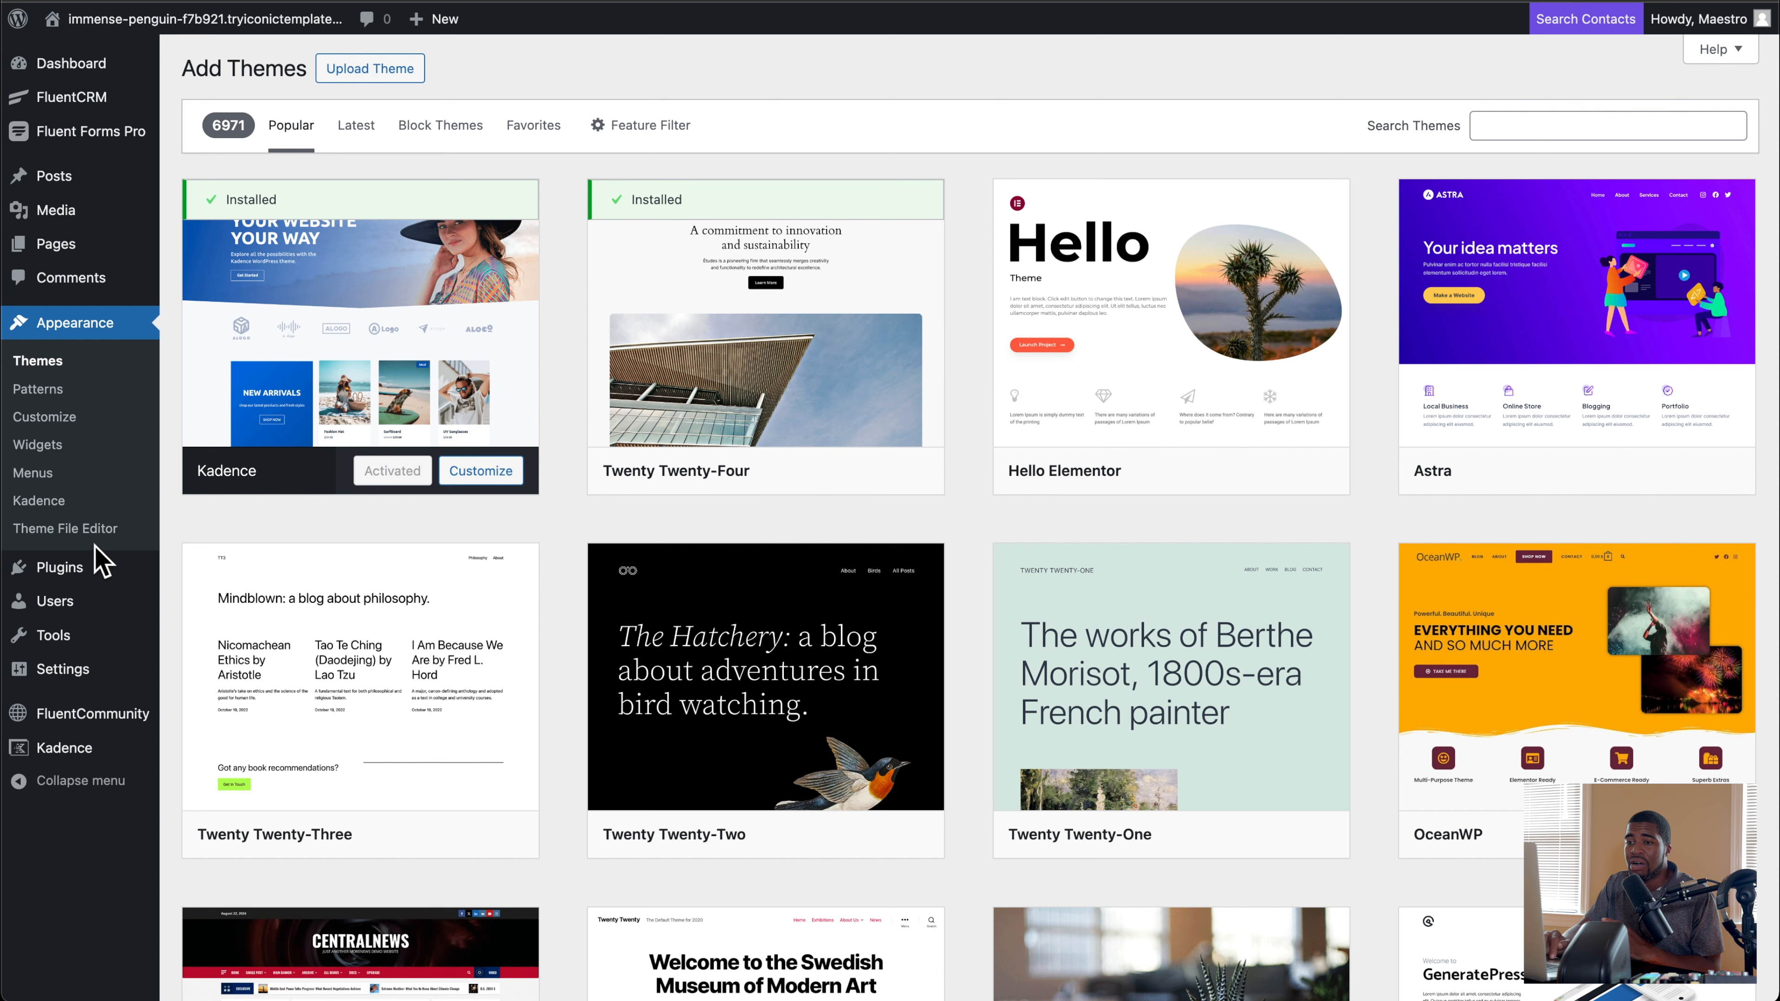
pyautogui.moveTo(94, 226)
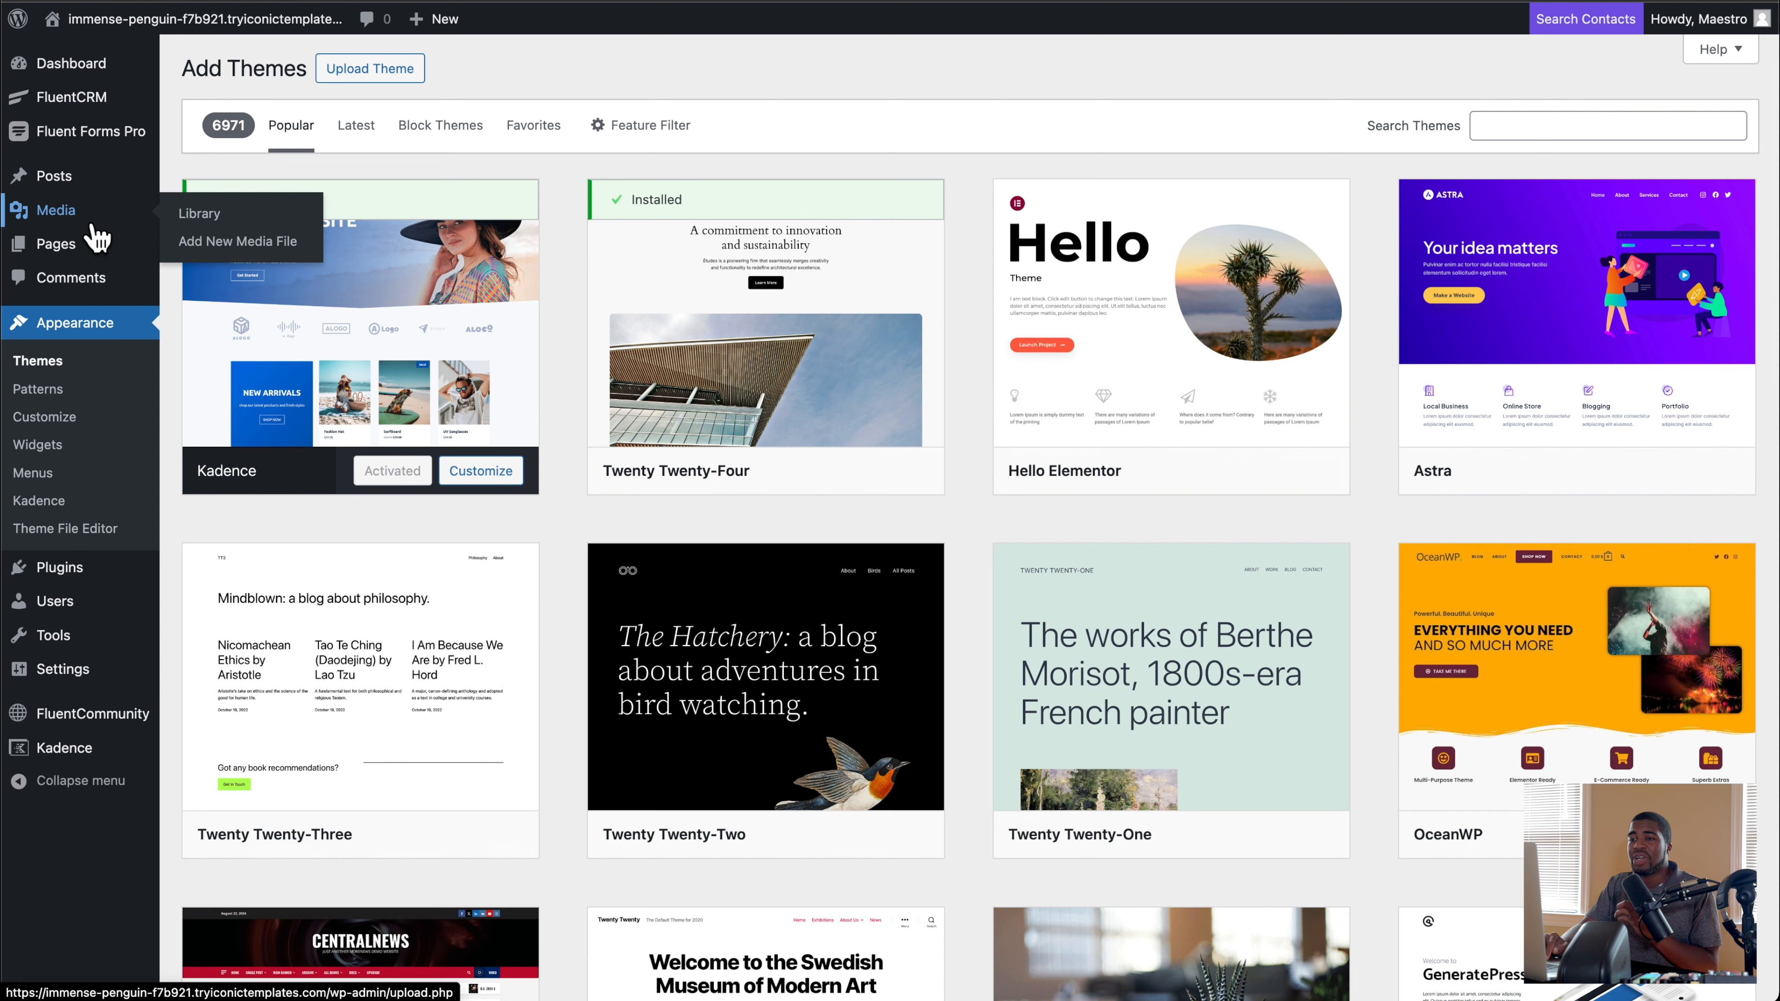
pyautogui.click(102, 108)
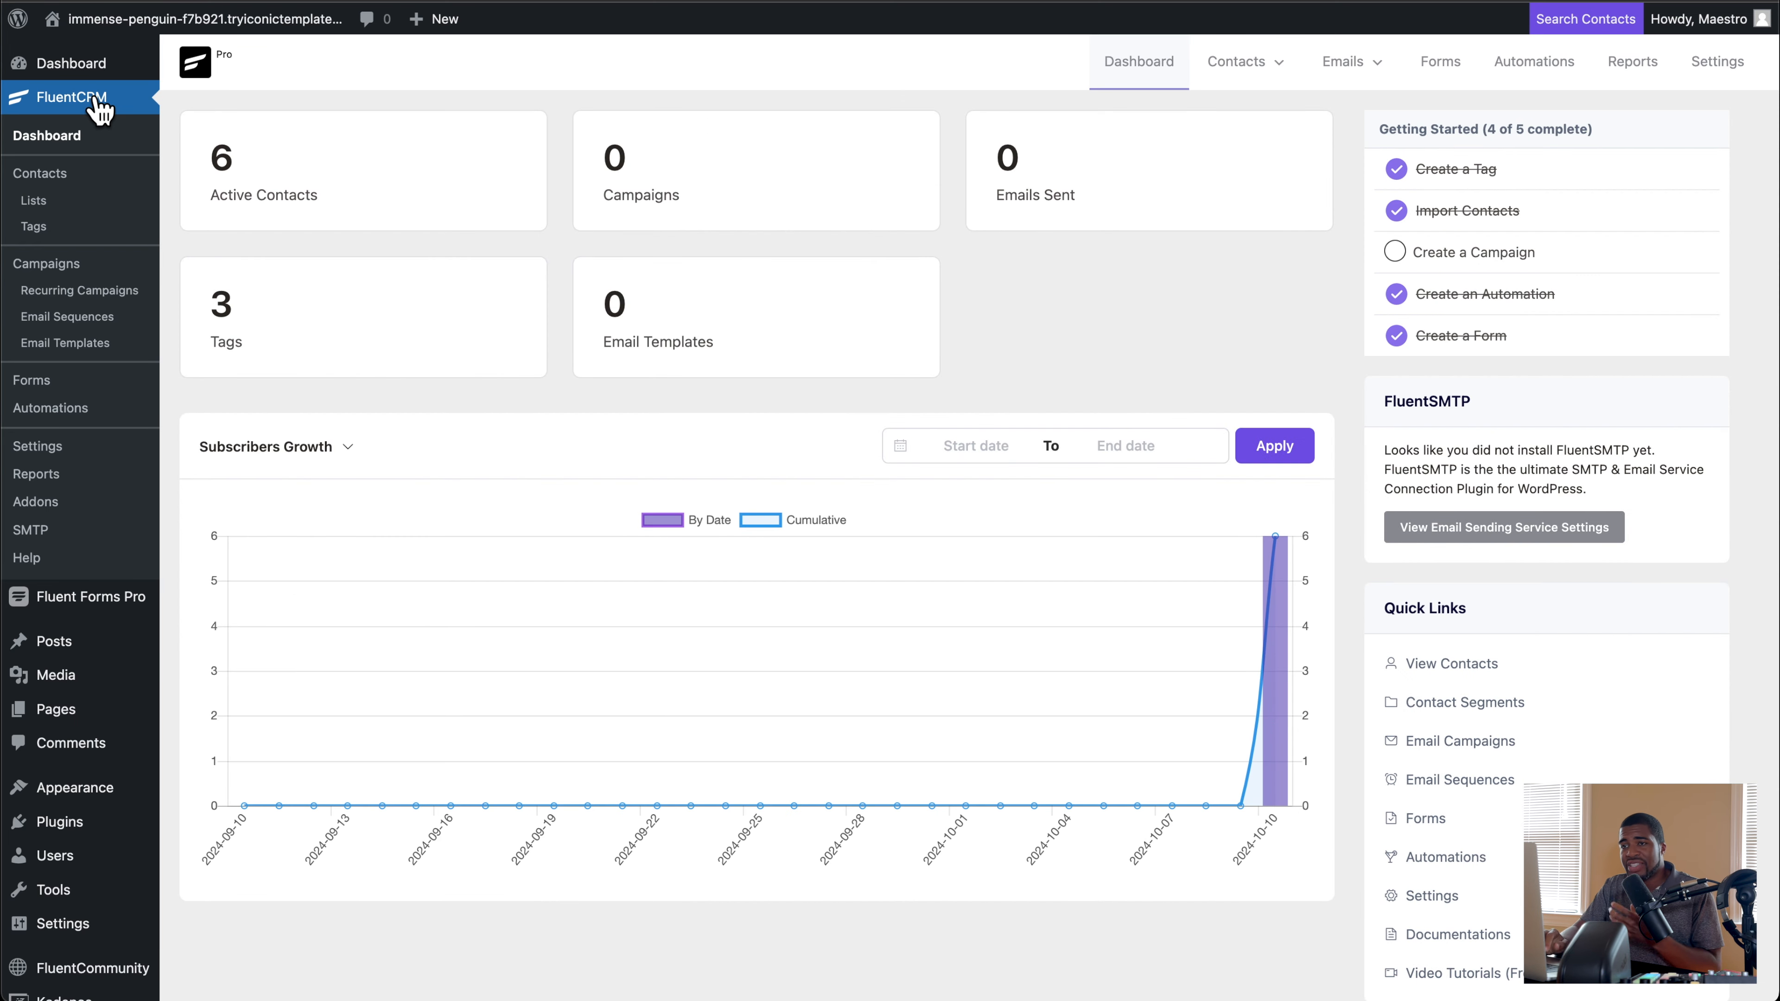
# Step: Display the Fluent Forms list and view the integrations configured for the Community Register Form
pyautogui.moveTo(118, 608)
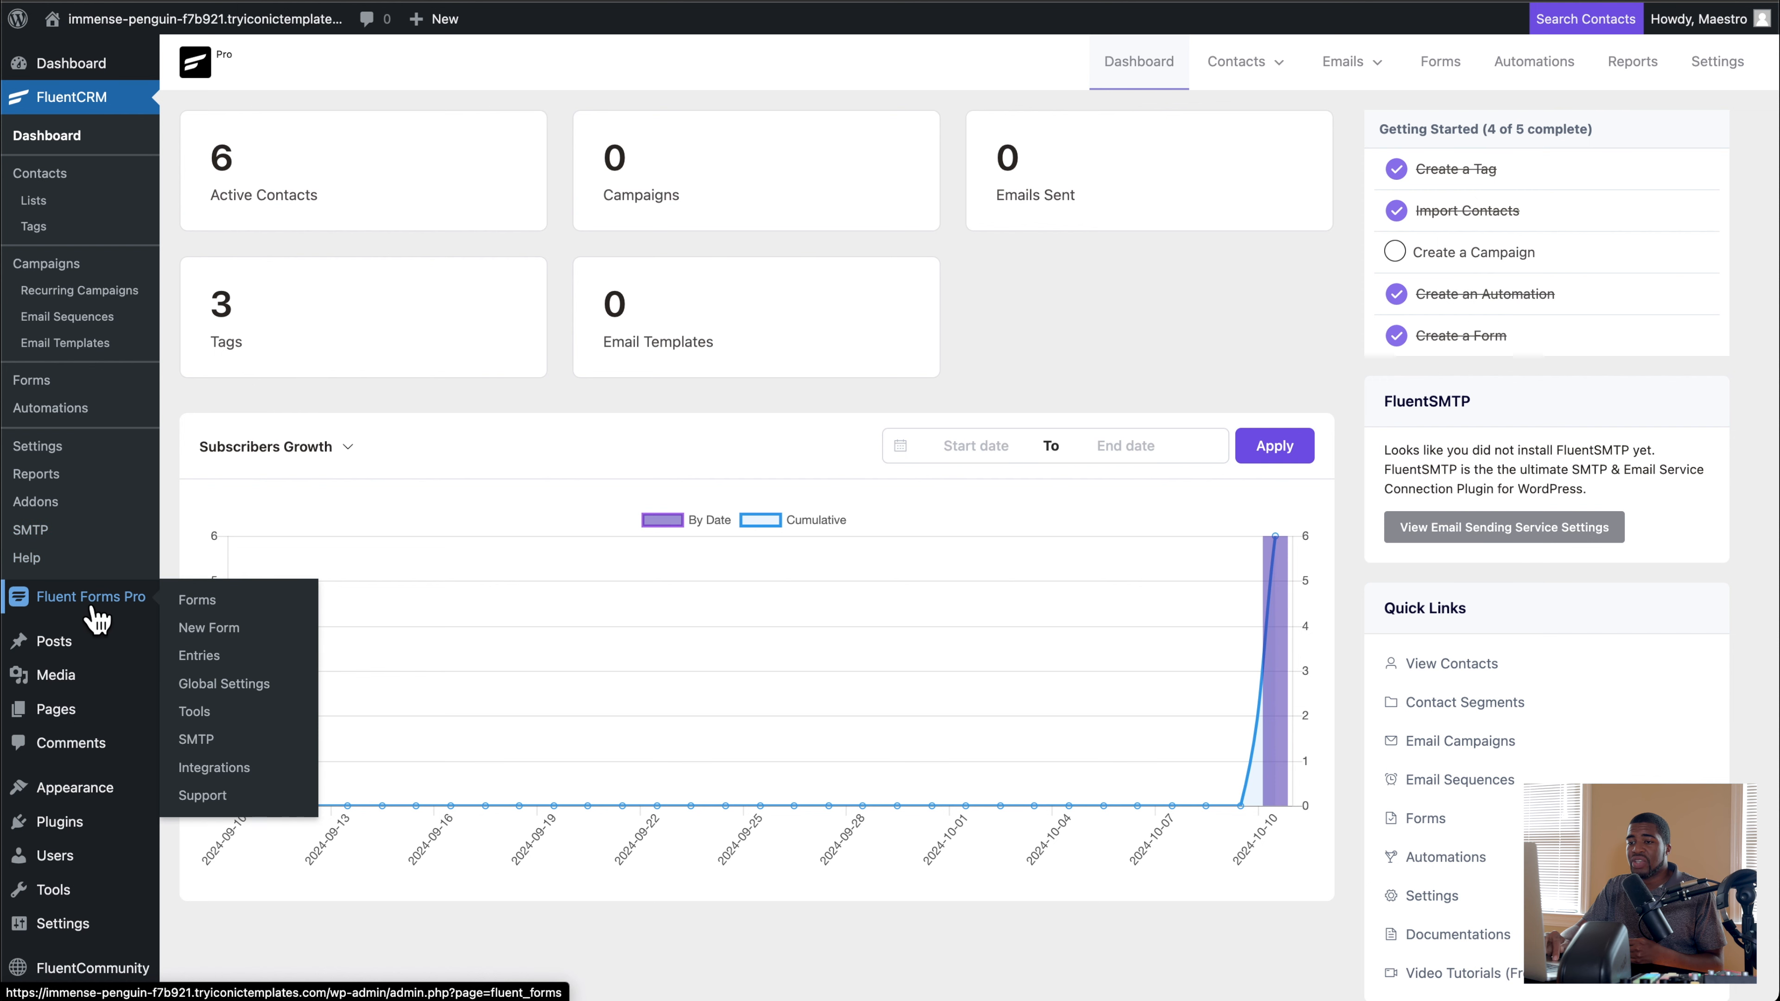
pyautogui.click(94, 610)
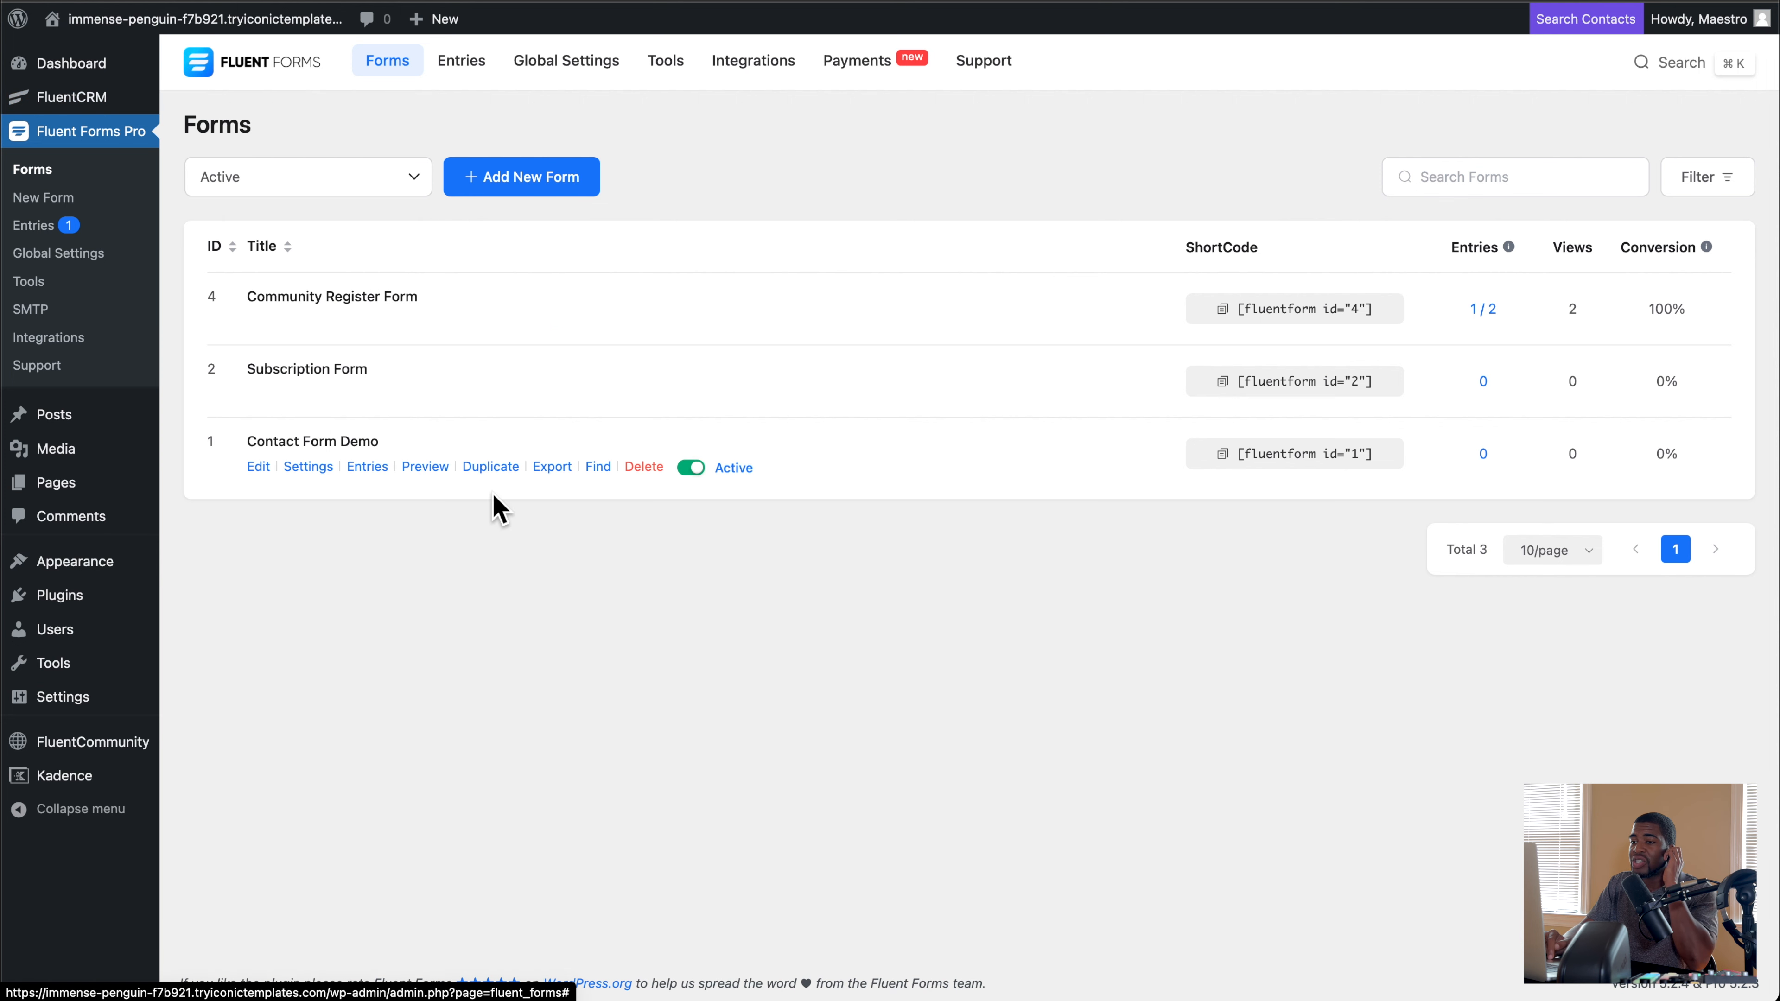
pyautogui.moveTo(115, 714)
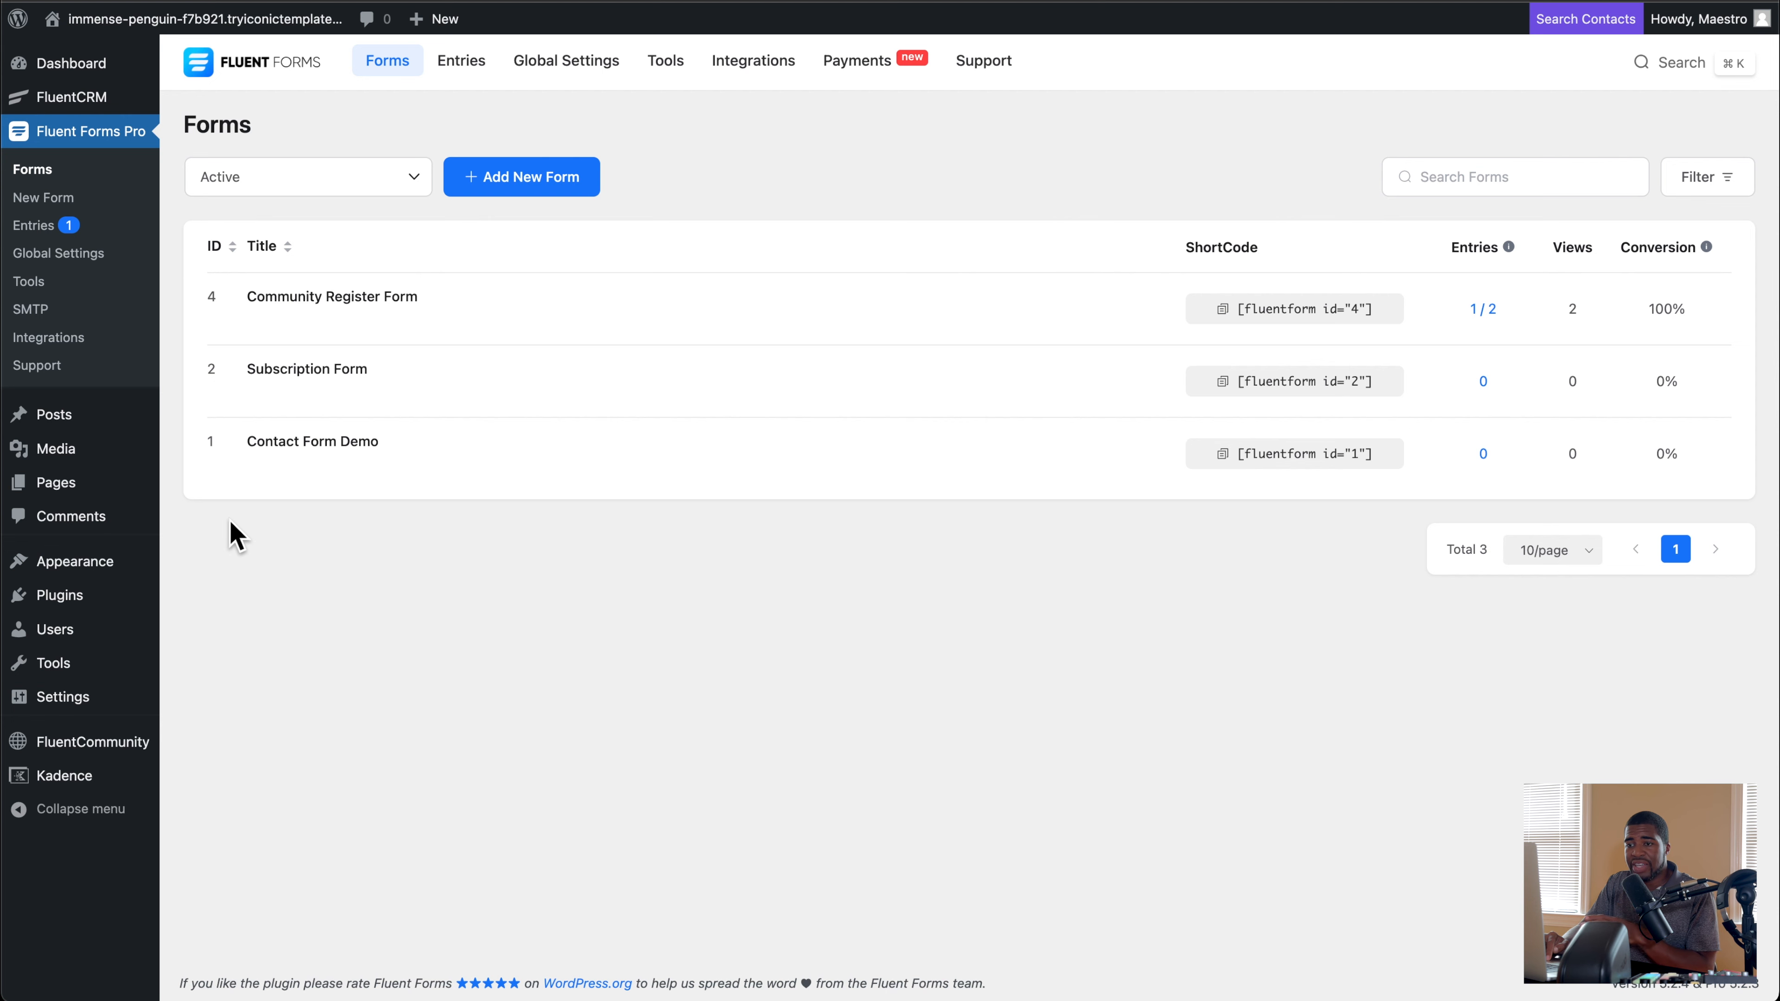
pyautogui.moveTo(87, 634)
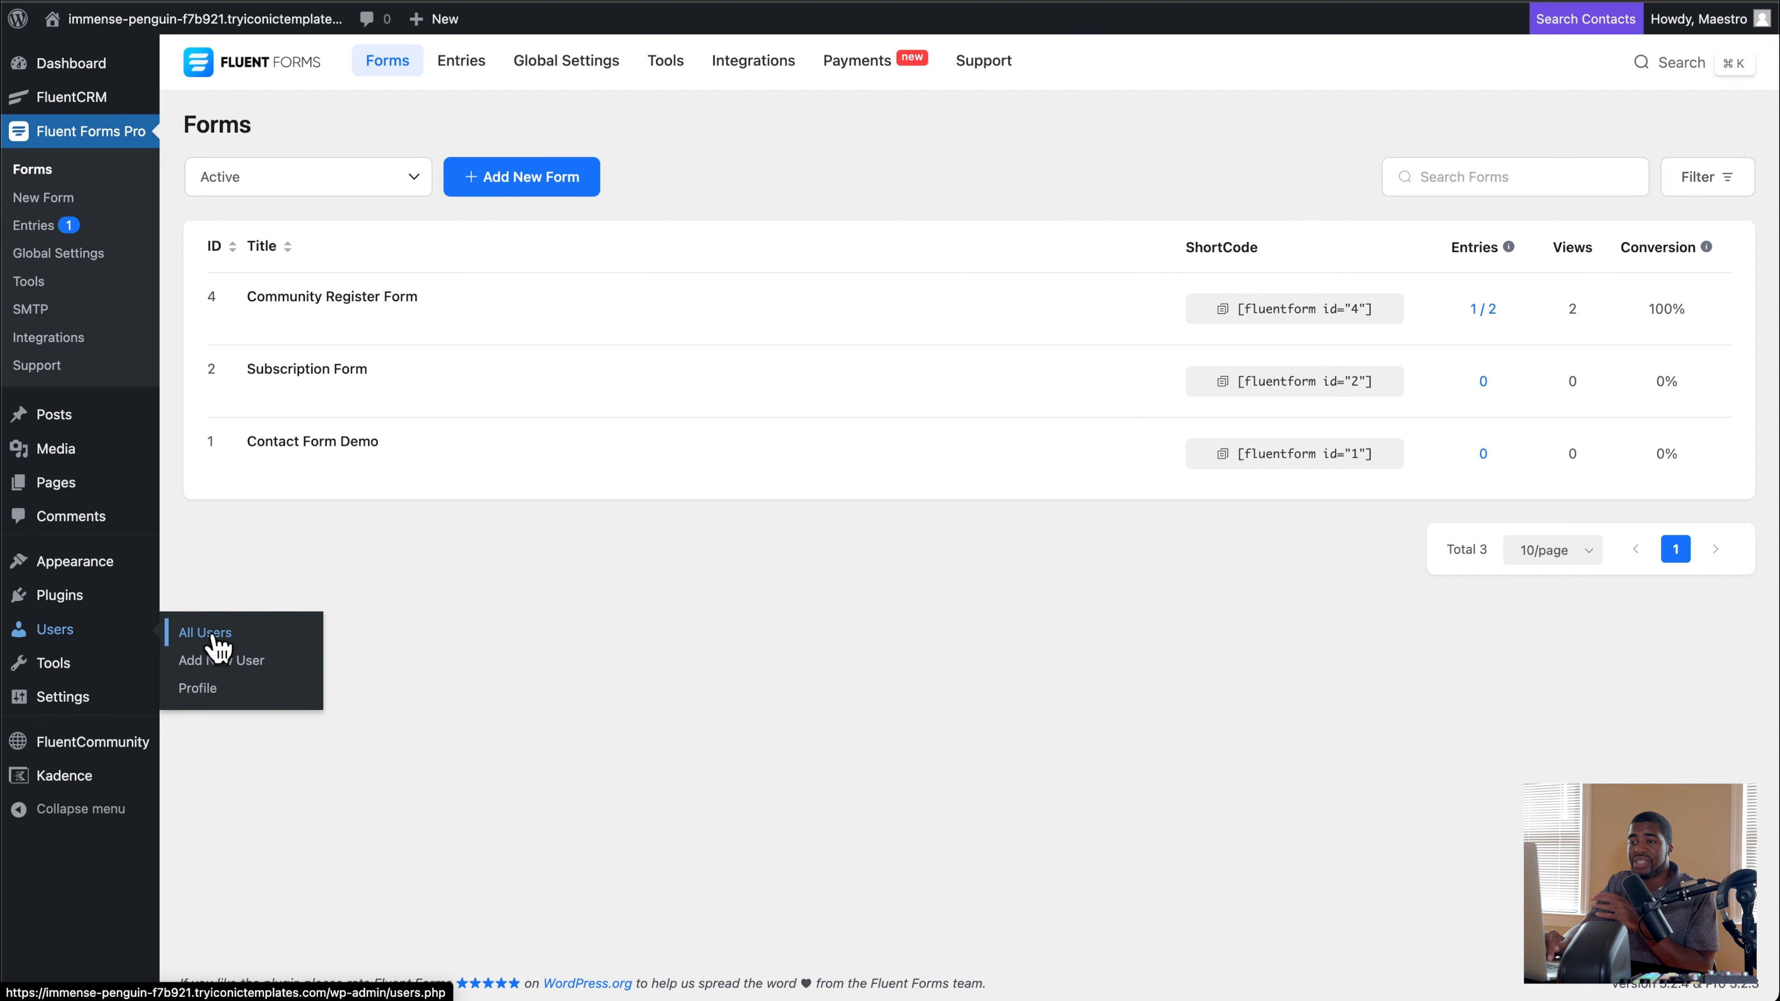
pyautogui.moveTo(325, 308)
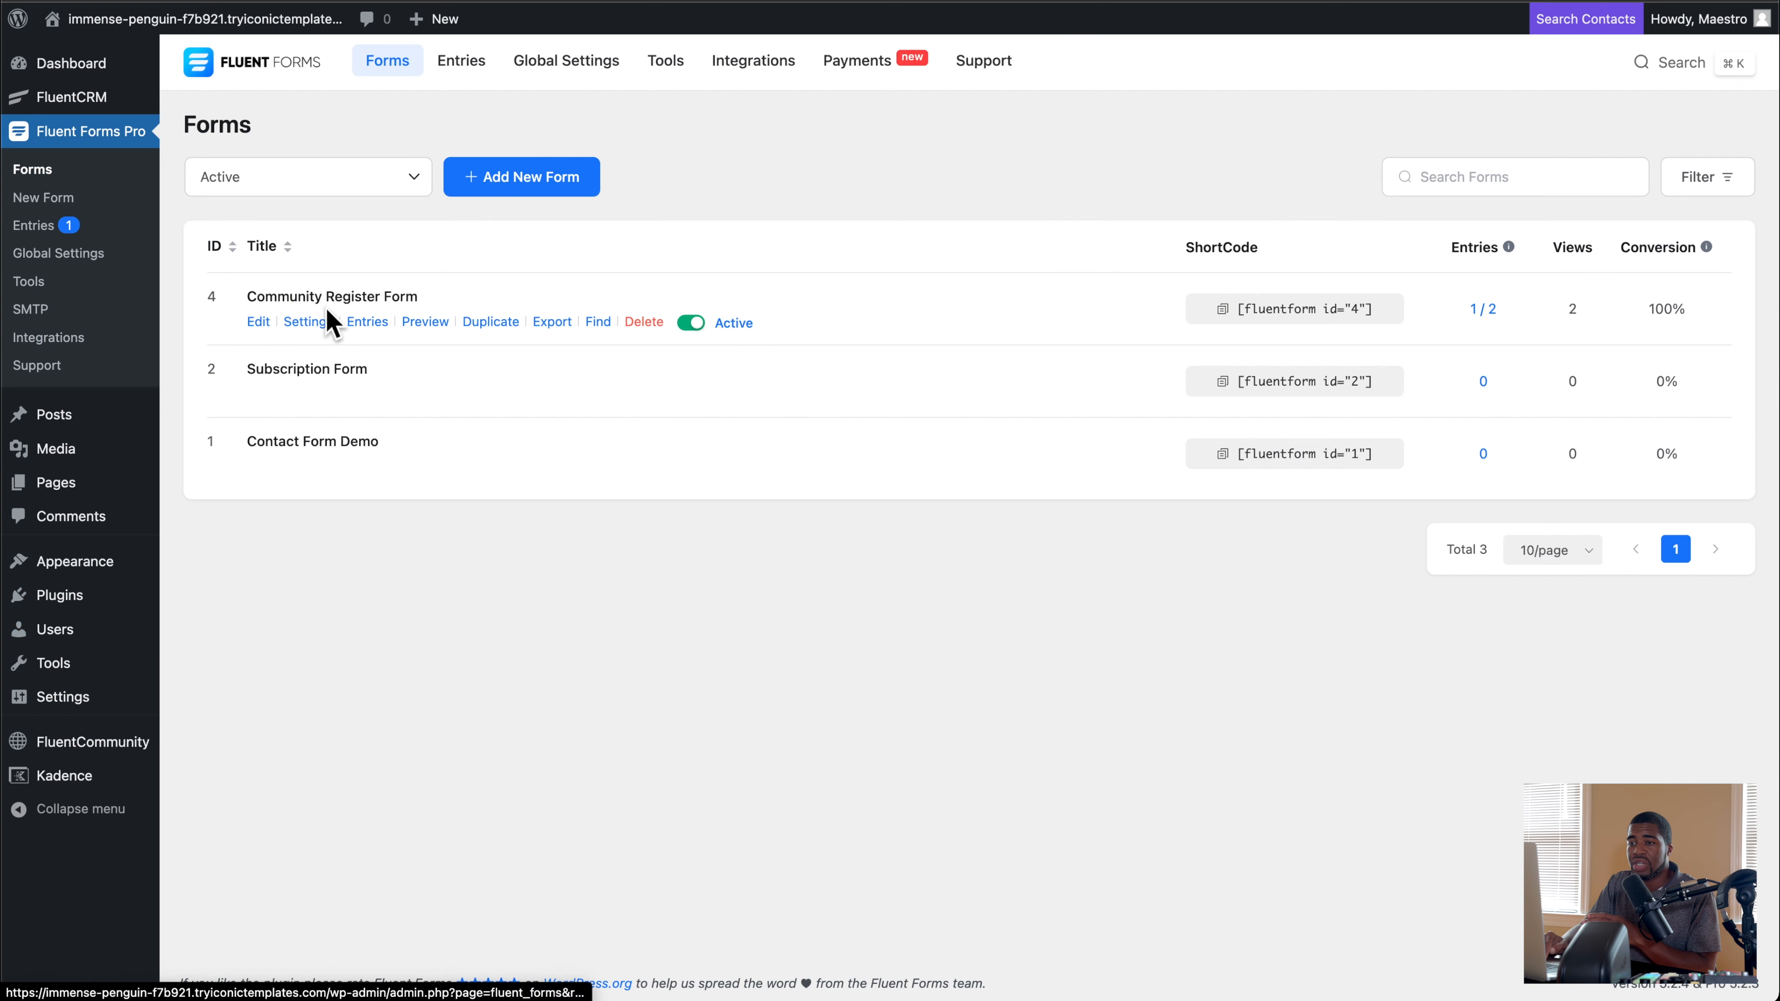
pyautogui.click(305, 327)
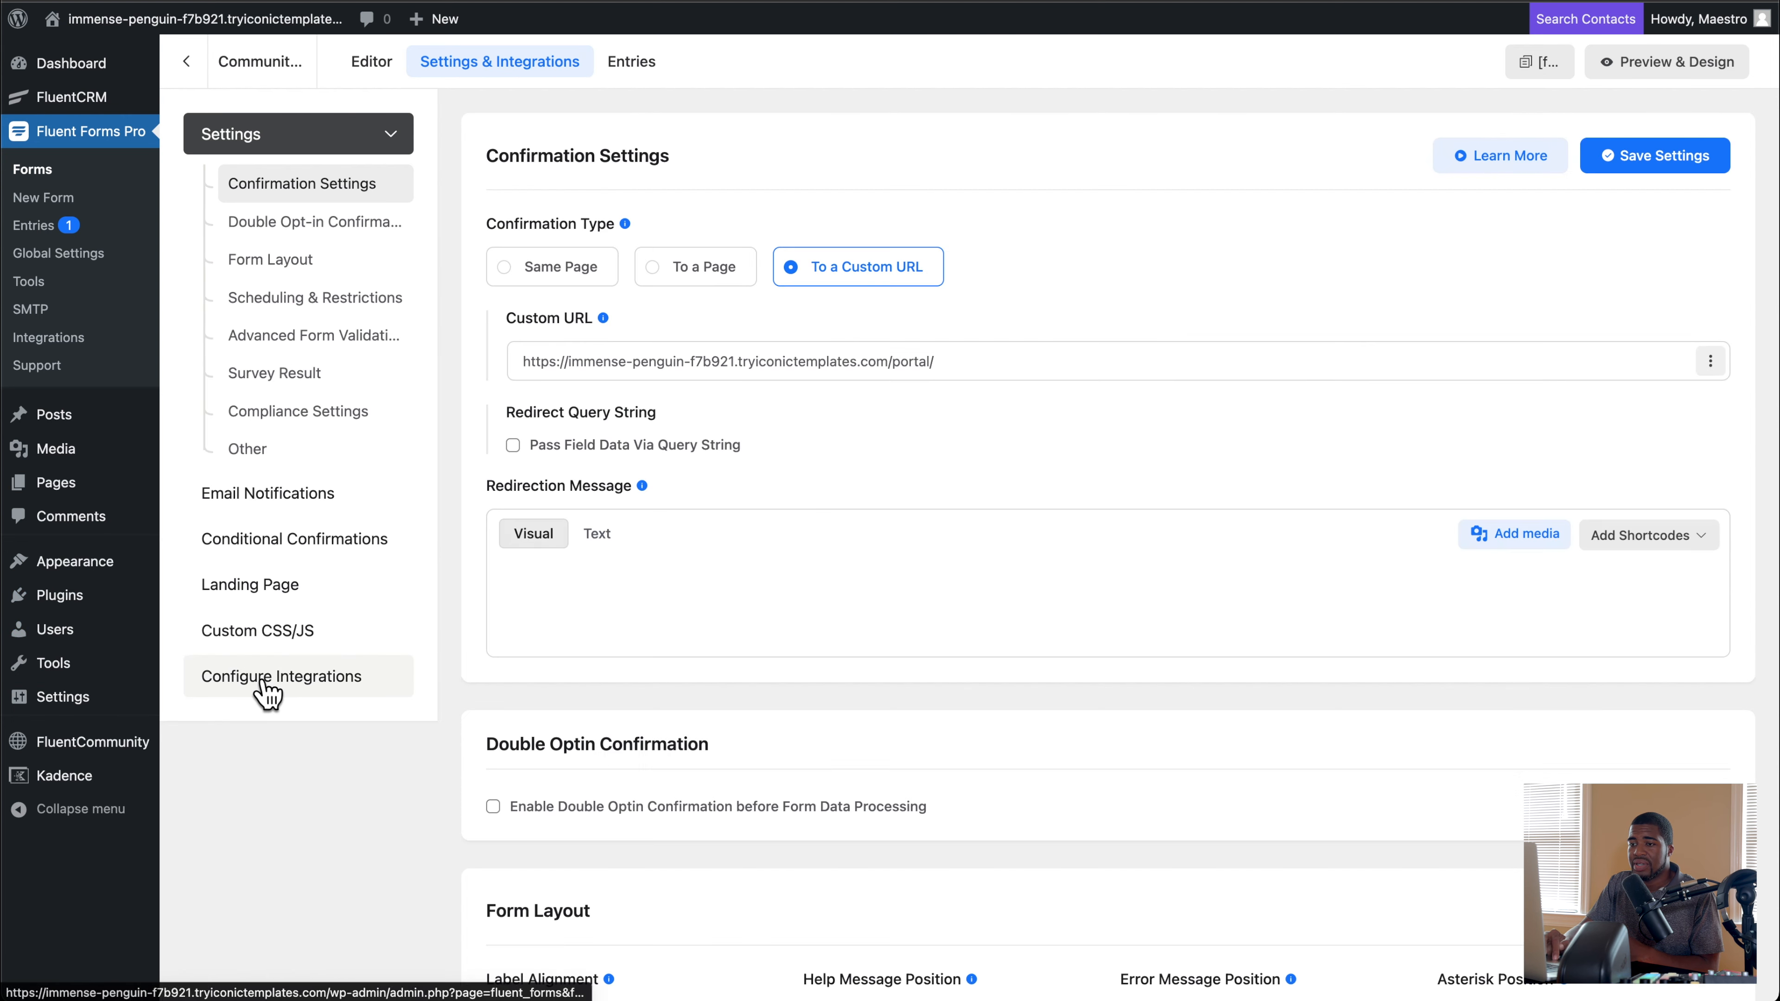
pyautogui.click(262, 680)
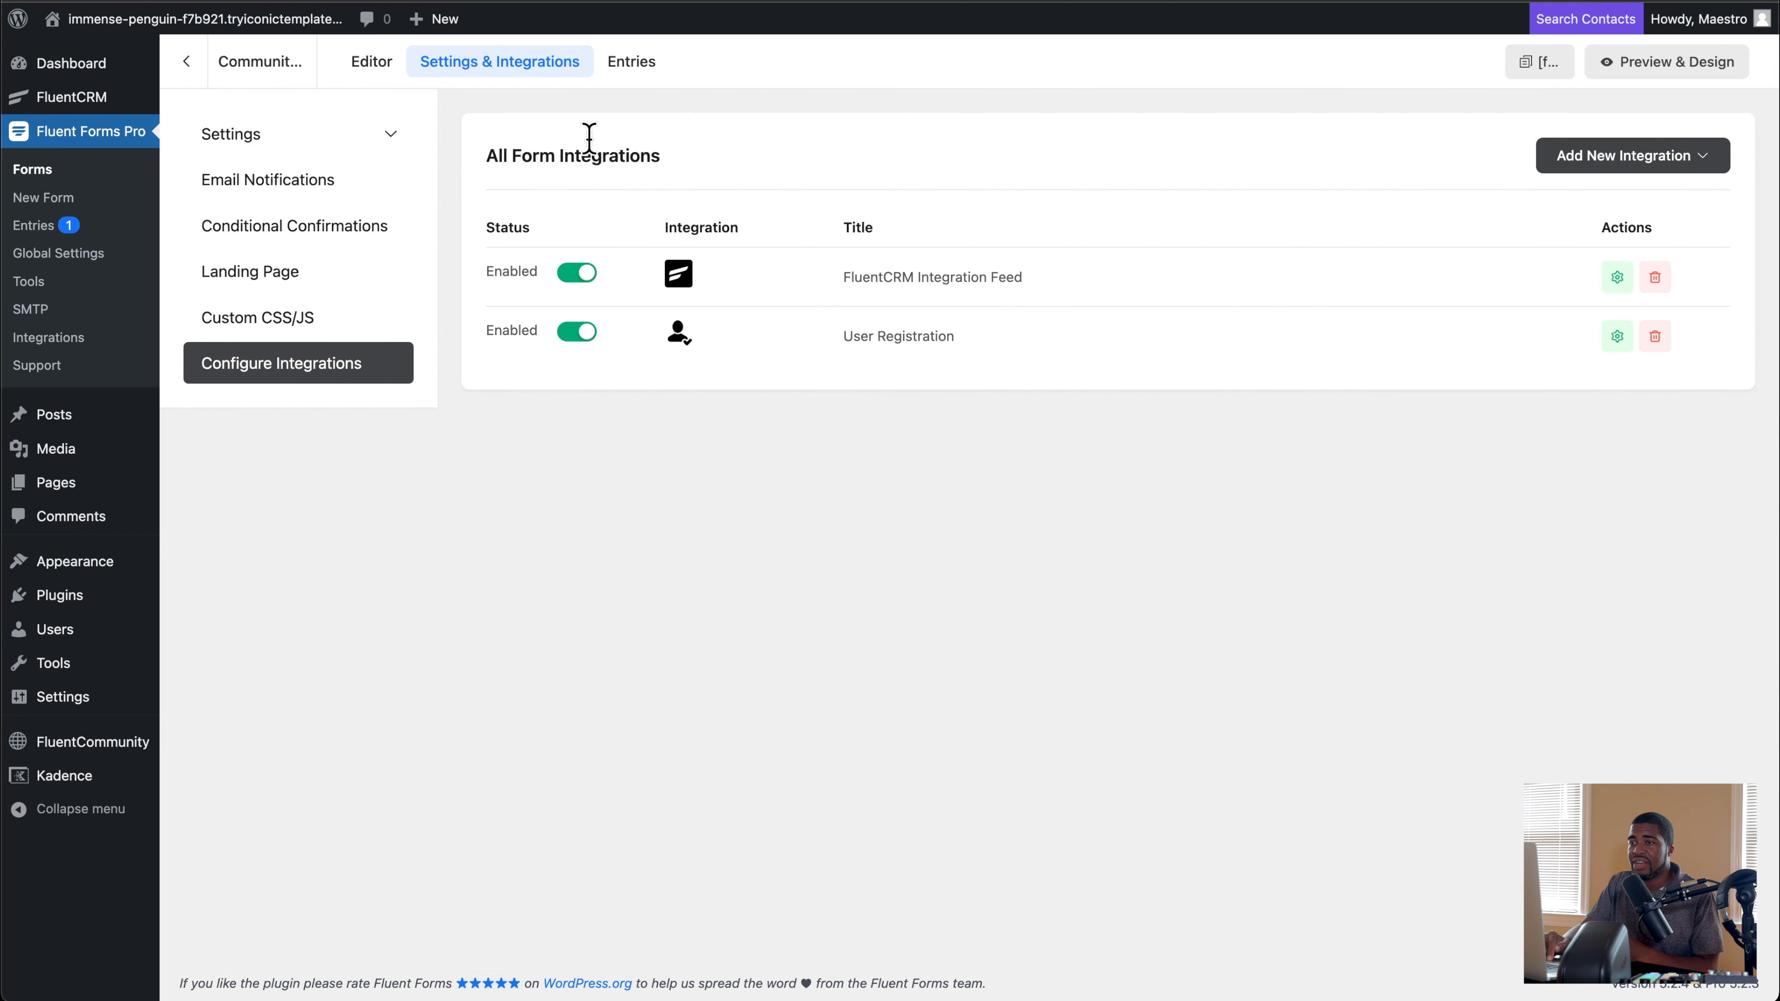
# Step: Review the Fluent Forms integration modules, including User Registration or Update, Landing Pages, Admin Approval and FluentCRM
pyautogui.click(46, 339)
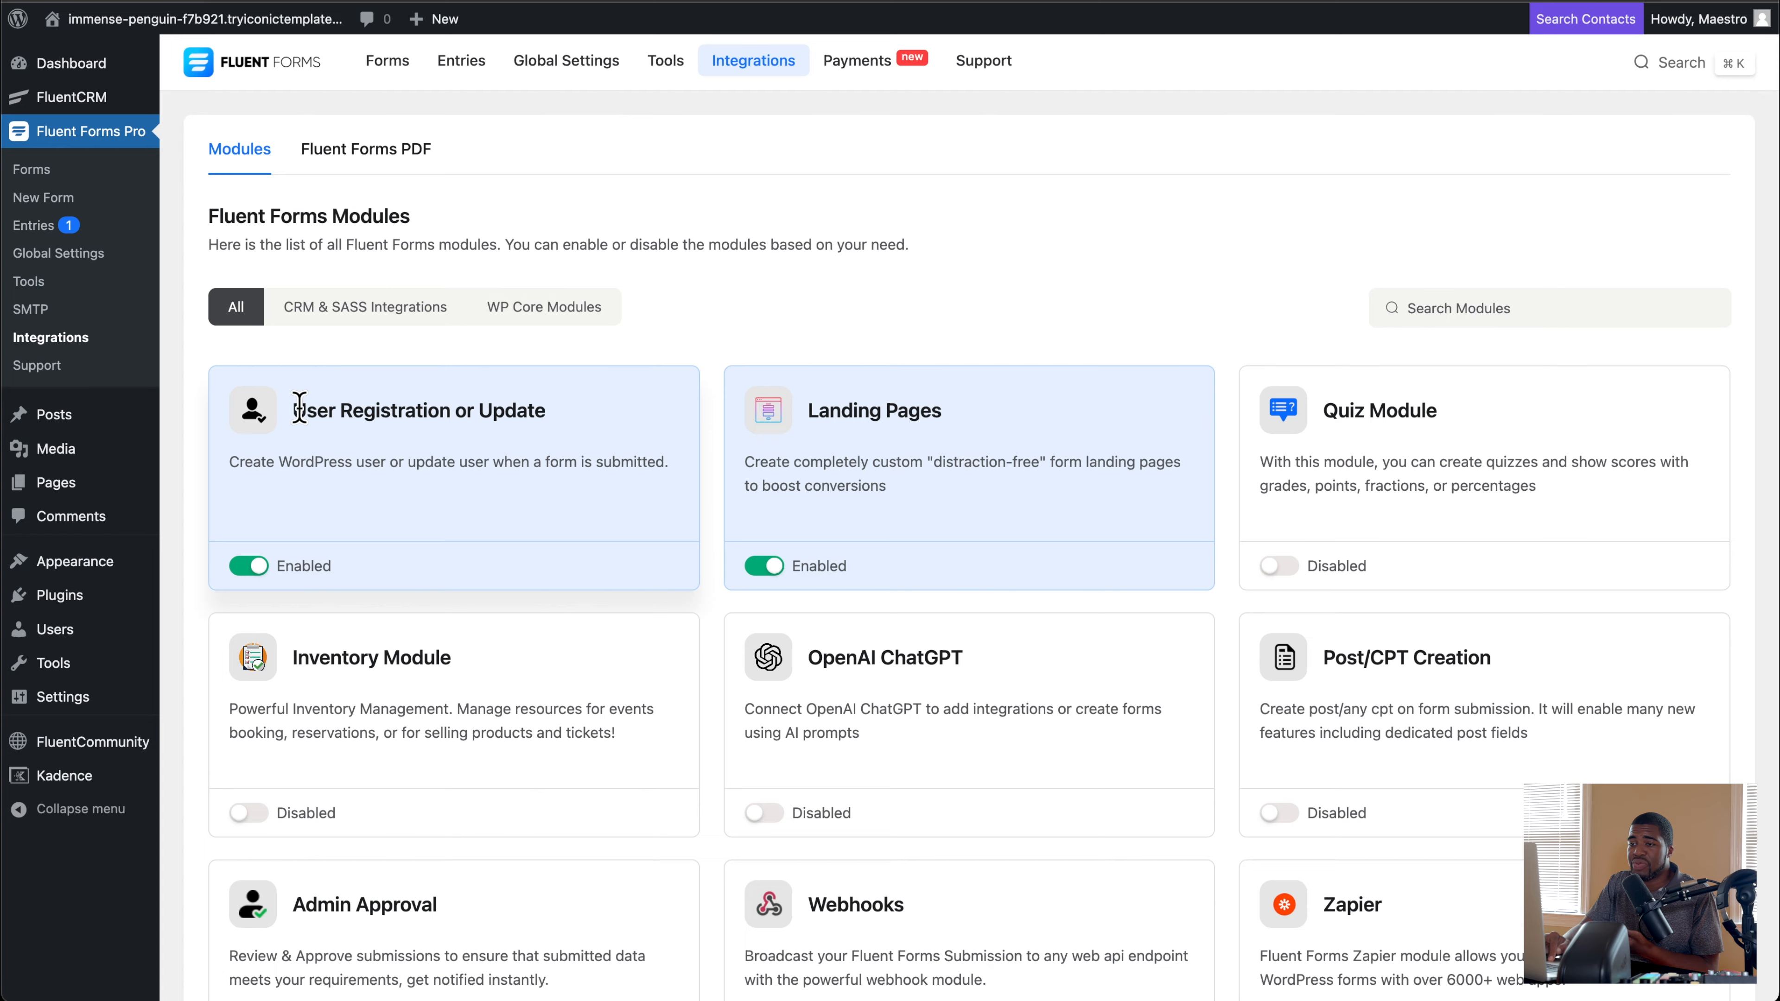
pyautogui.moveTo(299, 408); pyautogui.dragTo(580, 420)
pyautogui.scroll(-8, 582, 424)
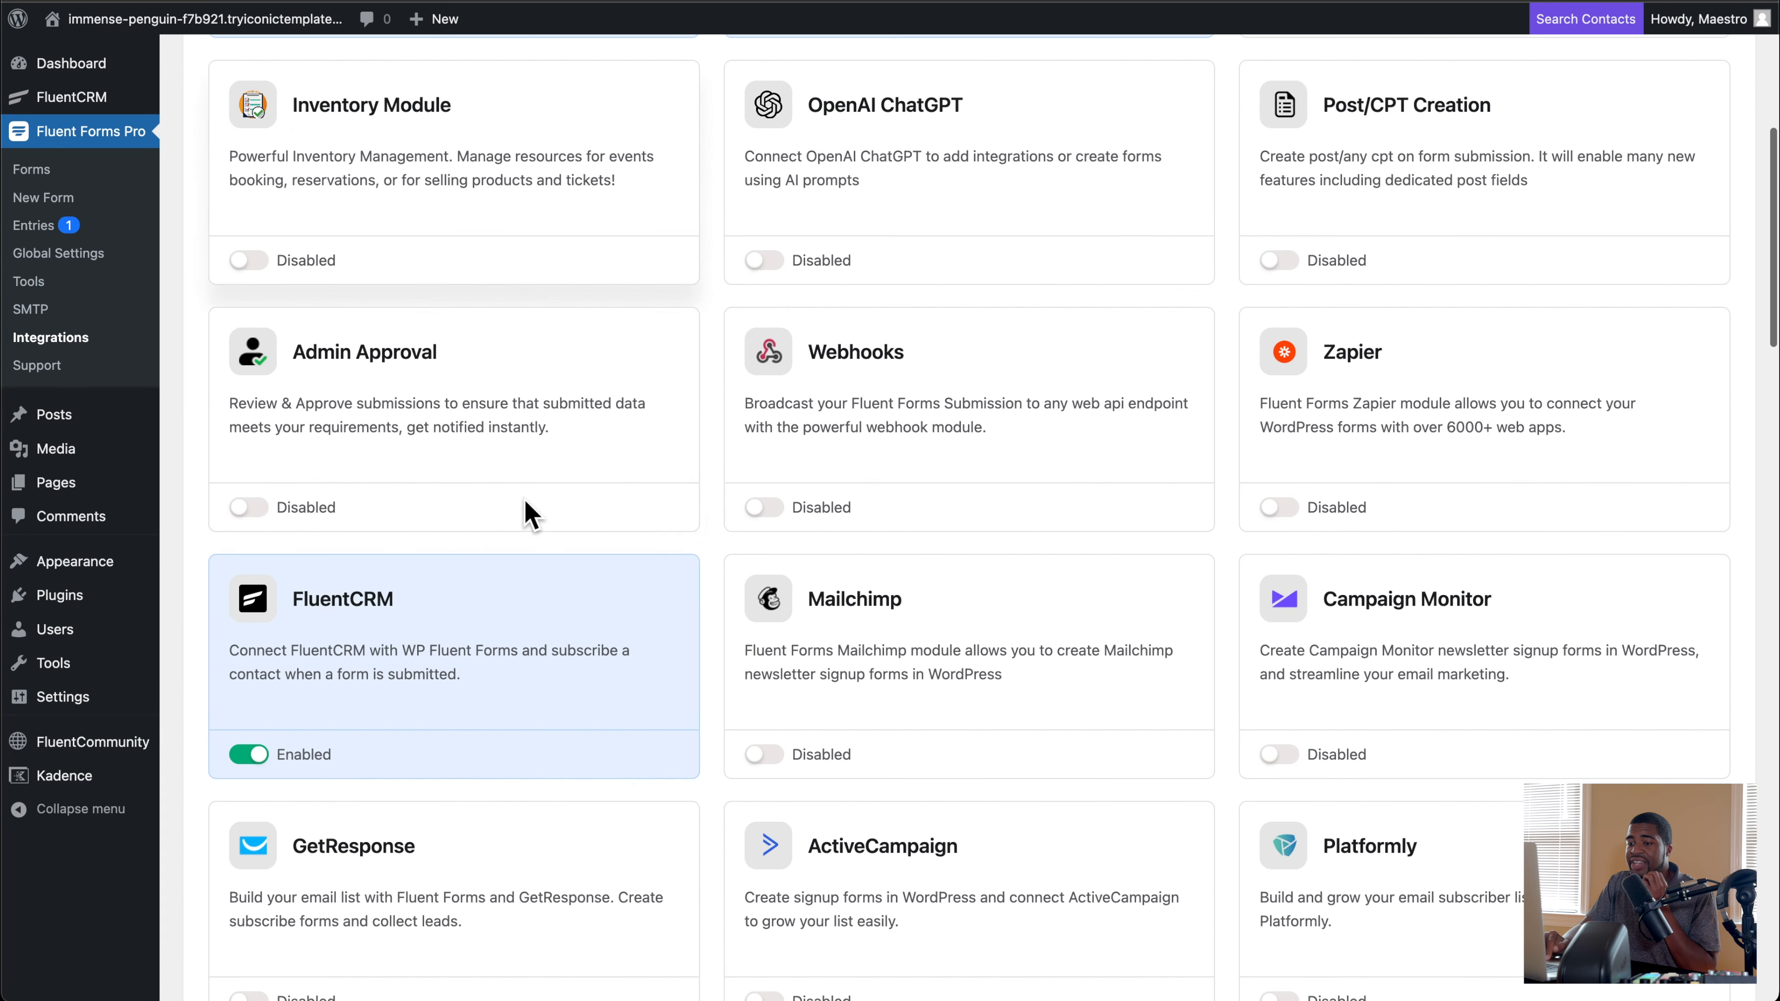
pyautogui.moveTo(293, 599); pyautogui.dragTo(395, 600)
pyautogui.scroll(8, 901, 421)
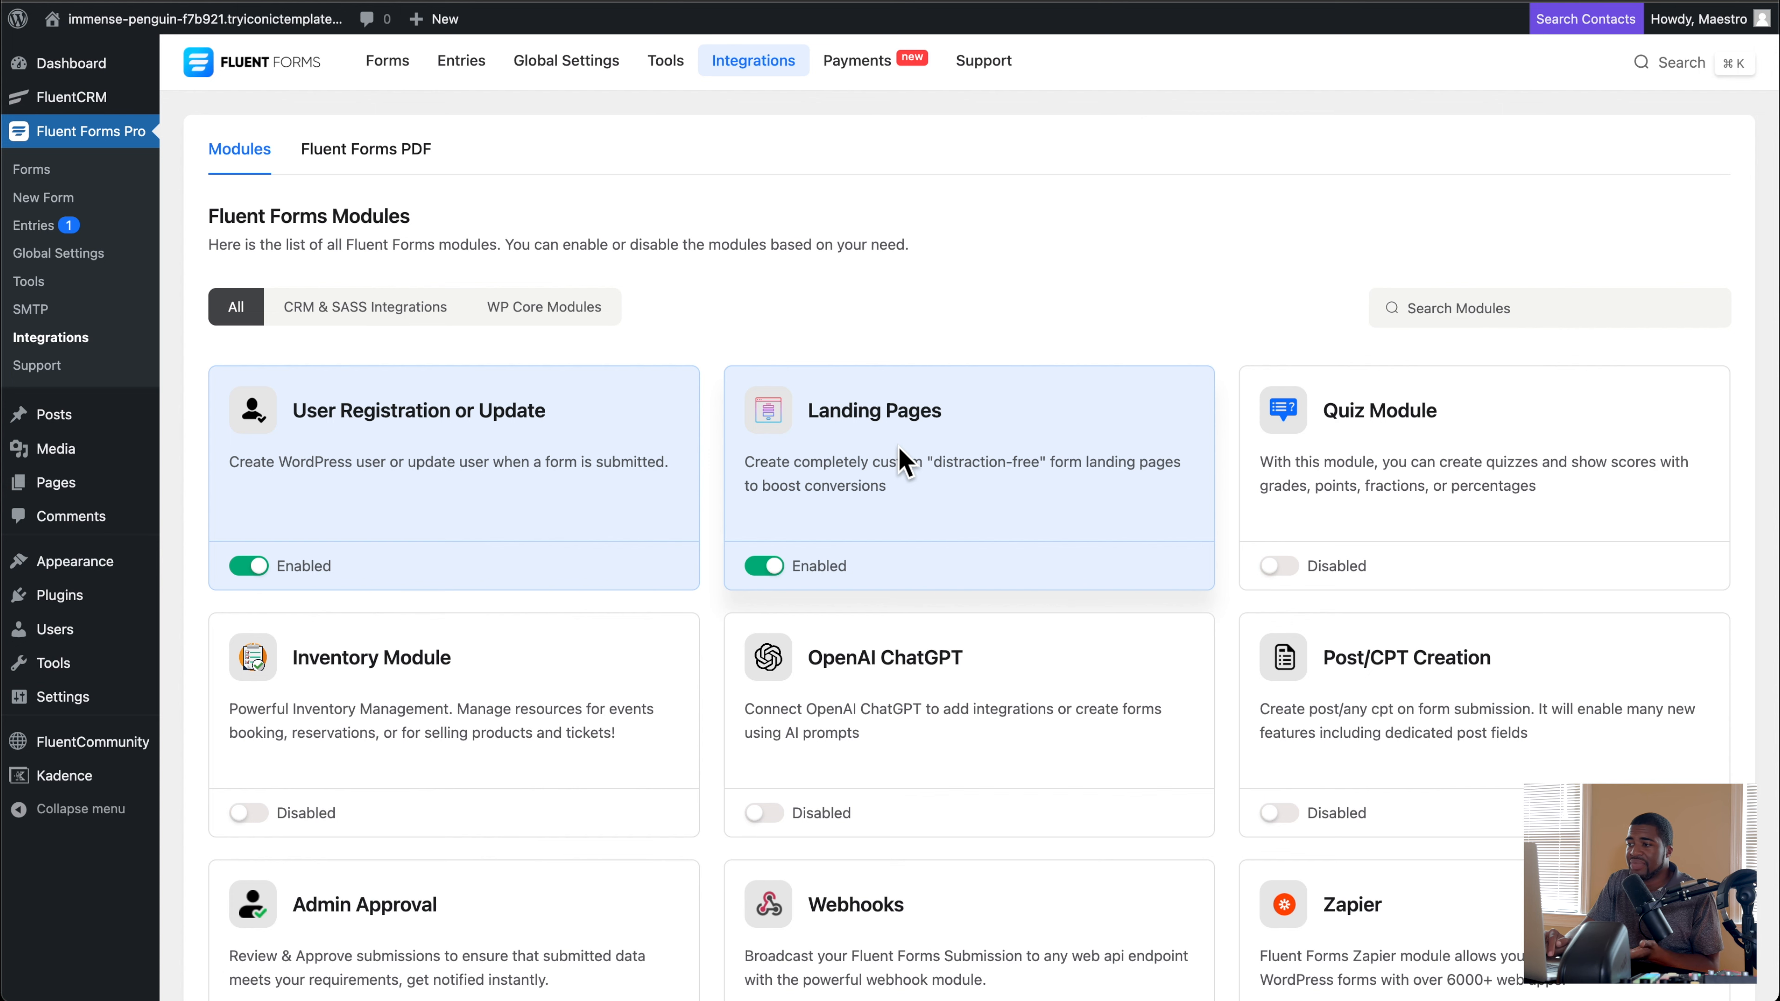
pyautogui.scroll(-5, 904, 464)
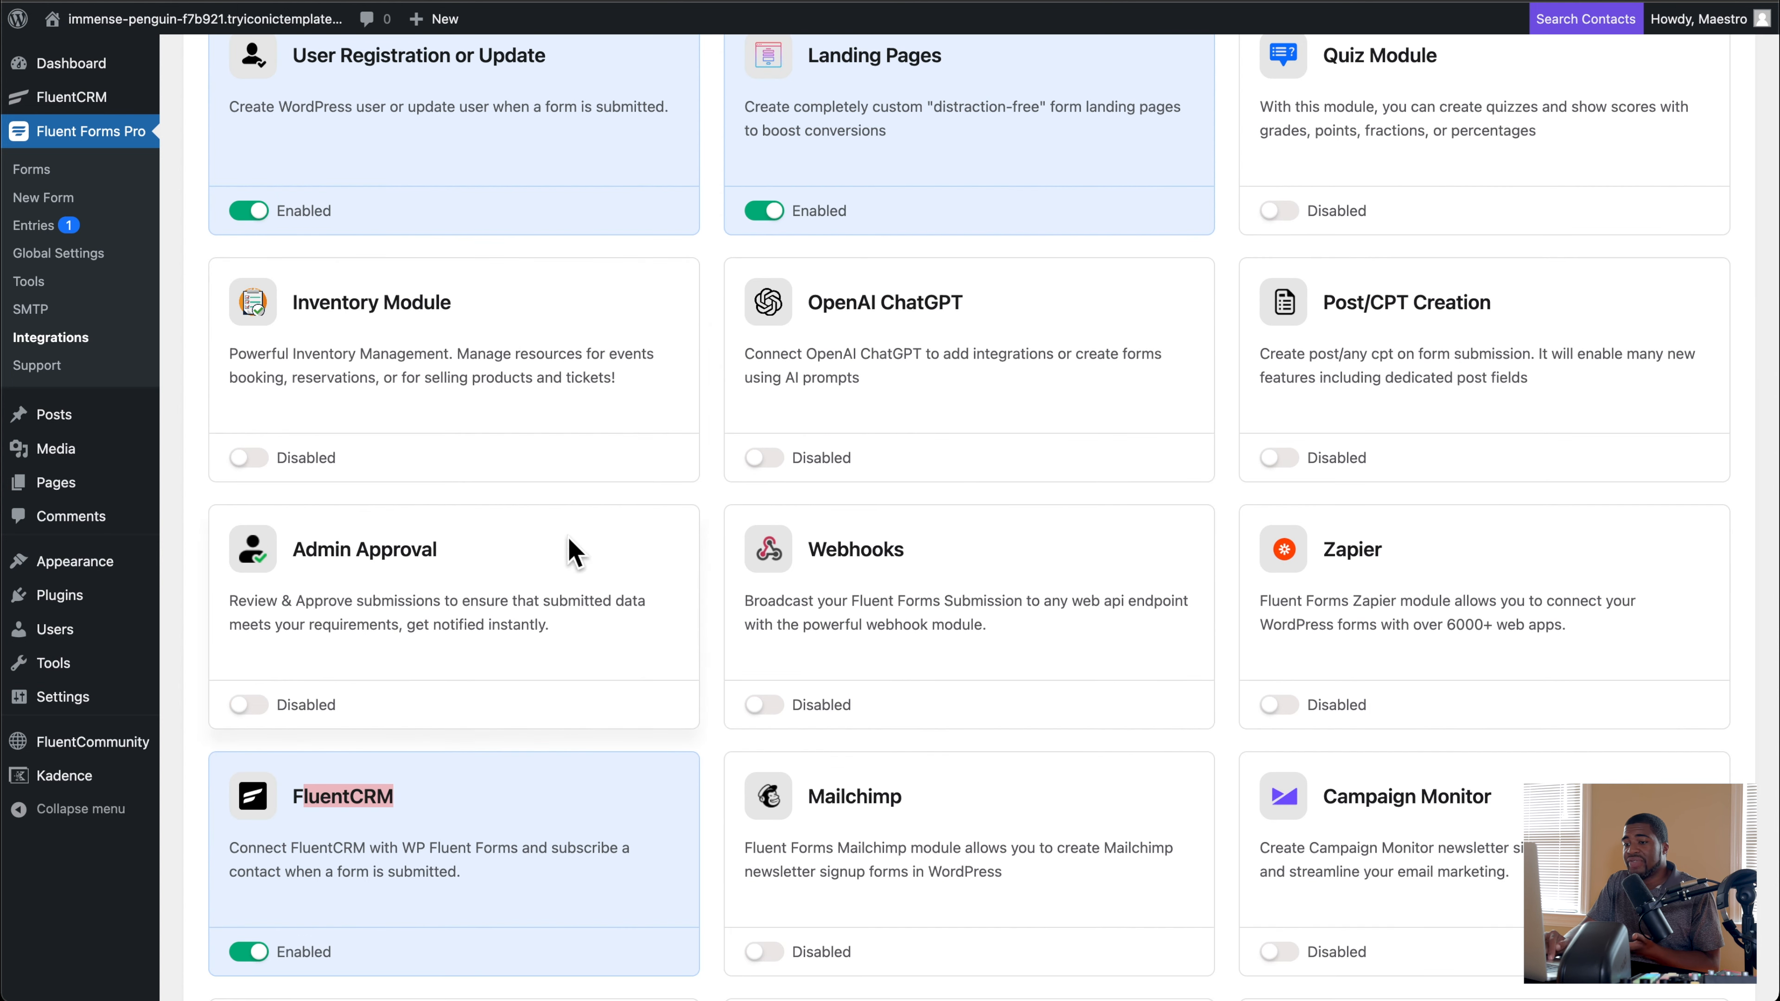
pyautogui.scroll(5, 365, 561)
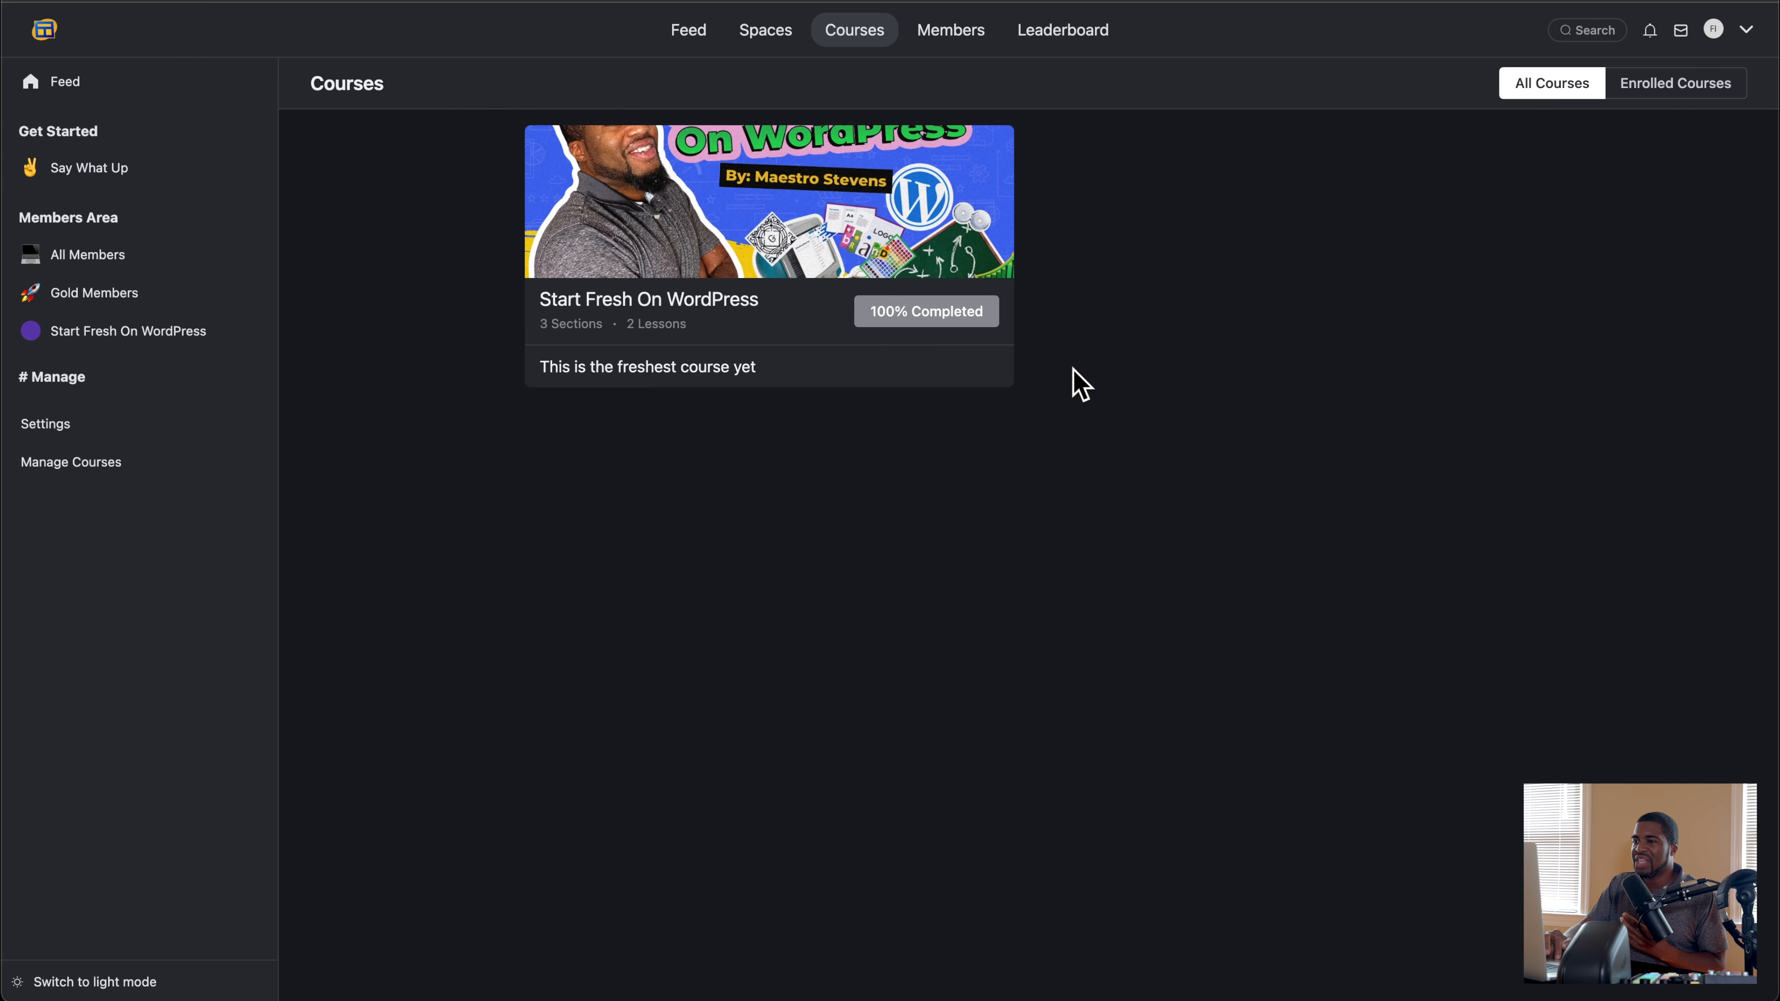
# Step: Switch to the test community portal and display the Say What Up space
pyautogui.click(84, 167)
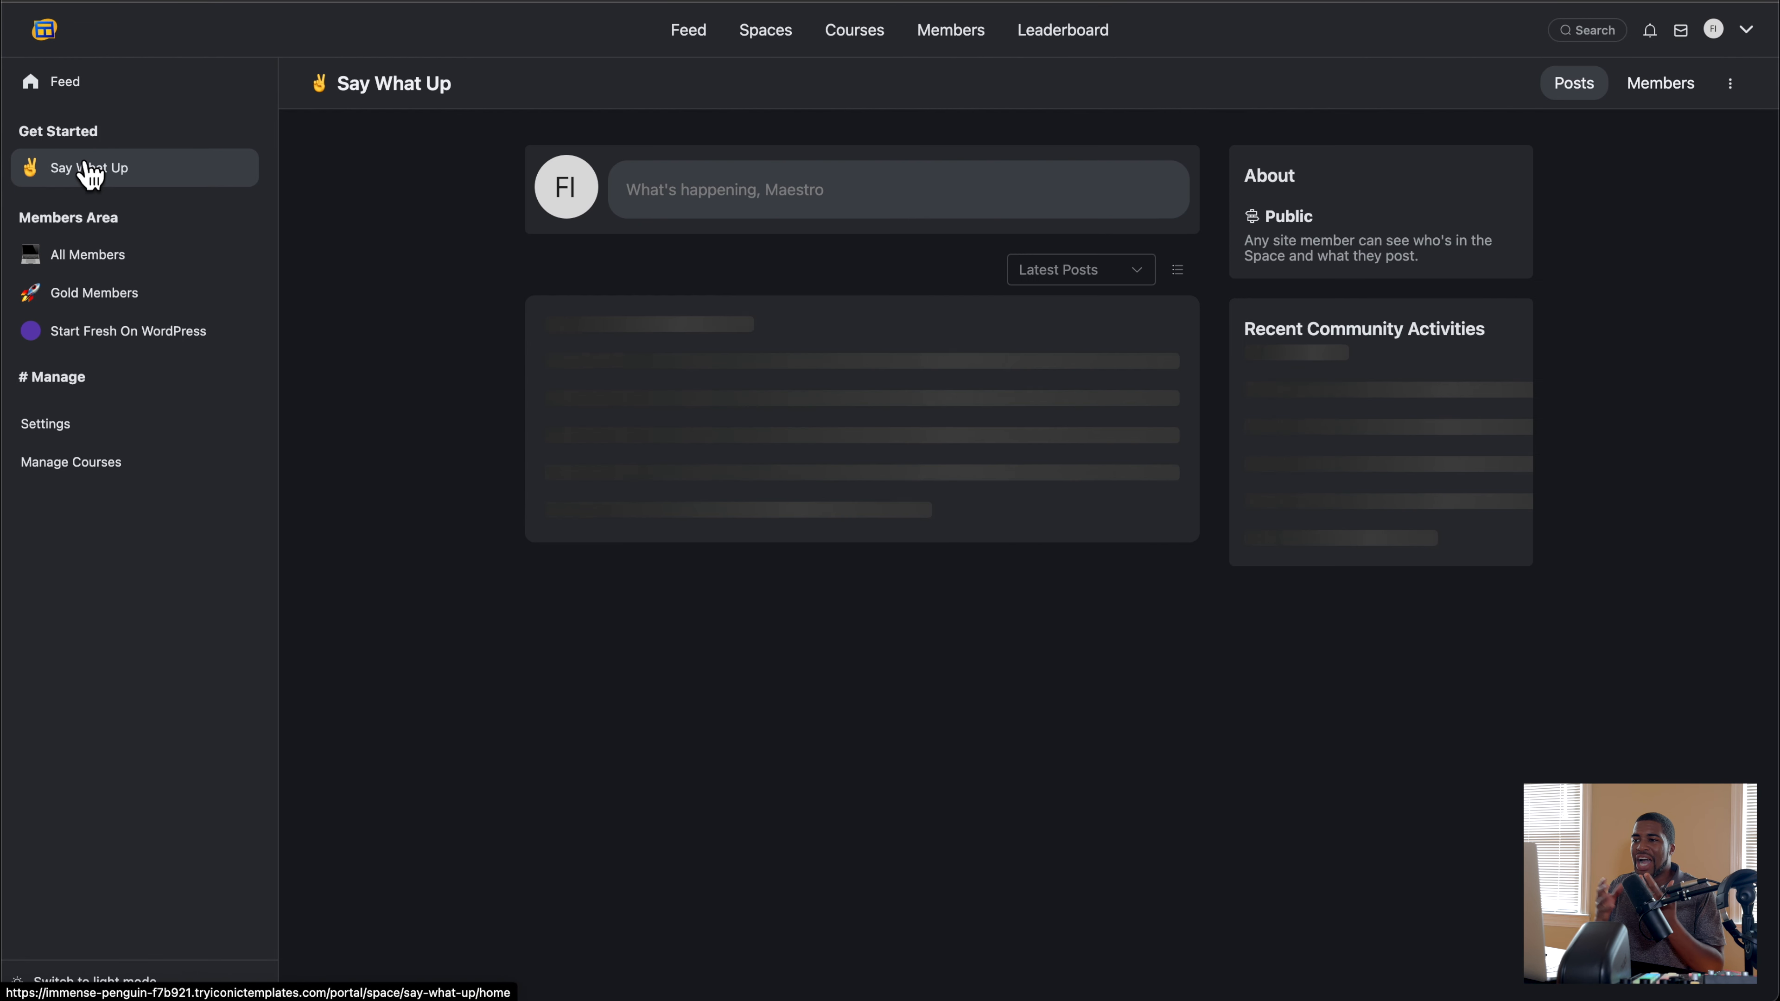